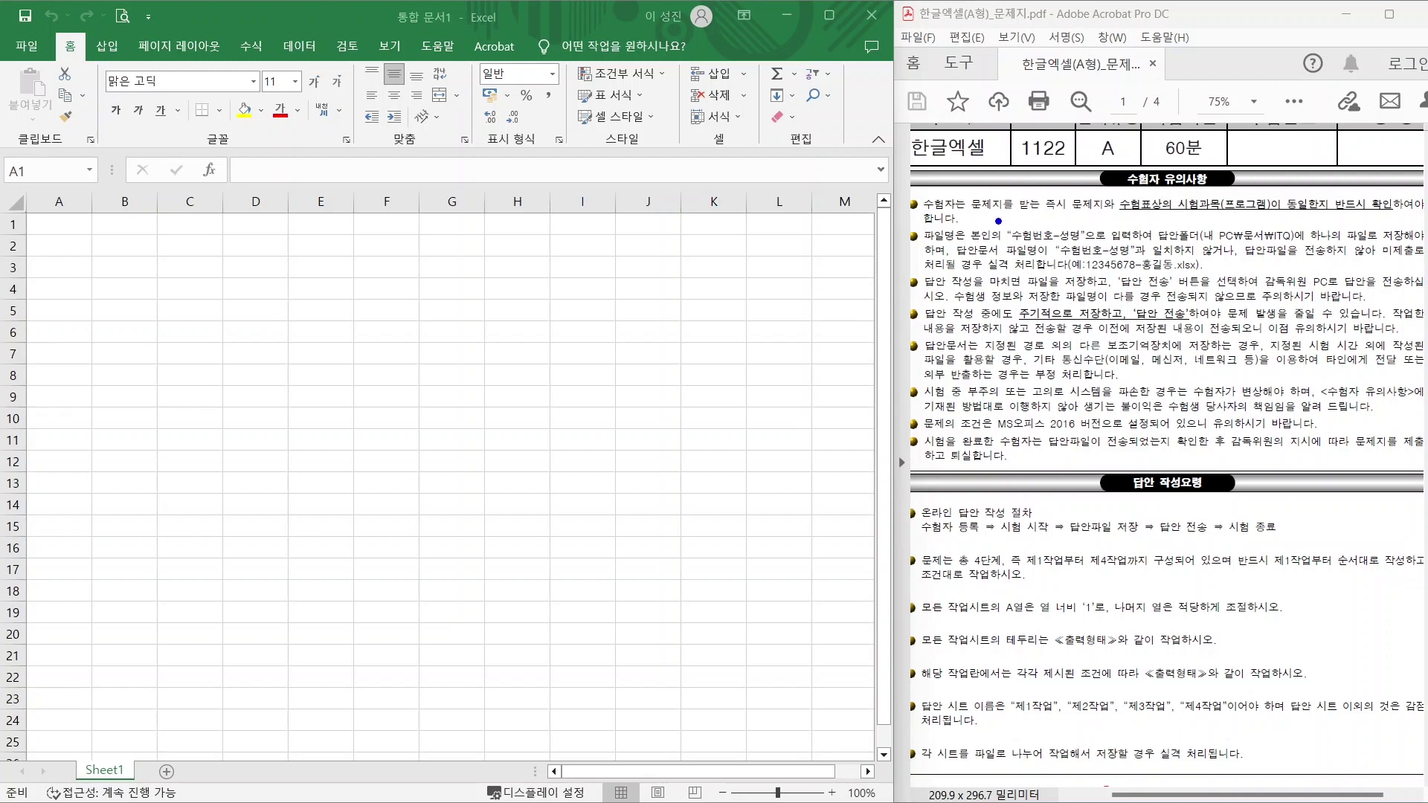
Highlight the exam instructions: answer file name format, save folder, periodic saving, and doing tasks in order.
left_click_drag(998, 219, 1092, 245)
left_click_drag(1189, 219, 1307, 247)
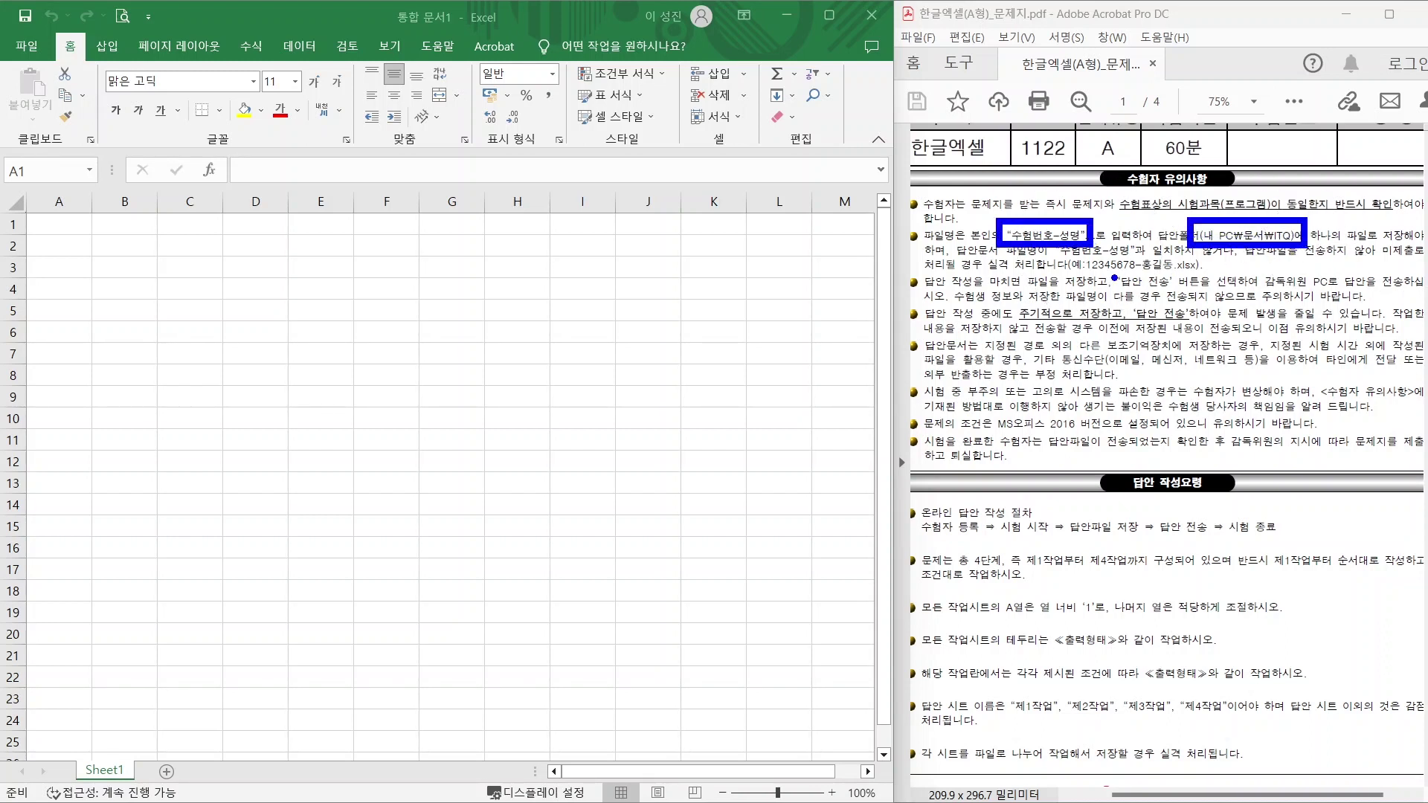
left_click_drag(1083, 275, 1214, 274)
mouse_move(1238, 224)
left_mouse_down()
mouse_move(1273, 176)
mouse_move(1331, 158)
left_mouse_up()
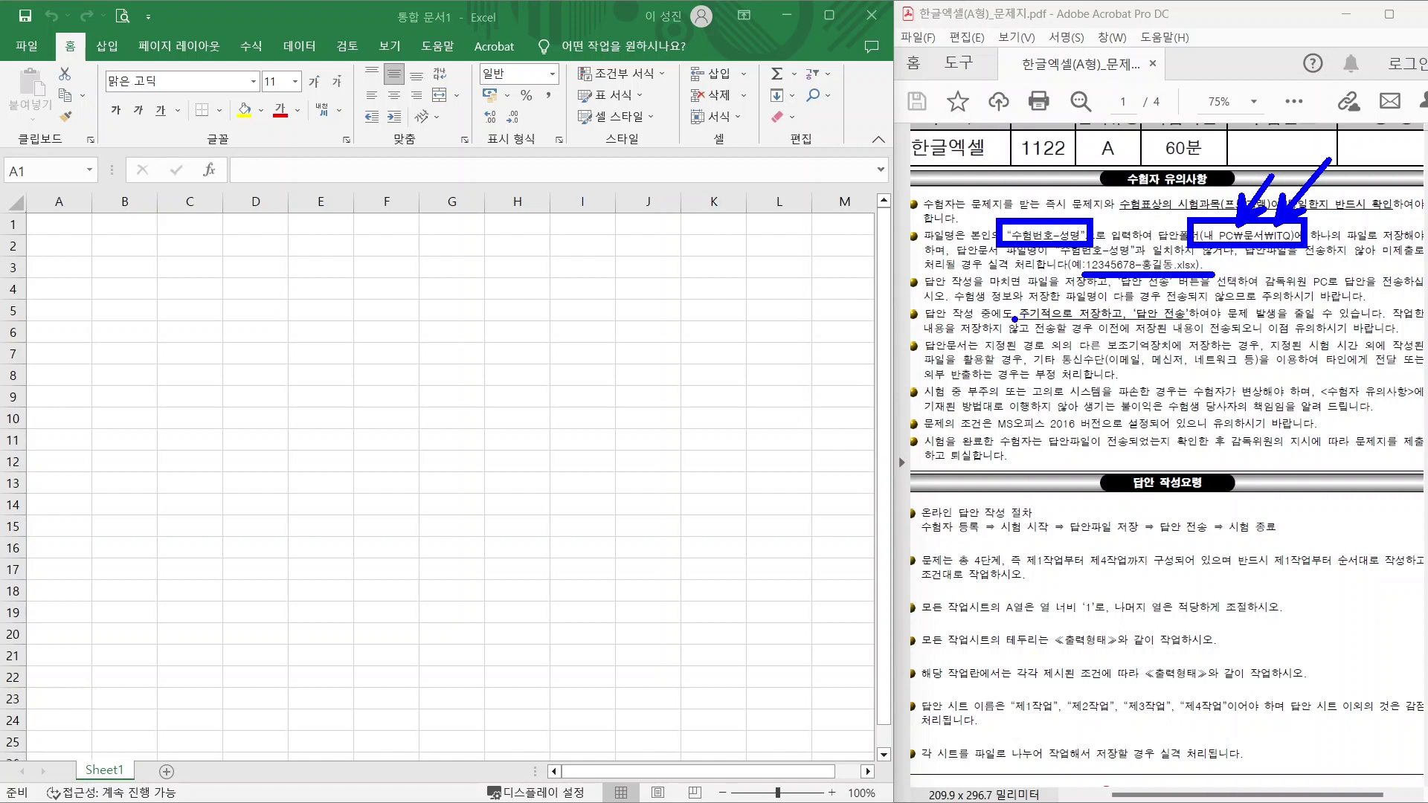
left_click_drag(1015, 318, 1210, 319)
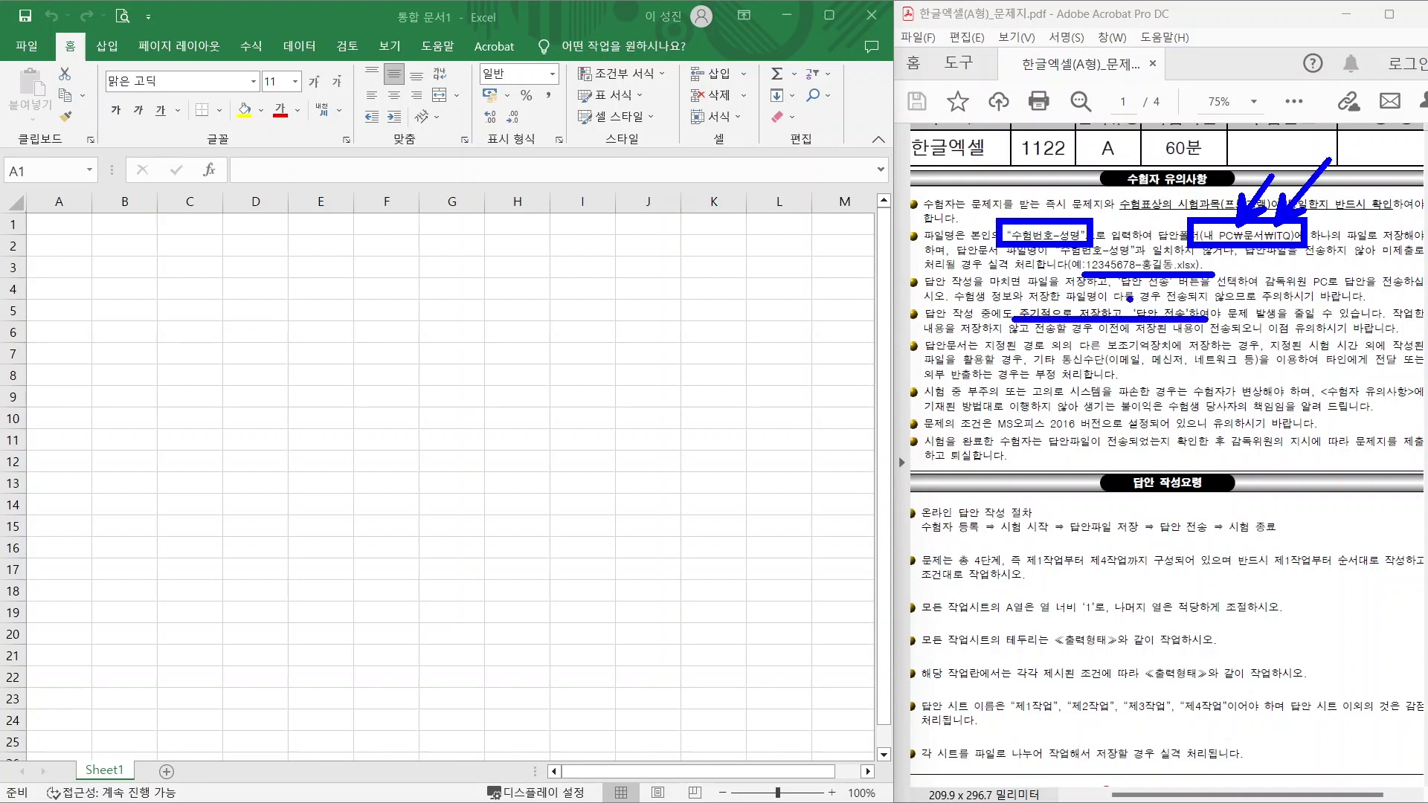
left_click_drag(1127, 299, 1209, 322)
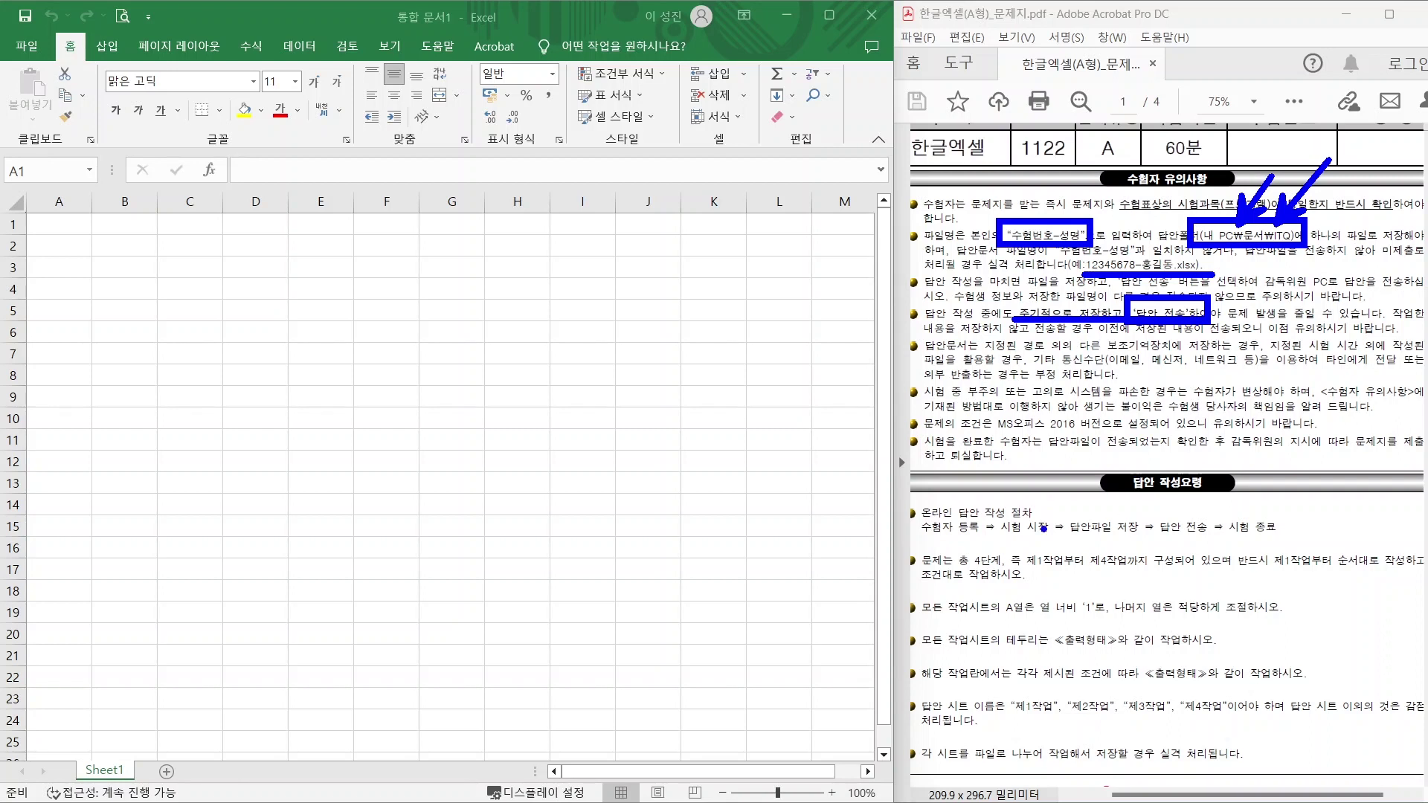
mouse_move(938, 567)
left_mouse_down()
mouse_move(1073, 566)
mouse_move(1027, 558)
mouse_move(1072, 573)
mouse_move(1125, 534)
mouse_move(1140, 570)
left_mouse_up()
left_click_drag(1239, 569, 1408, 570)
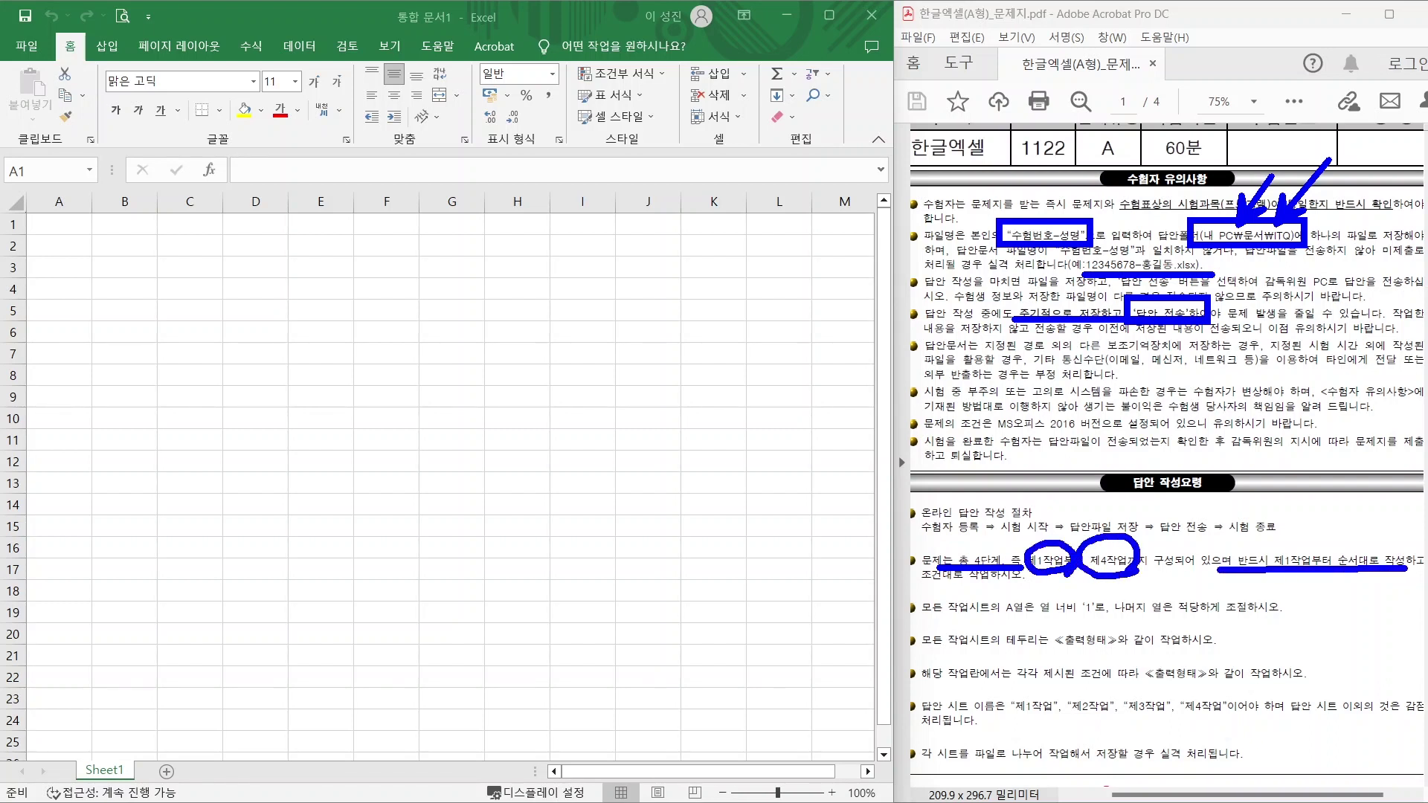
Highlight the rules on column A width 1, sample borders, sheet name 제1작업 and no extra sheets.
mouse_move(960, 619)
left_mouse_down()
mouse_move(1108, 618)
mouse_move(1107, 588)
mouse_move(1112, 620)
mouse_move(1285, 619)
left_mouse_up()
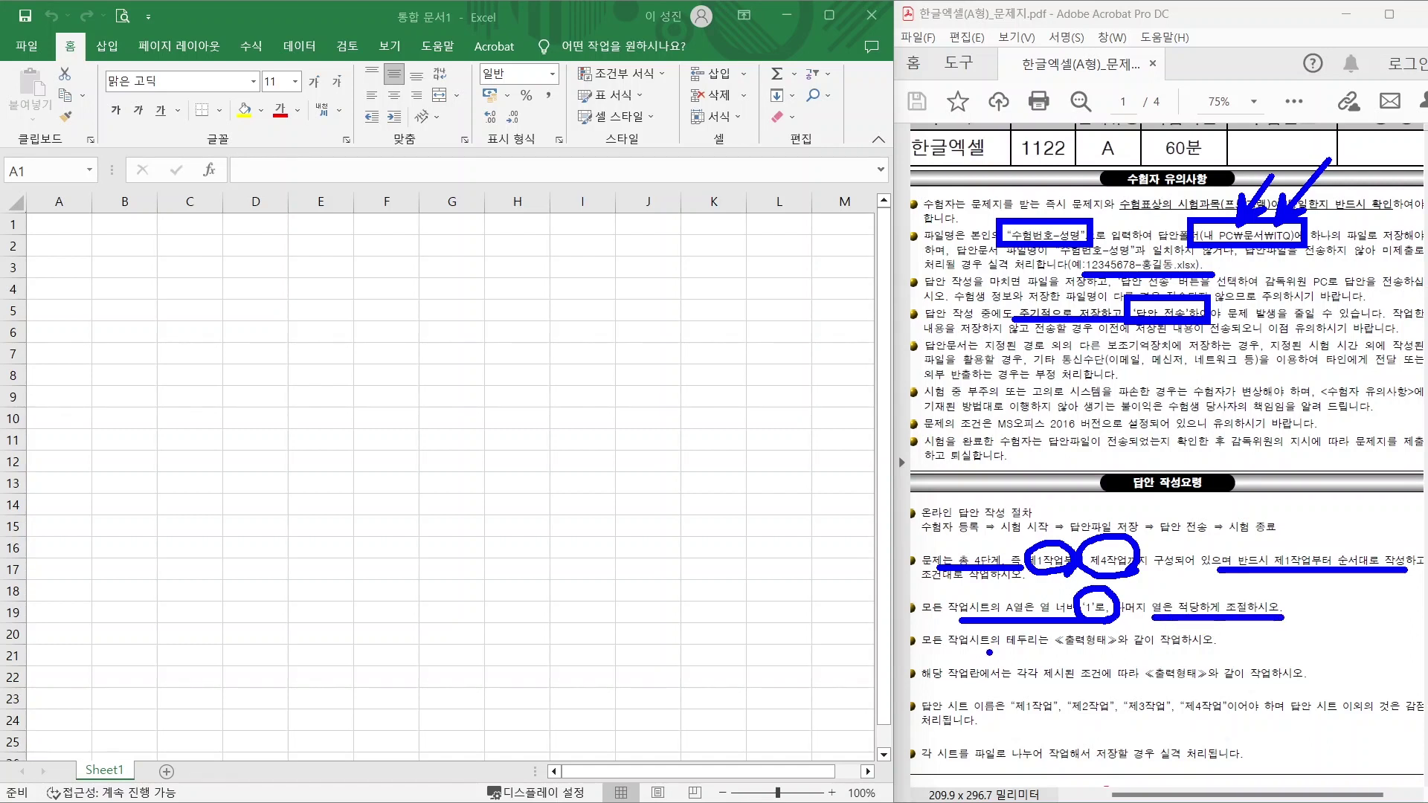
left_click_drag(1010, 654, 1174, 650)
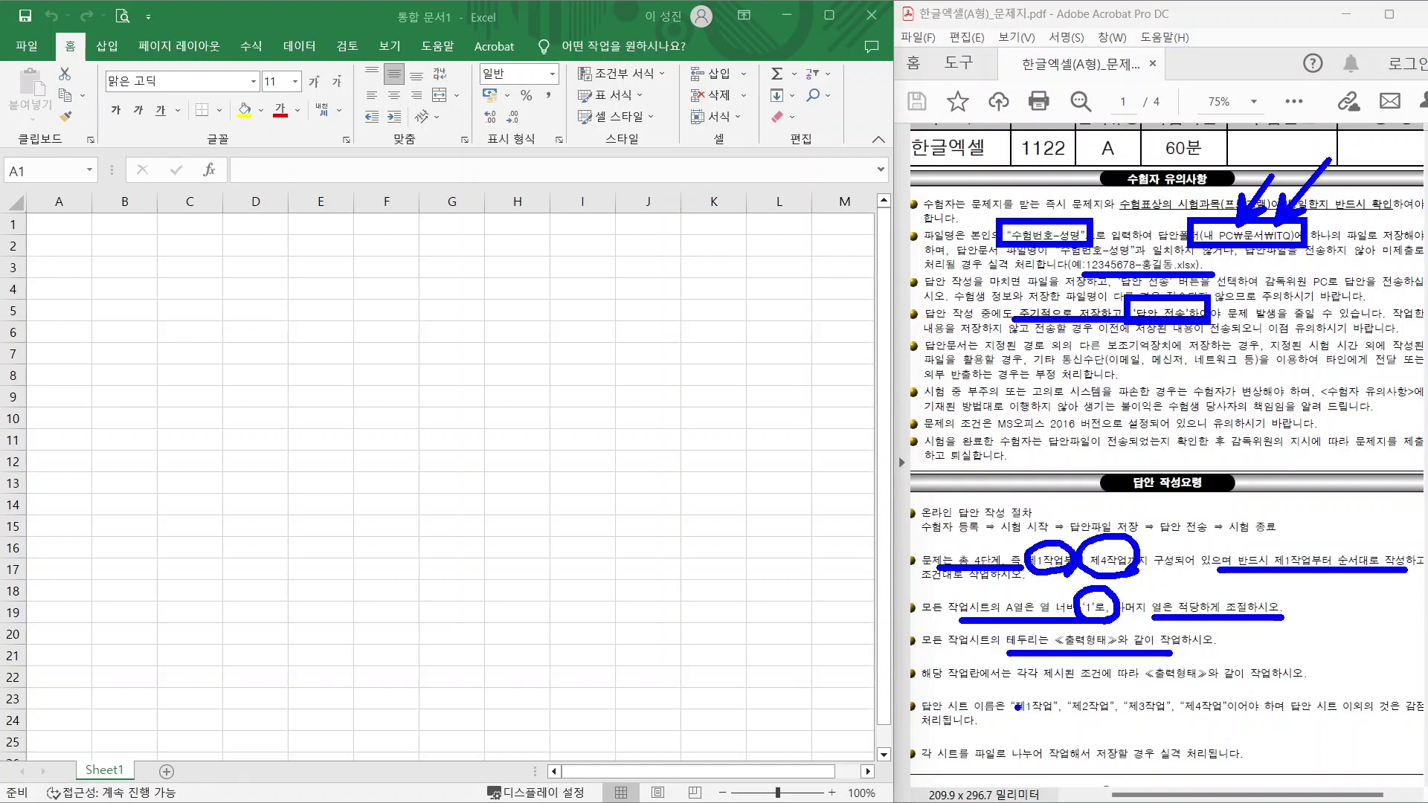
mouse_move(1001, 692)
left_mouse_down()
mouse_move(1056, 719)
mouse_move(1090, 711)
mouse_move(1069, 691)
mouse_move(1164, 714)
mouse_move(1132, 688)
mouse_move(1225, 716)
mouse_move(1186, 690)
left_mouse_up()
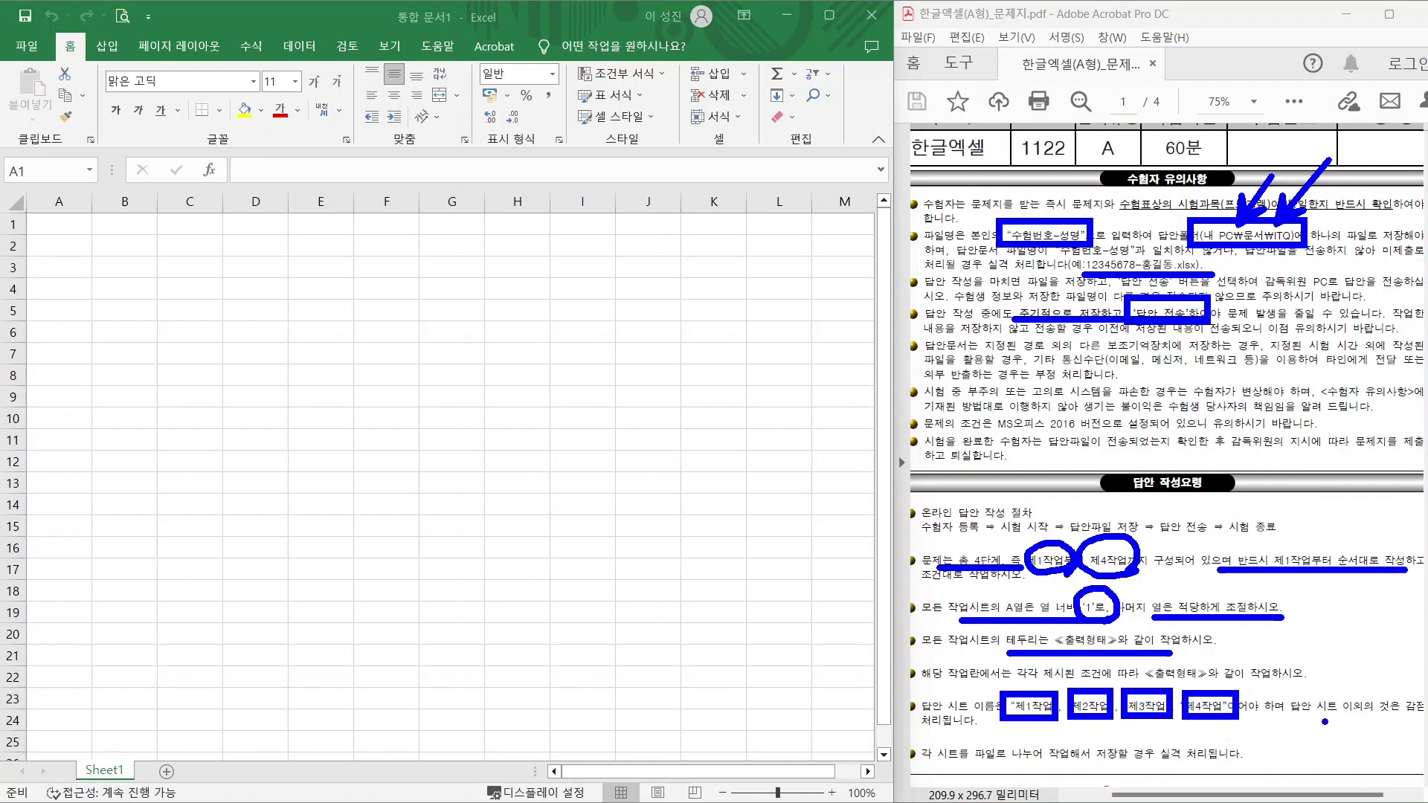
left_click_drag(1312, 719, 1427, 719)
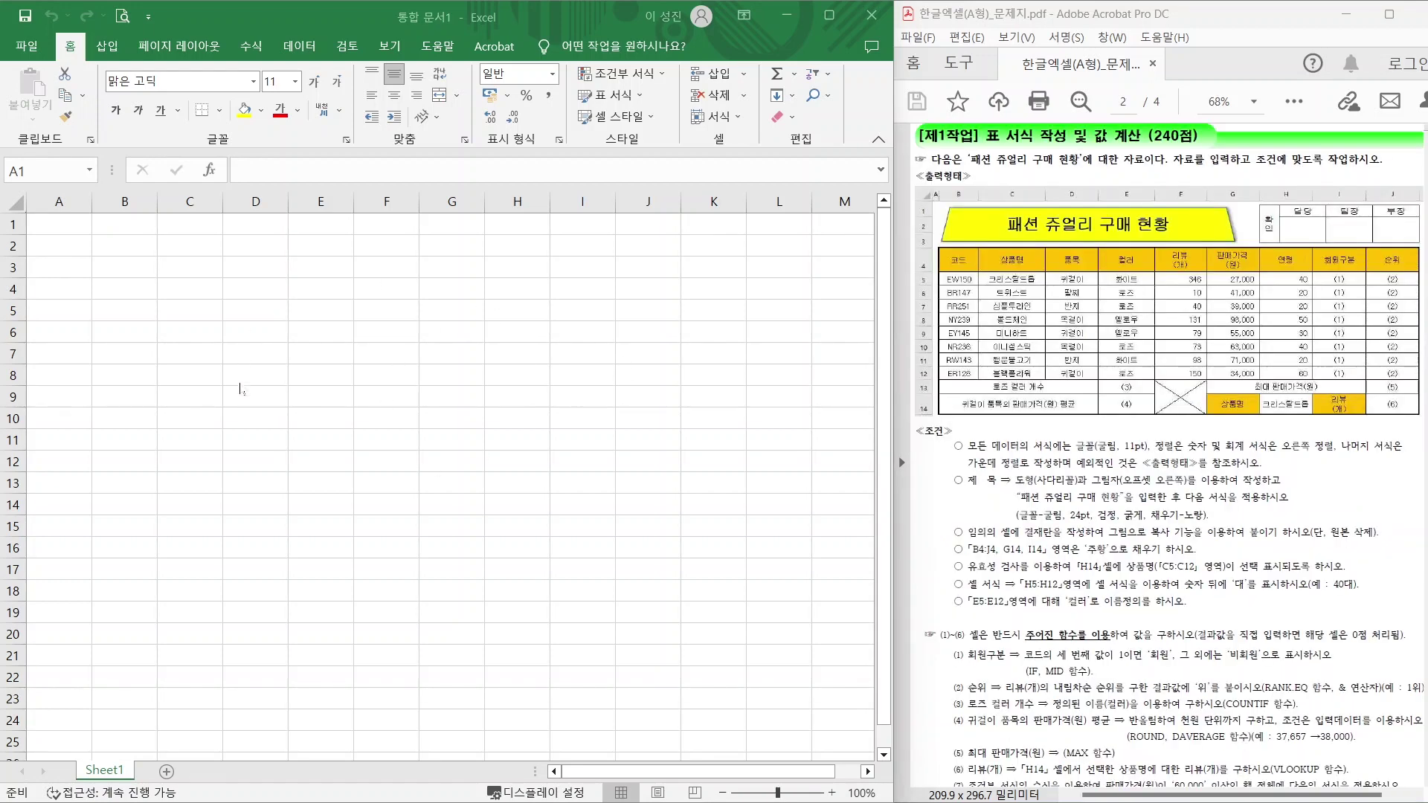
mouse_move(149, 778)
left_mouse_down()
mouse_move(71, 789)
mouse_move(152, 774)
mouse_move(149, 787)
mouse_move(194, 689)
left_mouse_up()
left_click_drag(149, 736, 131, 746)
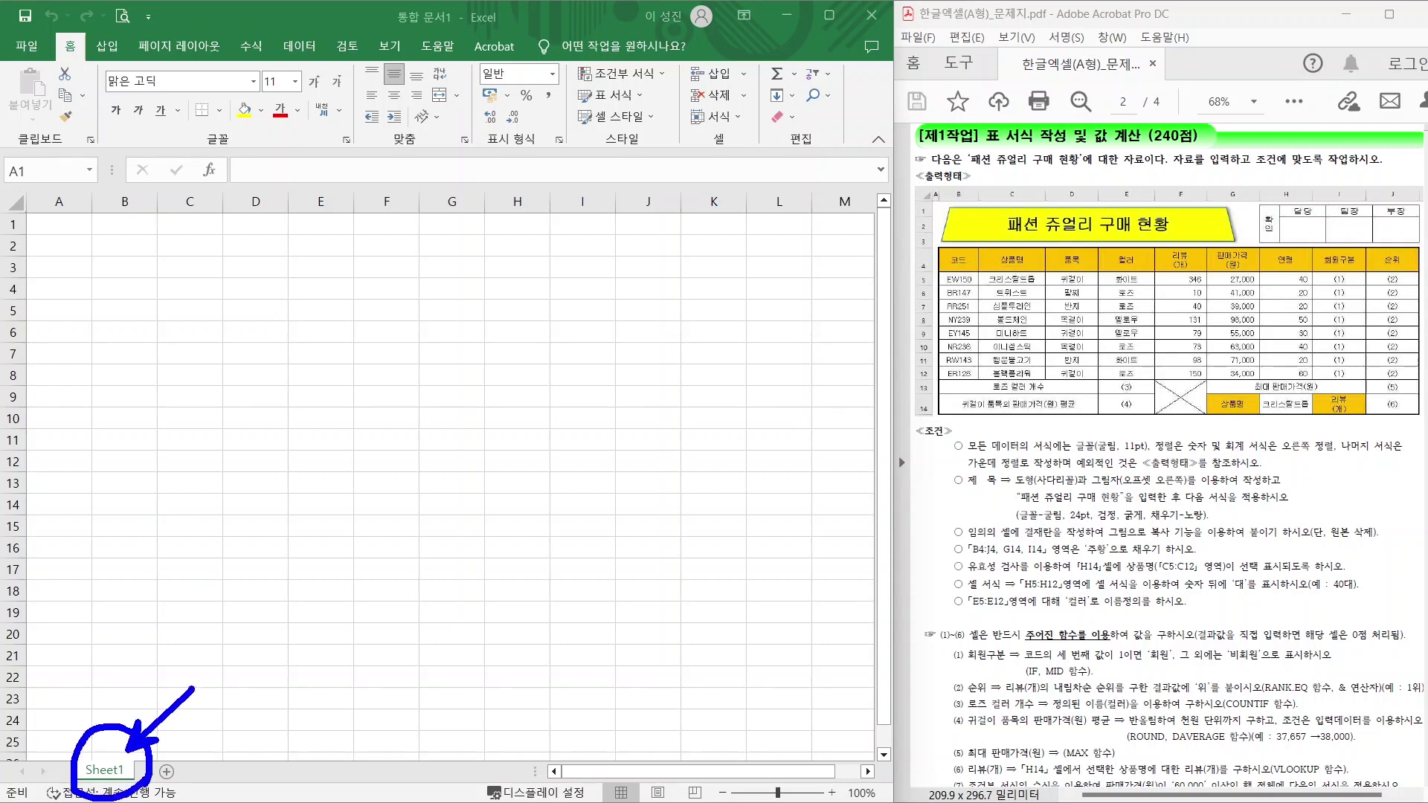
key("Escape")
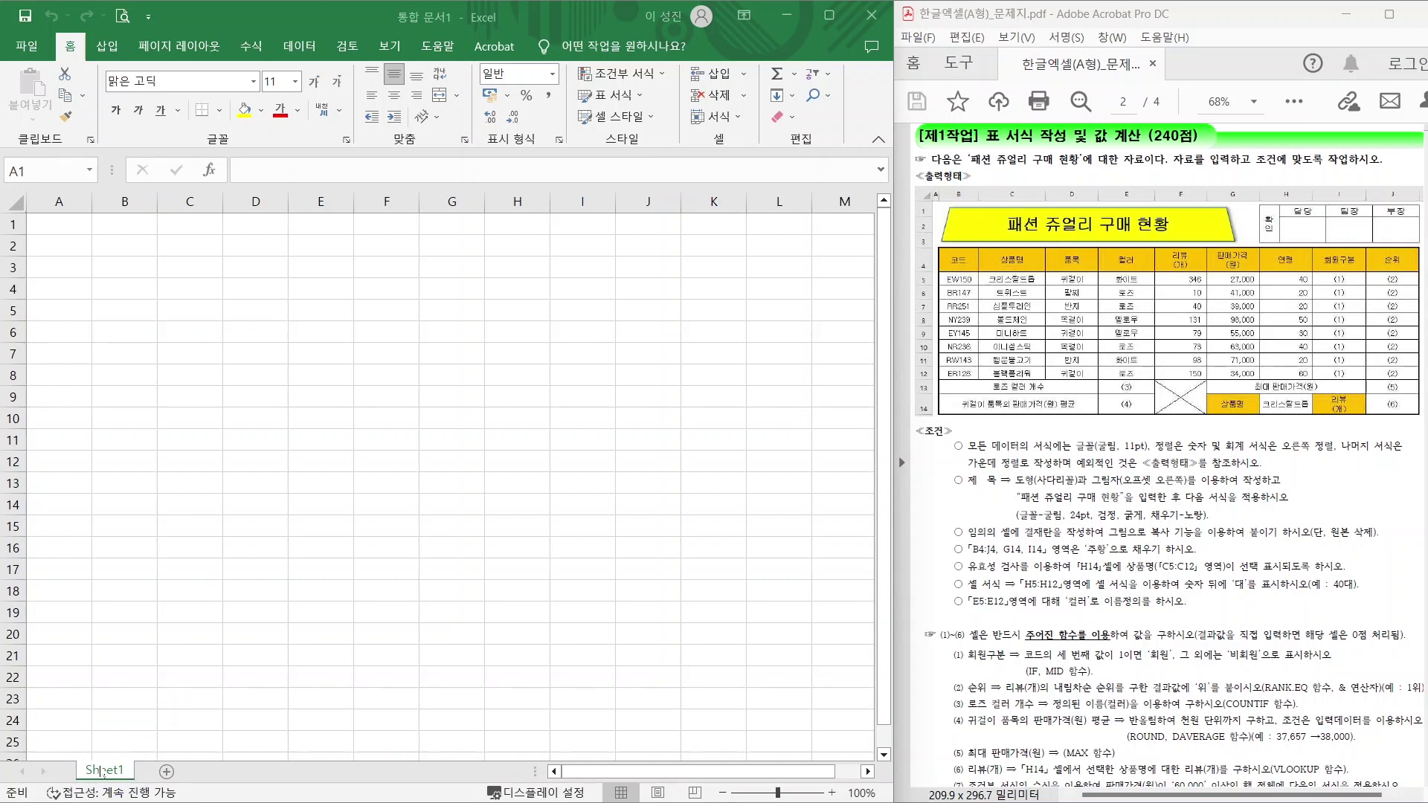
Rename the first sheet 제1작업 and add a second sheet named 제2작업.
left_click(108, 772)
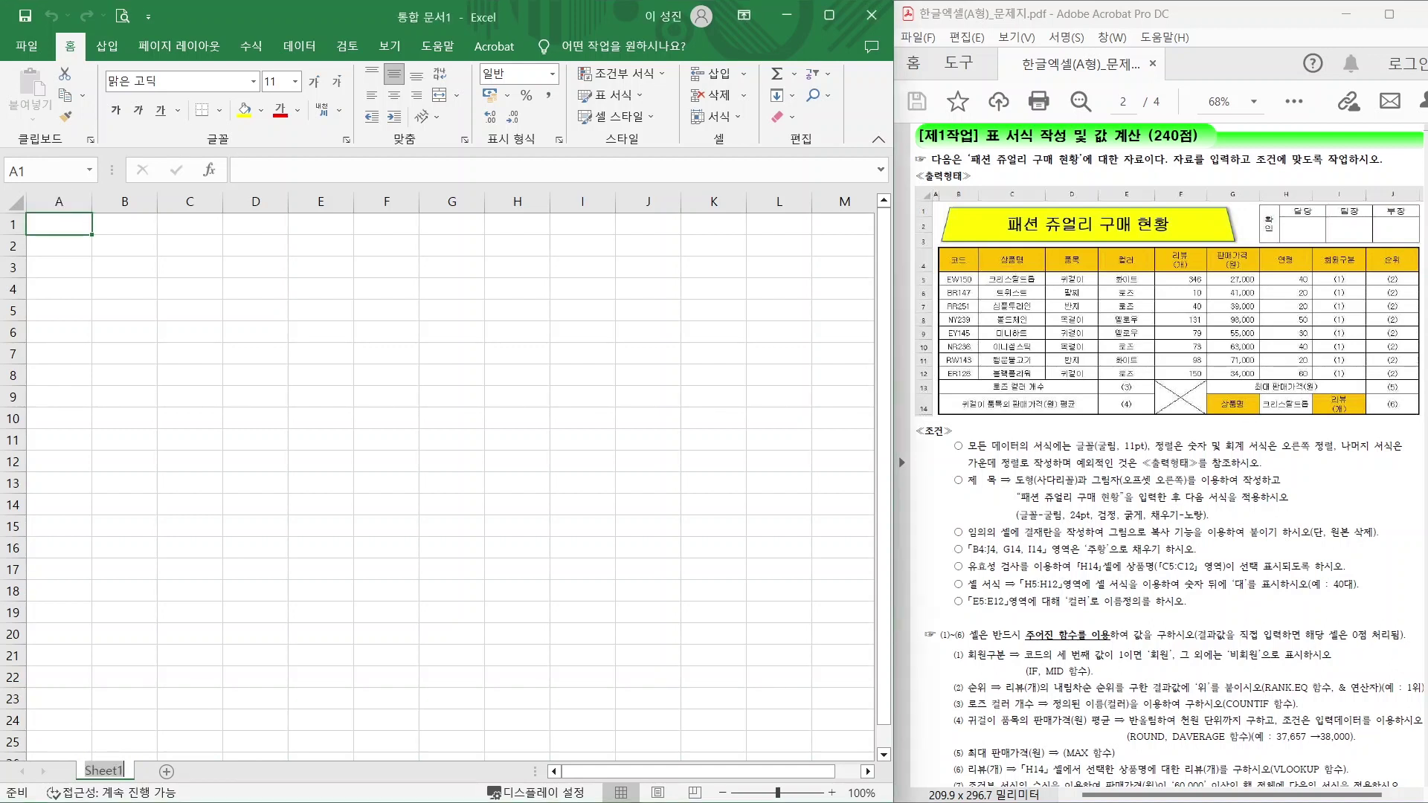
type("제")
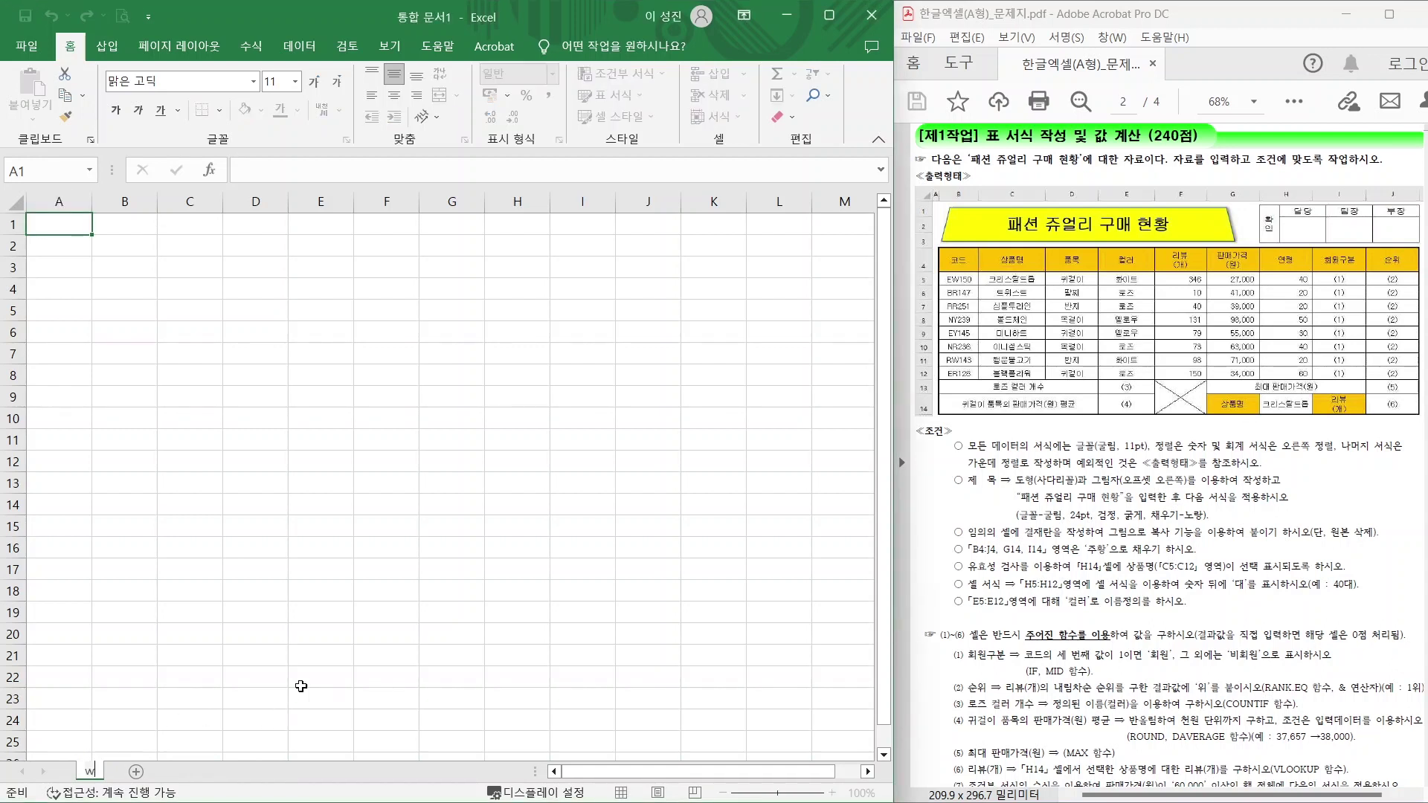
type("1작업")
key("Return")
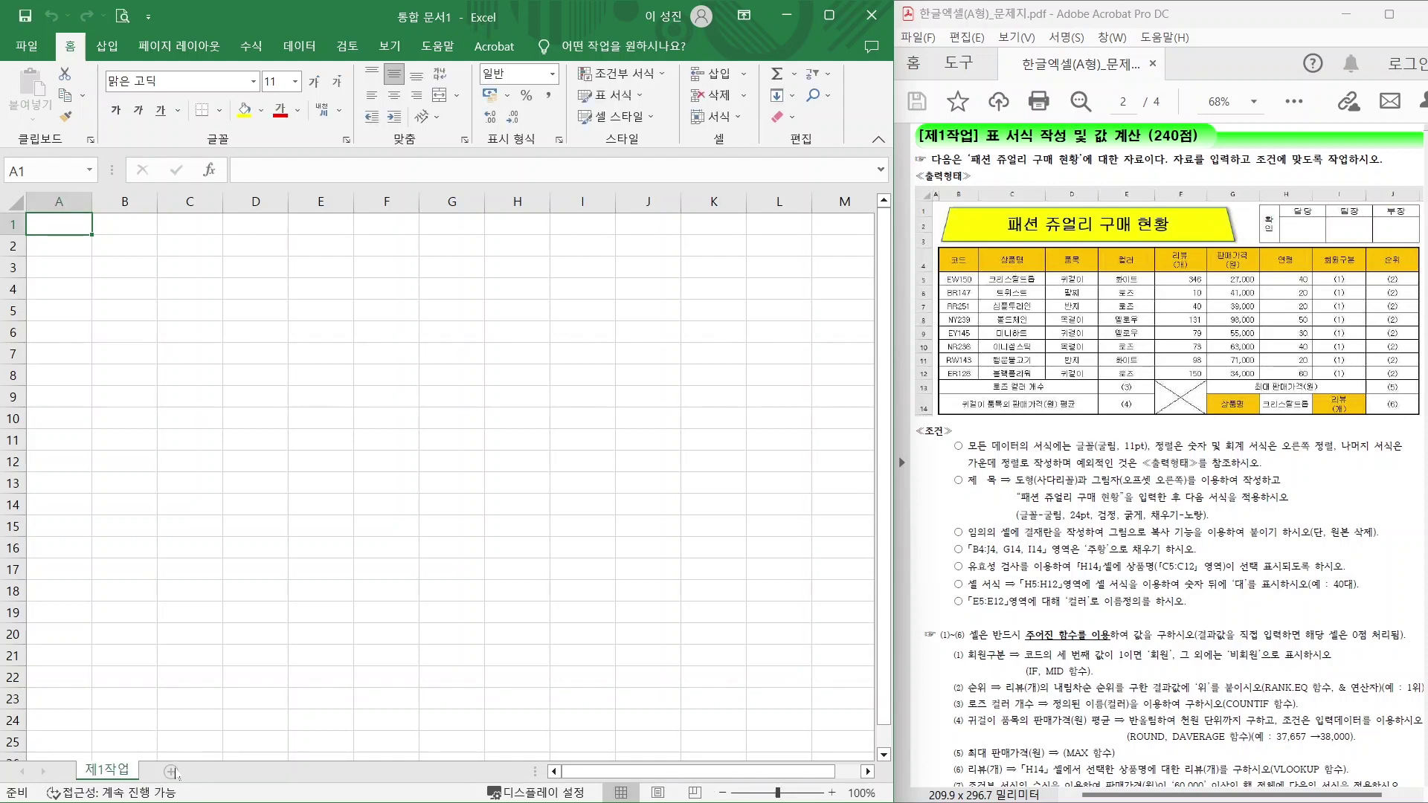
left_click(172, 773)
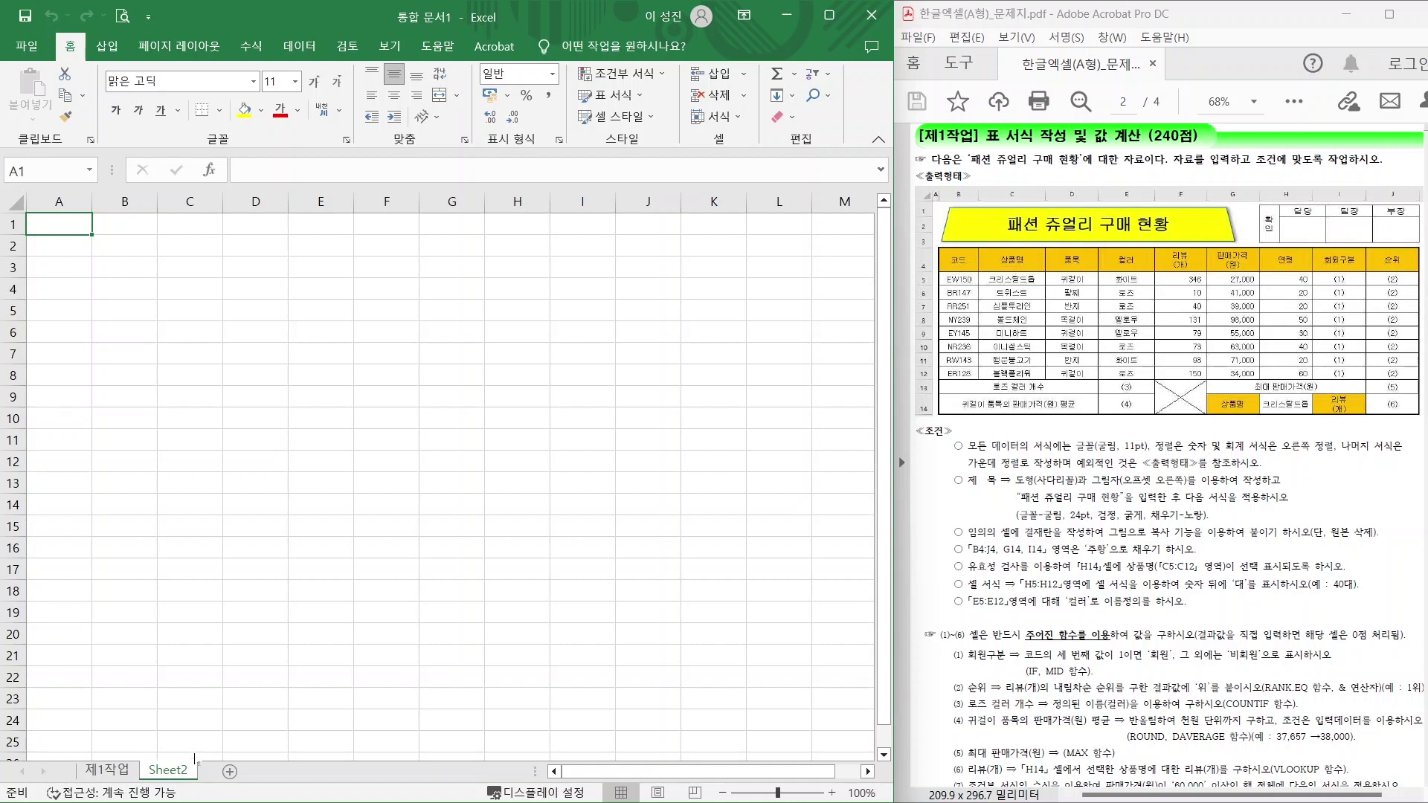
left_click(197, 748)
double_click(168, 771)
type("제")
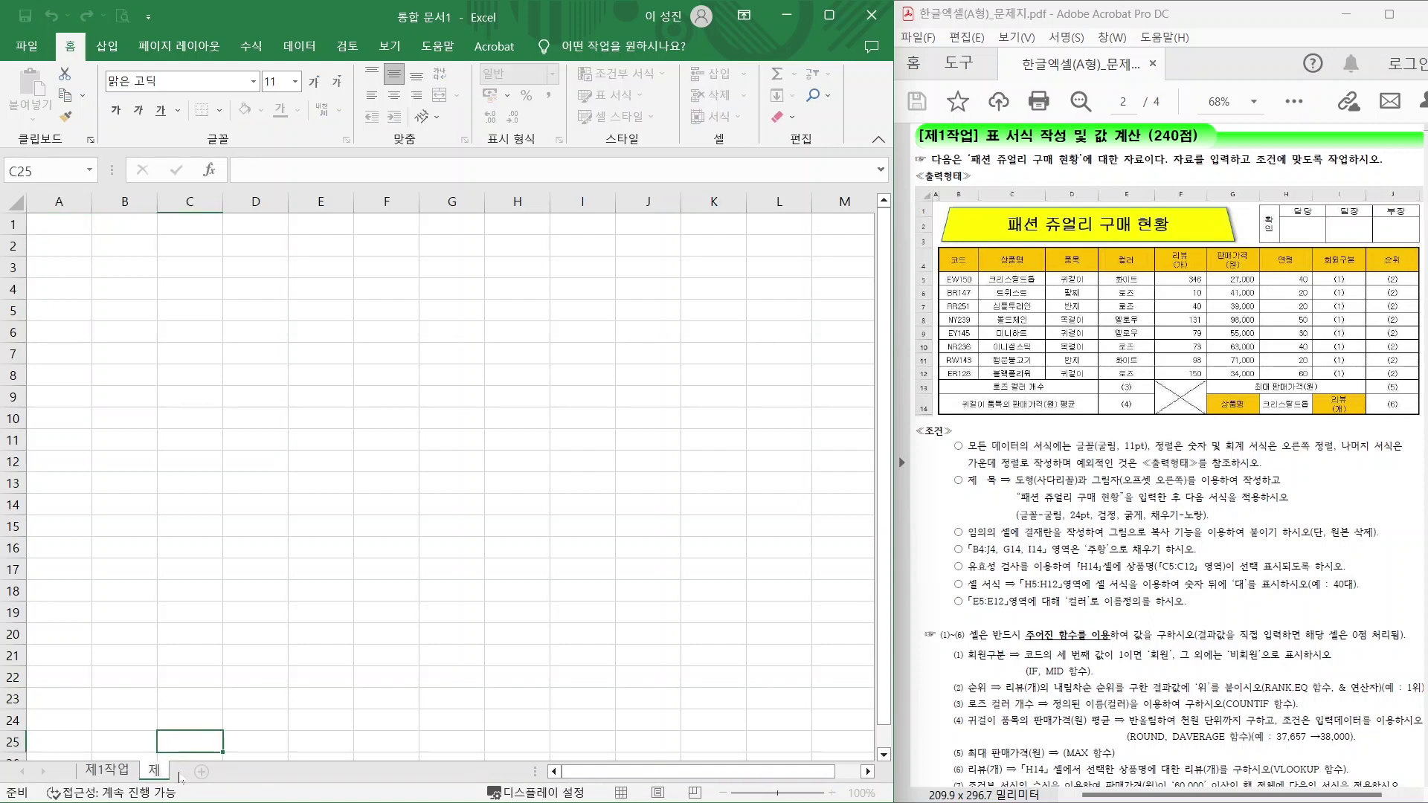
type("2작업")
key("Return")
Add a third sheet named 제3작업, then go back to 제1작업.
left_click(234, 773)
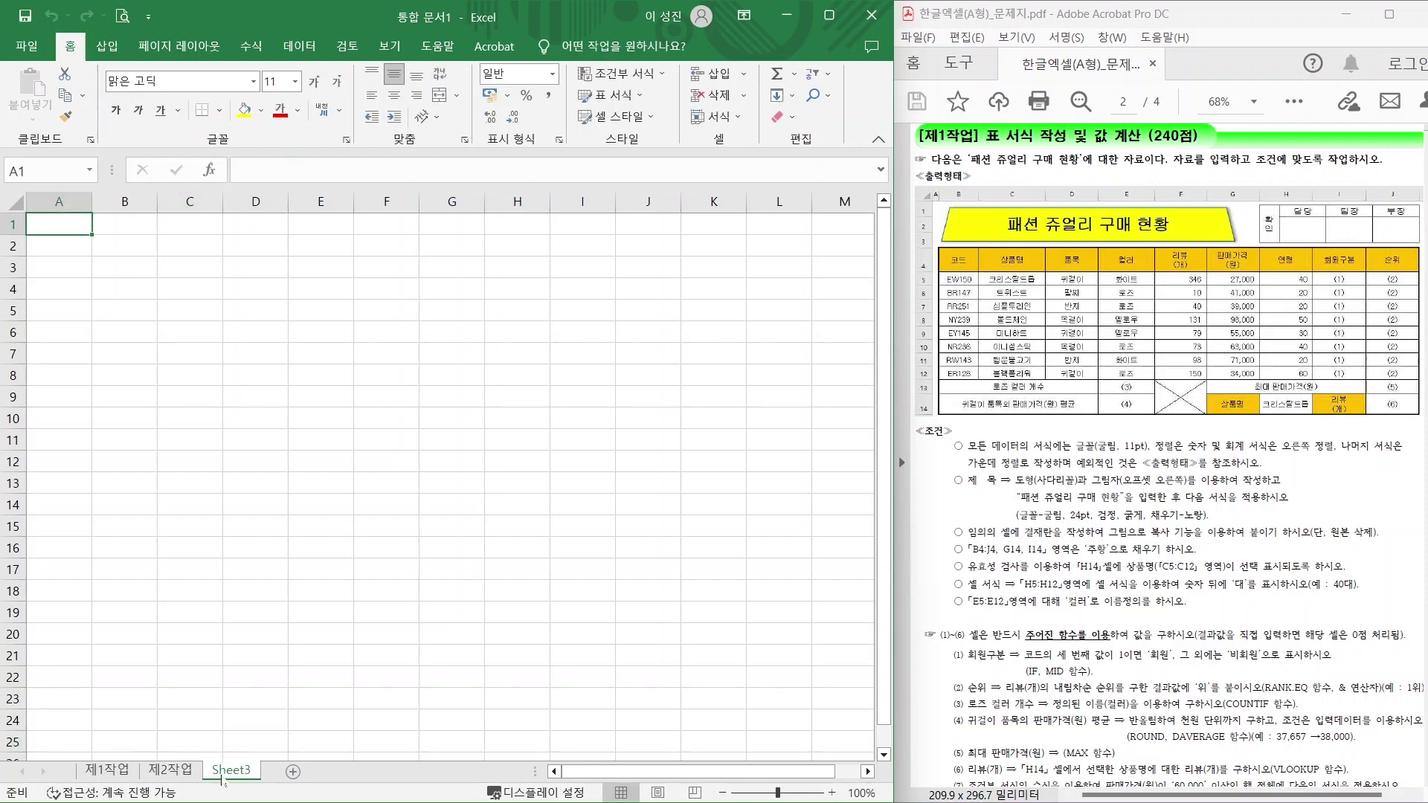
double_click(229, 772)
type("제3자")
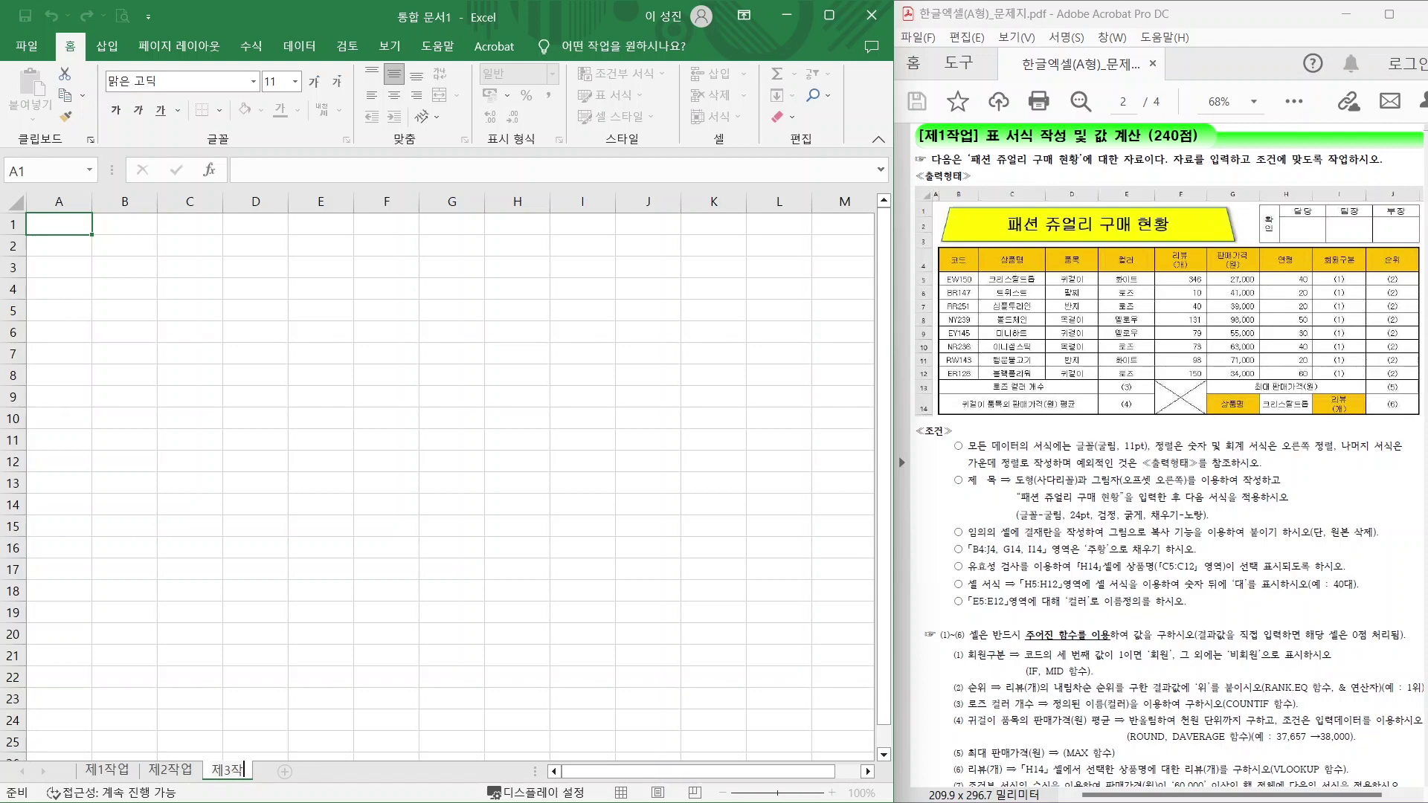
type("업")
key("Return")
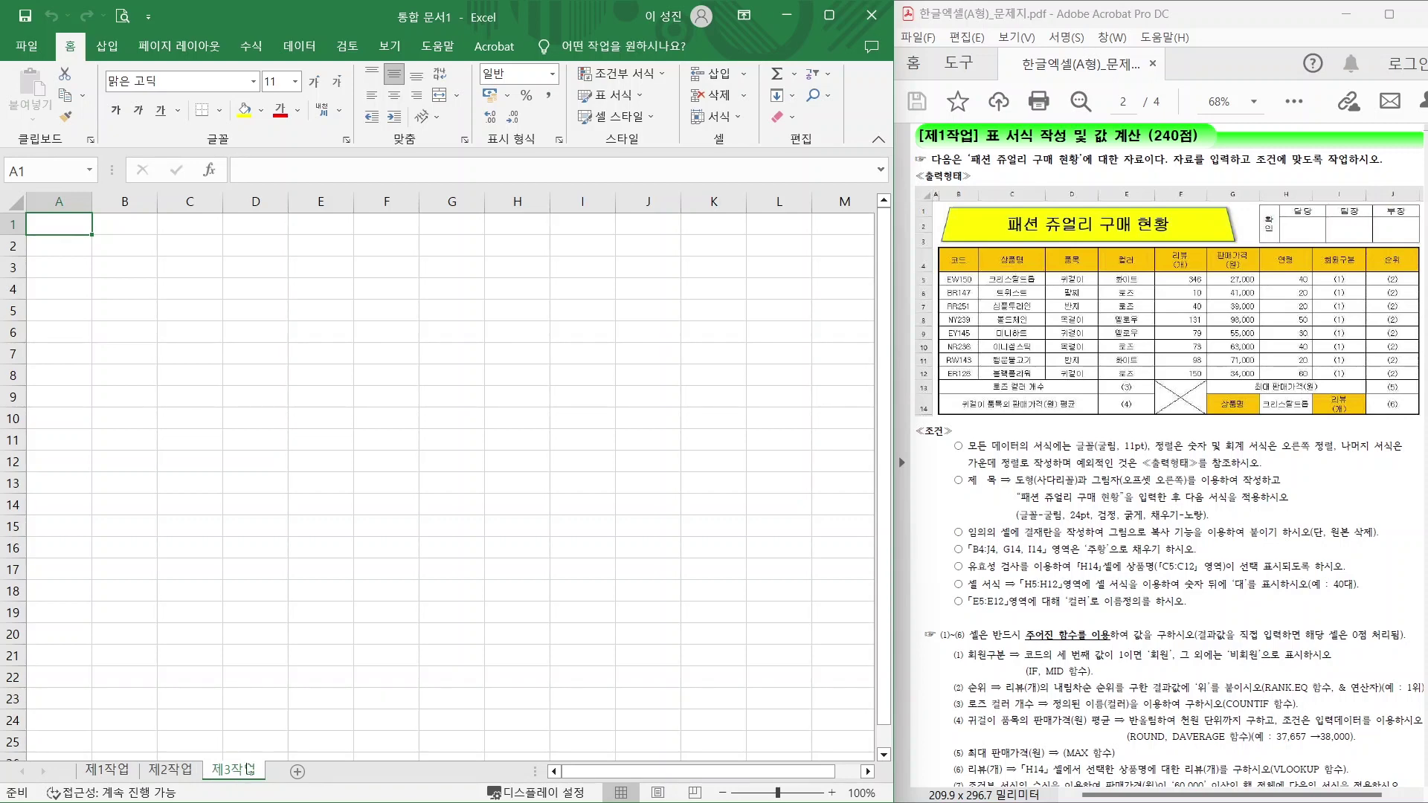
left_click(108, 773)
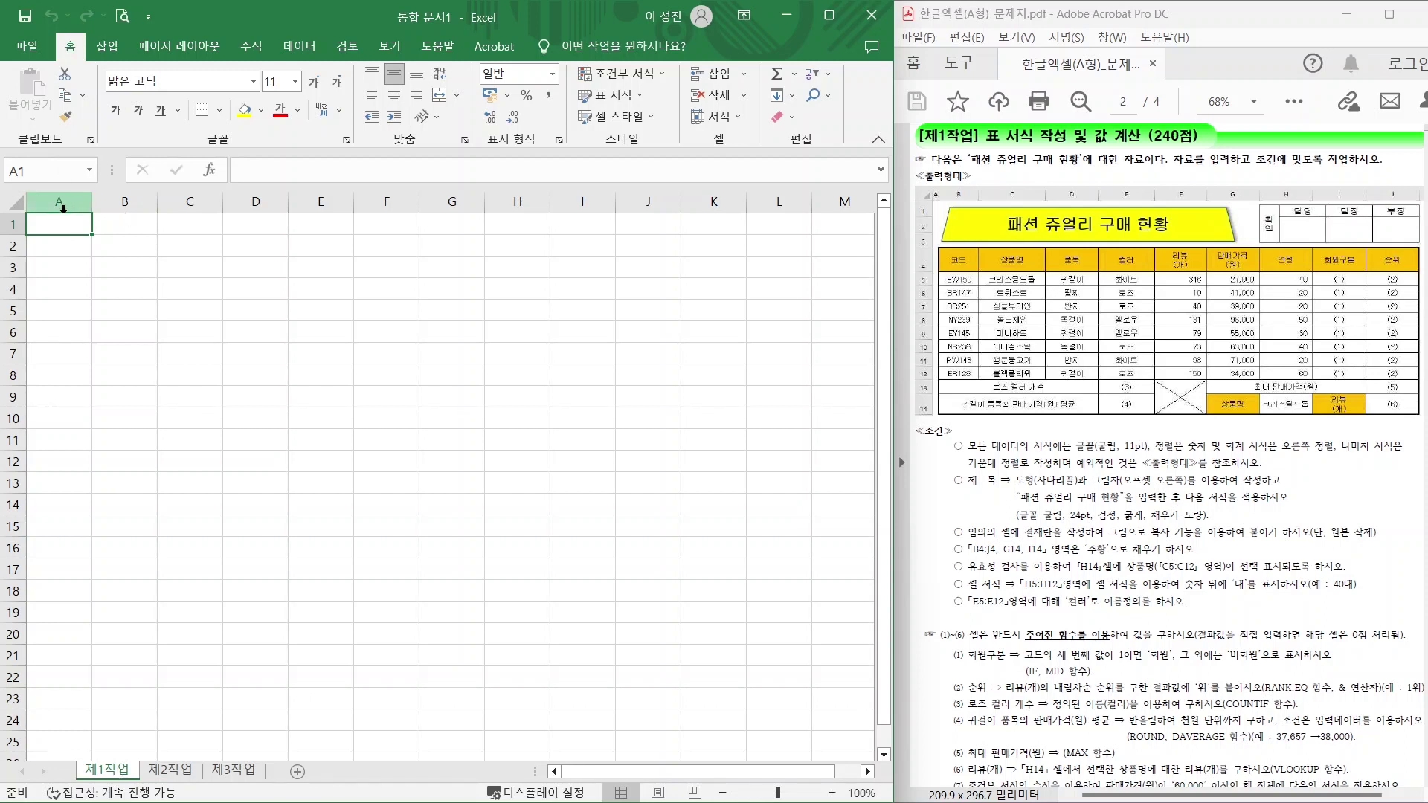
Set column A width to 1 on the 제1작업 sheet.
left_click(53, 200)
right_click(53, 200)
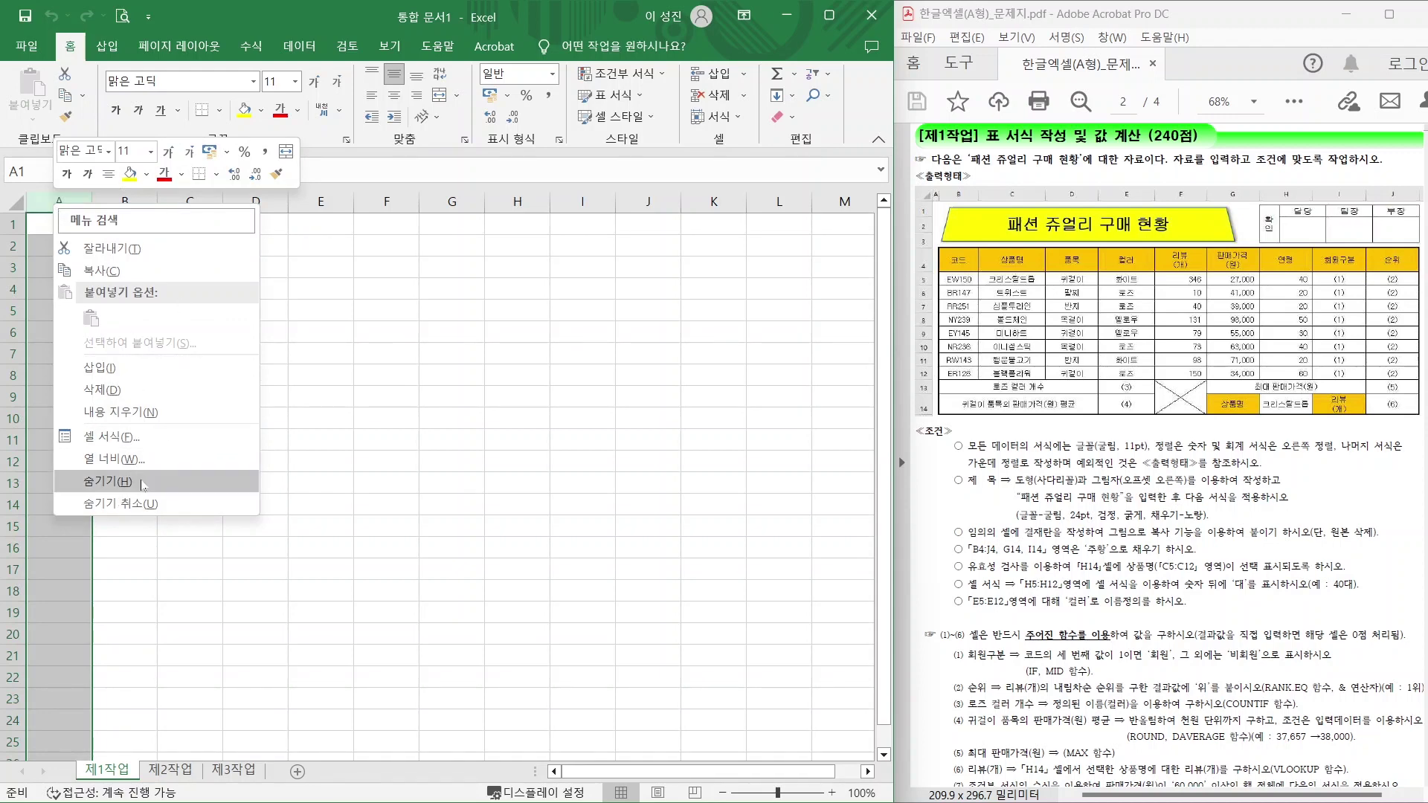
left_click(124, 467)
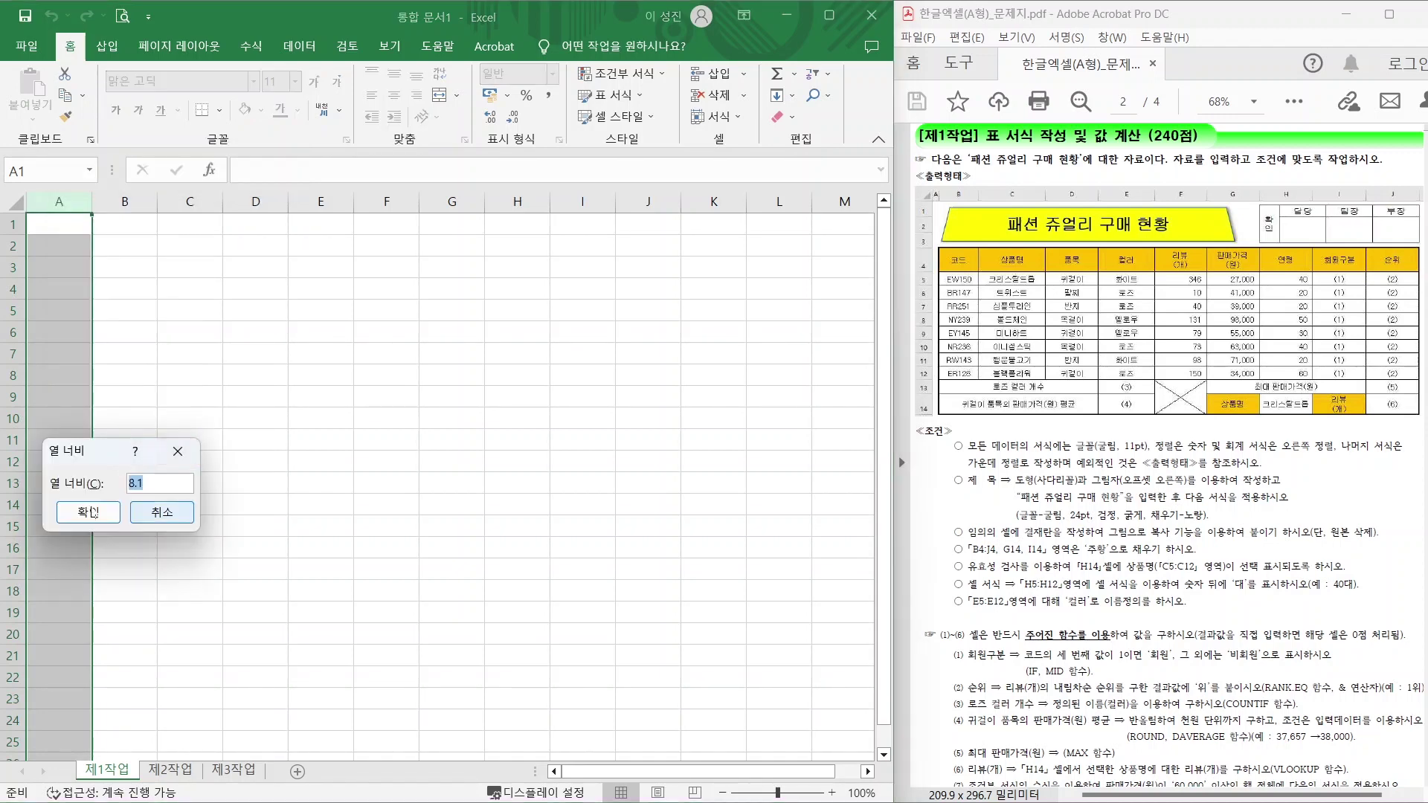
type("1")
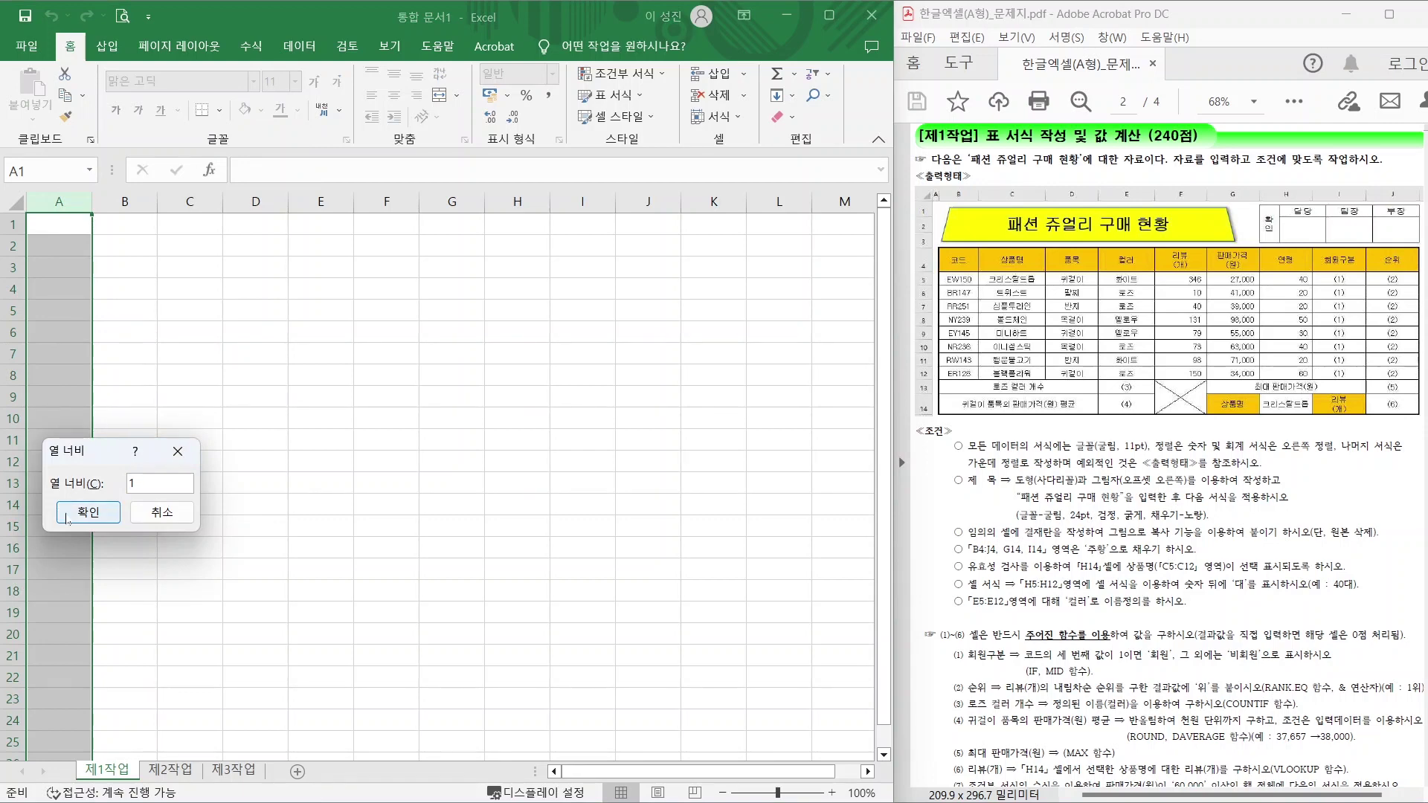
left_click(78, 514)
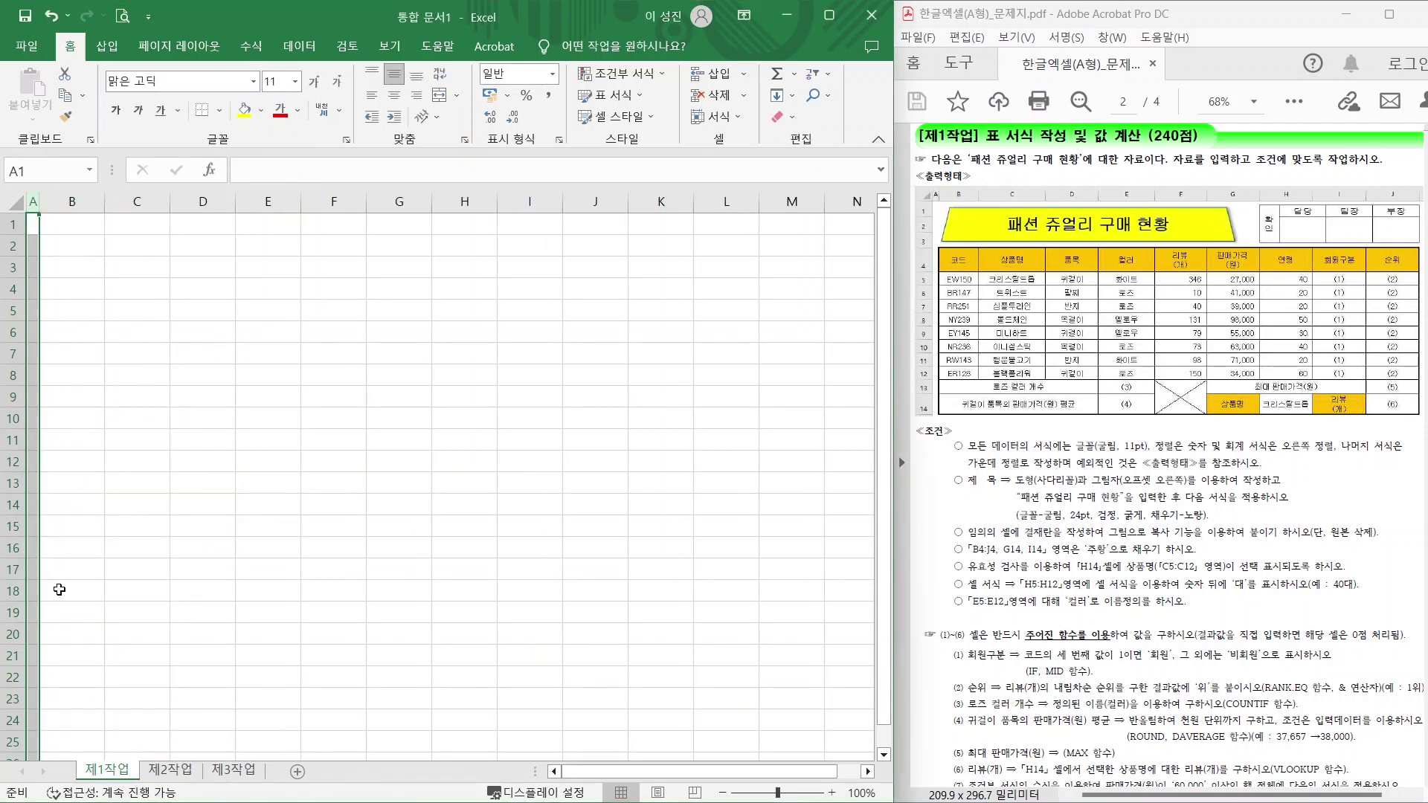
Set column A width to 1 on the 제2작업 sheet.
left_click(165, 770)
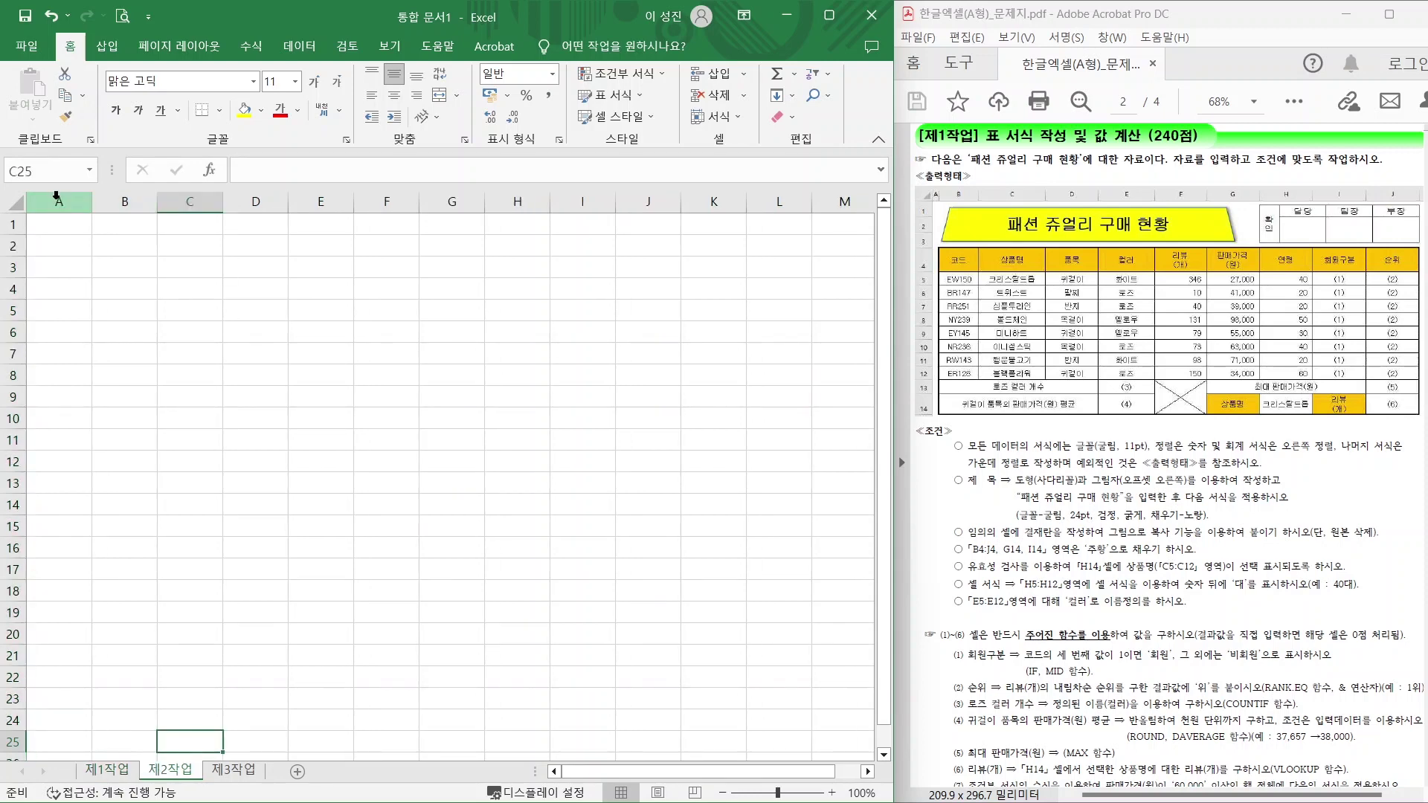
right_click(57, 198)
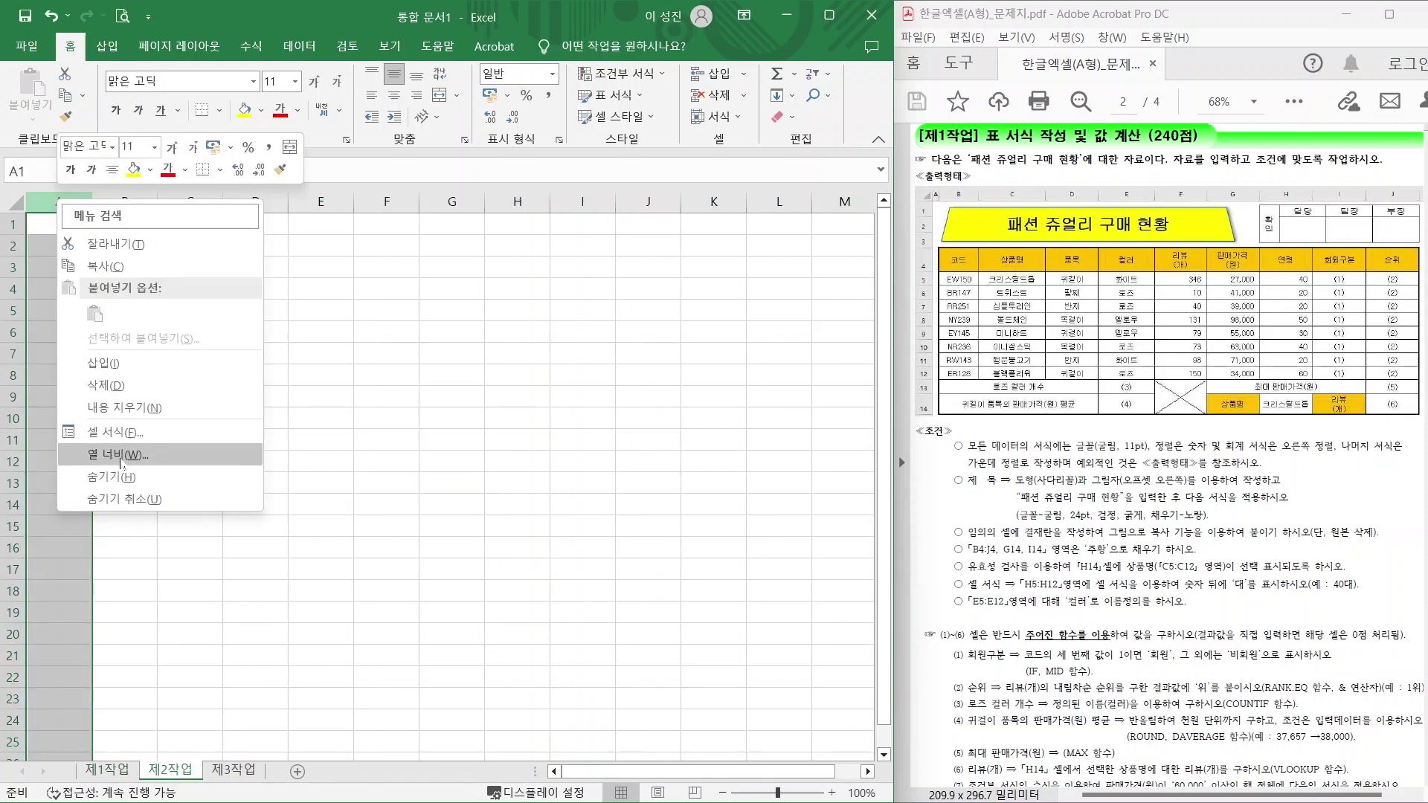
left_click(115, 455)
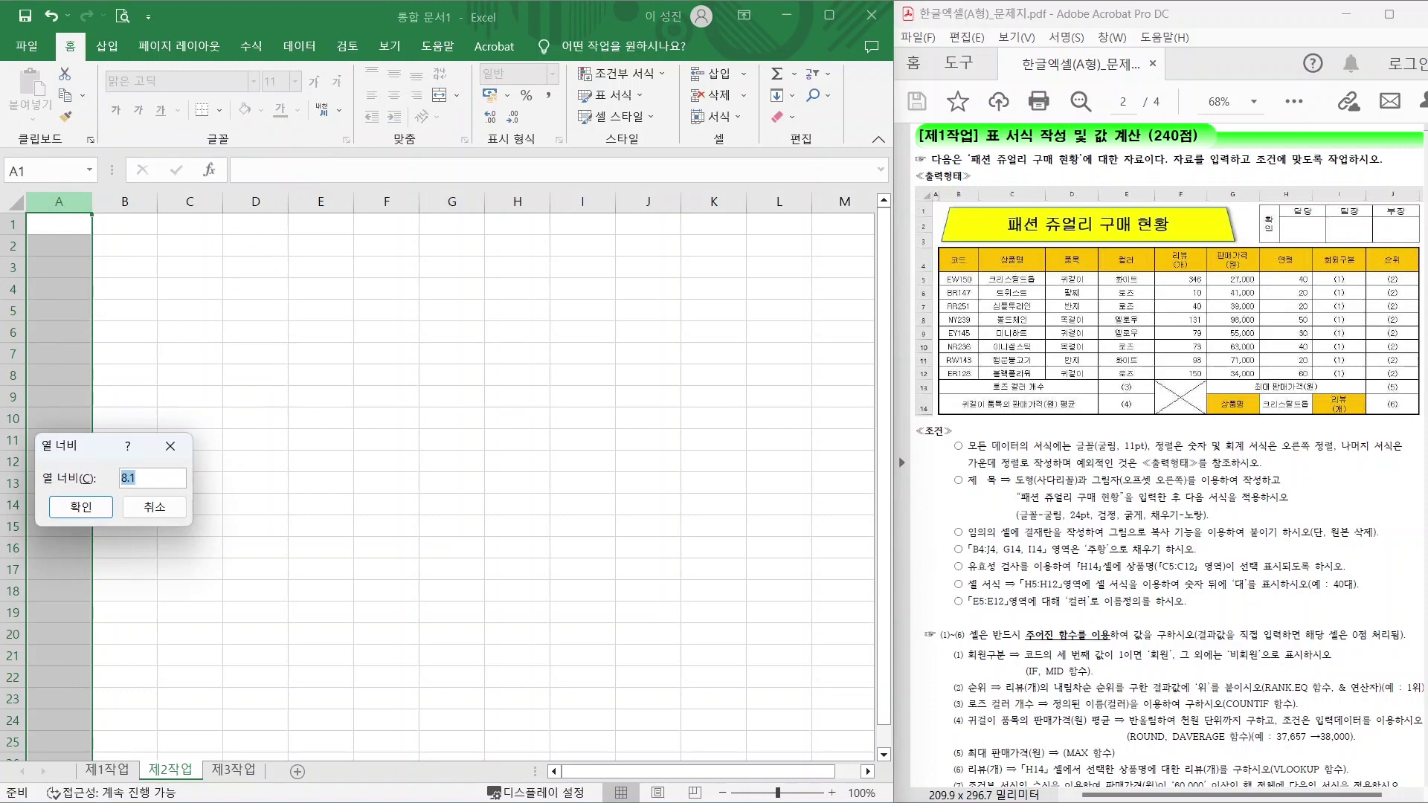
type("1")
key("Return")
Set column A width to 1 on the 제3작업 sheet and return to 제1작업.
key("ctrl+Page_Down")
right_click(62, 196)
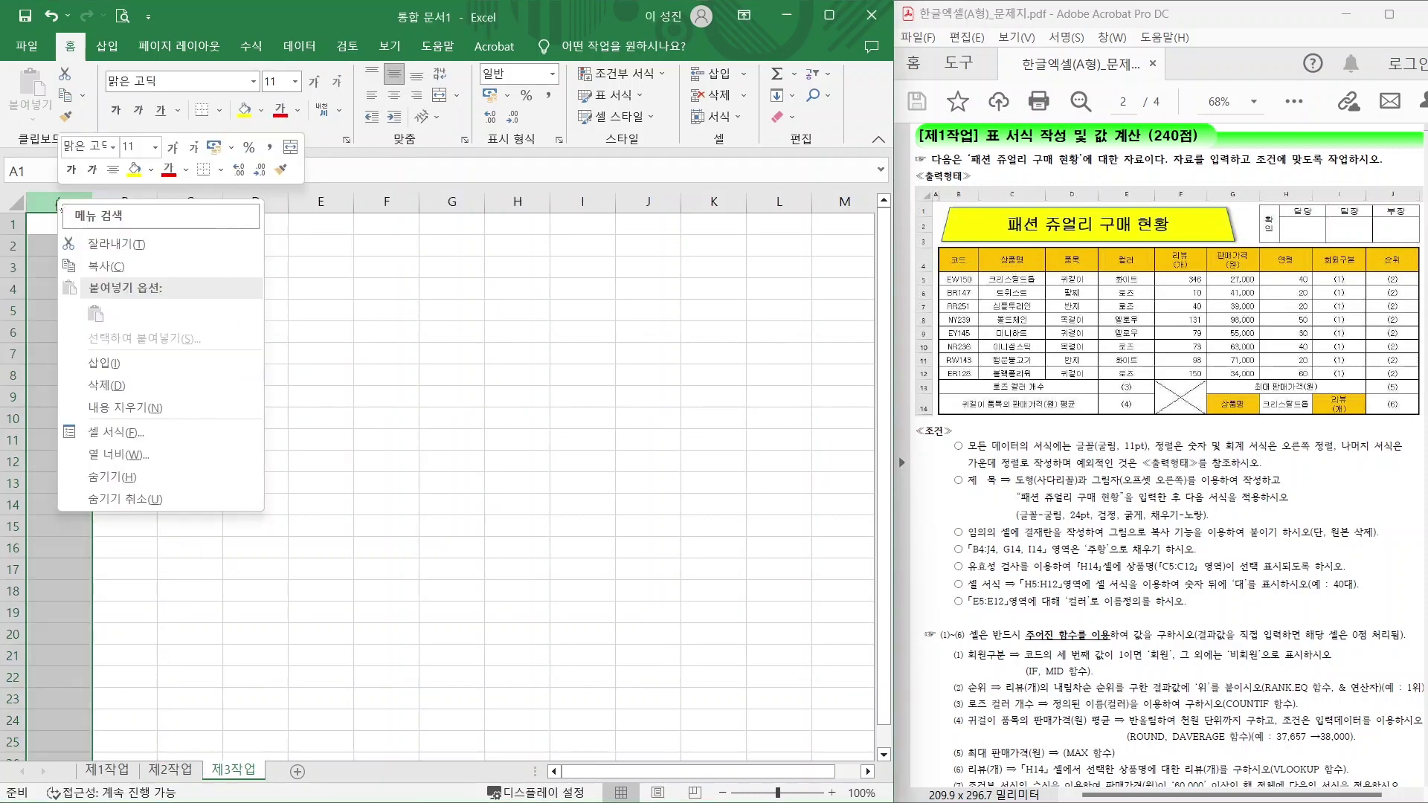
left_click(115, 454)
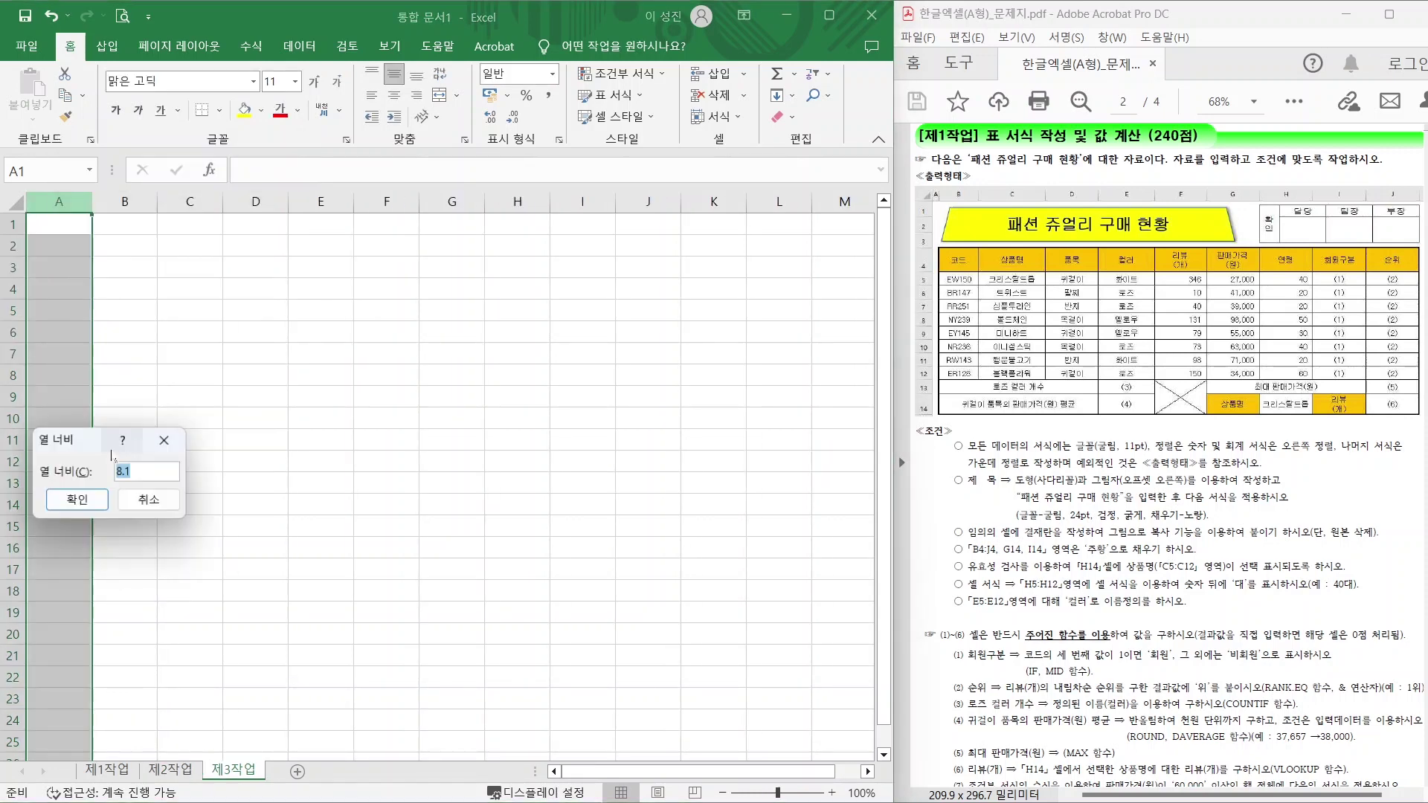
type("1")
key("Return")
left_click(127, 442)
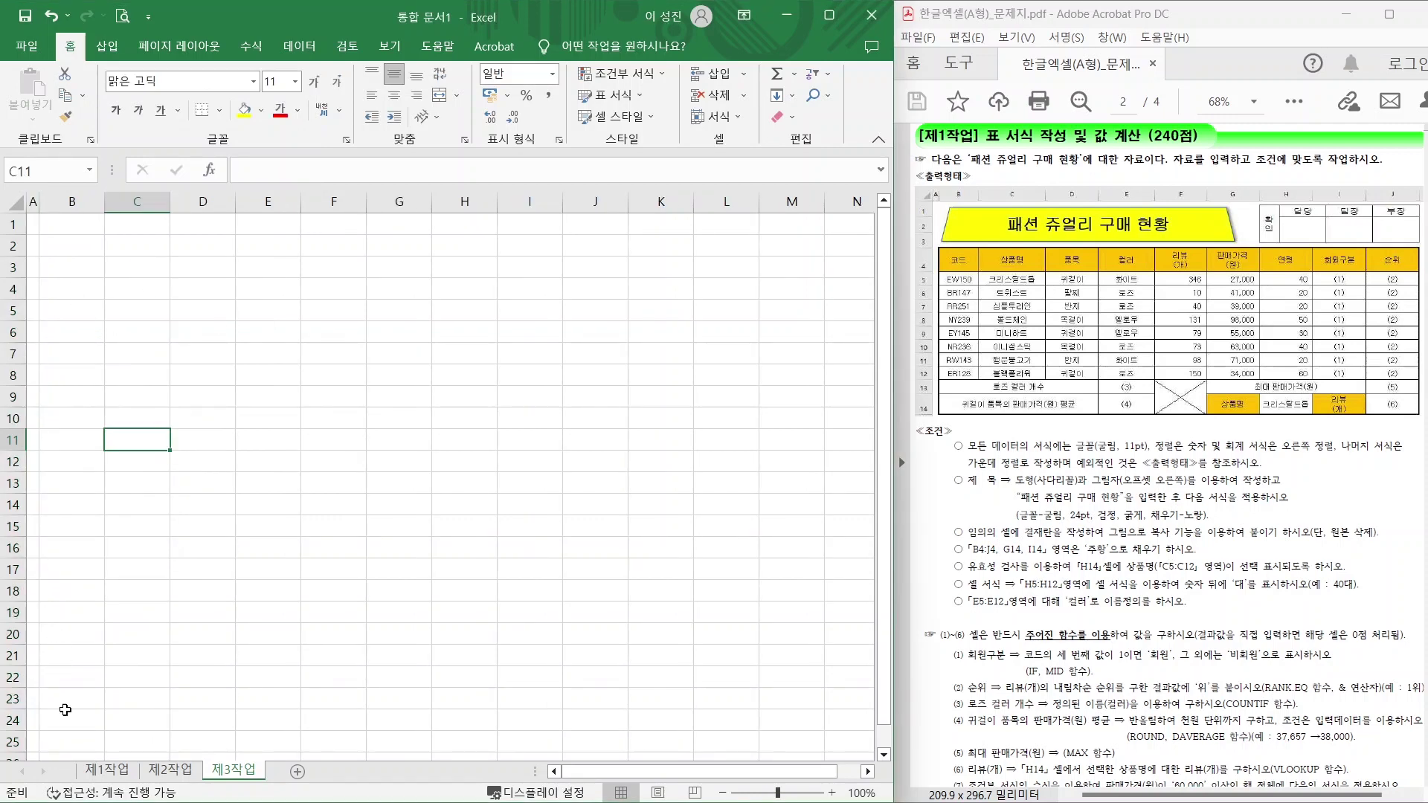
left_click(92, 772)
left_click(144, 328)
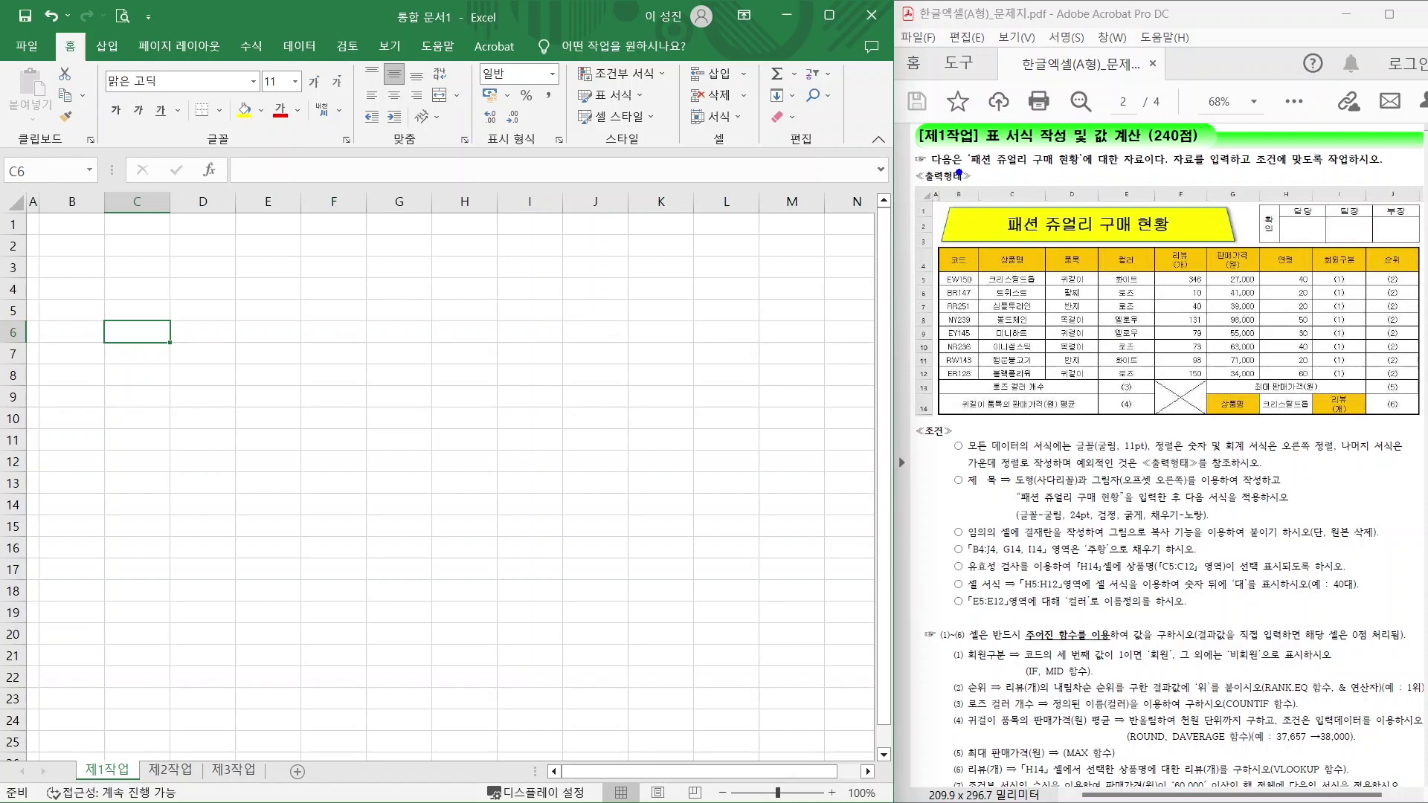
left_click_drag(959, 173, 959, 297)
mouse_move(903, 258)
left_mouse_down()
mouse_move(986, 262)
mouse_move(944, 245)
mouse_move(984, 273)
left_mouse_up()
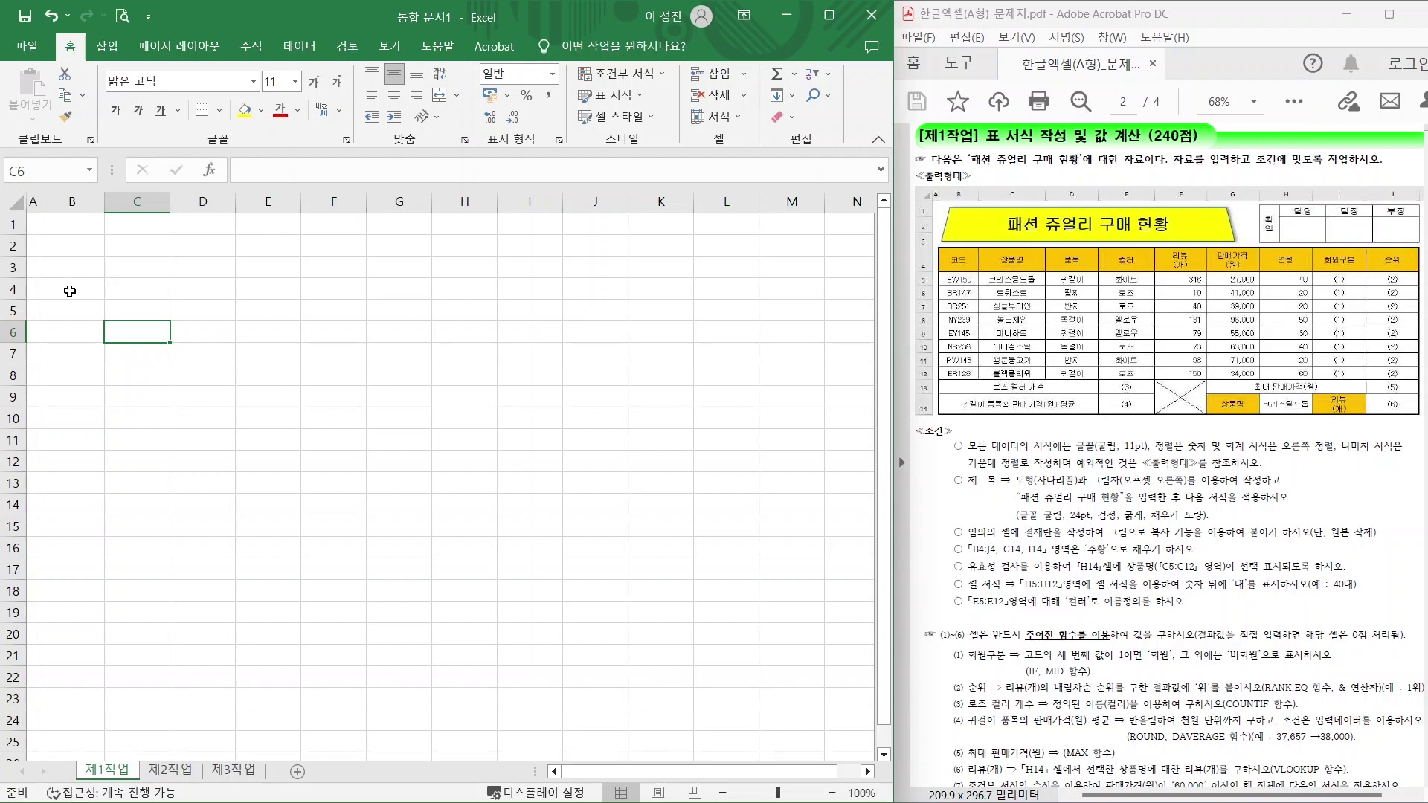
Enter headers 코드, 상품명, 품목, 컬러 and 리뷰 across B4:F4.
left_click(68, 289)
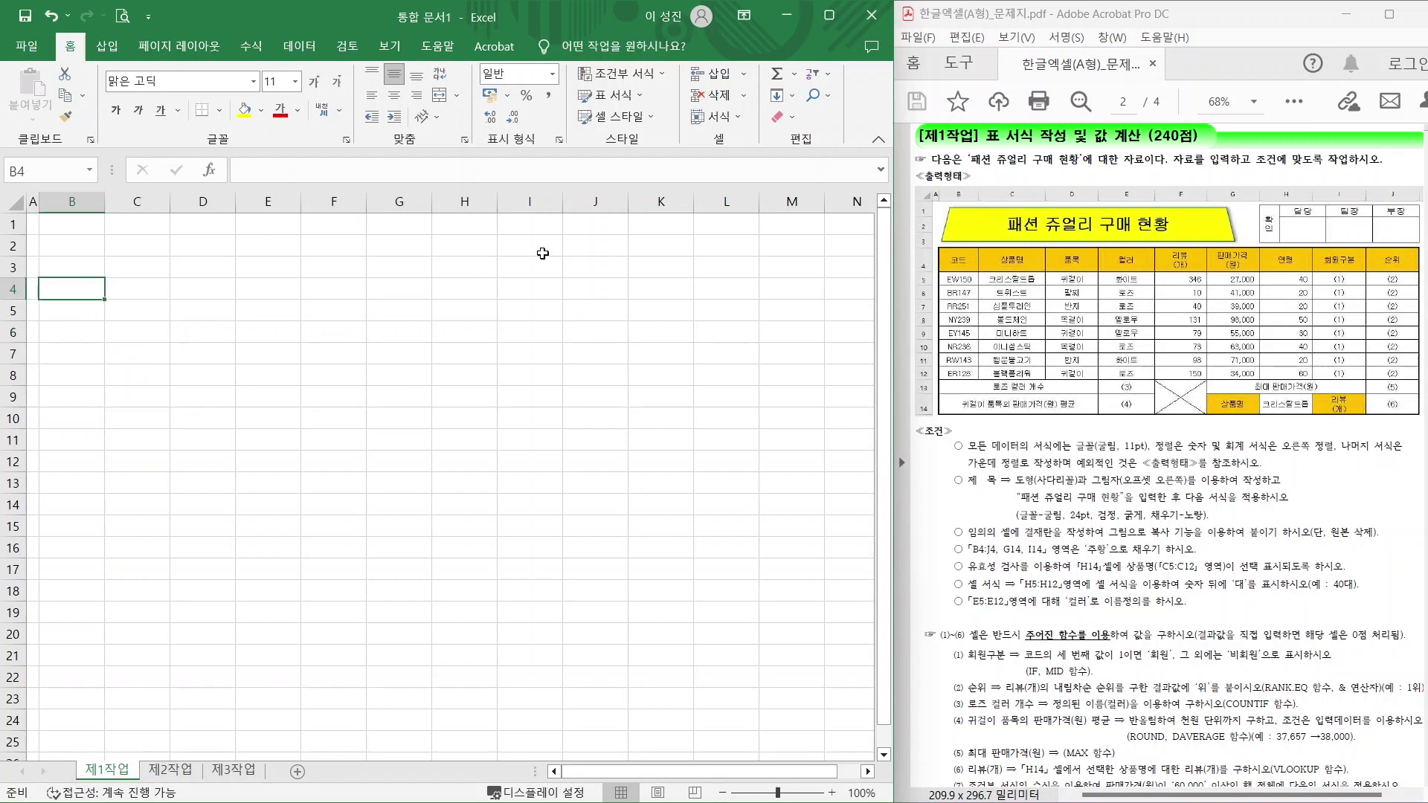
type("코드")
key("Tab")
type("상품명")
key("Tab")
type("품목")
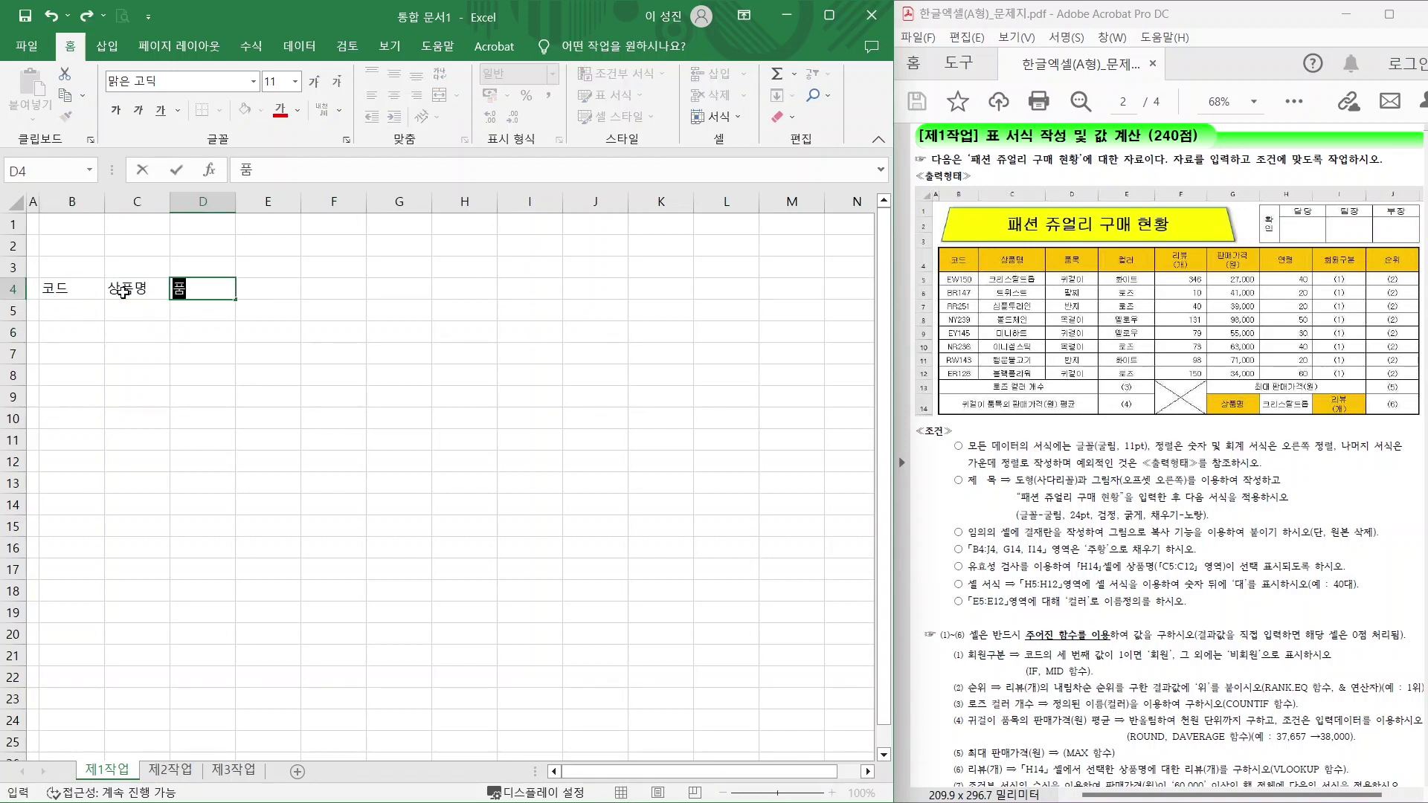
key("Tab")
type("컬르")
key("Tab")
type("리뷰")
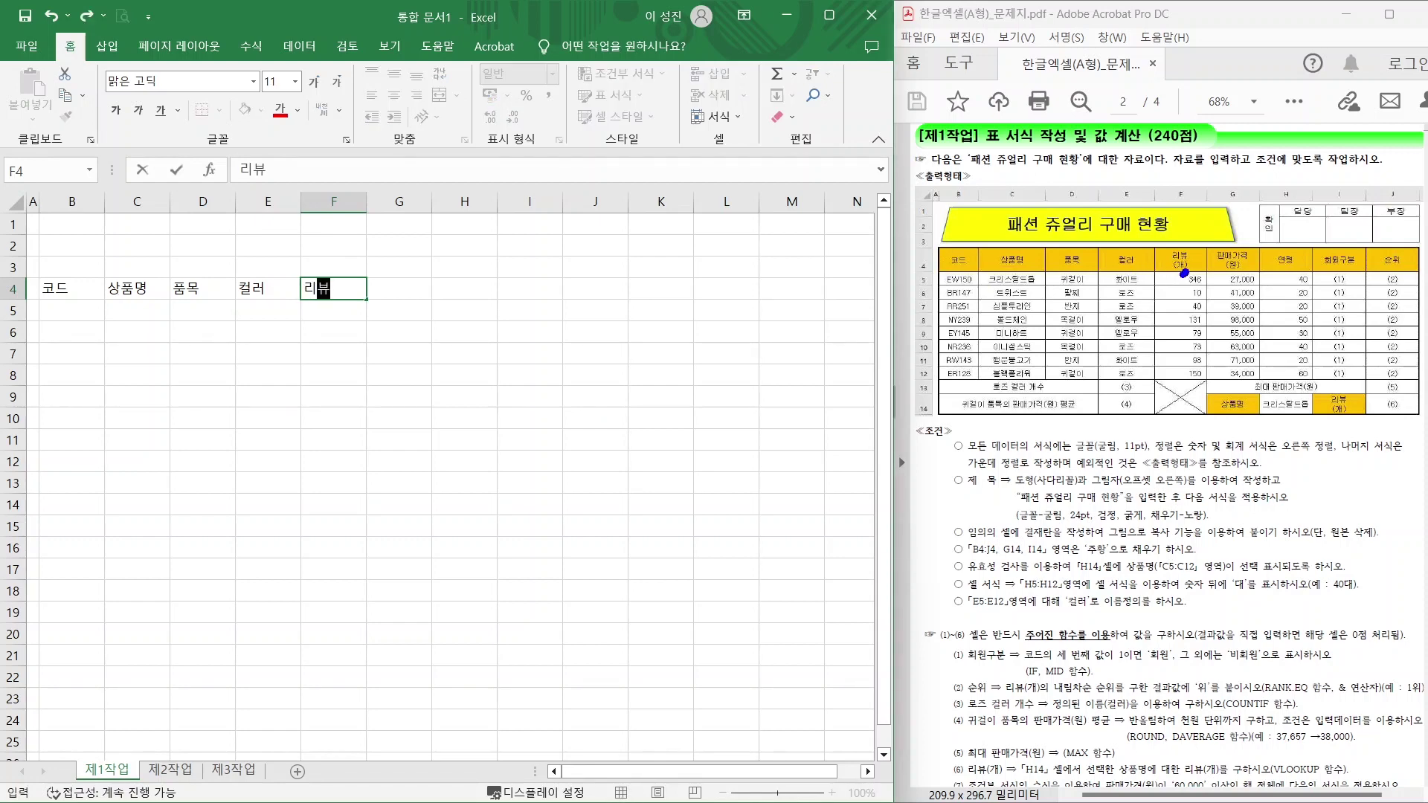
left_click_drag(1186, 274, 1166, 239)
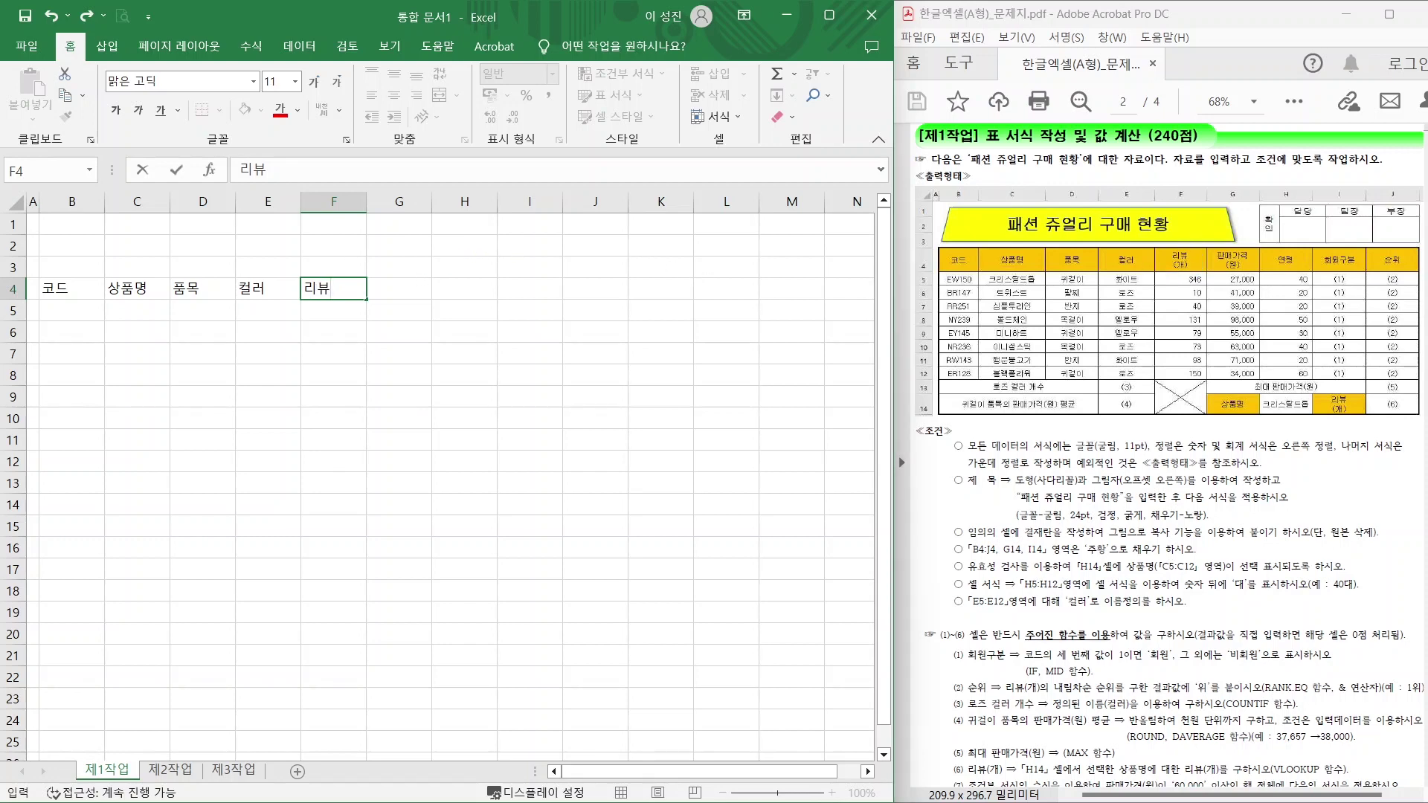
key("Return")
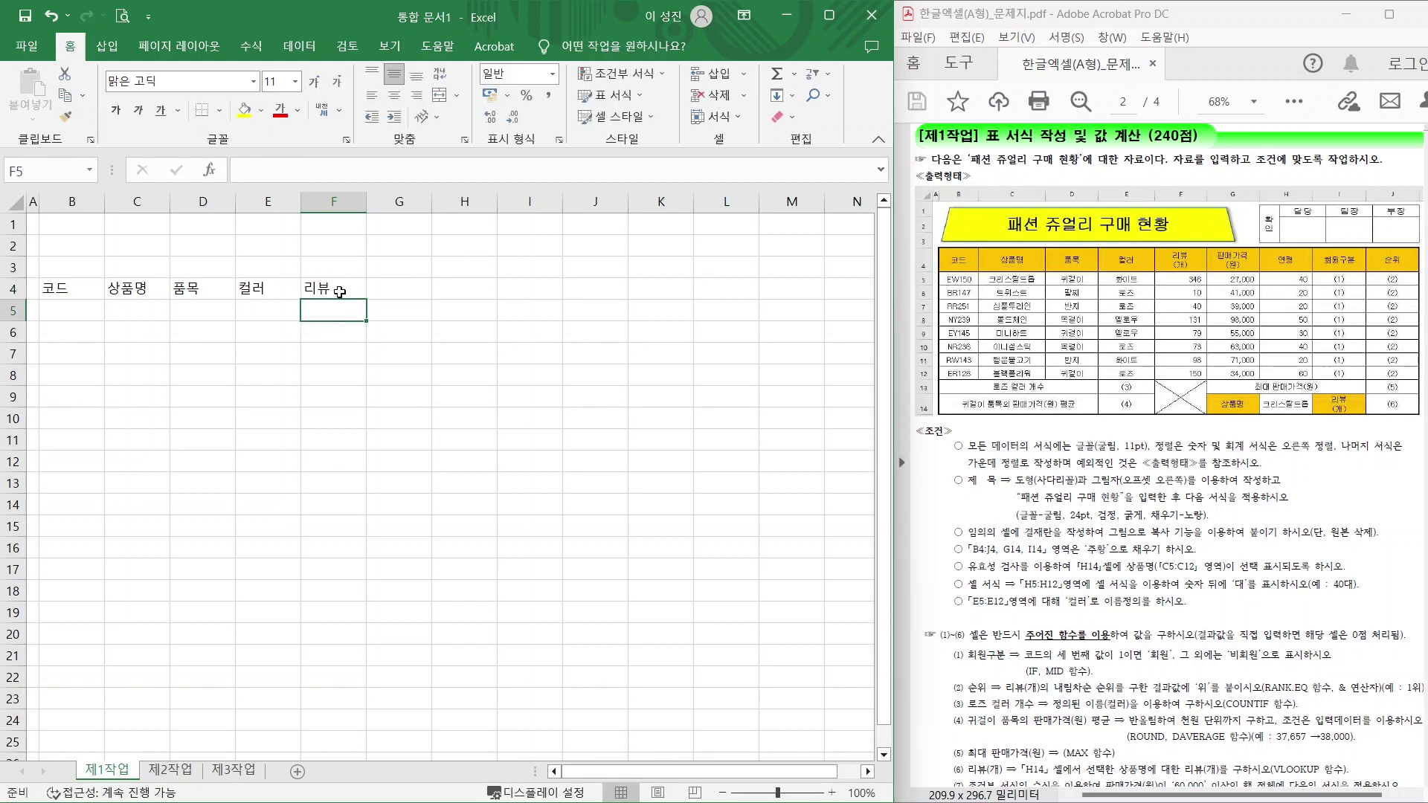
Make two-line headers 리뷰(개) and 판매가격(원), then add 연령, 회원구분 and 순위.
left_click(339, 291)
double_click(338, 291)
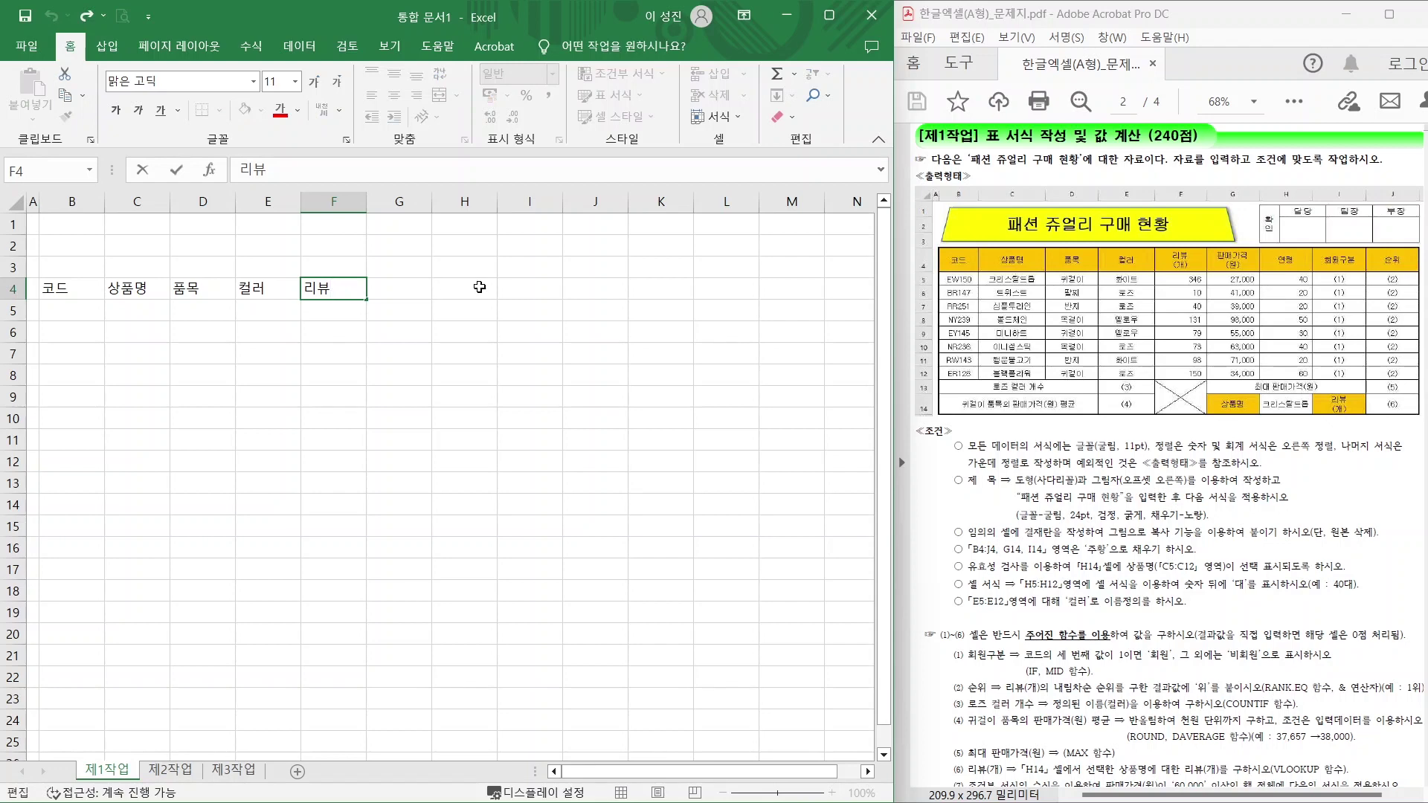
key("alt+Return")
type("(개")
key("Return")
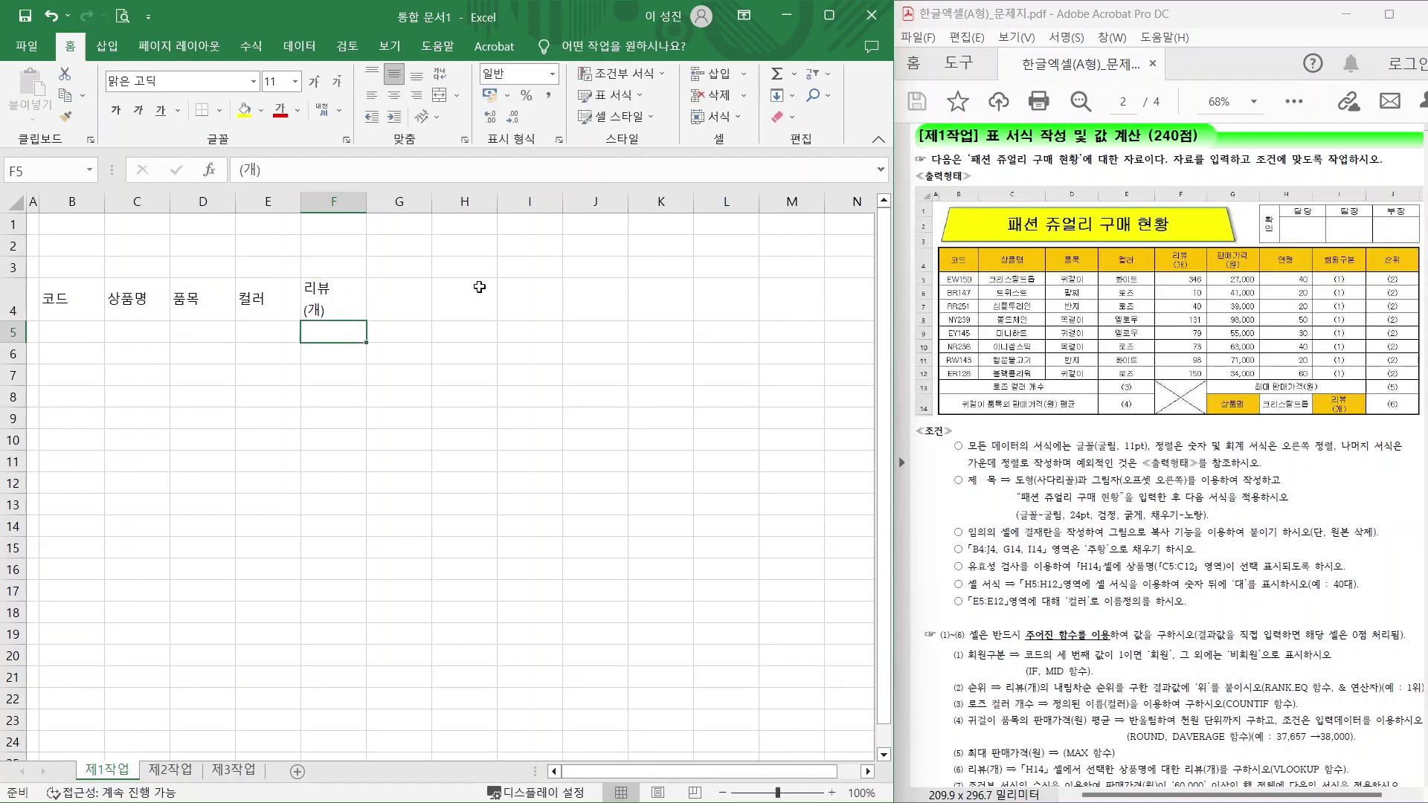
left_click(398, 304)
type("판매가격")
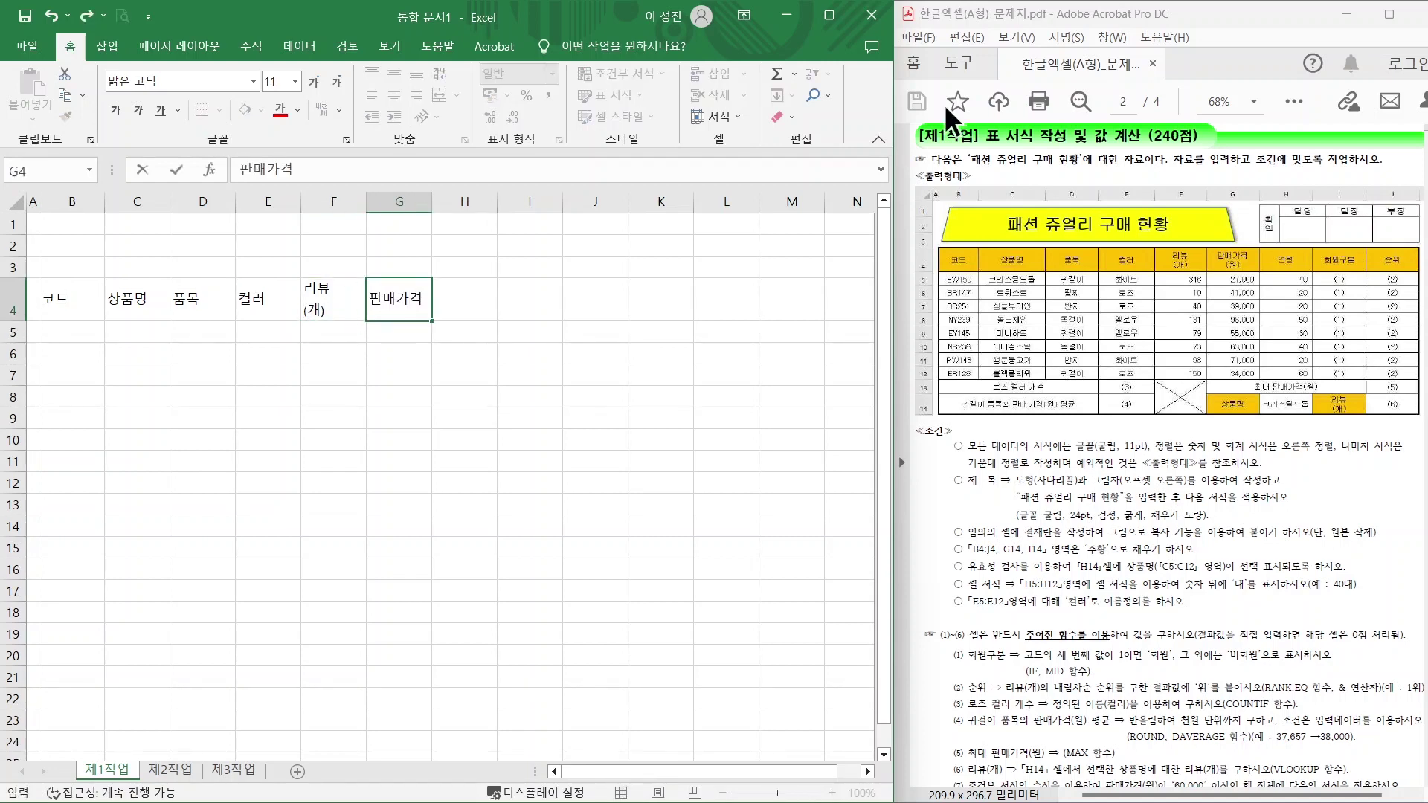
key("alt+Return")
type("(원)\t연령\t회원구분\t순위")
key("Return")
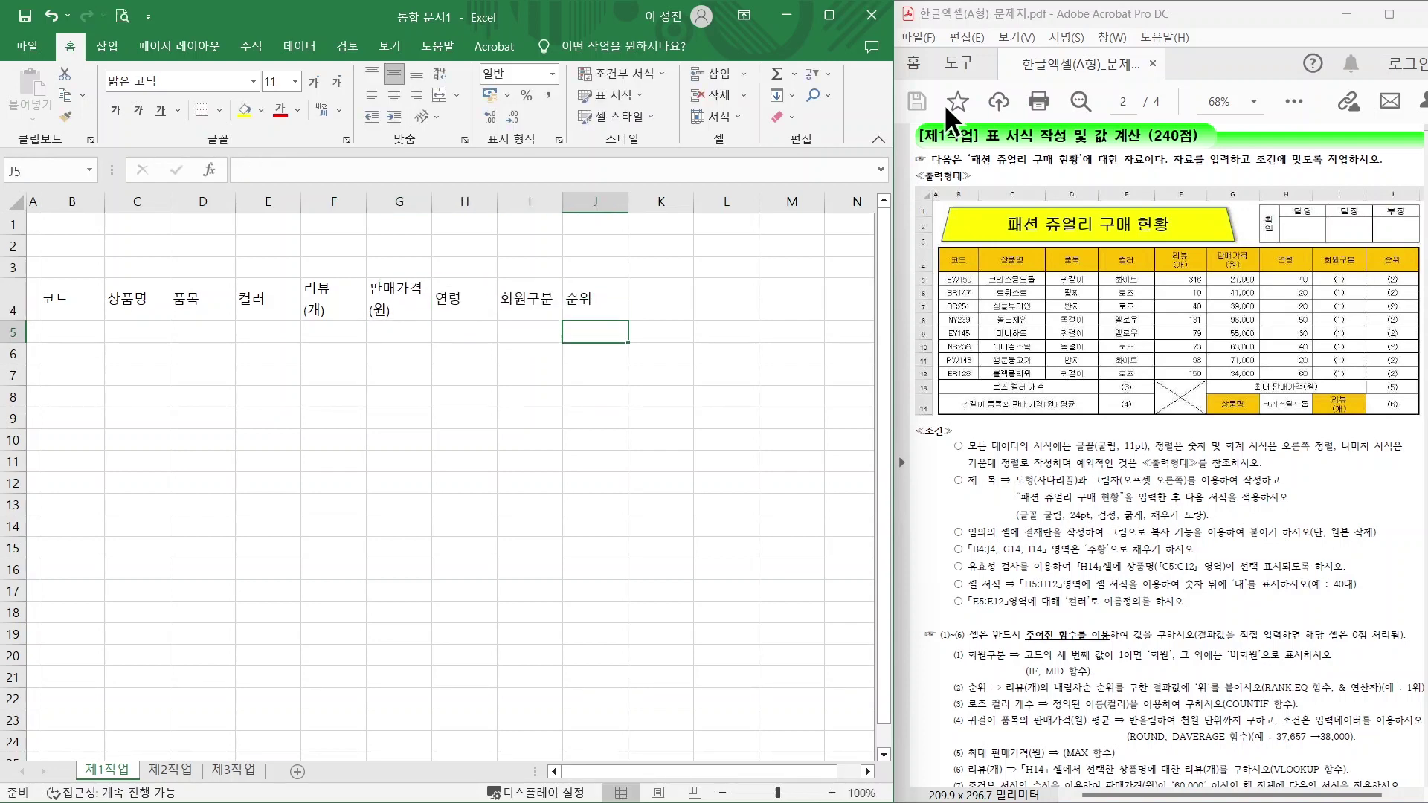
Enter product codes EW150, BR147, RR251, NY239, EY145, RN236, RW143, ER128 in B5:B12.
left_click(71, 332)
key("Caps_Lock")
type("EW150")
key("Return")
type("BR147 RR251 NY239 EY145 RN236 RW143 ER128")
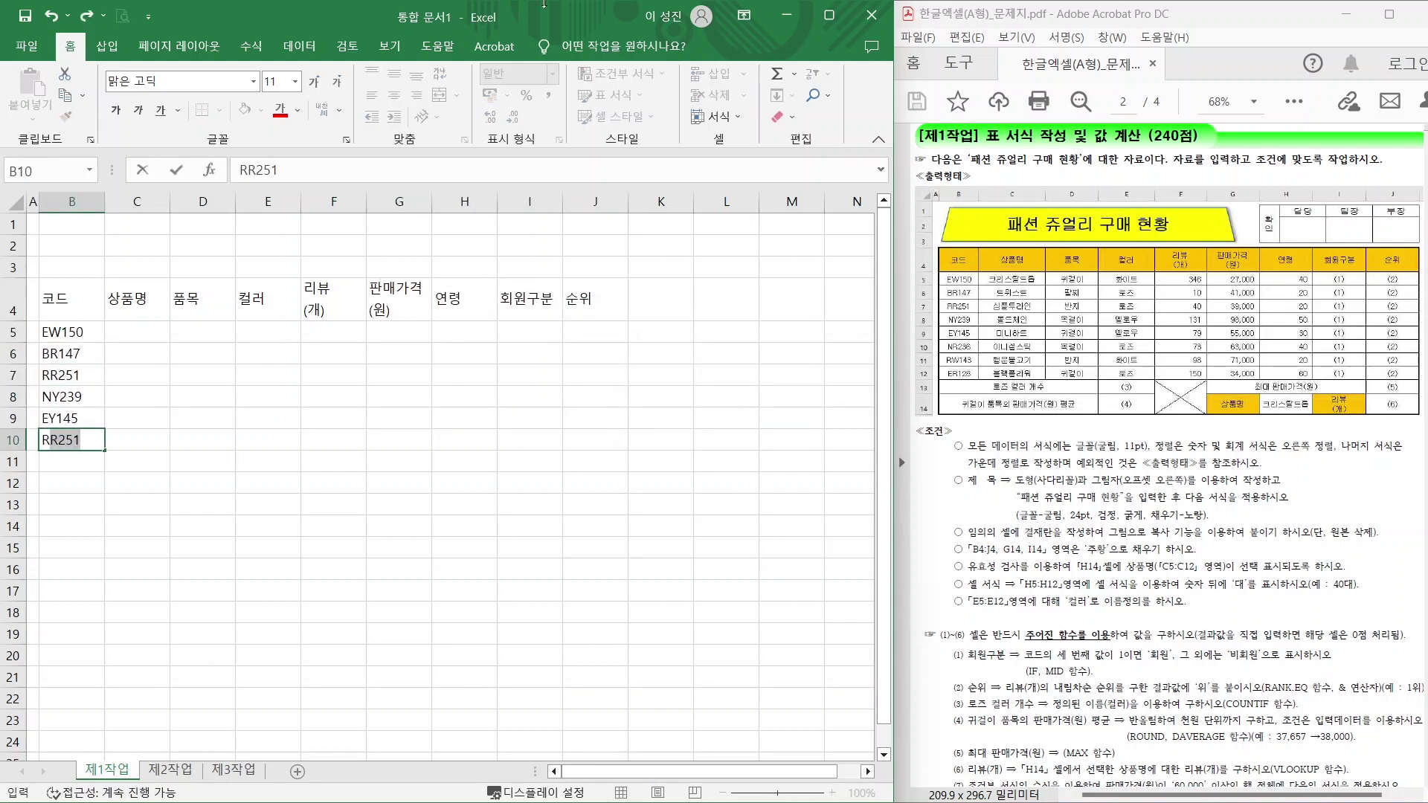
Fill in the product names, item types and colours for the eight products.
left_click(136, 332)
type("크리스탈드롭 트위슽 심플투라인 볼드체인 미니하트 이니셜스틱 해")
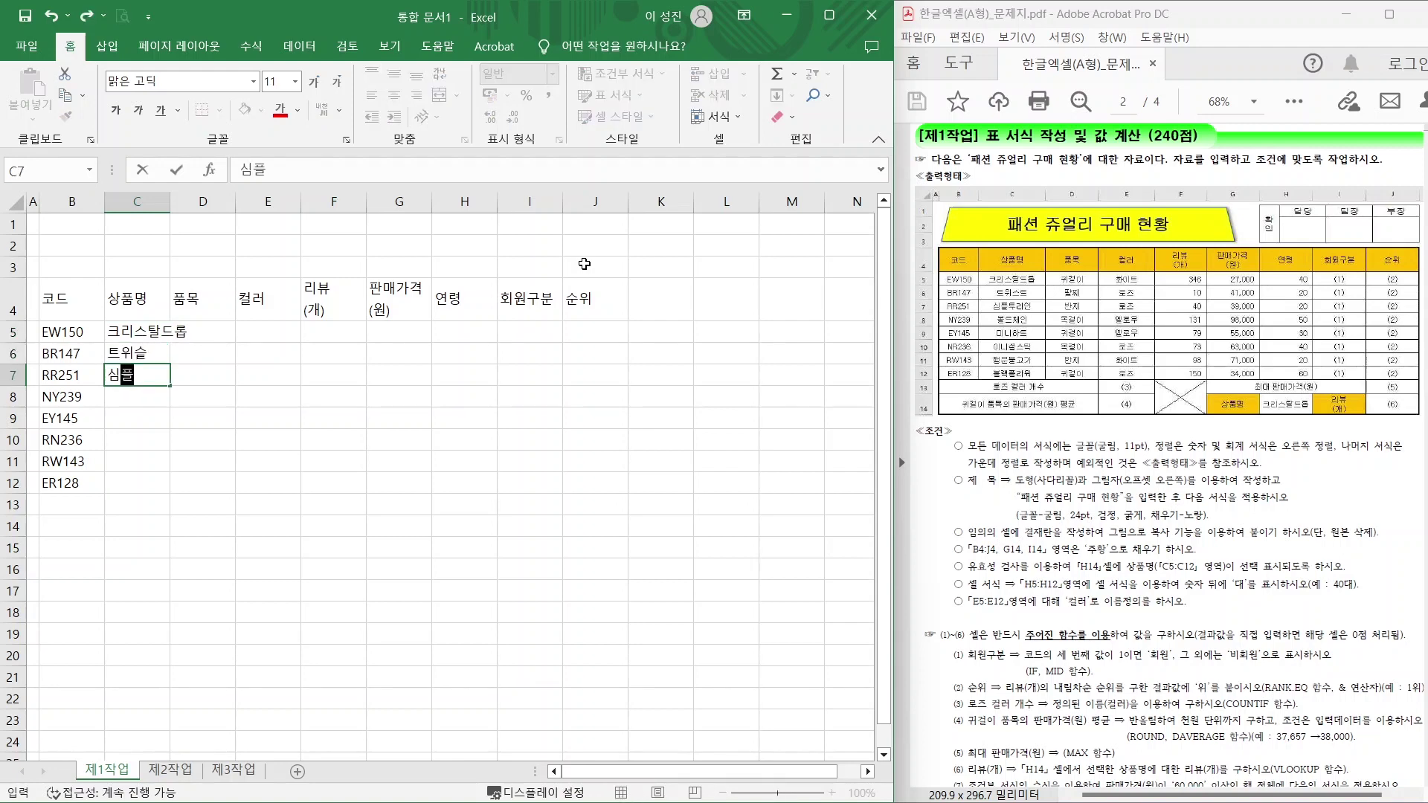
type("ㅇ운물고기 블랙플라워")
left_click(230, 328)
type("귀걸이")
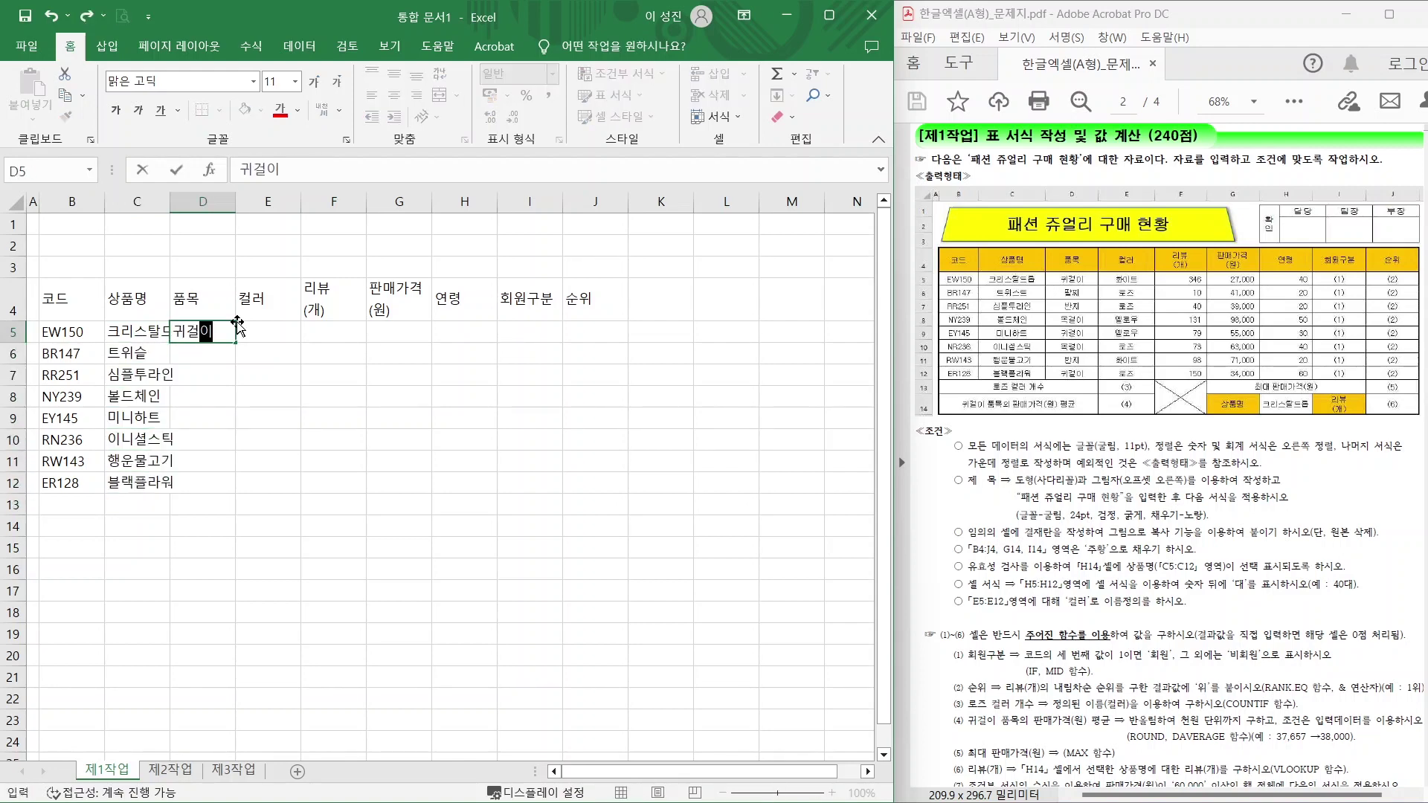
type(" 팔찌 반지 목걸이 귀걸이 목걸이 바ㄴ지 귀걸이")
left_click(241, 331)
type("화이트 로즈 로즈 옐로우 옐로우 로즈 화이트 로즈")
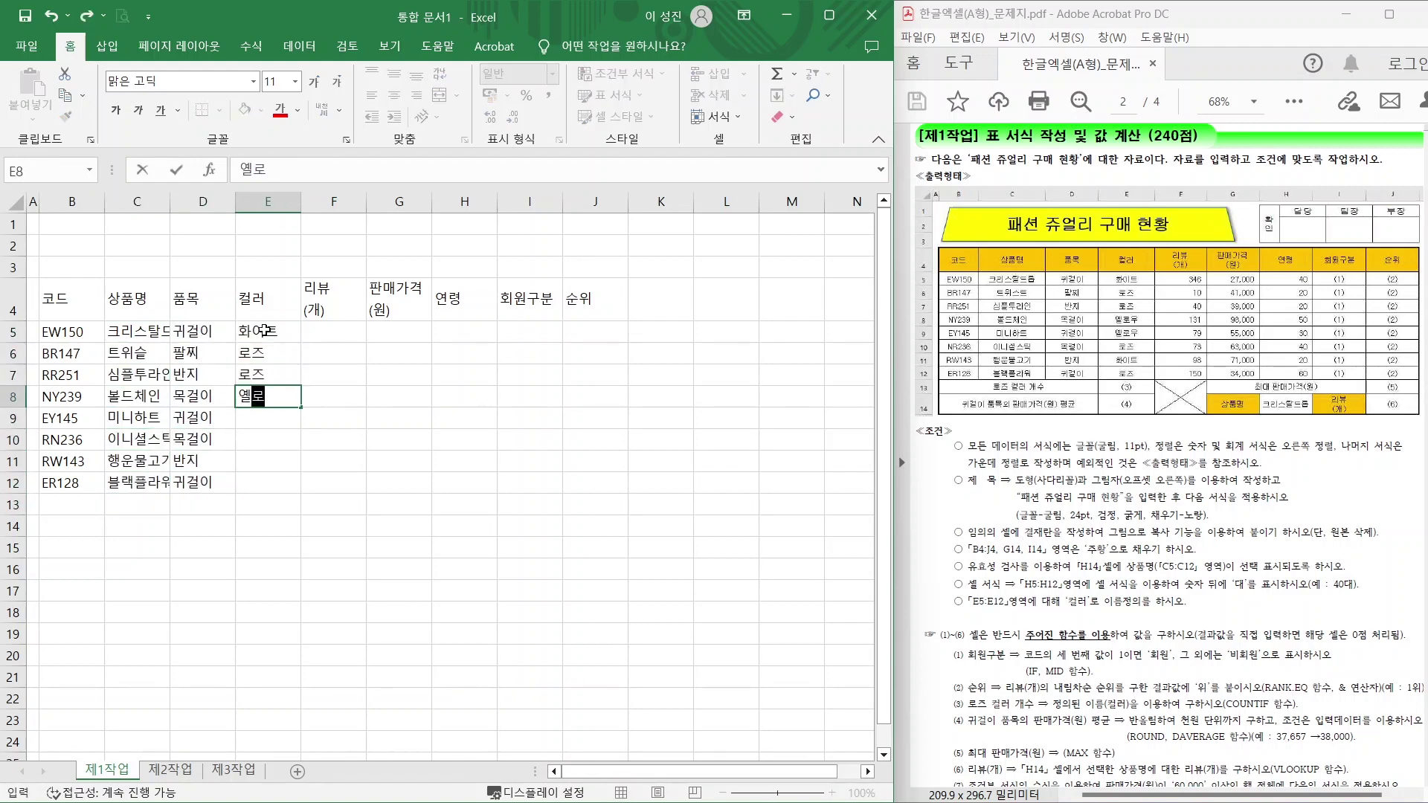
Enter the review counts, sale prices (27000–98000) and ages for the eight products.
left_click(321, 330)
type("346 10 40 131 79 73 98 150")
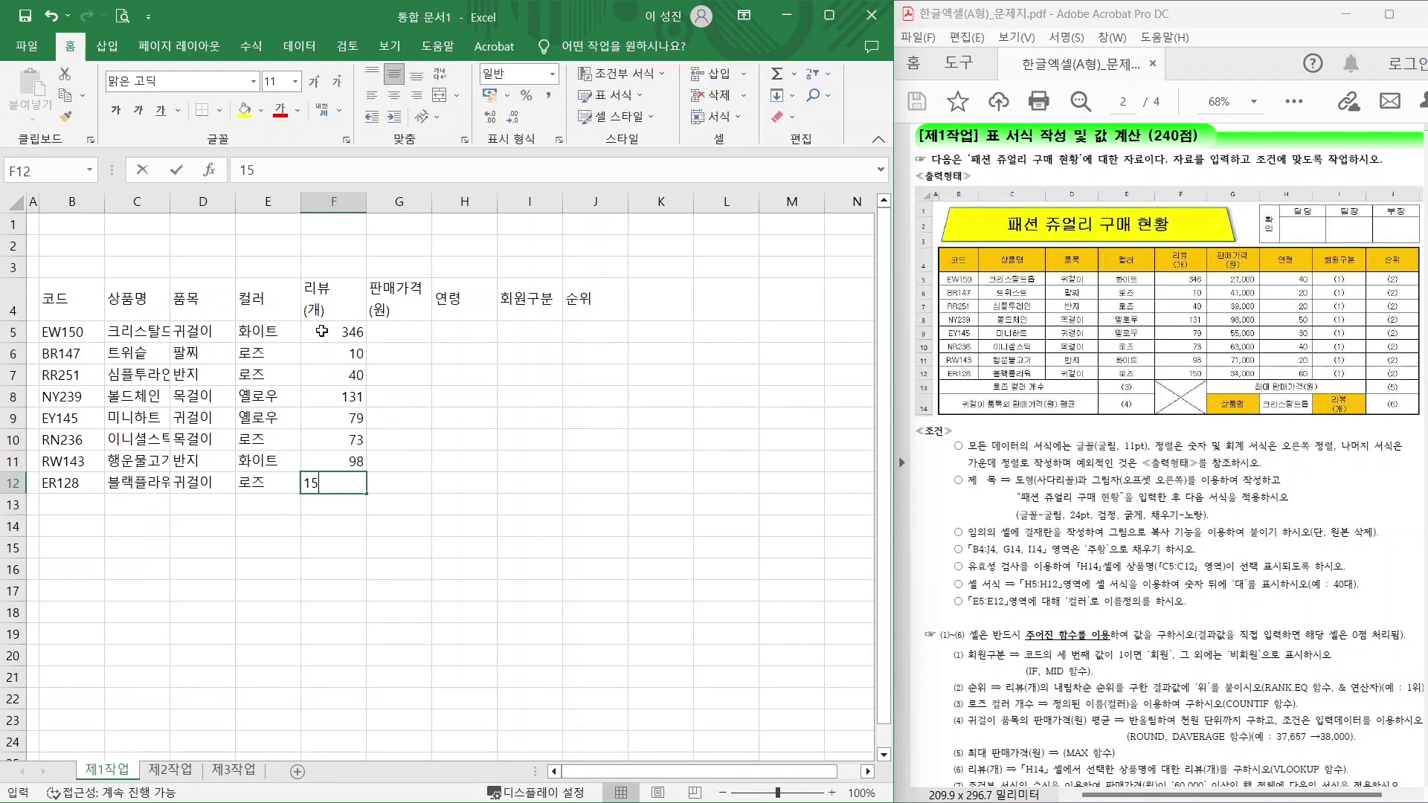
left_click(386, 332)
type("27000 41000 39000 98000 55000 63000 71000 34000")
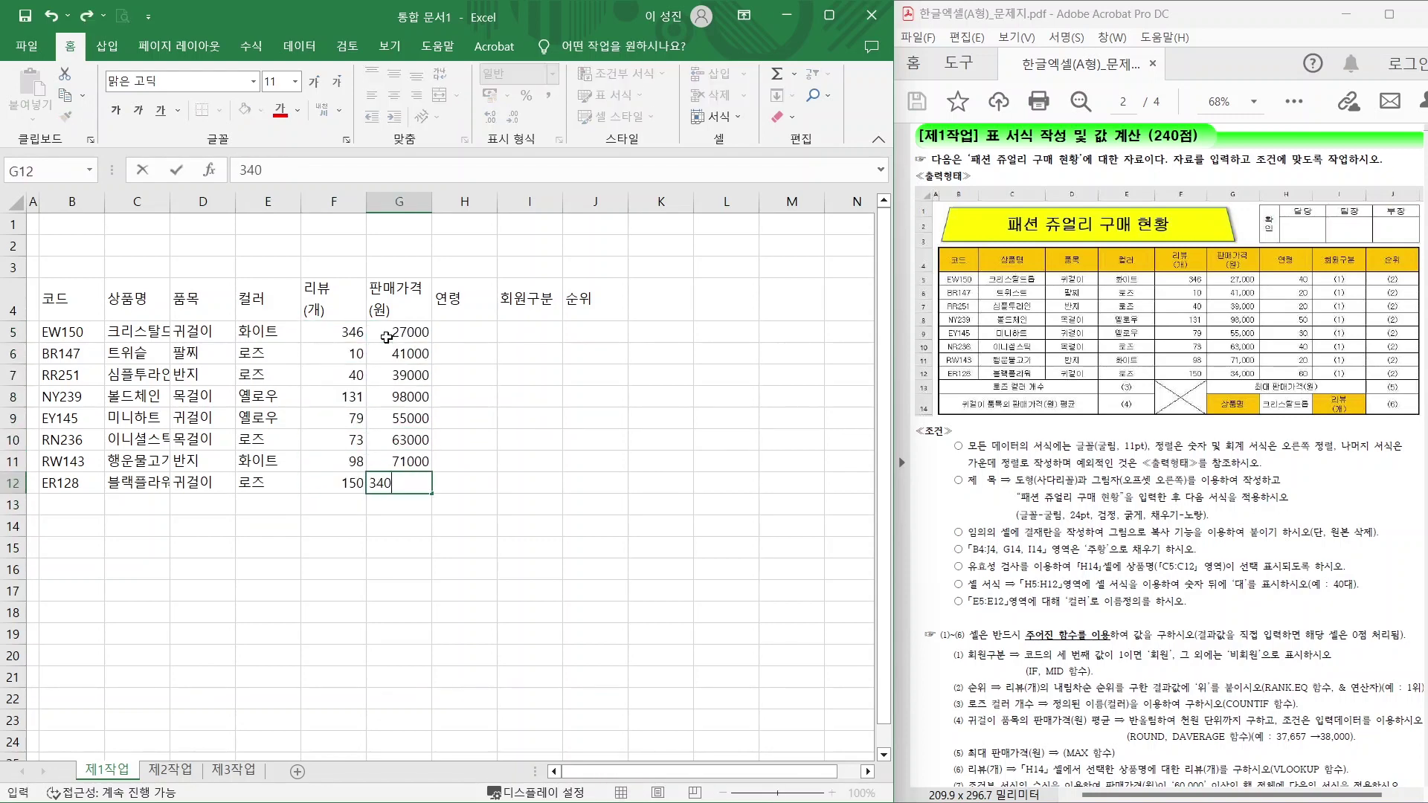
left_click(438, 330)
type("40 20 20 50 30 40 20 60")
Add summary labels 로즈 컬러 개수, 귀걸이 품목의 판매가격(원) 평균, 최대 판매가격(원), 상품명, 리뷰(개).
left_click(71, 503)
type("로즈 컬러")
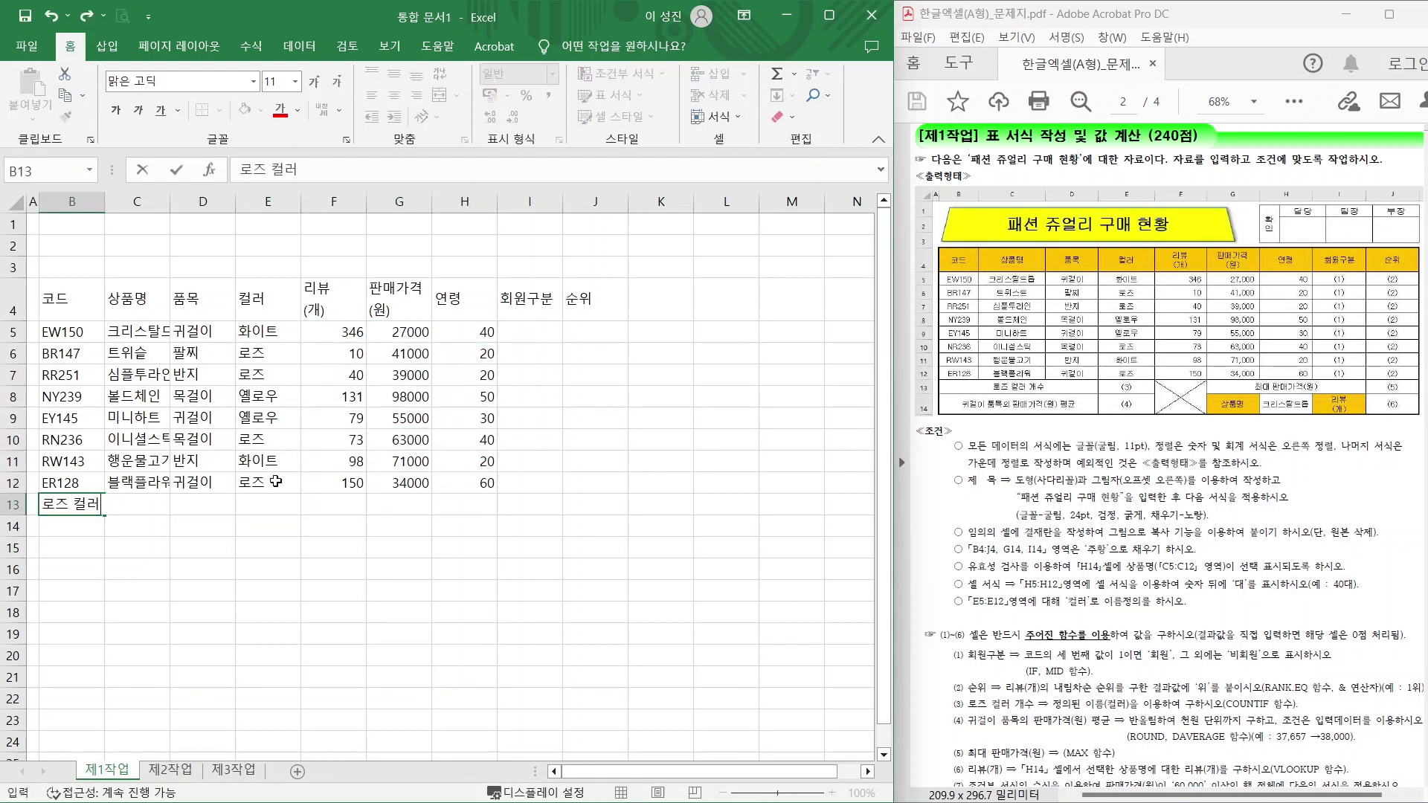
type(" 개수 귀걸이 품목의 판매가격(원) 평ㄱ균")
left_click(387, 525)
type("상품명")
left_click(529, 525)
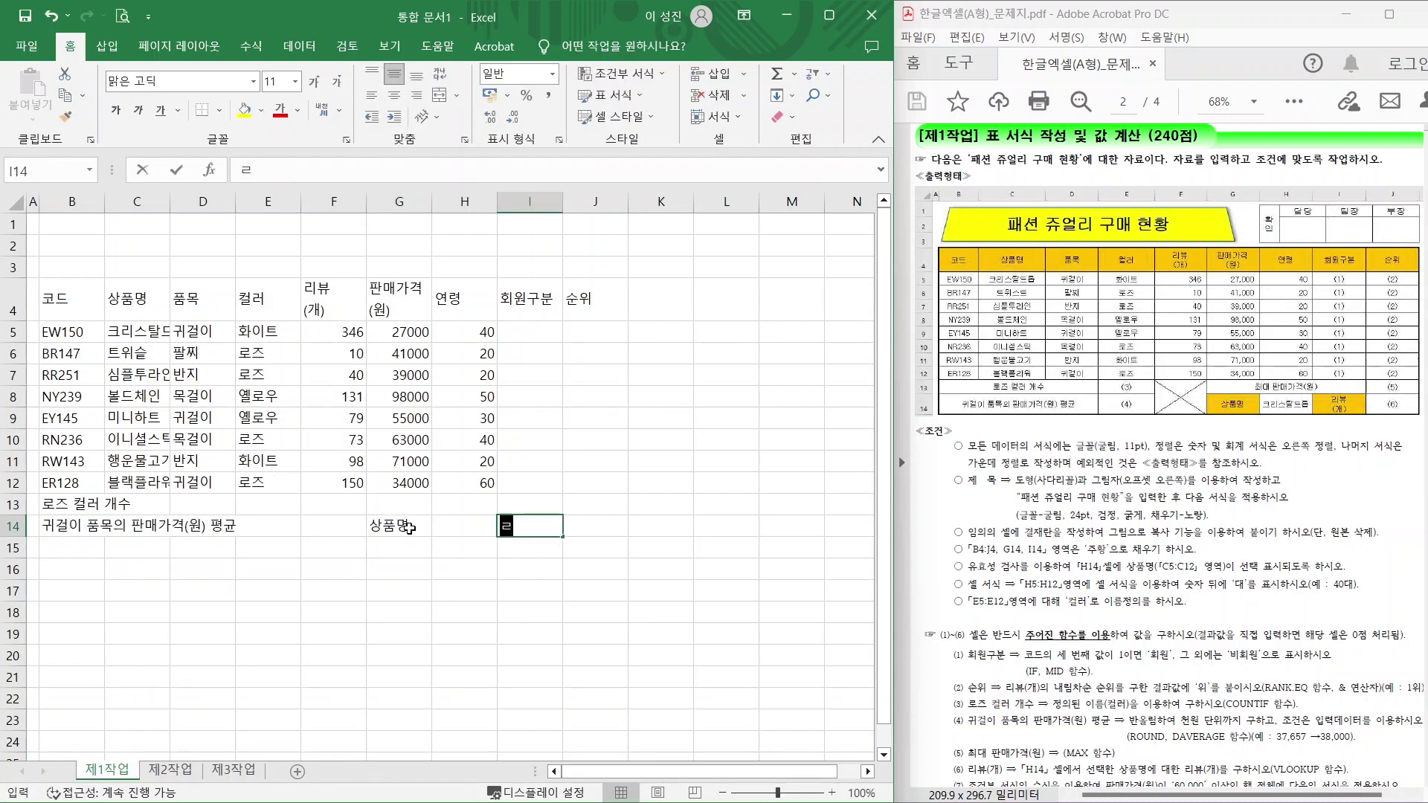
type("리뷰 (개)")
left_click(399, 504)
type("최대 판매가격(원)")
left_click_drag(595, 547, 71, 297)
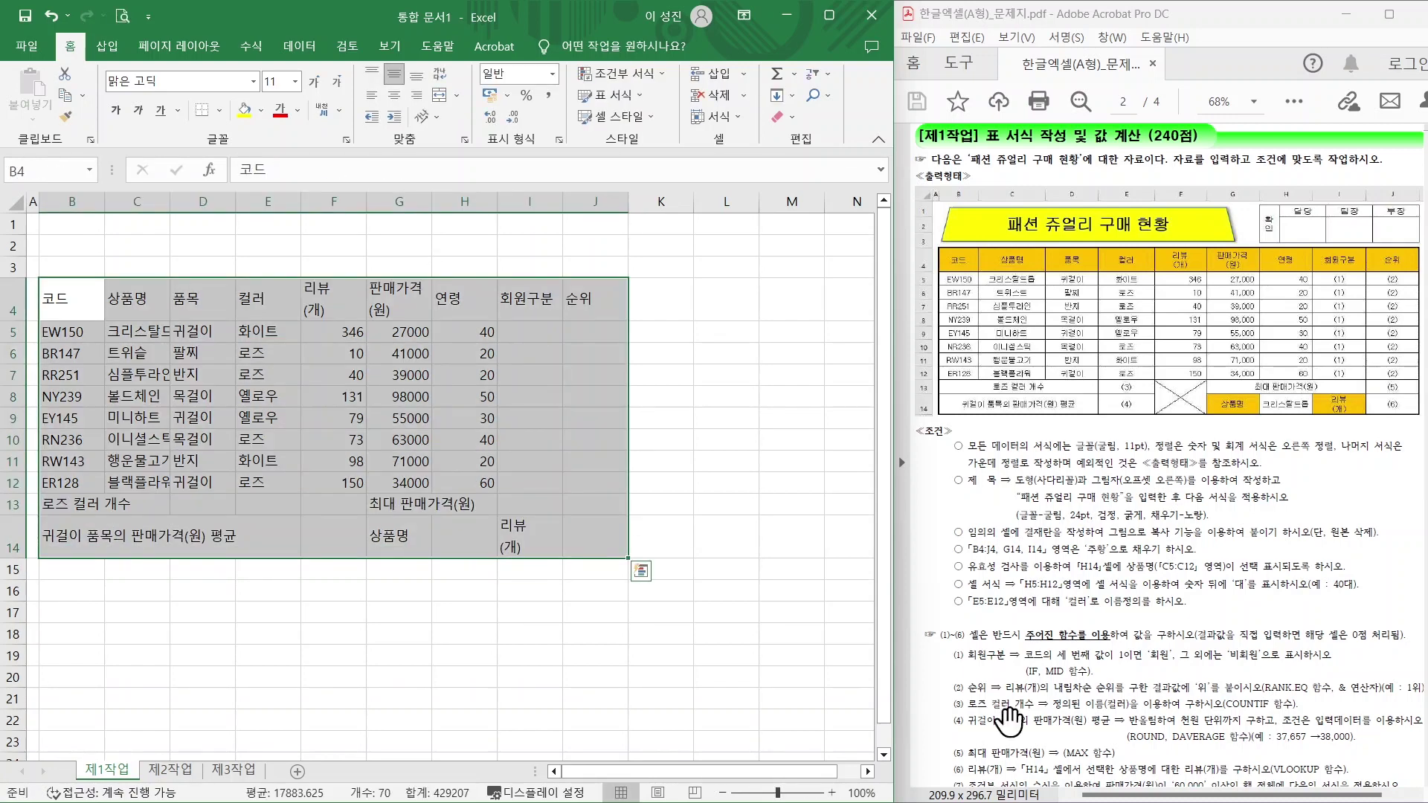
Apply all borders to the table and widen columns C, G and I.
left_click(220, 110)
left_click(245, 263)
left_click(202, 591)
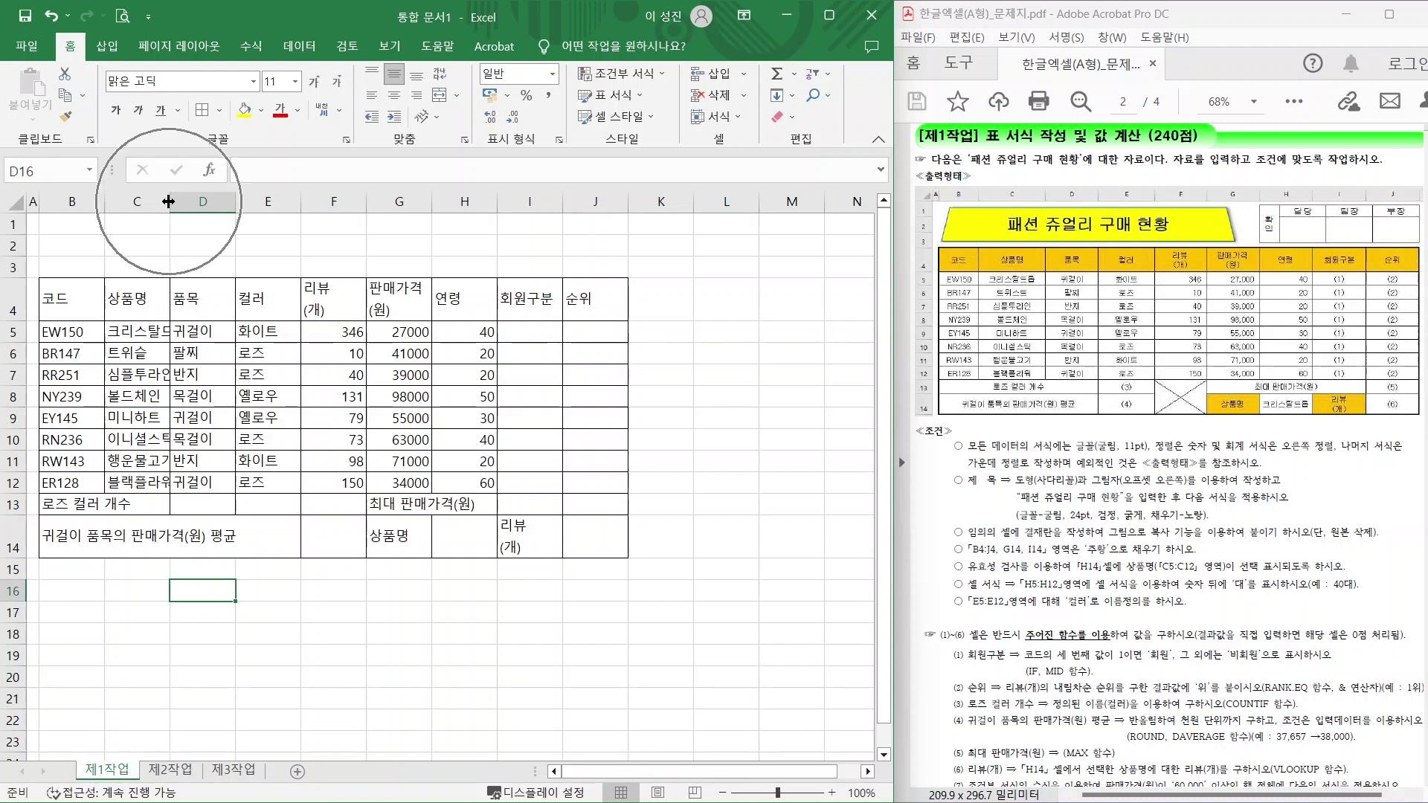
left_click_drag(169, 201, 201, 202)
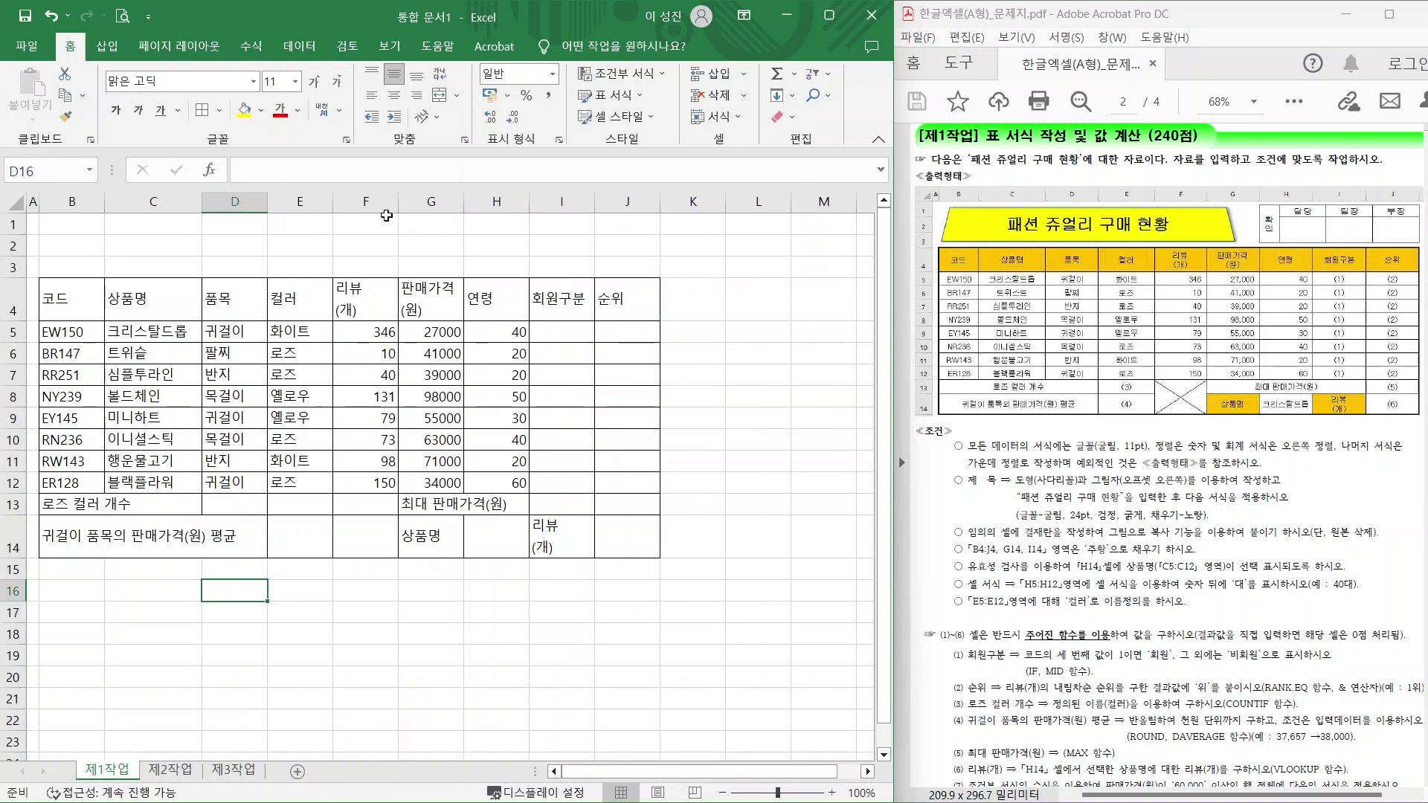
left_click_drag(463, 202, 491, 201)
left_click_drag(622, 202, 655, 201)
Merge and centre B13:D13, F13:F14 and G13:I13.
left_click_drag(66, 504, 220, 506)
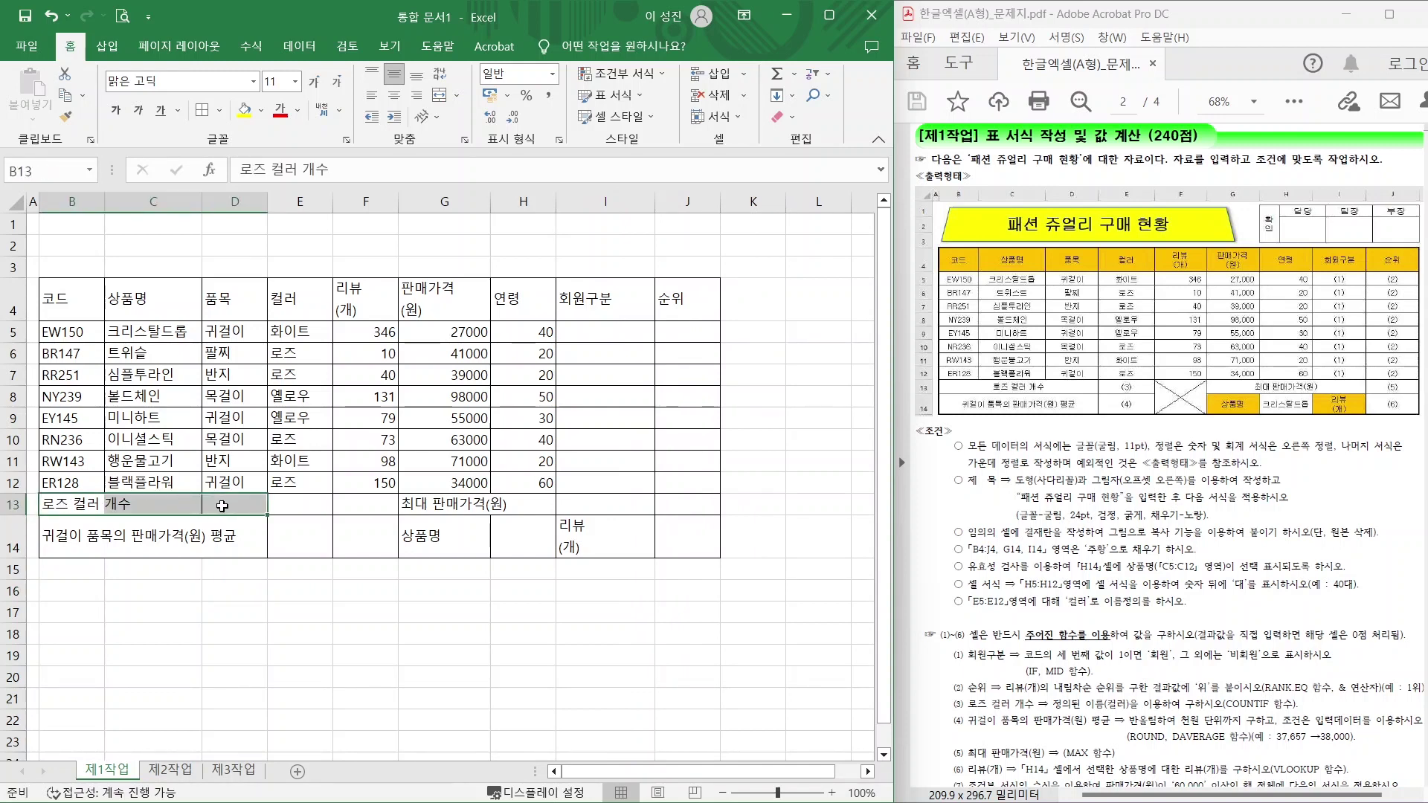
left_click(441, 99)
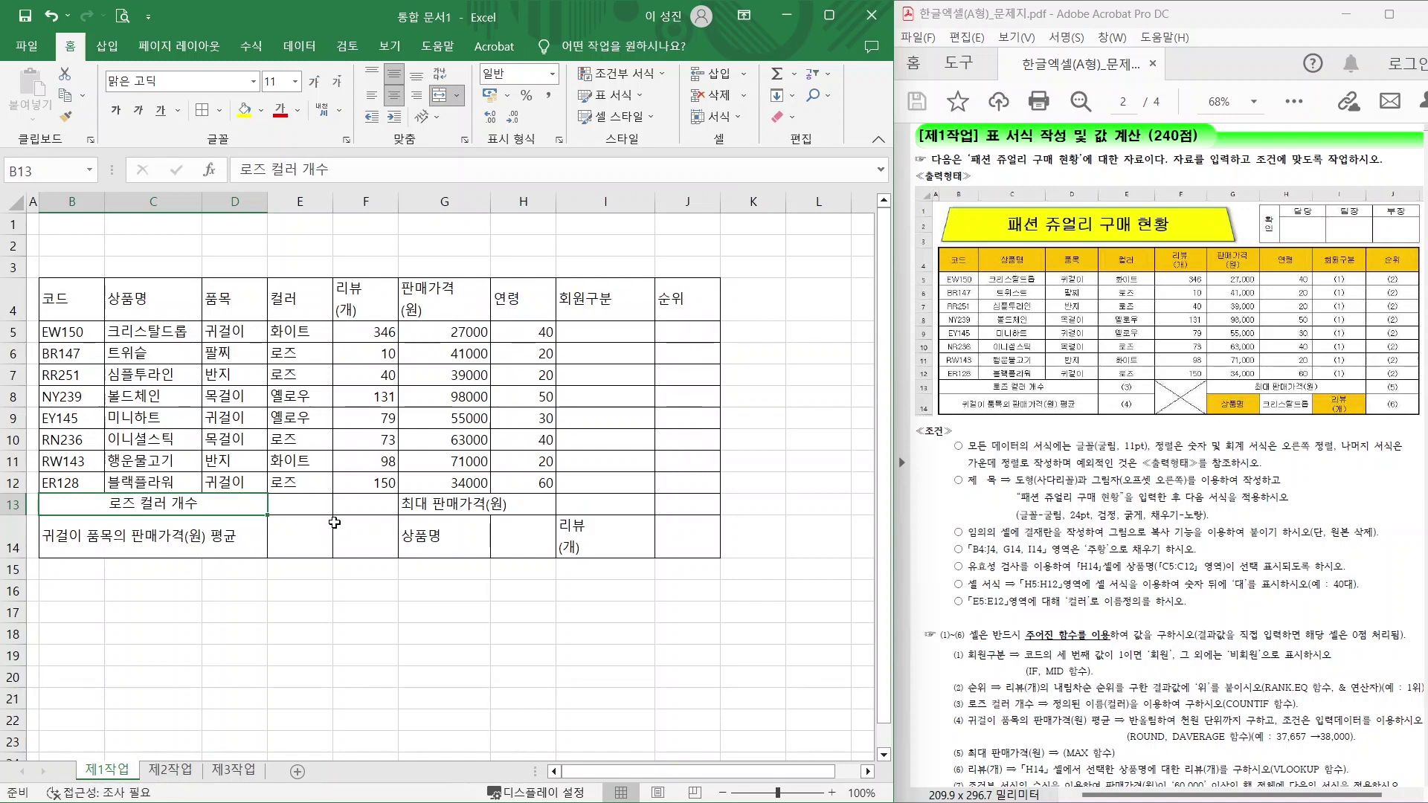
left_click_drag(337, 506, 336, 530)
left_click(441, 95)
left_click_drag(435, 504, 591, 504)
left_click(441, 95)
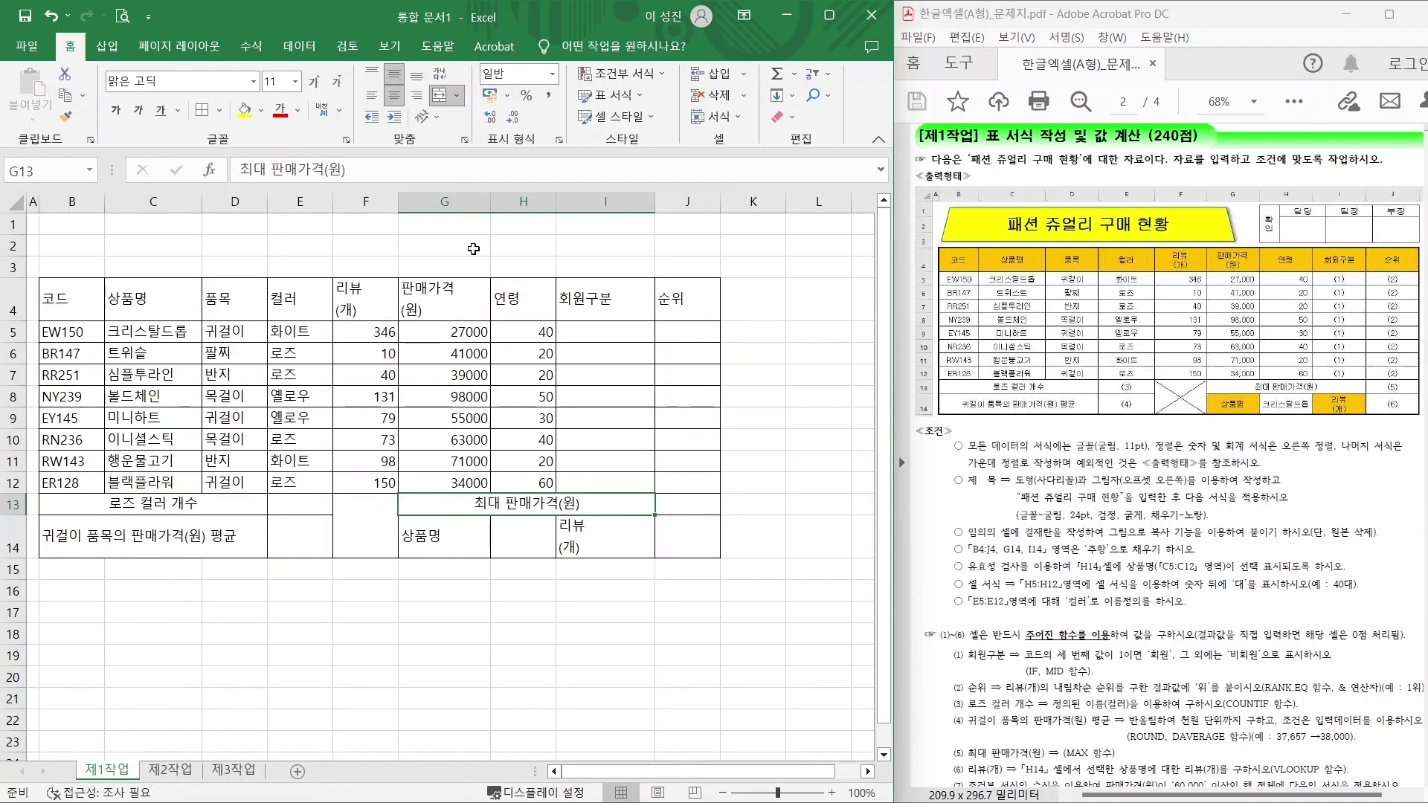
Autofit columns B, C, D, F and H, and set column J to about 10.70.
double_click(105, 202)
double_click(219, 202)
double_click(301, 201)
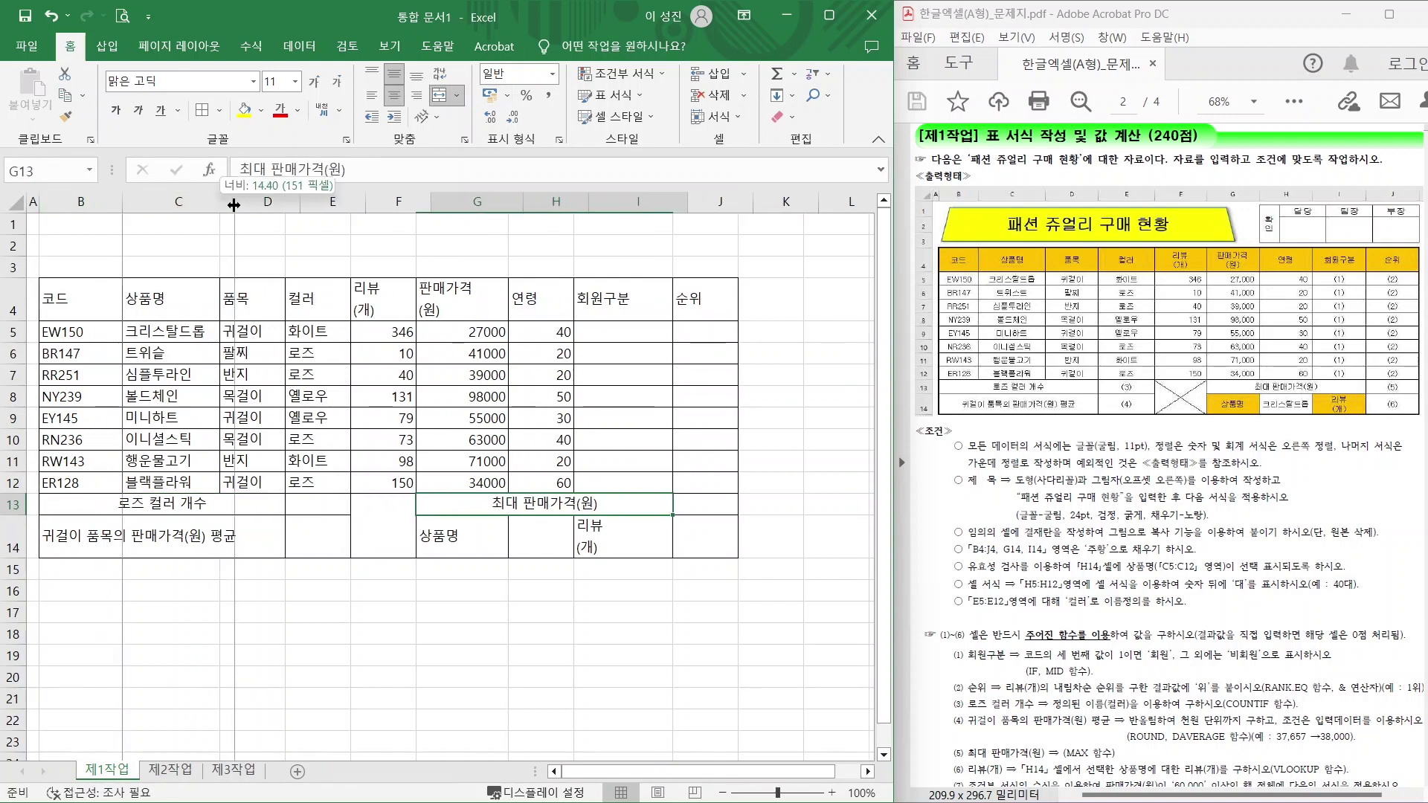
double_click(444, 202)
double_click(614, 201)
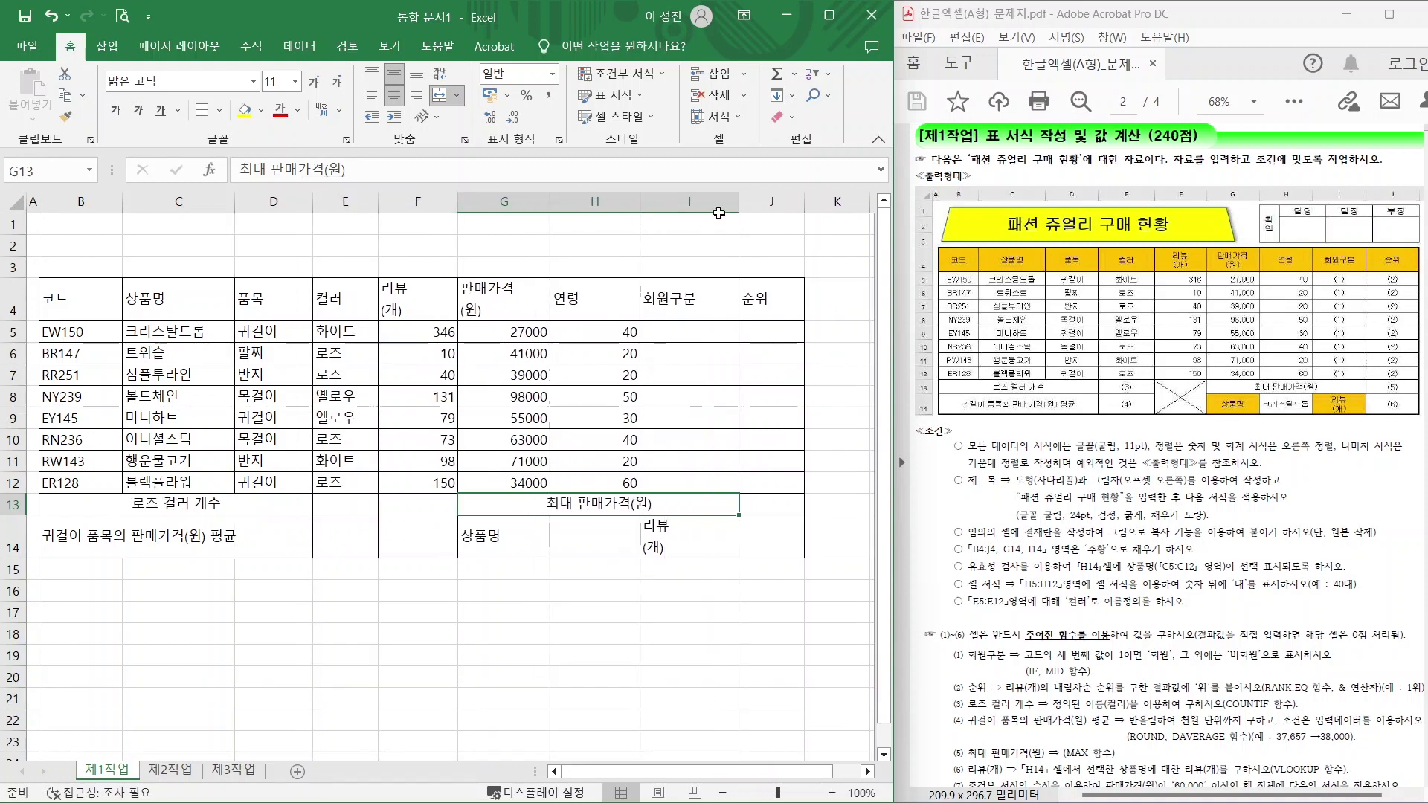
left_click_drag(803, 202, 827, 206)
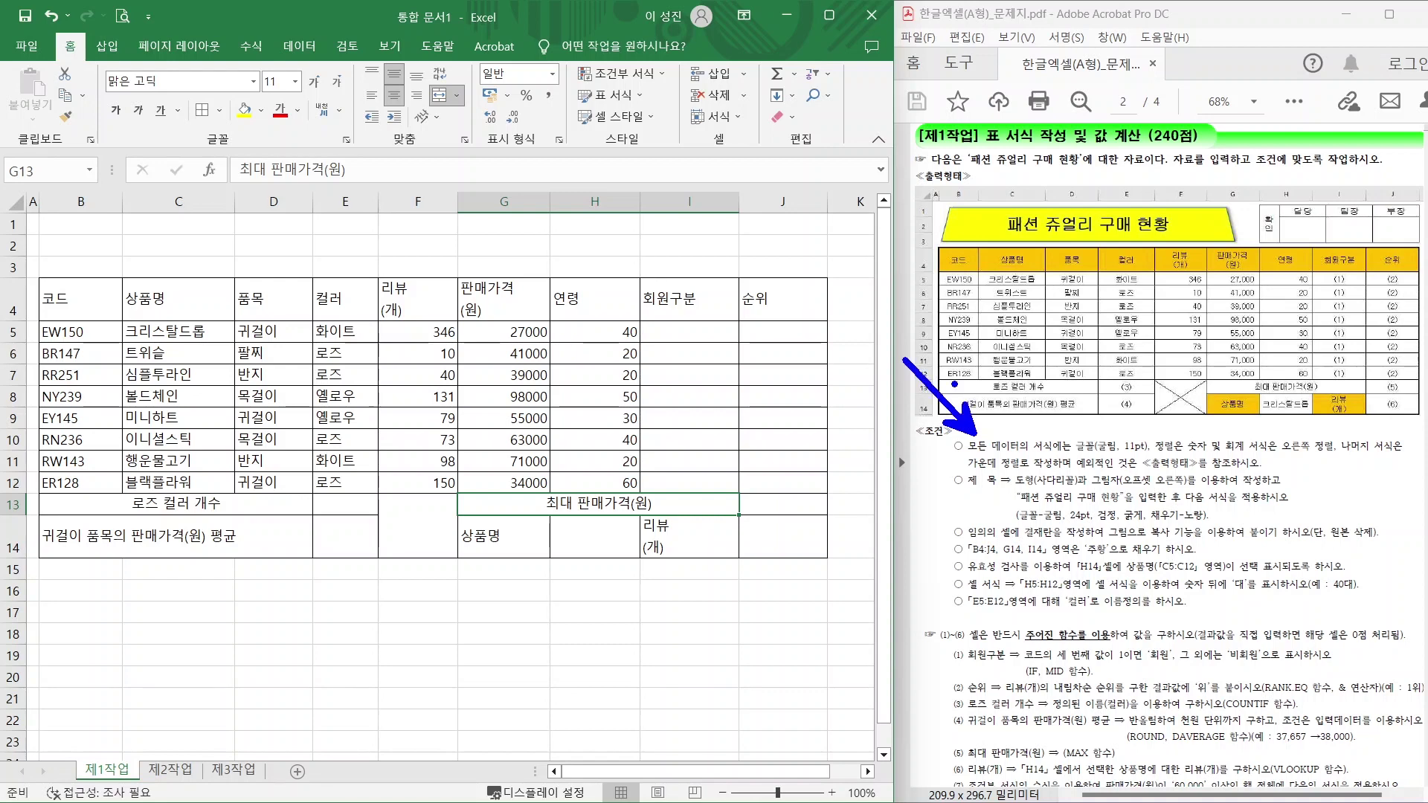
Set table B4:J14 to the 굴림 font with centred text.
left_click_drag(1076, 452, 1209, 450)
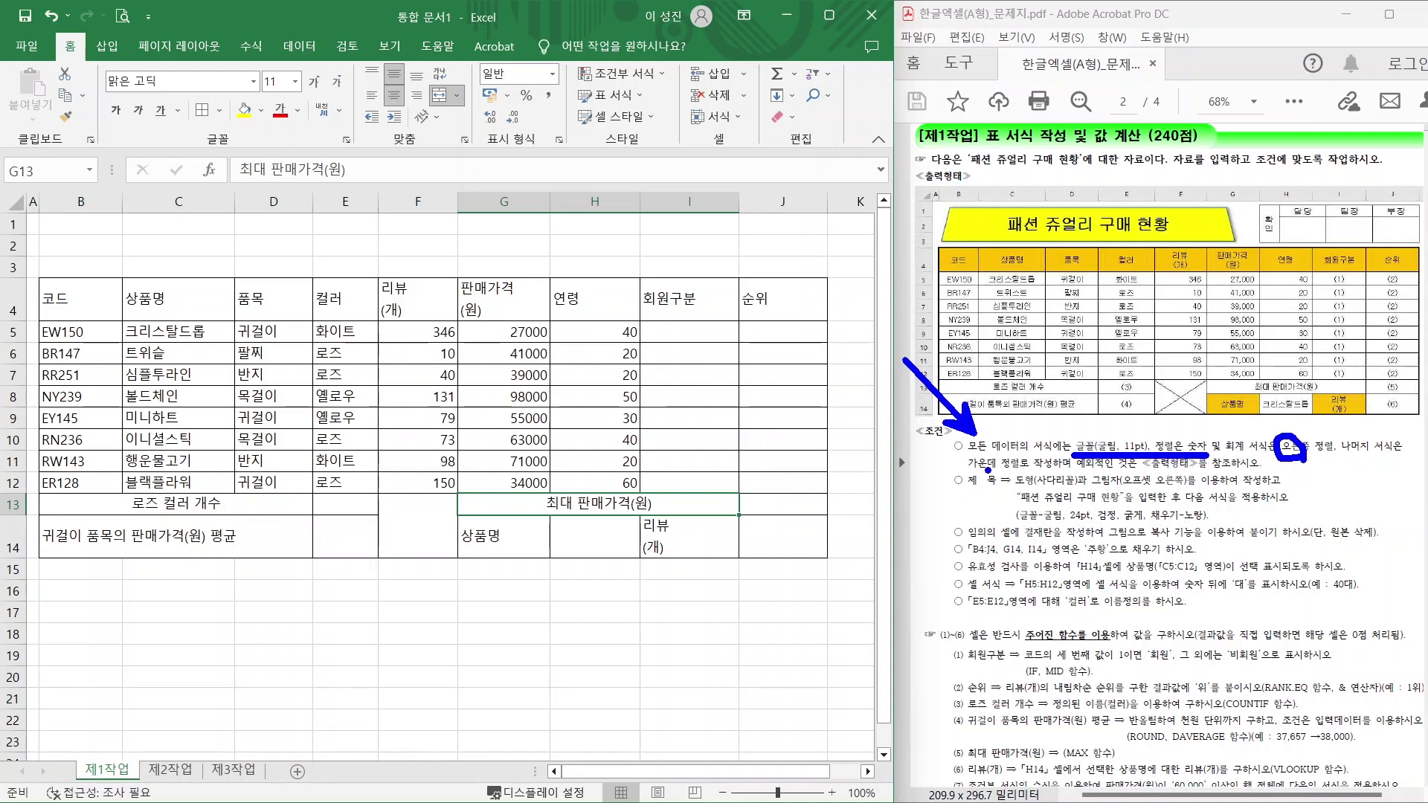
left_click_drag(989, 470, 1048, 469)
key("Escape")
left_click_drag(96, 302, 760, 532)
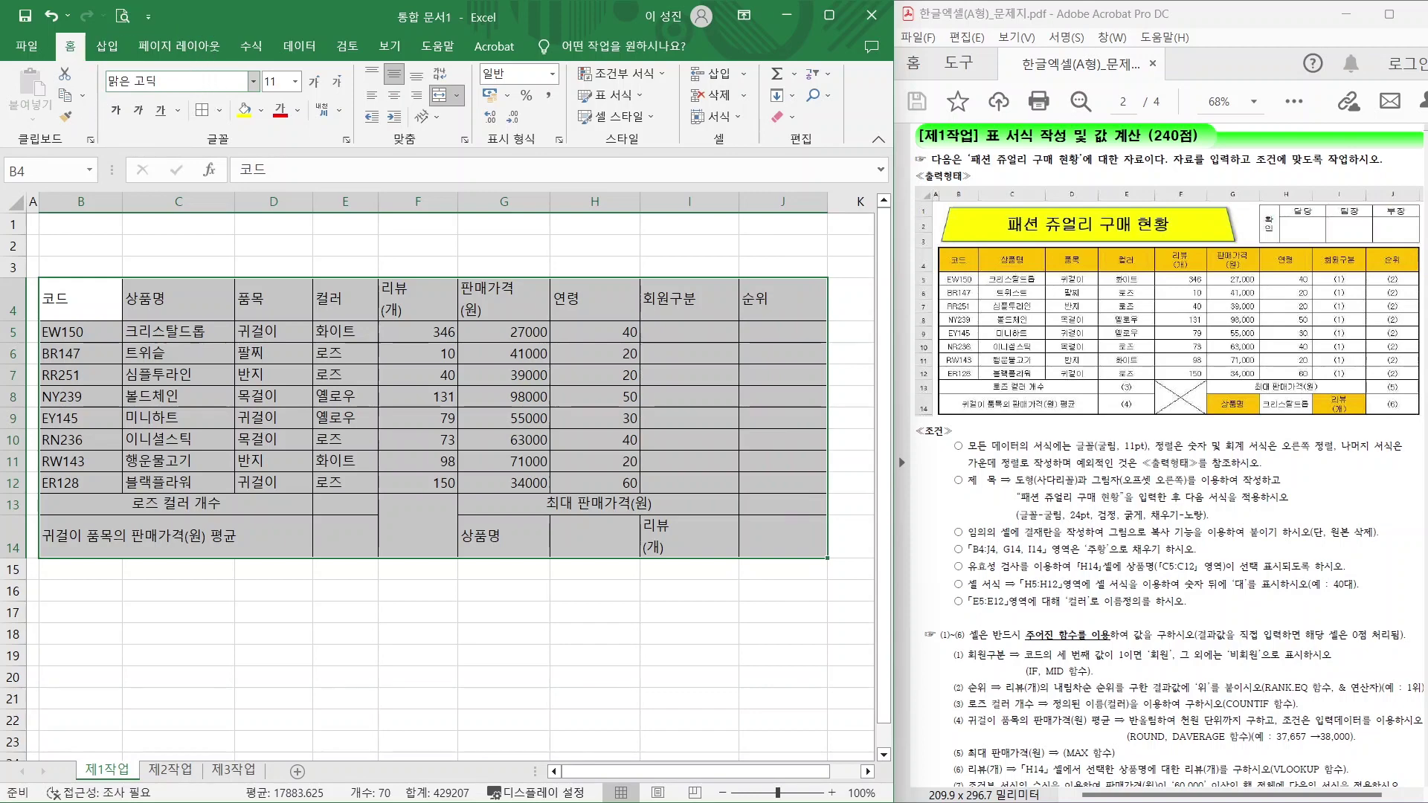
left_click(251, 81)
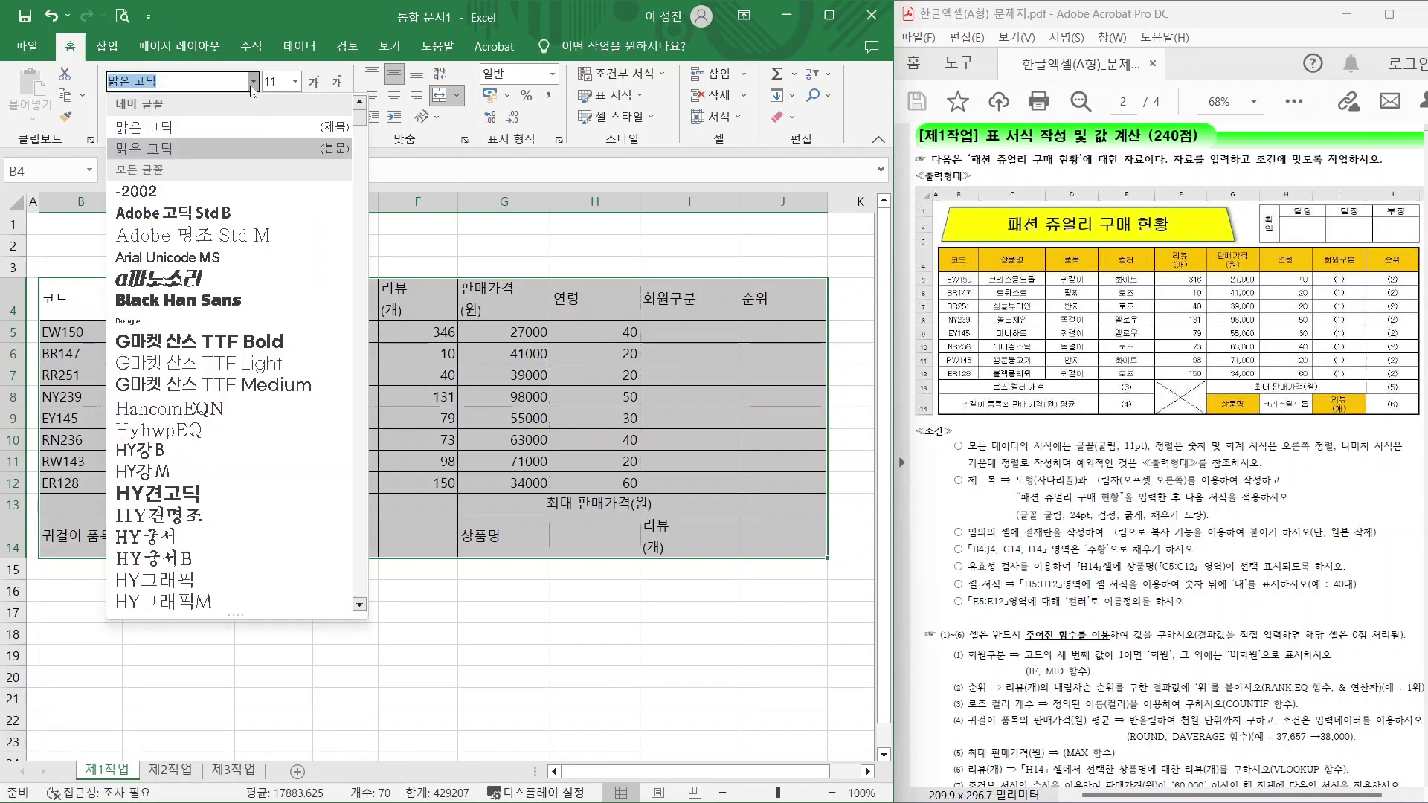
scroll(171, 334, "down", 10)
scroll(171, 335, "up", 5)
left_click(131, 198)
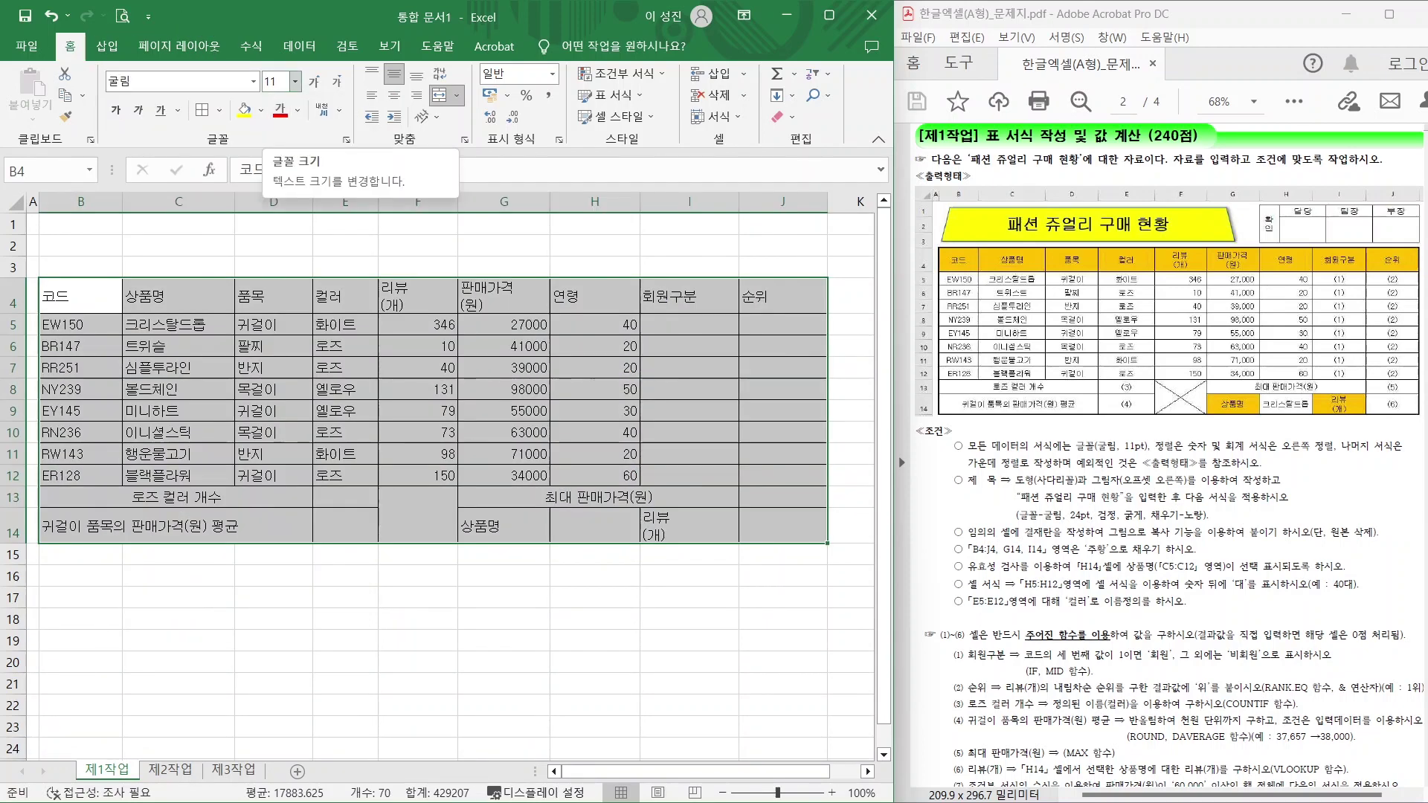
left_click(394, 95)
Right-align the numbers in F5:H12.
left_click_drag(411, 322, 592, 476)
left_click(416, 95)
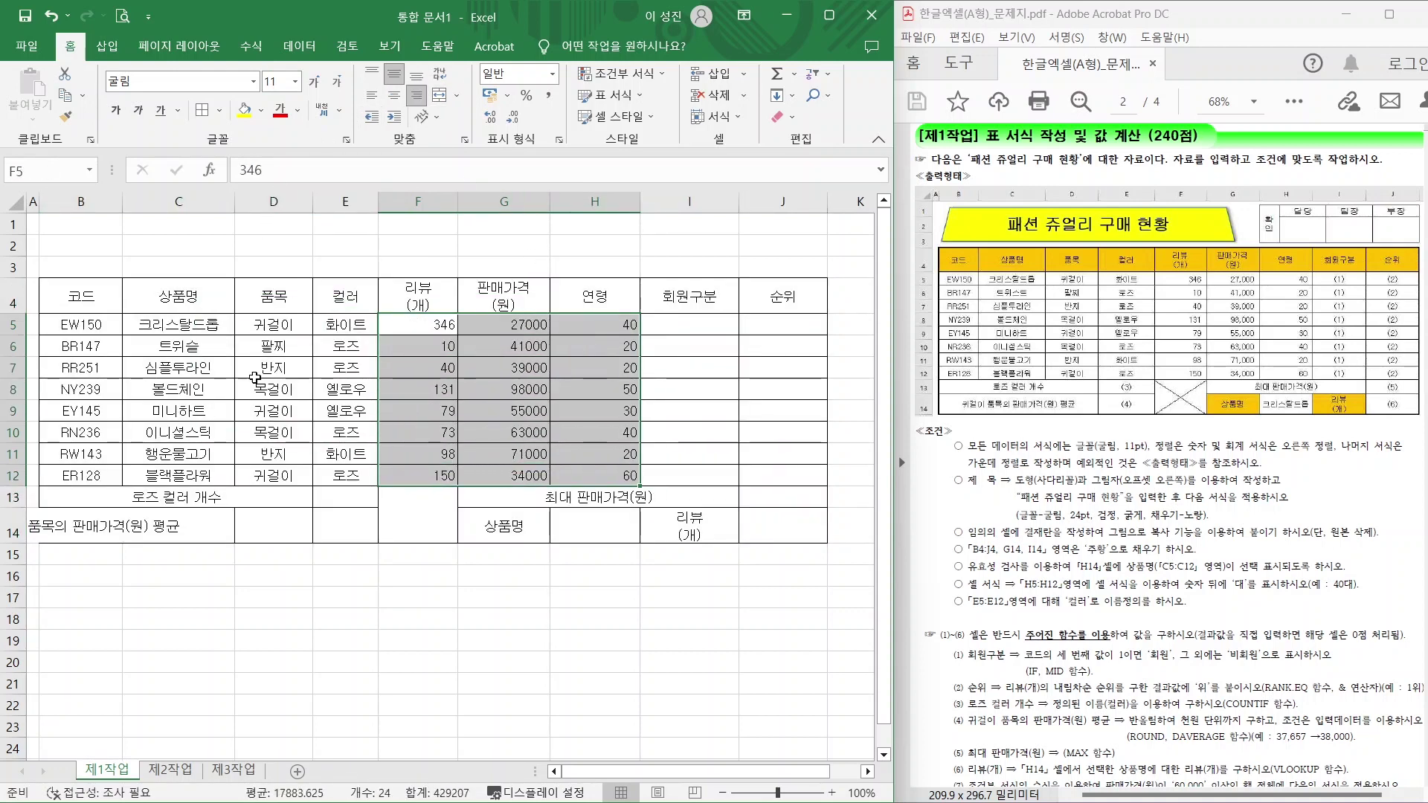
left_click(328, 614)
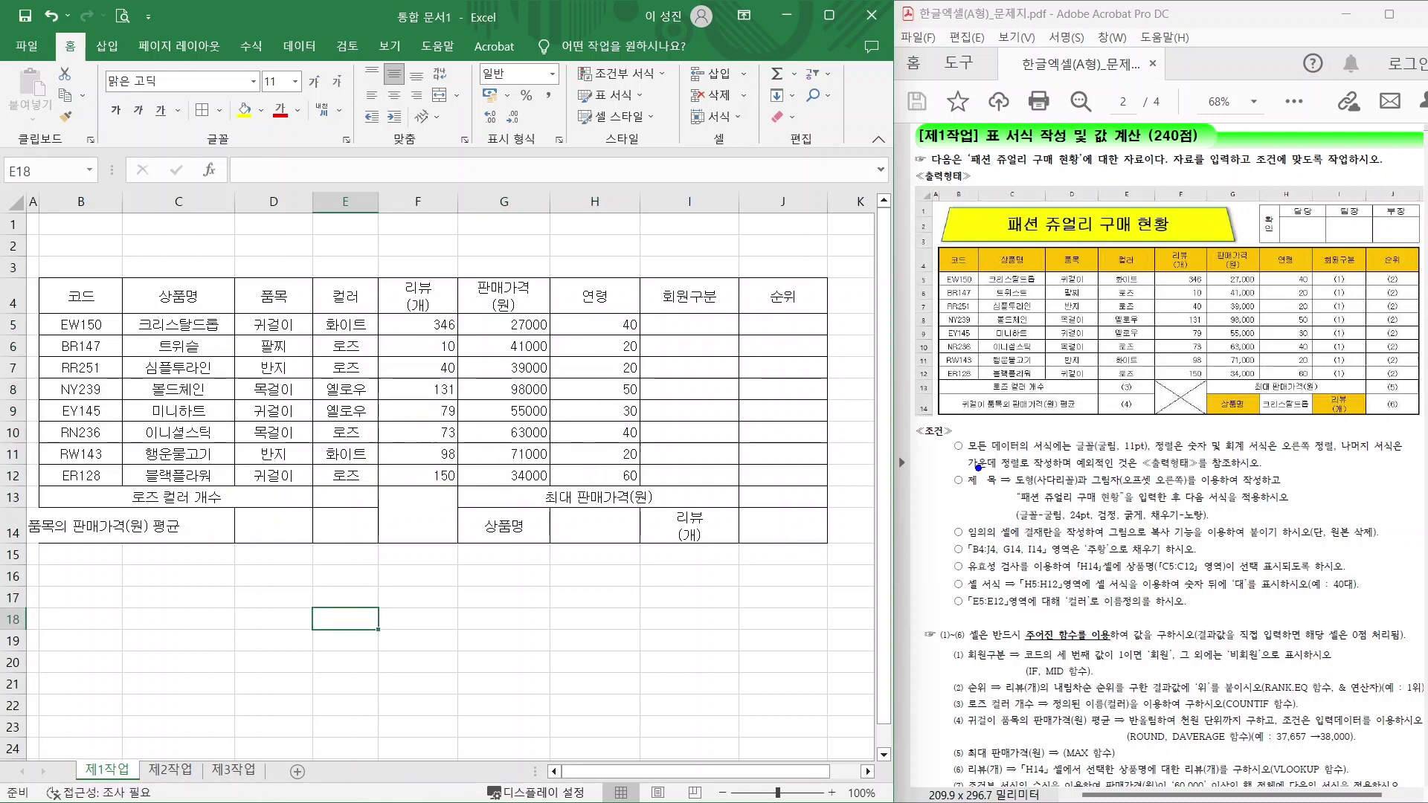
left_click_drag(977, 466, 923, 416)
mouse_move(1004, 468)
left_mouse_down()
mouse_move(1263, 554)
mouse_move(1330, 555)
left_mouse_up()
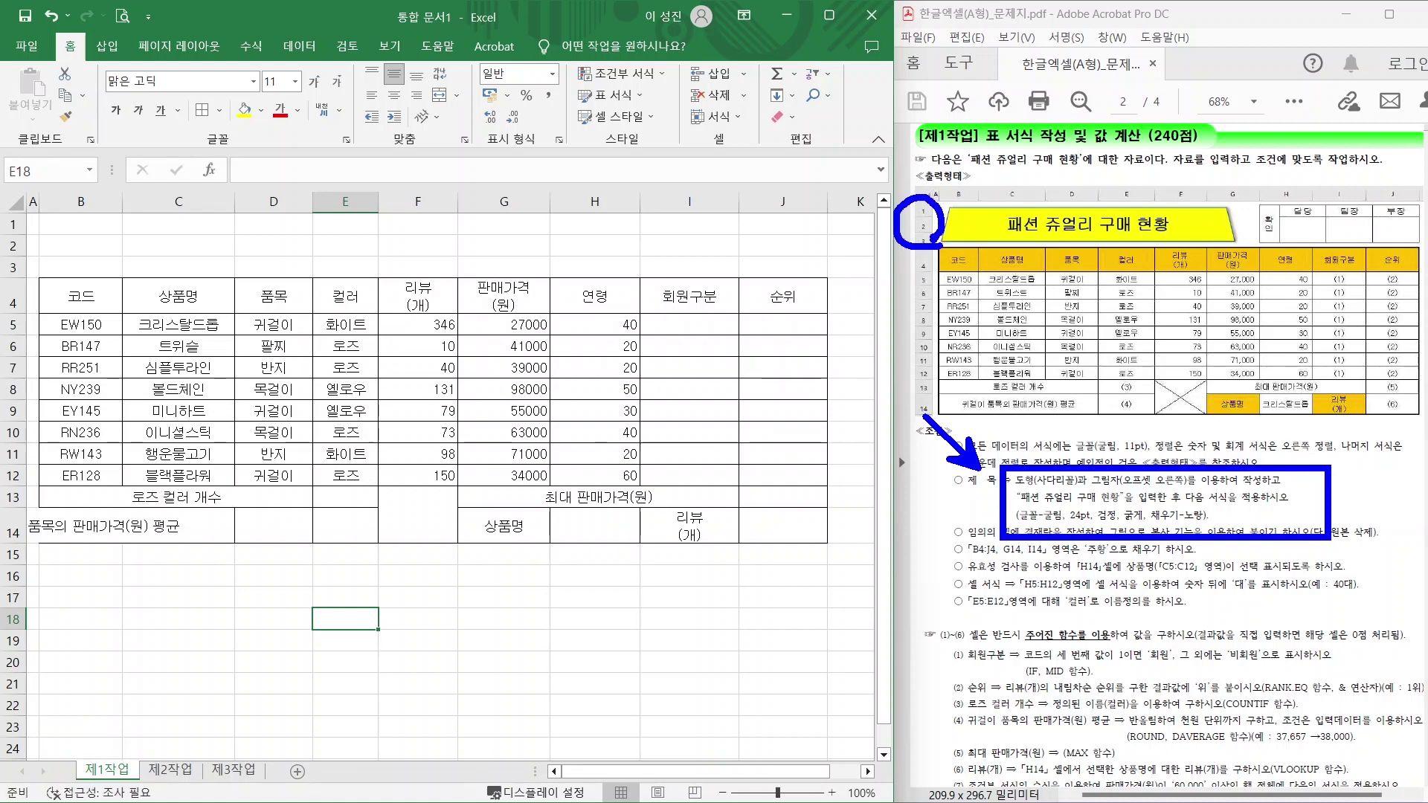
Increase the height of rows 1 through 3 to make space for the title.
key("Escape")
left_click(12, 224)
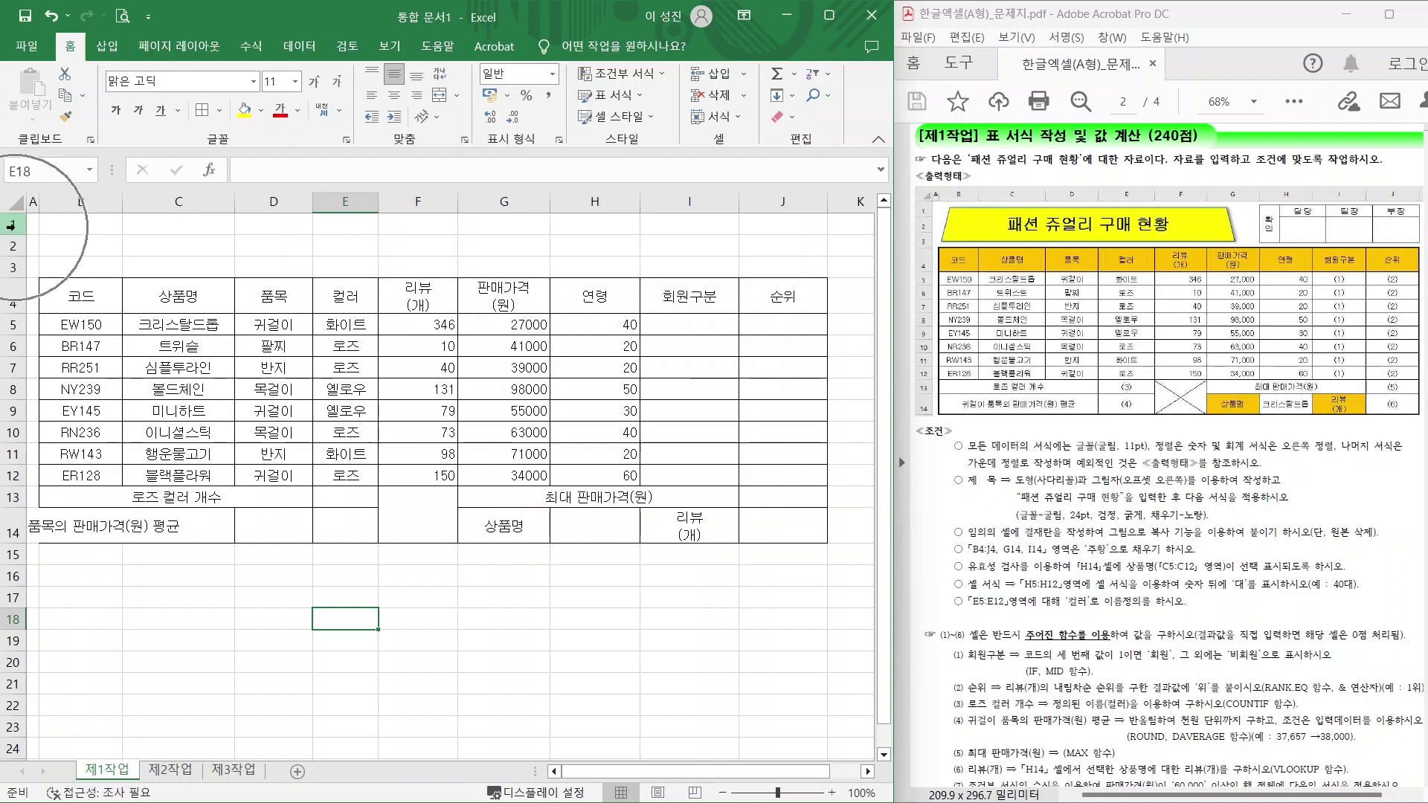
left_click_drag(13, 224, 13, 266)
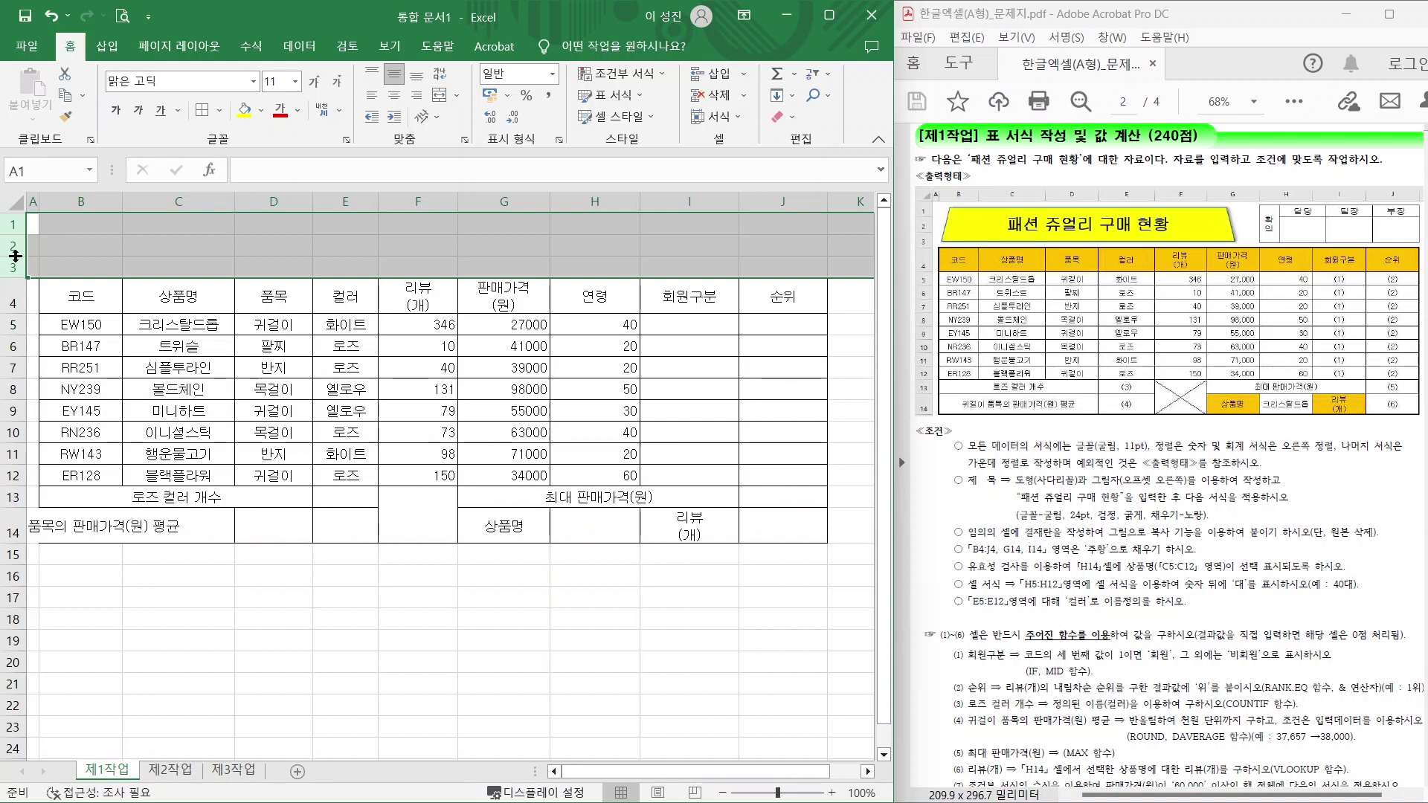
left_click_drag(16, 256, 15, 268)
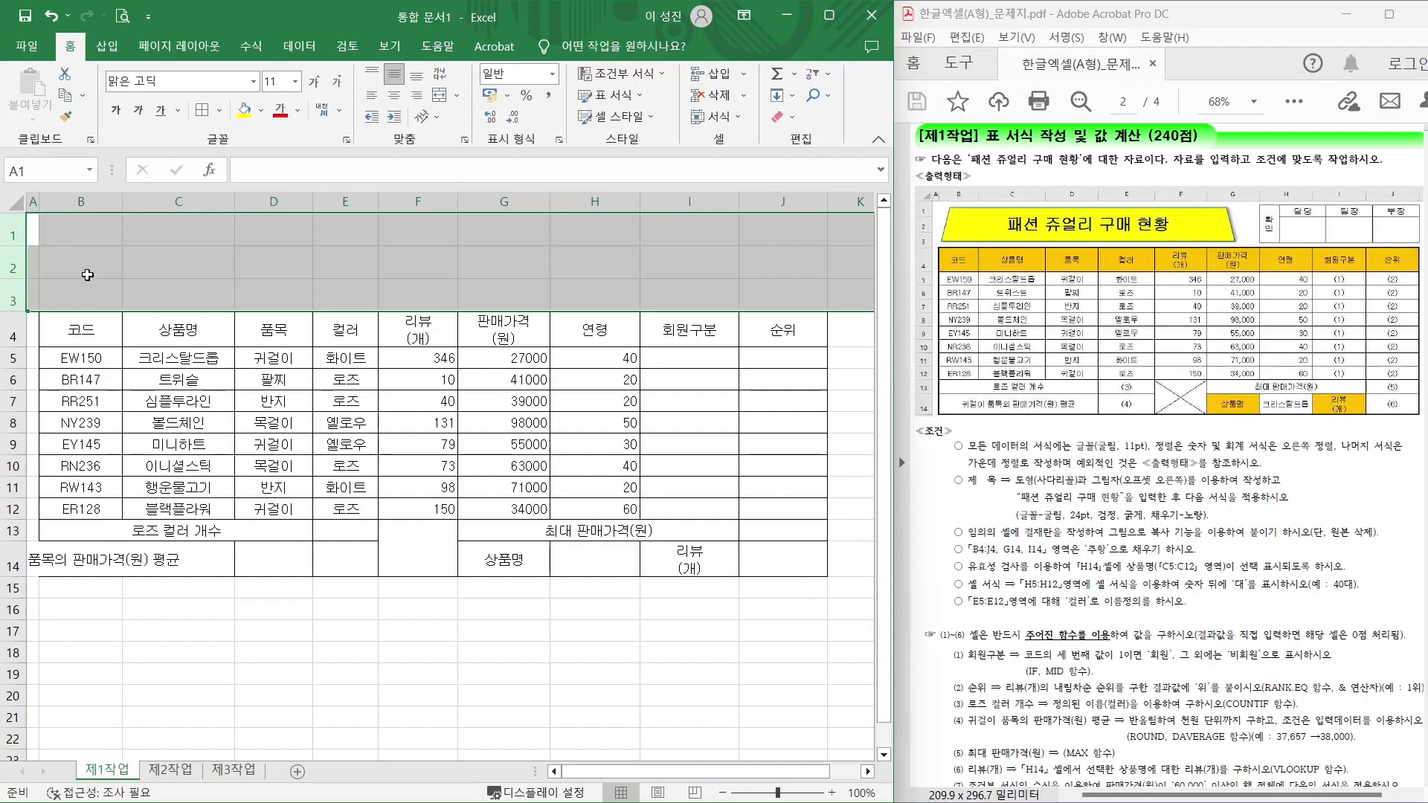
left_click(87, 276)
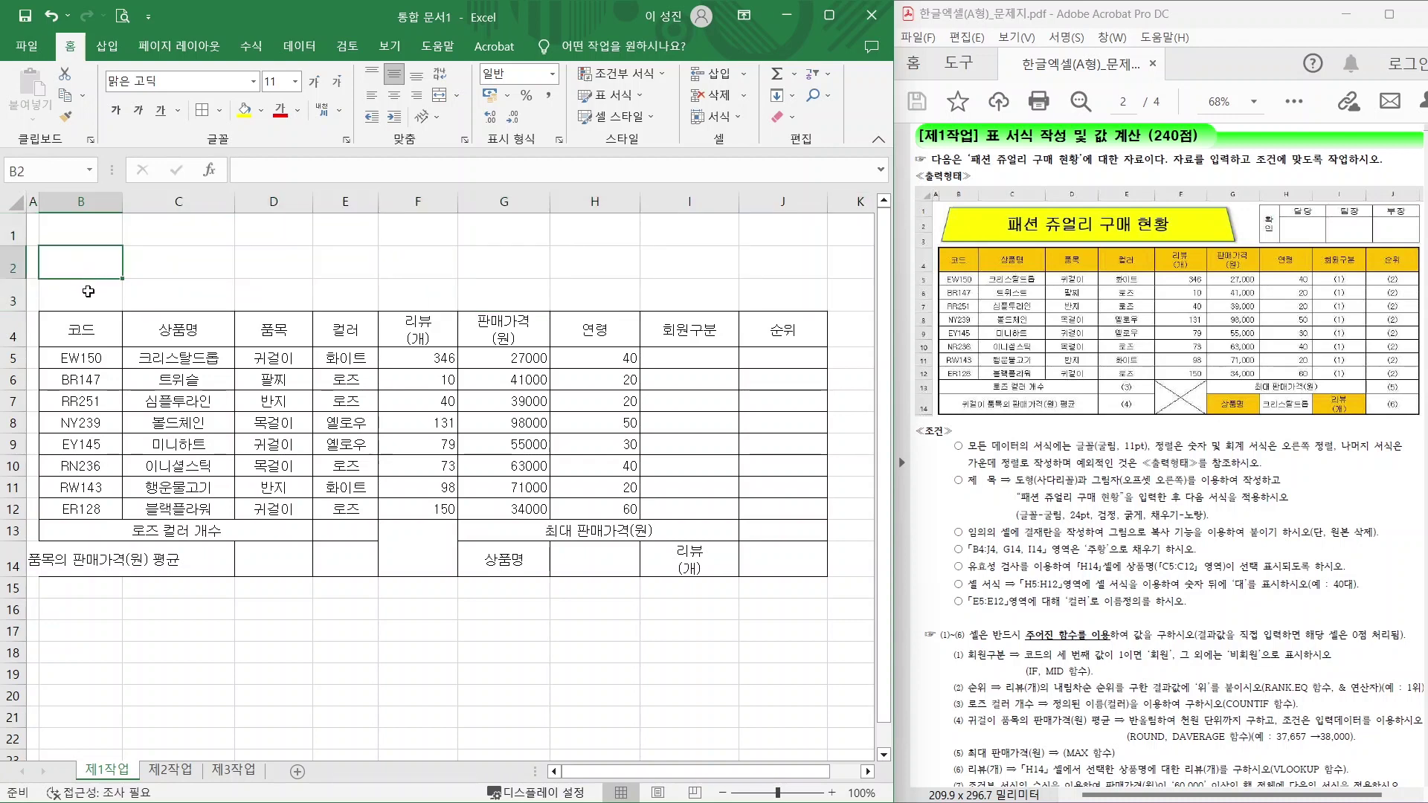
Draw a trapezoid shape over B1:G3 and type the title 패션 쥬얼리 구매 현황.
left_click(109, 51)
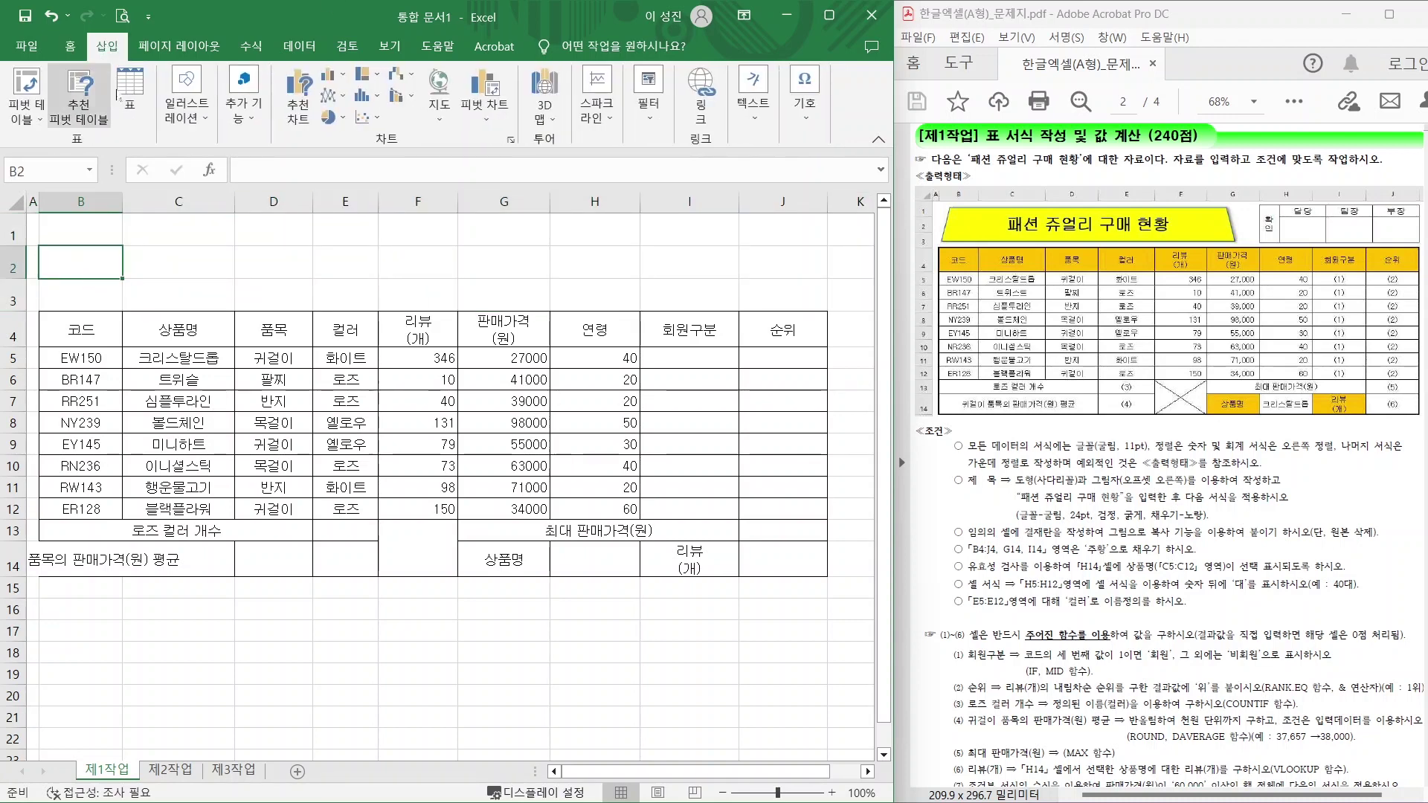
left_click(192, 122)
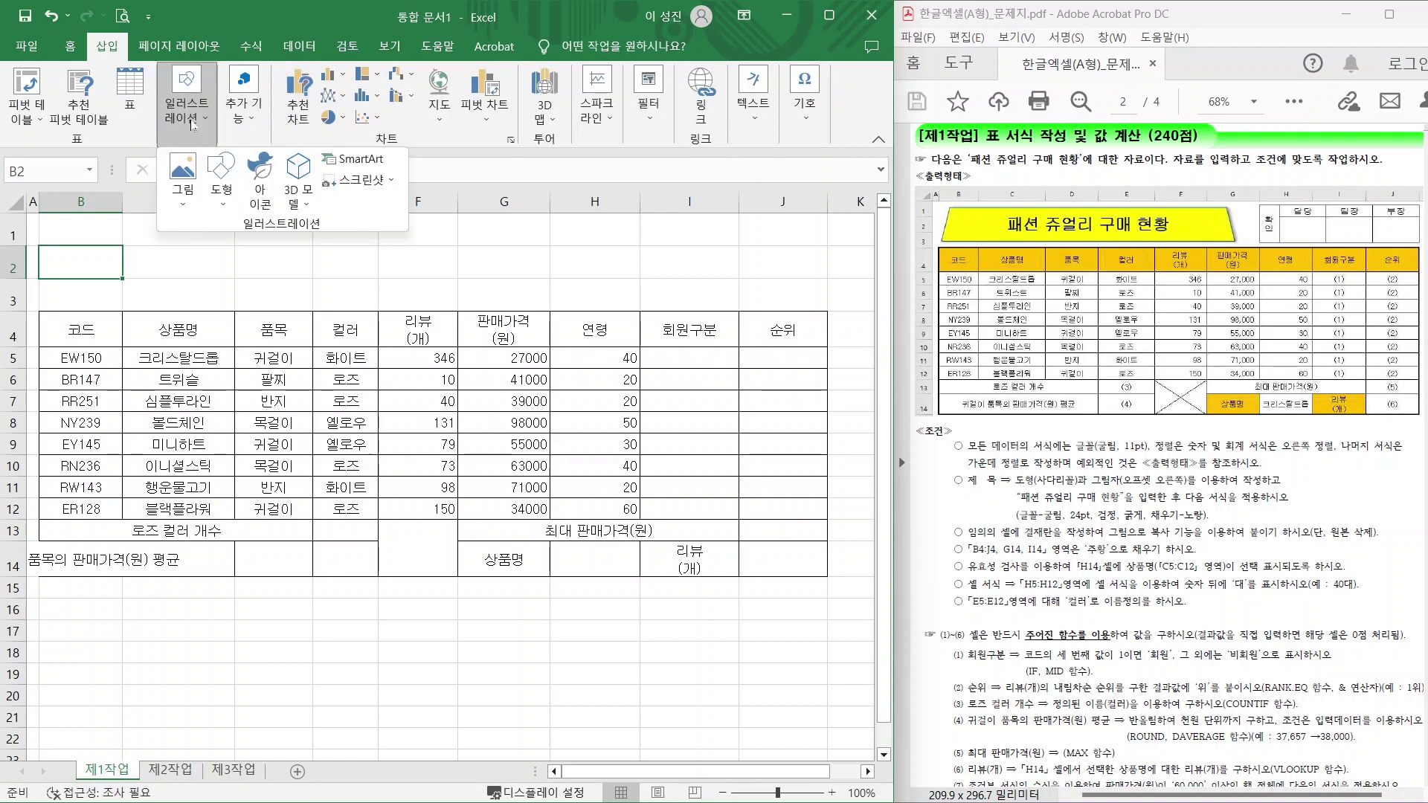
left_click(221, 177)
left_click(299, 381)
left_click_drag(46, 219, 522, 302)
type("패션 쥬얼리 구매 현황")
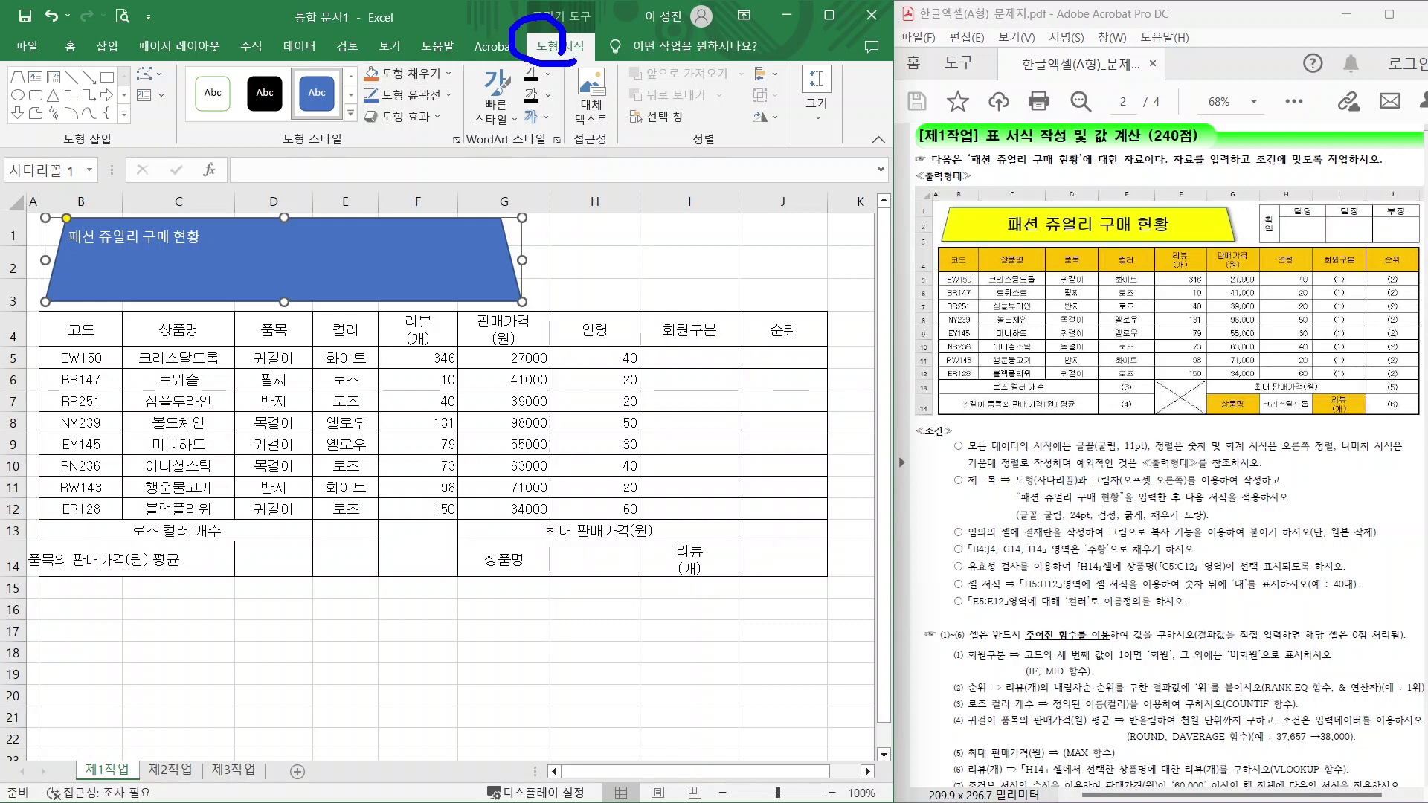
Give the trapezoid a yellow fill and a shadow effect.
left_click(433, 77)
left_click(410, 245)
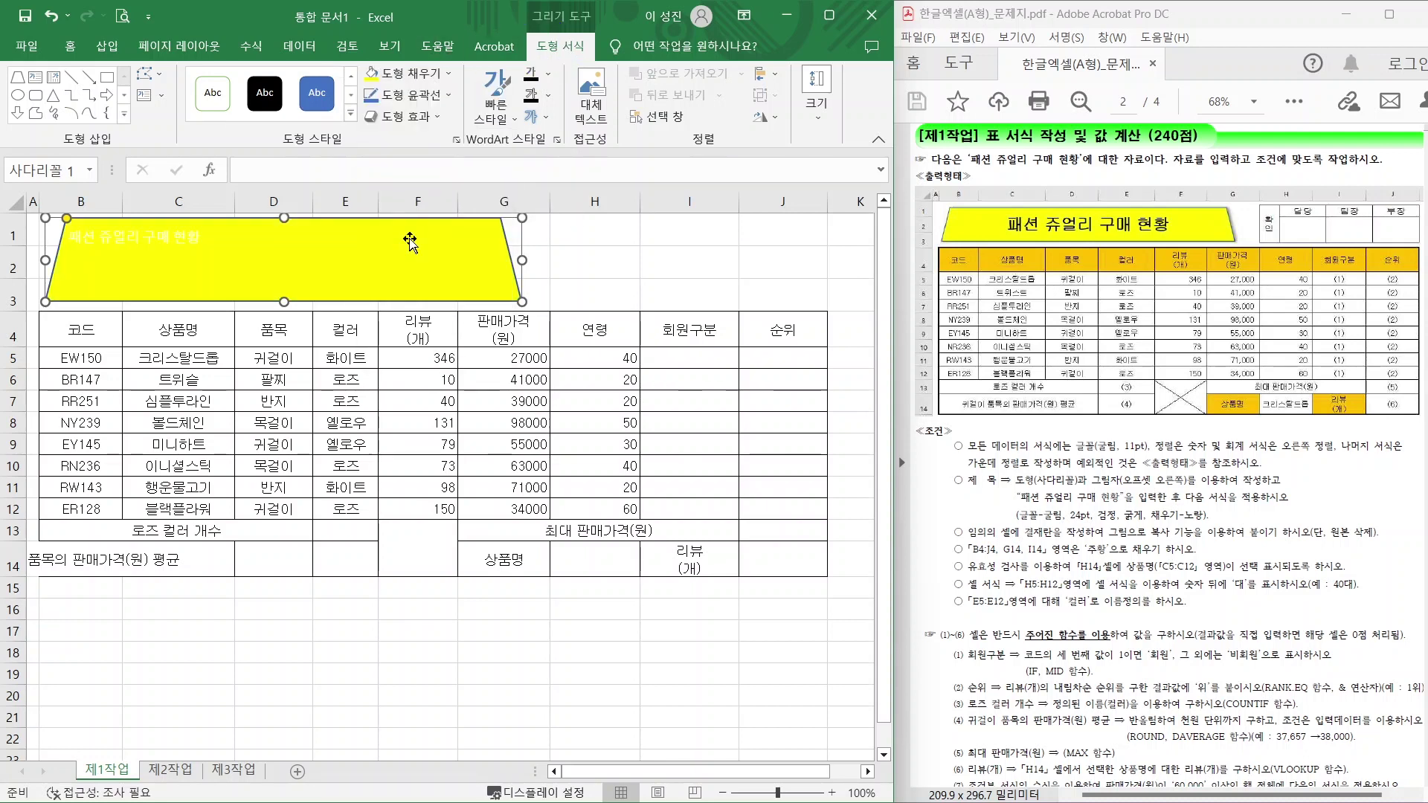
left_click(401, 116)
mouse_move(428, 182)
left_click(561, 349)
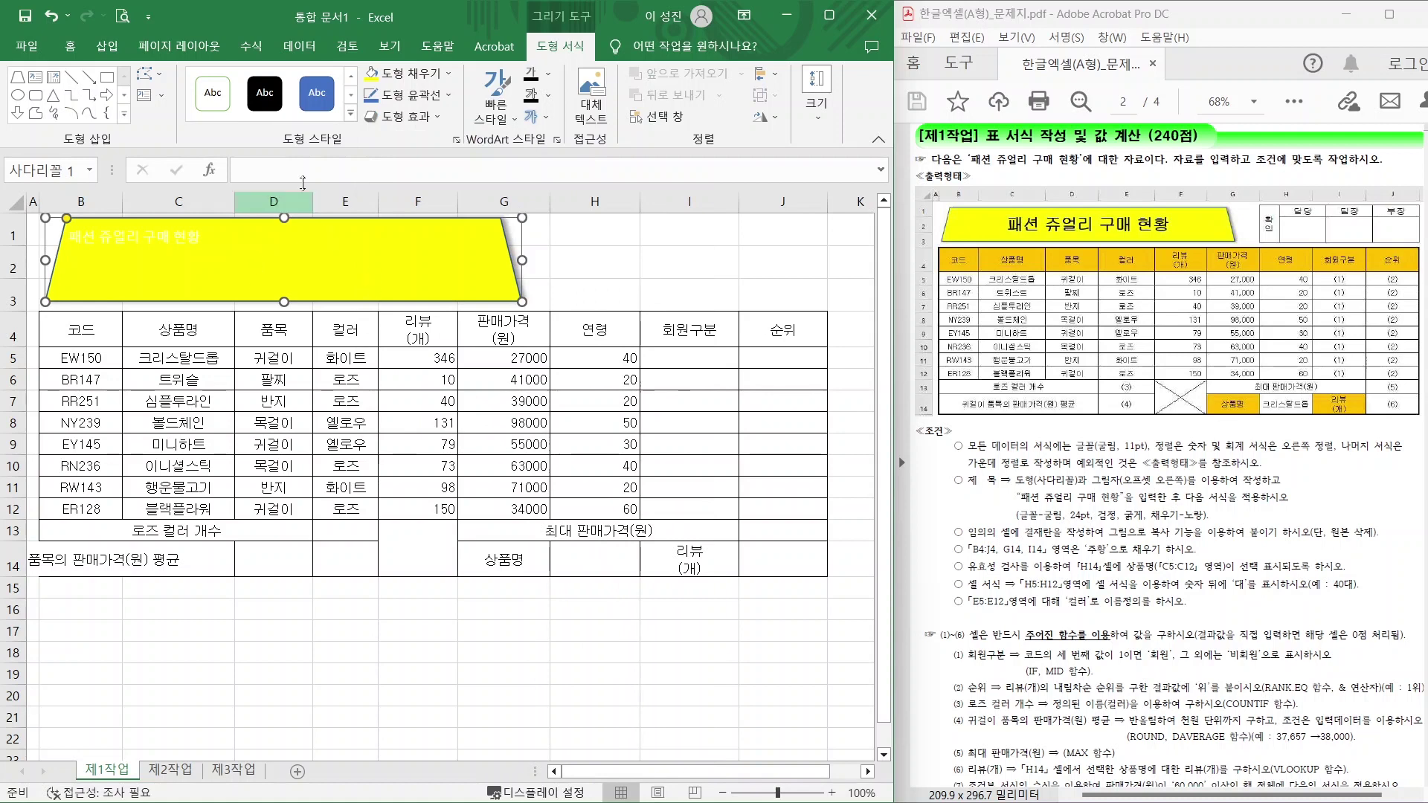
Format the title text as black 굴림 24, centred horizontally and vertically.
left_click(70, 46)
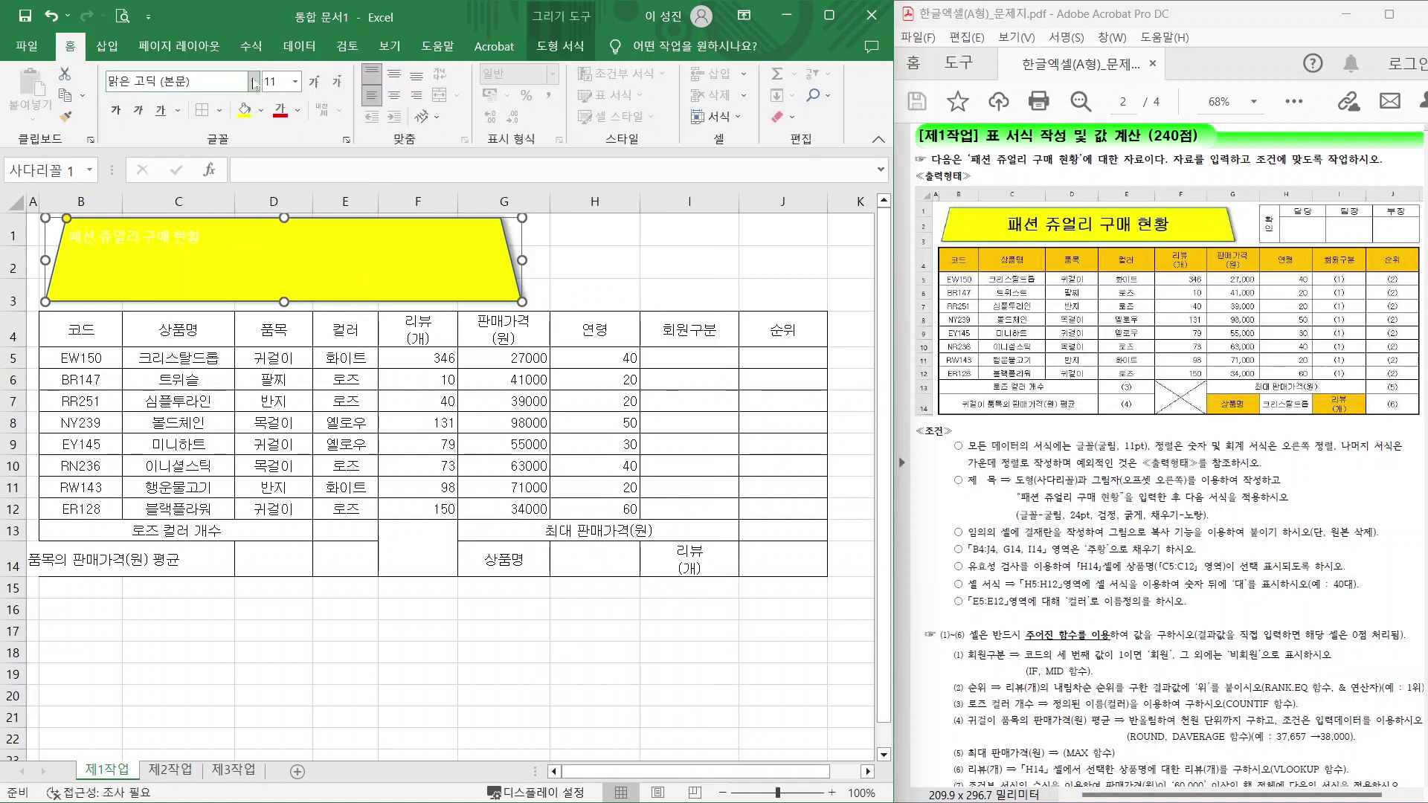
left_click(254, 82)
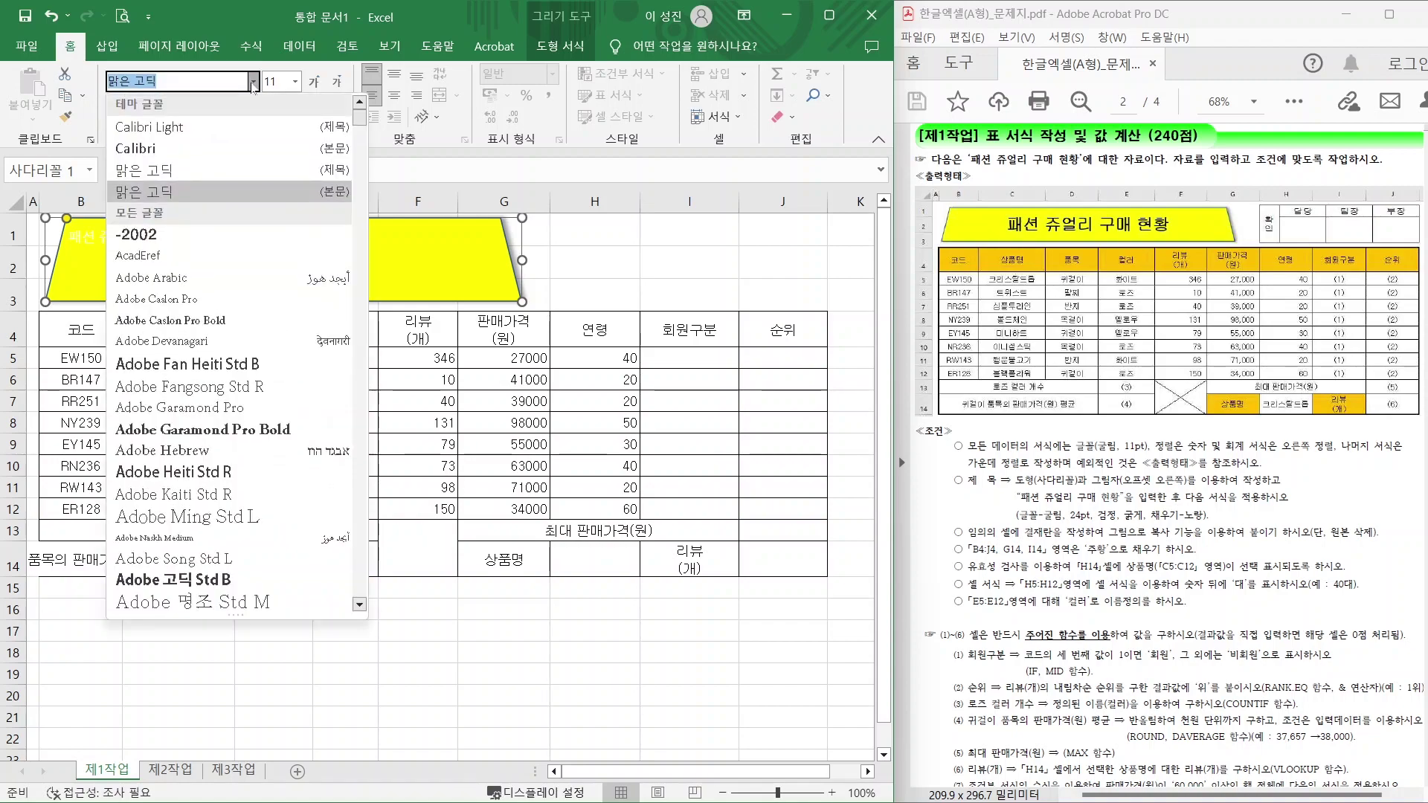
left_click(355, 257)
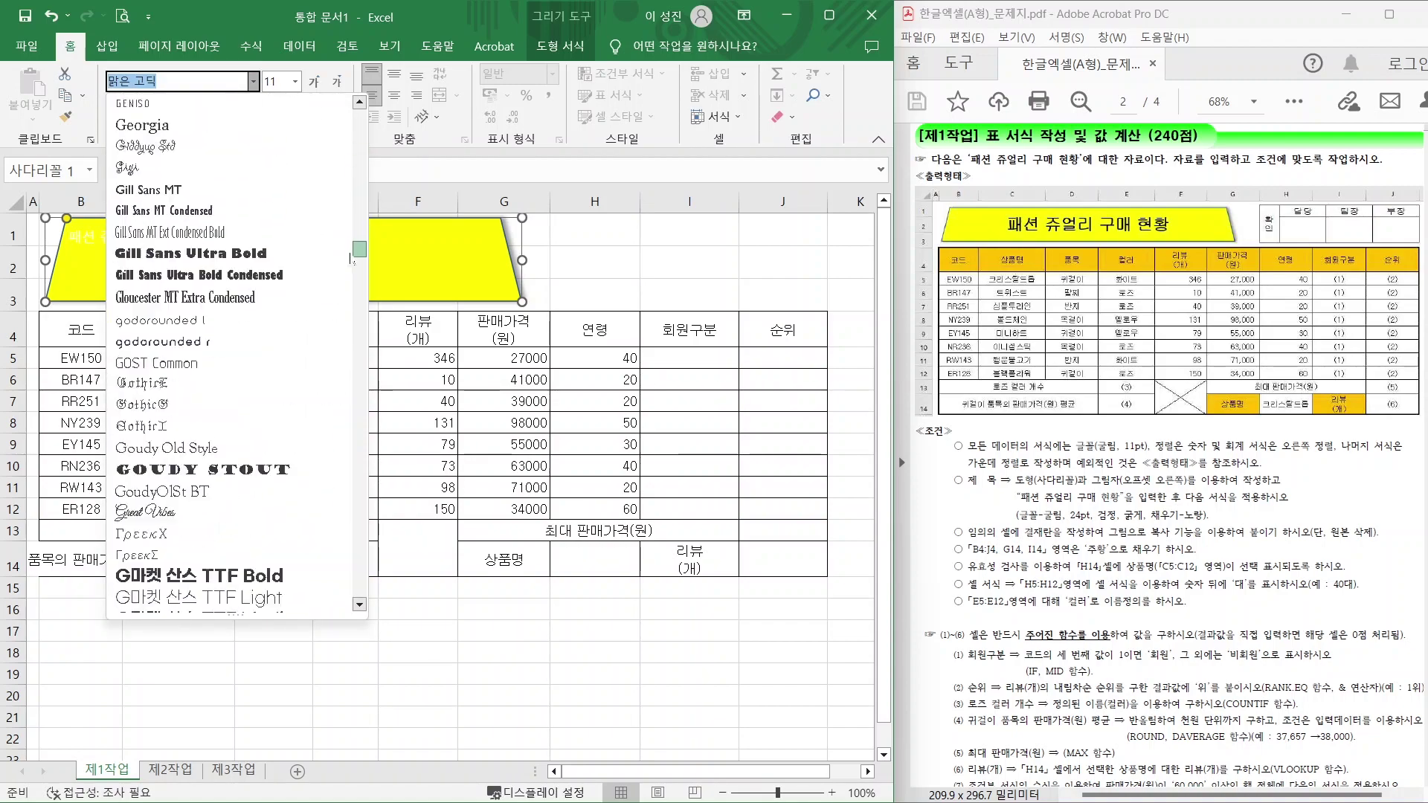
left_click_drag(354, 257, 360, 506)
left_click(148, 178)
left_click(296, 82)
left_click(279, 302)
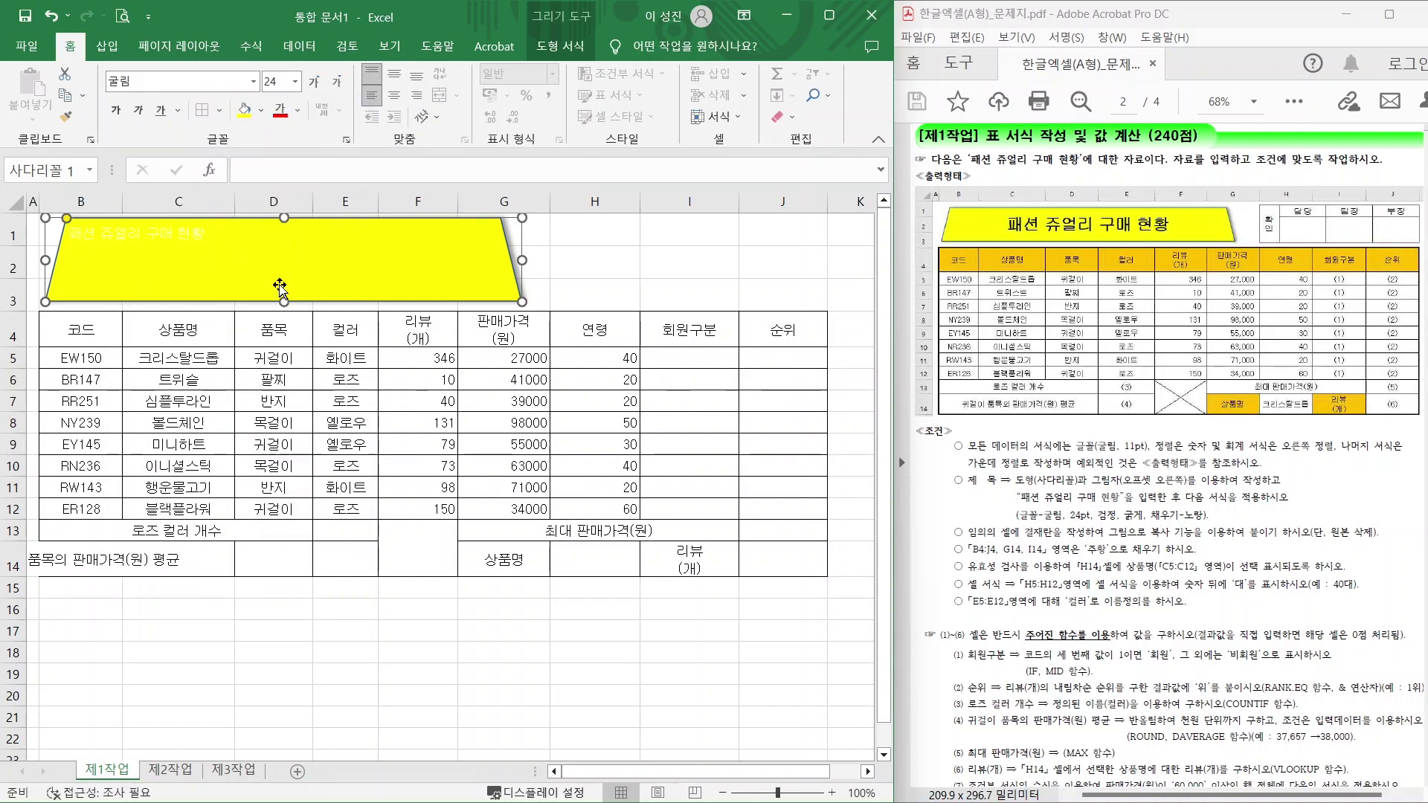
left_click(298, 110)
left_click(296, 160)
left_click(395, 73)
left_click(394, 95)
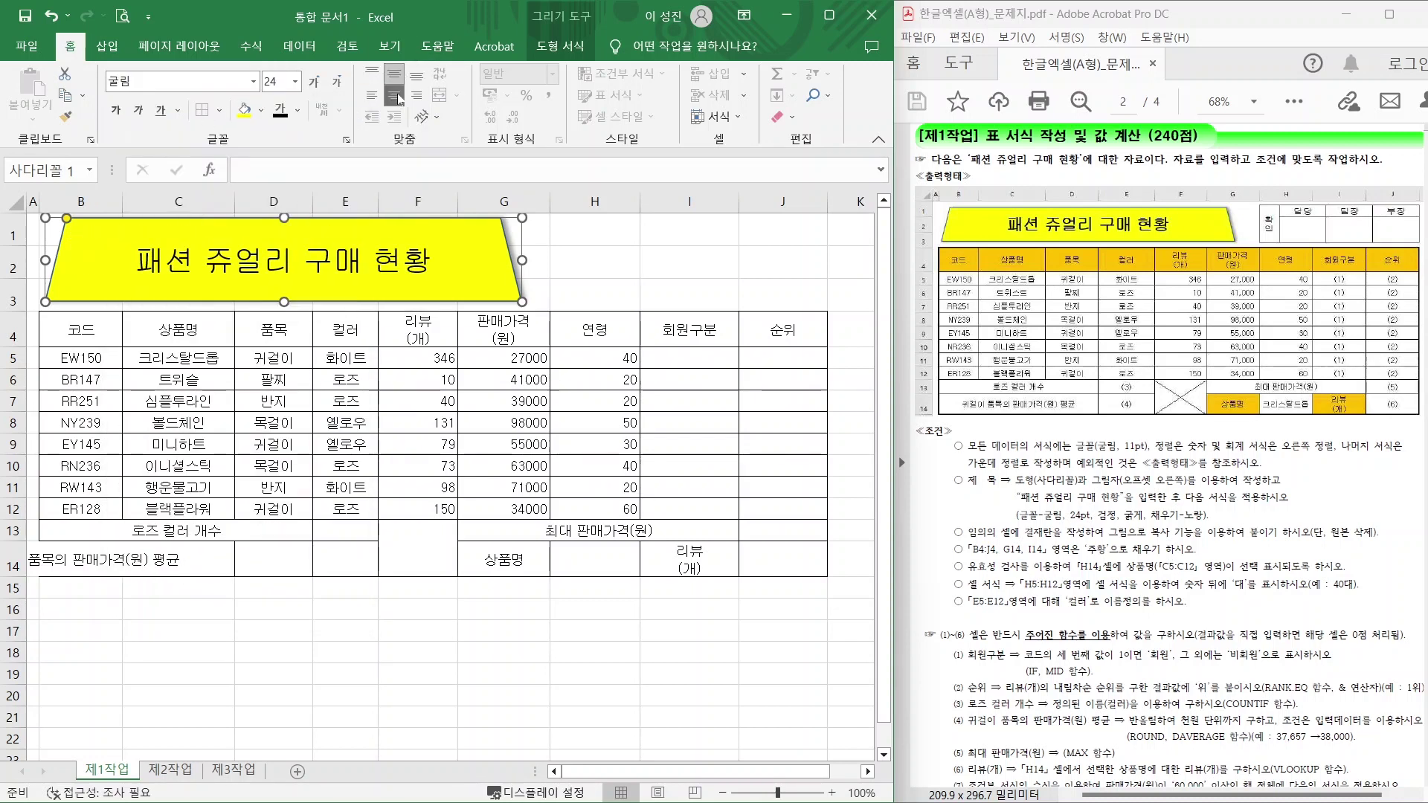
left_click(628, 288)
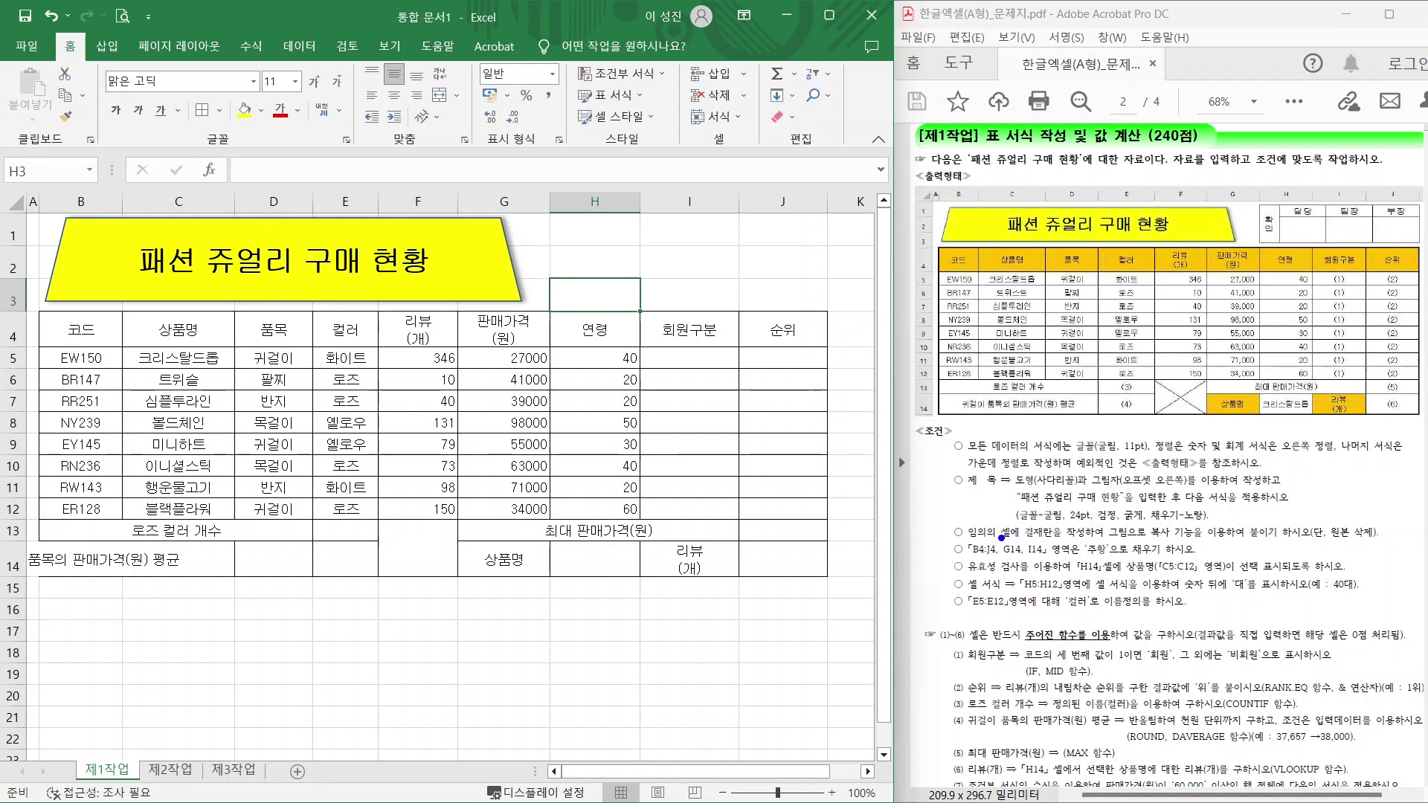
left_click_drag(1000, 542, 1196, 546)
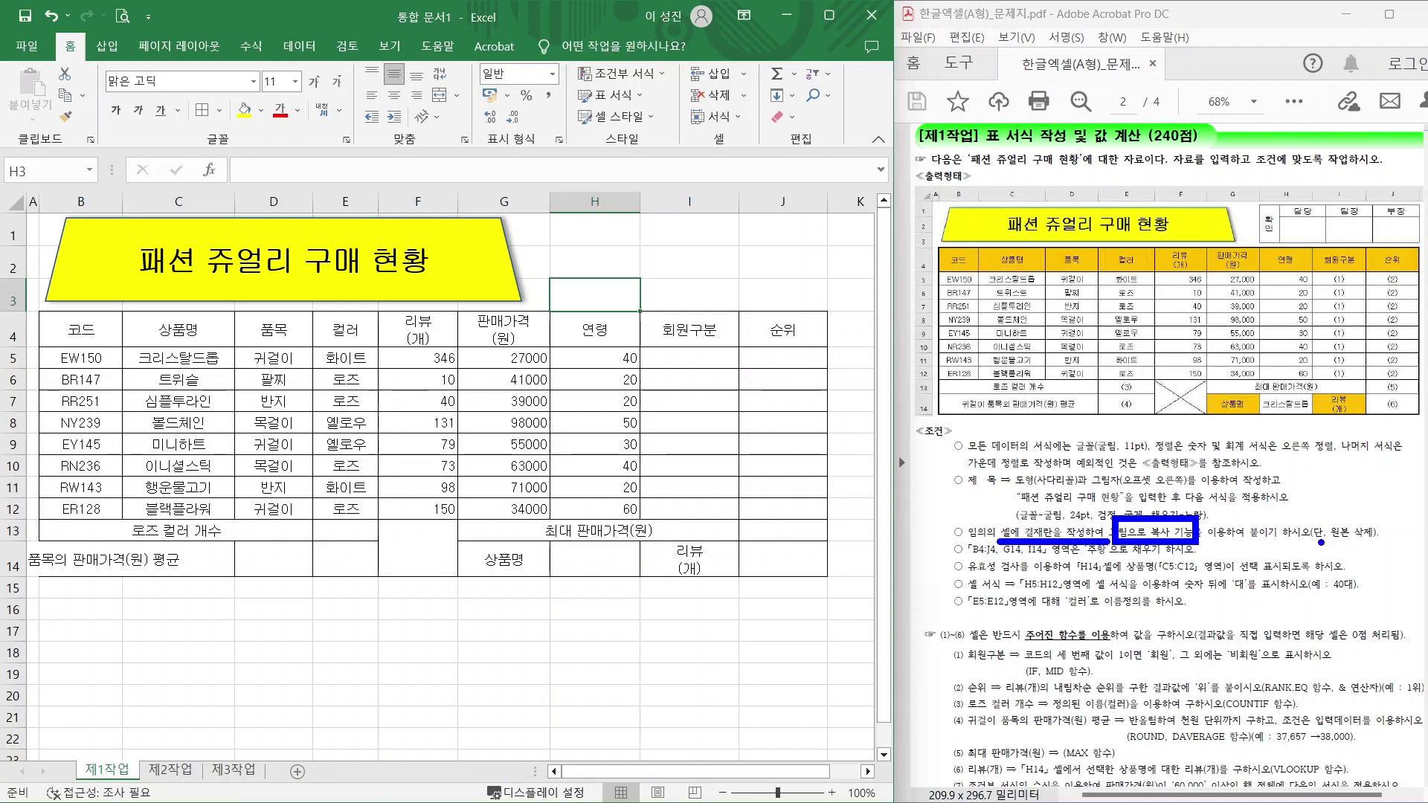
left_click_drag(1321, 542, 1383, 543)
key("Escape")
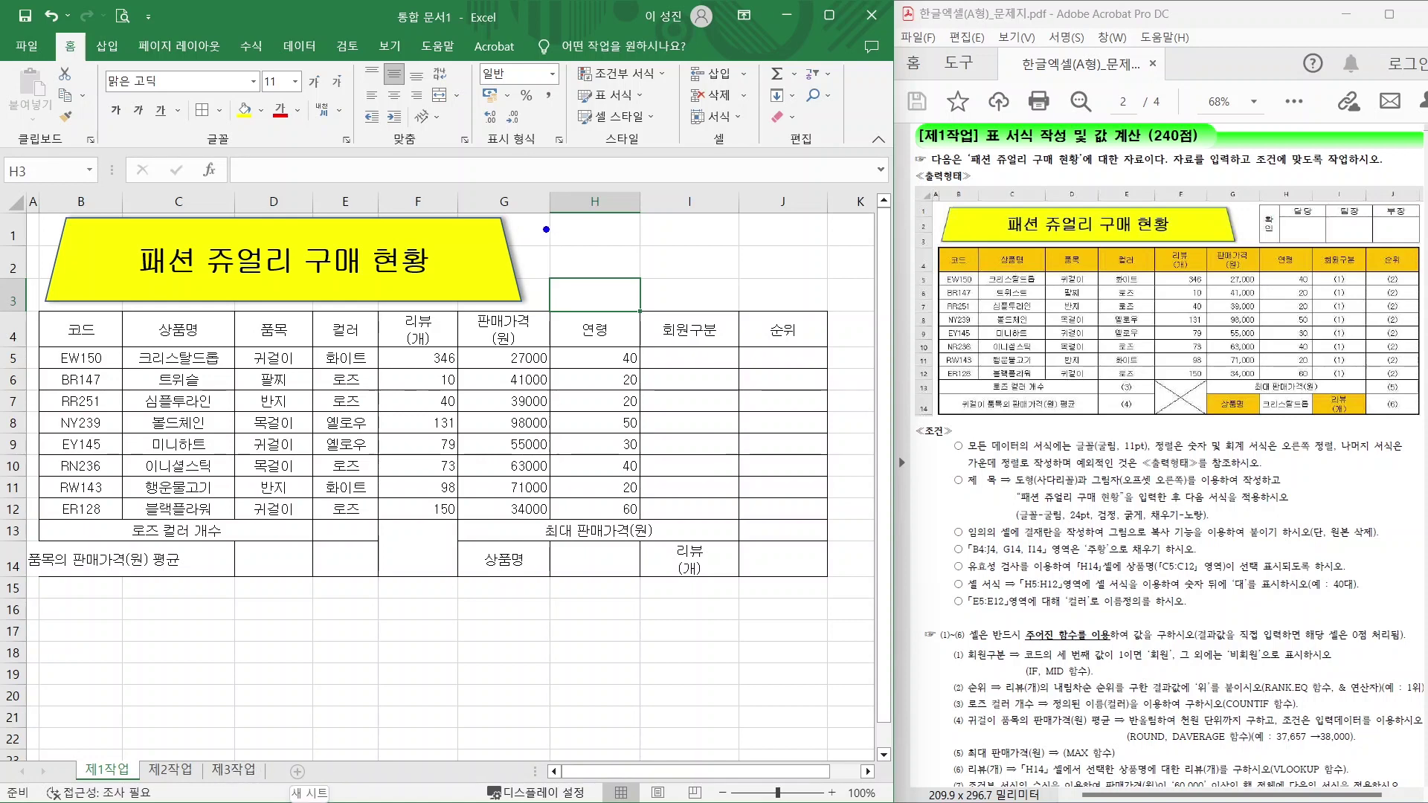
left_click_drag(562, 216, 809, 306)
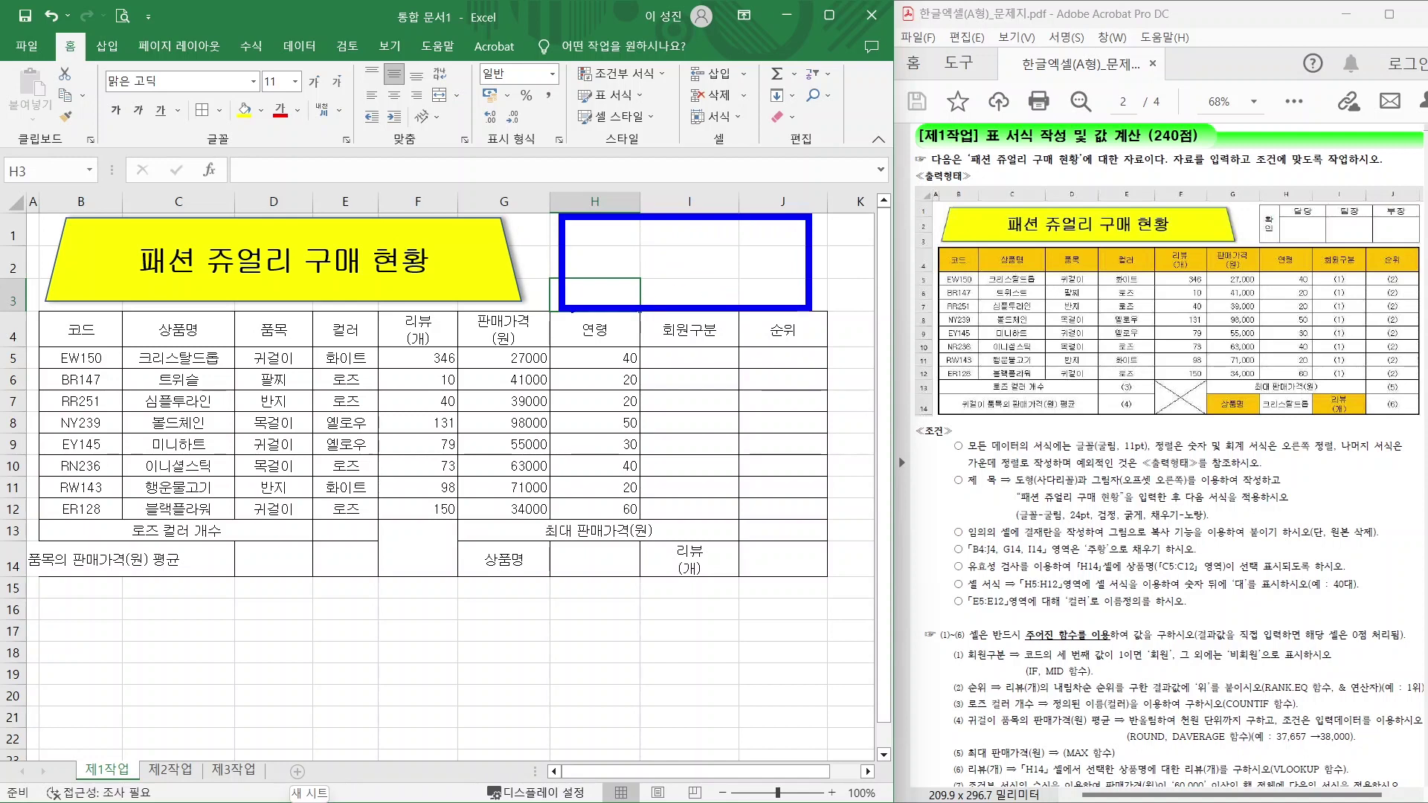
left_click_drag(1261, 218, 1220, 182)
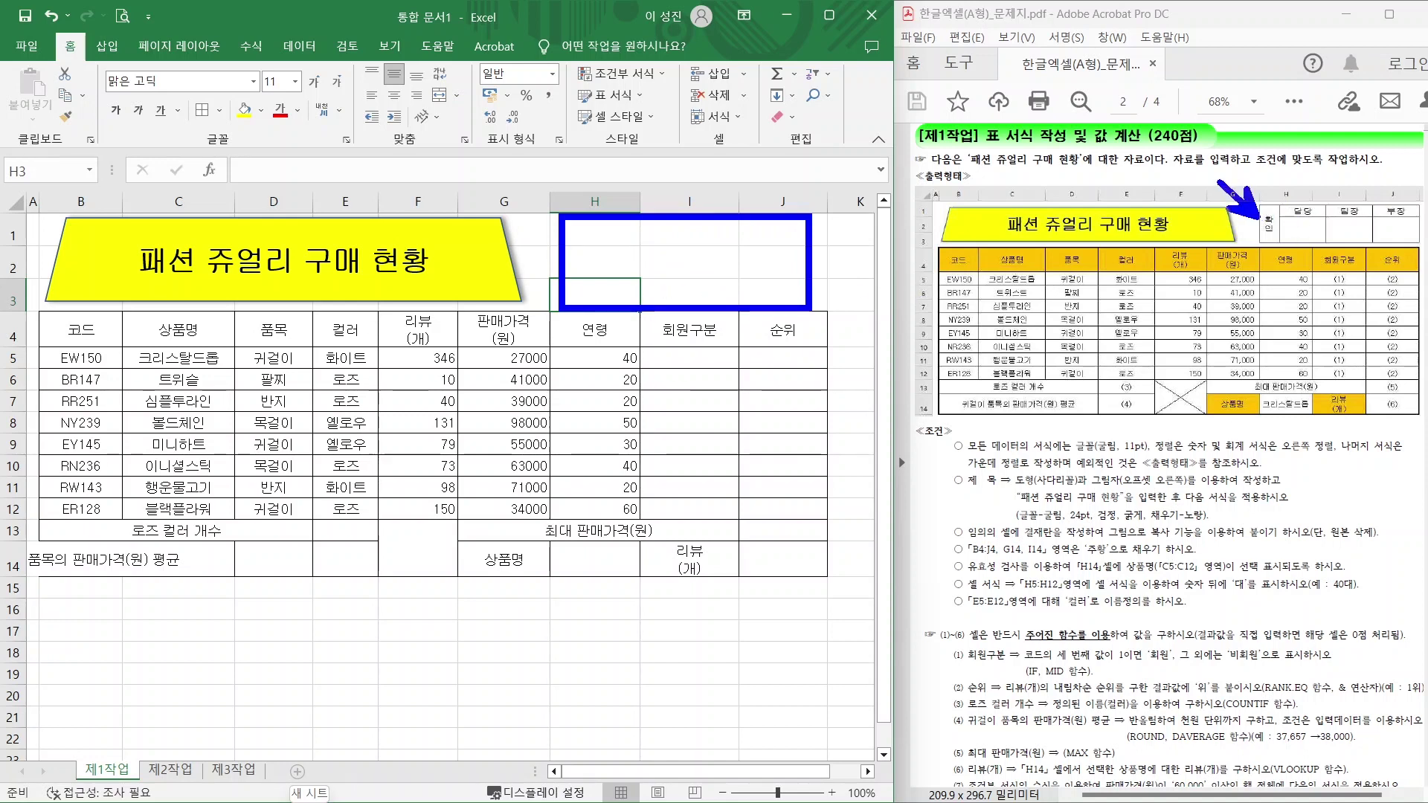
key("Escape")
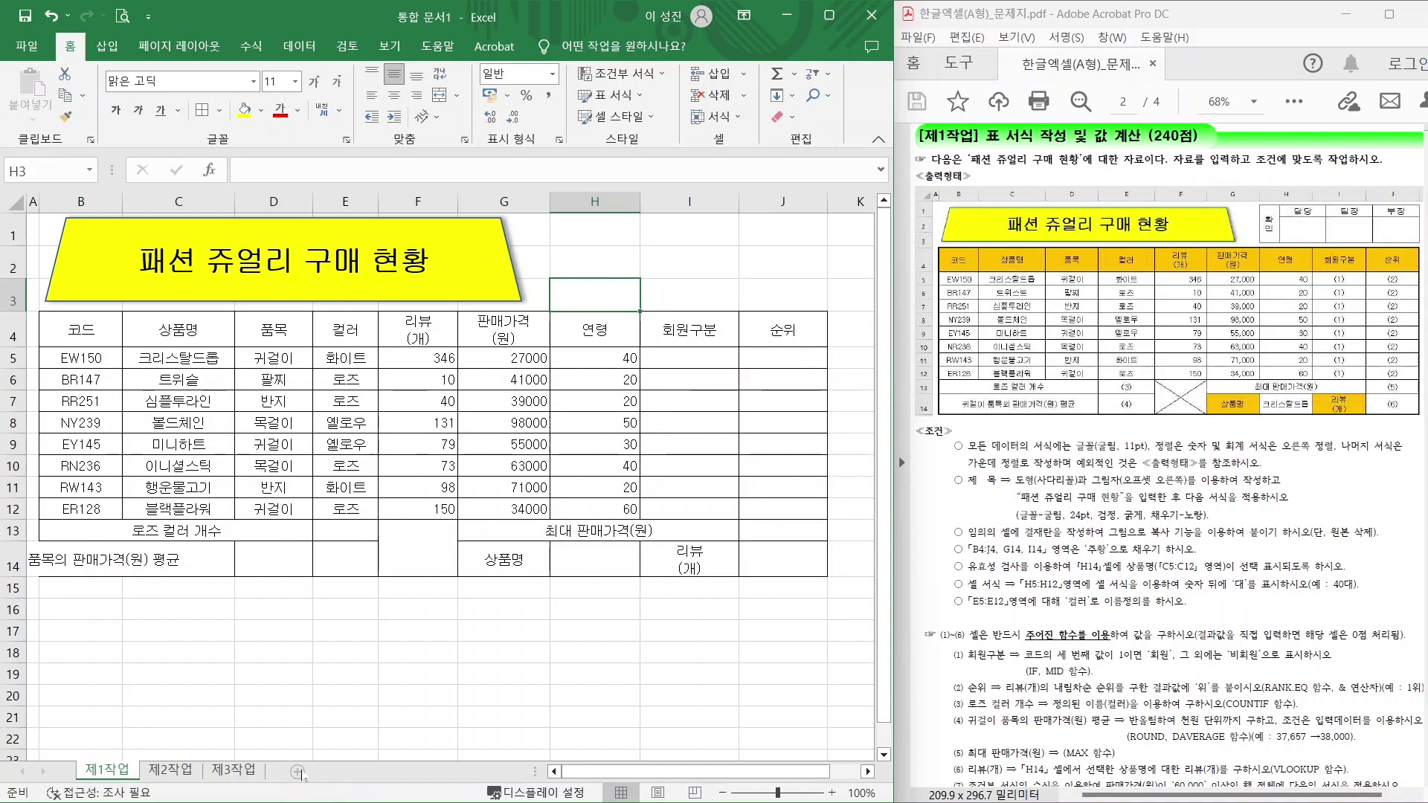
On a new sheet, merge C3:C4 with a taller row 4 and enter 확인.
left_click(298, 772)
left_click_drag(164, 269, 380, 290)
left_click_drag(18, 300, 18, 326)
left_click_drag(175, 267, 179, 309)
left_click(439, 95)
type("확인")
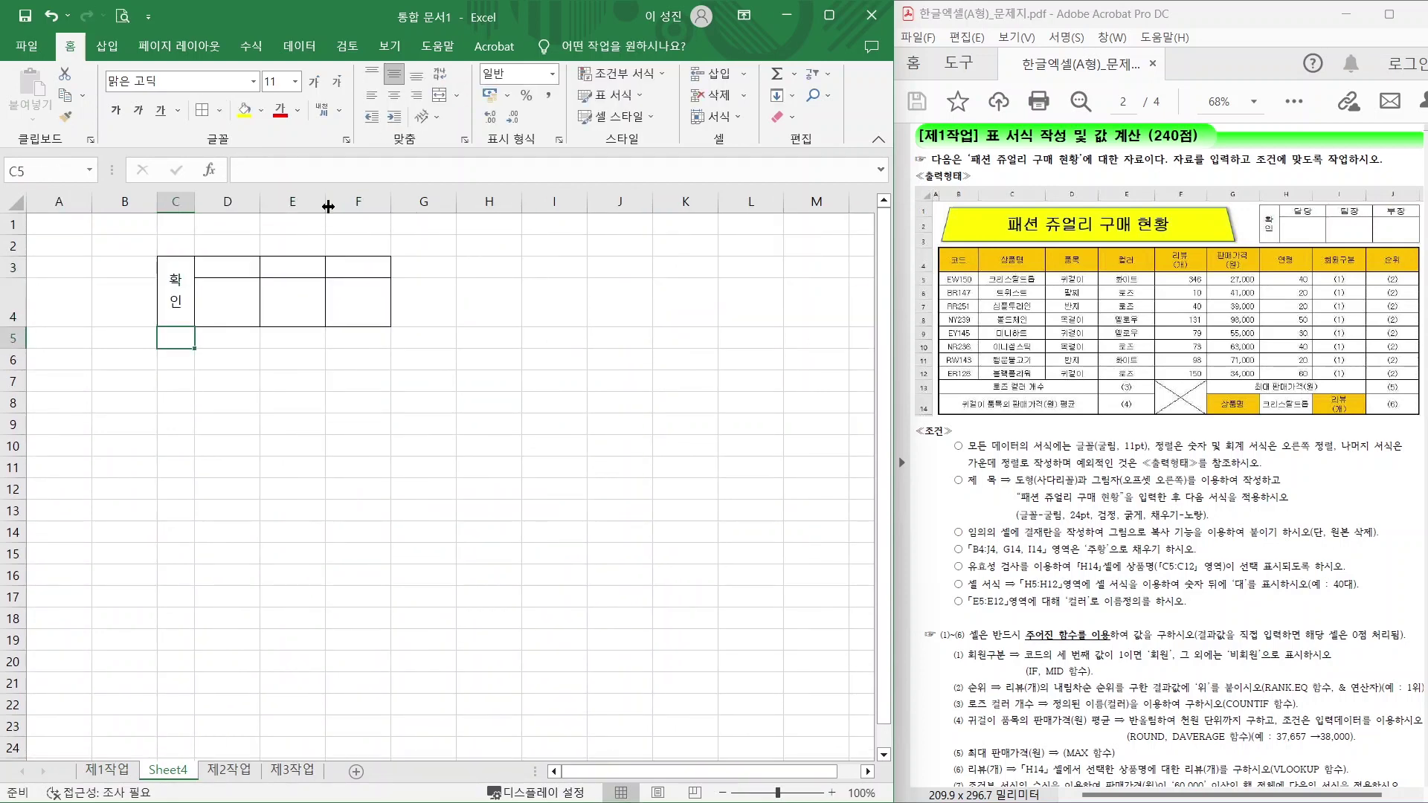
Enter the centred approval headings 담당, 팀장 and 부장 in D3:F3.
left_click_drag(223, 267, 350, 266)
type("담당")
key("Tab")
type("팀장")
key("Tab")
type("부자ㅇ")
key("Return")
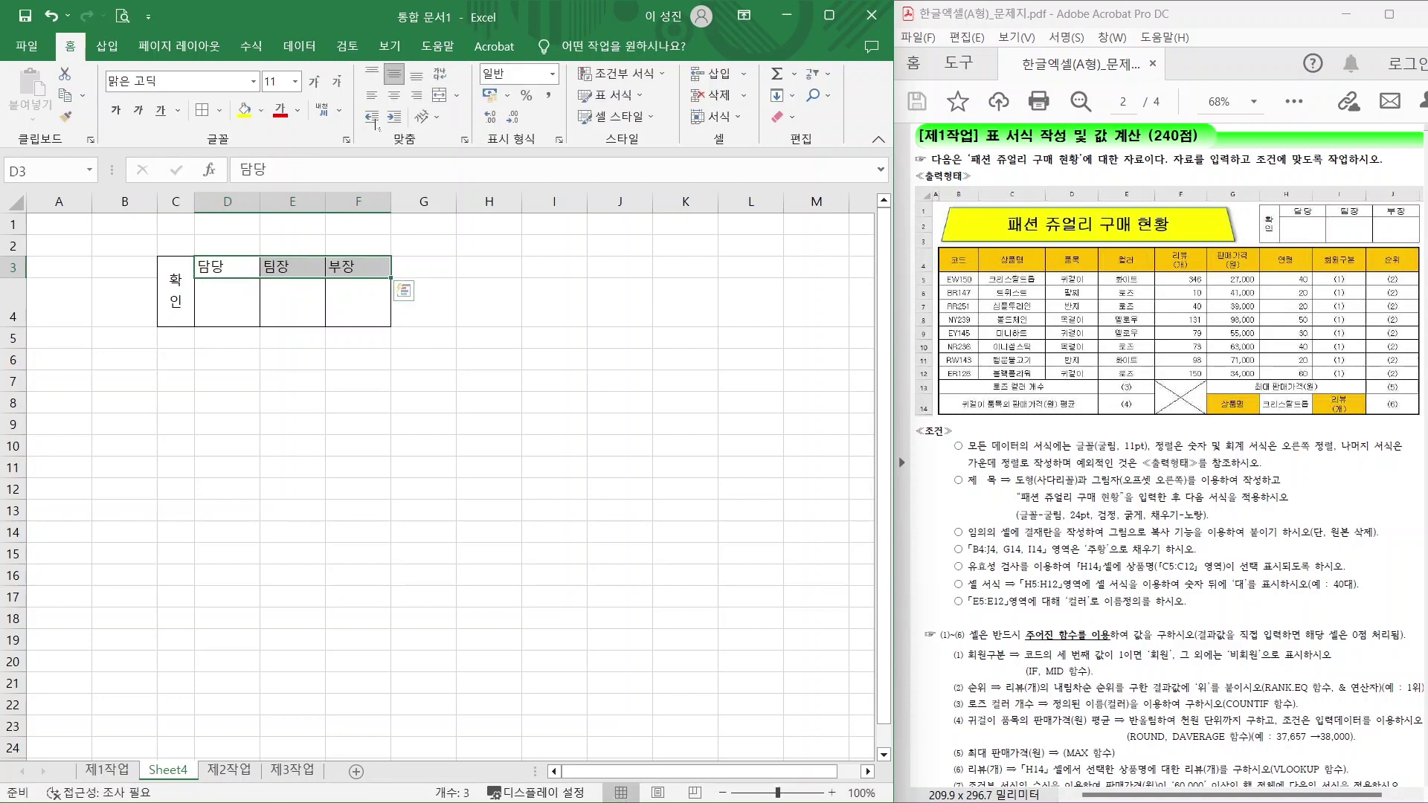
left_click(394, 95)
left_click(175, 380)
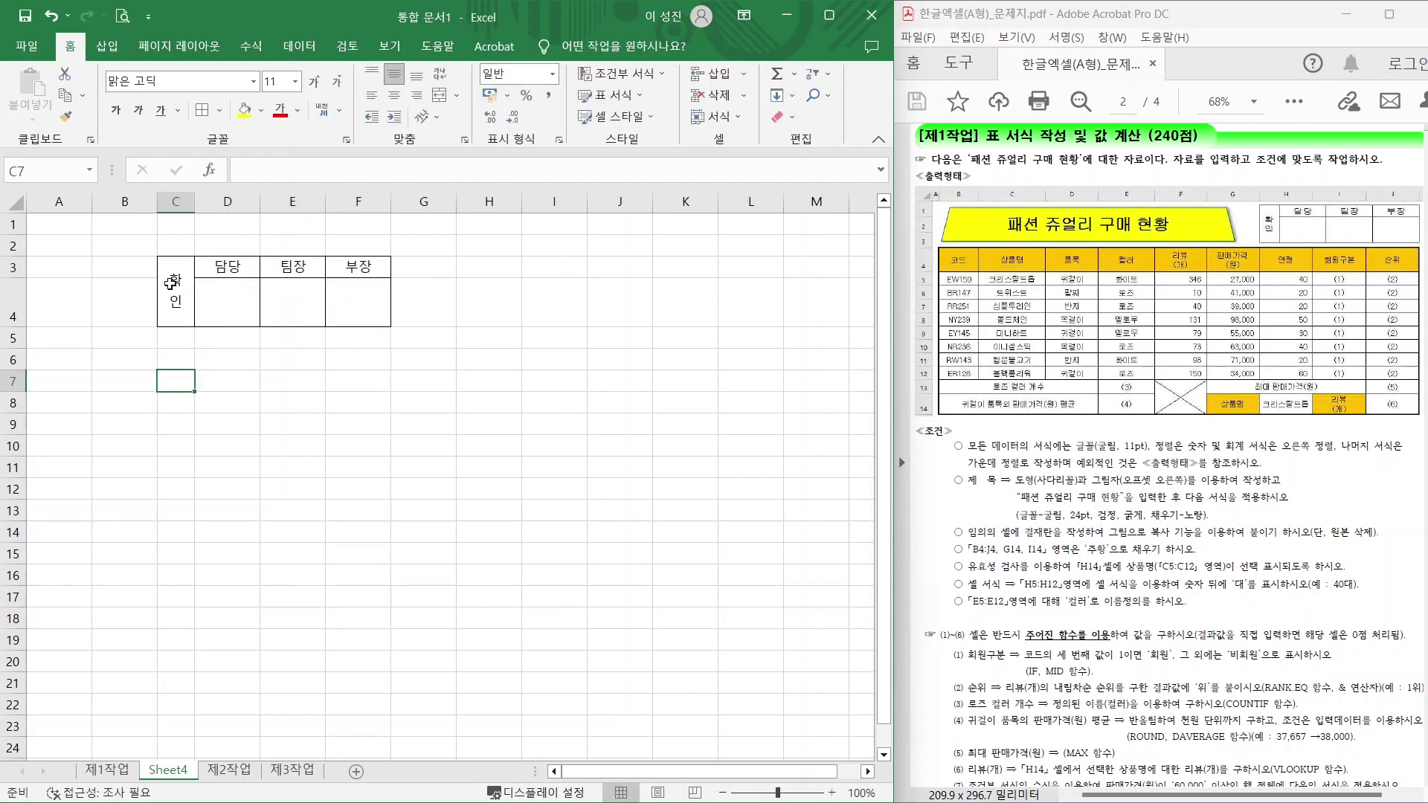
Copy the approval box C3:F4 as a picture, as shown on screen.
left_click_drag(172, 282, 363, 285)
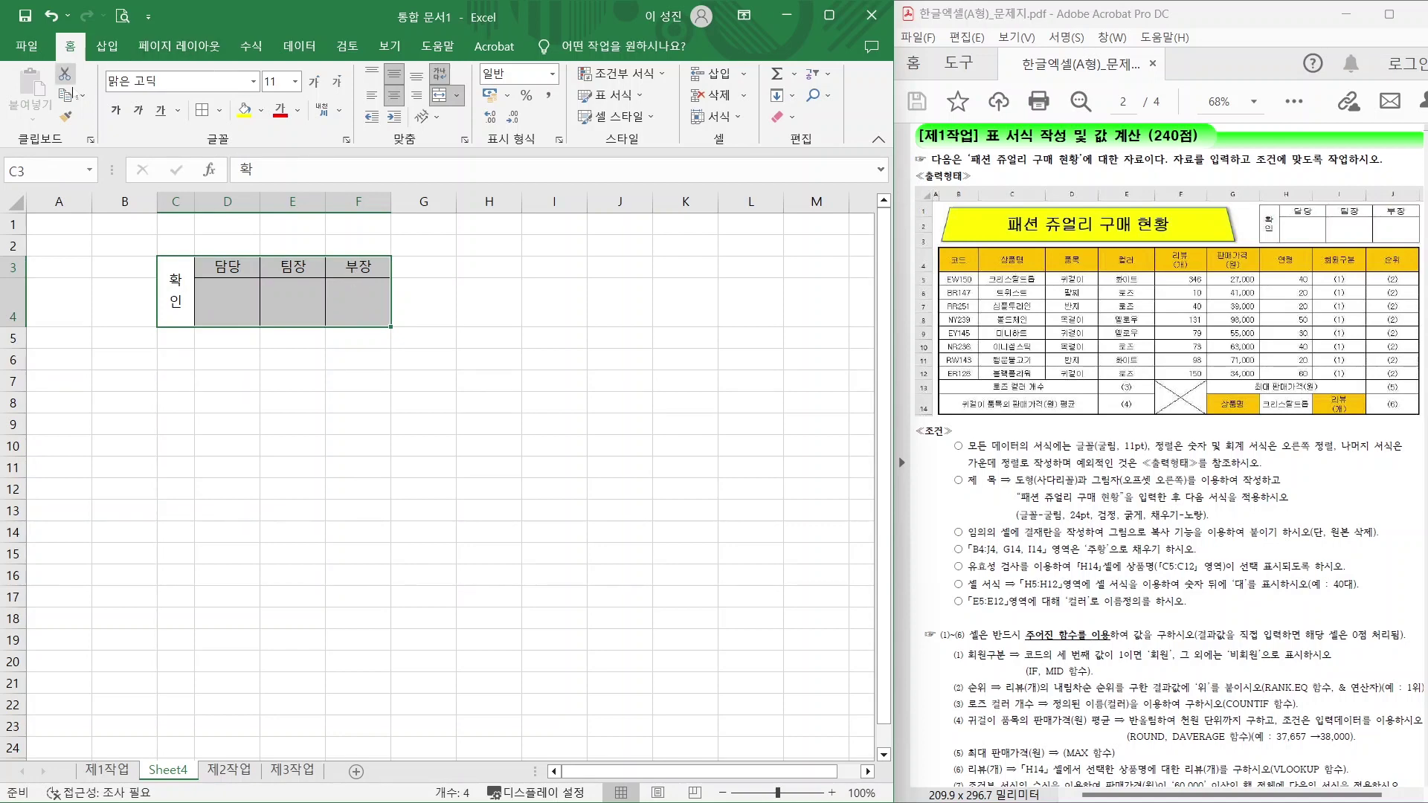
mouse_move(103, 99)
left_mouse_down()
mouse_move(54, 105)
mouse_move(102, 72)
mouse_move(97, 109)
left_mouse_up()
left_click(83, 95)
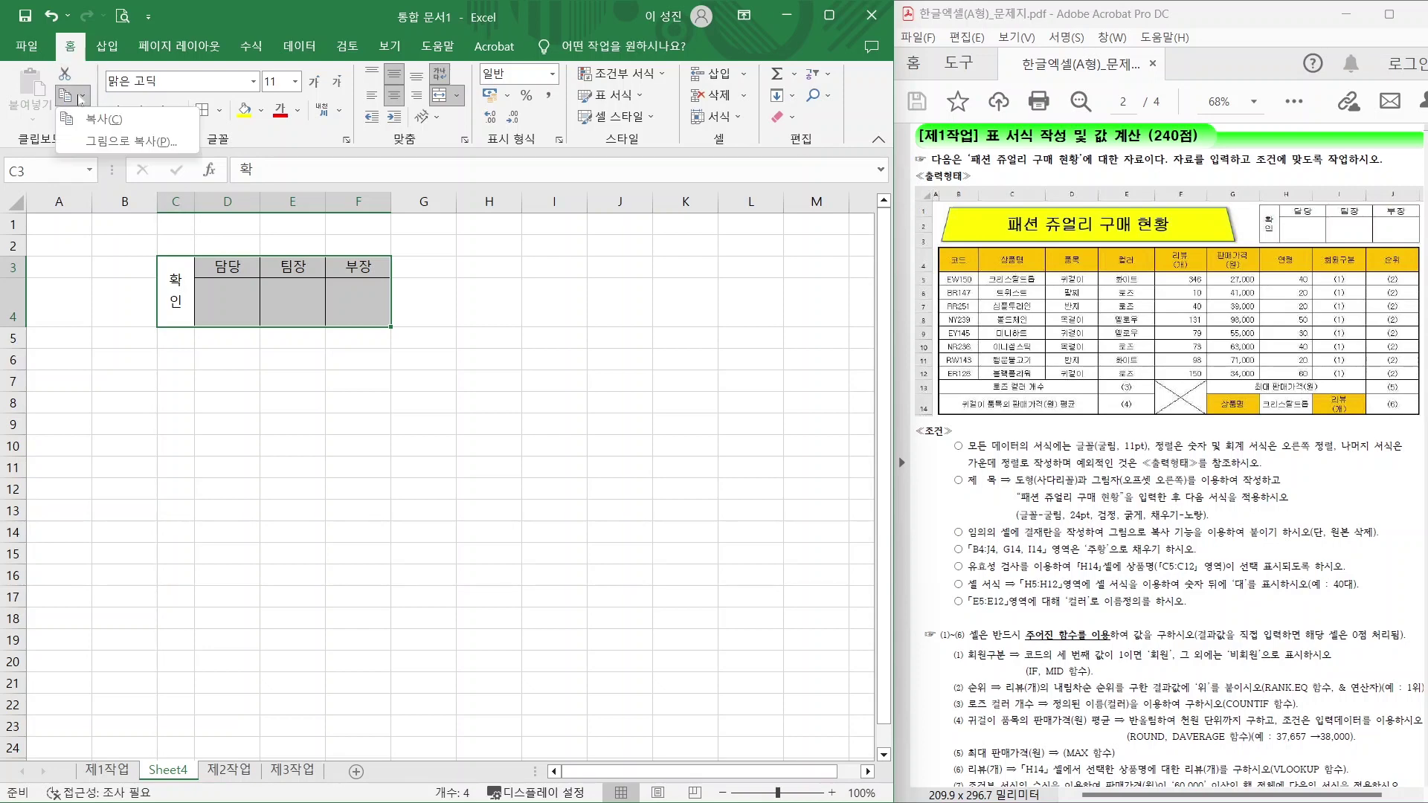
left_click(113, 140)
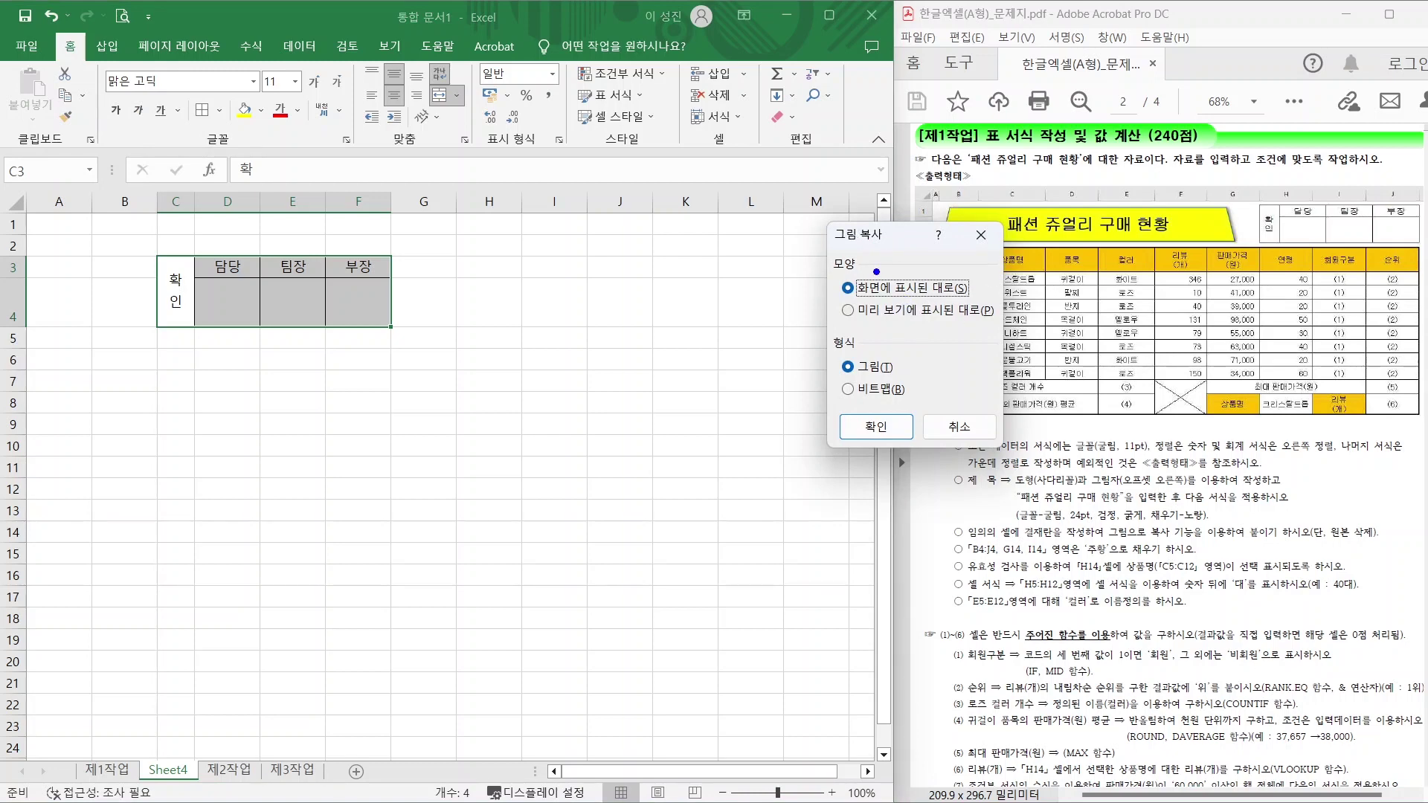
left_click_drag(892, 276, 931, 244)
left_click_drag(882, 360, 938, 324)
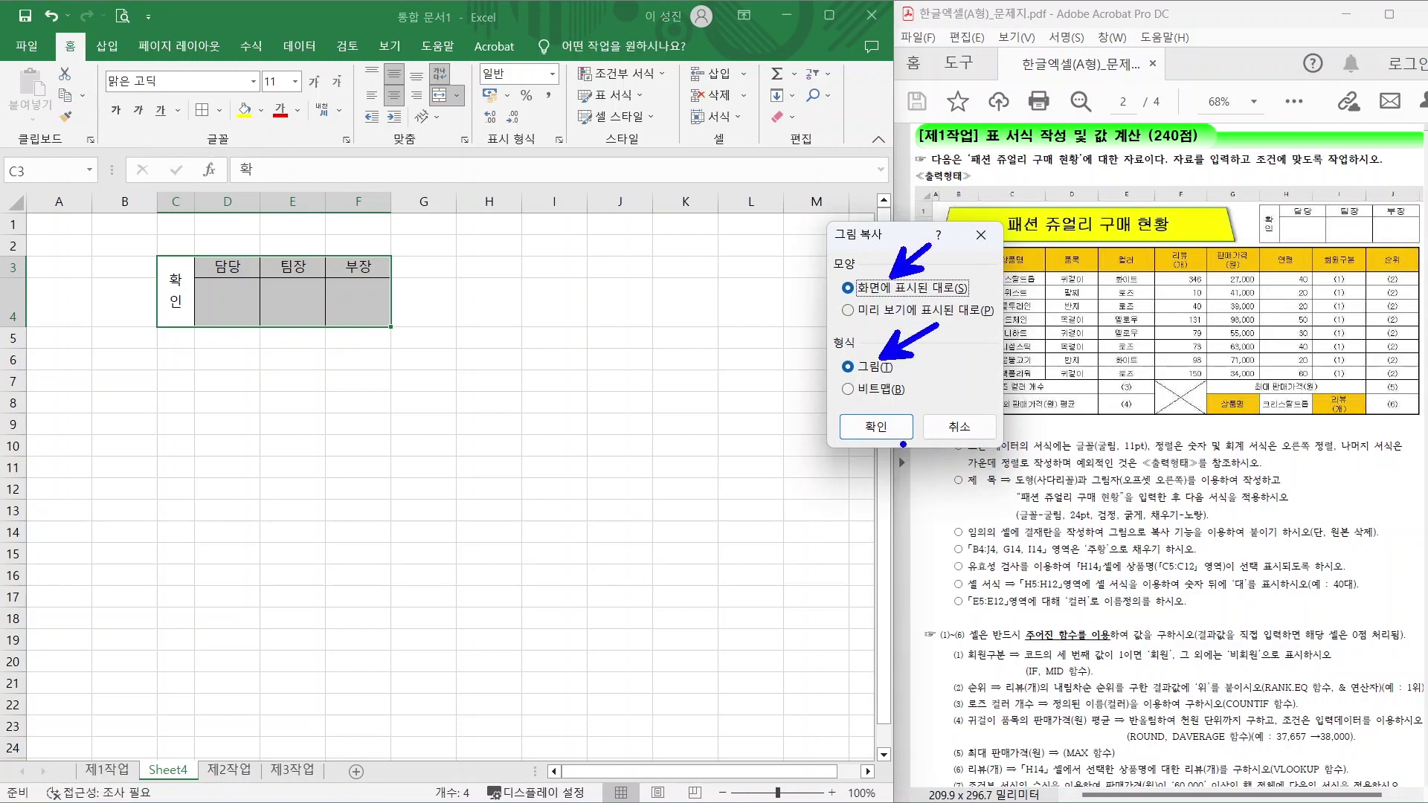
mouse_move(904, 448)
left_mouse_down()
mouse_move(868, 419)
mouse_move(897, 455)
left_mouse_up()
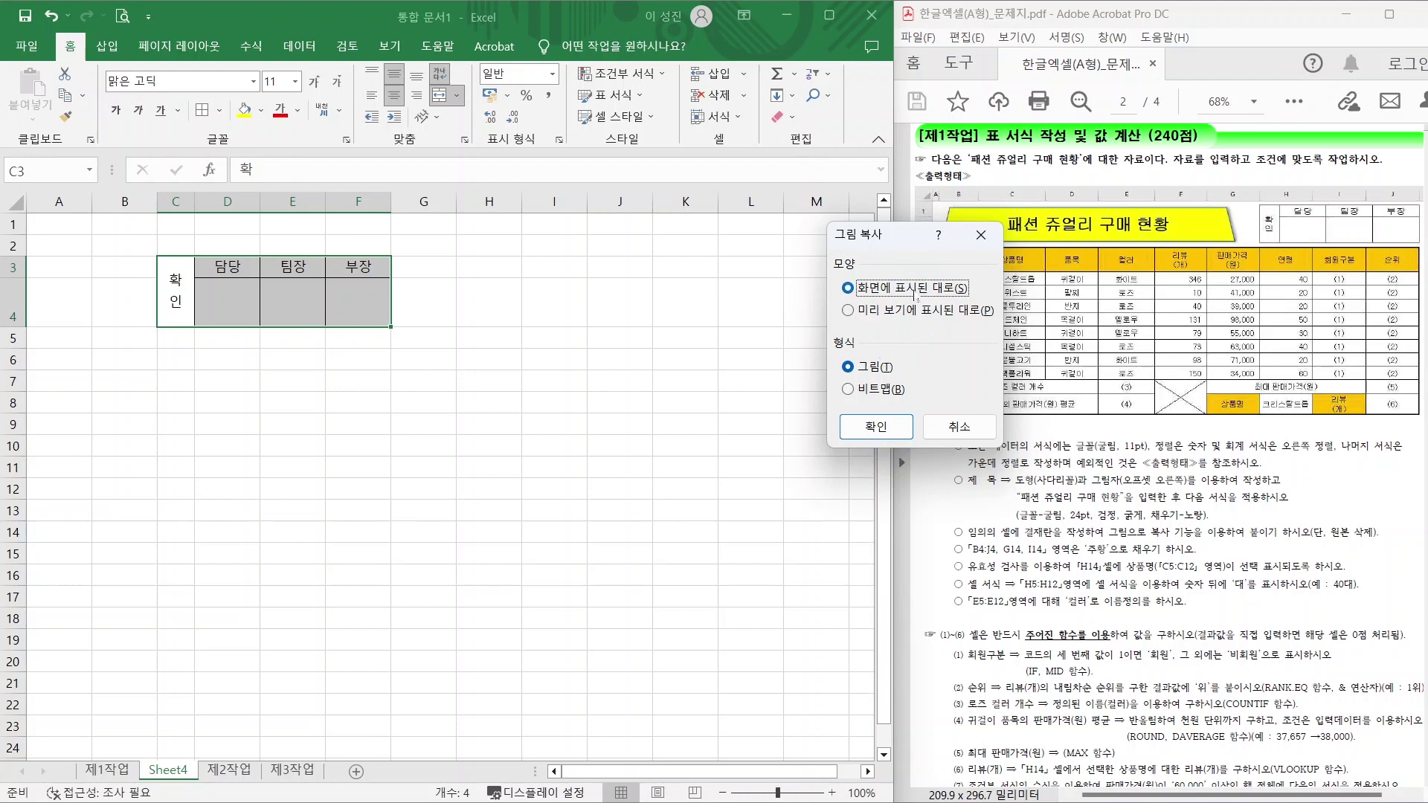
left_click(875, 427)
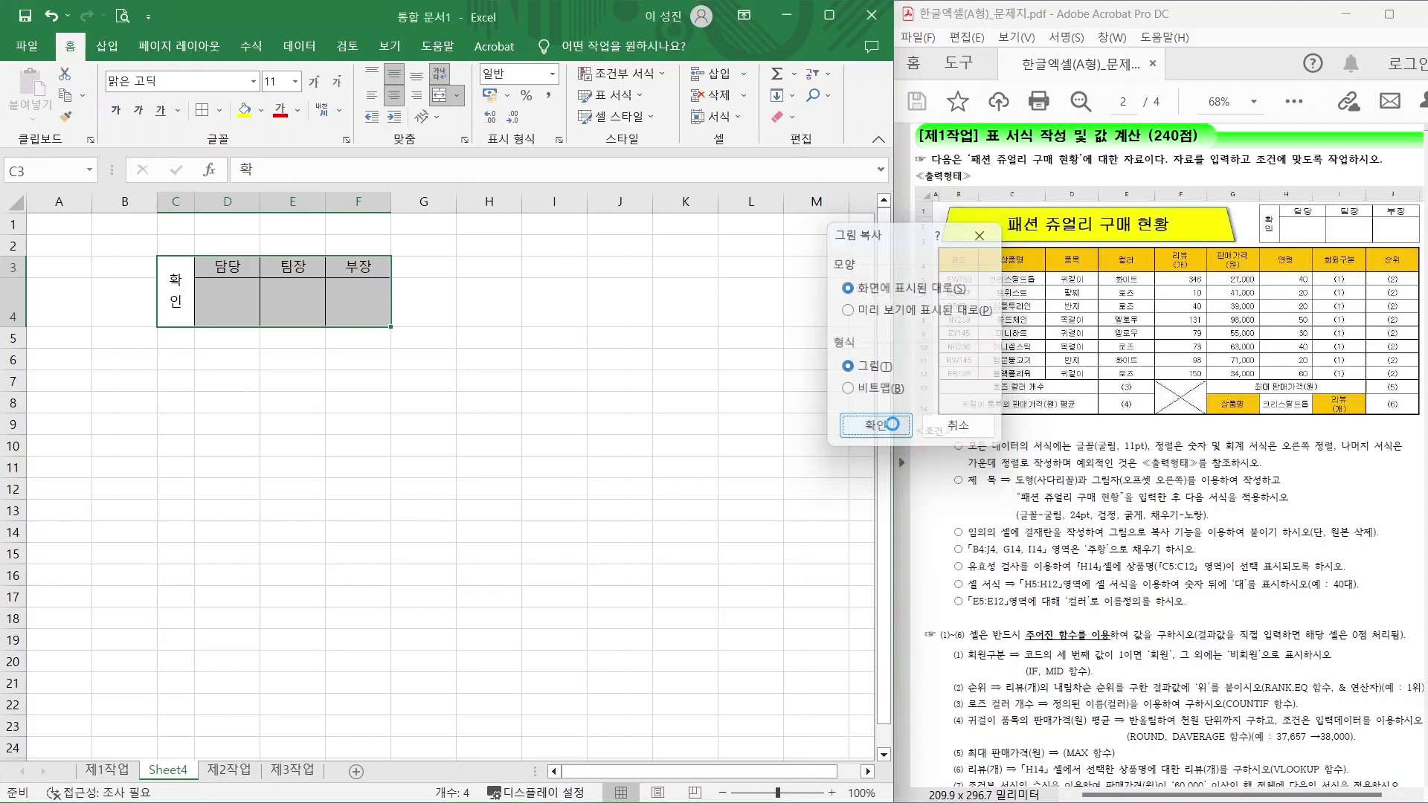
Paste the approval box picture at H1 on 제1작업 and enlarge it to span H1:J2.
left_click(108, 772)
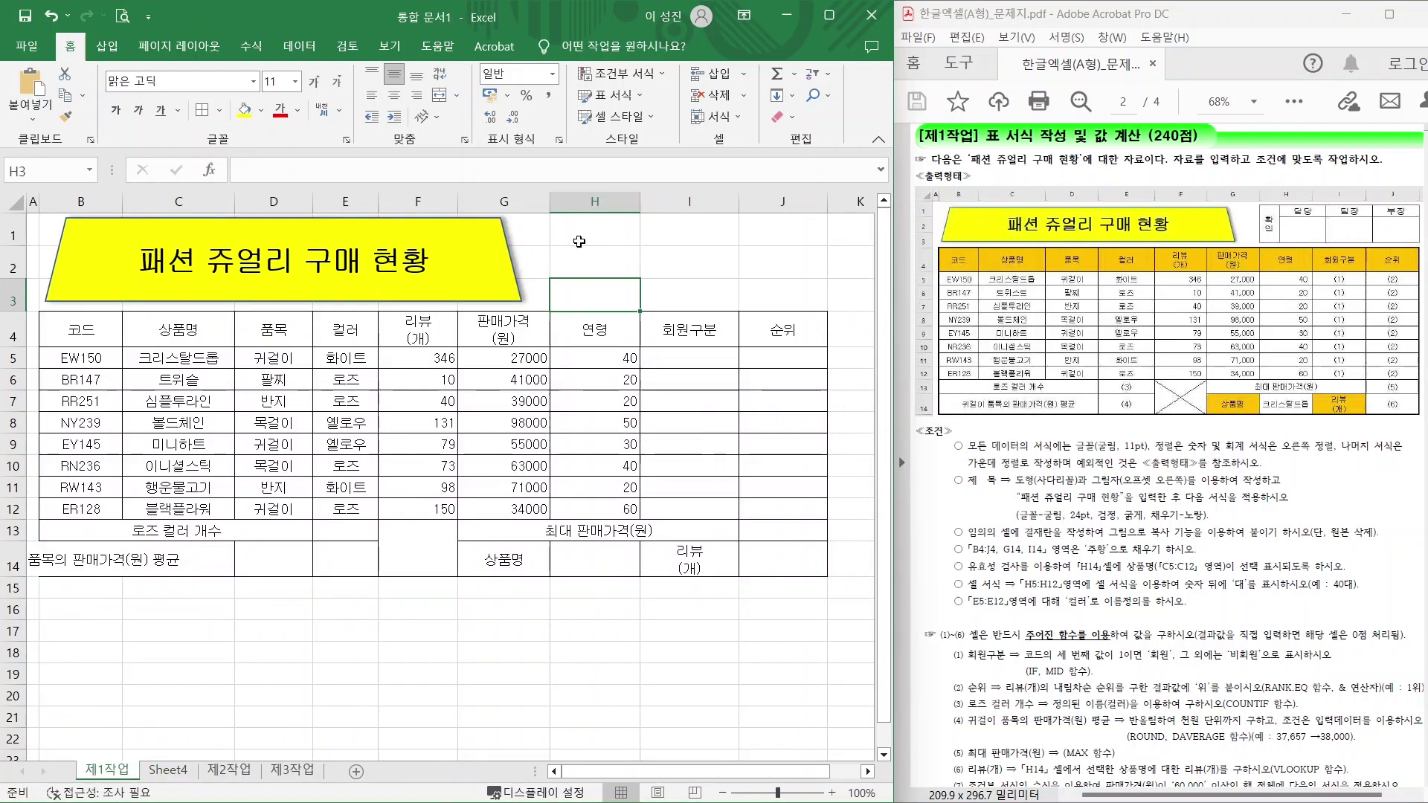
left_click(614, 223)
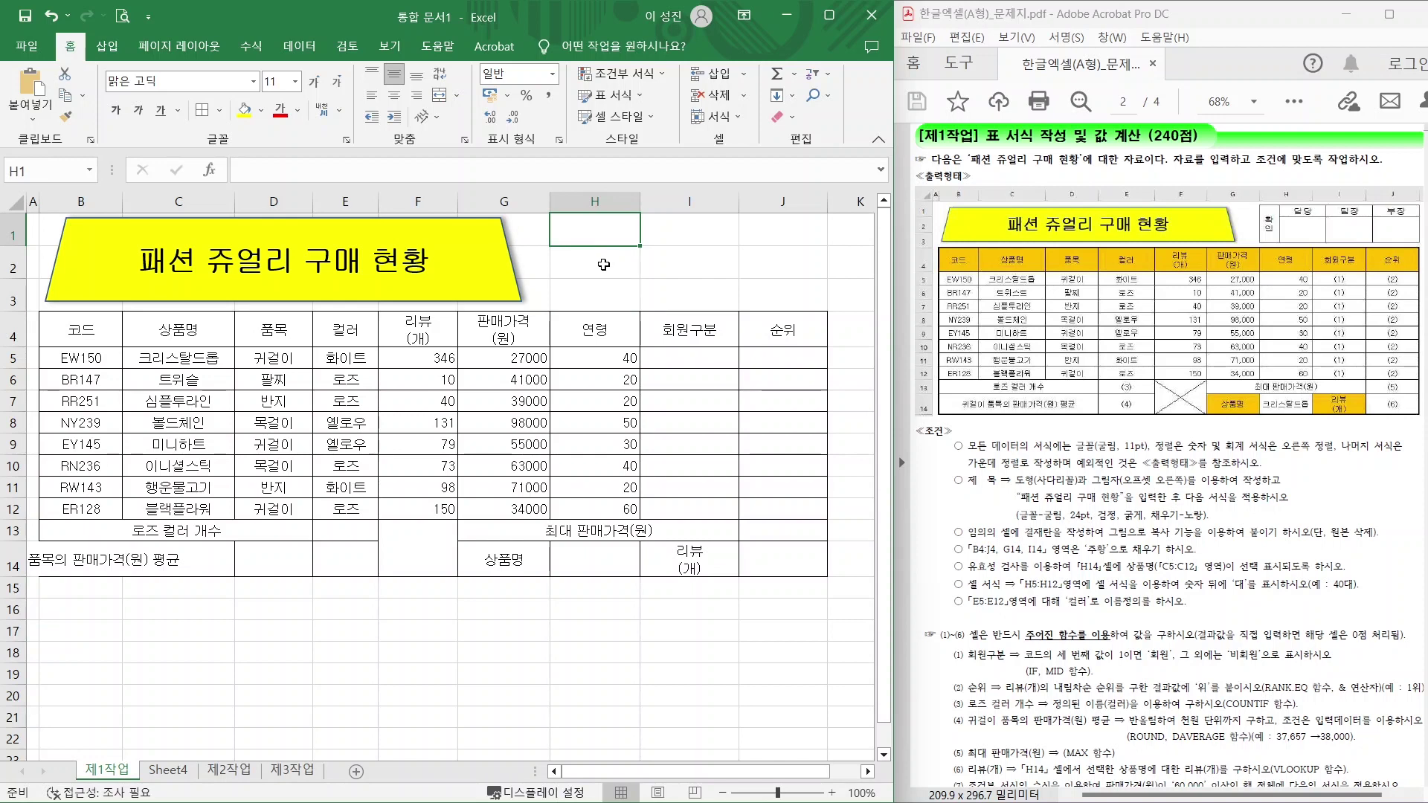
key("ctrl+v")
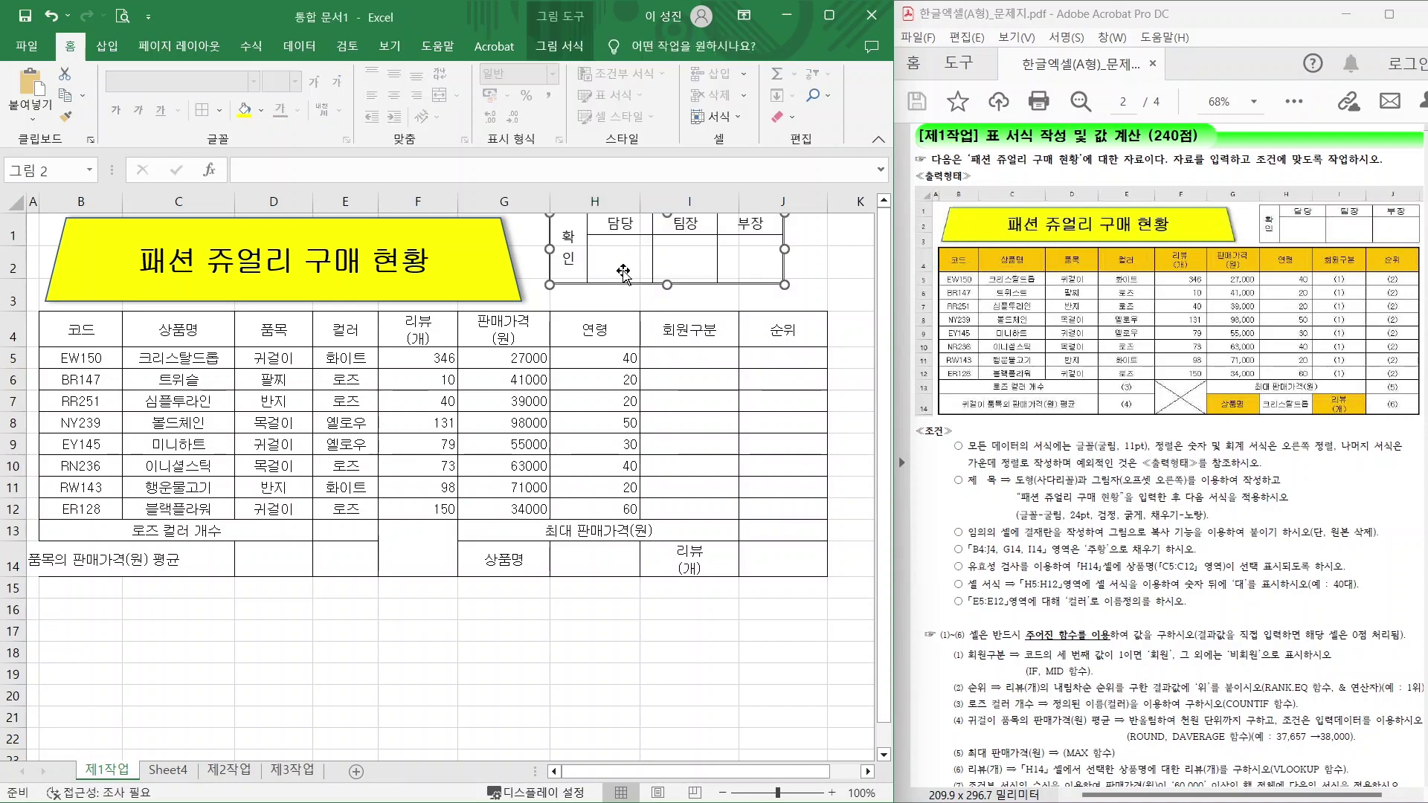
left_click_drag(607, 245, 618, 254)
left_click_drag(795, 293, 828, 305)
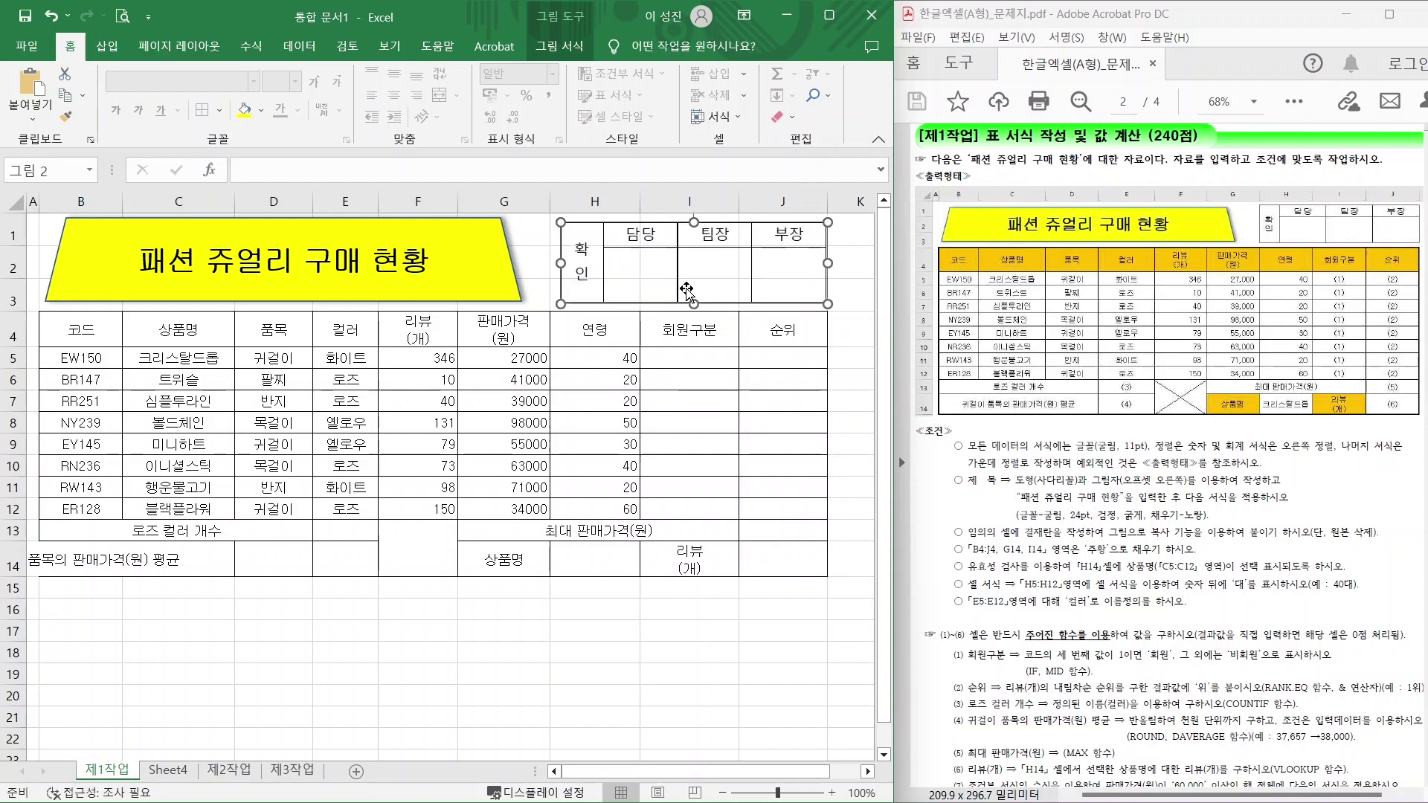
left_click(492, 675)
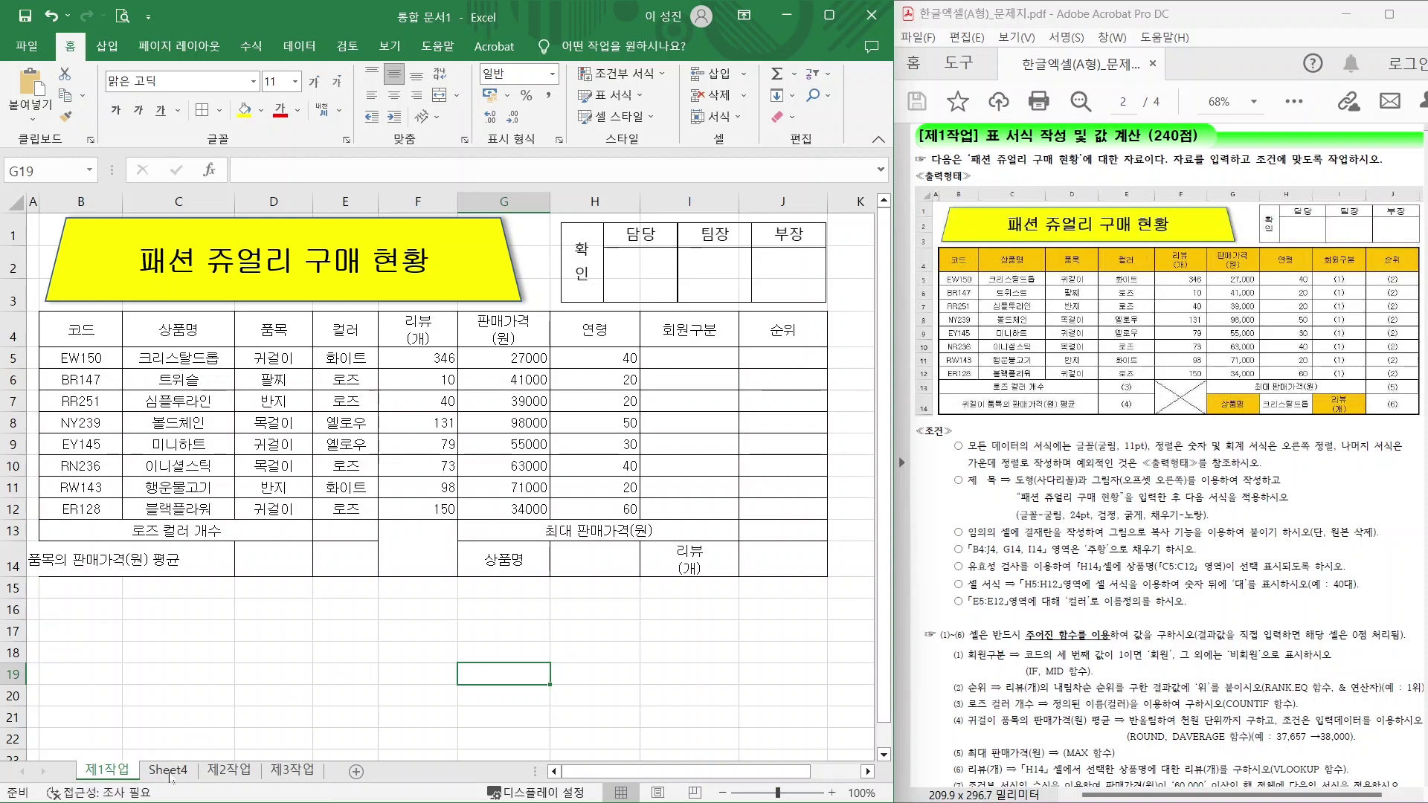
Delete the helper Sheet4 and return to the 제1작업 sheet.
left_click(167, 774)
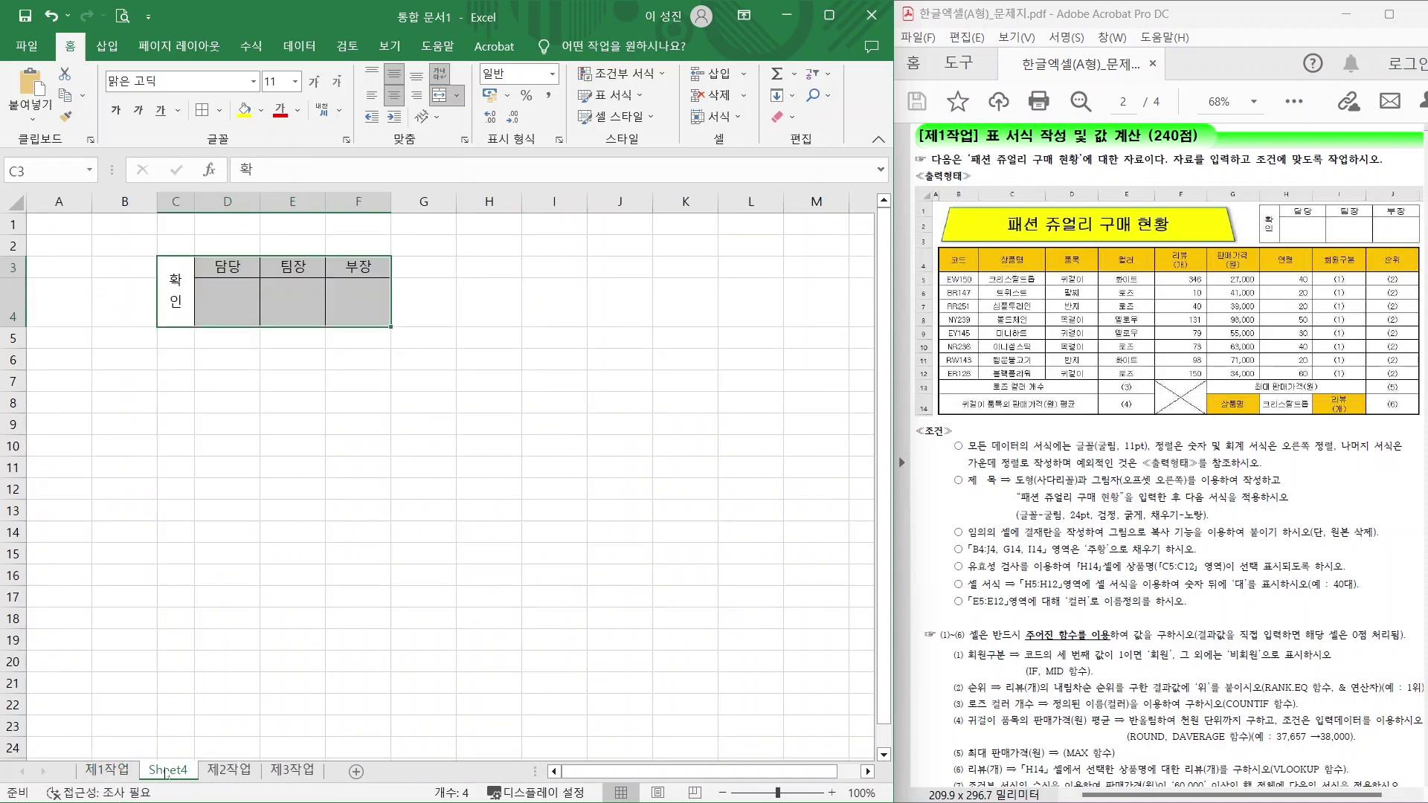
right_click(168, 772)
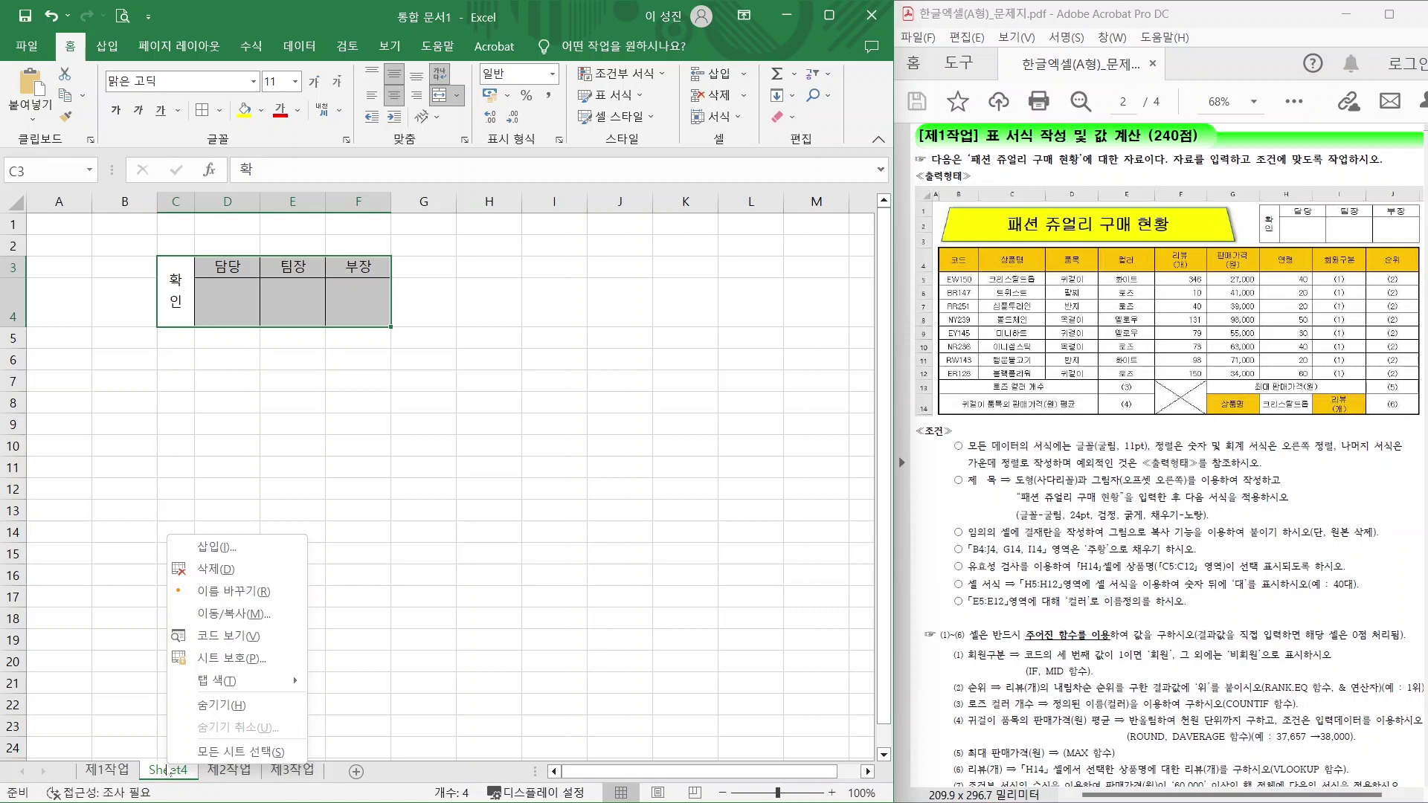
left_click(221, 563)
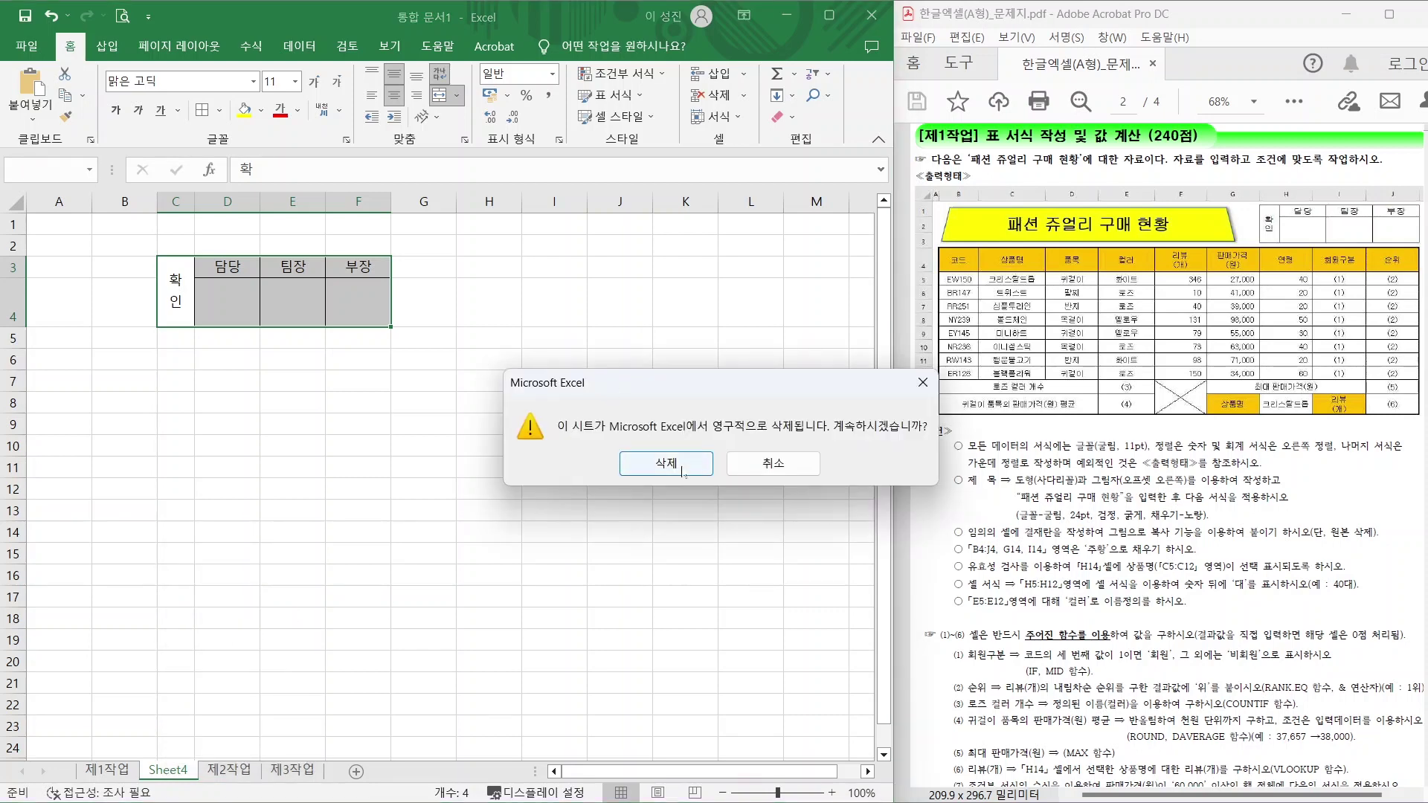
left_click(665, 463)
left_click(340, 424)
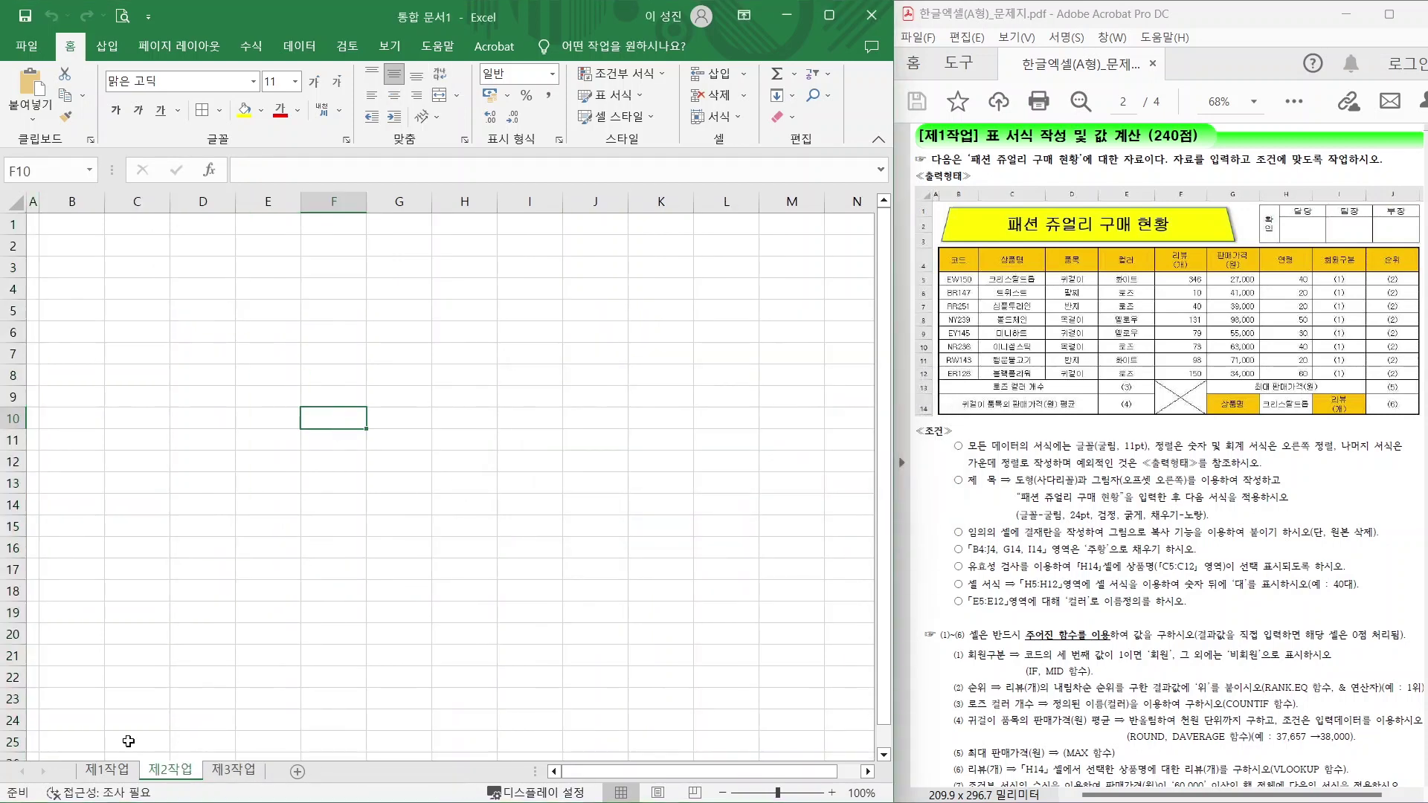
left_click(107, 770)
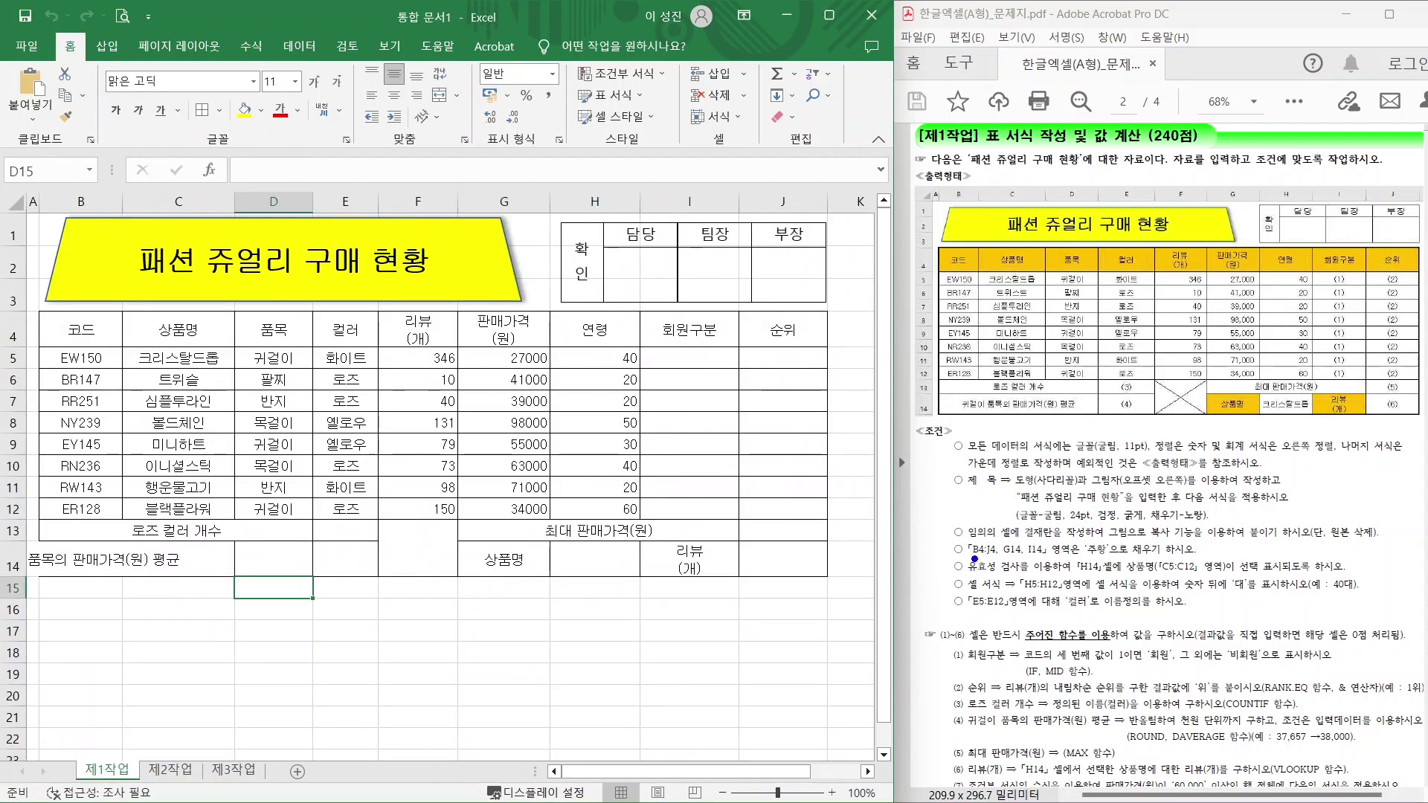
Select header row B4:J4 together with G14 and I14 and give them an orange fill.
left_click_drag(974, 559, 1036, 556)
mouse_move(932, 238)
left_mouse_down()
mouse_move(1143, 279)
mouse_move(1418, 276)
left_mouse_up()
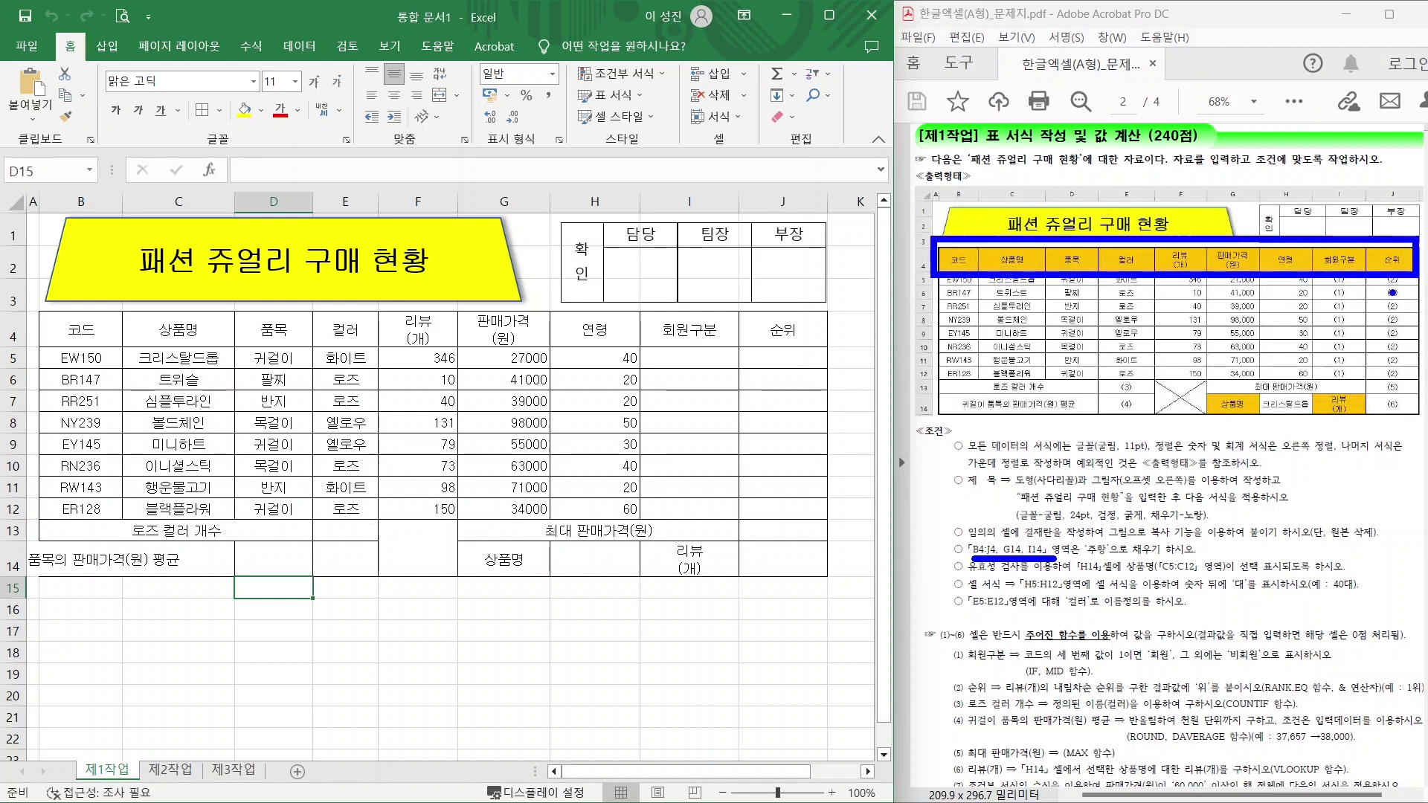
mouse_move(1200, 339)
left_mouse_down()
mouse_move(1247, 391)
mouse_move(1341, 399)
left_mouse_up()
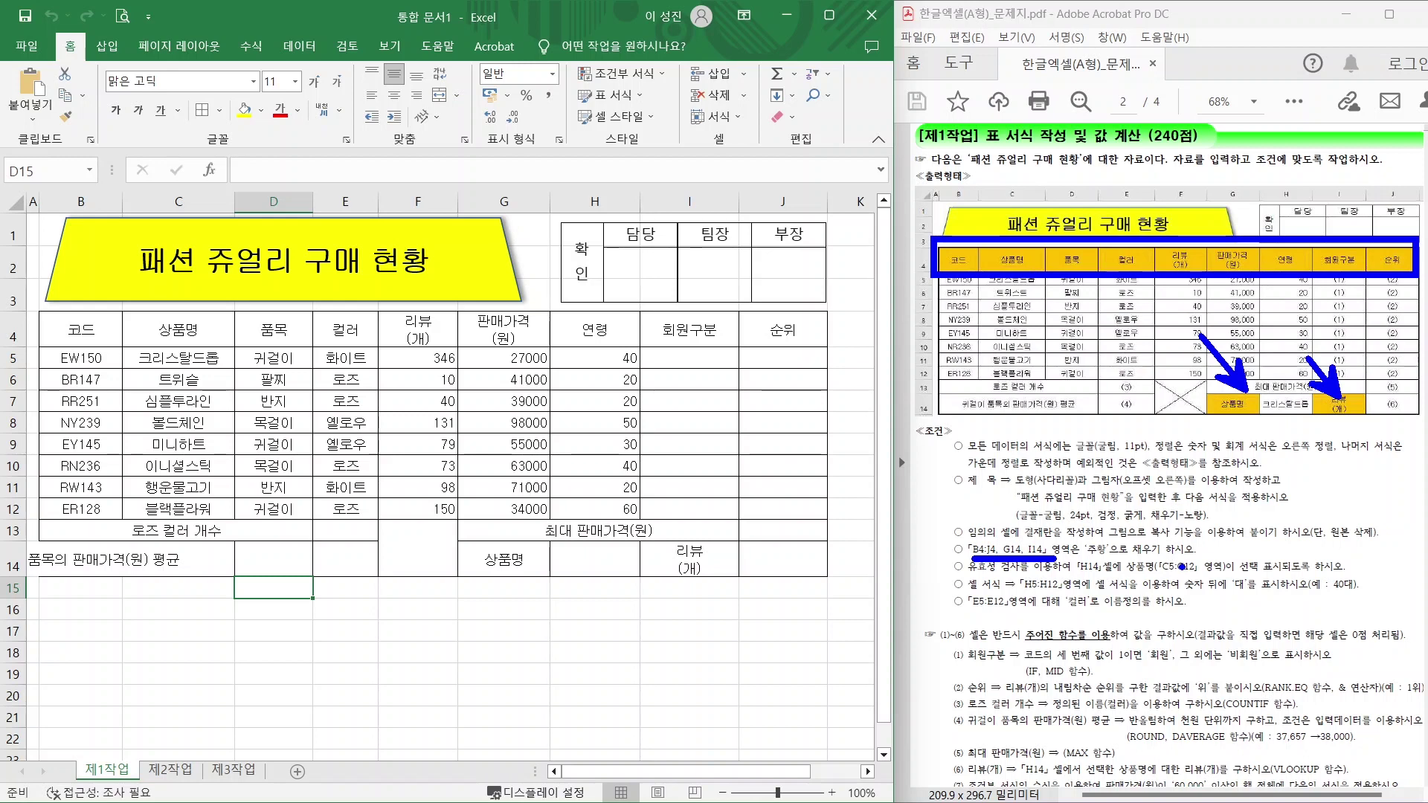
key("Escape")
left_click_drag(80, 327, 781, 337)
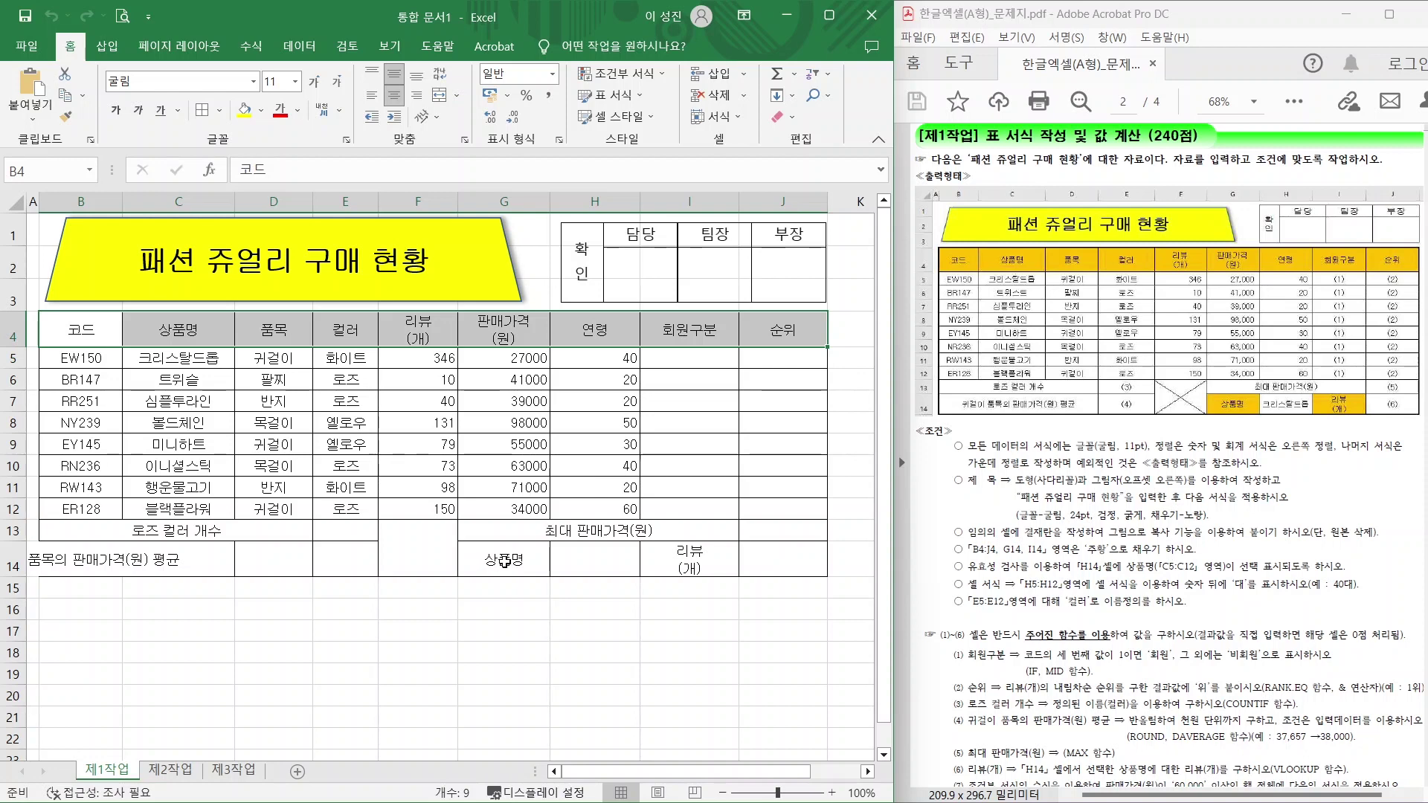
left_click(505, 561, "ctrl")
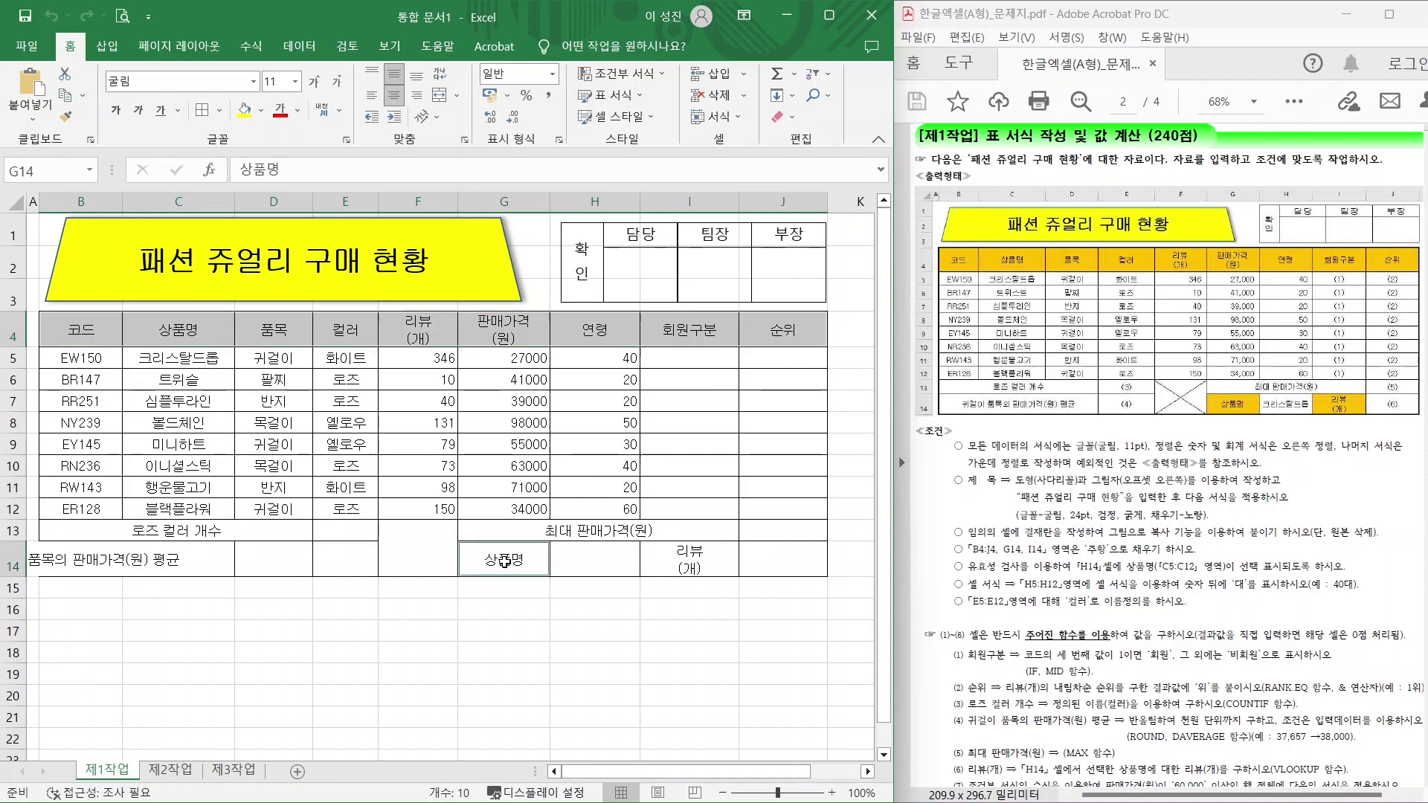
left_click(677, 572, "ctrl")
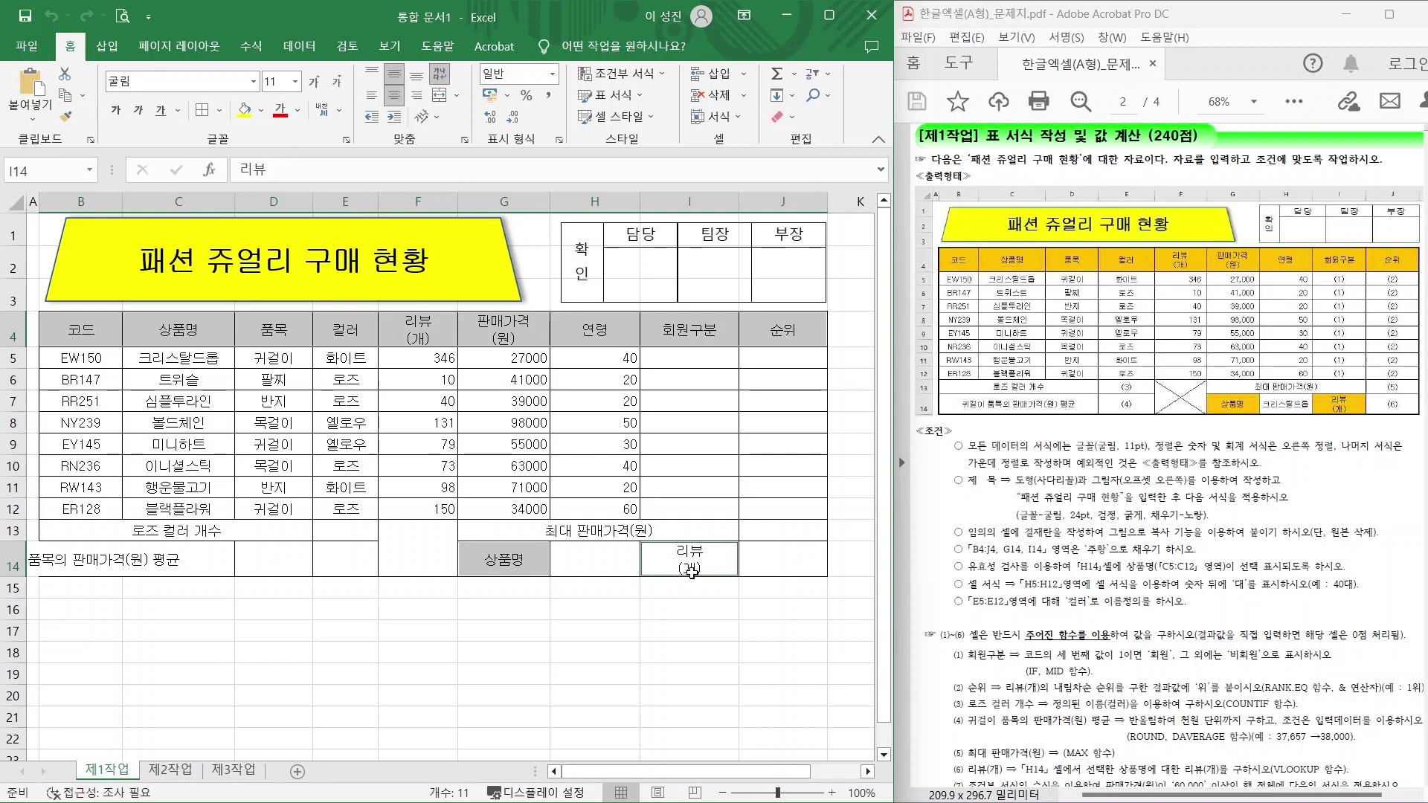
left_click(261, 111)
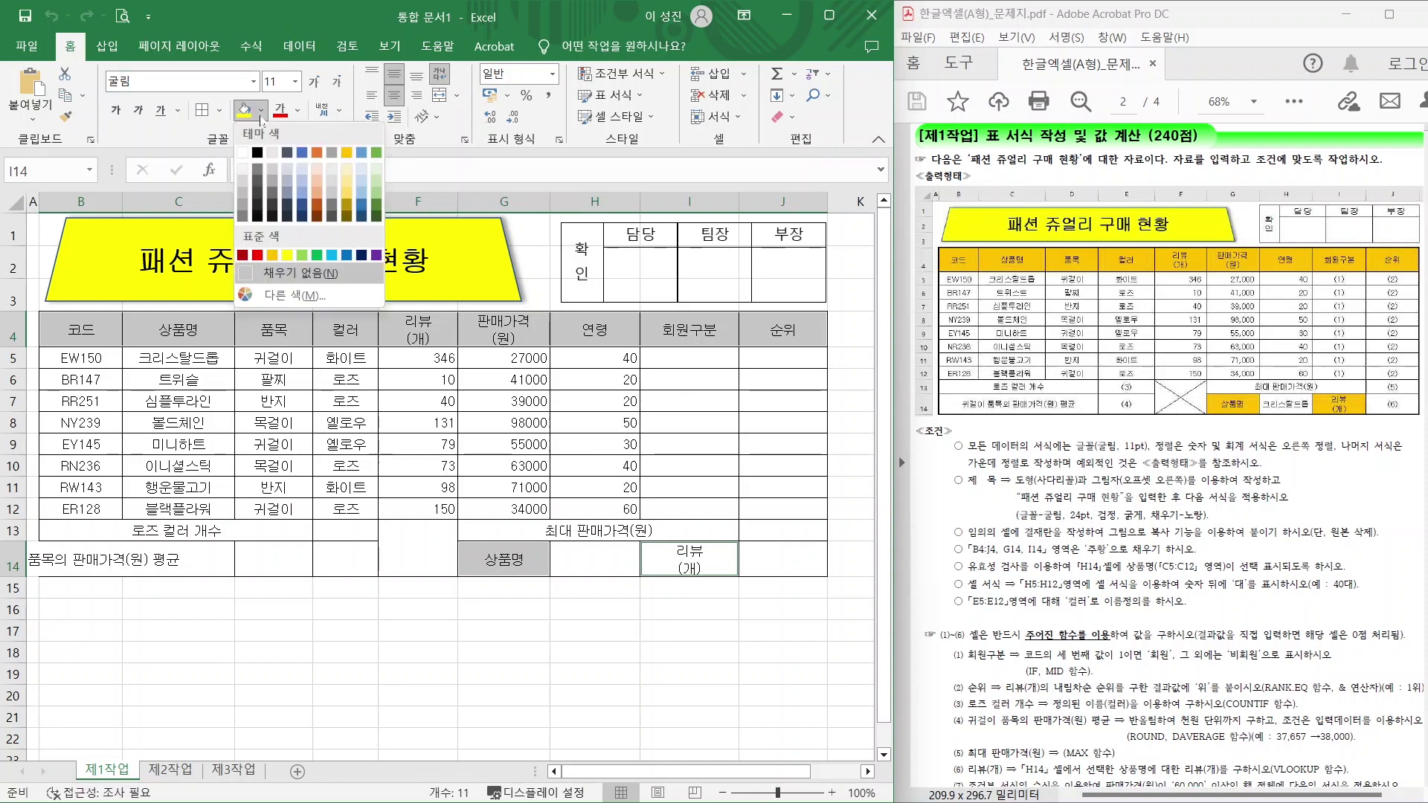
left_click(272, 255)
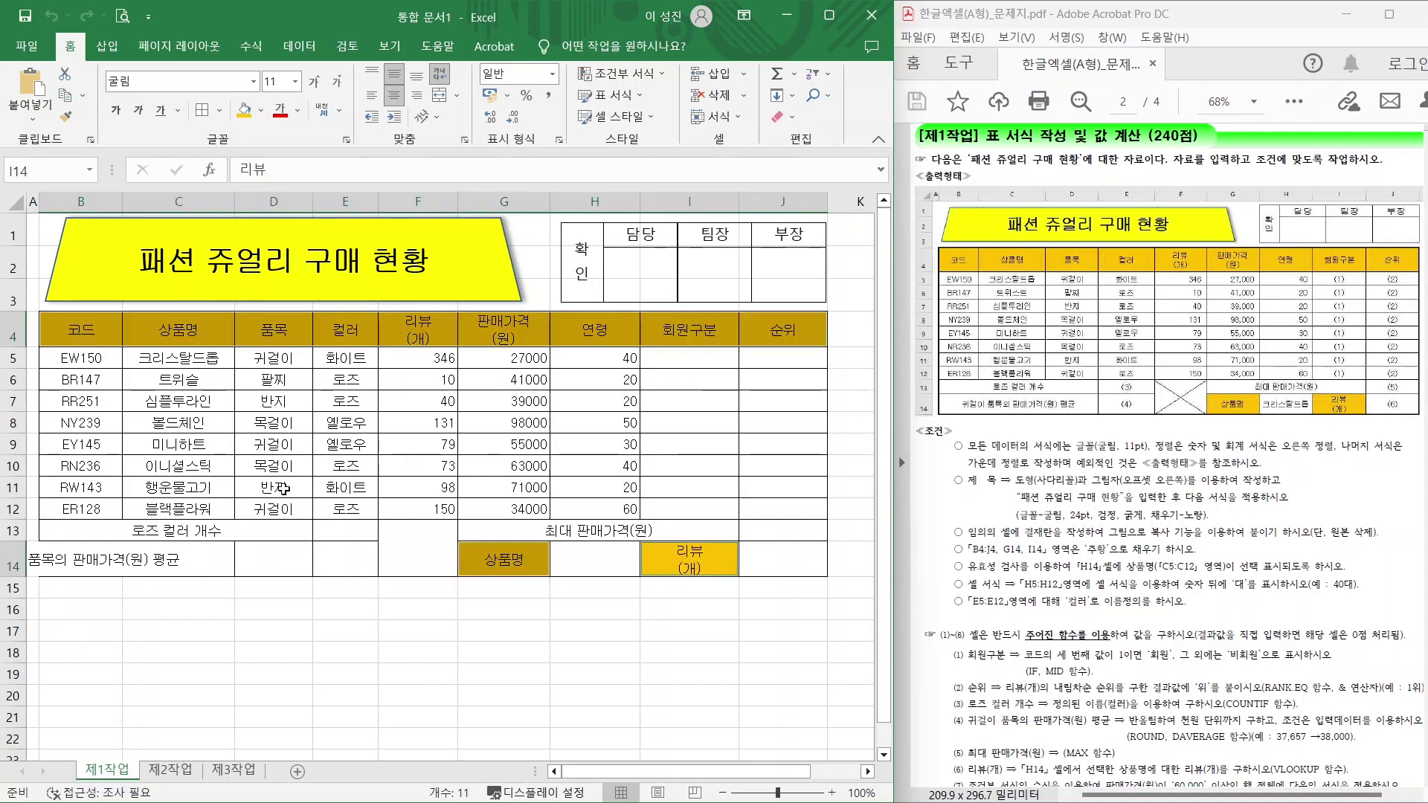
left_click(430, 621)
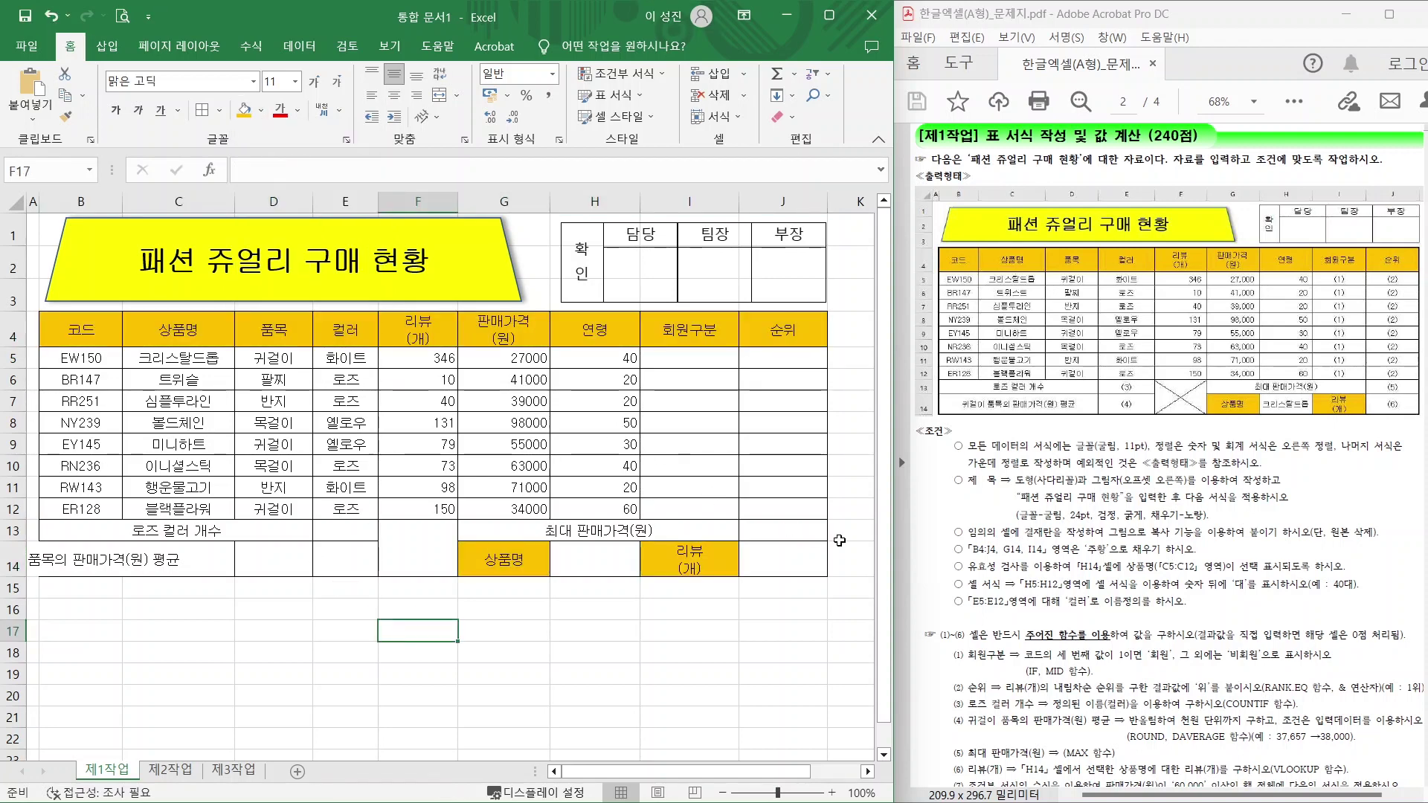
left_click_drag(968, 580, 1309, 585)
mouse_move(1061, 555)
left_mouse_down()
mouse_move(1100, 578)
mouse_move(1140, 542)
mouse_move(1162, 557)
mouse_move(1143, 591)
left_mouse_up()
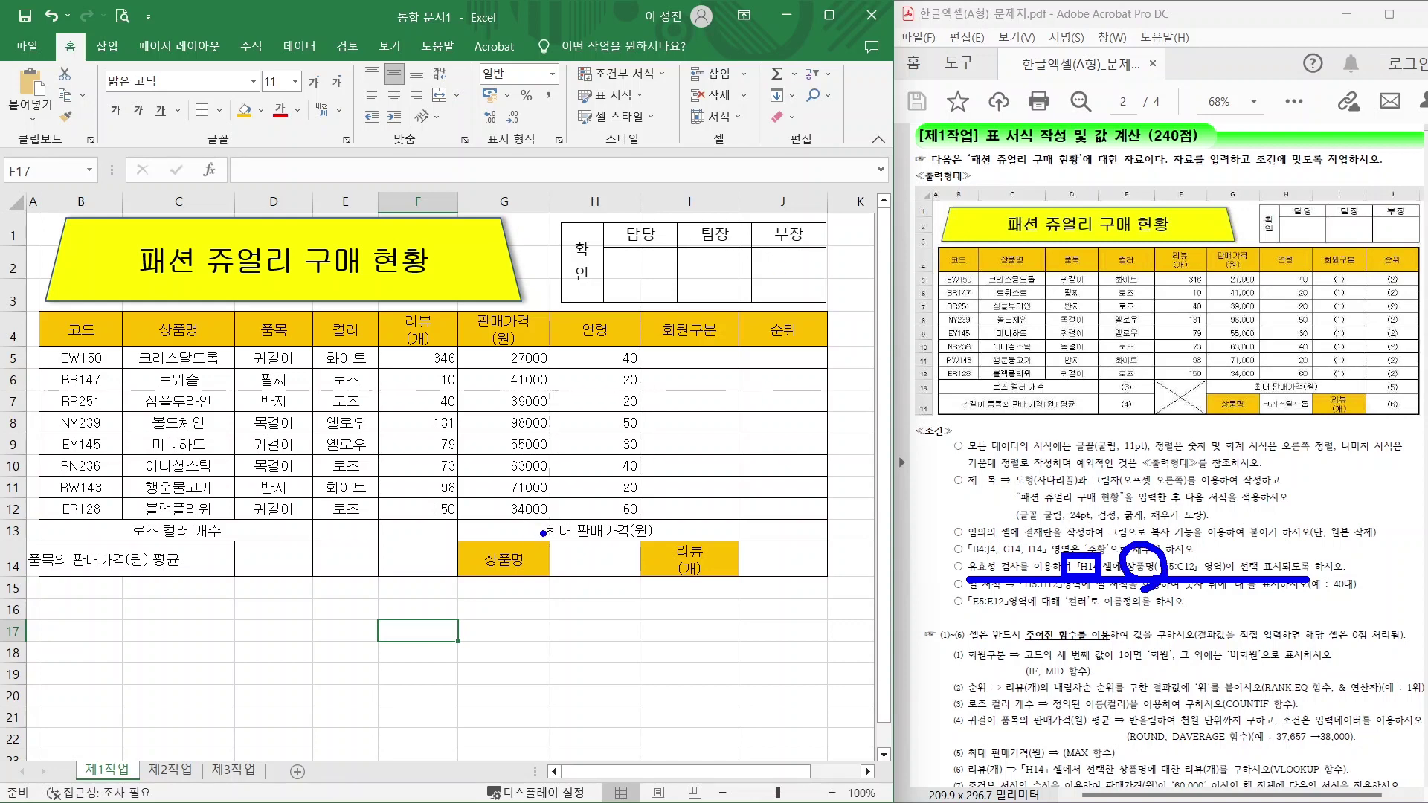
Add a list data validation to H14 with source $C$5:$C$12.
left_click_drag(543, 532, 652, 584)
key("Escape")
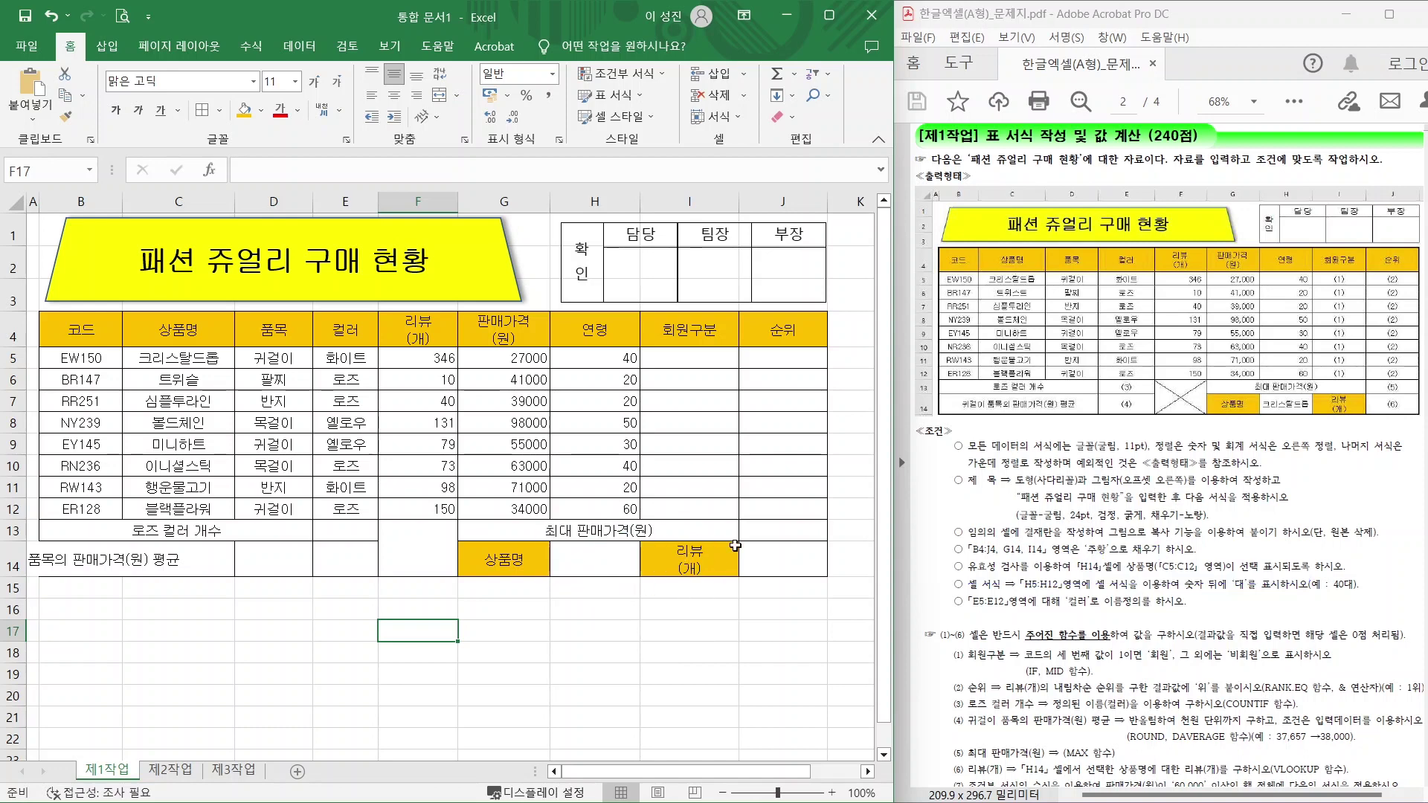
left_click(611, 568)
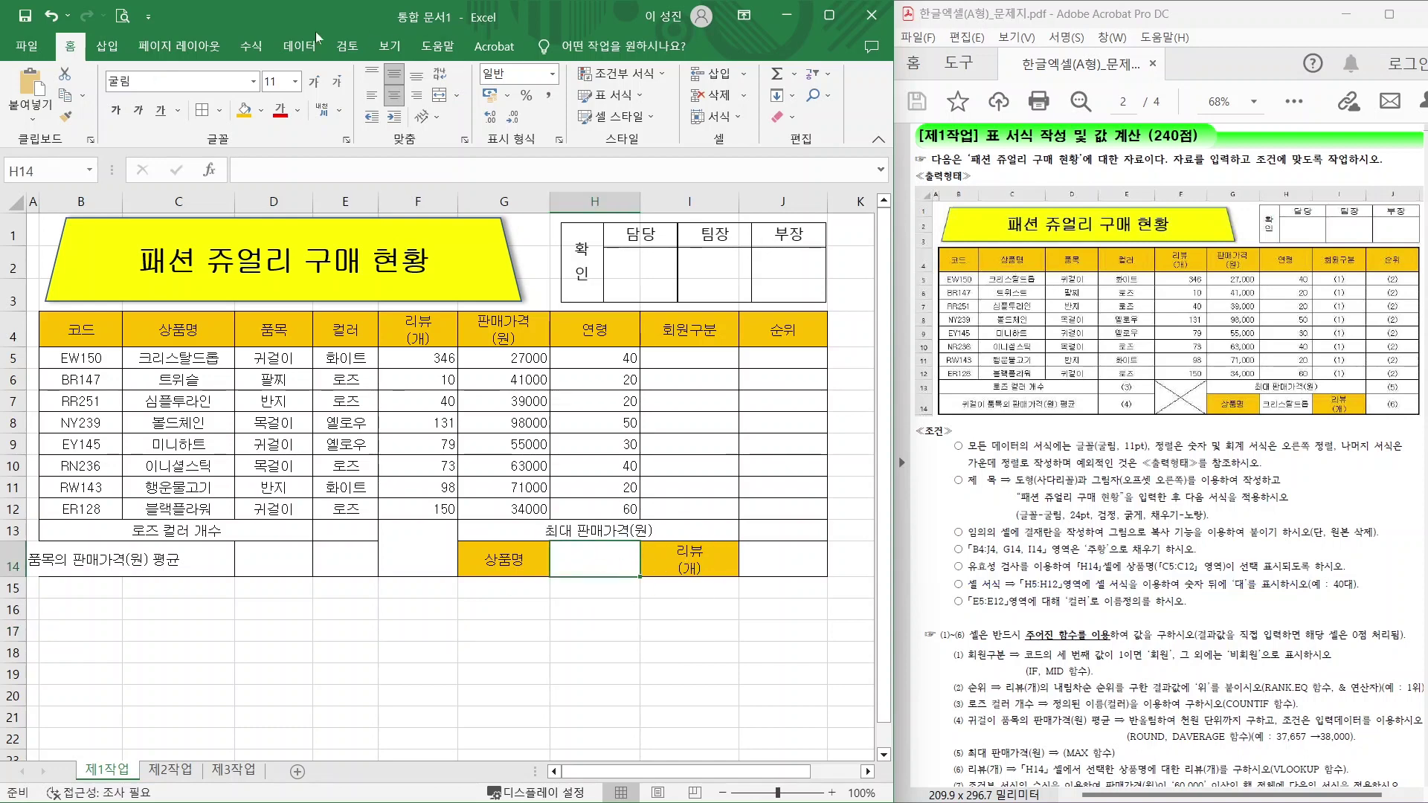
left_click(298, 47)
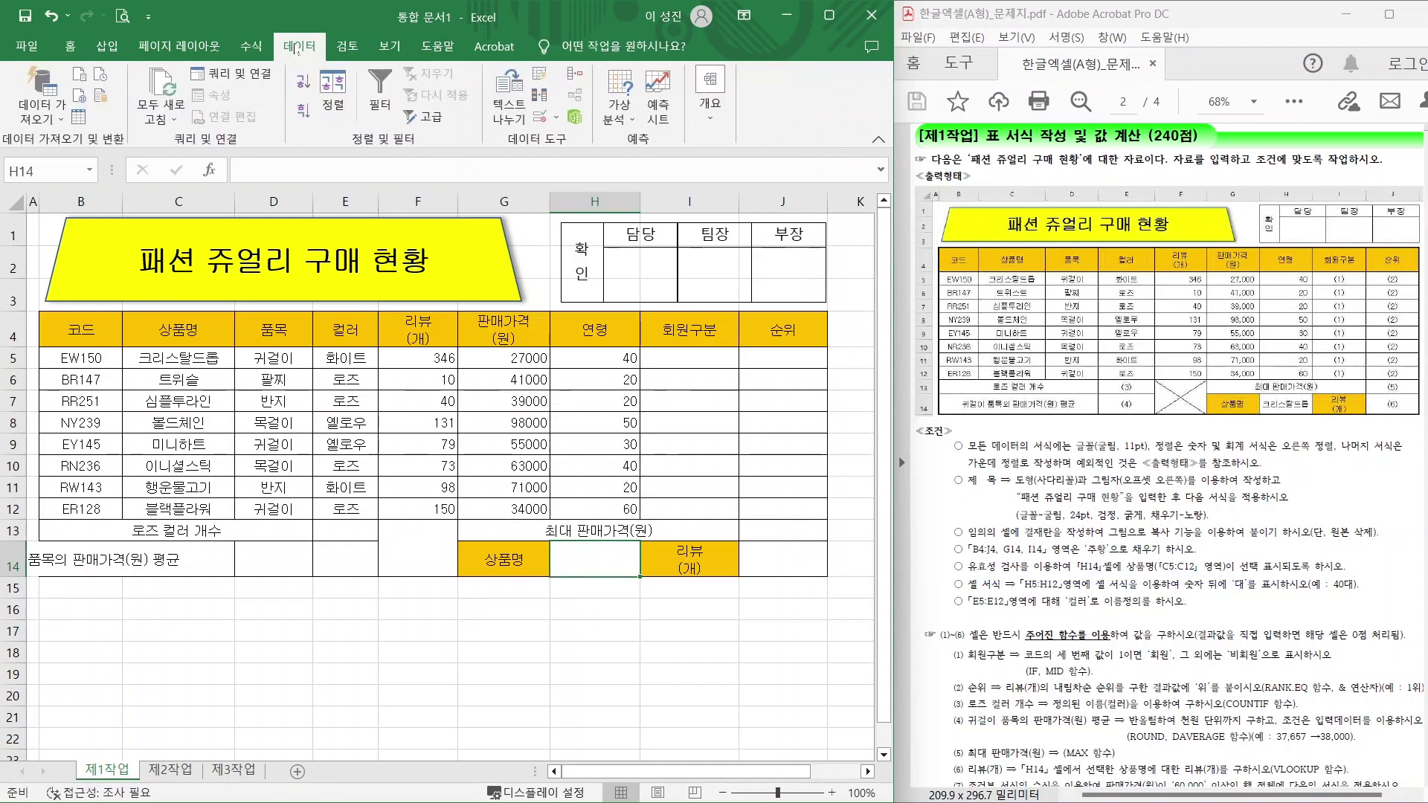
left_click(555, 119)
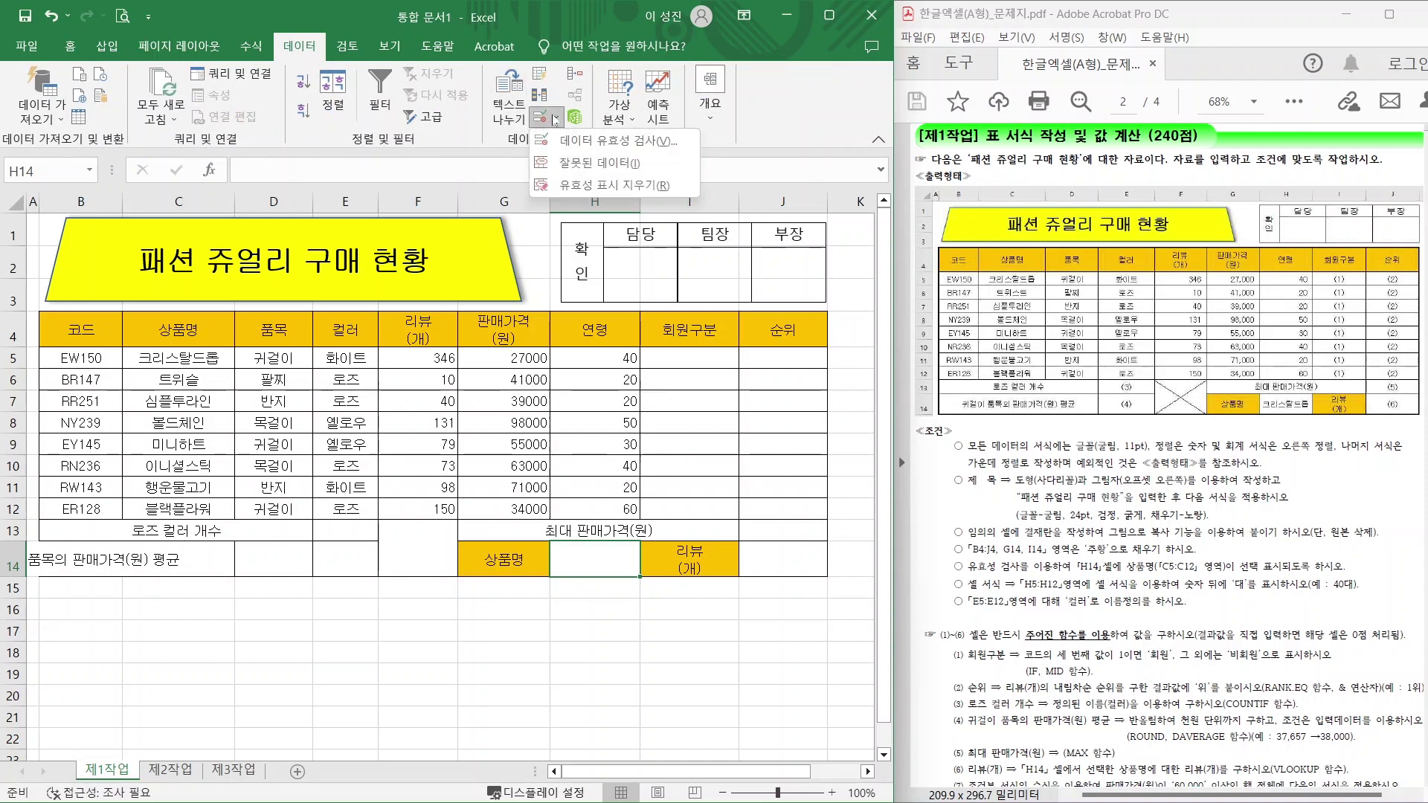
left_click(584, 143)
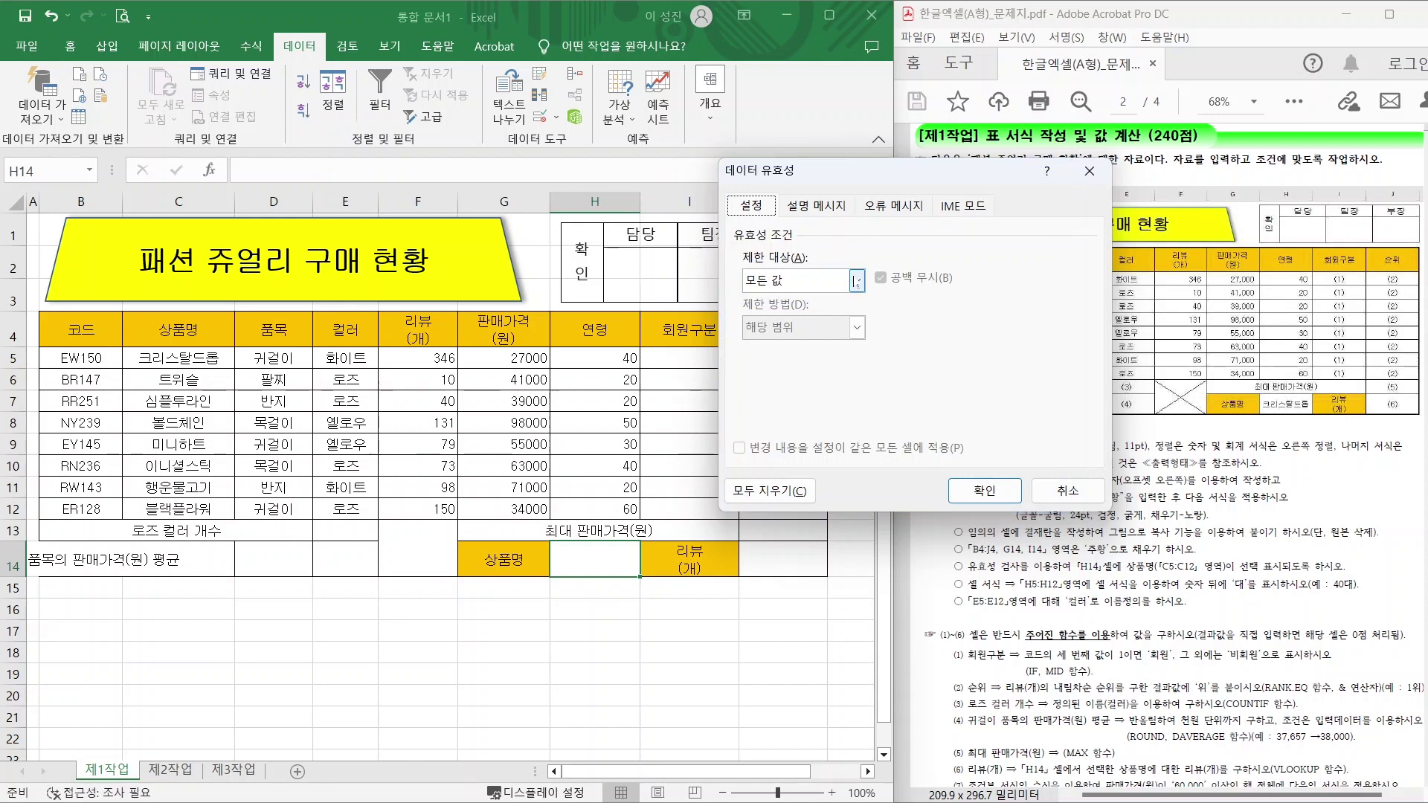
left_click(855, 280)
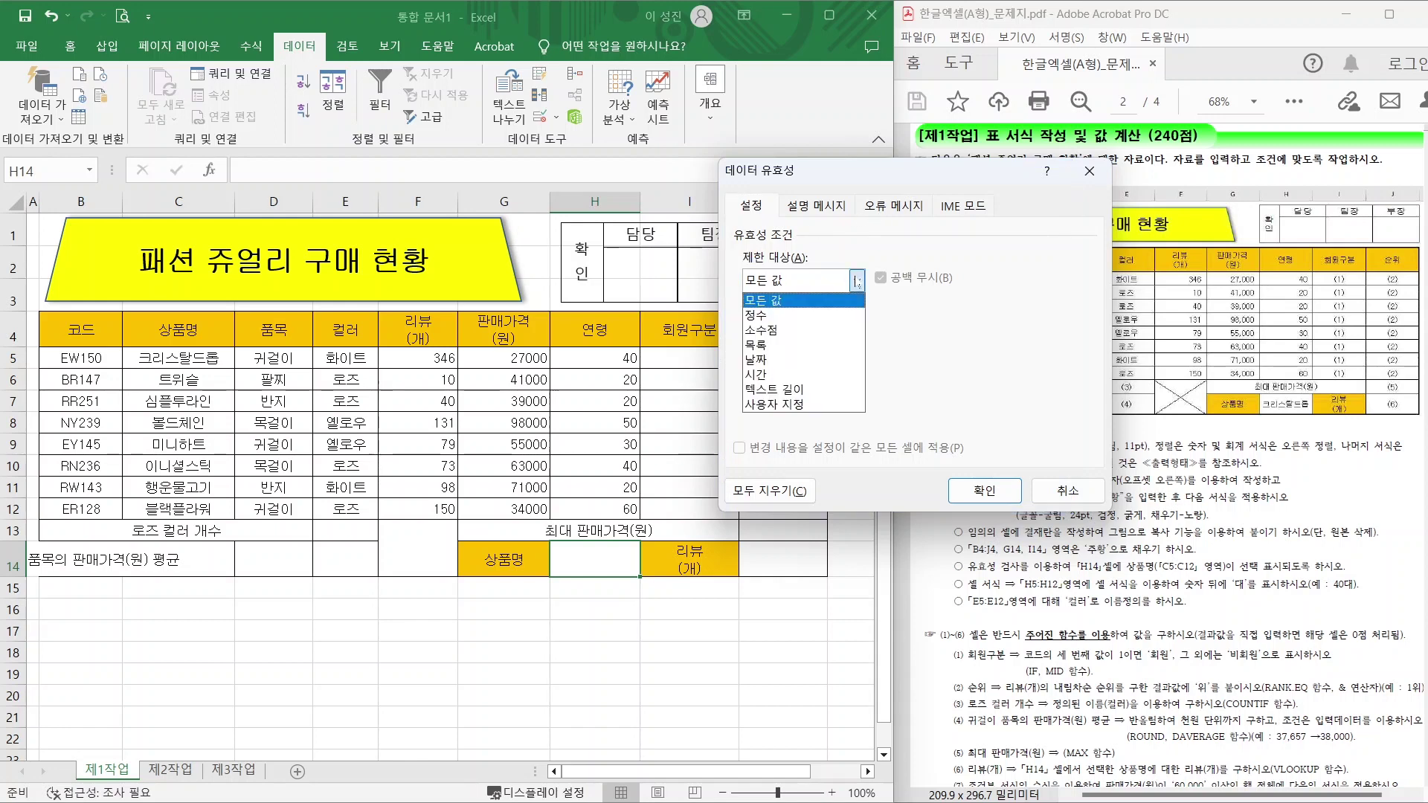
left_click(782, 347)
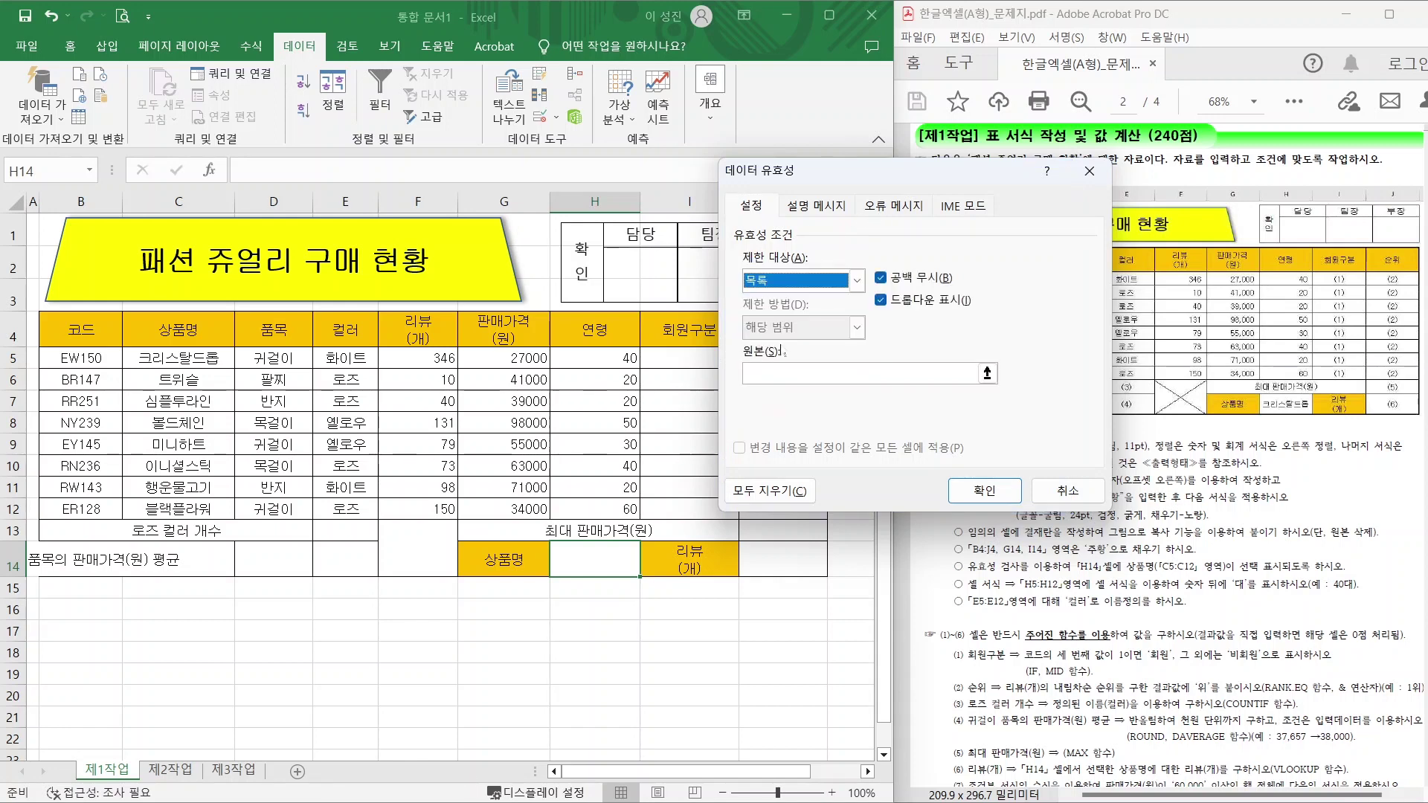
left_click(789, 372)
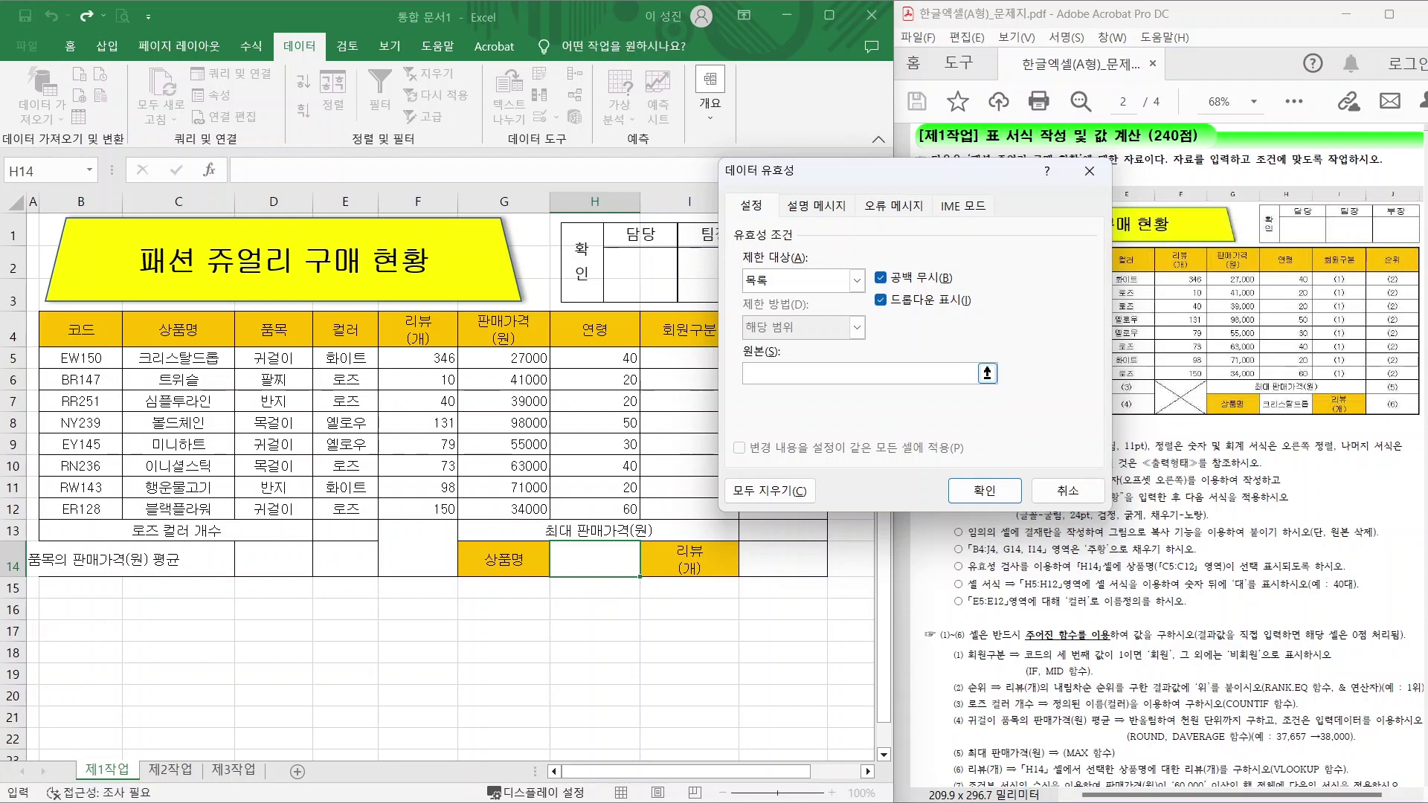
left_click_drag(175, 361, 178, 511)
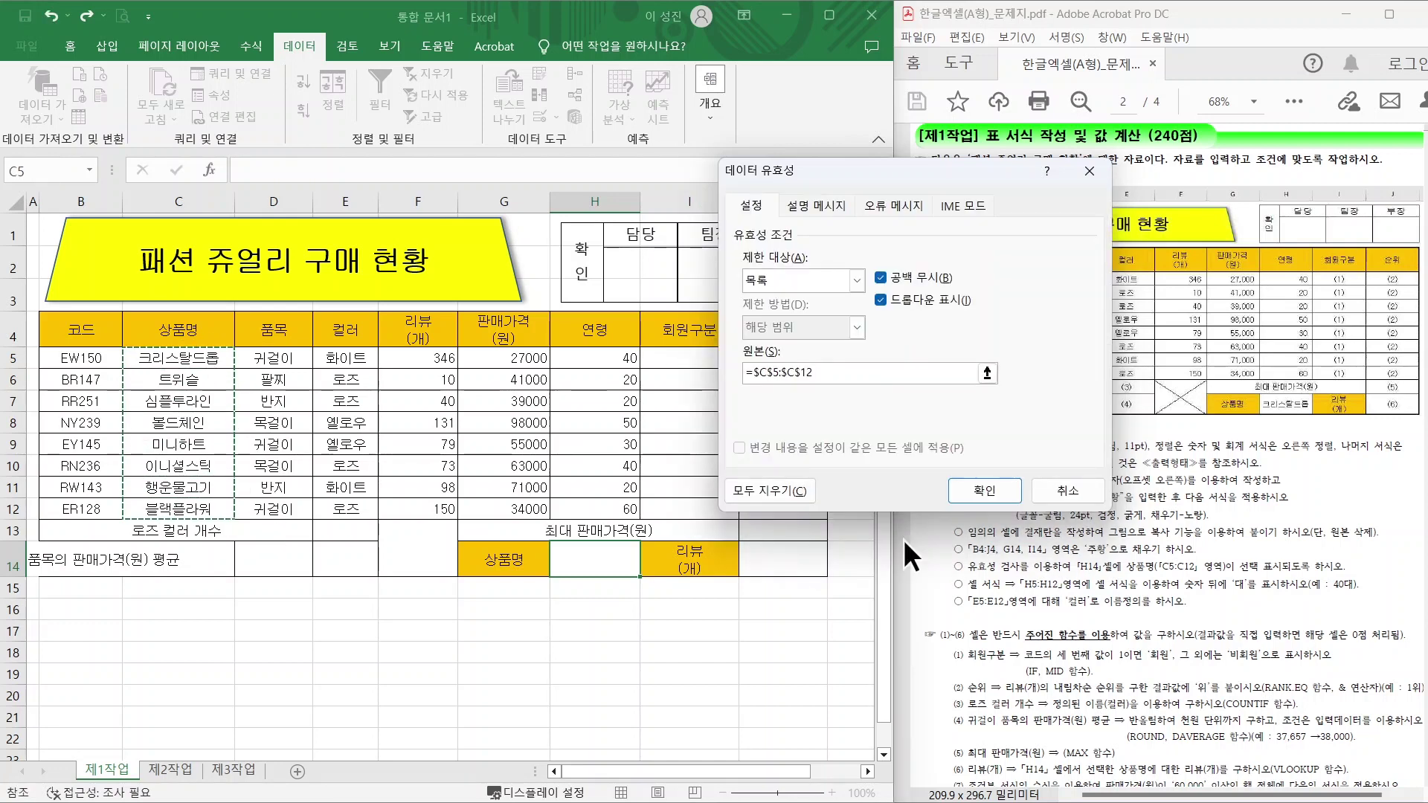
left_click(983, 491)
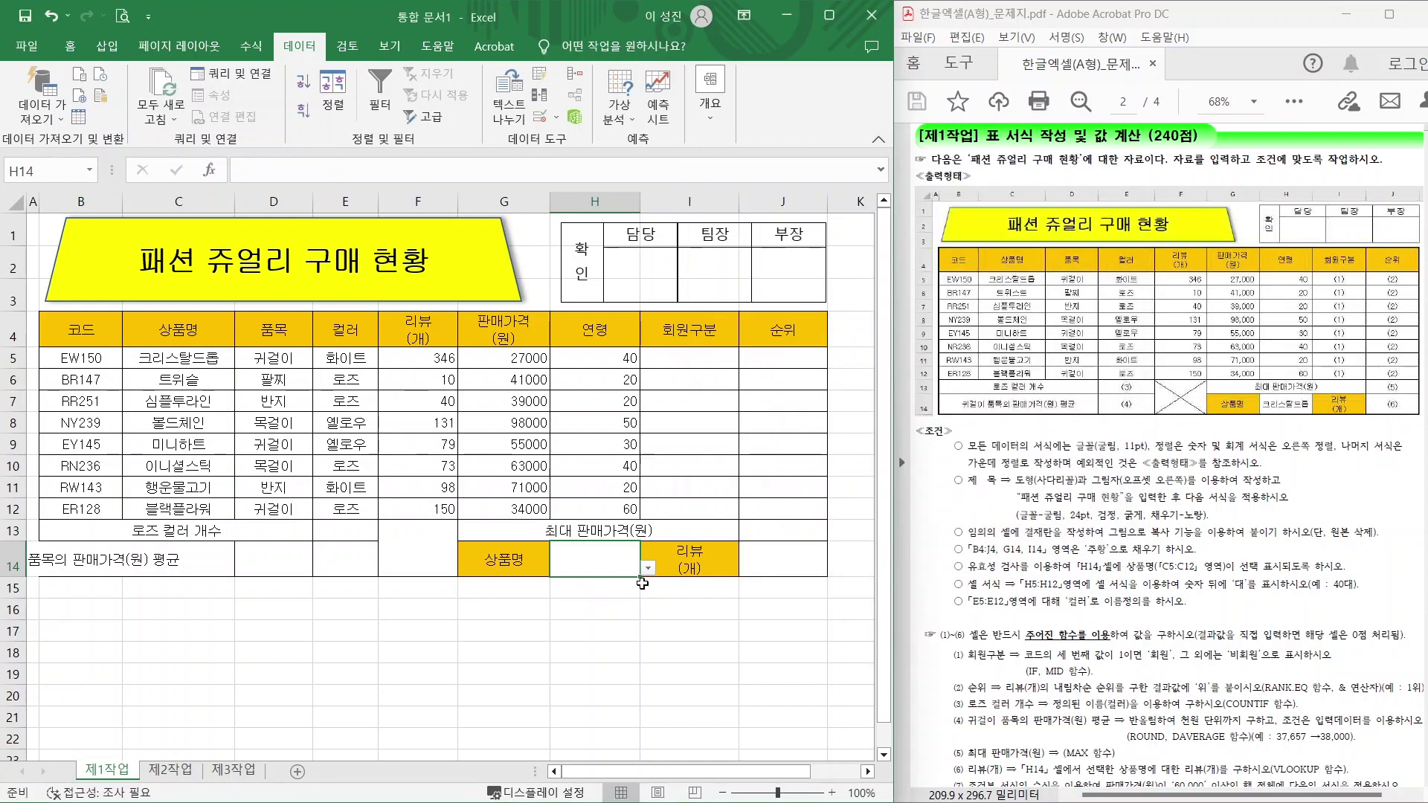
Choose 크리스탈드롬 from H14's dropdown.
key("alt")
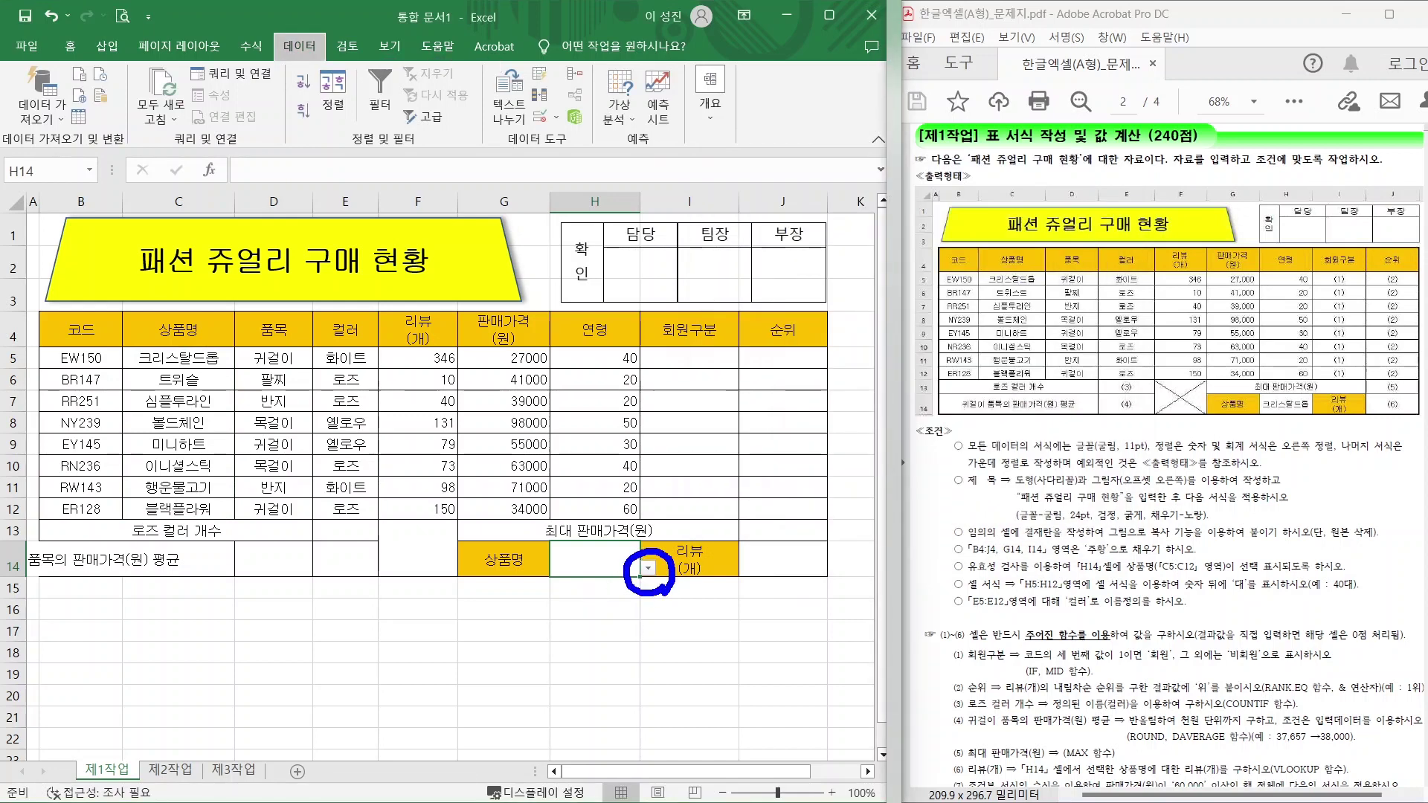
key("alt")
left_click(647, 569)
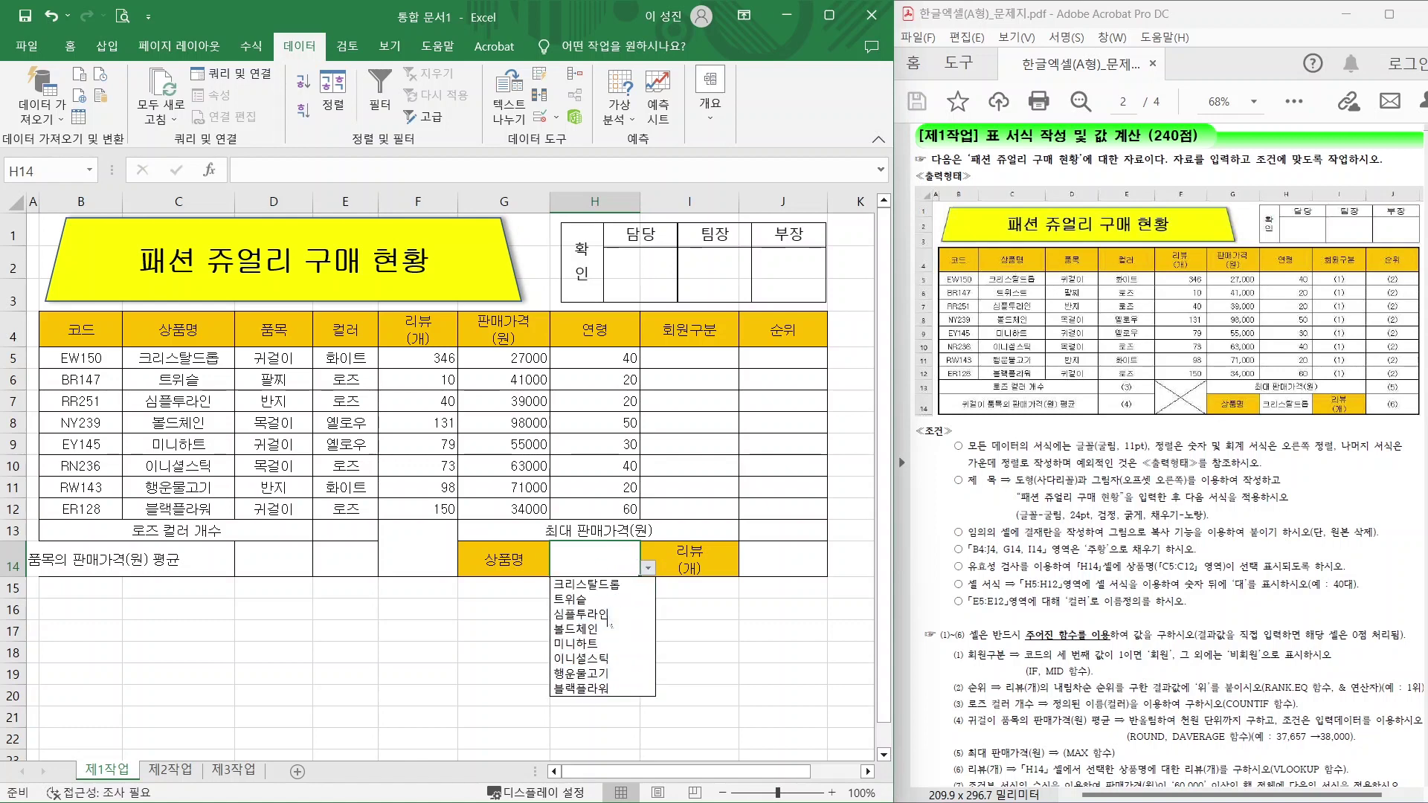
left_click(600, 585)
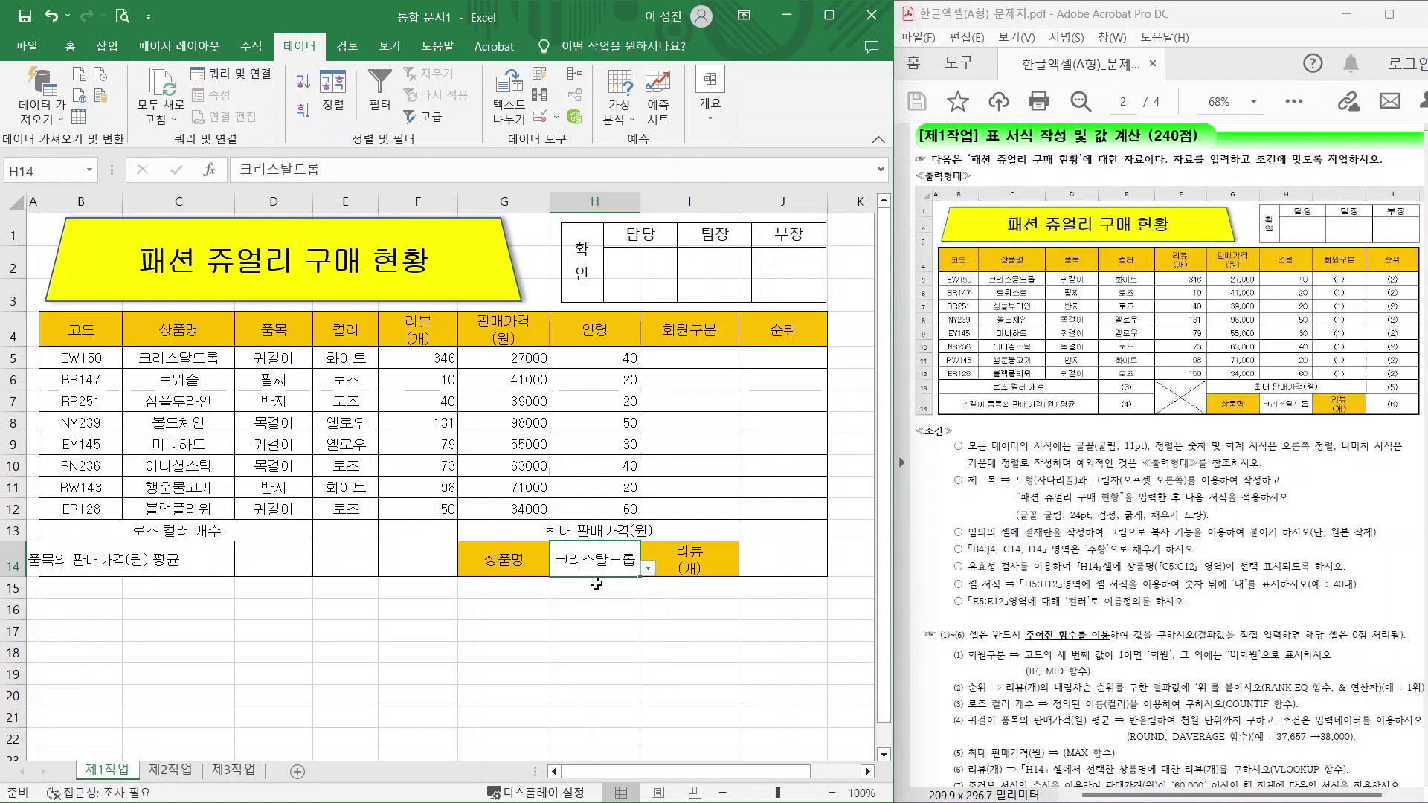
left_click(607, 610)
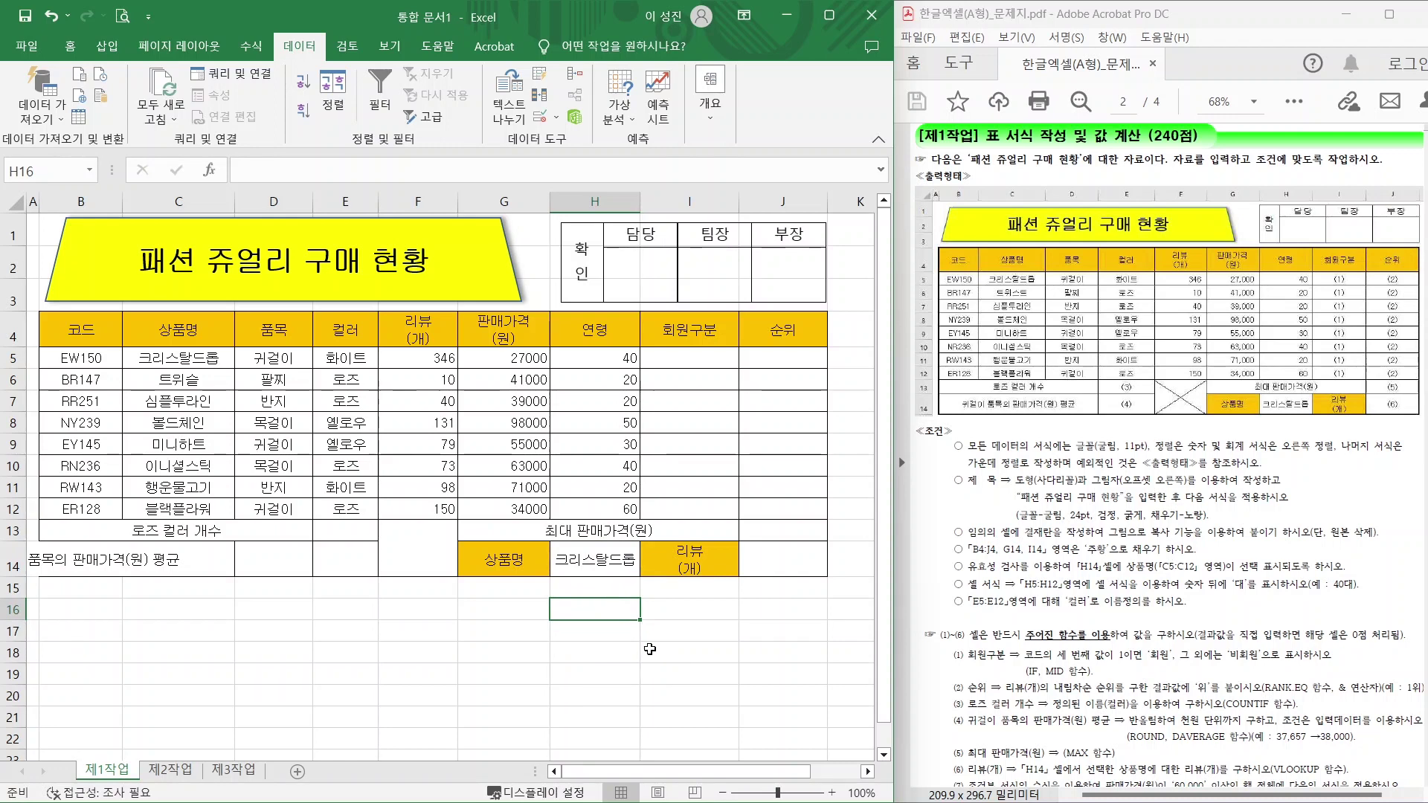
Select the age values H5:H12 and bring up Format Cells.
left_click_drag(977, 588, 1129, 597)
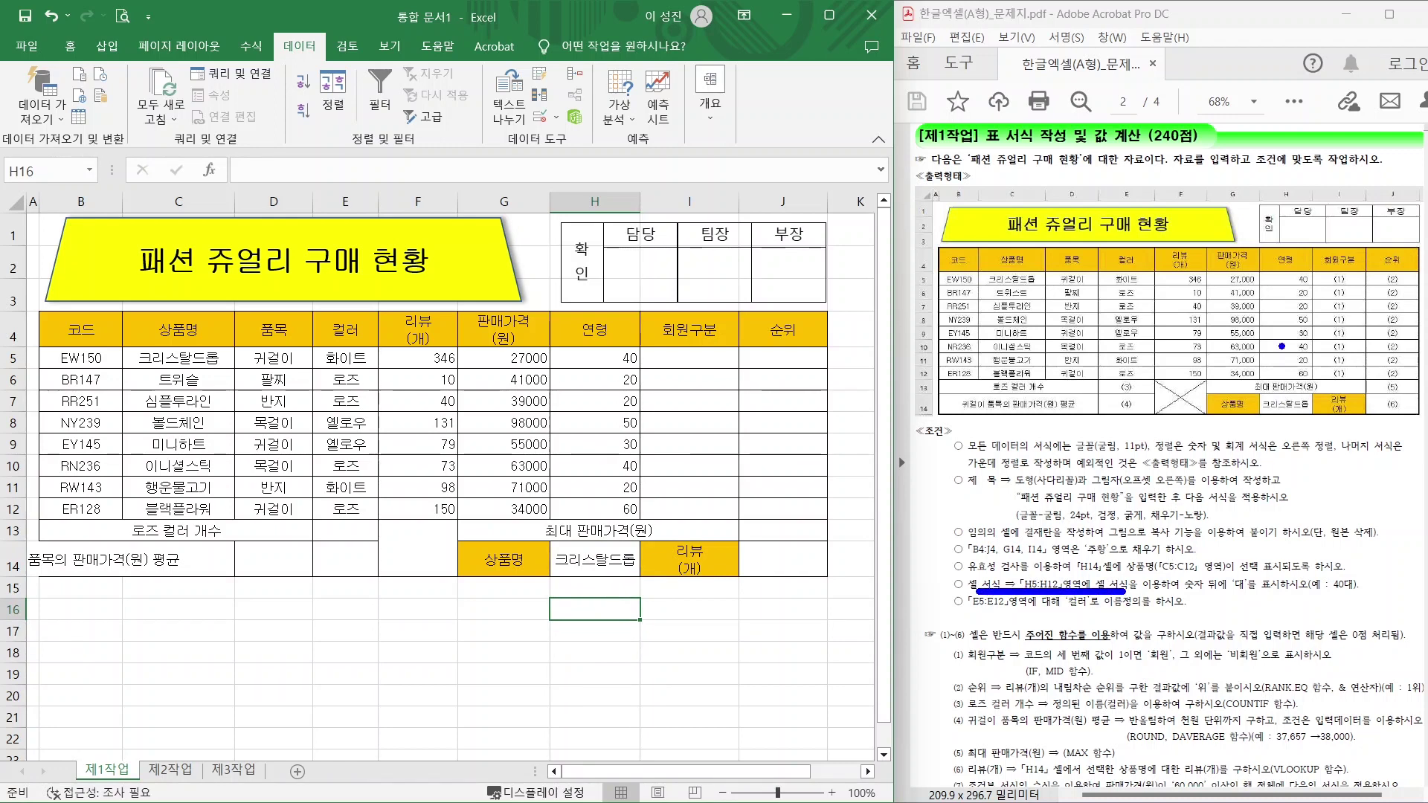
mouse_move(1262, 262)
left_mouse_down()
mouse_move(1265, 339)
mouse_move(1315, 350)
mouse_move(1264, 265)
left_mouse_up()
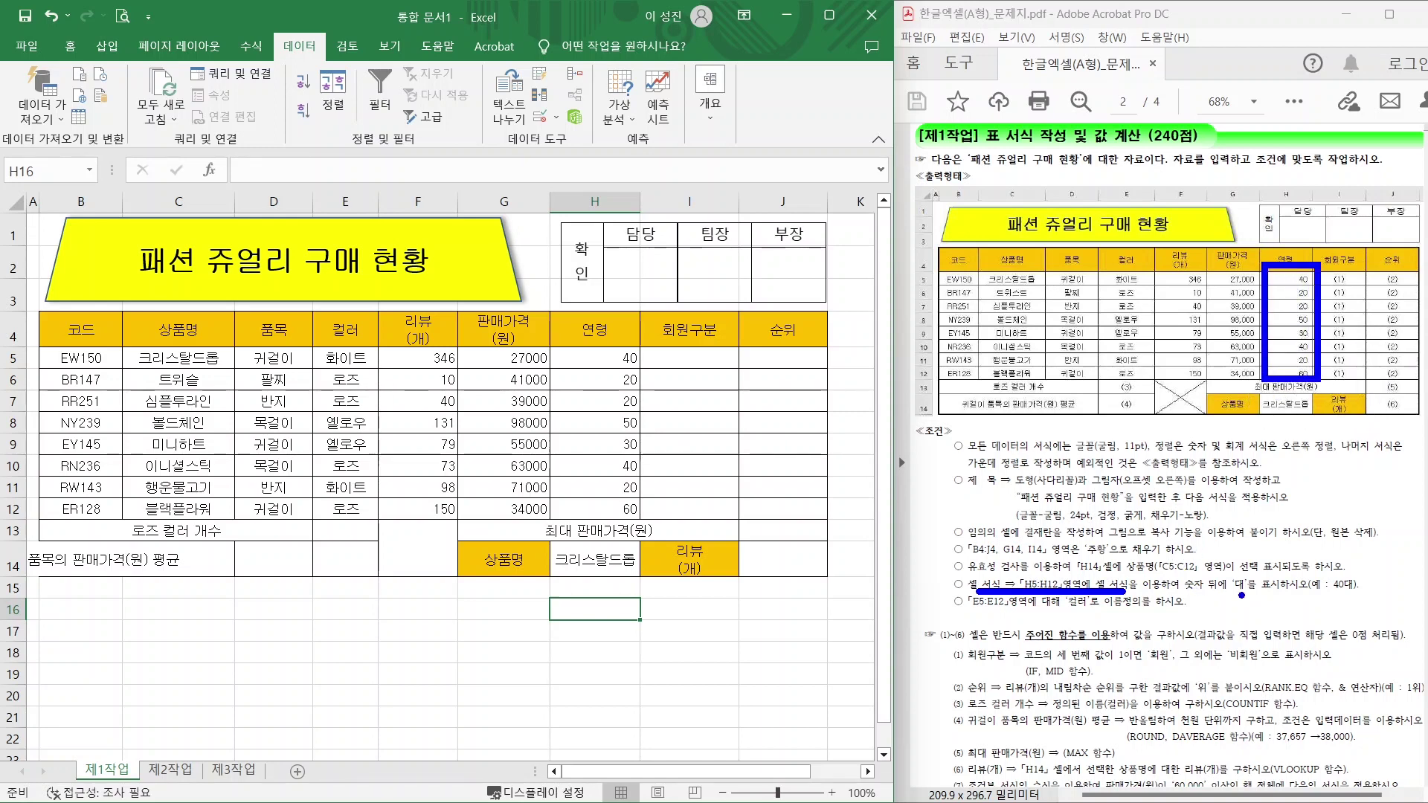
mouse_move(1254, 593)
left_mouse_down()
mouse_move(1222, 569)
mouse_move(1254, 591)
mouse_move(1369, 598)
left_mouse_up()
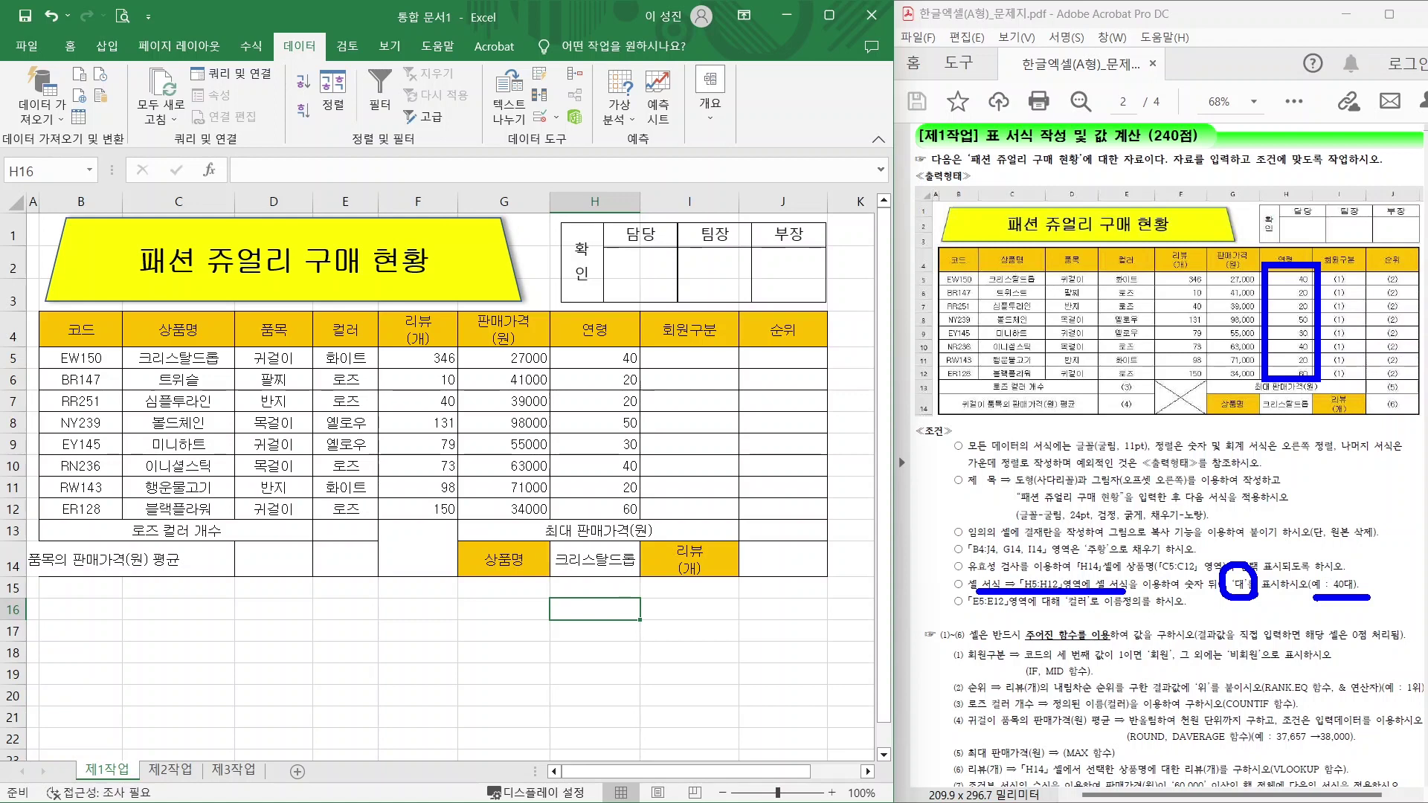
key("Escape")
left_click_drag(595, 358, 588, 508)
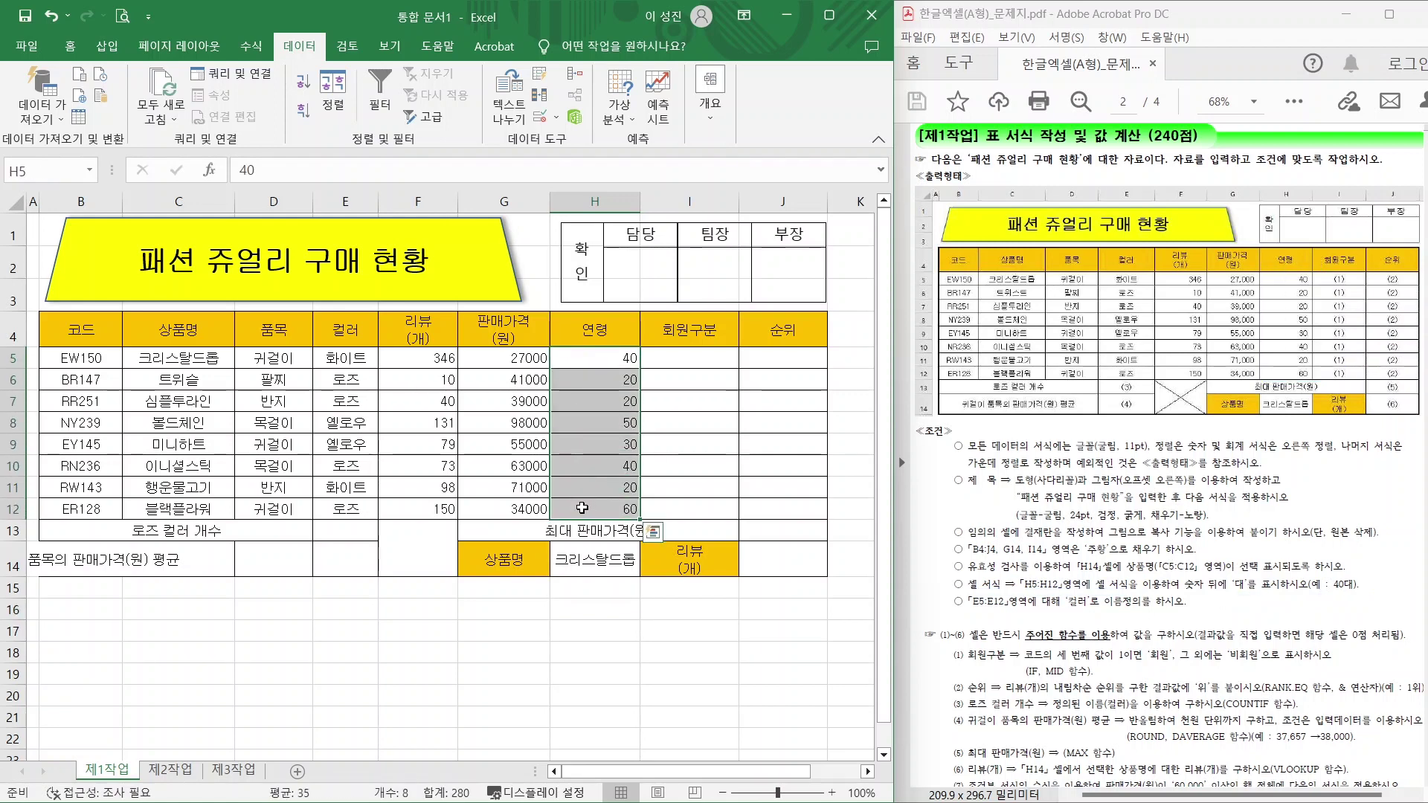
right_click(587, 445)
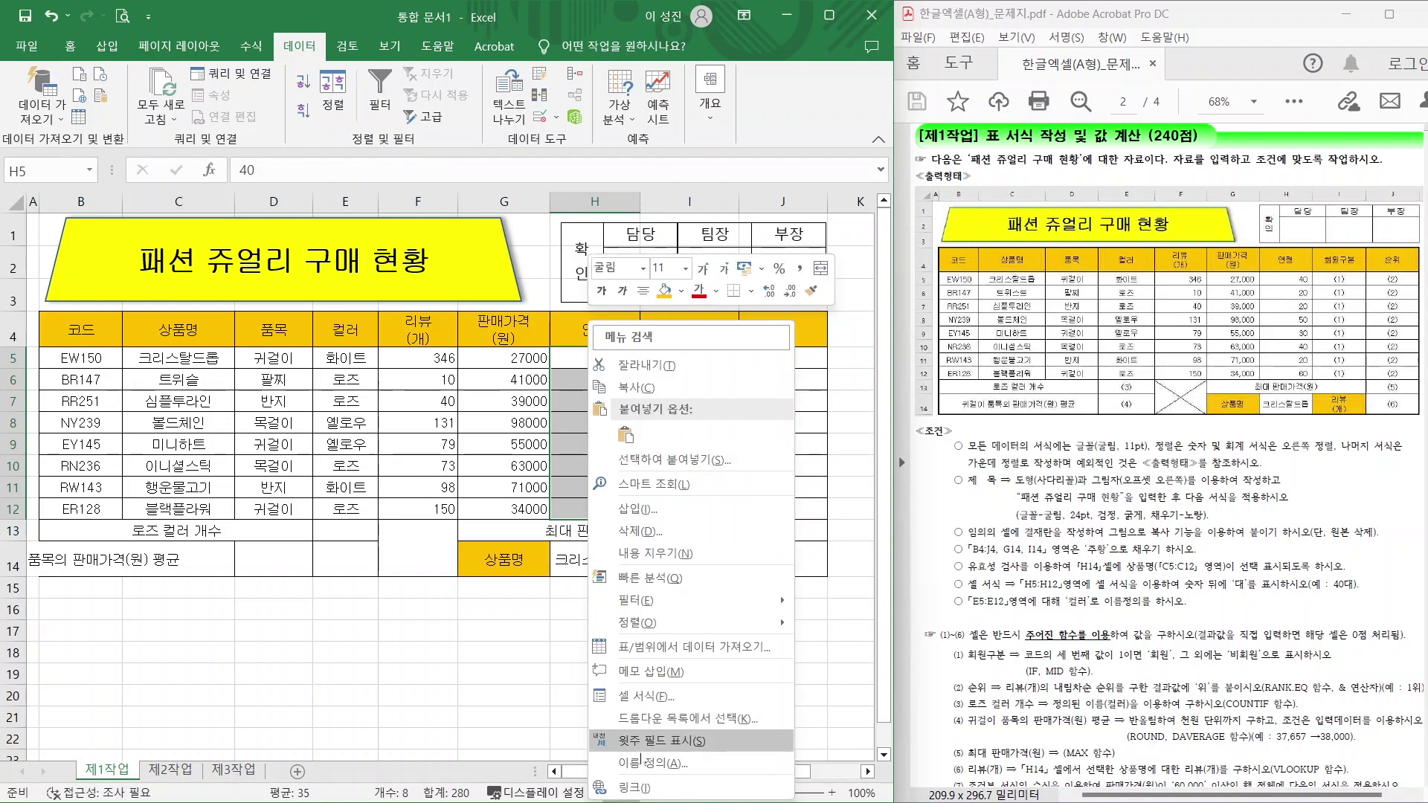
left_click(643, 697)
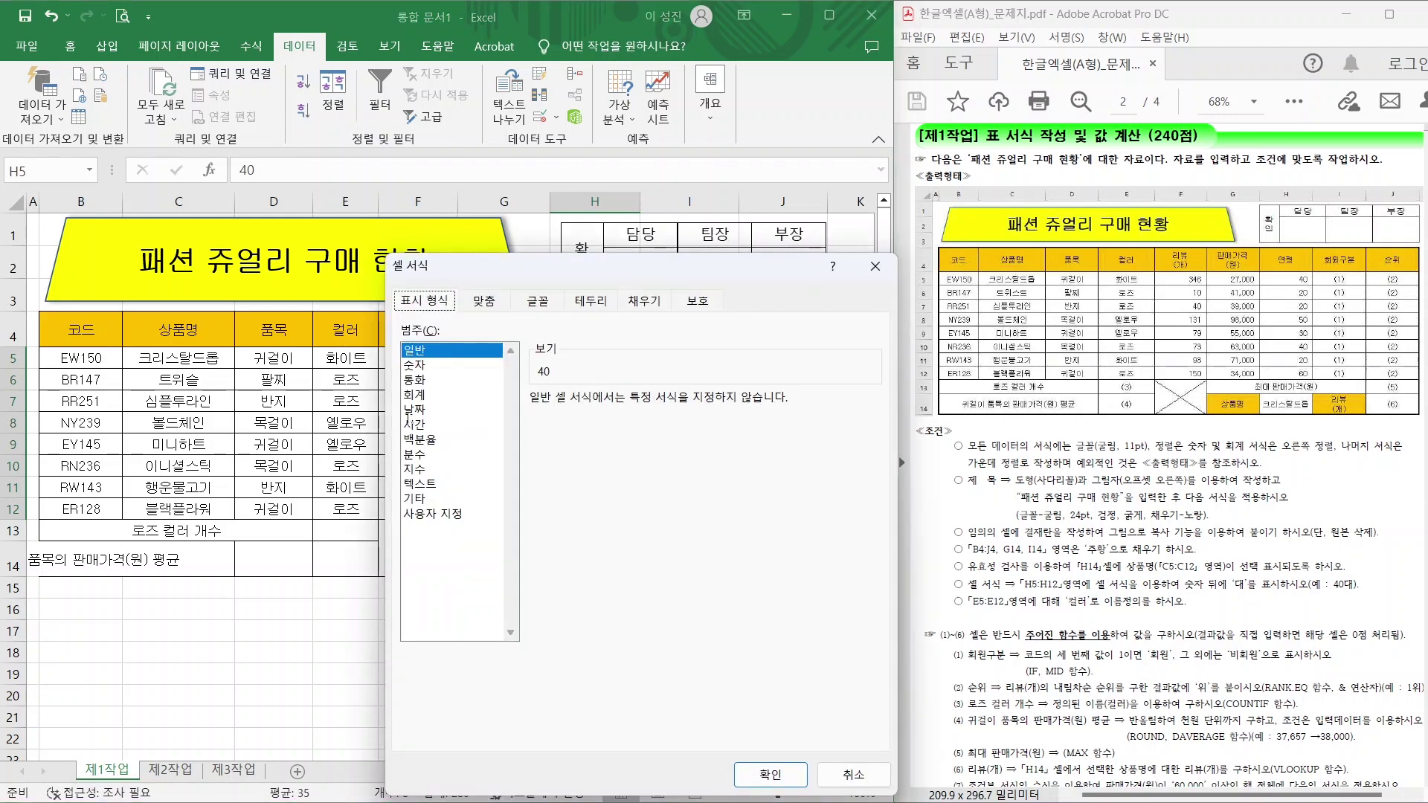
Apply the custom number format 0대 so the ages show as 40대, 20대.
left_click(426, 517)
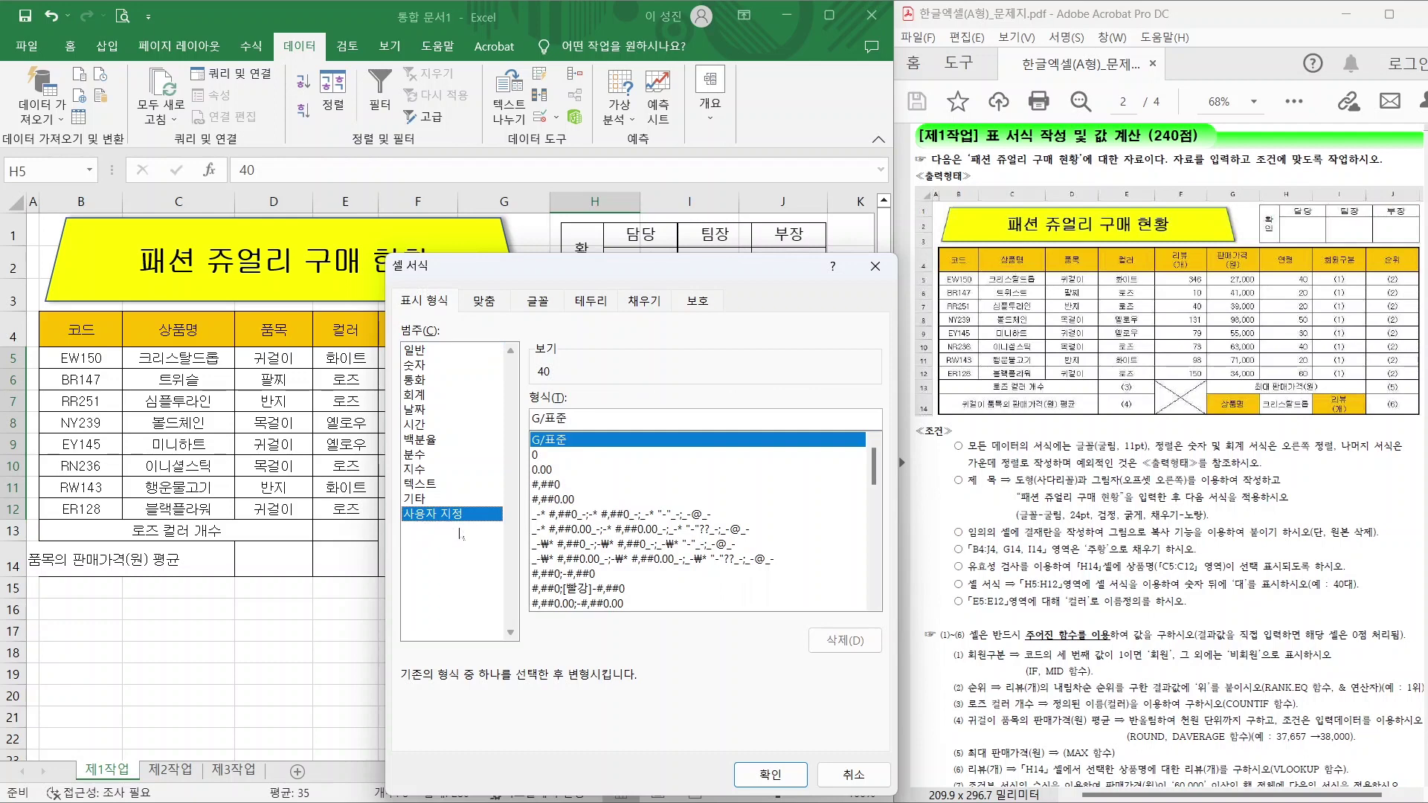
mouse_move(460, 533)
left_mouse_down()
mouse_move(406, 521)
mouse_move(465, 533)
left_mouse_up()
left_click(542, 455)
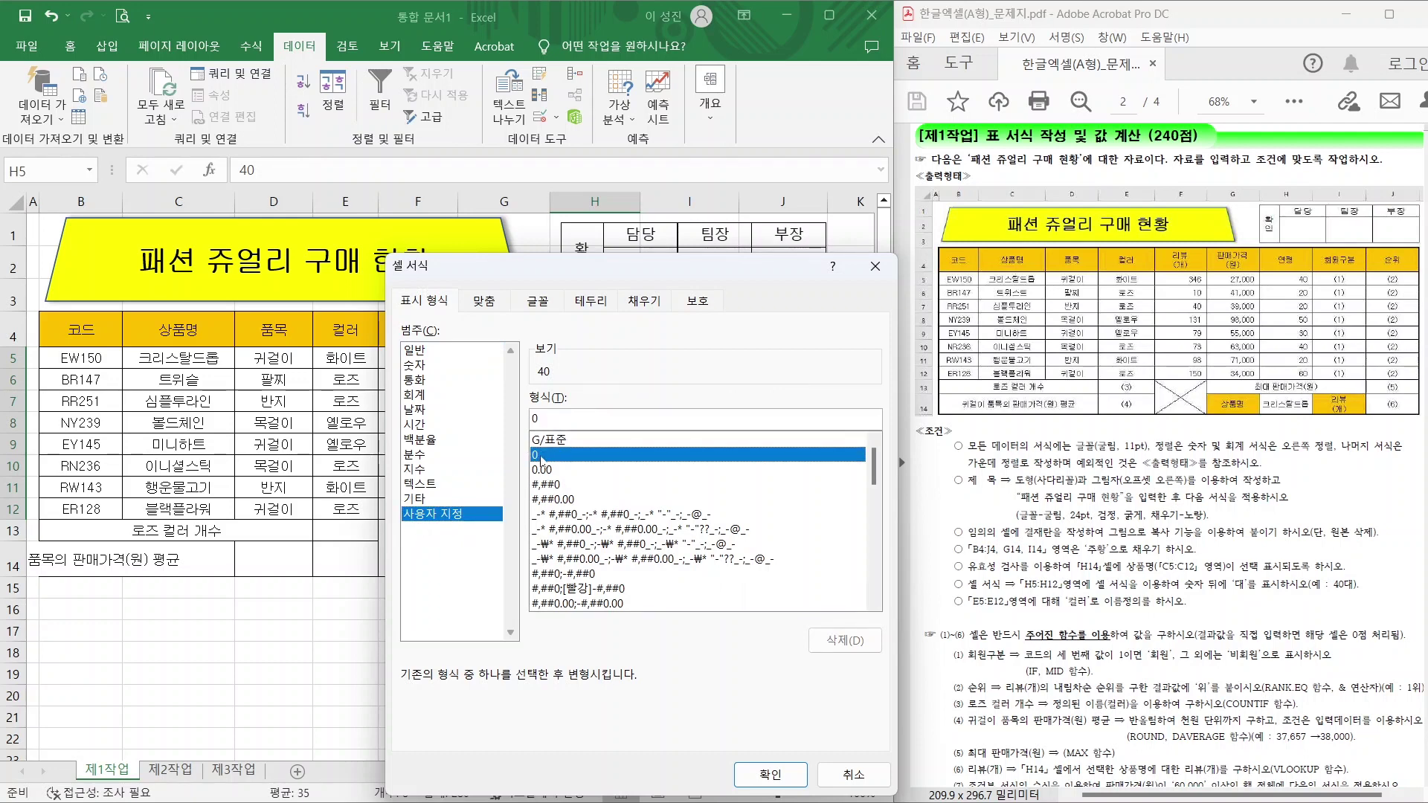
left_click(540, 419)
type("ㄷ")
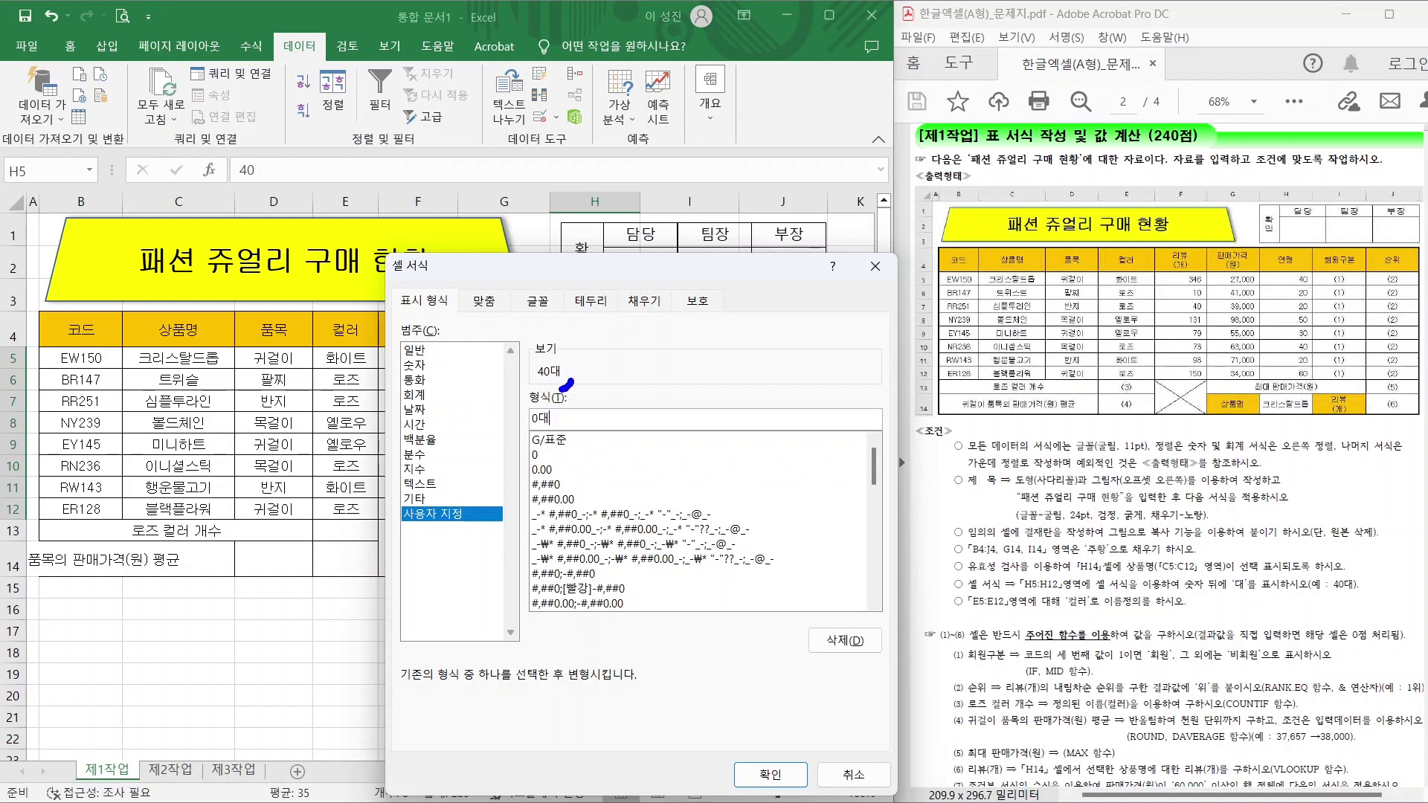
mouse_move(566, 384)
left_mouse_down()
mouse_move(539, 339)
mouse_move(579, 390)
left_mouse_up()
left_click_drag(636, 302, 567, 349)
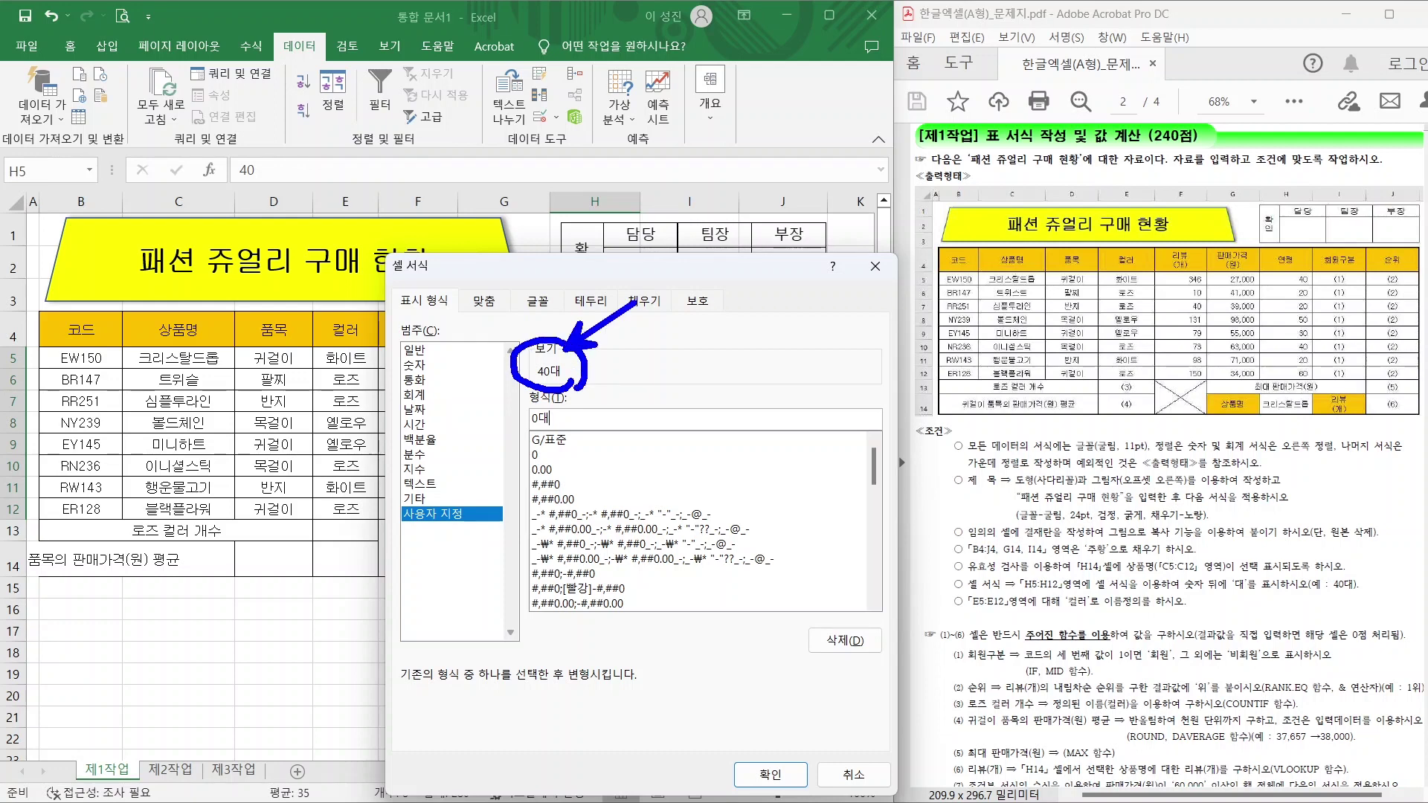
key("Escape")
left_click(771, 774)
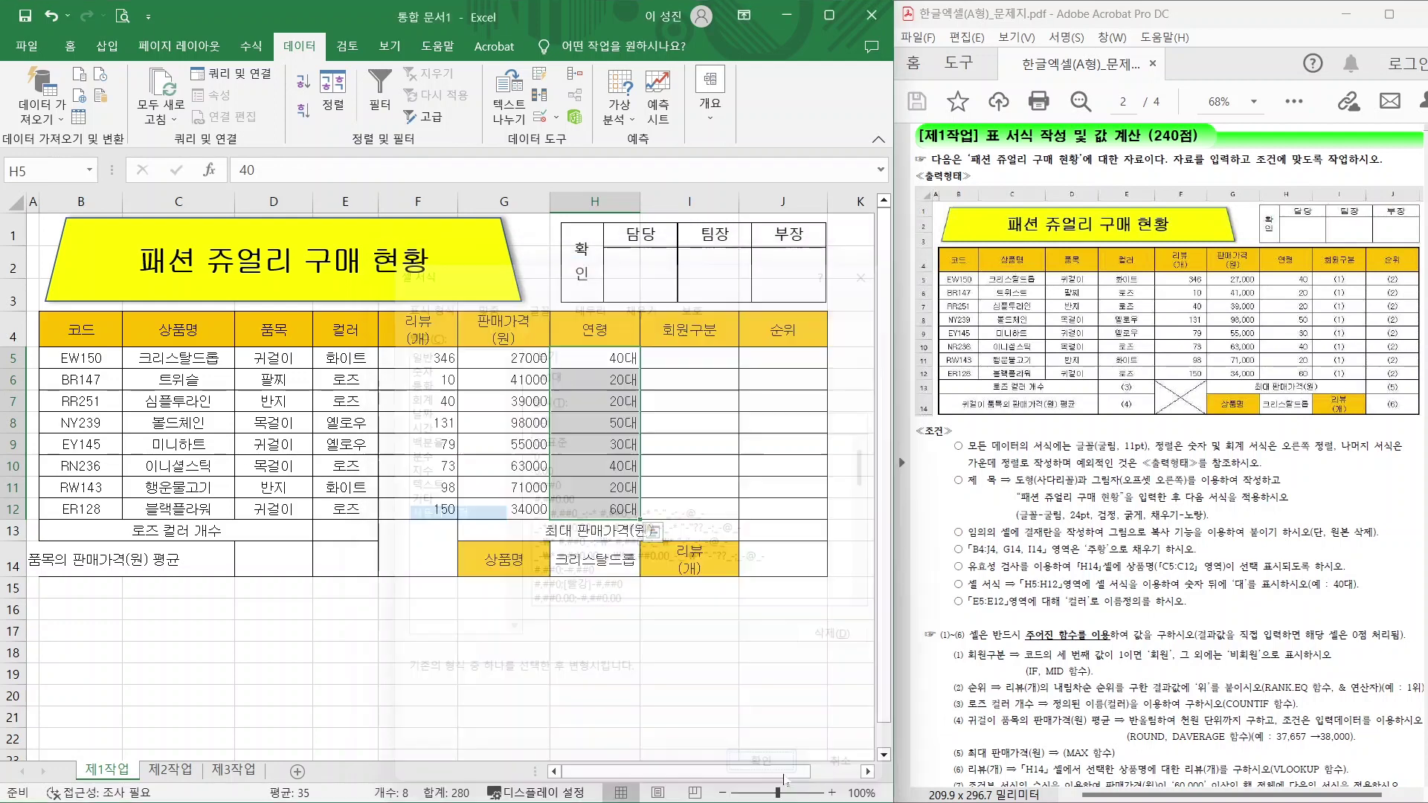
left_click(596, 652)
left_click_drag(971, 615, 1146, 617)
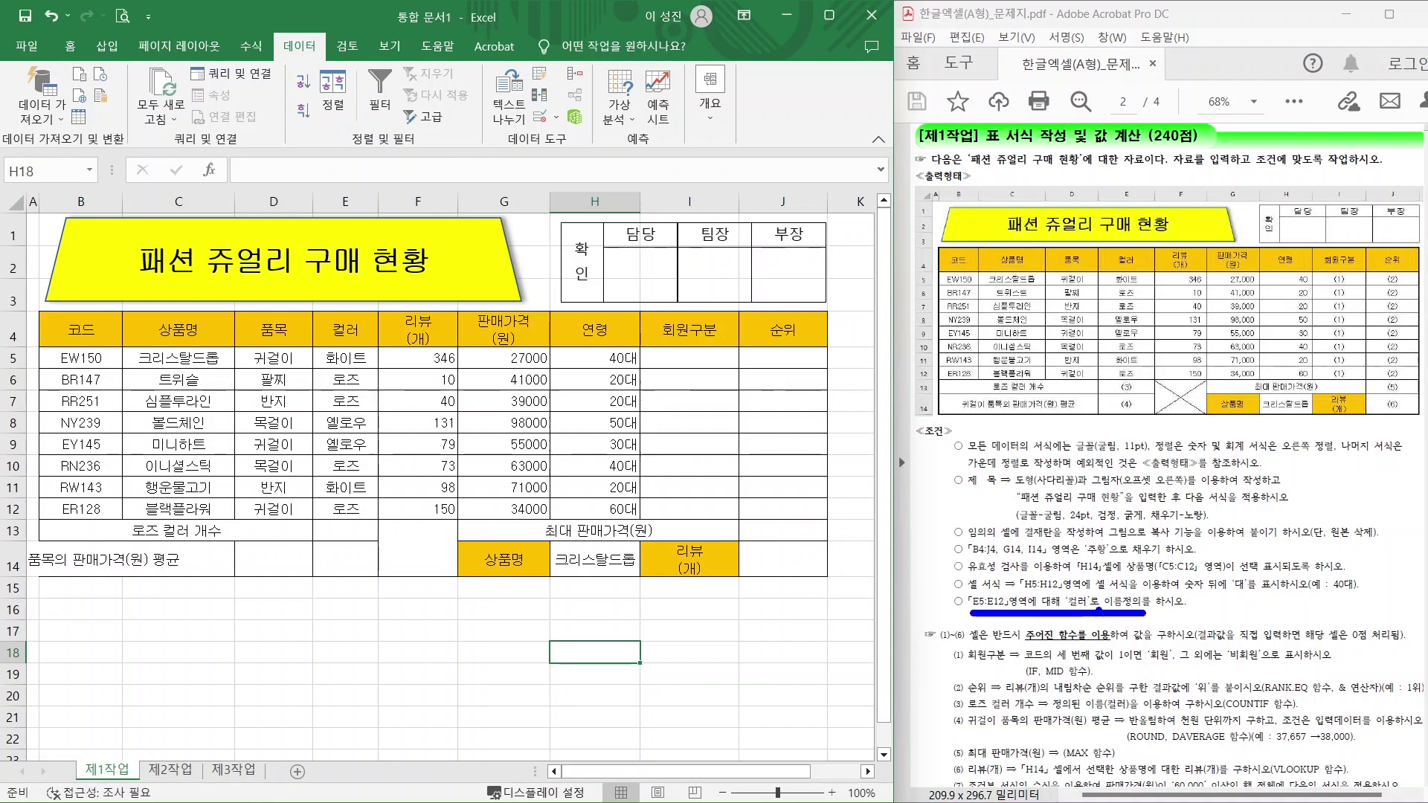
Name the colour range E5:E12 '컬러' via the Name Box.
left_click_drag(1092, 592, 1144, 619)
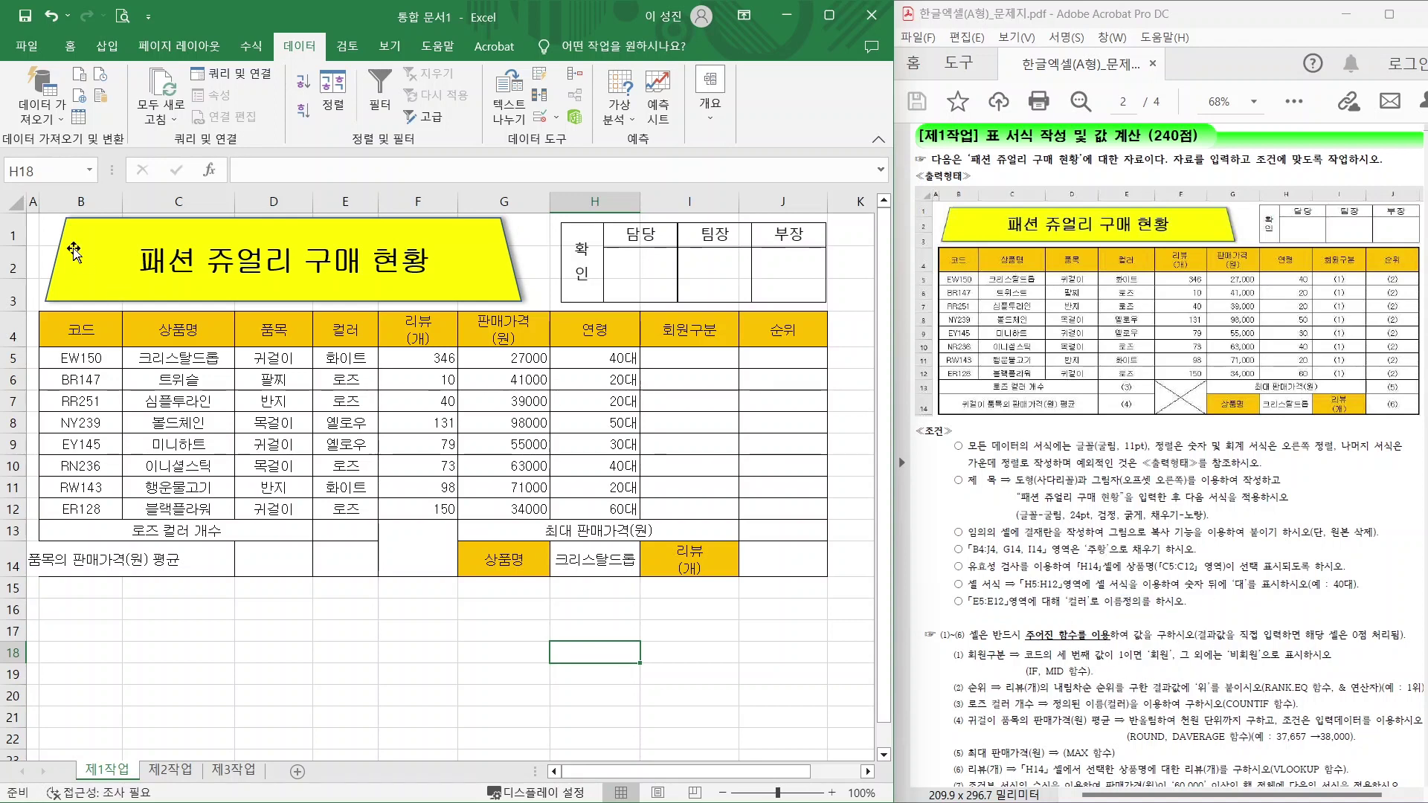
left_click(338, 360)
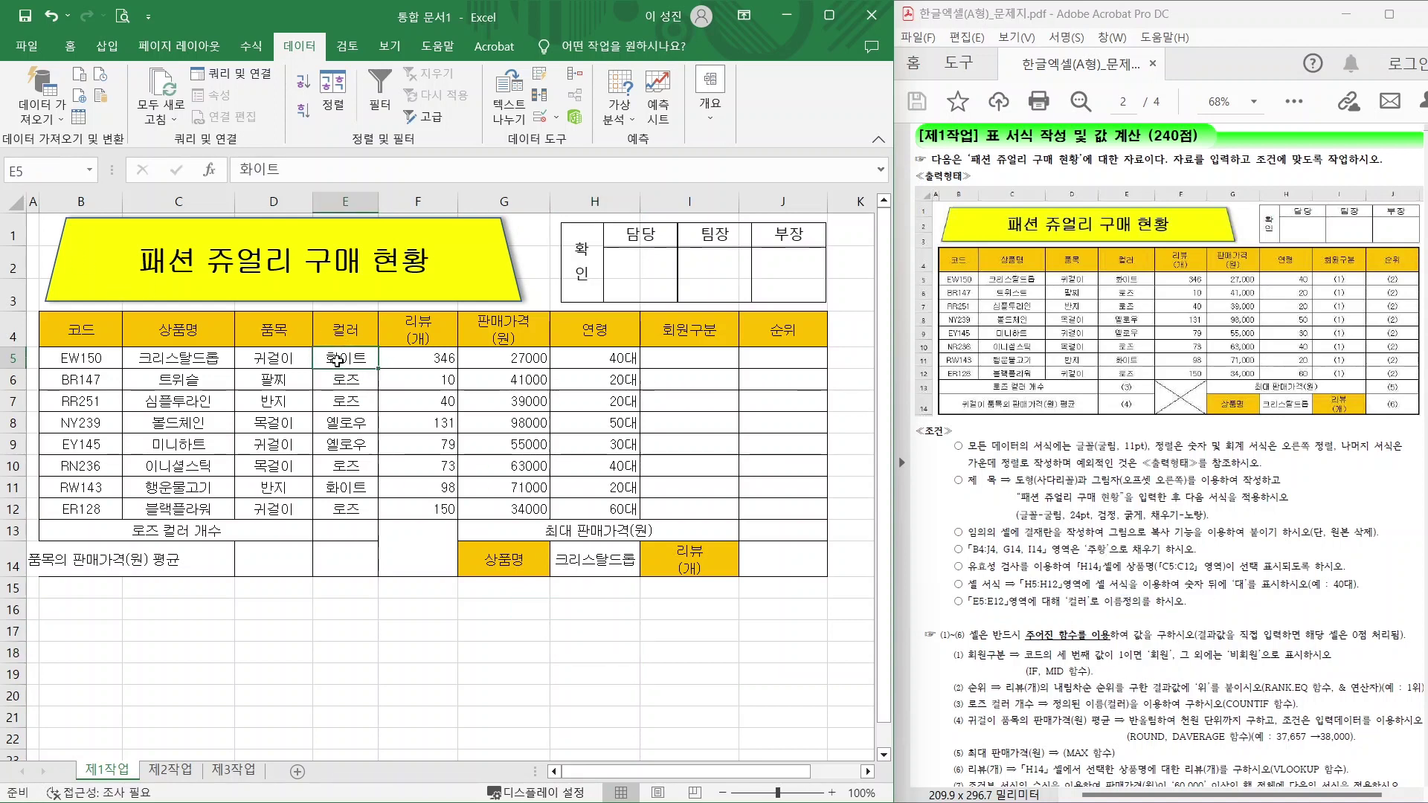
mouse_move(66, 174)
left_mouse_down()
mouse_move(9, 149)
mouse_move(43, 179)
left_mouse_up()
left_click_drag(348, 359, 345, 510)
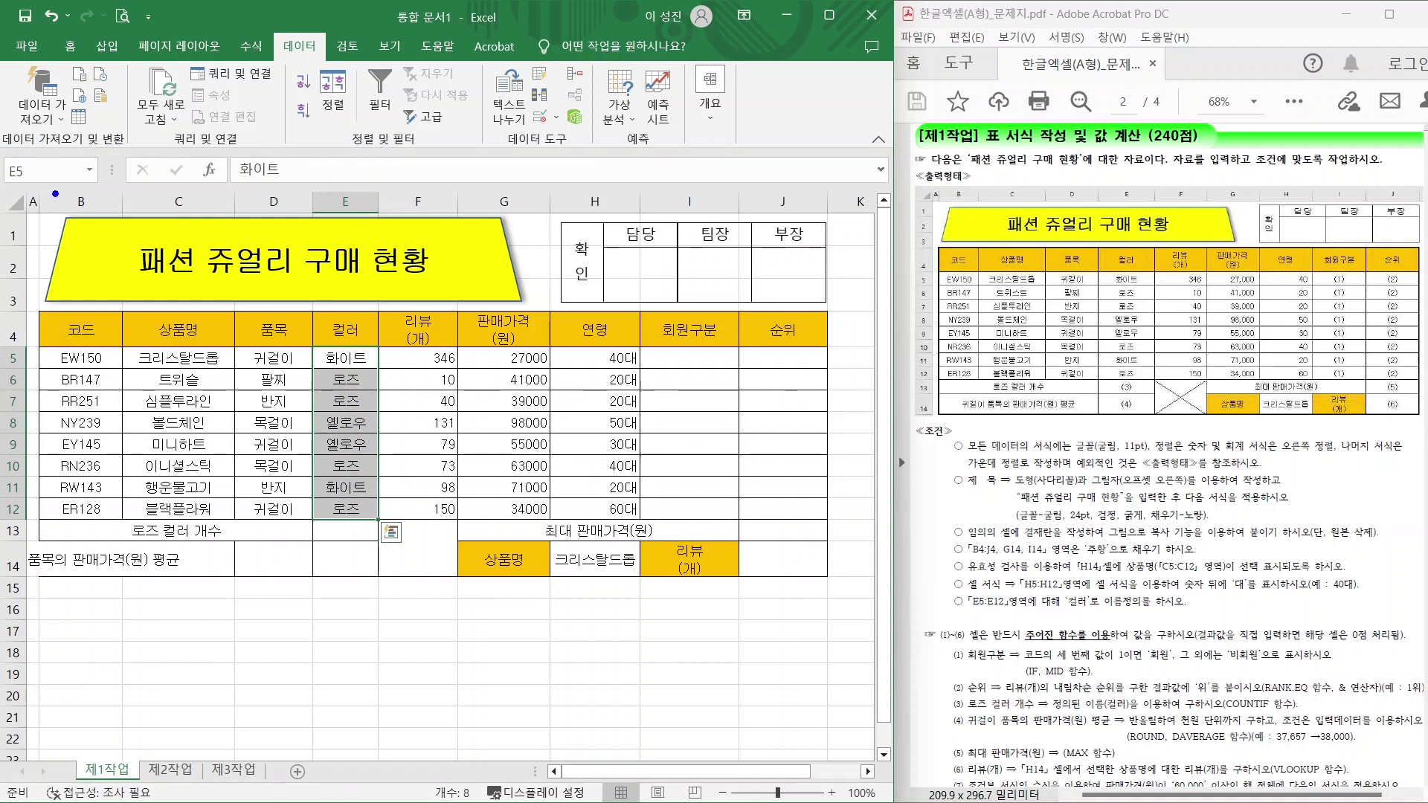
mouse_move(66, 188)
left_mouse_down()
mouse_move(6, 162)
mouse_move(46, 174)
left_mouse_up()
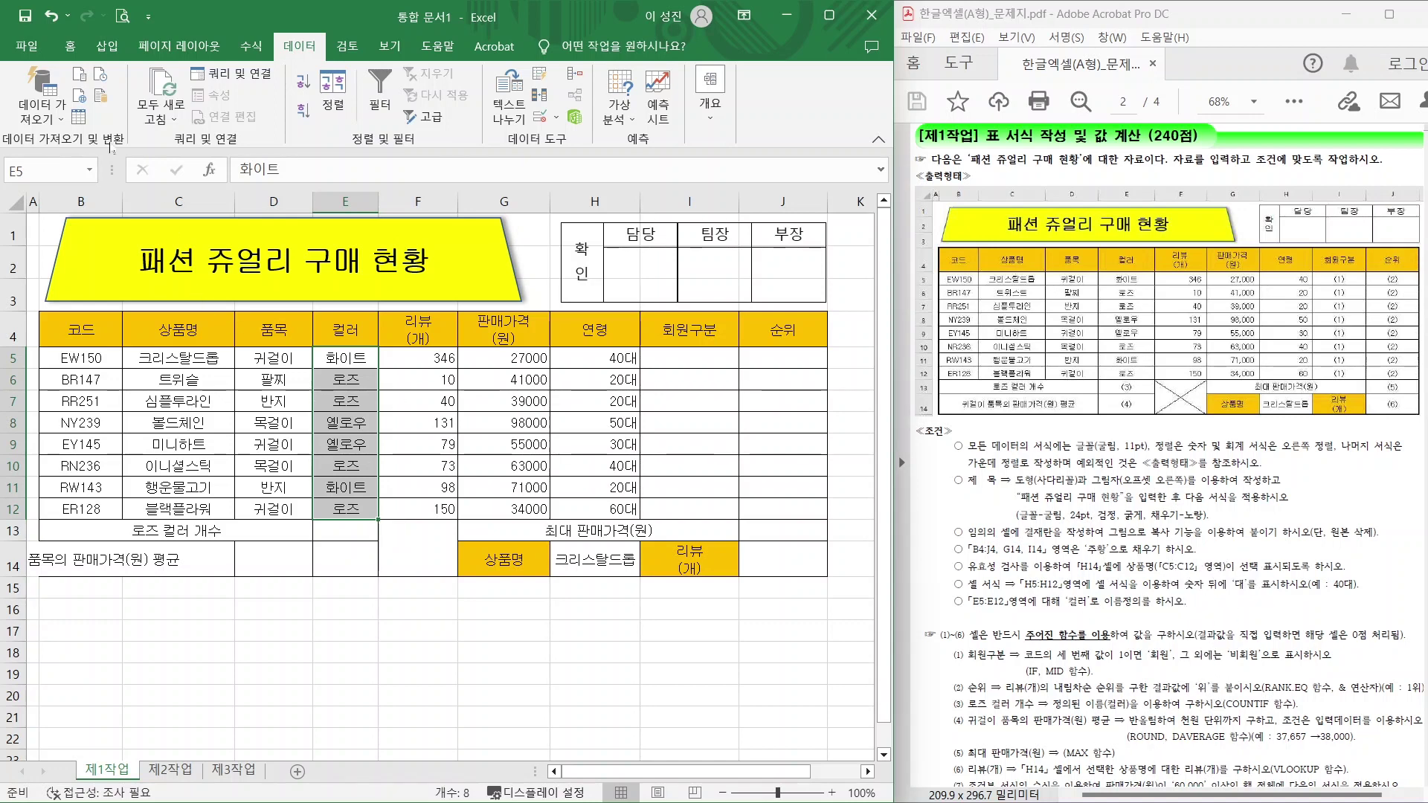
left_click(17, 170)
type("컬러")
key("Return")
Check the colour cells E5:E12 to verify the 컬러 range name.
left_click(348, 359)
left_click(346, 379)
left_click(343, 422)
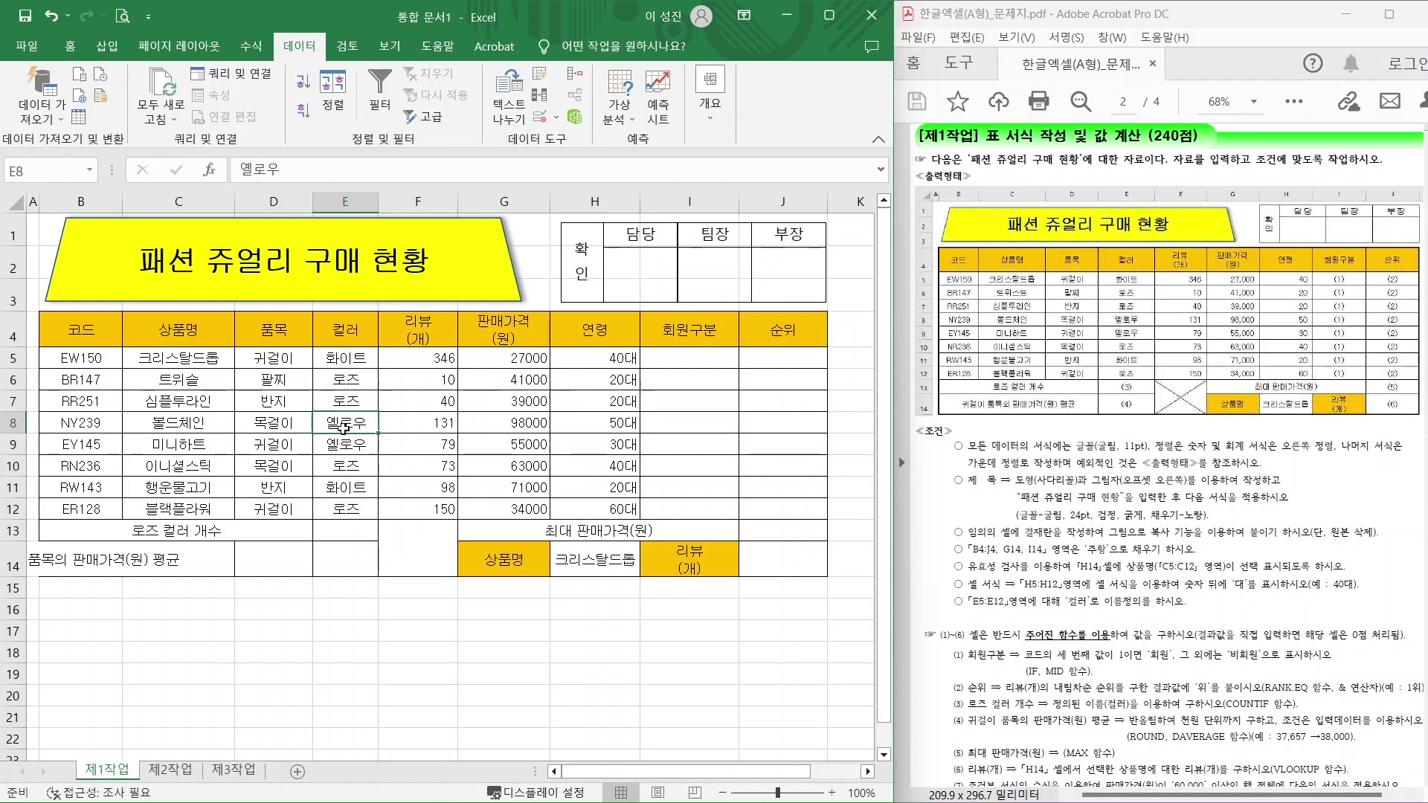
left_click(339, 448)
left_click(335, 467)
left_click(332, 485)
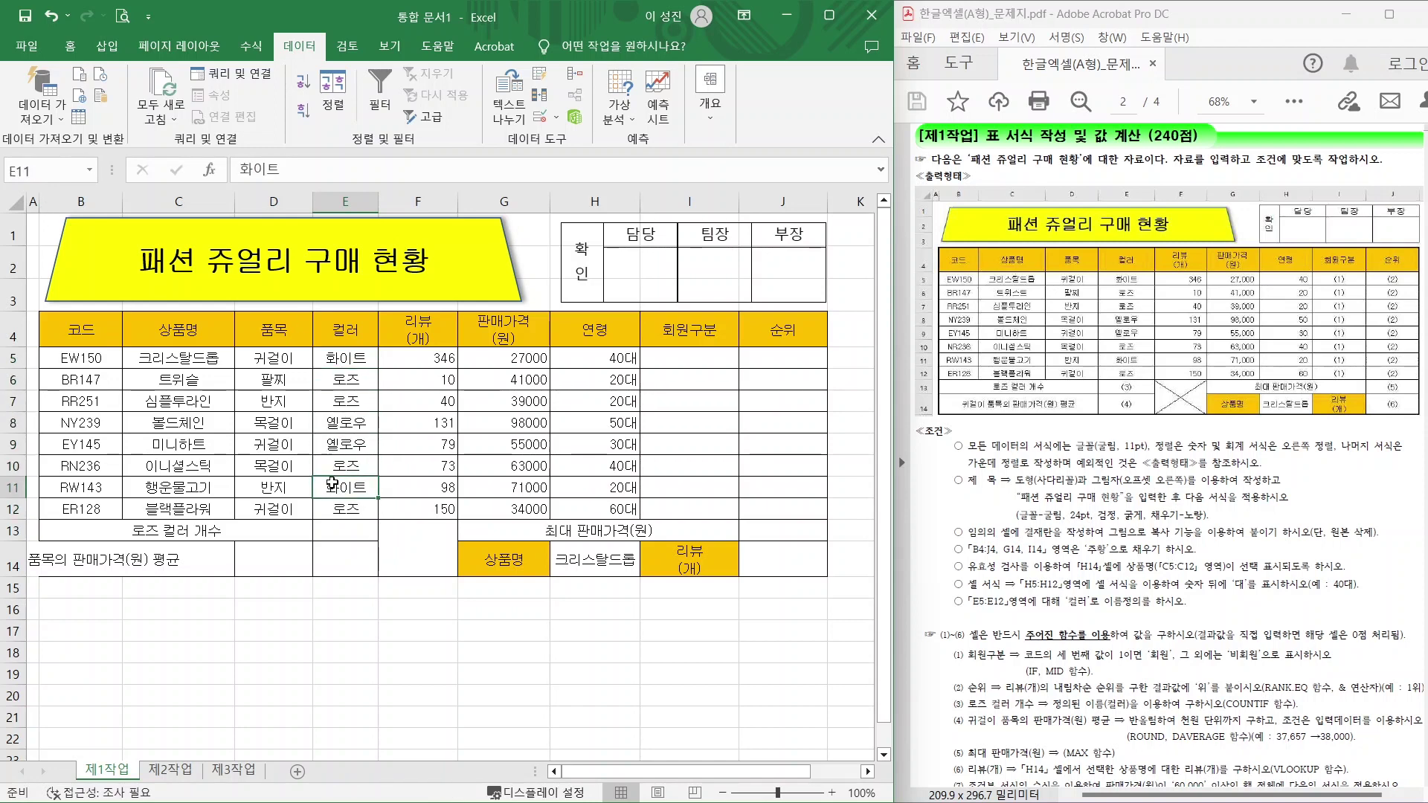
left_click_drag(342, 358, 343, 513)
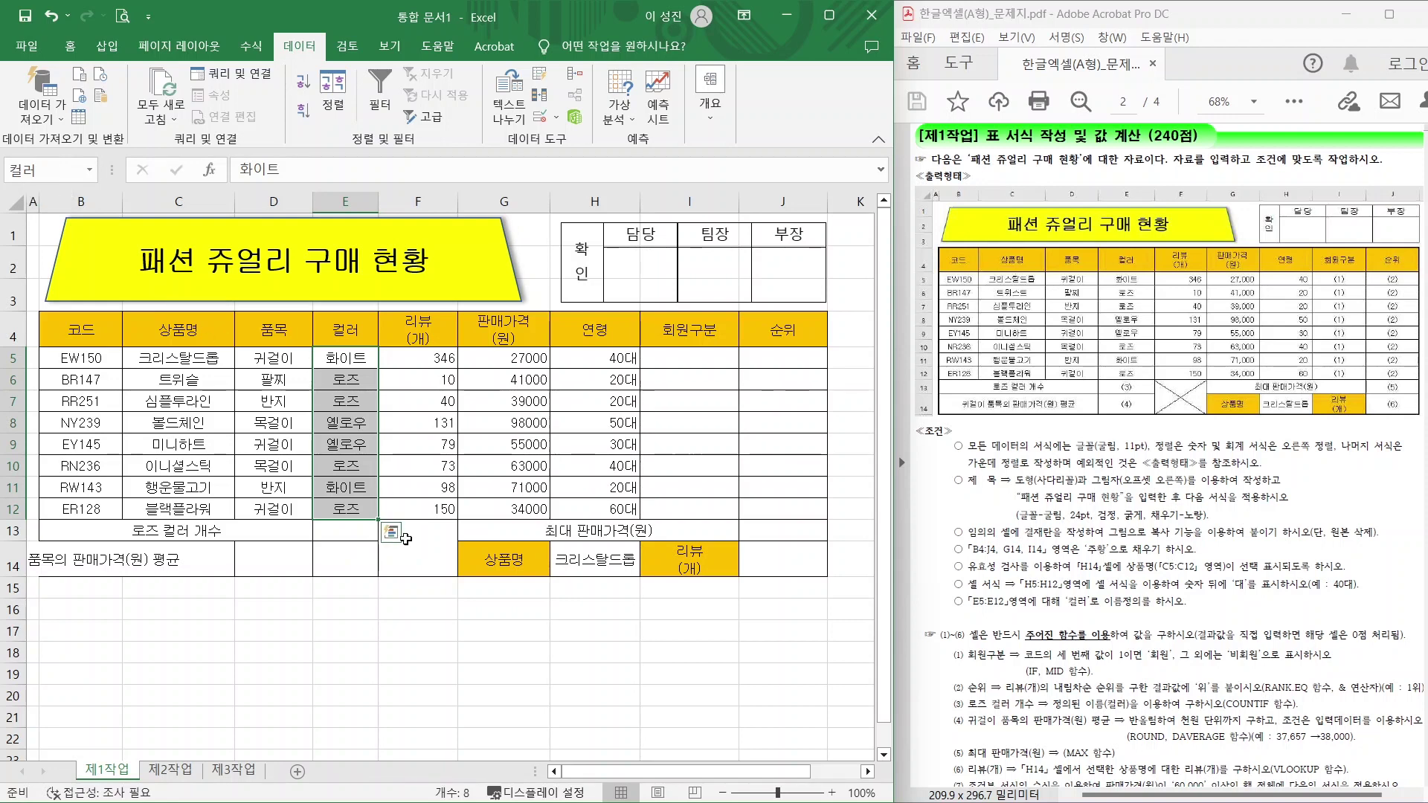
left_click(350, 630)
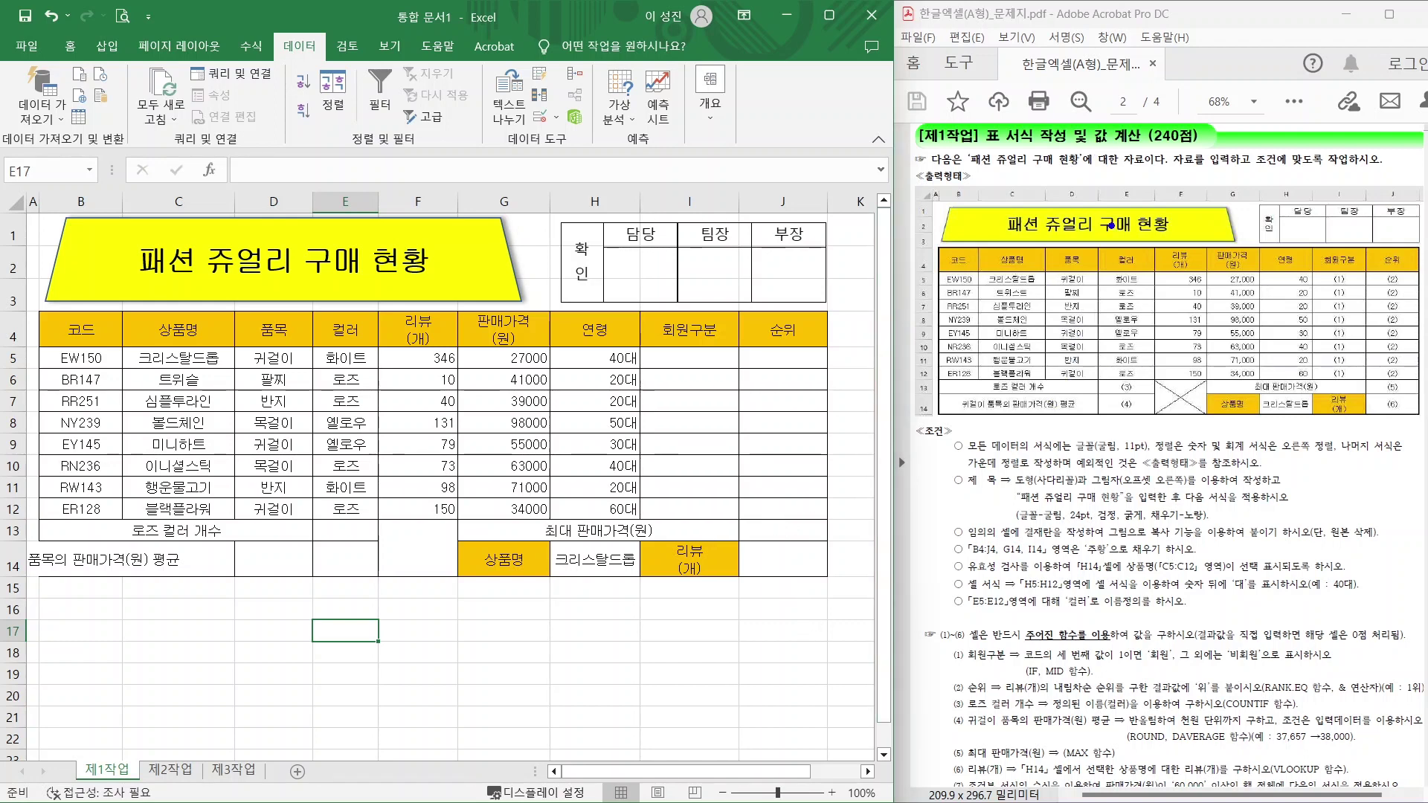
Give the whole table B4:J14 a thick outside border.
left_click_drag(1056, 170, 1123, 248)
left_click_drag(1183, 404, 1224, 483)
left_click(93, 331)
left_click_drag(93, 331, 799, 565)
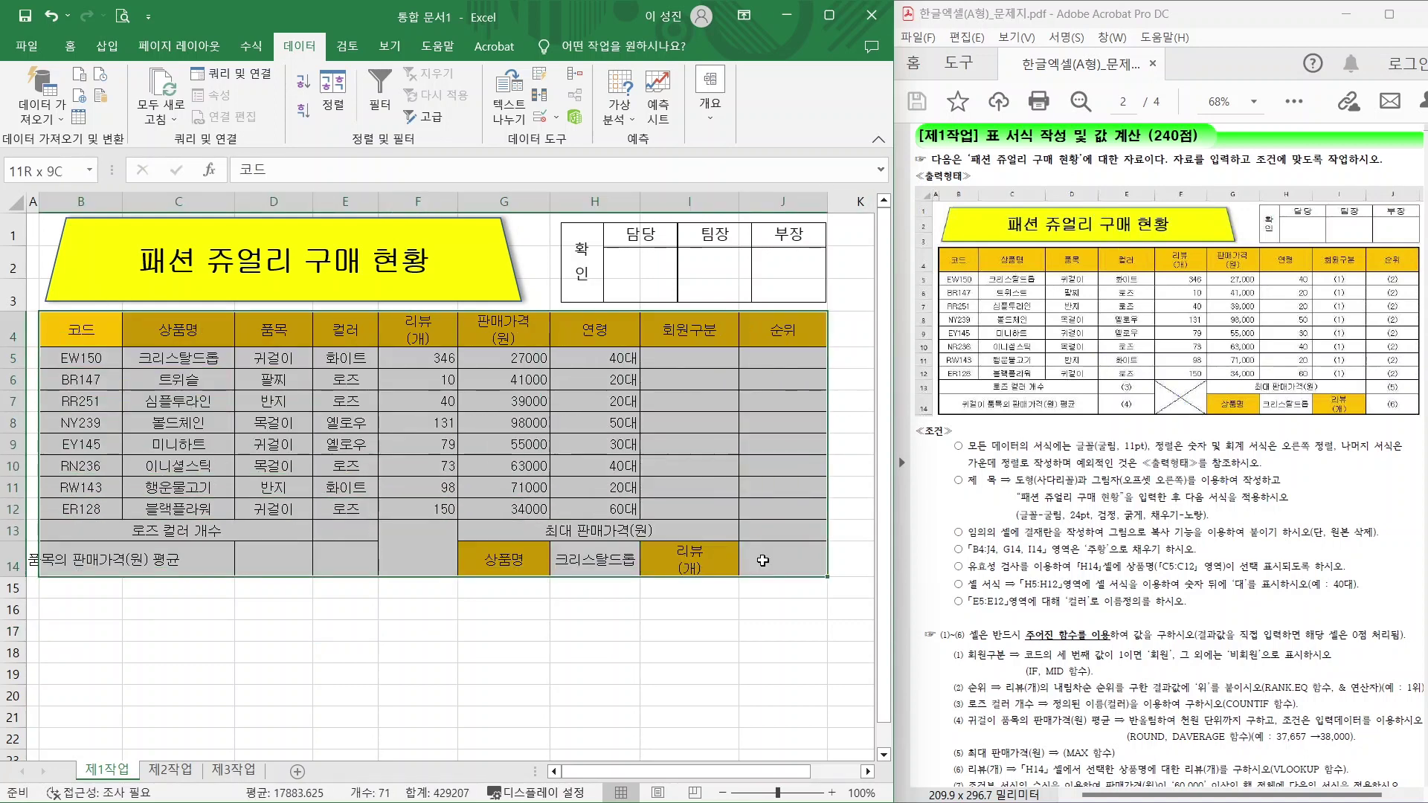
left_click(70, 46)
mouse_move(224, 134)
left_mouse_down()
mouse_move(195, 132)
mouse_move(216, 84)
mouse_move(223, 125)
left_mouse_up()
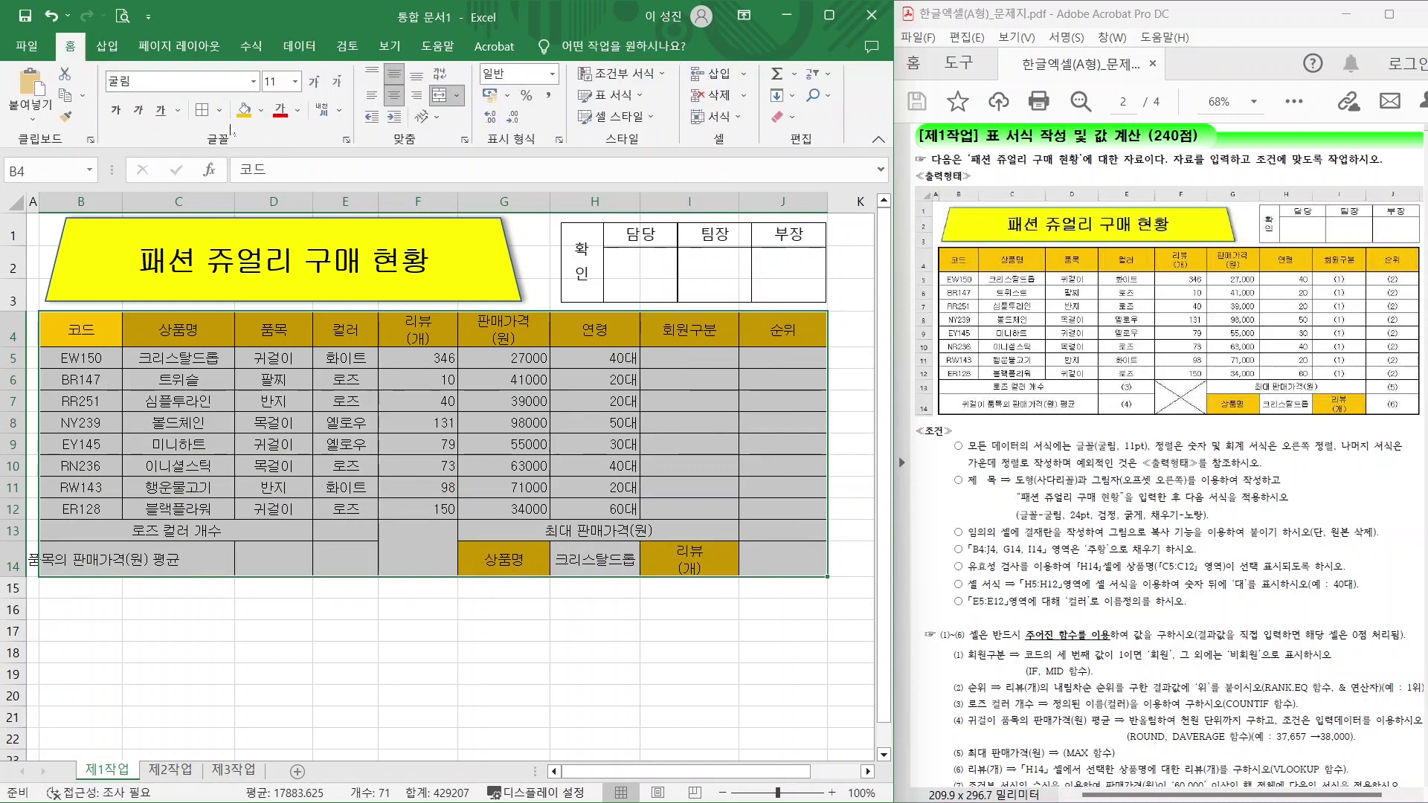
left_click(220, 111)
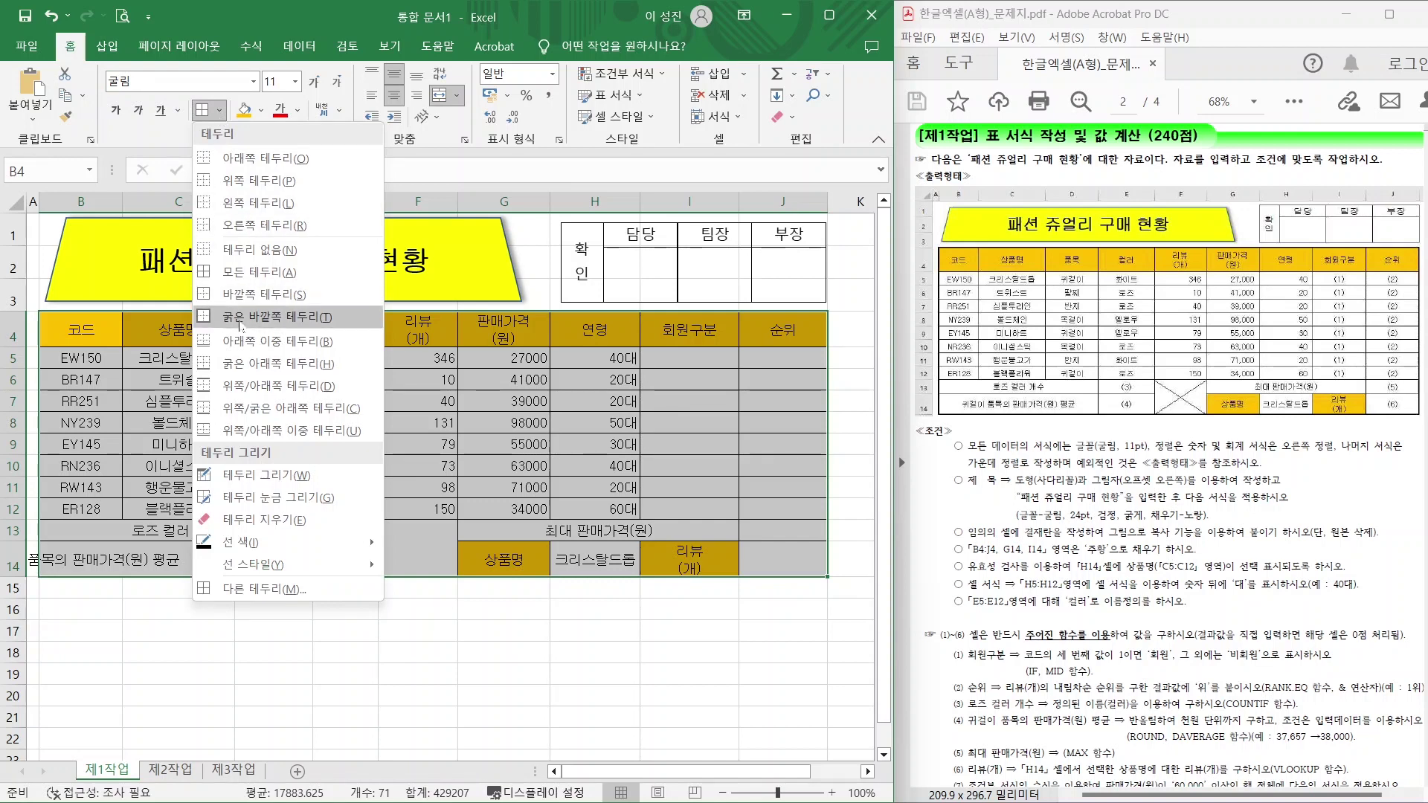
left_click(240, 320)
Outline data rows B5:J12 with a thick border and merge-centre the label across B14:D14.
left_click_drag(82, 358, 787, 515)
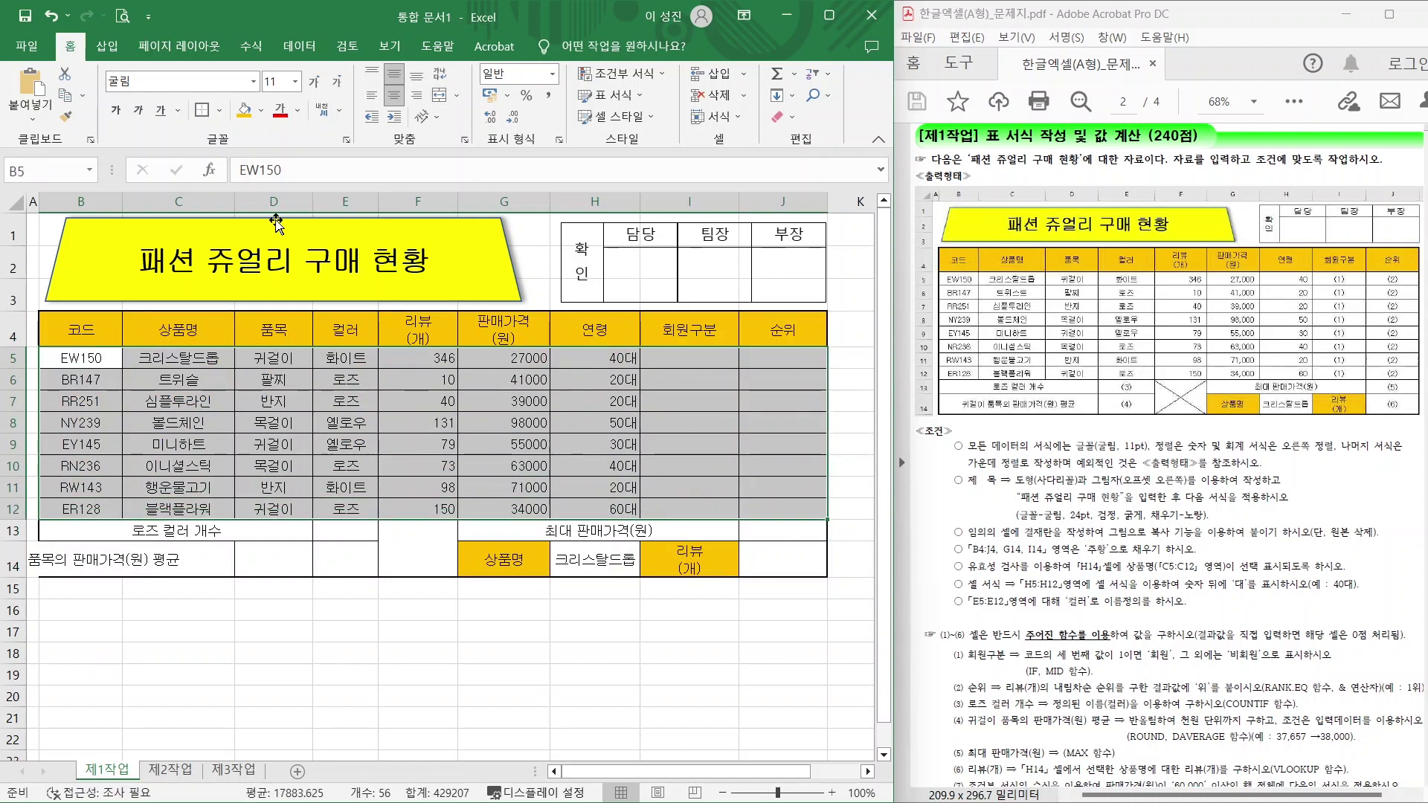
left_click(219, 110)
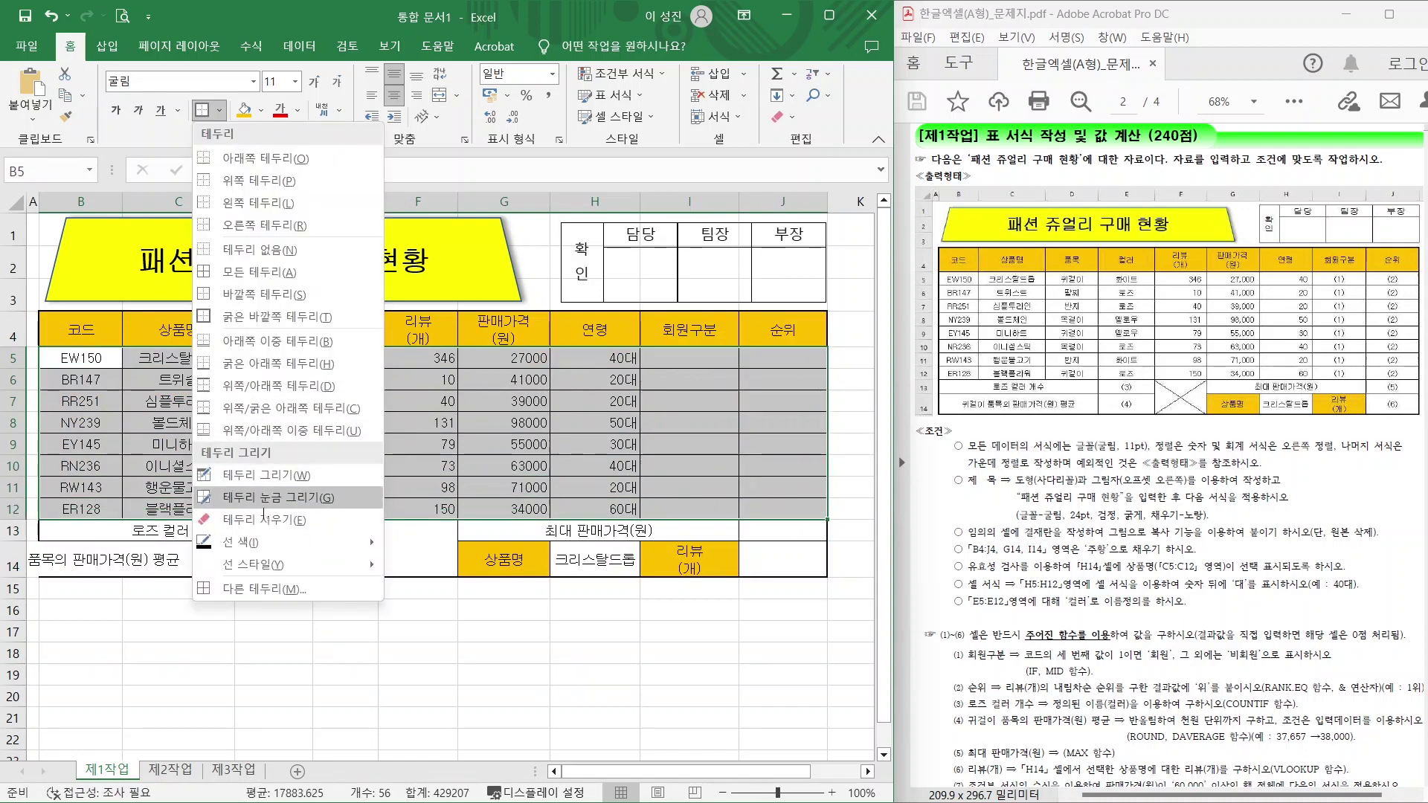
left_click(270, 317)
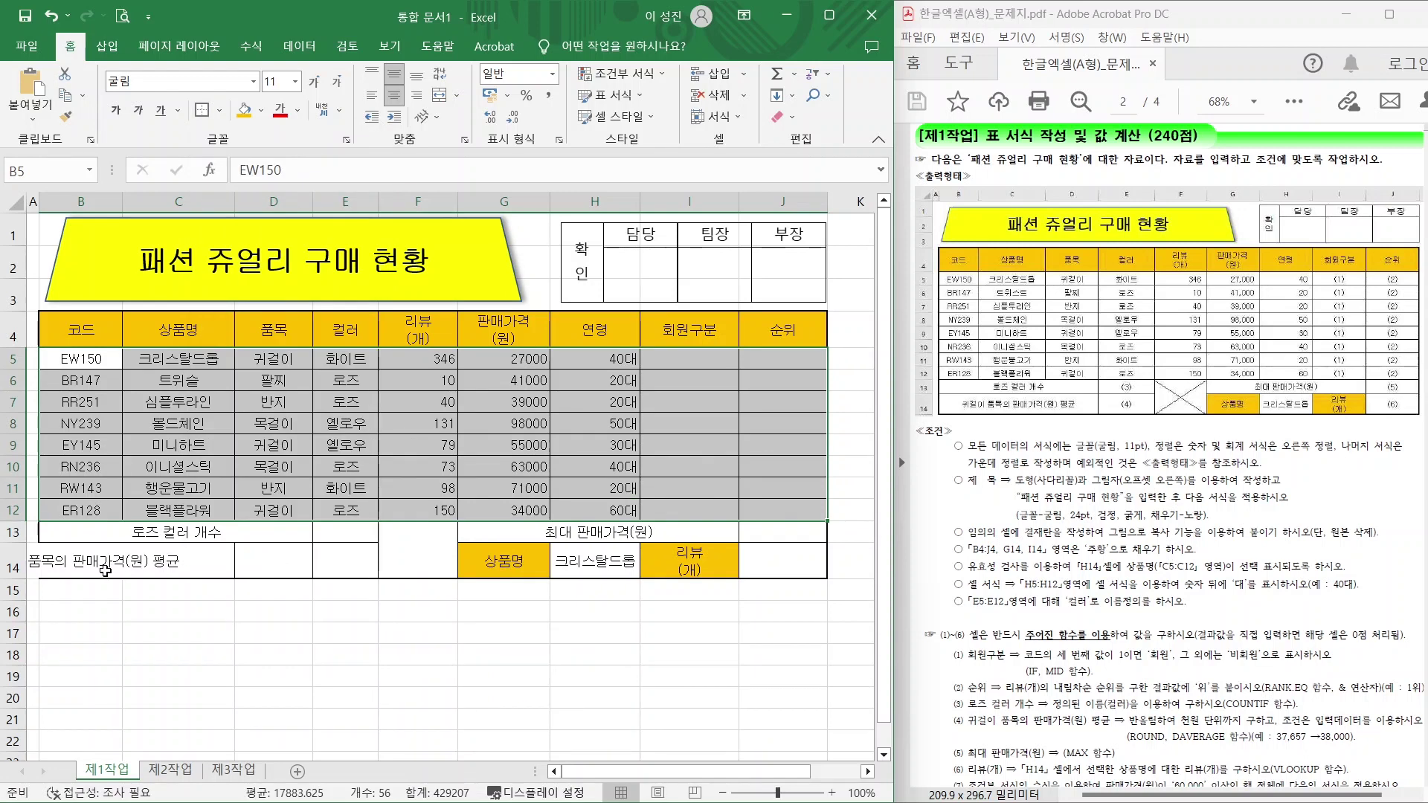
left_click_drag(105, 571, 274, 567)
left_click(440, 95)
left_click(405, 549)
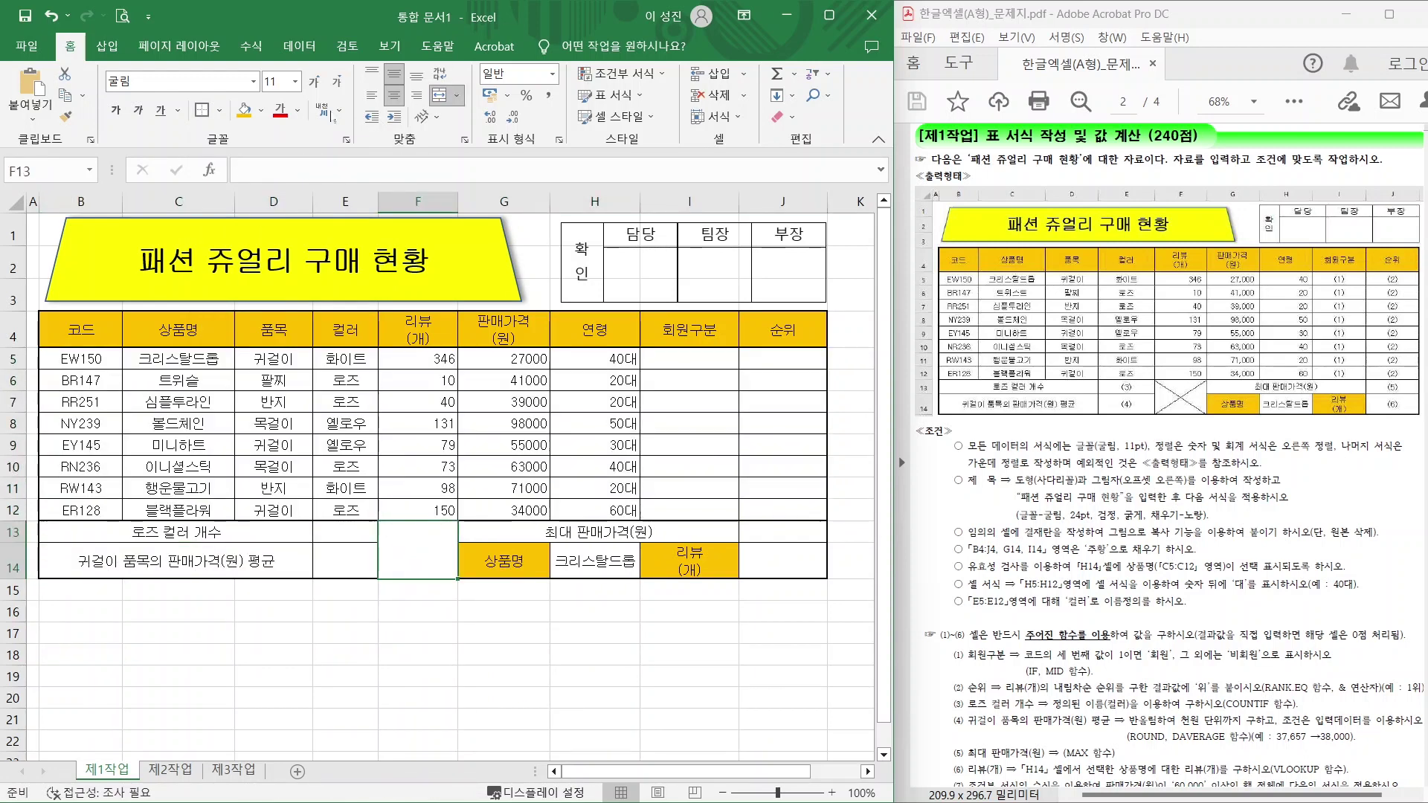
left_click(220, 110)
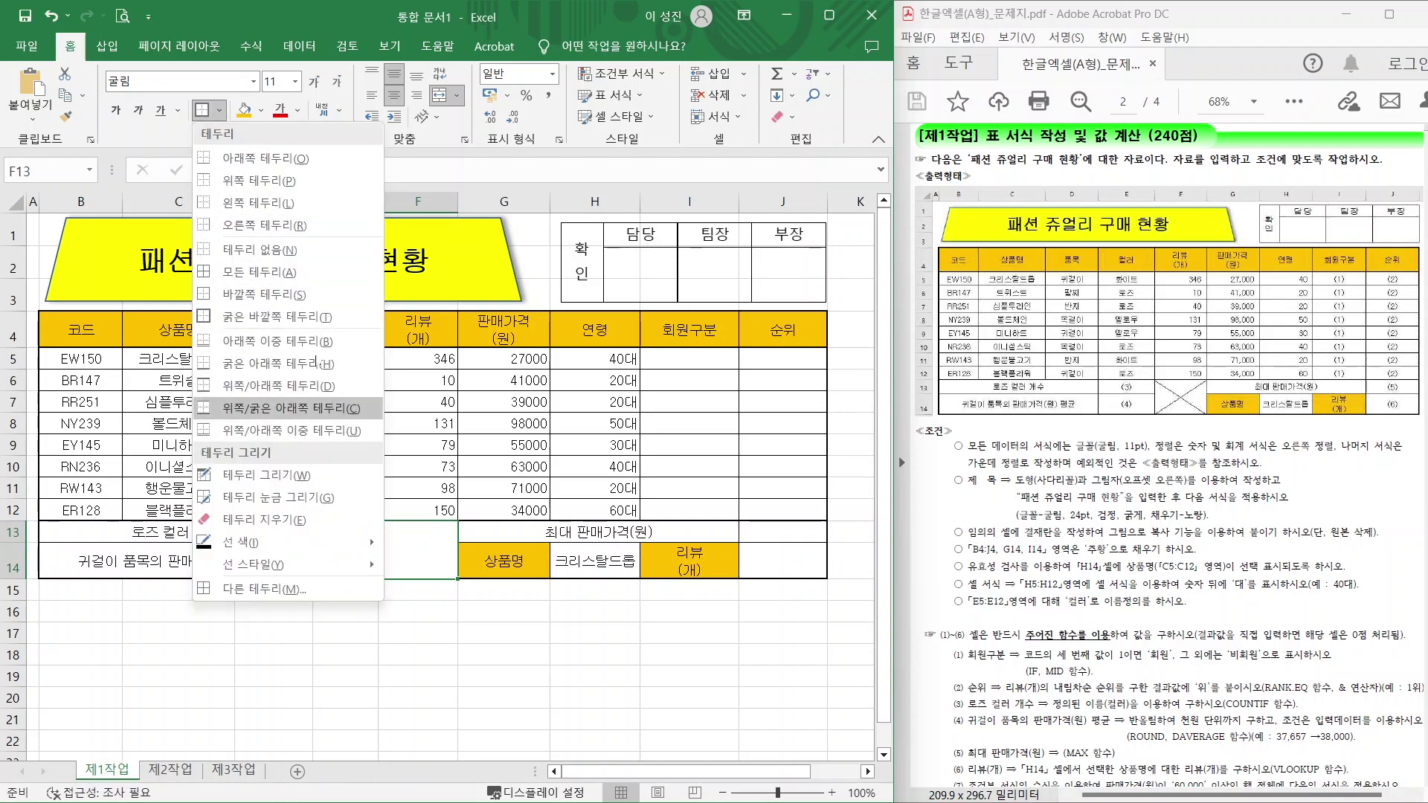
Add both diagonal borders to F13:F14, forming an X through the empty cell.
left_click(276, 592)
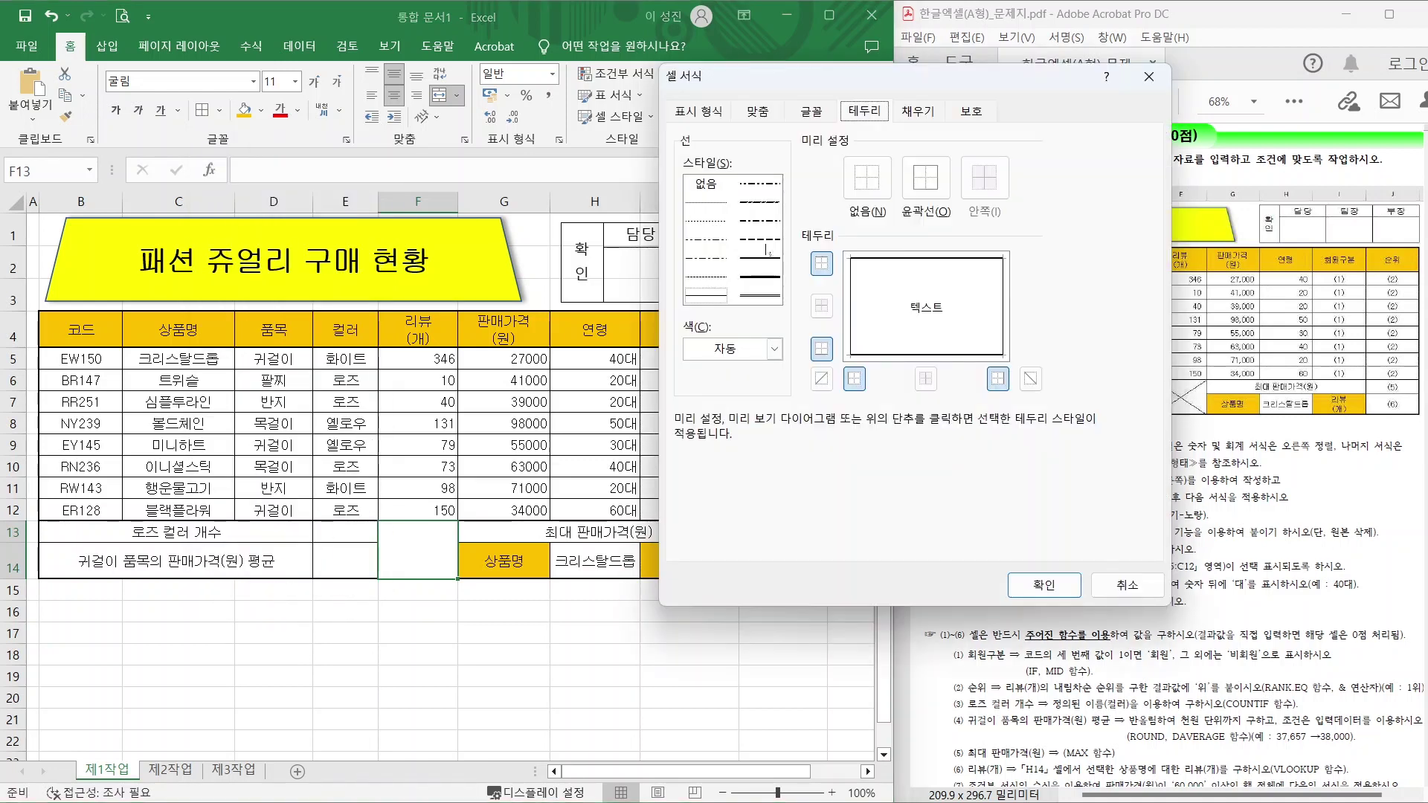
left_click(820, 379)
left_click(1031, 379)
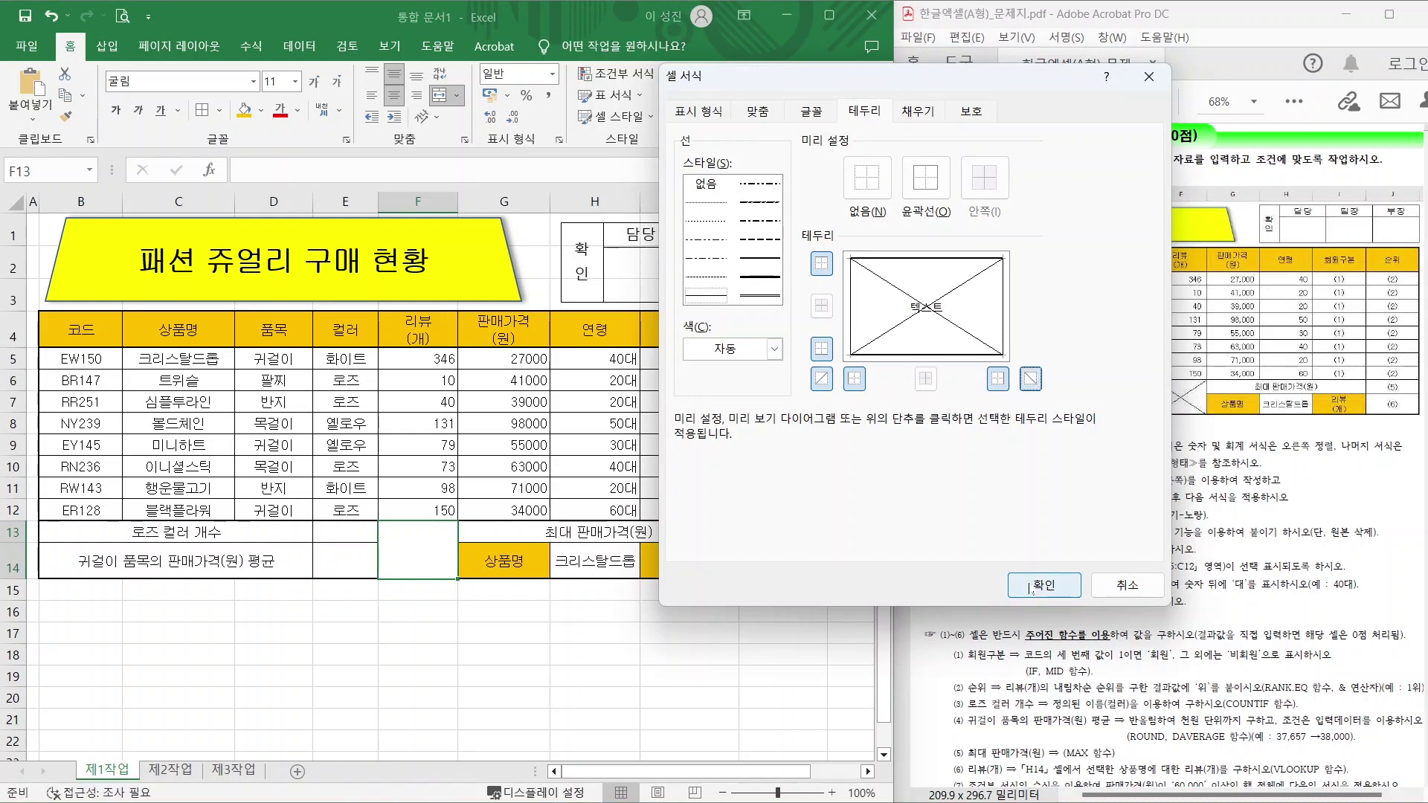
left_click(1044, 585)
left_click(450, 669)
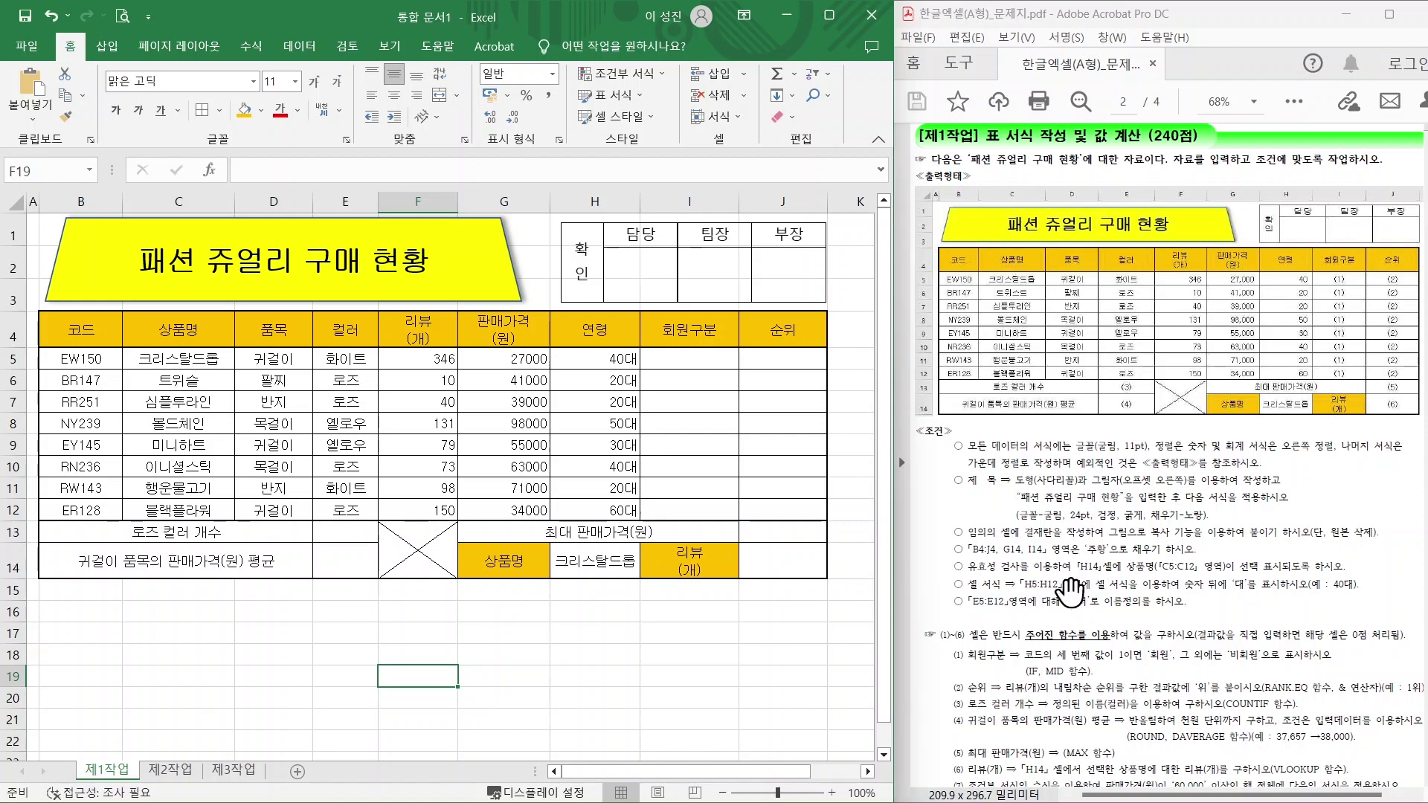
Scroll the exam PDF to condition (7), underline its blue bold requirement, and select B5:J12.
scroll(1069, 588, "down", 2)
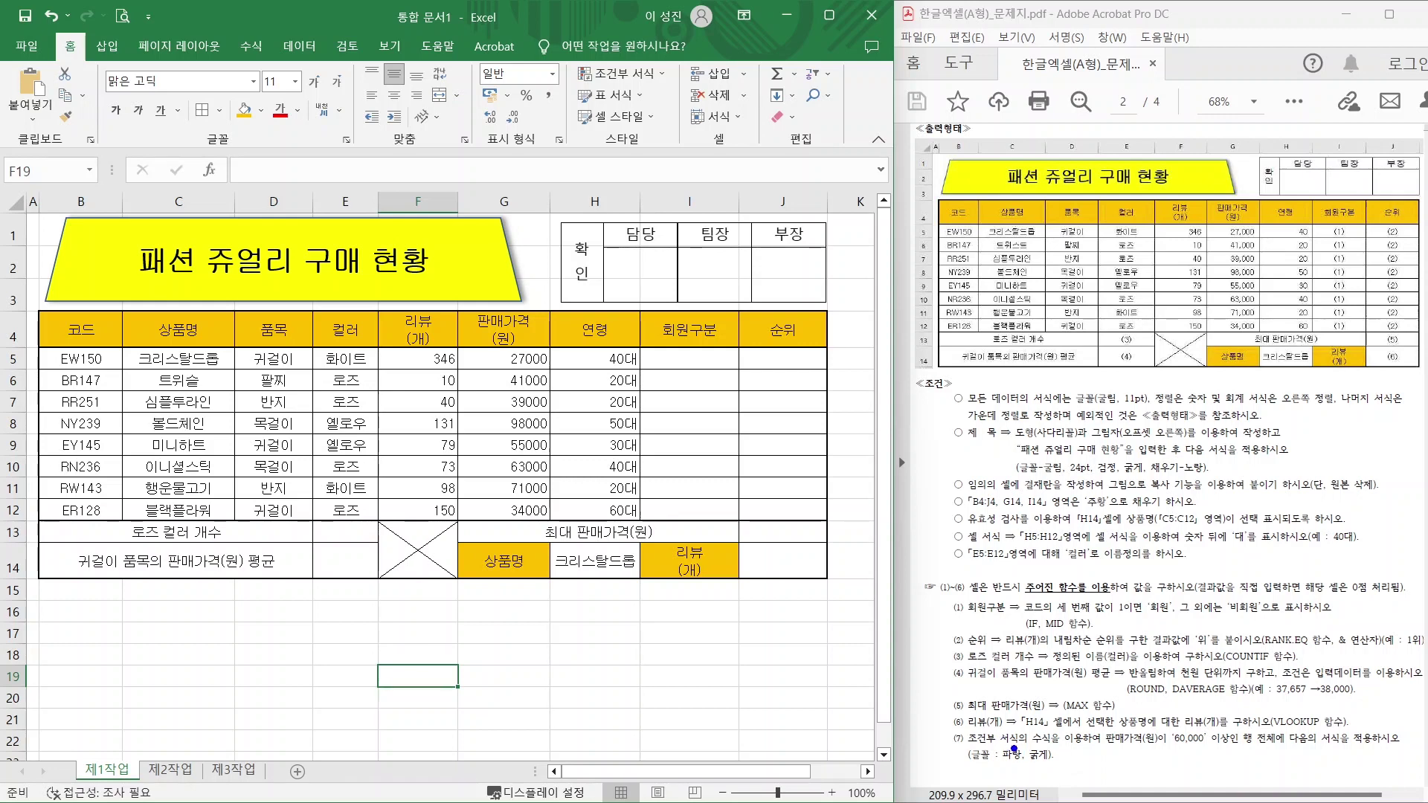
left_click_drag(1013, 749, 1202, 750)
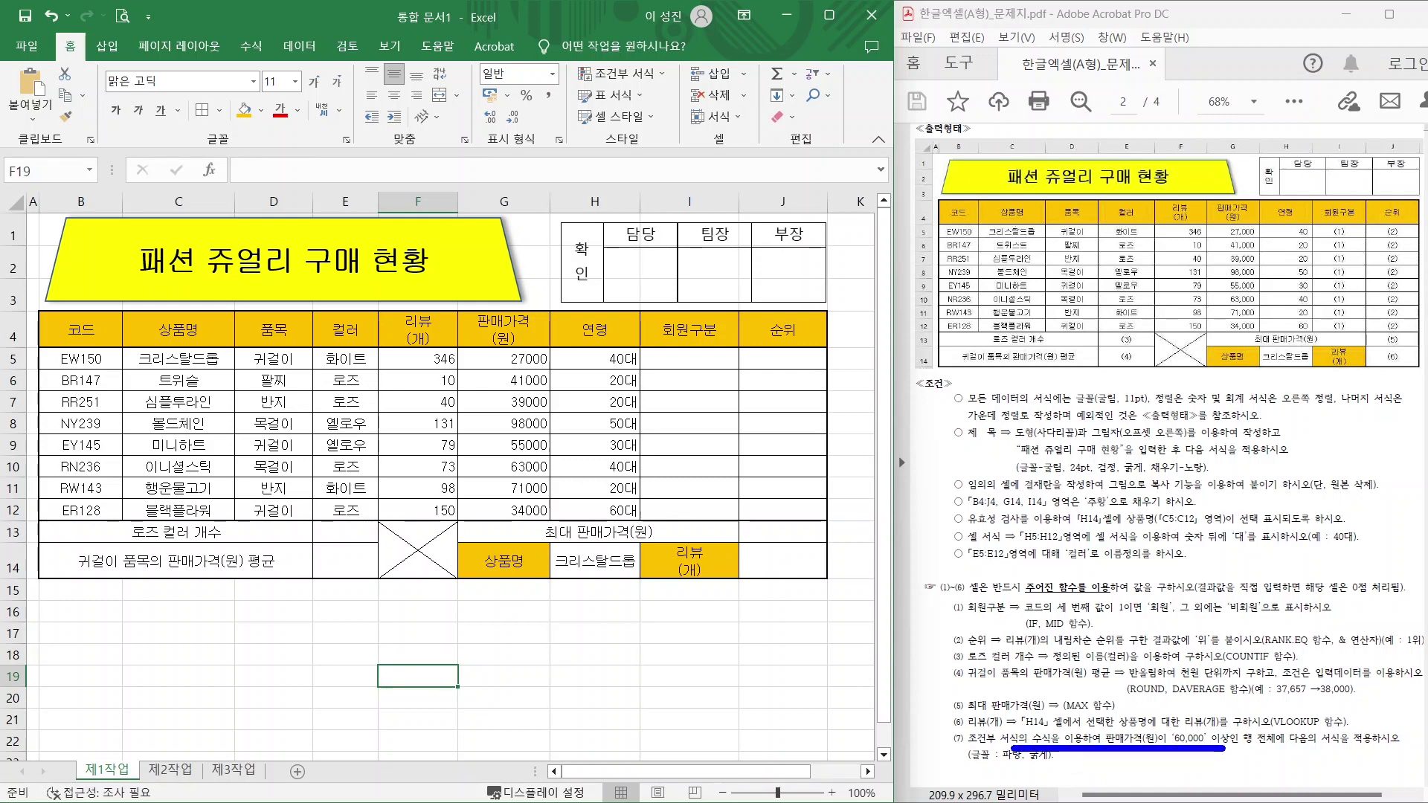
mouse_move(1274, 757)
left_mouse_down()
mouse_move(1269, 720)
mouse_move(1289, 744)
left_mouse_up()
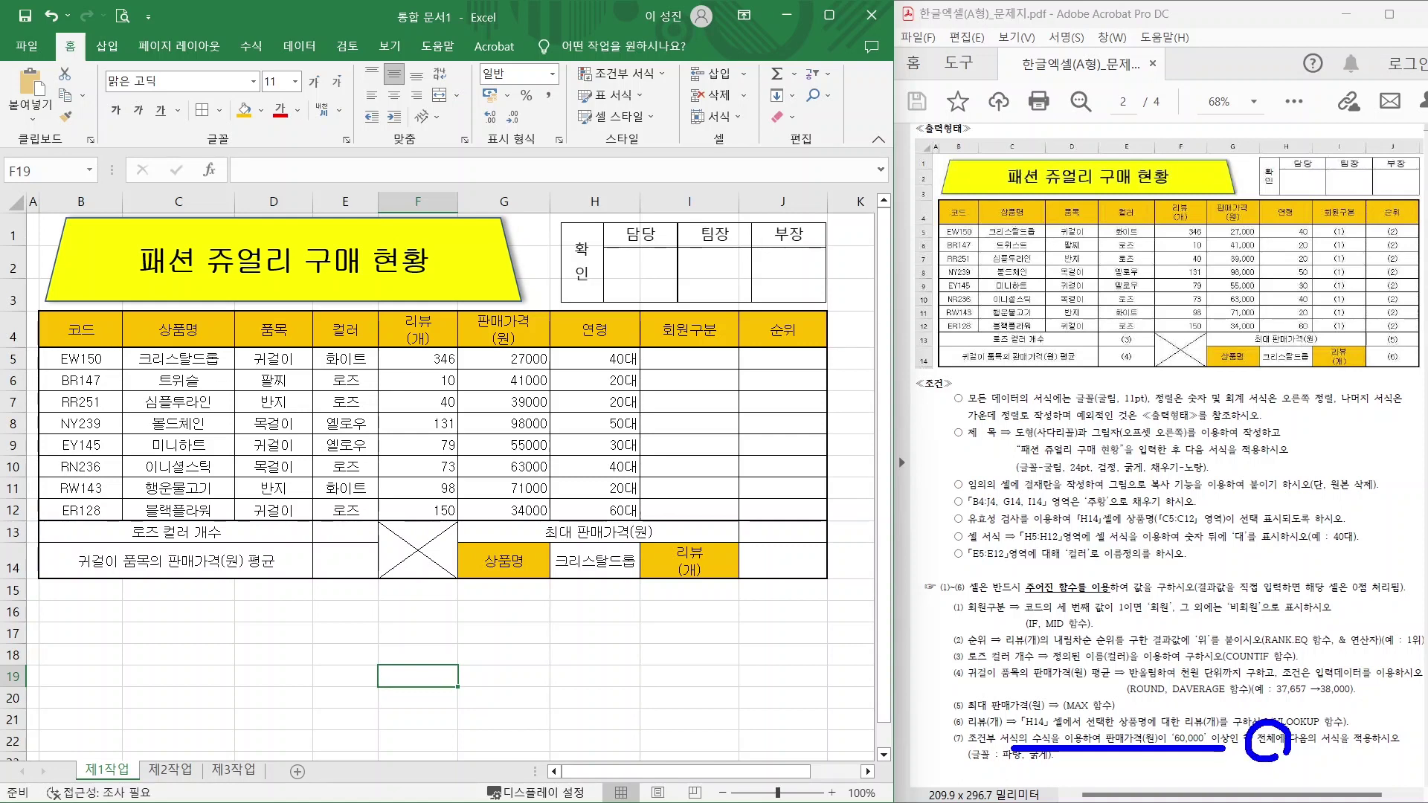
left_click_drag(974, 770, 1076, 768)
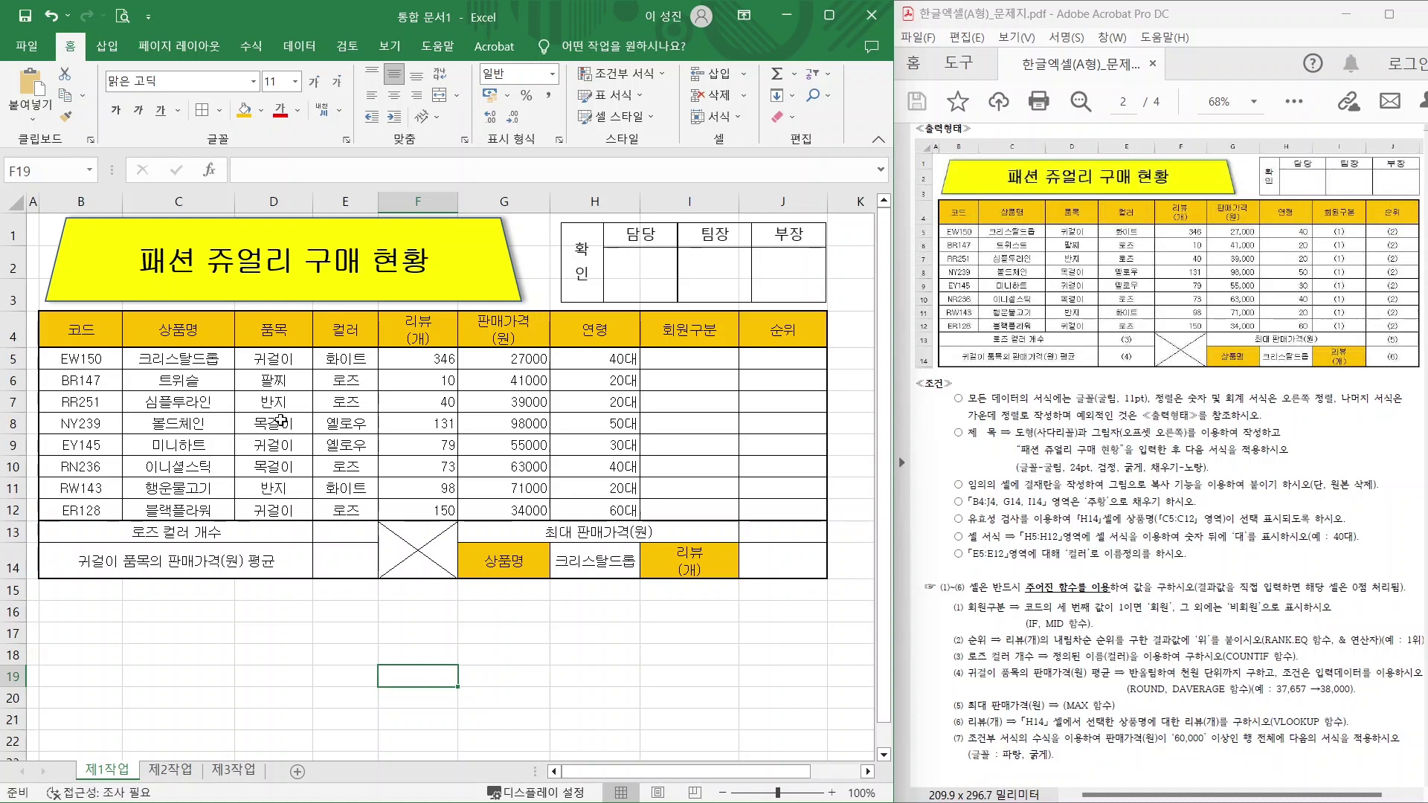
left_click_drag(62, 358, 741, 508)
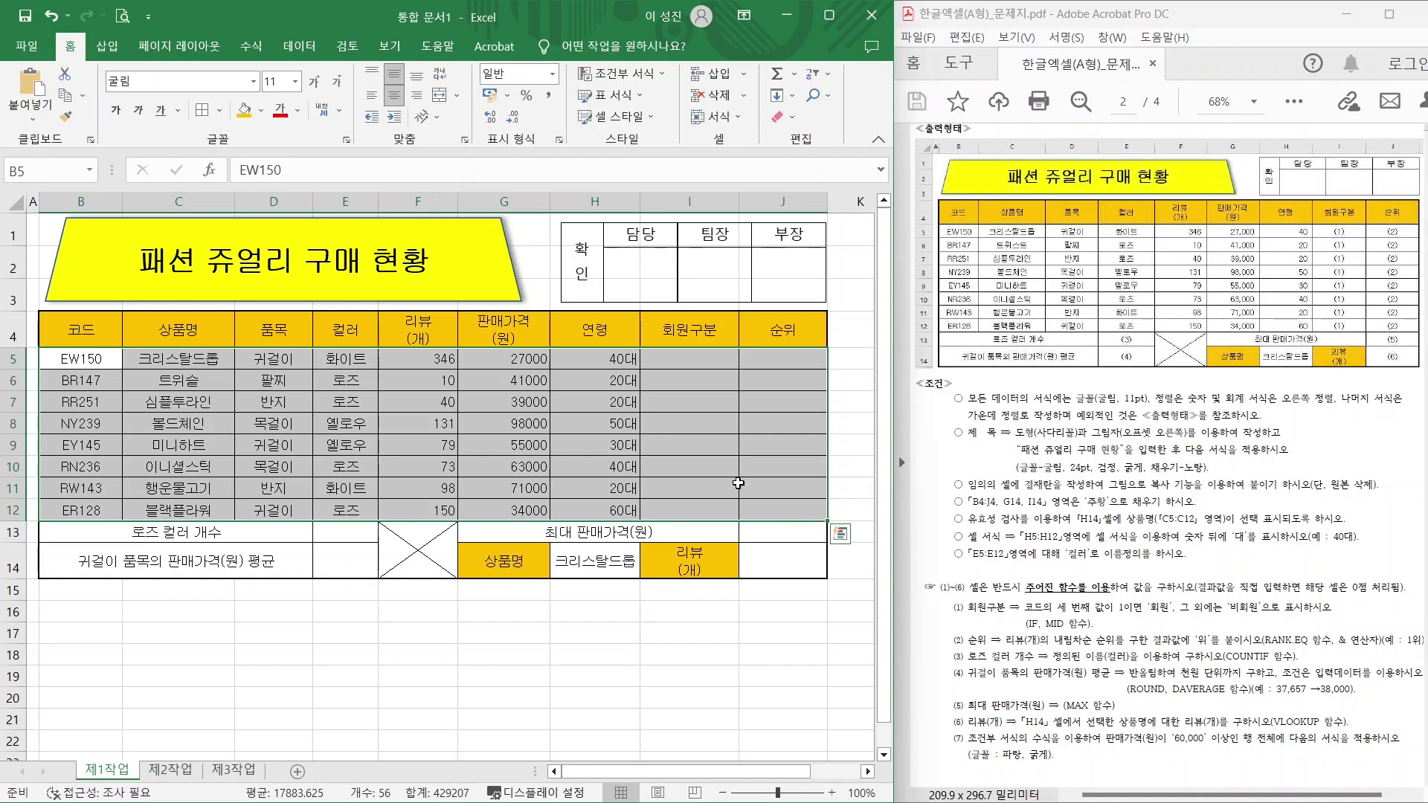
Create a New Formatting Rule using 'Use a formula to determine which cells to format' and enter its formula box.
mouse_move(613, 73)
left_mouse_down()
mouse_move(577, 46)
mouse_move(673, 79)
mouse_move(614, 76)
mouse_move(688, 149)
left_mouse_up()
left_click_drag(616, 98, 647, 84)
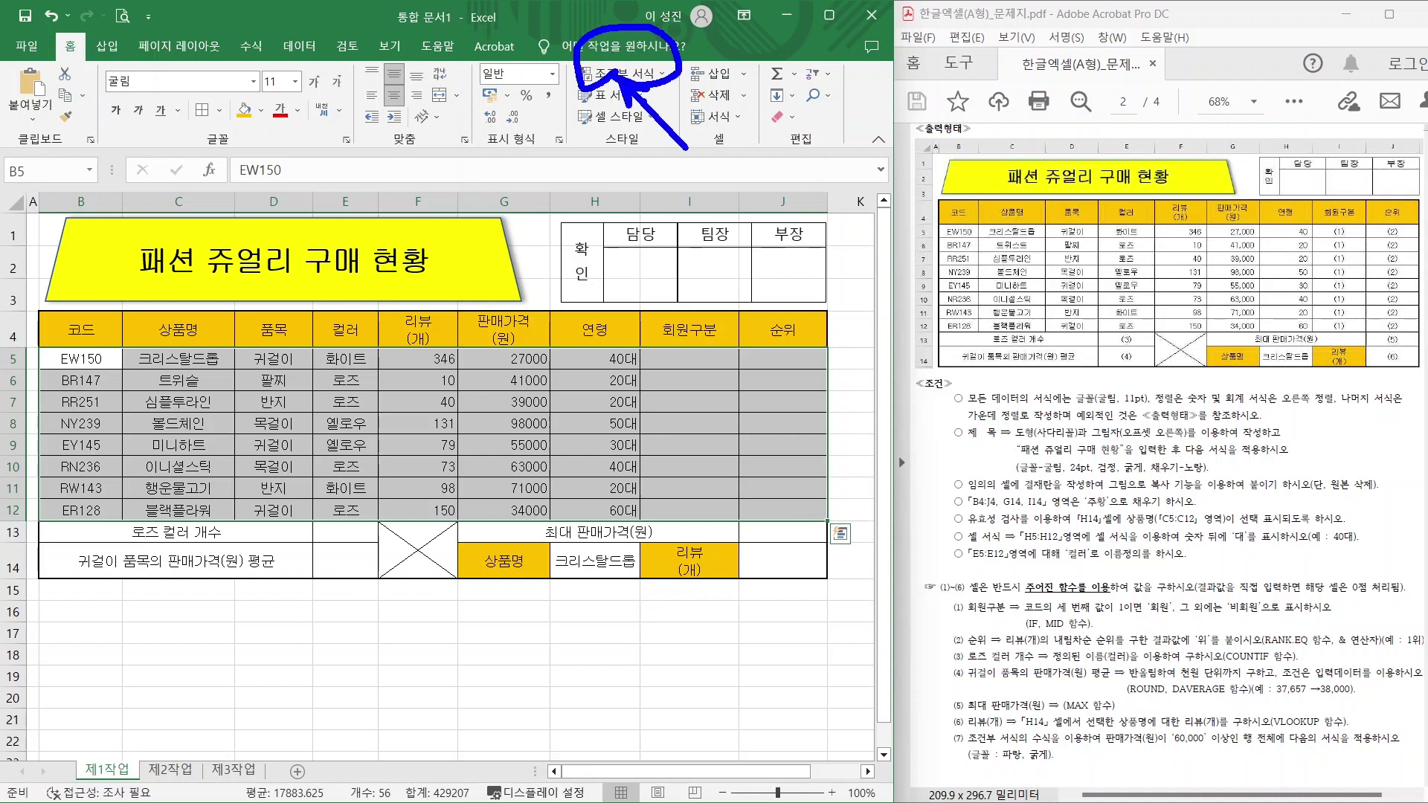
key("Escape")
left_click(617, 74)
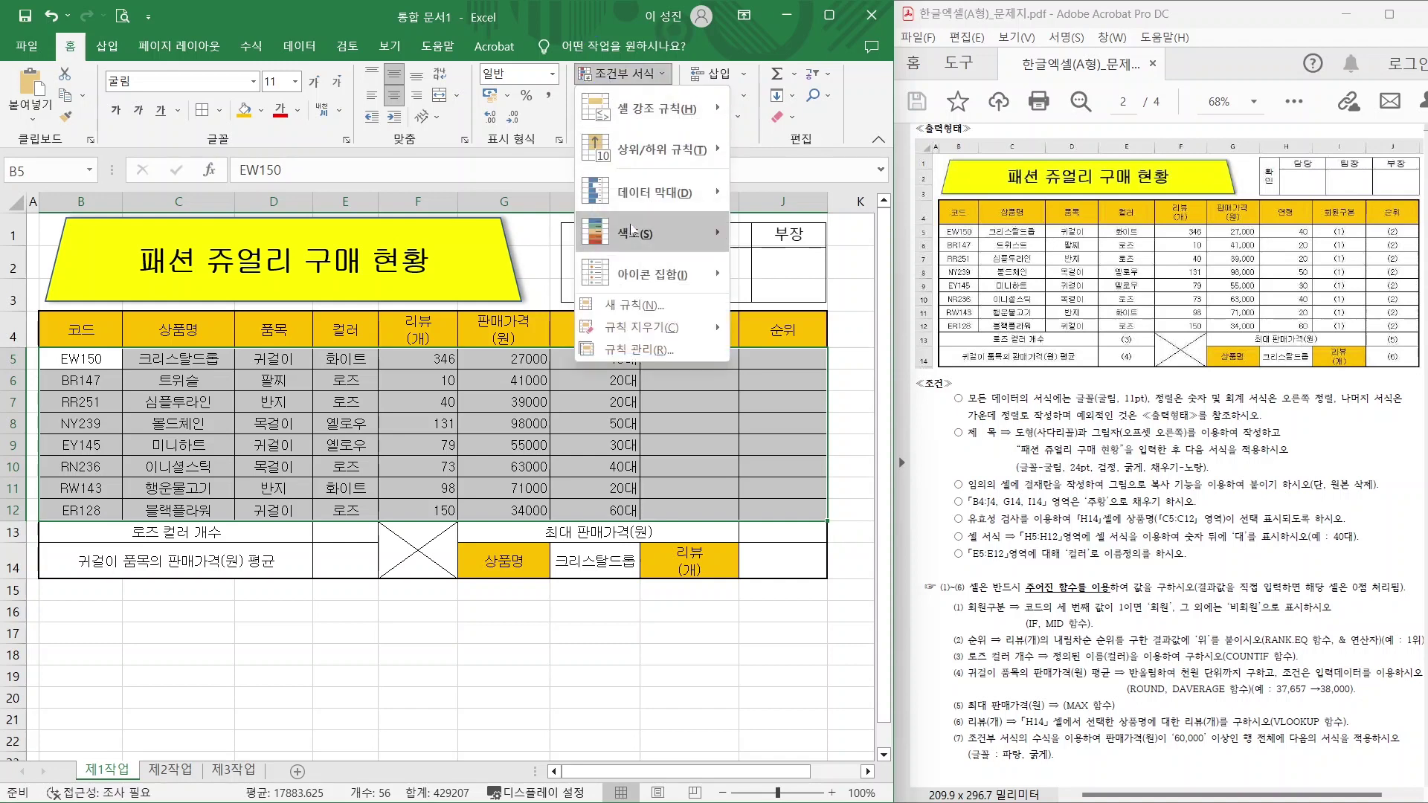
left_click(635, 305)
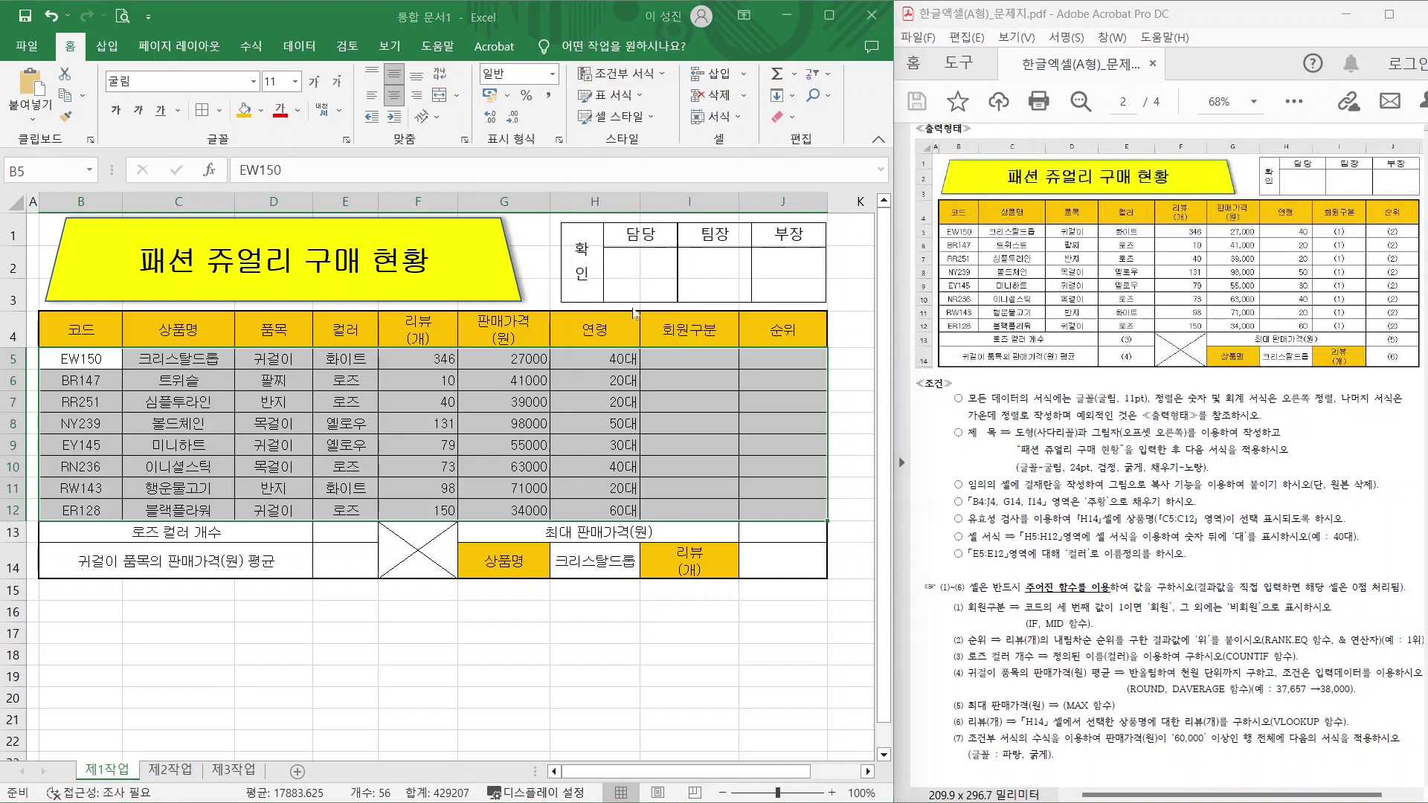
left_click(736, 332)
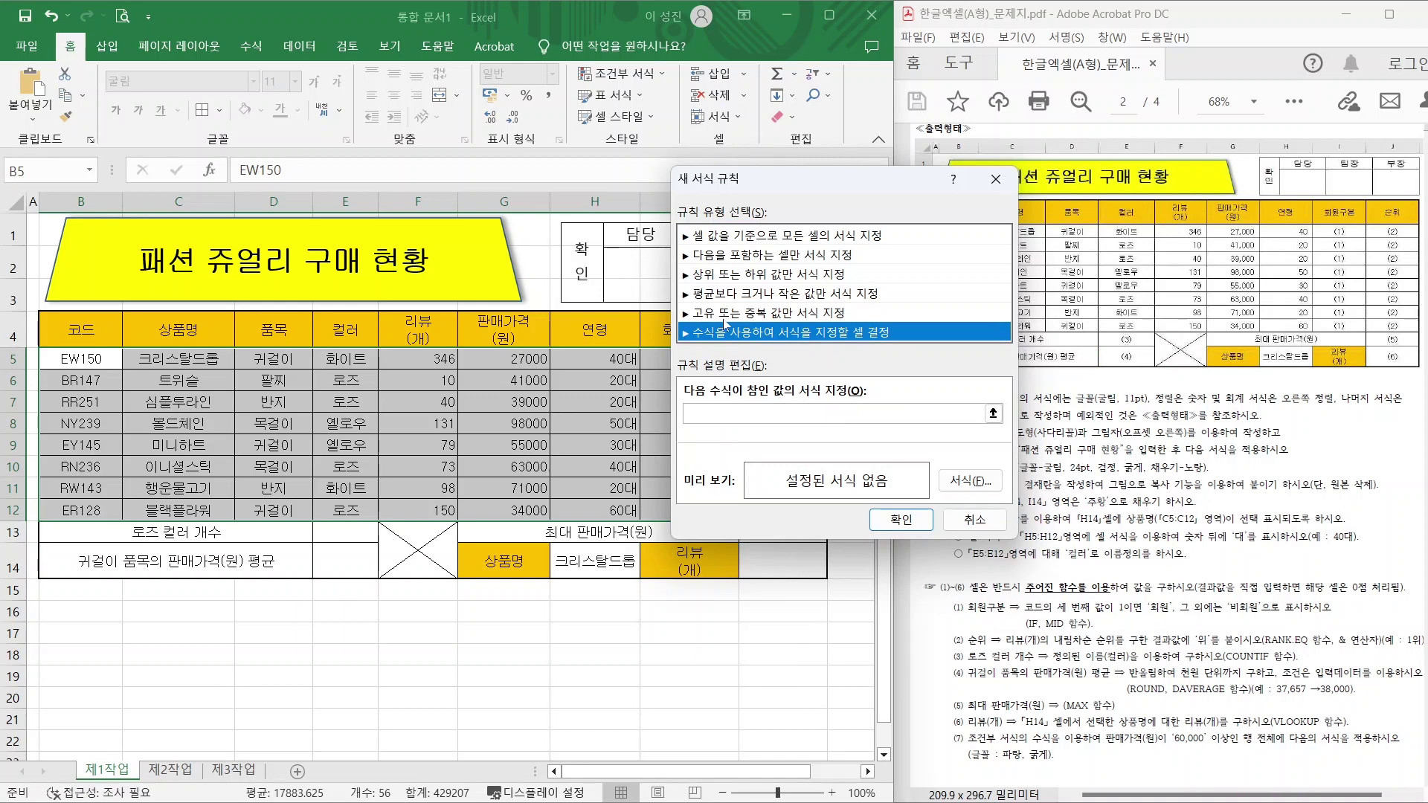
left_click_drag(680, 312, 900, 360)
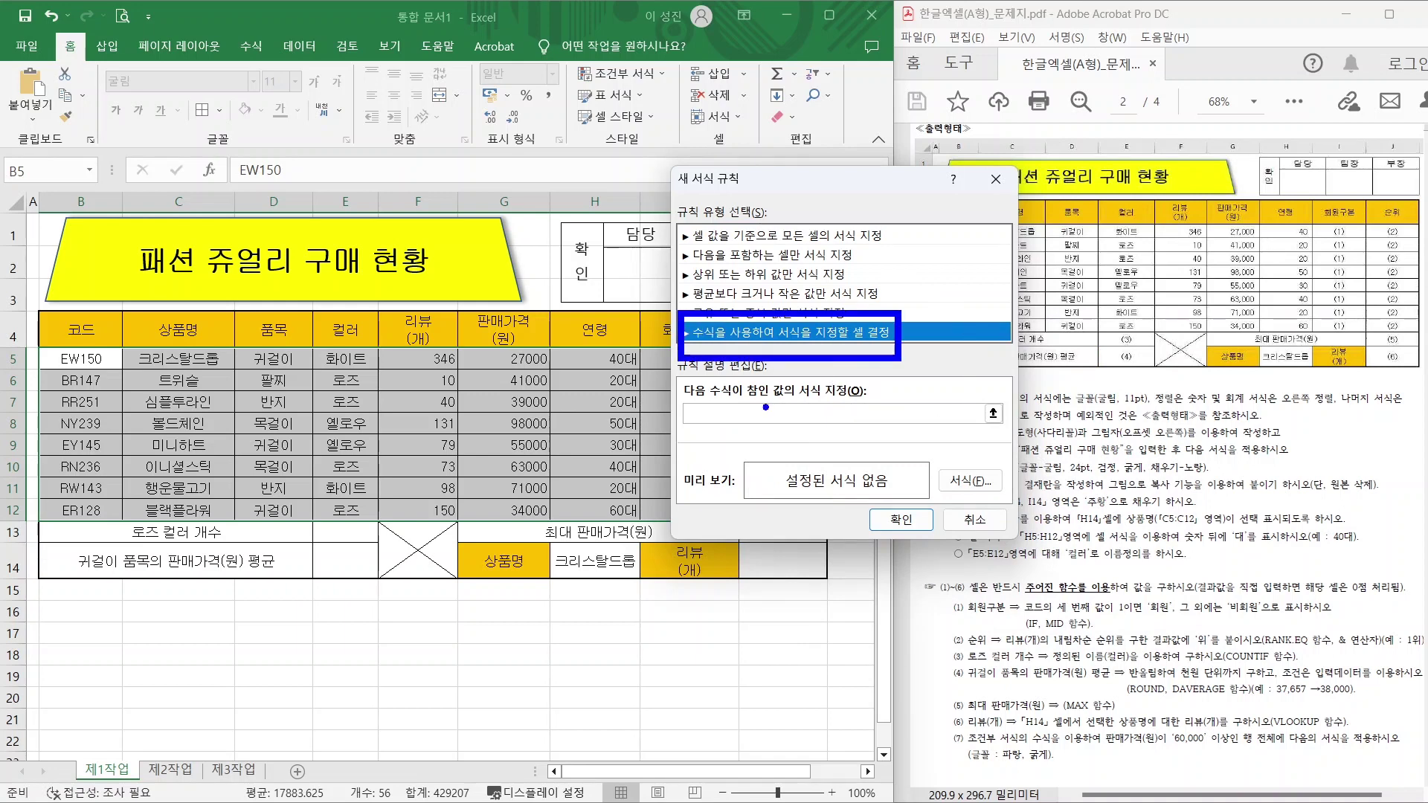
left_click_drag(681, 395, 867, 429)
left_click_drag(727, 499, 772, 425)
left_click(819, 413)
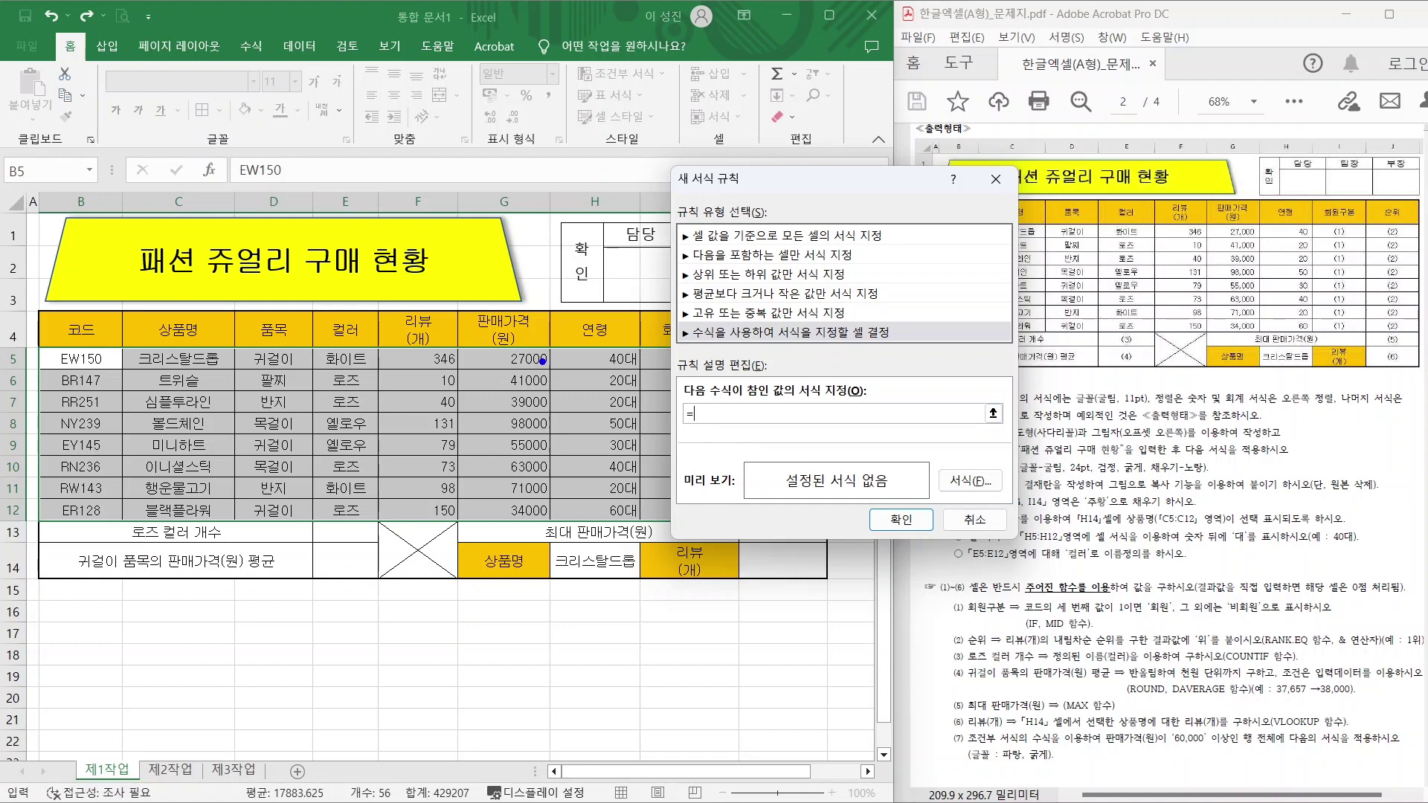
Reference sale price cell G5 in the rule formula, annotating why only the column should be fixed.
left_click_drag(515, 355, 587, 262)
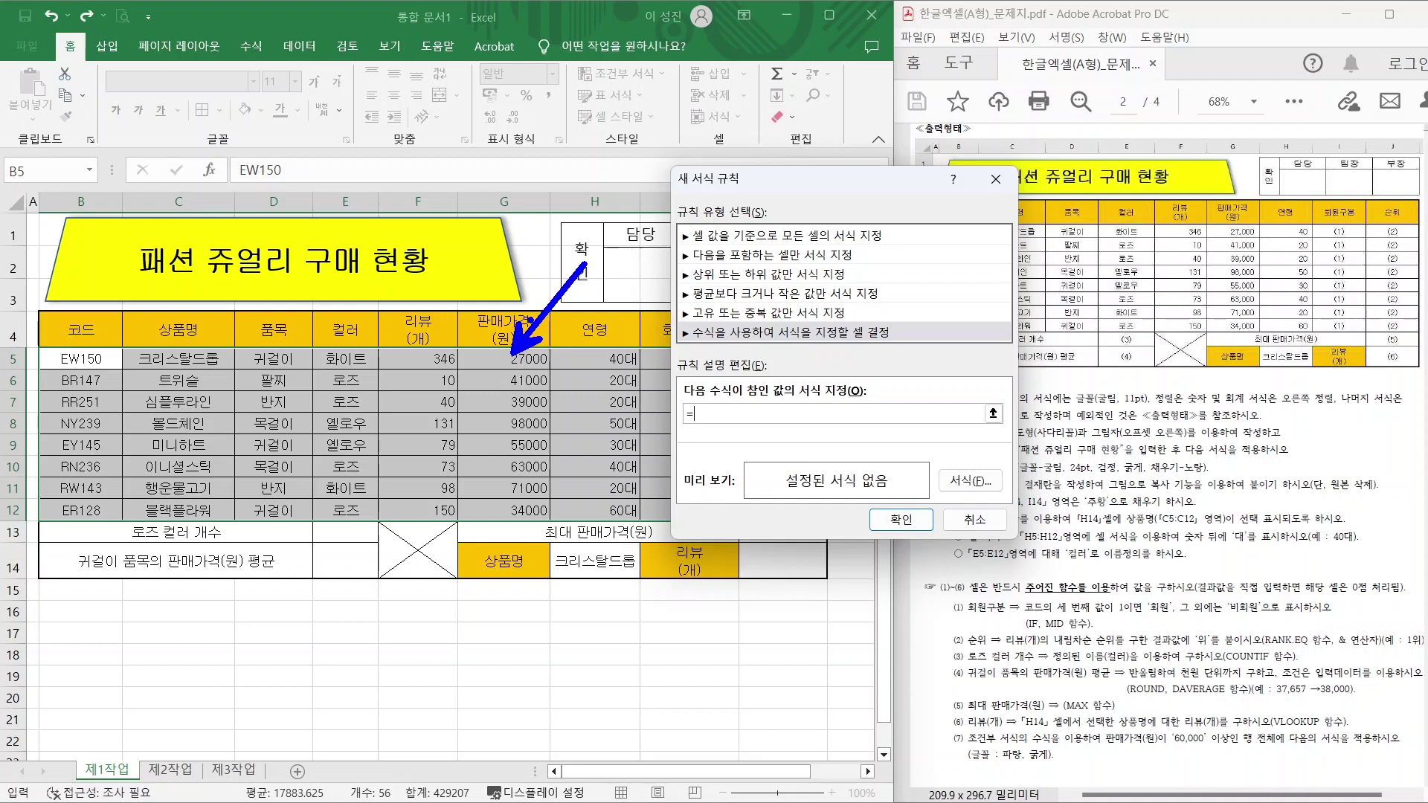
left_click(516, 363)
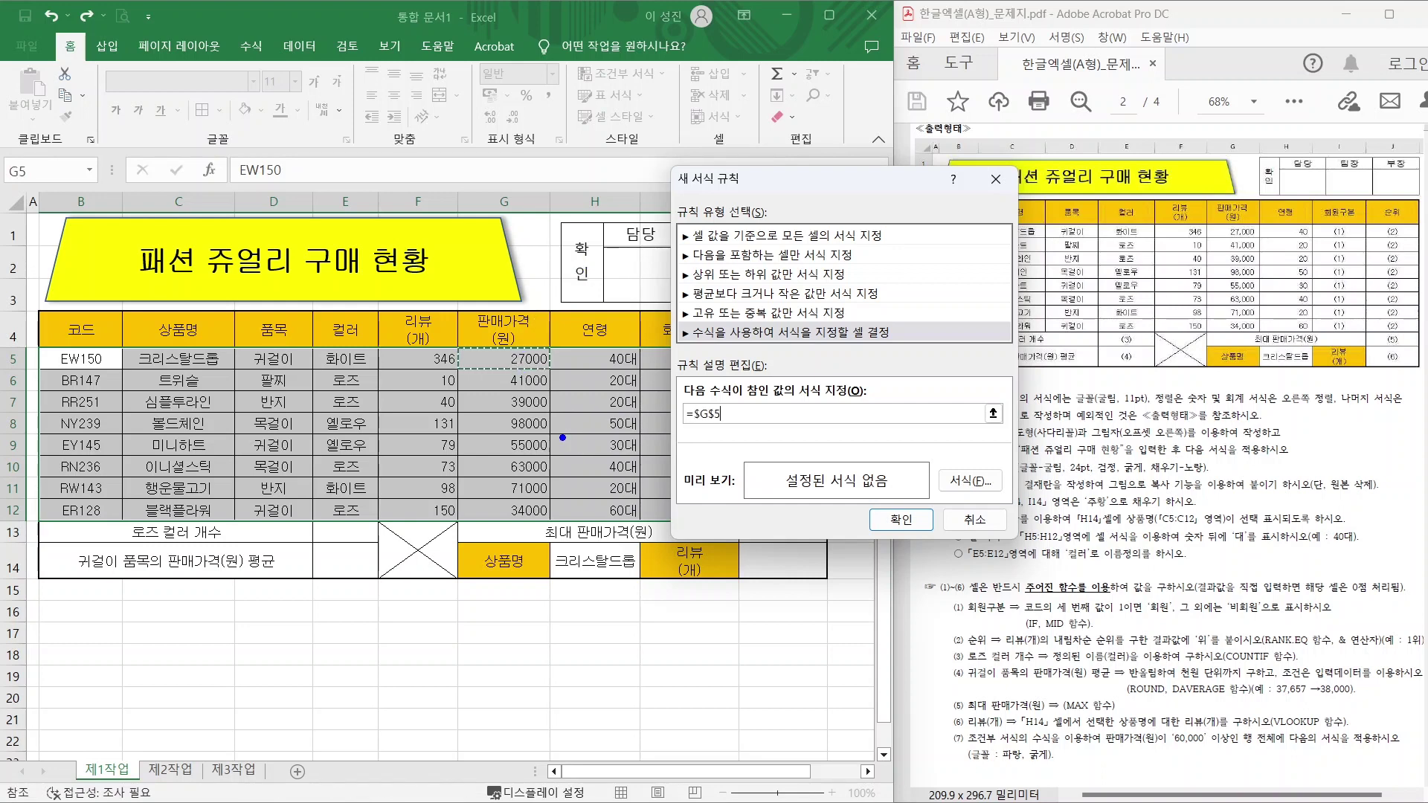
mouse_move(563, 431)
left_mouse_down()
mouse_move(497, 439)
mouse_move(513, 469)
left_mouse_up()
left_click_drag(529, 370, 528, 511)
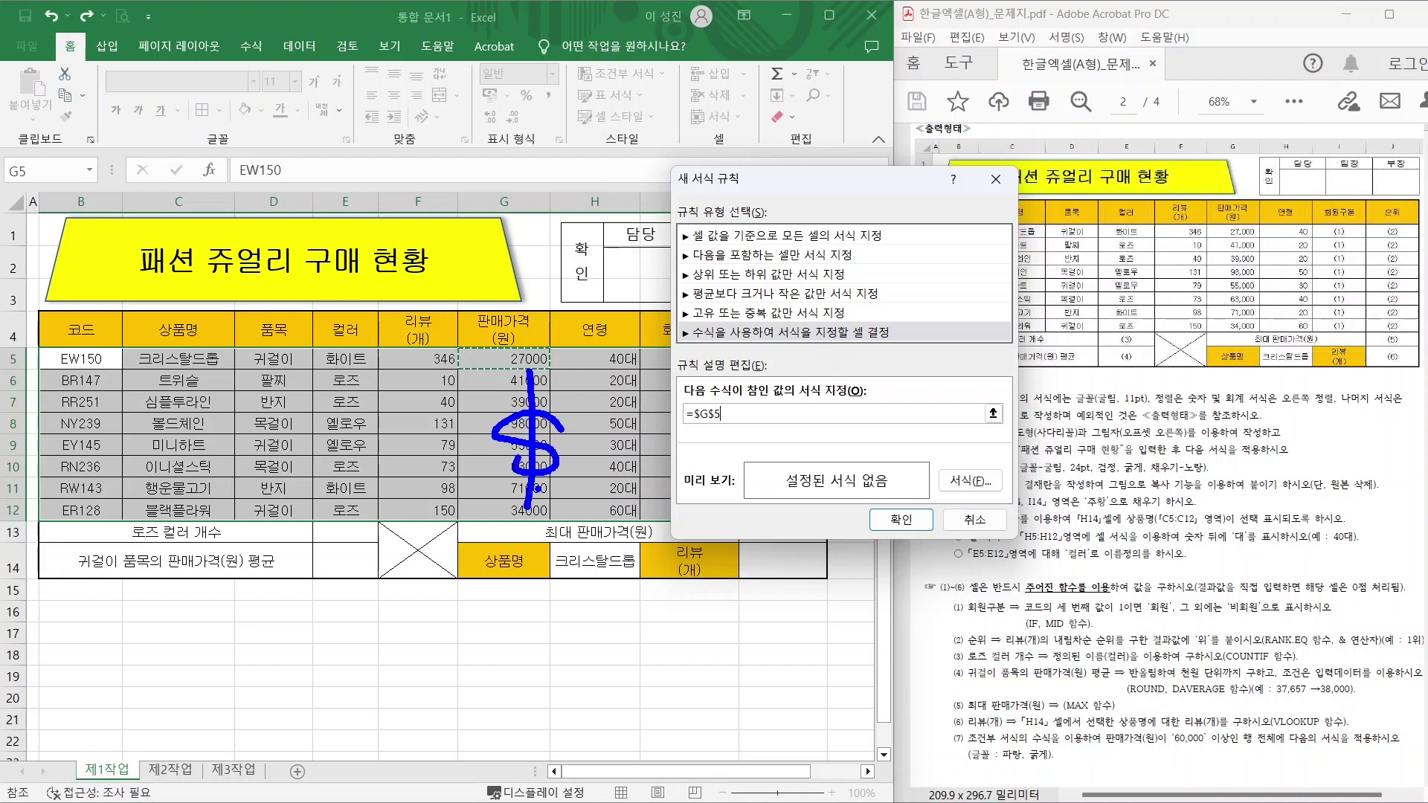
mouse_move(609, 416)
left_mouse_down()
mouse_move(588, 467)
mouse_move(631, 446)
left_mouse_up()
left_click_drag(608, 450, 609, 495)
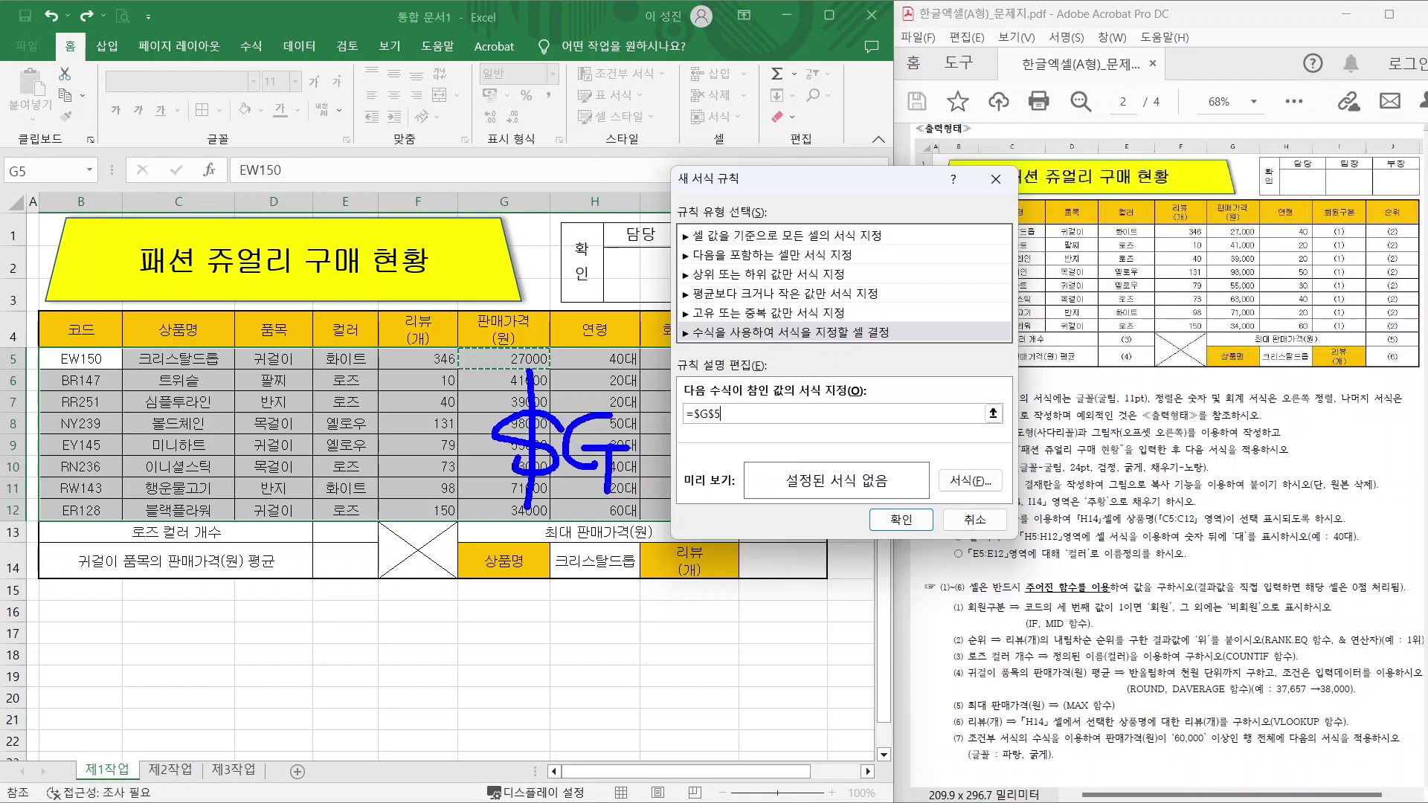
mouse_move(662, 418)
left_mouse_down()
mouse_move(632, 430)
mouse_move(632, 461)
mouse_move(644, 458)
left_mouse_up()
mouse_move(689, 390)
left_mouse_down()
mouse_move(717, 476)
mouse_move(694, 497)
mouse_move(735, 415)
left_mouse_up()
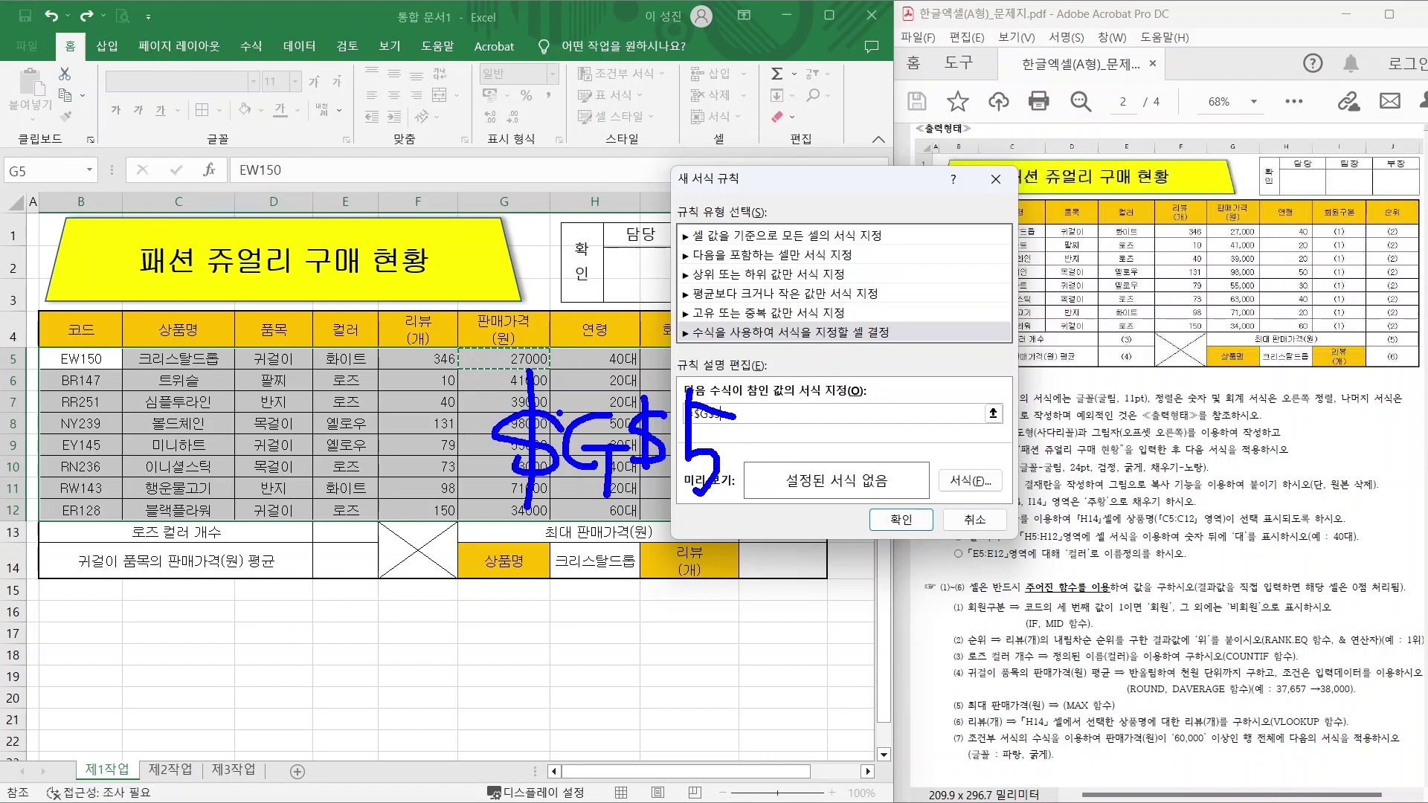
mouse_move(615, 473)
left_mouse_down()
mouse_move(500, 366)
mouse_move(609, 424)
mouse_move(608, 456)
left_mouse_up()
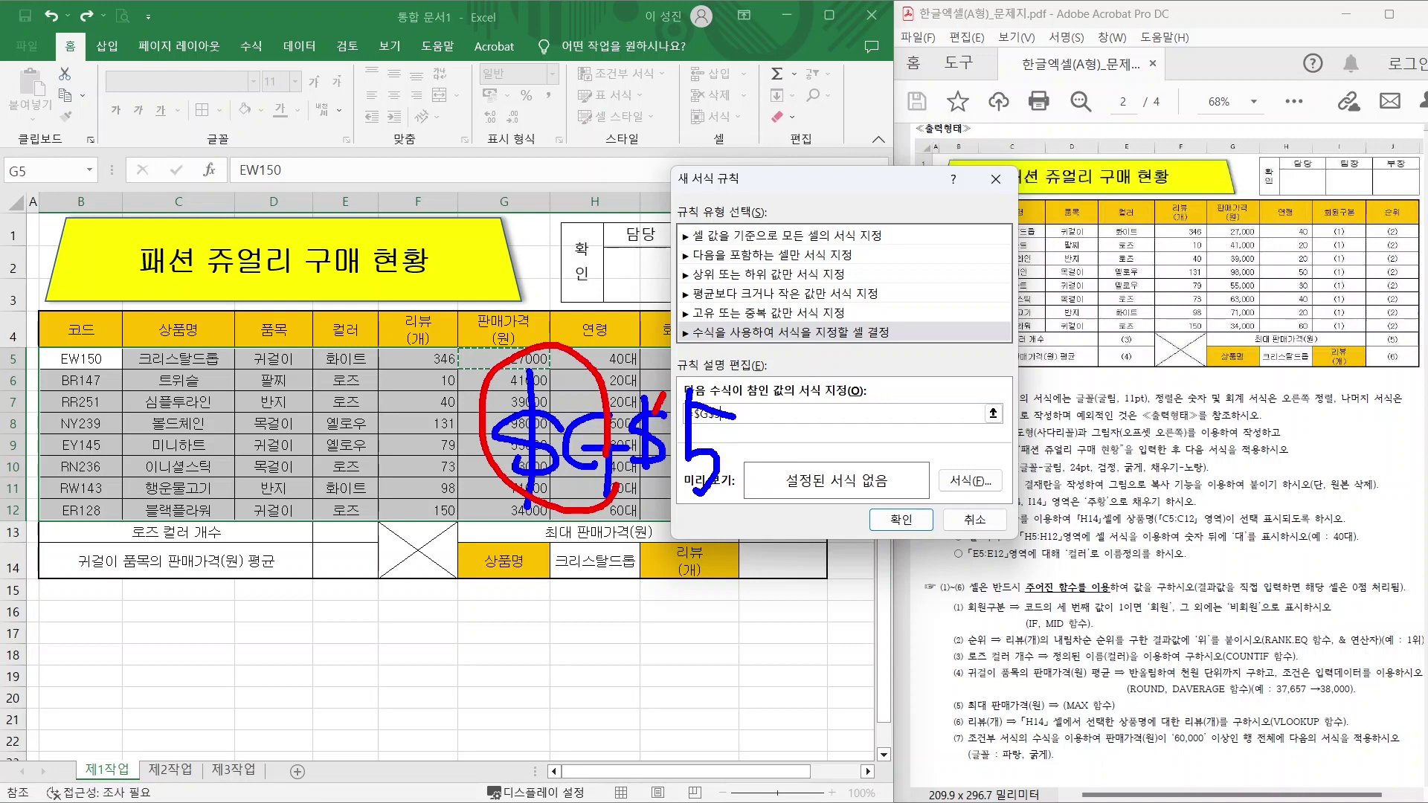
mouse_move(643, 420)
left_mouse_down()
mouse_move(635, 455)
mouse_move(662, 465)
left_mouse_up()
key("Escape")
Cycle the reference with F4 until it reads =$G5, with only column G locked.
key("F4")
key("F4")
key("F4")
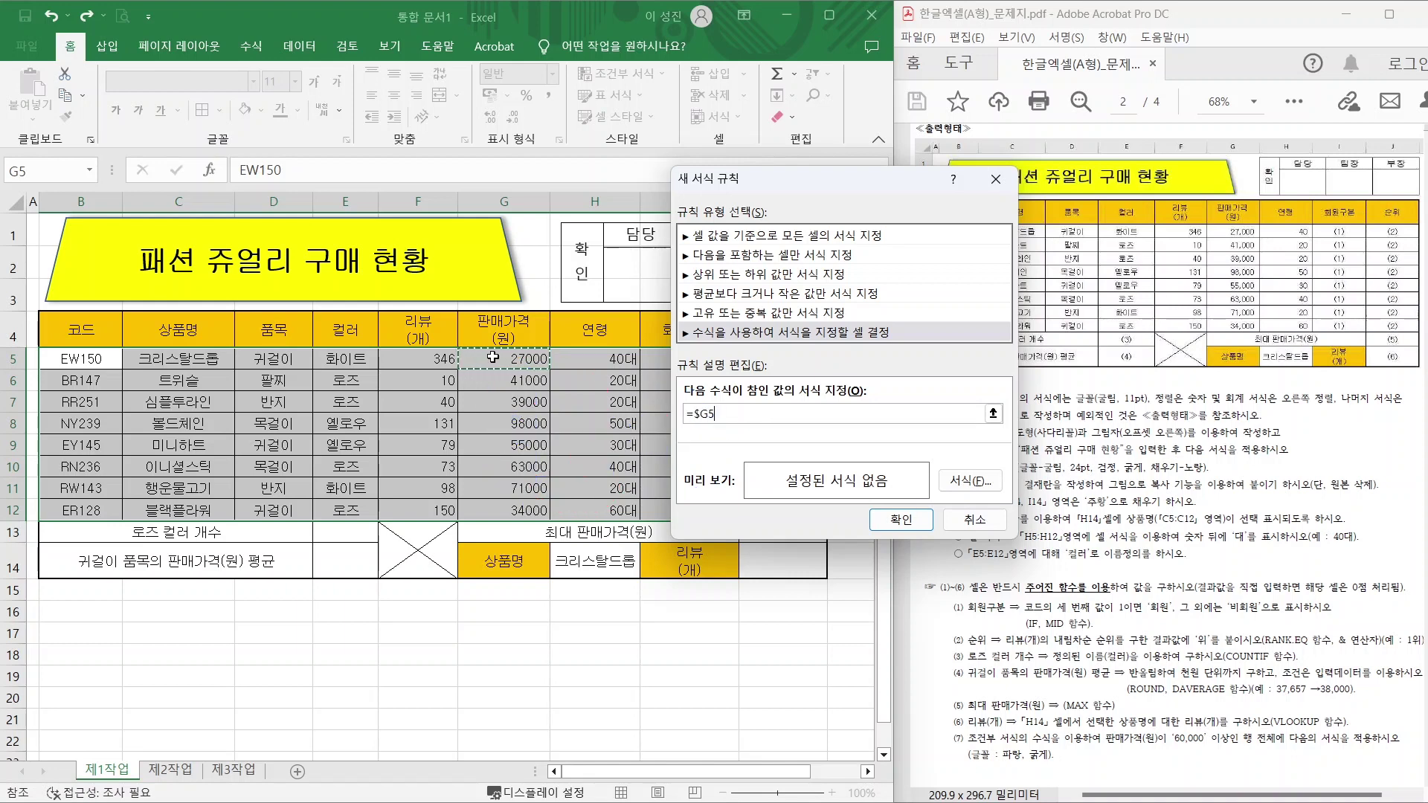
key("F4")
key("F4")
mouse_move(411, 398)
left_mouse_down()
mouse_move(473, 396)
mouse_move(427, 446)
left_mouse_up()
left_click_drag(445, 357, 441, 477)
left_click_drag(520, 368, 524, 446)
left_click_drag(559, 358, 571, 454)
left_click_drag(559, 365, 621, 381)
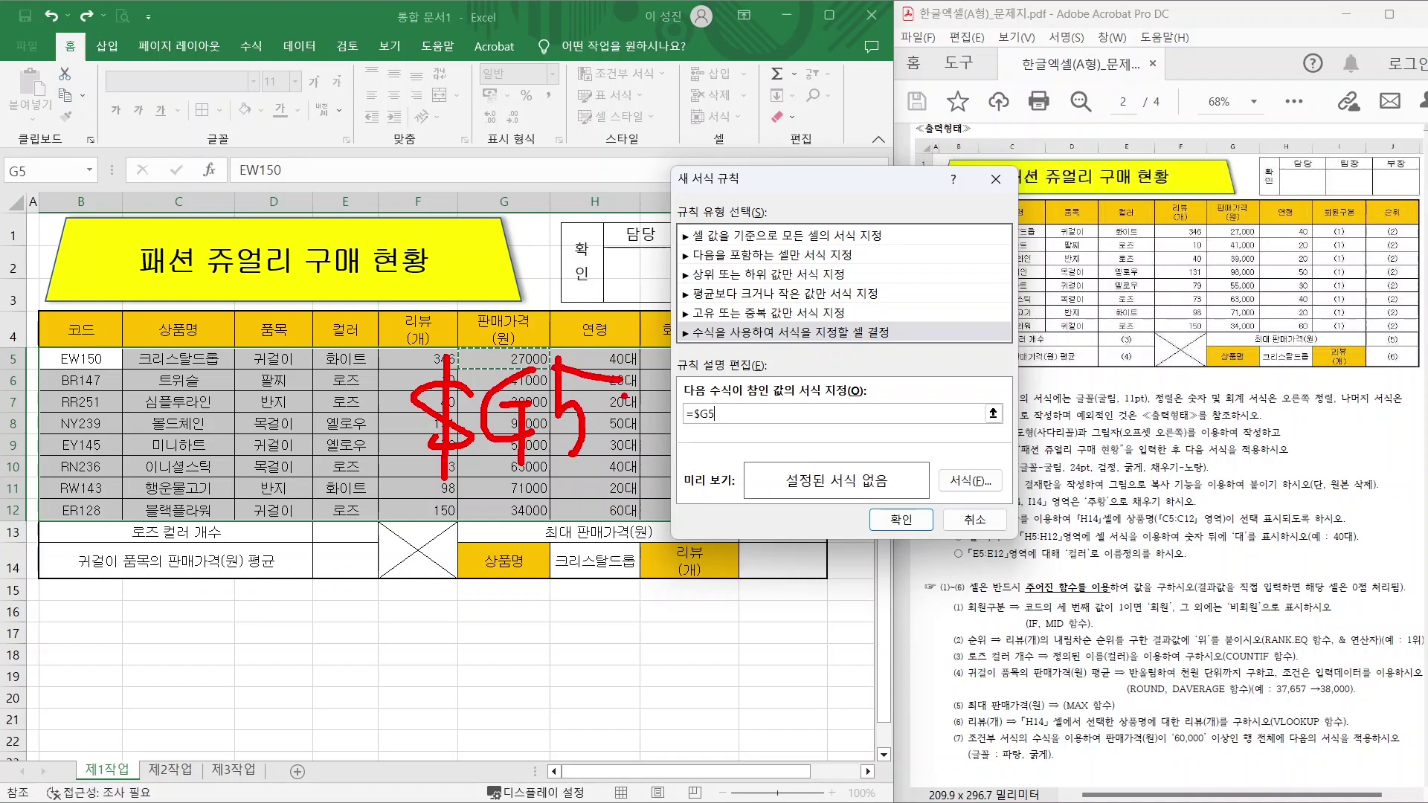
key("Escape")
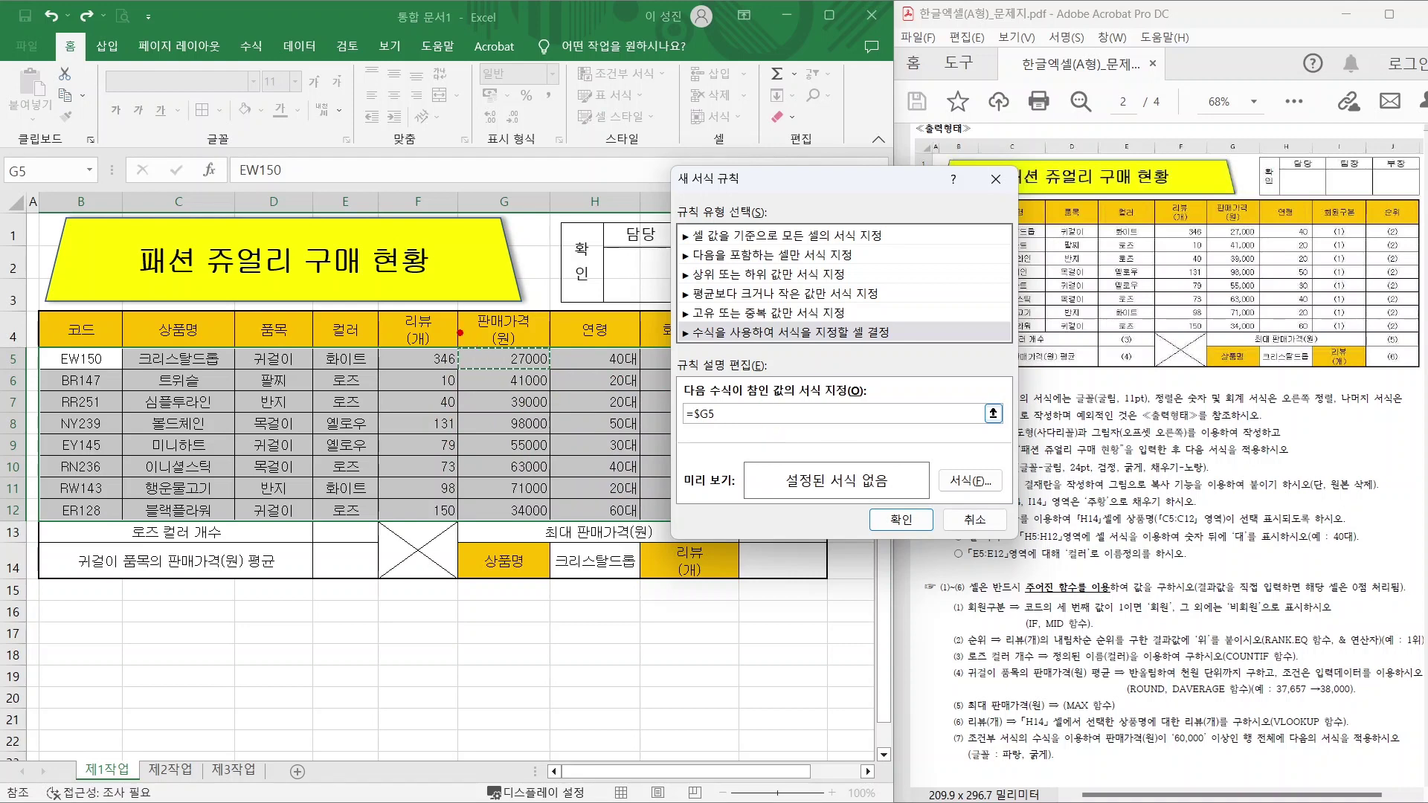
Begin the comparison after =$G5 by typing the greater-than sign.
mouse_move(460, 332)
left_mouse_down()
mouse_move(533, 402)
mouse_move(467, 469)
left_mouse_up()
mouse_move(556, 370)
left_mouse_down()
mouse_move(635, 369)
mouse_move(637, 388)
left_mouse_up()
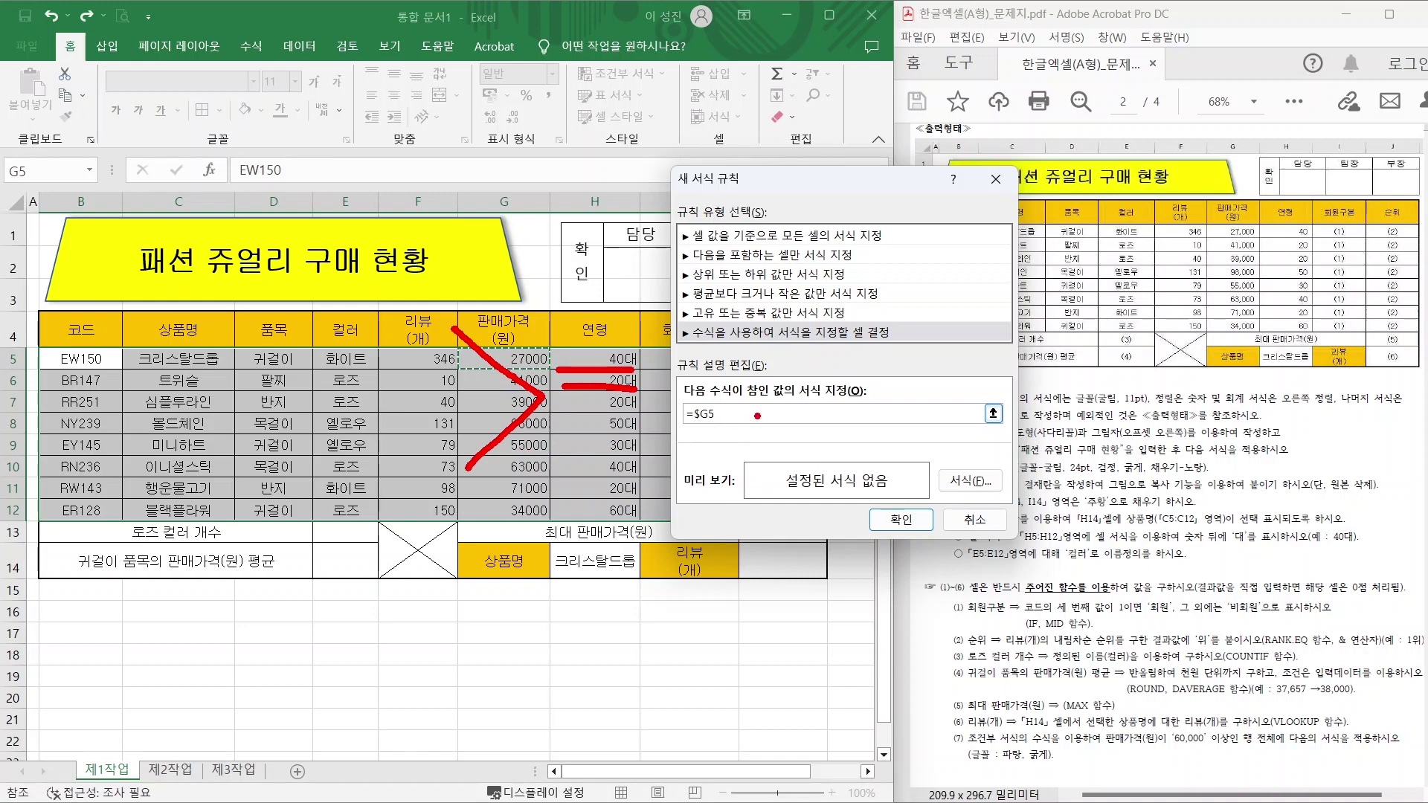
key("Escape")
type(">=60000")
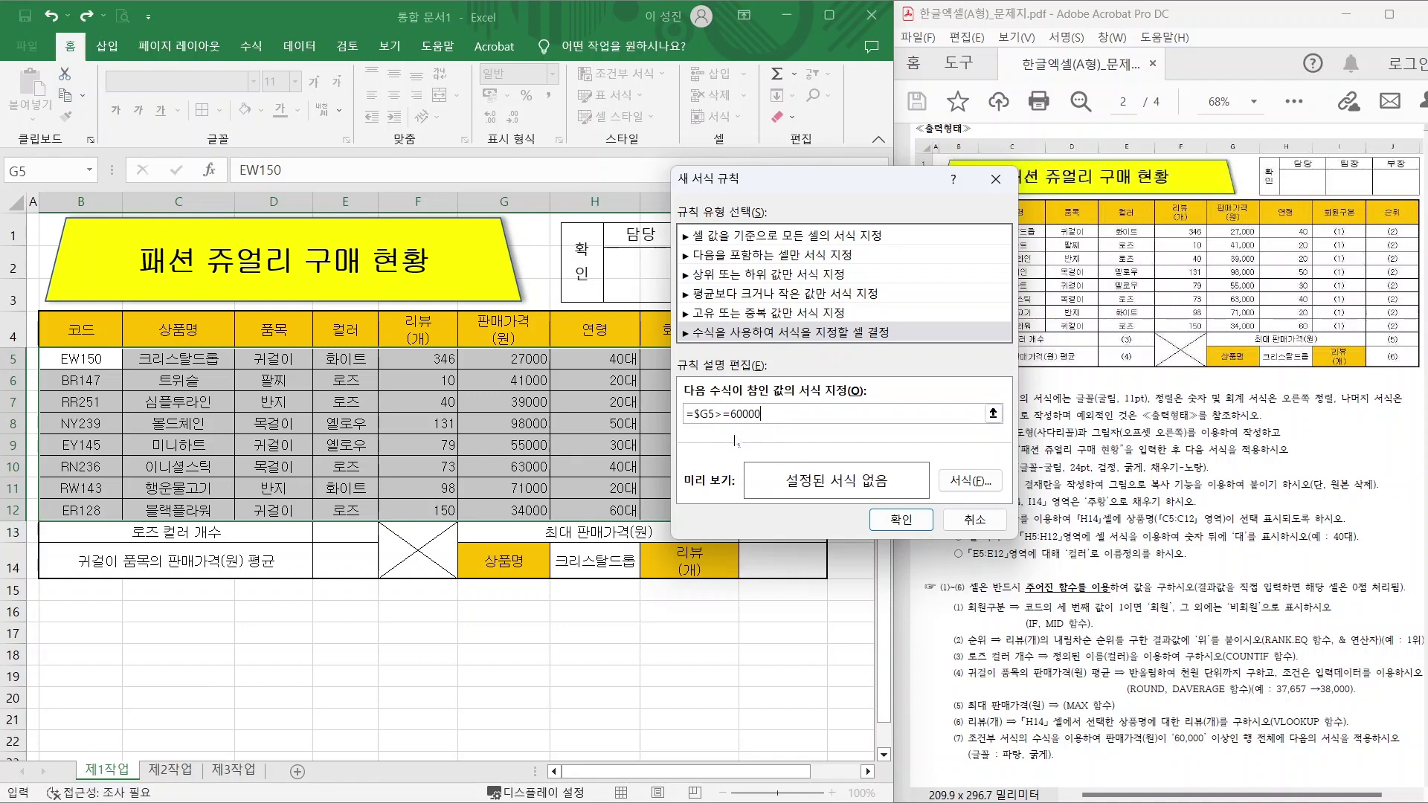
Finish the condition as =$G5>=60000, highlighting the 60,000 threshold from the instructions.
left_click_drag(1173, 746, 1223, 749)
left_click_drag(1190, 473, 1138, 572)
mouse_move(1205, 532)
left_mouse_down()
mouse_move(1199, 579)
mouse_move(1186, 537)
left_mouse_up()
left_click_drag(1250, 588, 1235, 619)
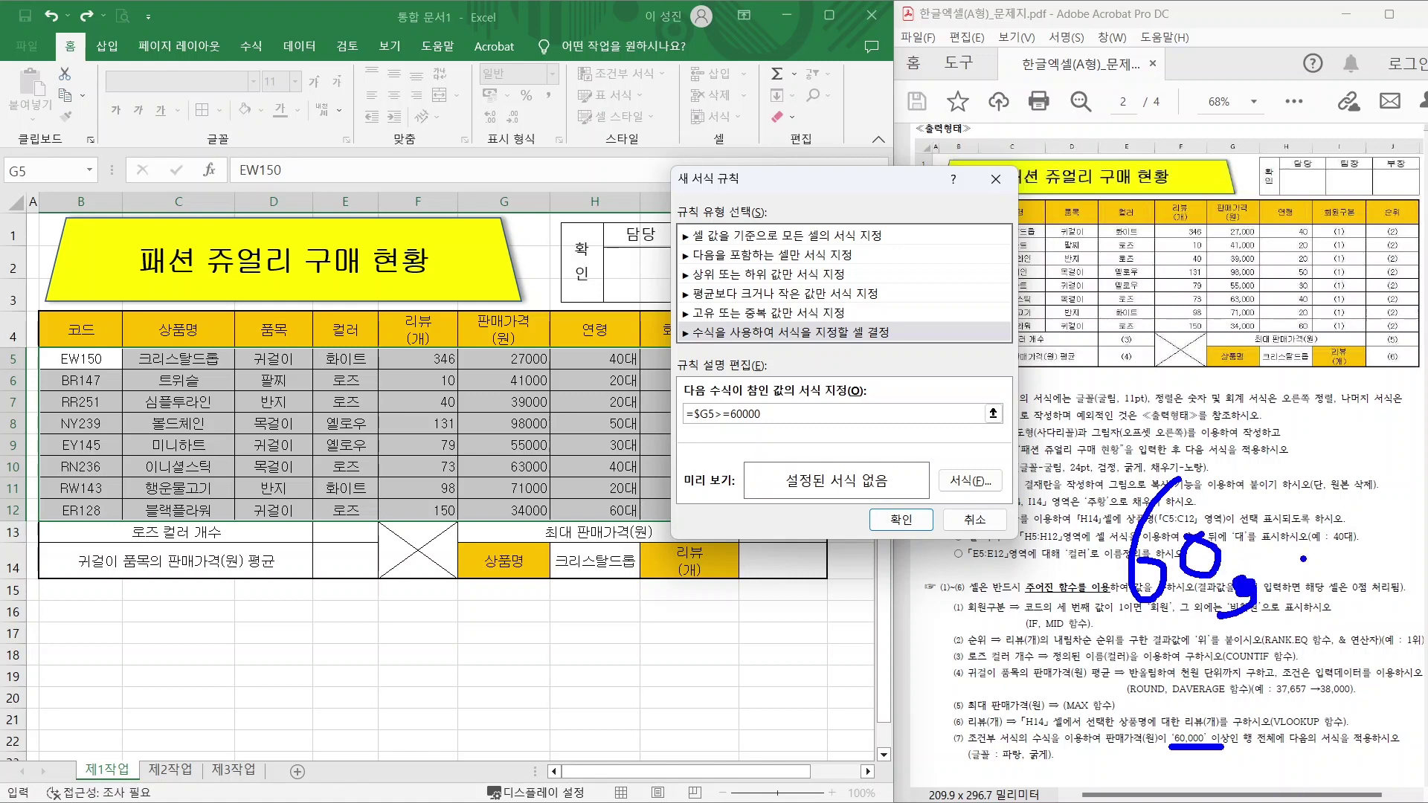
mouse_move(1295, 549)
left_mouse_down()
mouse_move(1276, 573)
mouse_move(1313, 554)
left_mouse_up()
mouse_move(1337, 550)
left_mouse_down()
mouse_move(1327, 559)
mouse_move(1352, 573)
mouse_move(1373, 555)
left_mouse_up()
left_click(1372, 554)
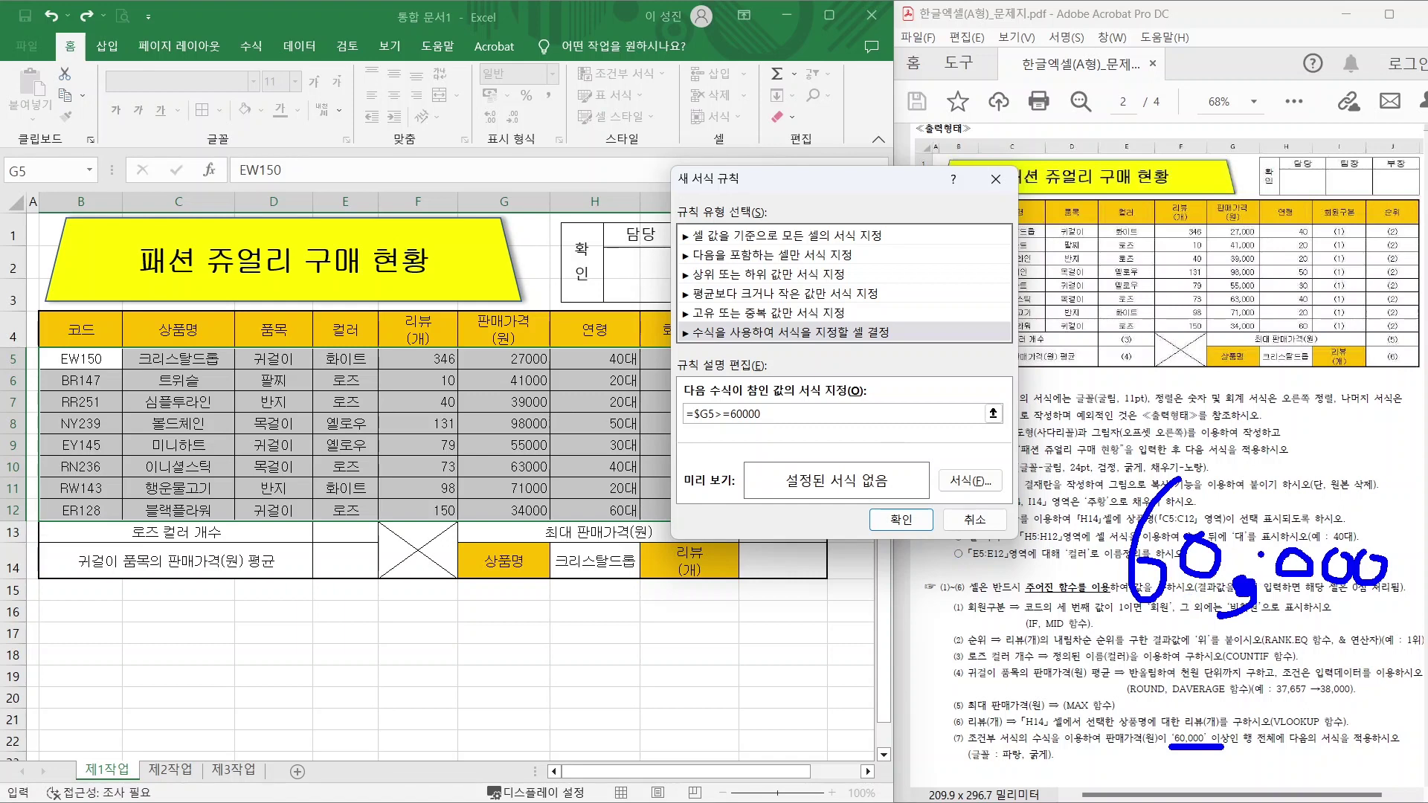
key("r")
mouse_move(1227, 565)
left_mouse_down()
mouse_move(1189, 476)
mouse_move(1220, 554)
left_mouse_up()
mouse_move(1399, 595)
left_mouse_down()
mouse_move(1324, 602)
mouse_move(1376, 491)
mouse_move(1403, 591)
left_mouse_up()
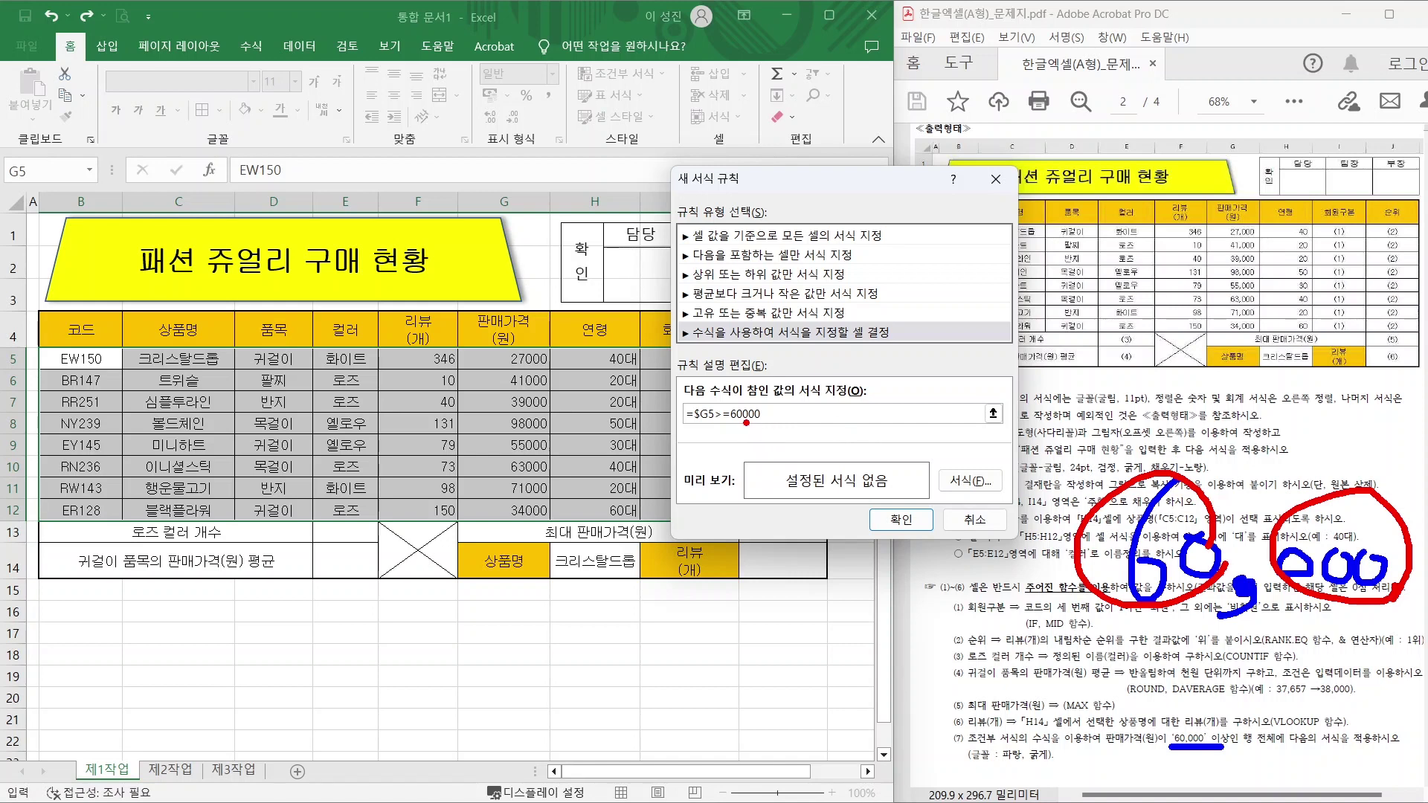
key("Escape")
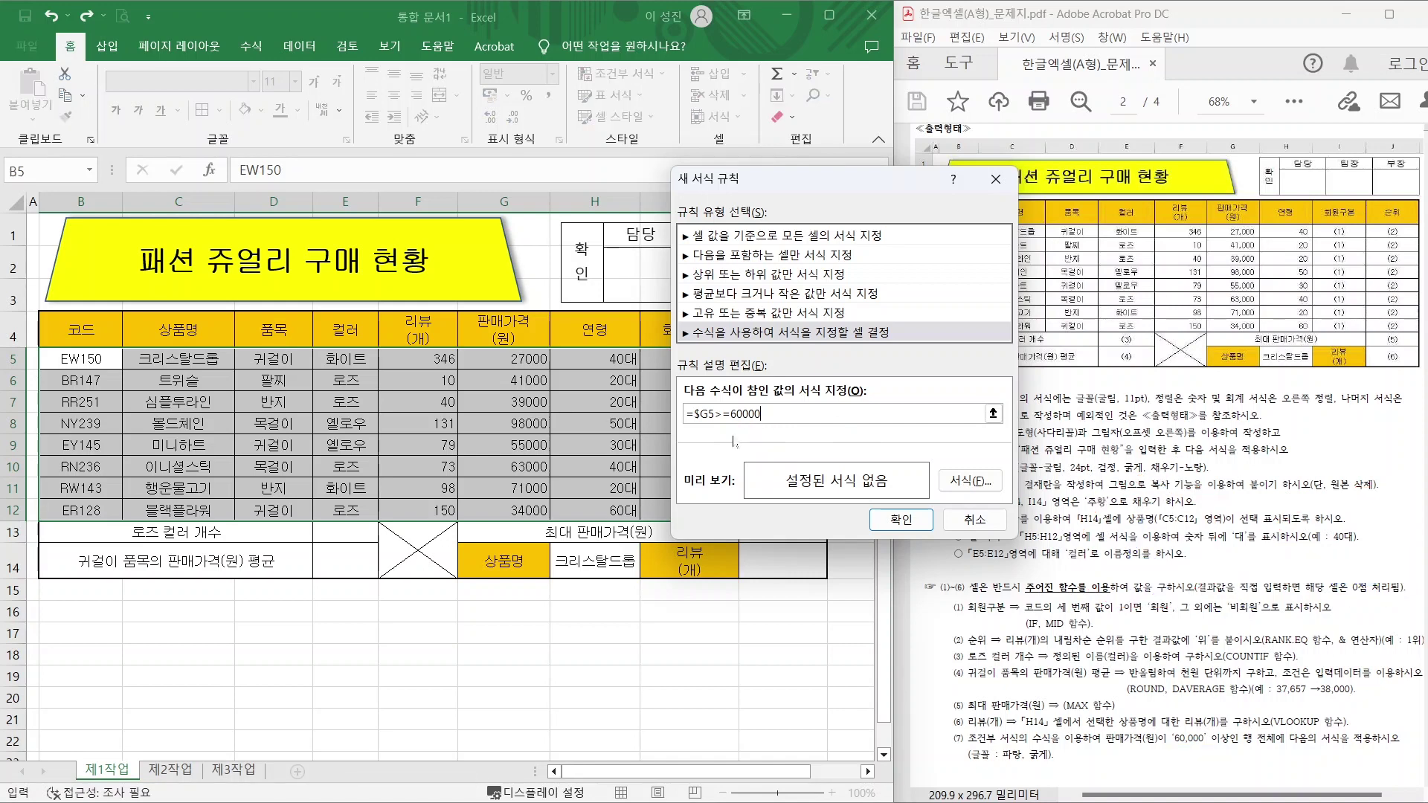
Set the rule's font to Bold and Blue, then apply the rule.
left_click(961, 482)
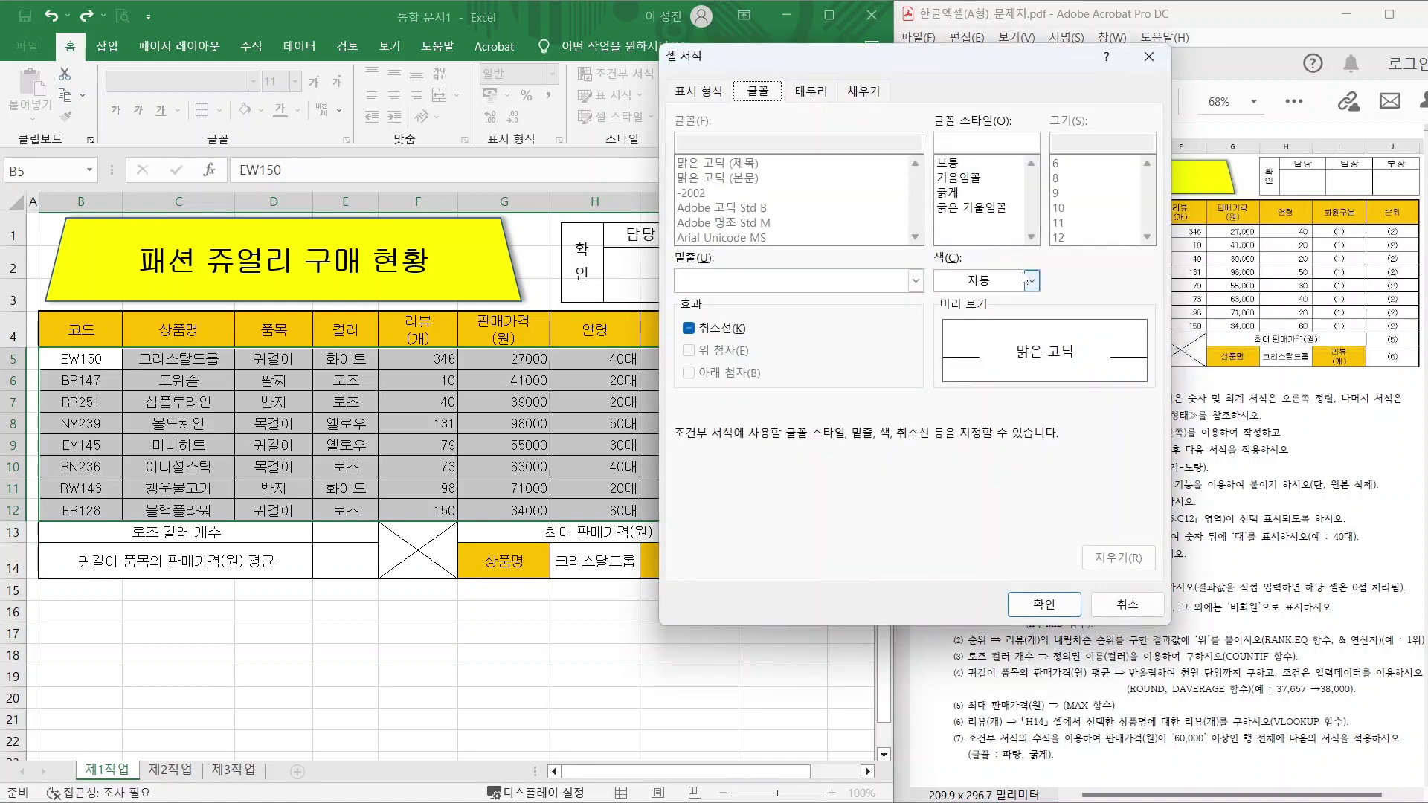
left_click(952, 192)
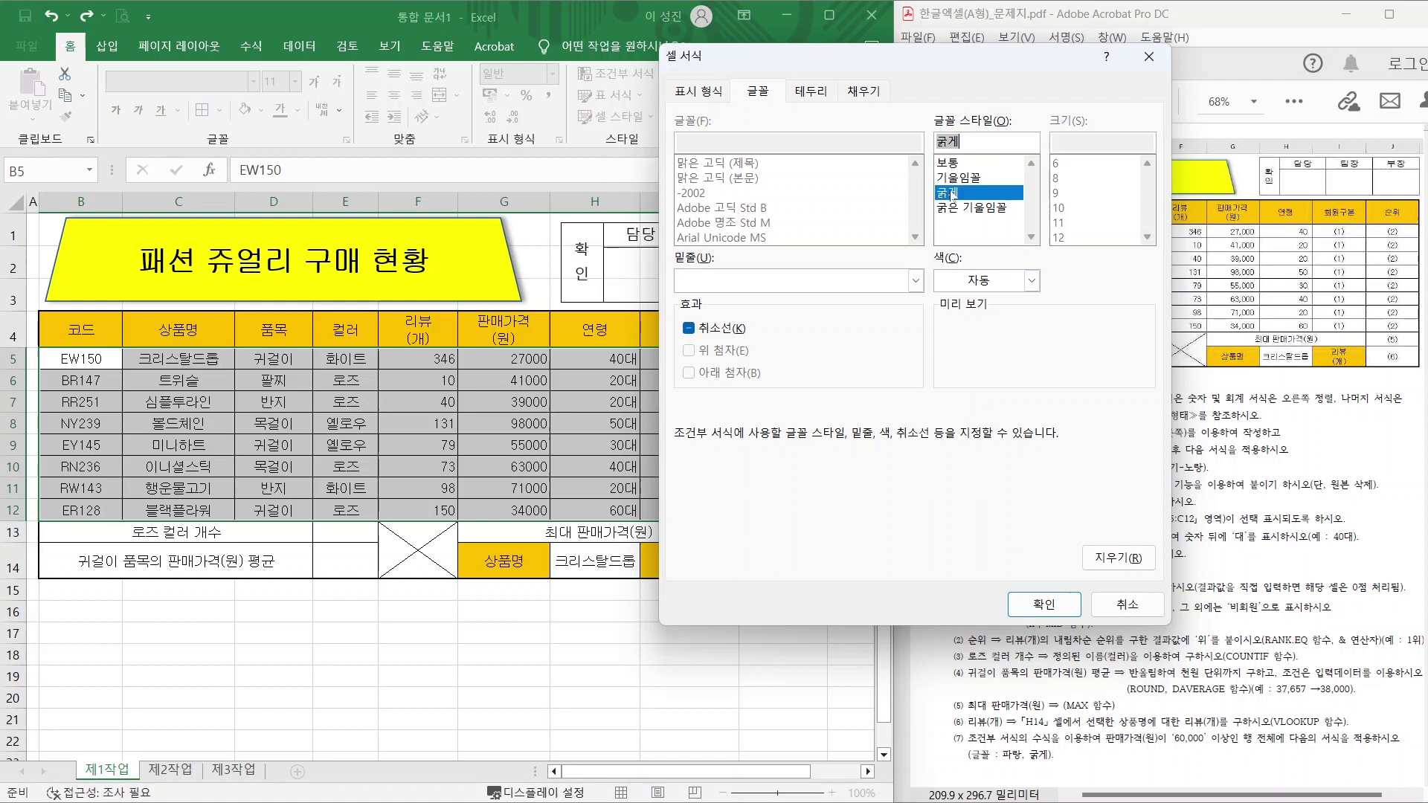
left_click(1032, 281)
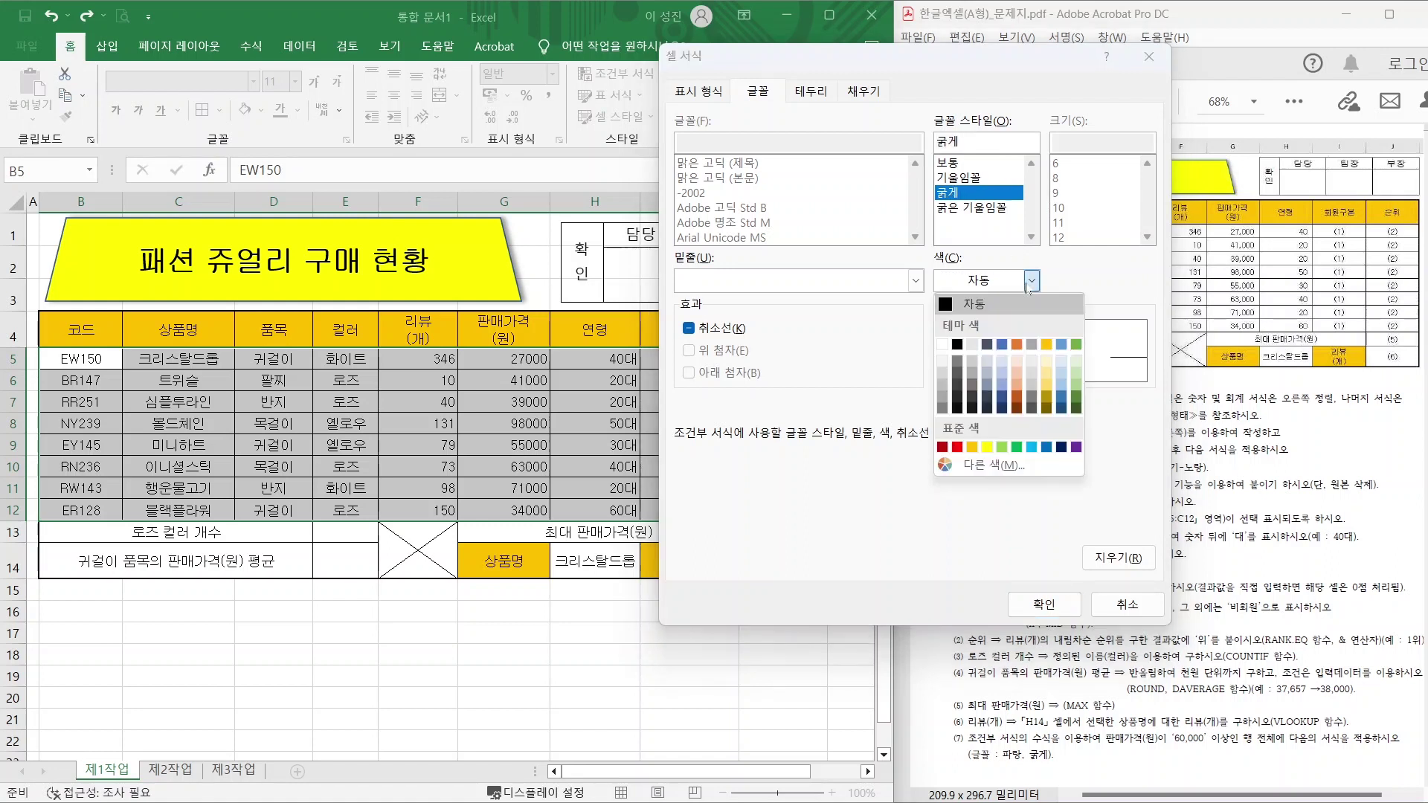
left_click(1046, 447)
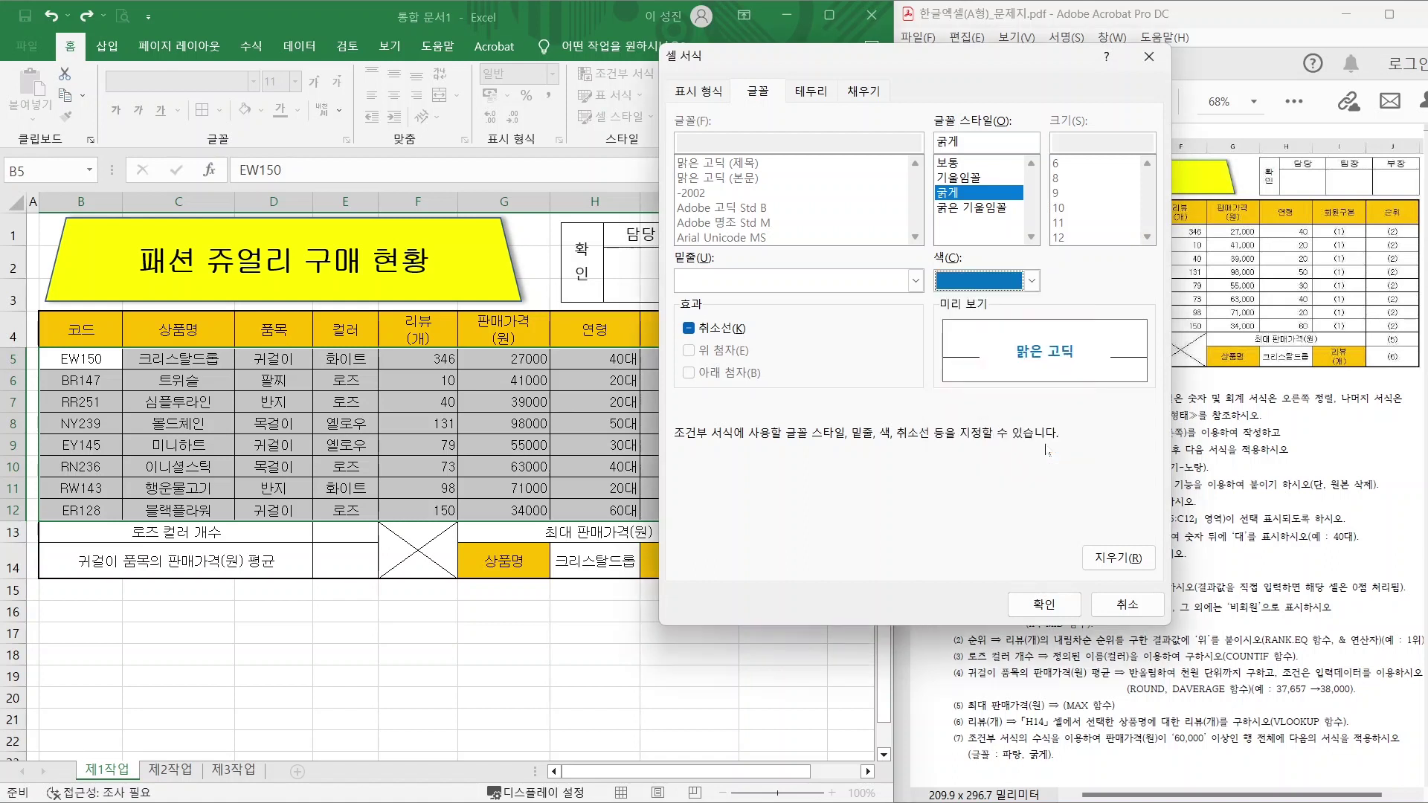
mouse_move(1065, 375)
left_mouse_down()
mouse_move(981, 338)
mouse_move(1078, 348)
mouse_move(1073, 368)
left_mouse_up()
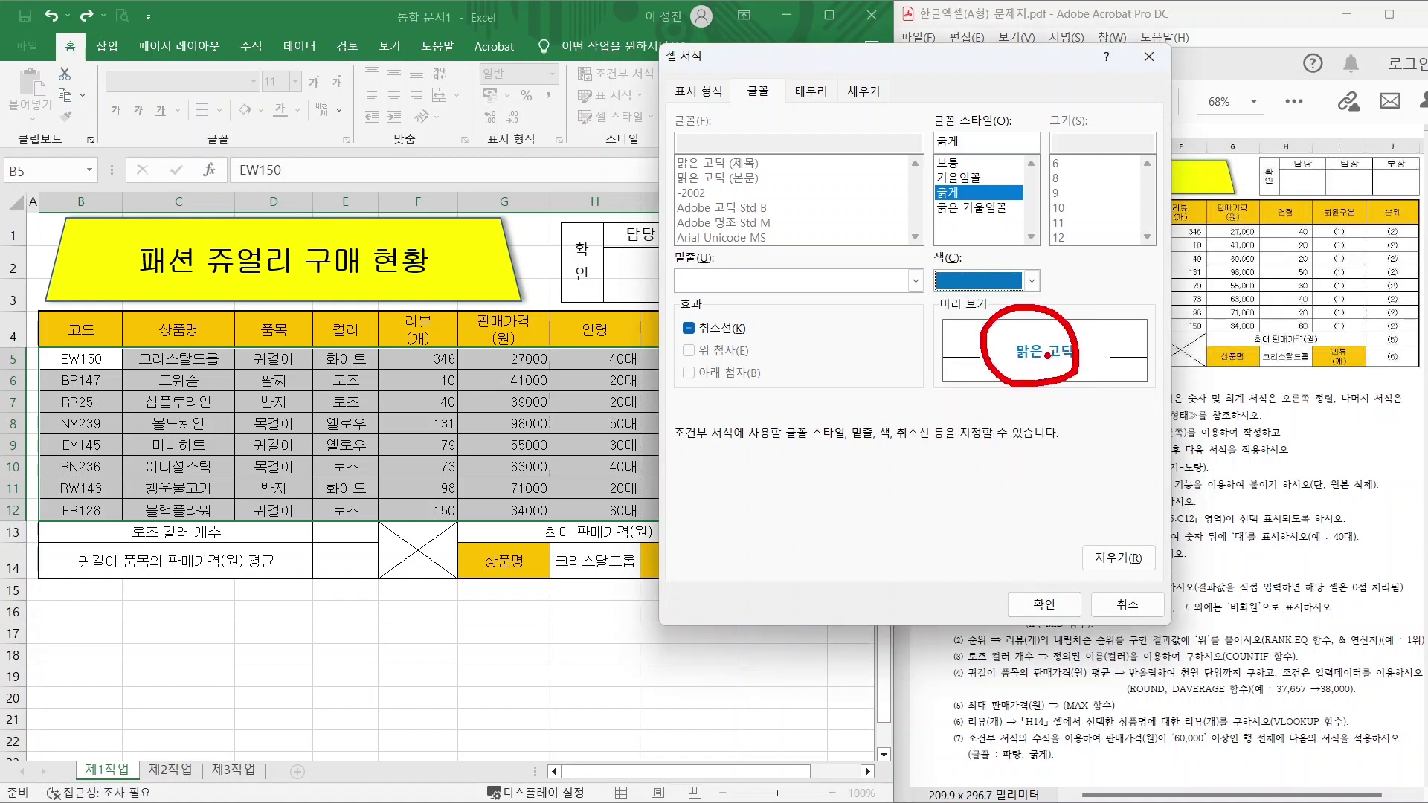
key("Escape")
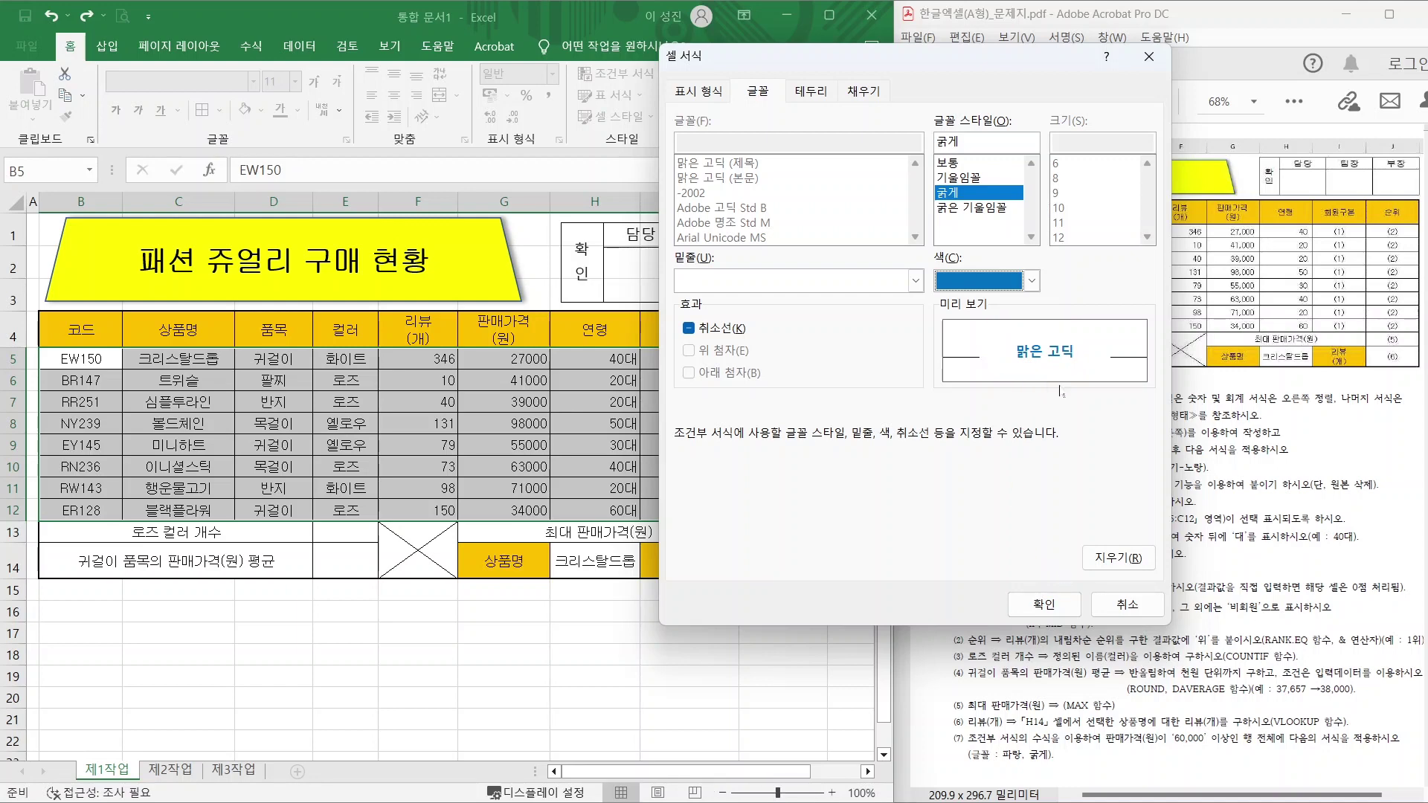
left_click(1043, 604)
left_click(867, 567)
left_click(547, 631)
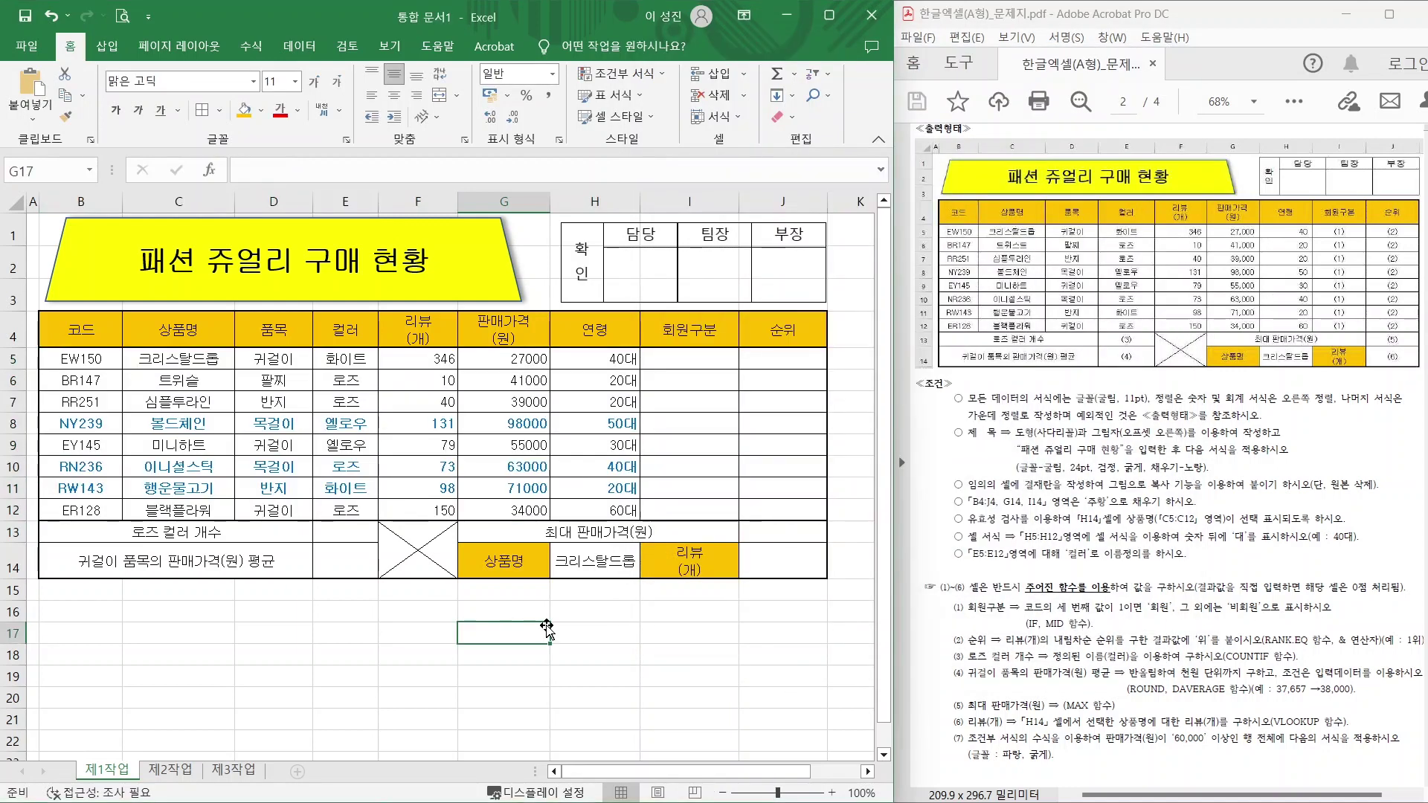
Point out the highlighted 98000, 63000 and 71000 price rows and deselect the table.
left_click_drag(530, 419, 599, 364)
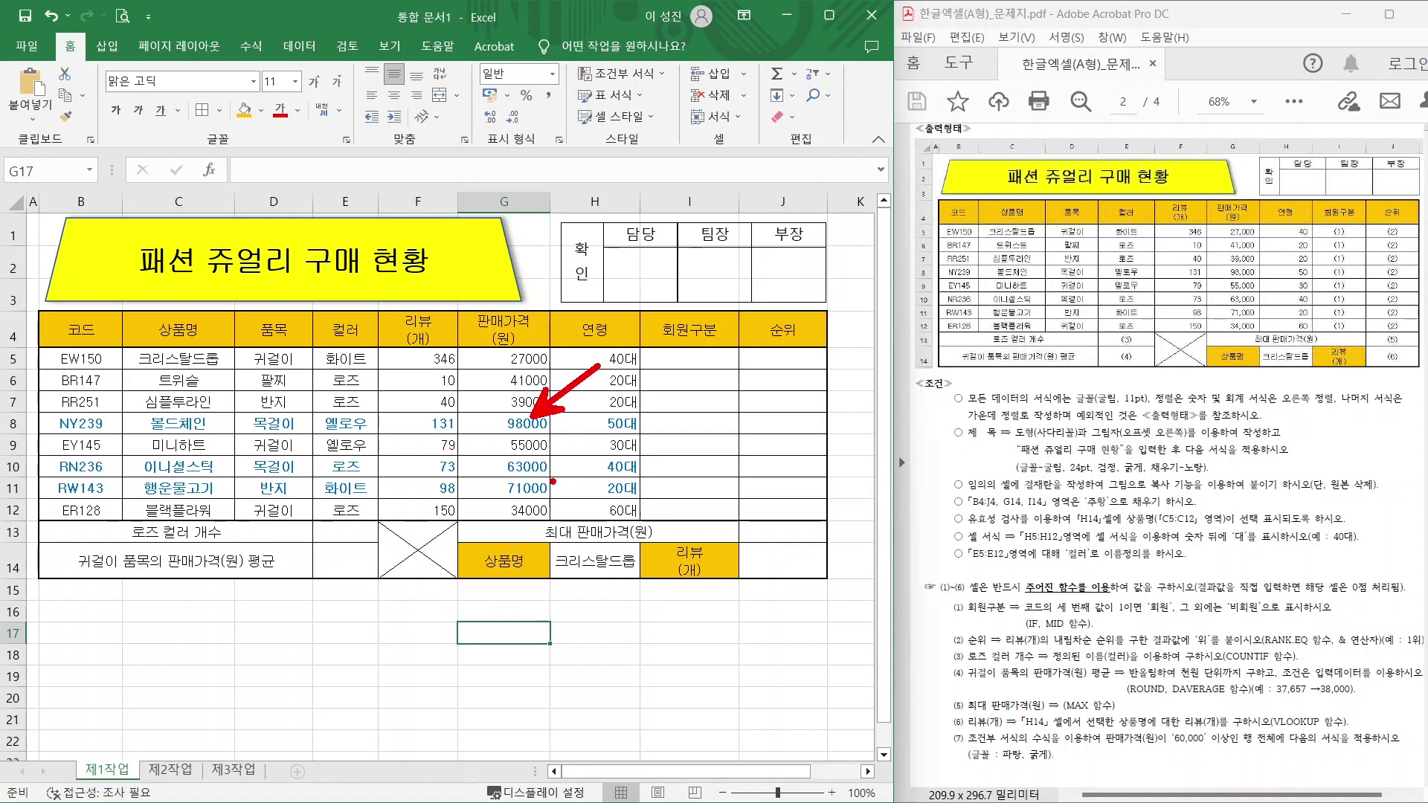
left_click_drag(542, 469, 612, 429)
left_click_drag(538, 493, 604, 473)
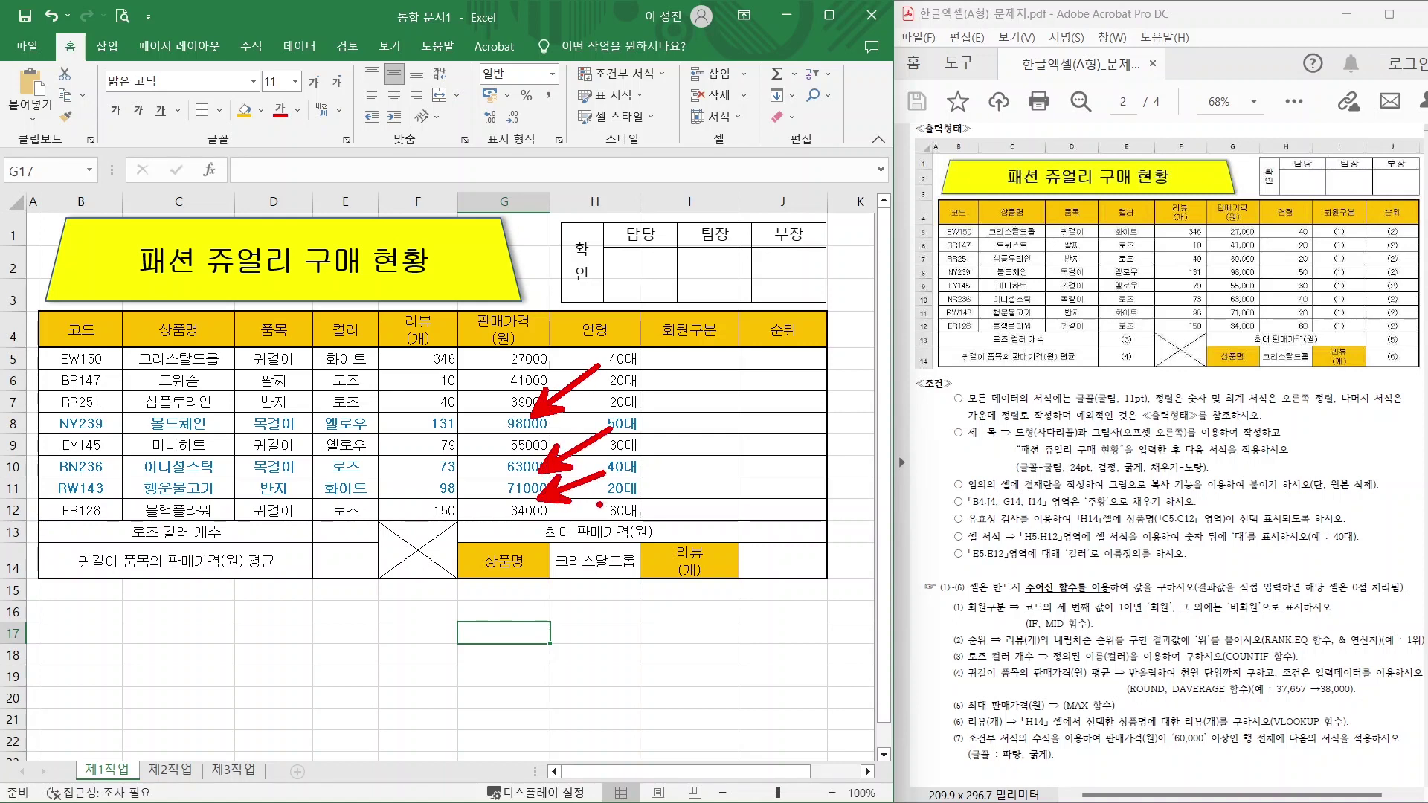
key("Escape")
left_click(584, 681)
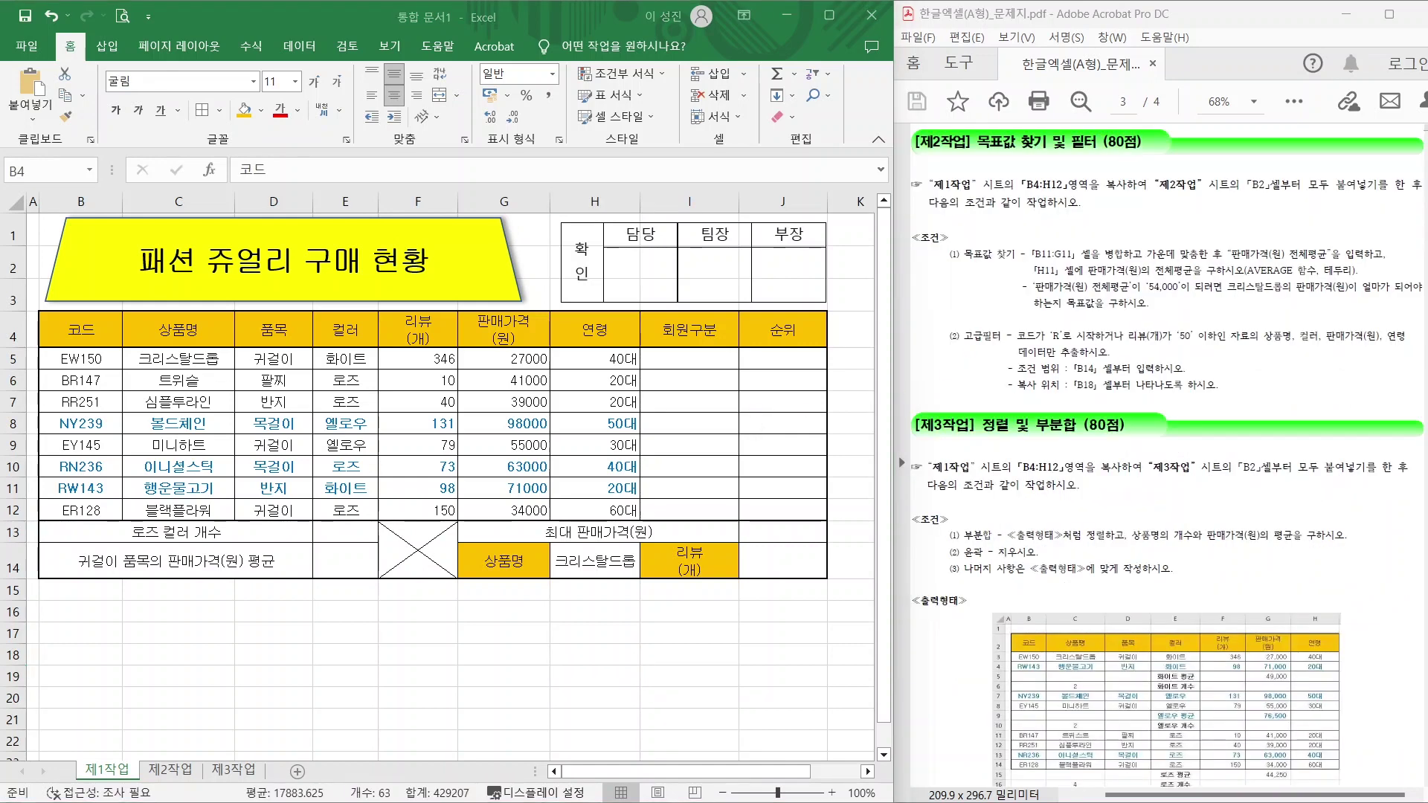
Copy the B4:H12 table named in the instructions.
left_click_drag(935, 195, 1107, 192)
mouse_move(1009, 163)
left_mouse_down()
mouse_move(1087, 195)
mouse_move(1285, 191)
left_mouse_up()
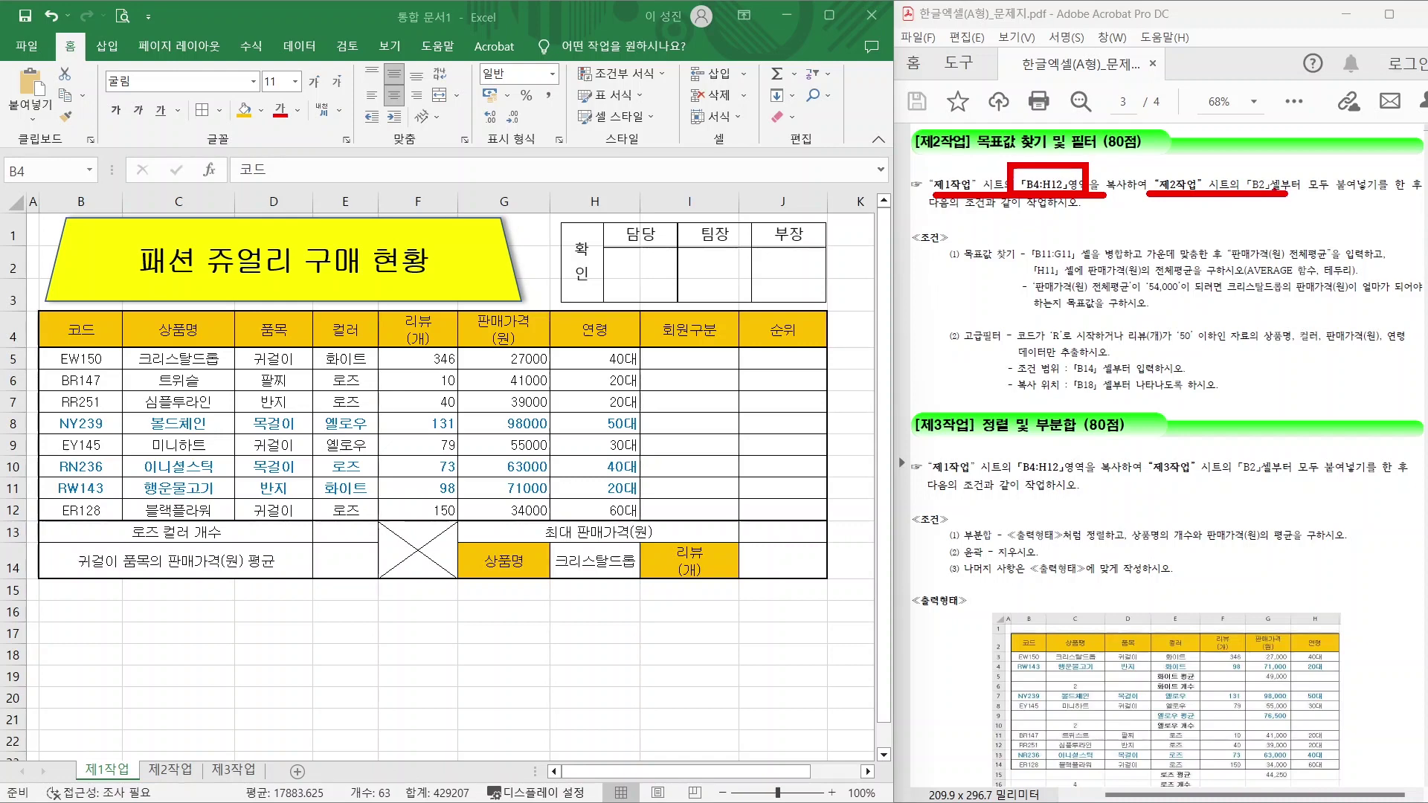
key("Escape")
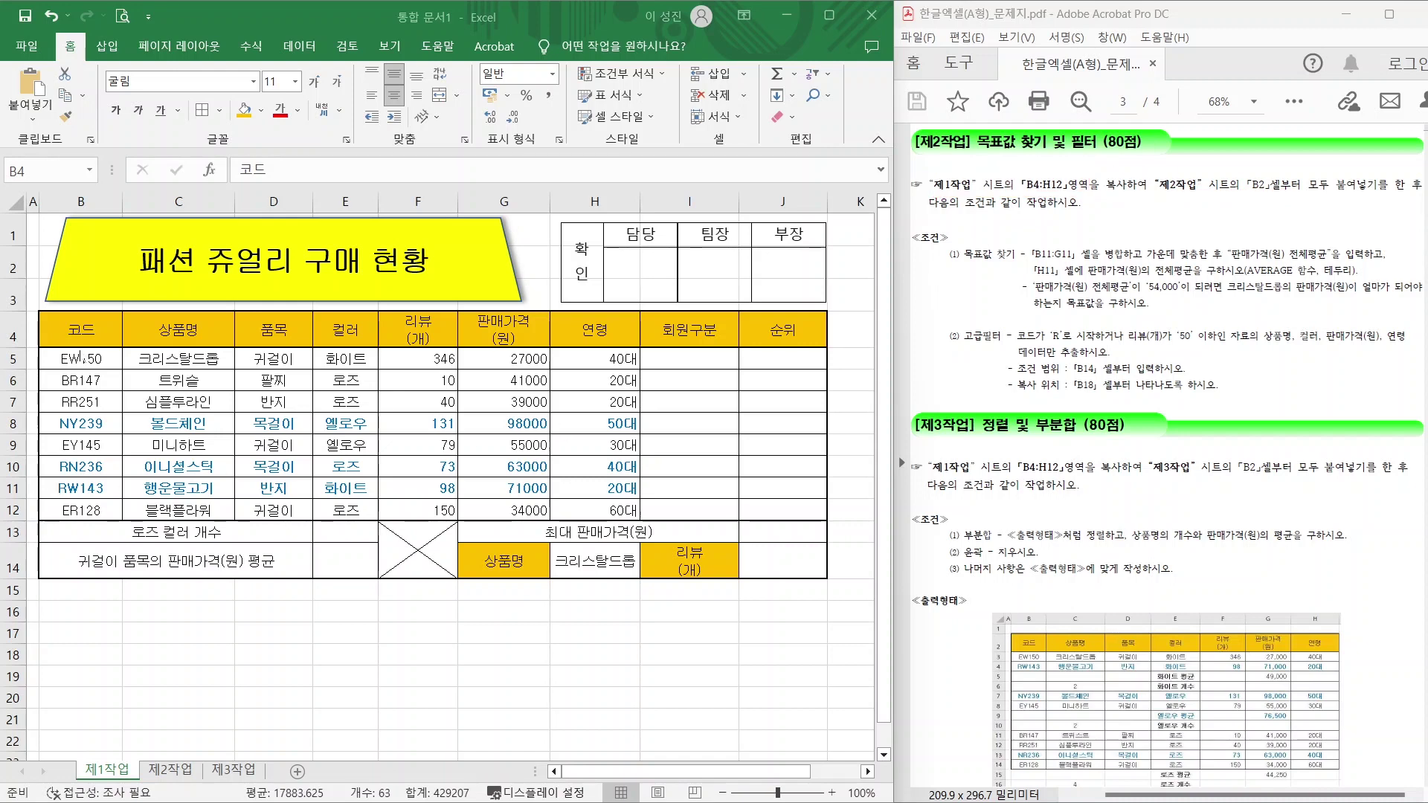
mouse_move(37, 311)
left_mouse_down()
mouse_move(548, 503)
mouse_move(647, 521)
left_mouse_up()
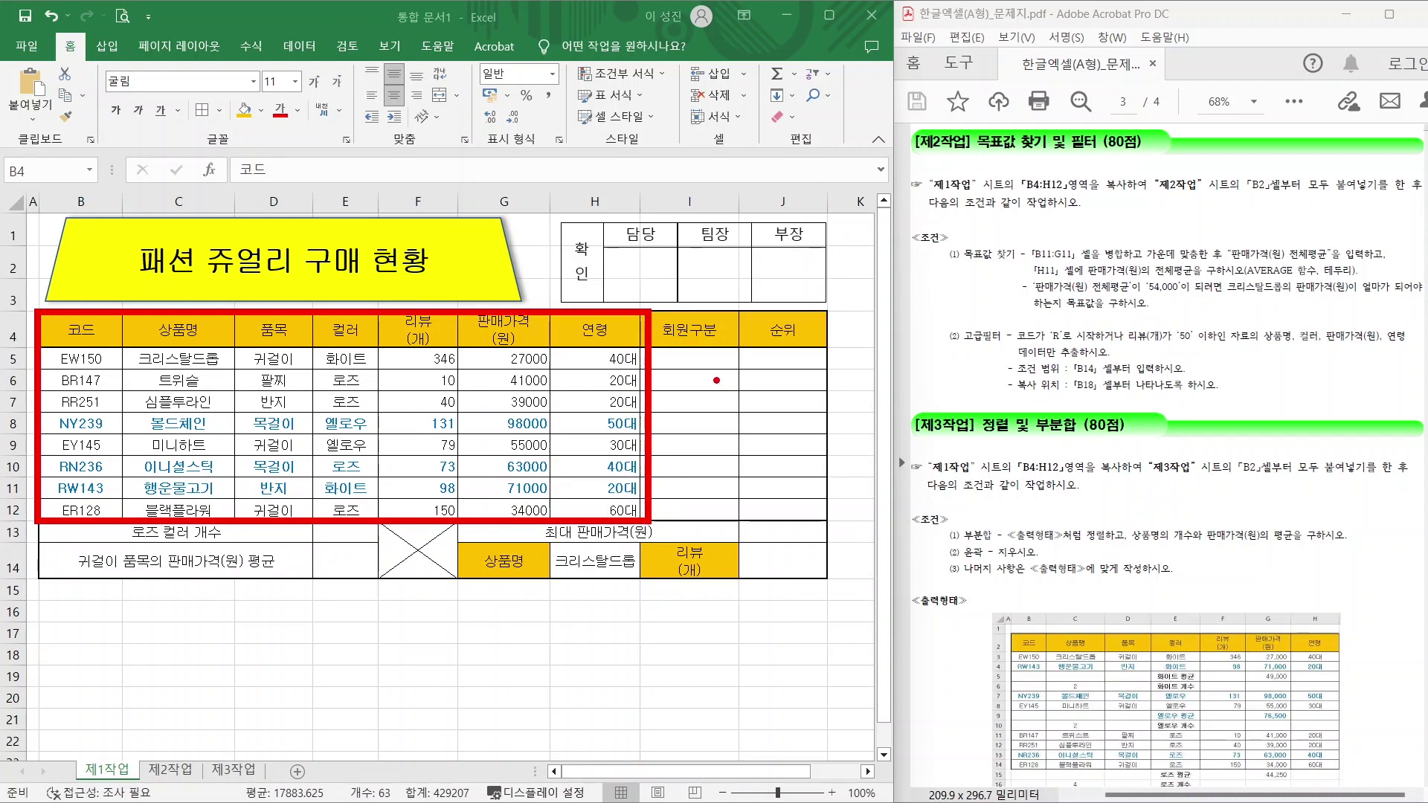
key("e")
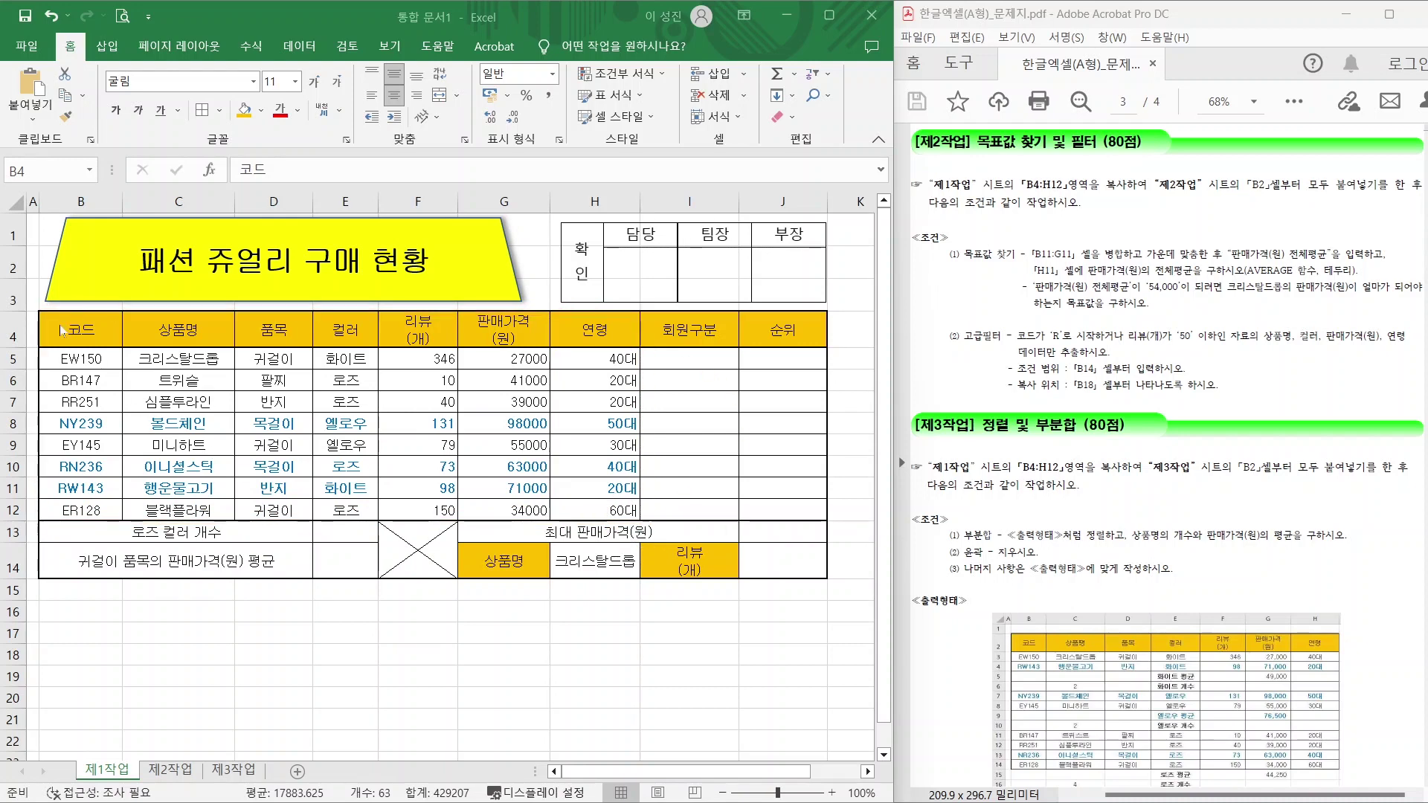
key("Escape")
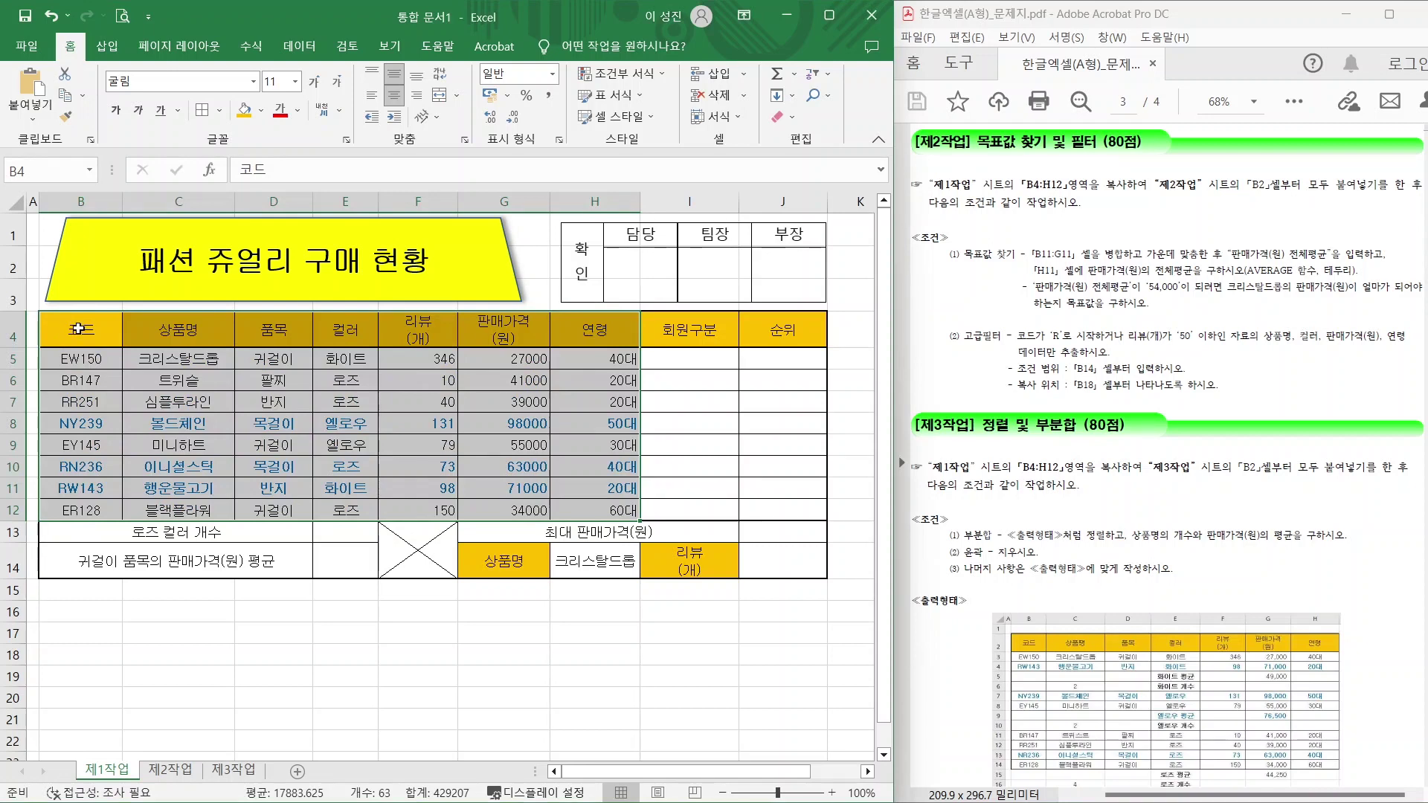
key("ctrl+c")
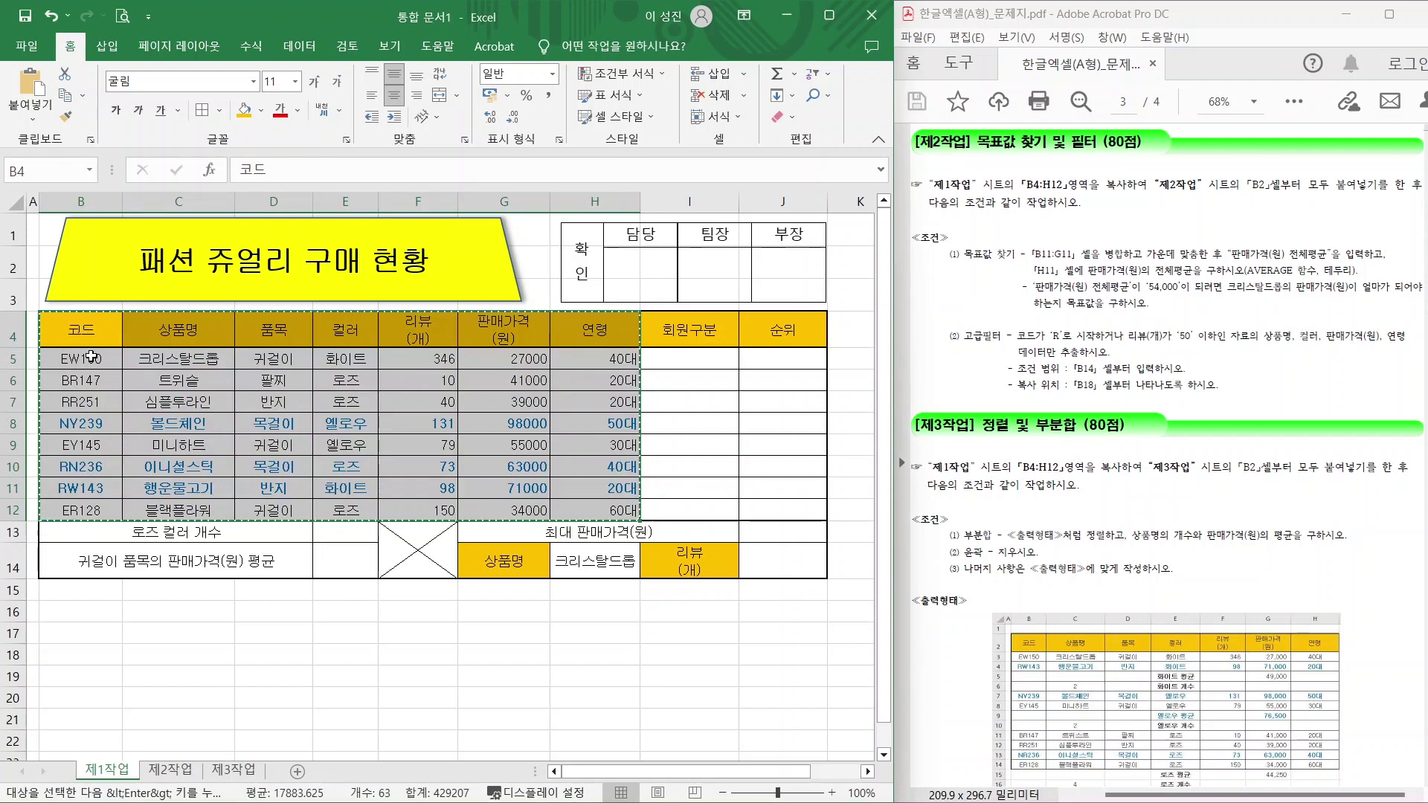
Paste the table at B2 on sheet 제2작업 with Keep Source Column Widths.
left_click(172, 772)
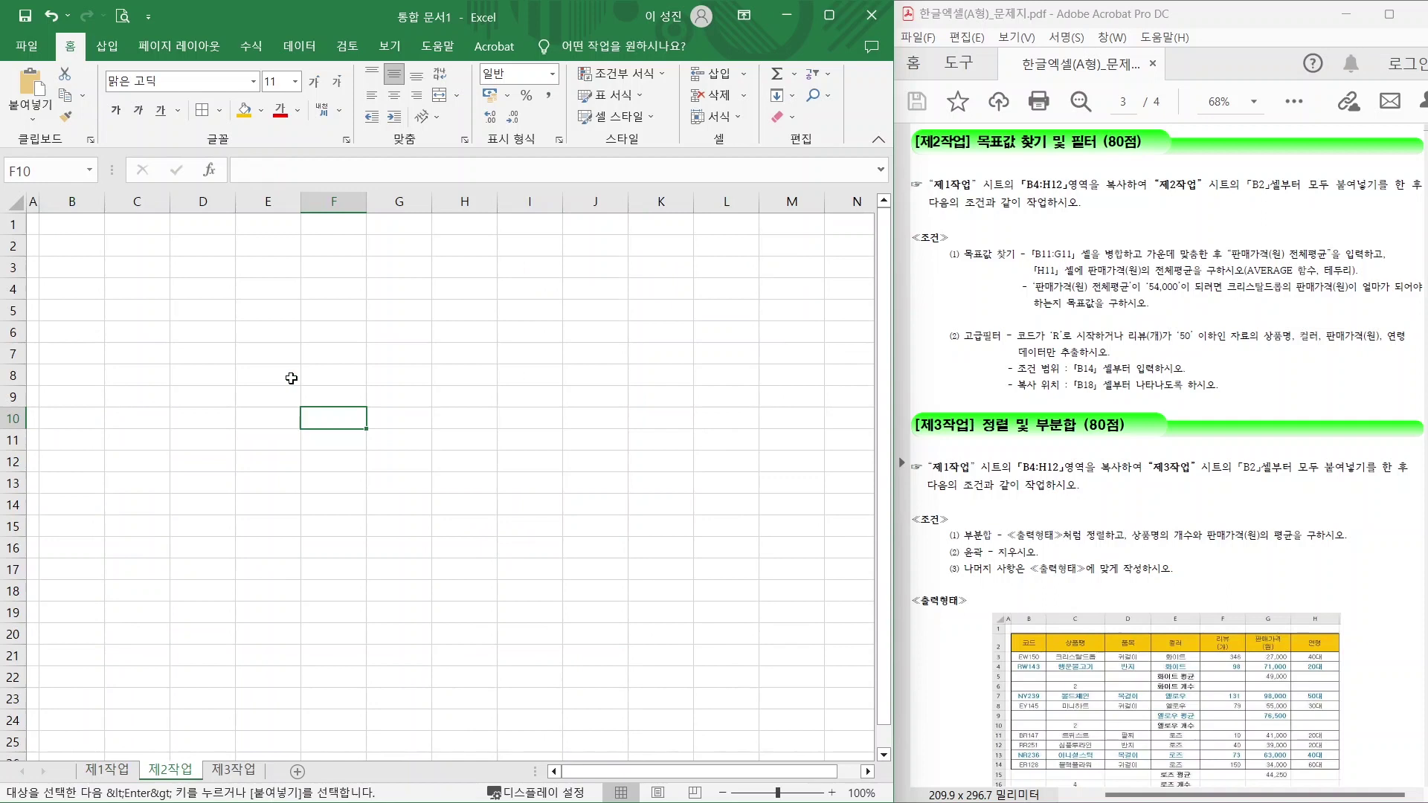
left_click(65, 245)
key("ctrl+v")
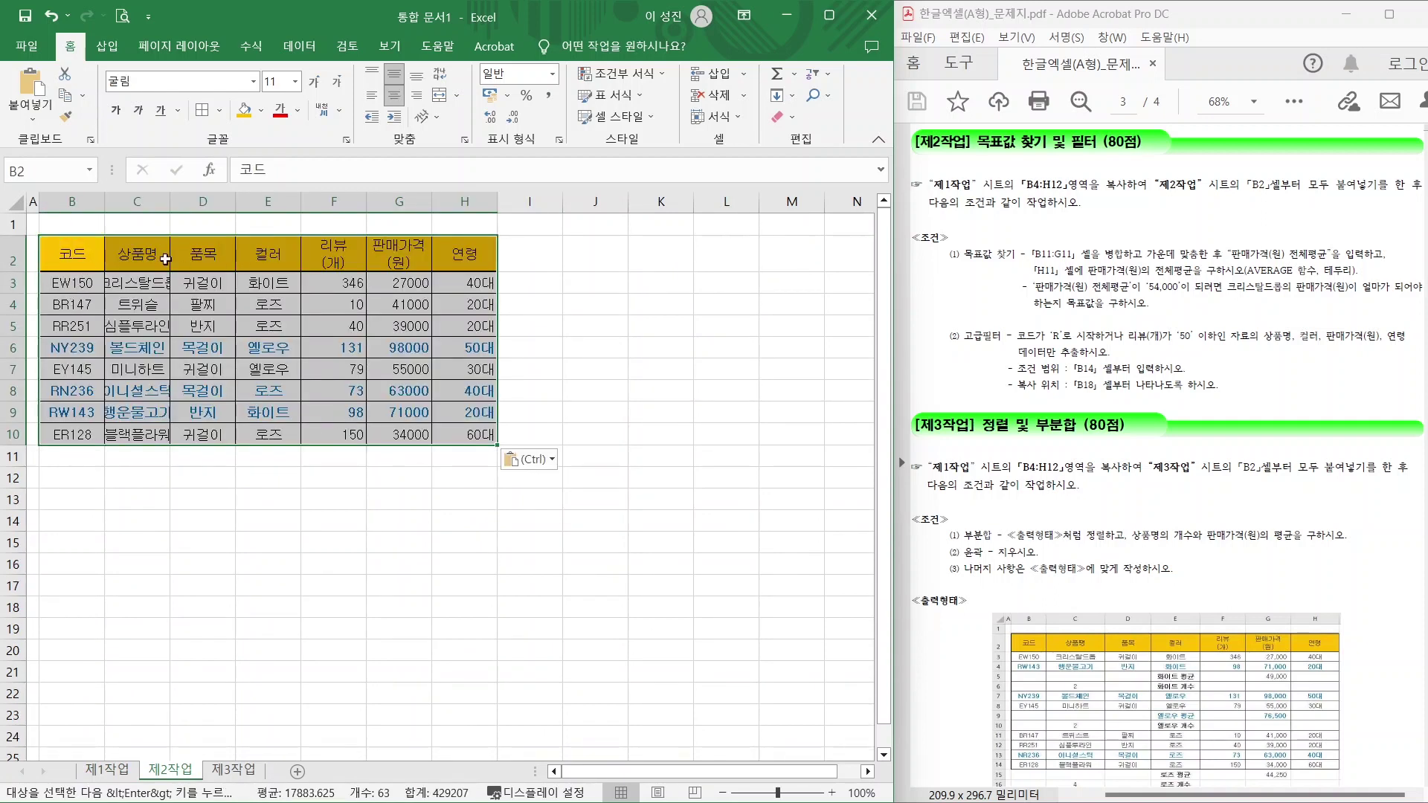
left_click(531, 461)
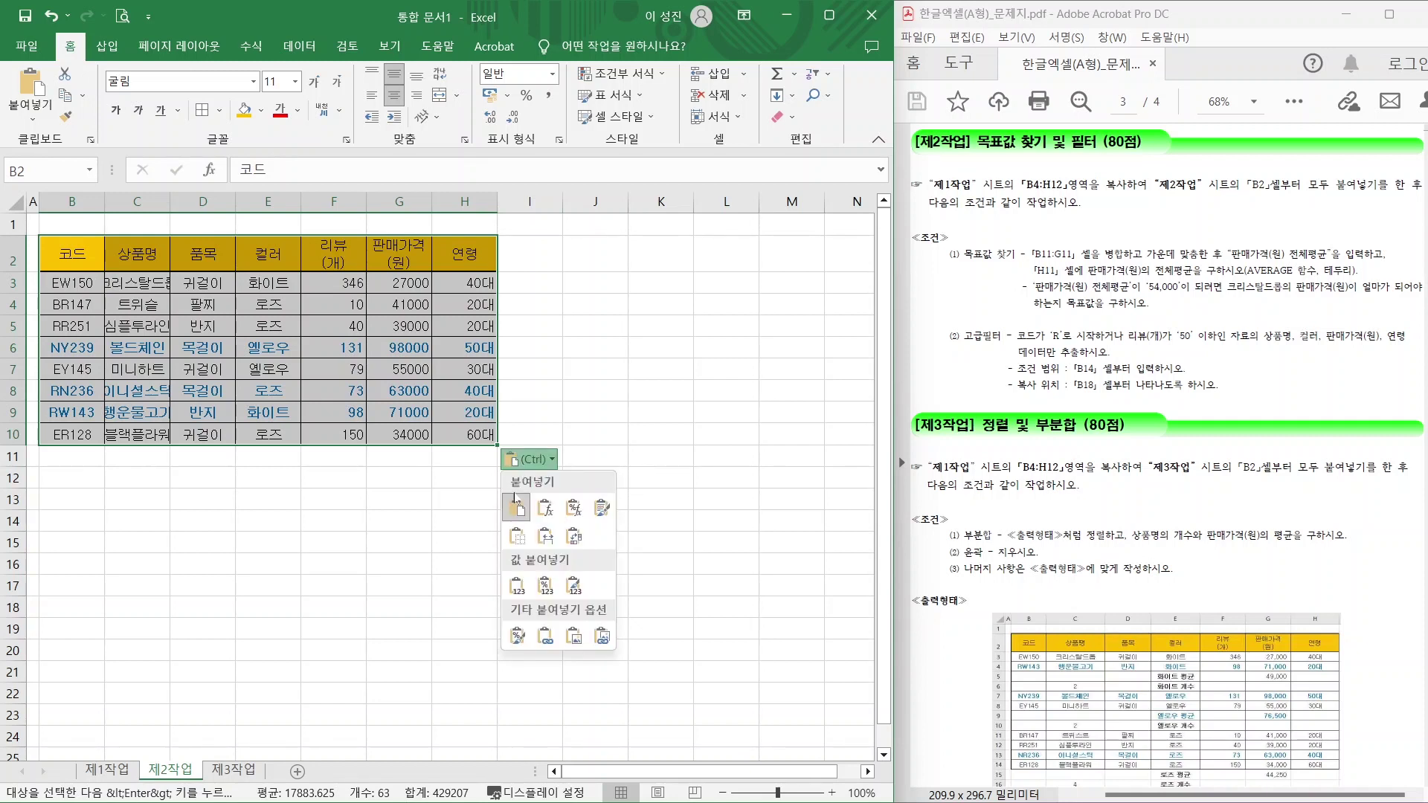
left_click(556, 546)
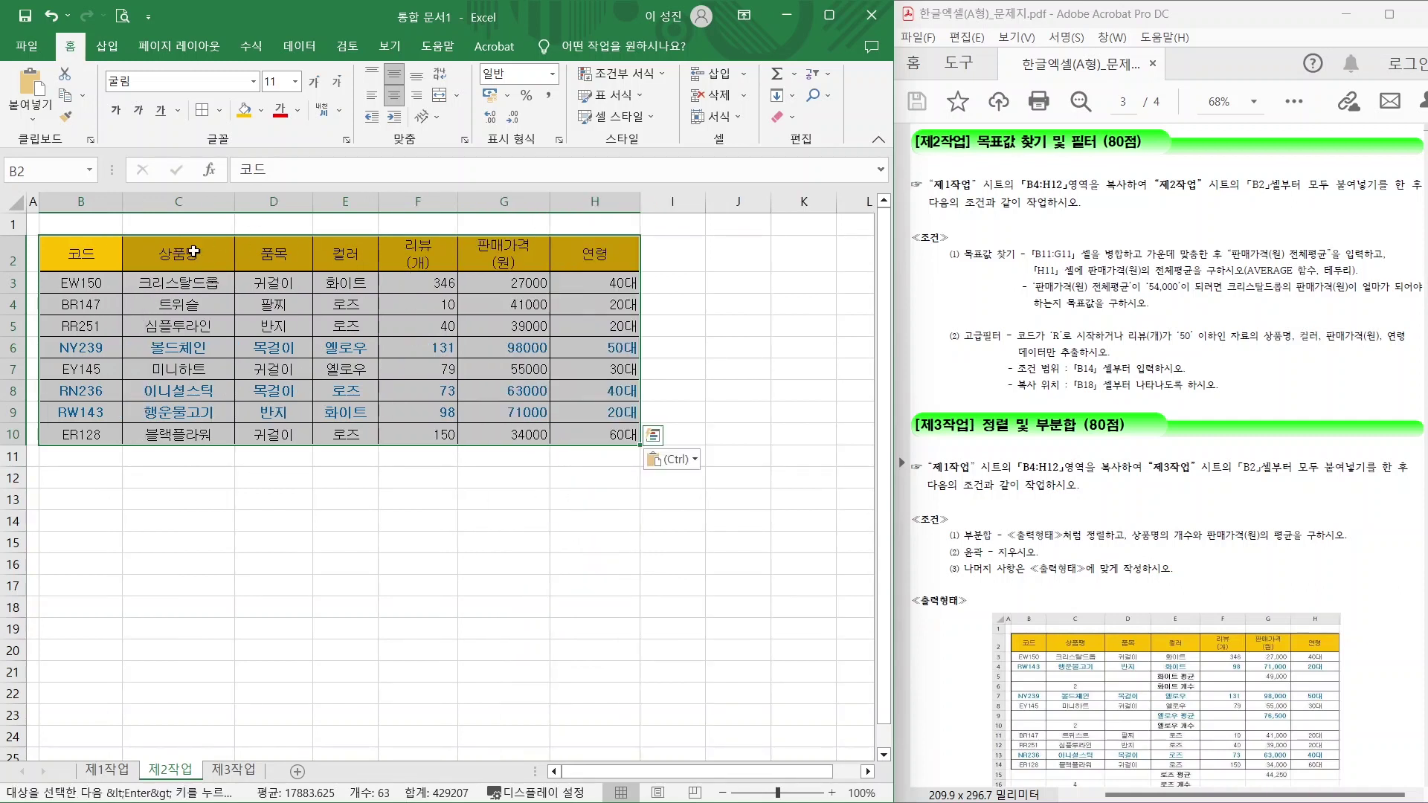
left_click(358, 459)
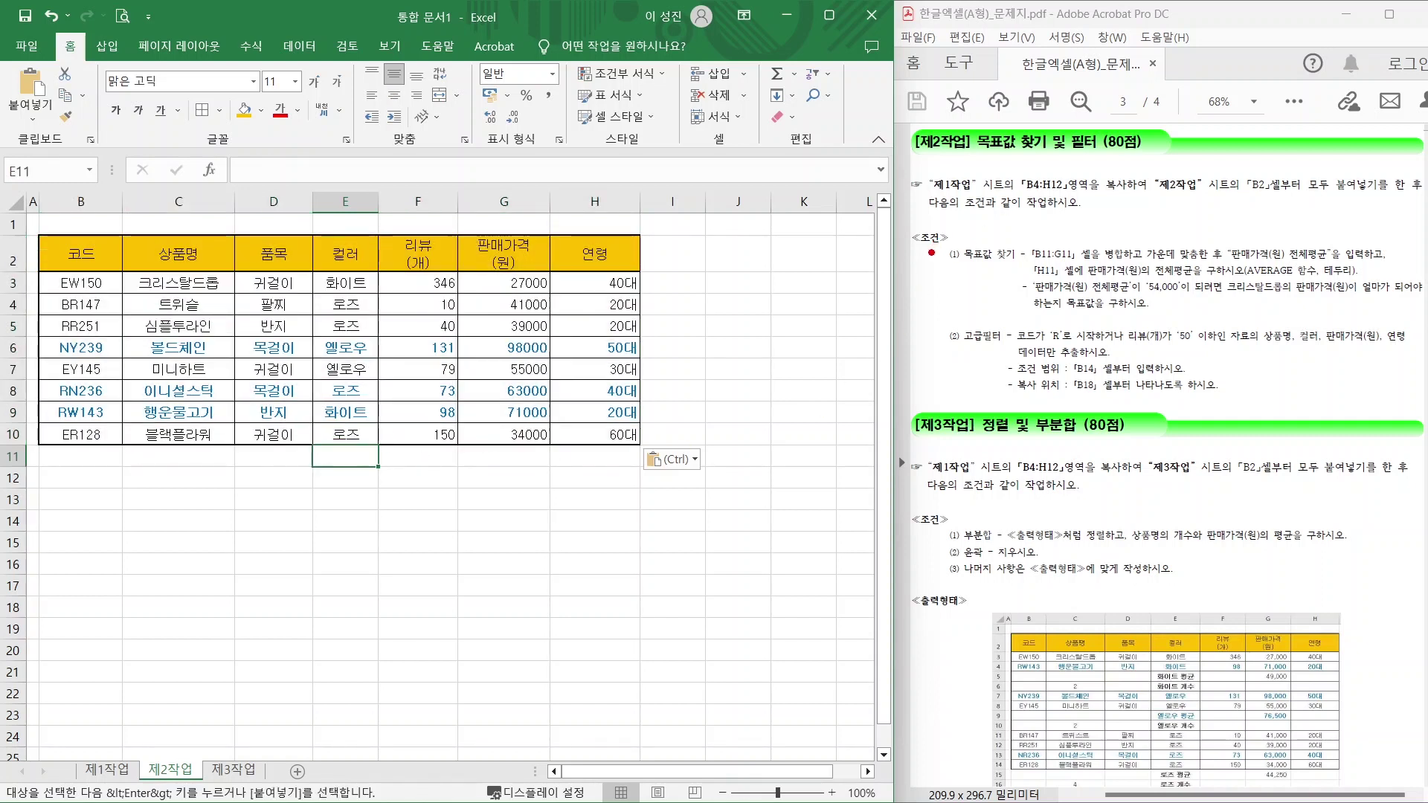
mouse_move(930, 240)
left_mouse_down()
mouse_move(1188, 340)
mouse_move(1180, 326)
left_mouse_up()
left_click_drag(939, 325, 1244, 400)
Merge B11:G11 and label it 판매가격(원) 전체평균.
key("Escape")
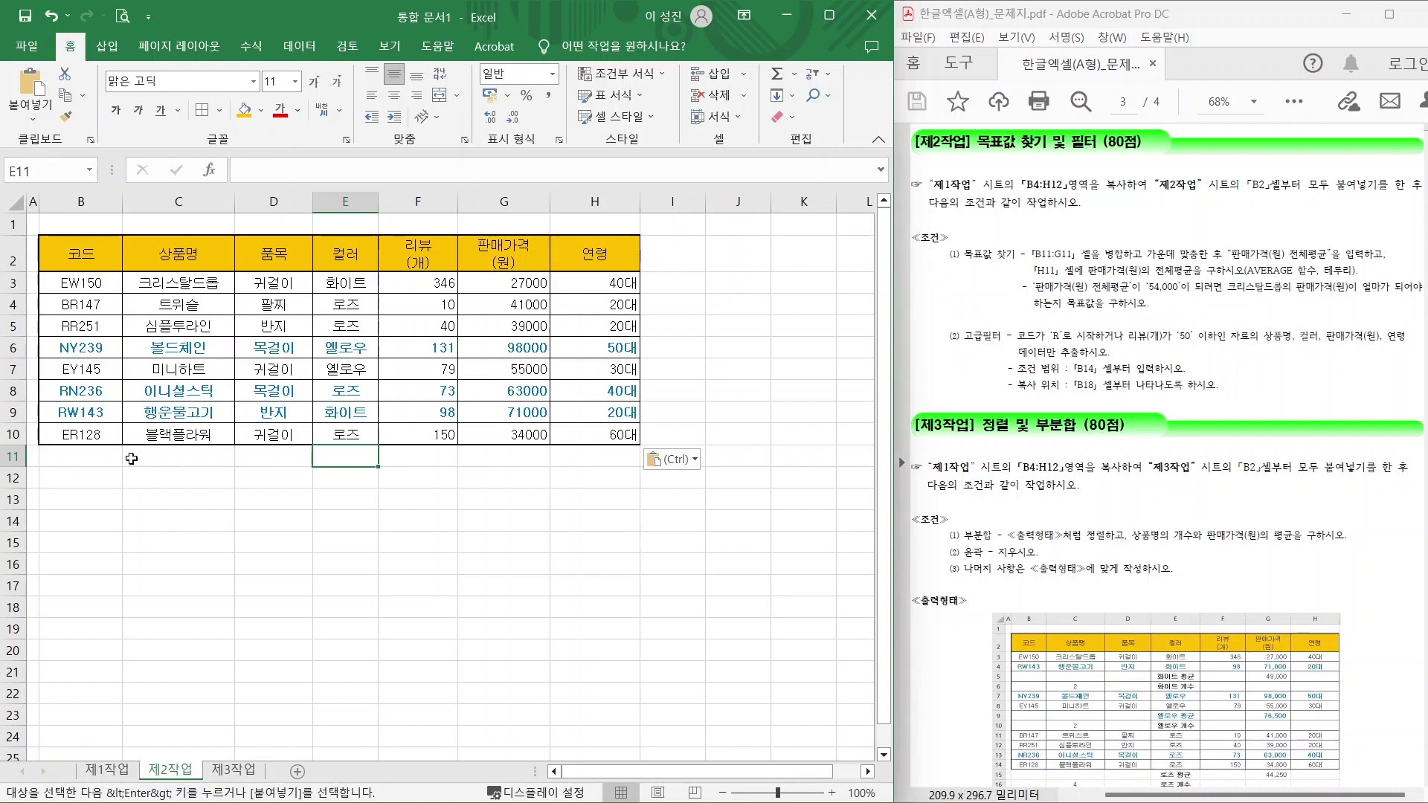
left_click_drag(82, 460, 495, 451)
left_click(439, 95)
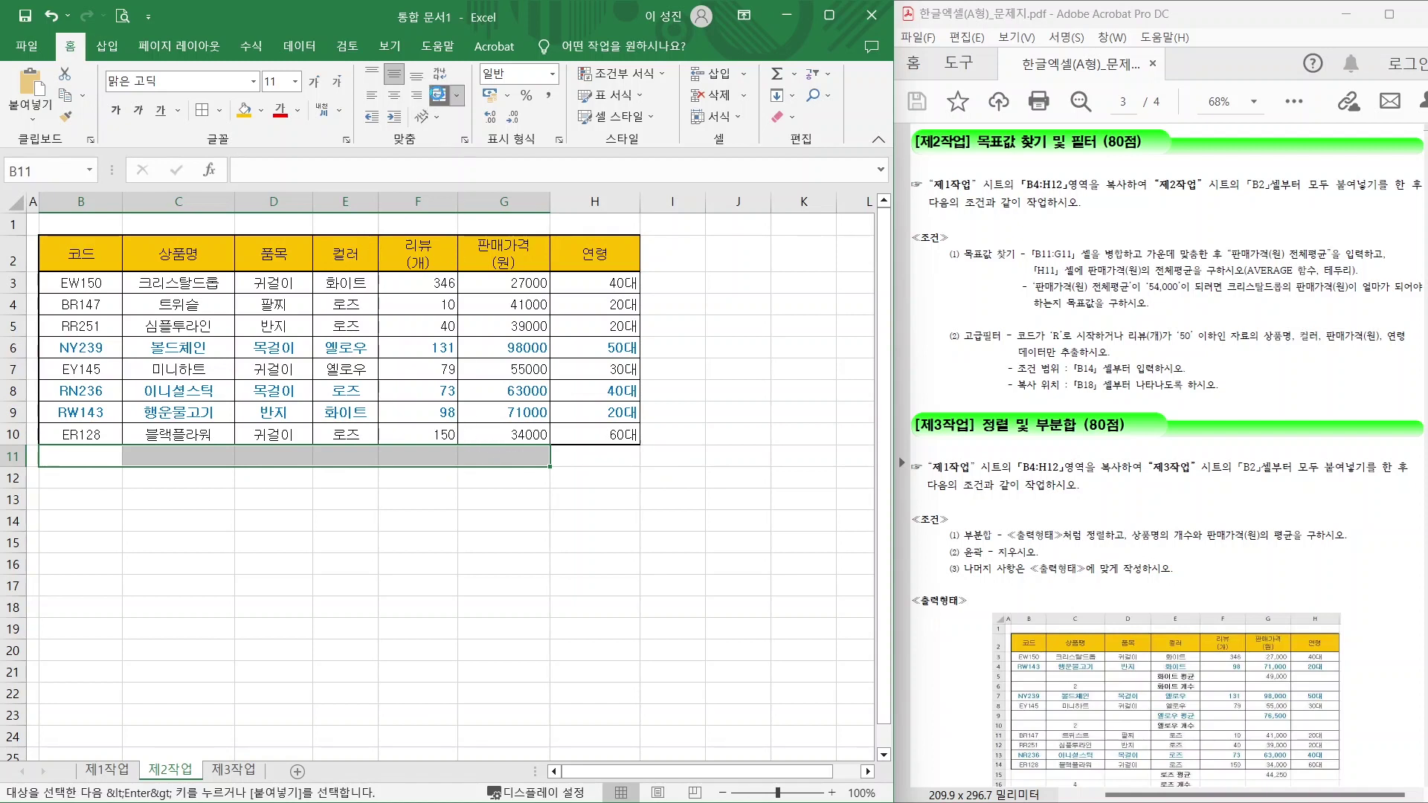
type("판매가격(원) 전체평균")
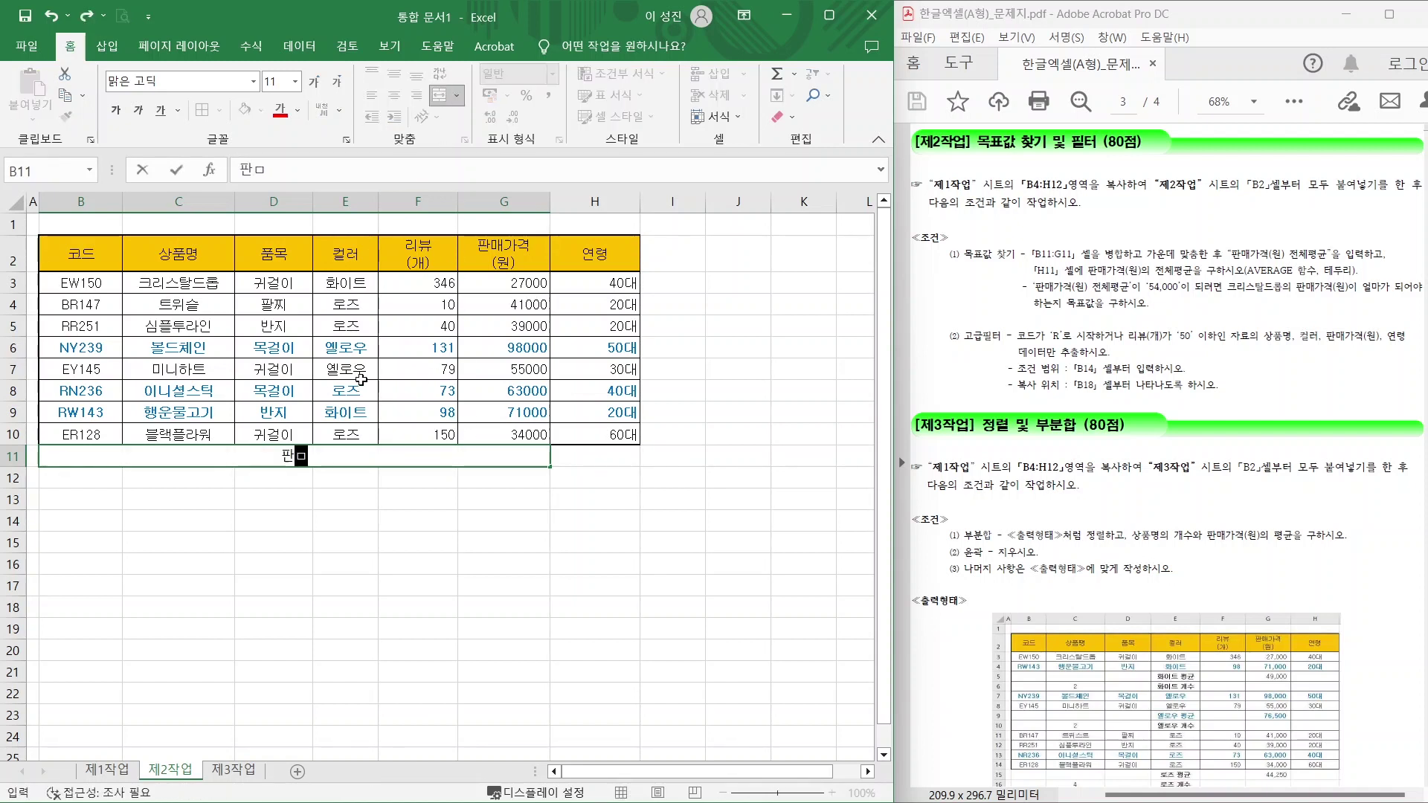
key("Return")
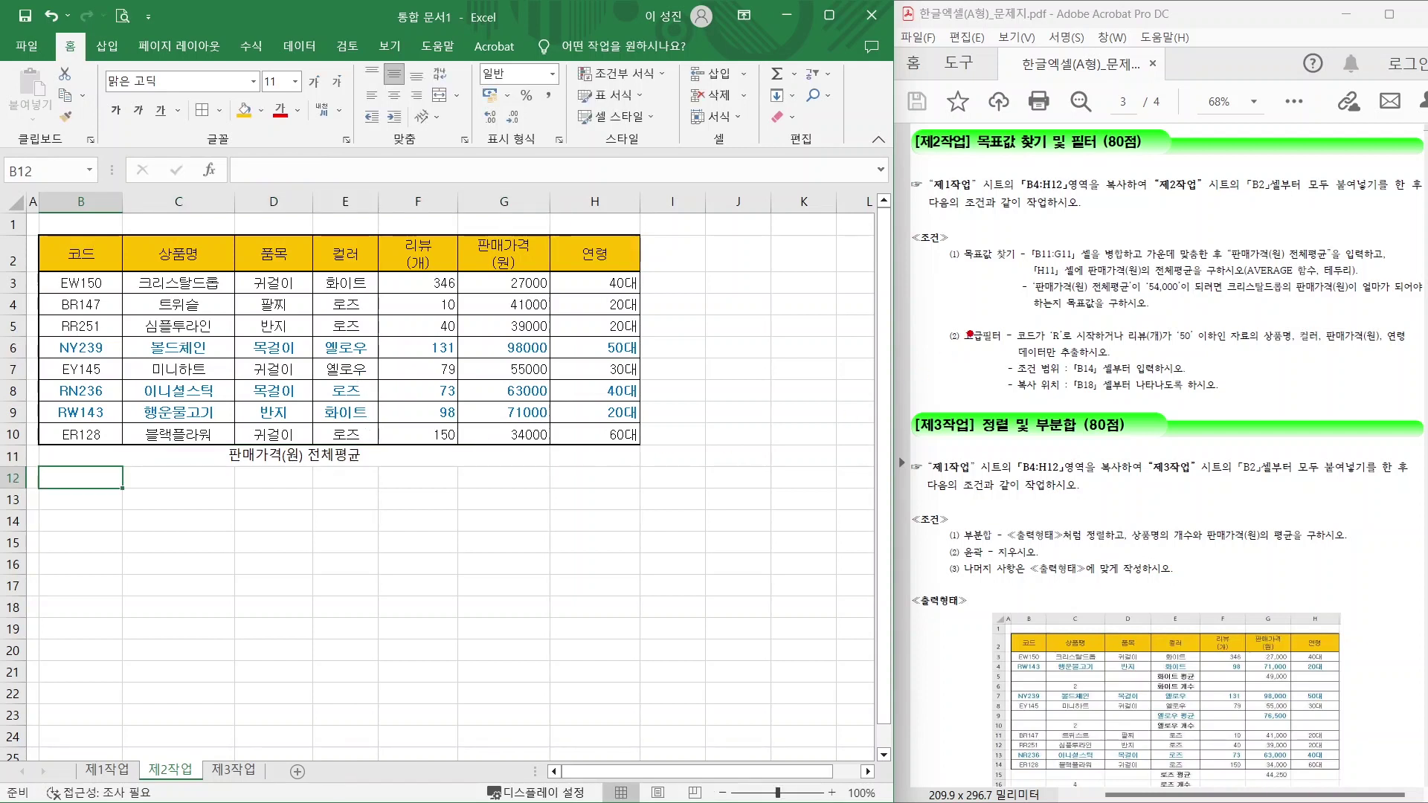
mouse_move(1023, 261)
left_mouse_down()
mouse_move(1100, 283)
mouse_move(1334, 276)
left_mouse_up()
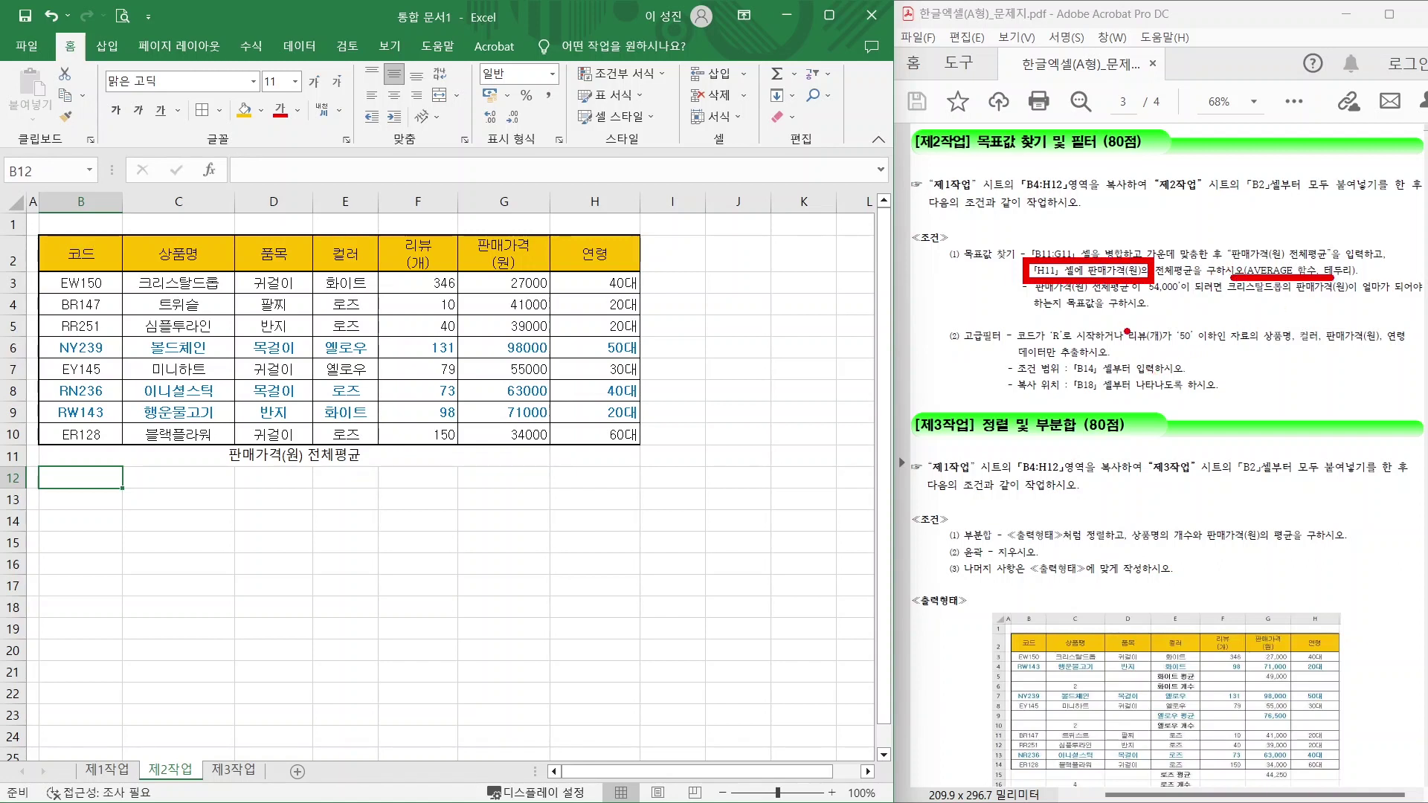
key("Escape")
Enter =AVERAGE(G3:G10) in H11, giving 53500.
left_click(589, 456)
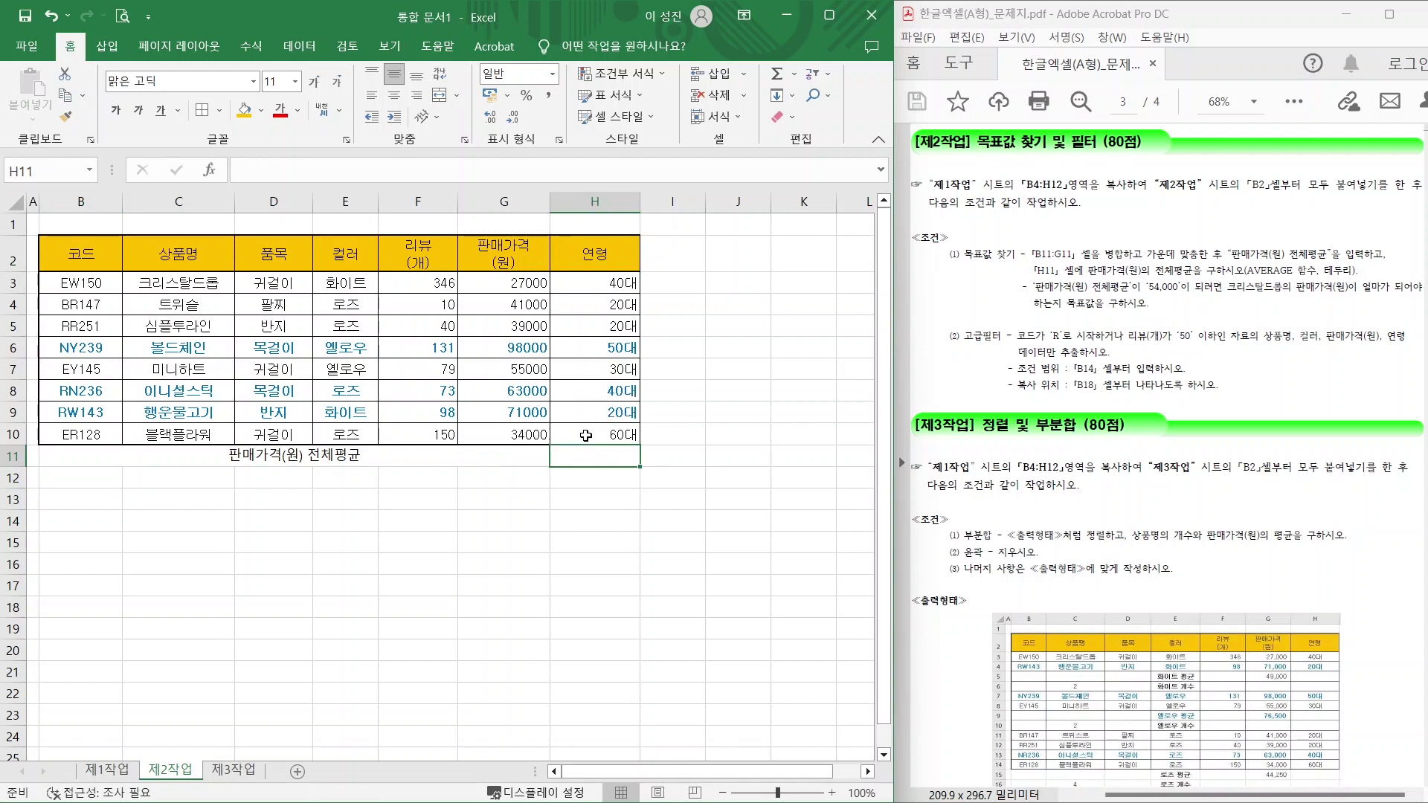
type("=")
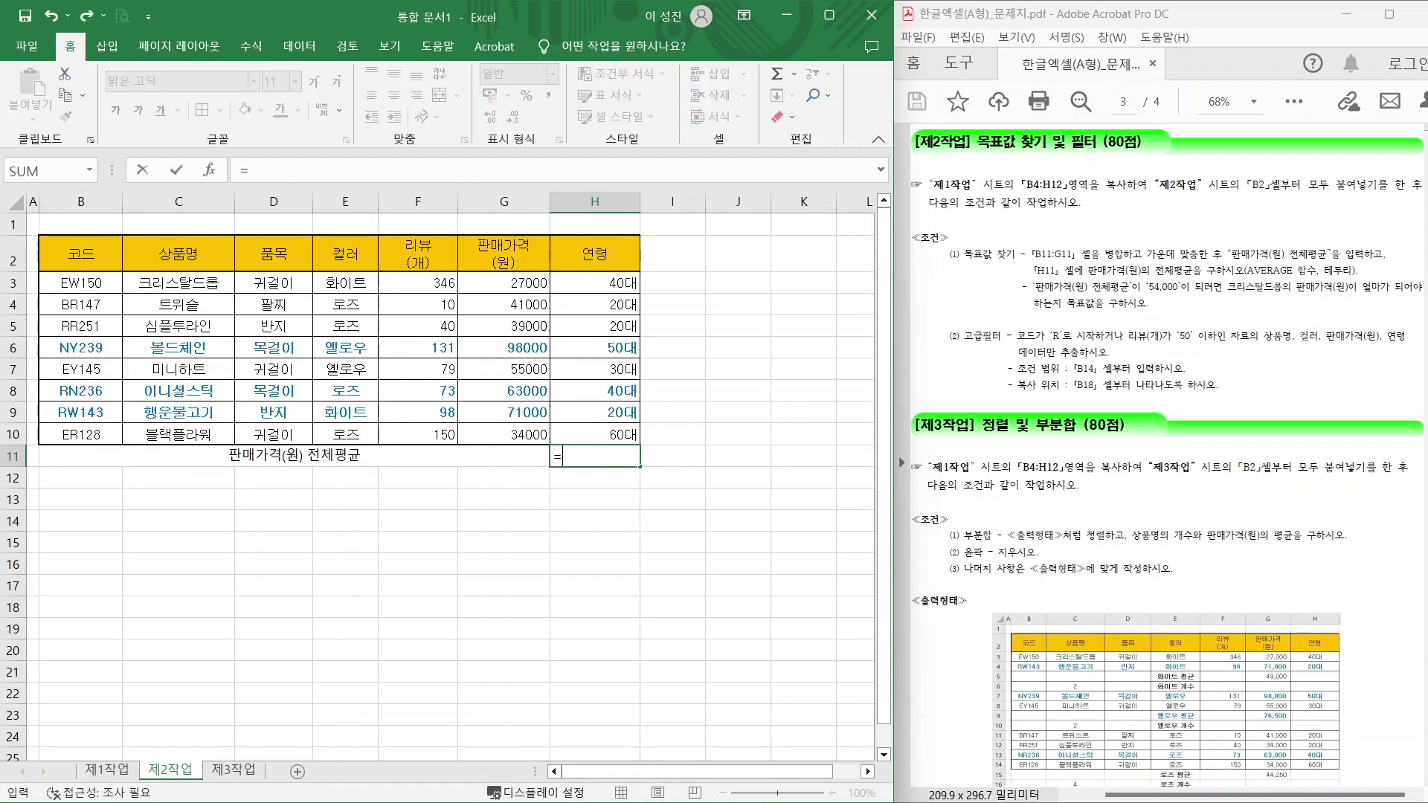
type("AV")
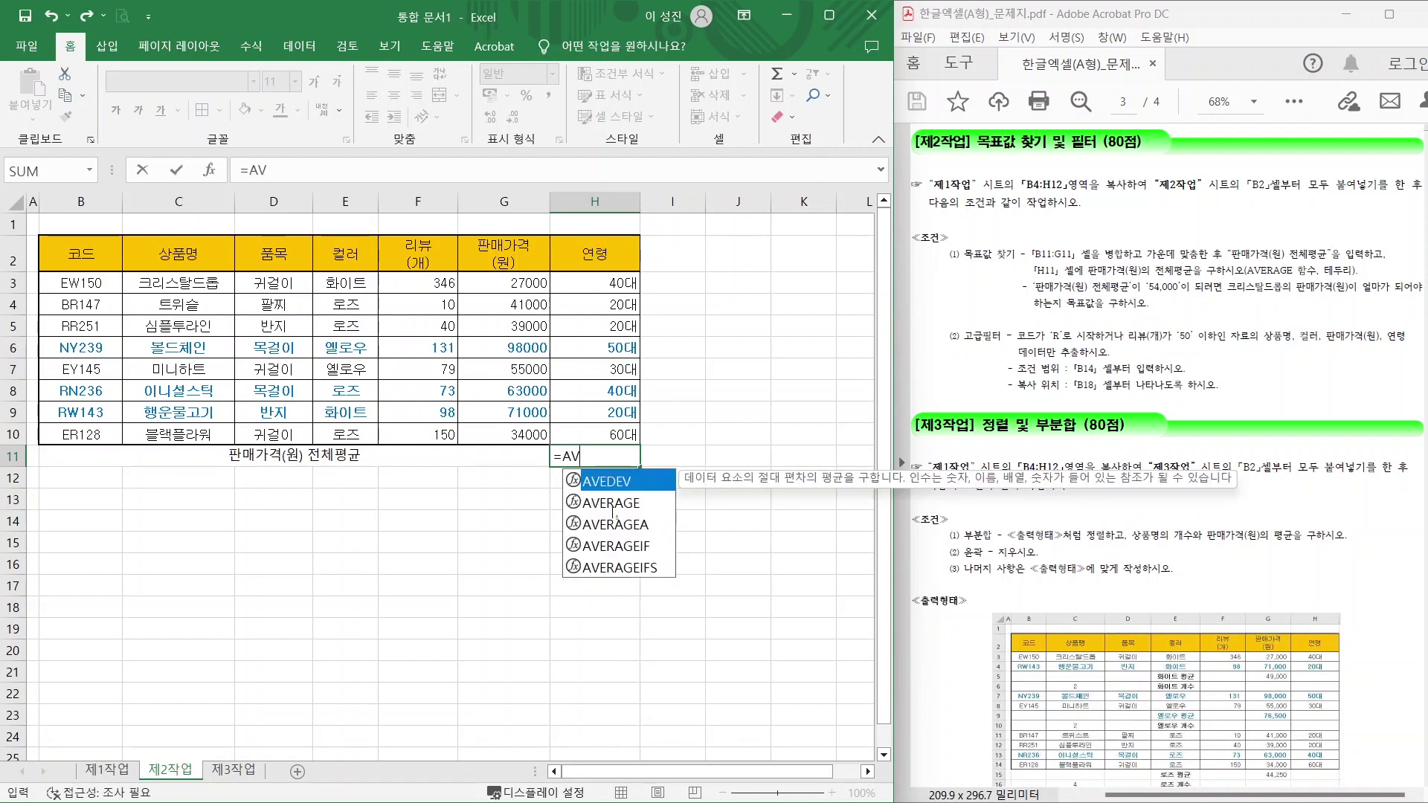
left_click(613, 508)
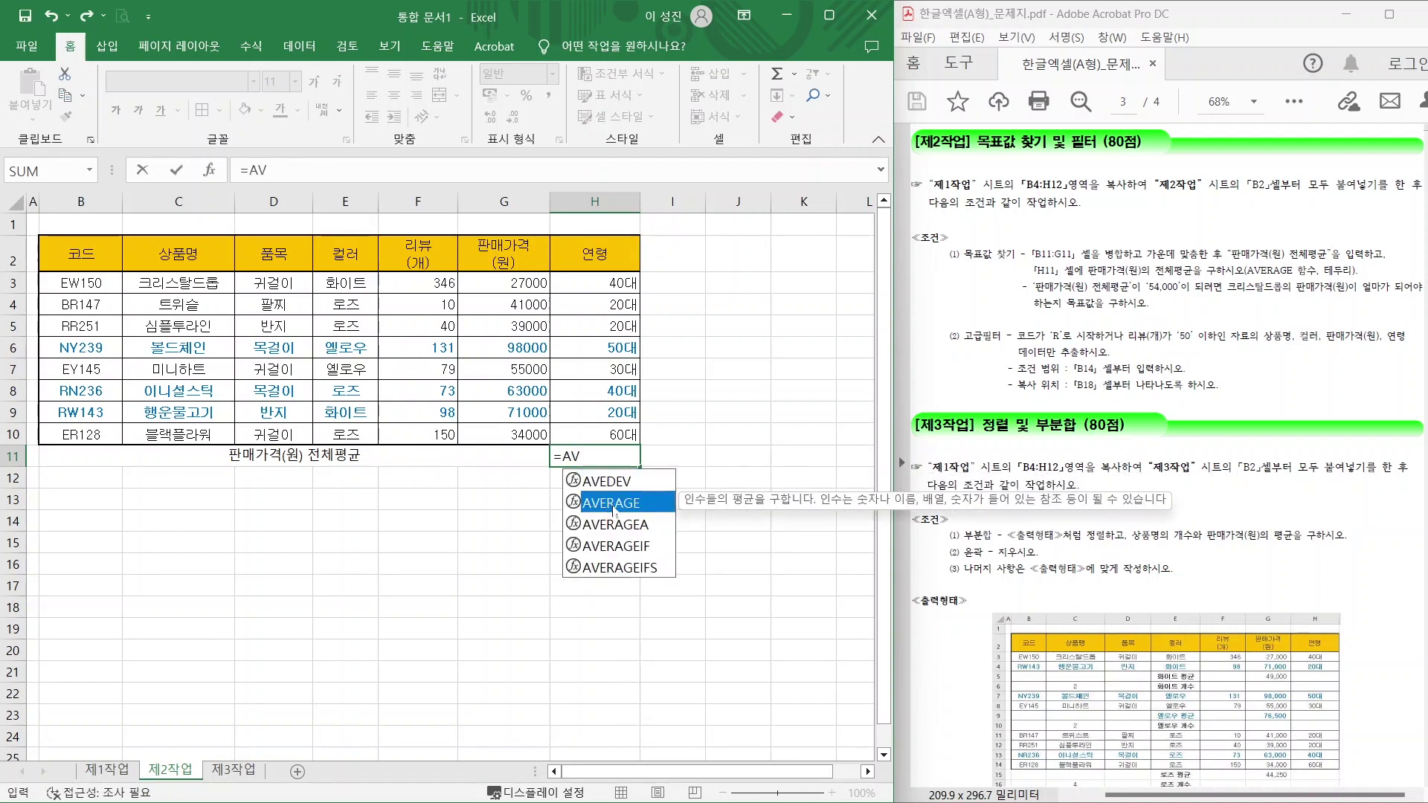
double_click(613, 504)
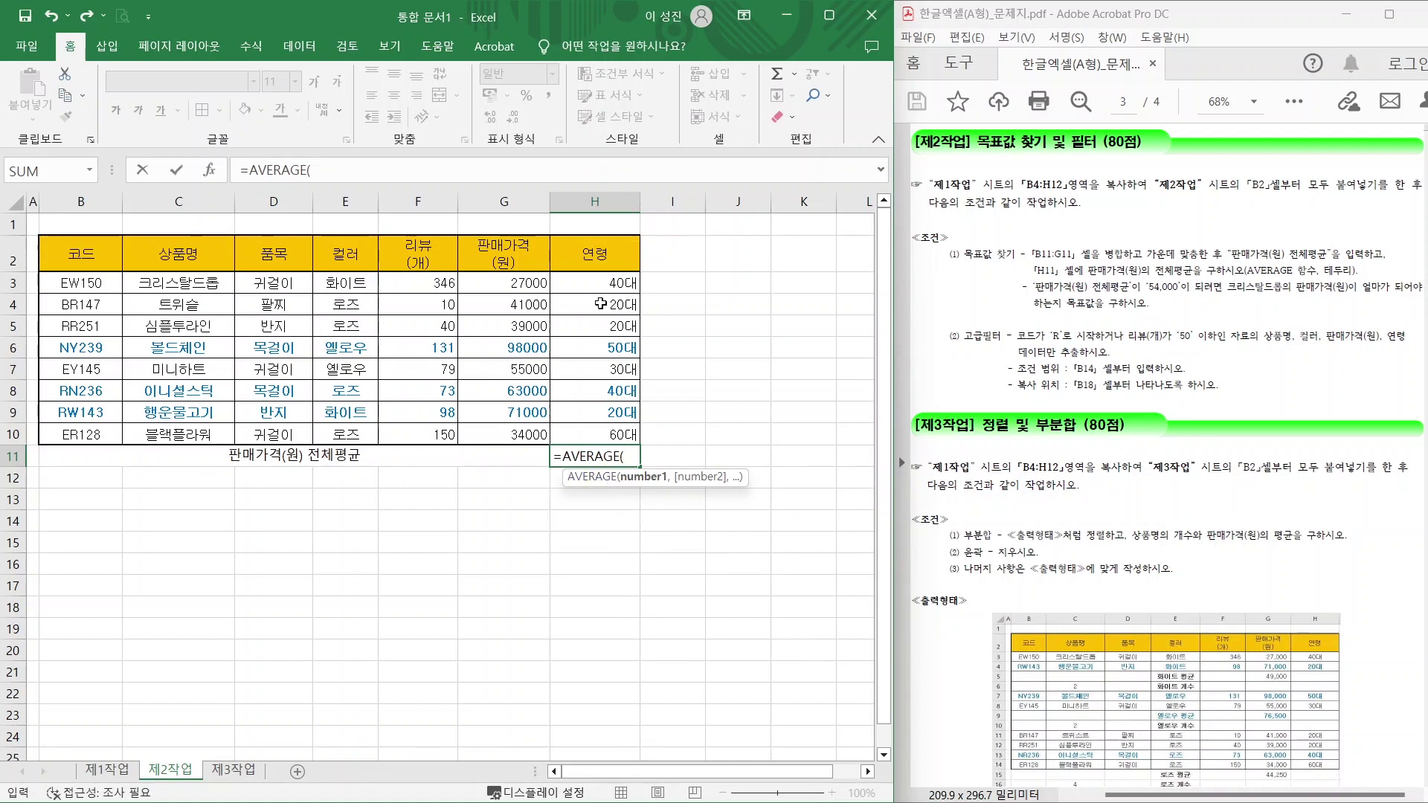
mouse_move(457, 265)
left_mouse_down()
mouse_move(584, 428)
mouse_move(562, 451)
left_mouse_up()
left_click_drag(498, 284, 498, 431)
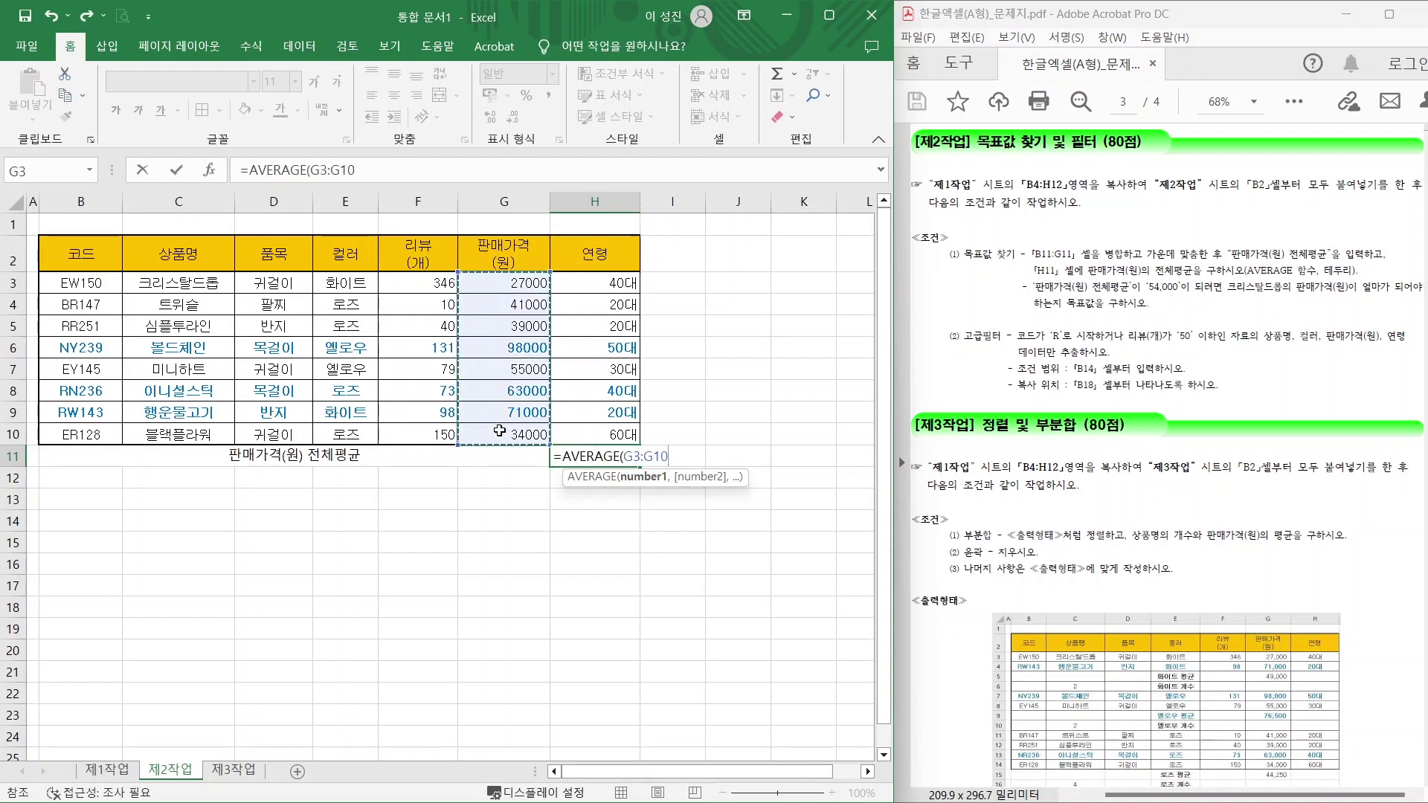
key("Return")
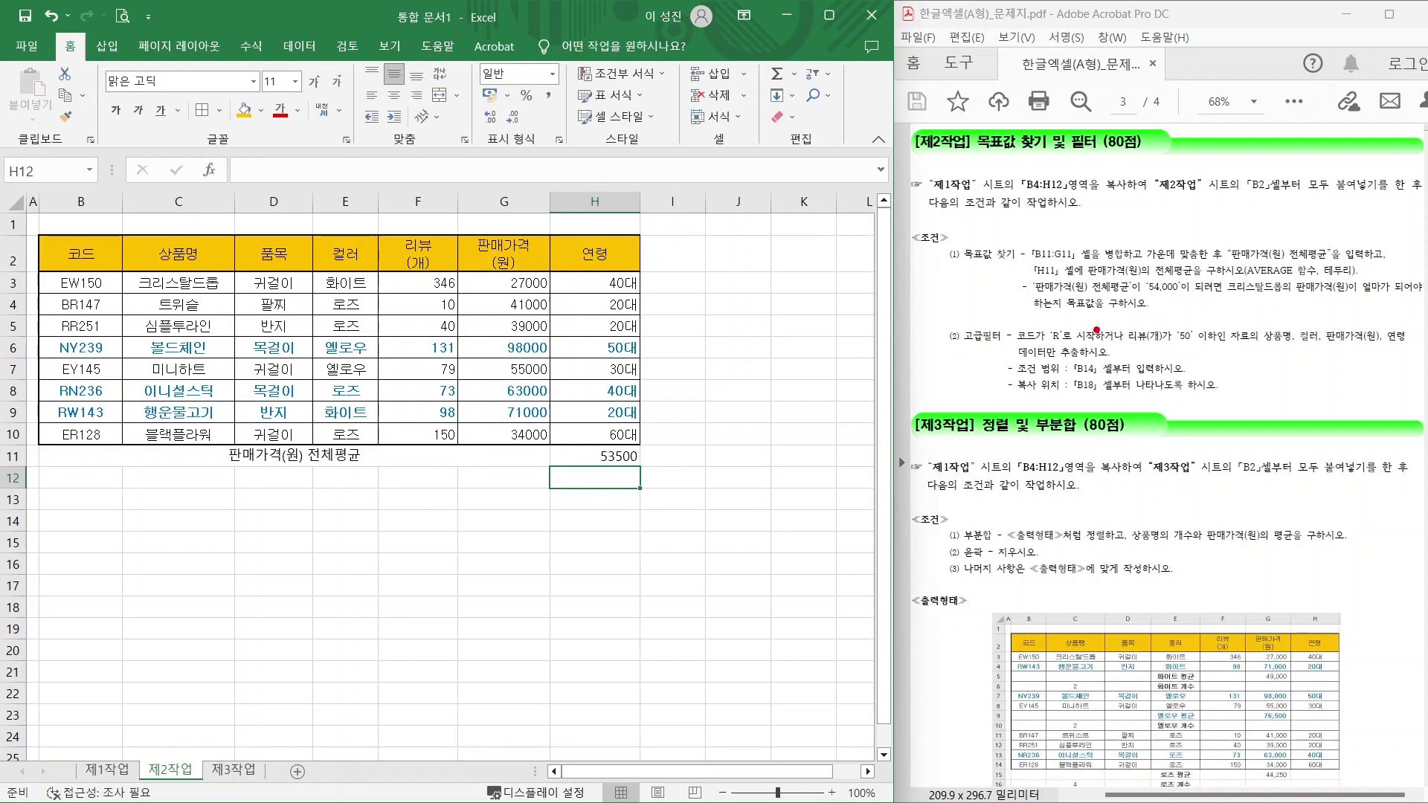
mouse_move(1140, 297)
left_mouse_down()
mouse_move(1264, 301)
mouse_move(1231, 286)
mouse_move(1272, 283)
mouse_move(1268, 307)
mouse_move(1301, 283)
mouse_move(1337, 297)
left_mouse_up()
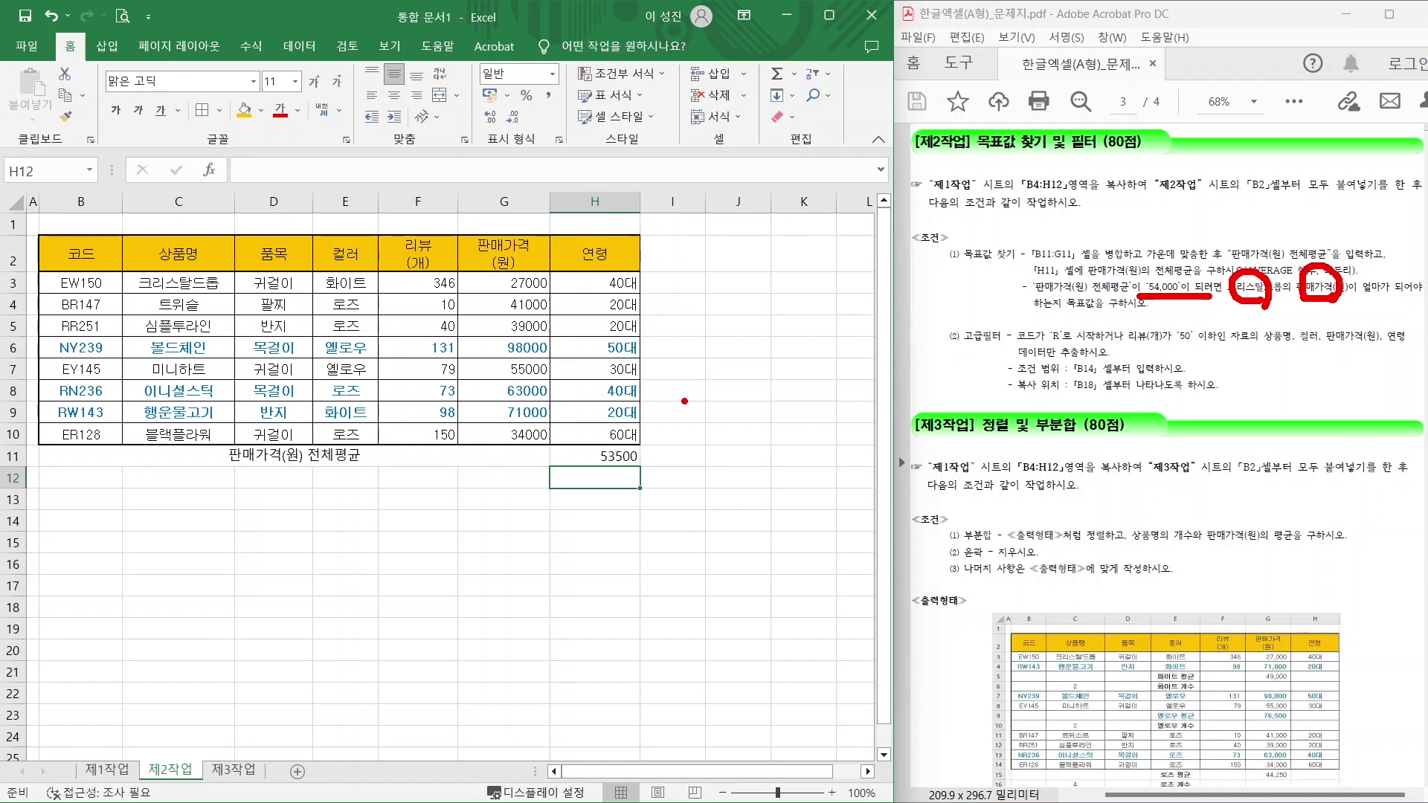
key("Escape")
left_click(591, 455)
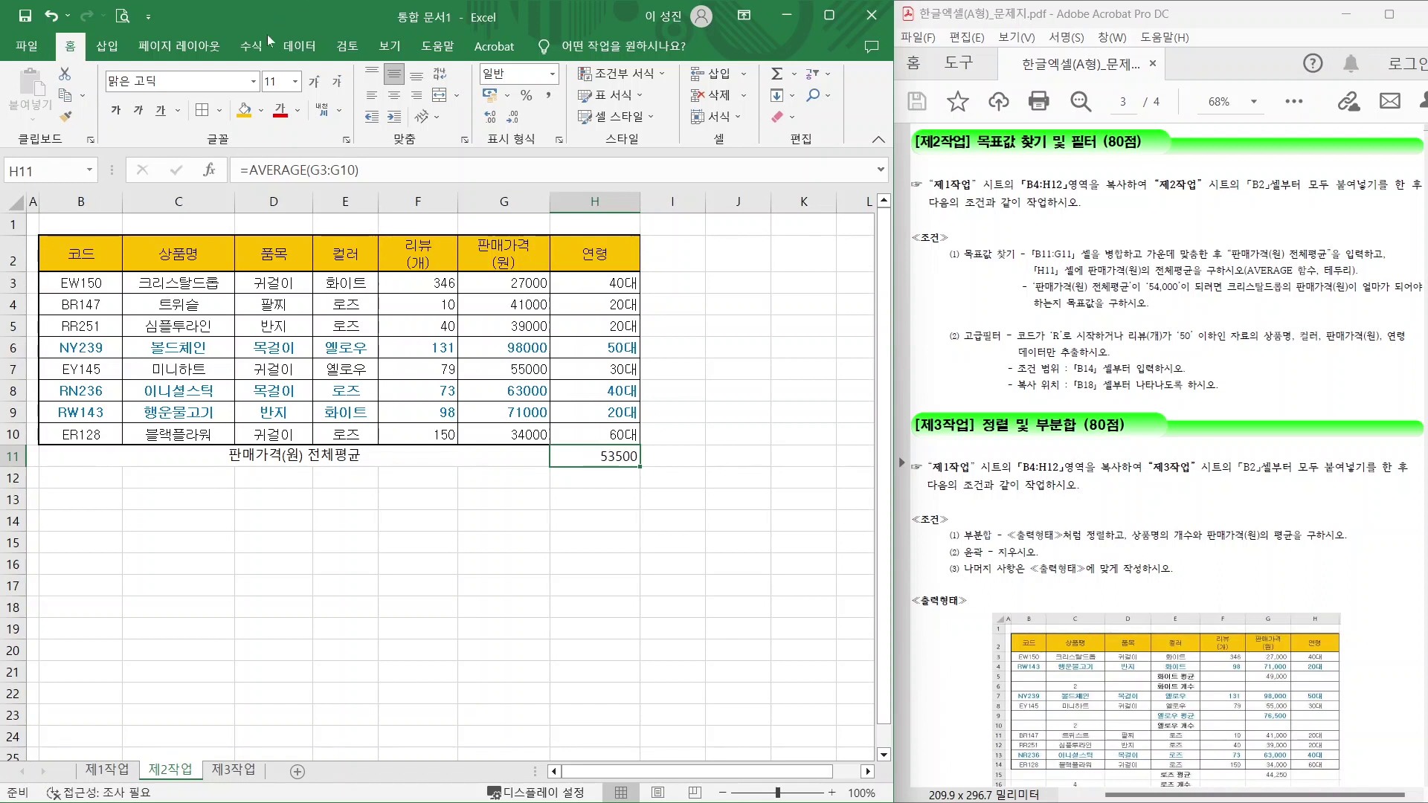
Open Goal Seek from Data > What-If Analysis with H11 selected.
left_click(299, 46)
left_click(300, 52)
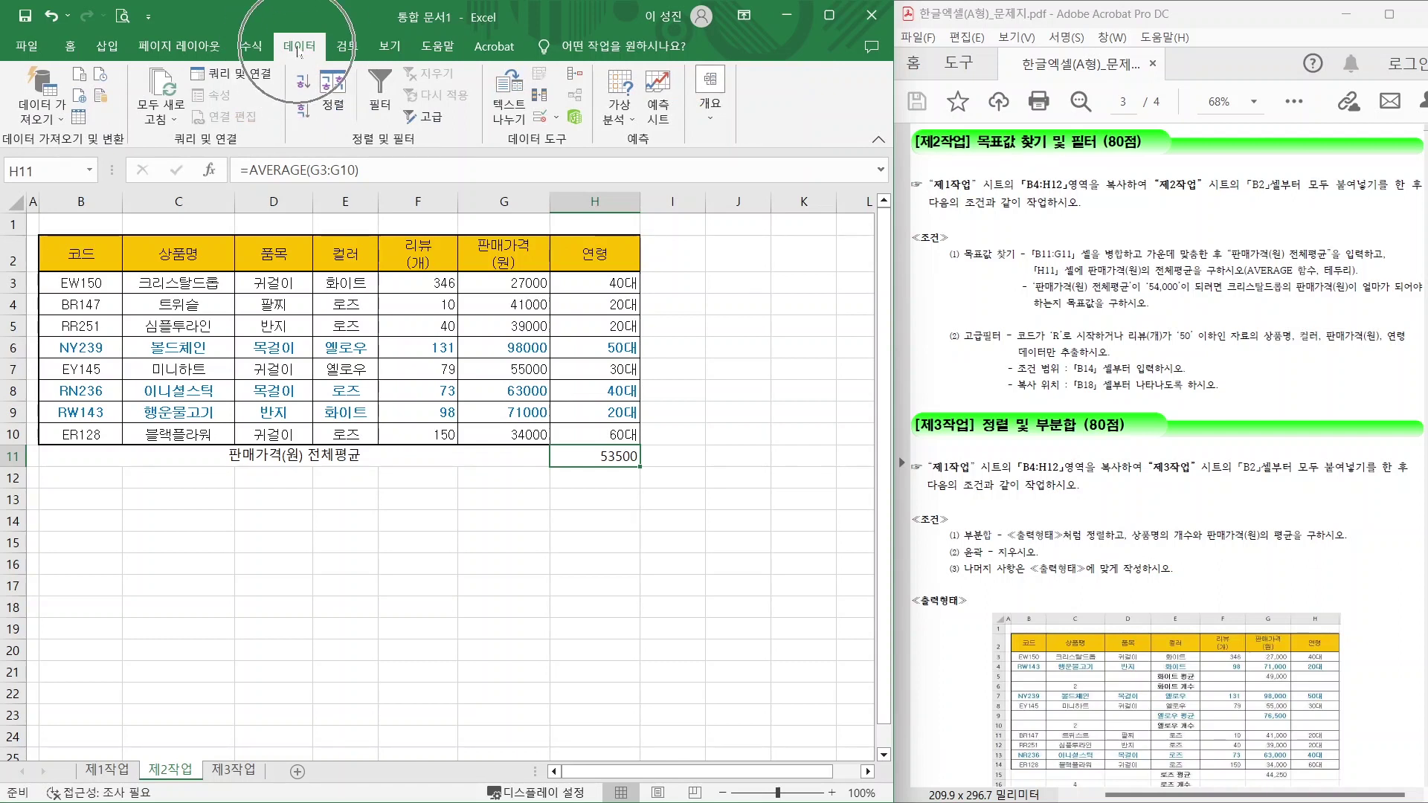
left_click(619, 113)
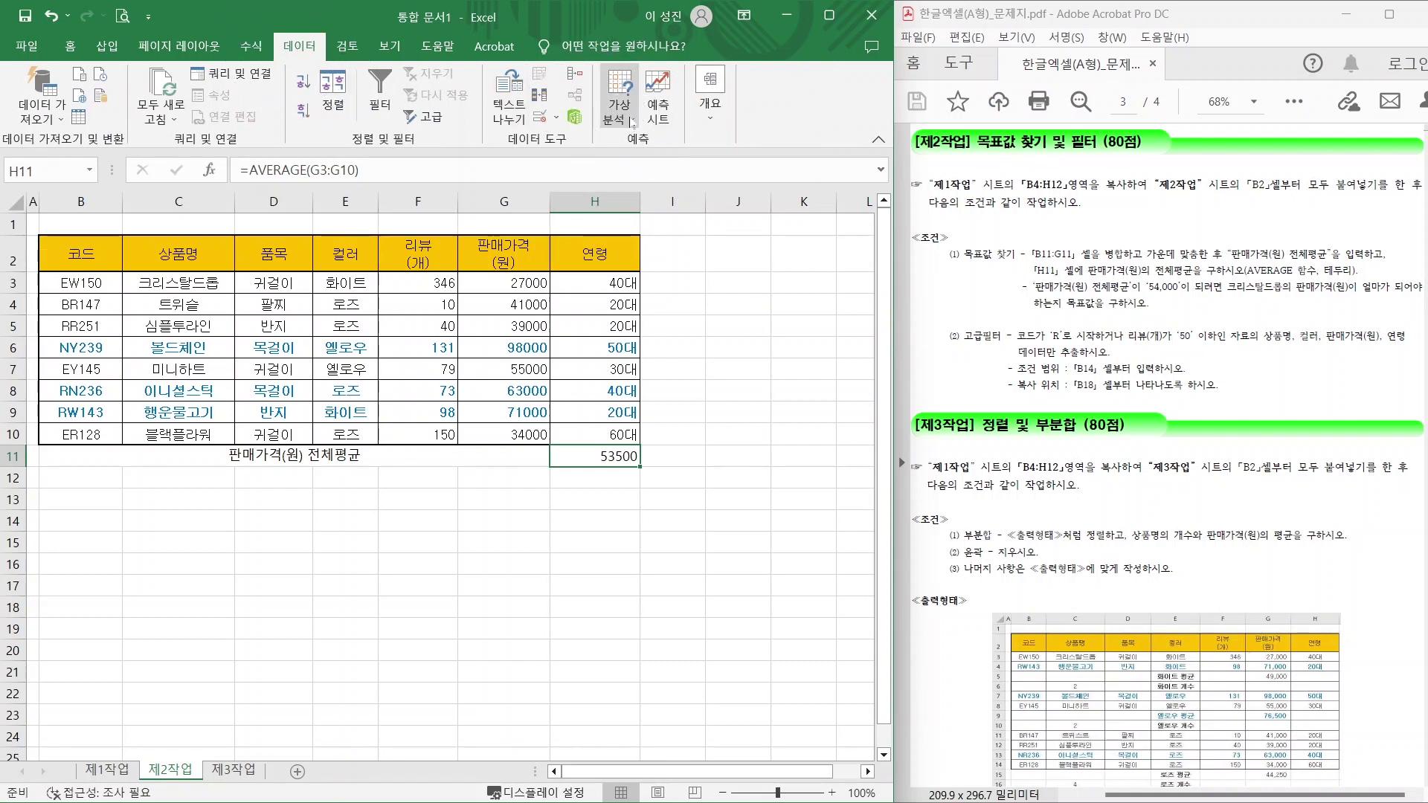
left_click(620, 117)
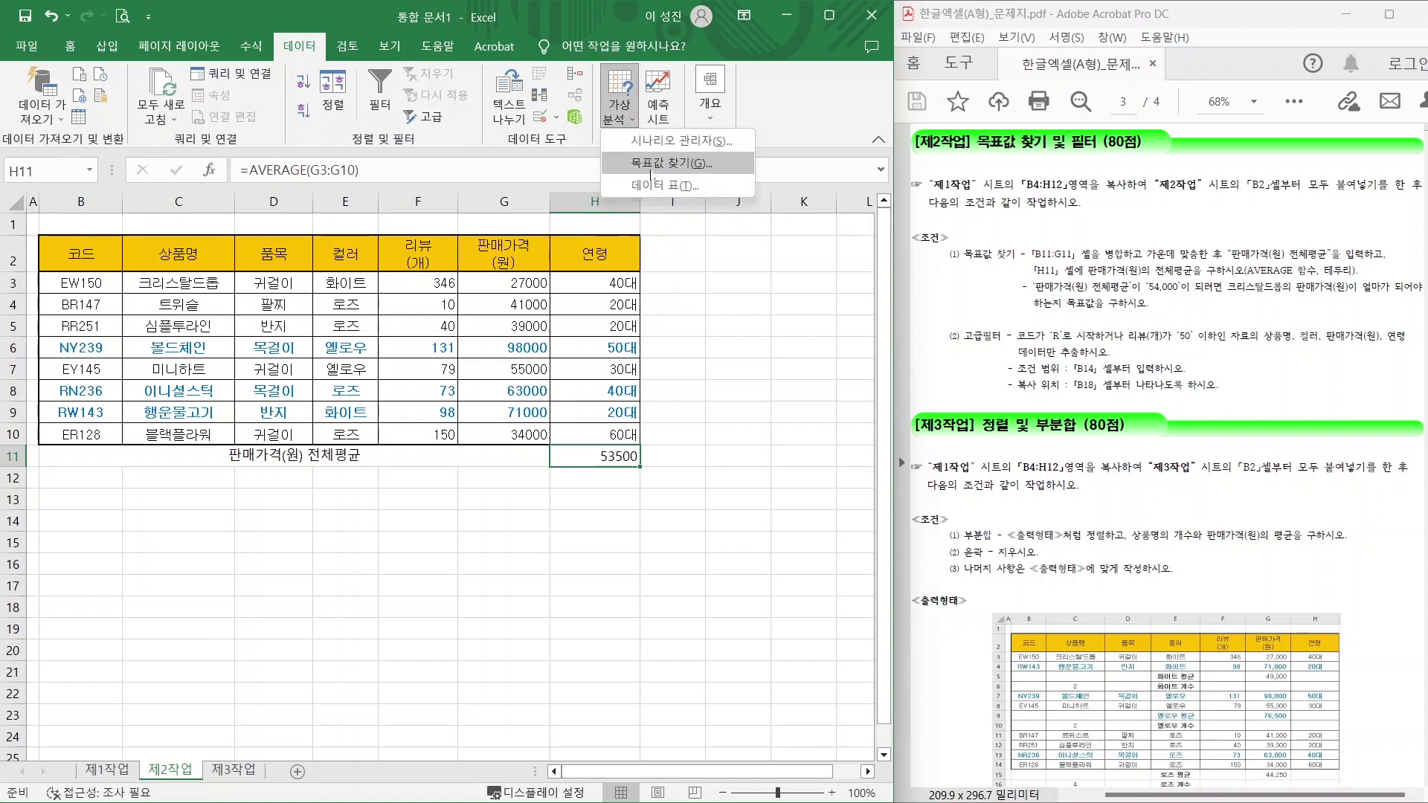
left_click(651, 167)
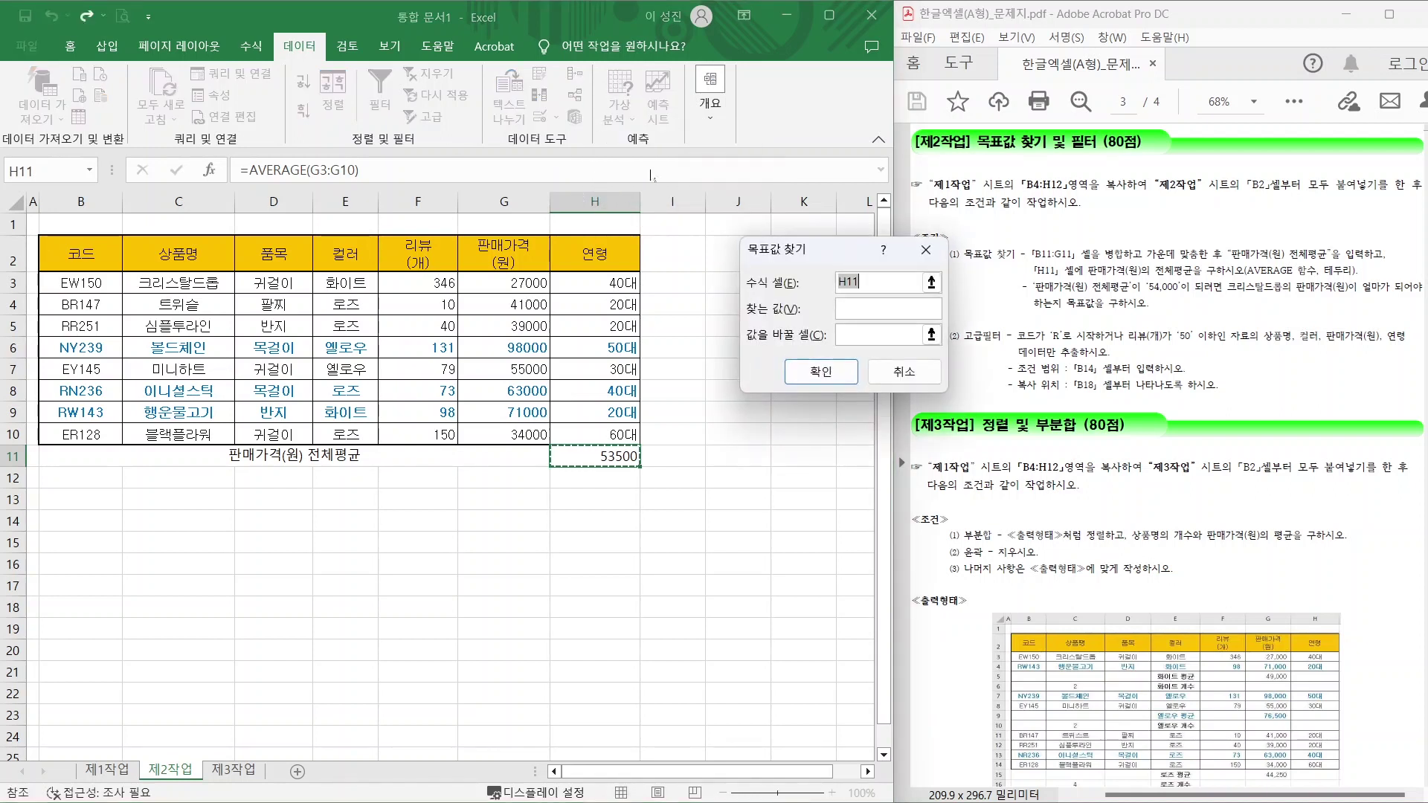
Set the goal seek target to 54000, changing the 크리스탈드롭 price in G3.
left_click(888, 308)
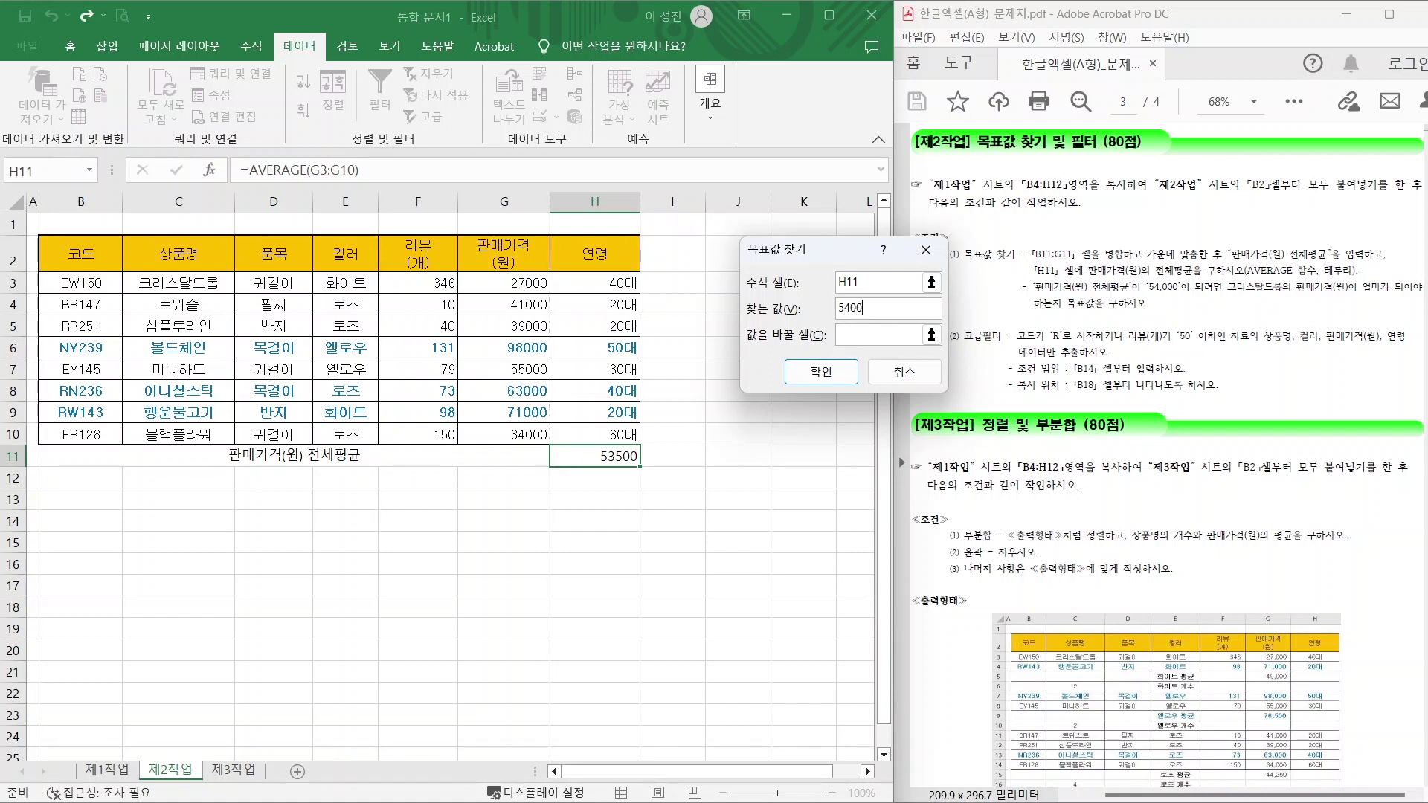
left_click(878, 335)
left_click(877, 335)
left_click_drag(1223, 301, 1306, 298)
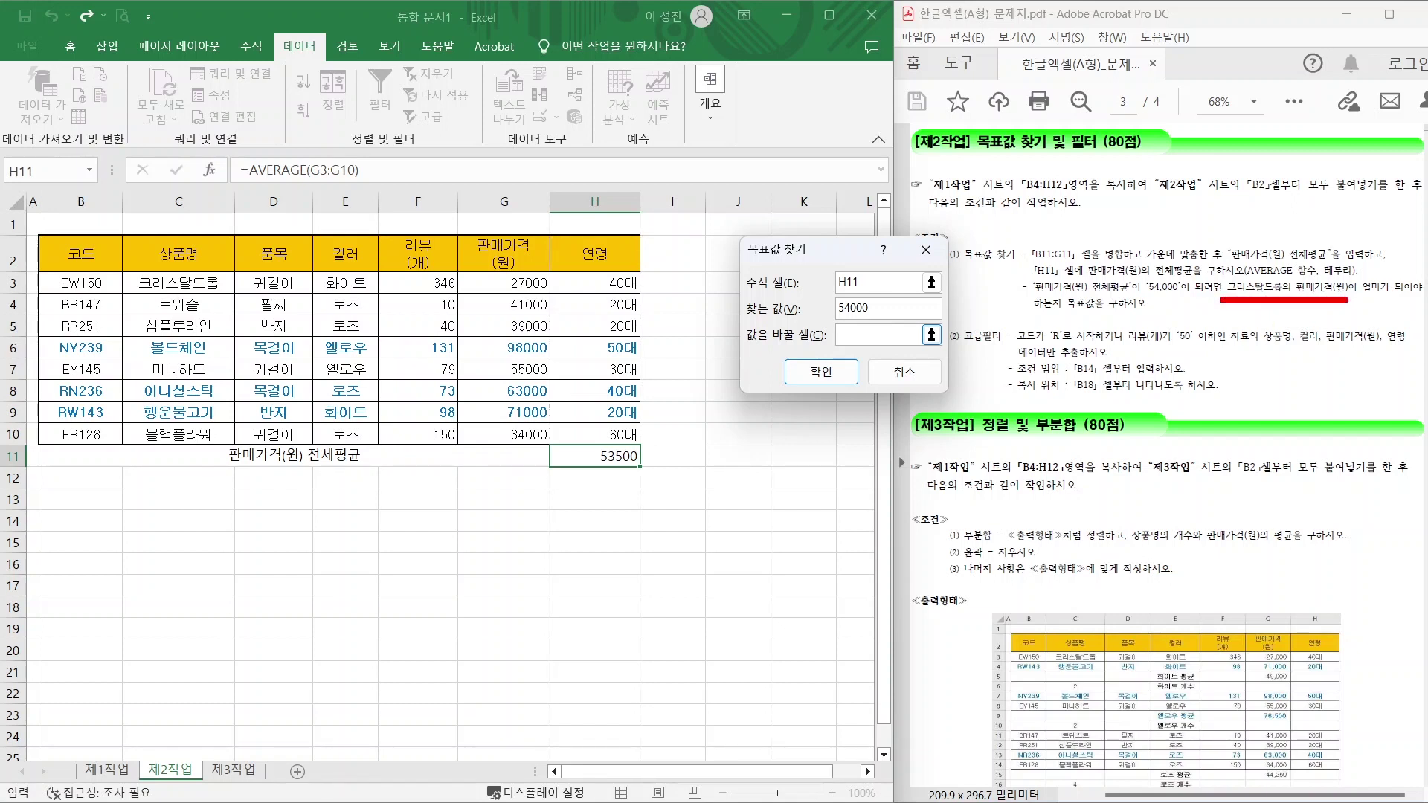
mouse_move(211, 289)
left_mouse_down()
mouse_move(192, 298)
mouse_move(211, 259)
mouse_move(216, 284)
left_mouse_up()
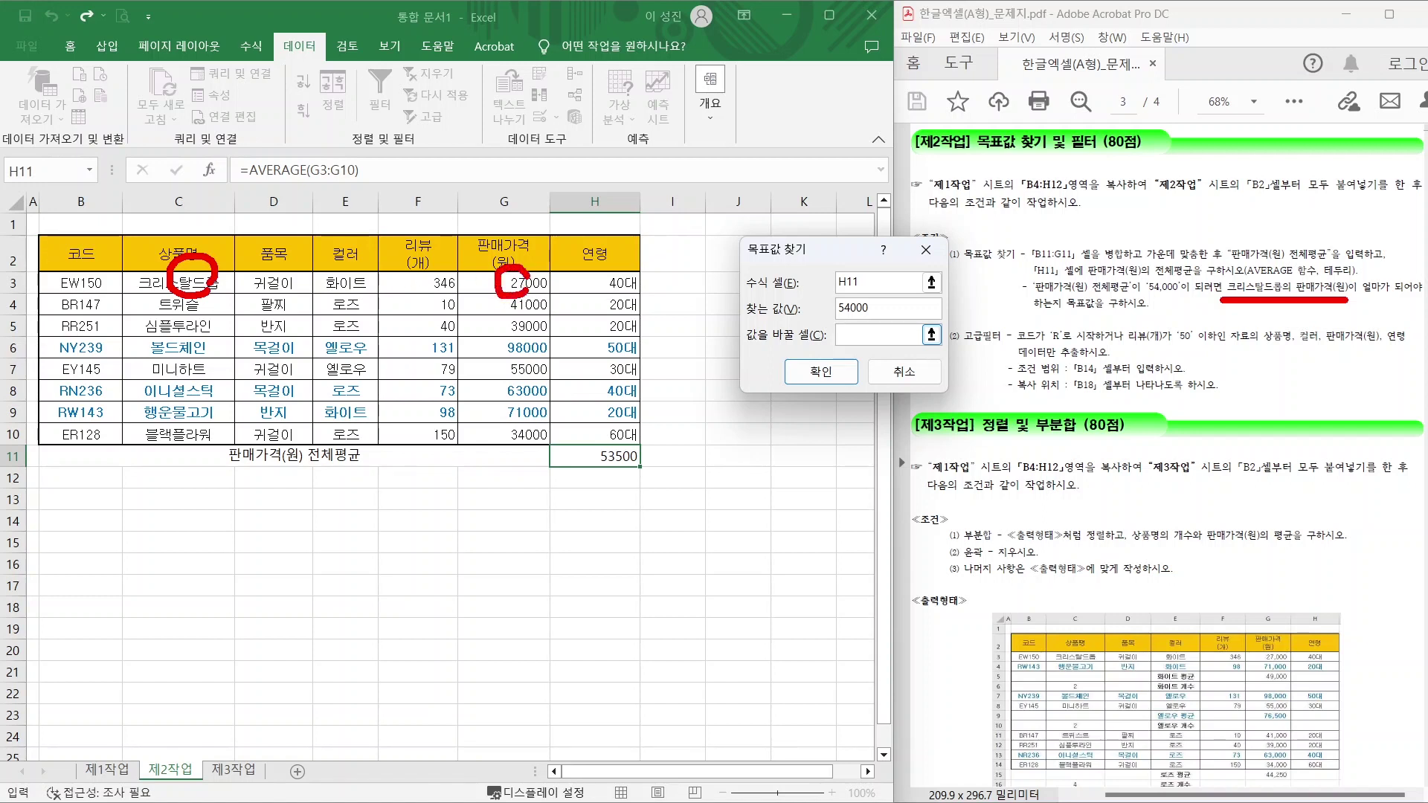
mouse_move(445, 259)
left_mouse_down()
mouse_move(500, 293)
mouse_move(556, 296)
left_mouse_up()
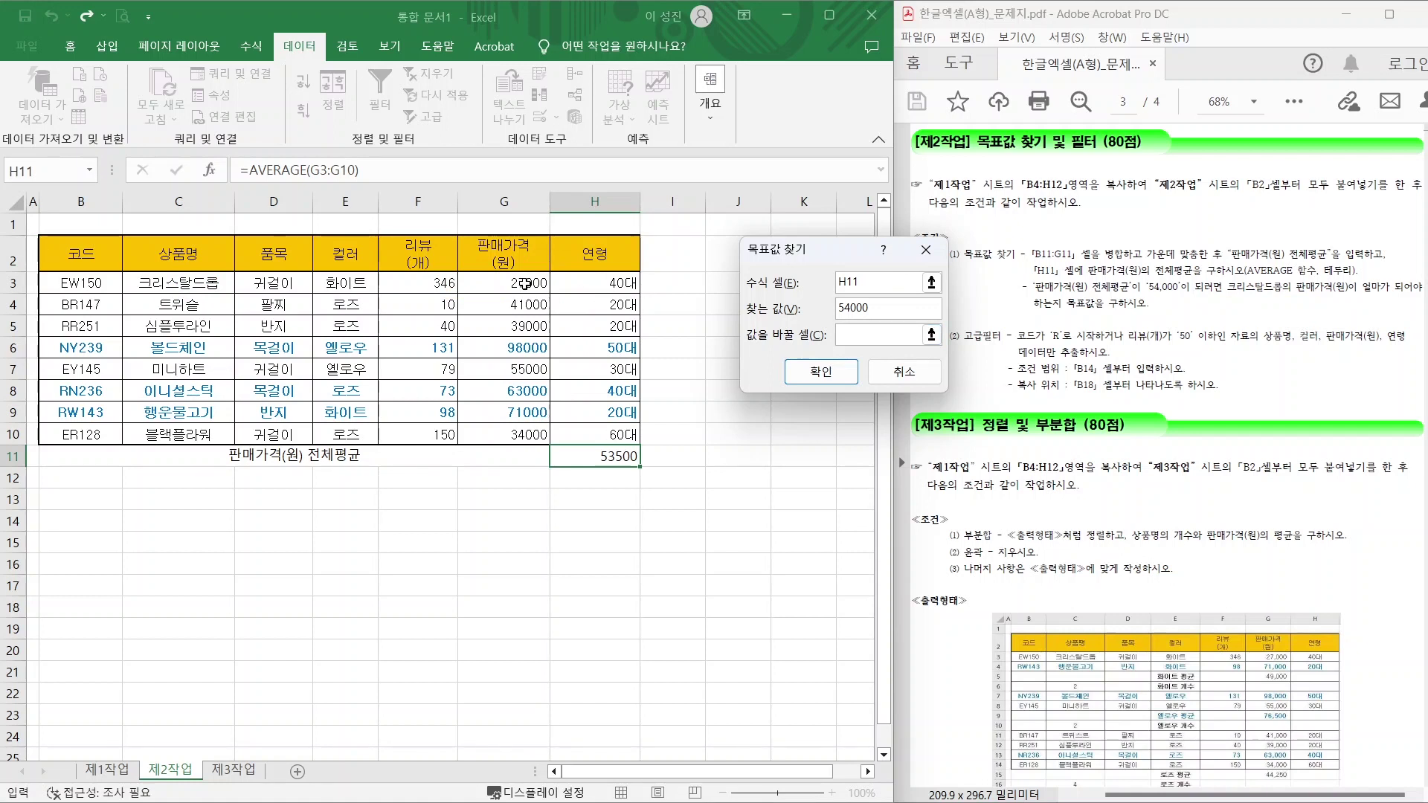
left_click(524, 283)
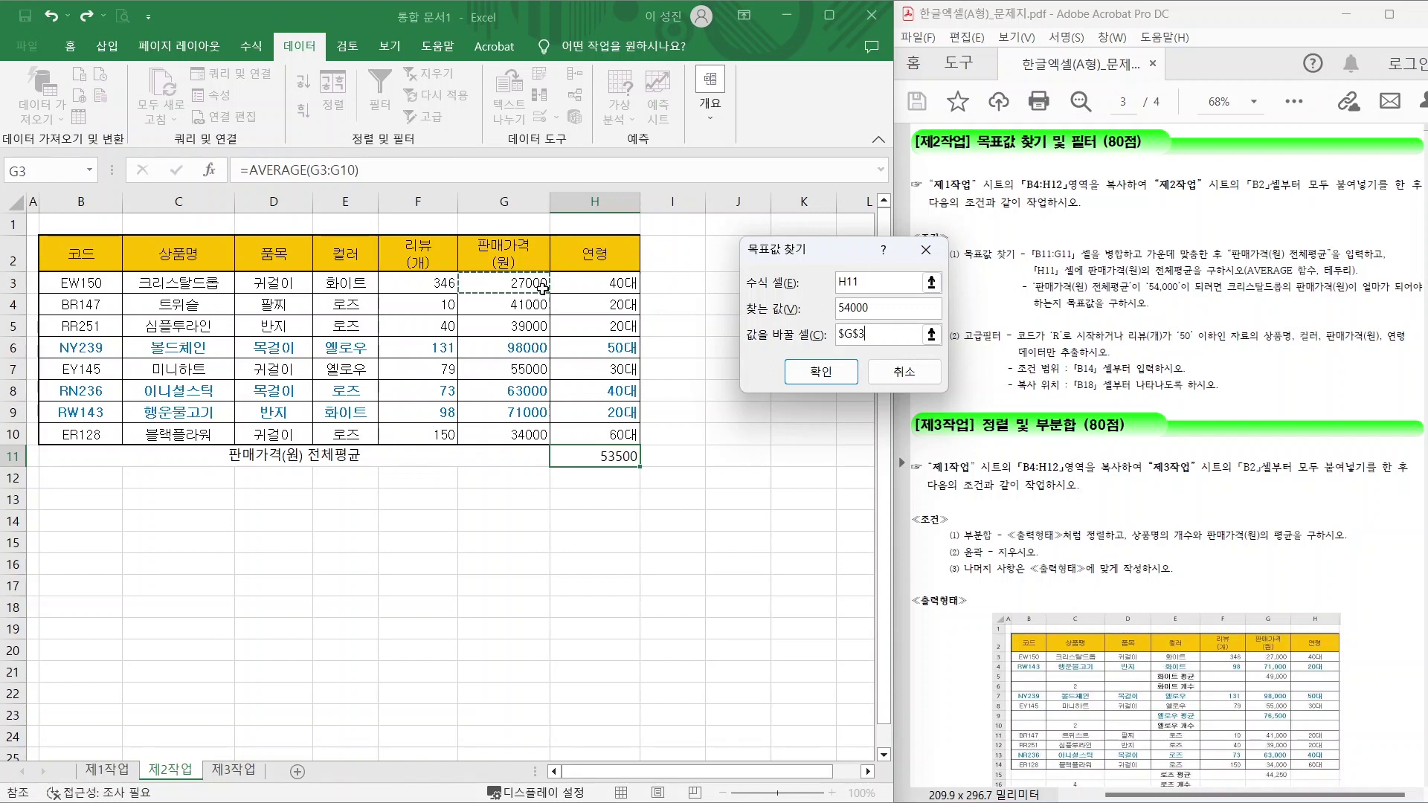
Run the goal seek and accept G3 = 31000, then select the B11:H11 average row for borders.
left_click(819, 374)
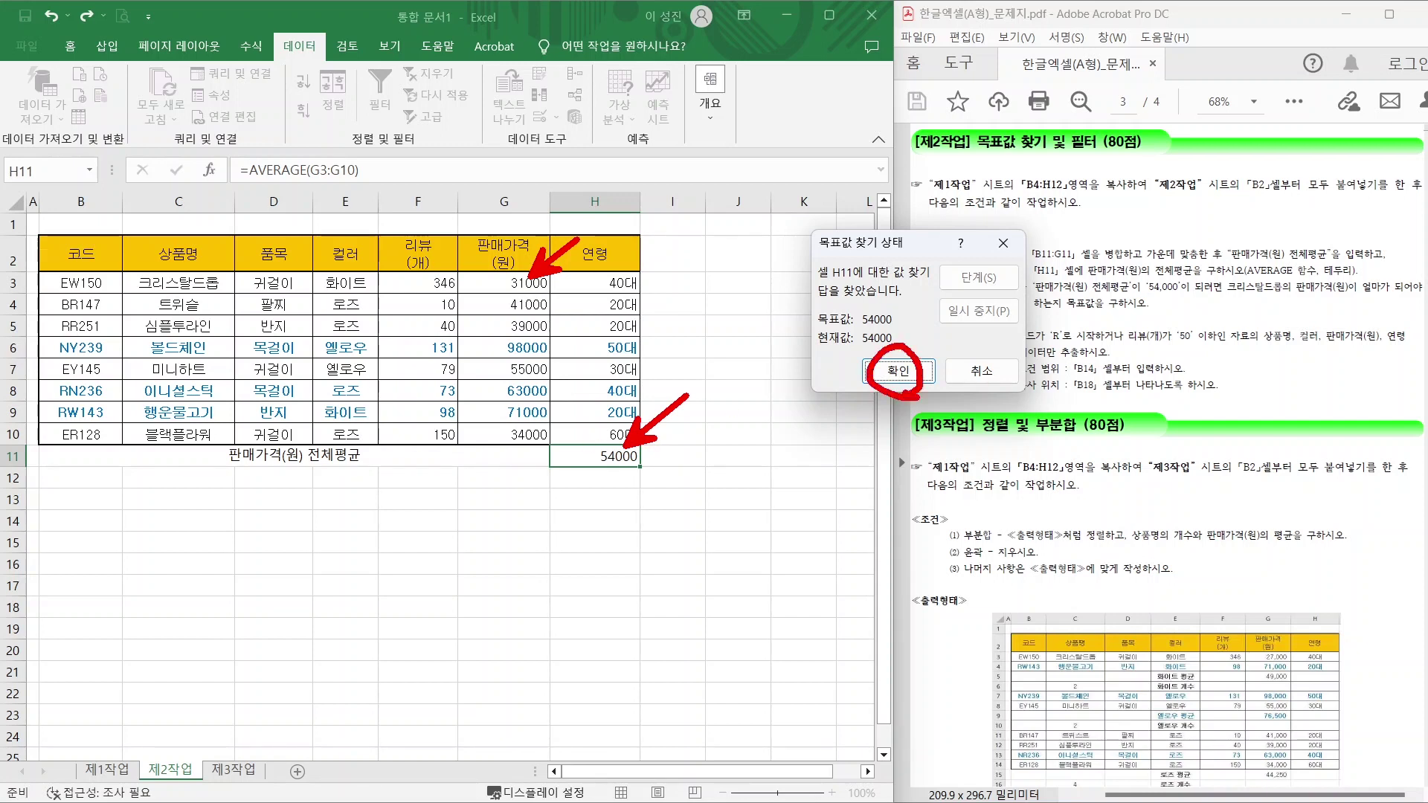
left_click(898, 371)
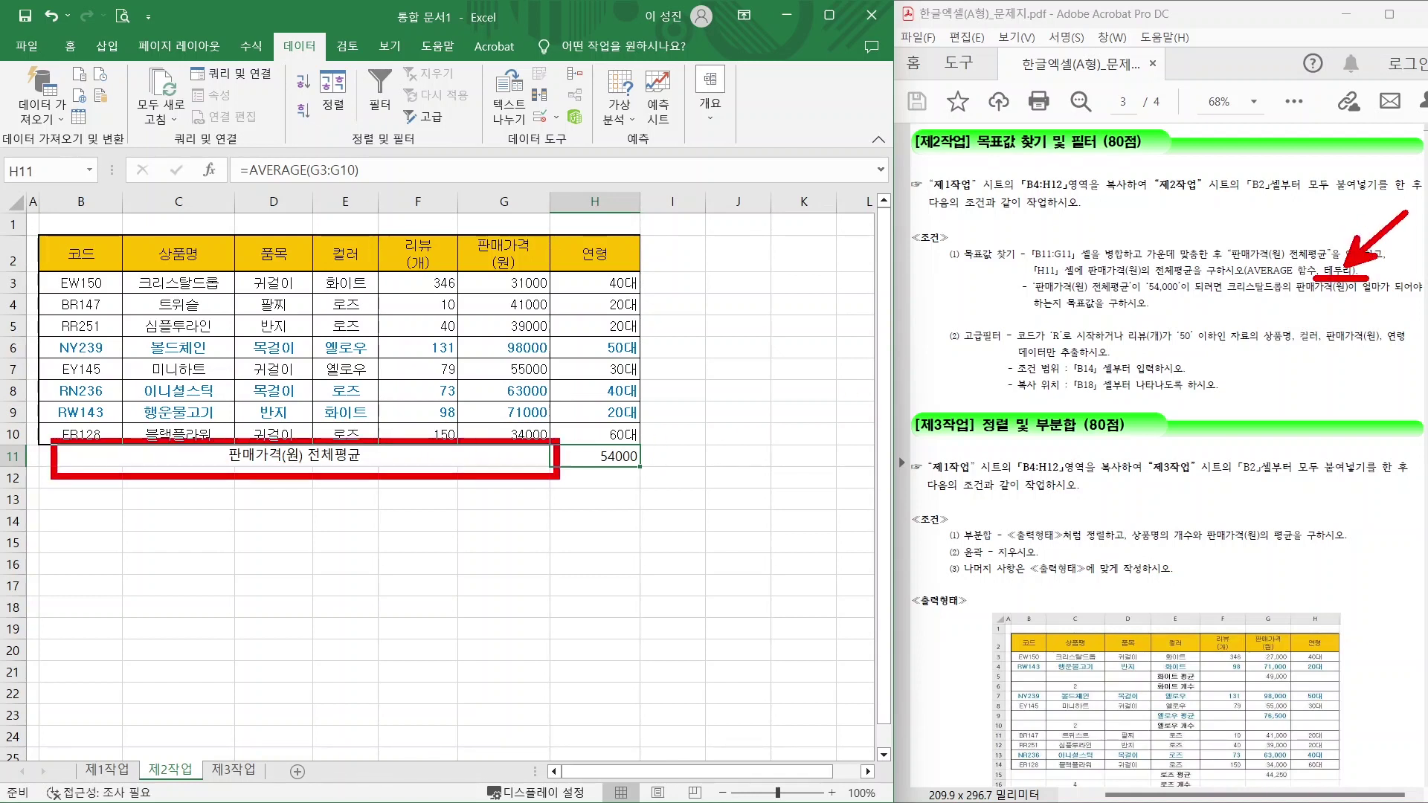
left_click_drag(522, 456, 588, 456)
left_click(70, 46)
left_click(219, 110)
Give B11:H11 모든 테두리, mark the 코드 condition in the question, then switch to the OR/AND notes.
left_click(241, 272)
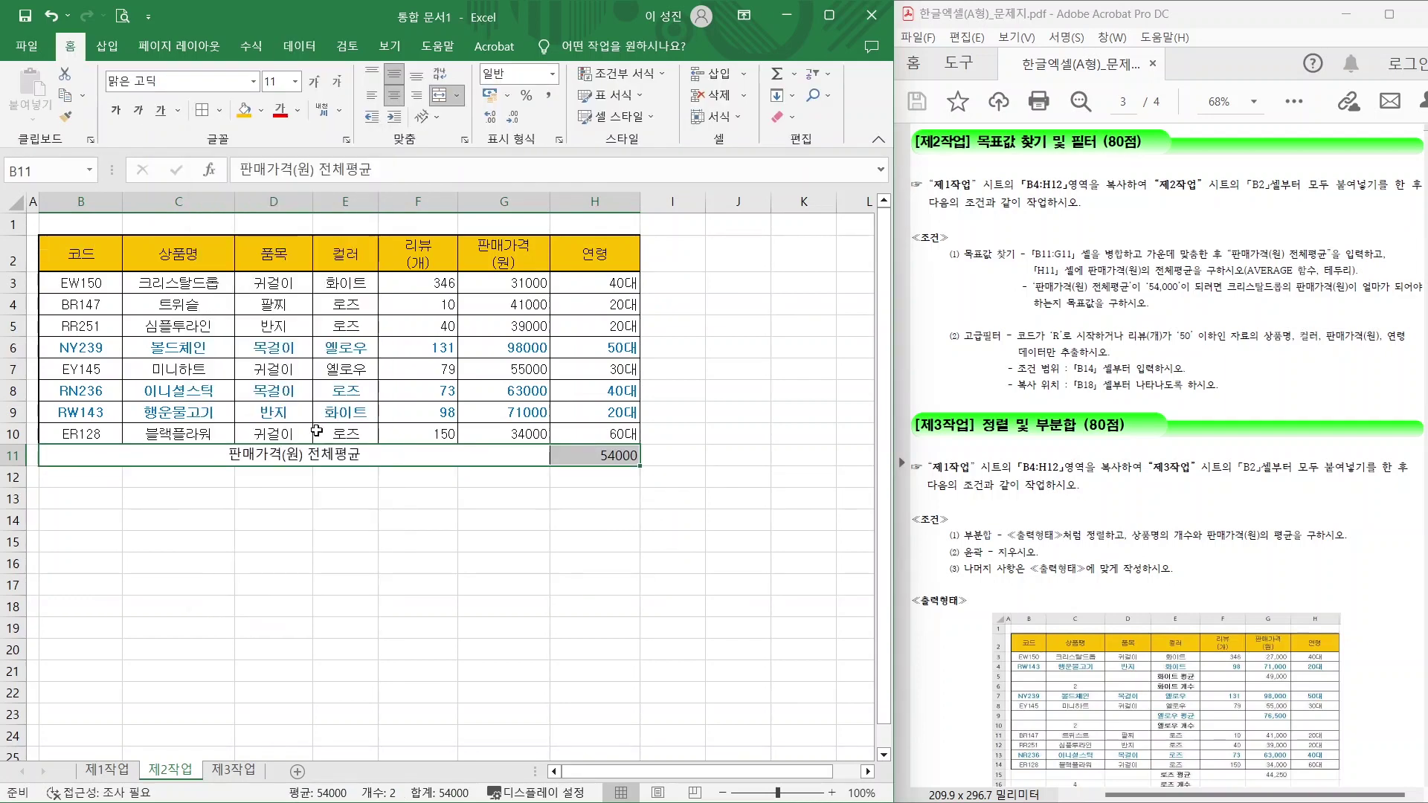
left_click(345, 499)
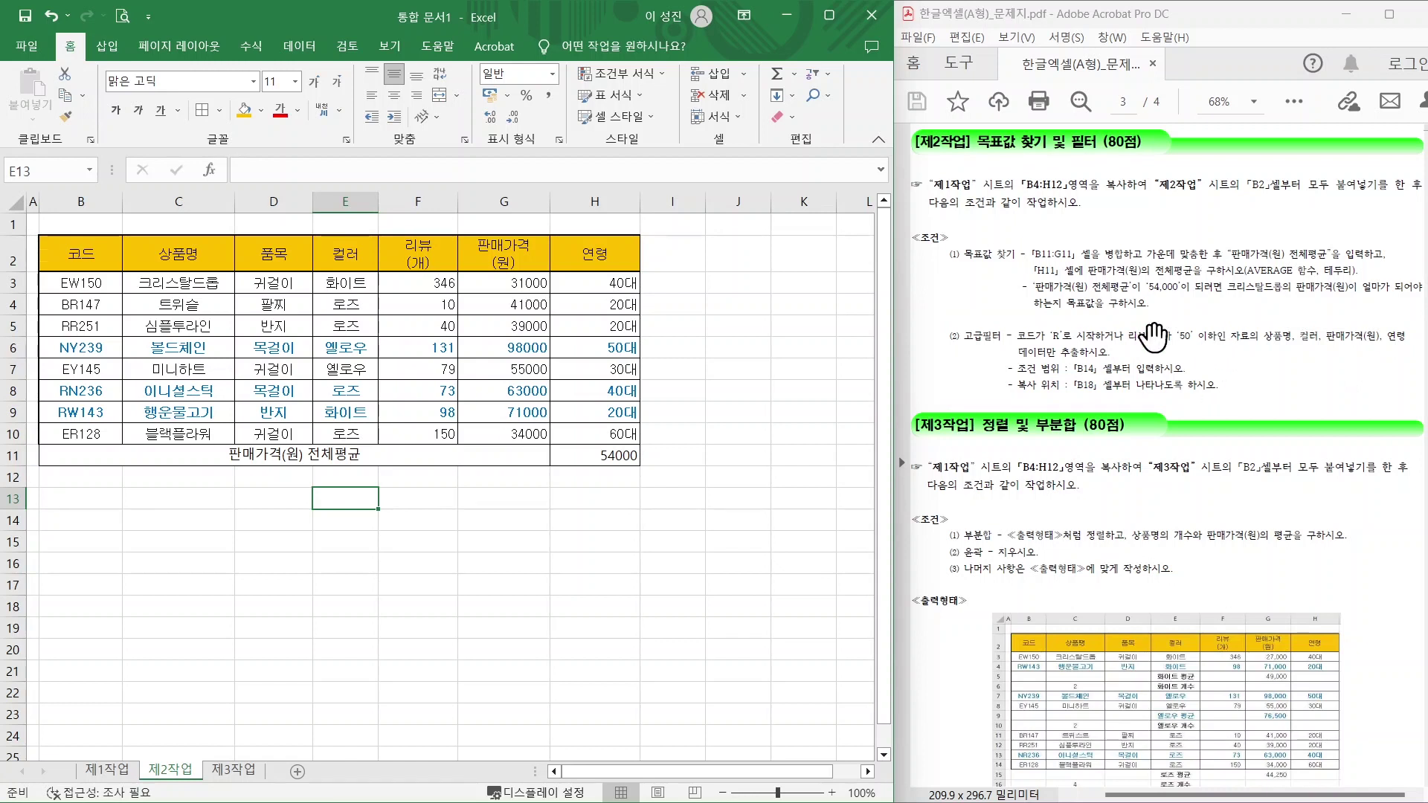
left_click(1051, 364)
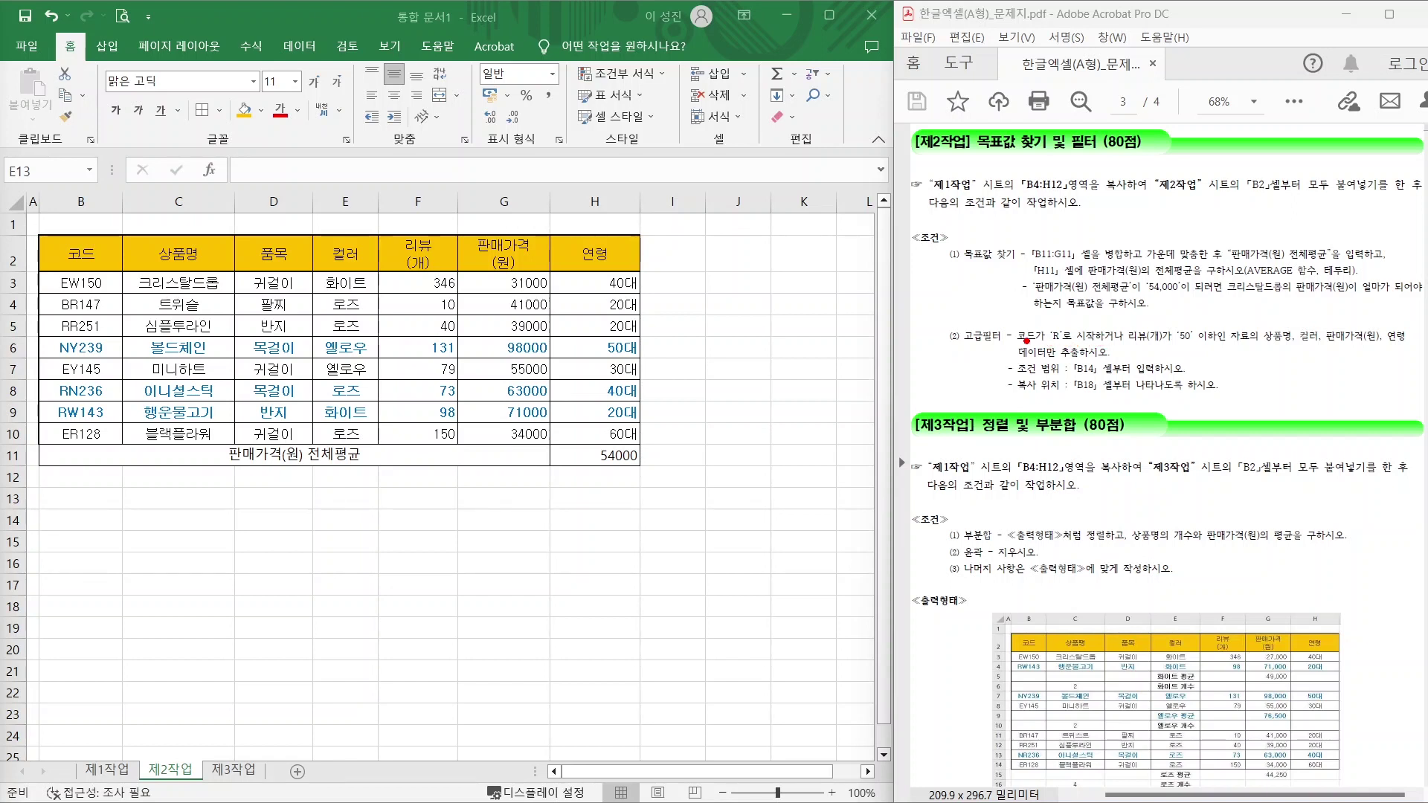
mouse_move(1008, 319)
left_mouse_down()
mouse_move(1052, 346)
mouse_move(1119, 336)
mouse_move(1104, 357)
mouse_move(1234, 345)
left_mouse_up()
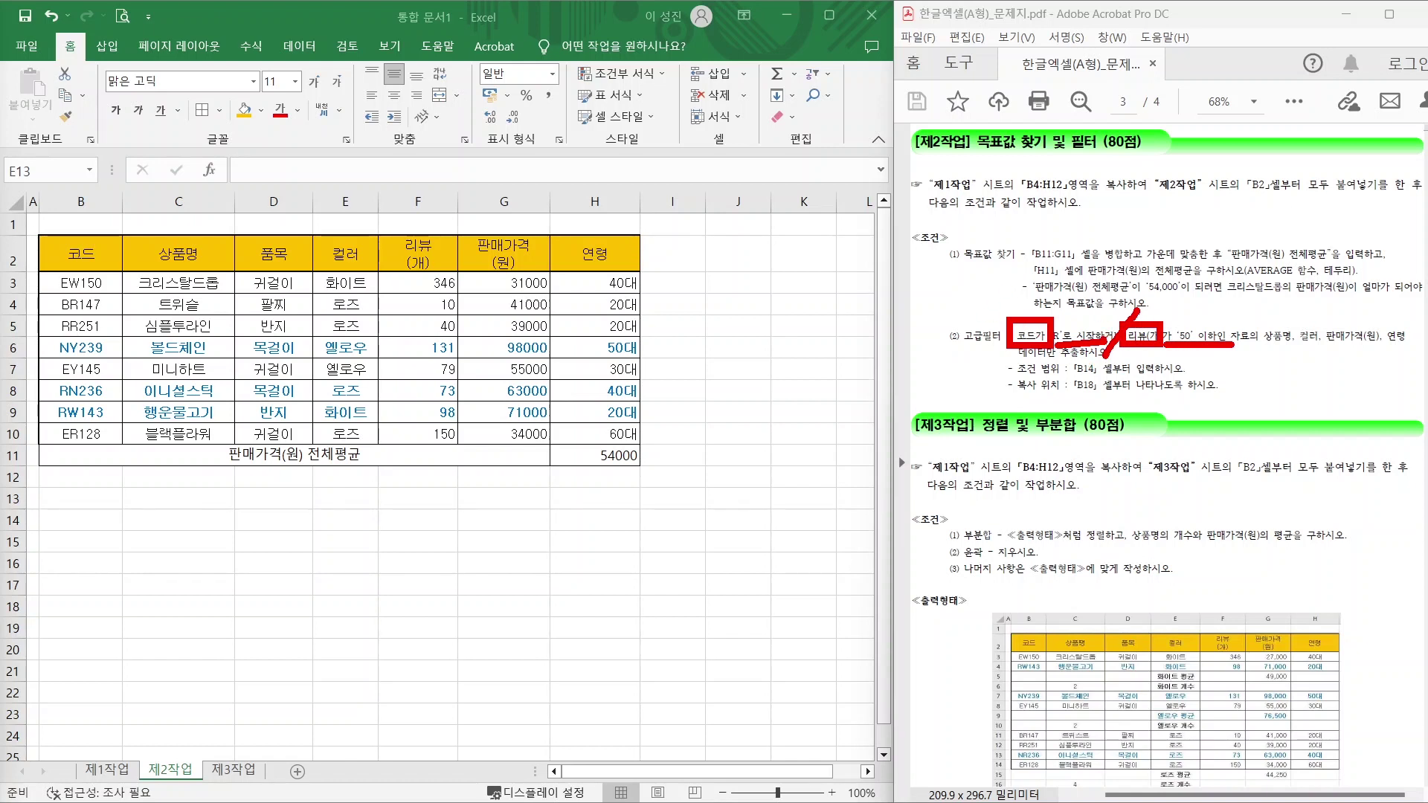
key("Escape")
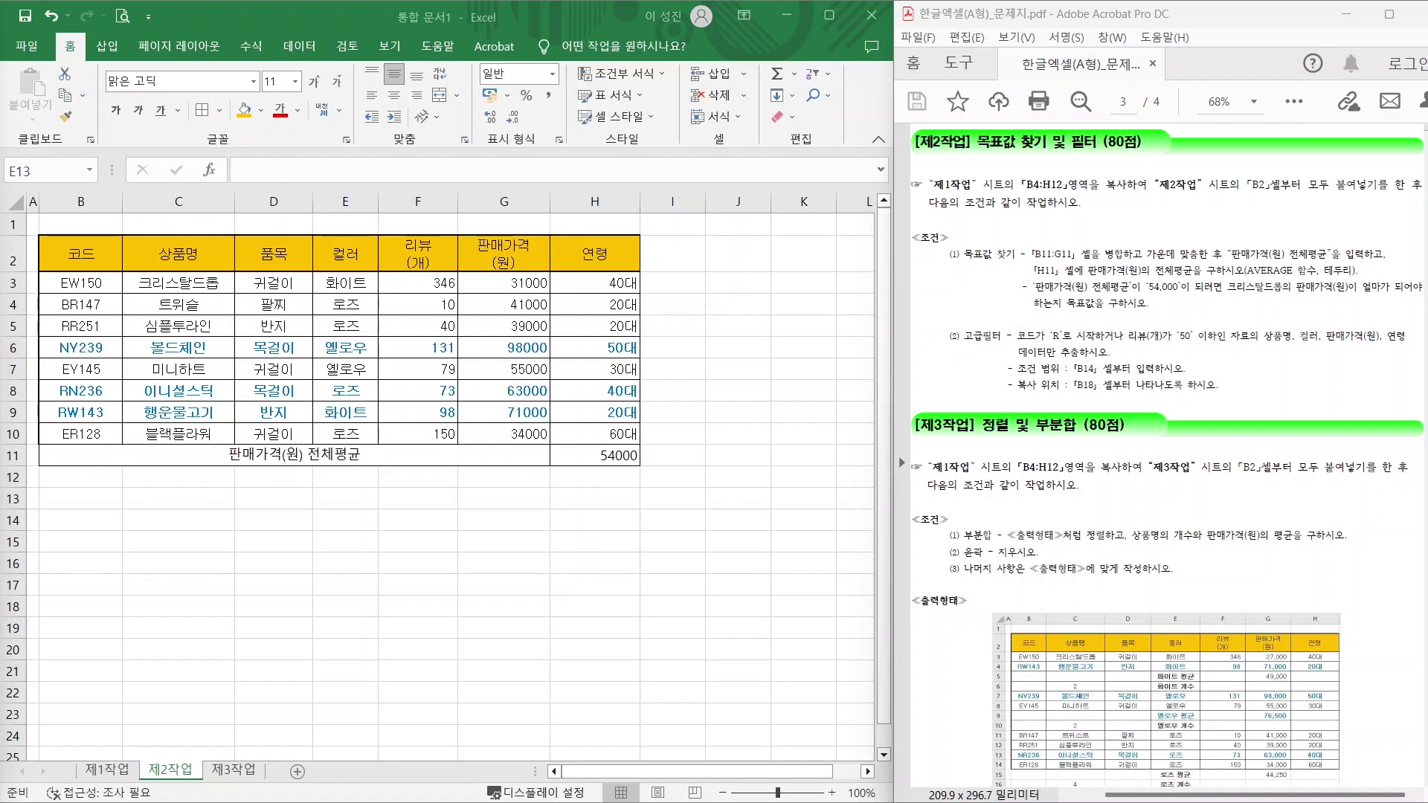
key("alt+Tab")
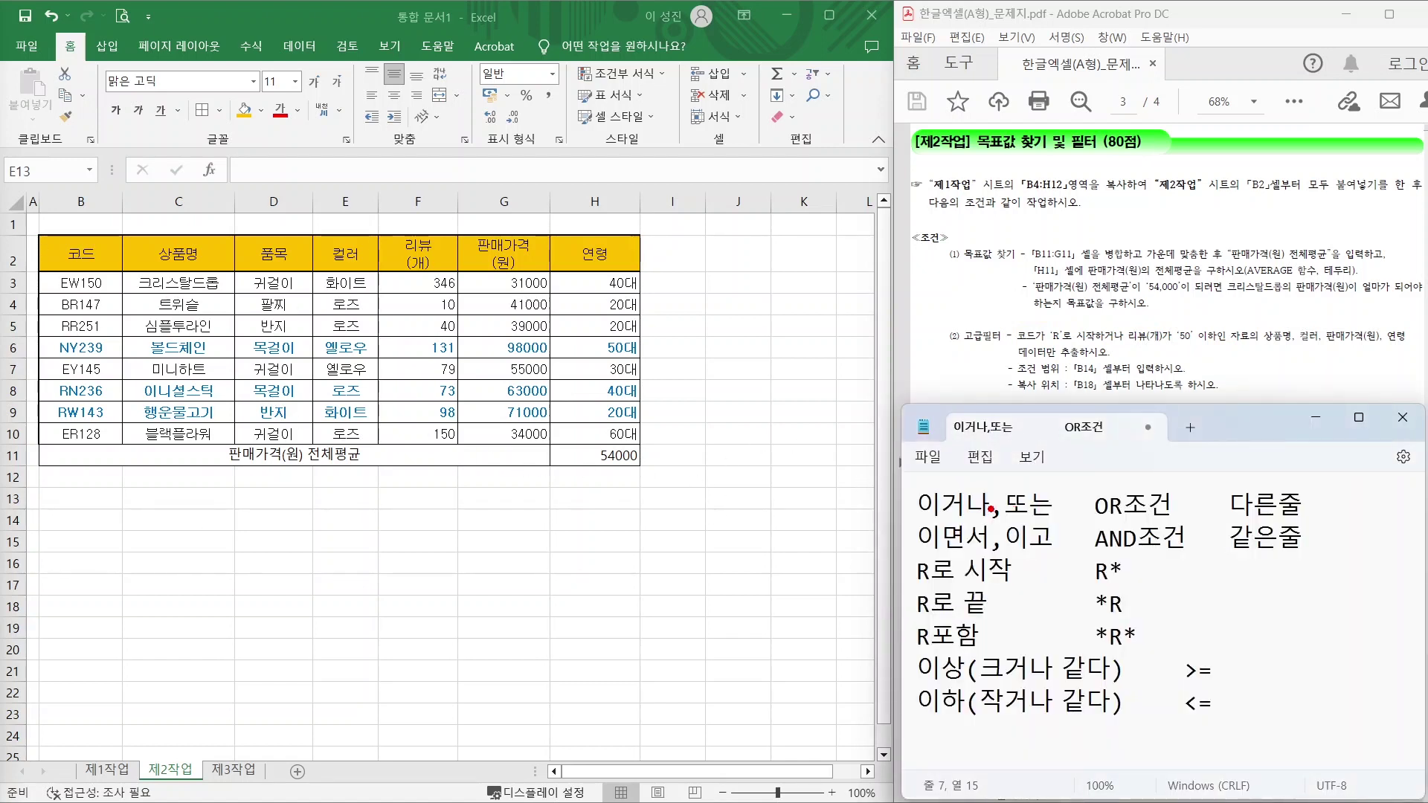
left_click_drag(920, 515, 1067, 516)
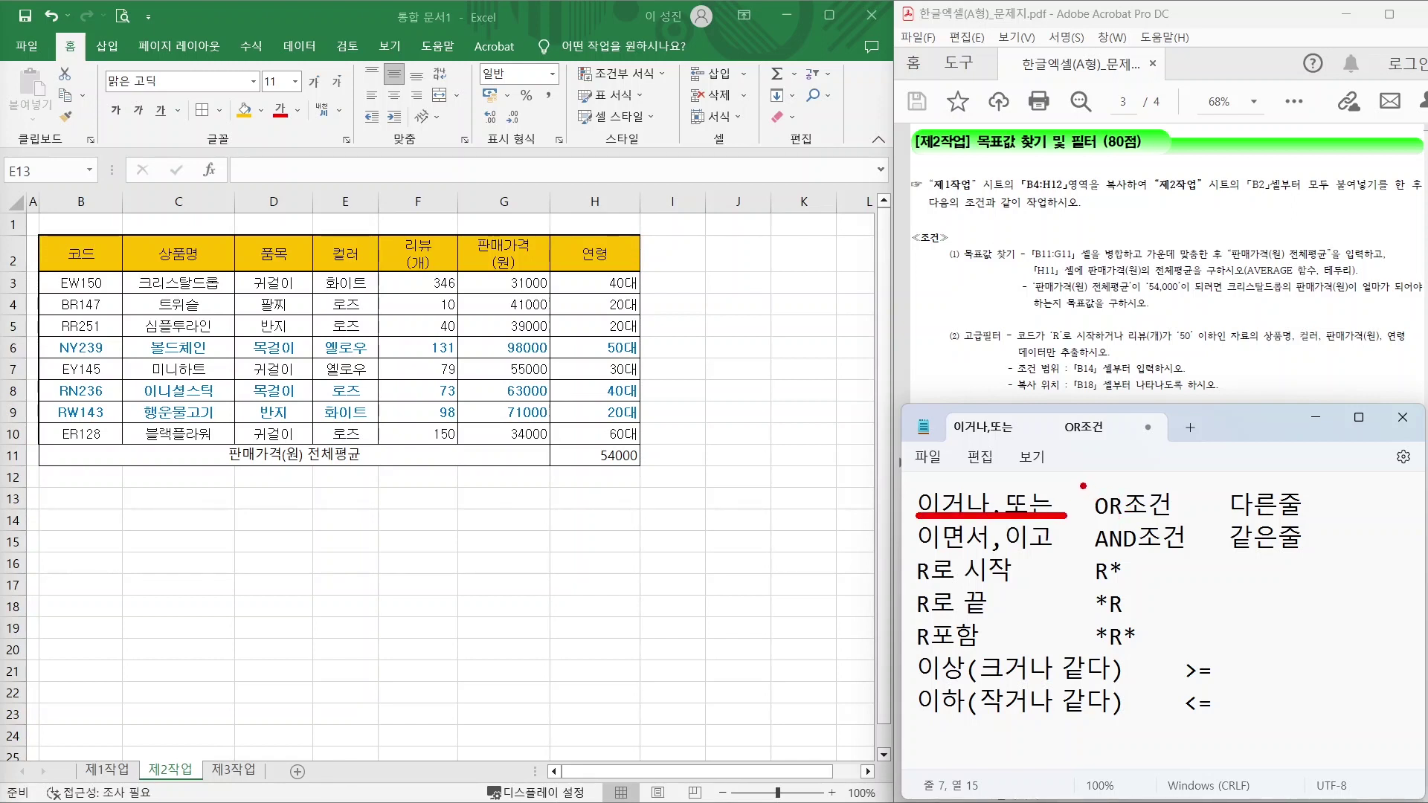
left_click_drag(1086, 484, 1177, 516)
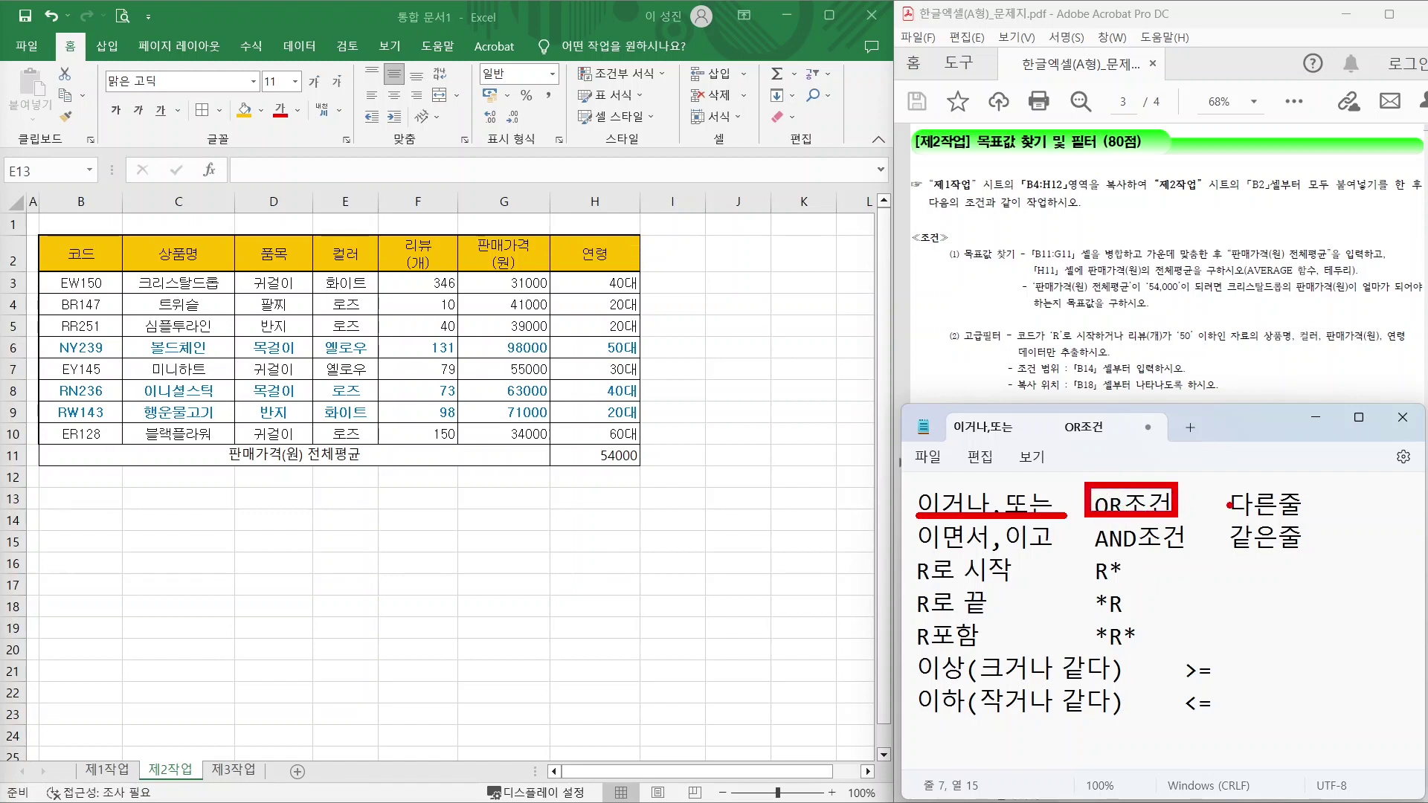
left_click_drag(1285, 495, 1370, 421)
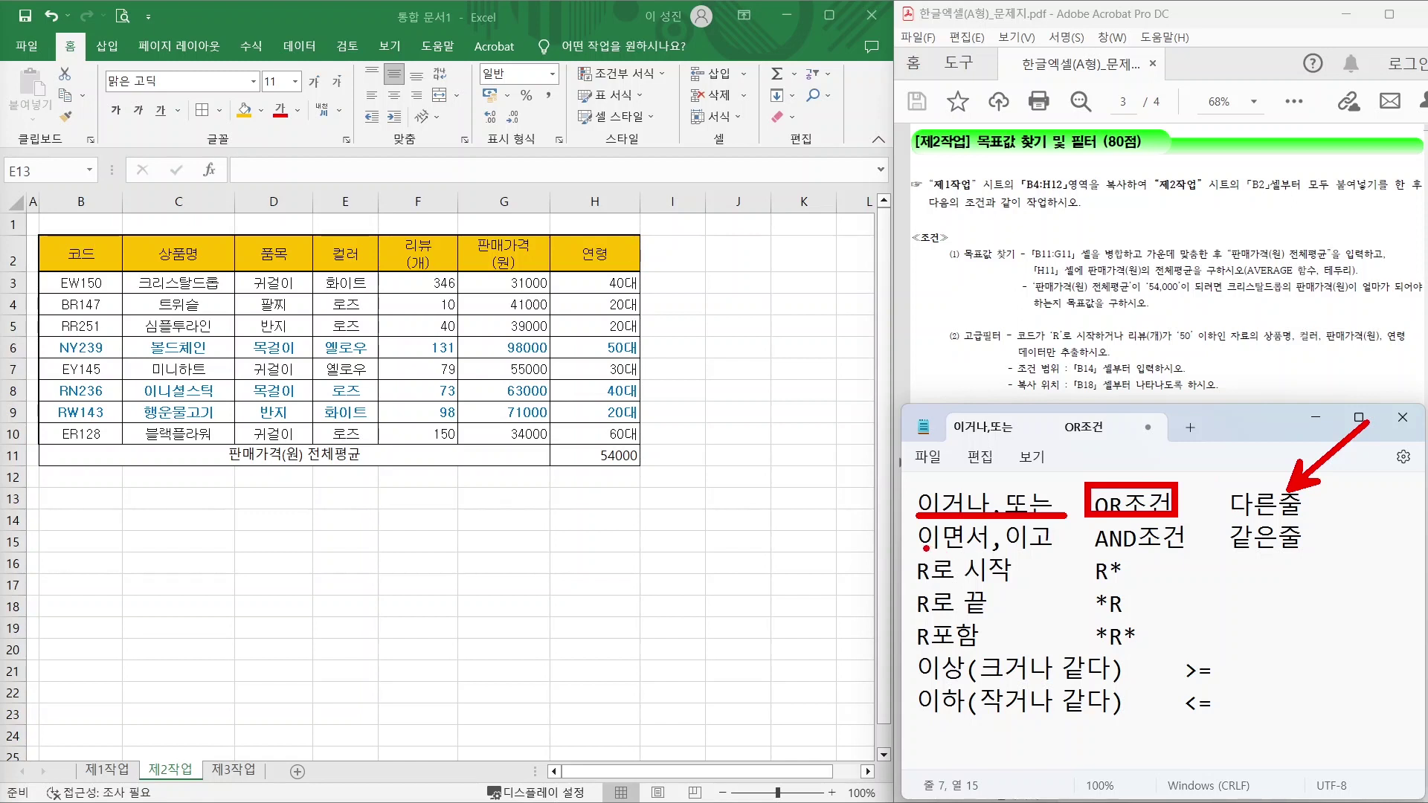
mouse_move(921, 550)
left_mouse_down()
mouse_move(1049, 549)
mouse_move(1112, 519)
mouse_move(1086, 524)
left_mouse_up()
left_click_drag(1197, 556, 1355, 611)
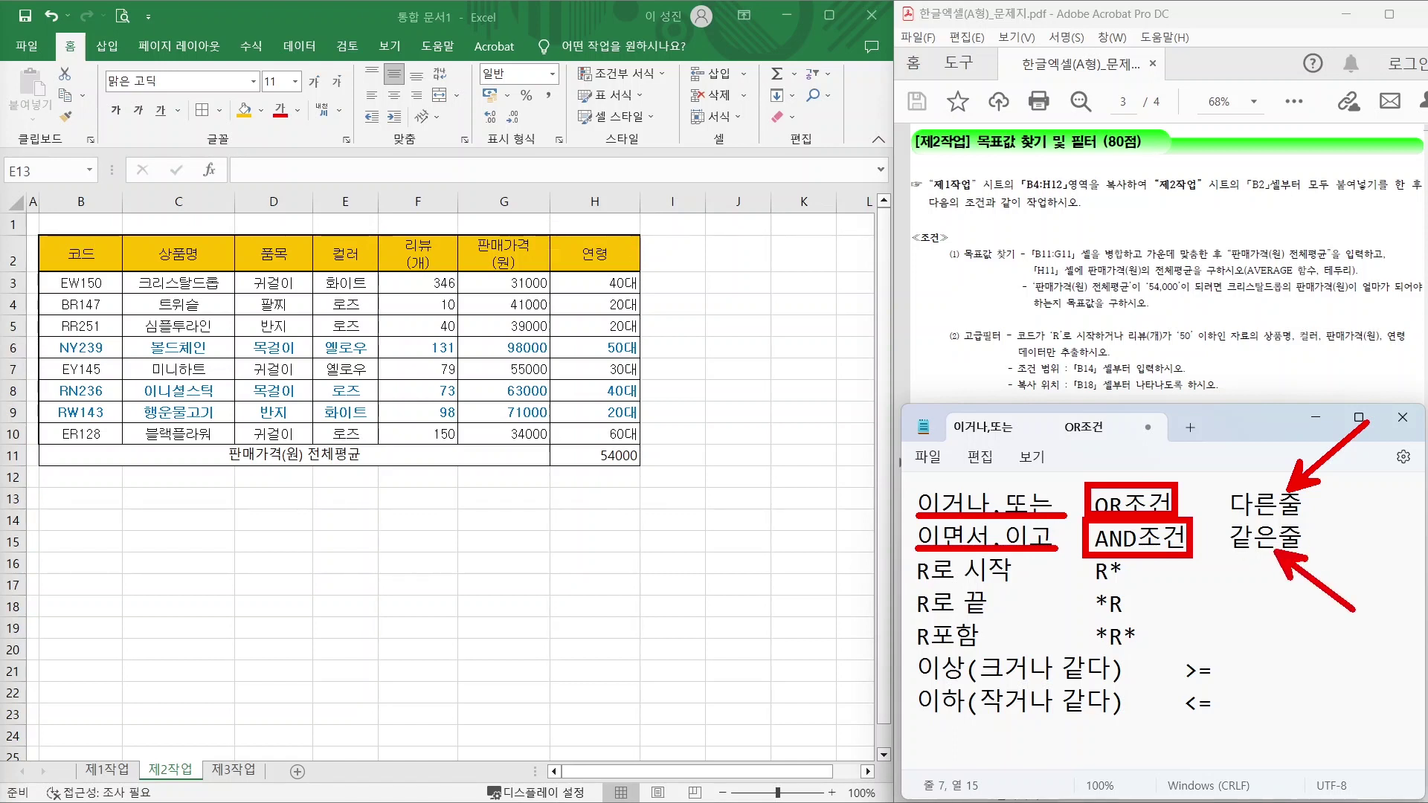
key("Escape")
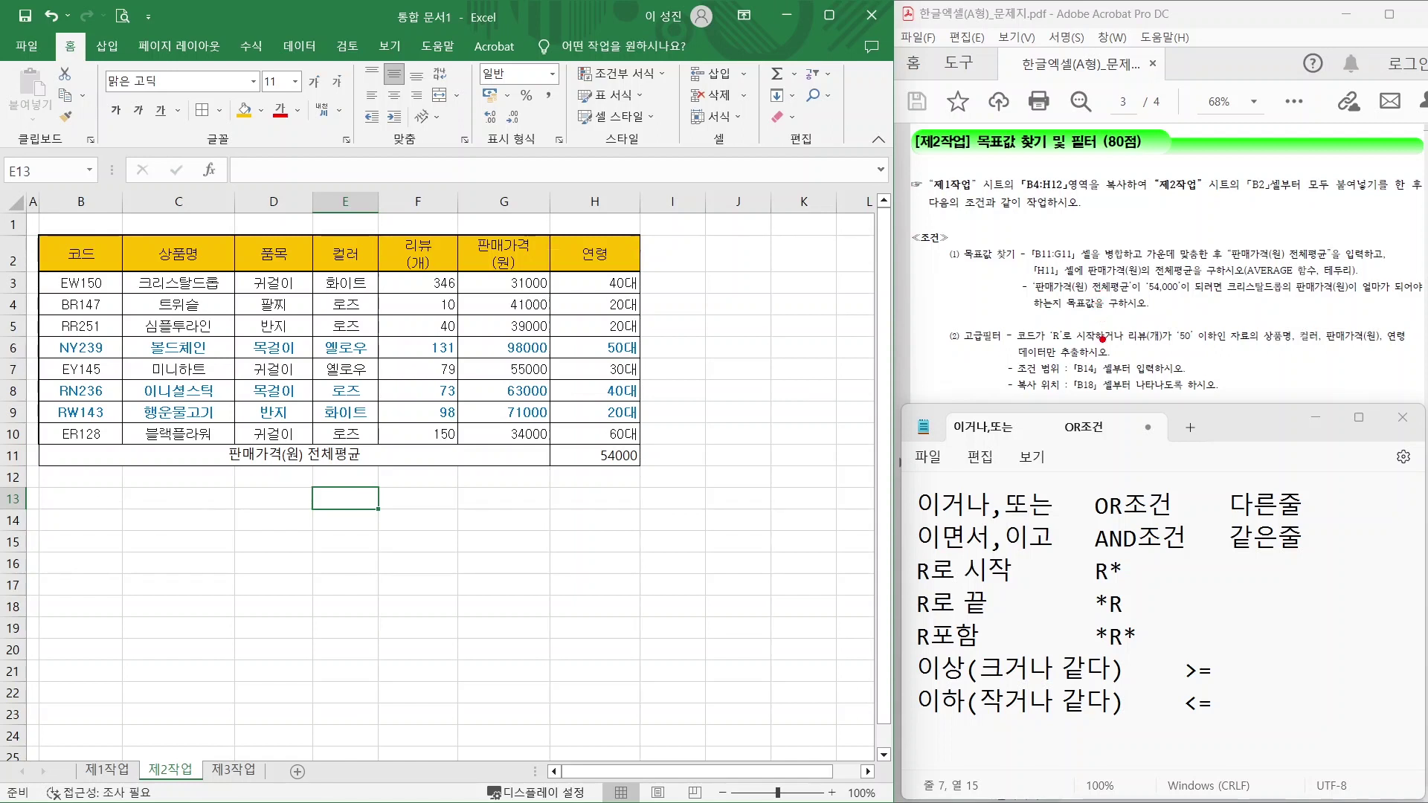
mouse_move(1035, 342)
left_mouse_down()
mouse_move(1021, 326)
mouse_move(1040, 336)
left_mouse_up()
left_click_drag(1140, 335, 1153, 357)
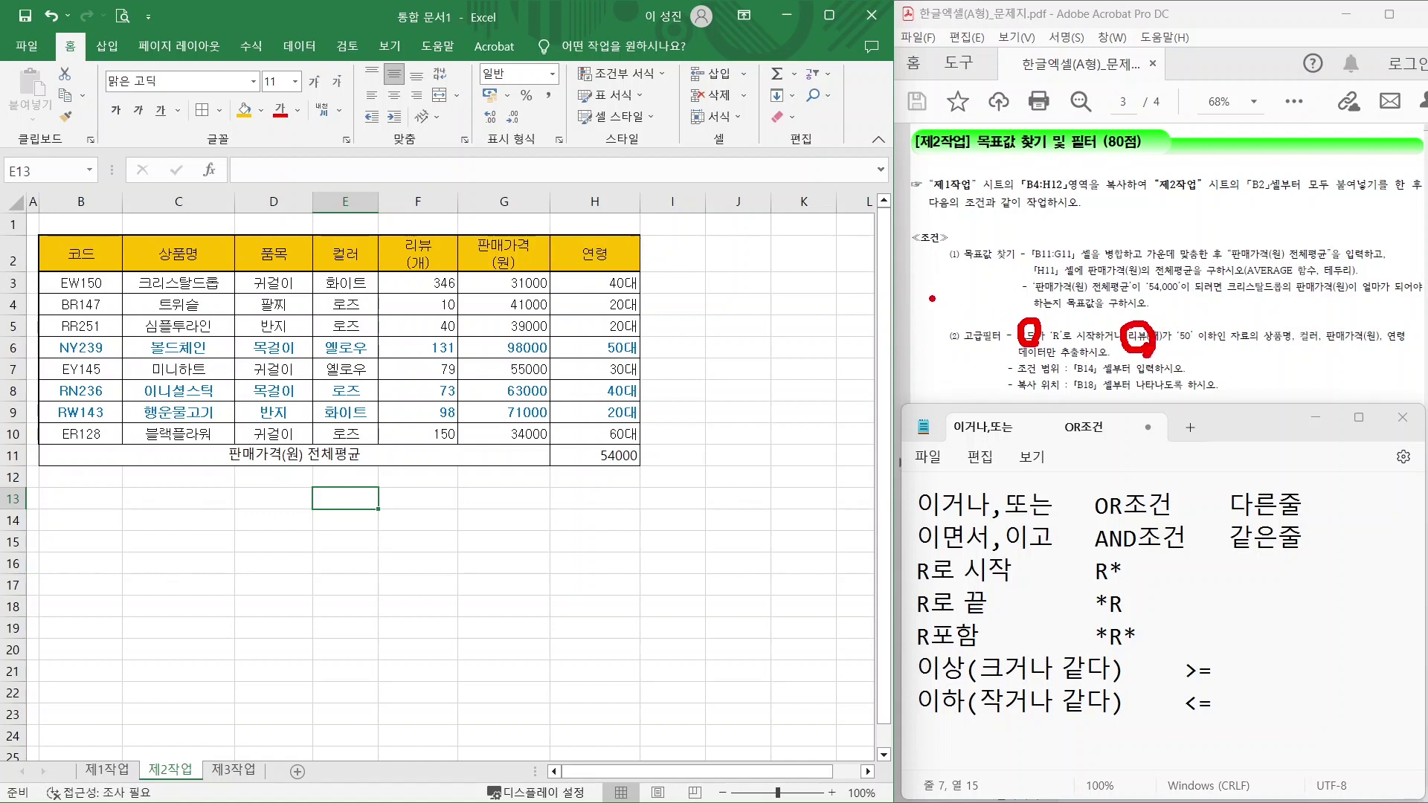
key("Escape")
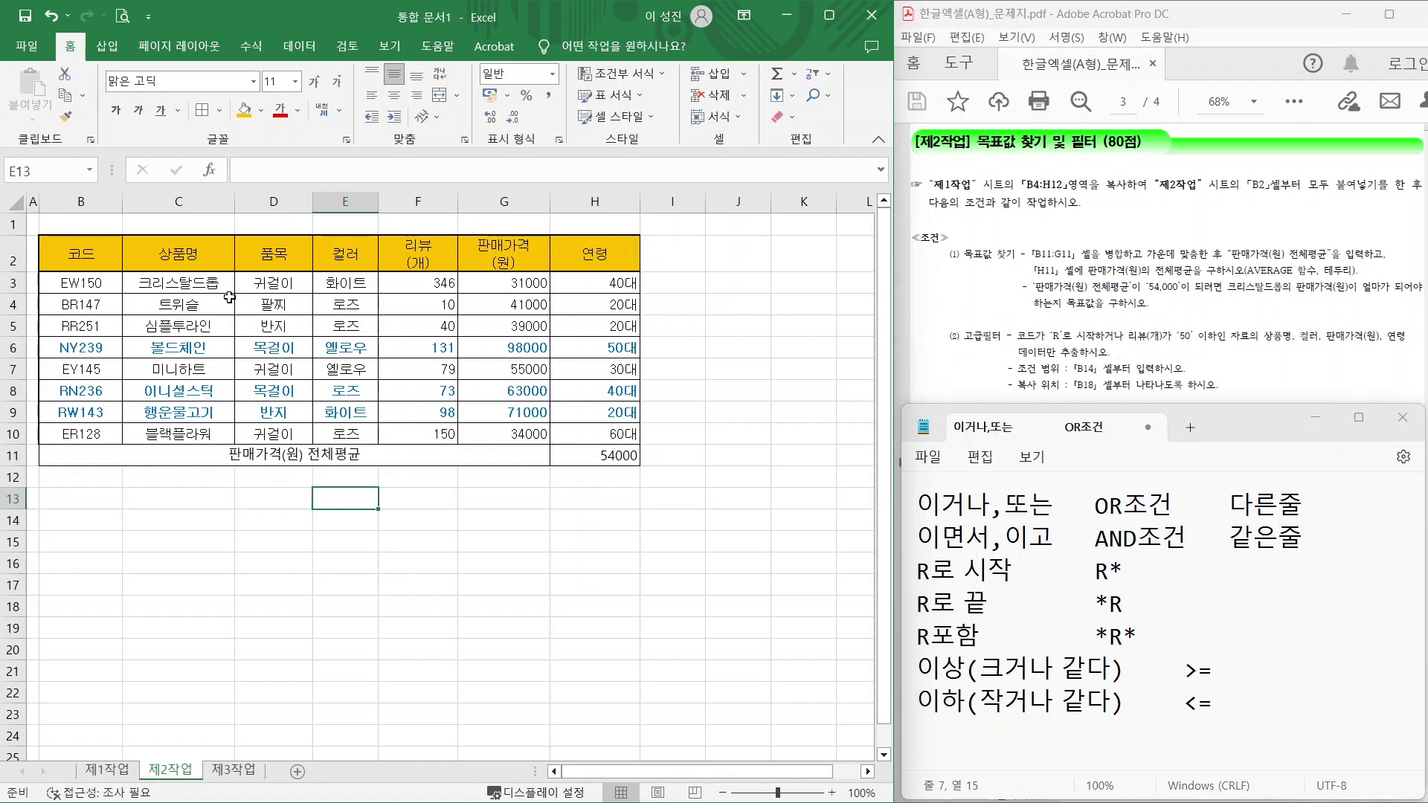
left_click(101, 258)
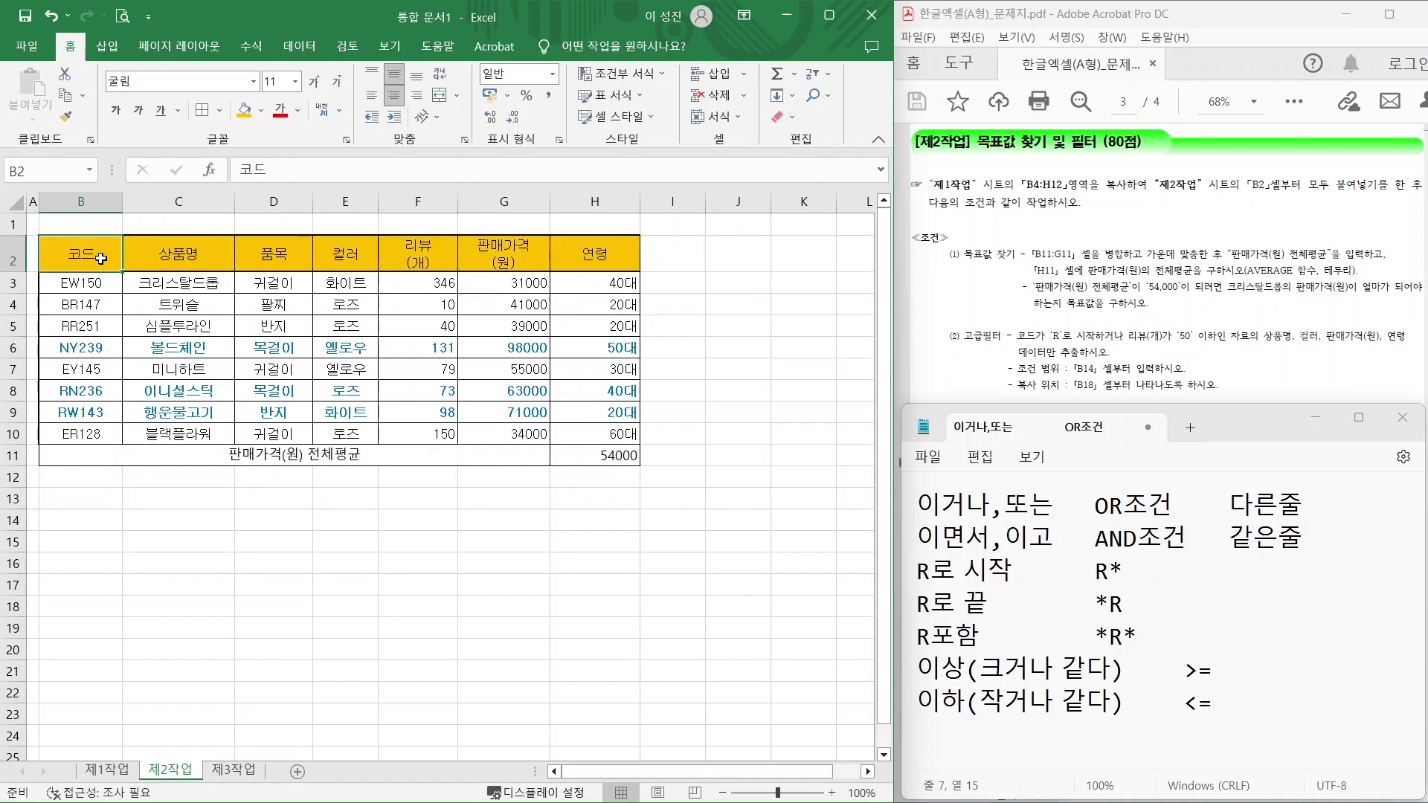
Copy the 코드 header into B14 and the 리뷰(개) header from F2 into C14.
key("ctrl+c")
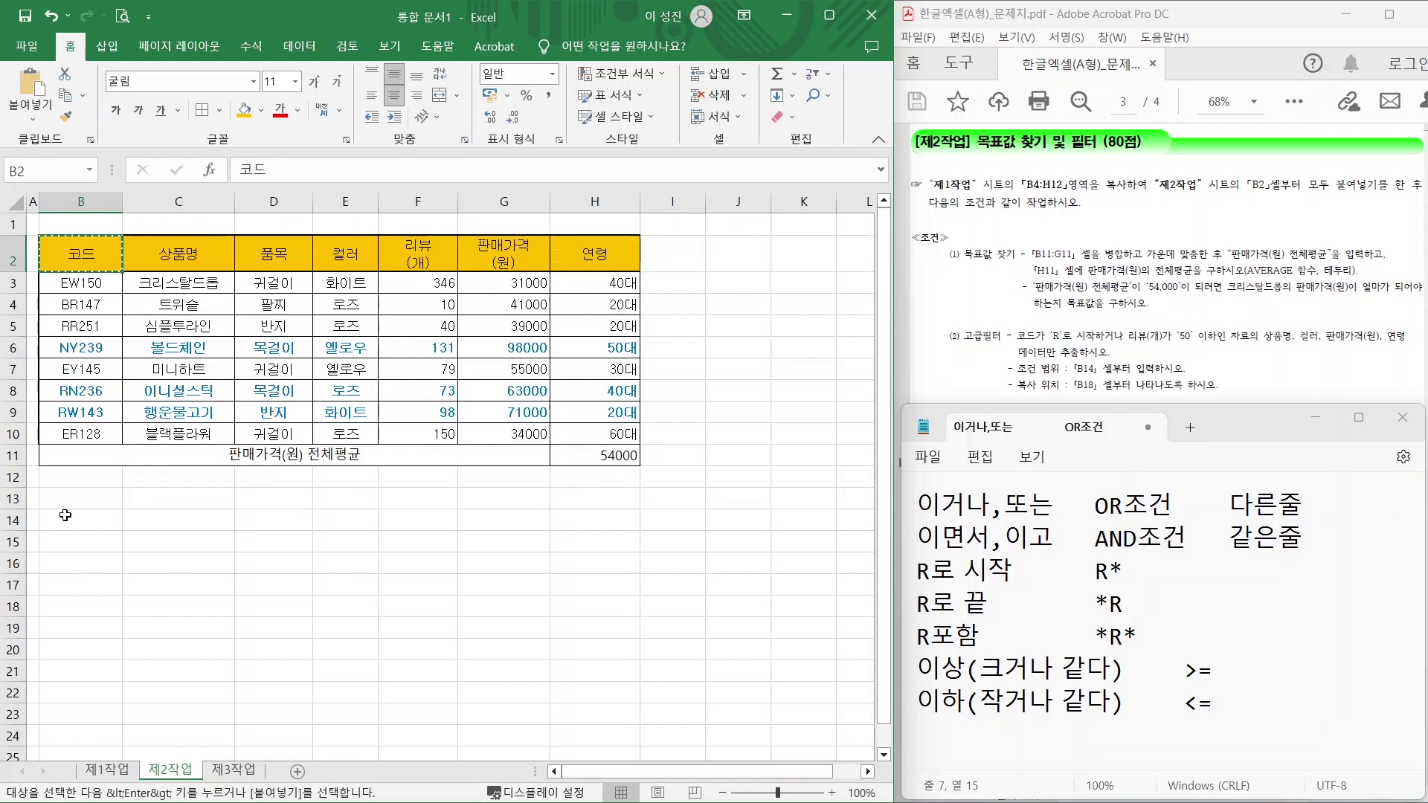
left_click(72, 521)
key("ctrl+v")
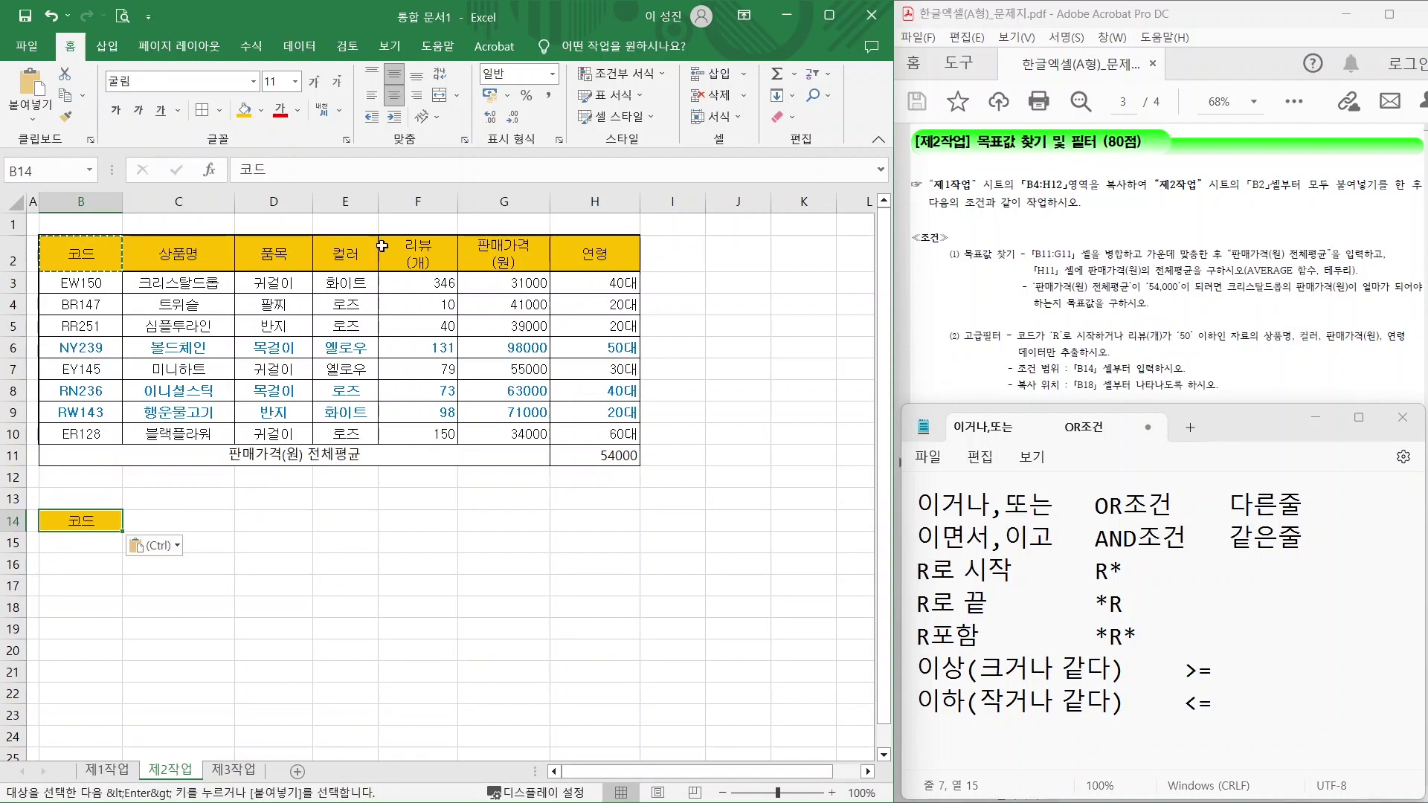
left_click(419, 254)
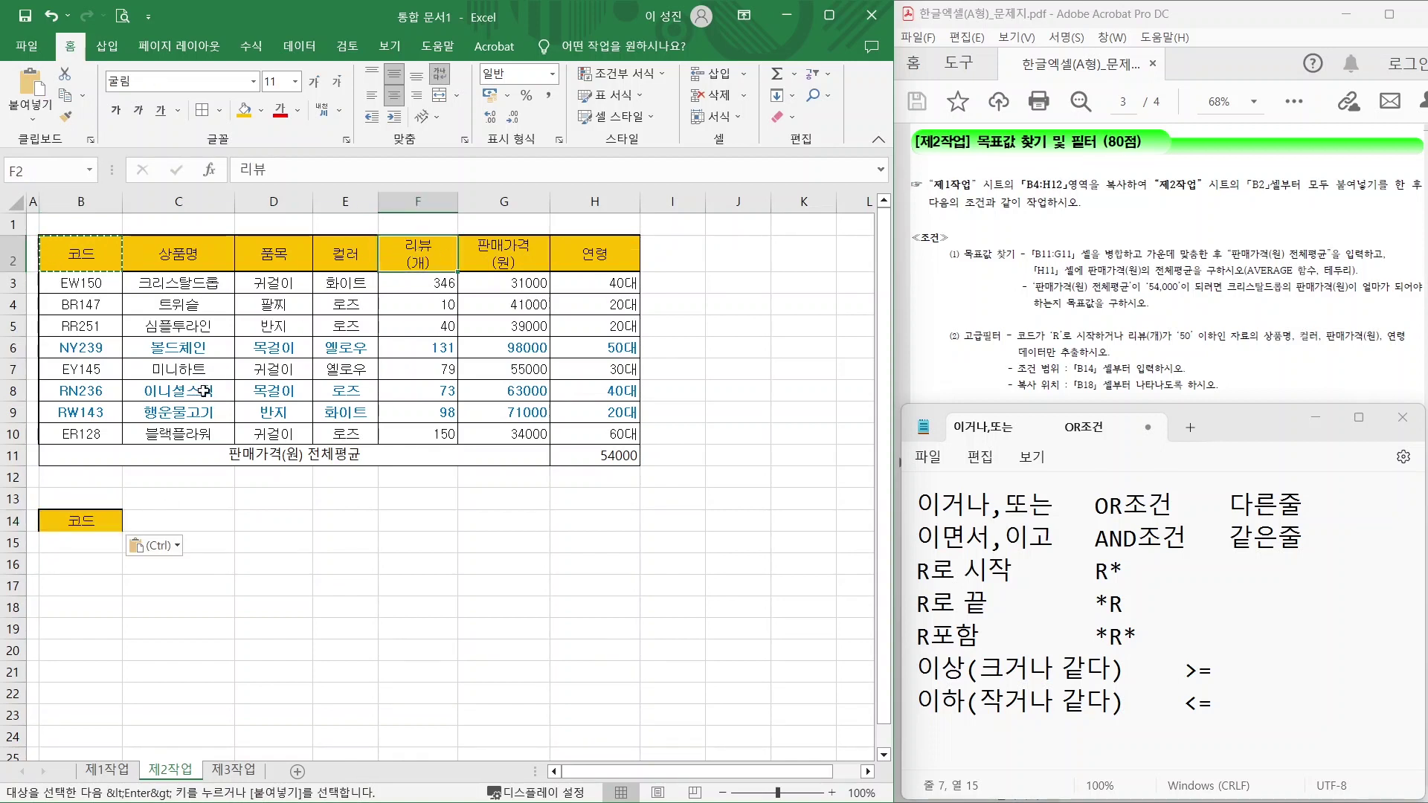
key("ctrl+c")
left_click(162, 520)
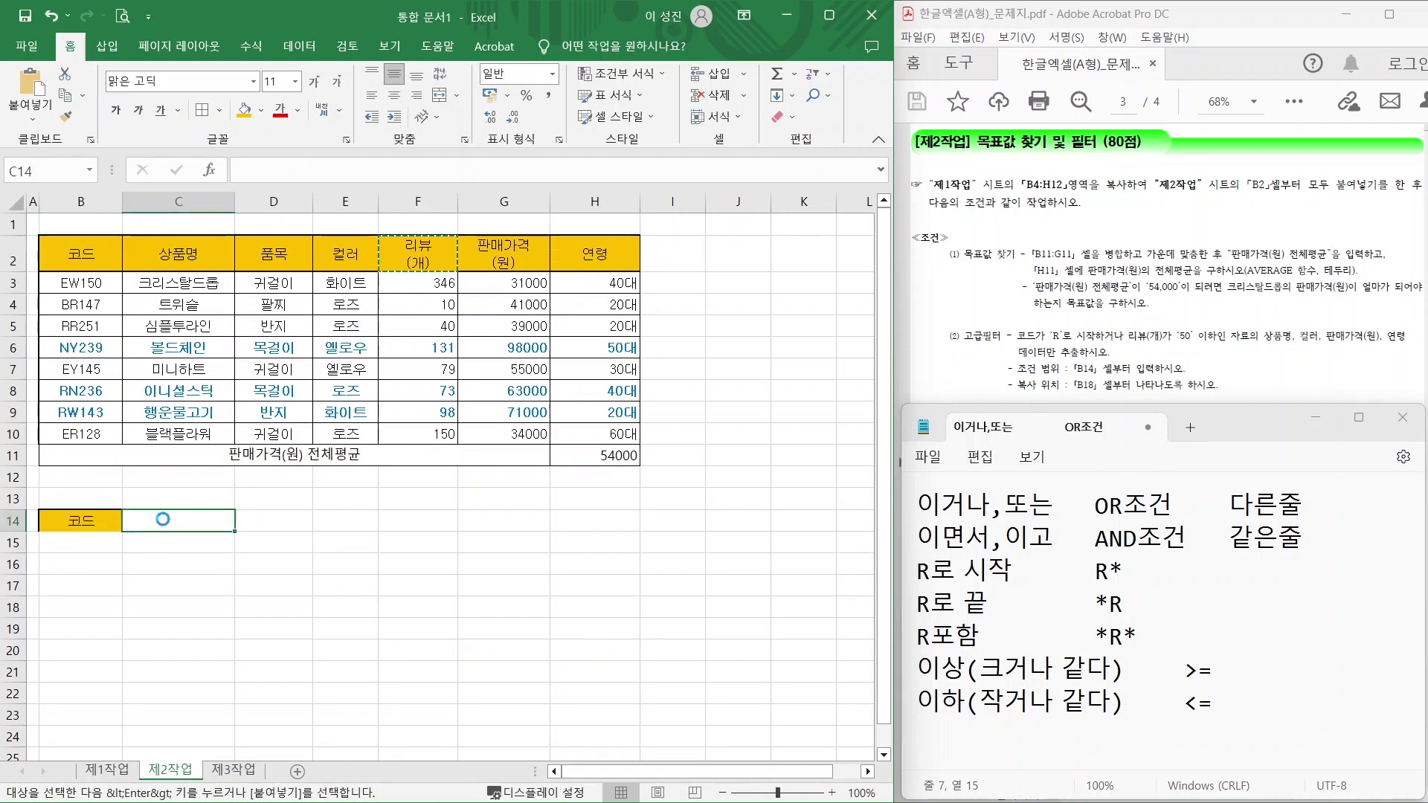
key("ctrl+v")
Mark up the notes on the code-starts-with-R condition and the R*, *R, *R* wildcard patterns.
left_click(82, 578)
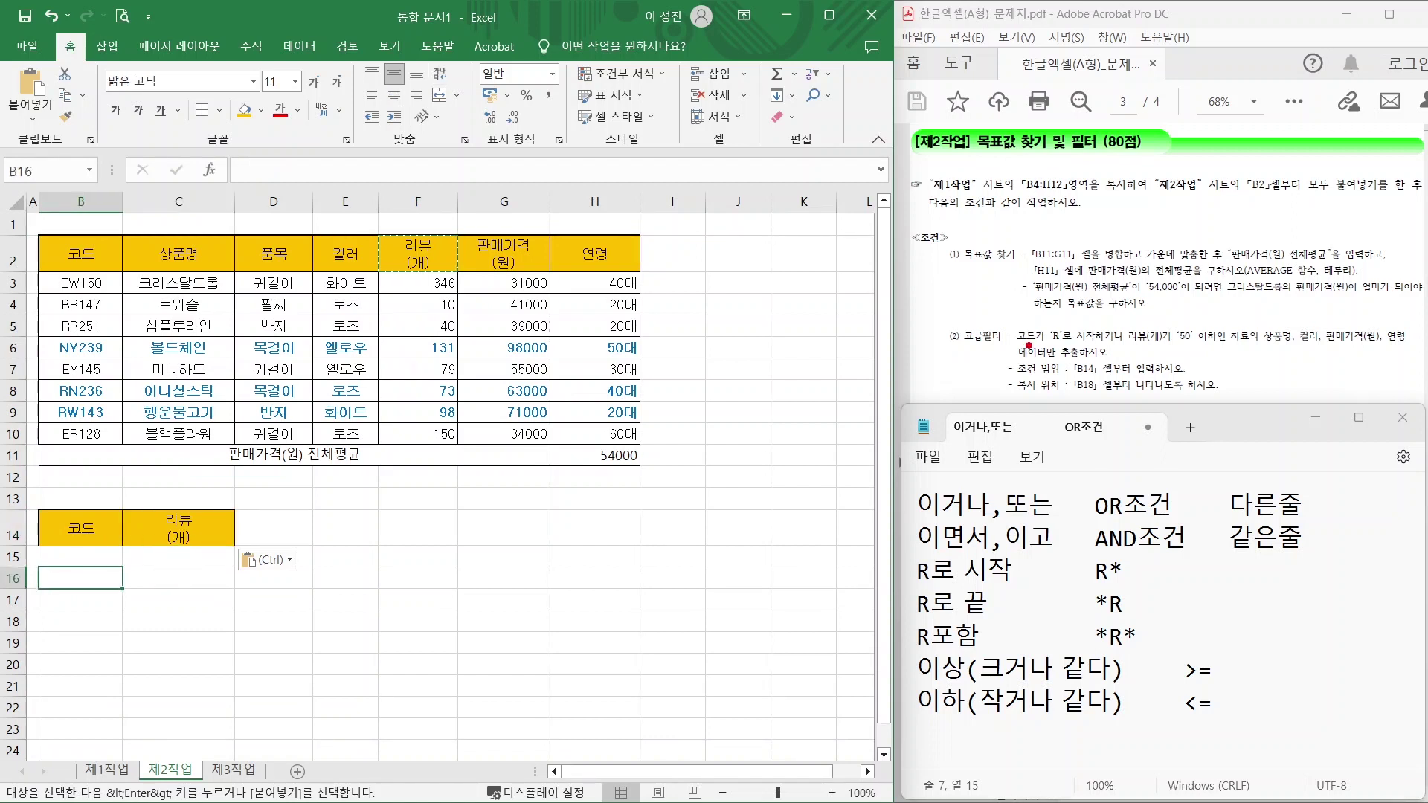
left_click_drag(1019, 341, 1112, 342)
left_click_drag(1091, 554, 1065, 512)
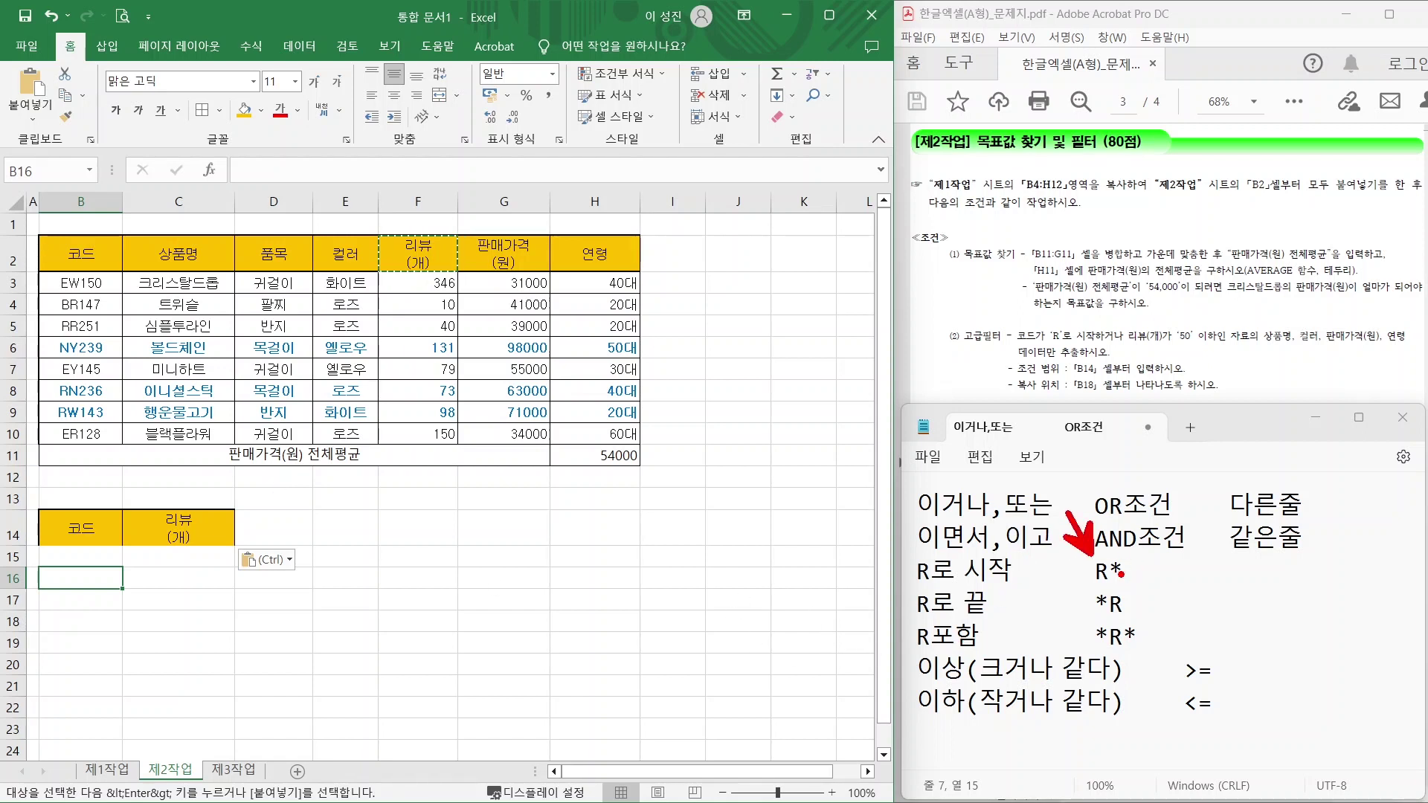
left_click_drag(1080, 588, 1142, 586)
left_click_drag(1129, 614, 1171, 653)
left_click_drag(1082, 617, 1154, 615)
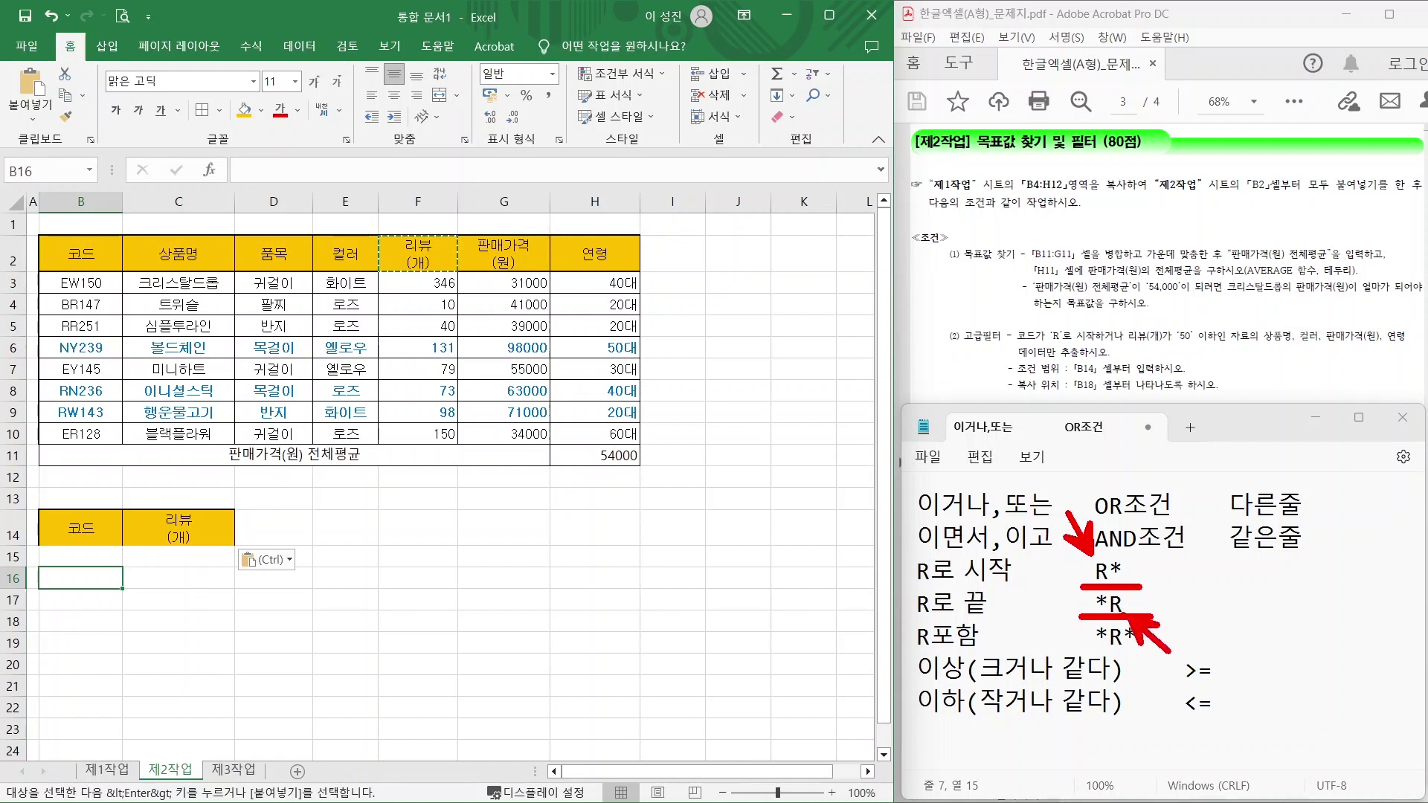
key("e")
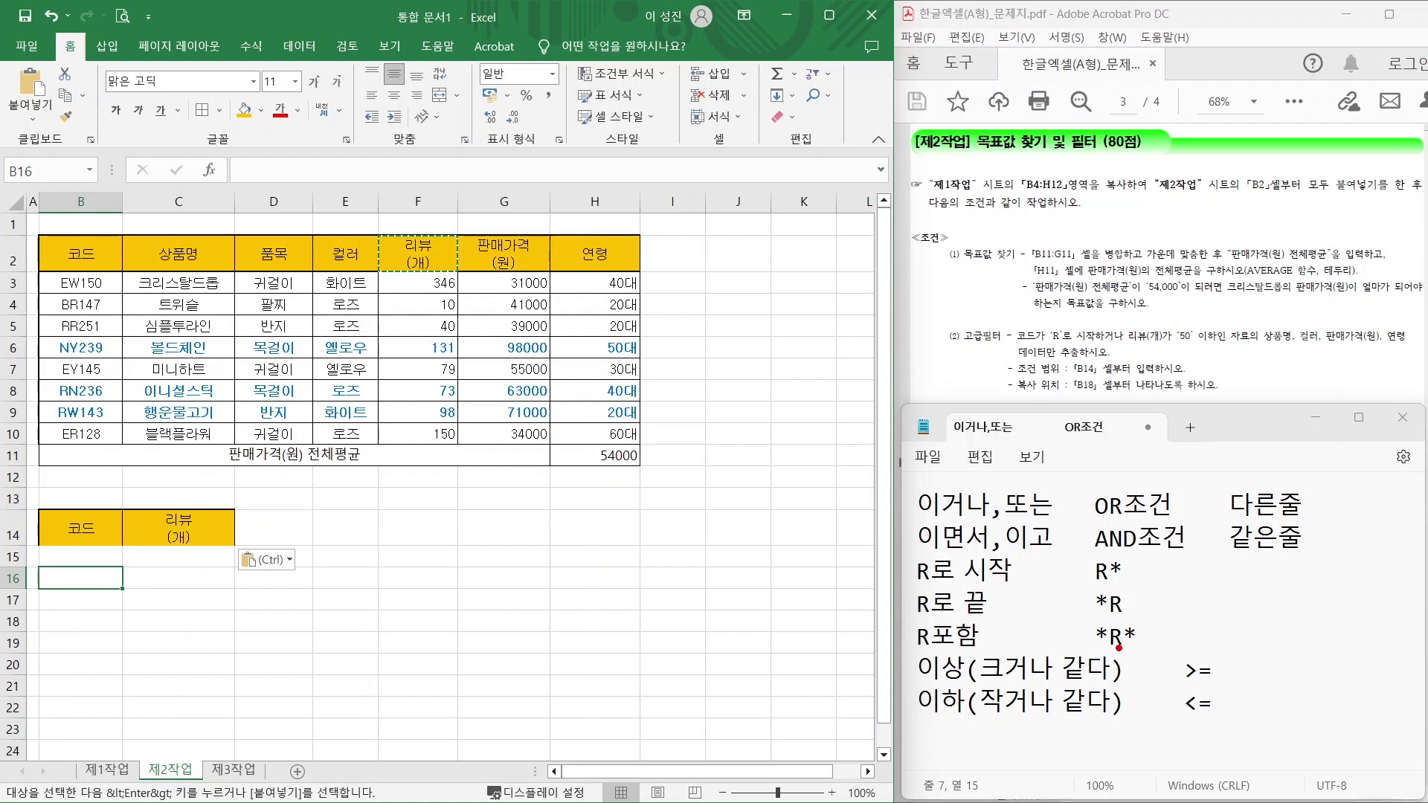
left_click_drag(1115, 649, 1144, 691)
left_click_drag(1099, 630, 1060, 598)
mouse_move(1141, 631)
left_mouse_down()
mouse_move(1182, 593)
mouse_move(1143, 638)
left_mouse_up()
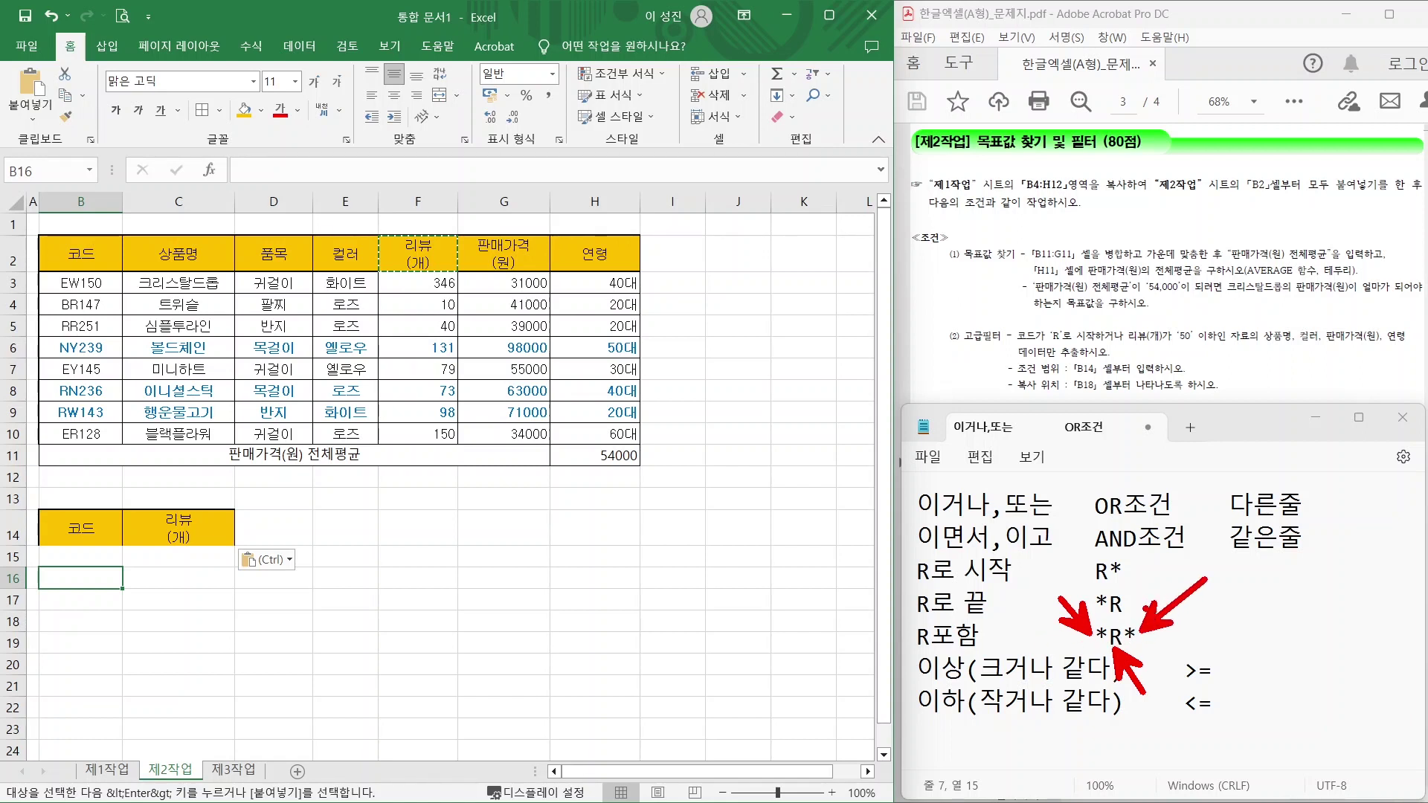
left_click(67, 560)
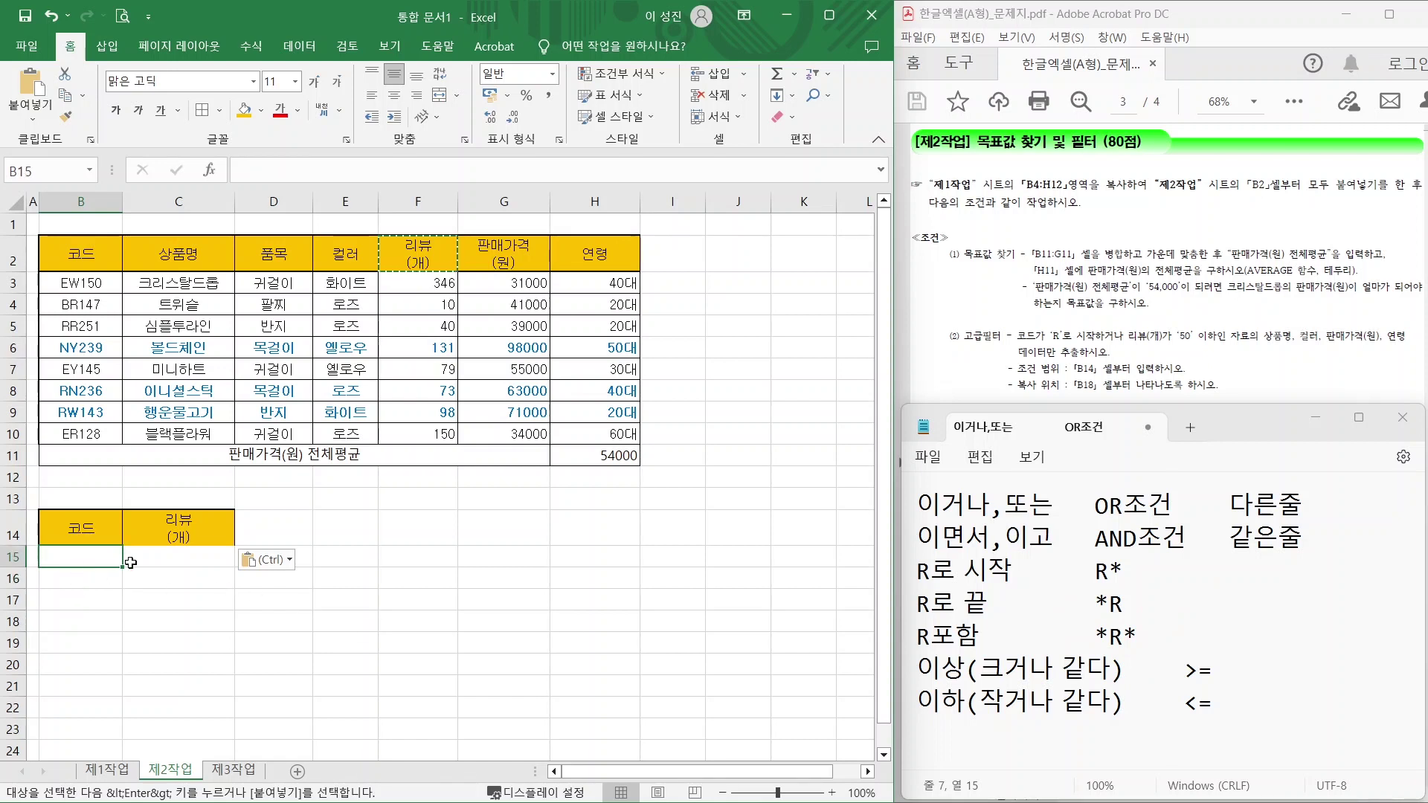
type("R")
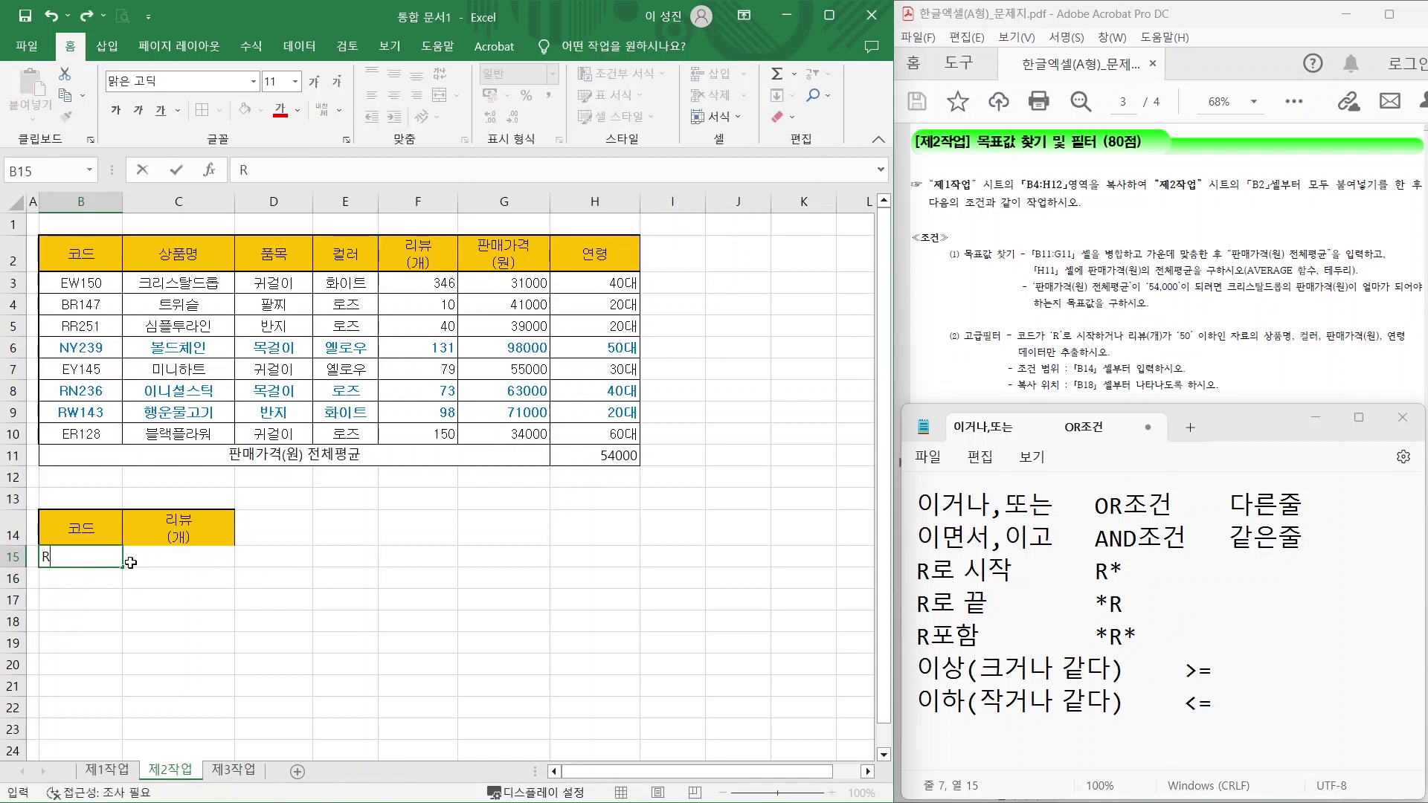
type("*")
key("Return")
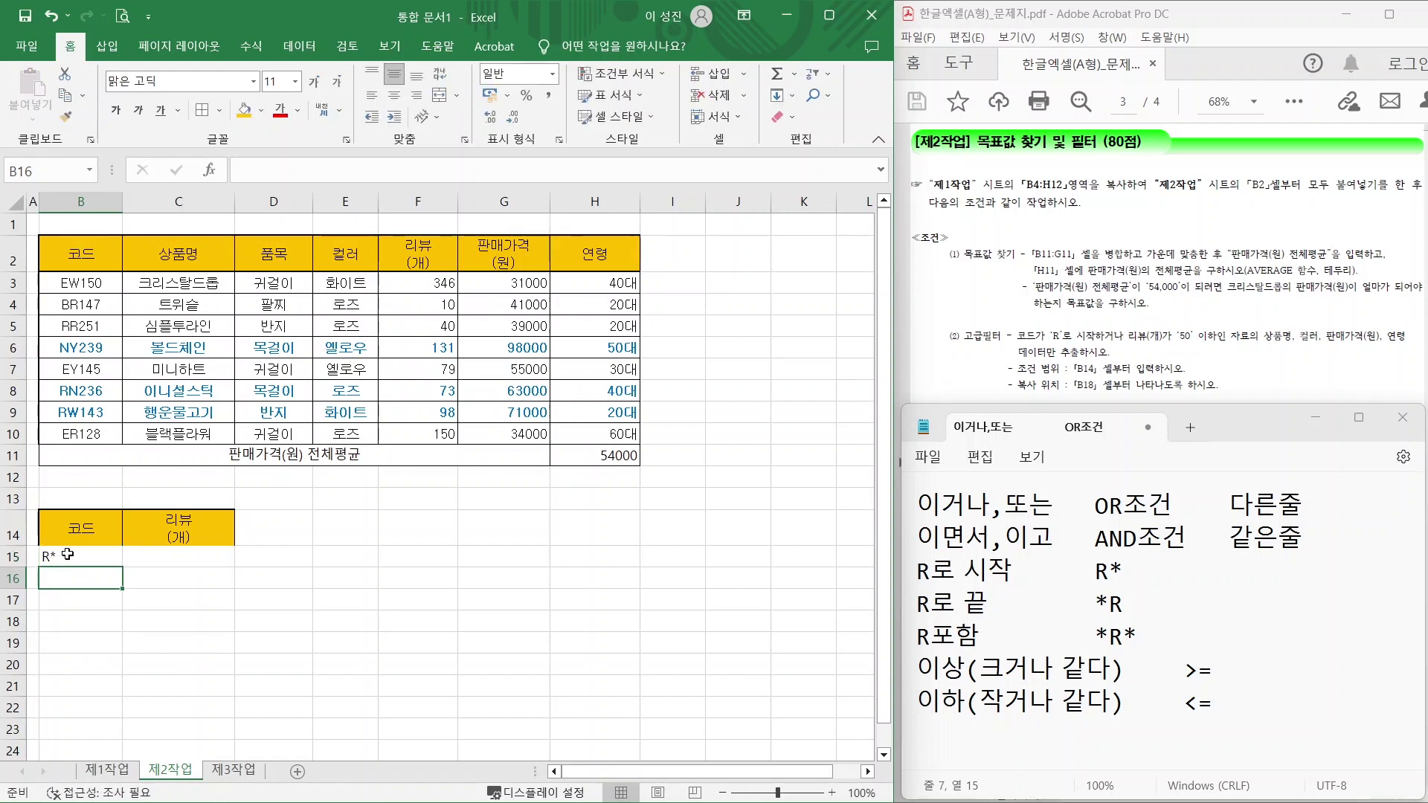
left_click(65, 554)
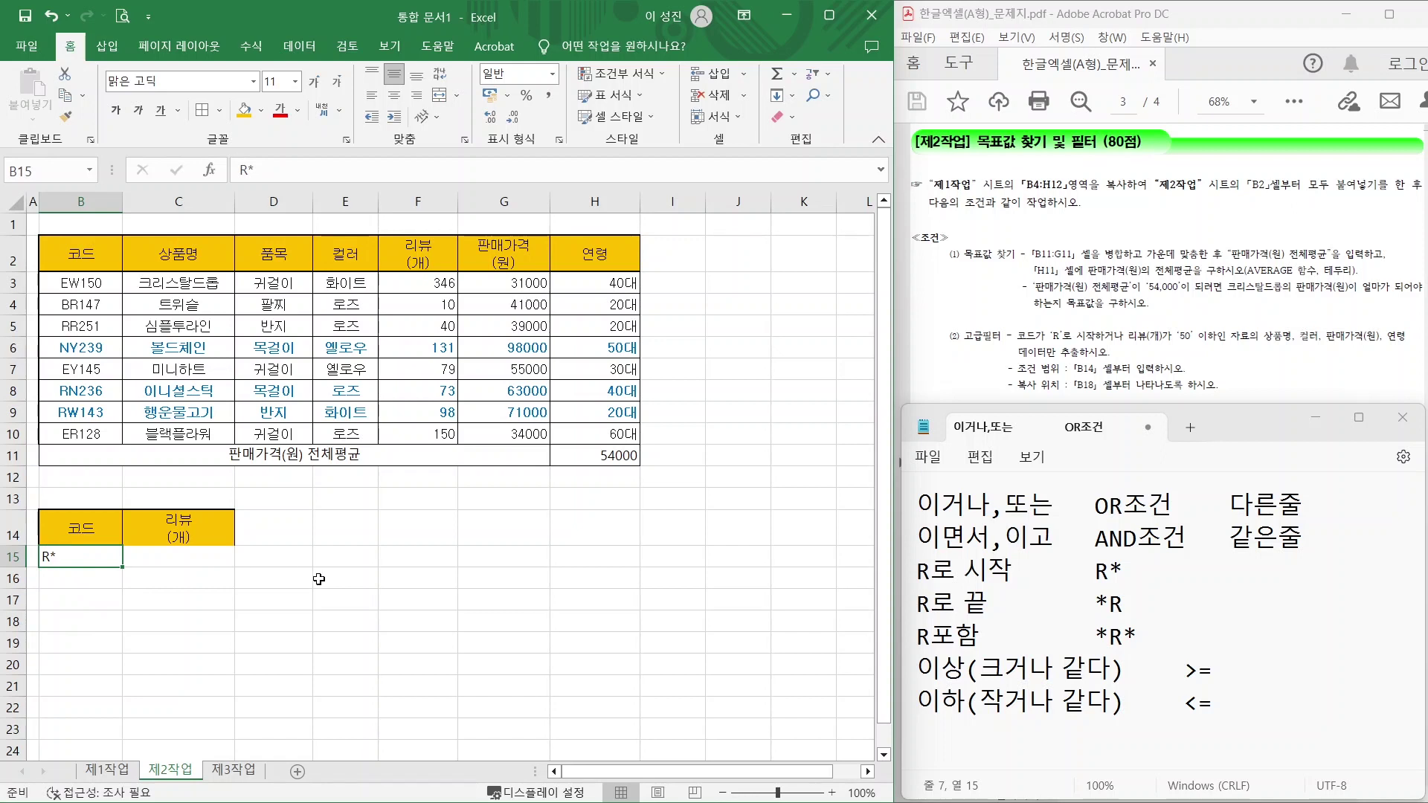
left_click_drag(1131, 345, 1244, 346)
left_click_drag(922, 719, 1219, 715)
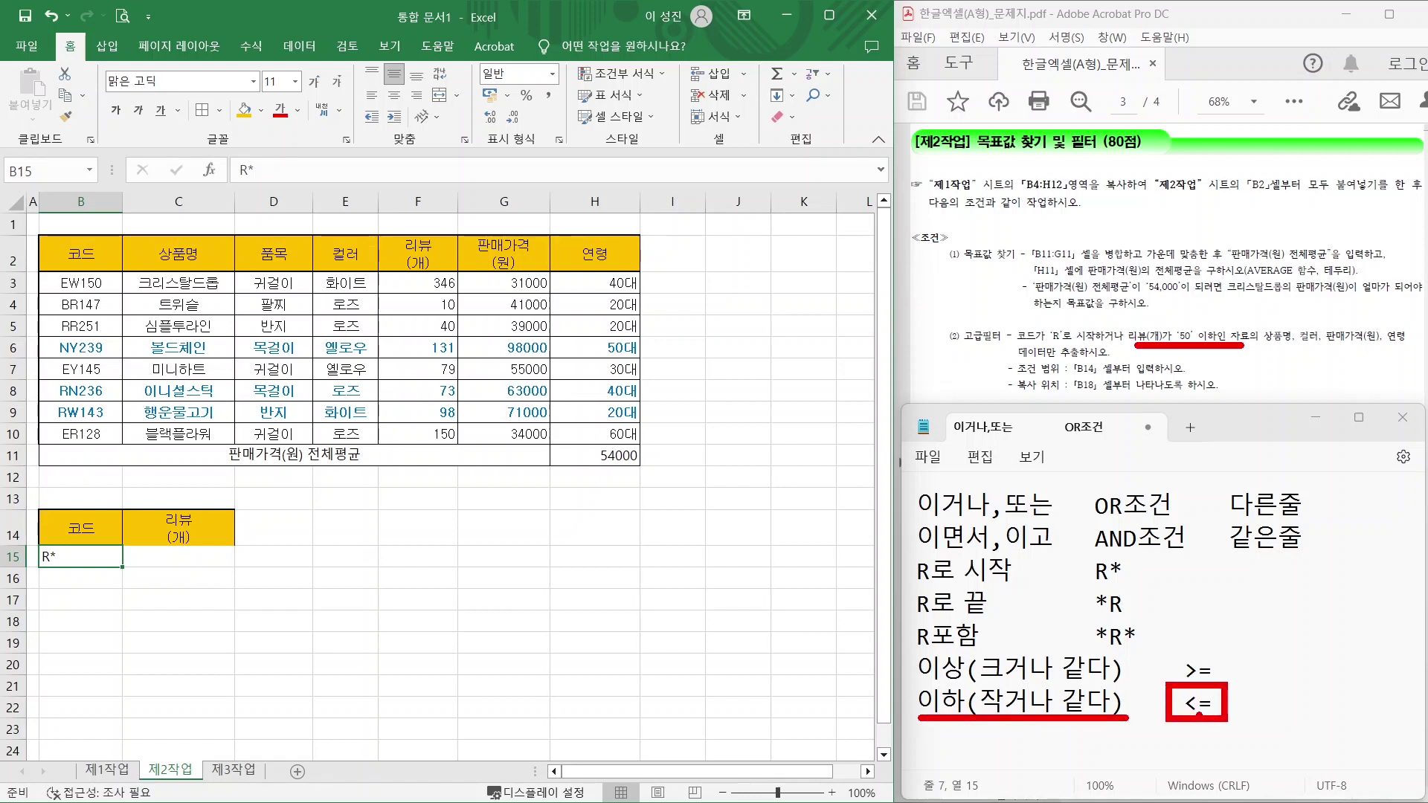
key("e")
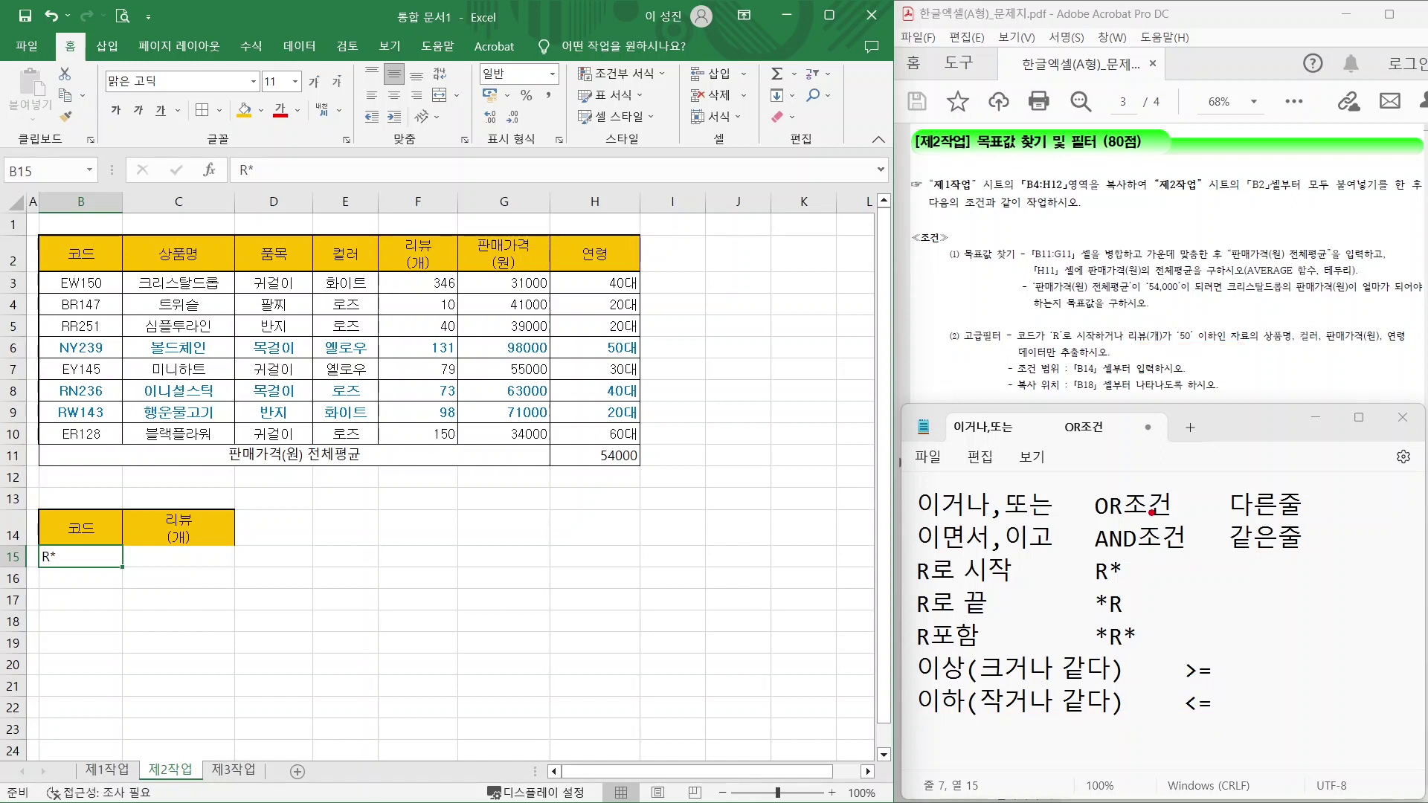
mouse_move(1150, 499)
left_mouse_down()
mouse_move(1152, 580)
mouse_move(1182, 535)
left_mouse_up()
left_click_drag(1120, 591, 1206, 584)
mouse_move(1232, 502)
left_mouse_down()
mouse_move(1304, 537)
mouse_move(1255, 582)
left_mouse_up()
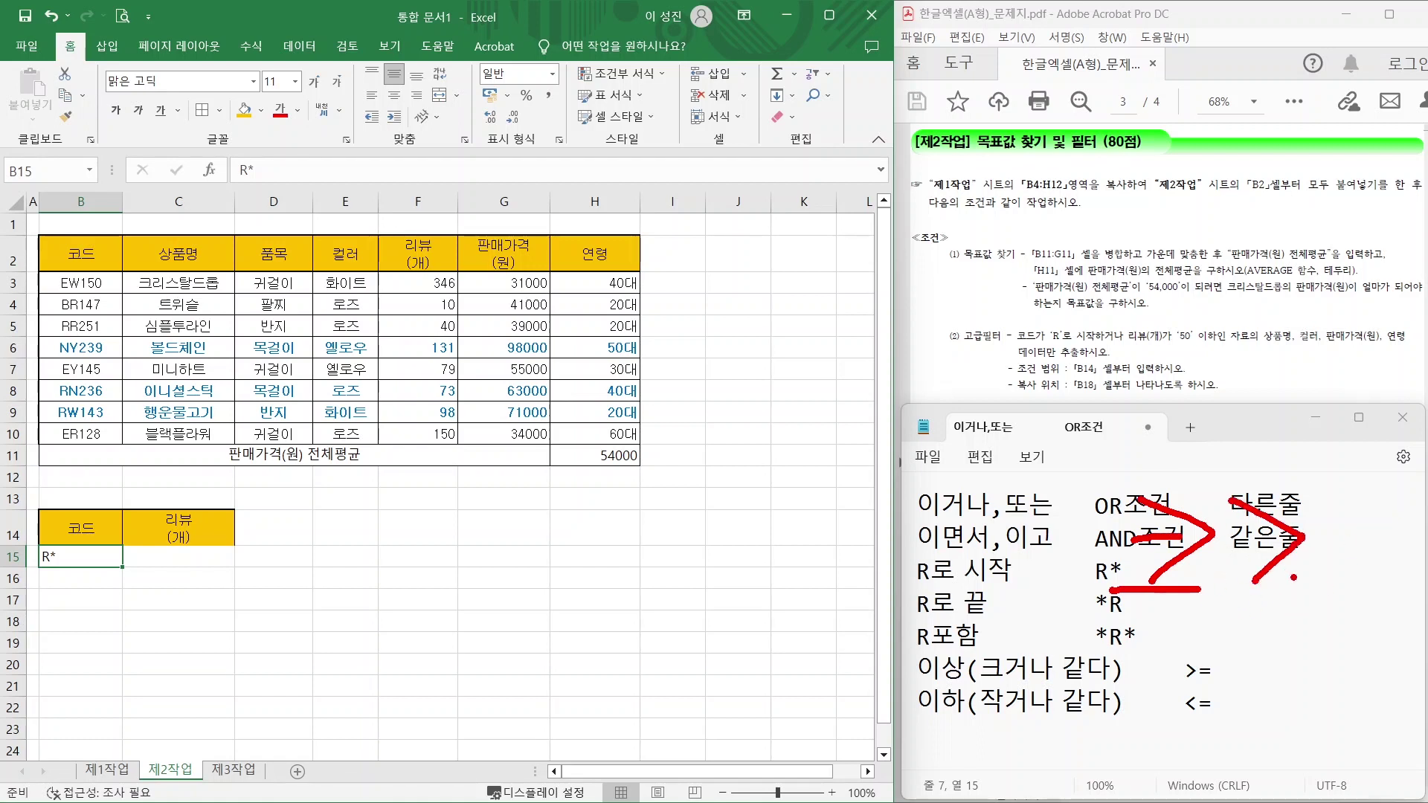
mouse_move(1309, 624)
left_mouse_down()
mouse_move(1238, 679)
mouse_move(1294, 723)
left_mouse_up()
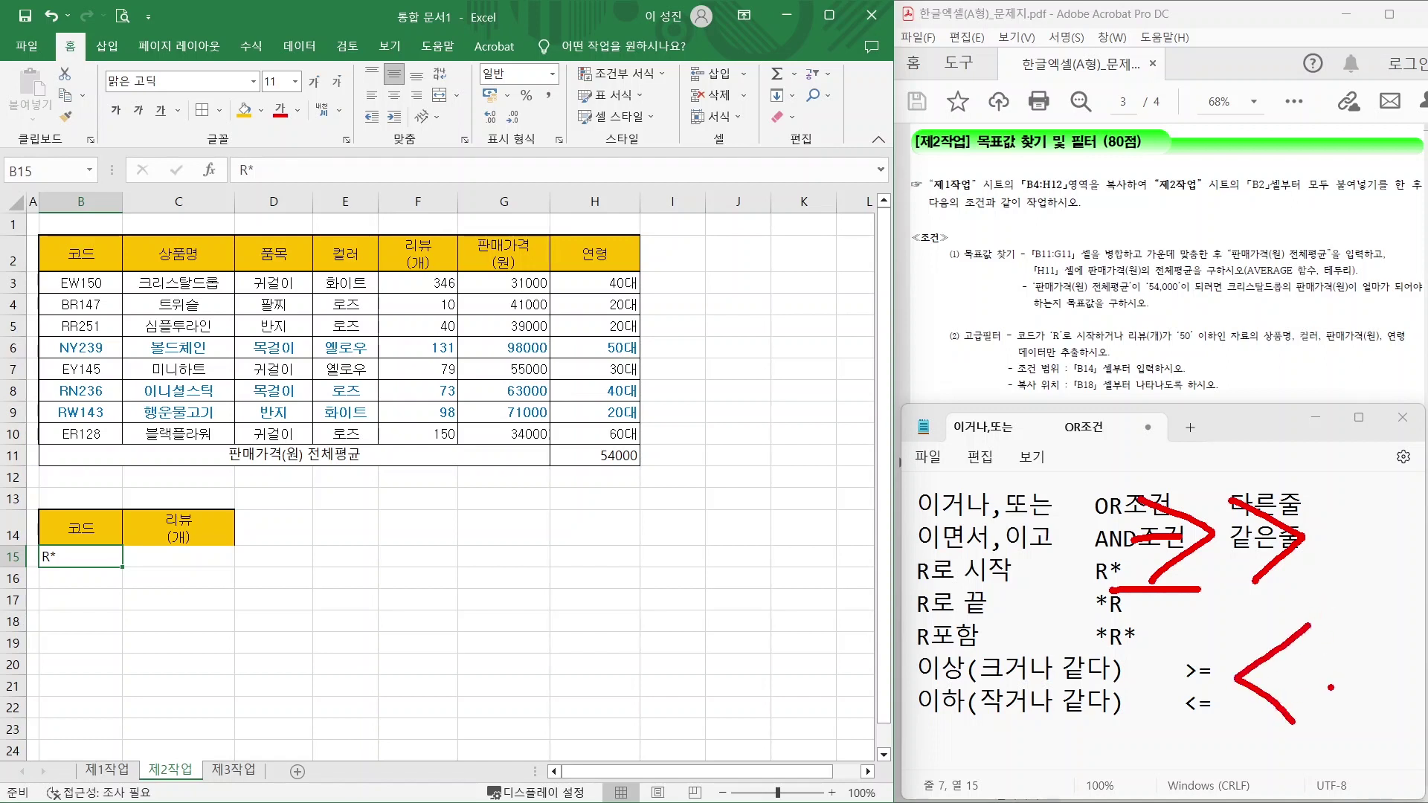
key("Escape")
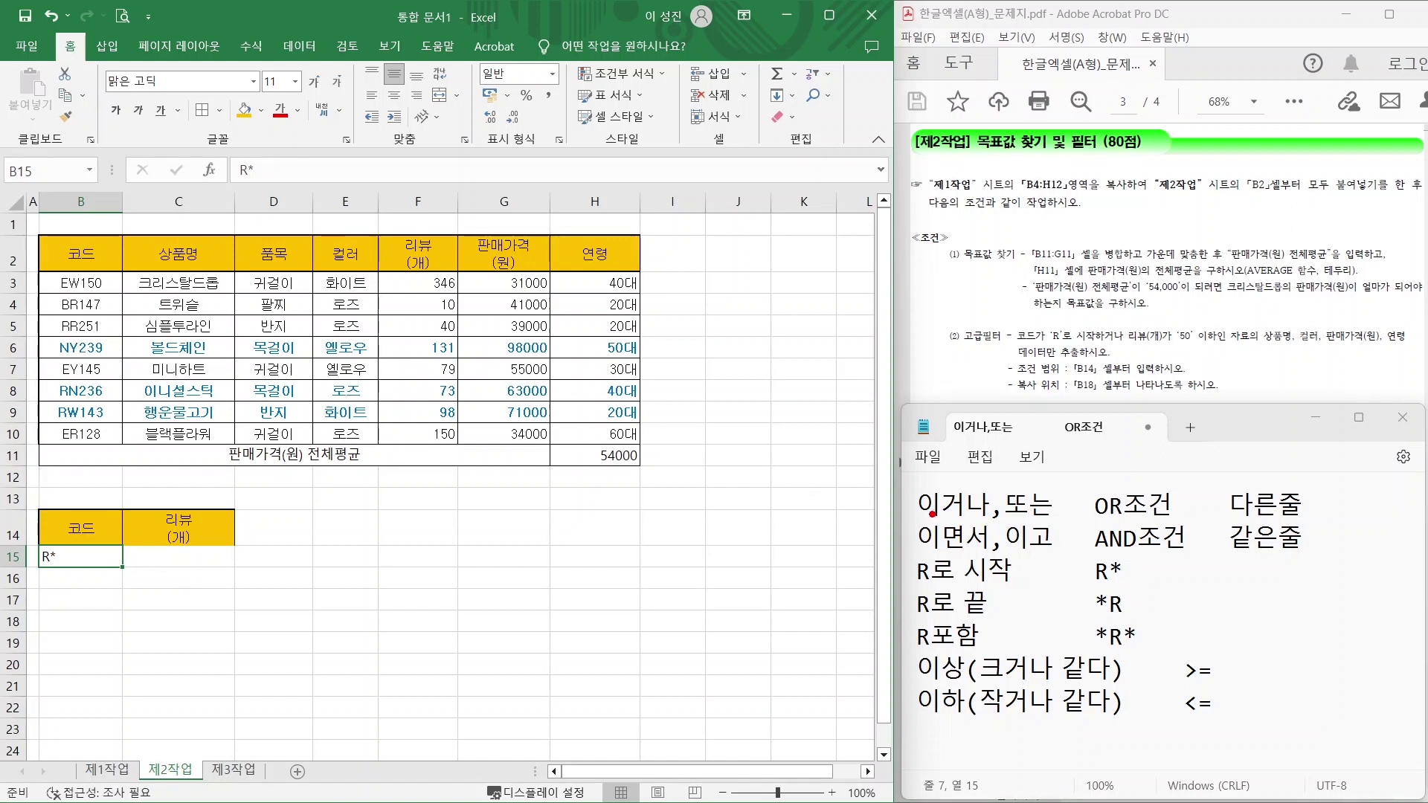
left_click_drag(929, 515, 1333, 517)
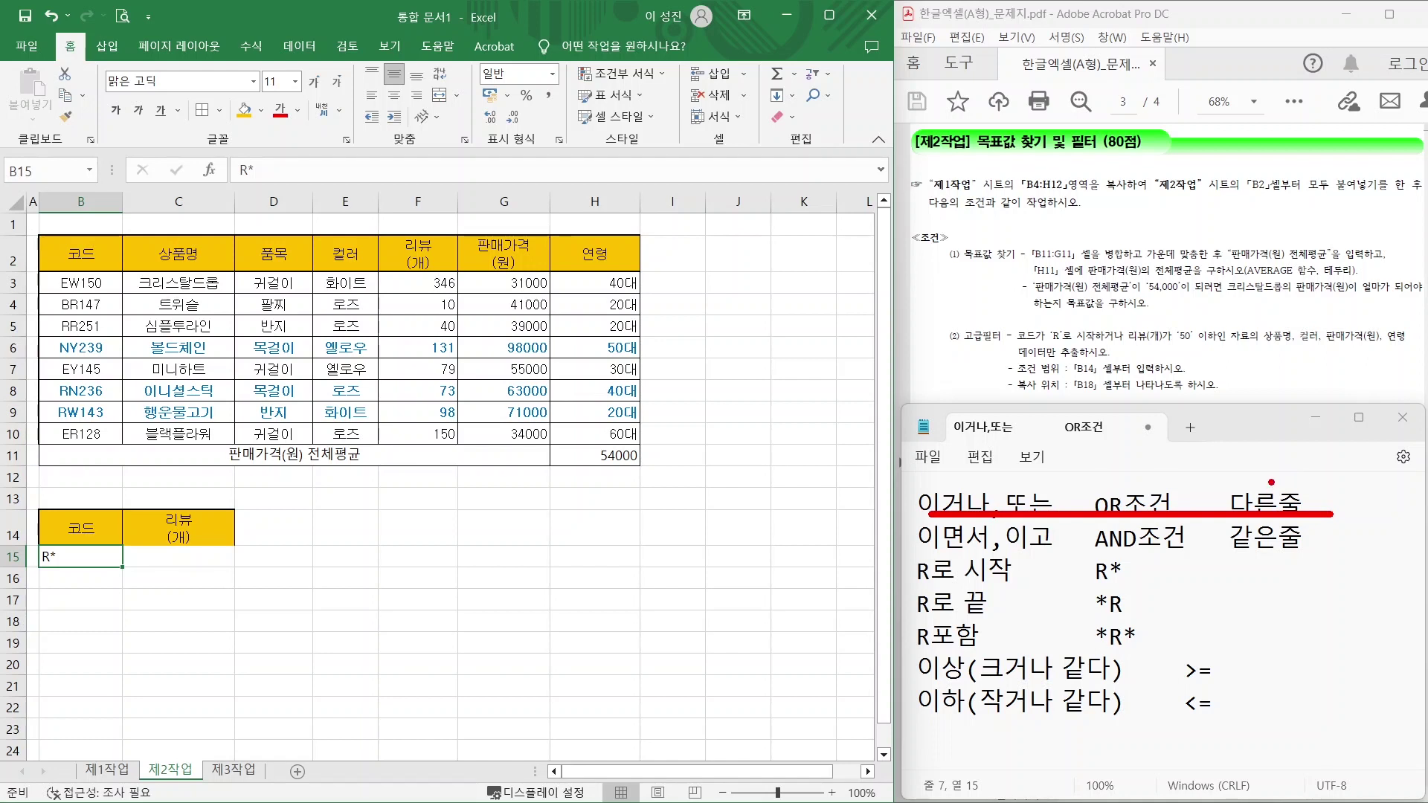
mouse_move(122, 546)
left_mouse_down()
mouse_move(237, 569)
mouse_move(195, 562)
mouse_move(220, 567)
left_mouse_up()
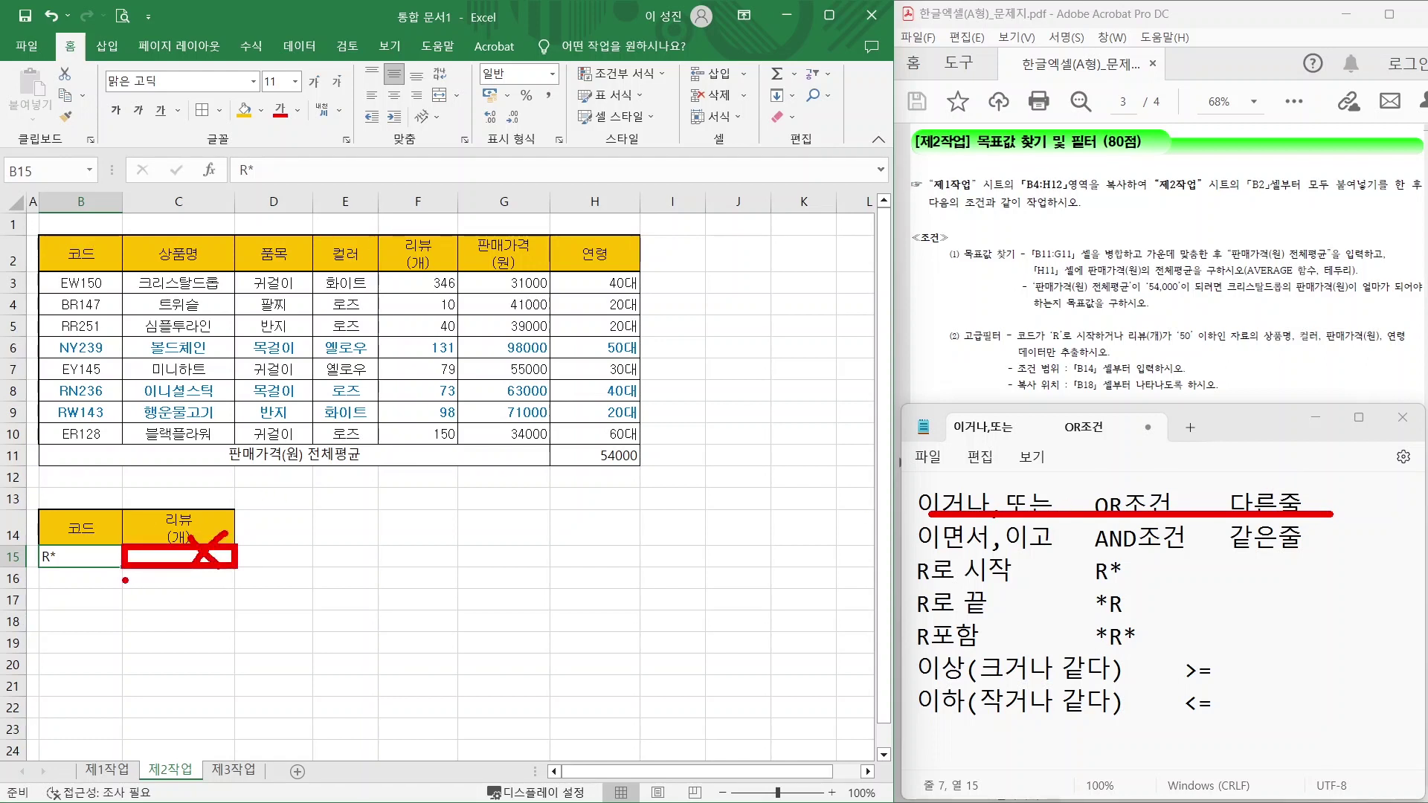
left_click_drag(119, 565, 236, 589)
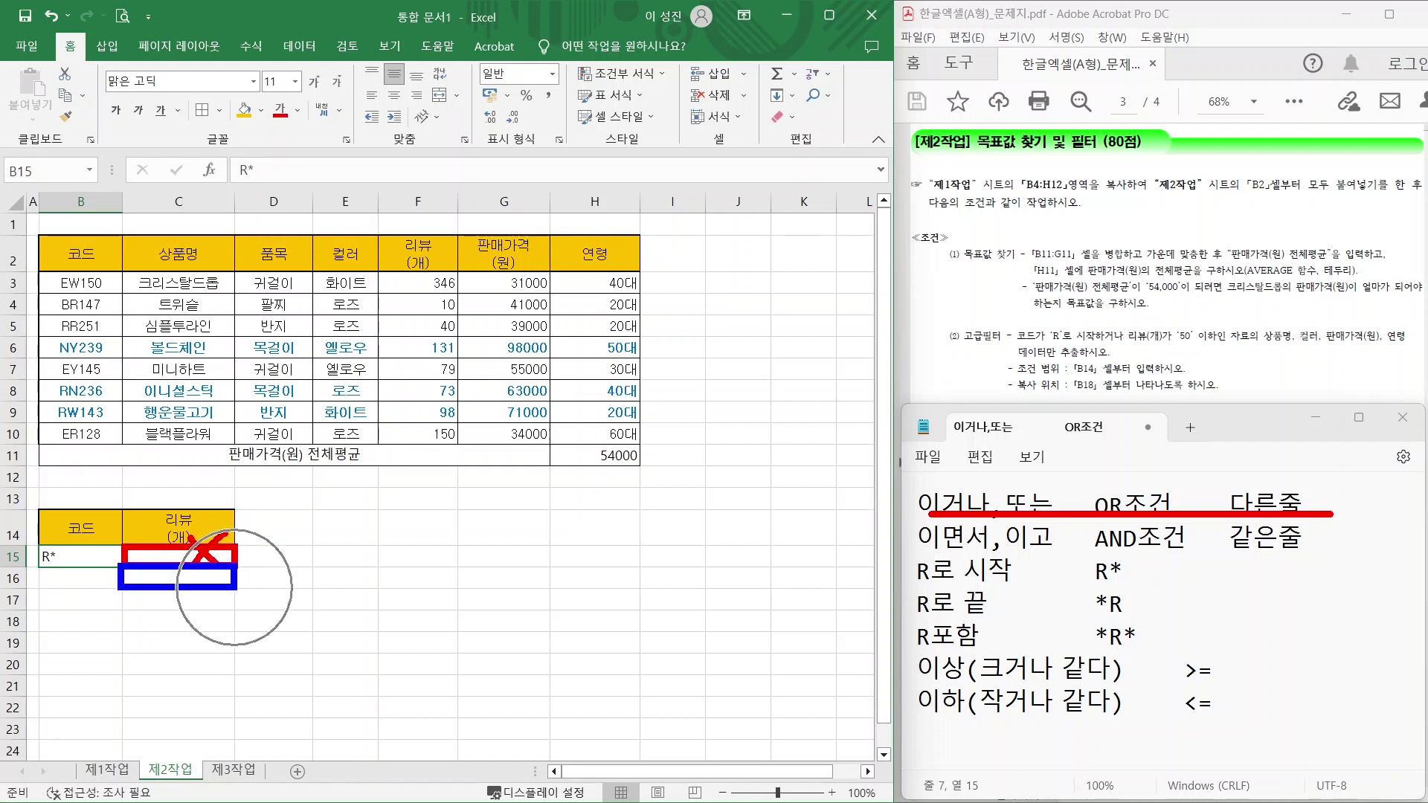
key("Escape")
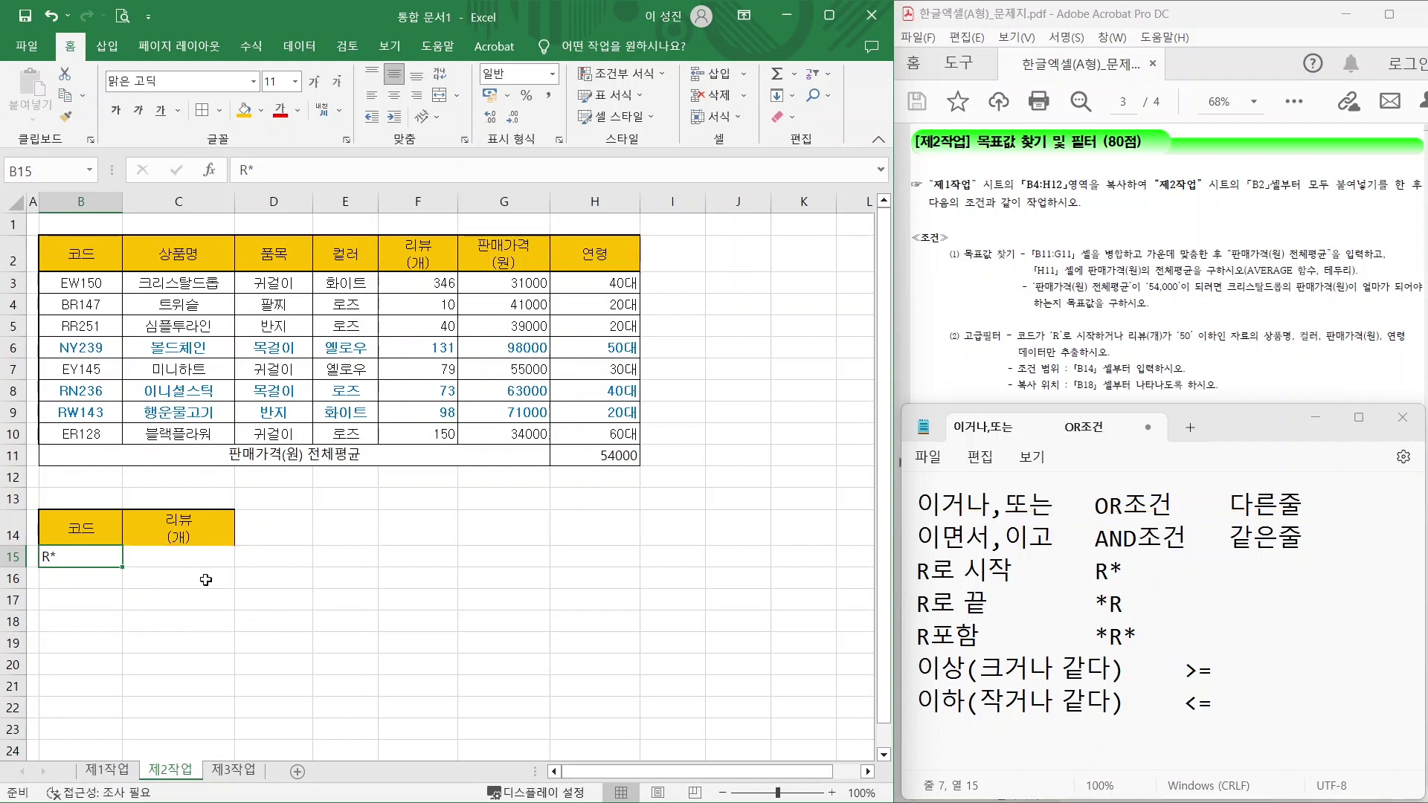
left_click(202, 577)
Enter <=50 in C16 and outline the B14:C16 criteria block.
type("<=")
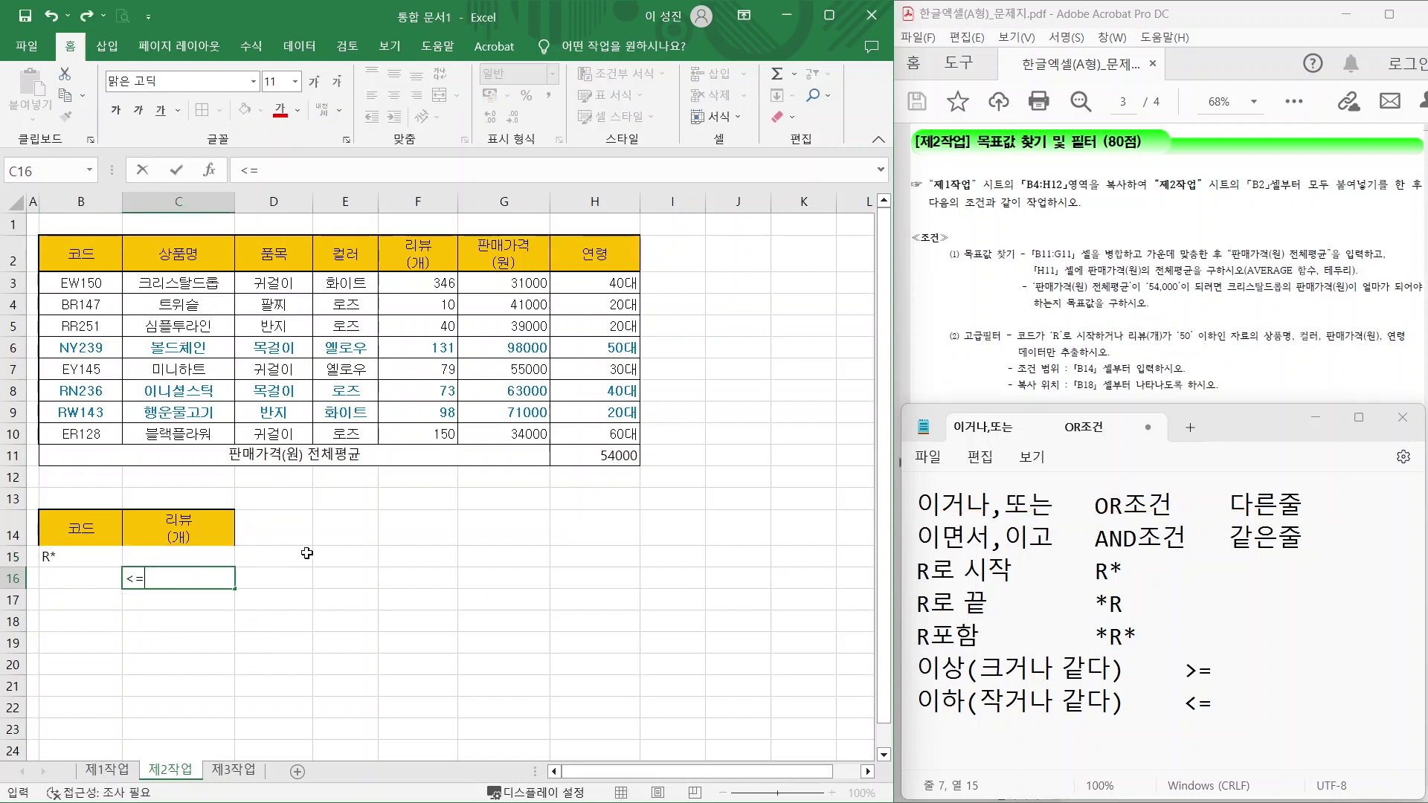
type("50")
key("Return")
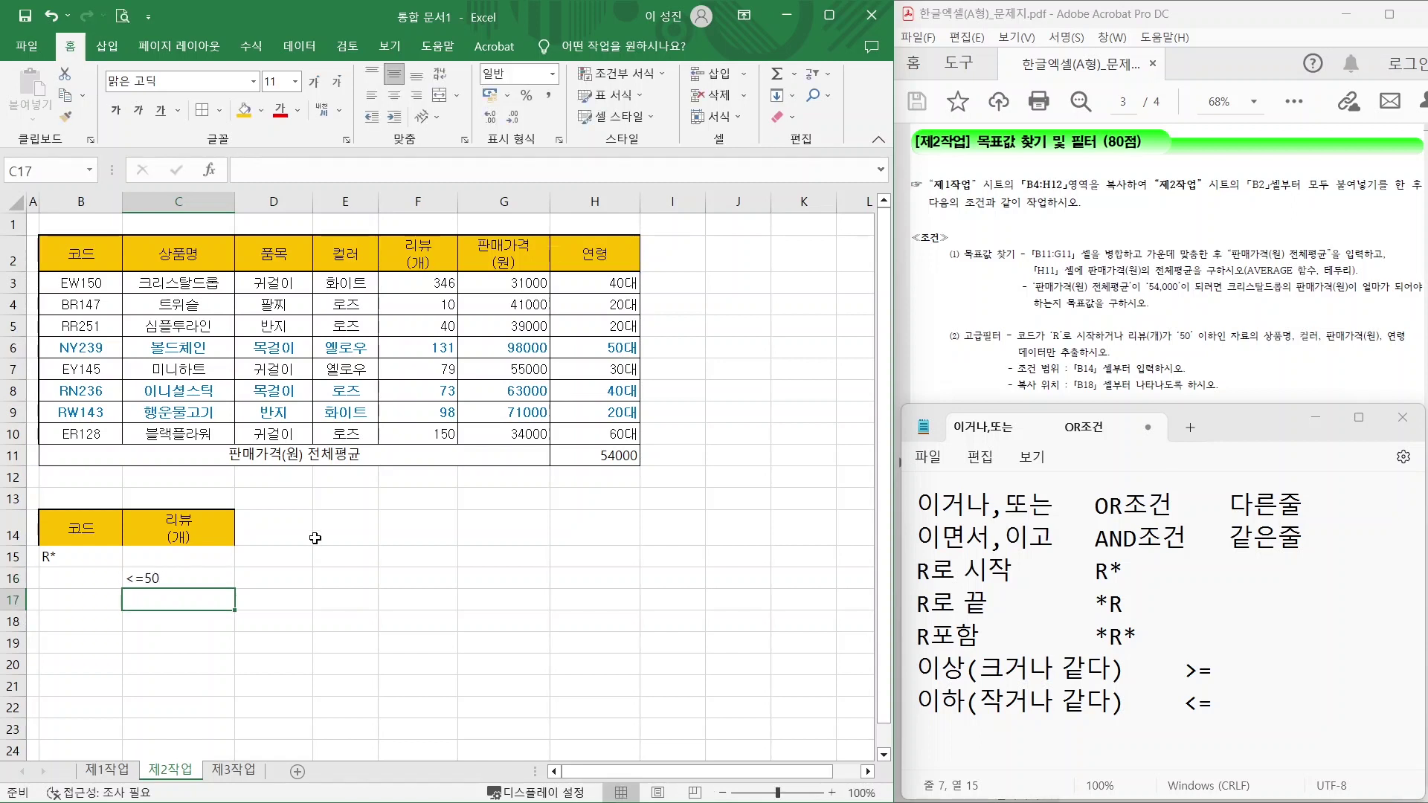
left_click_drag(38, 513, 244, 594)
Mark the fields to extract and the B18 copy location in the instructions.
mouse_move(1288, 345)
left_mouse_down()
mouse_move(1262, 333)
mouse_move(1403, 345)
left_mouse_up()
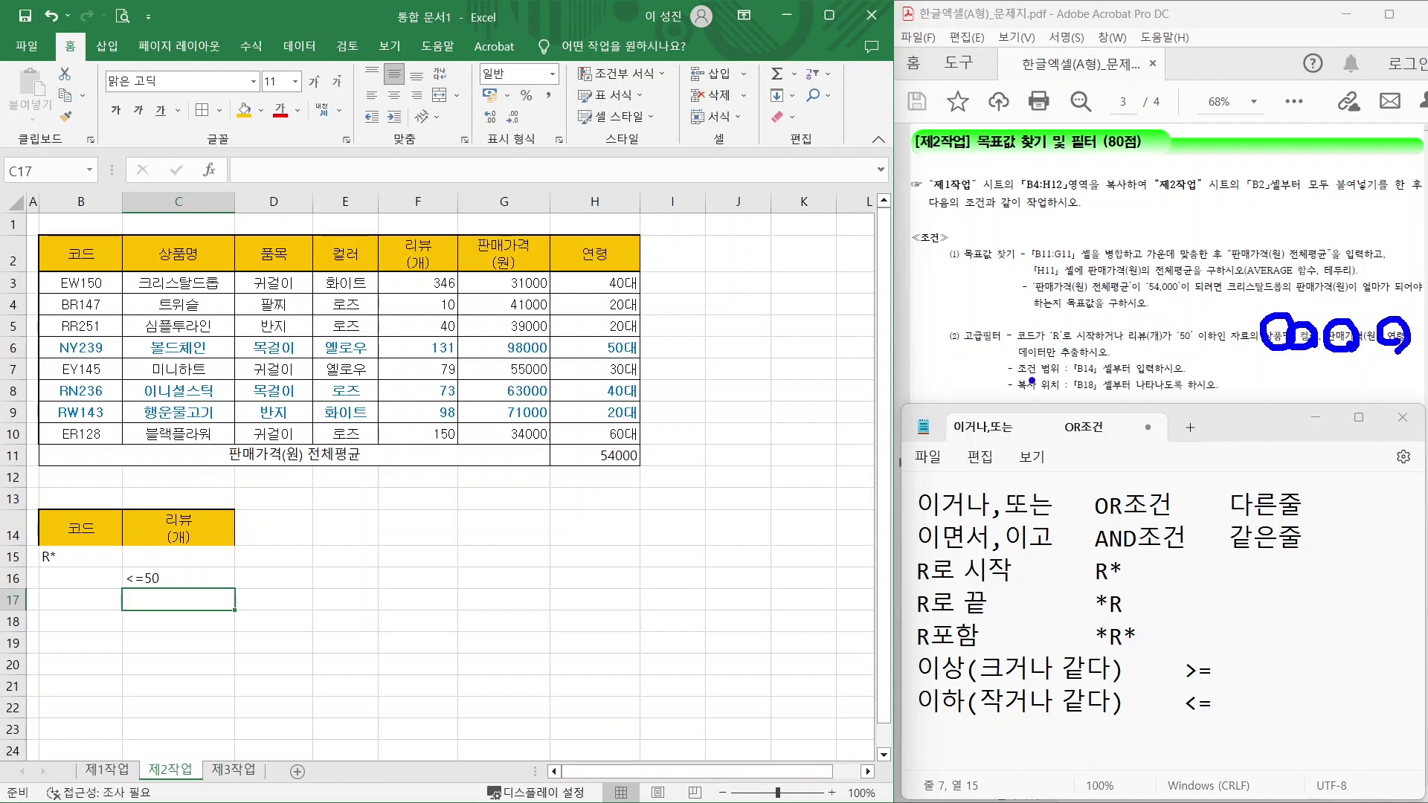
left_click_drag(1024, 396, 1140, 395)
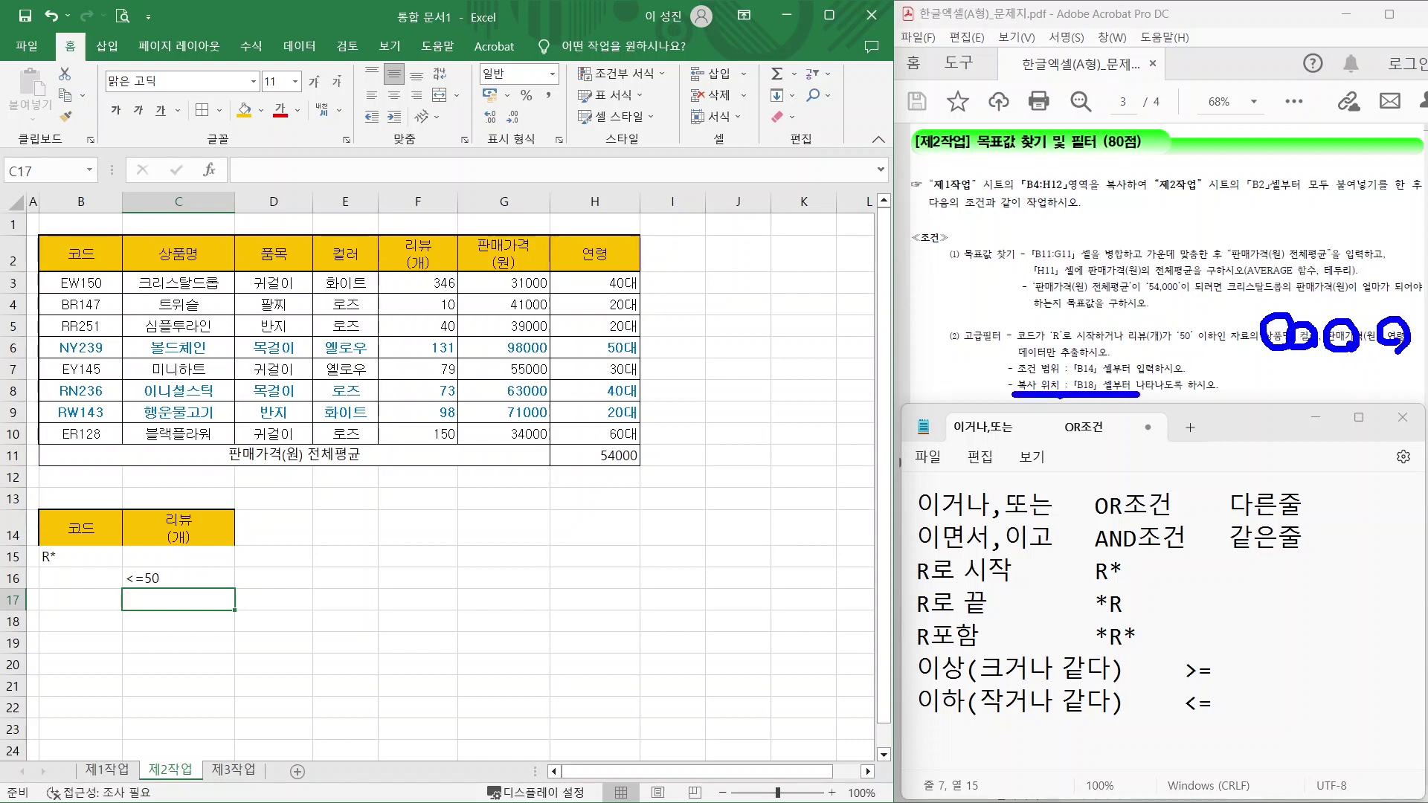
key("Escape")
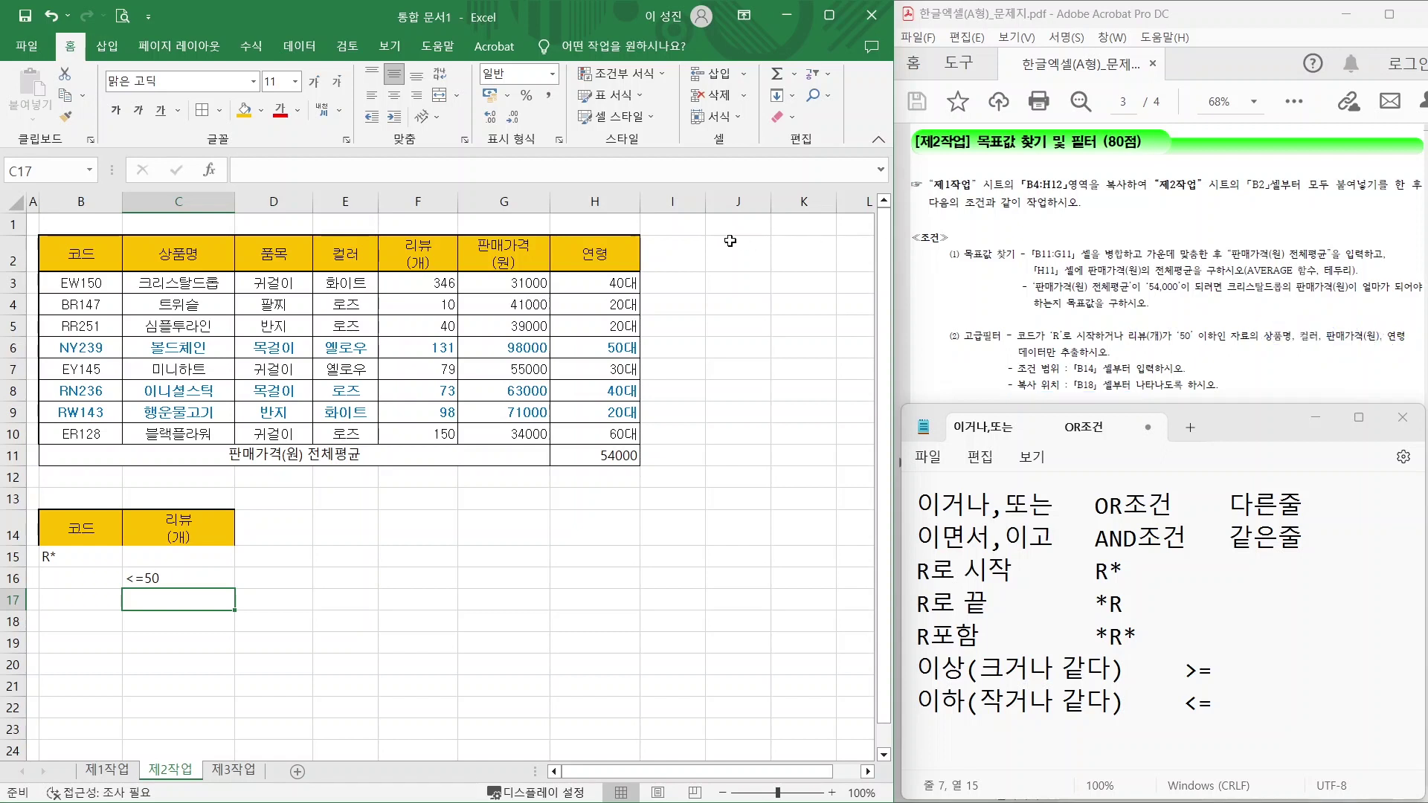
left_click(157, 251)
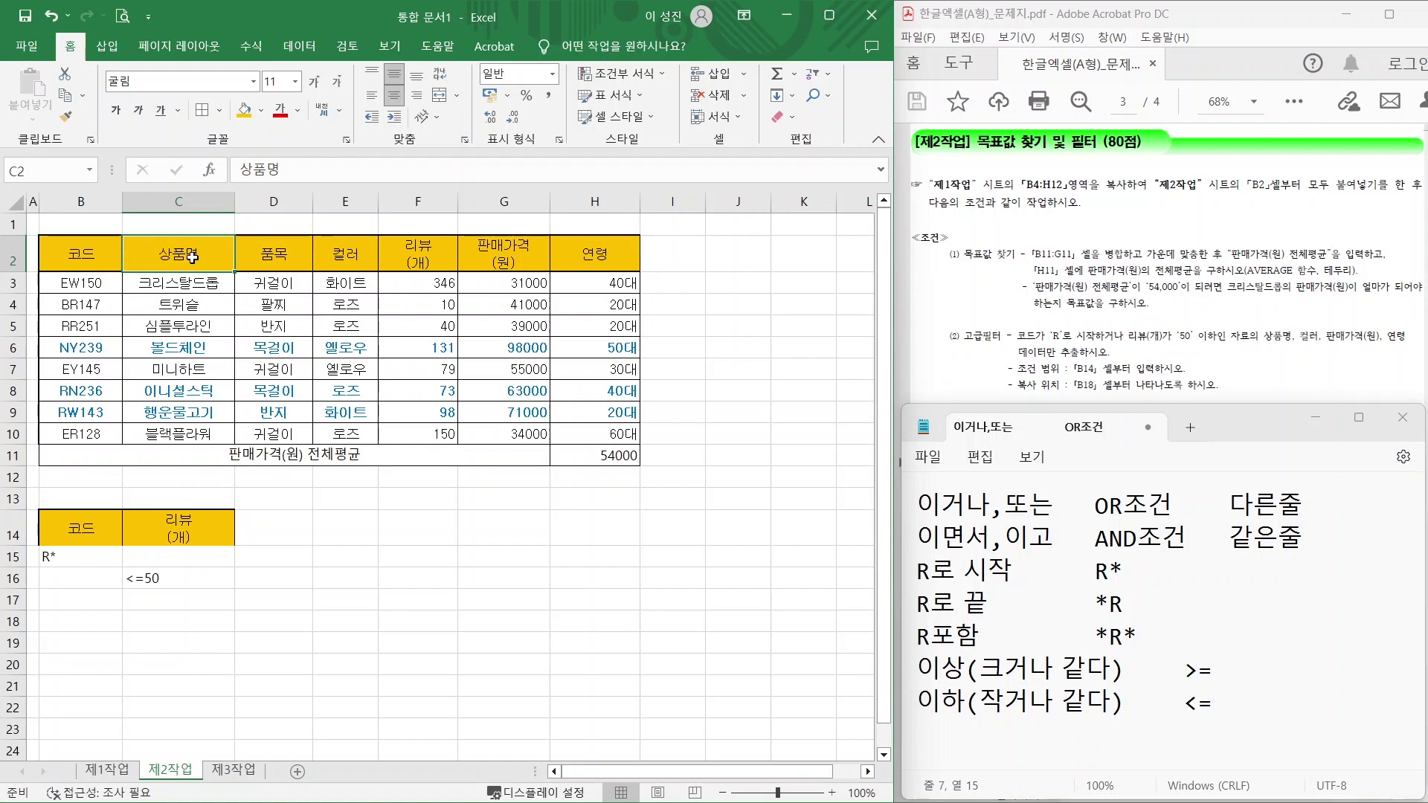
Copy the 상품명, 컬러, 판매가격(원) and 연령 headers from row 2 and paste them at B18.
left_click(335, 253, "ctrl")
left_click(483, 253, "ctrl")
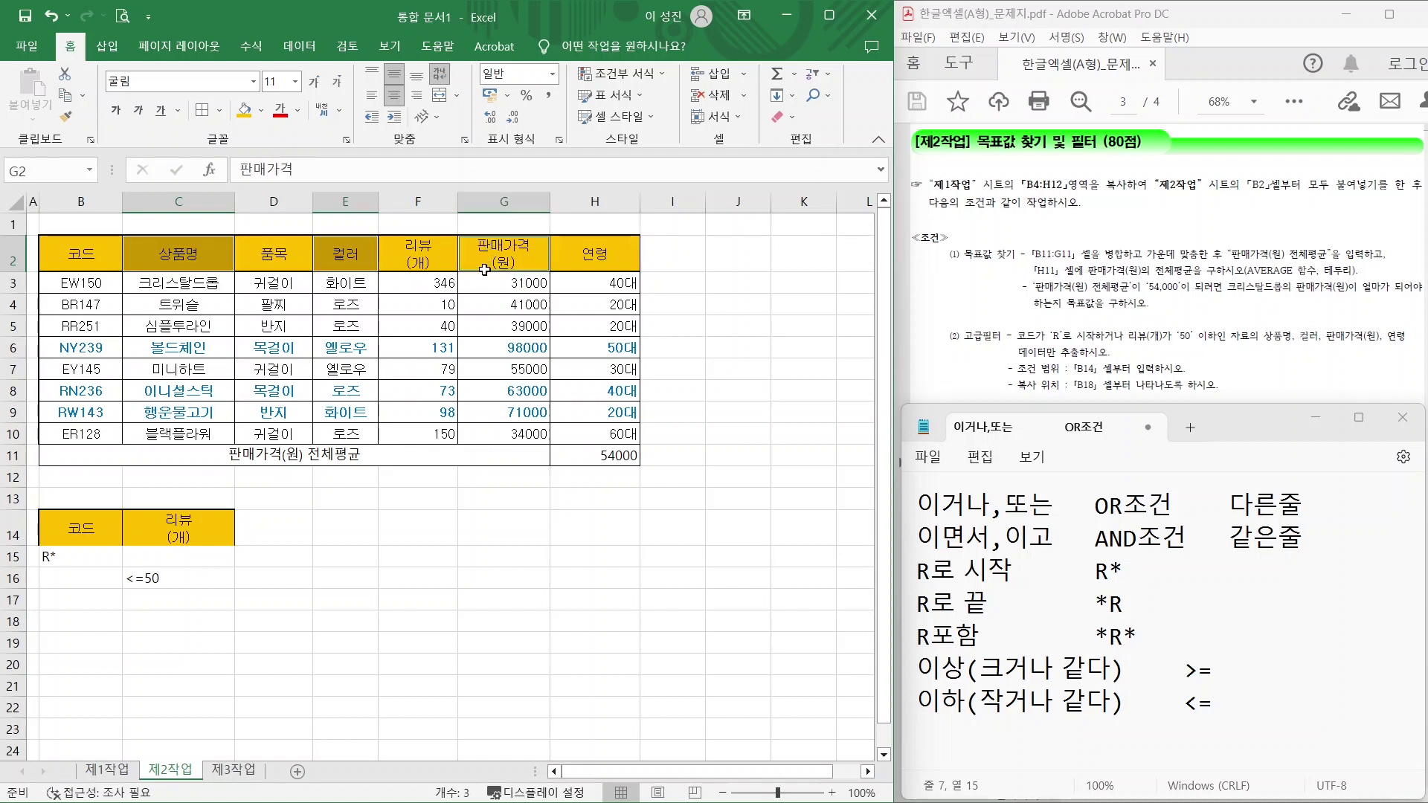
left_click(594, 250, "ctrl")
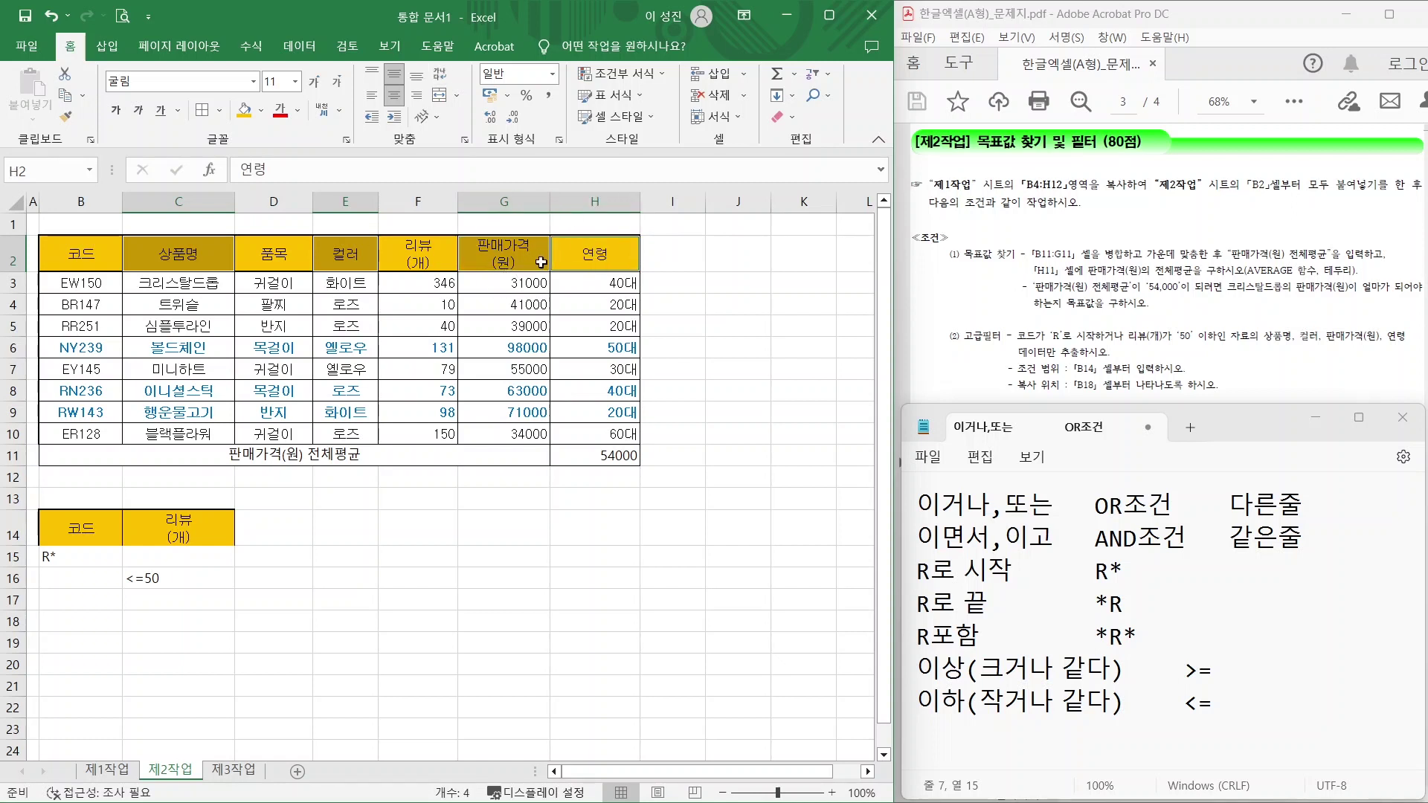
key("ctrl+c")
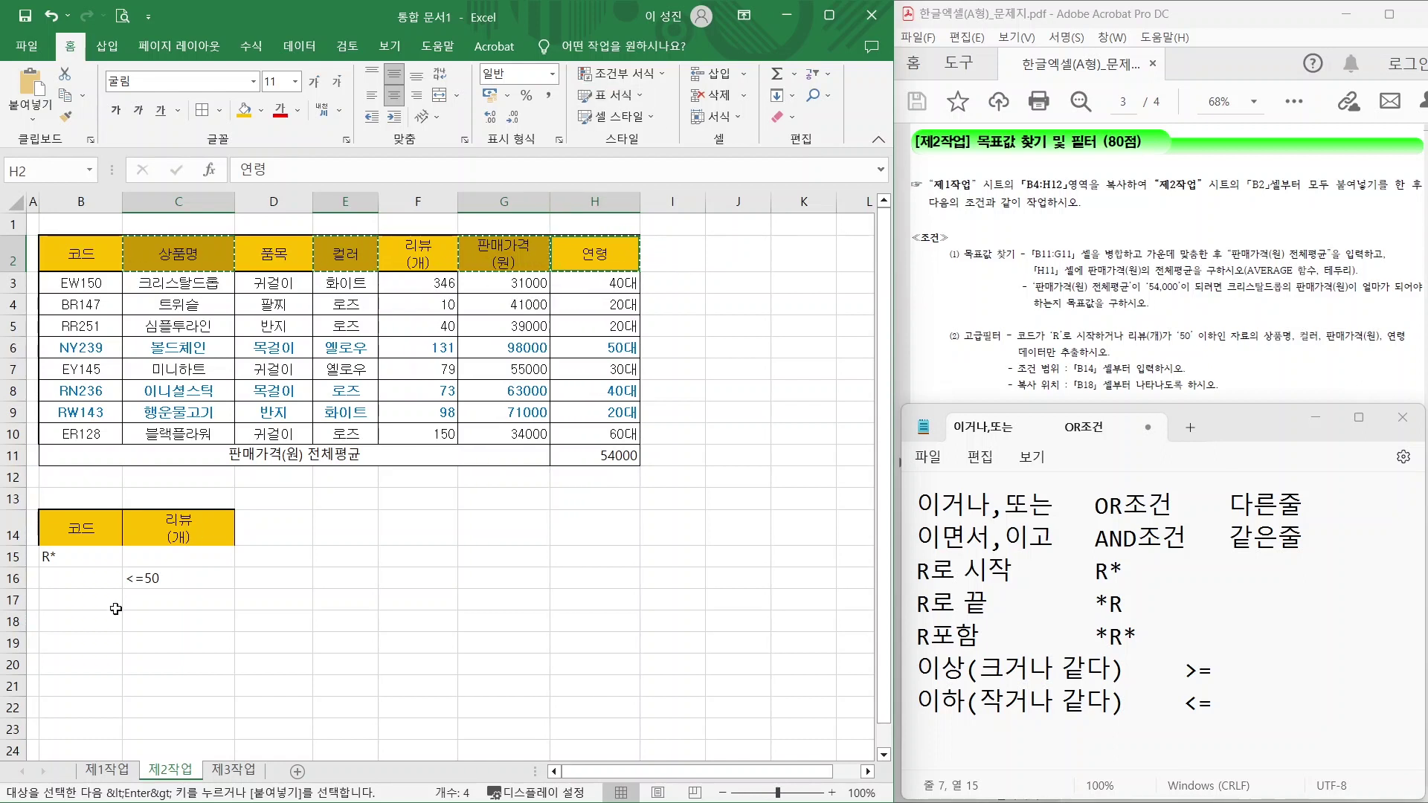
left_click(71, 623)
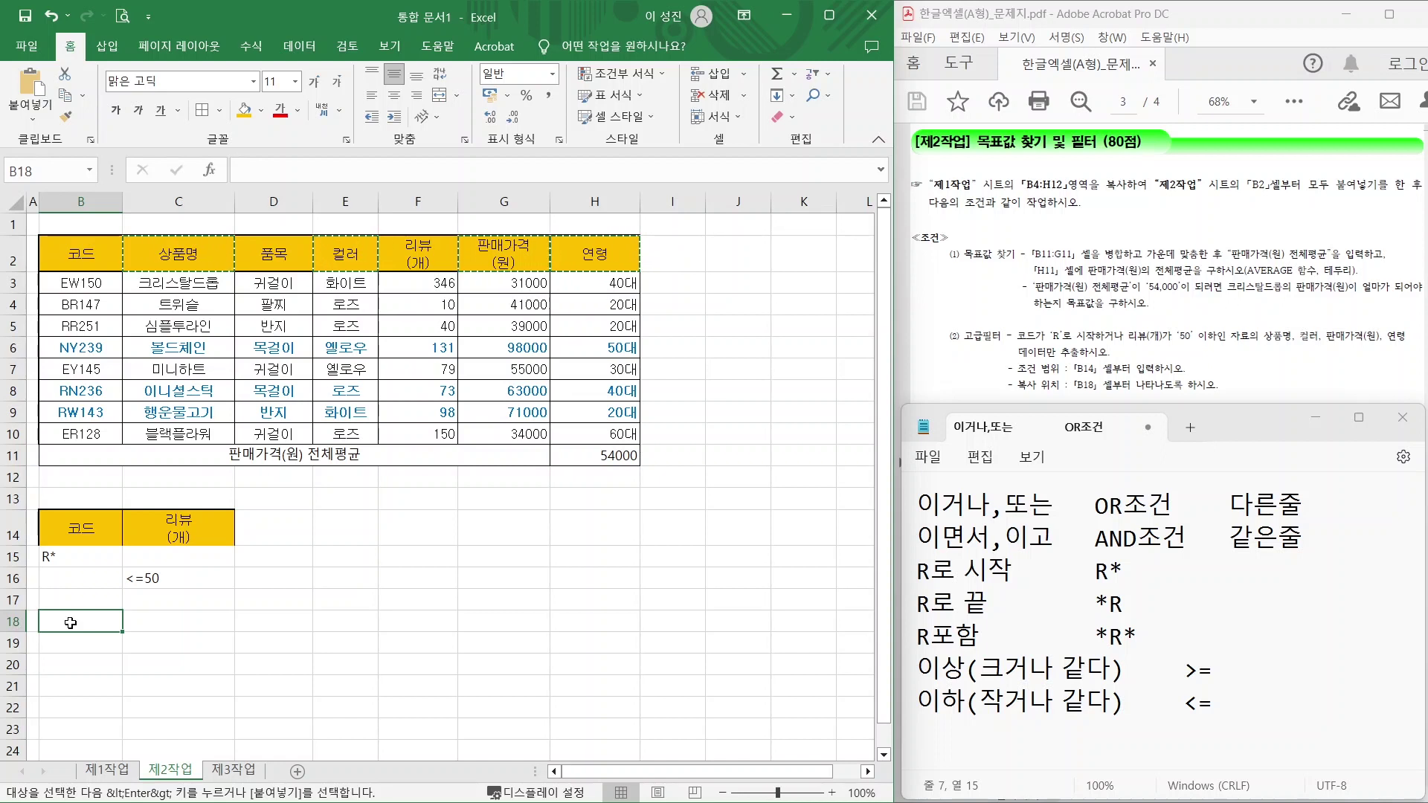
key("ctrl")
key("Return")
left_click(274, 700)
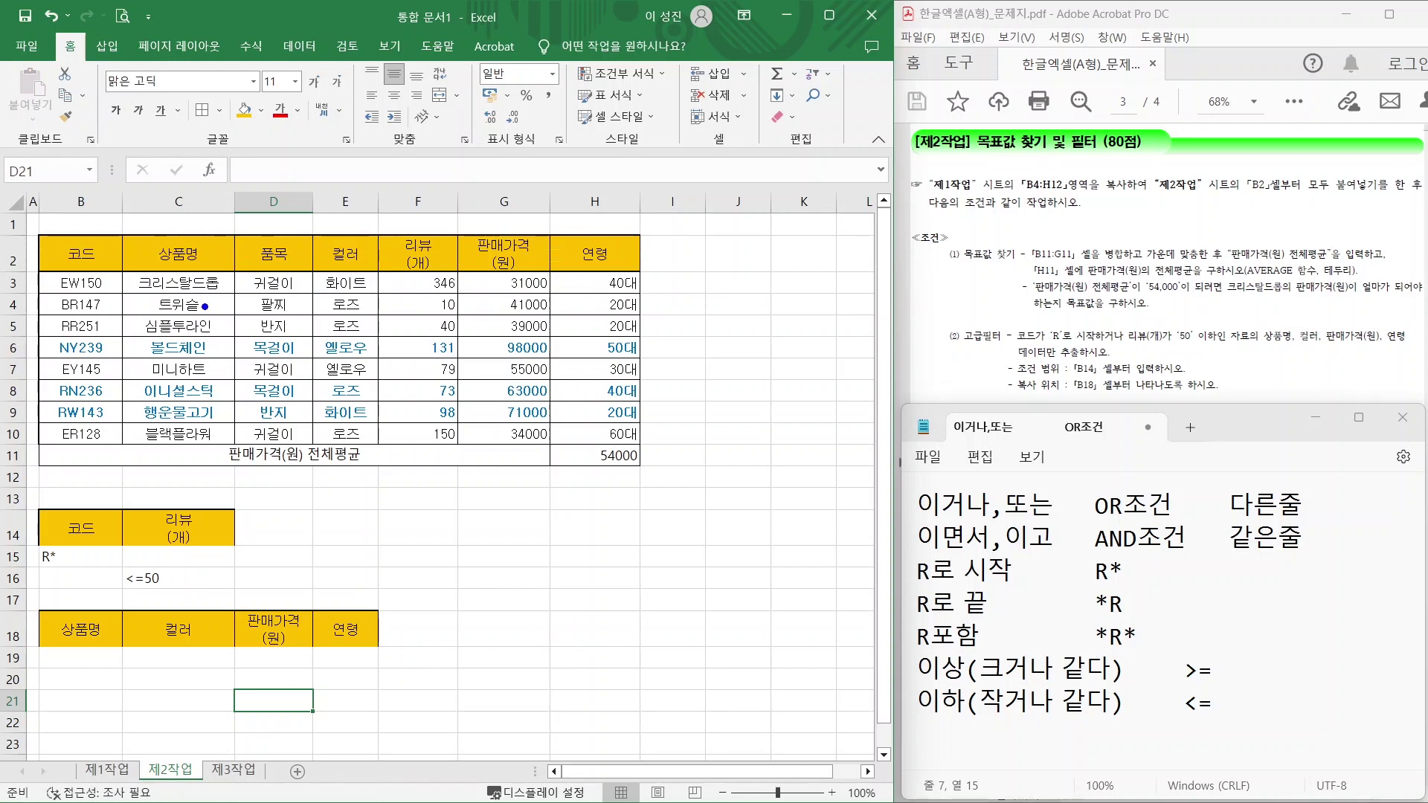
Select the data table B2:H10, excluding the average row, and open Advanced Filter.
mouse_move(35, 225)
left_mouse_down()
mouse_move(547, 439)
mouse_move(672, 440)
left_mouse_up()
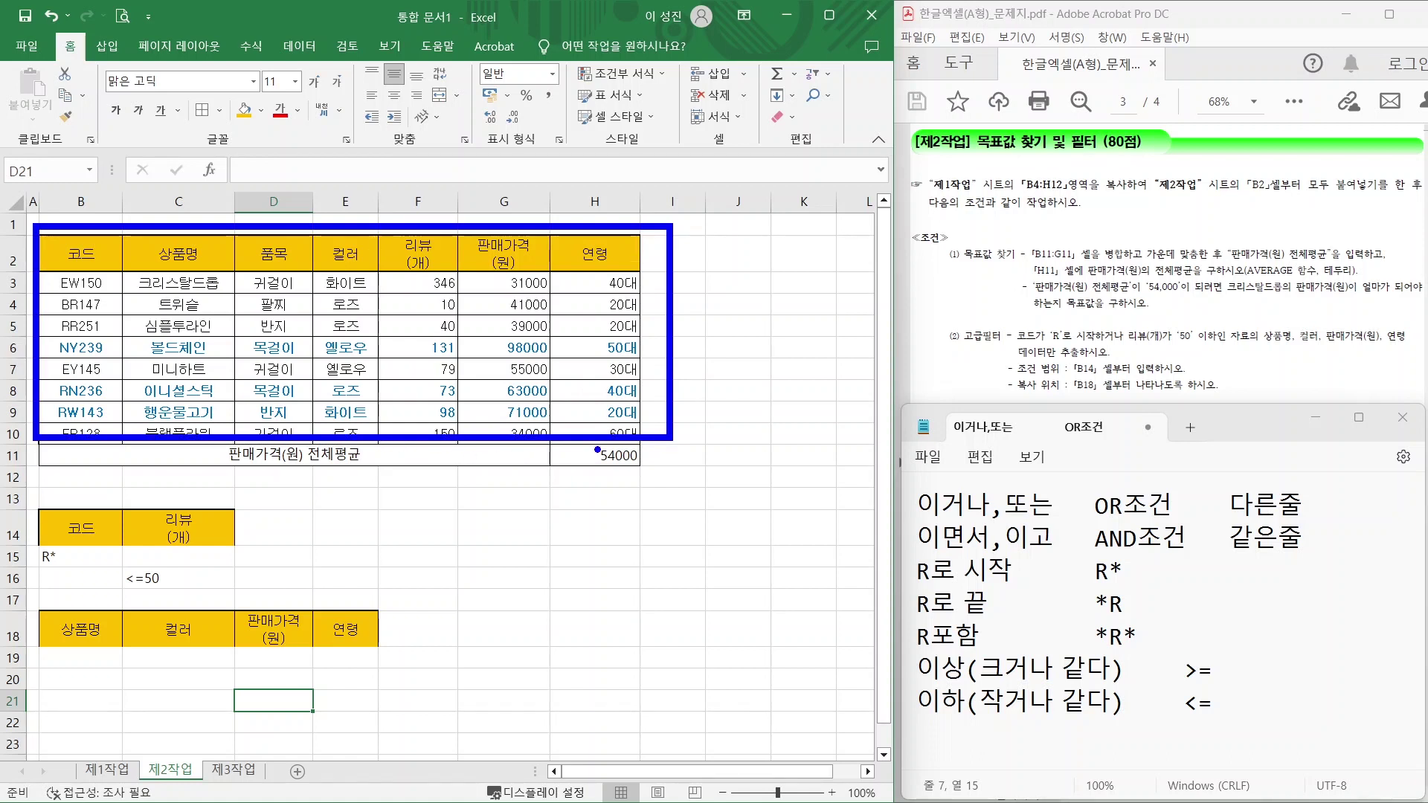
mouse_move(580, 450)
left_mouse_down()
mouse_move(519, 479)
mouse_move(569, 479)
left_mouse_up()
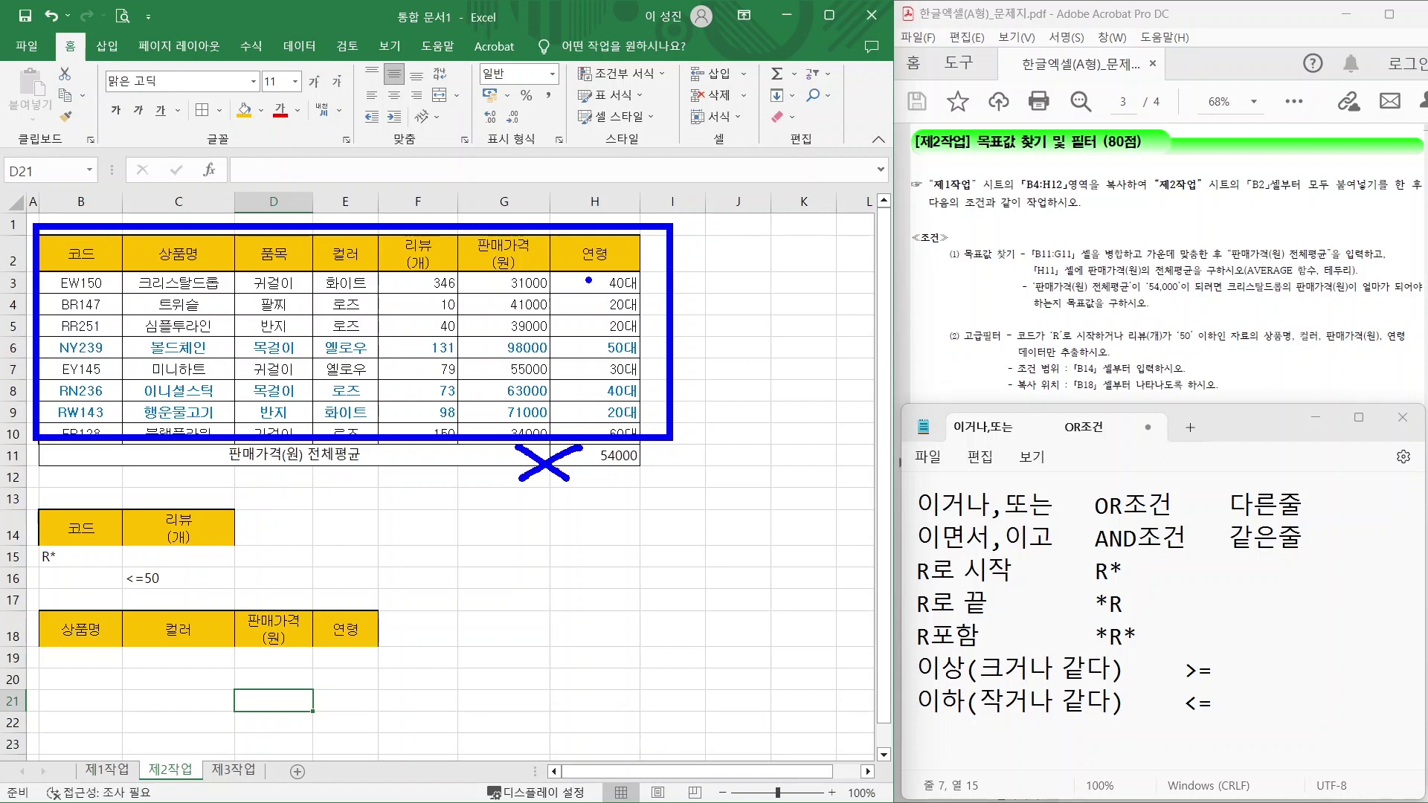
key("Escape")
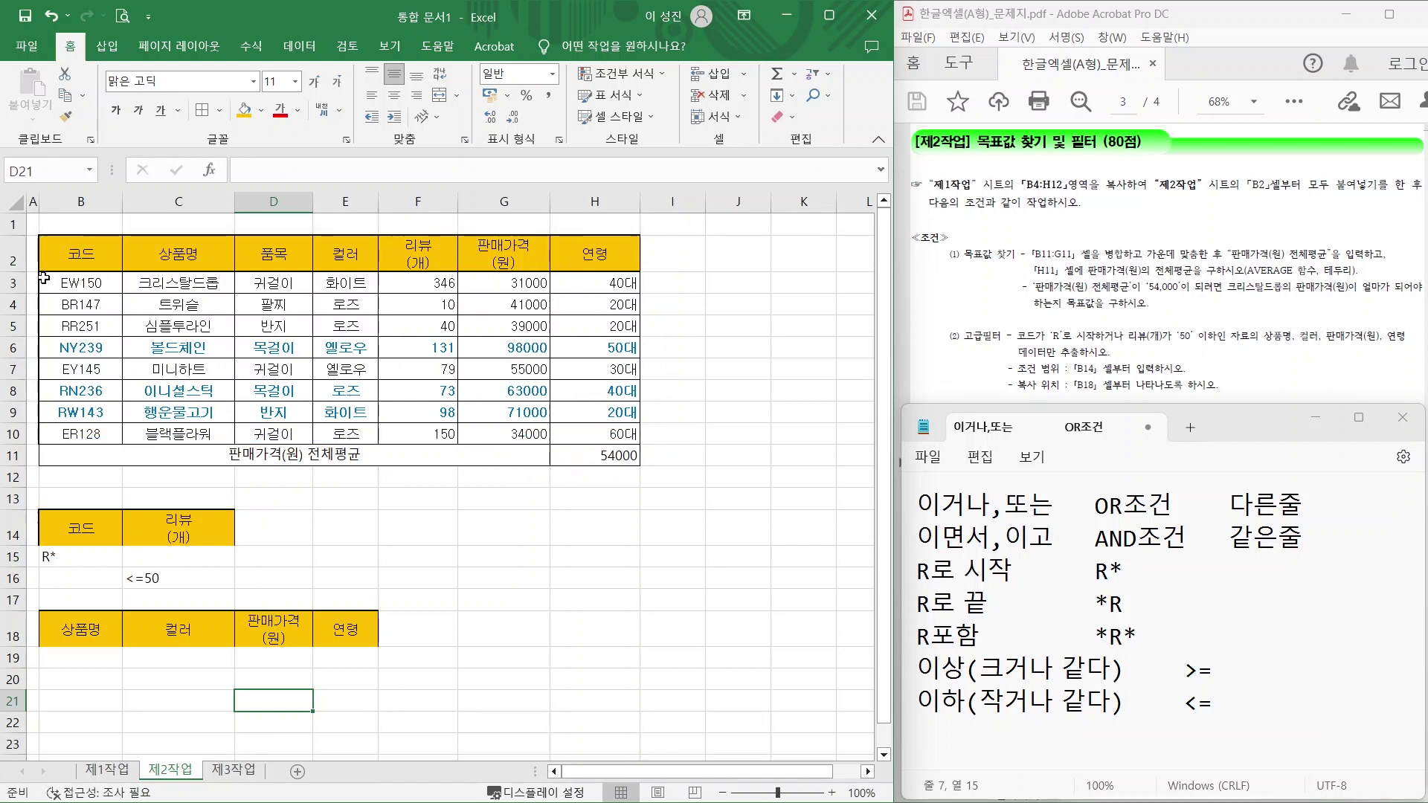
left_click_drag(78, 257, 617, 433)
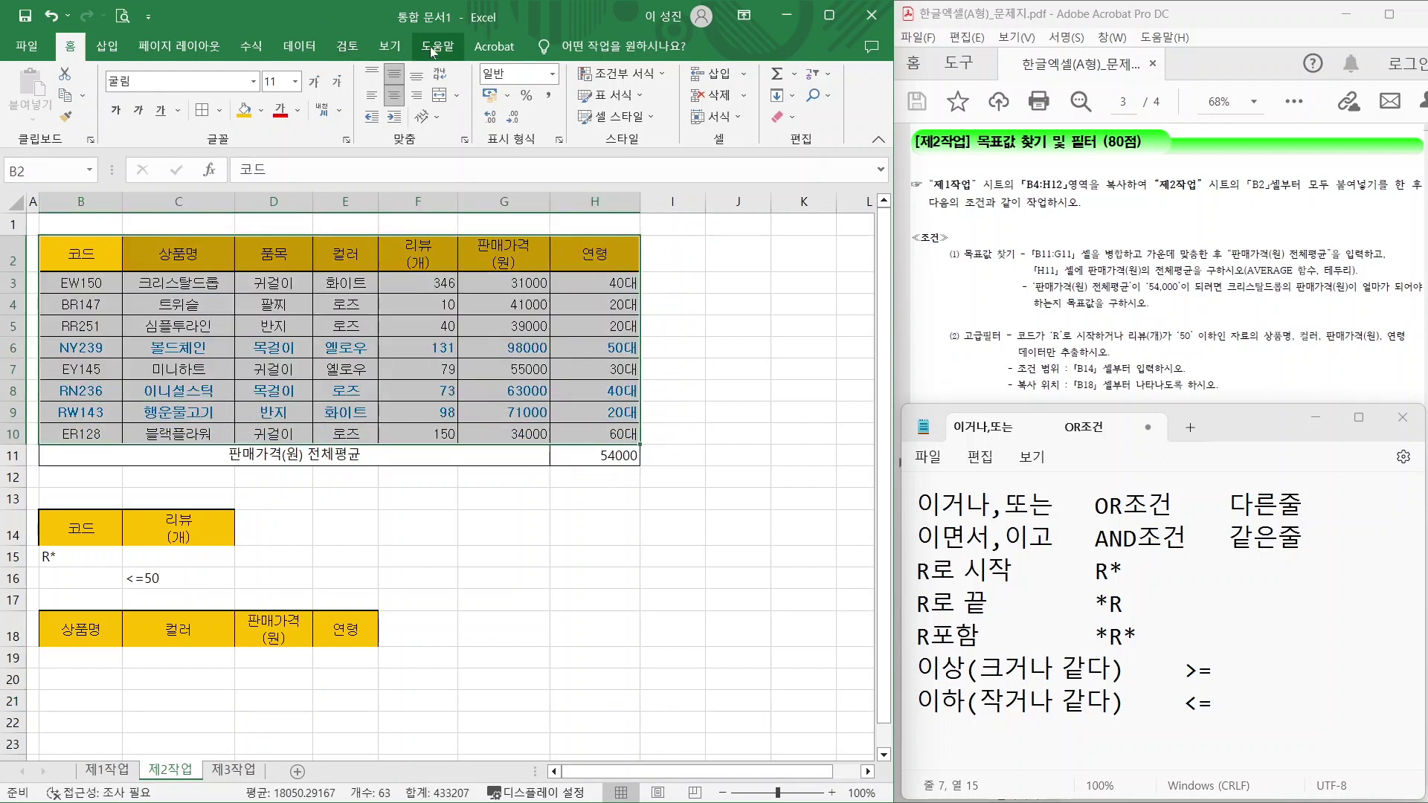
left_click(300, 49)
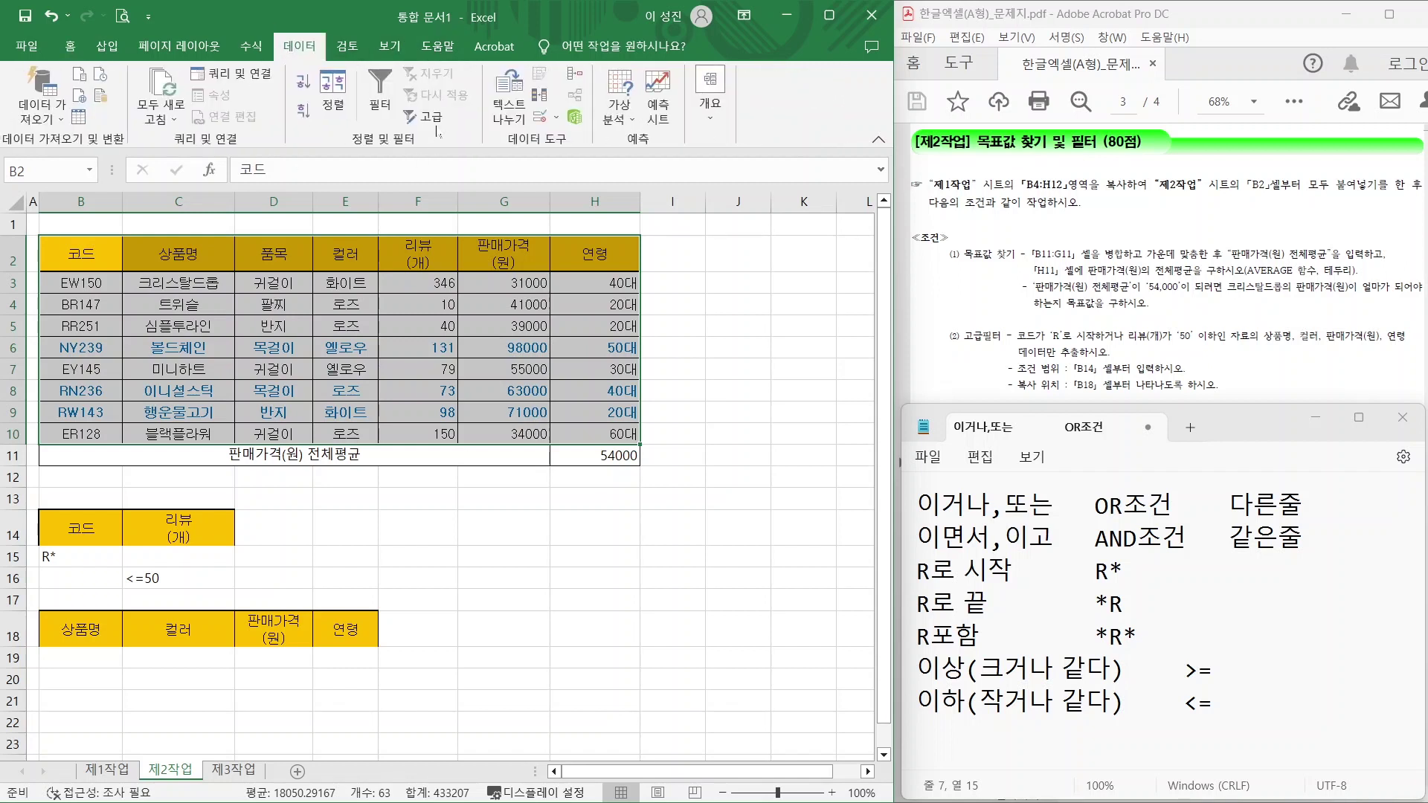
key("ctrl+q")
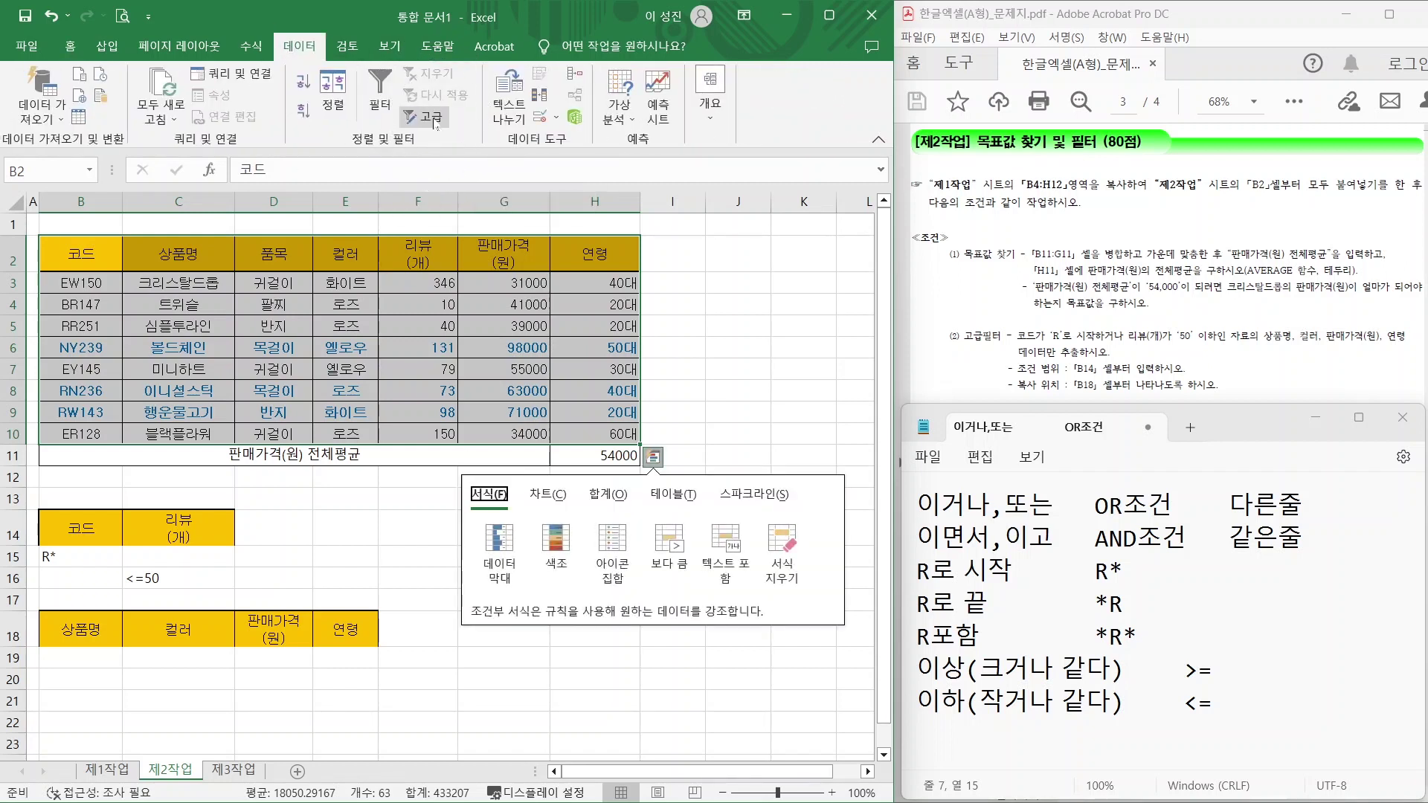
left_click(431, 118)
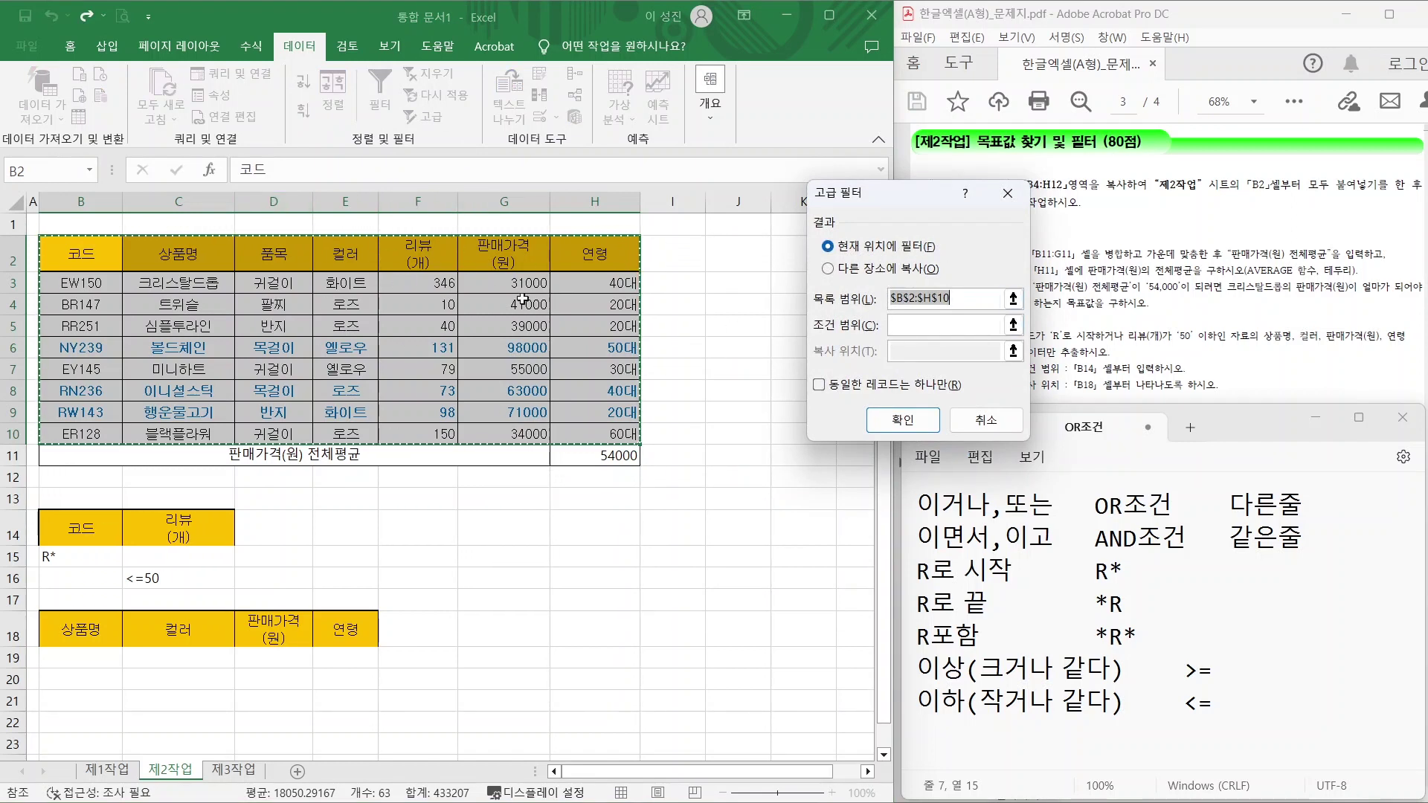
Use criteria range B14:C16, copy results to B18:E18, and run the filter.
left_click(997, 325)
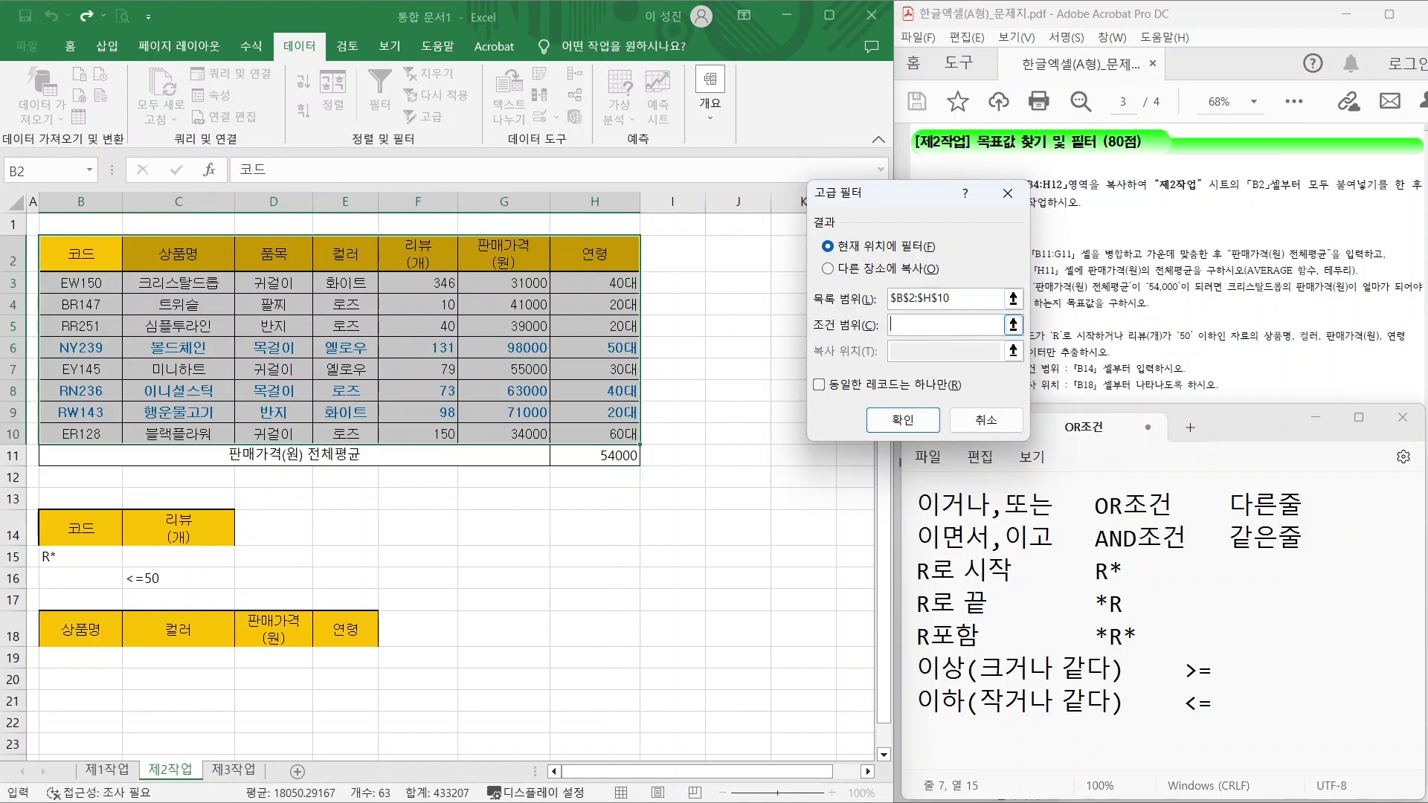
left_click(909, 328)
left_click_drag(94, 529, 223, 583)
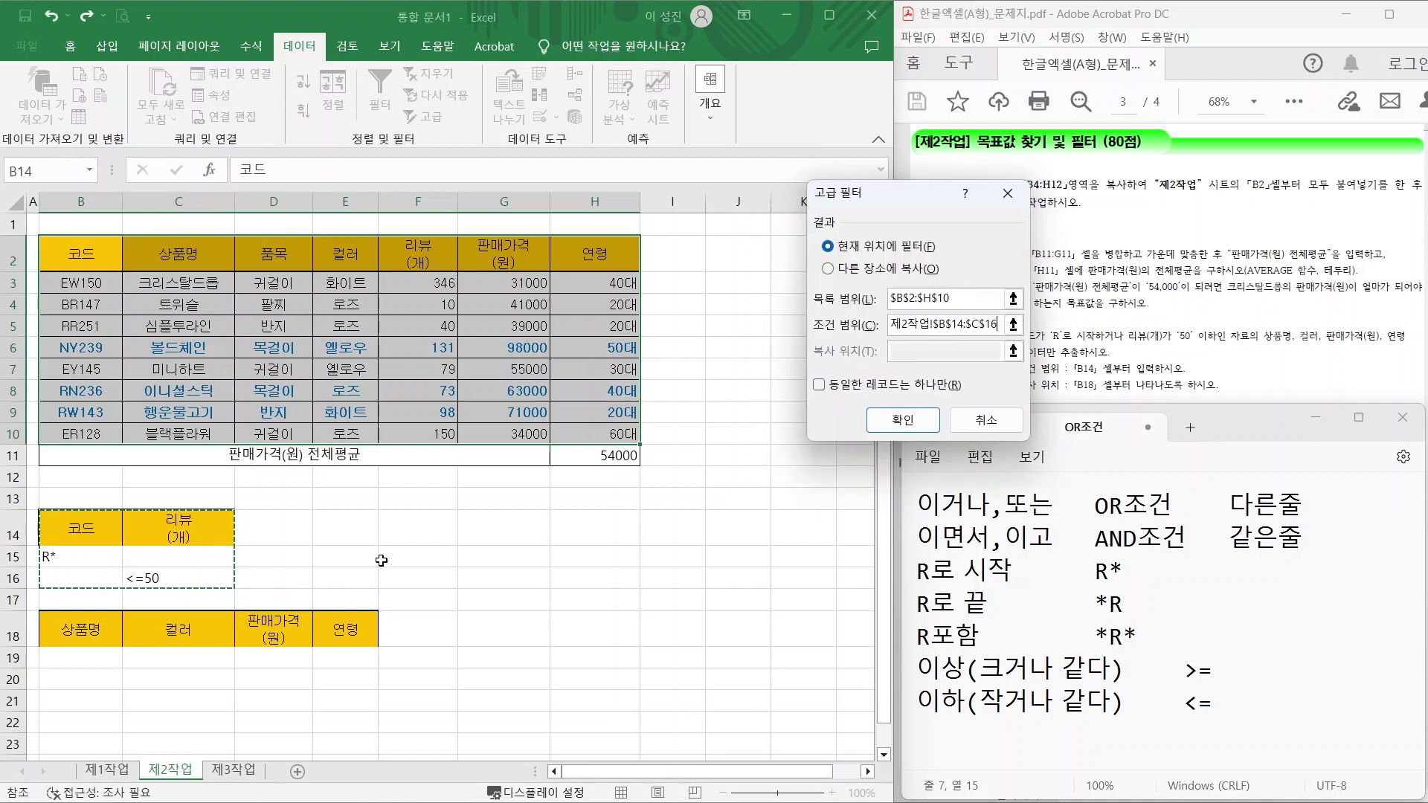
mouse_move(820, 262)
left_mouse_down()
mouse_move(831, 281)
mouse_move(859, 242)
left_mouse_up()
left_click(830, 269)
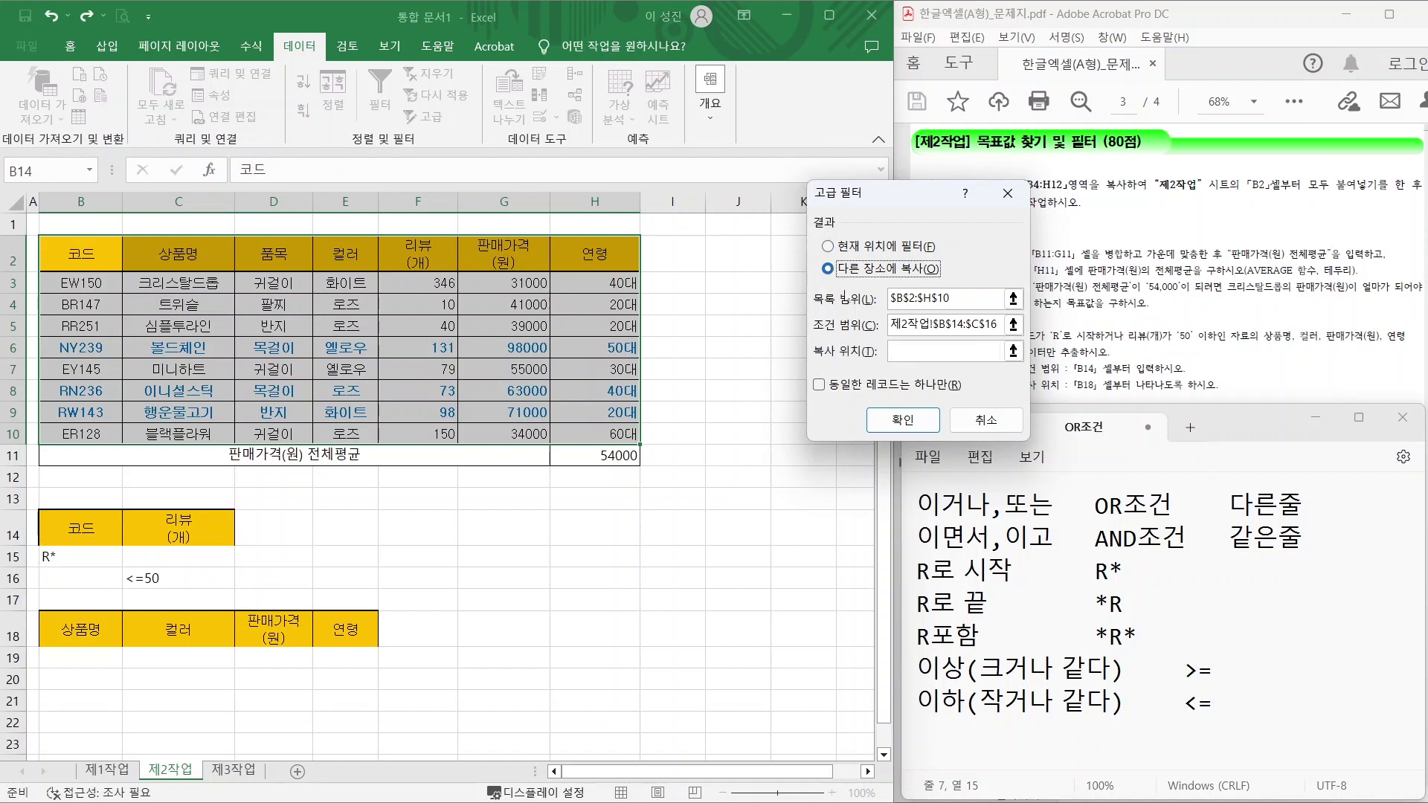
left_click(889, 355)
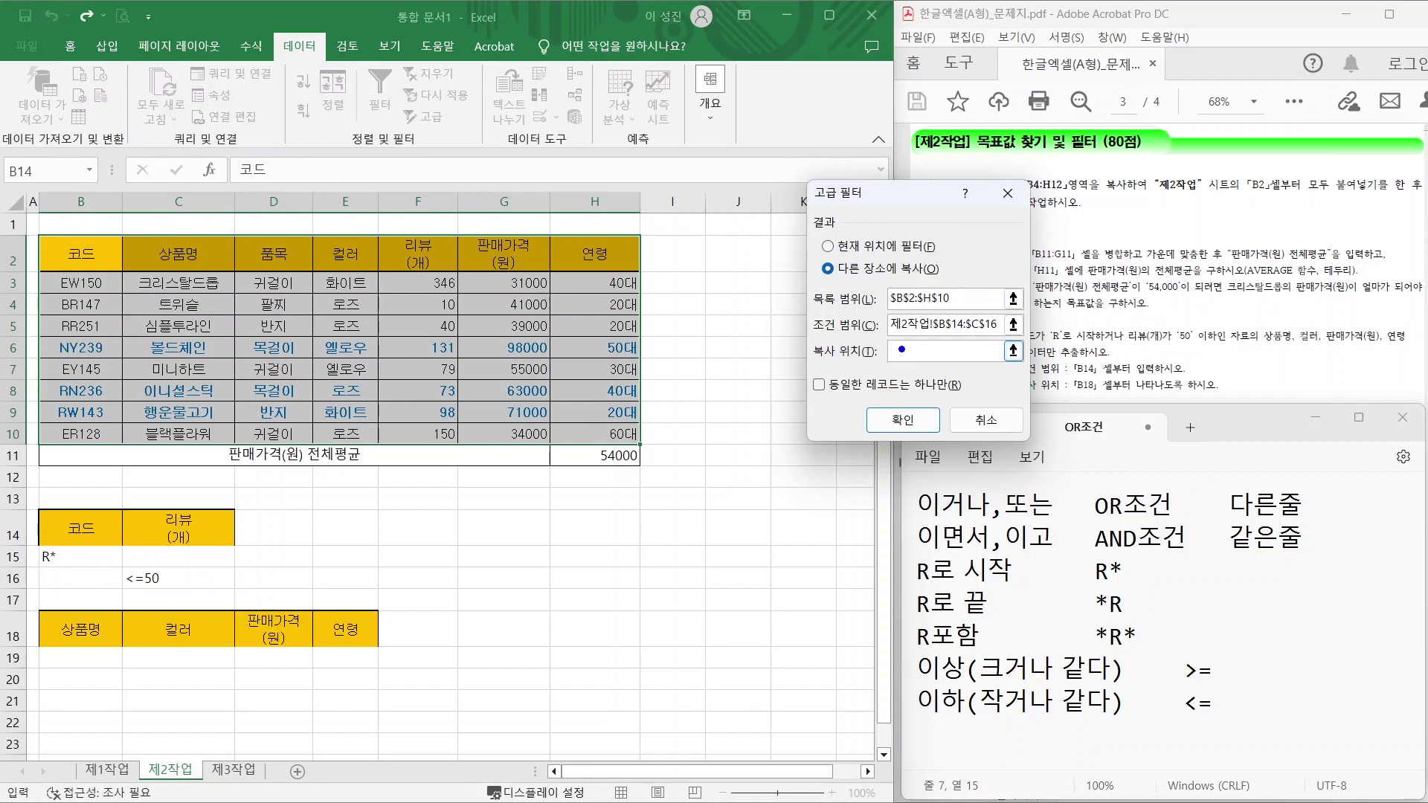
left_click_drag(896, 351, 922, 332)
left_click_drag(40, 609, 385, 649)
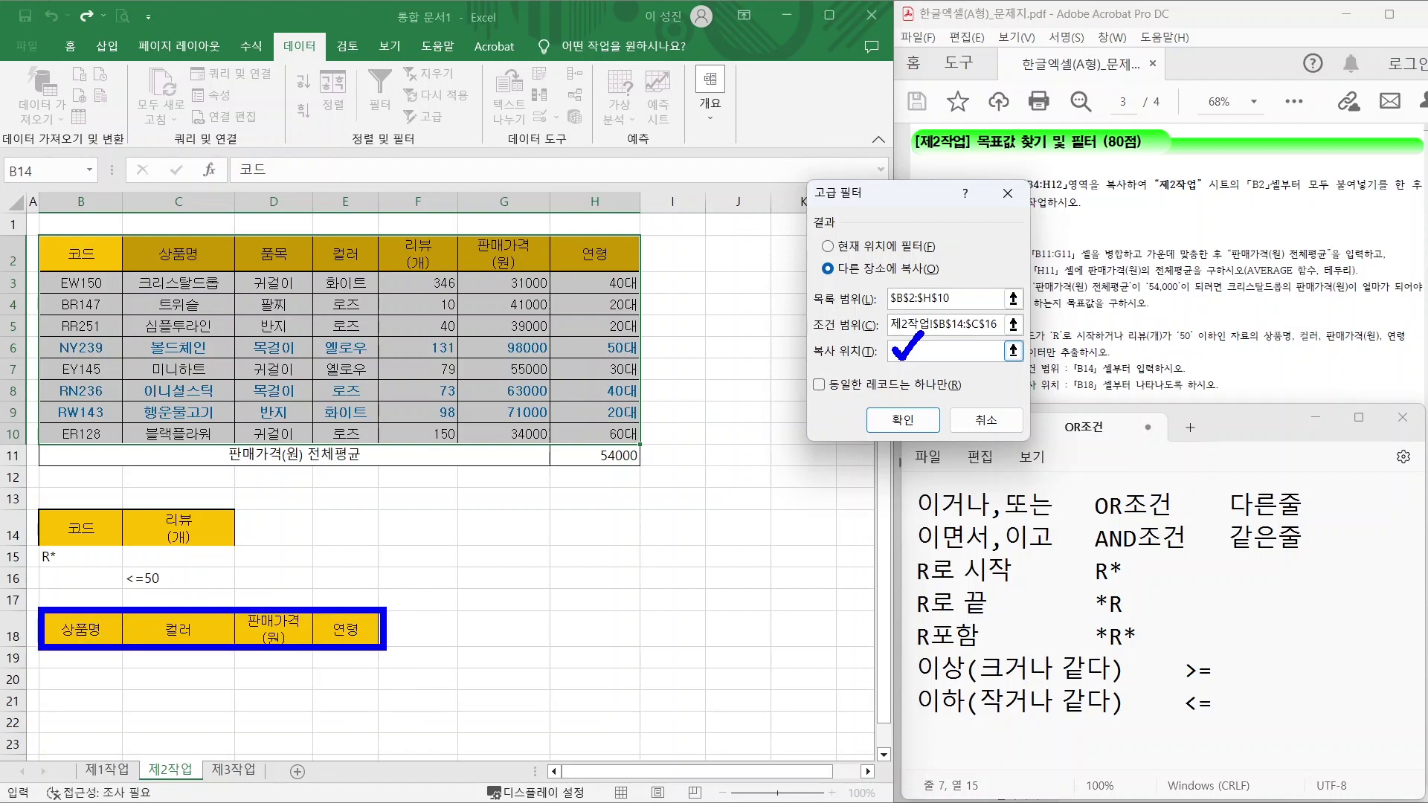
key("Escape")
left_click_drag(87, 627, 337, 619)
left_click(939, 461)
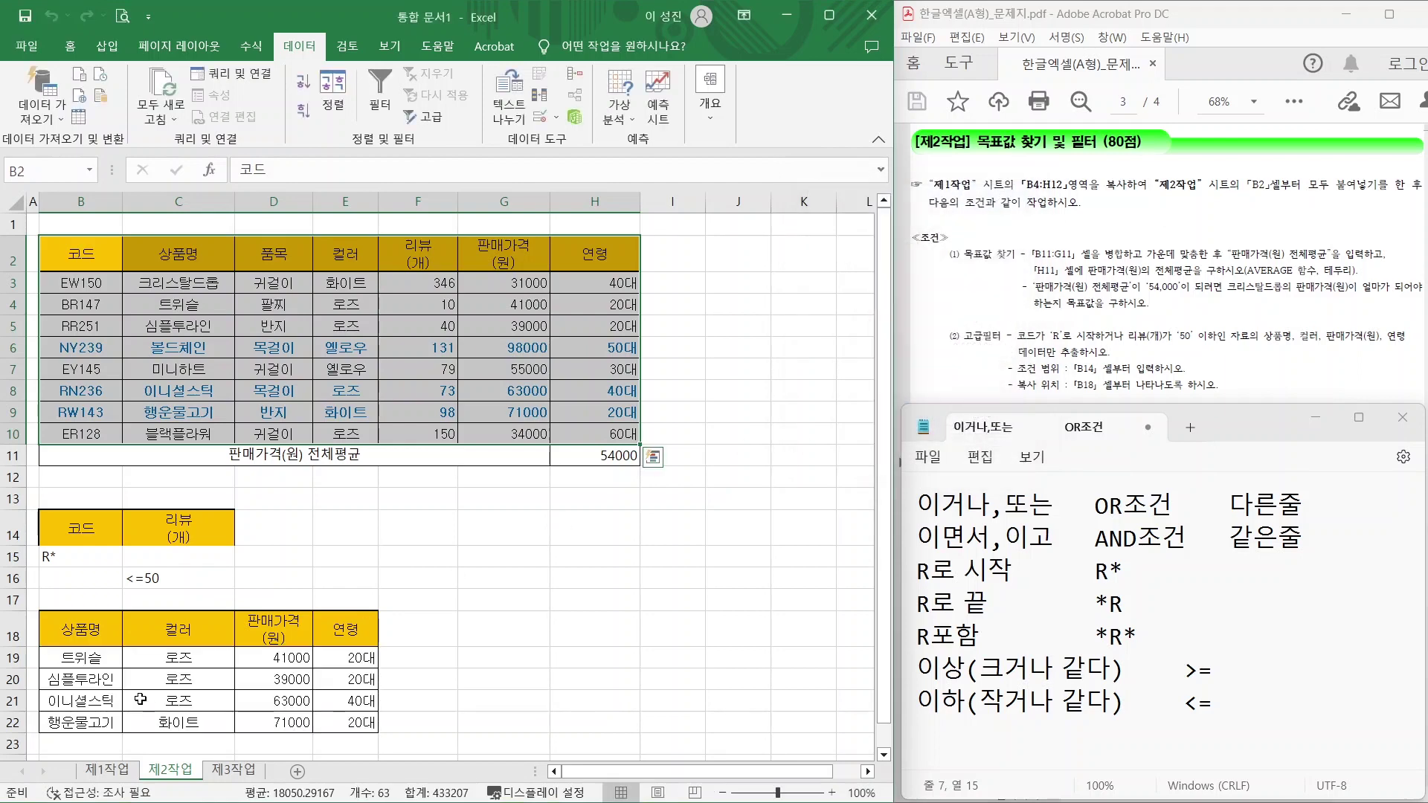
left_click(466, 673)
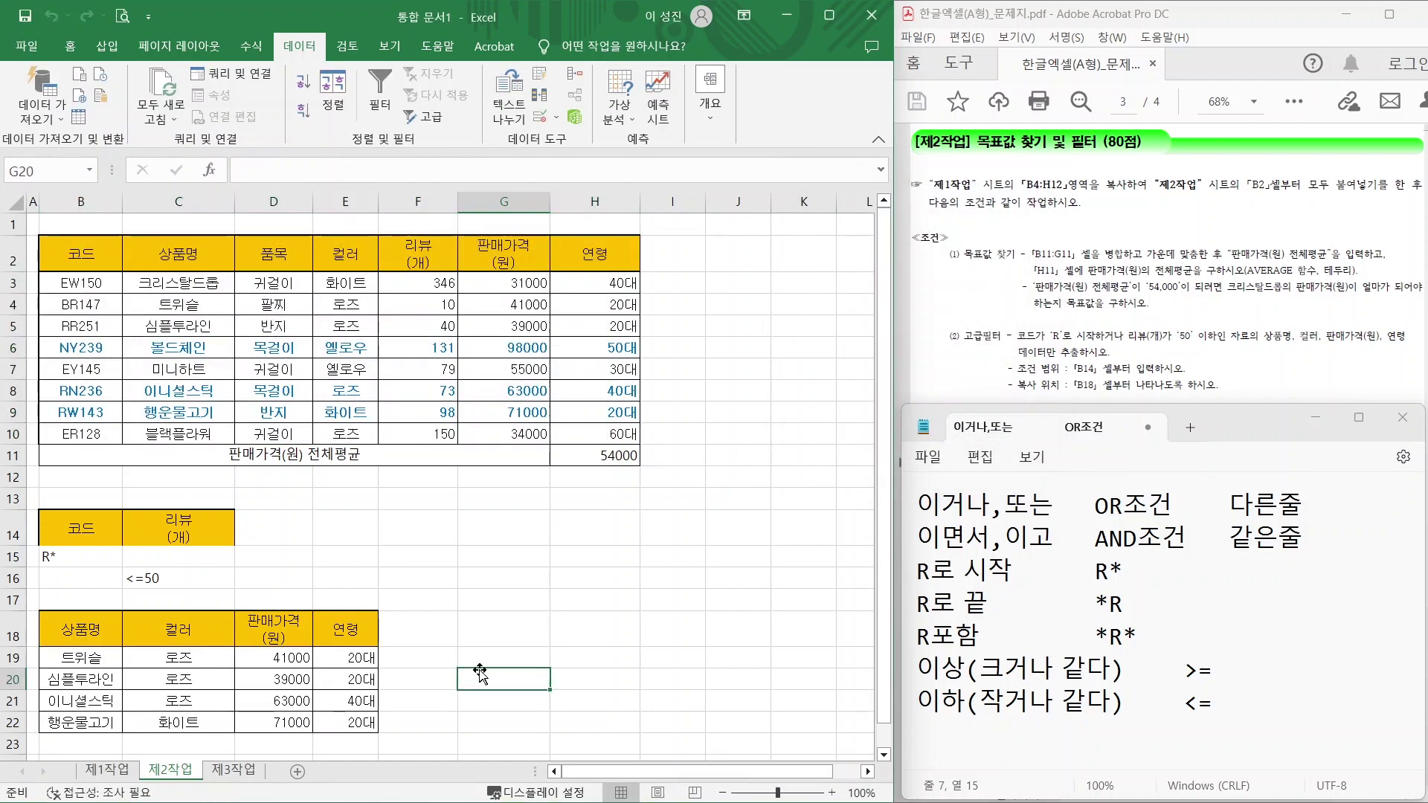
Go to 제1작업 and mark the sort/subtotal task's source range and target sheet.
key("ctrl+Page_Up")
left_click_drag(1002, 457, 1002, 372)
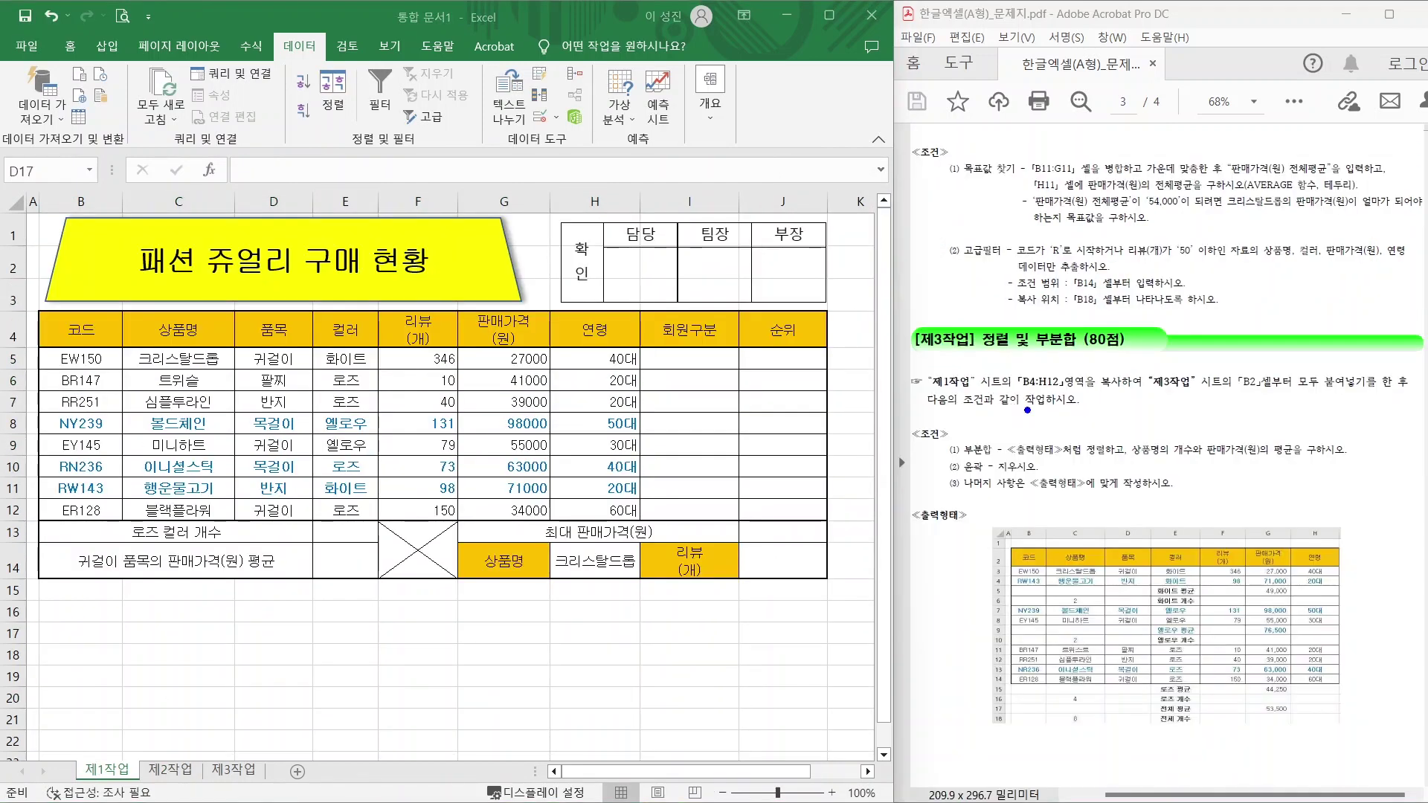
left_click_drag(987, 358, 1107, 358)
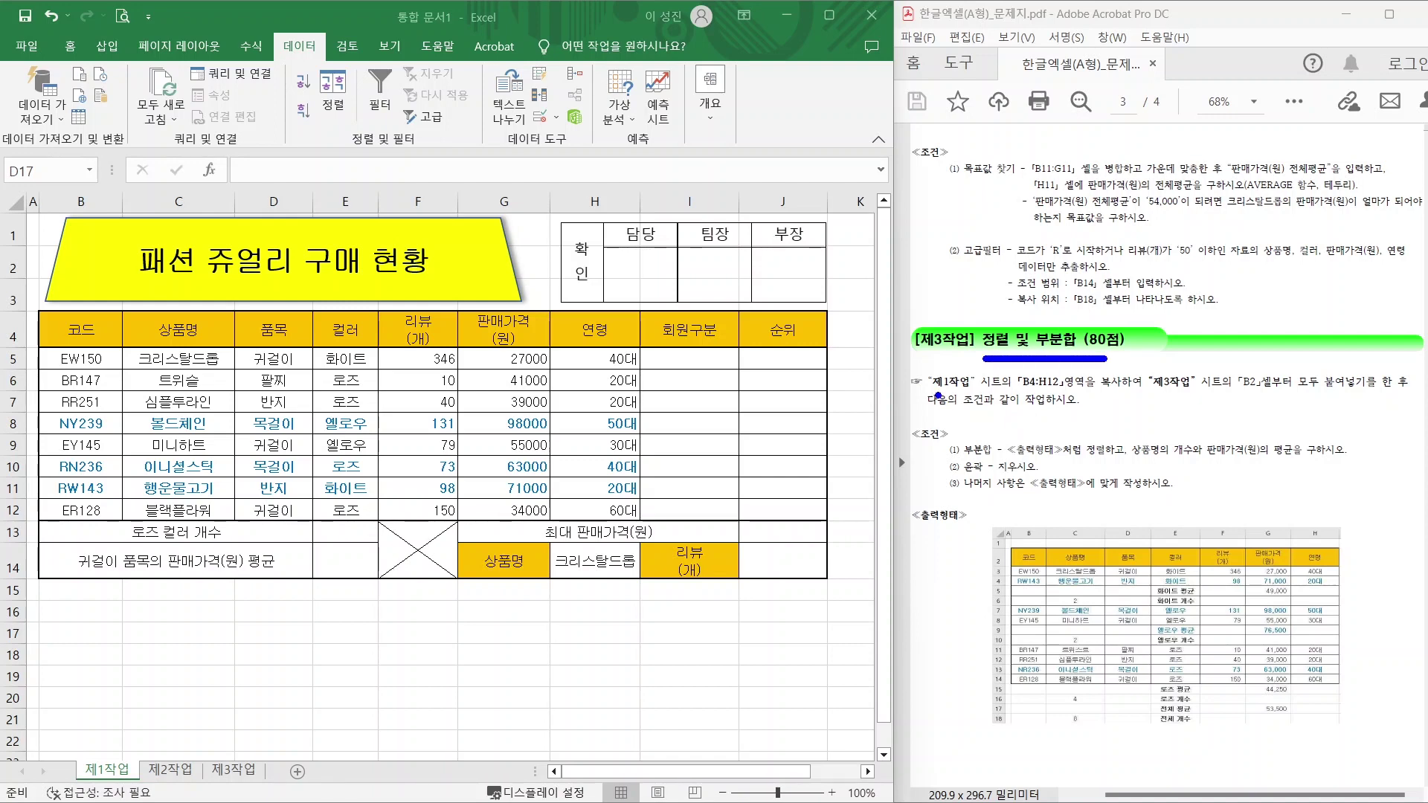
left_click_drag(934, 388, 1071, 387)
left_click_drag(1155, 391, 1257, 392)
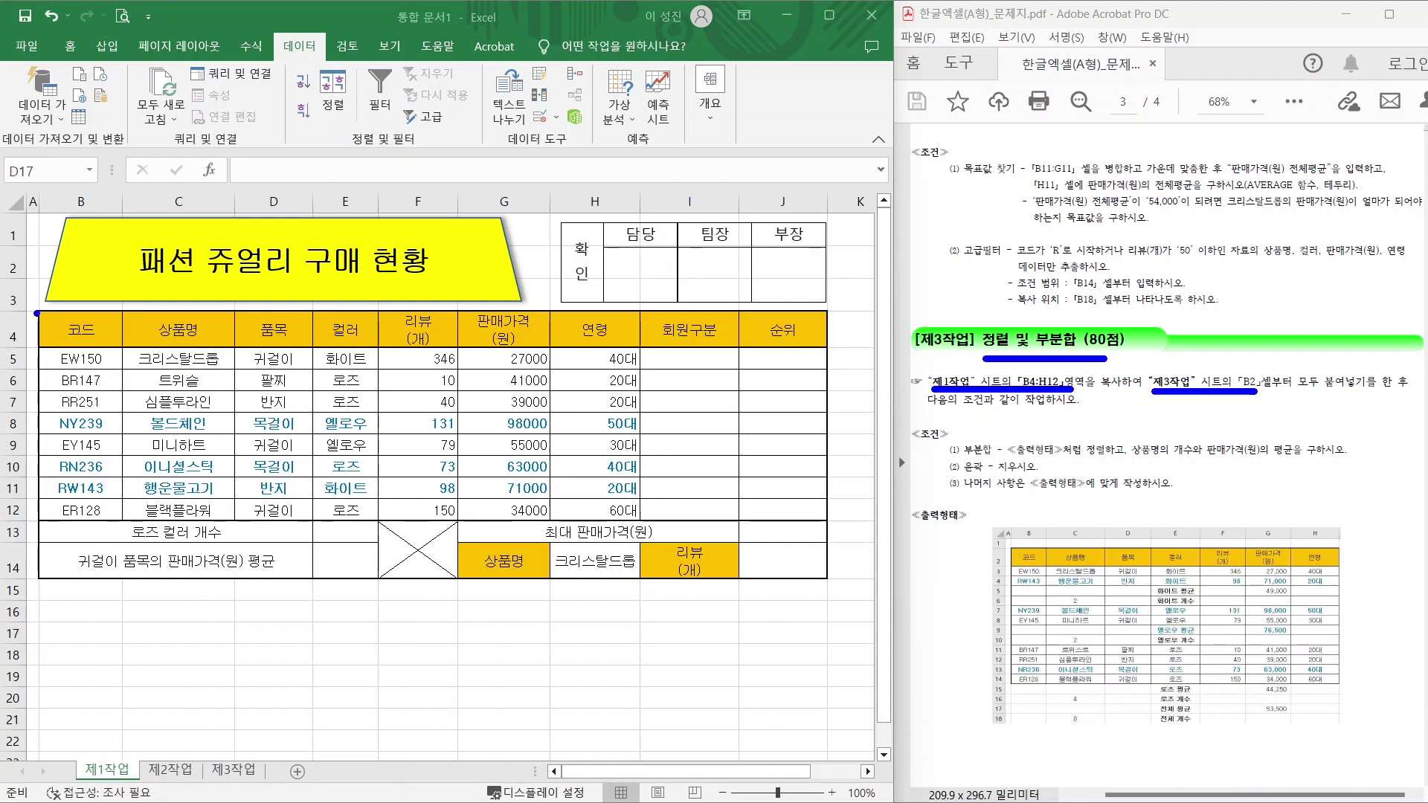
mouse_move(37, 313)
left_mouse_down()
mouse_move(171, 382)
mouse_move(537, 514)
mouse_move(642, 533)
left_mouse_up()
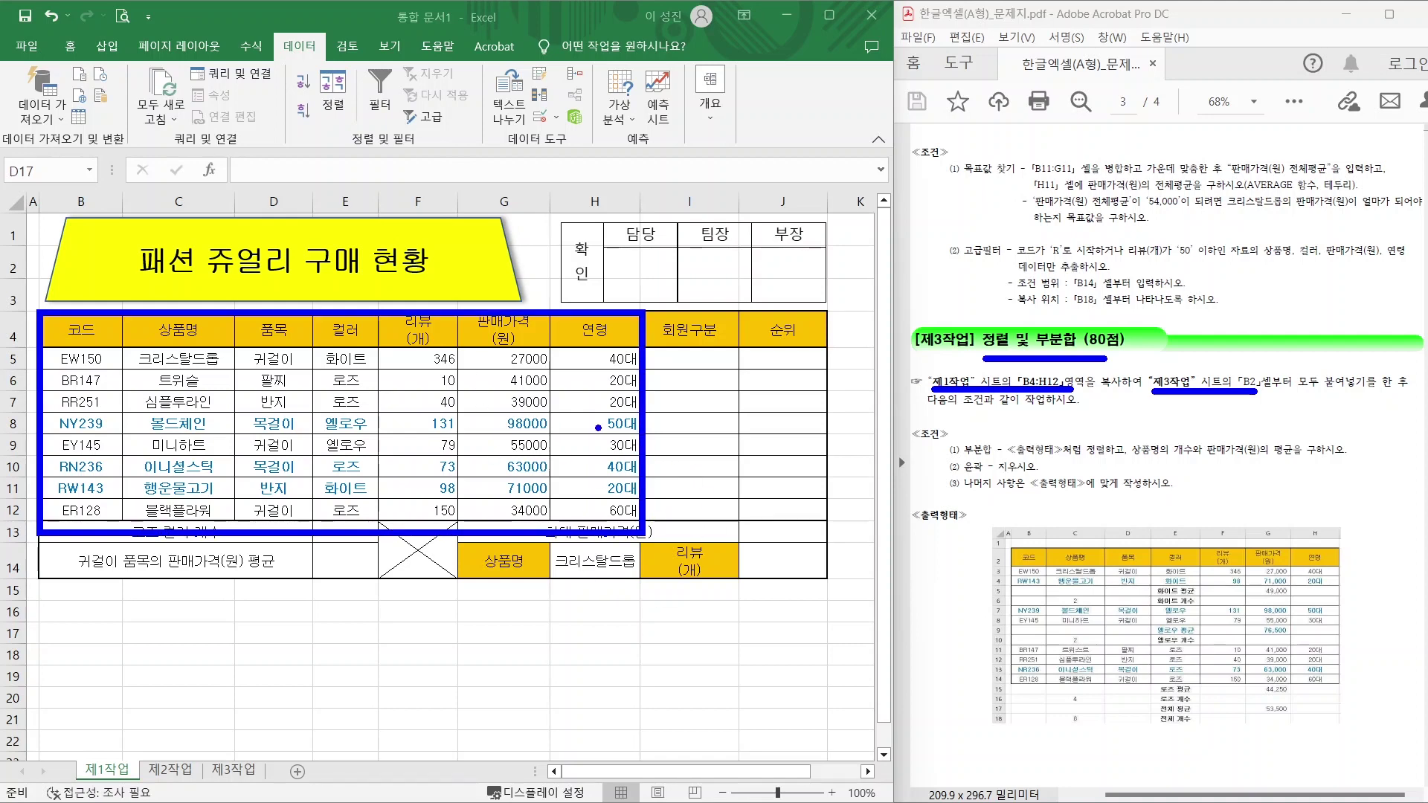
key("Escape")
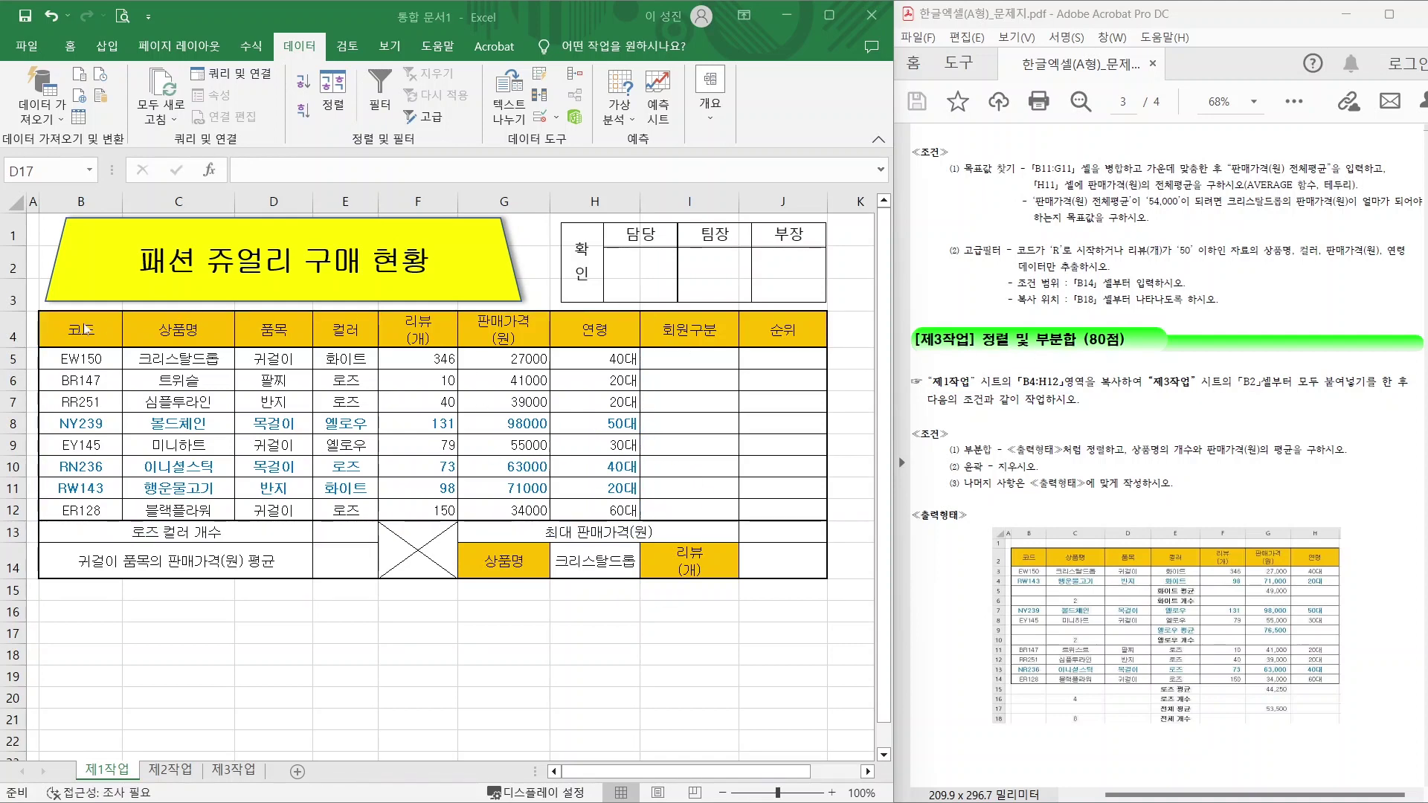
Copy B4:H12 from 제1작업 and move to the 제3작업 sheet.
left_click_drag(86, 328, 616, 512)
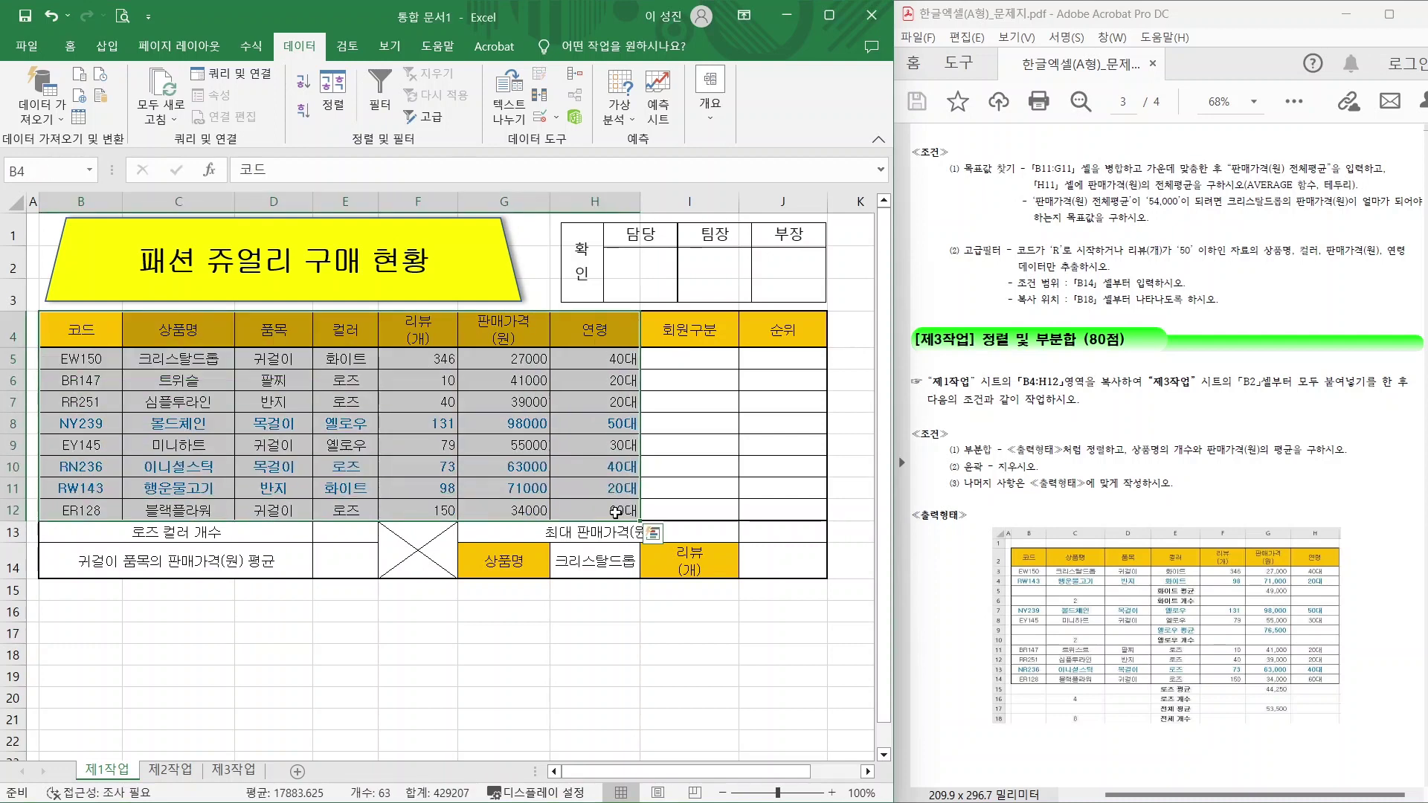
key("ctrl+c")
key("ctrl+Page_Down")
key("ctrl+Page_Down")
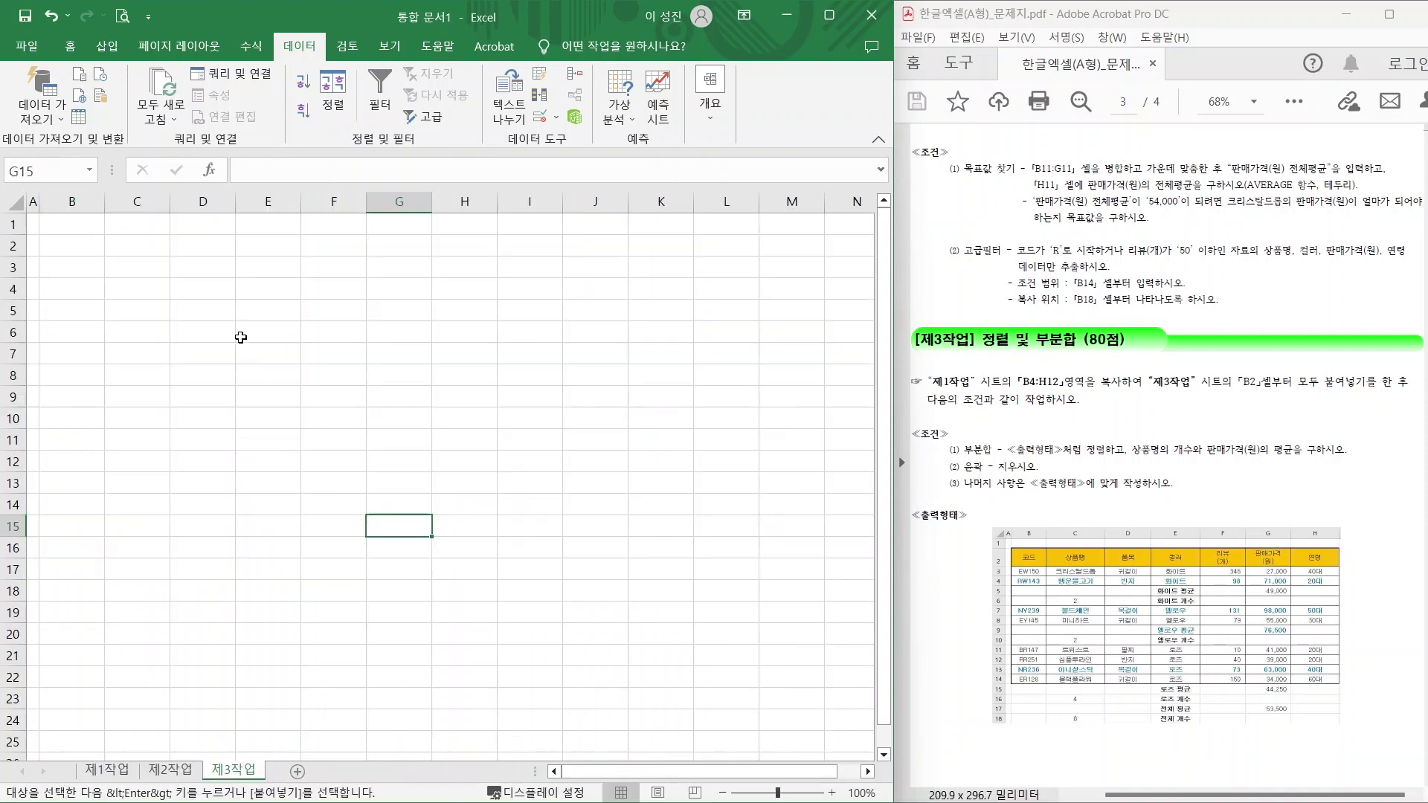
Paste the table at B2, keeping the source column widths.
left_click(72, 246)
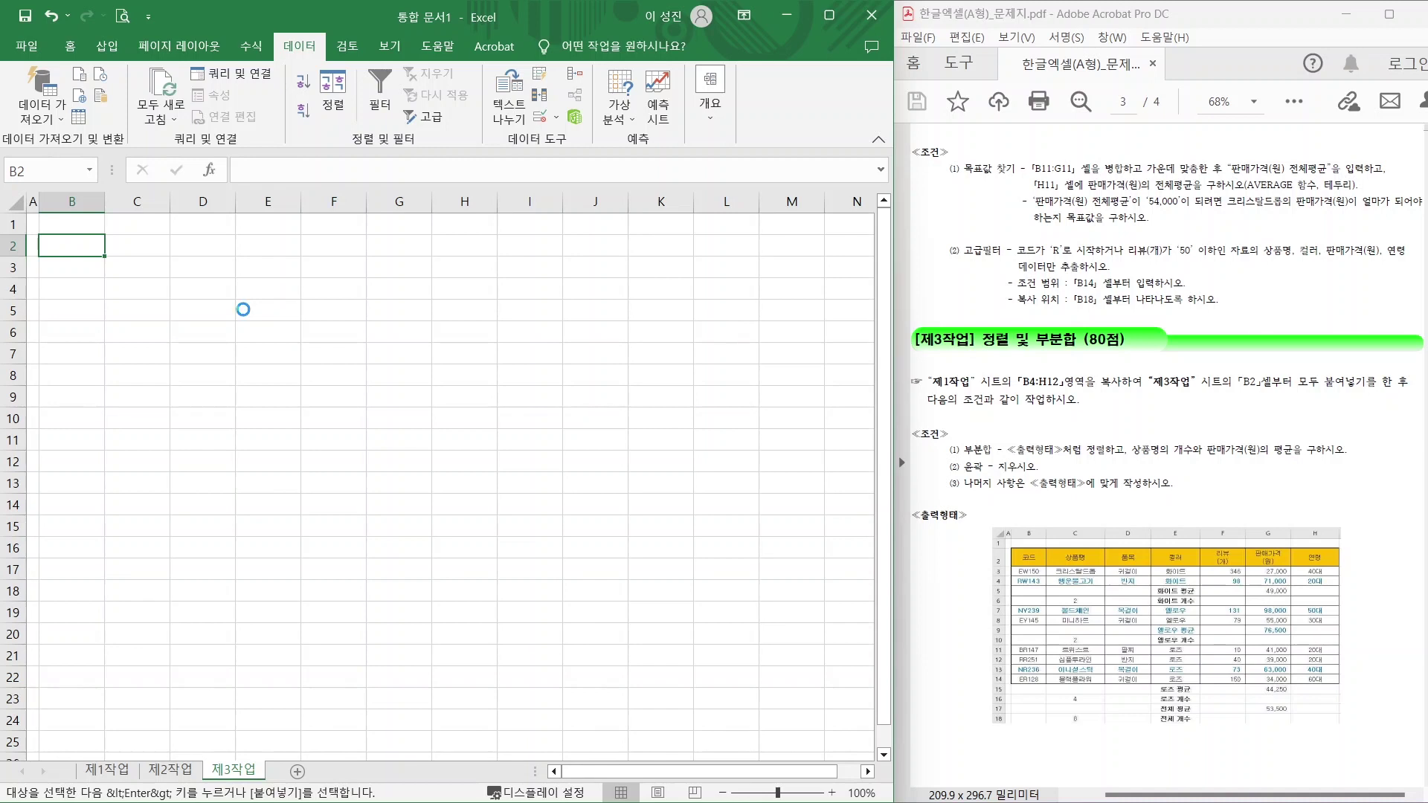
key("ctrl+v")
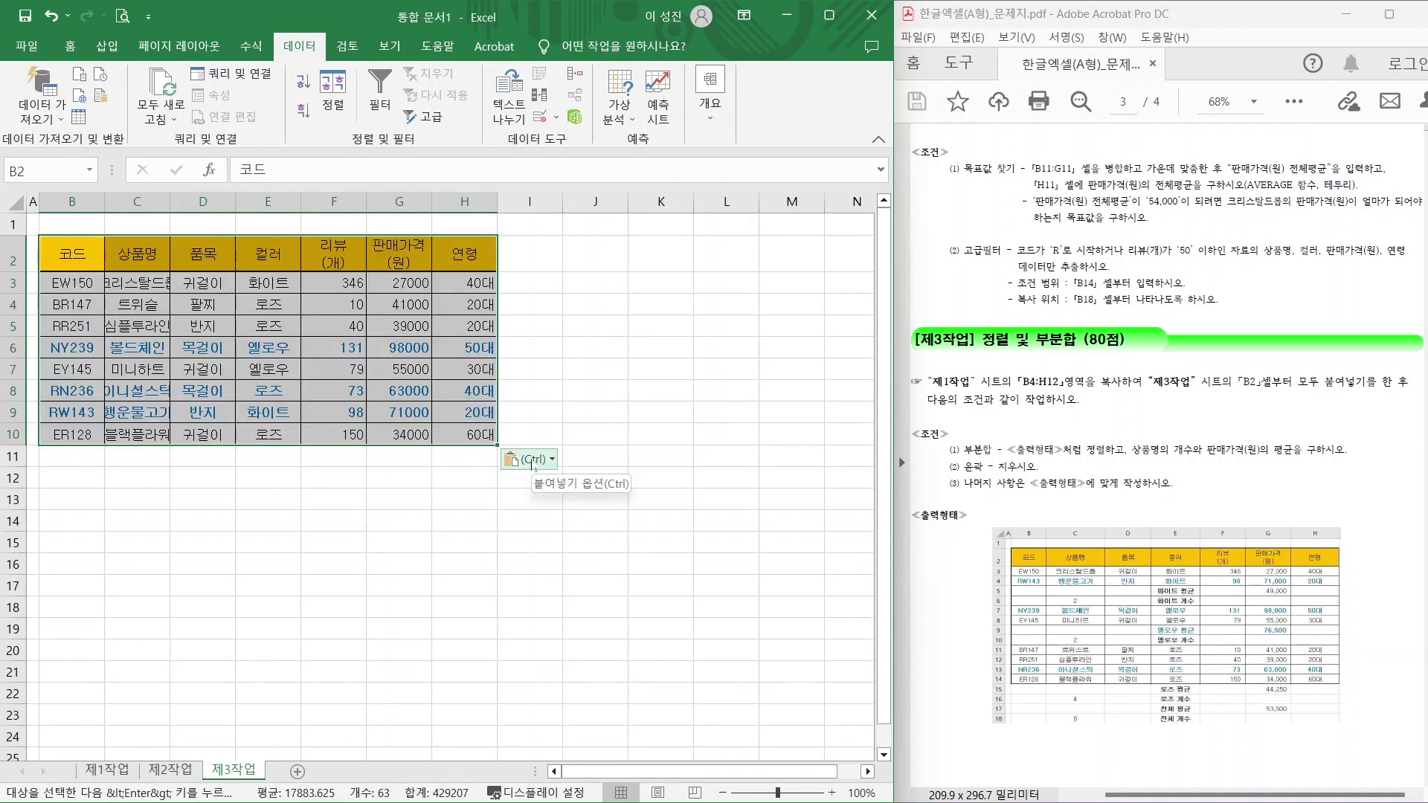
left_click(535, 462)
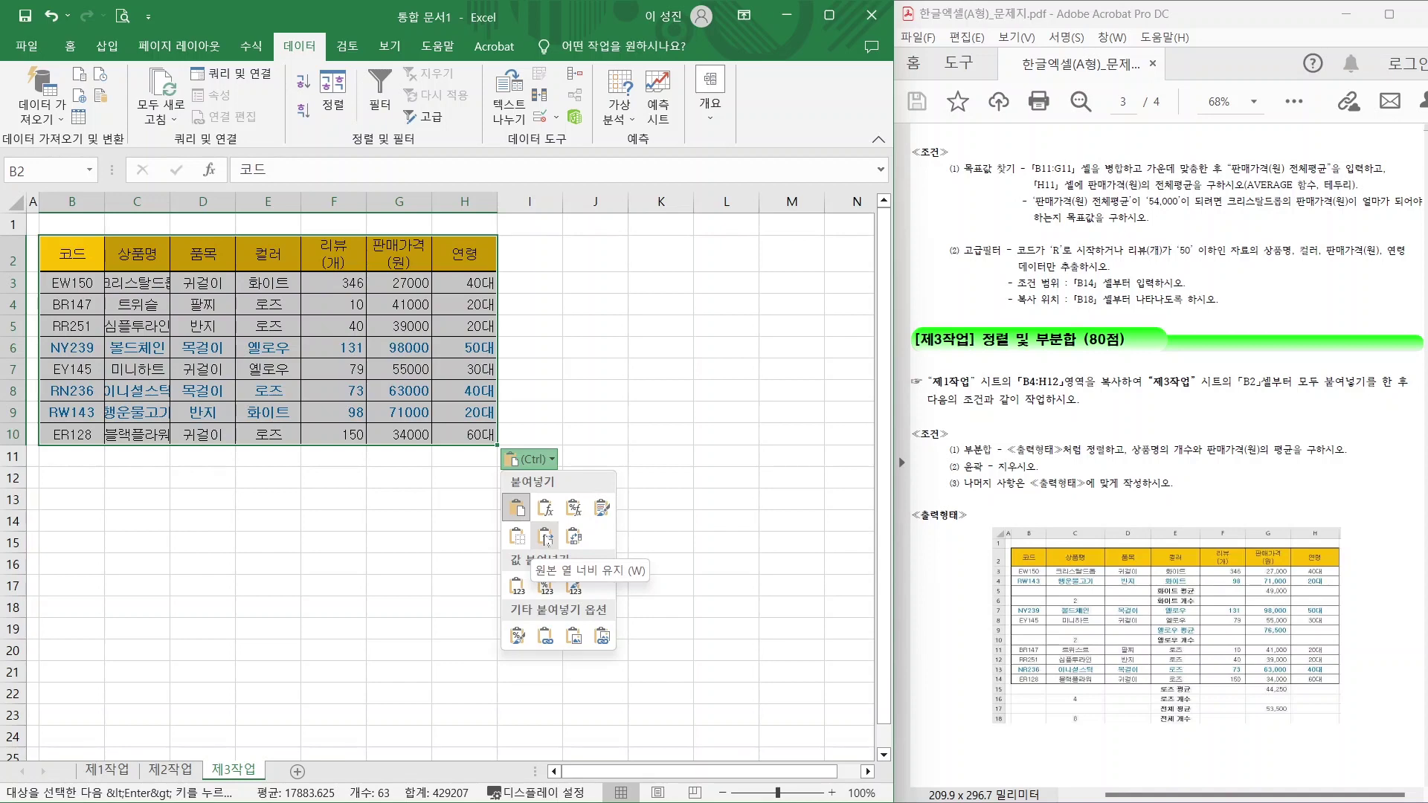
left_click(546, 539)
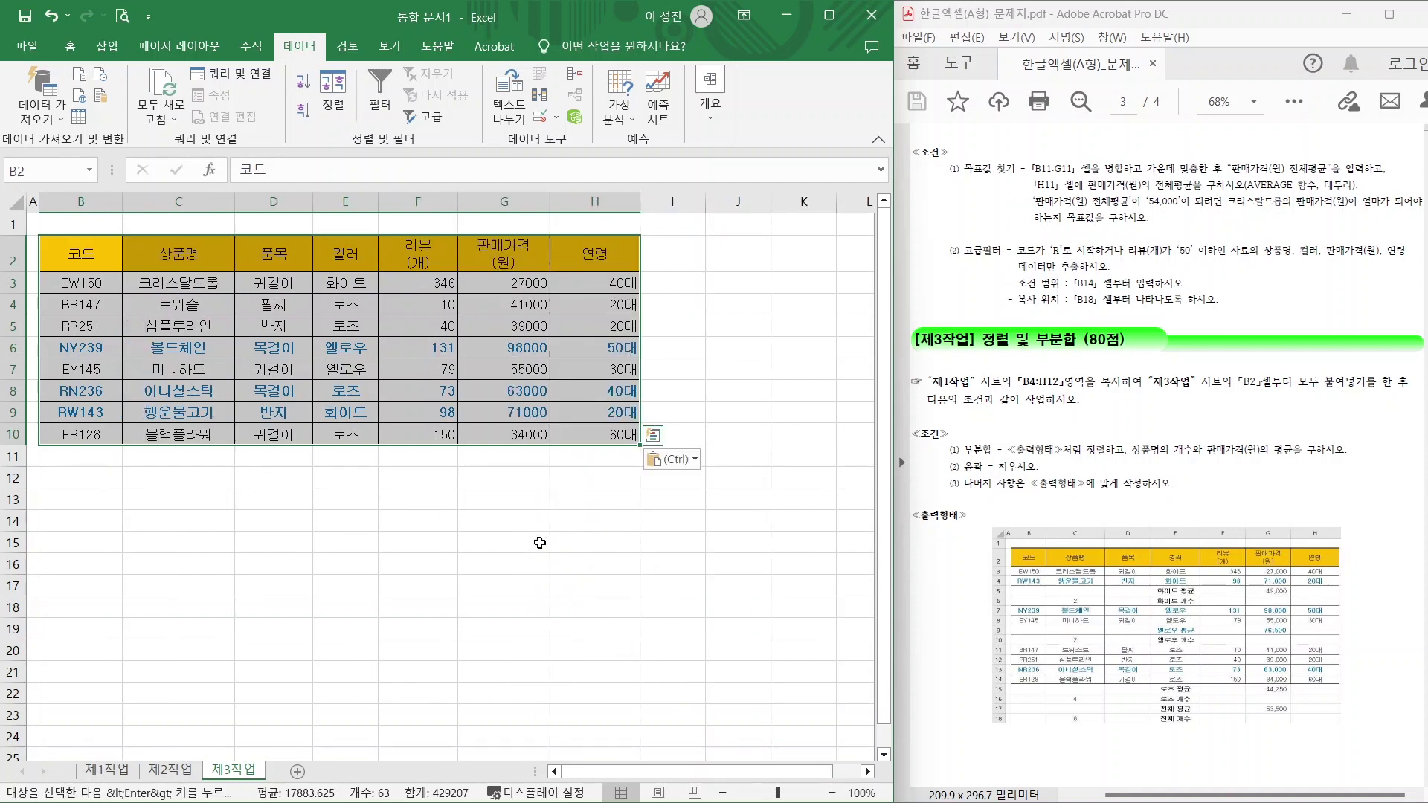
left_click(493, 520)
Mark up the subtotal conditions and the expected output's 컬러 column in the instructions.
mouse_move(962, 459)
left_mouse_down()
mouse_move(1140, 459)
mouse_move(1095, 499)
left_mouse_up()
left_click(1159, 455)
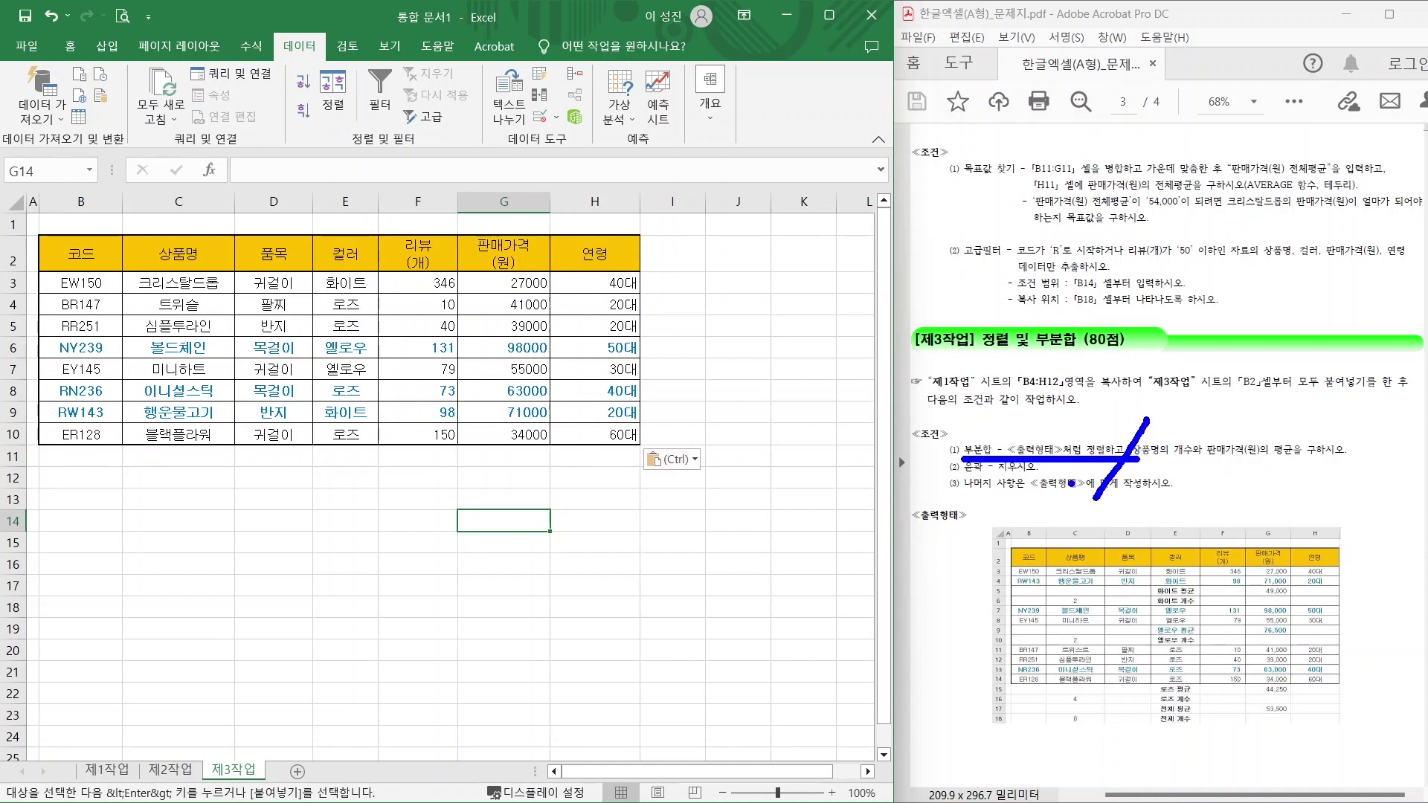
mouse_move(982, 519)
left_mouse_down()
mouse_move(1132, 589)
mouse_move(1362, 749)
left_mouse_up()
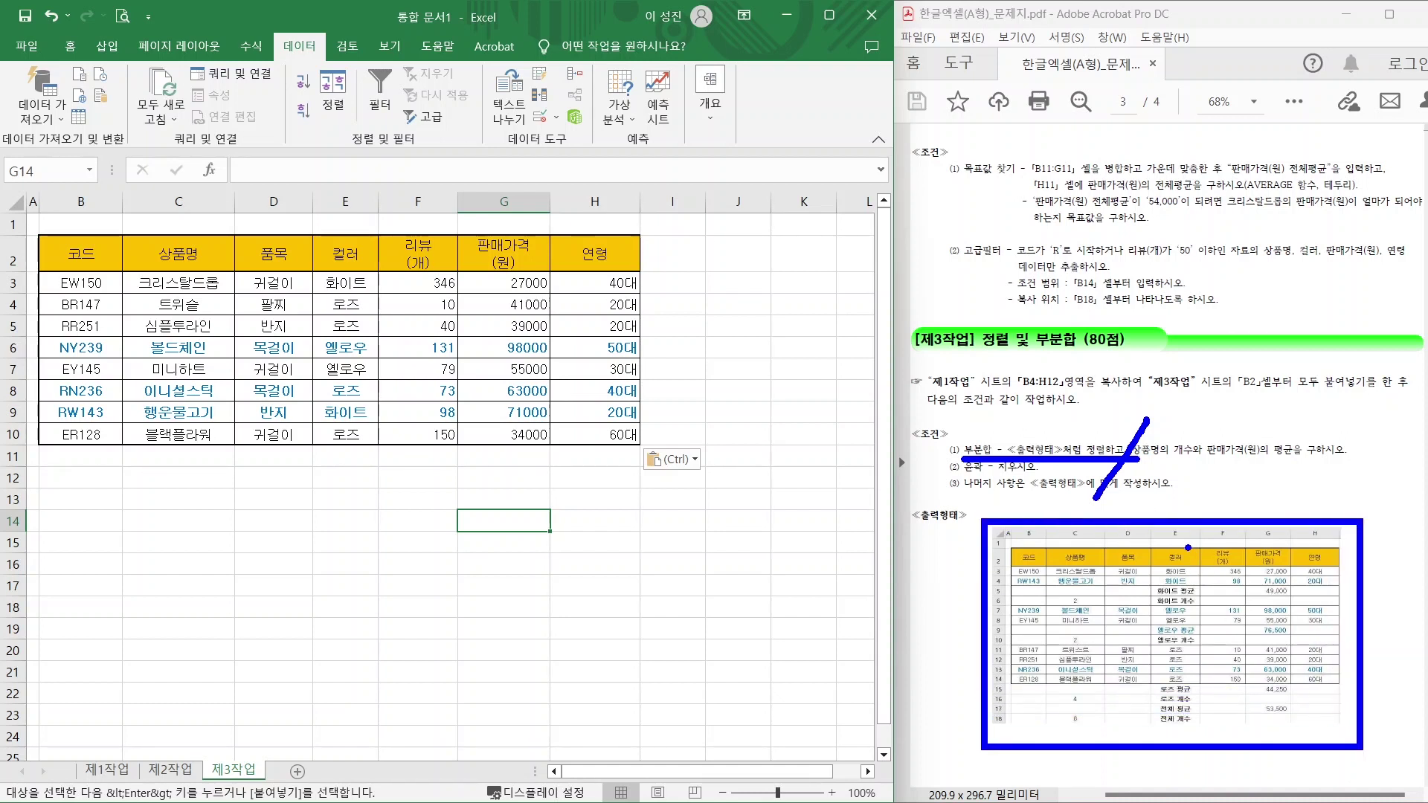
mouse_move(1149, 545)
left_mouse_down()
mouse_move(1175, 583)
mouse_move(1206, 741)
left_mouse_up()
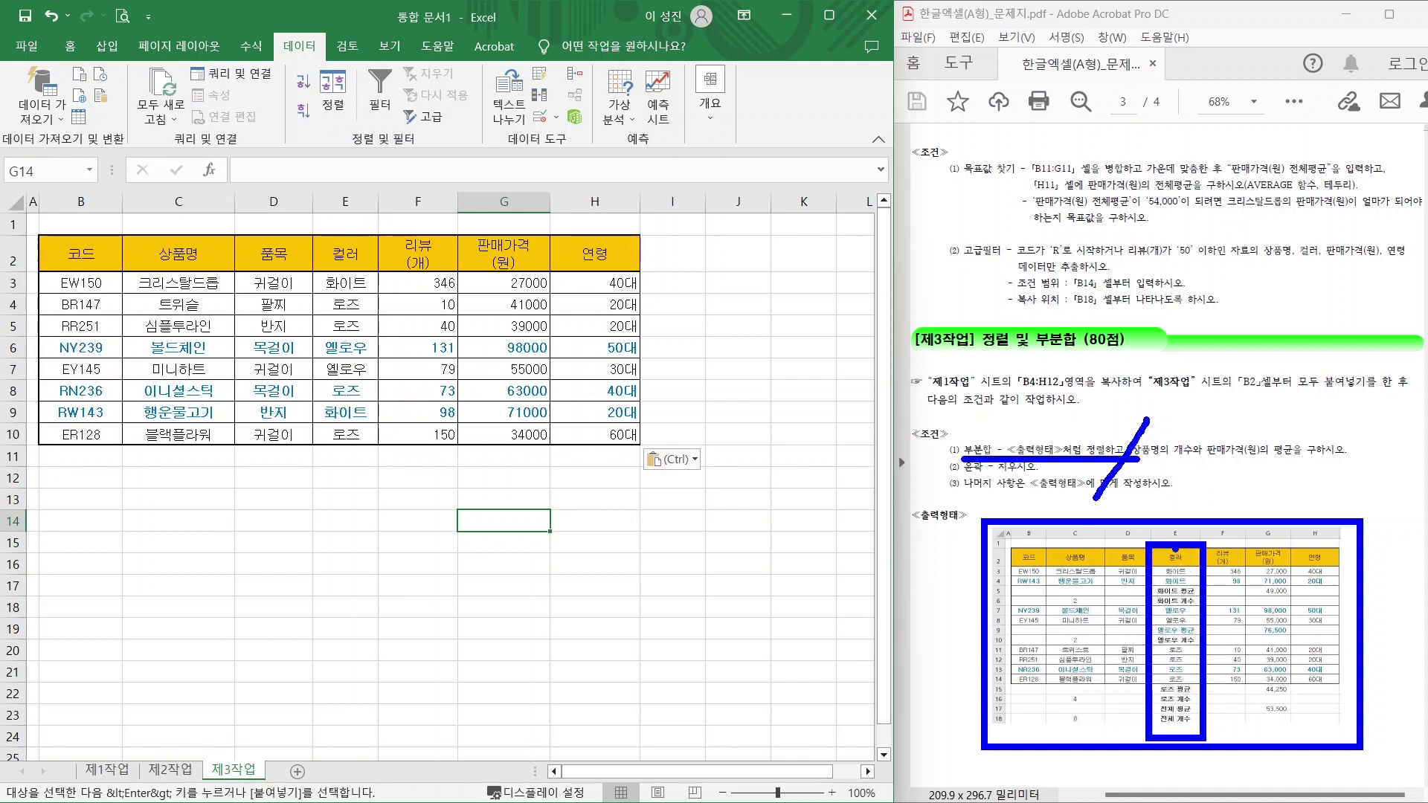
left_click_drag(1176, 547, 1229, 465)
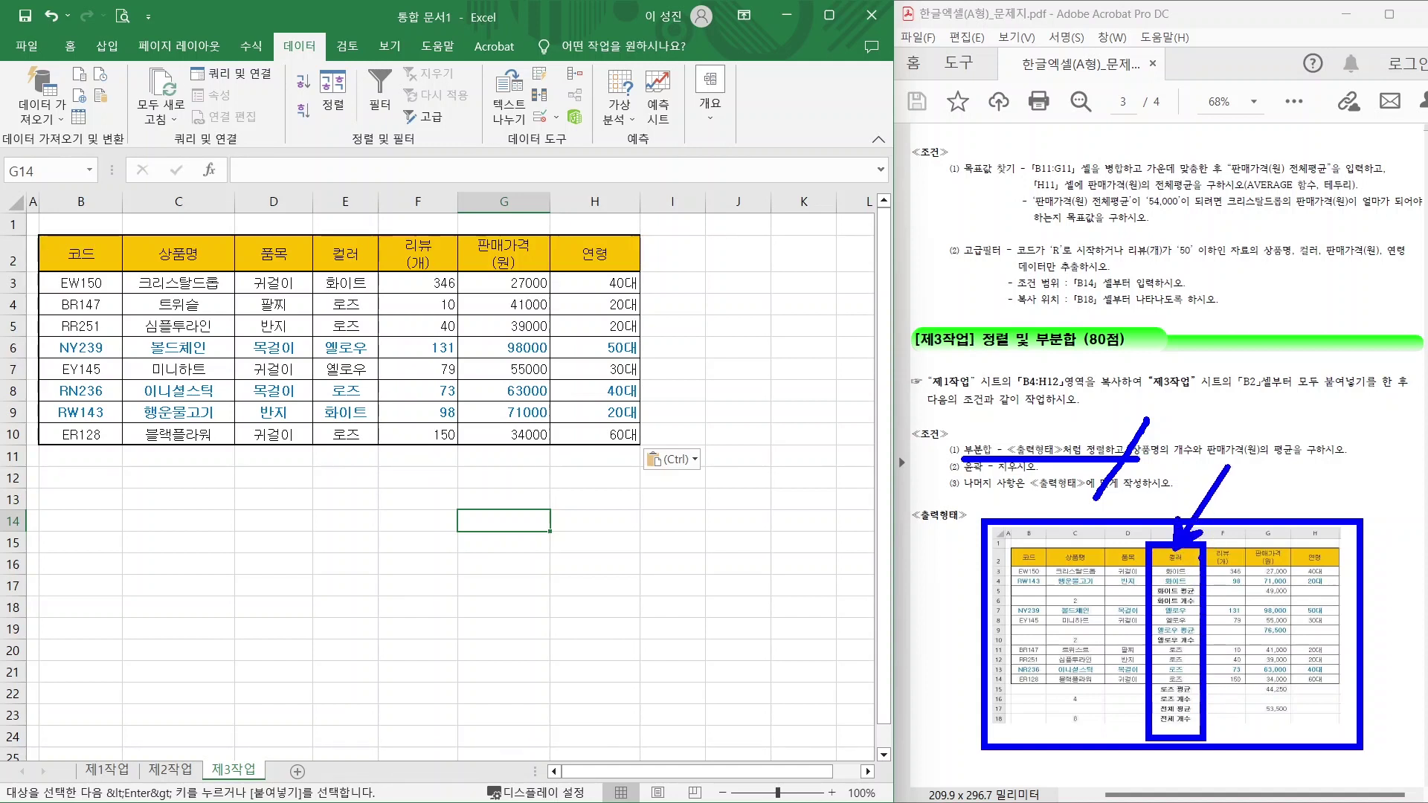
key("Escape")
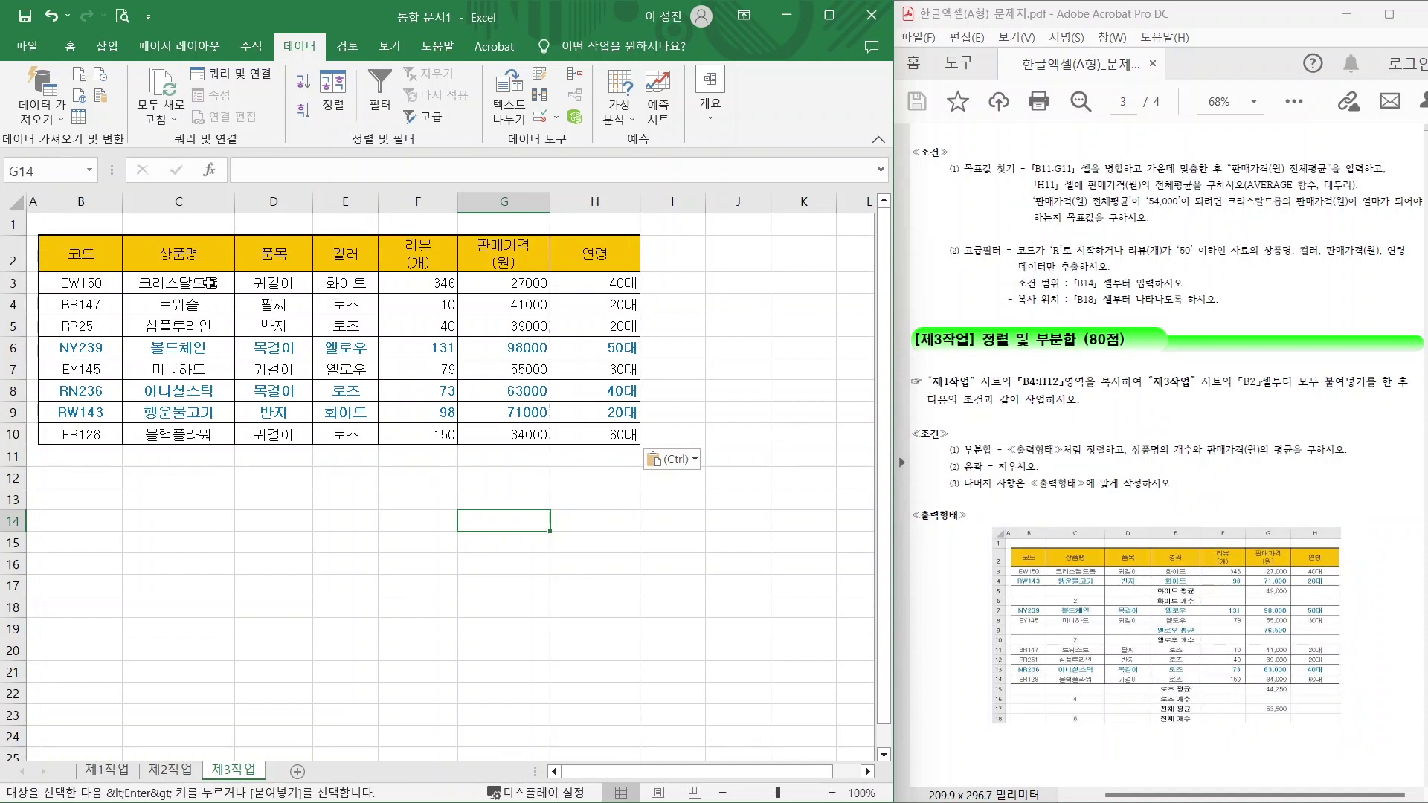
left_click_drag(84, 255, 625, 435)
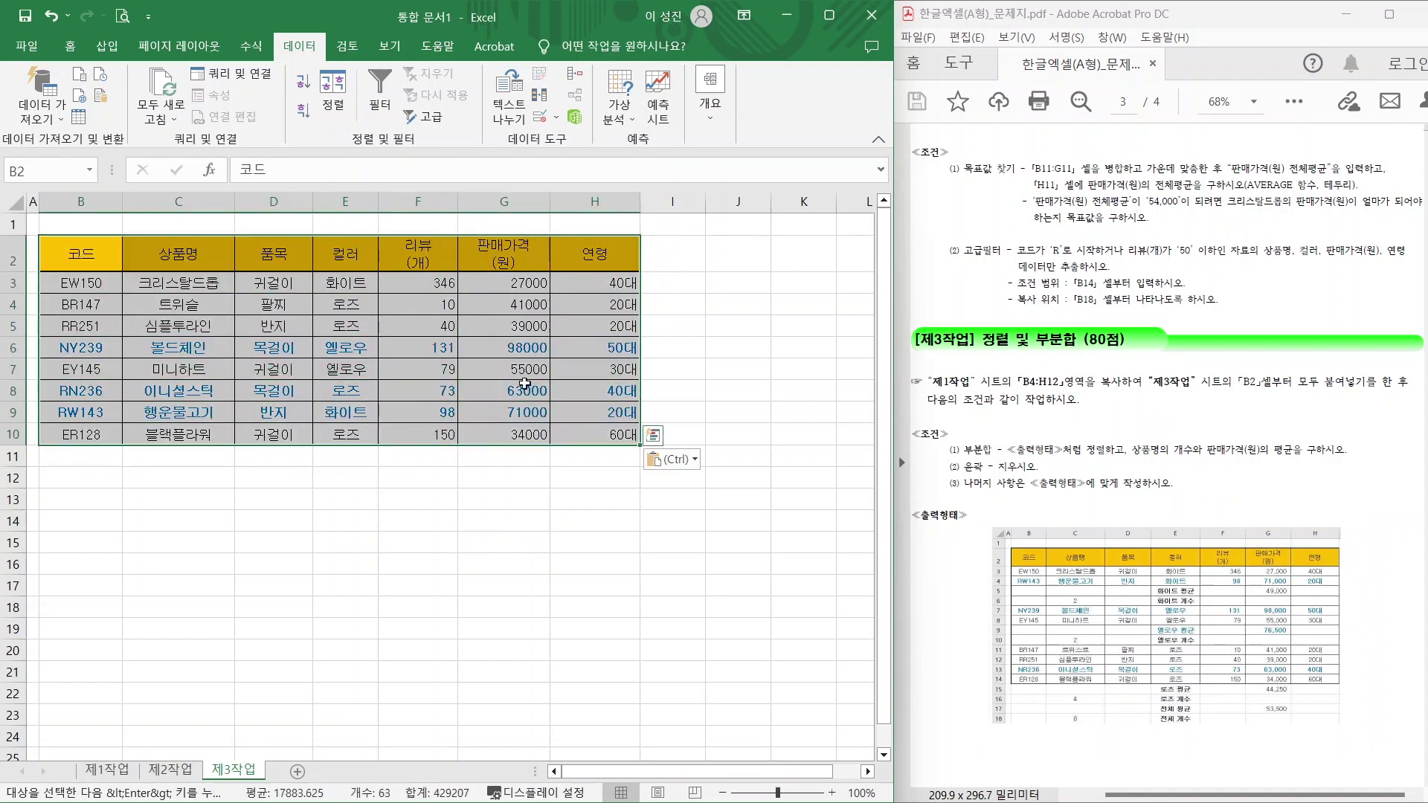
key("ctrl")
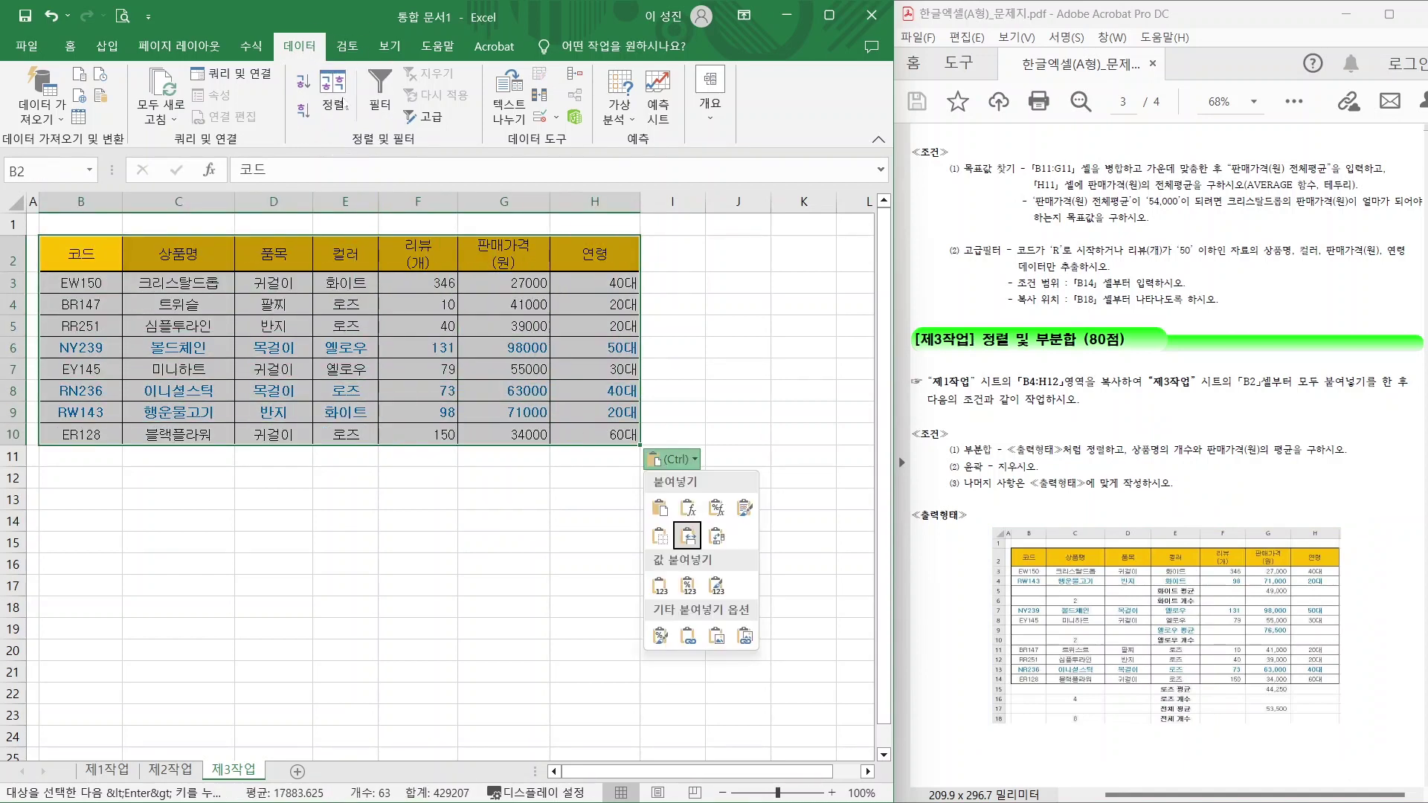
In the Sort dialog choose 컬러 as the sort column, noting the expected colour groups.
left_click(332, 93)
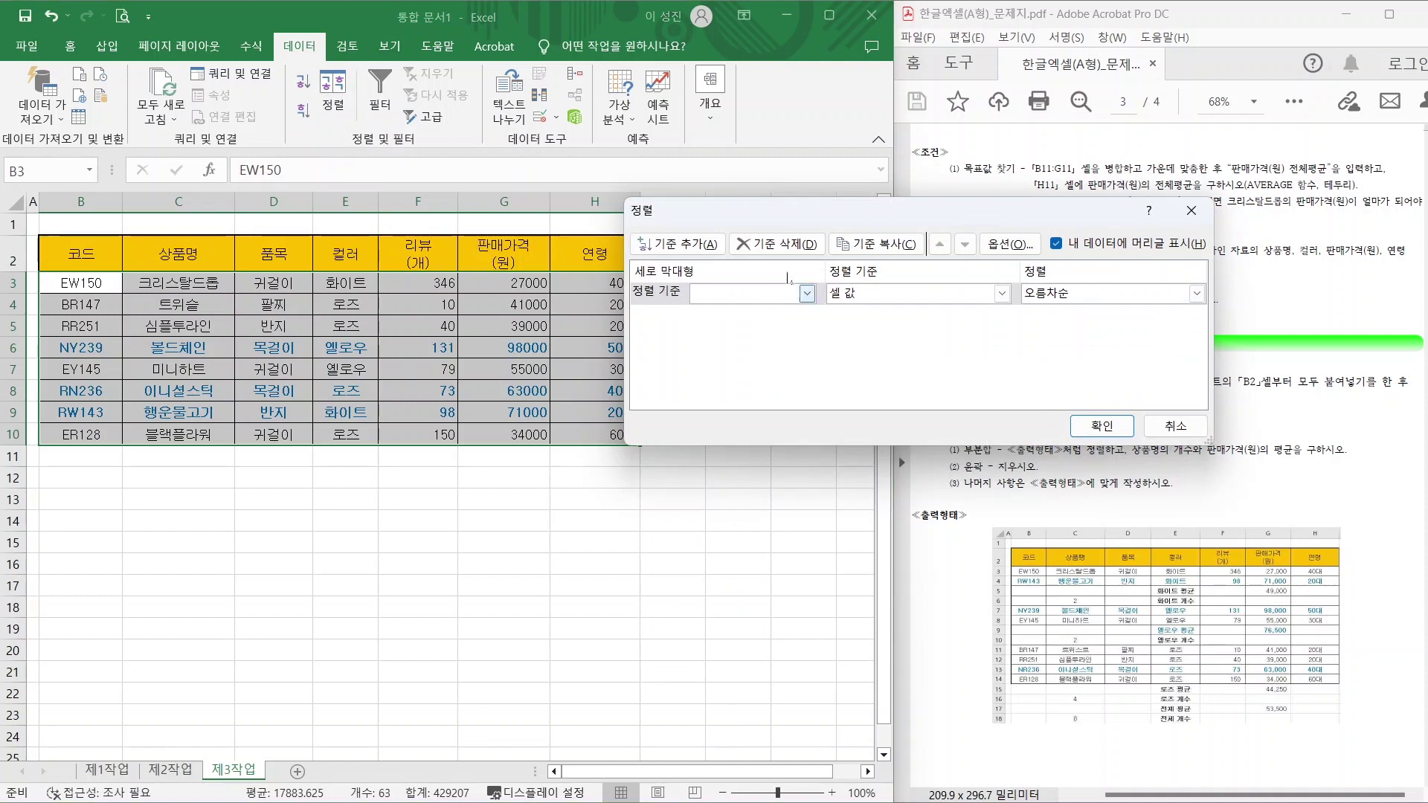
left_click(775, 296)
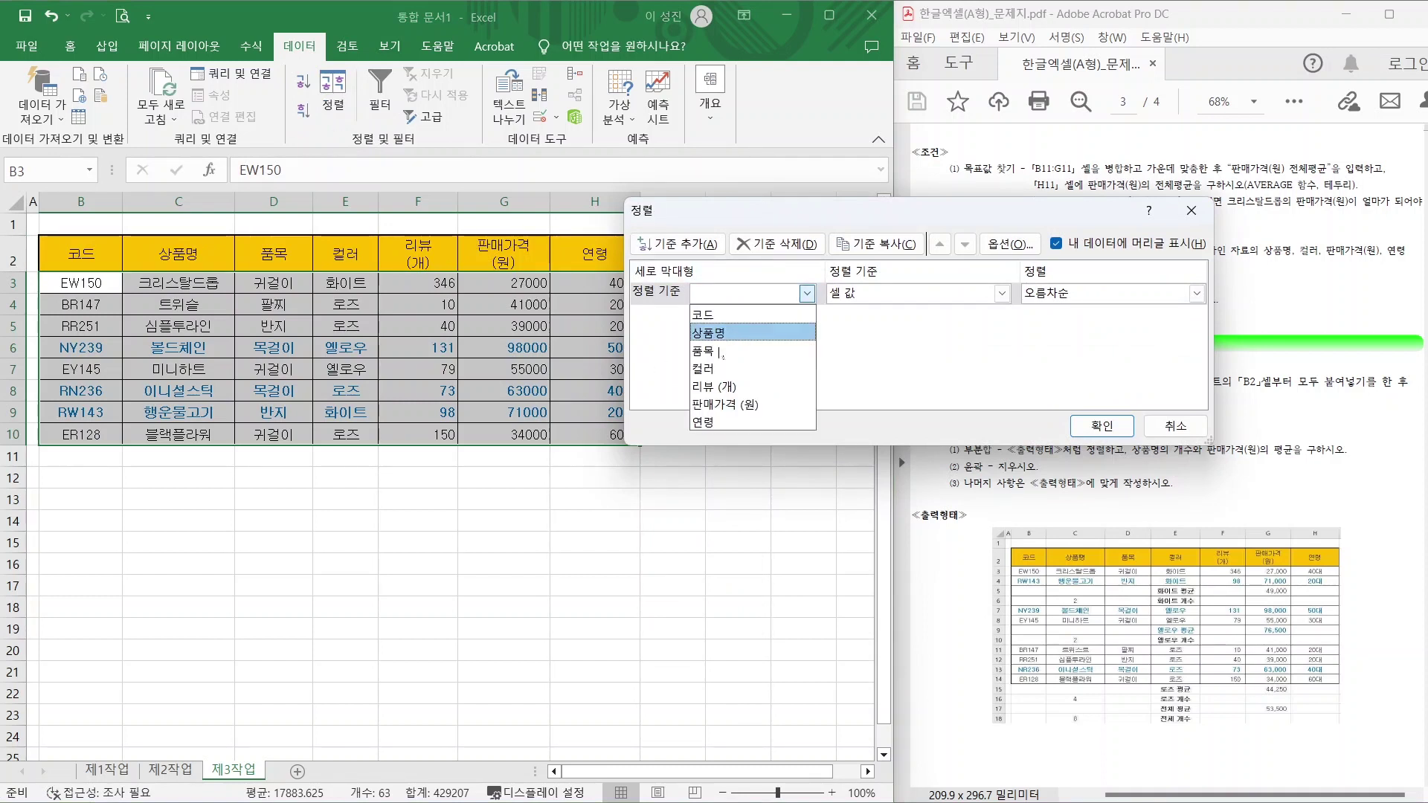
left_click(774, 368)
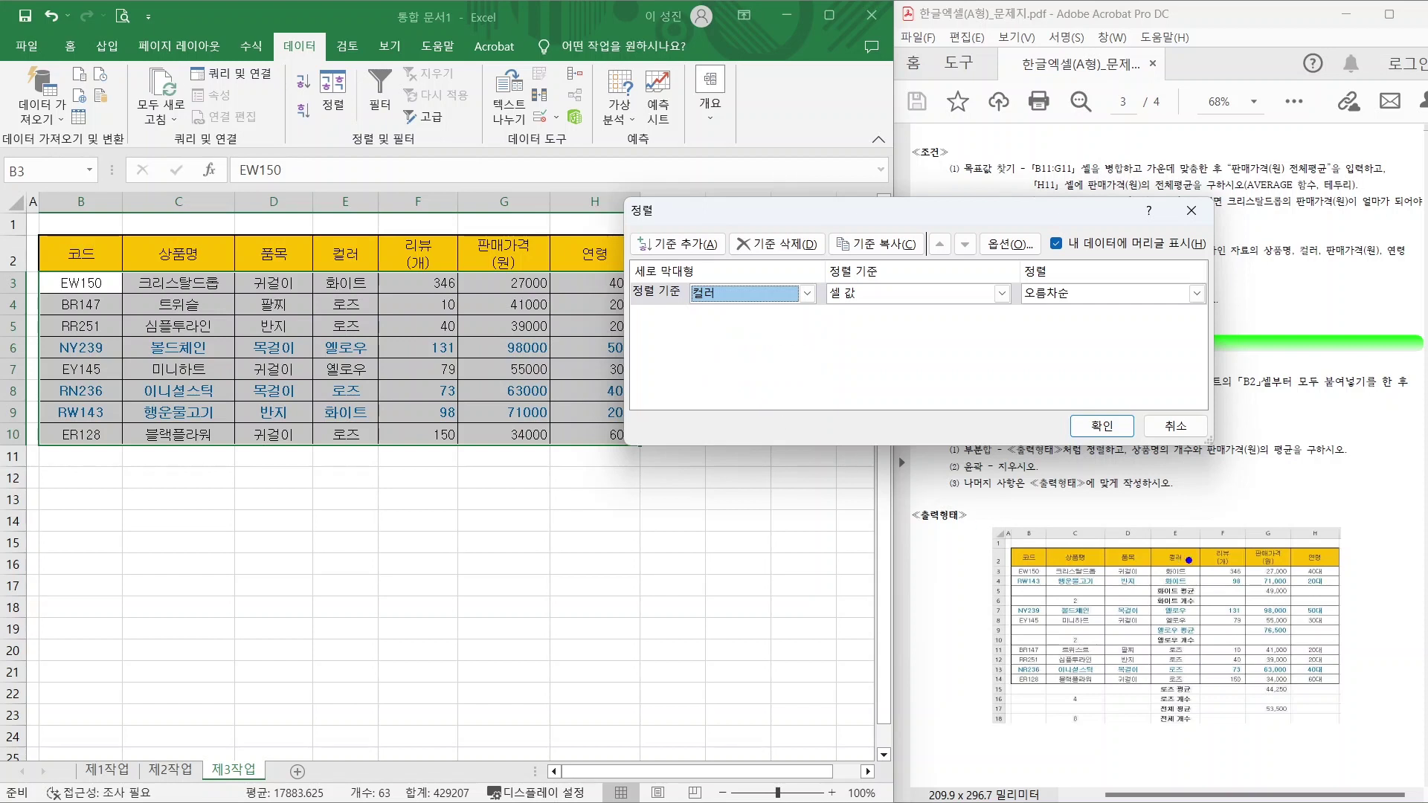
mouse_move(1226, 535)
left_mouse_down()
mouse_move(1177, 584)
mouse_move(1199, 696)
mouse_move(1178, 698)
left_mouse_up()
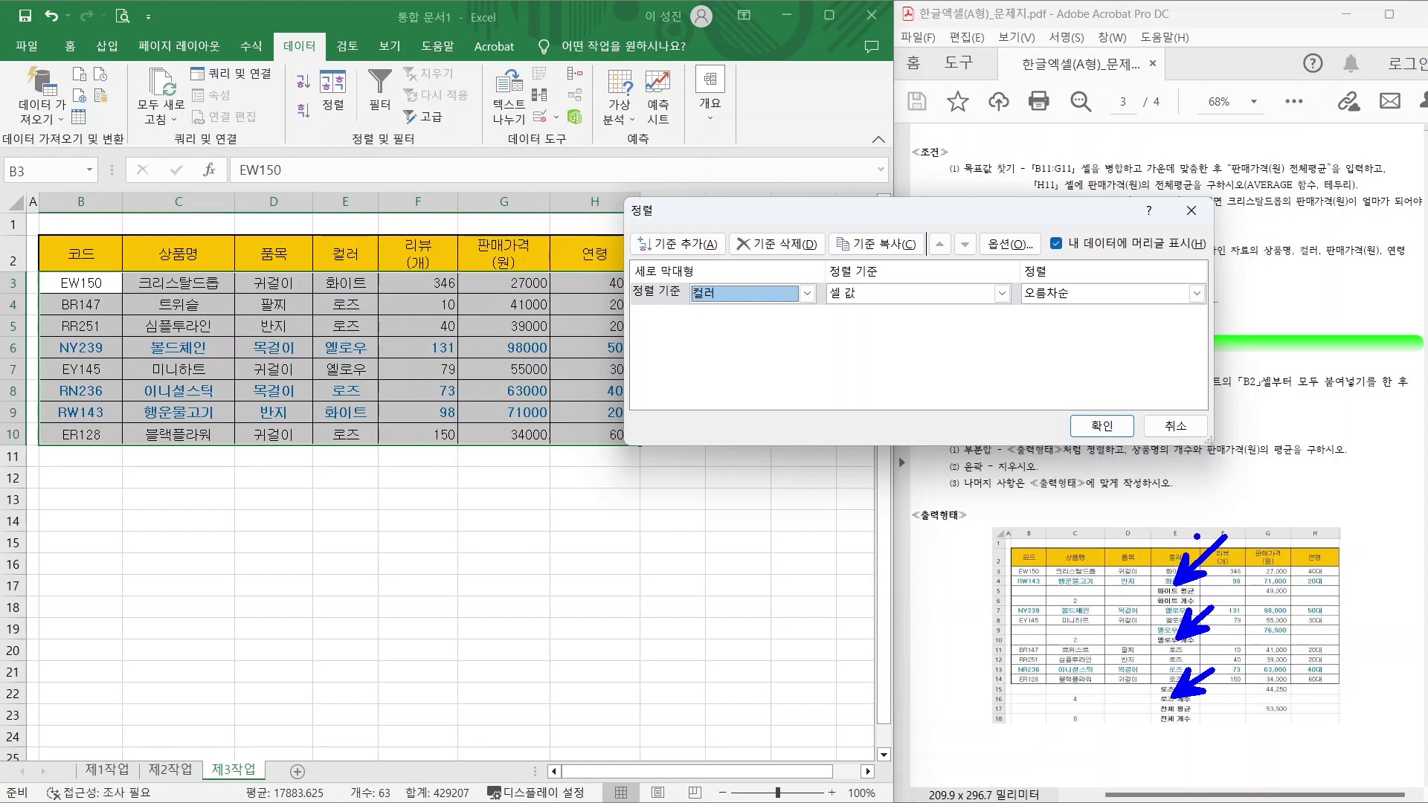
mouse_move(1164, 590)
left_mouse_down()
mouse_move(1151, 599)
mouse_move(1176, 606)
mouse_move(1188, 651)
left_mouse_up()
left_click_drag(1191, 693, 1199, 712)
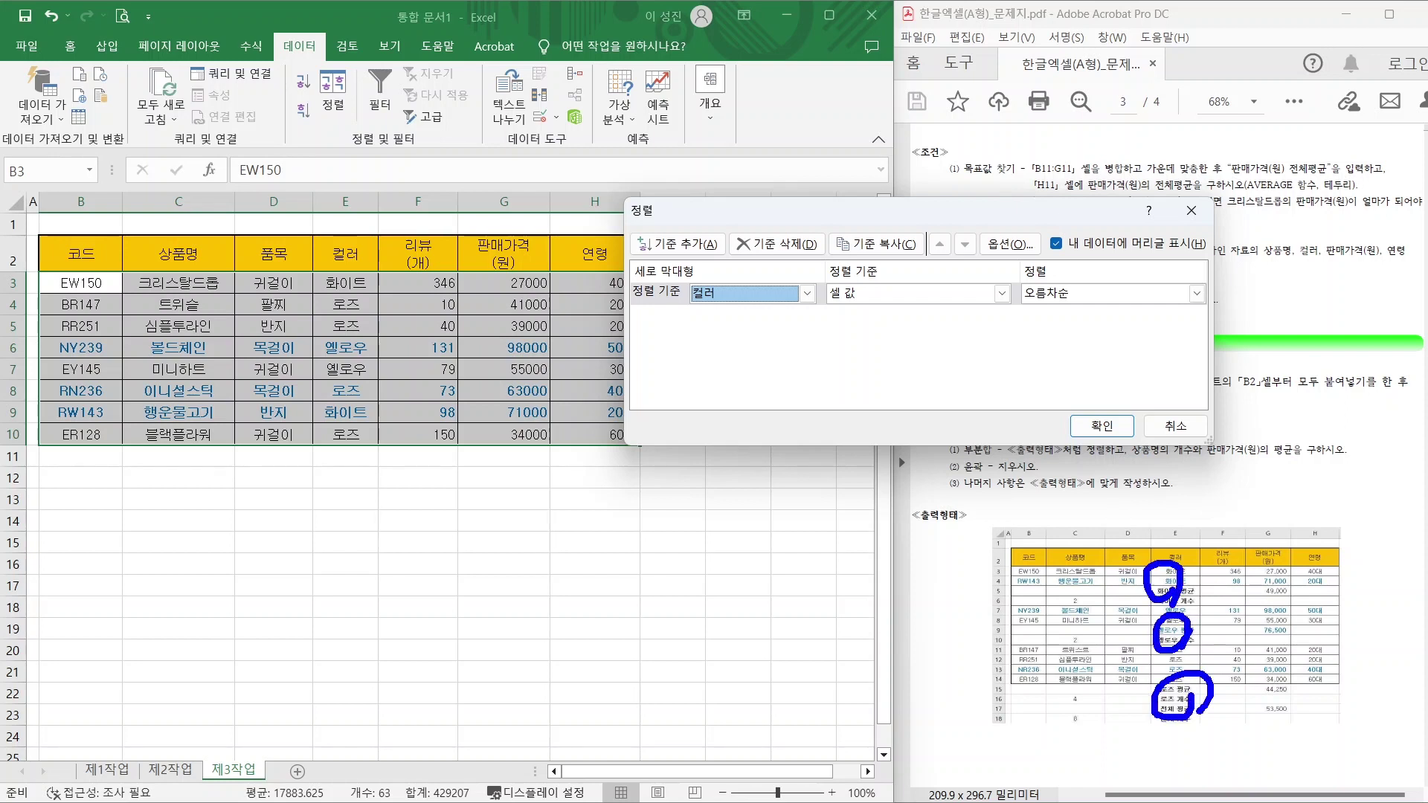
mouse_move(1068, 544)
left_mouse_down()
mouse_move(1091, 543)
mouse_move(1097, 592)
left_mouse_up()
mouse_move(1095, 623)
left_mouse_down()
mouse_move(1080, 647)
mouse_move(1104, 650)
left_mouse_up()
mouse_move(1080, 691)
left_mouse_down()
mouse_move(1087, 716)
mouse_move(1120, 720)
left_mouse_up()
left_click_drag(1015, 571, 1012, 731)
mouse_move(987, 696)
left_mouse_down()
mouse_move(1012, 735)
mouse_move(1036, 698)
left_mouse_up()
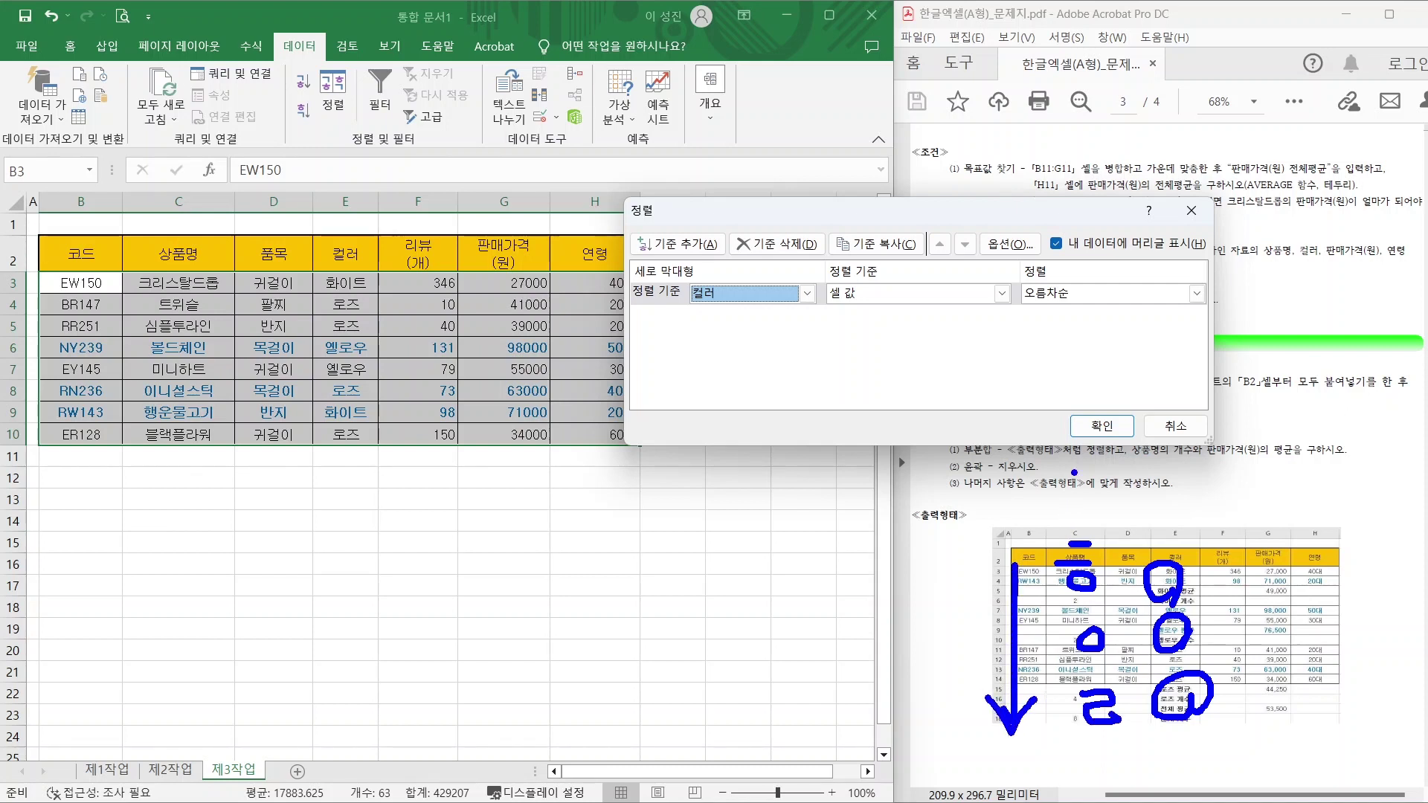
Apply descending order, giving 화이트, 옐로우, 로즈 groups, and reselect the table.
left_click(1107, 295)
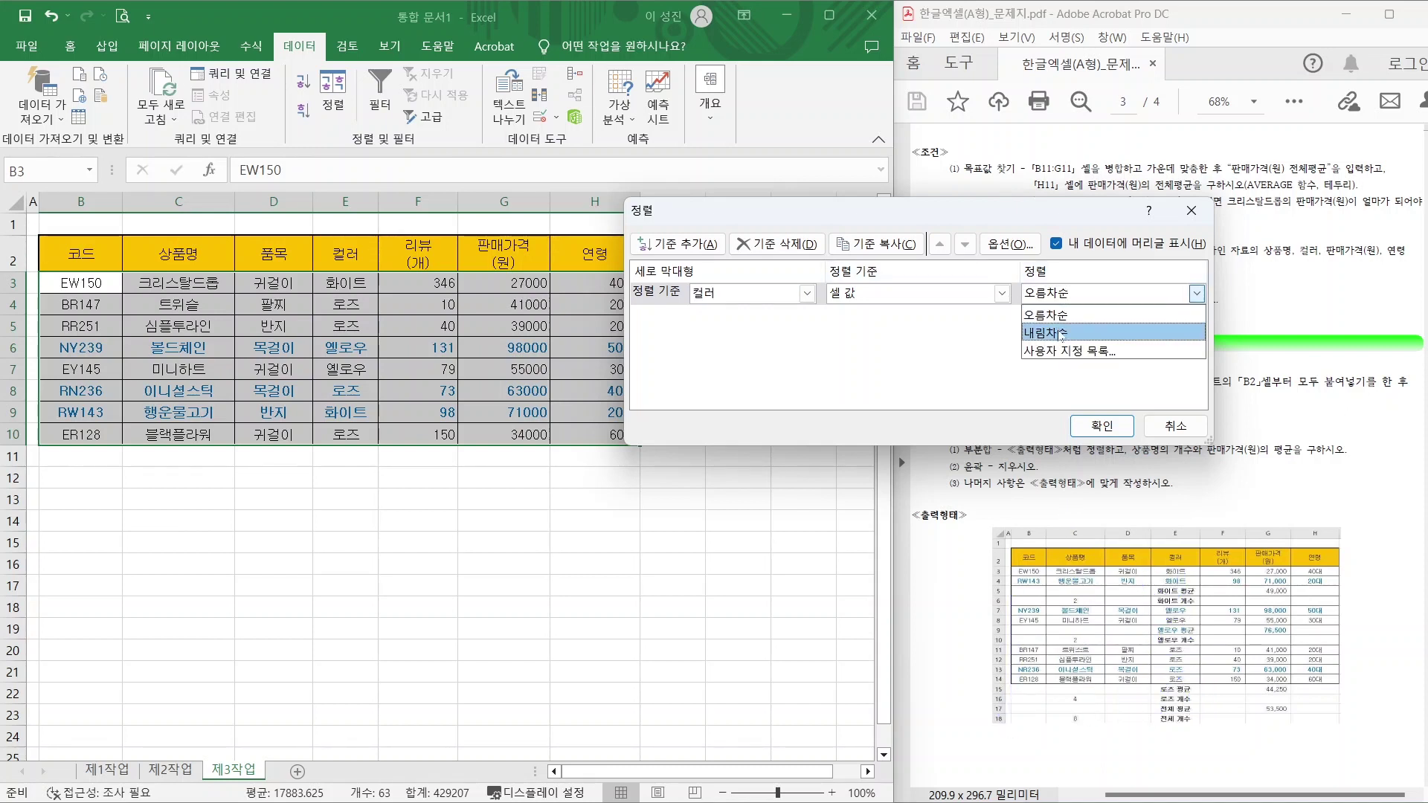
left_click(1063, 333)
left_click(1094, 421)
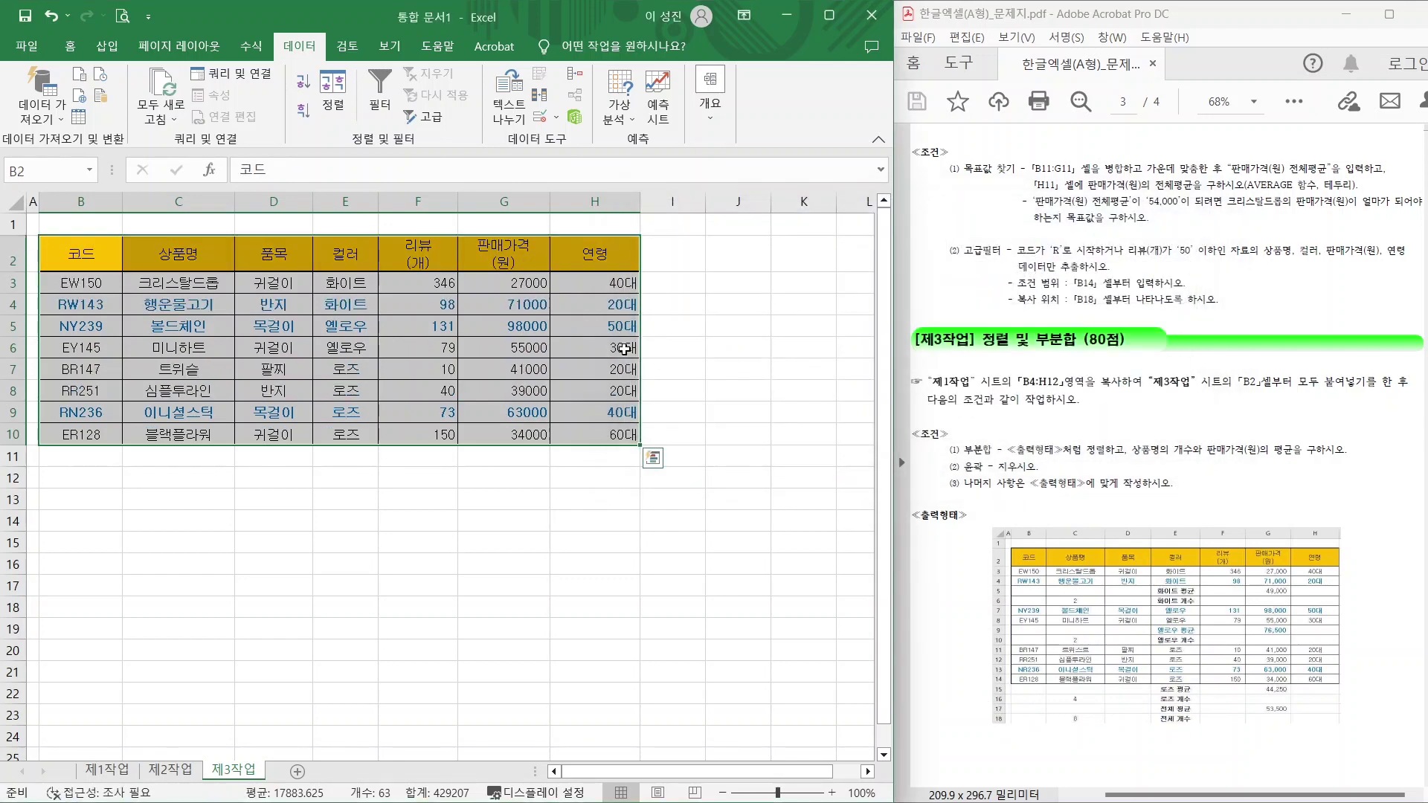
mouse_move(365, 322)
left_mouse_down()
mouse_move(339, 275)
mouse_move(354, 312)
left_mouse_up()
mouse_move(359, 380)
left_mouse_down()
mouse_move(374, 373)
mouse_move(361, 327)
left_mouse_up()
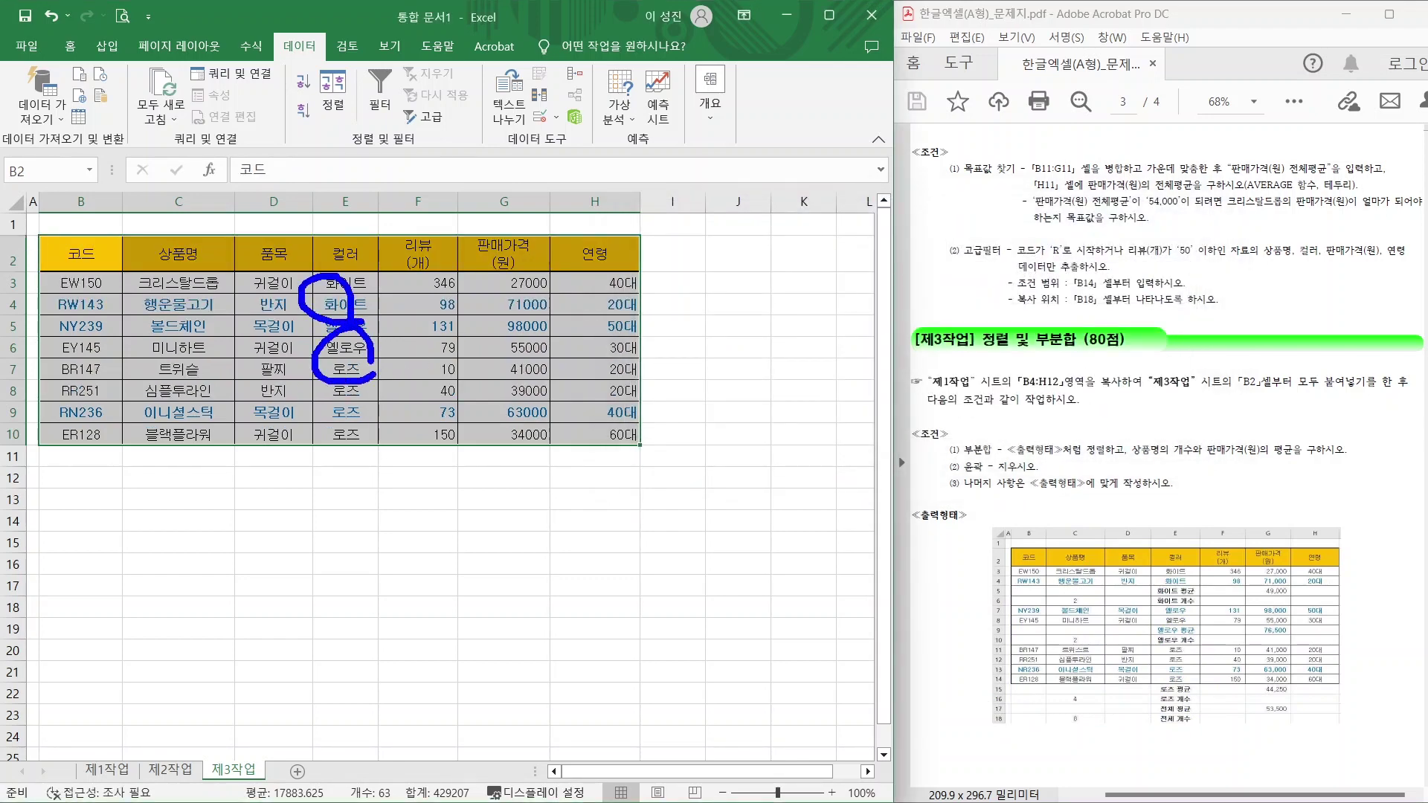
mouse_move(383, 430)
left_mouse_down()
mouse_move(327, 449)
mouse_move(368, 435)
left_mouse_up()
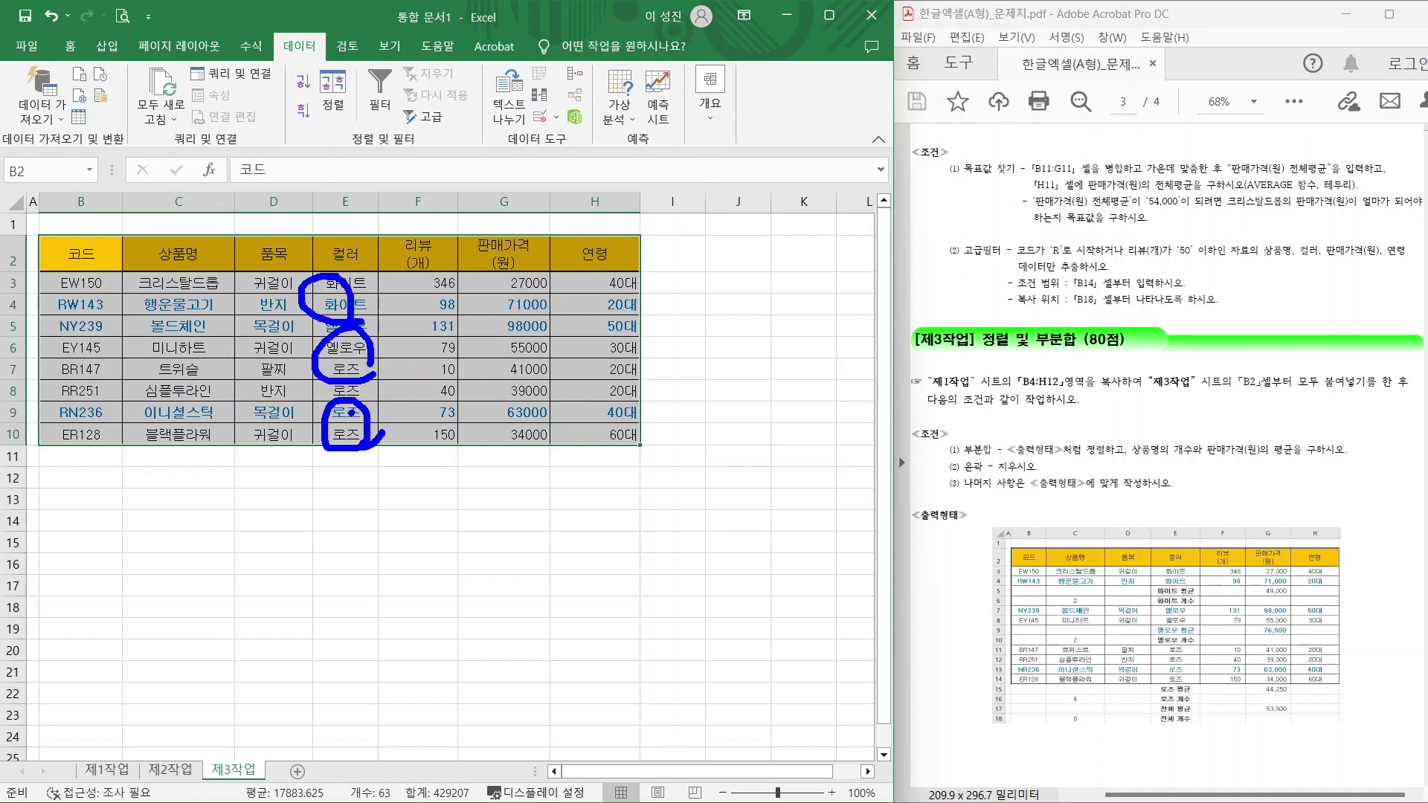
key("Escape")
left_click(346, 478)
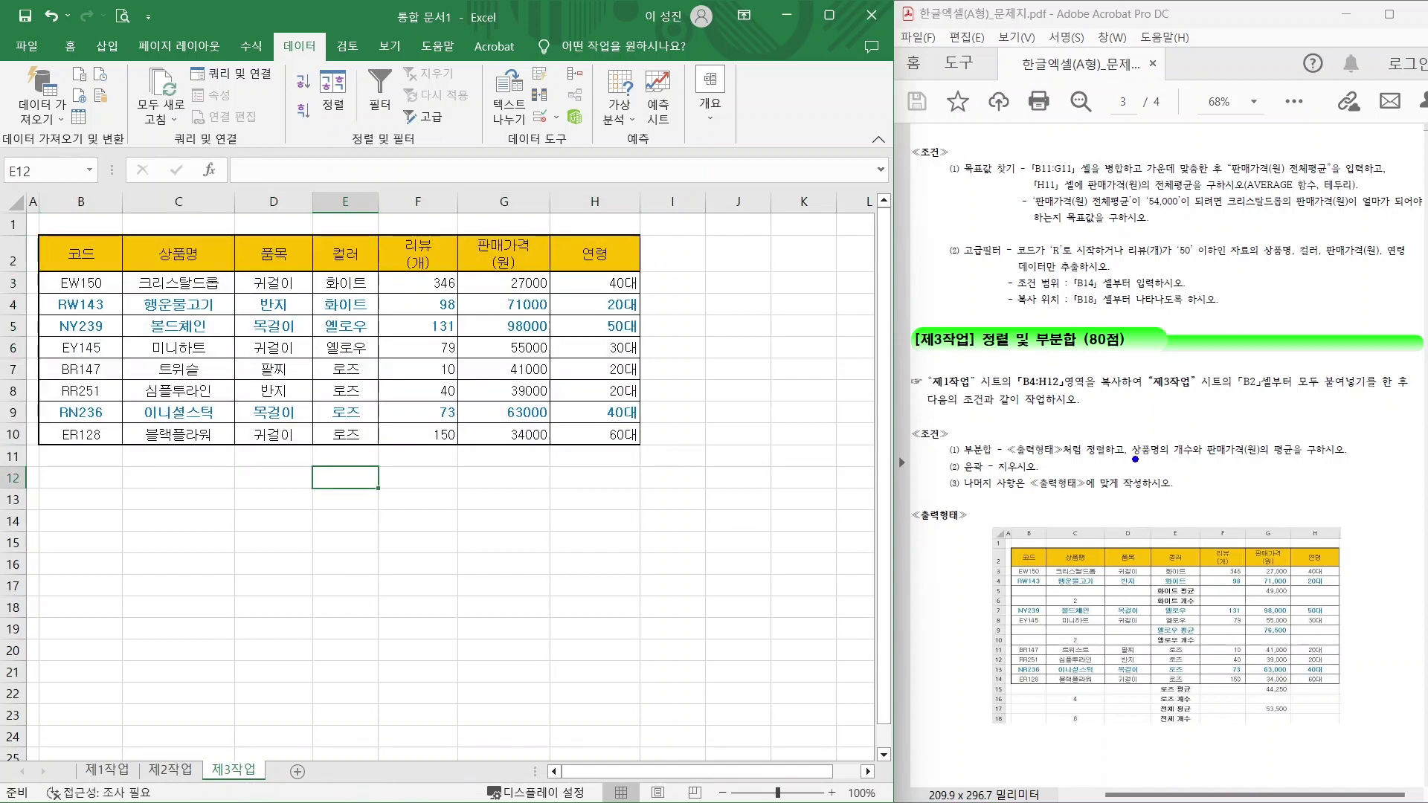
left_click_drag(1134, 460, 1318, 461)
left_click_drag(98, 257, 612, 436)
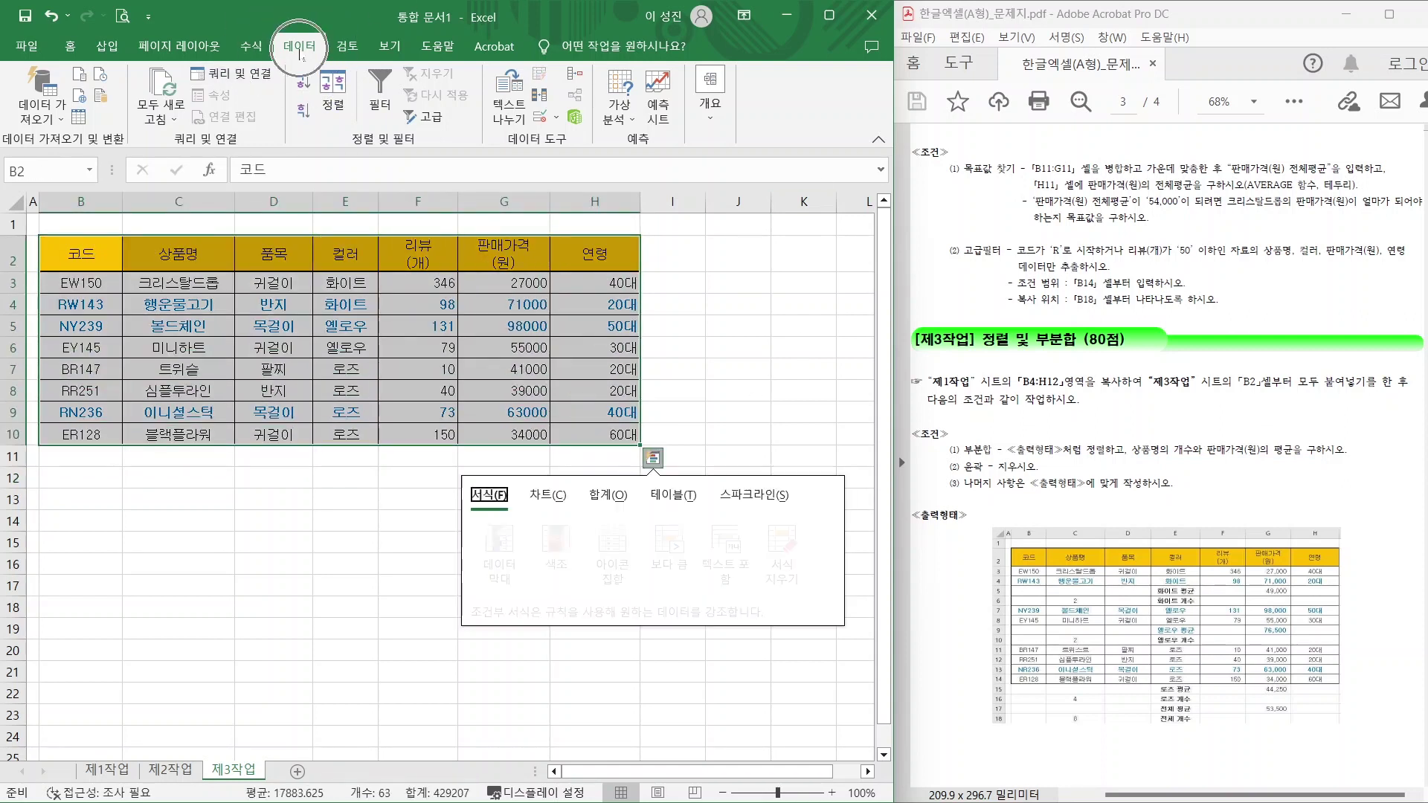
Open the Subtotal dialog and set the grouping column to 컬러.
left_click(709, 112)
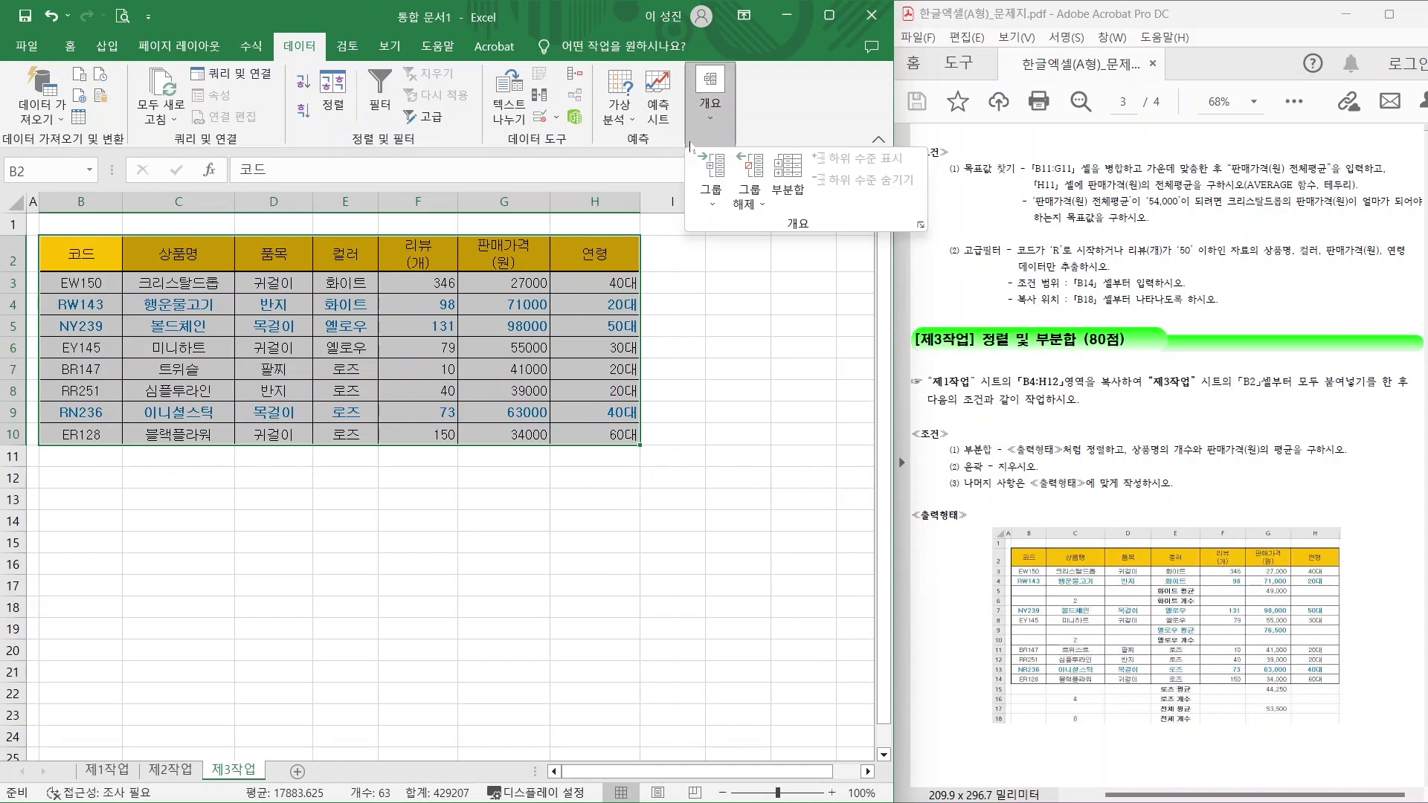
left_click(795, 183)
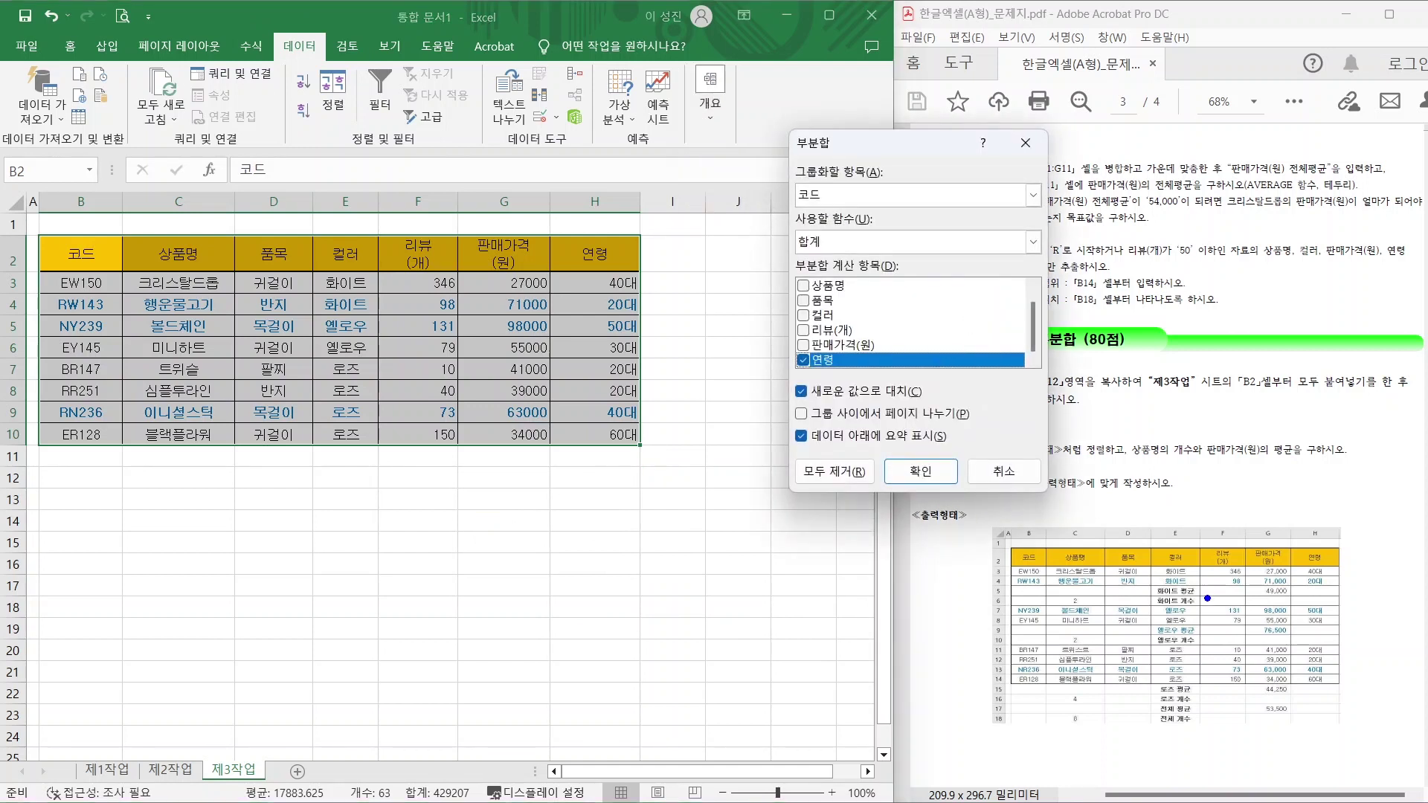
mouse_move(1206, 597)
left_mouse_down()
mouse_move(1135, 562)
mouse_move(1188, 584)
mouse_move(1199, 641)
left_mouse_up()
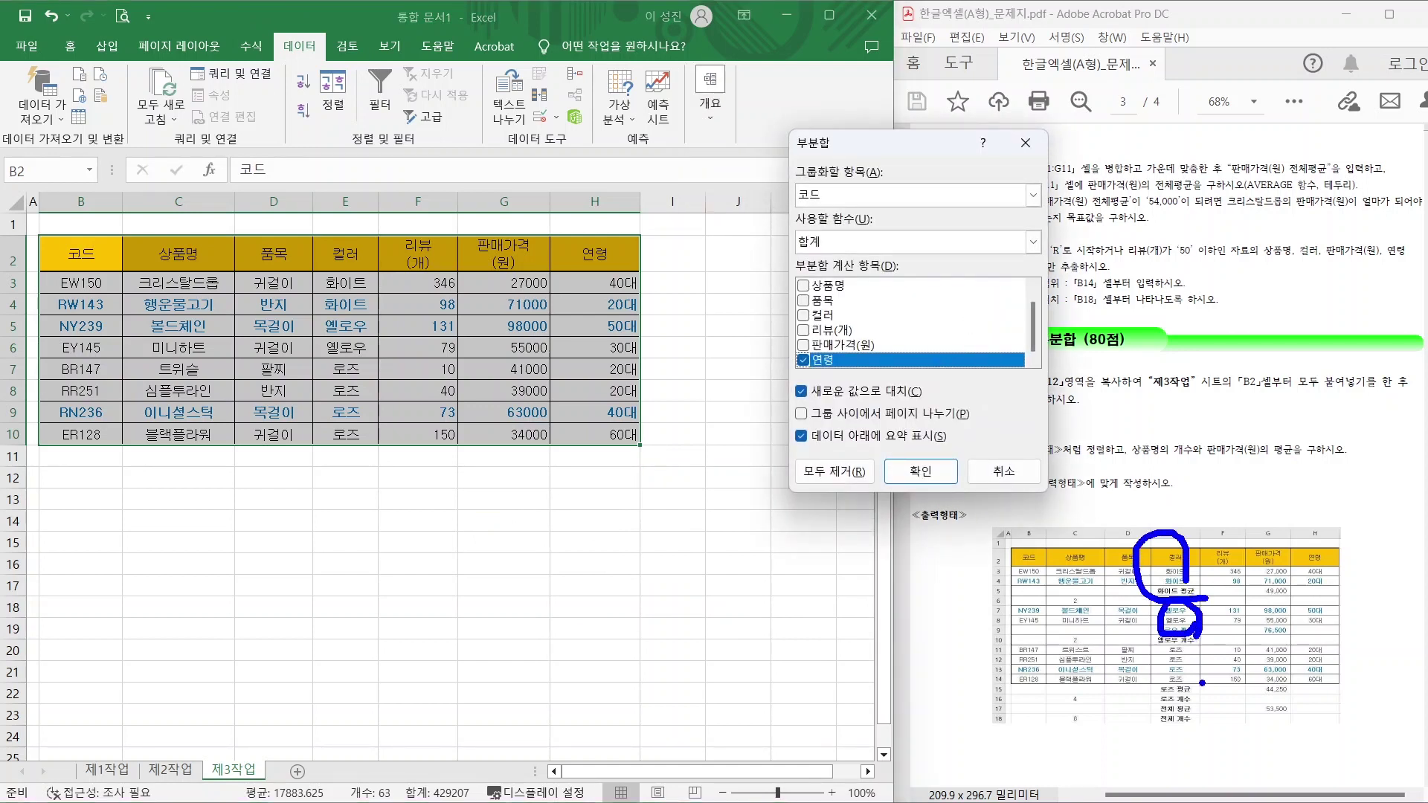
mouse_move(1205, 699)
left_mouse_down()
mouse_move(1188, 720)
mouse_move(1207, 693)
left_mouse_up()
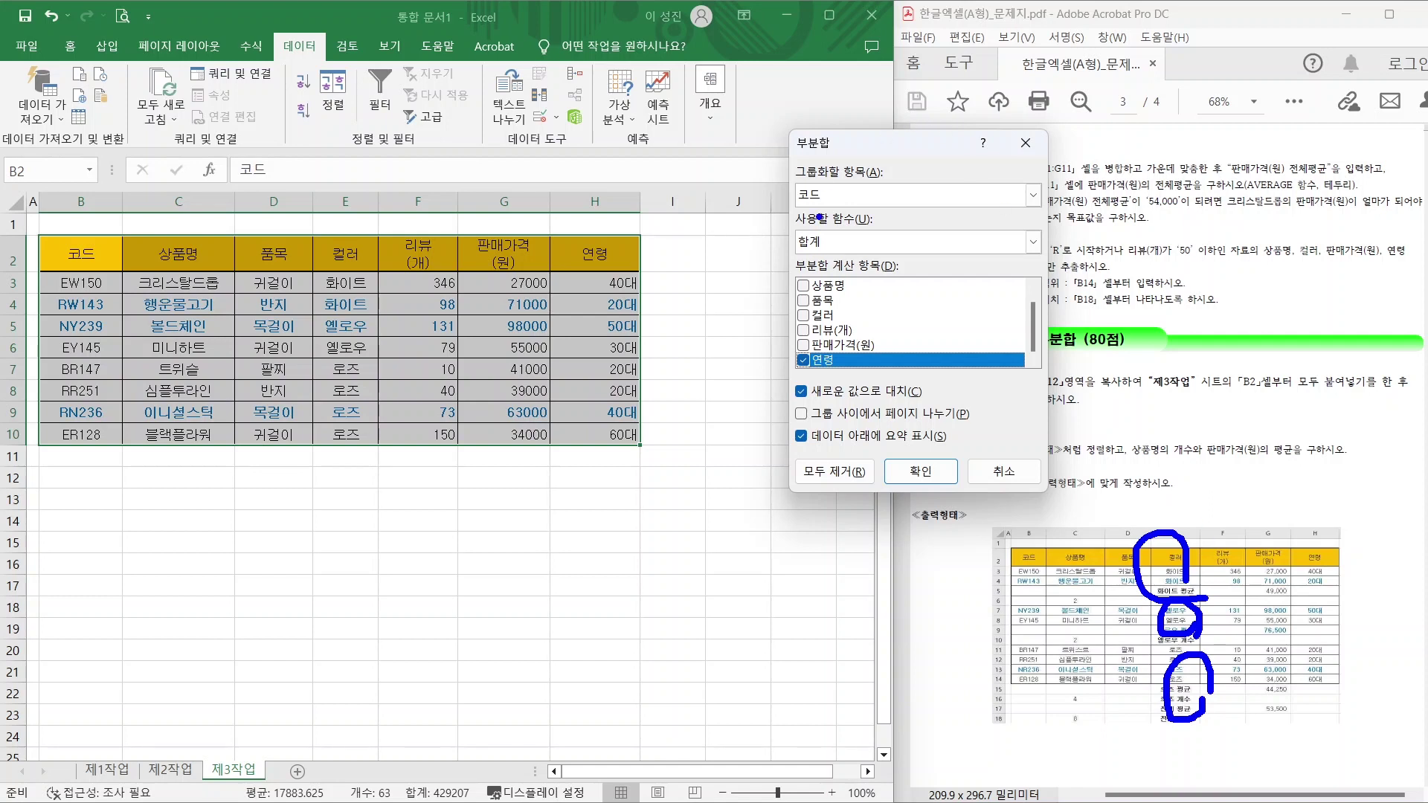
mouse_move(835, 184)
left_mouse_down()
mouse_move(860, 182)
mouse_move(891, 117)
left_mouse_up()
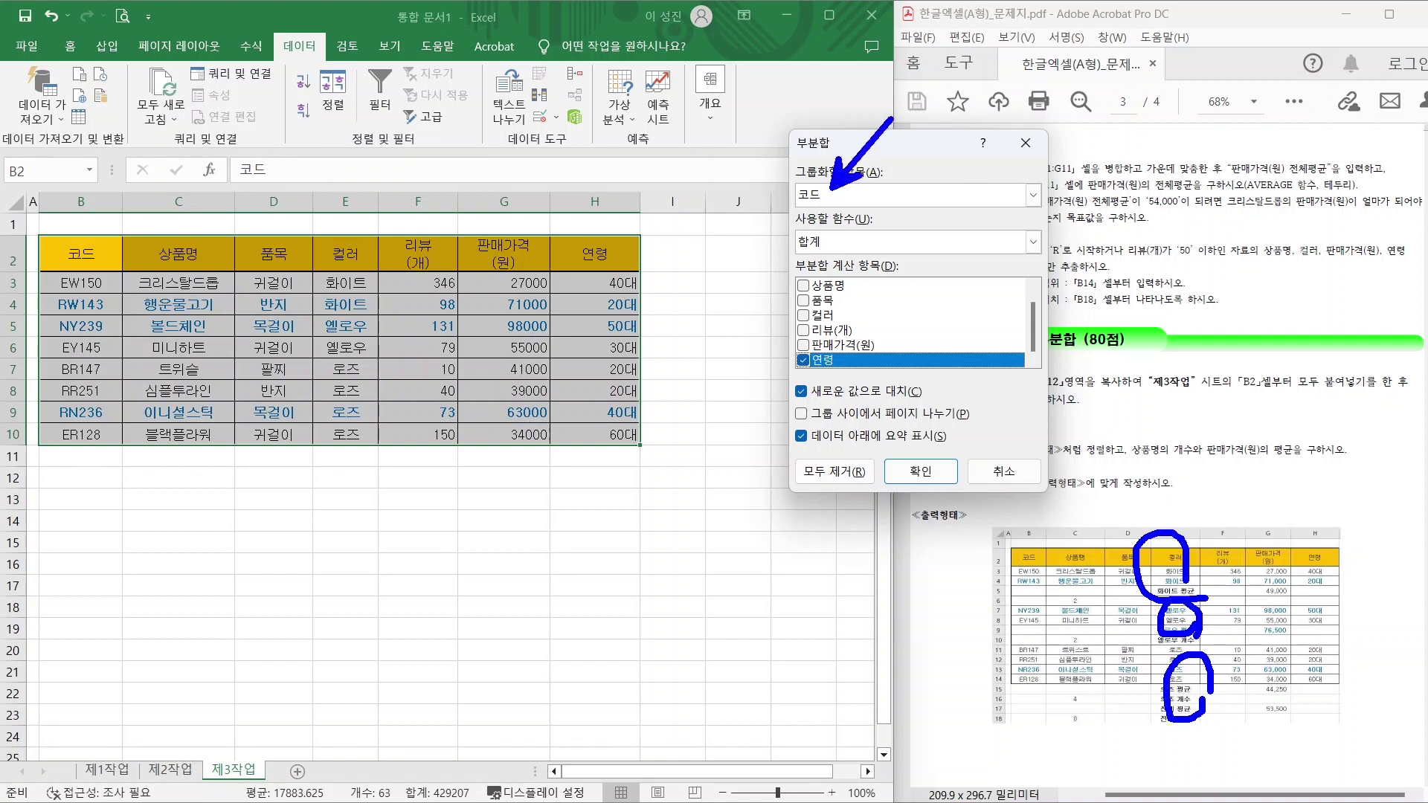
left_click(852, 201)
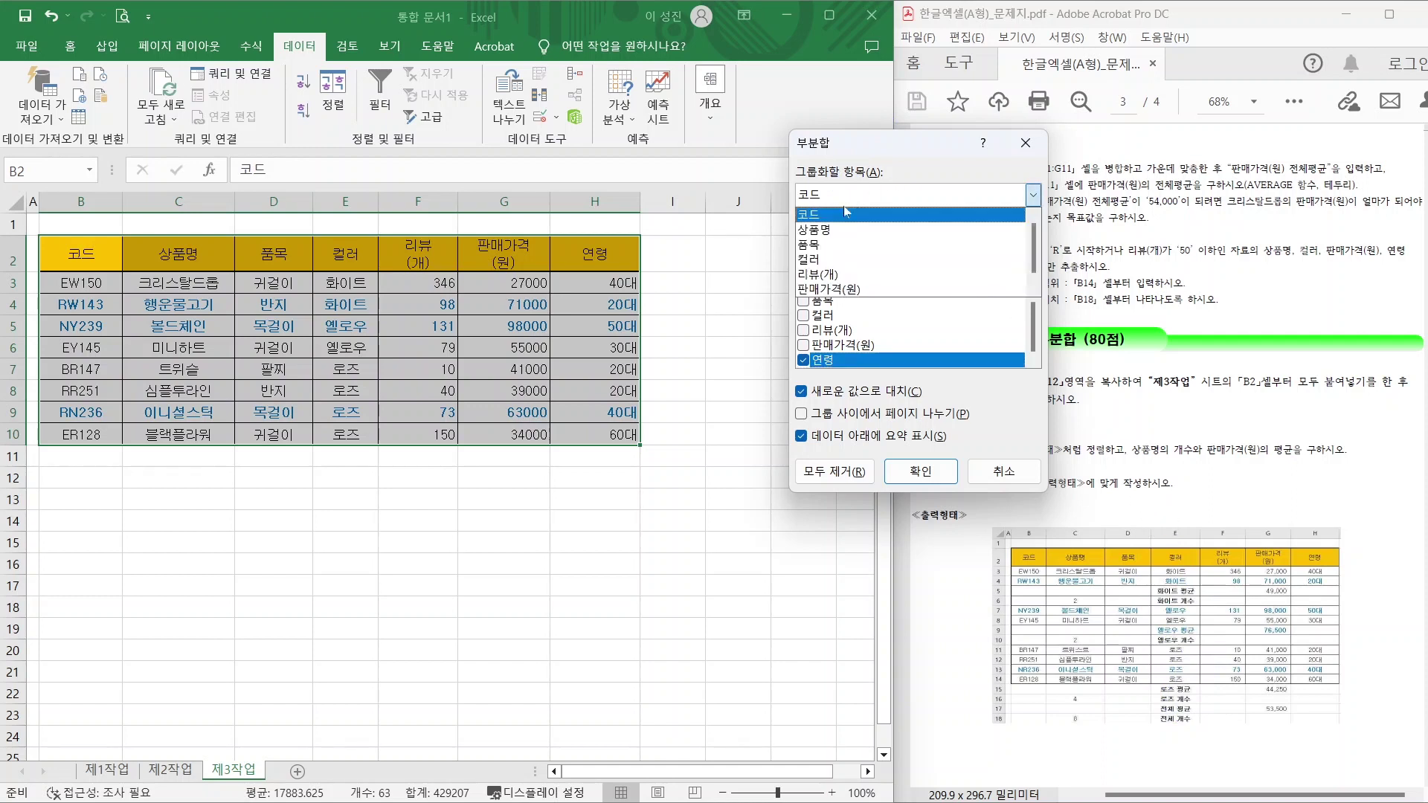
left_click(838, 257)
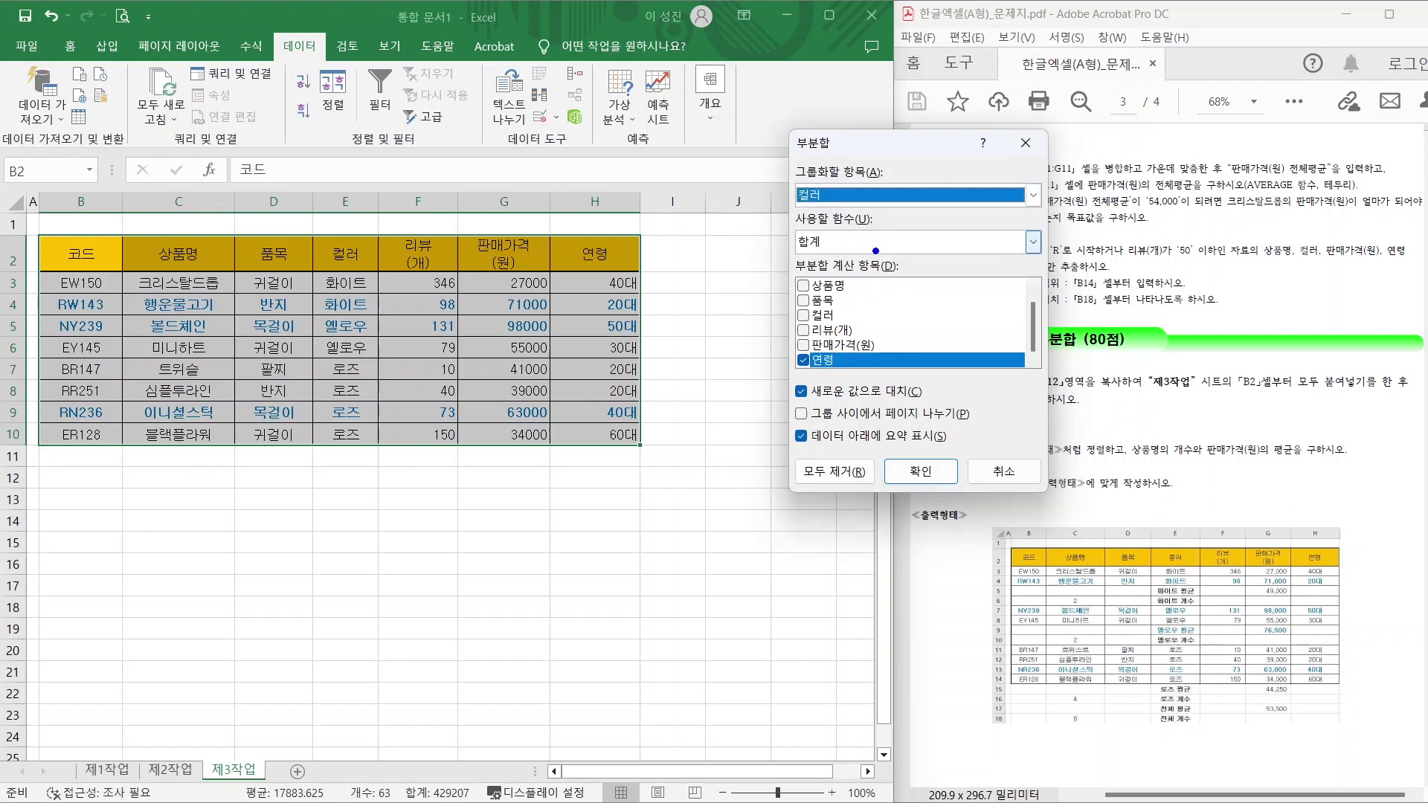
Use 개수 on 상품명 only, unchecking 연령, giving 화이트 2, 옐로우 2, 로즈 4, 전체 8.
left_click_drag(1152, 438, 1108, 364)
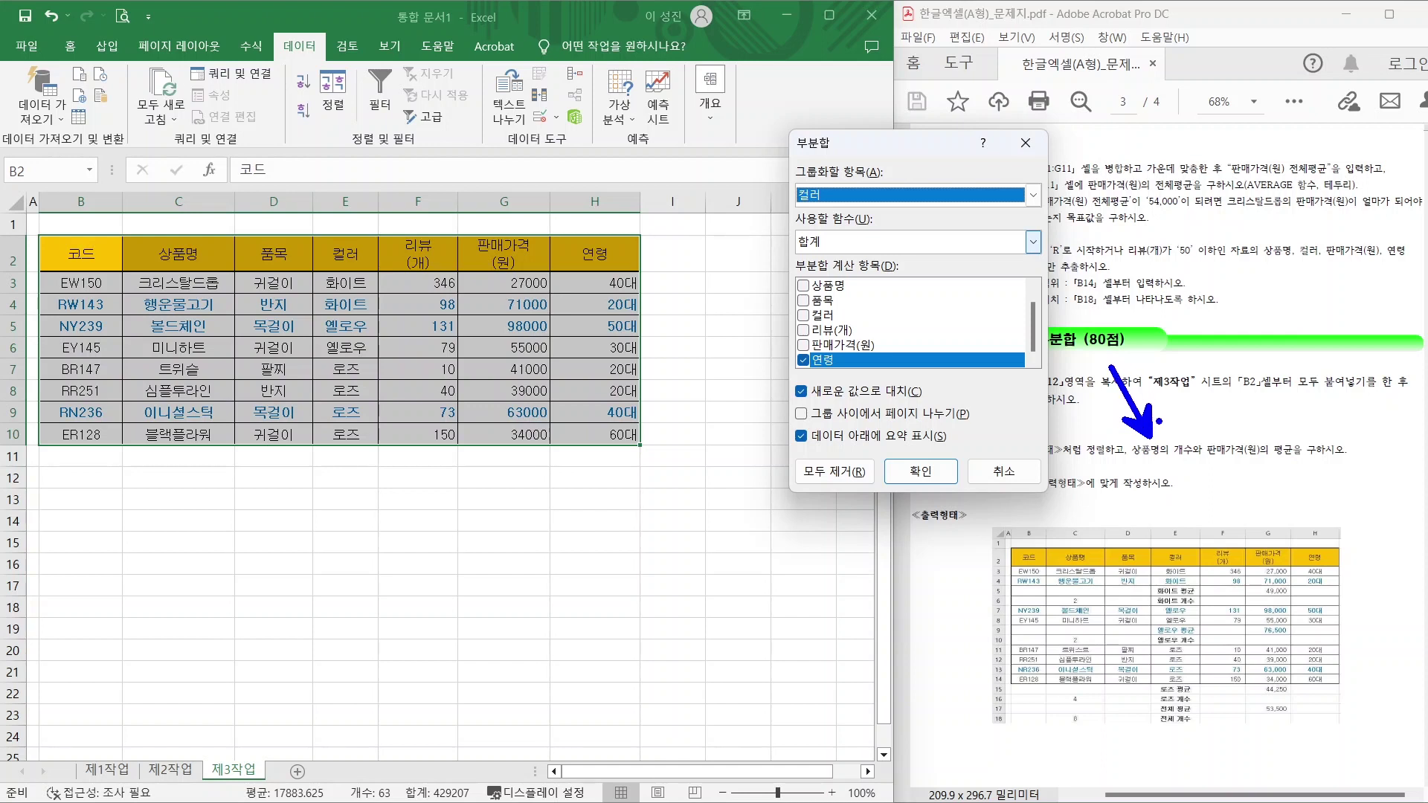
mouse_move(1180, 408)
left_mouse_down()
mouse_move(1213, 433)
mouse_move(1234, 381)
left_mouse_up()
left_click_drag(1128, 466, 1203, 462)
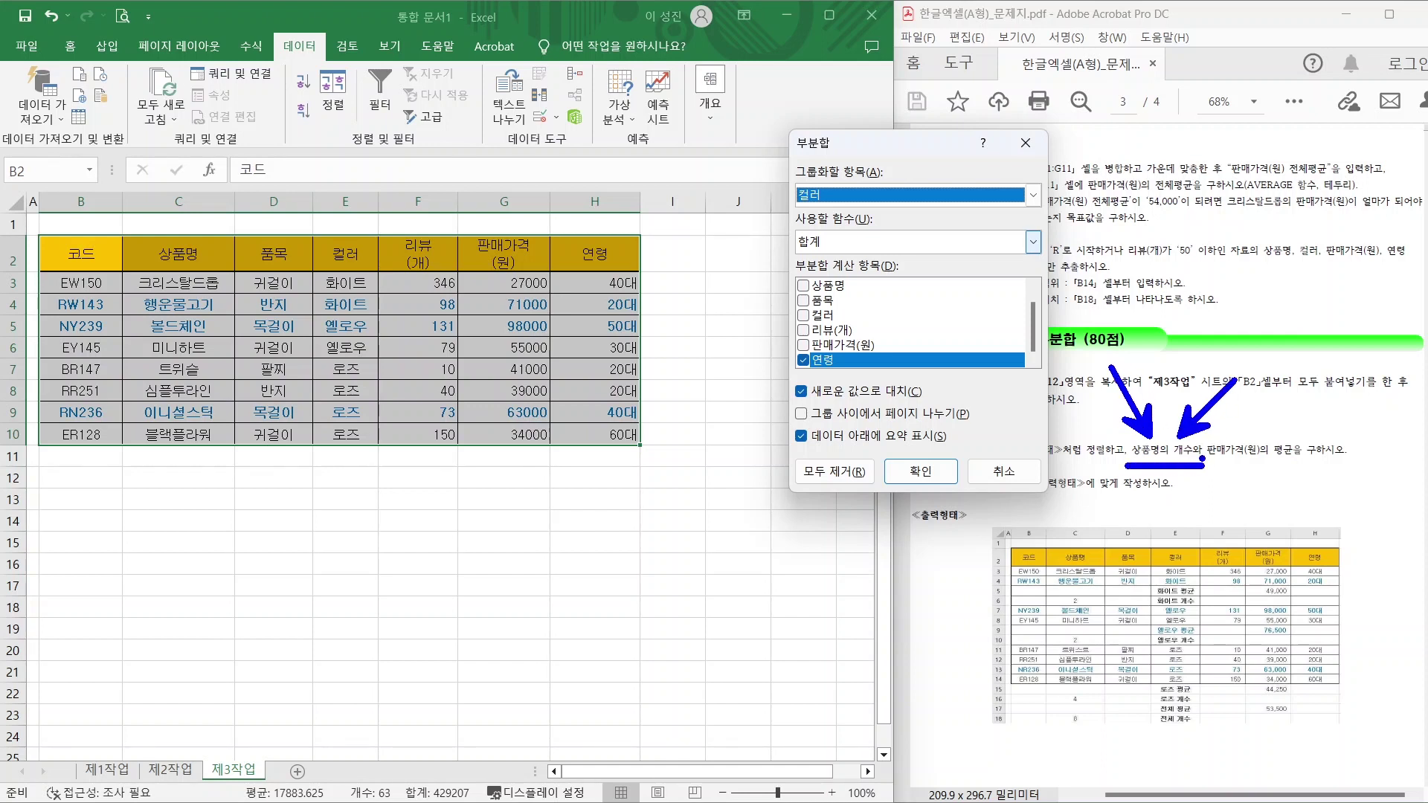
left_click(843, 242)
left_click(809, 276)
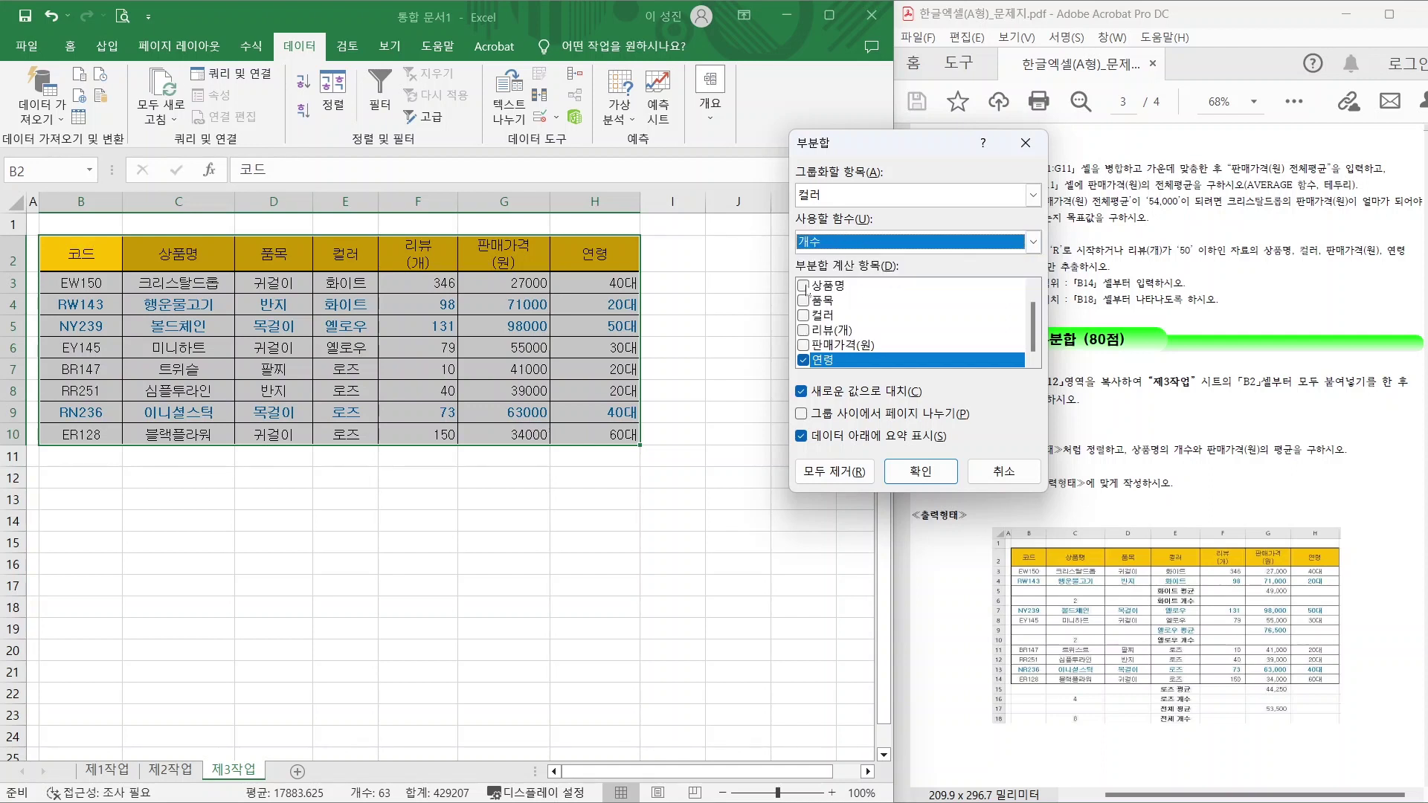
left_click(804, 287)
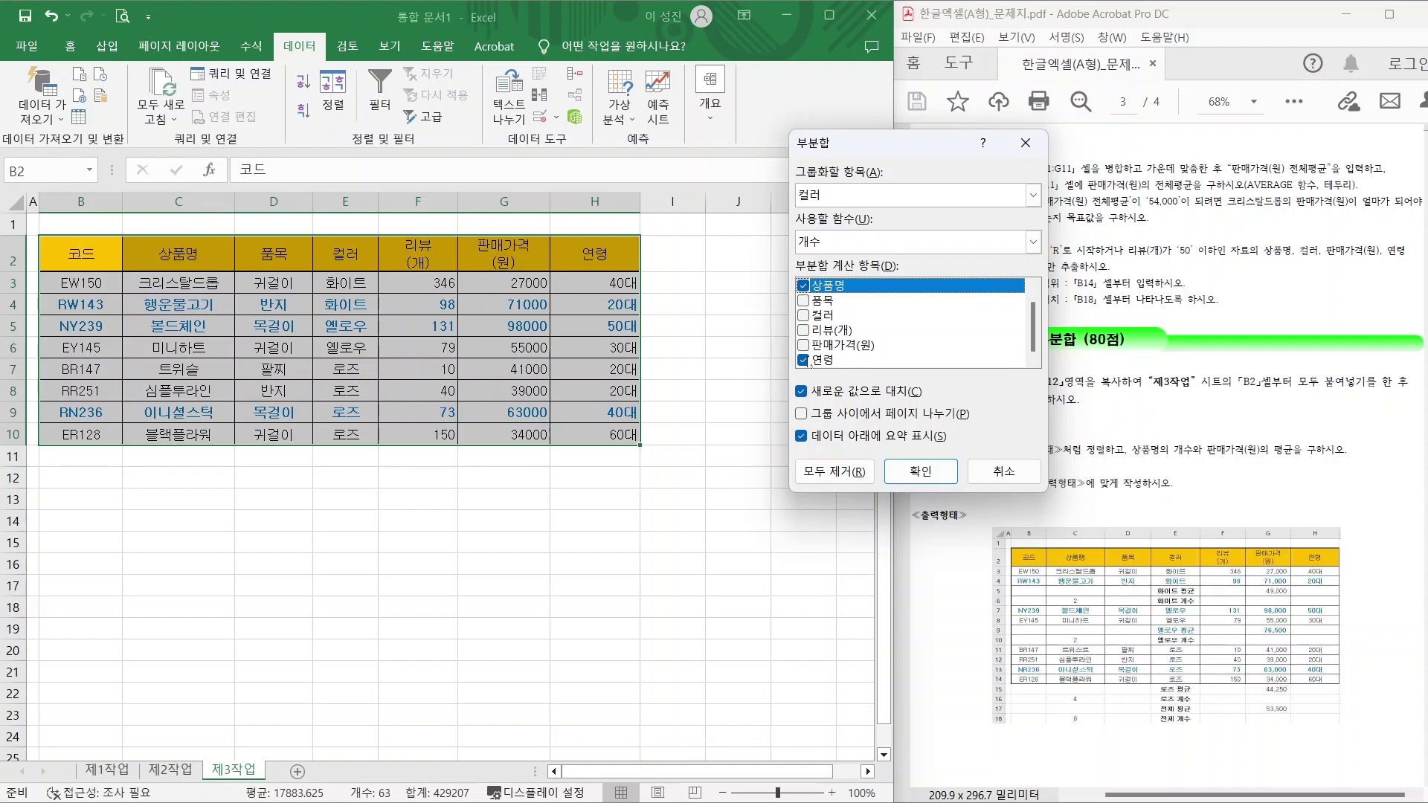
mouse_move(1034, 327)
left_mouse_down()
mouse_move(1036, 281)
mouse_move(1036, 299)
left_mouse_up()
left_click(803, 361)
left_click(804, 360)
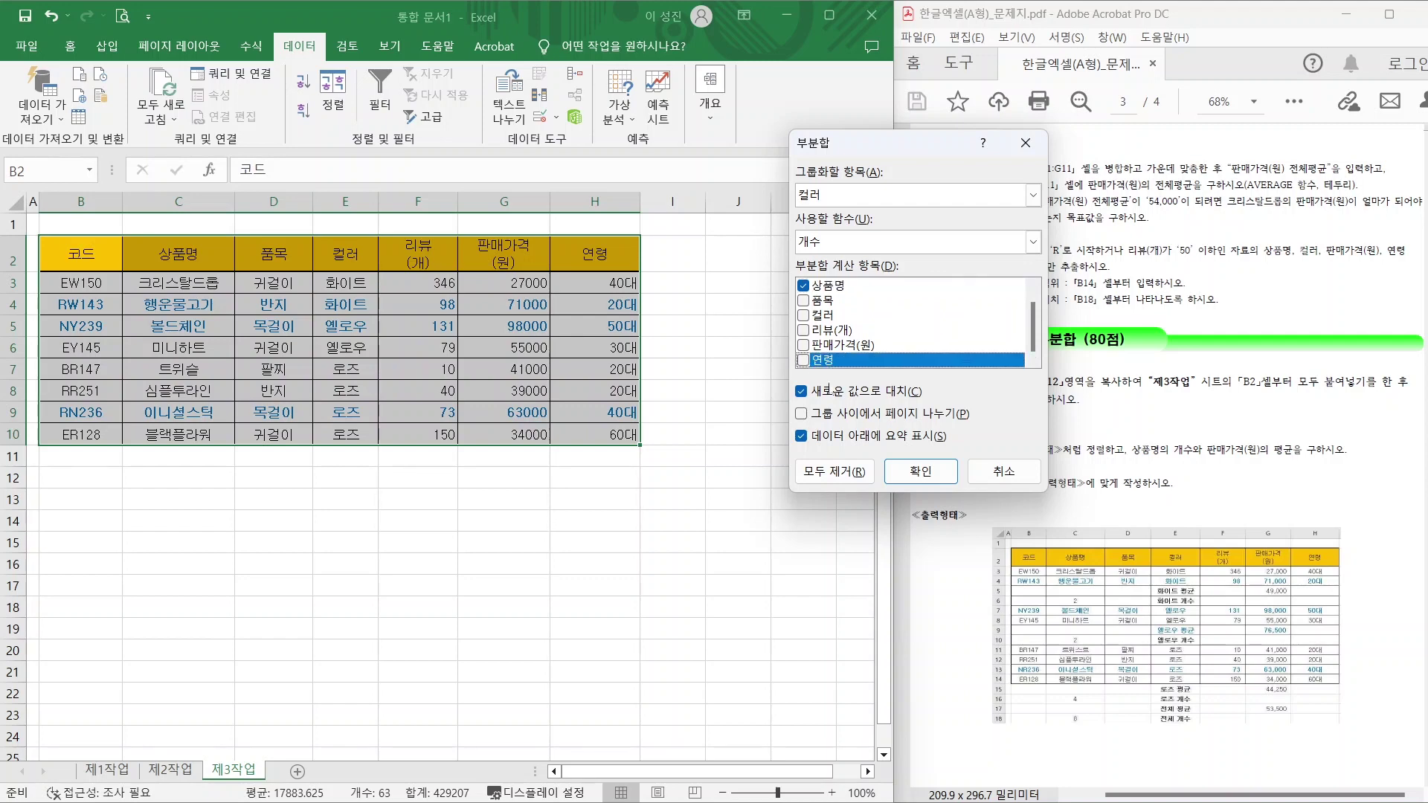
left_click(914, 472)
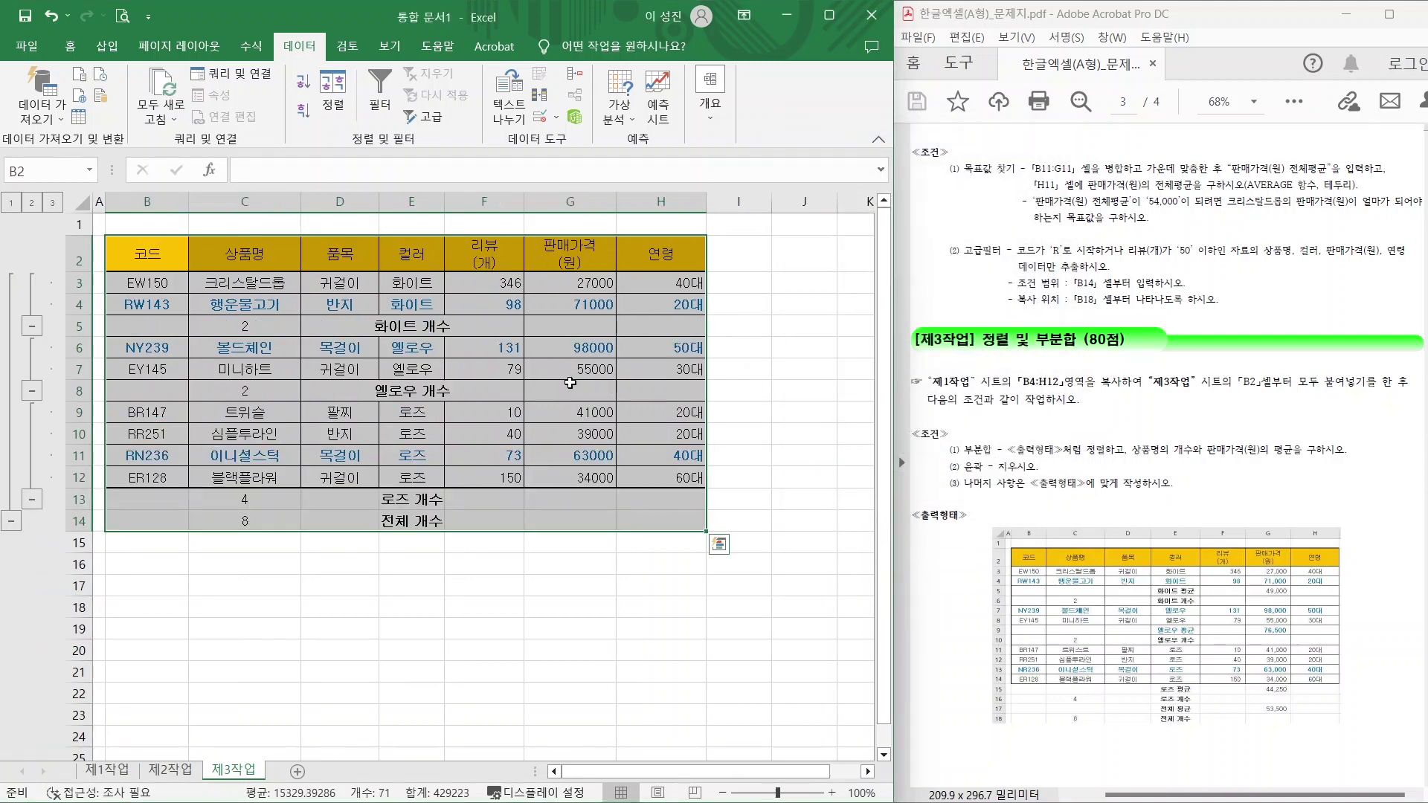
Reopen the Subtotal dialog from the outline commands, keeping the grouping by 컬러.
mouse_move(424, 325)
left_mouse_down()
mouse_move(380, 324)
mouse_move(406, 333)
left_mouse_up()
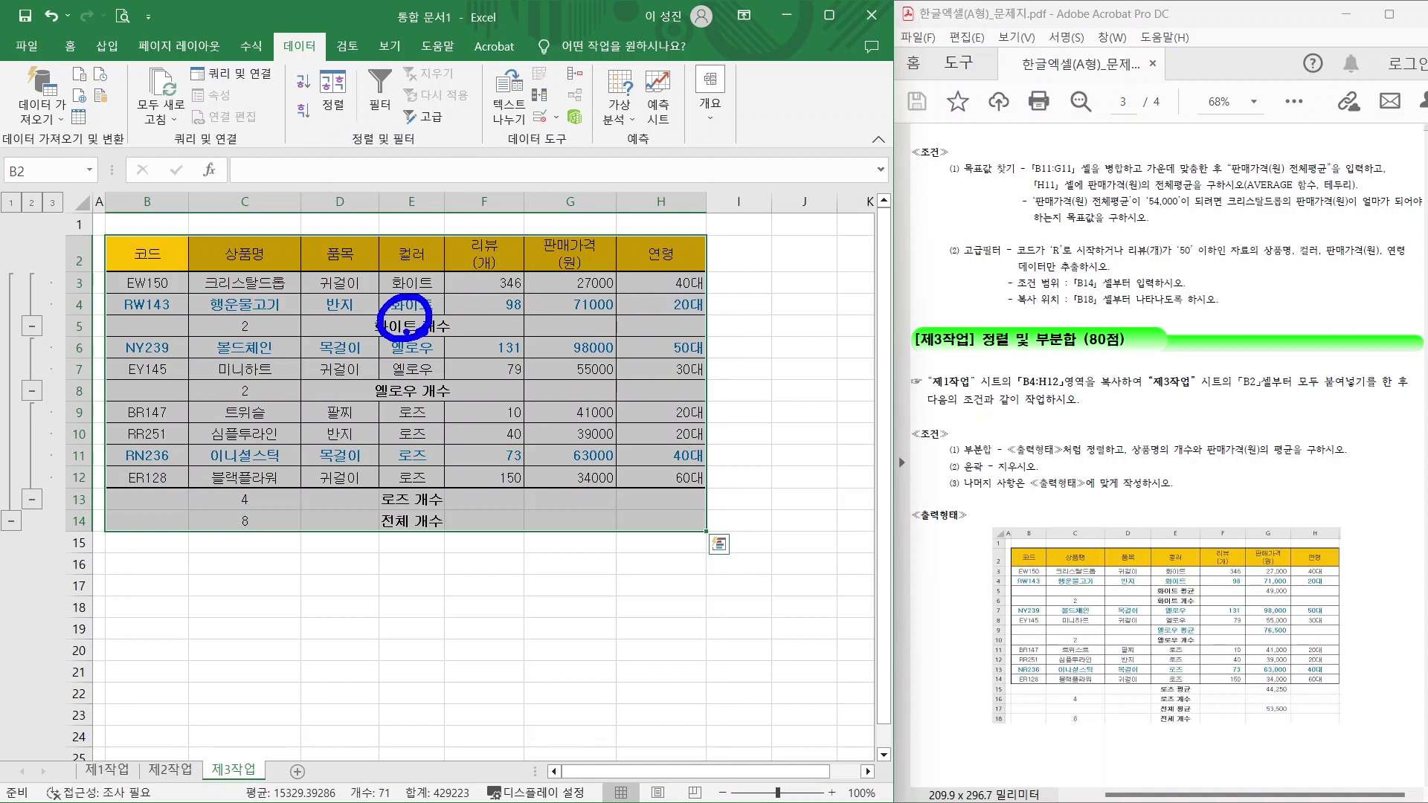
mouse_move(267, 333)
left_mouse_down()
mouse_move(222, 313)
mouse_move(265, 328)
mouse_move(315, 267)
left_mouse_up()
key("e")
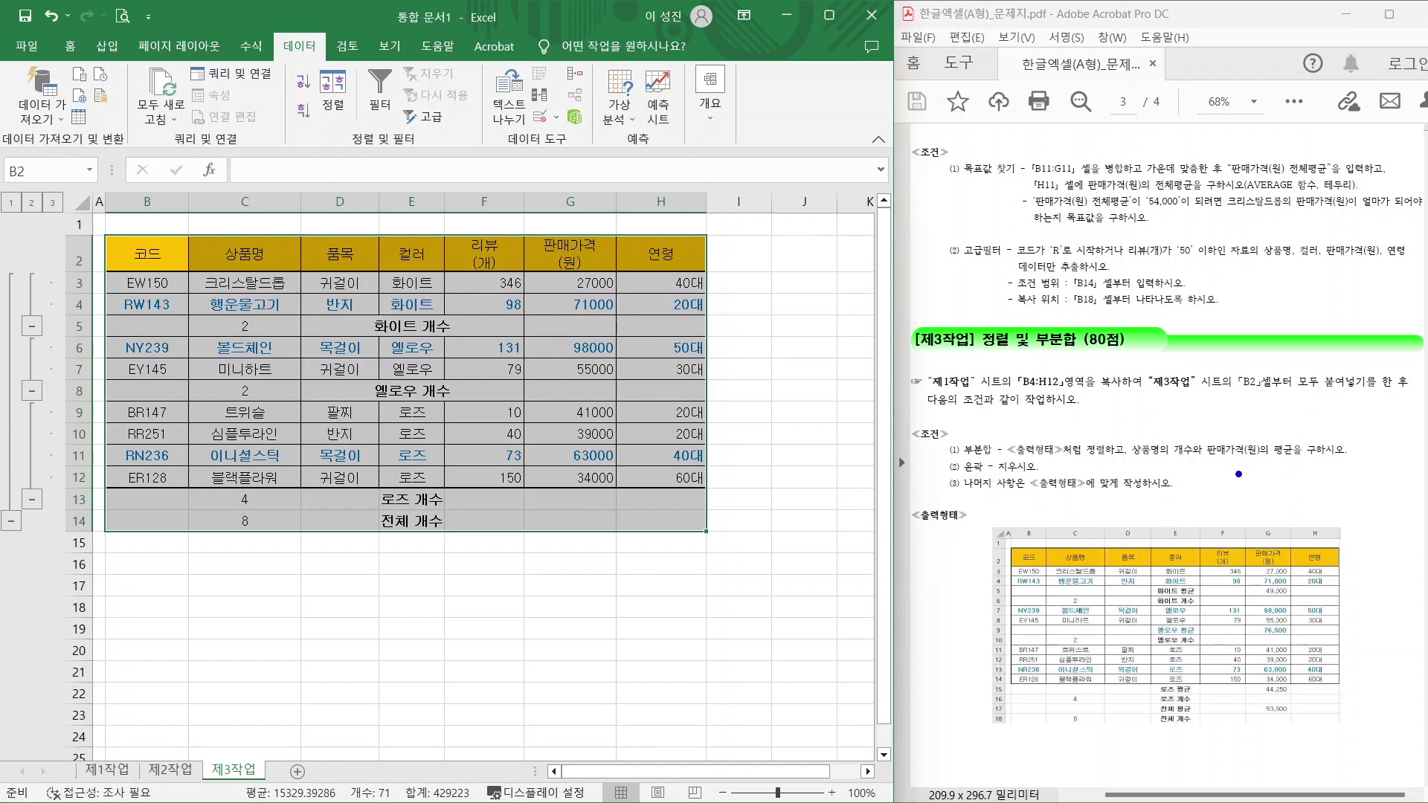
left_click_drag(1214, 466, 1315, 464)
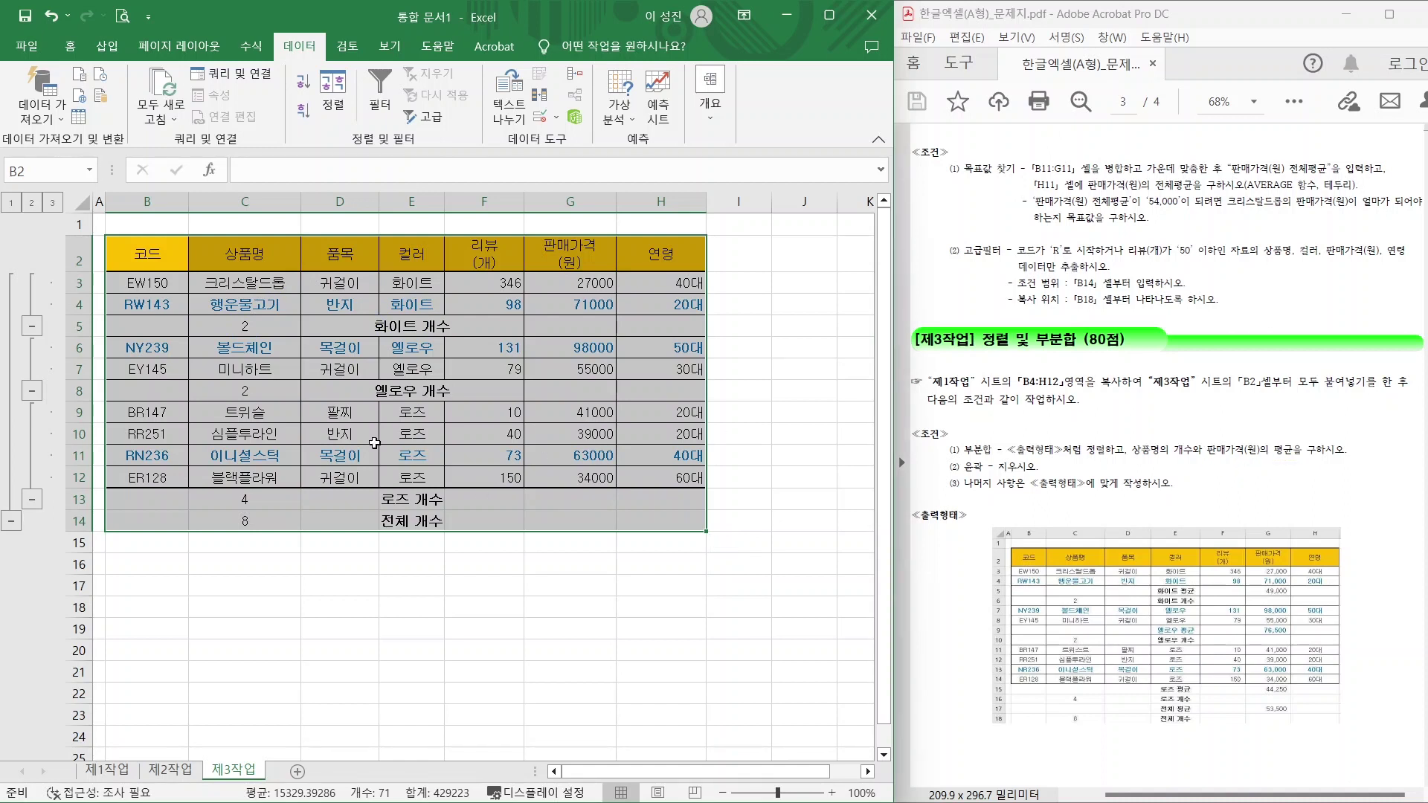
left_click(709, 121)
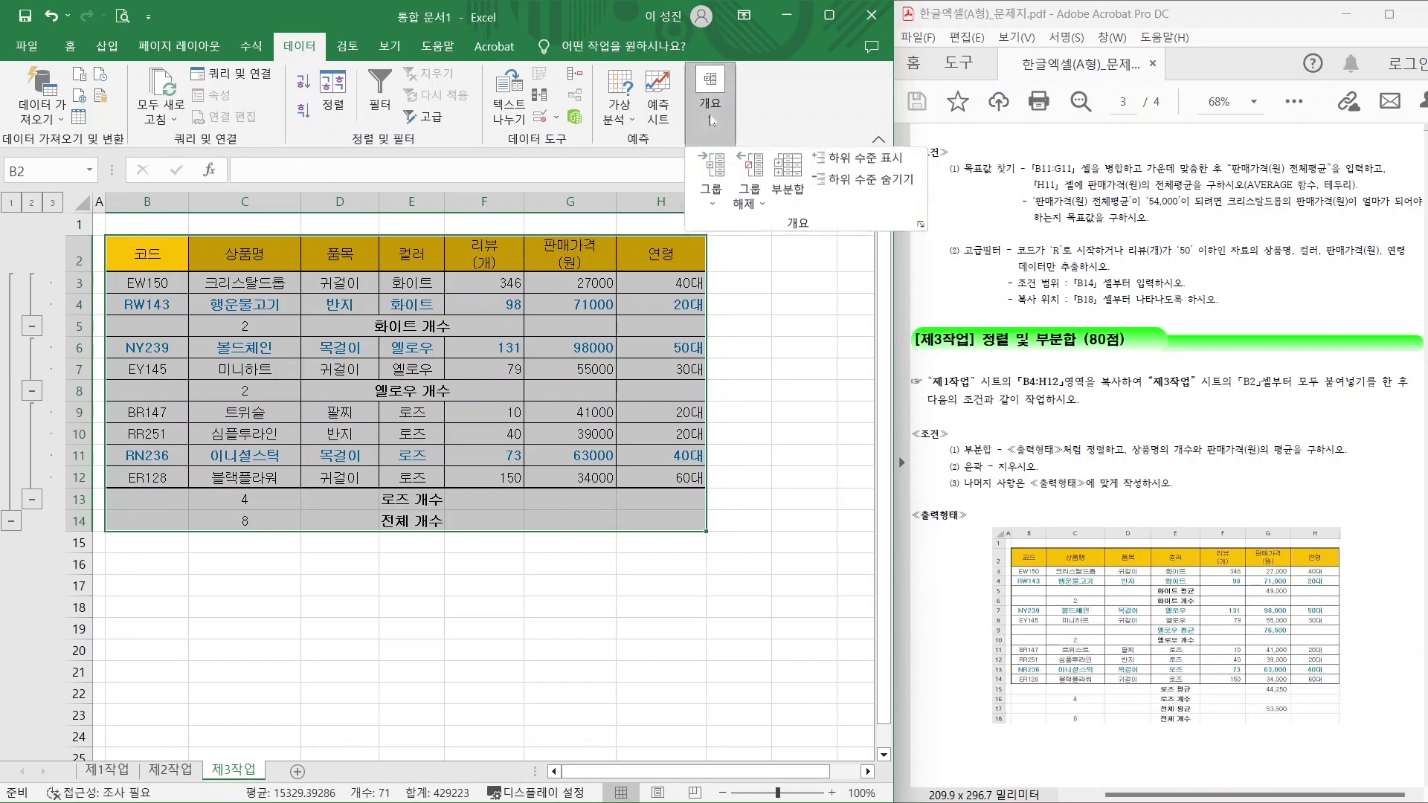
left_click(769, 187)
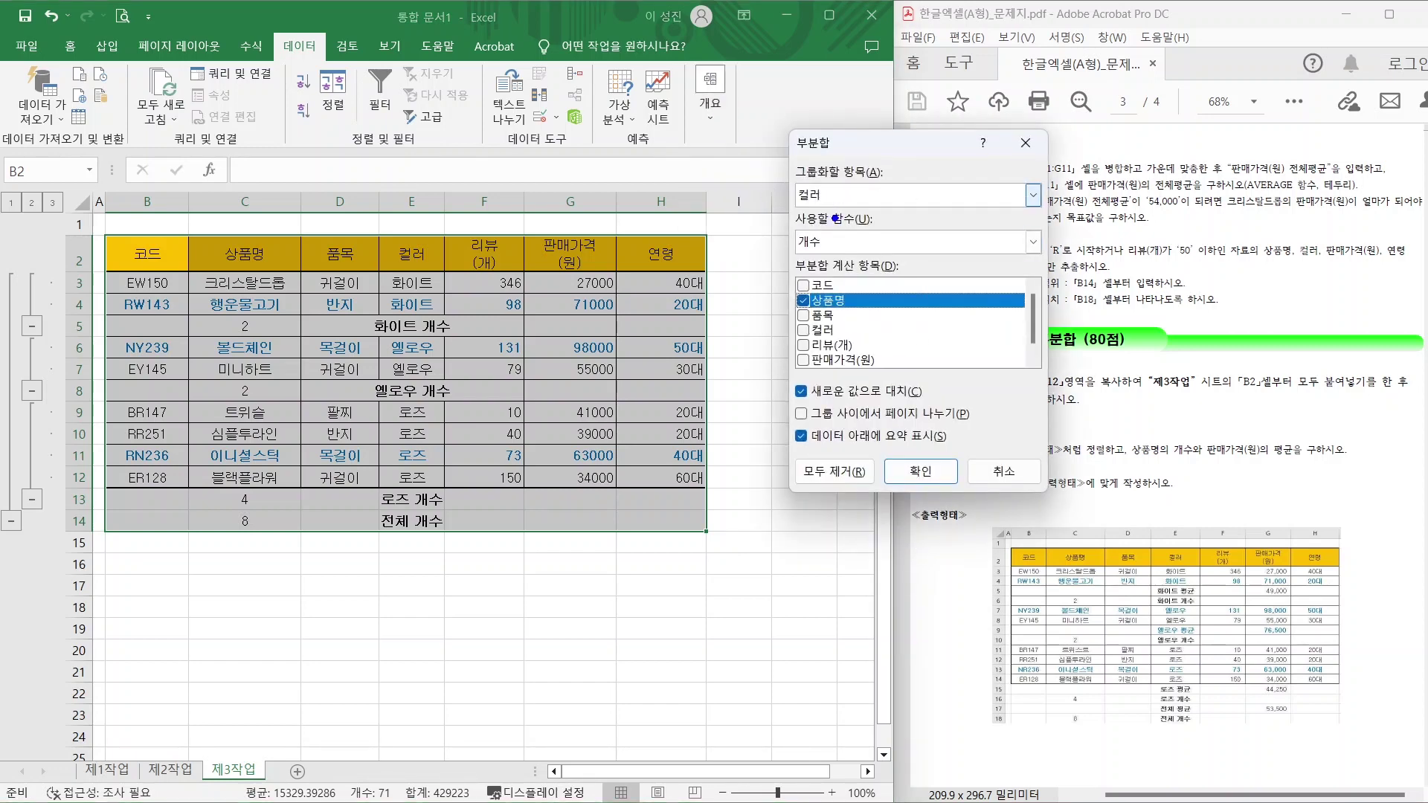
mouse_move(433, 326)
left_mouse_down()
mouse_move(401, 327)
mouse_move(454, 287)
mouse_move(410, 393)
mouse_move(431, 380)
left_mouse_up()
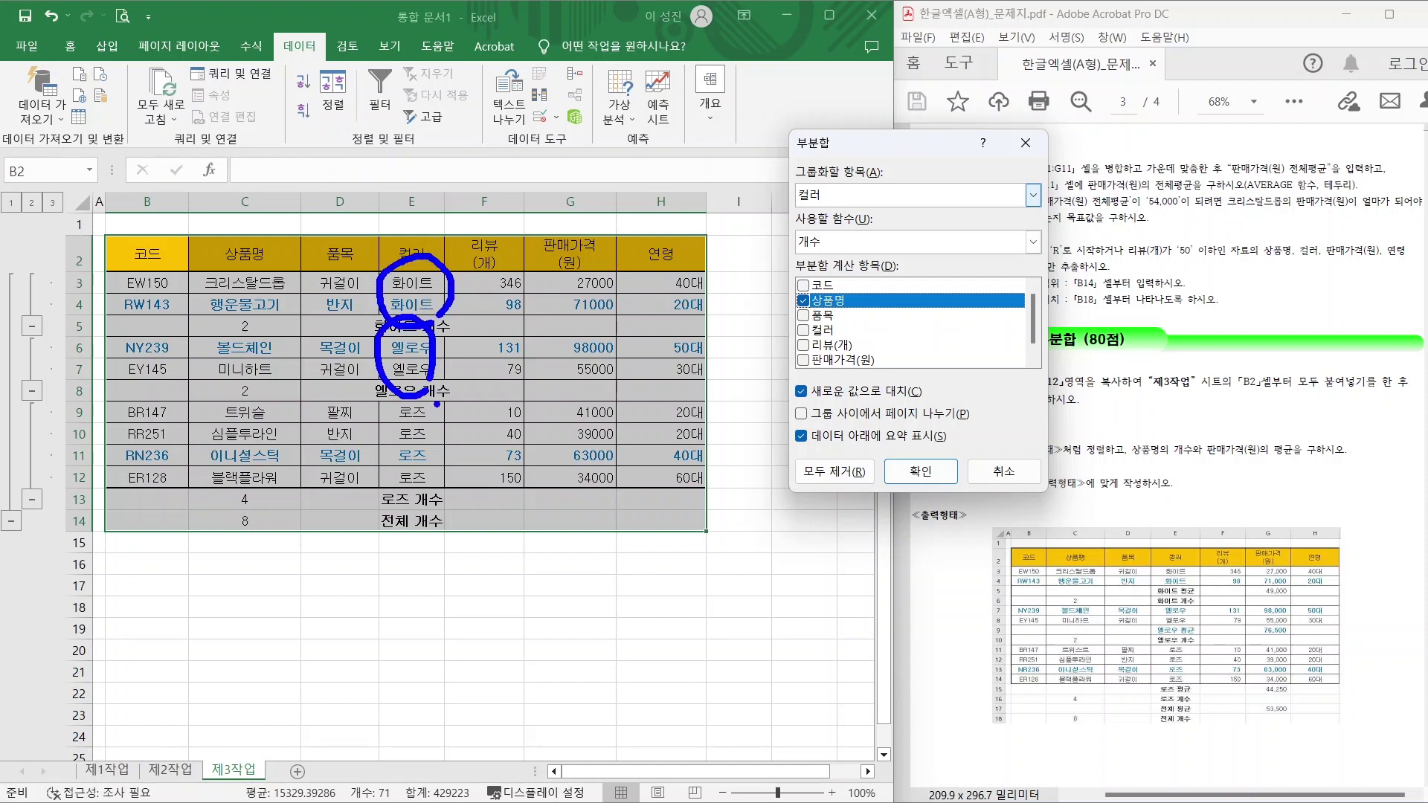
mouse_move(446, 467)
left_mouse_down()
mouse_move(392, 476)
mouse_move(442, 487)
left_mouse_up()
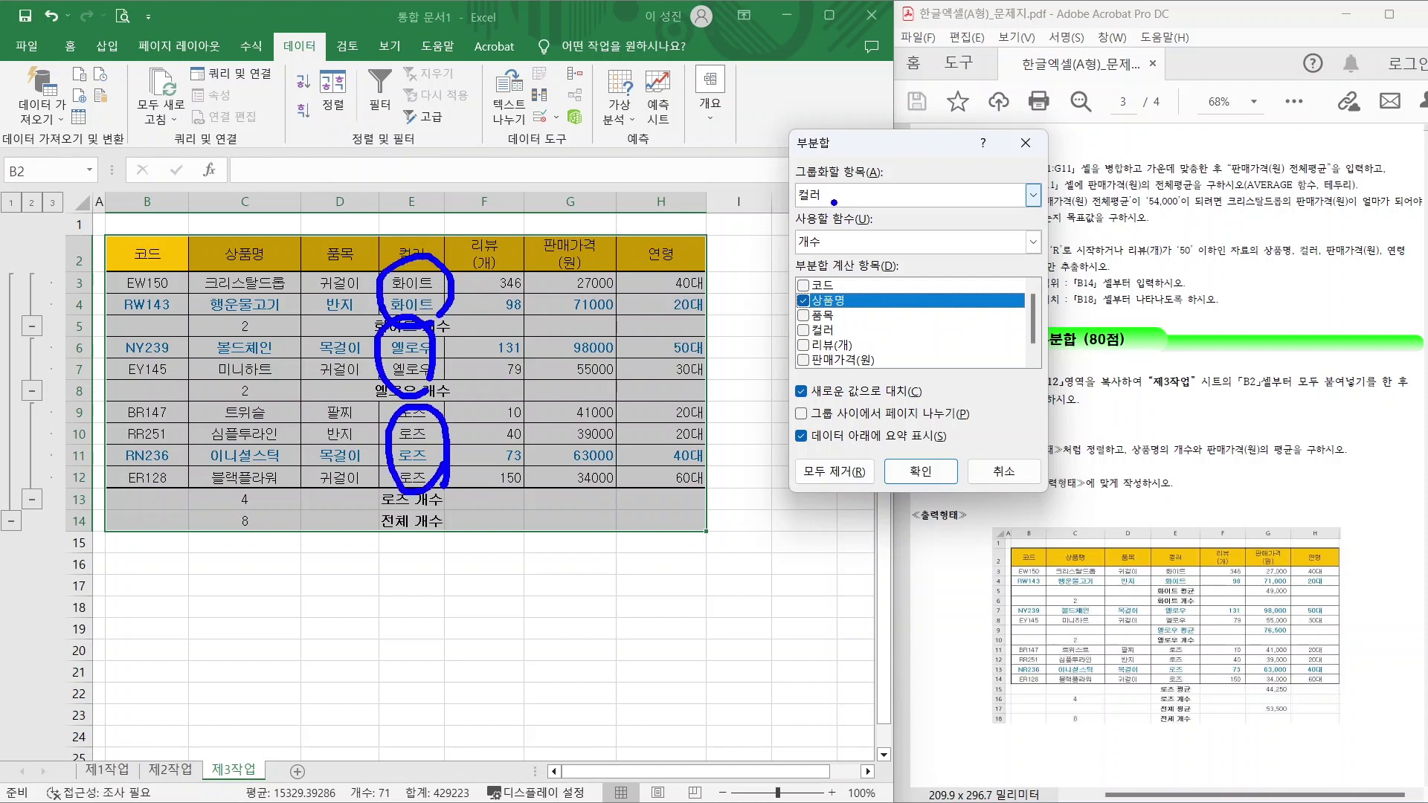
mouse_move(834, 202)
left_mouse_down()
mouse_move(787, 157)
mouse_move(823, 183)
left_mouse_up()
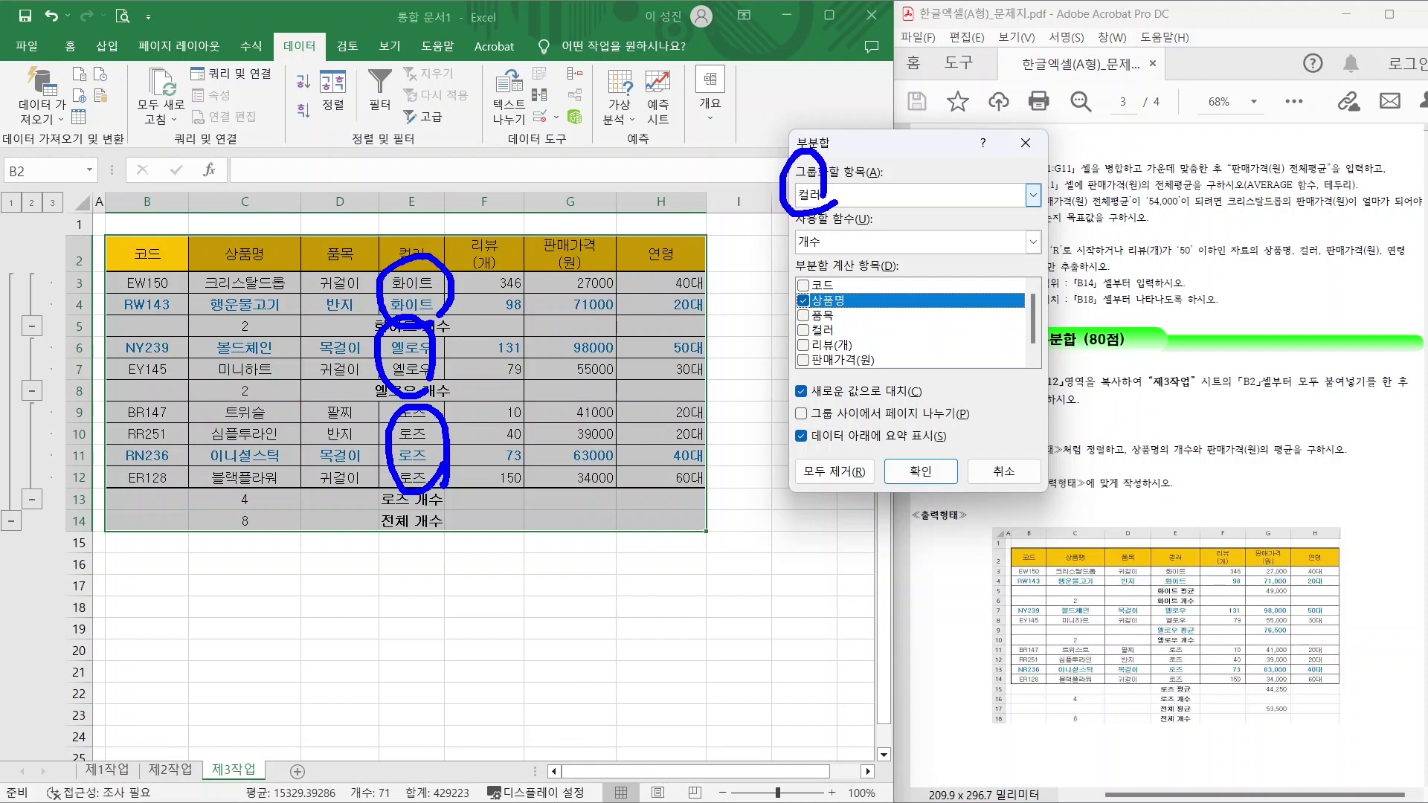
key("Escape")
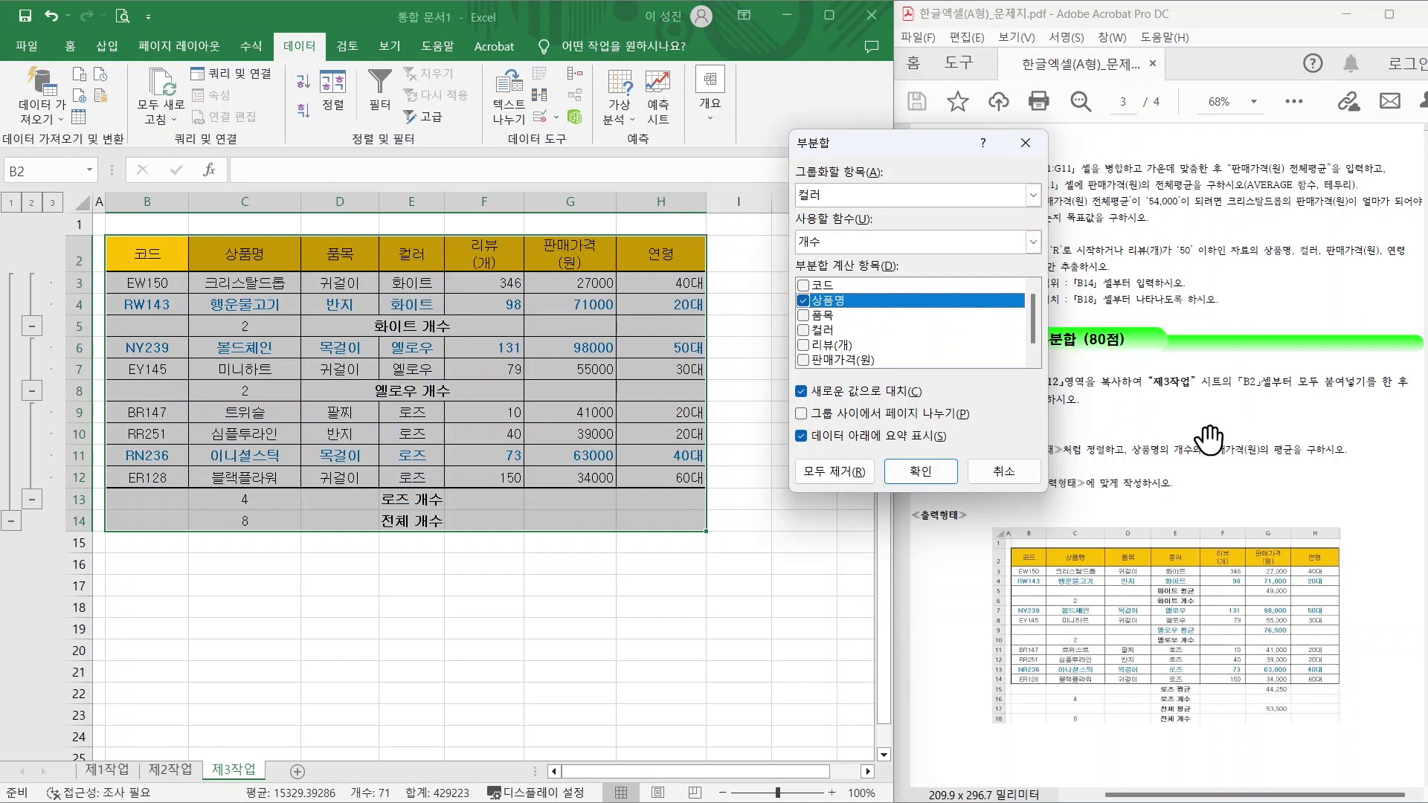
Switch the summary function to 평균 and subtotal only 판매가격(원), unchecking 상품명.
left_click(1240, 467)
left_click(870, 247)
left_click(830, 300)
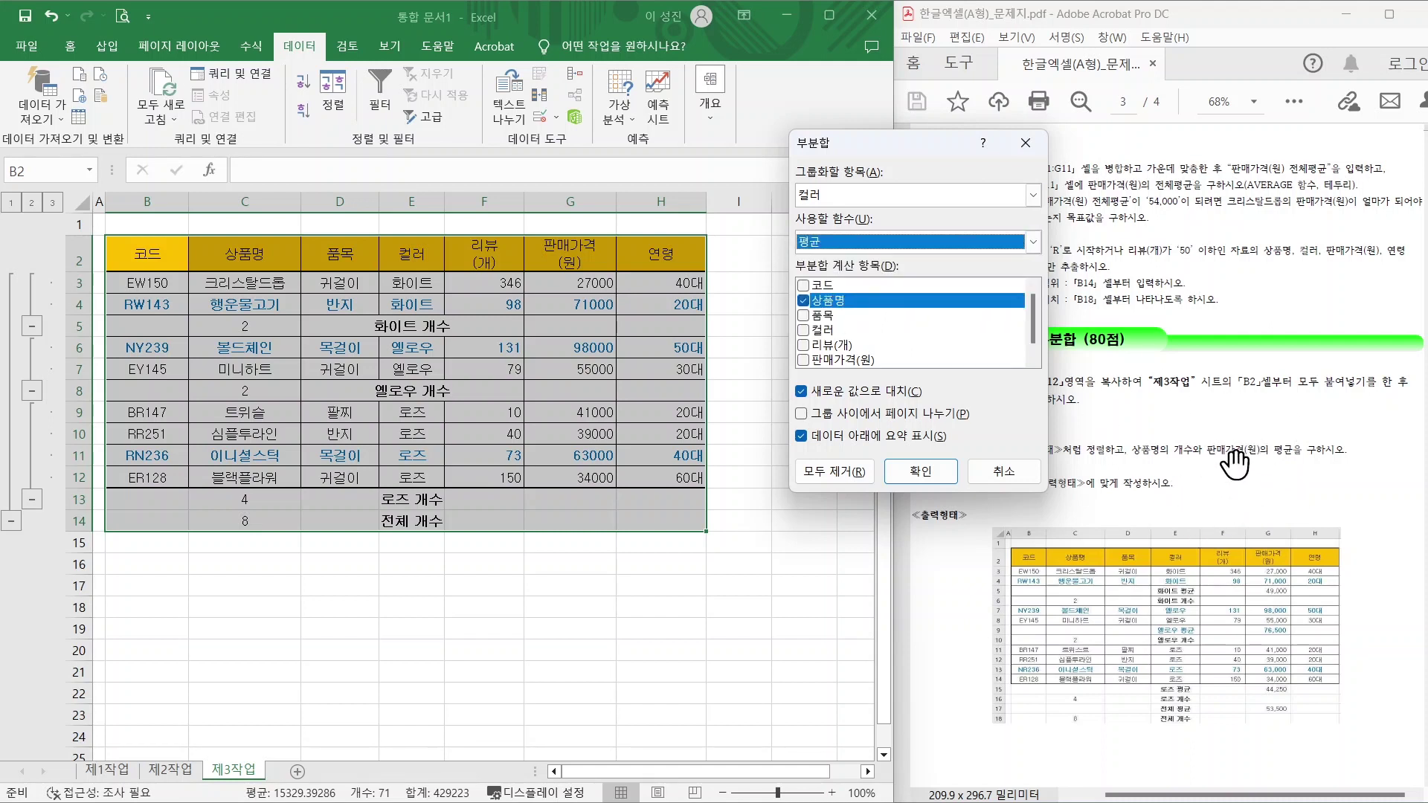
left_click(802, 360)
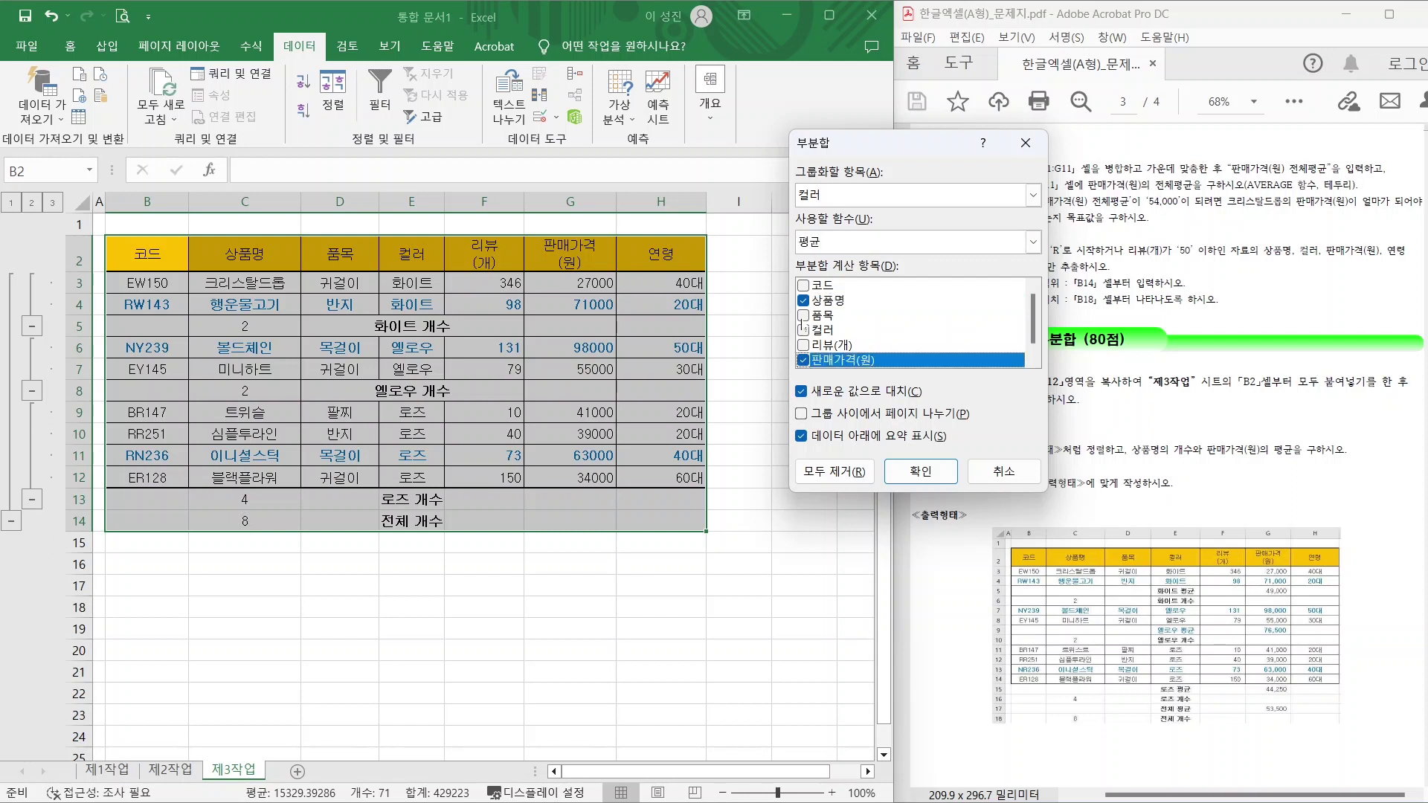
left_click(803, 302)
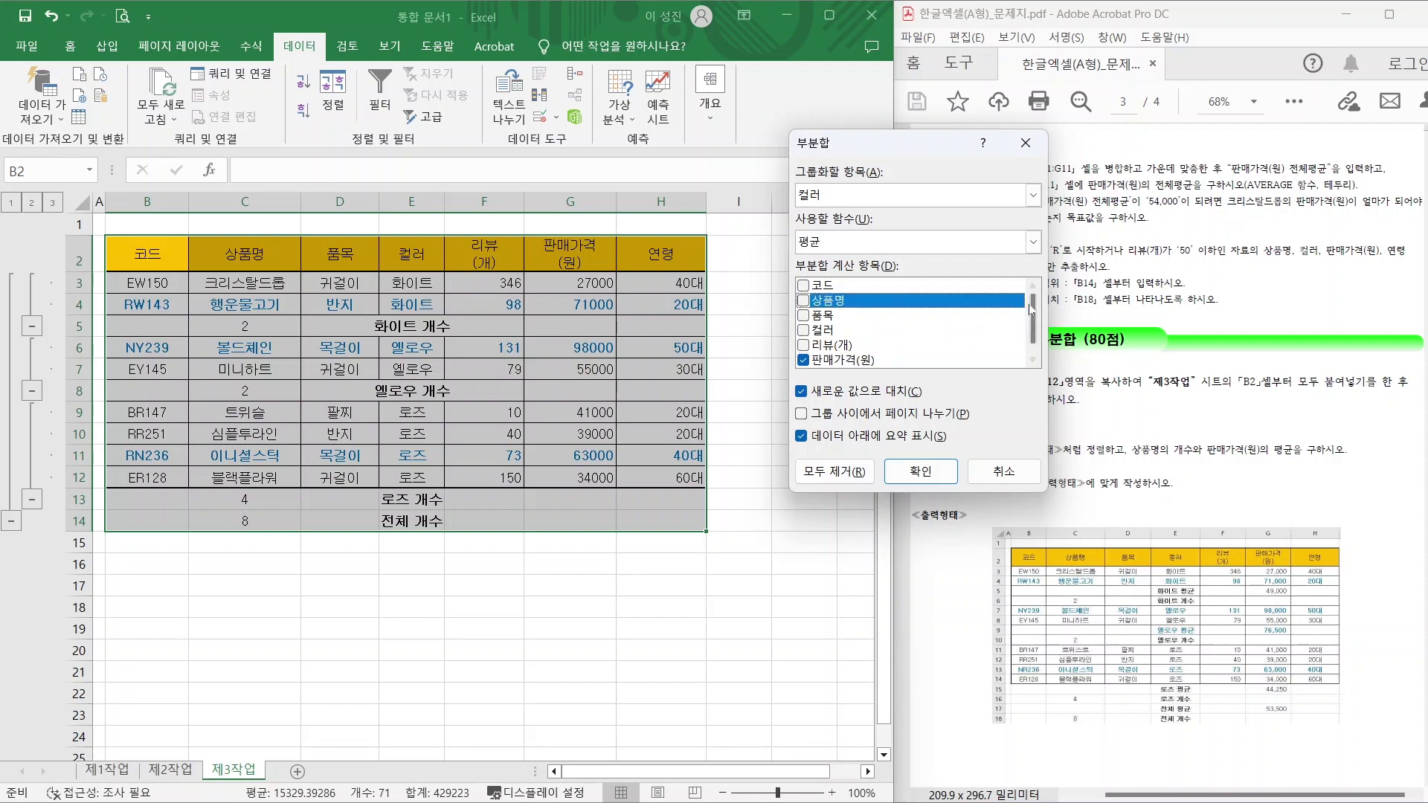
left_click_drag(1032, 299, 1031, 305)
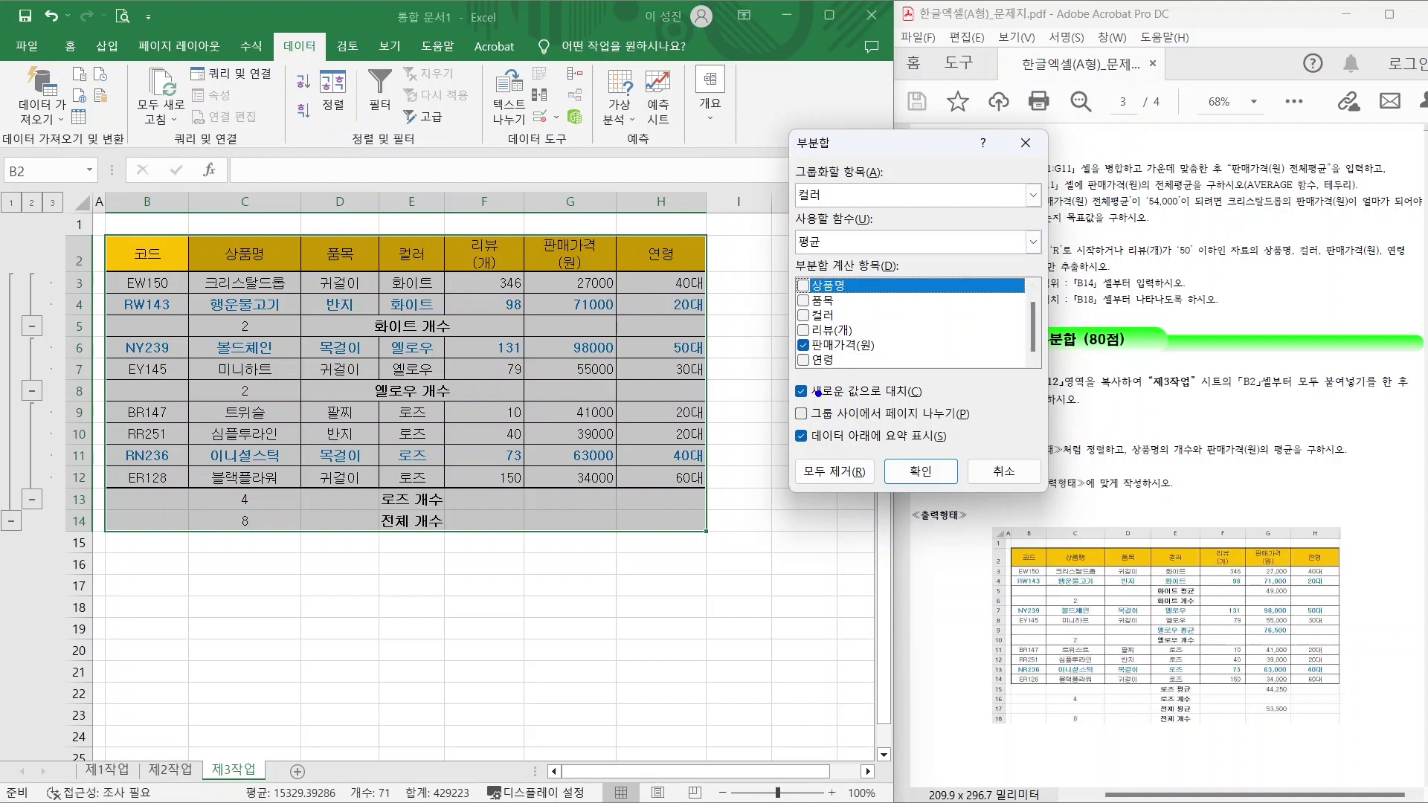
Uncheck 'Replace current subtotals' to keep the count rows, and apply the nested averages.
left_click_drag(790, 401, 955, 402)
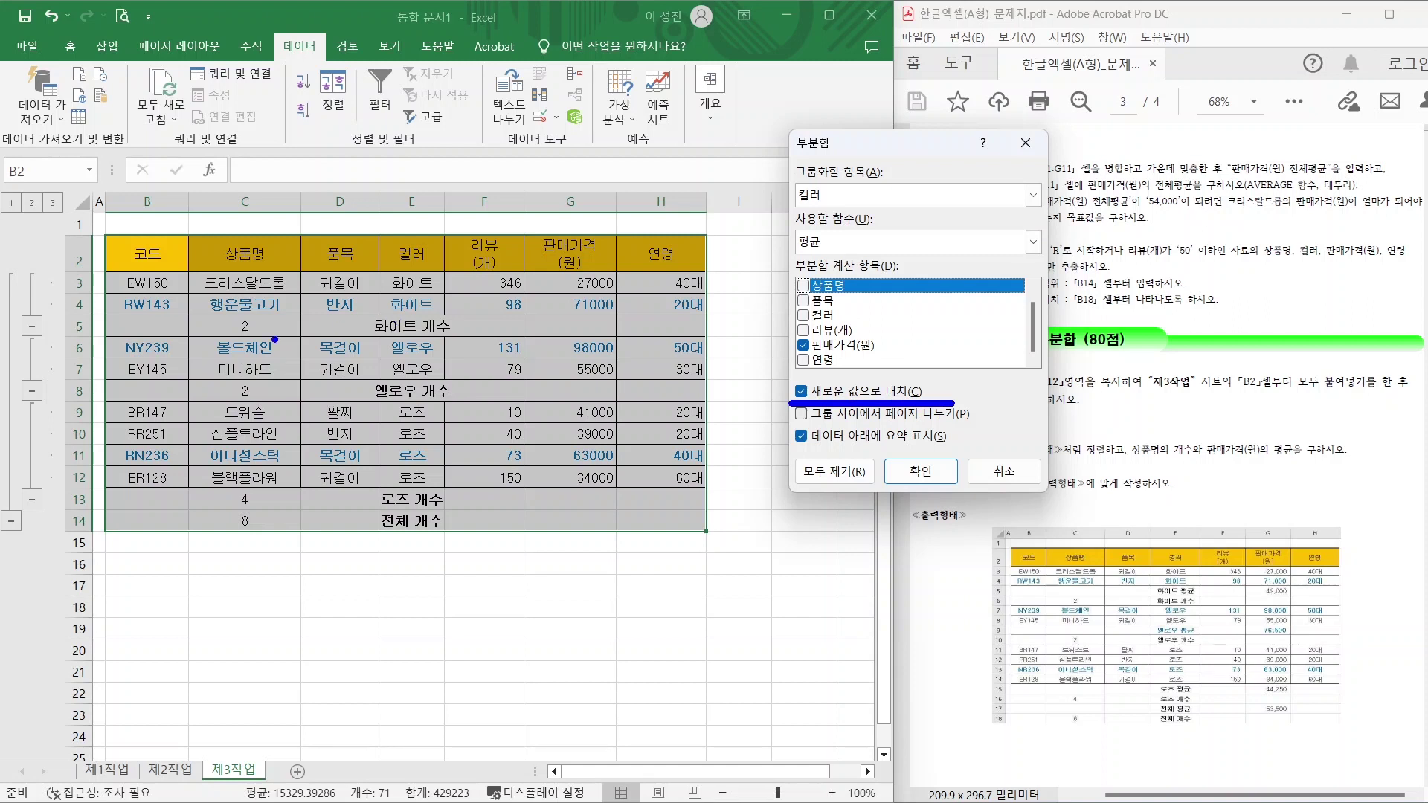
mouse_move(257, 336)
left_mouse_down()
mouse_move(214, 331)
mouse_move(261, 332)
left_mouse_up()
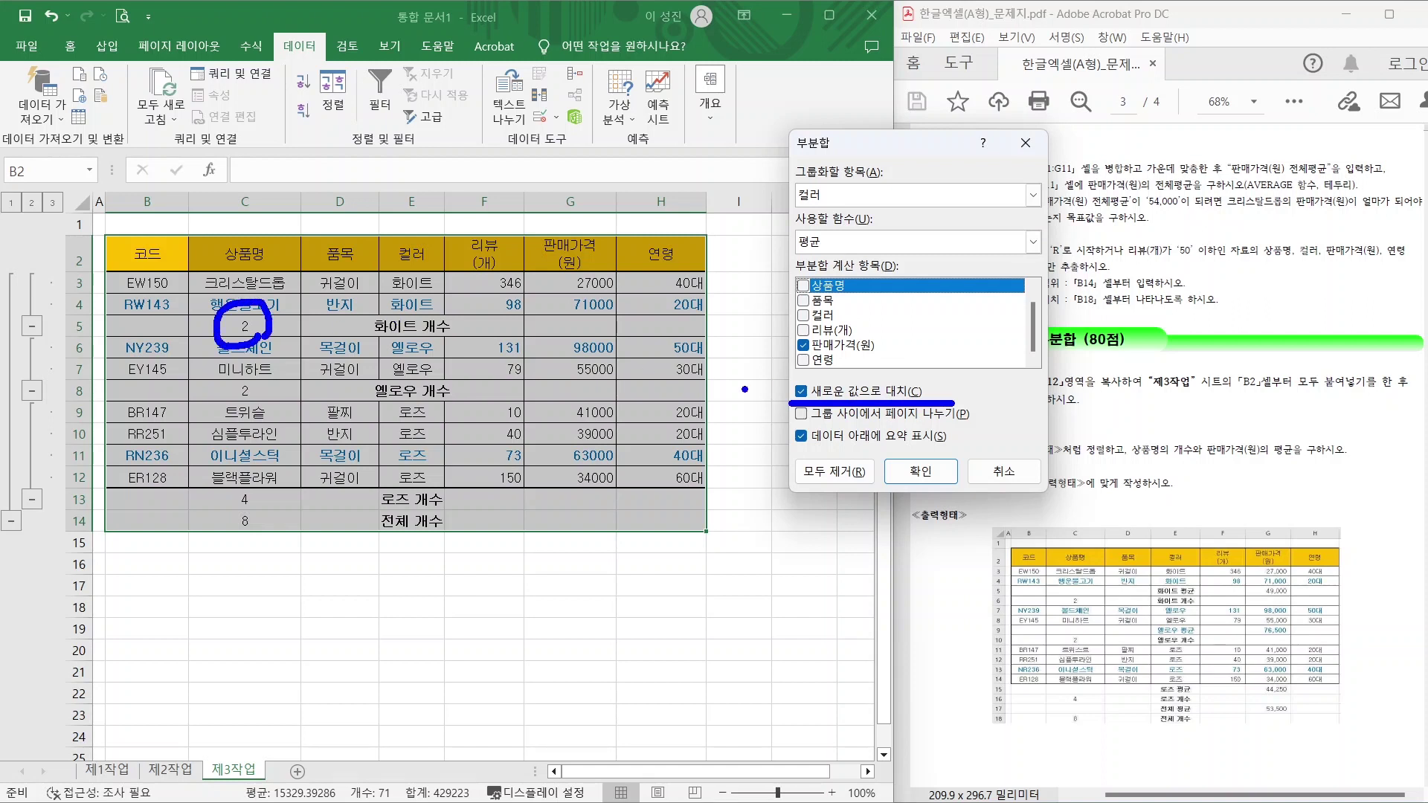
mouse_move(824, 370)
left_mouse_down()
mouse_move(782, 417)
mouse_move(827, 417)
left_mouse_up()
key("Escape")
left_click(801, 392)
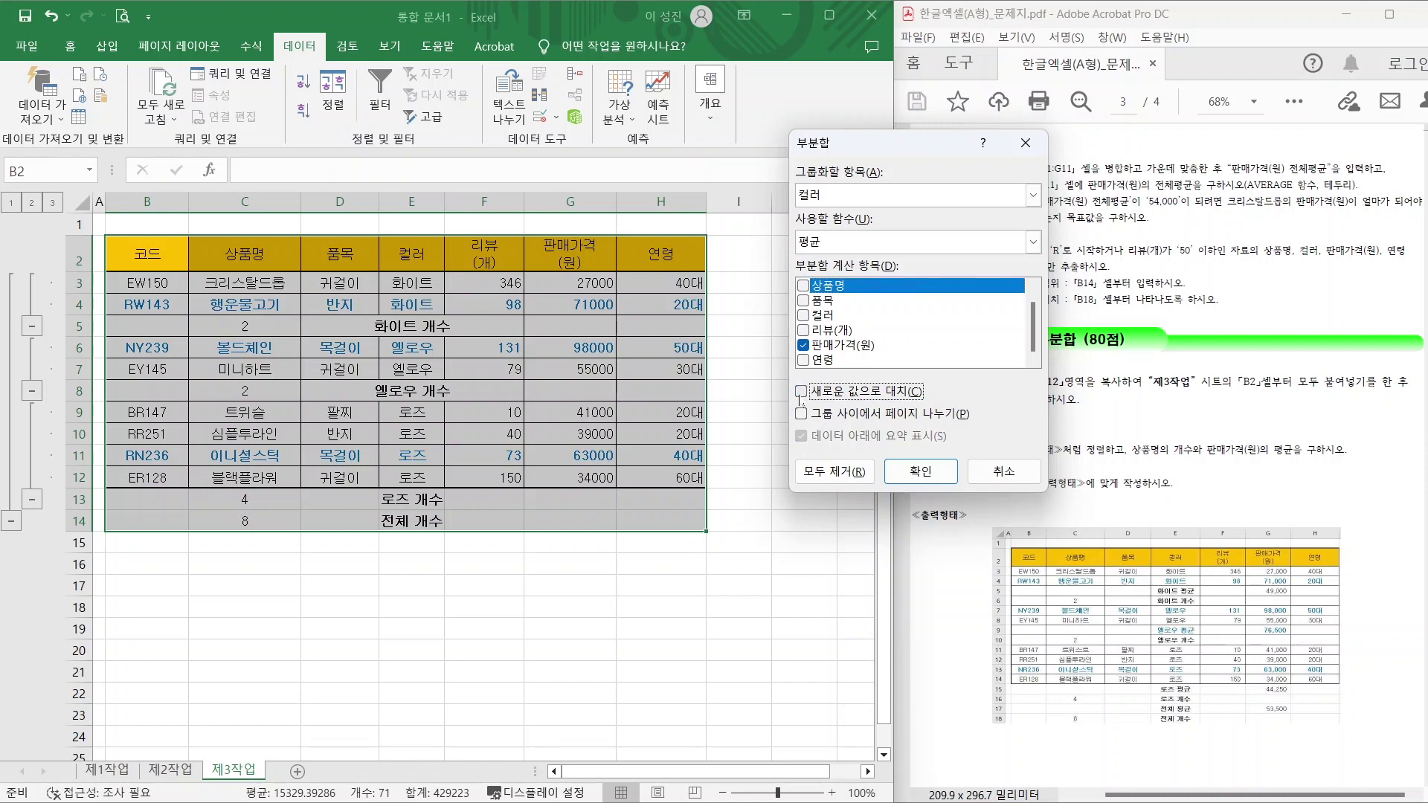
left_click(898, 482)
left_click_drag(944, 482, 1069, 482)
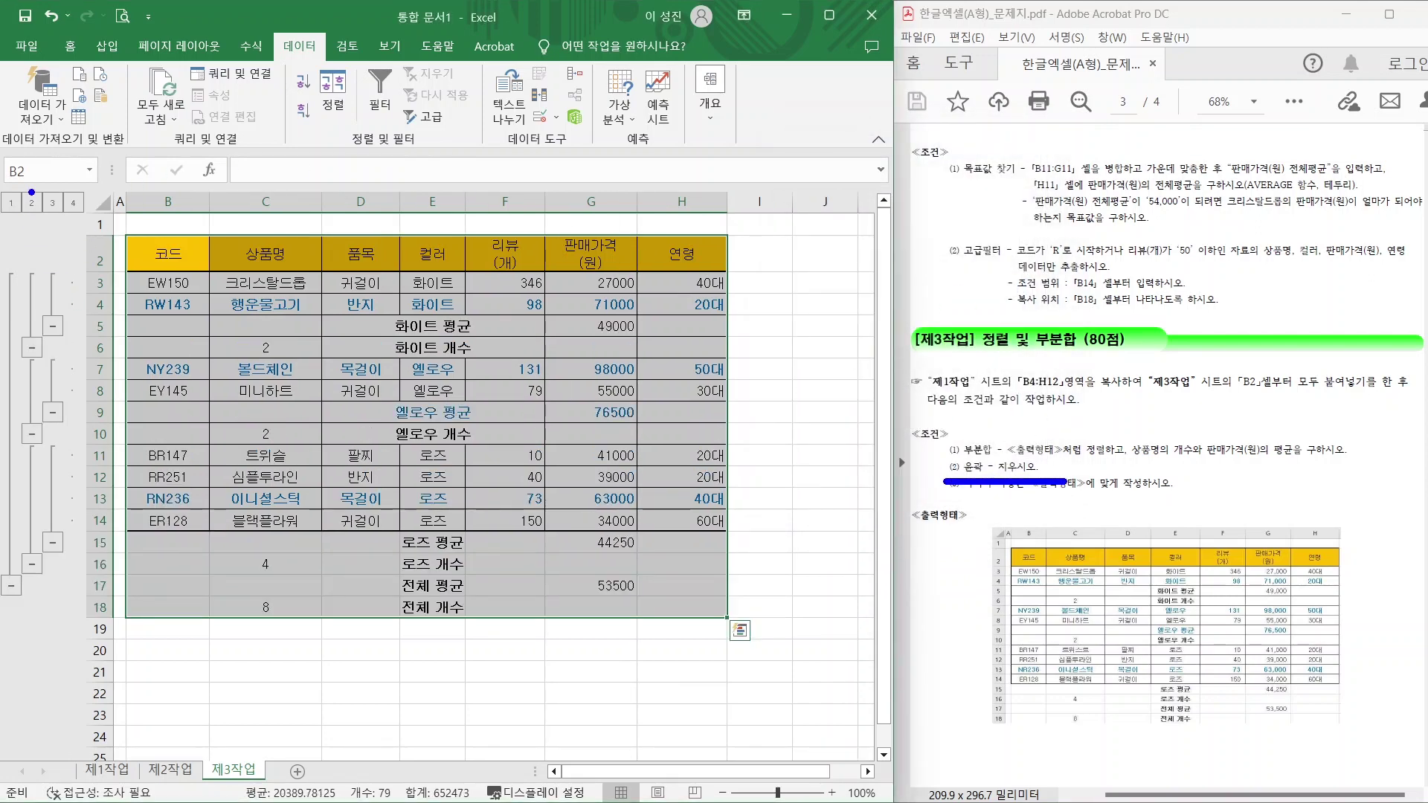
Review the subtotal table at outline levels 1–4, then show the 개요 commands on the 데이터 tab.
mouse_move(89, 166)
left_mouse_down()
mouse_move(2, 547)
mouse_move(2, 628)
left_mouse_up()
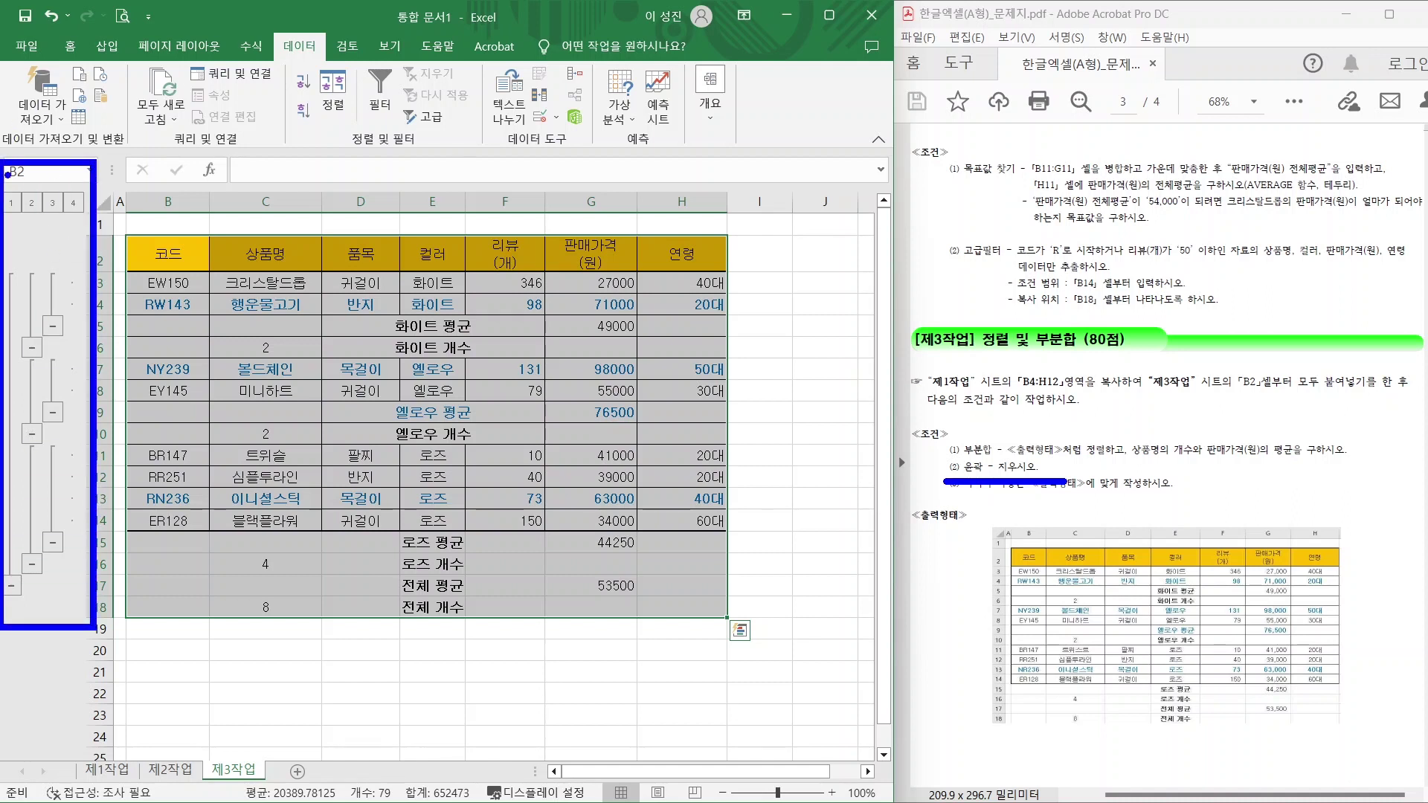
mouse_move(20, 111)
left_mouse_down()
mouse_move(3, 188)
mouse_move(40, 160)
mouse_move(57, 184)
mouse_move(97, 137)
left_mouse_up()
left_click_drag(82, 194, 139, 148)
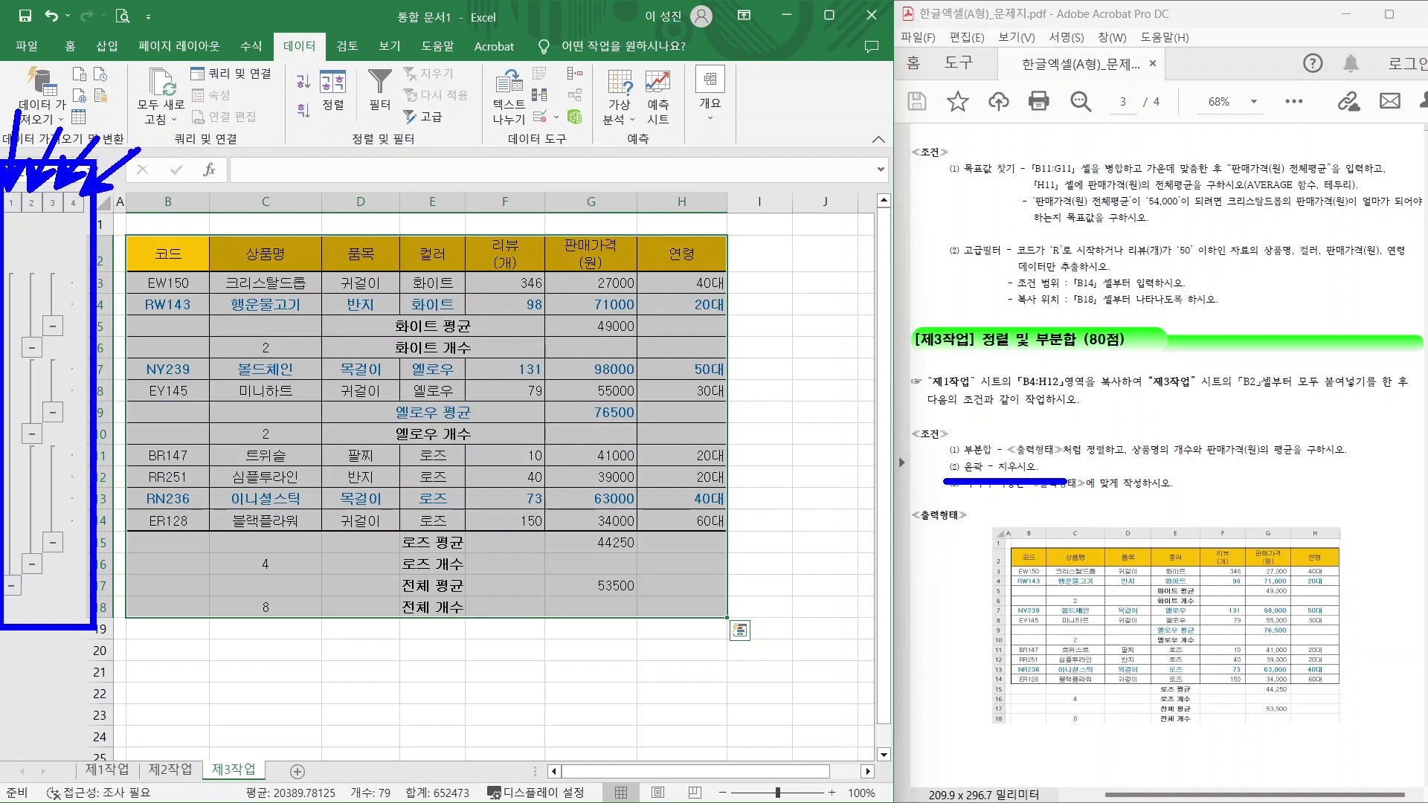
key("Escape")
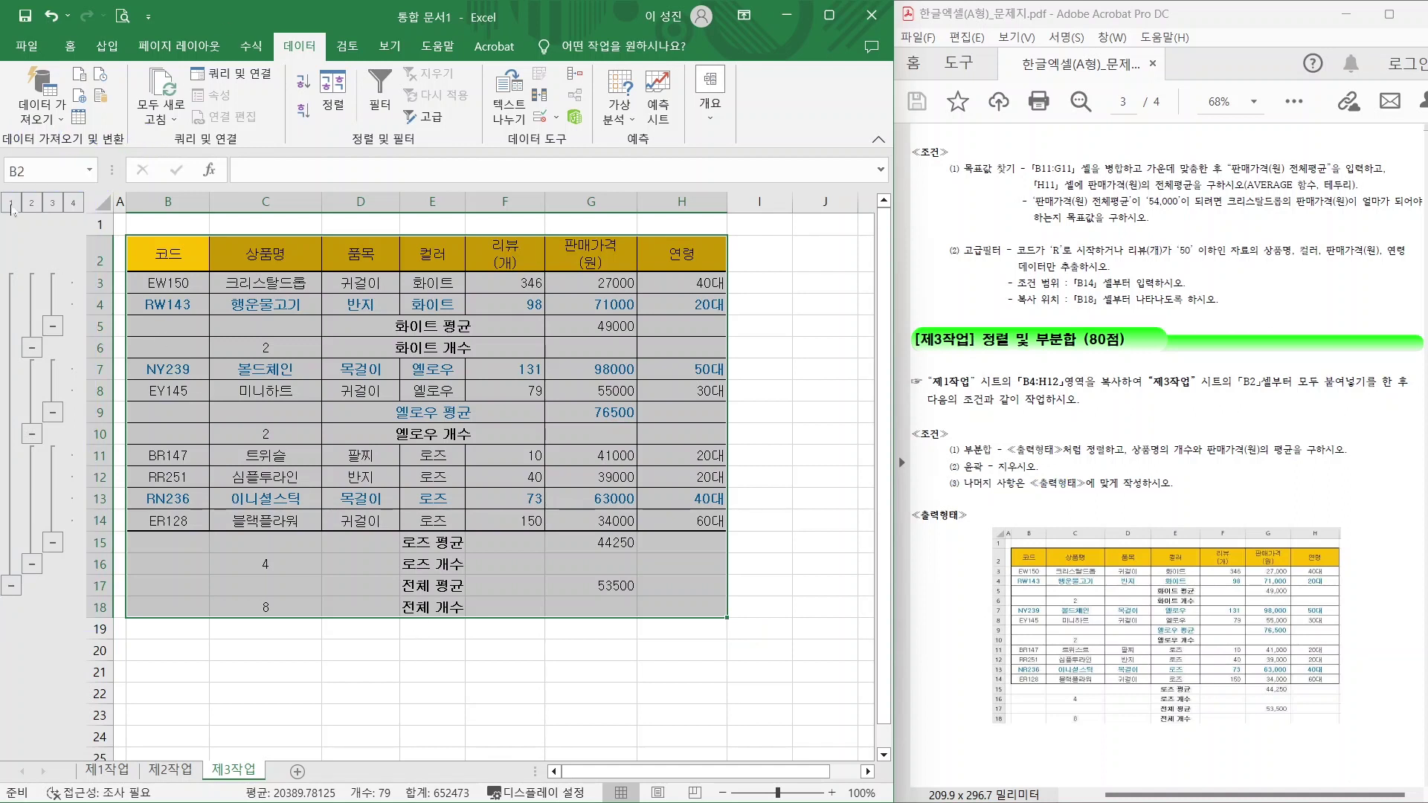
left_click(11, 203)
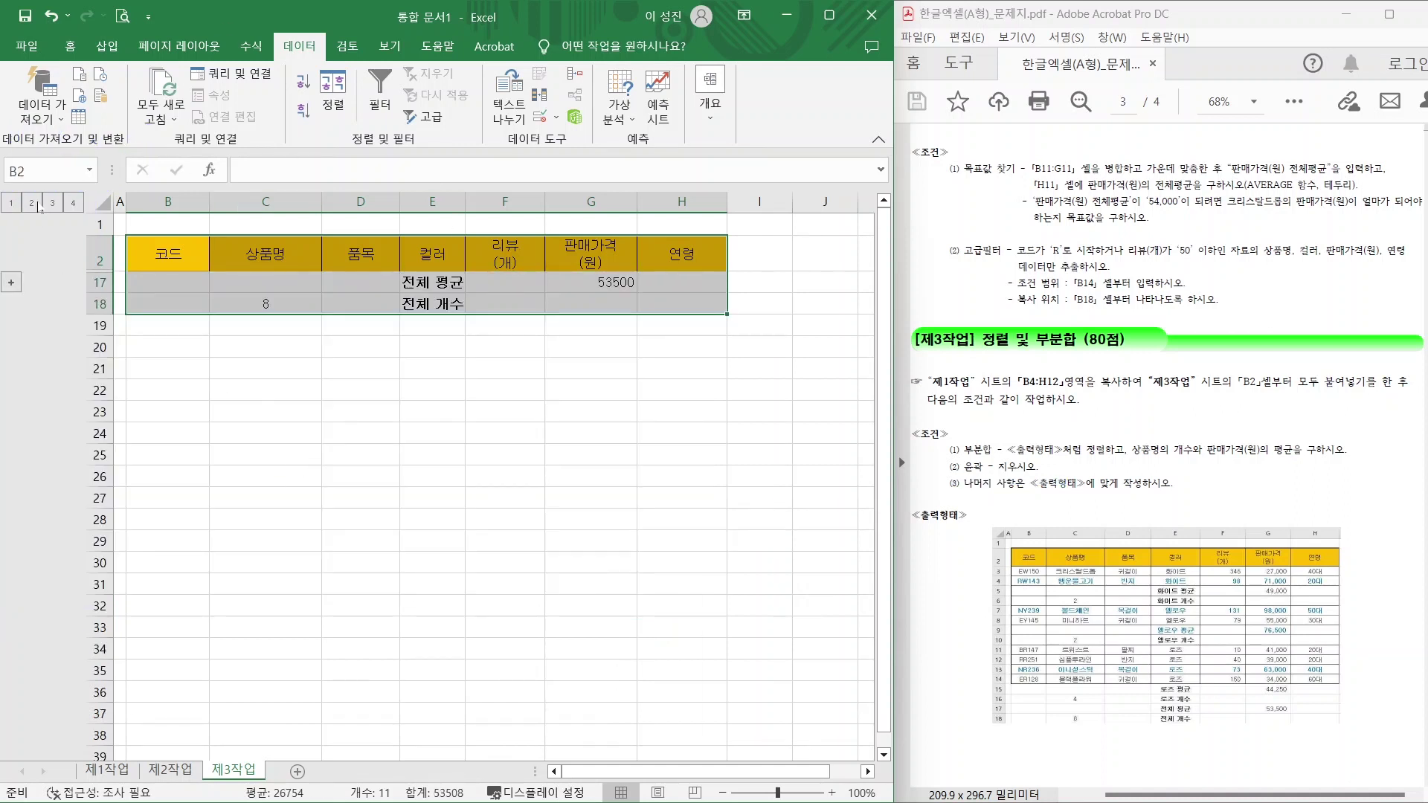
left_click(32, 203)
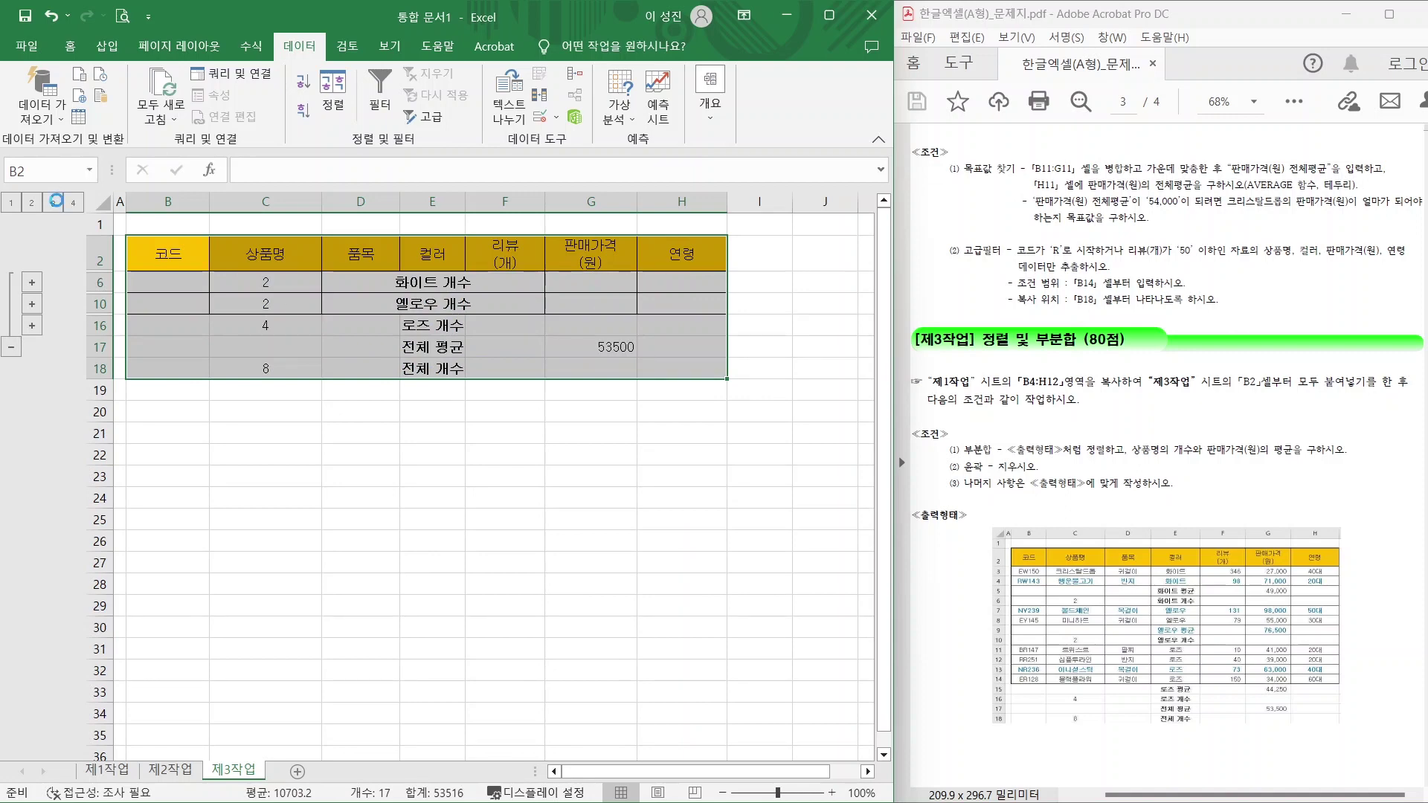
left_click(53, 203)
left_click(73, 203)
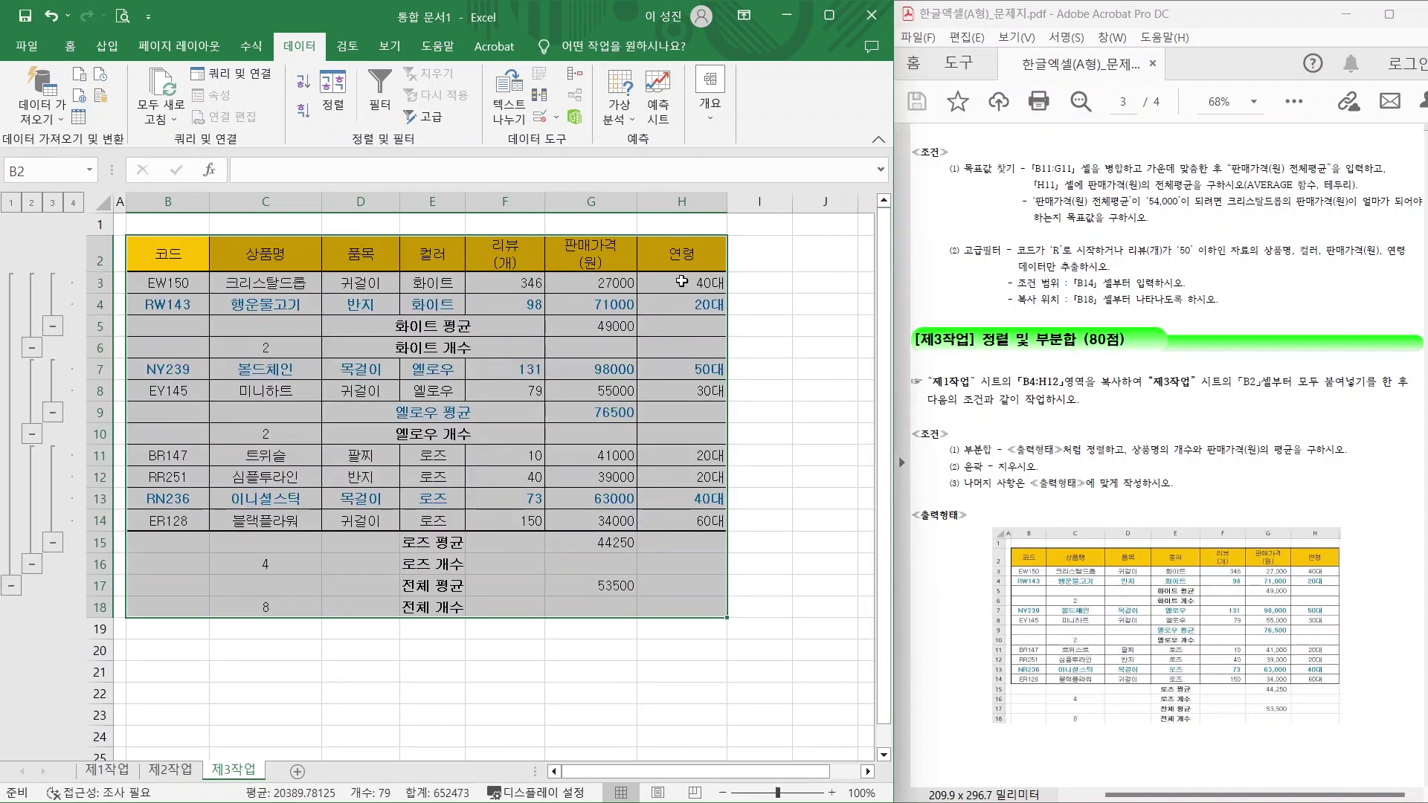
left_click(709, 115)
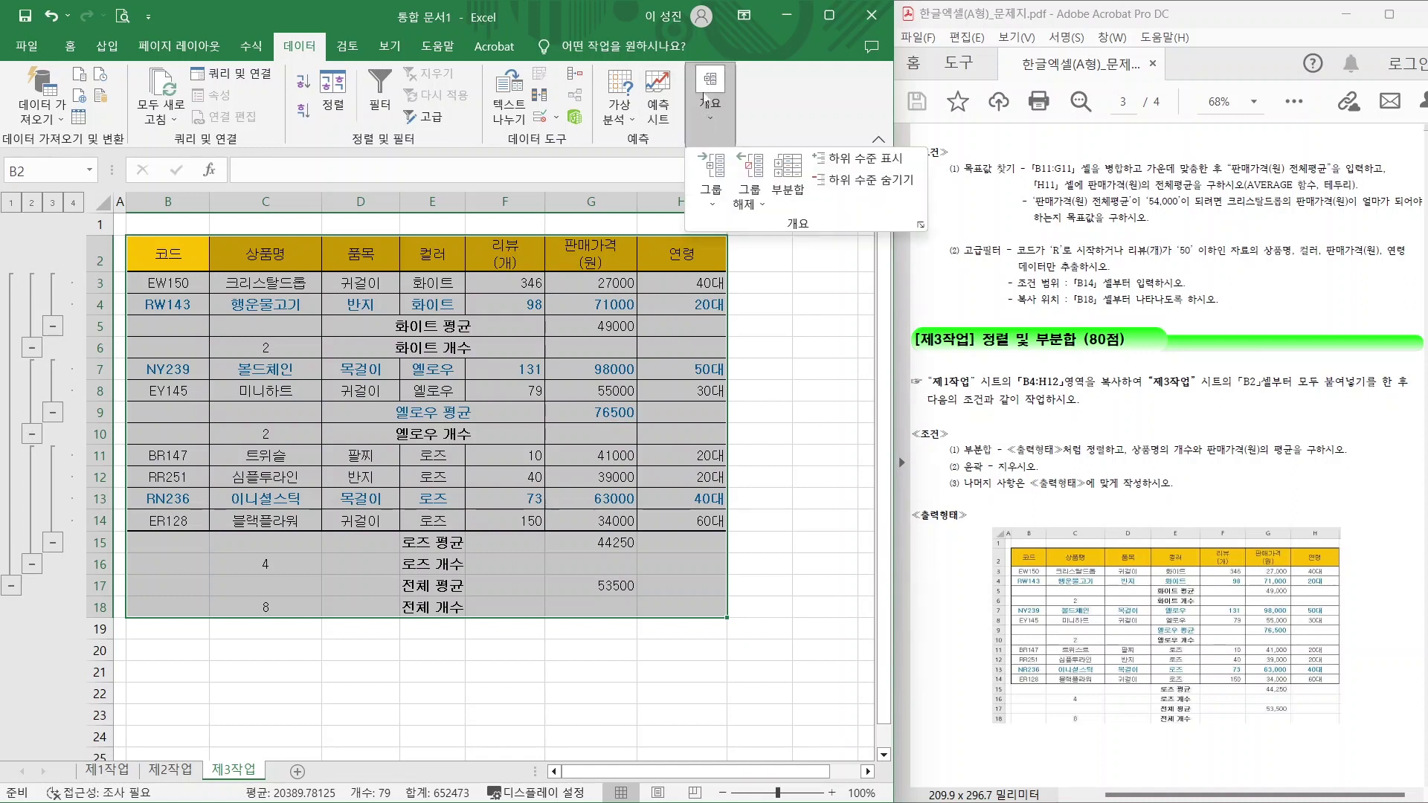
Choose 그룹 해제 > 개요 지우기 so the 개수 and 평균 rows remain as plain rows.
left_click(760, 205)
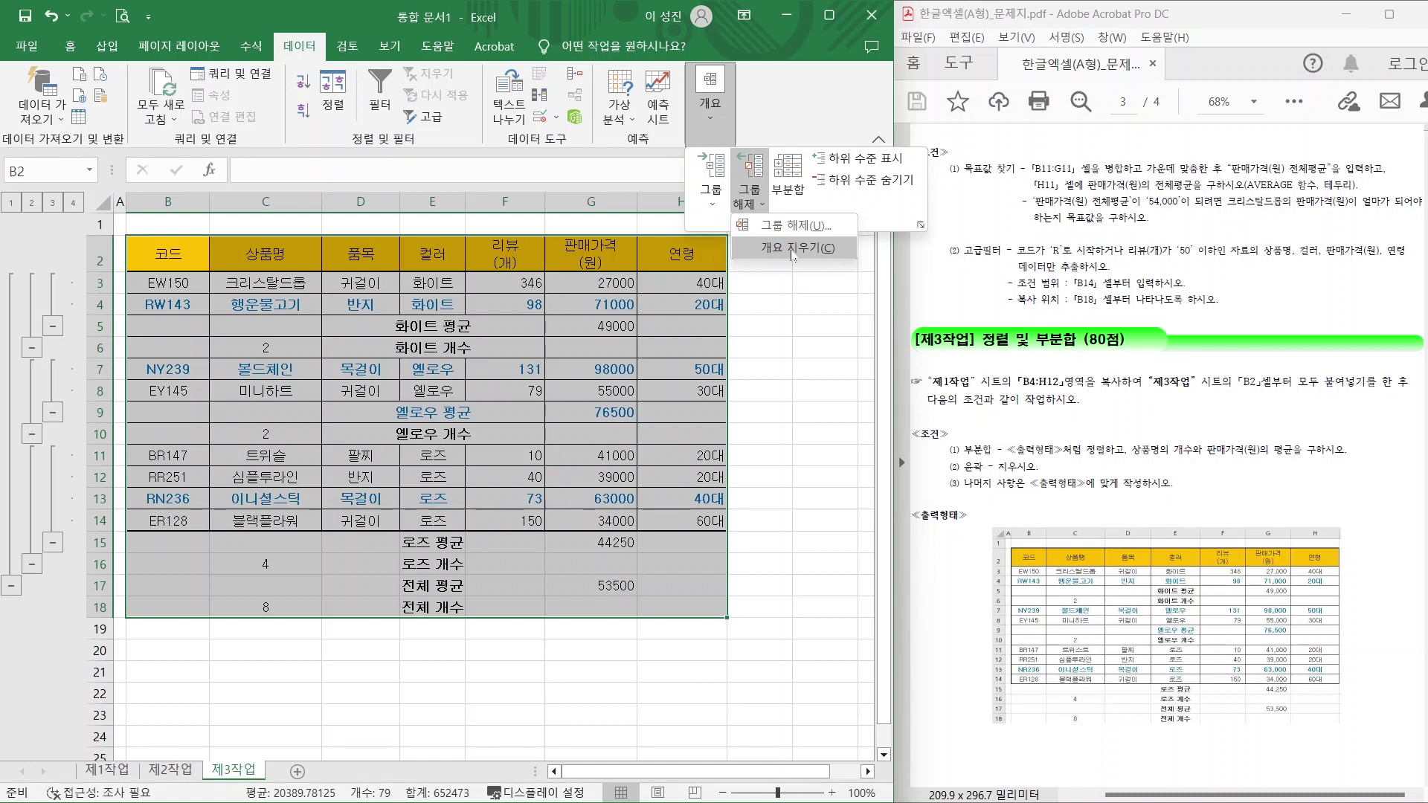
left_click(793, 250)
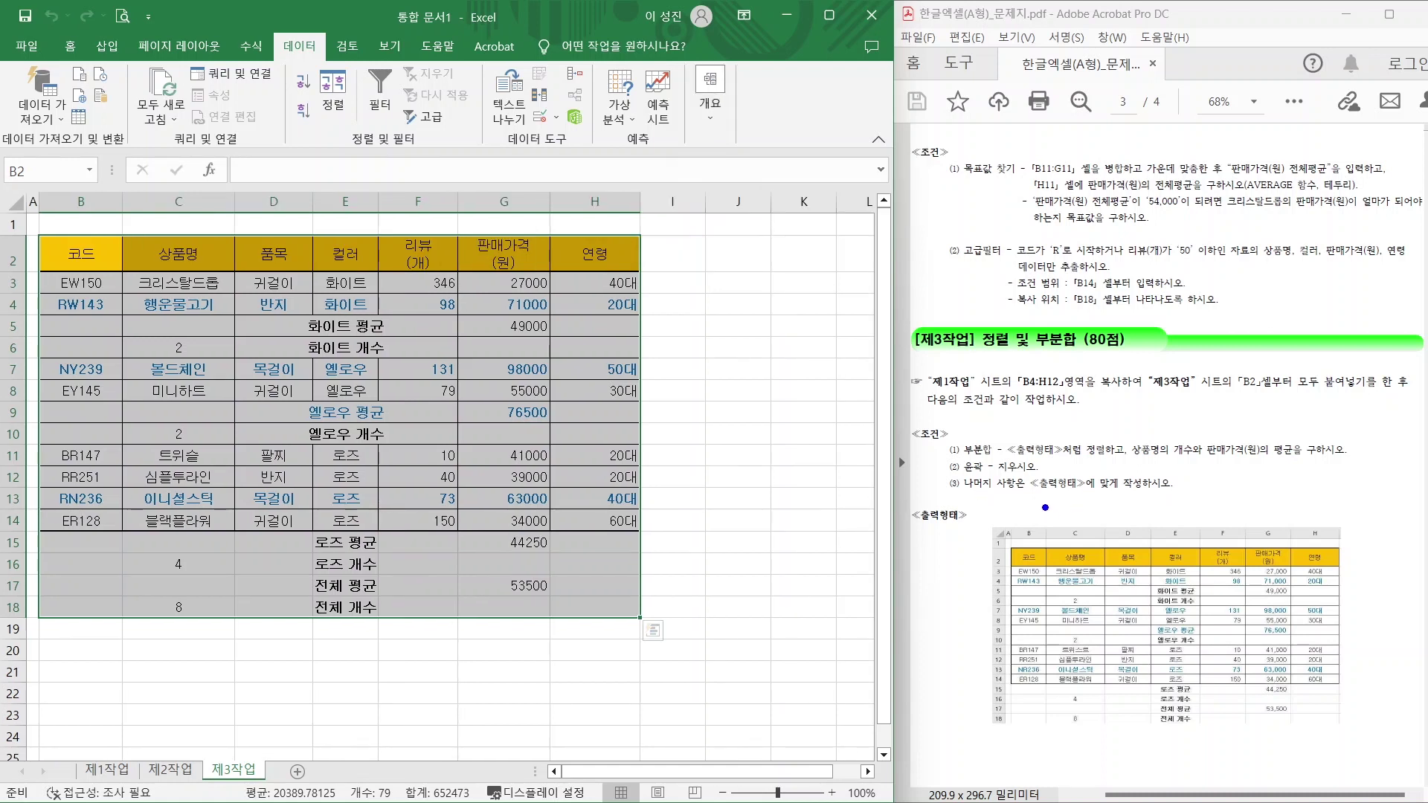
left_click_drag(1029, 497, 1200, 497)
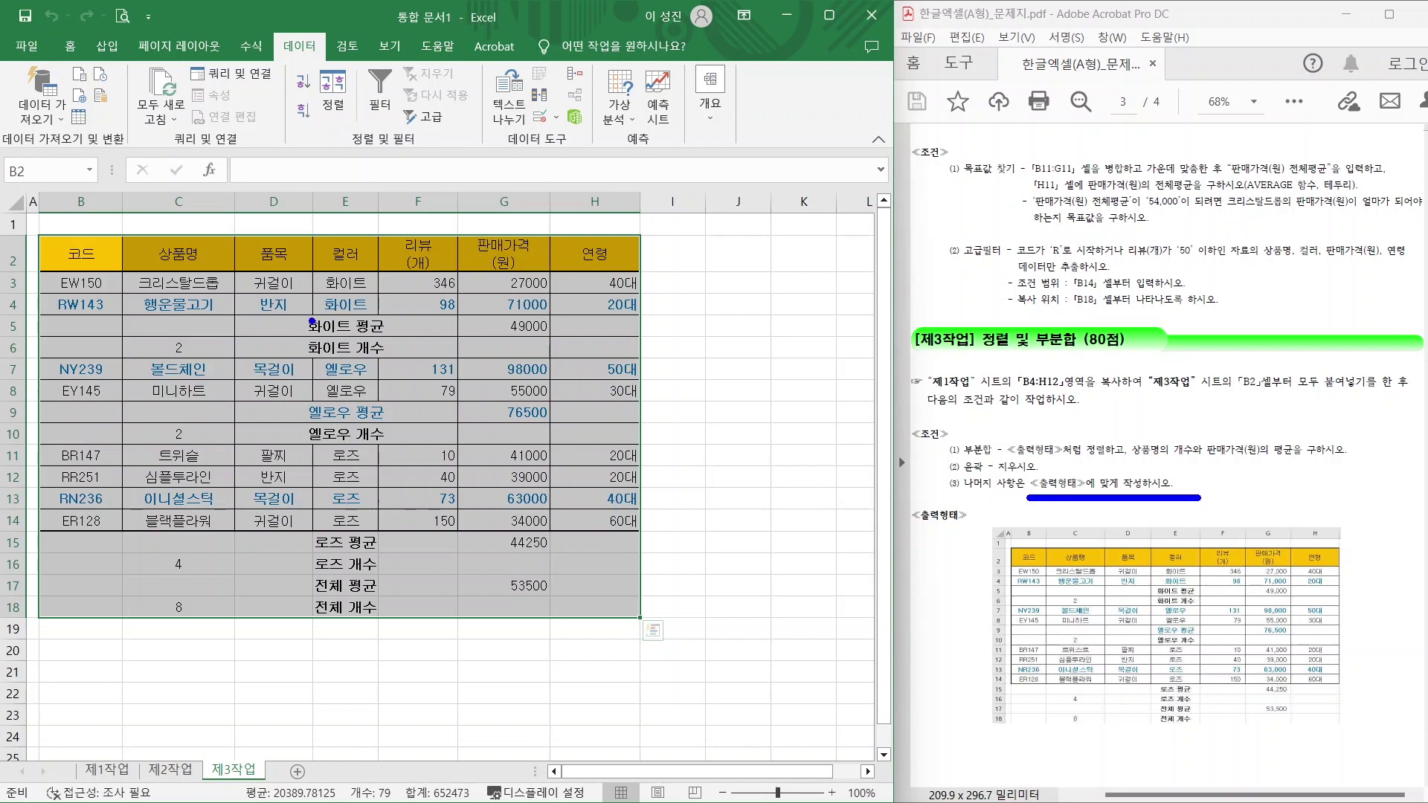
Widen column E so the 컬러 entries fit.
mouse_move(294, 209)
left_mouse_down()
mouse_move(335, 255)
mouse_move(398, 643)
left_mouse_up()
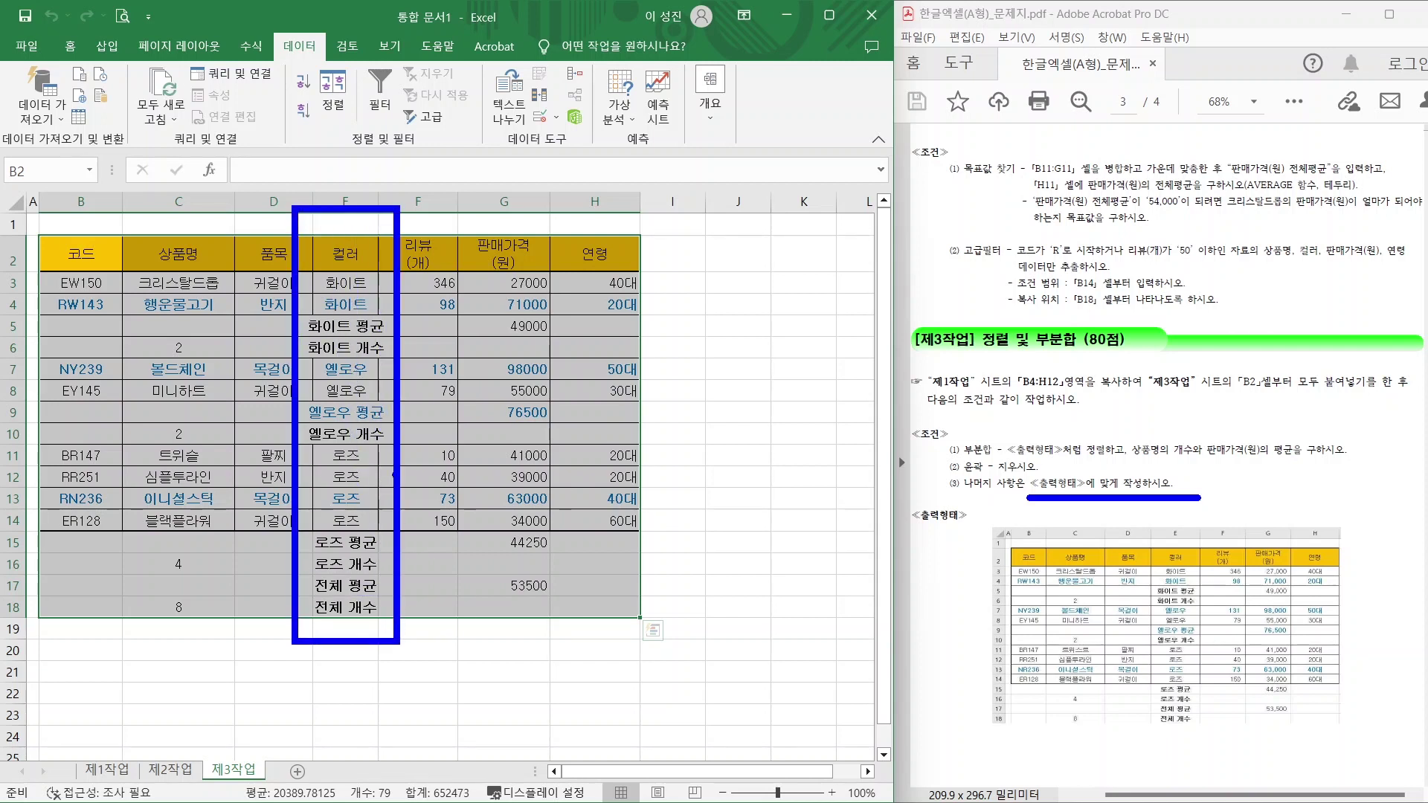
key("Escape")
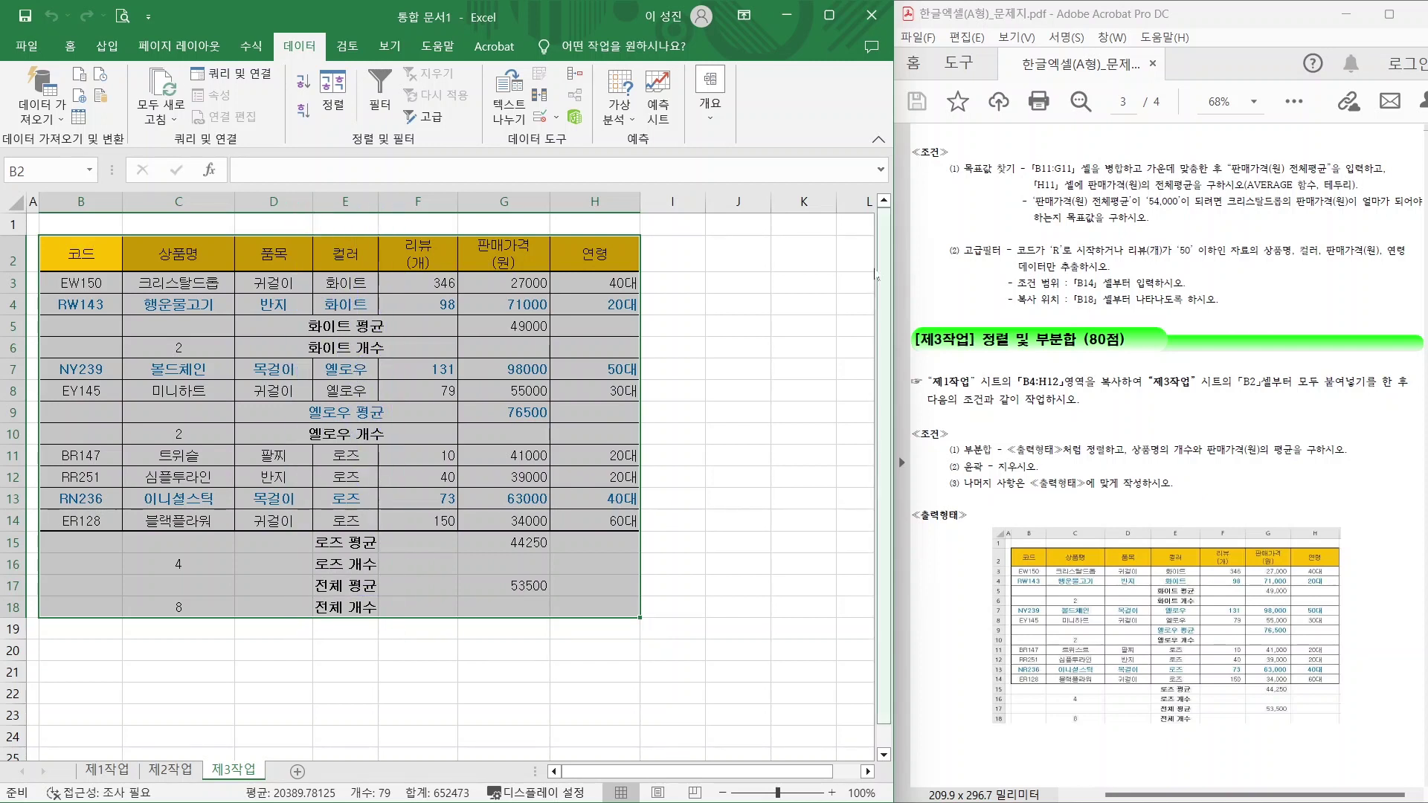
left_click_drag(378, 209, 430, 208)
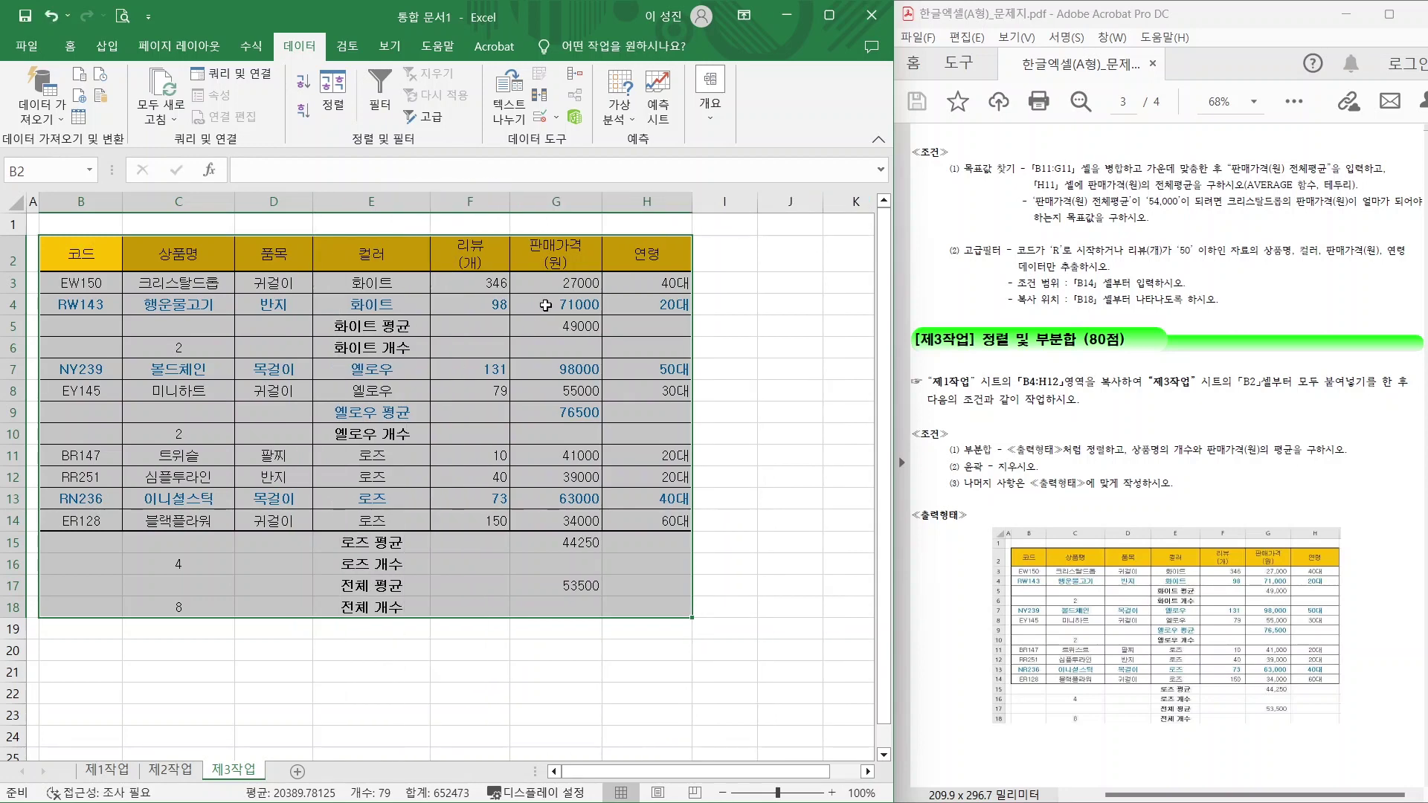
Apply comma style to the 판매가격 values in G3:G17.
left_click_drag(556, 283, 565, 595)
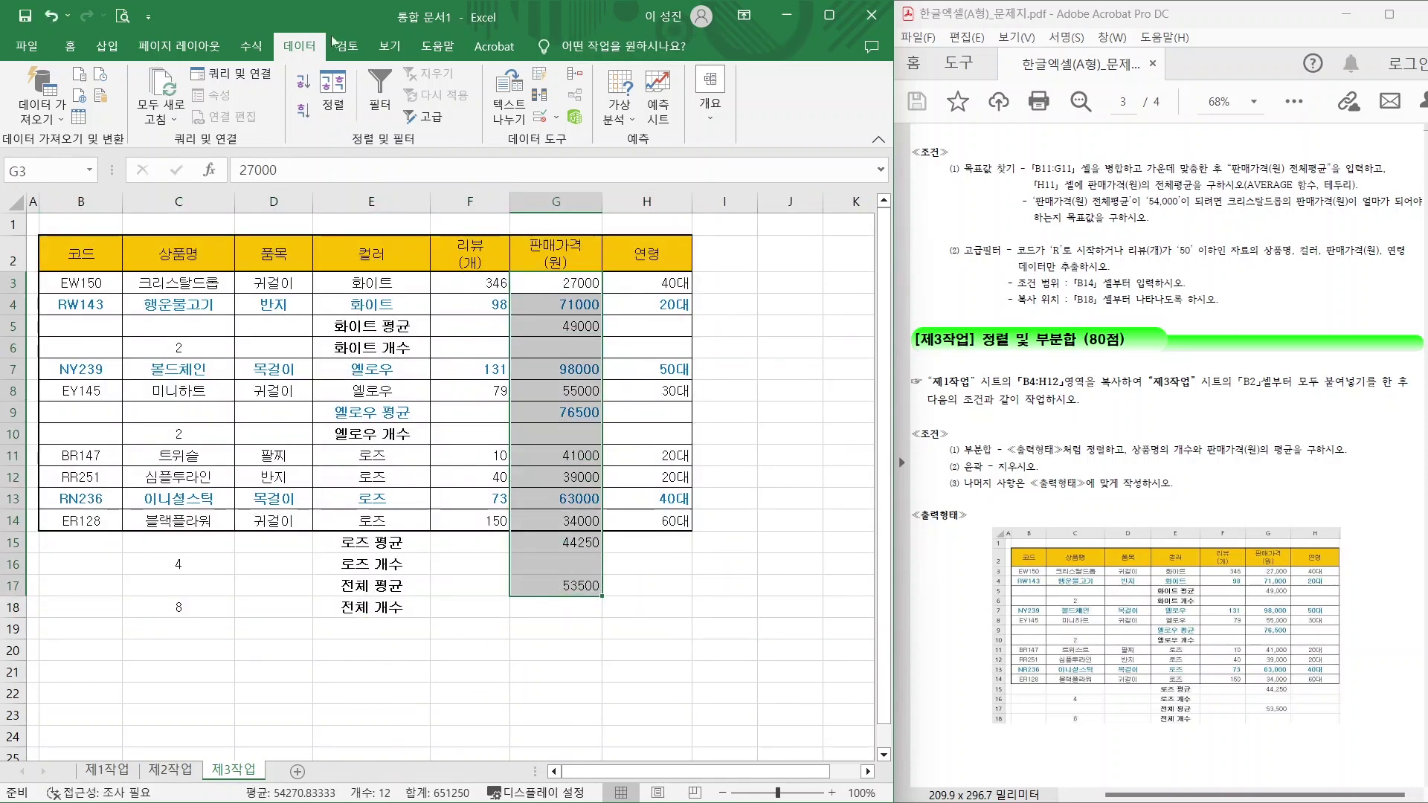
left_click(69, 45)
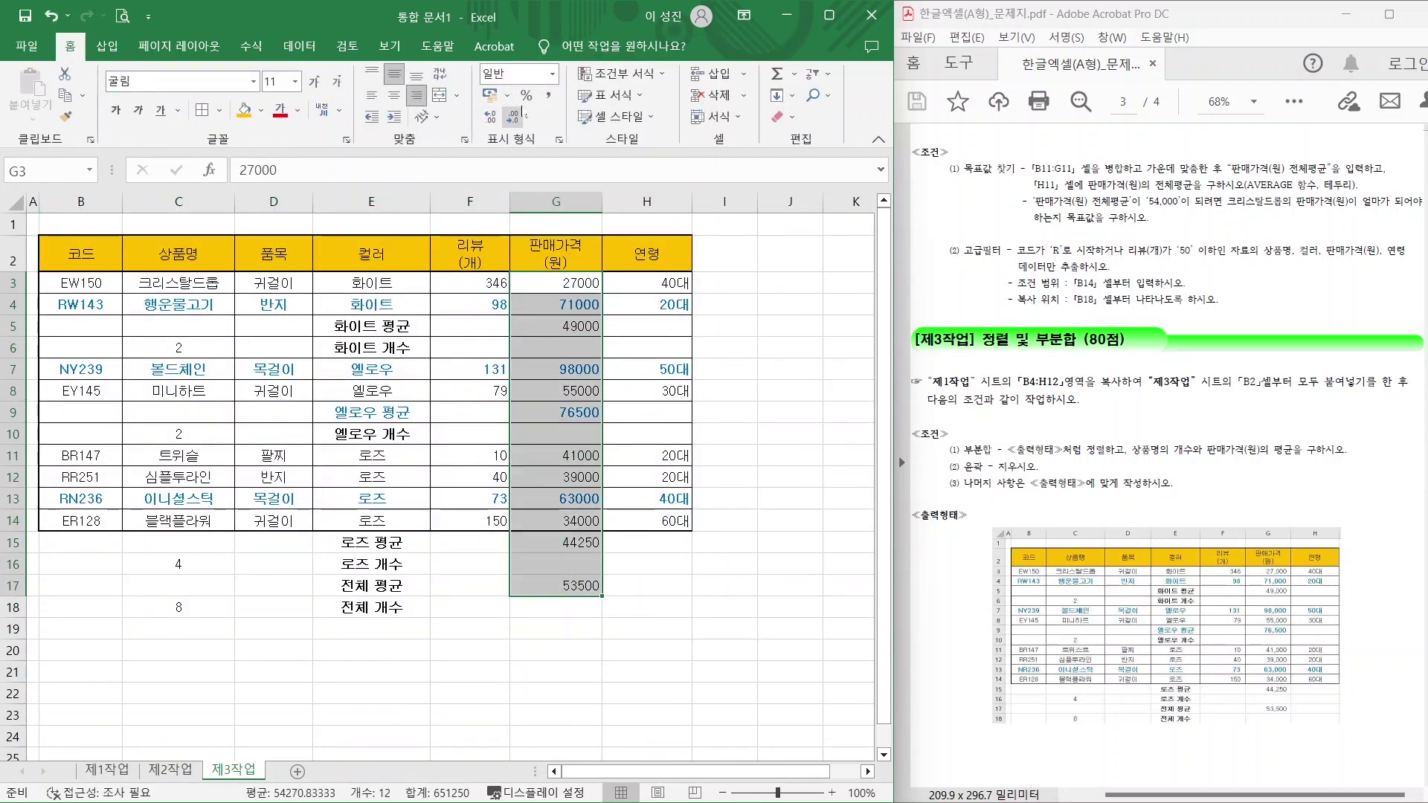
left_click(548, 96)
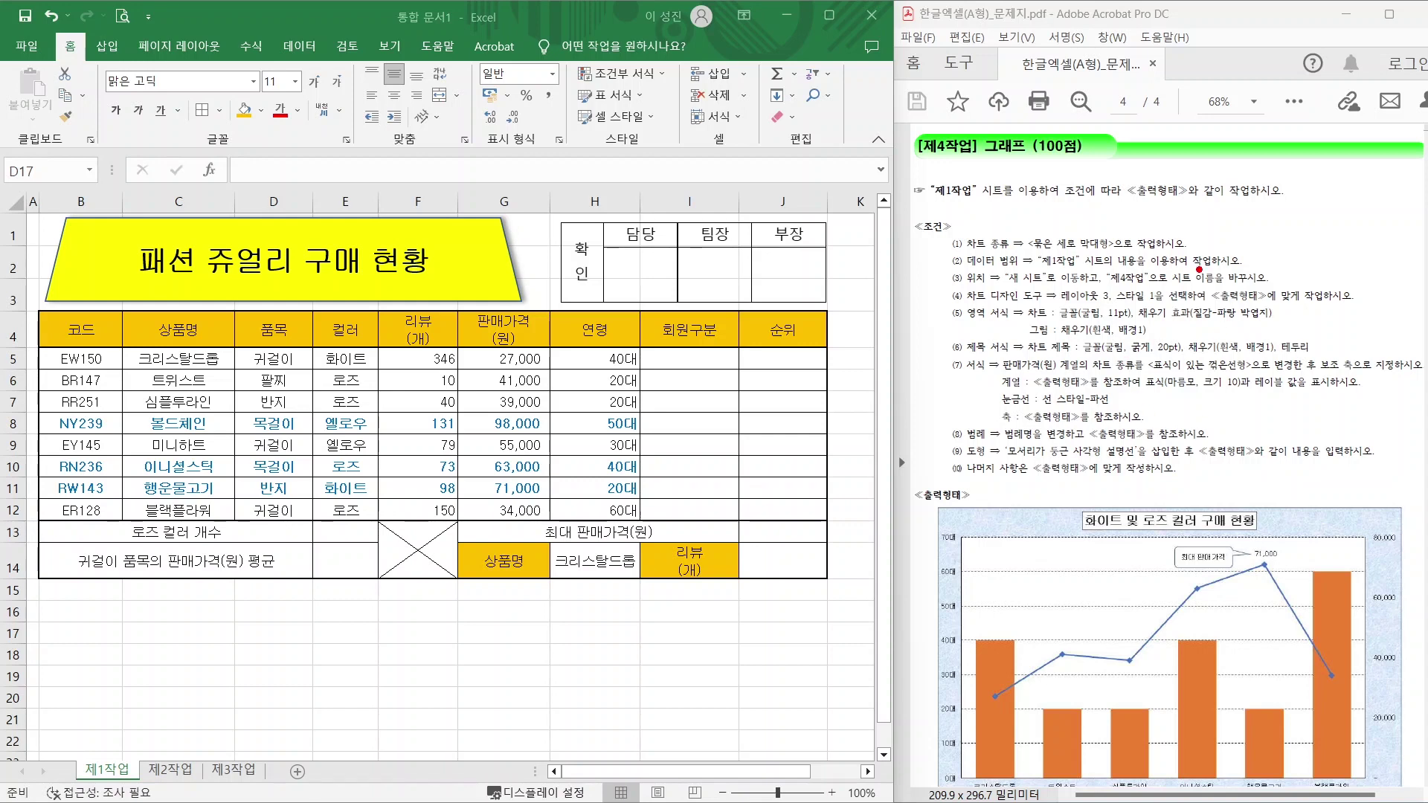
Review the 제4작업 instructions and the sample chart's 연령 legend and first bars.
left_click_drag(942, 209, 1098, 207)
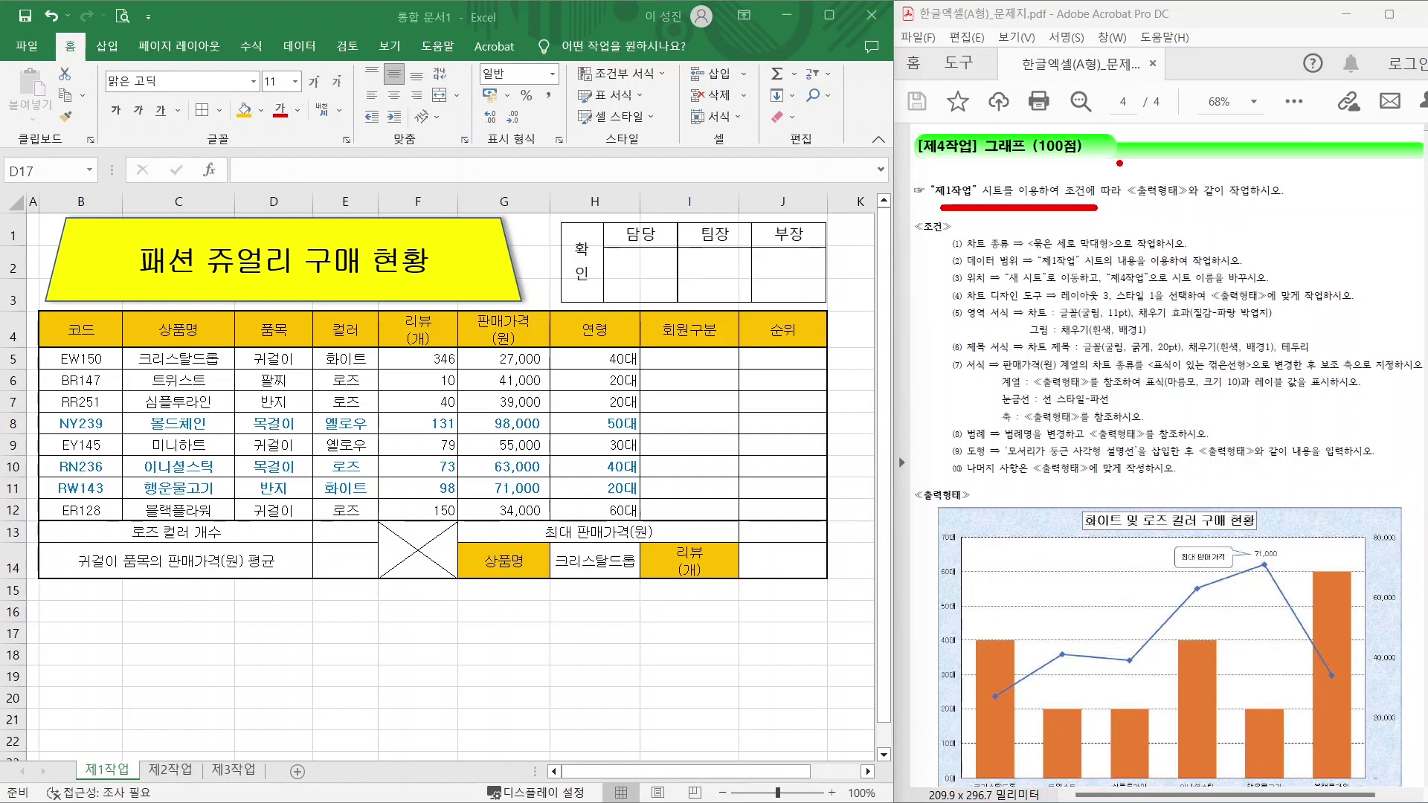
key("Escape")
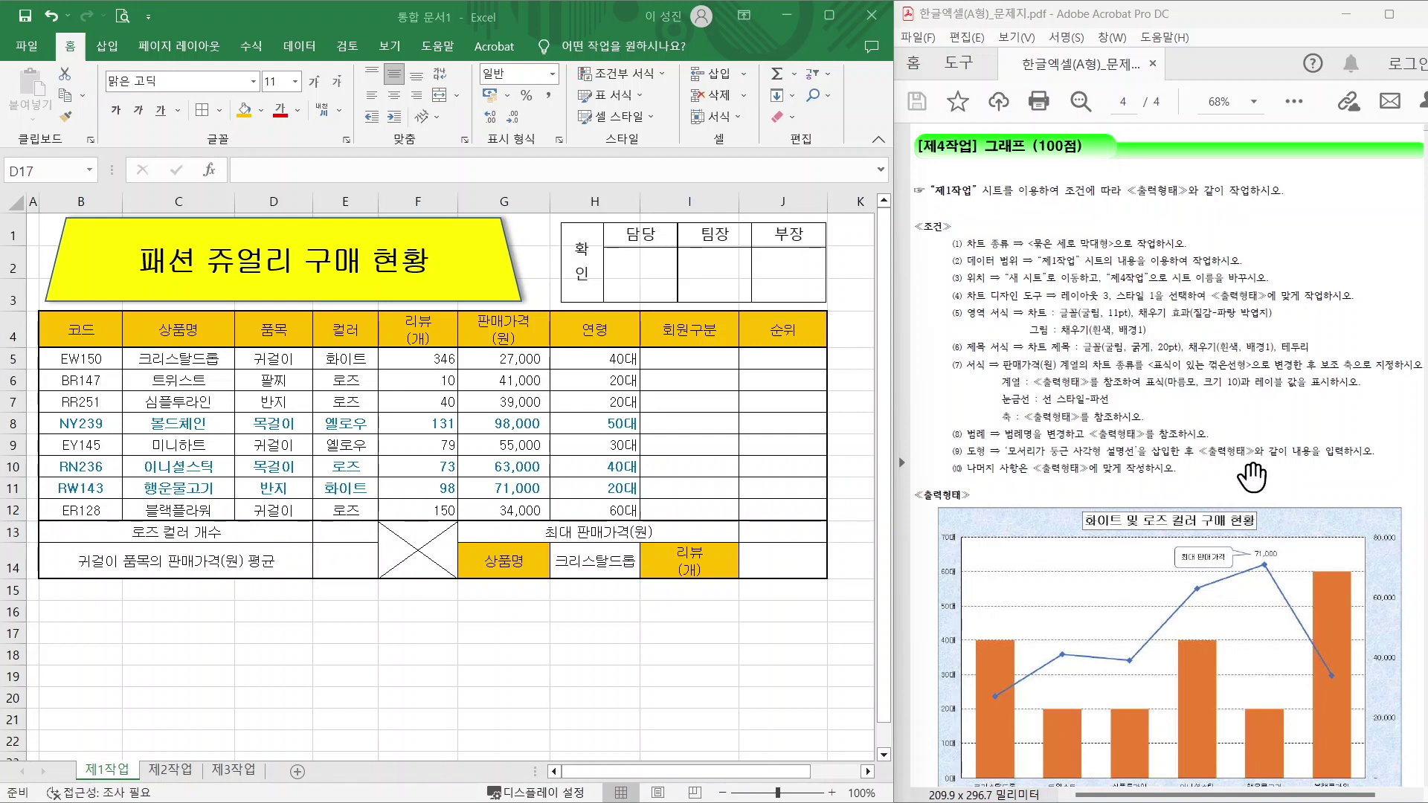
scroll(1235, 458, "down", 3)
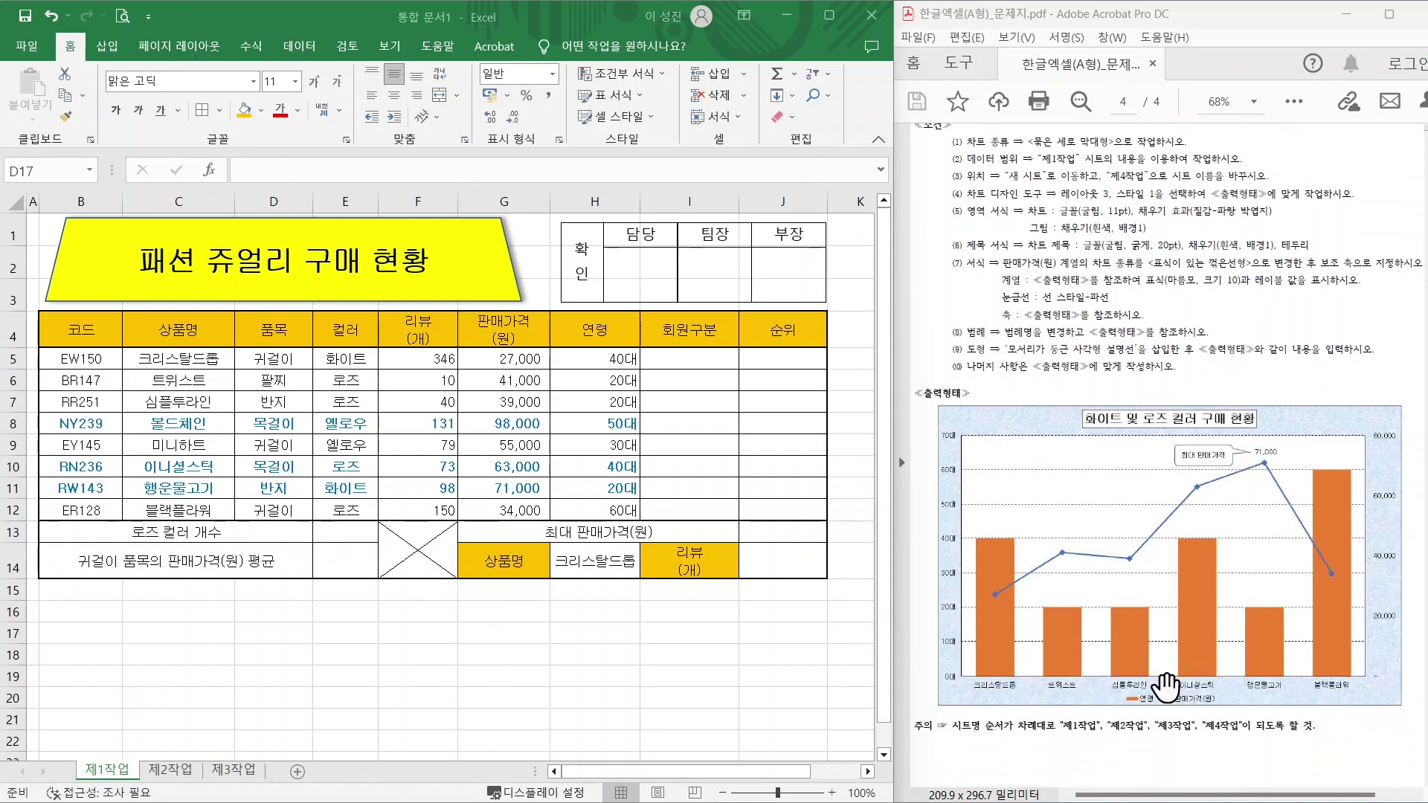
key("ctrl+2")
mouse_move(1157, 712)
left_mouse_down()
mouse_move(1116, 700)
mouse_move(1224, 682)
left_mouse_up()
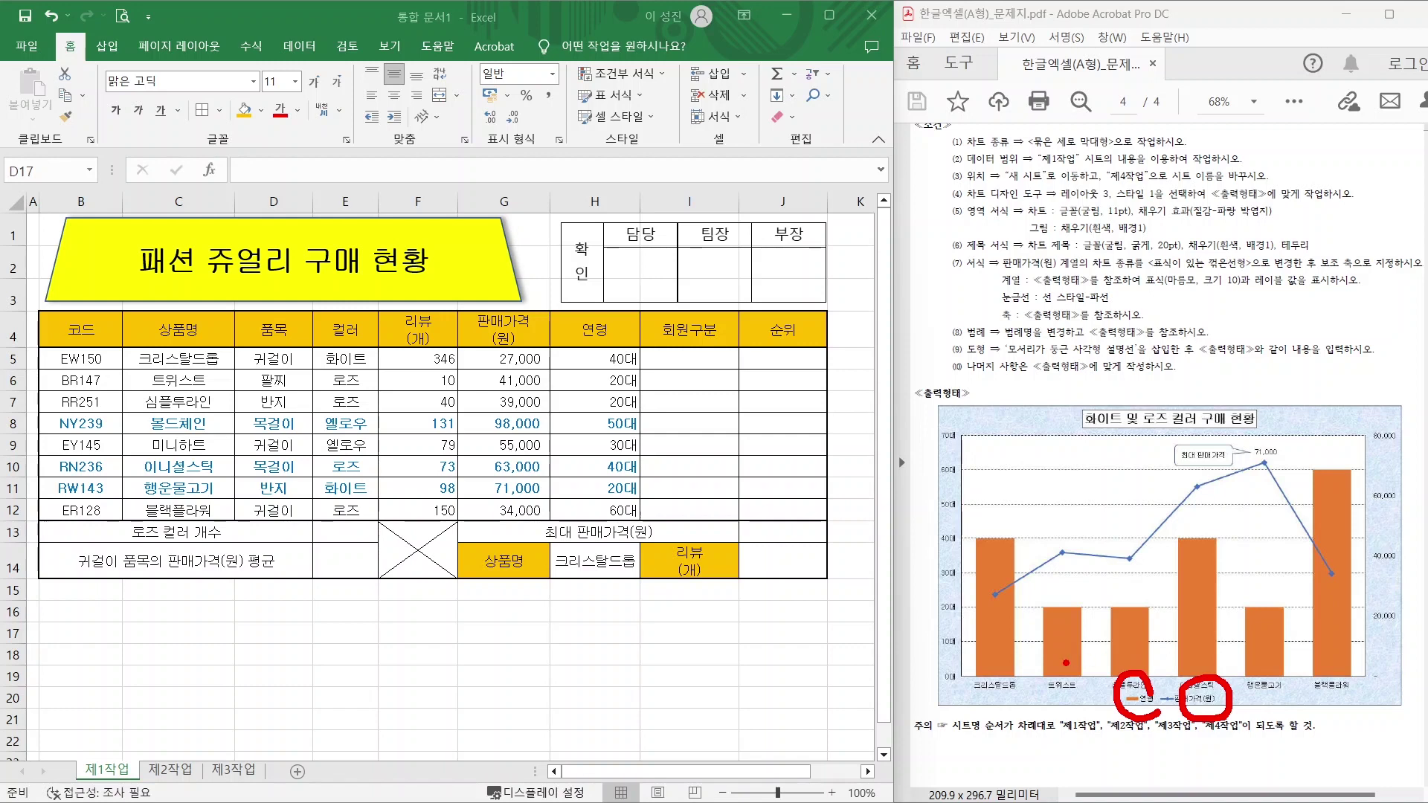
mouse_move(995, 671)
left_mouse_down()
mouse_move(1030, 627)
mouse_move(1021, 667)
mouse_move(1101, 630)
mouse_move(1083, 669)
left_mouse_up()
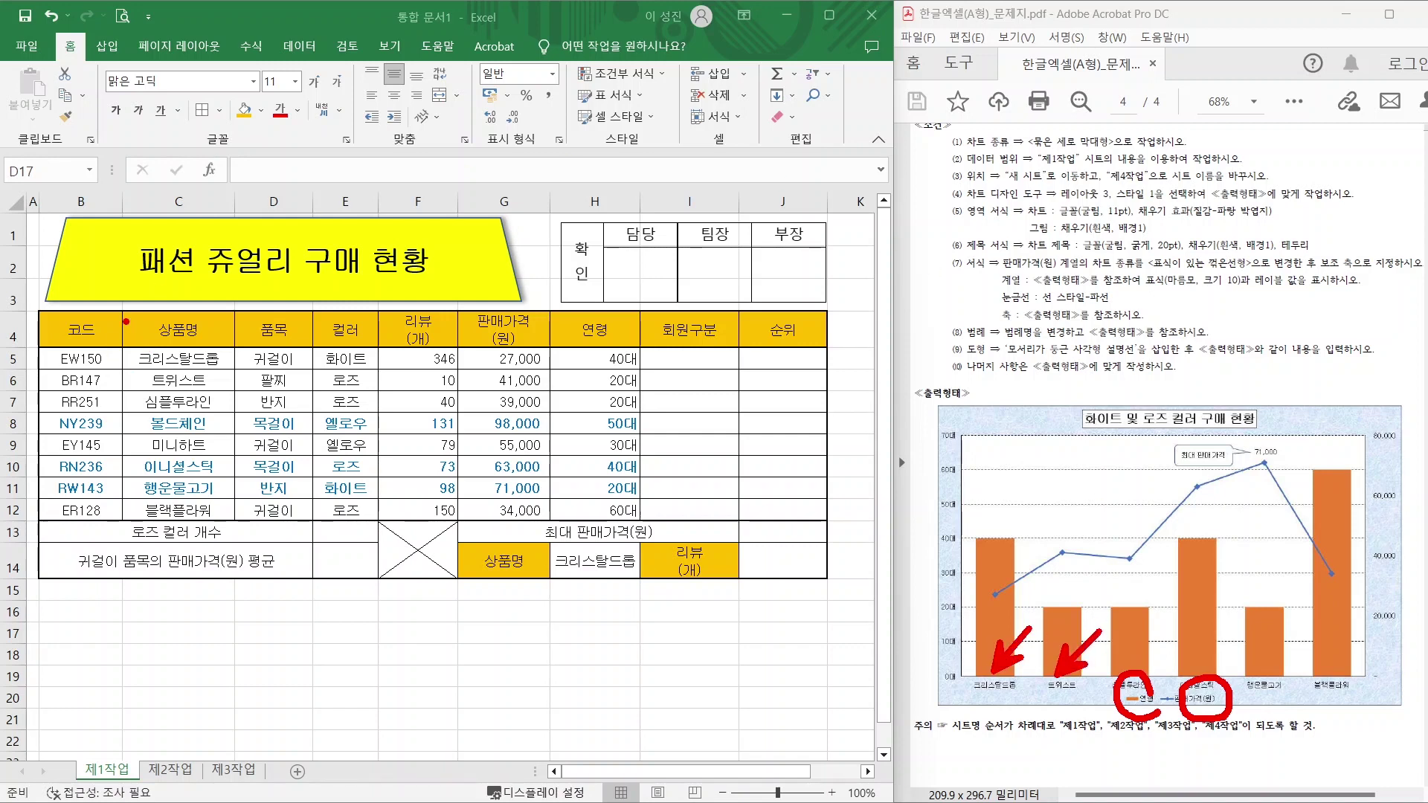
Select the 상품명 cells in column C starting at C4 as the first chart range.
left_click_drag(119, 304, 235, 530)
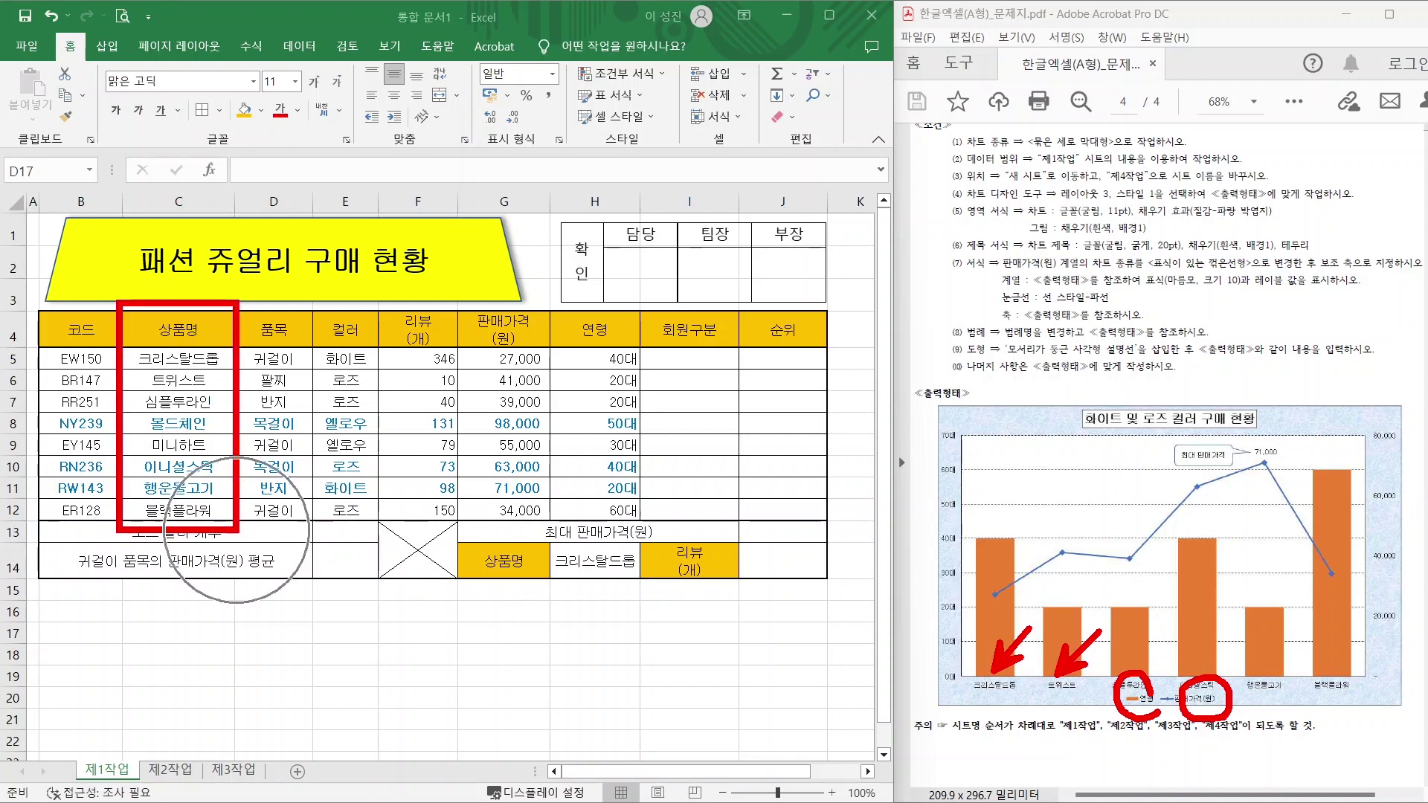
mouse_move(456, 305)
left_mouse_down()
mouse_move(495, 362)
mouse_move(545, 529)
left_mouse_up()
left_click_drag(556, 300, 644, 523)
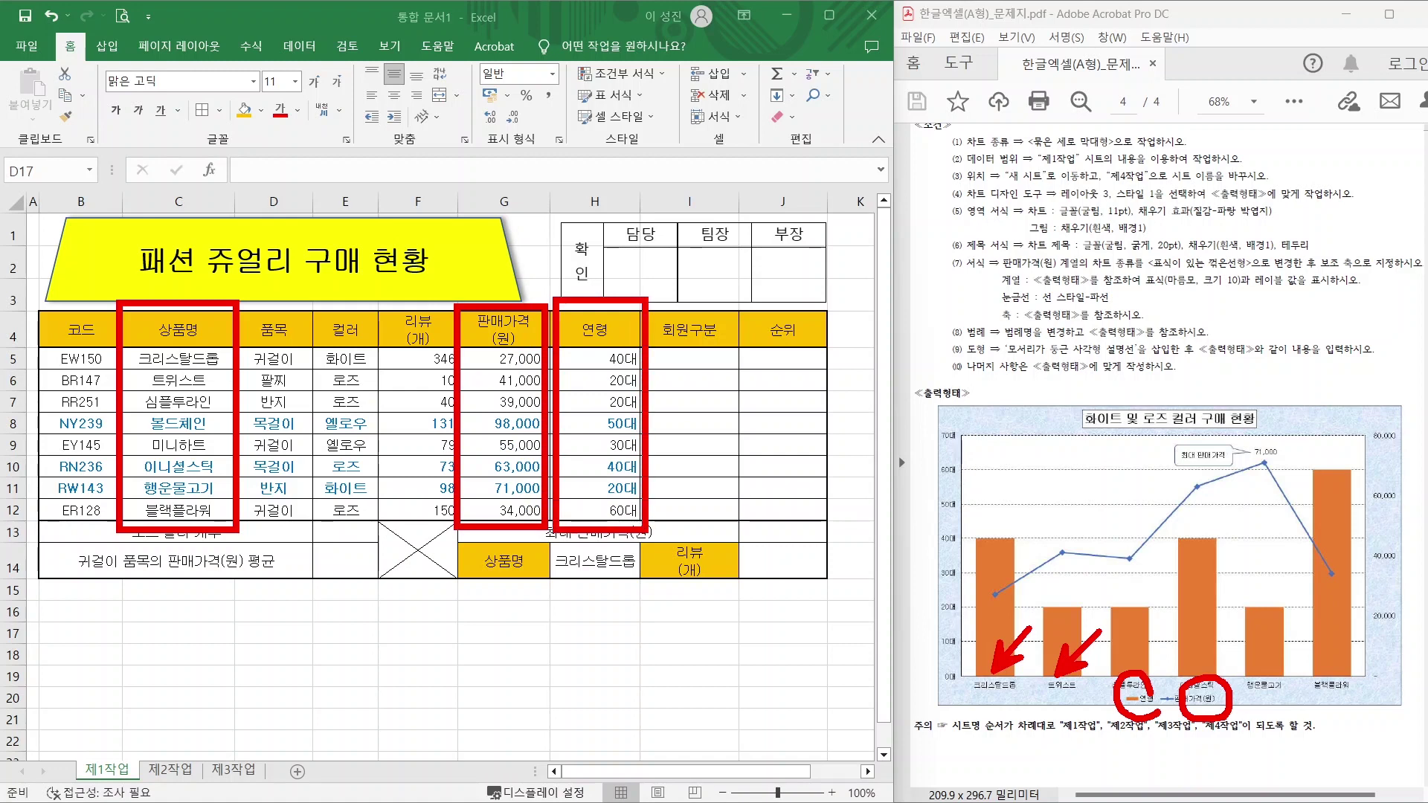
mouse_move(196, 311)
left_mouse_down()
mouse_move(216, 368)
mouse_move(149, 547)
left_mouse_up()
mouse_move(555, 281)
left_mouse_down()
mouse_move(540, 292)
mouse_move(617, 304)
mouse_move(495, 435)
mouse_move(550, 506)
left_mouse_up()
key("Escape")
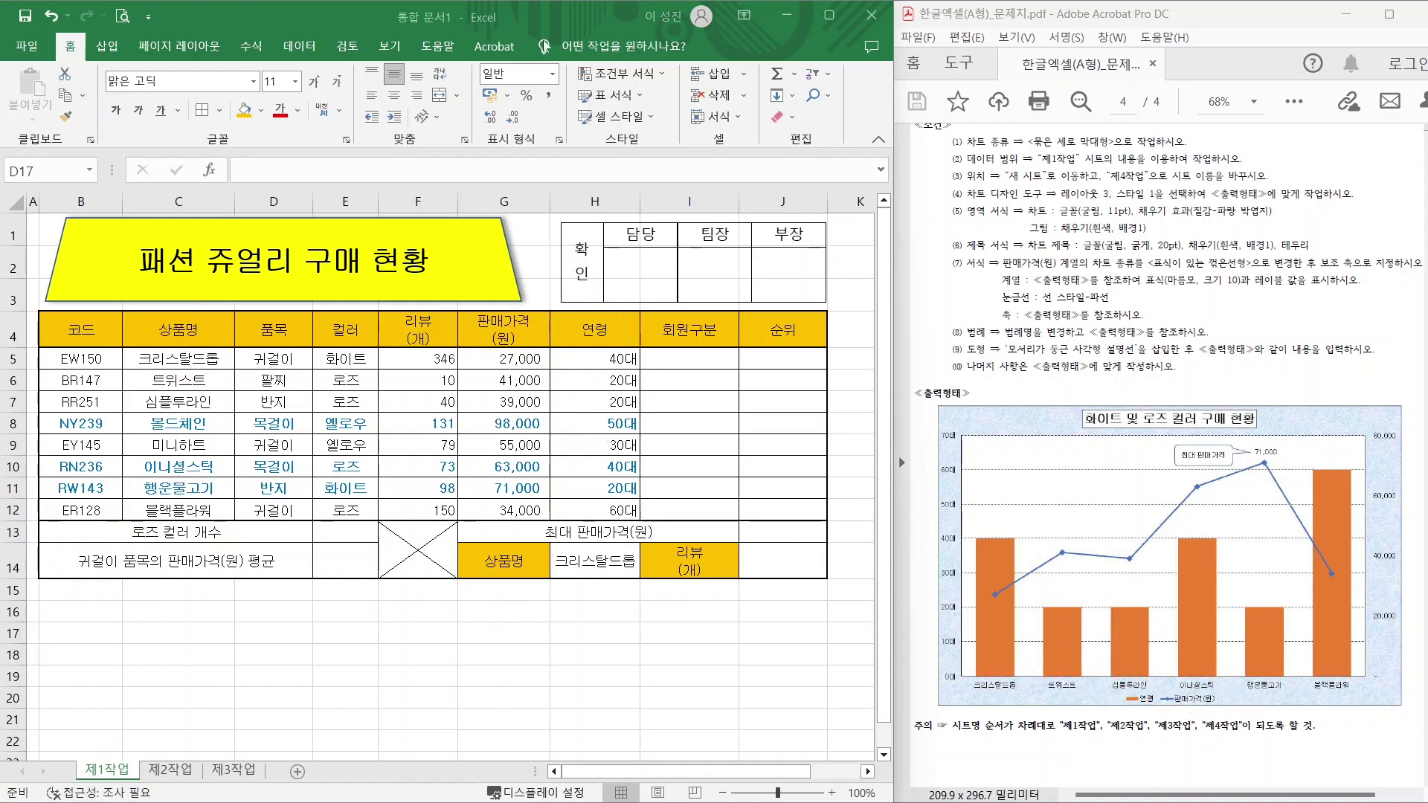
left_click_drag(179, 330, 167, 511)
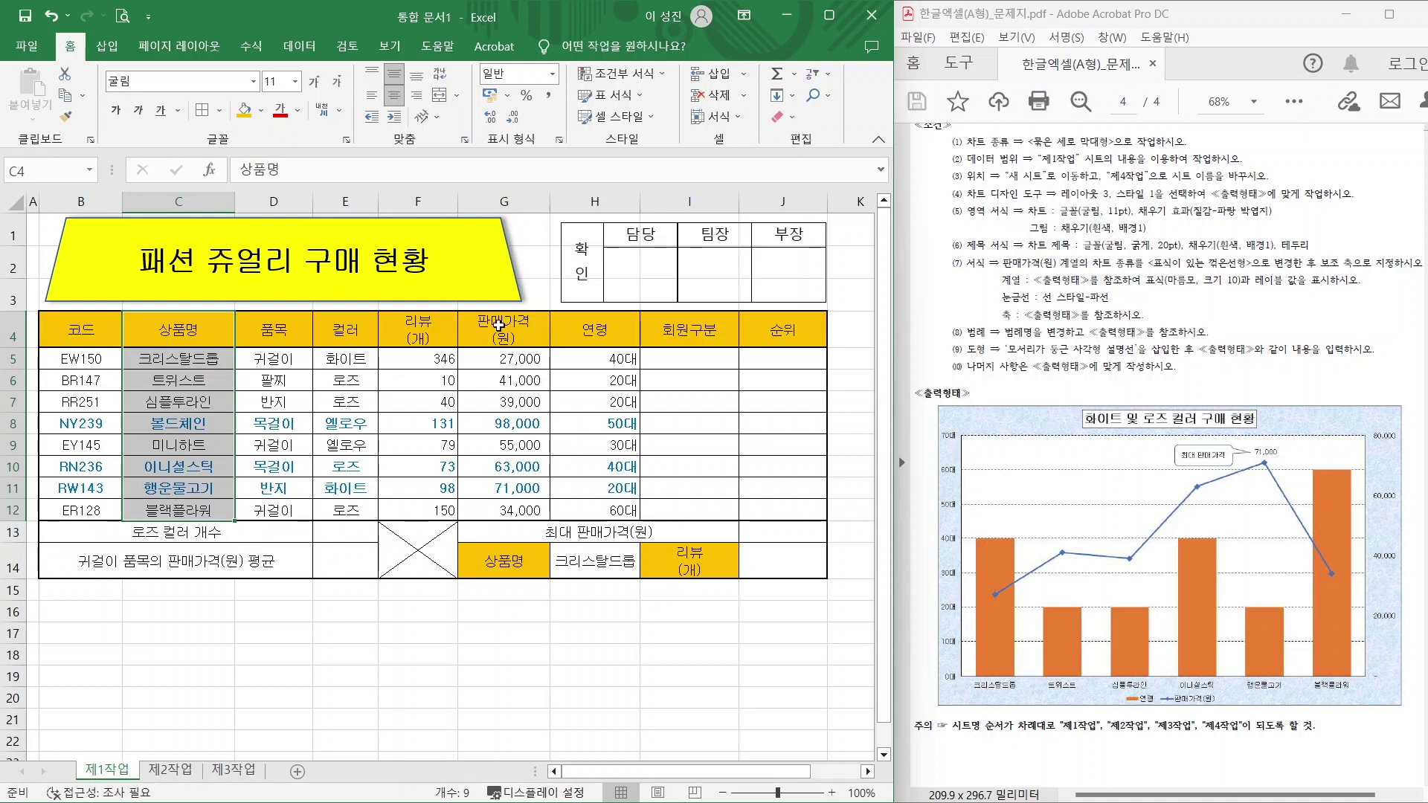
Add G4:H12 to the selection and insert a 2D clustered column chart.
left_click_drag(498, 325, 591, 515)
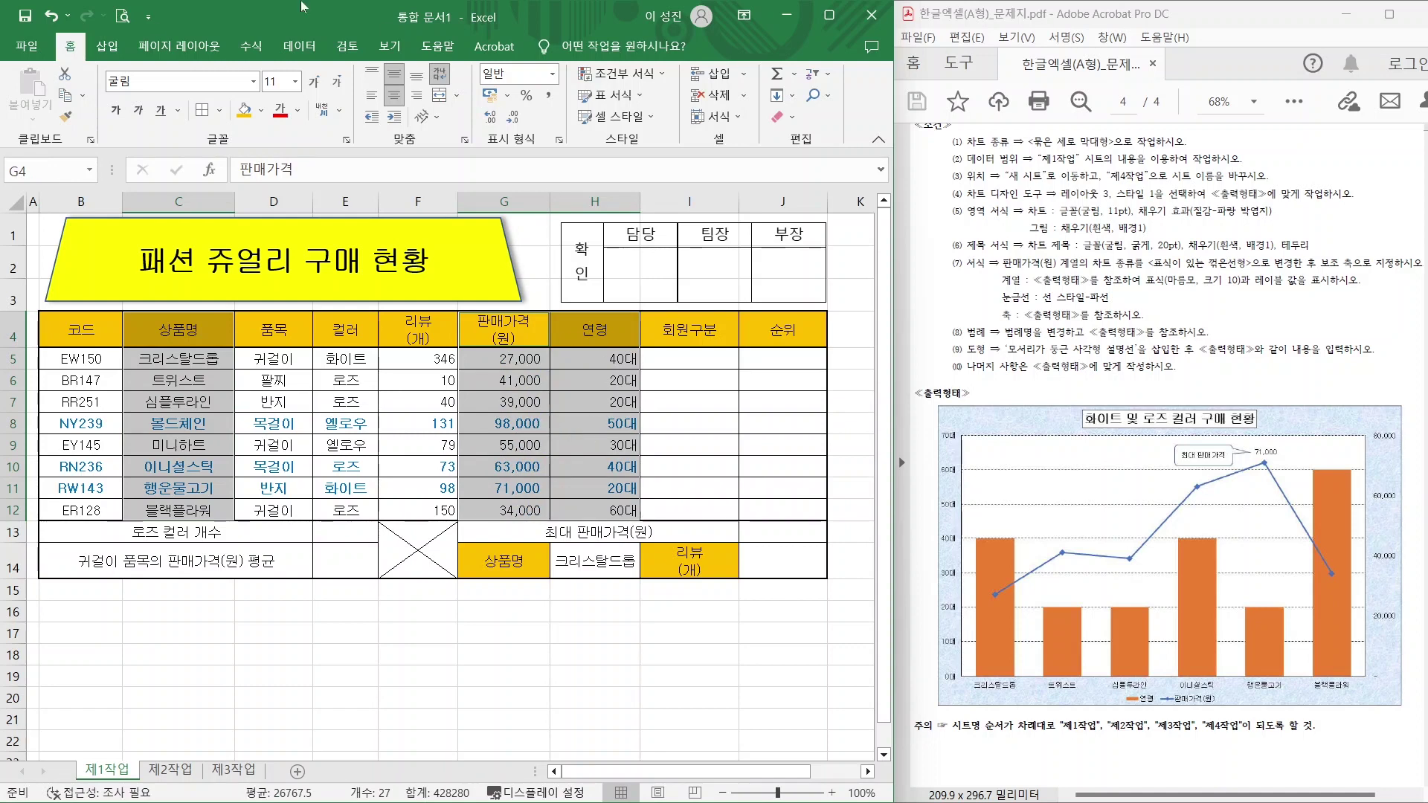
left_click(107, 46)
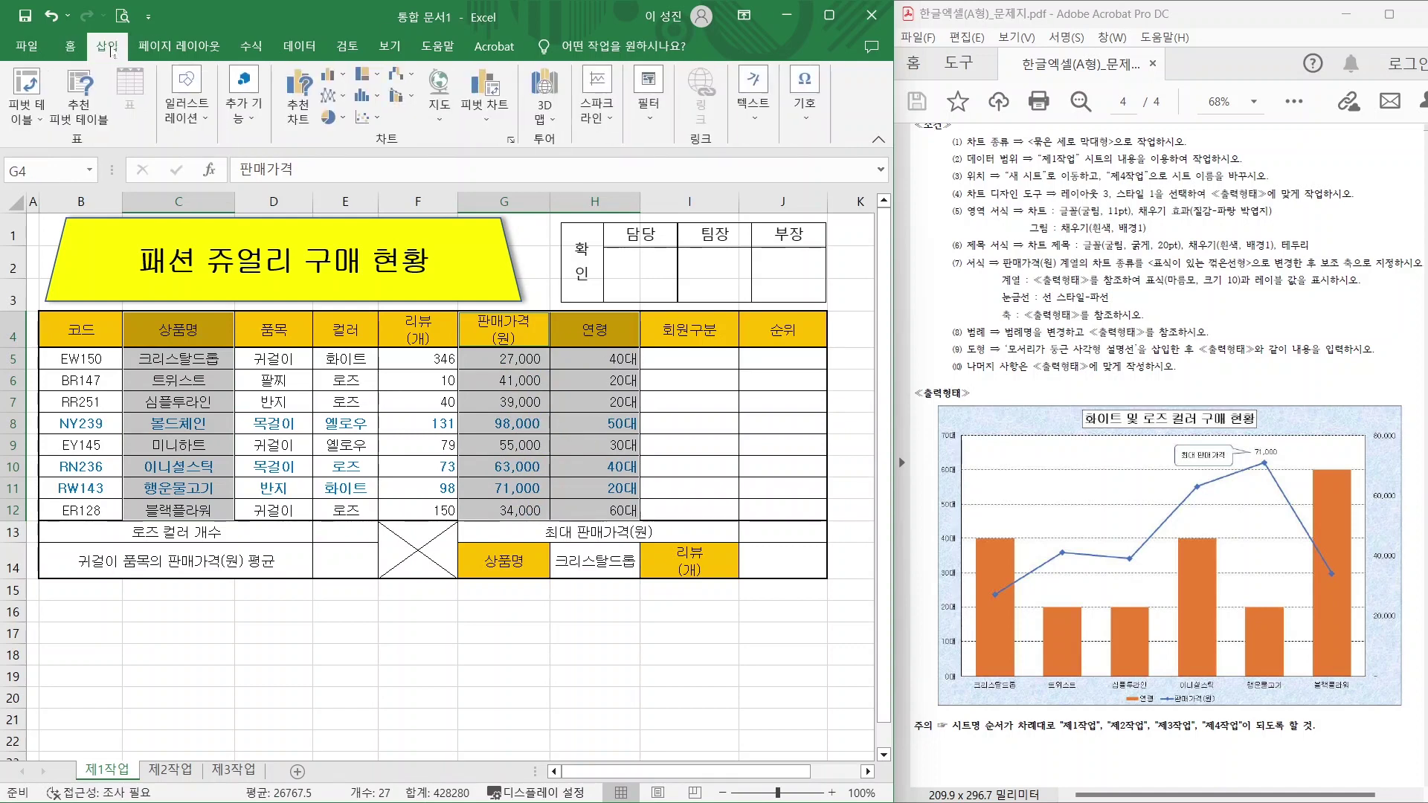
left_click(332, 77)
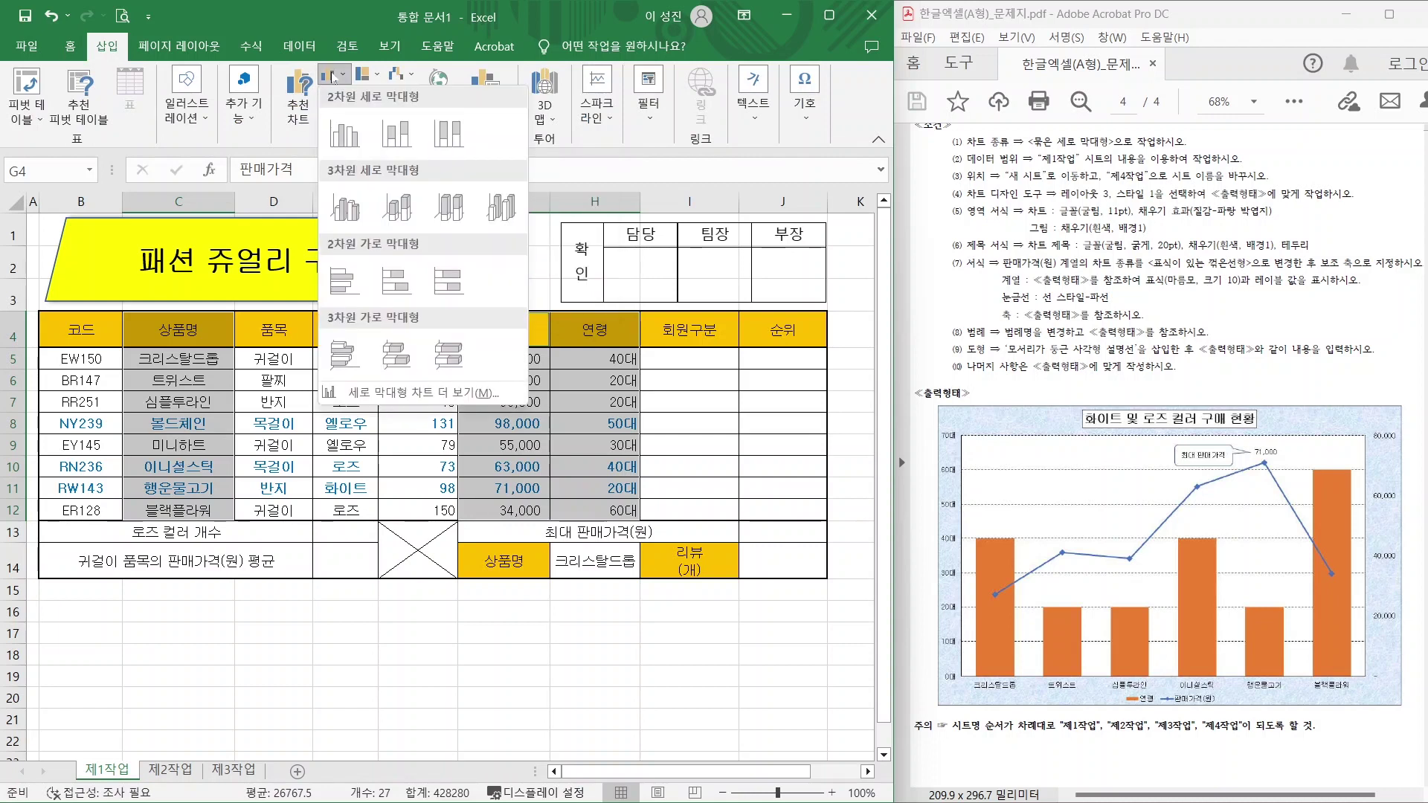
left_click(341, 141)
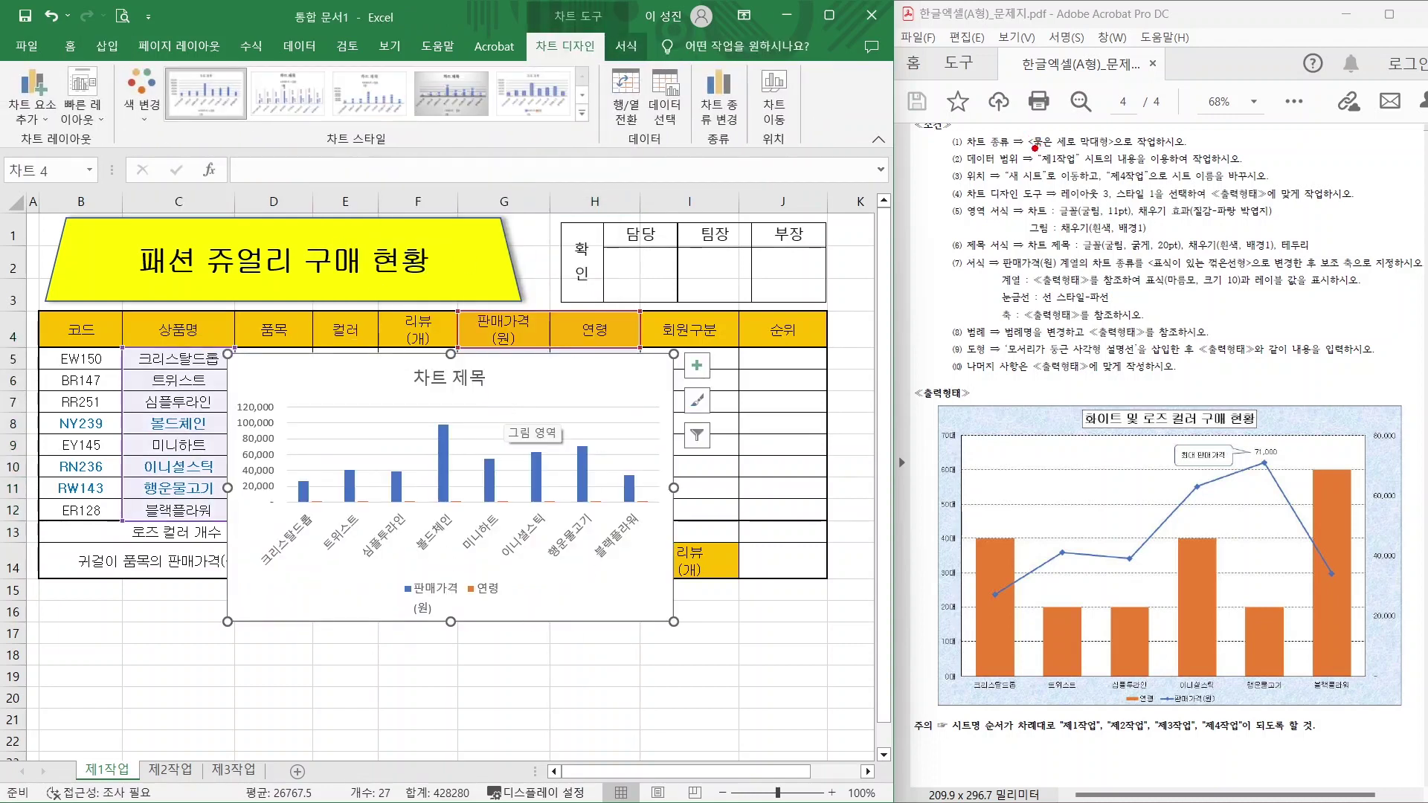
Check the chart against the required type, data range and new-sheet conditions.
left_click_drag(1034, 148, 1135, 148)
left_click_drag(995, 167, 1138, 165)
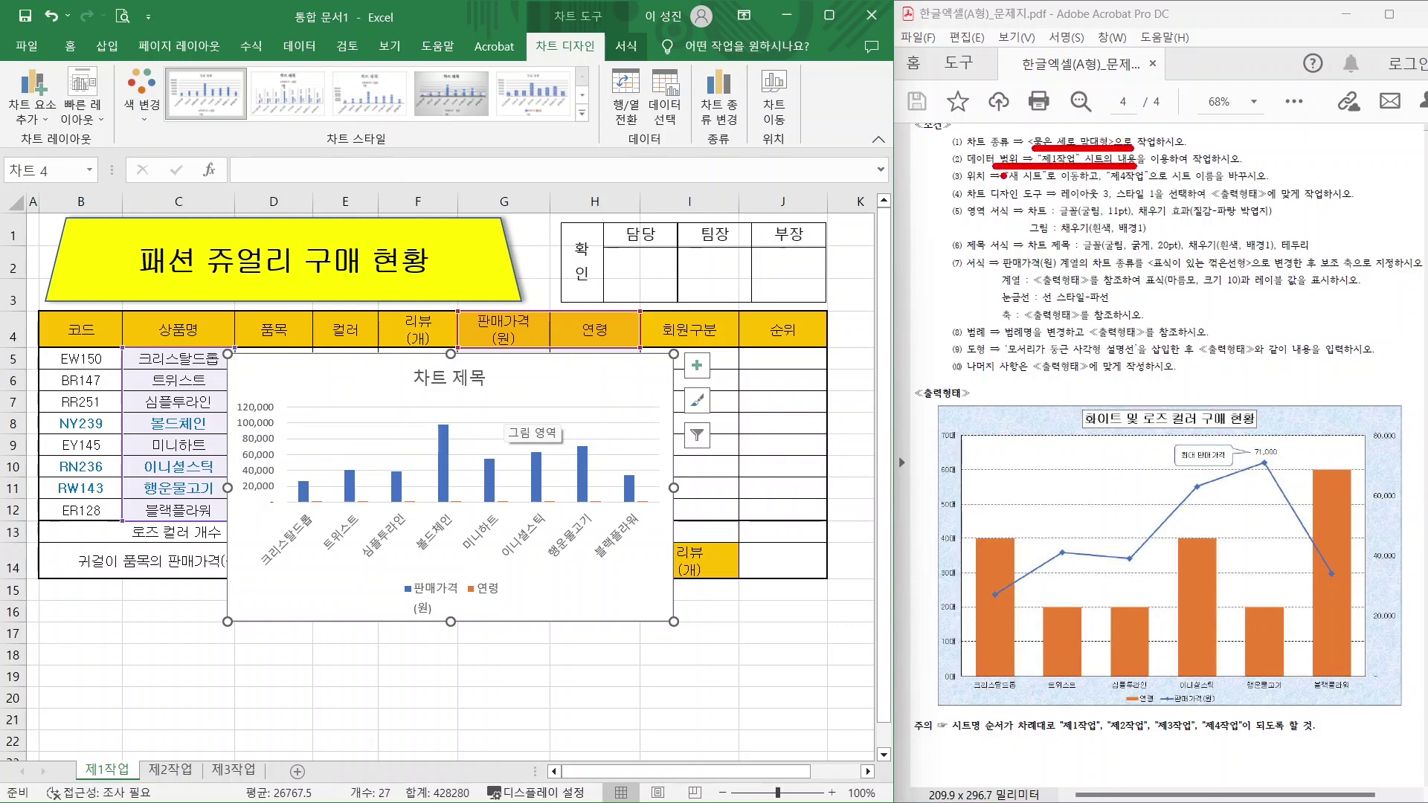
left_click_drag(977, 183, 1194, 181)
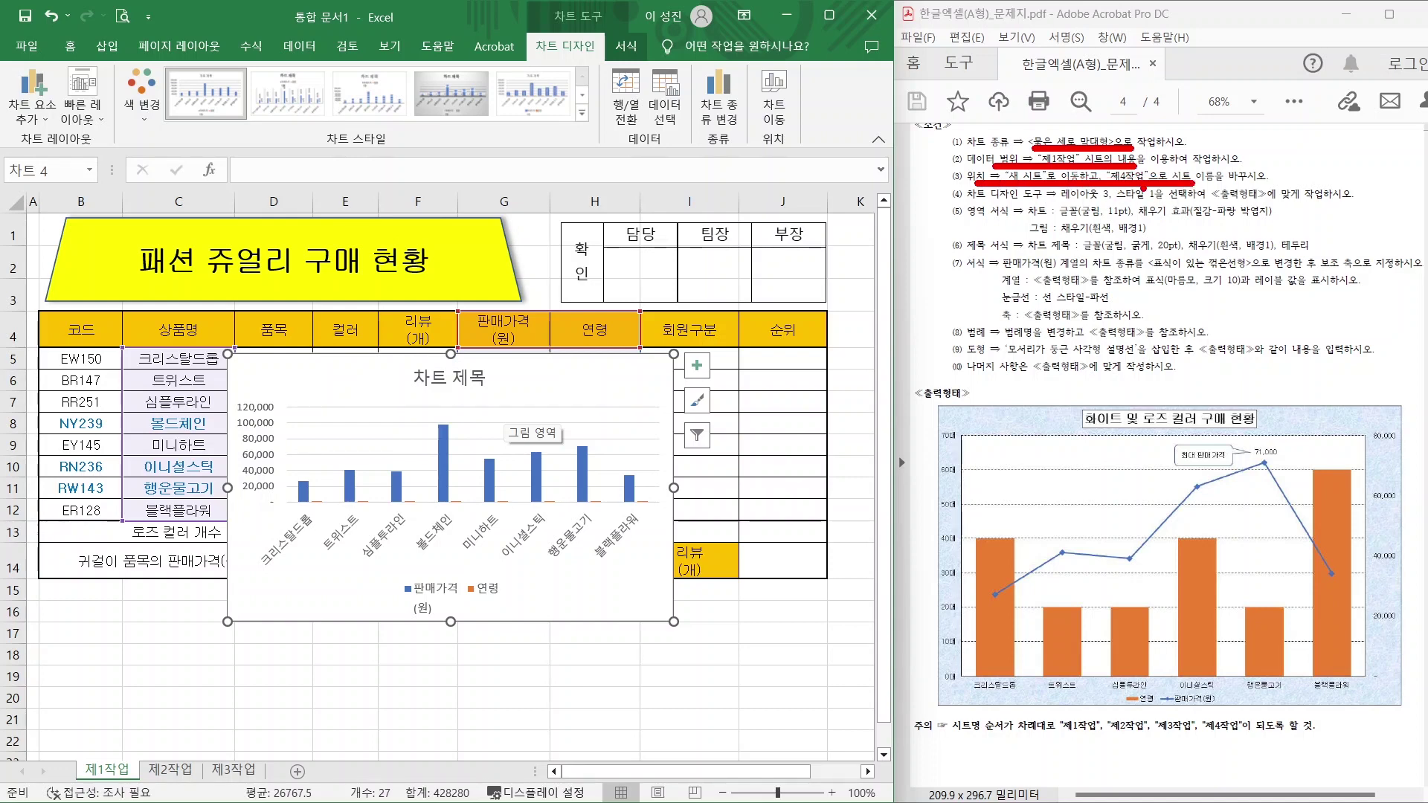
mouse_move(600, 25)
left_mouse_down()
mouse_move(580, 79)
mouse_move(536, 30)
mouse_move(588, 64)
left_mouse_up()
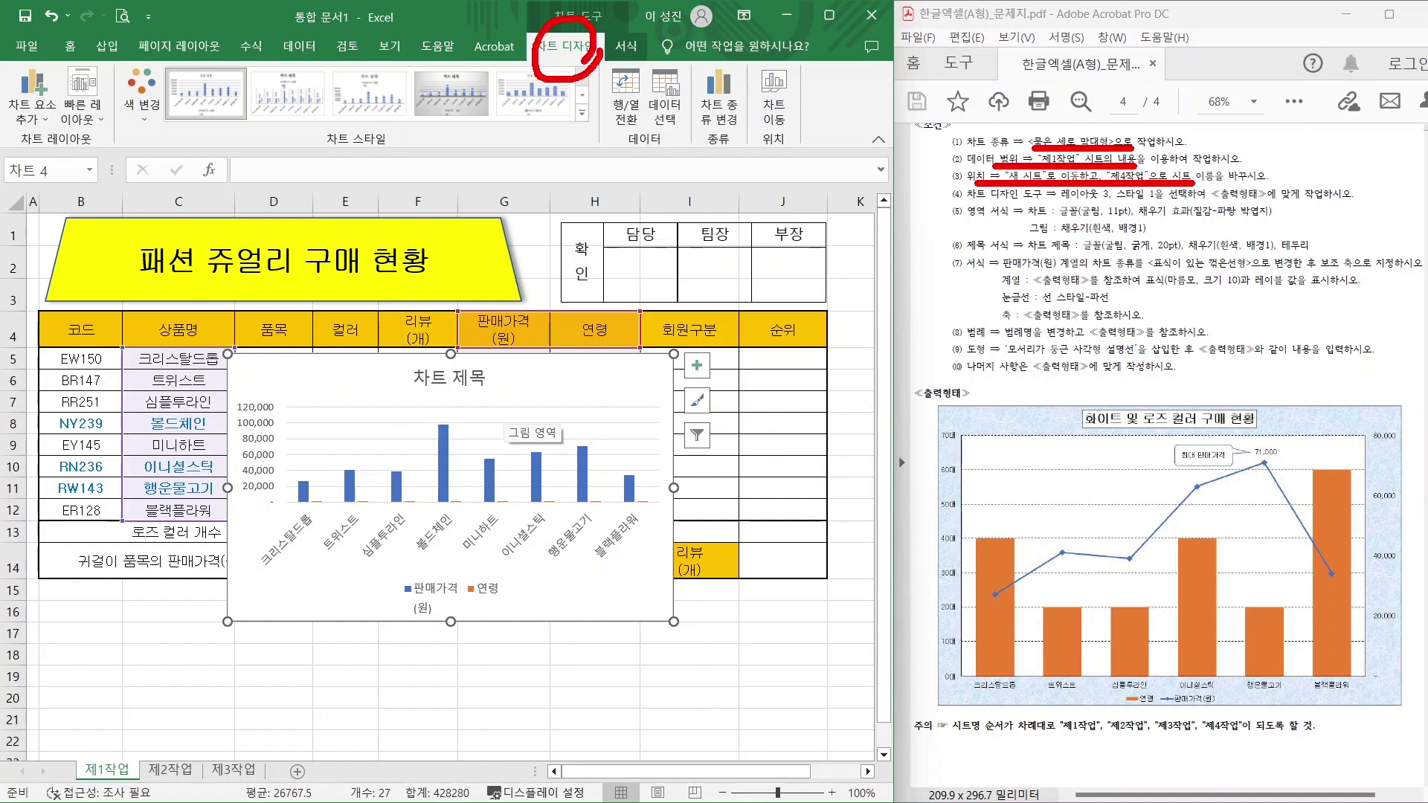
mouse_move(794, 98)
left_mouse_down()
mouse_move(803, 134)
mouse_move(744, 71)
mouse_move(837, 165)
mouse_move(797, 152)
left_mouse_up()
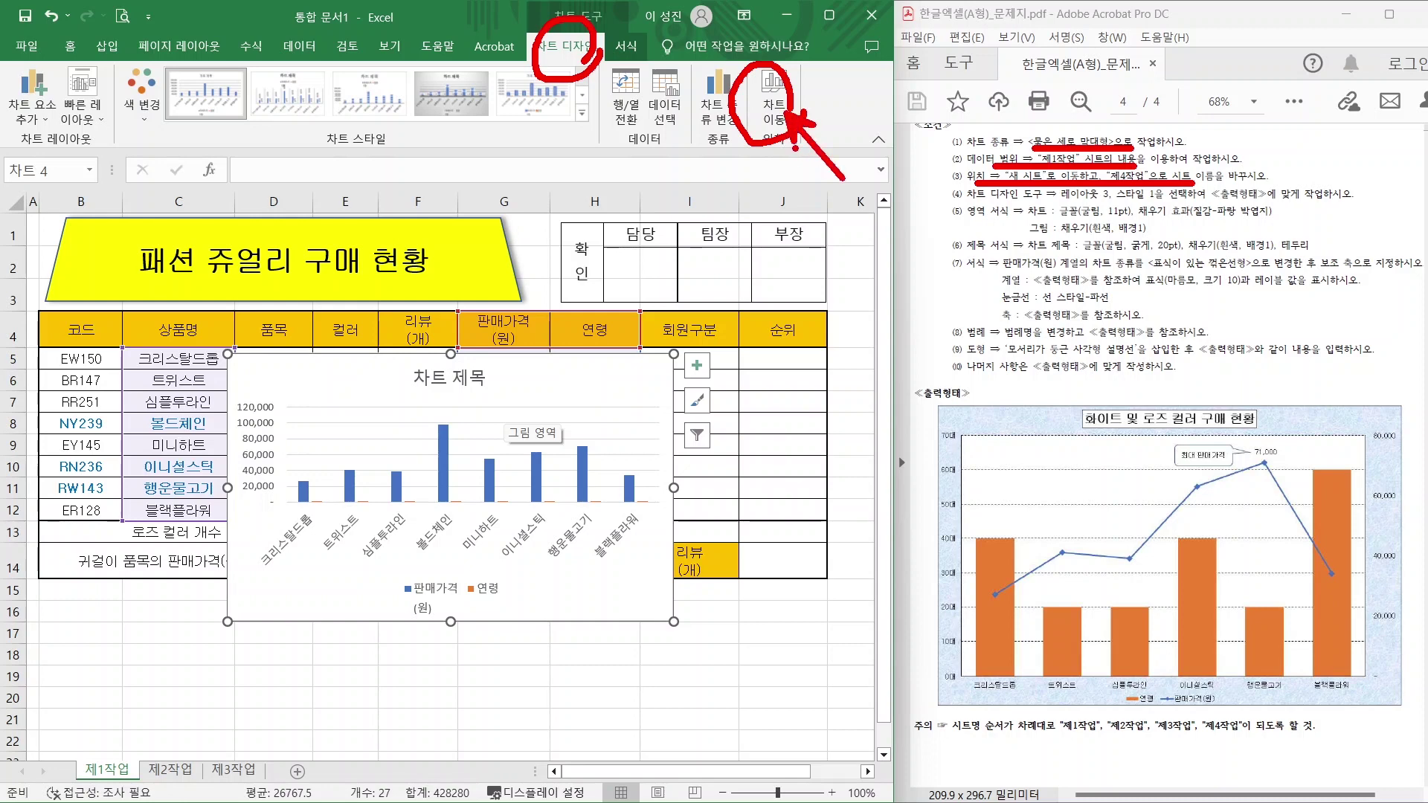
key("Escape")
Move the chart onto its own chart sheet named 제4작업.
left_click(774, 104)
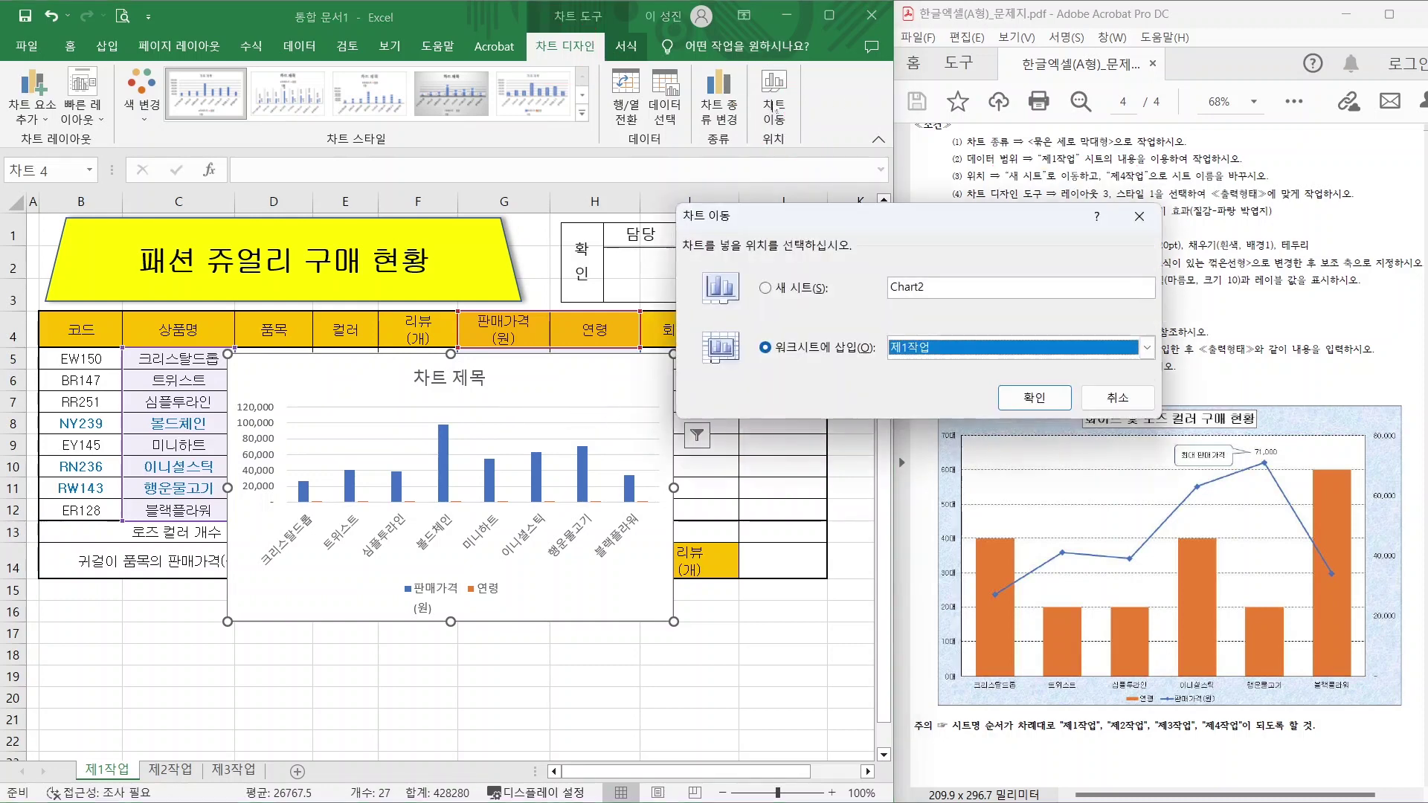
left_click(799, 289)
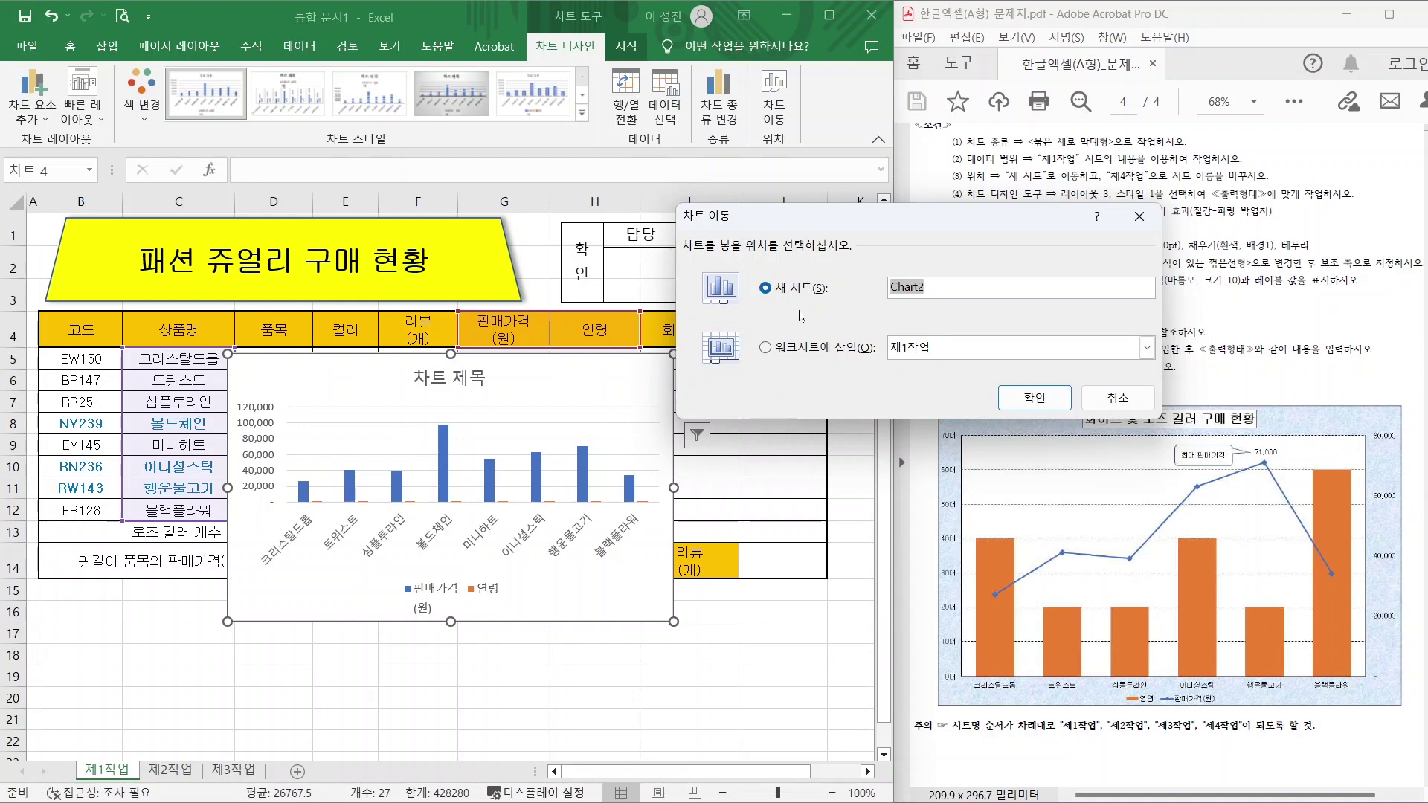
type("ㅈ")
type("4작업")
left_click(1034, 397)
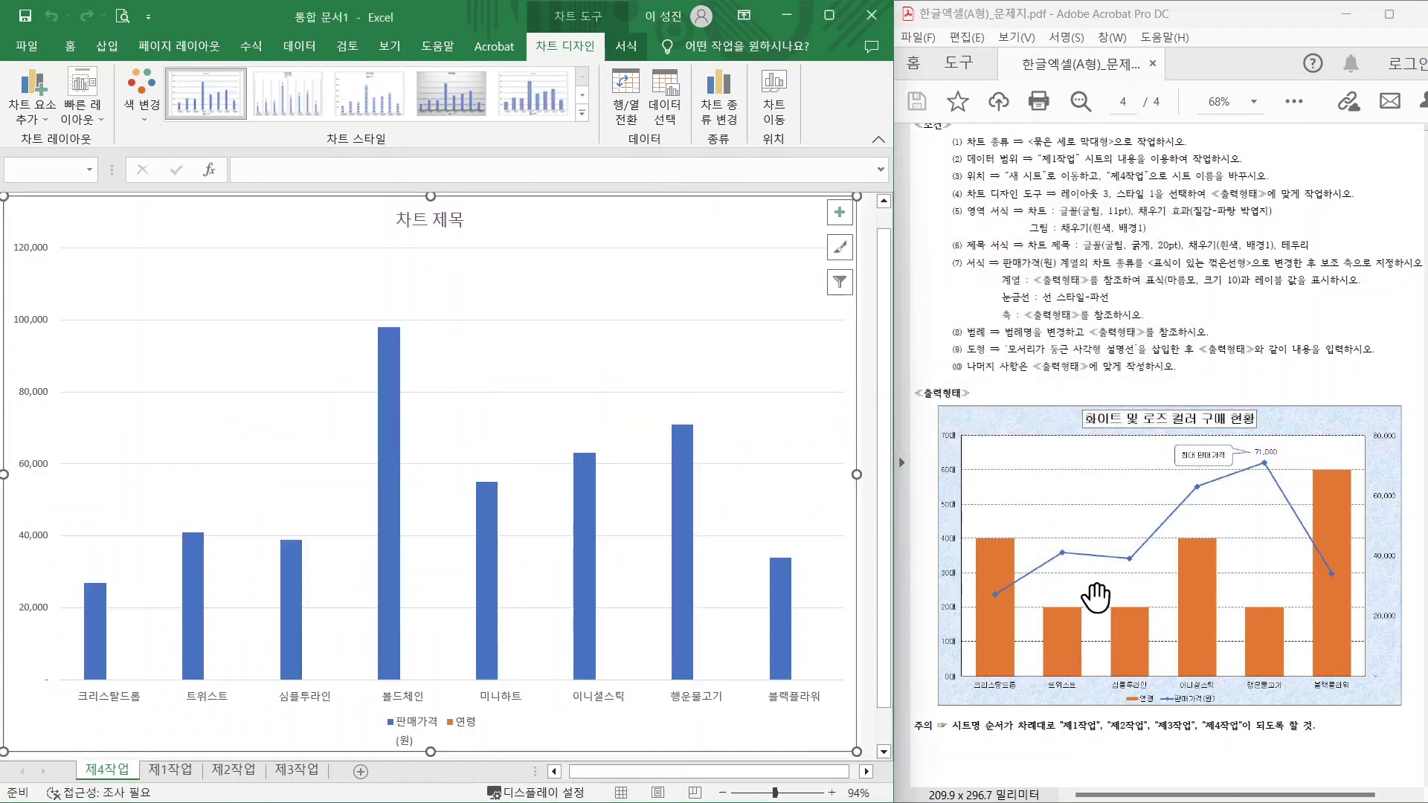
Drag the 제4작업 tab after 제3작업 to match the required sheet order.
mouse_move(892, 708)
left_mouse_down()
mouse_move(1207, 763)
mouse_move(1335, 753)
left_mouse_up()
left_click_drag(1080, 737, 1051, 780)
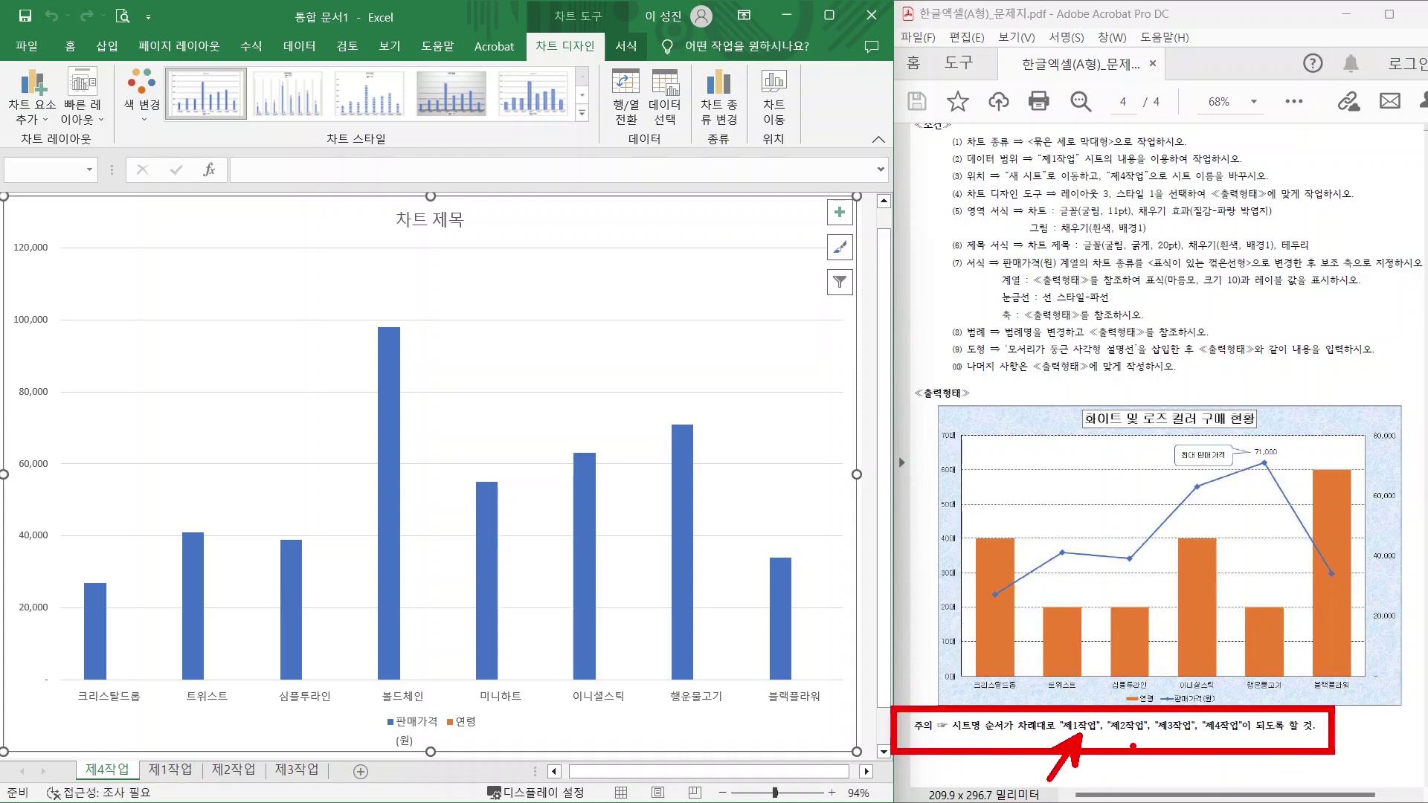
left_click_drag(1132, 743, 1103, 778)
left_click_drag(1177, 737, 1161, 772)
mouse_move(1222, 737)
left_mouse_down()
mouse_move(1208, 783)
mouse_move(1229, 748)
left_mouse_up()
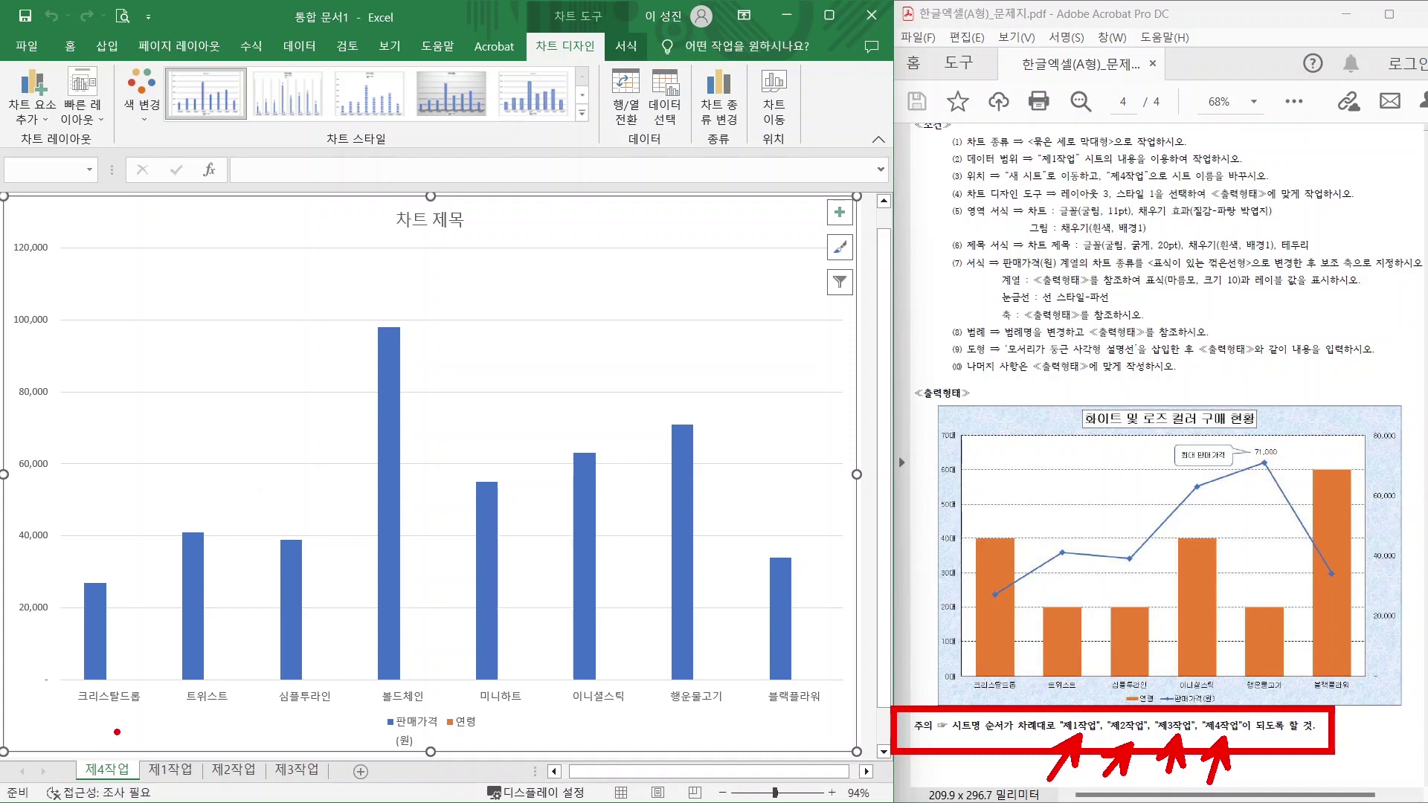
mouse_move(134, 766)
left_mouse_down()
mouse_move(83, 775)
mouse_move(132, 751)
left_mouse_up()
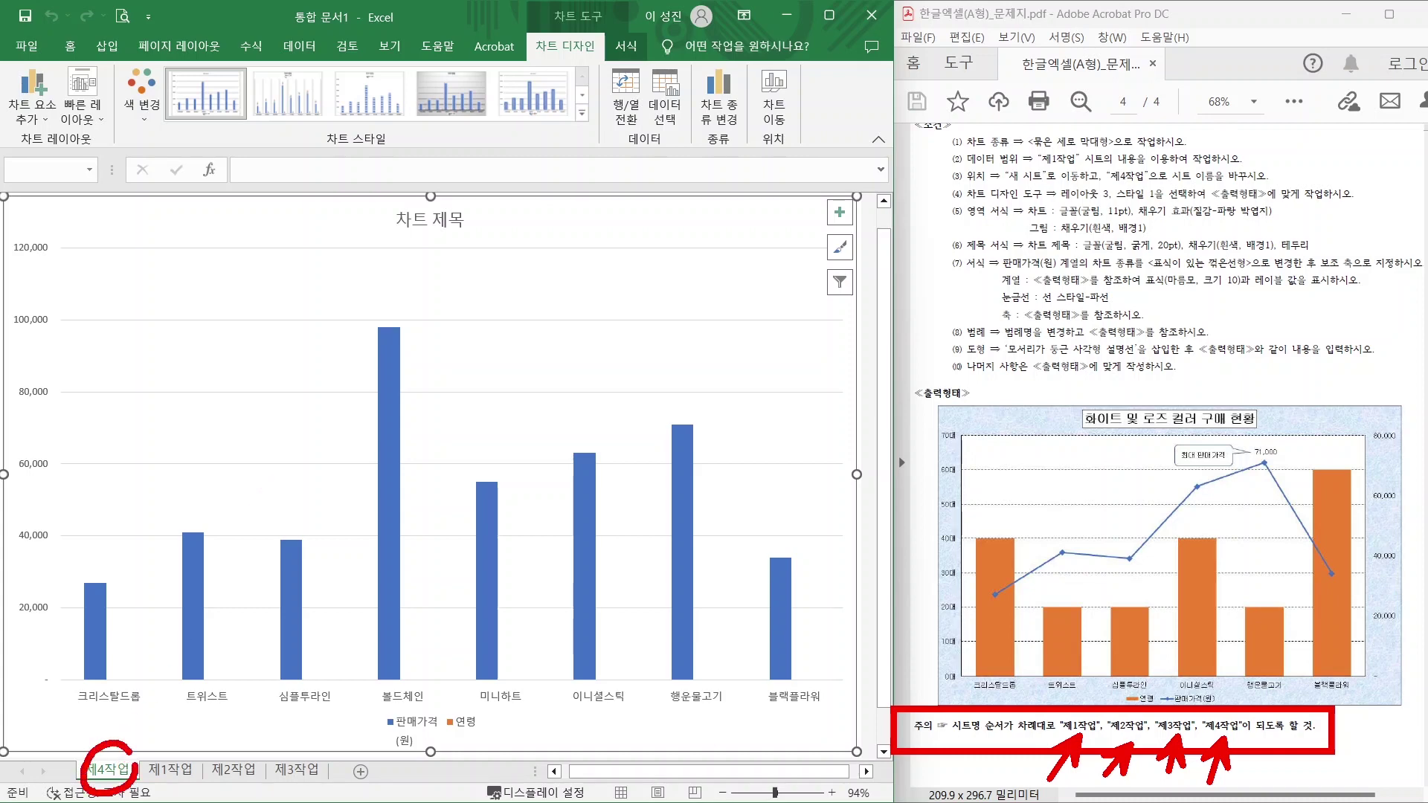
left_click_drag(54, 678, 106, 749)
mouse_move(93, 731)
left_mouse_down()
mouse_move(301, 732)
mouse_move(336, 766)
left_mouse_up()
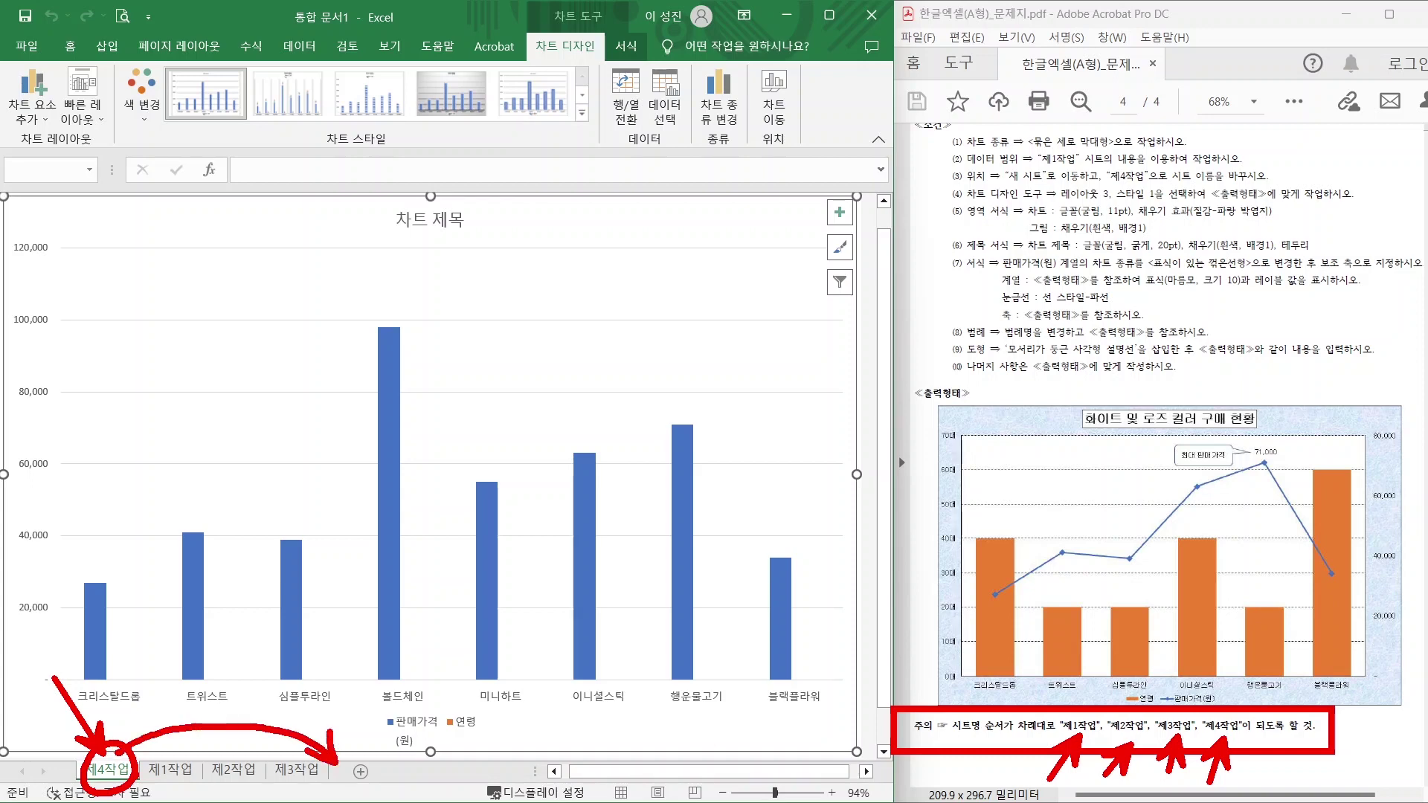
key("Escape")
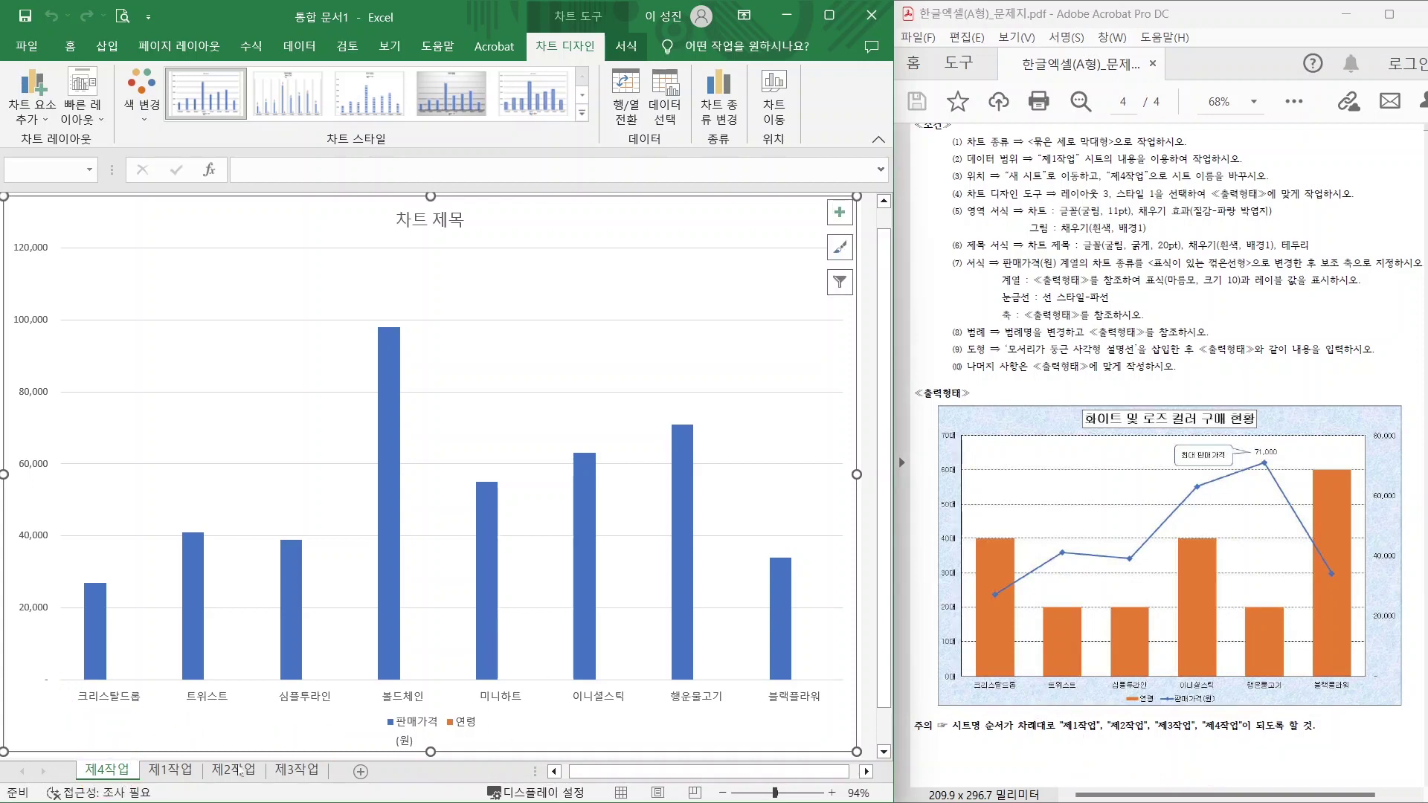
left_click_drag(241, 773, 332, 770)
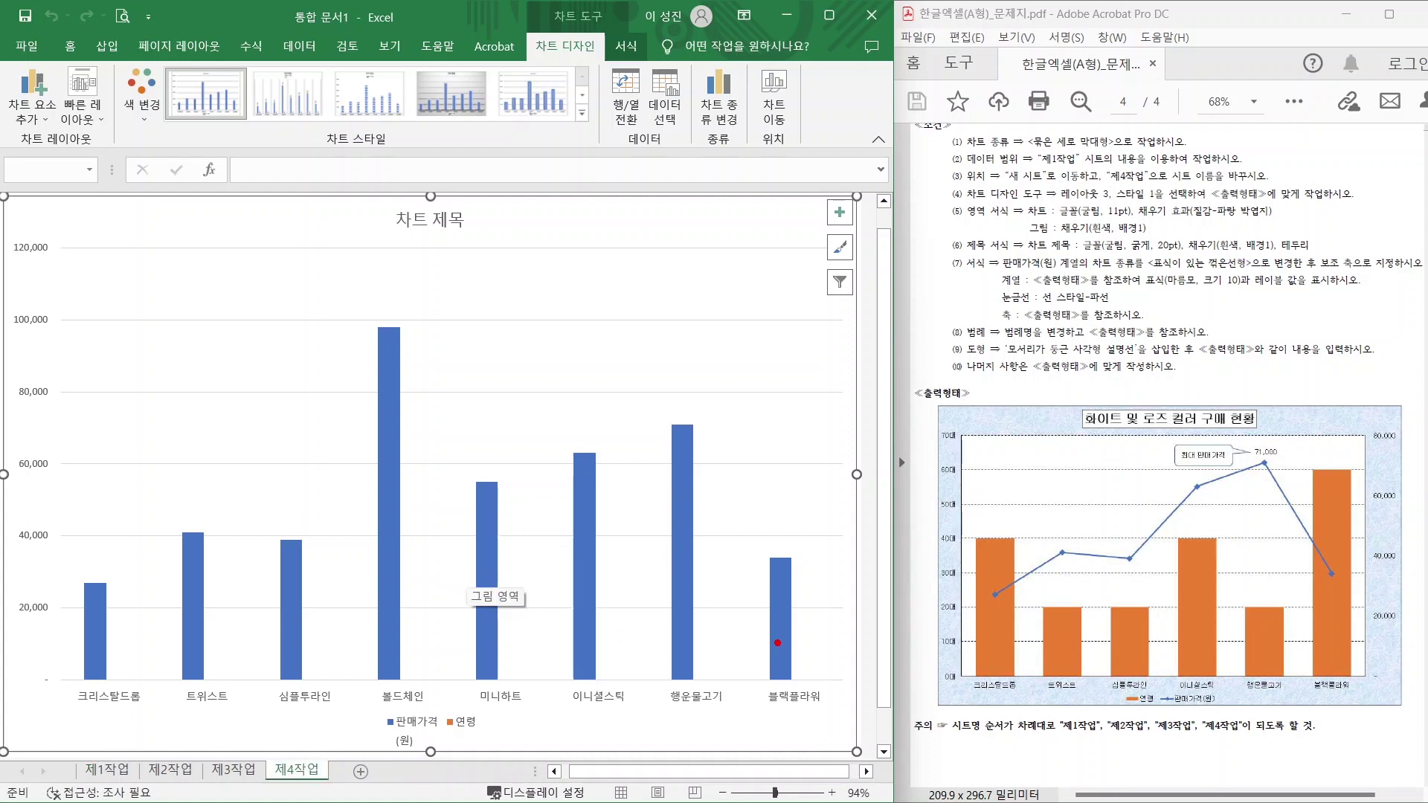
left_click_drag(1008, 665, 971, 619)
Compare with the sample chart and mark 볼드체인 and 미니하트 as the labels to drop.
left_click_drag(1056, 661, 1026, 622)
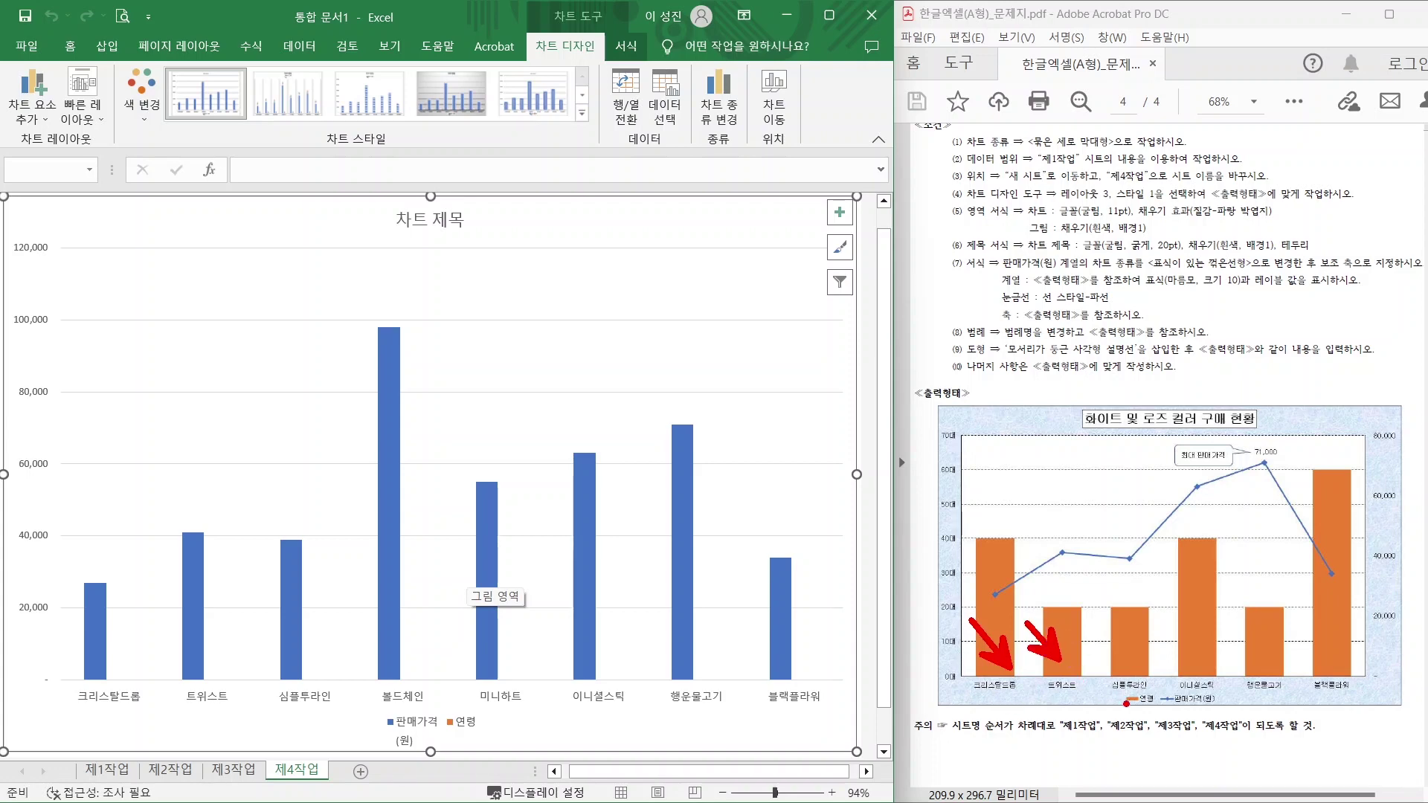
left_click_drag(1128, 663, 1083, 606)
left_click_drag(435, 648, 382, 708)
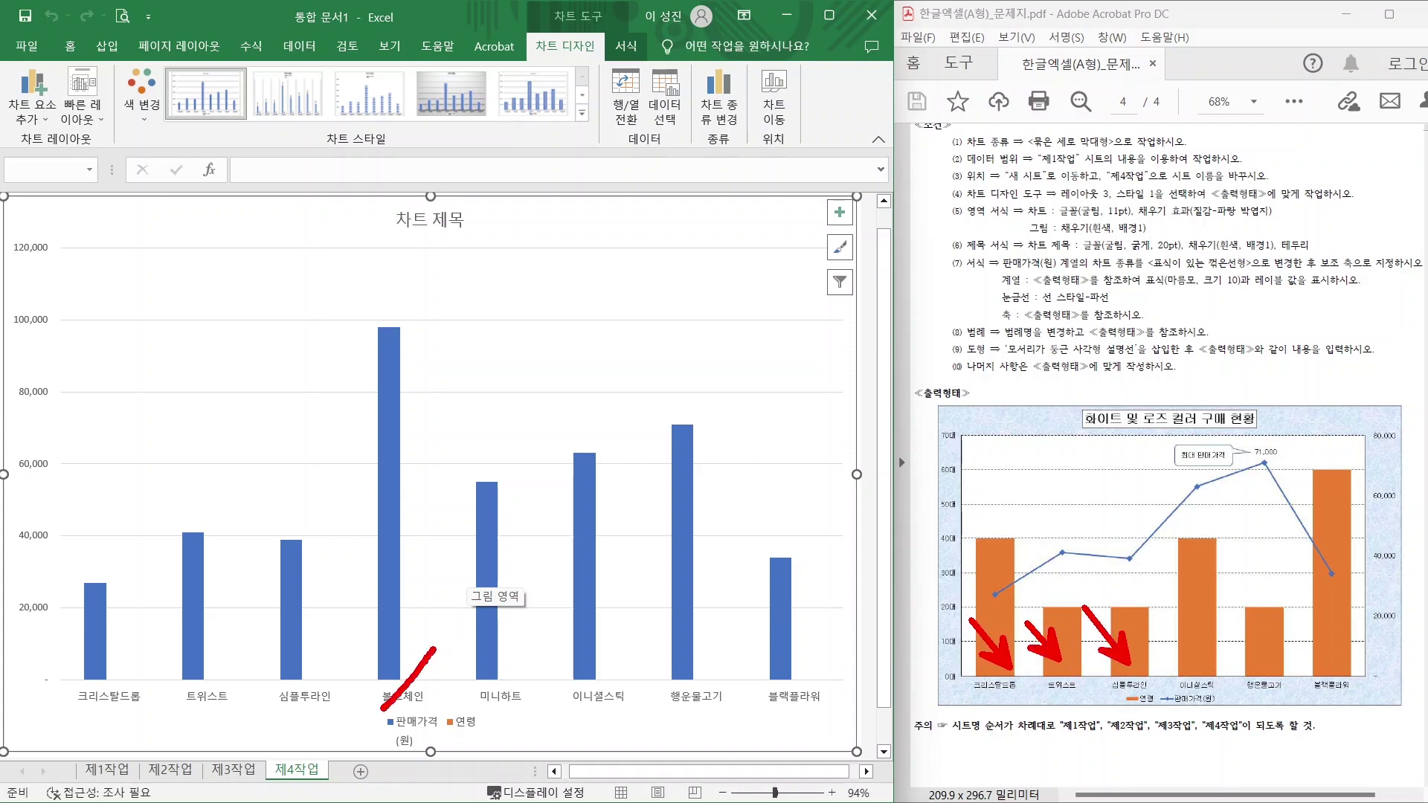
left_click_drag(372, 649, 426, 711)
left_click_drag(519, 658, 480, 716)
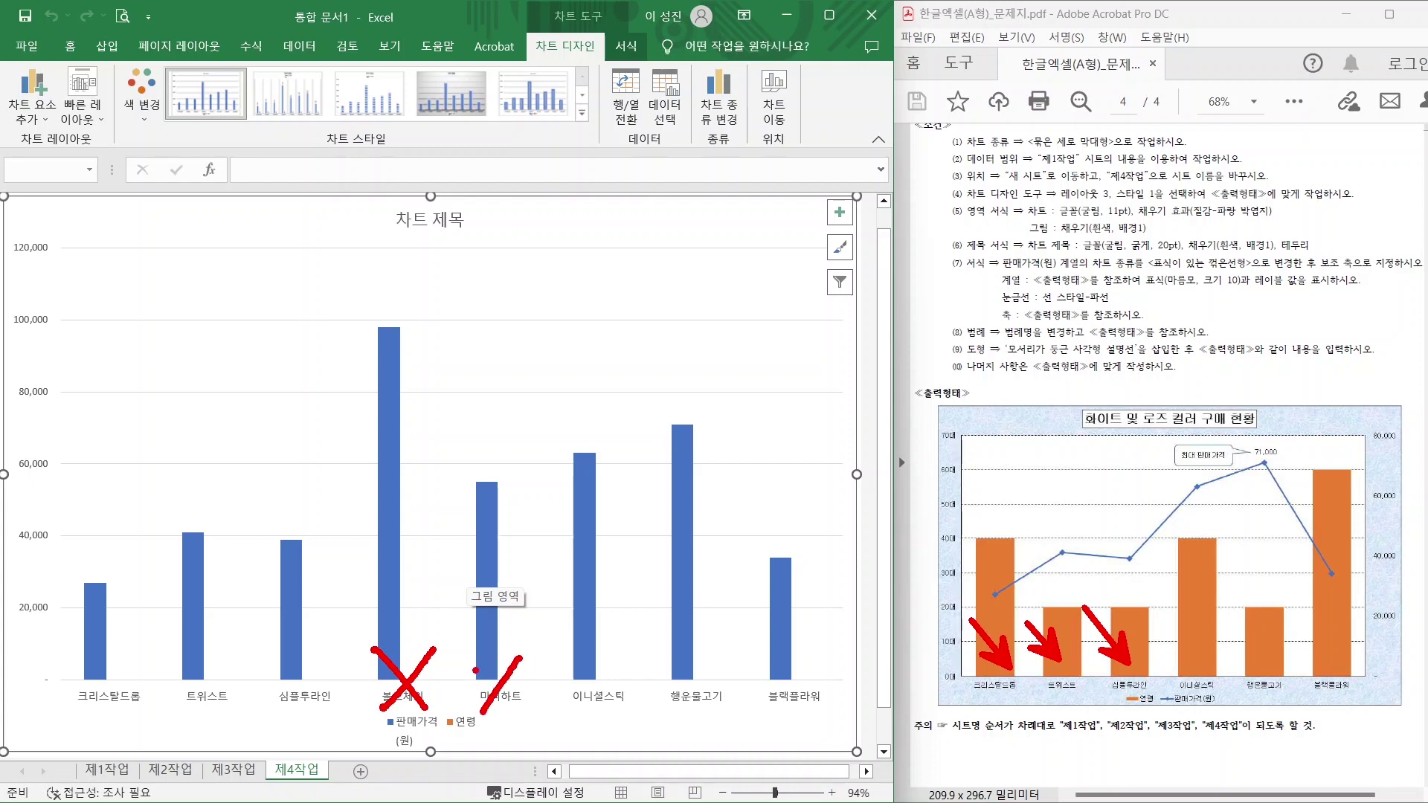
left_click_drag(474, 653, 530, 726)
key("Escape")
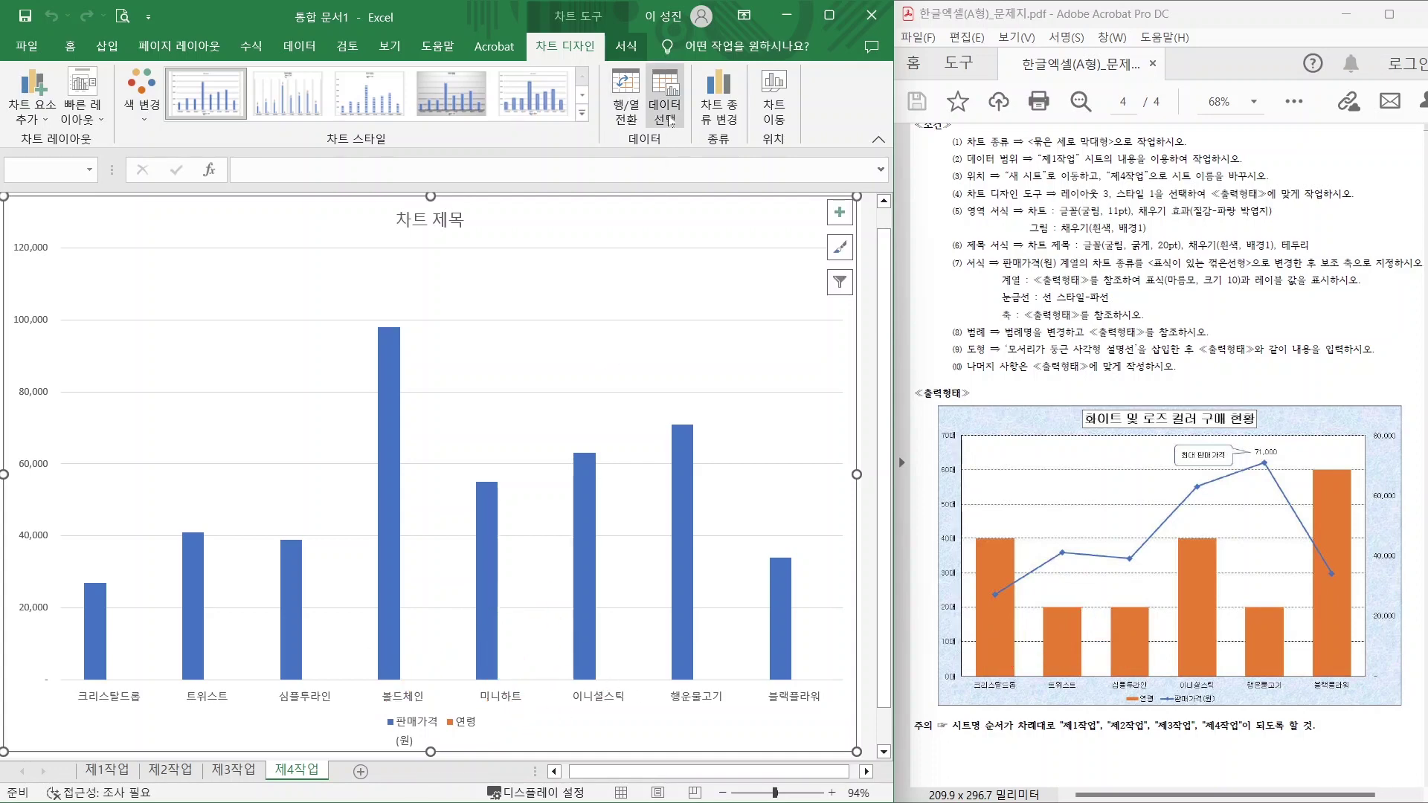
mouse_move(671, 121)
left_mouse_down()
mouse_move(670, 146)
mouse_move(706, 105)
mouse_move(695, 134)
left_mouse_up()
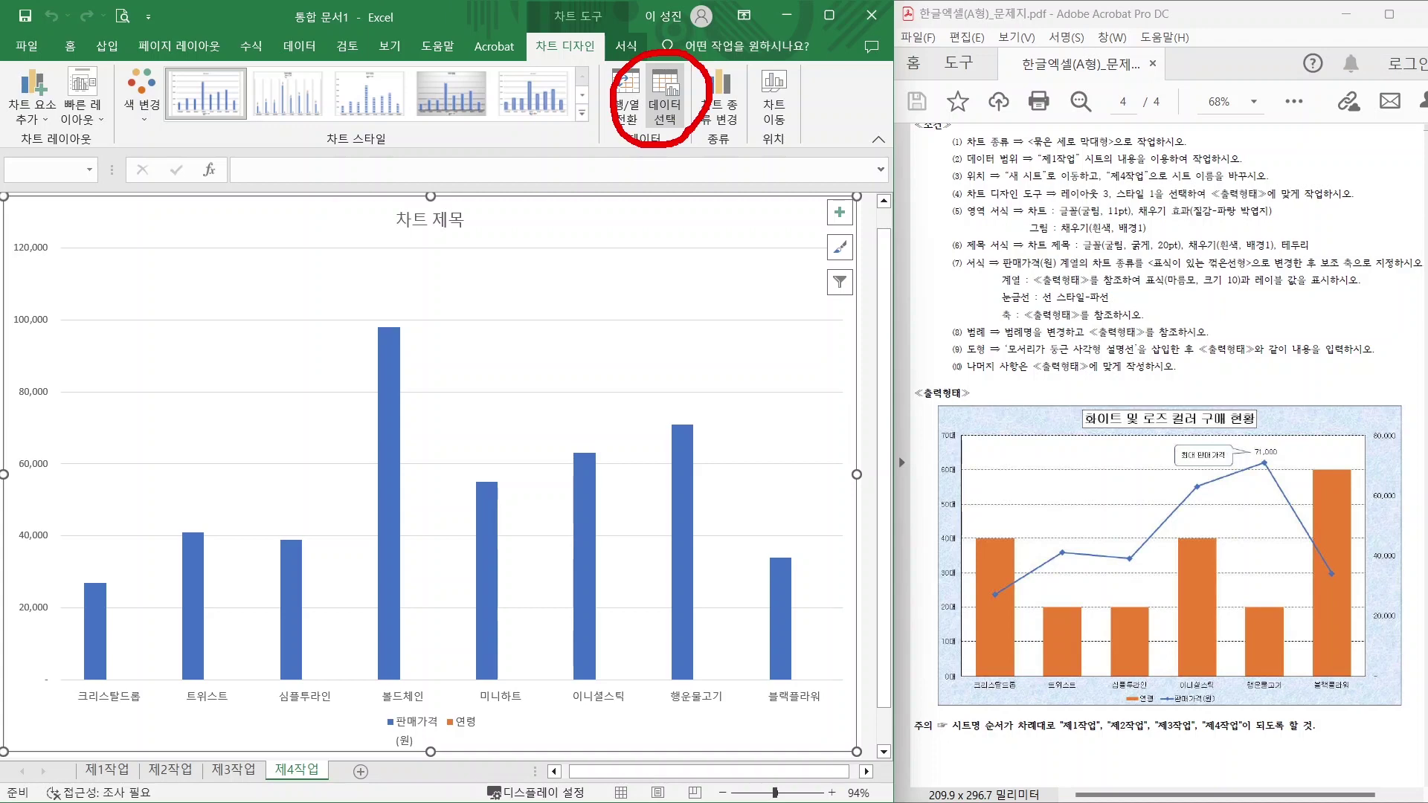
key("Escape")
In Select Data, uncheck 볼드체인 and 미니하트 as category labels and confirm.
left_click(664, 95)
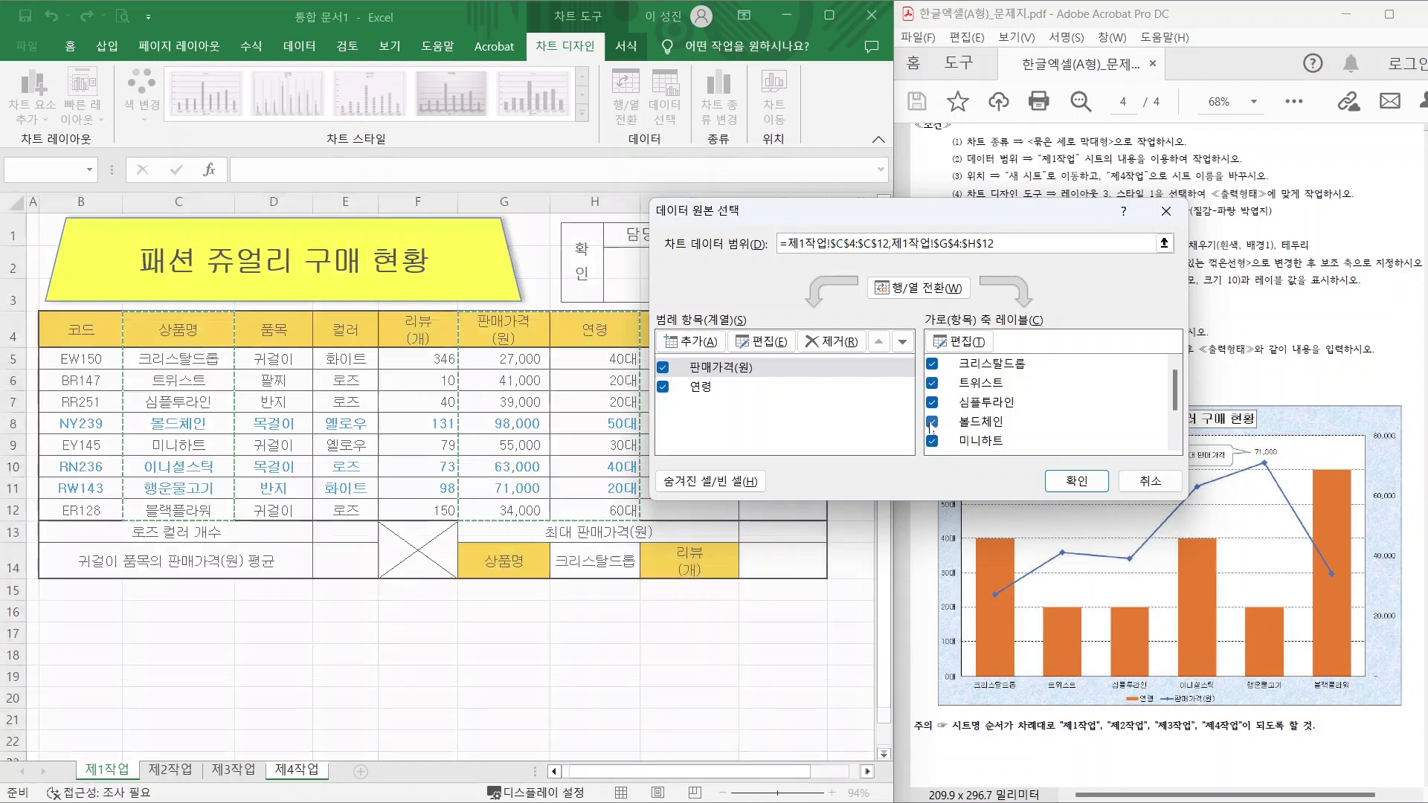
left_click(932, 422)
left_click(932, 442)
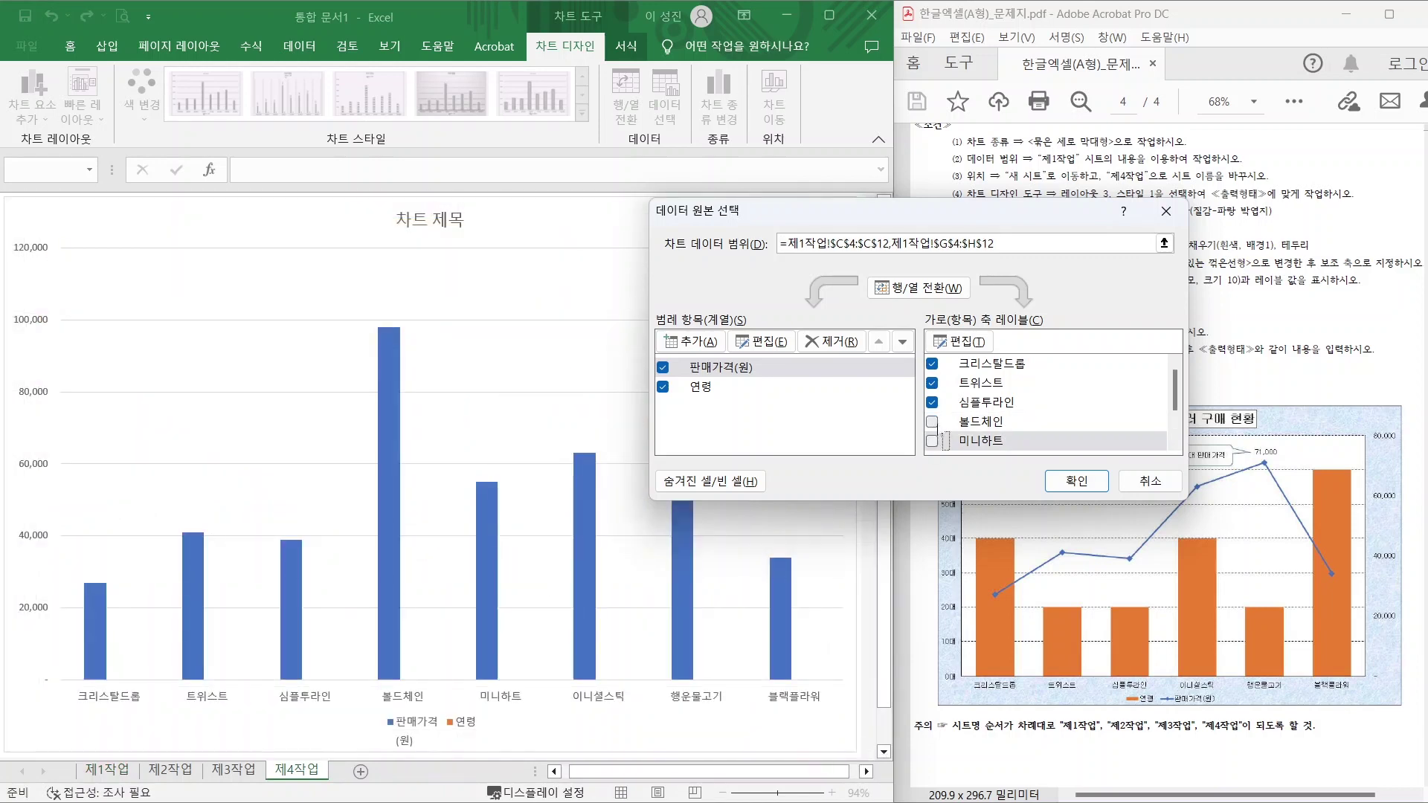
left_click(1077, 480)
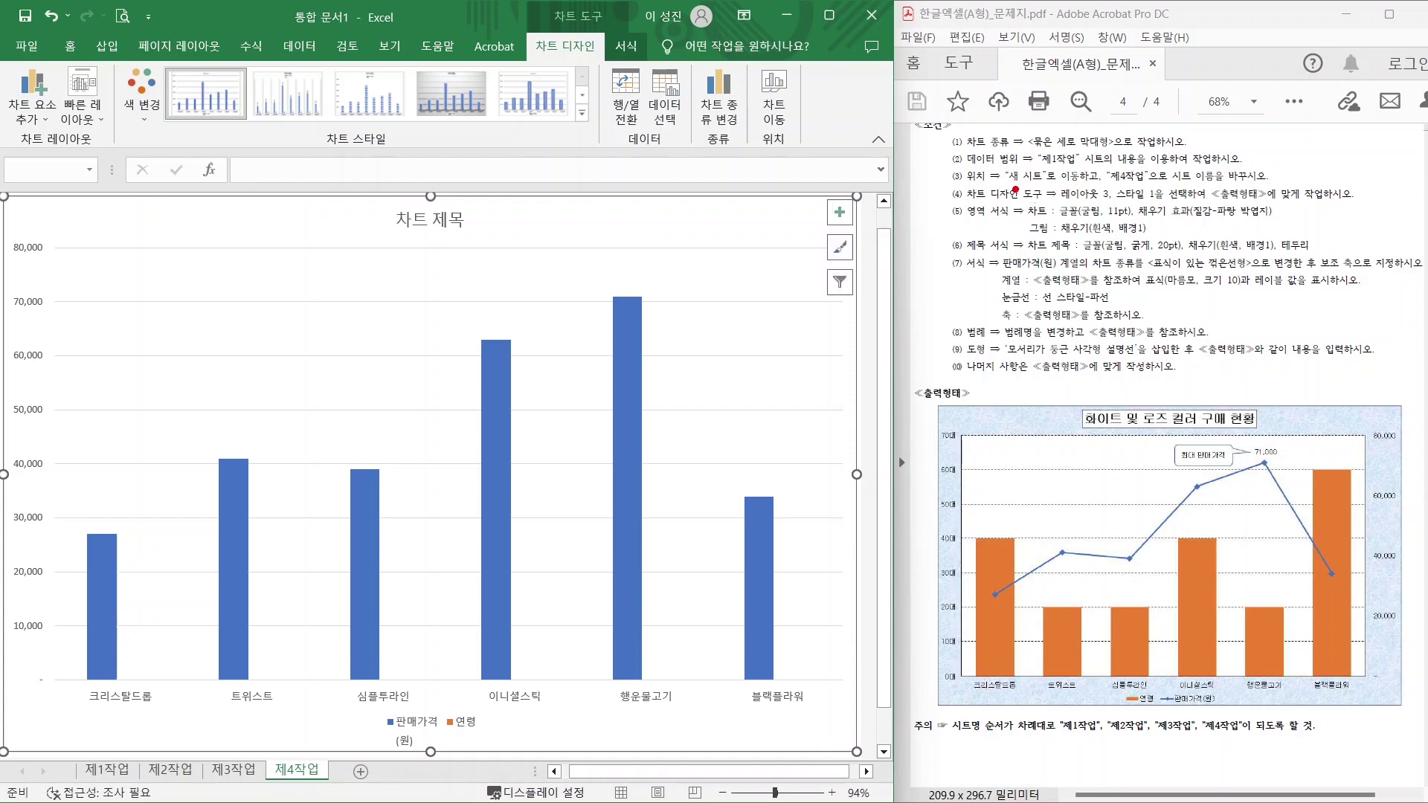
Apply Quick Layout 3 and Chart Style 1 to the 제4작업 chart.
left_click_drag(1053, 202, 1188, 198)
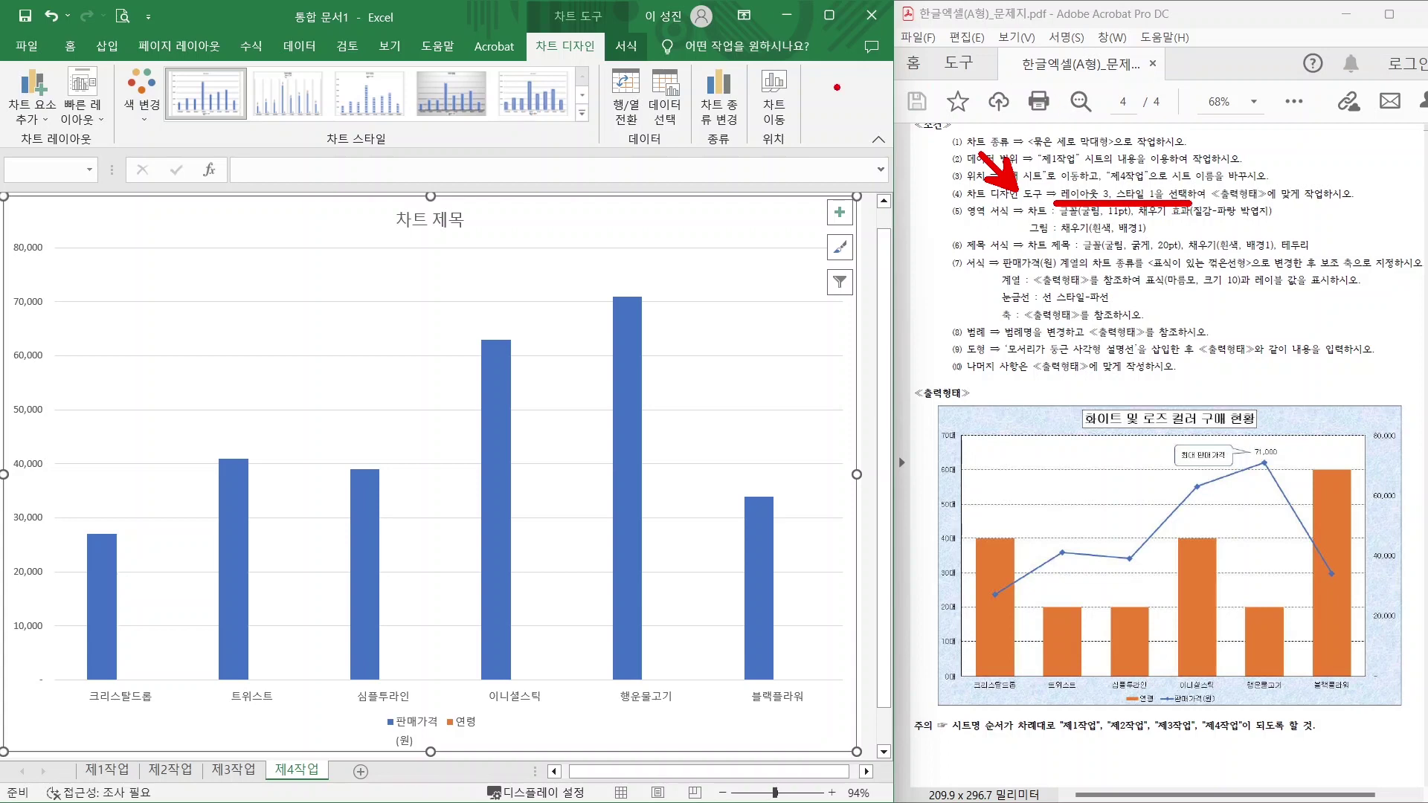
mouse_move(599, 65)
left_mouse_down()
mouse_move(513, 79)
mouse_move(607, 30)
mouse_move(597, 71)
left_mouse_up()
mouse_move(85, 136)
left_mouse_down()
mouse_move(96, 141)
mouse_move(109, 95)
mouse_move(106, 134)
left_mouse_up()
mouse_move(262, 142)
left_mouse_down()
mouse_move(461, 139)
mouse_move(462, 93)
mouse_move(450, 152)
left_mouse_up()
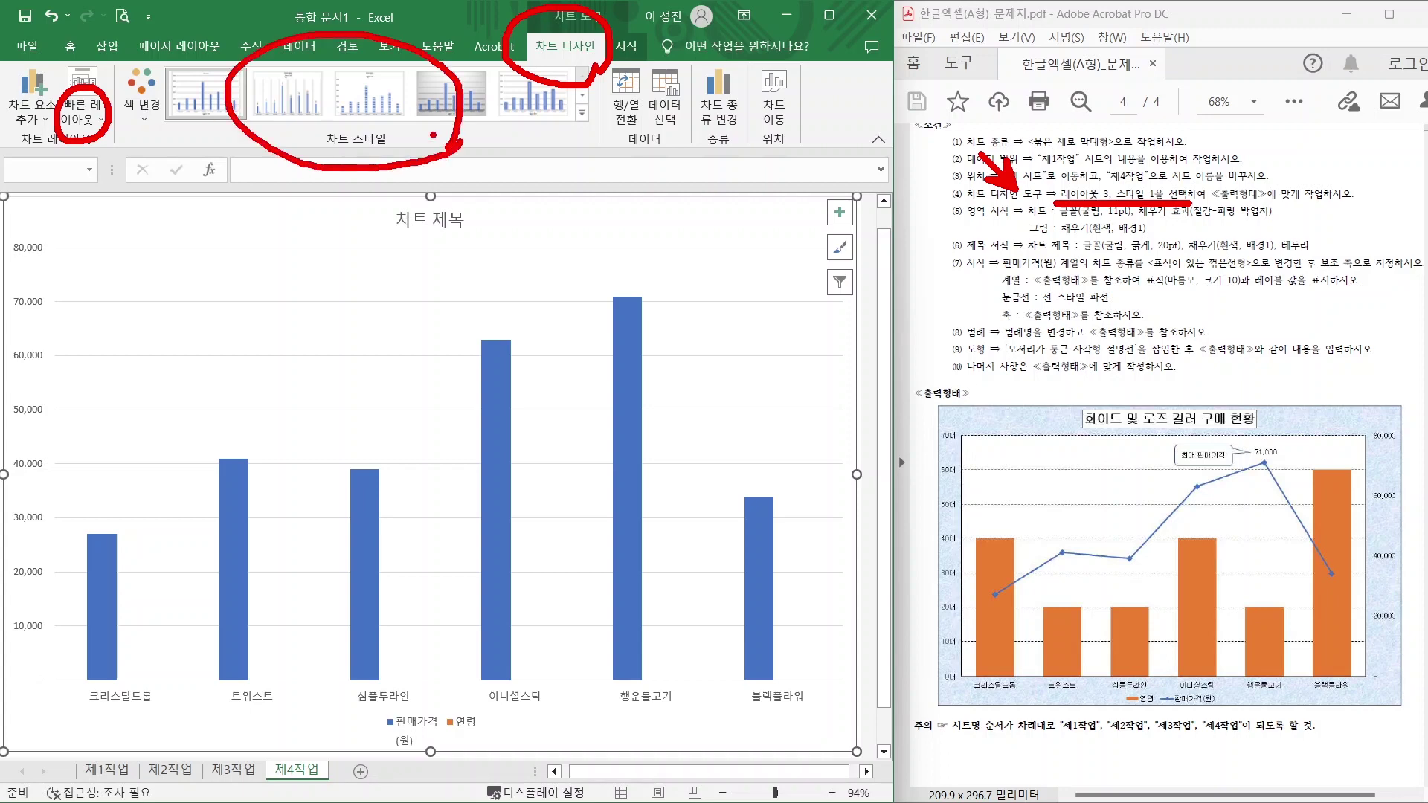
key("Escape")
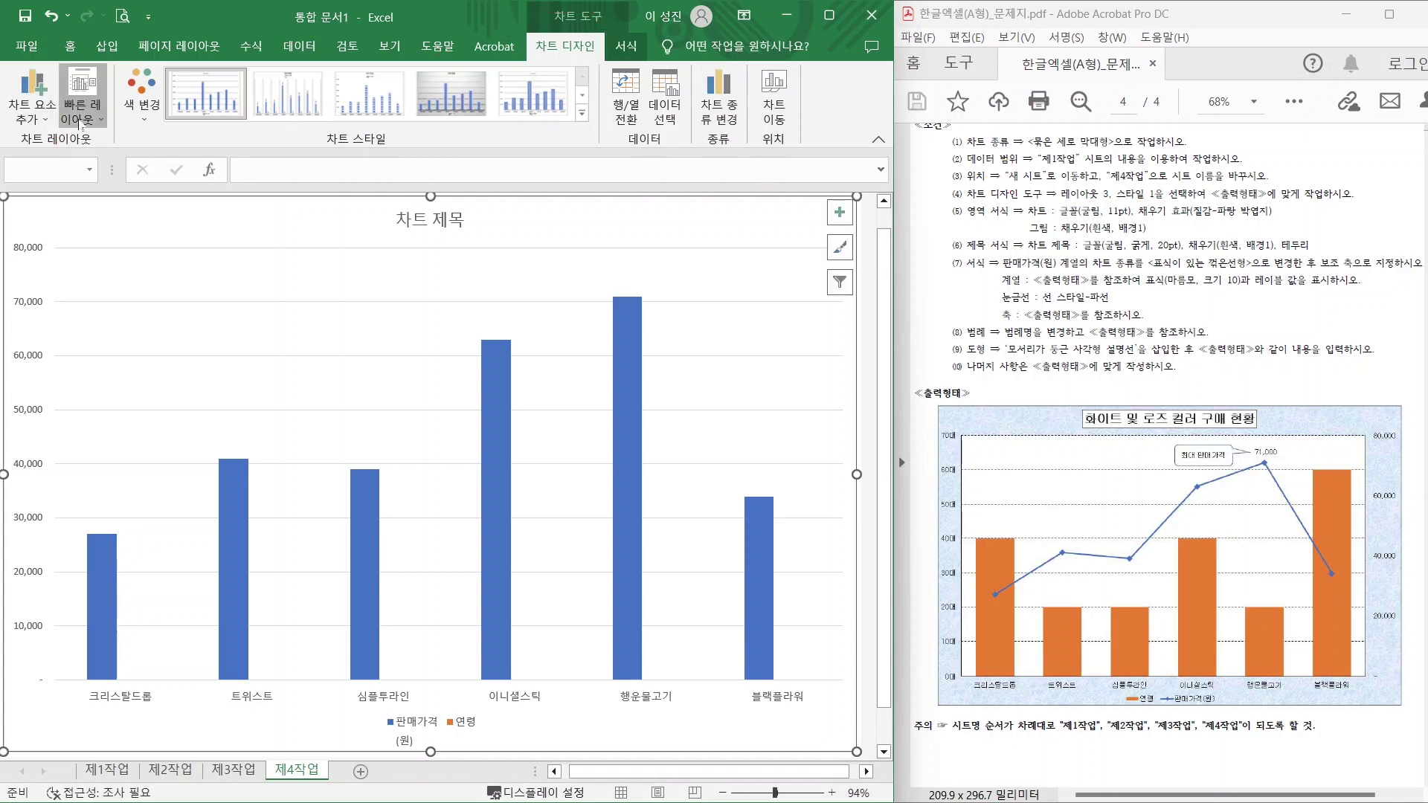
left_click(82, 97)
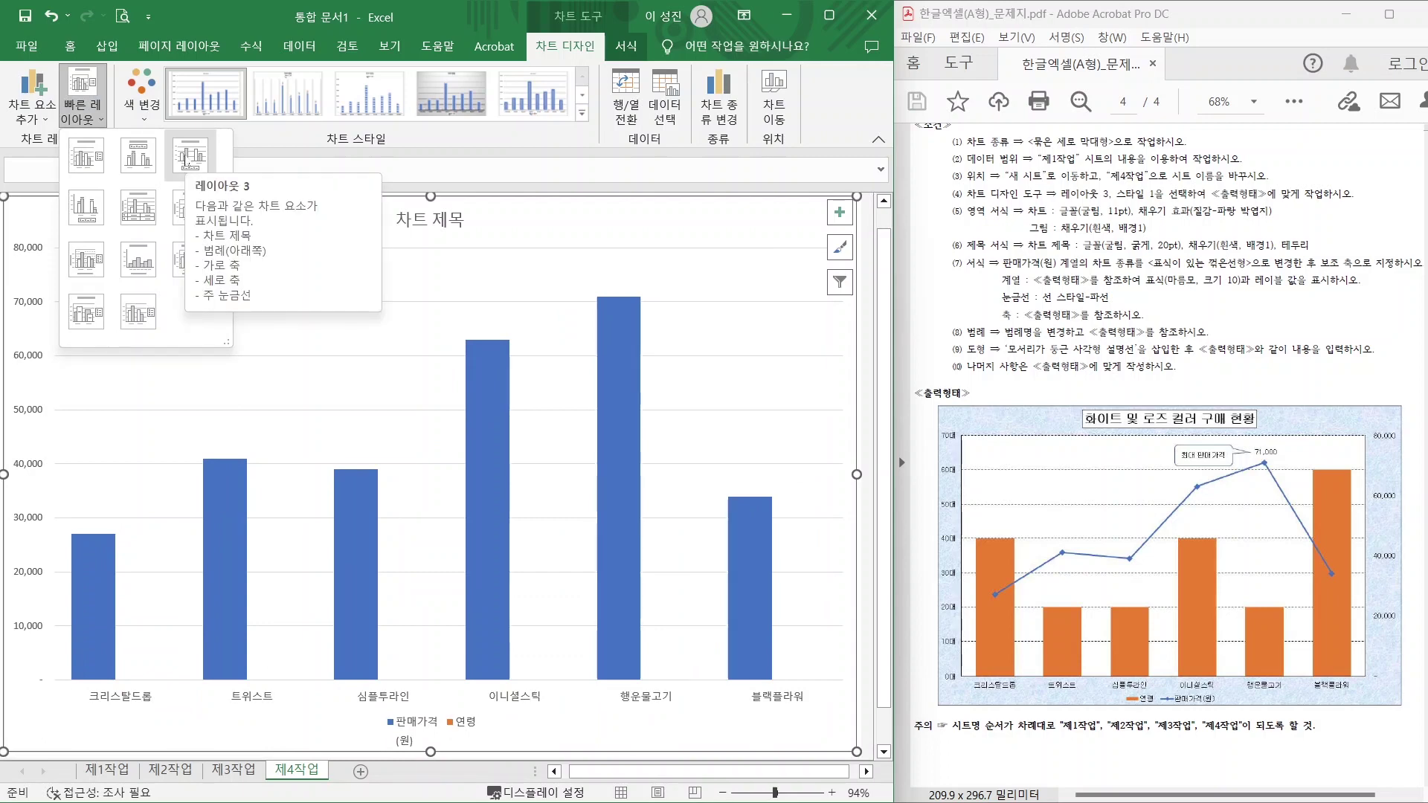
left_click(188, 160)
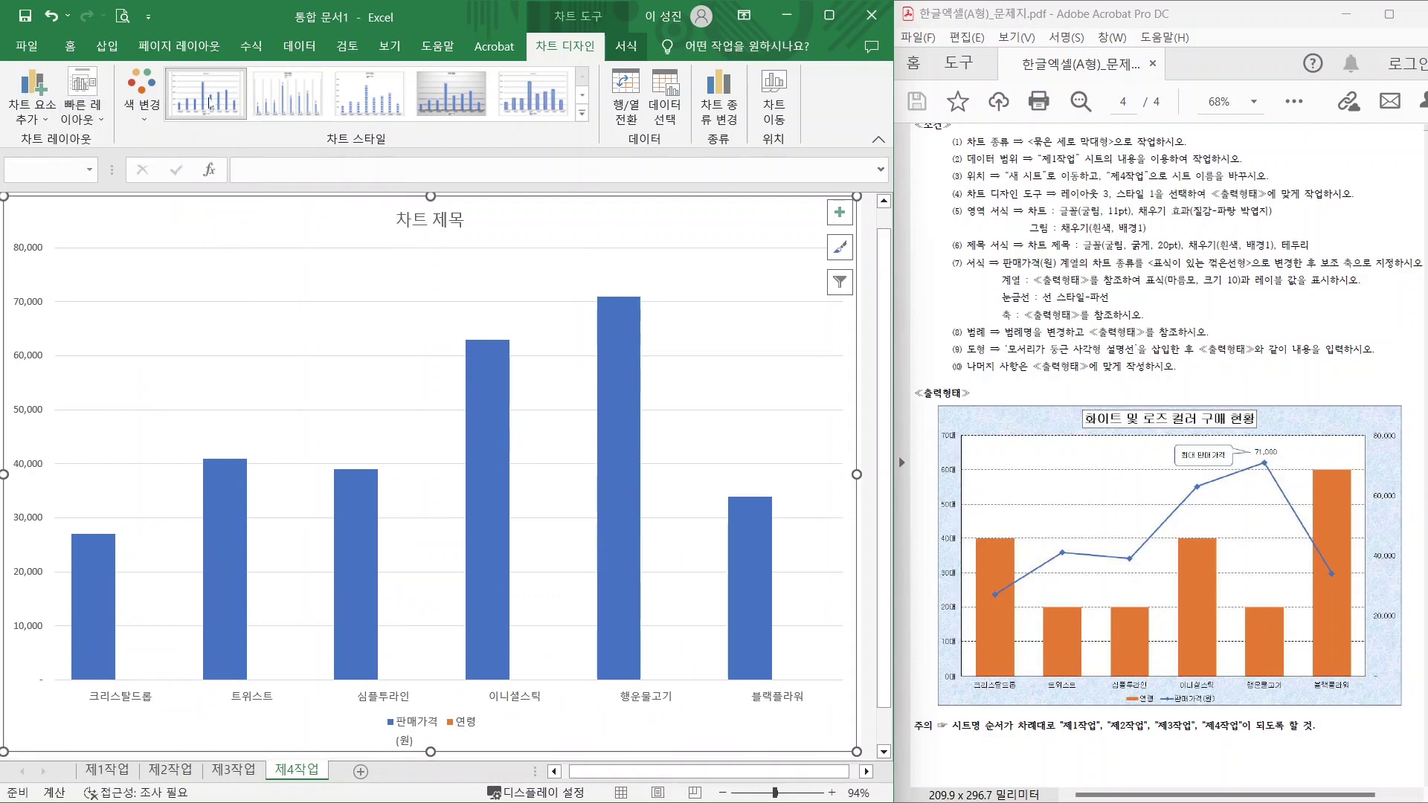
left_click(210, 106)
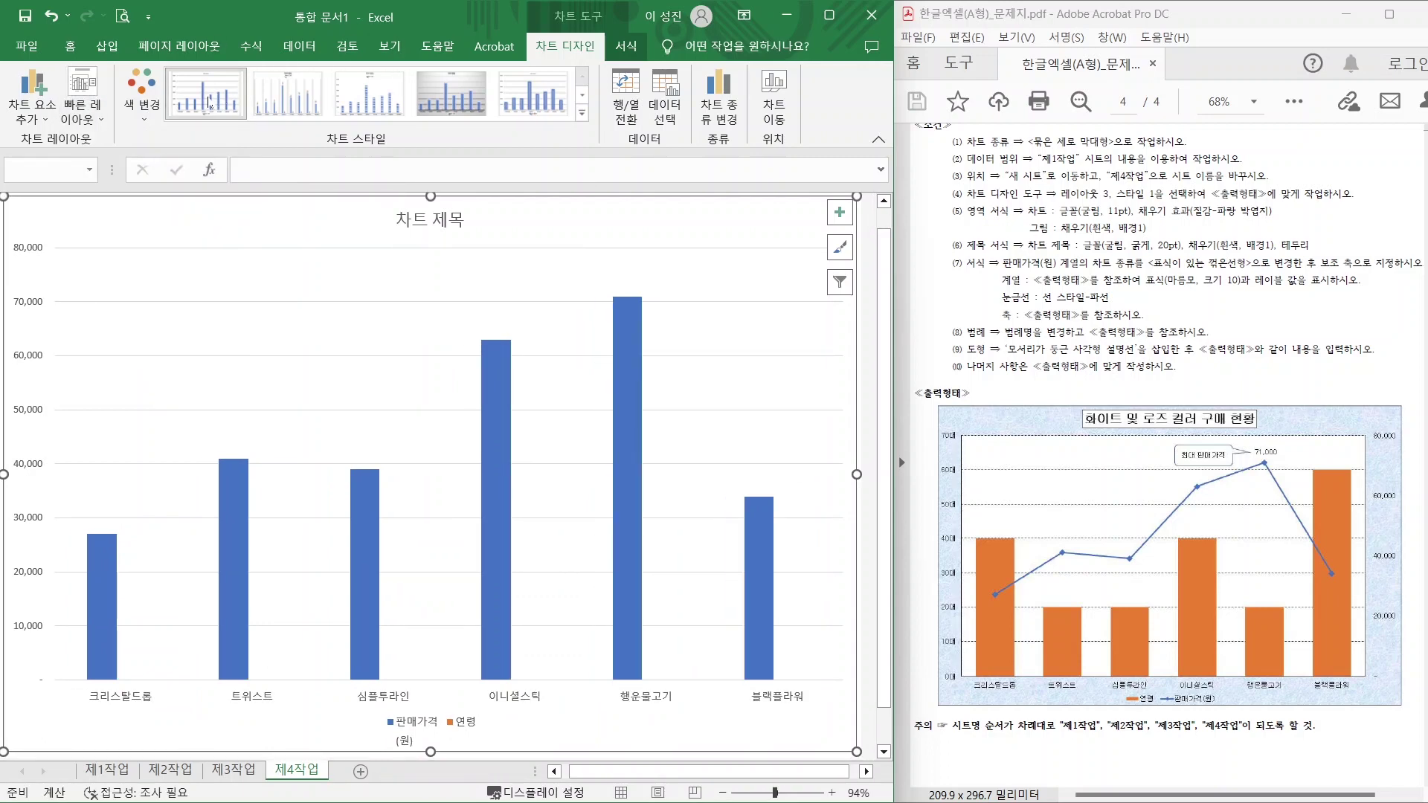
left_click(978, 221)
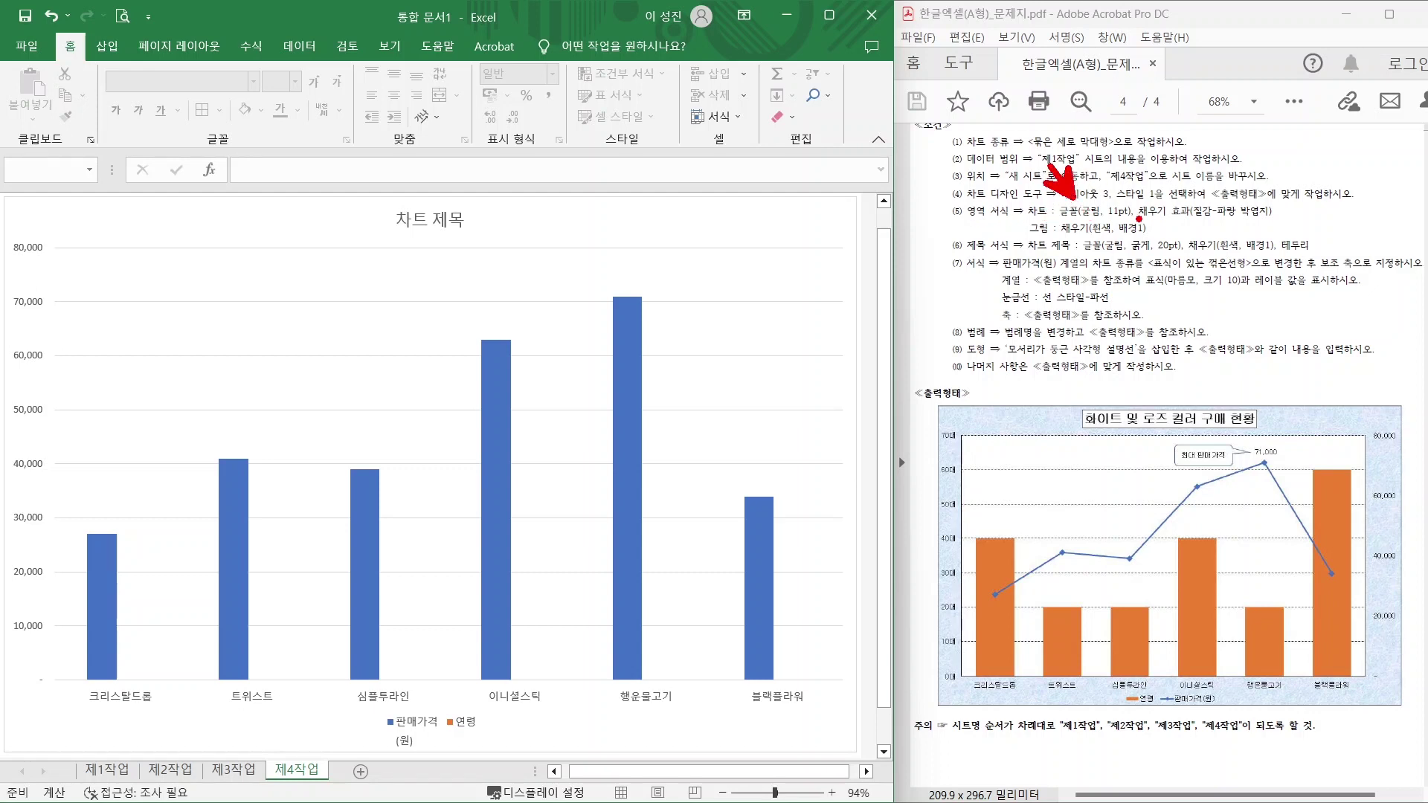
Select the whole 제4작업 chart and set its font to 굴림, size 11.
left_click(1209, 199)
left_click(1097, 237)
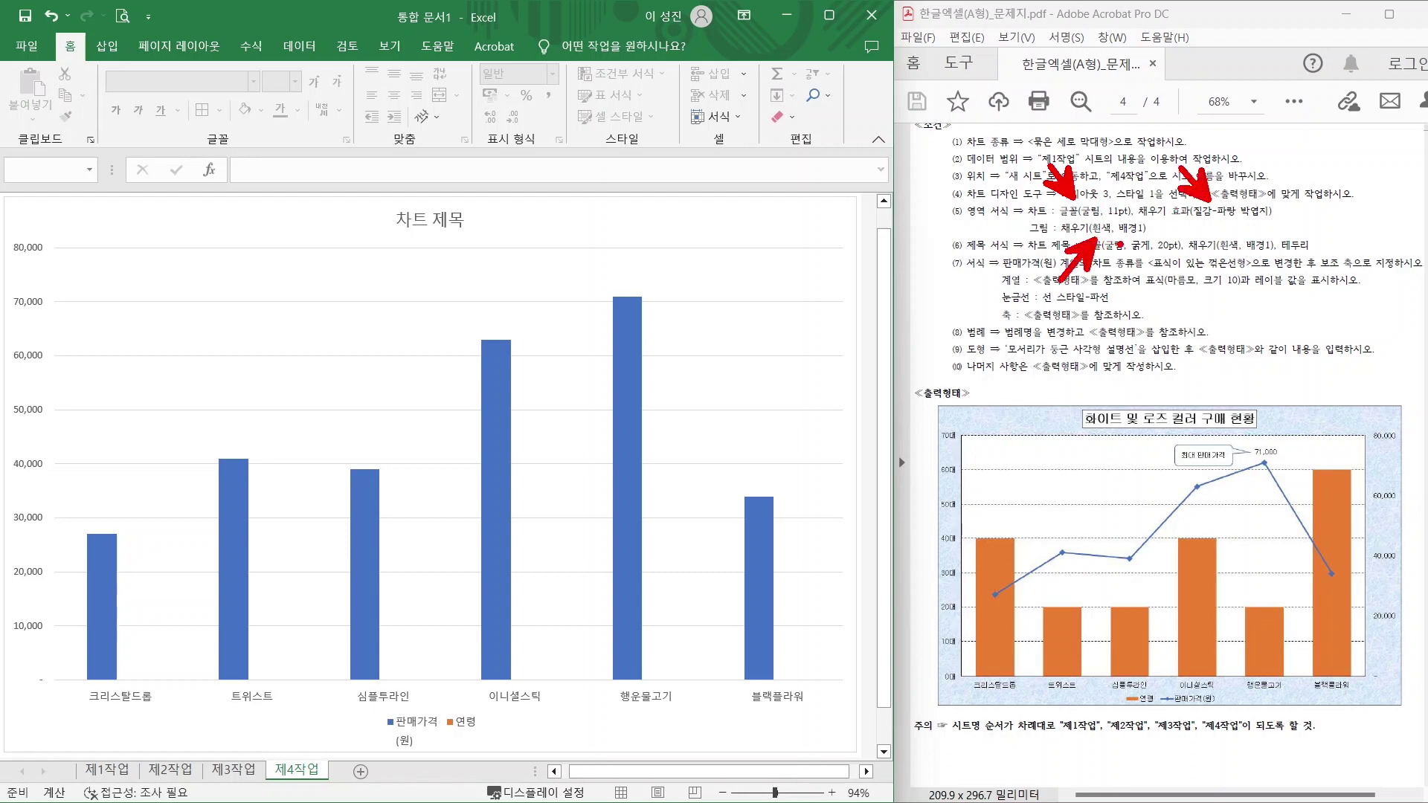
key("Escape")
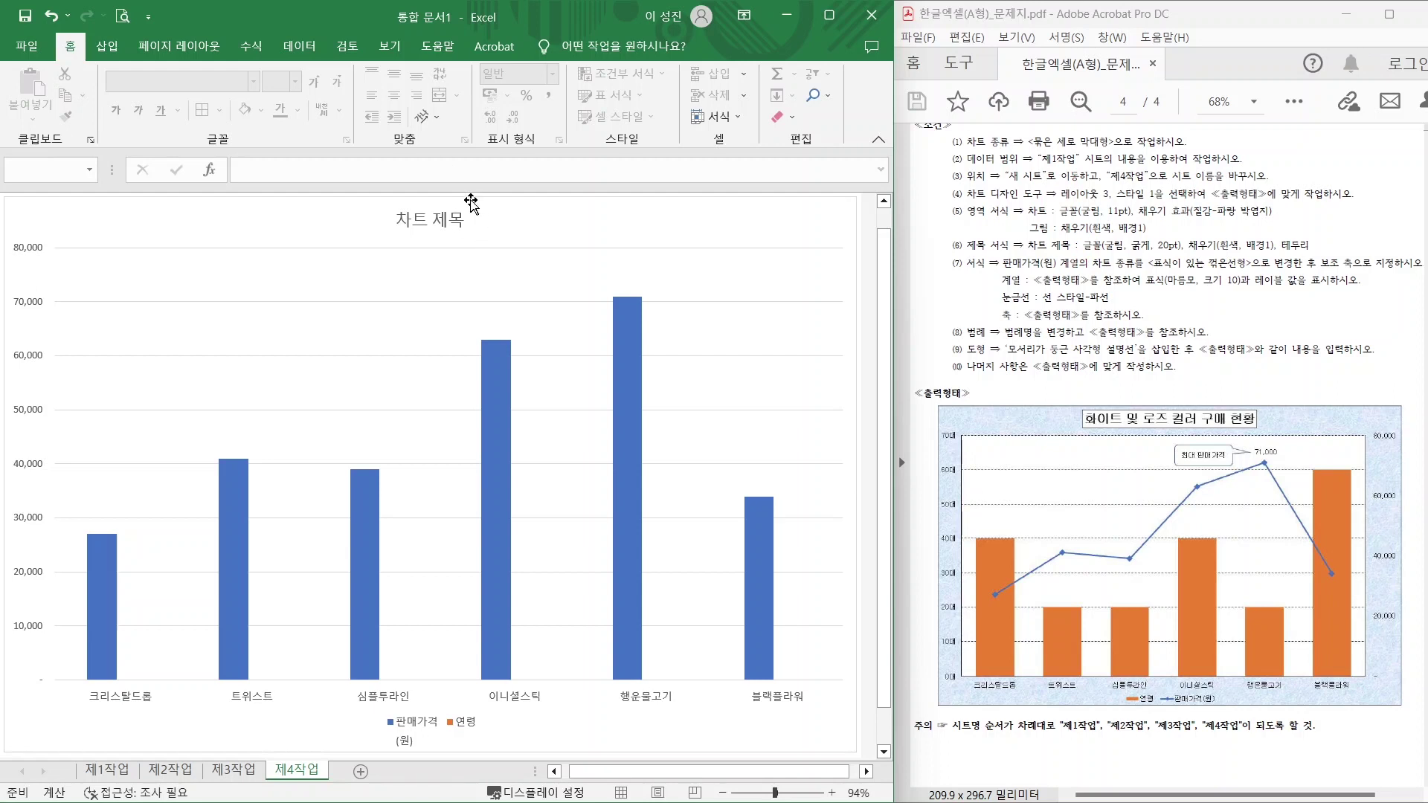
left_click(643, 239)
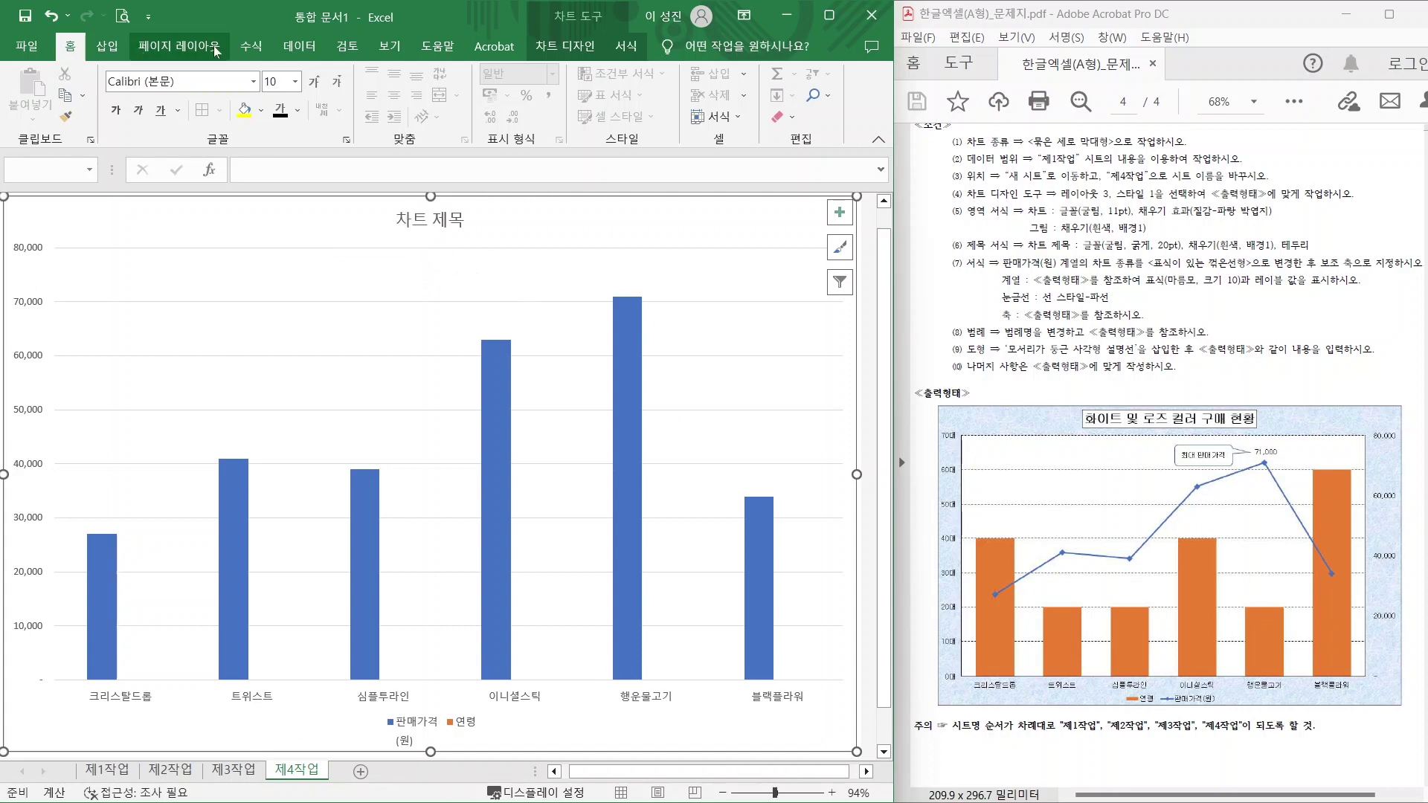
left_click(254, 82)
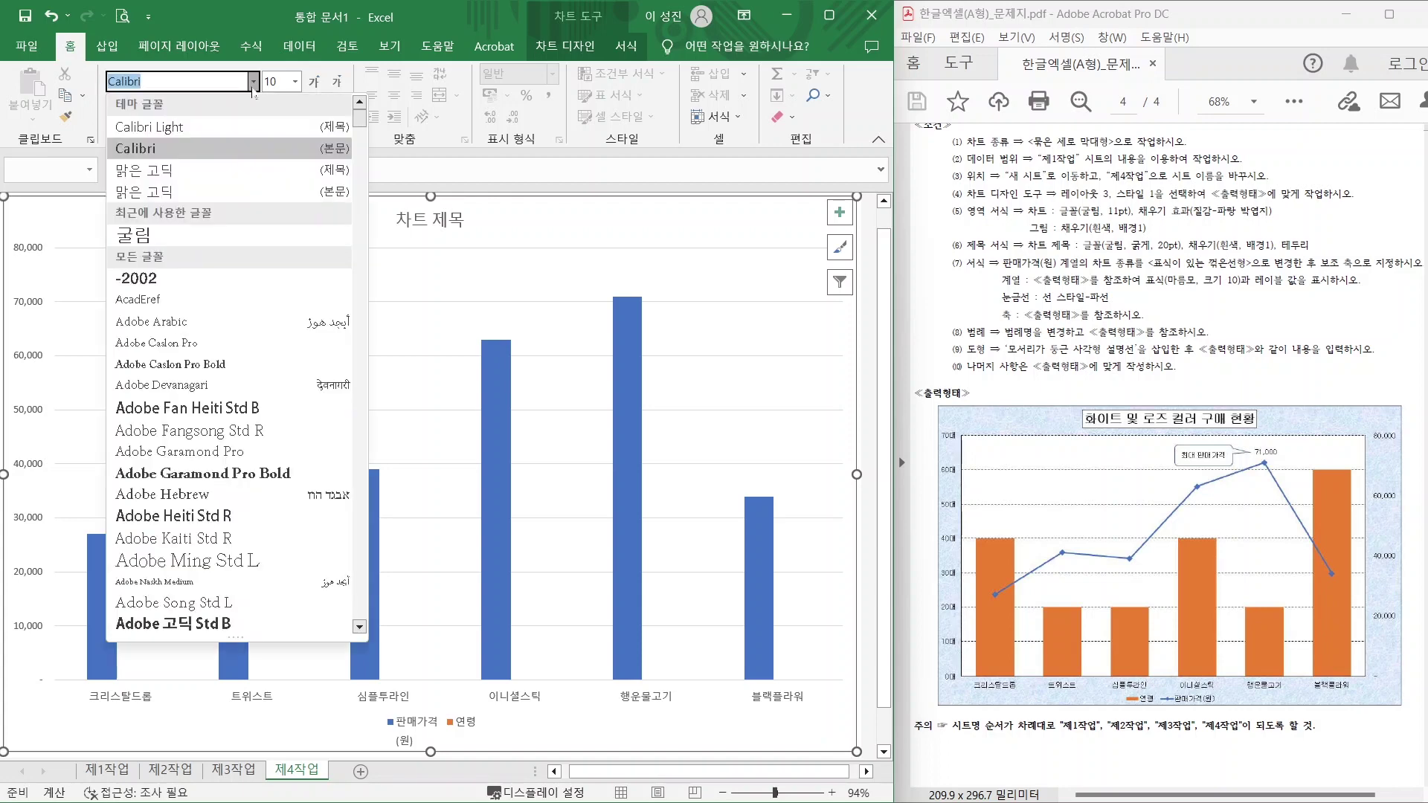
left_click(168, 235)
left_click(296, 82)
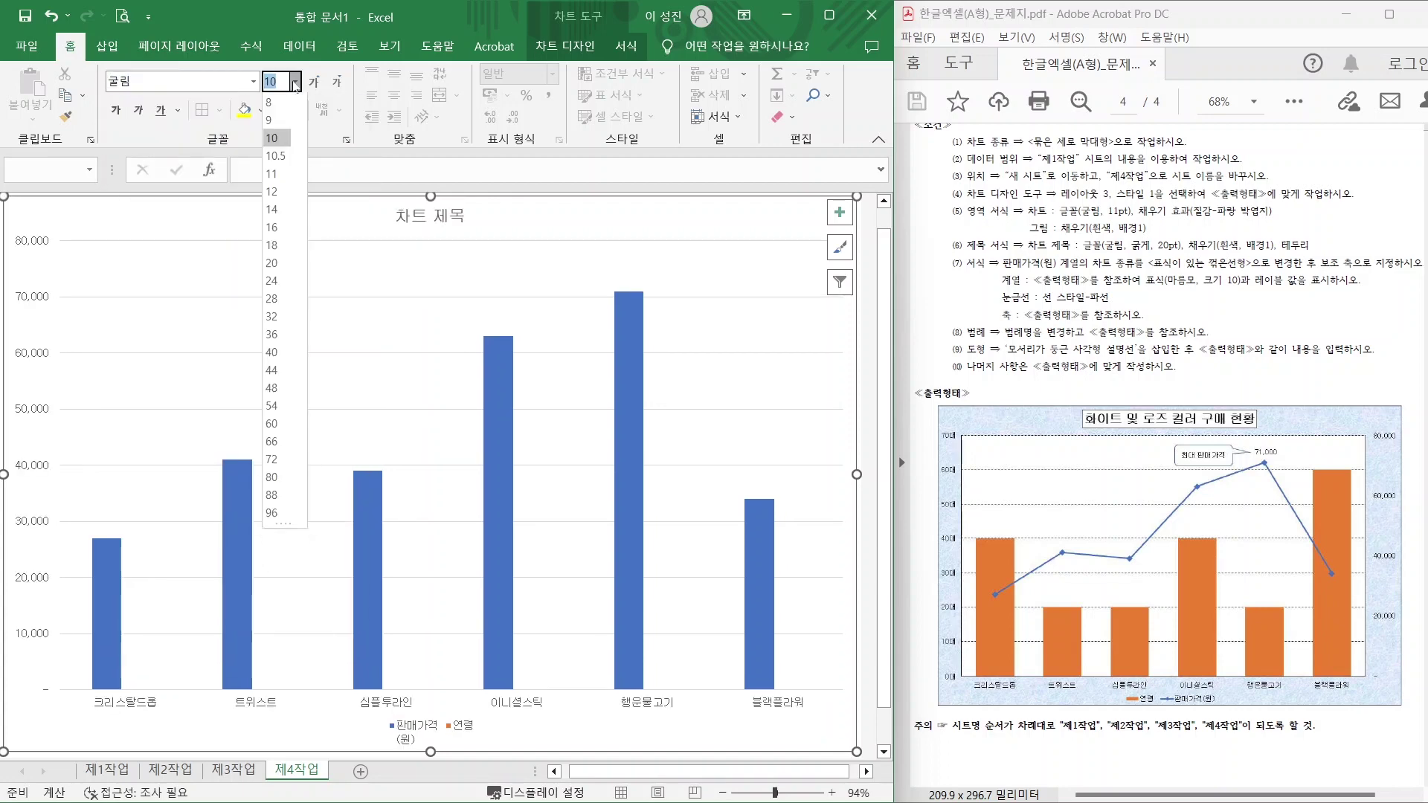
left_click(277, 177)
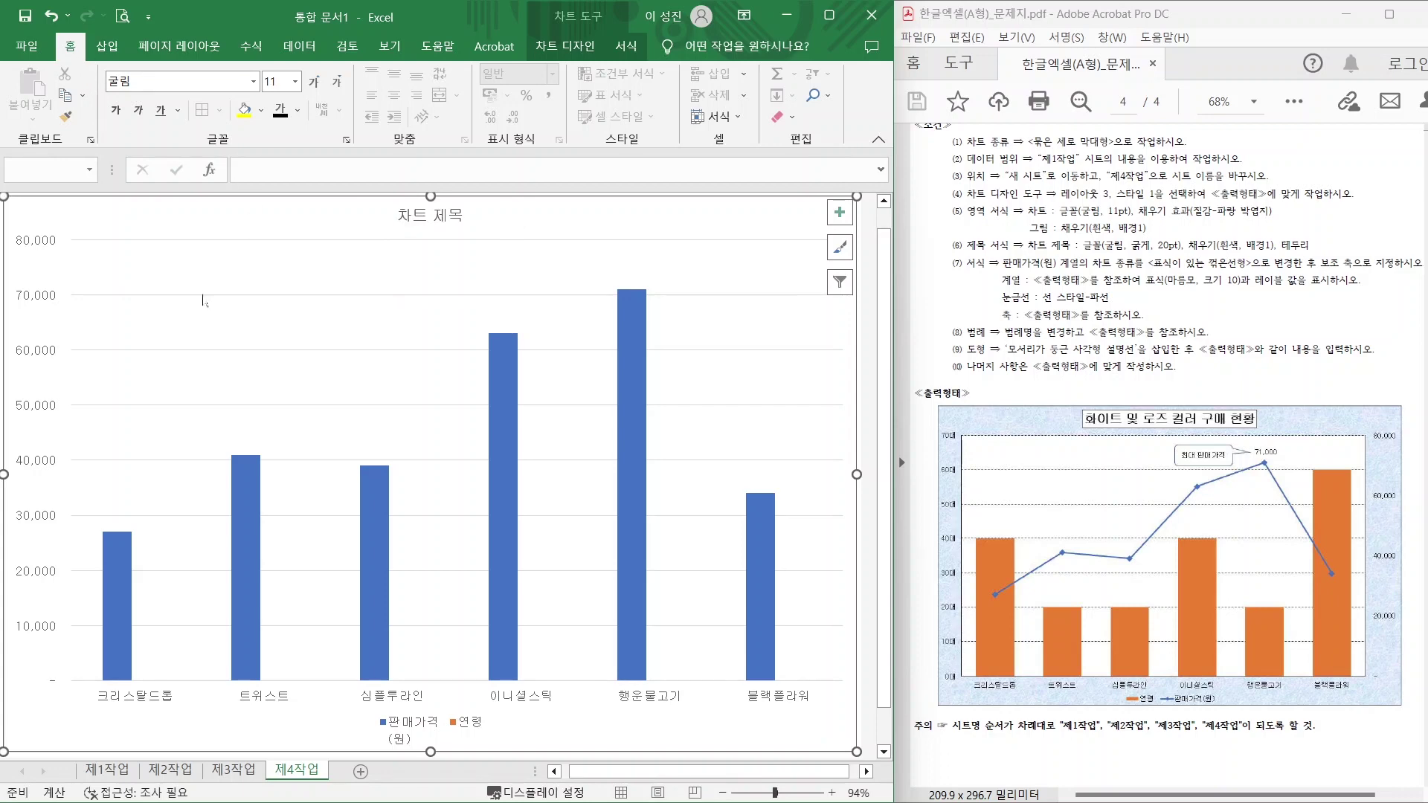
left_click(563, 57)
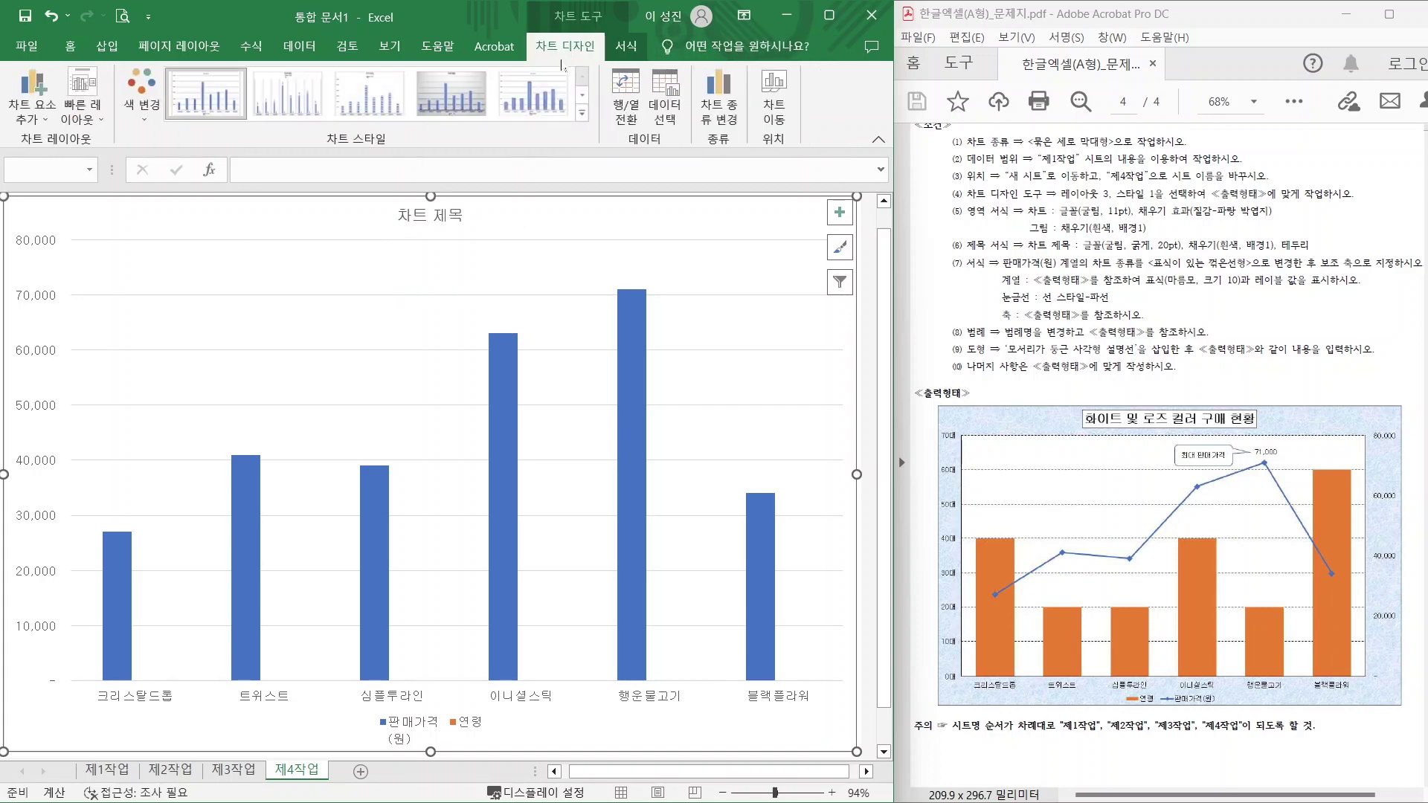
Fill the chart area with the blue tissue-paper (파랑 박엽지) texture.
mouse_move(588, 46)
left_mouse_down()
mouse_move(559, 10)
mouse_move(603, 54)
mouse_move(652, 32)
left_mouse_up()
key("Escape")
left_click(625, 47)
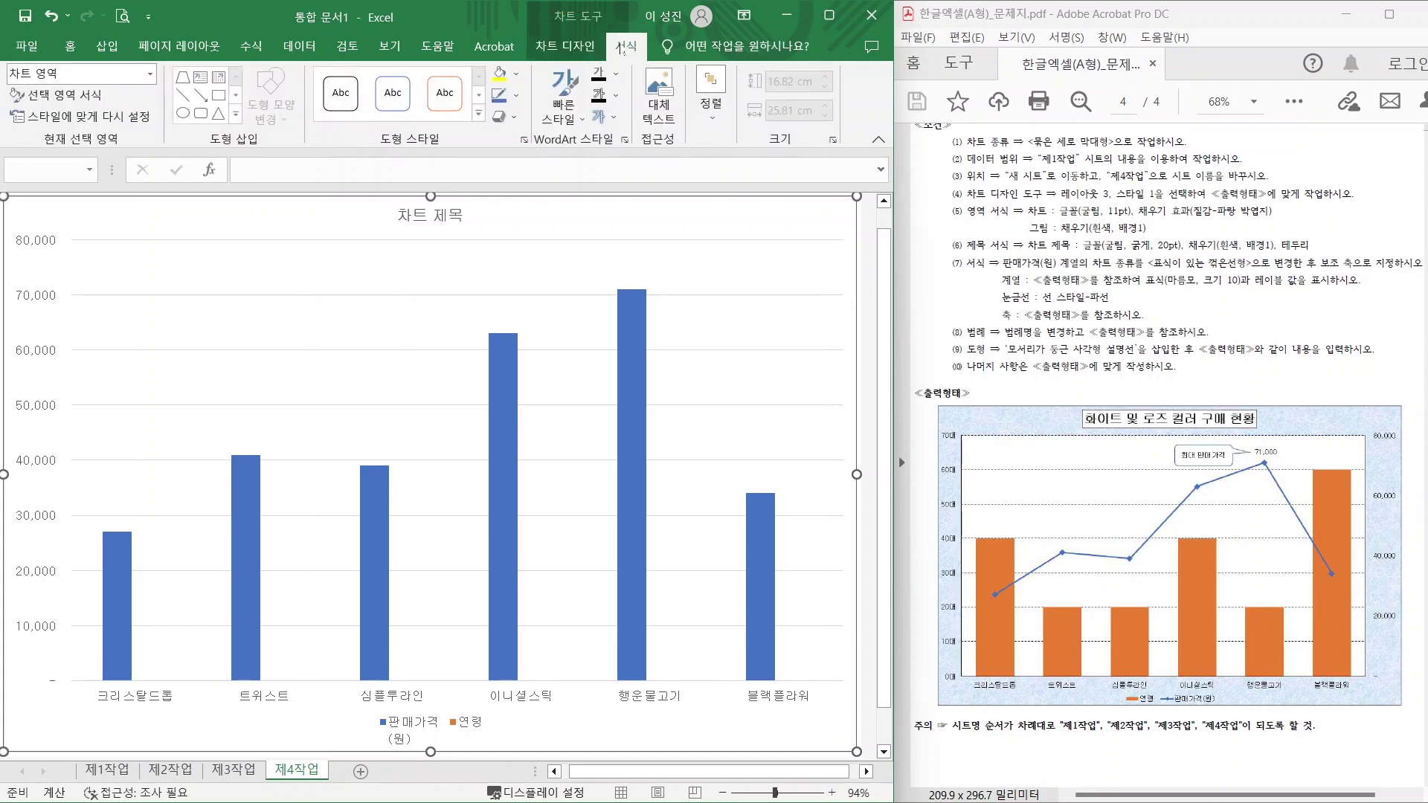
left_click(517, 75)
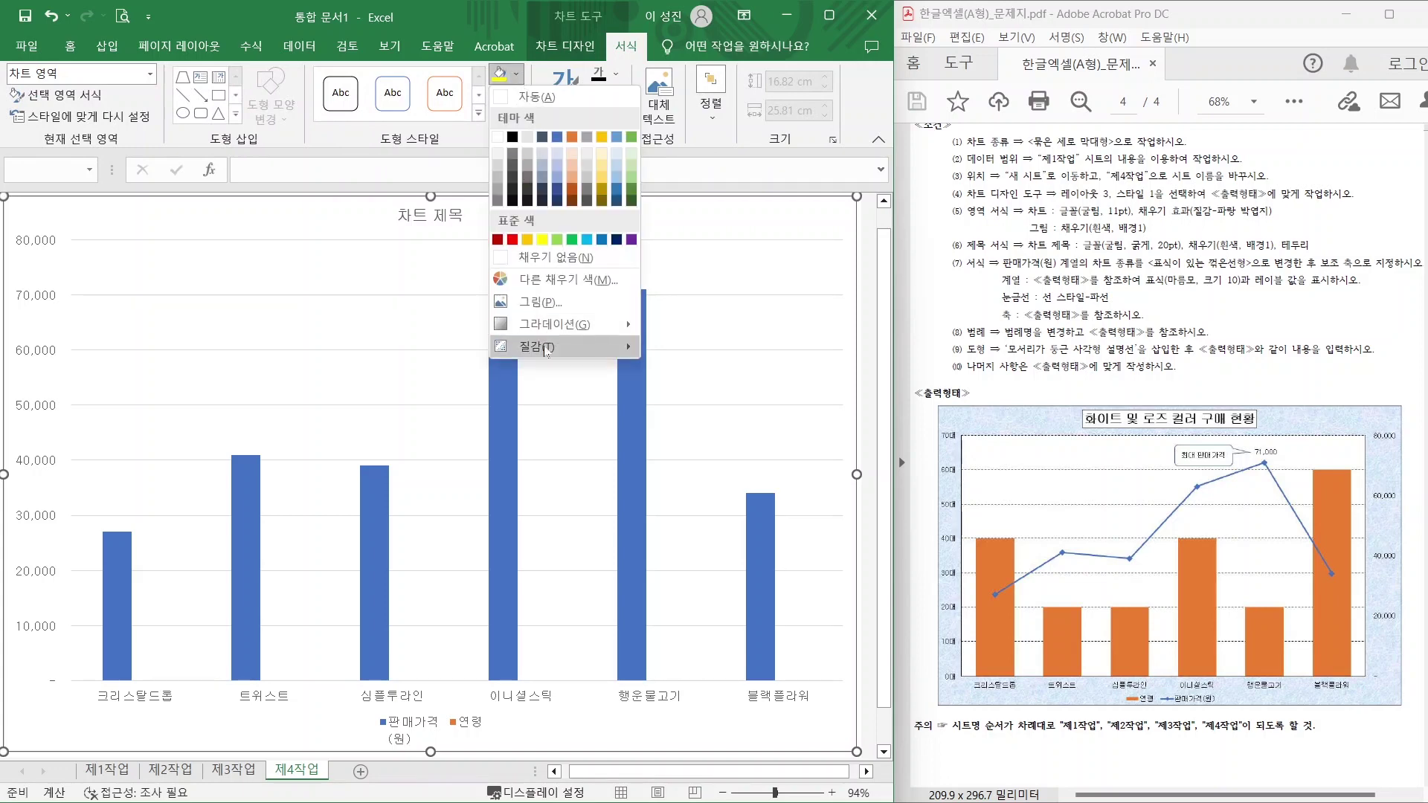
mouse_move(547, 348)
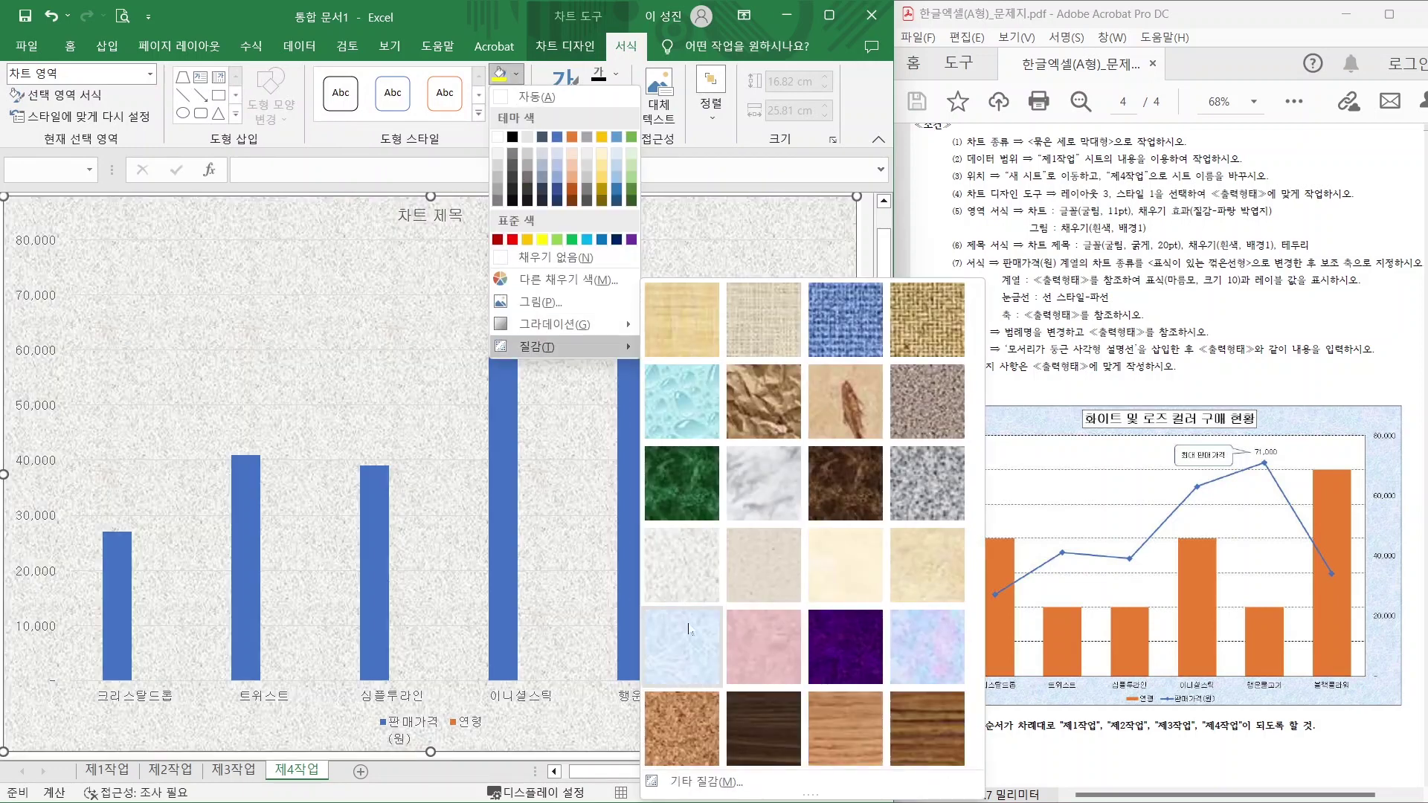
left_click(688, 634)
Fill the plot area with white.
left_click(292, 272)
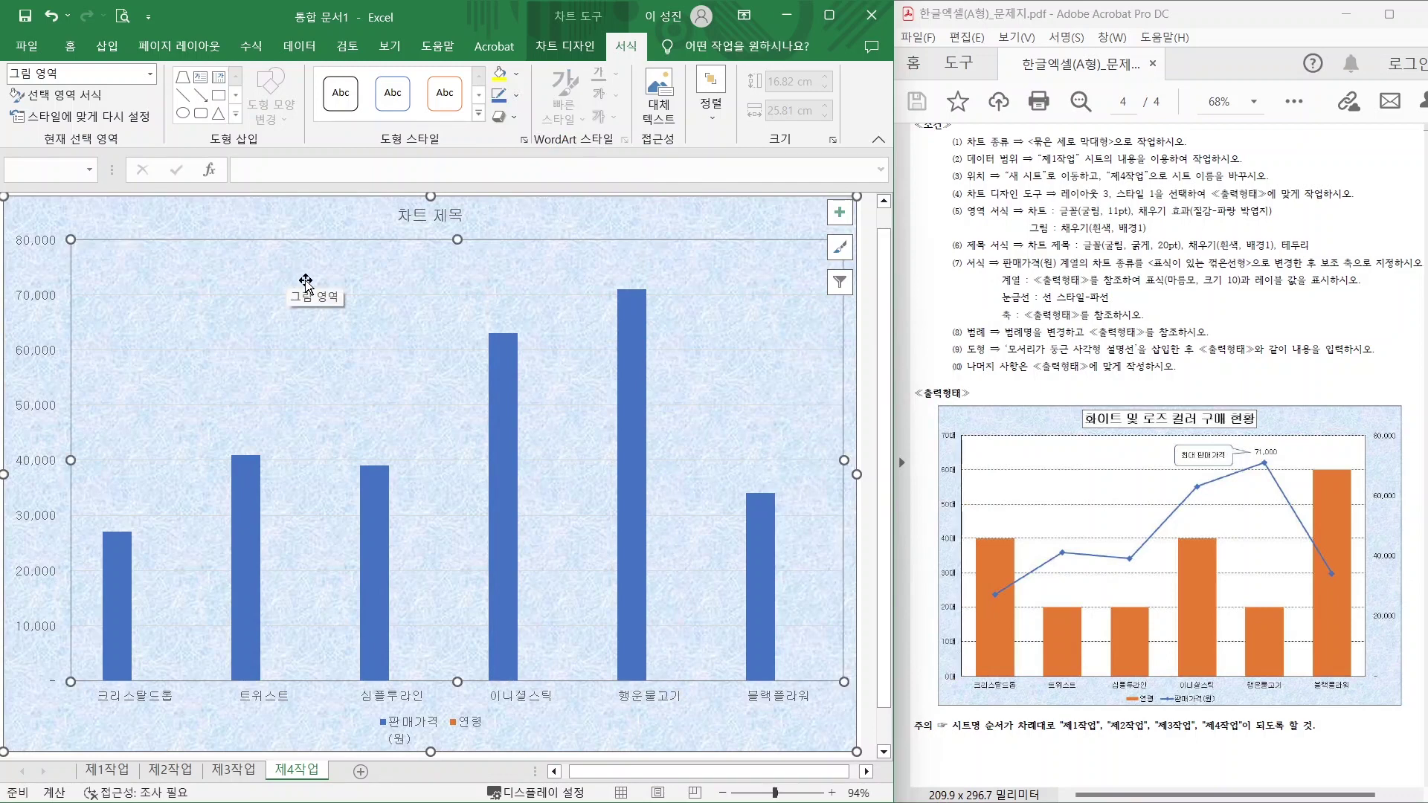
left_click(521, 80)
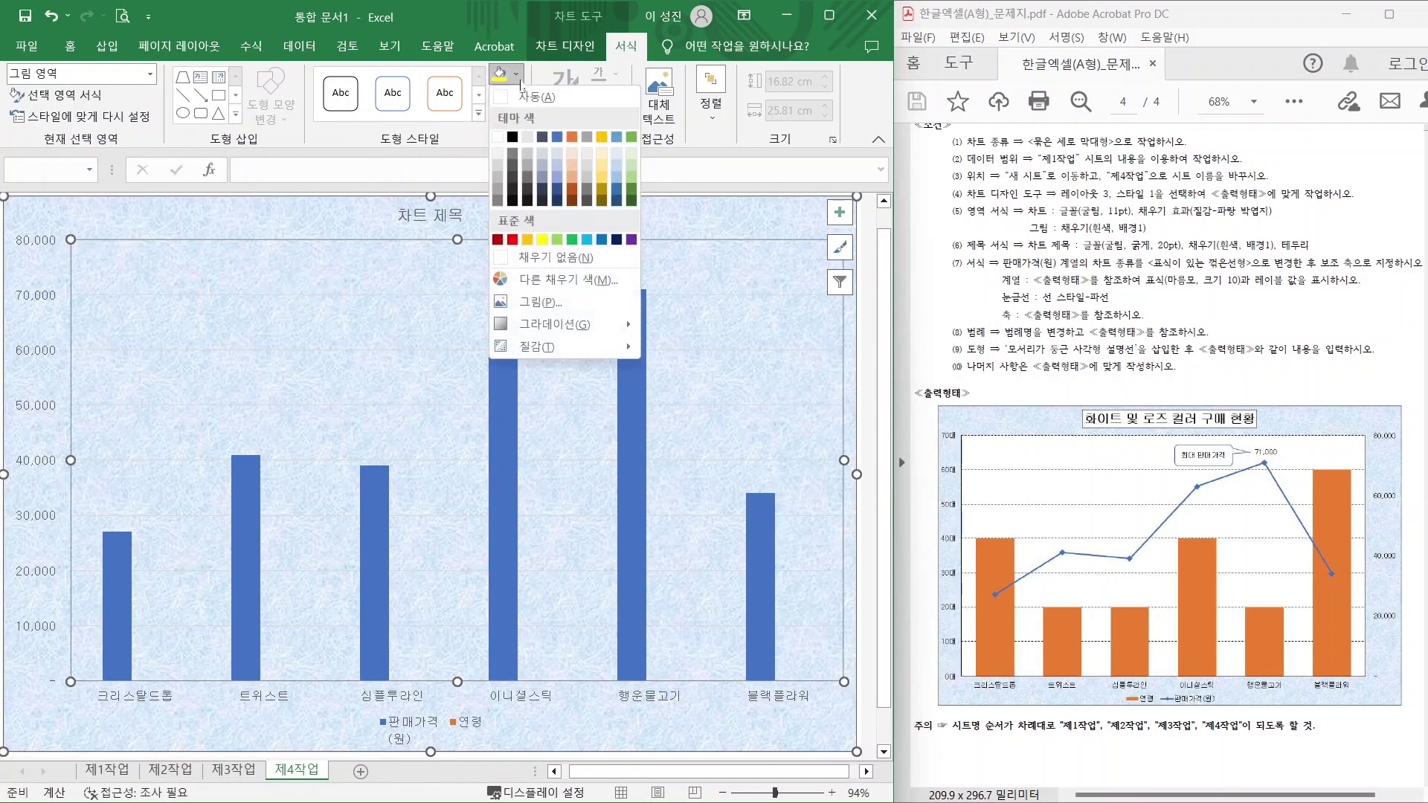
left_click(497, 136)
key("alt")
left_click_drag(960, 254, 1305, 252)
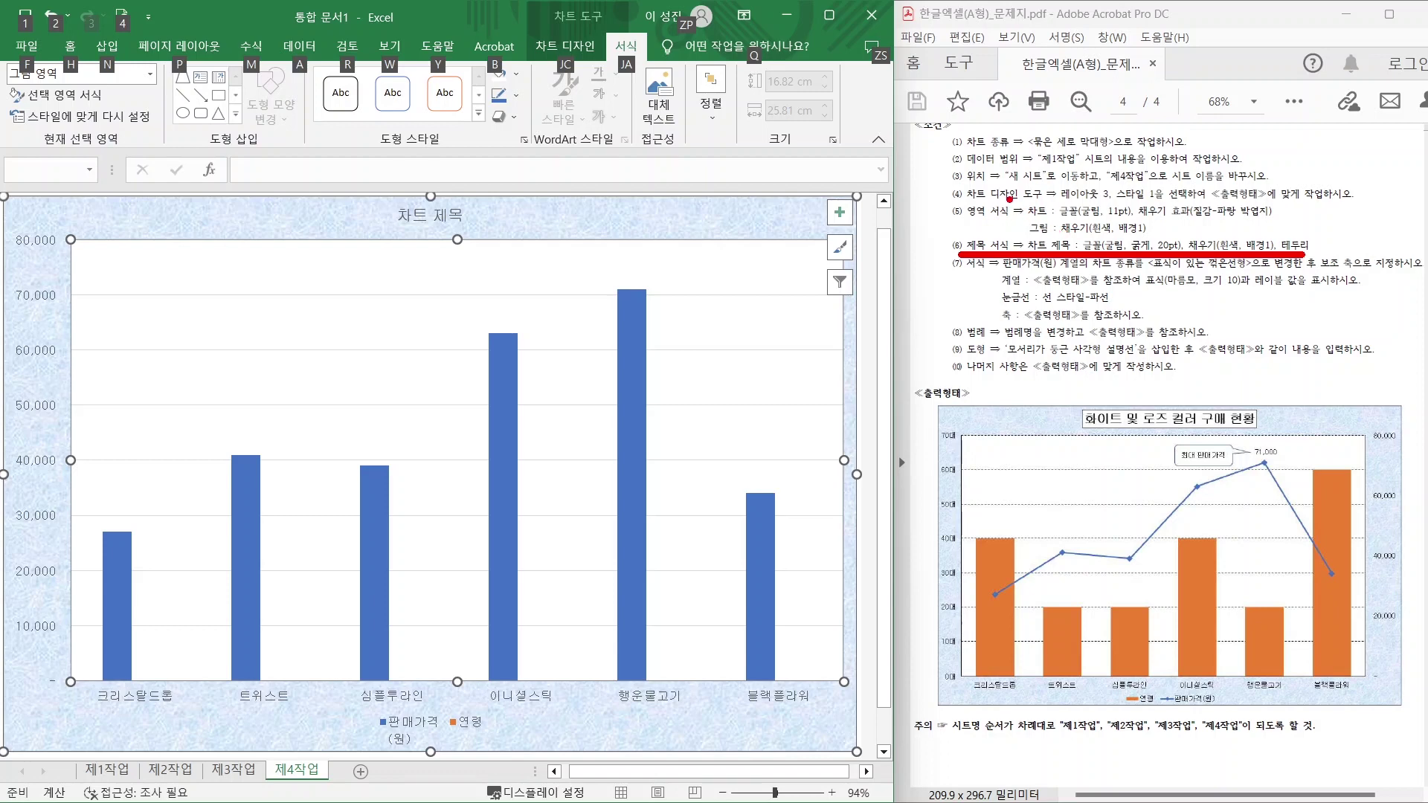
Replace the chart title text with '화이트 및 로즈 컬러 구매 현황'.
key("Escape")
double_click(407, 214)
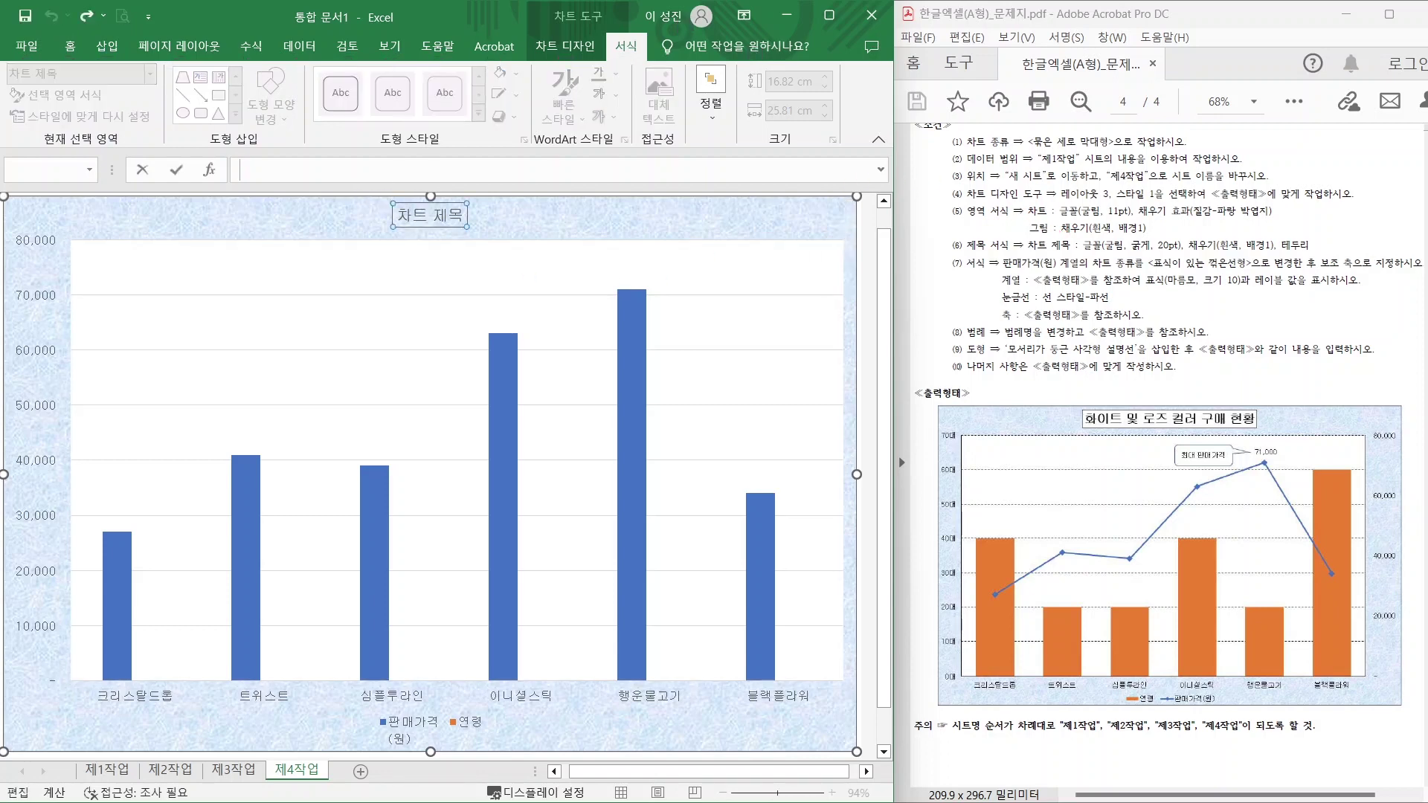
type("화이트 및 로즈 컬러 구매 현황")
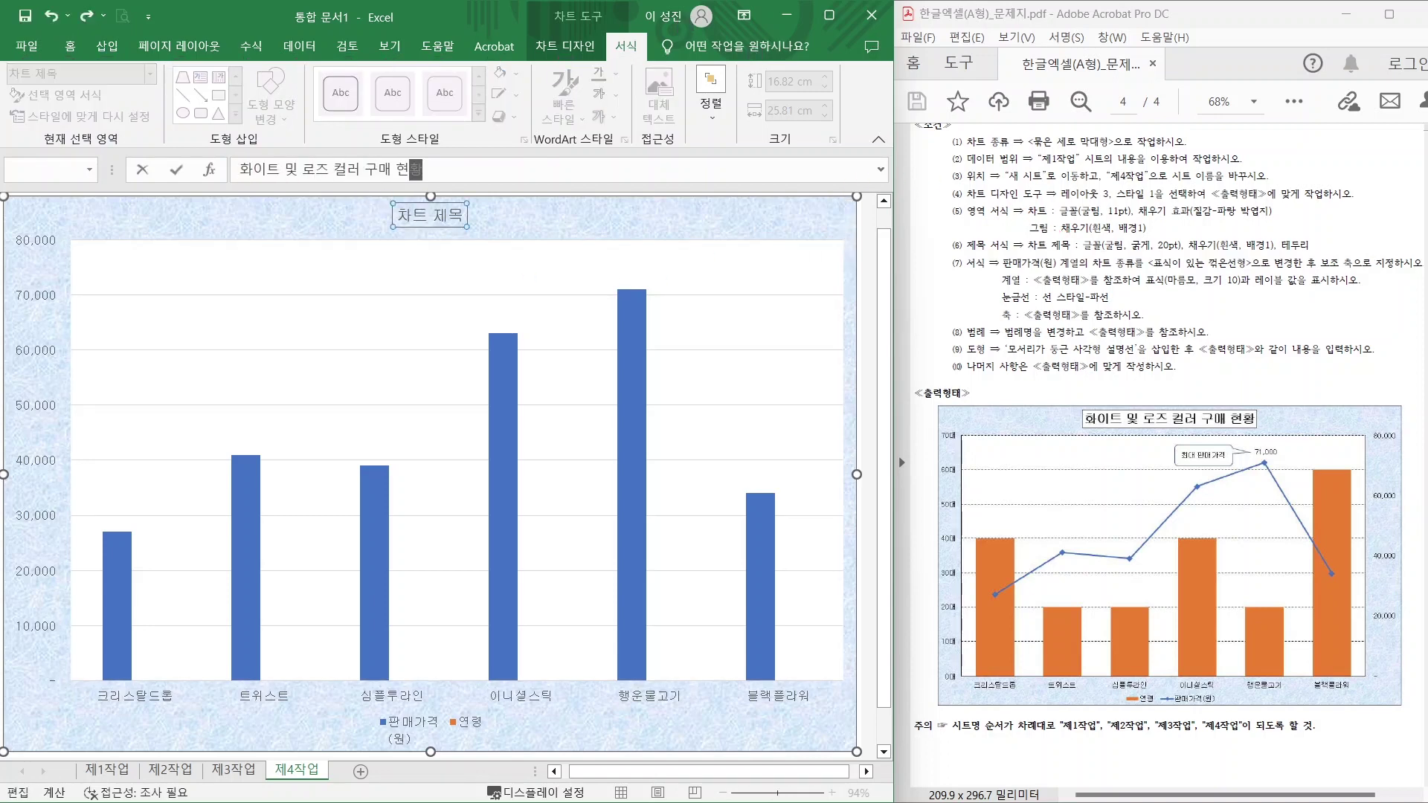
key("Return")
Make the chart title bold at font size 20.
left_click(69, 46)
left_click(295, 81)
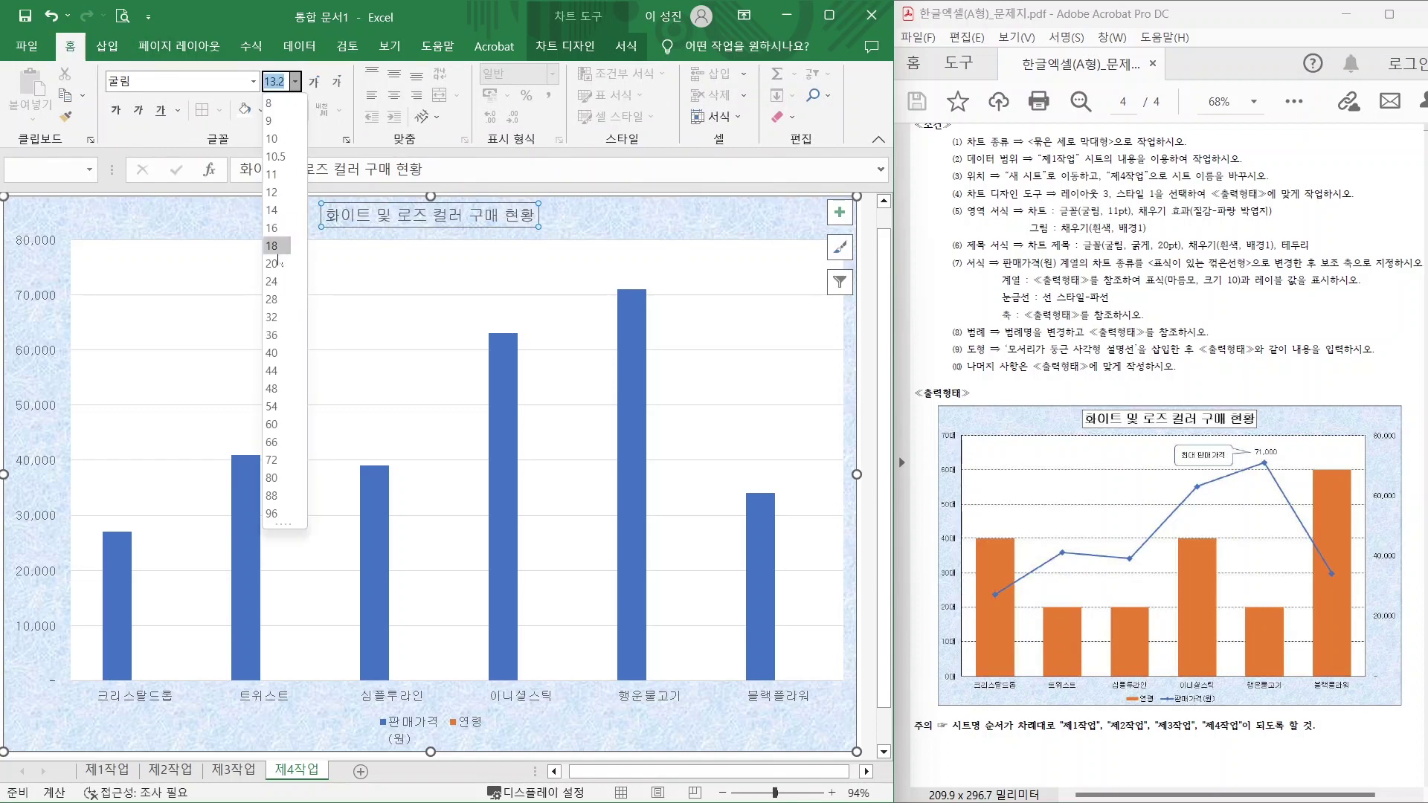
left_click(275, 338)
left_click(115, 113)
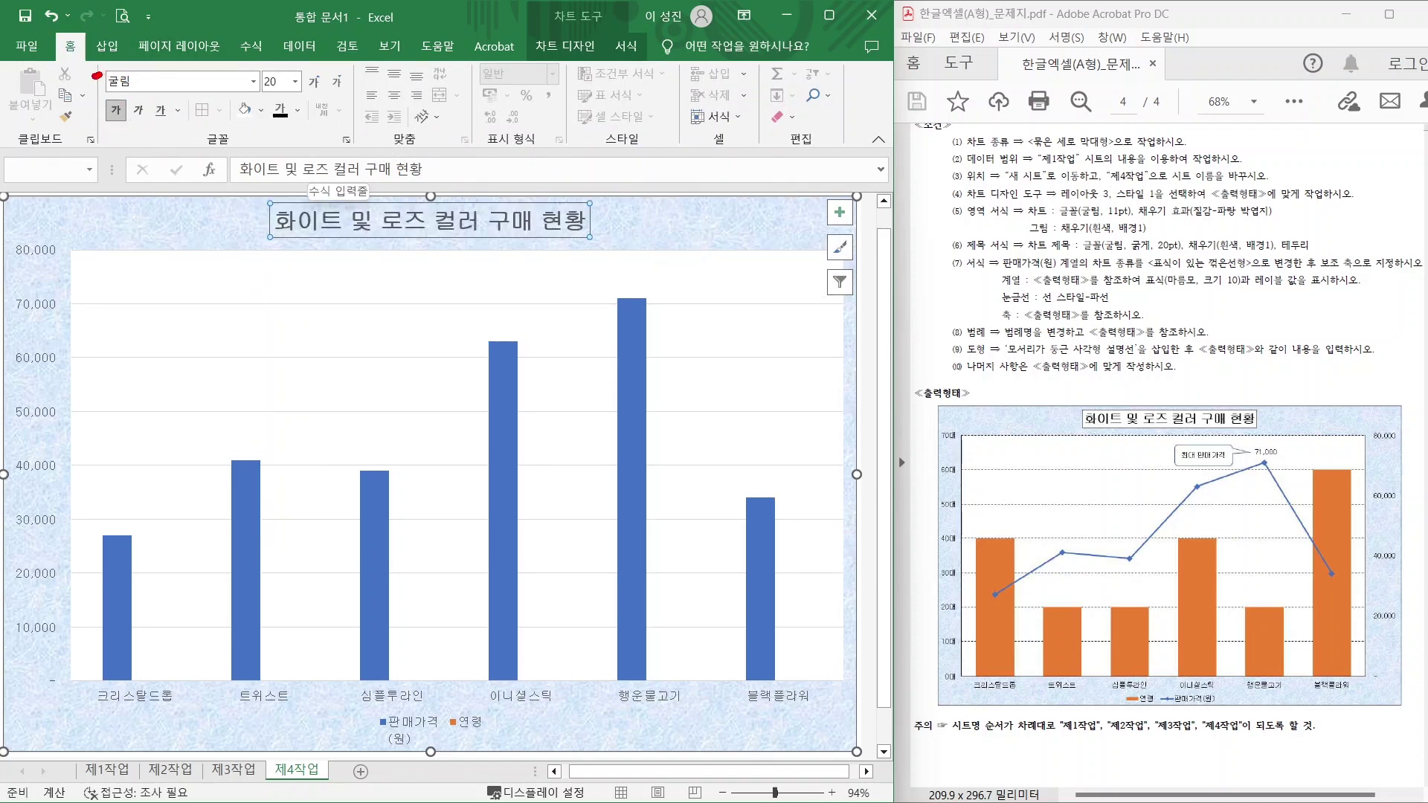
mouse_move(97, 75)
left_mouse_down()
mouse_move(88, 28)
mouse_move(101, 75)
left_mouse_up()
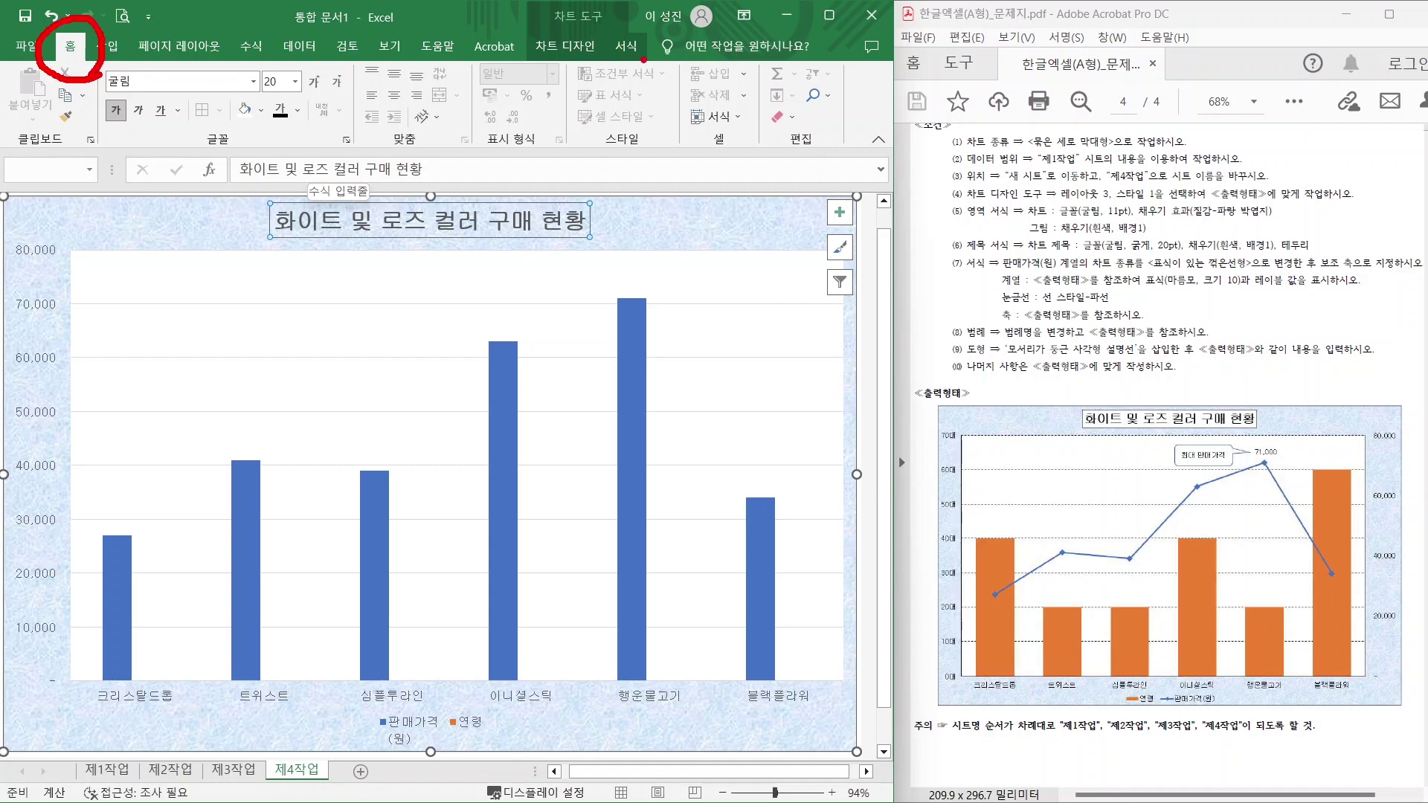
left_click_drag(644, 60, 617, 30)
mouse_move(688, 112)
left_mouse_down()
mouse_move(635, 59)
mouse_move(649, 66)
left_mouse_up()
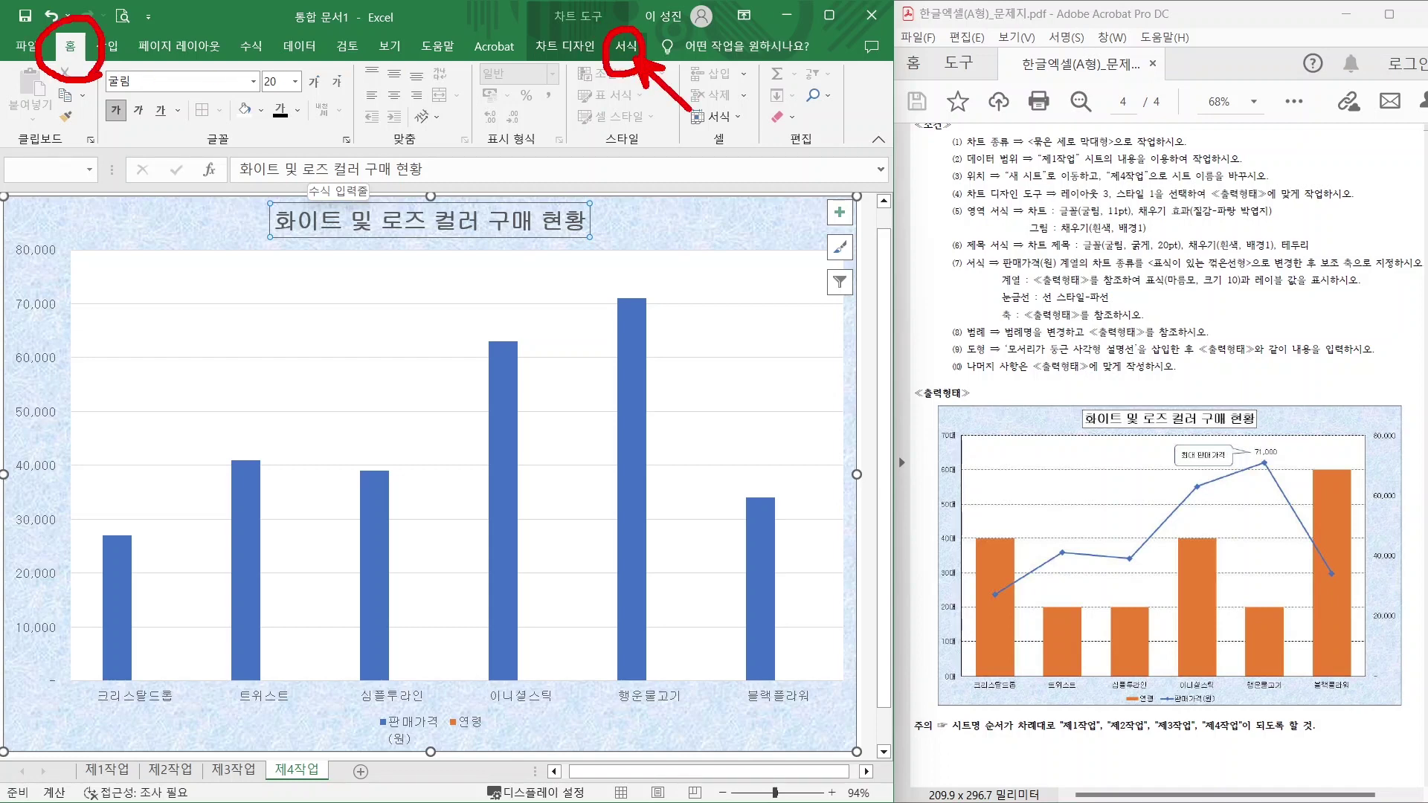
key("Escape")
Give the chart title a black outline border.
left_click(626, 47)
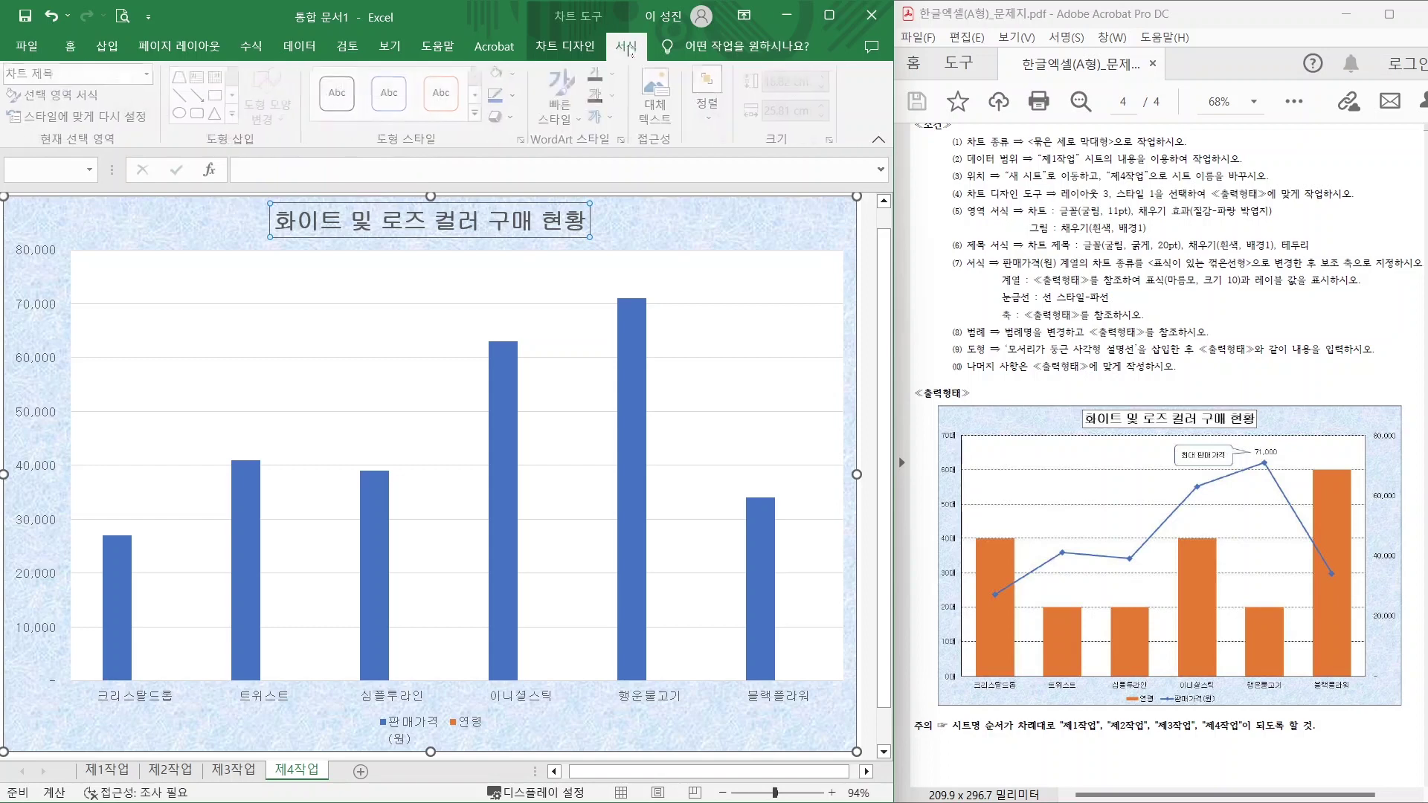
left_click(516, 73)
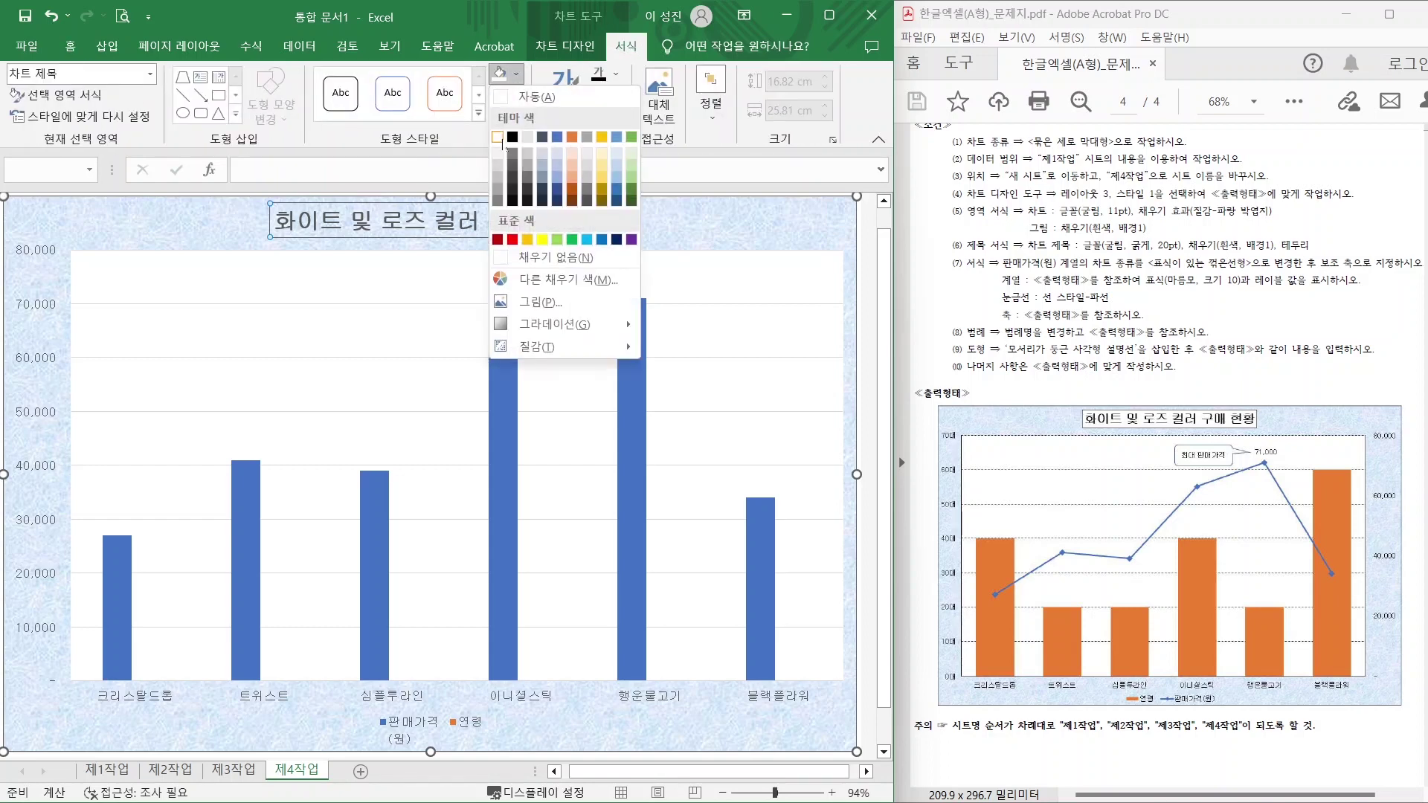
key("Escape")
left_click(517, 96)
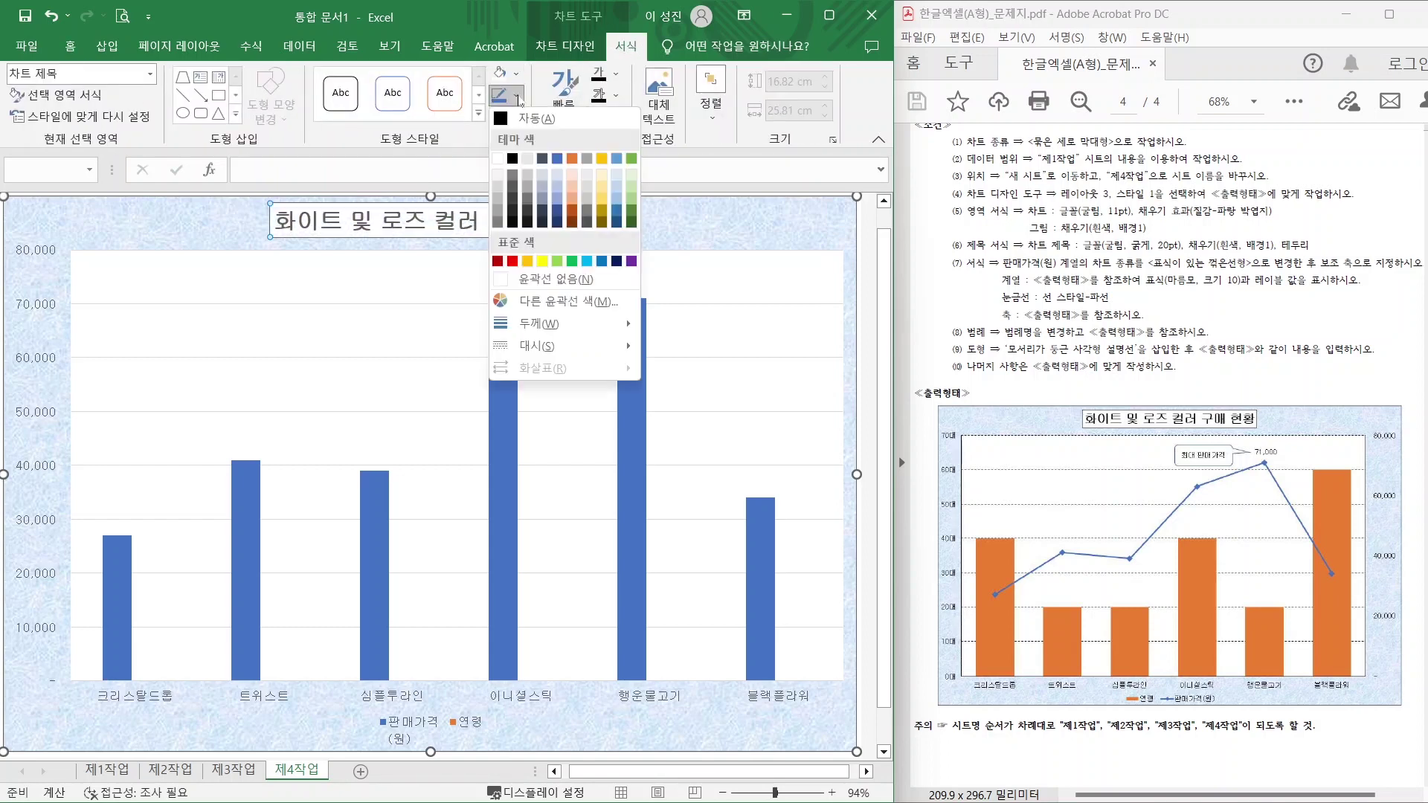
left_click(513, 159)
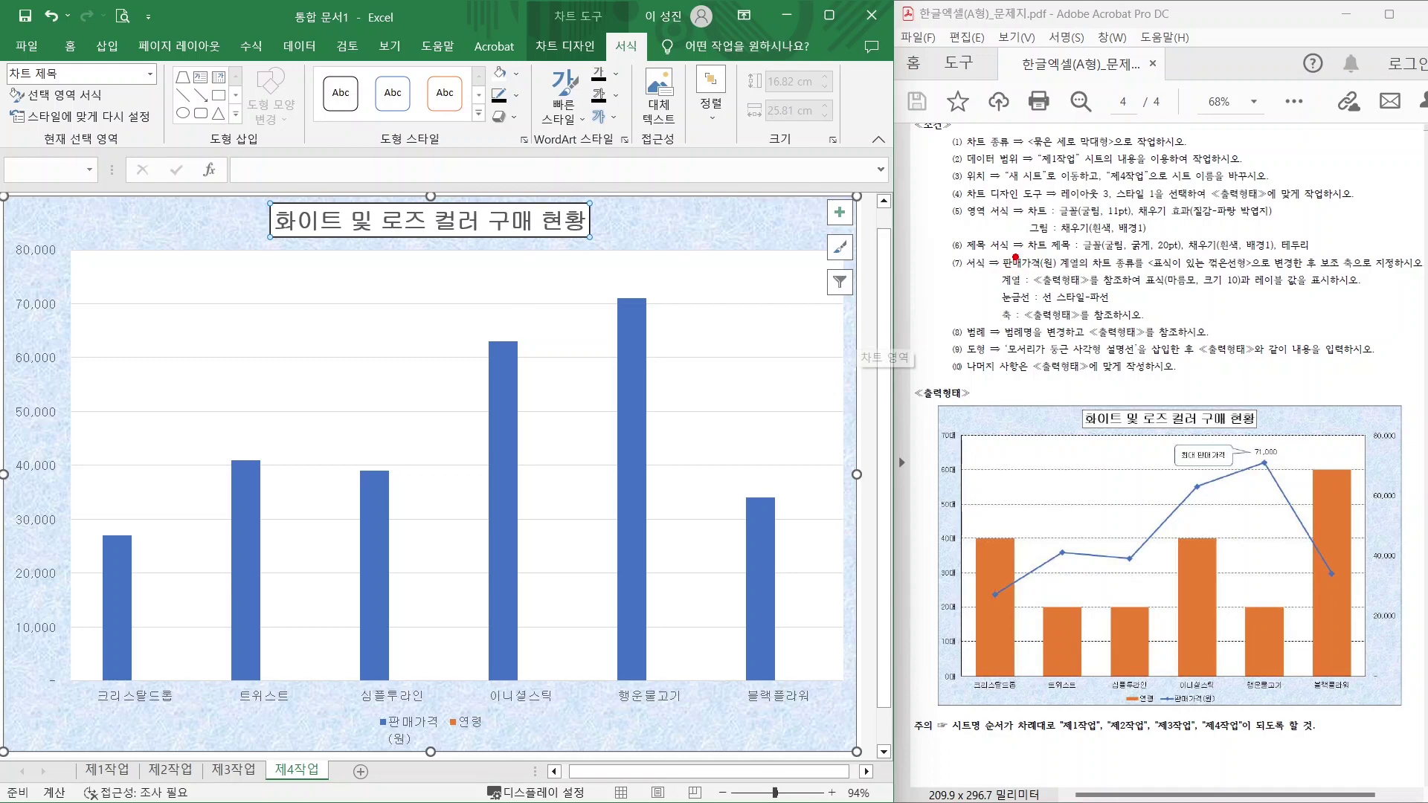
left_click_drag(1014, 272, 1398, 273)
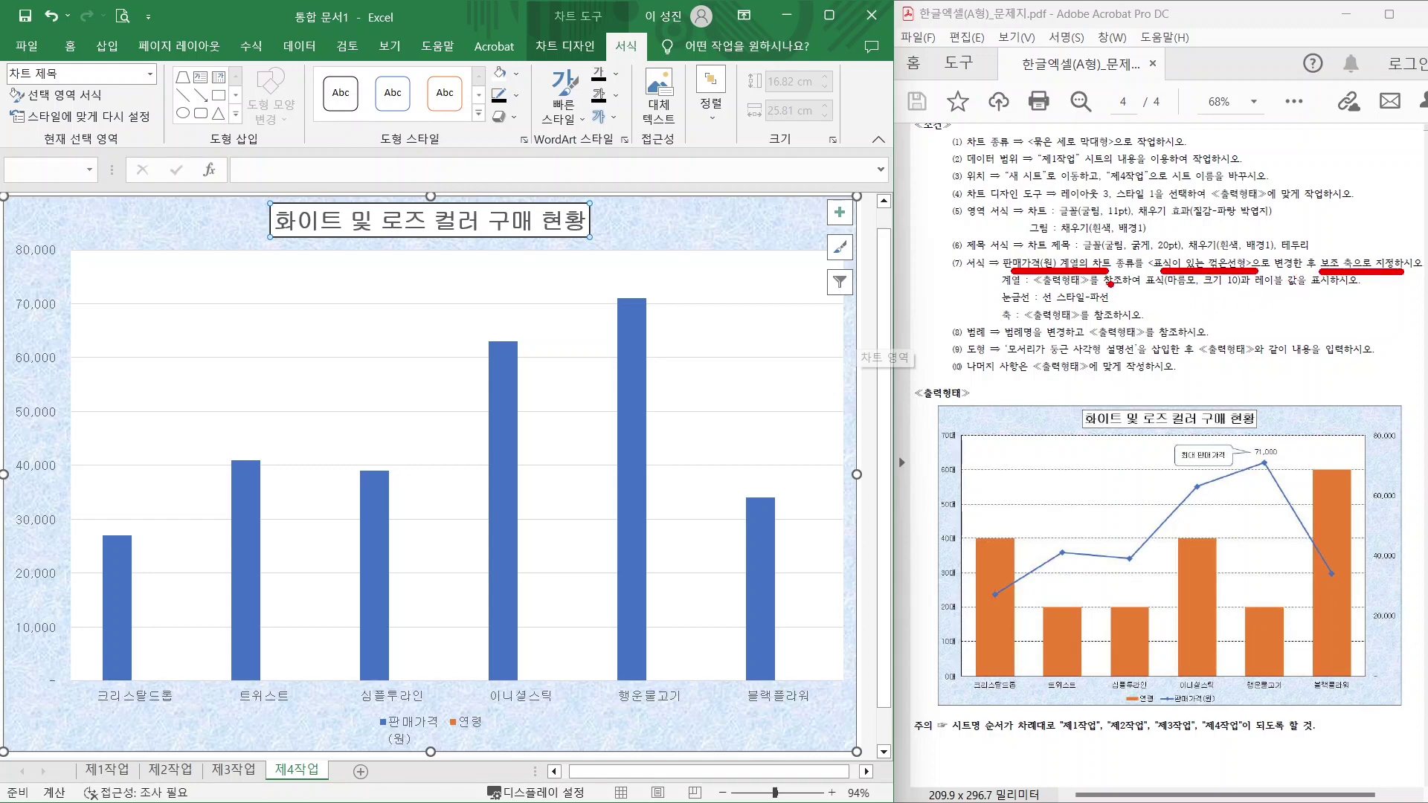
Change the 판매가격(원) series to a line with markers (표식이 있는 꺾은선형) on the secondary axis.
left_click_drag(421, 694, 411, 756)
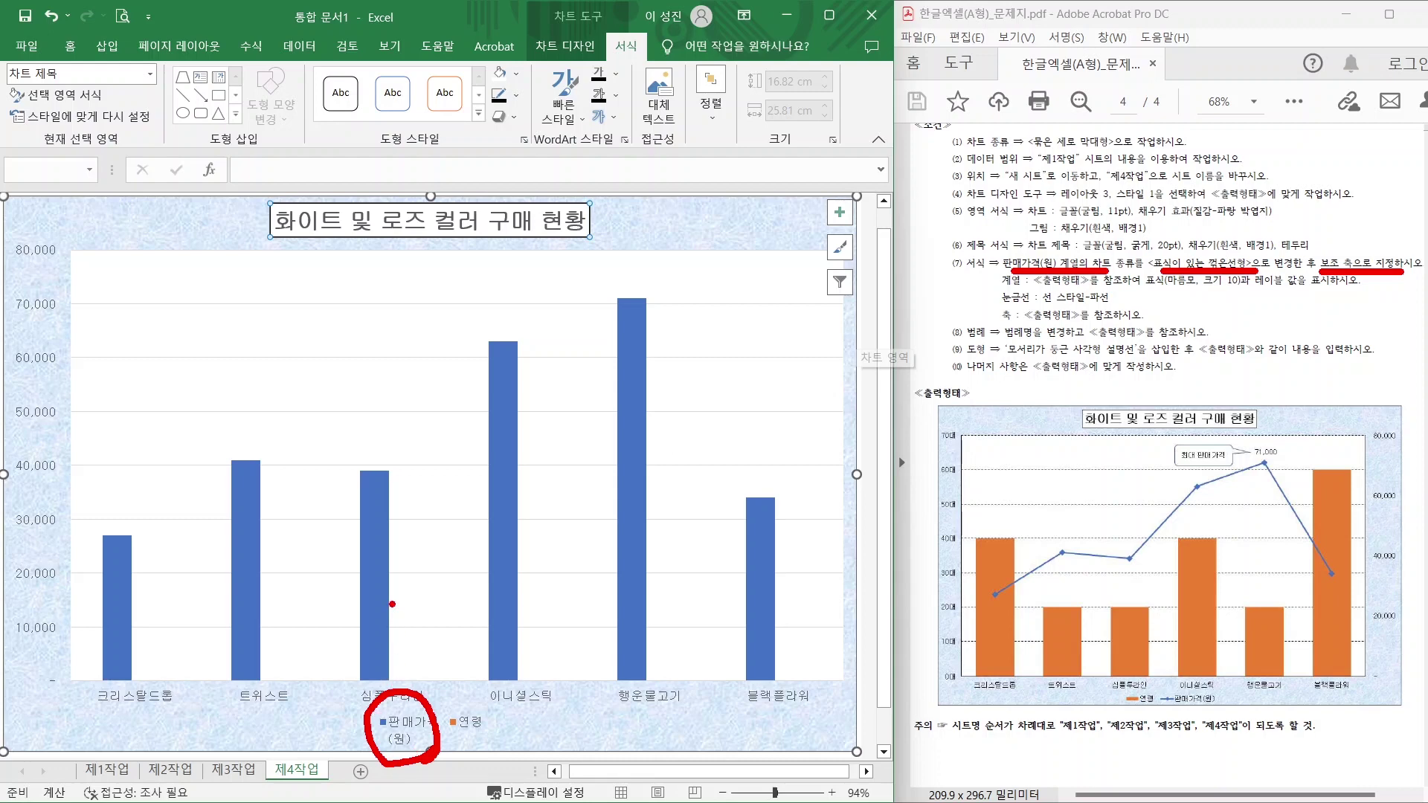
key("Escape")
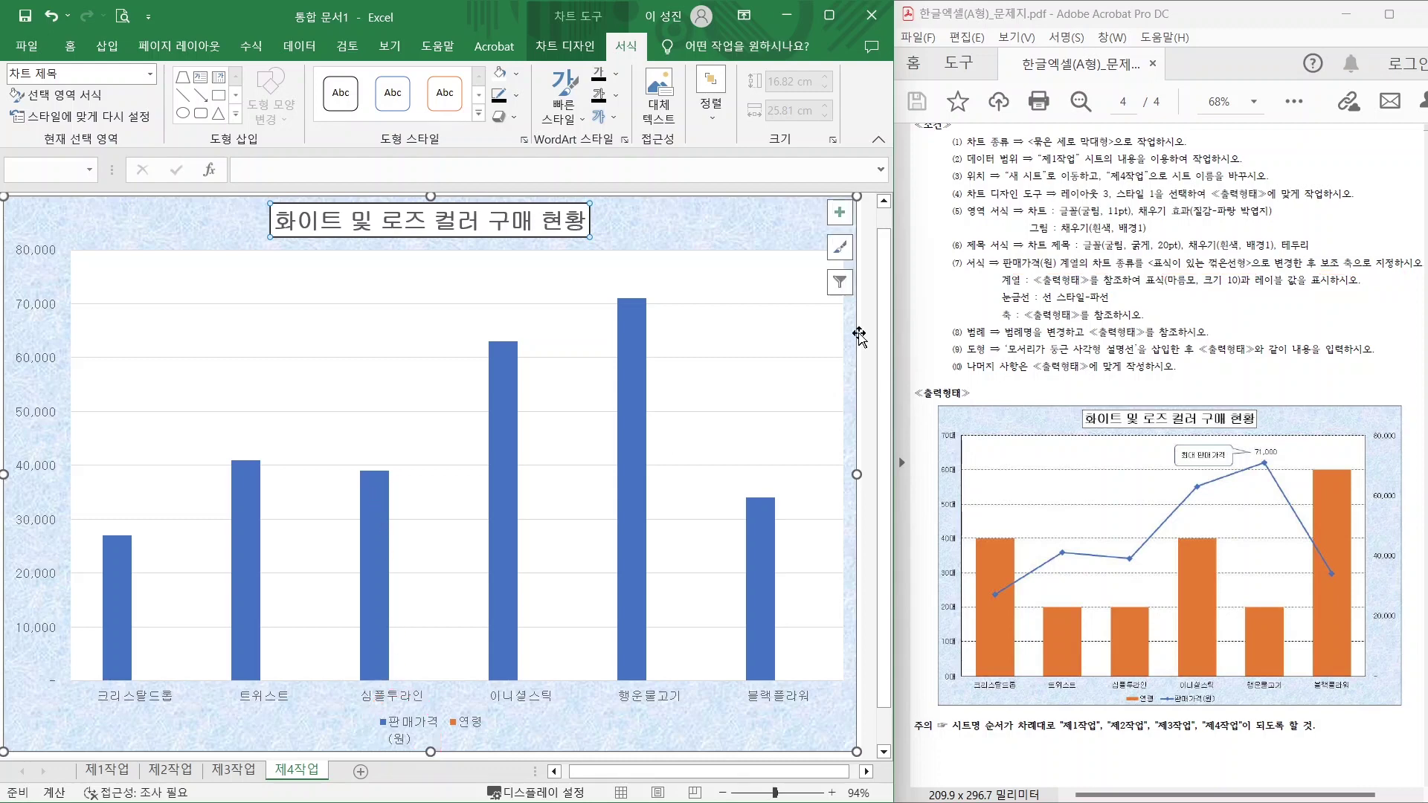
left_click(507, 409)
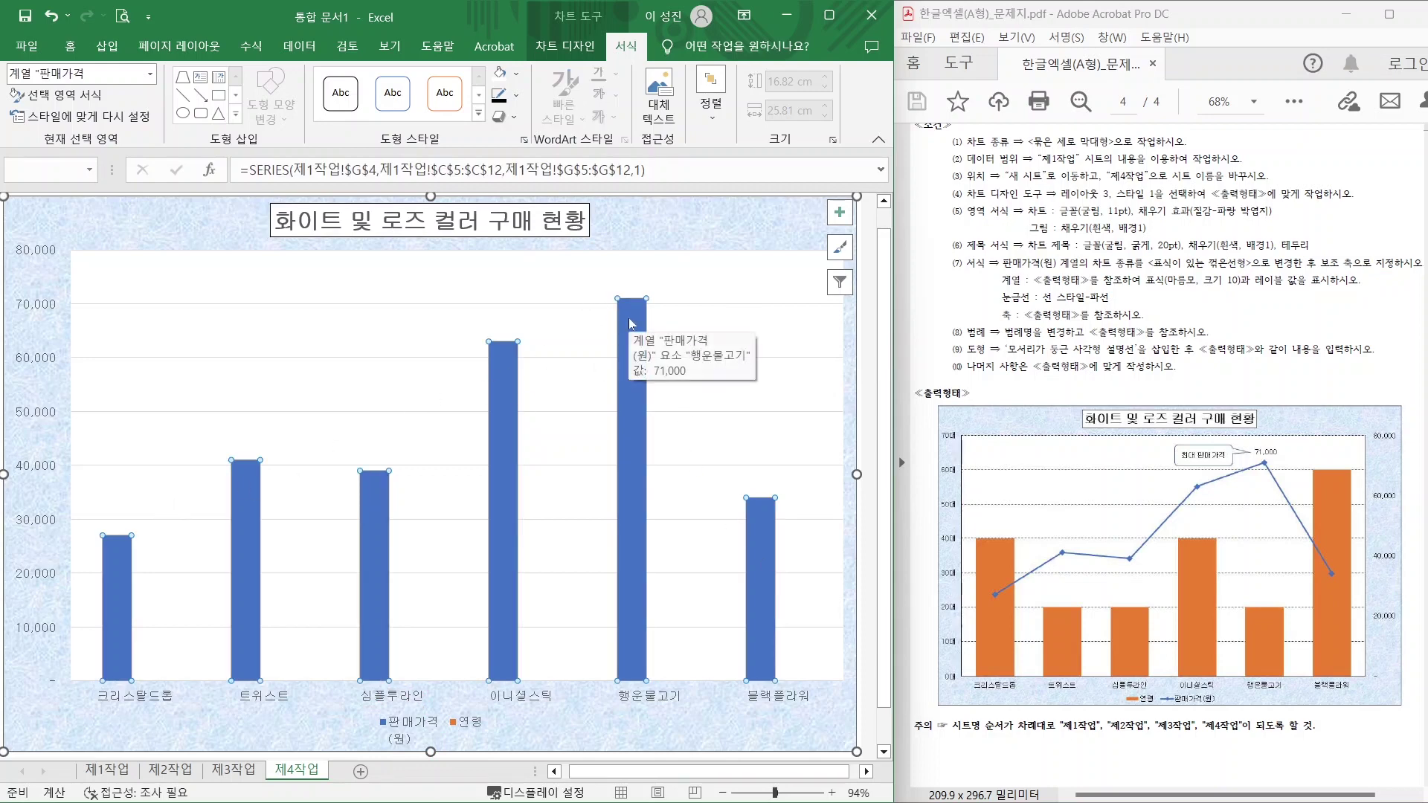
right_click(631, 325)
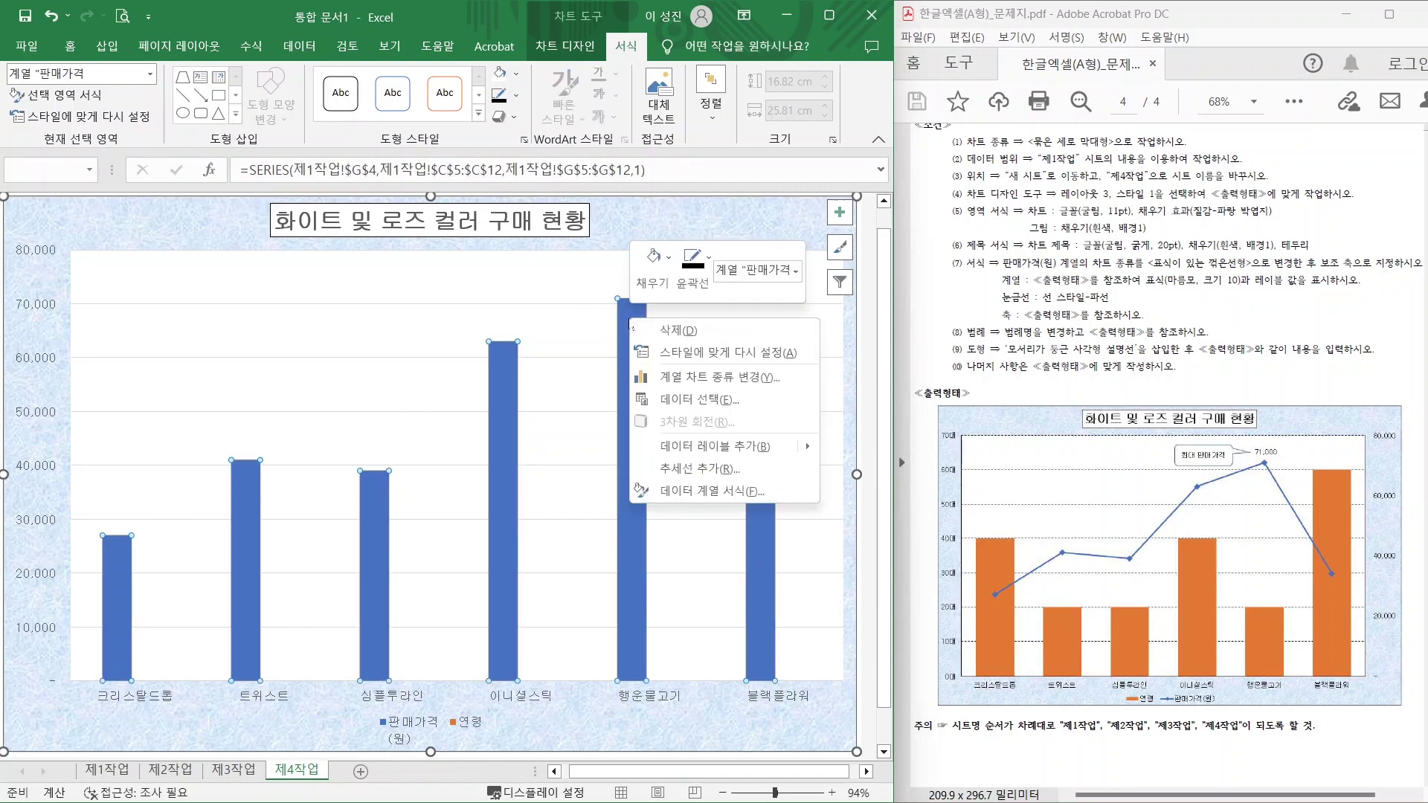
left_click(678, 378)
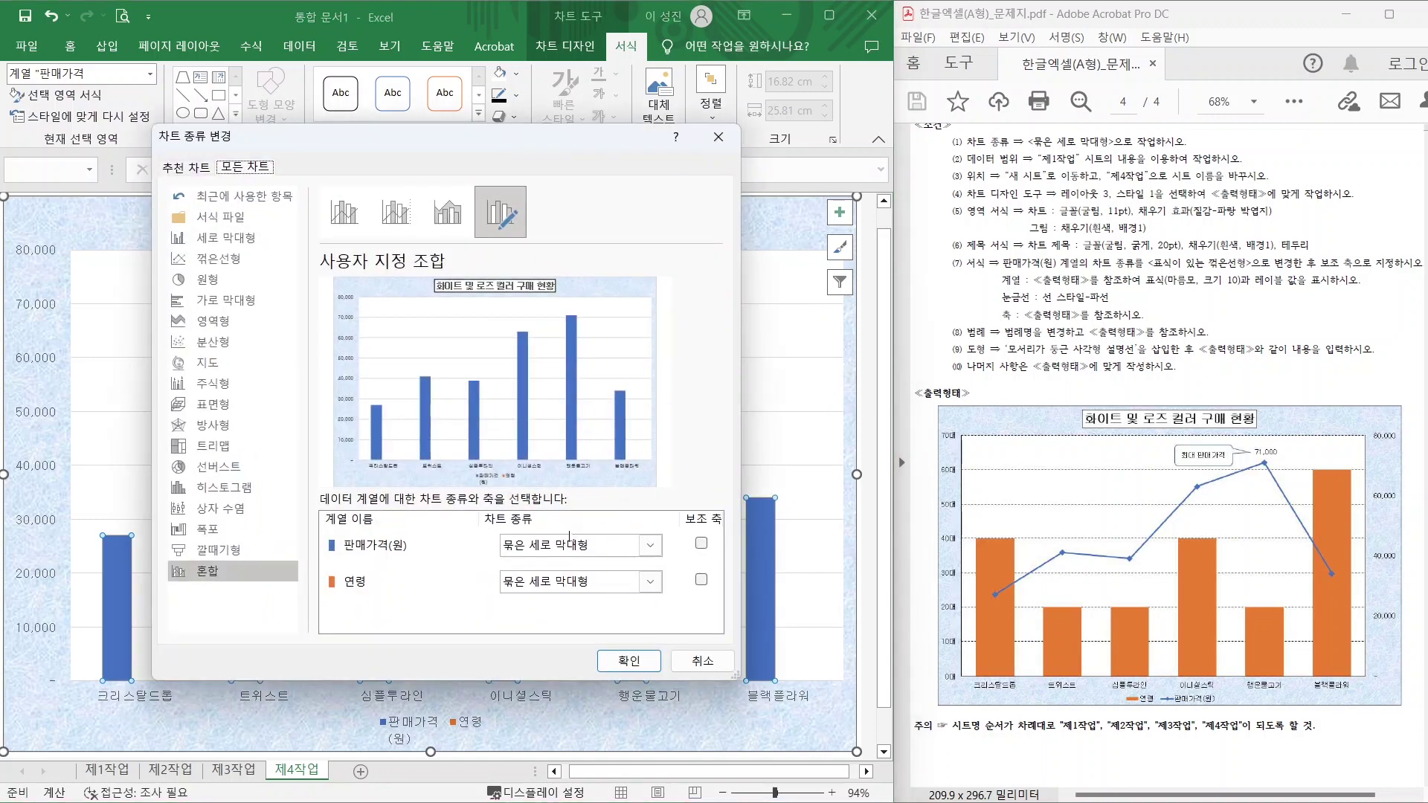
left_click(599, 553)
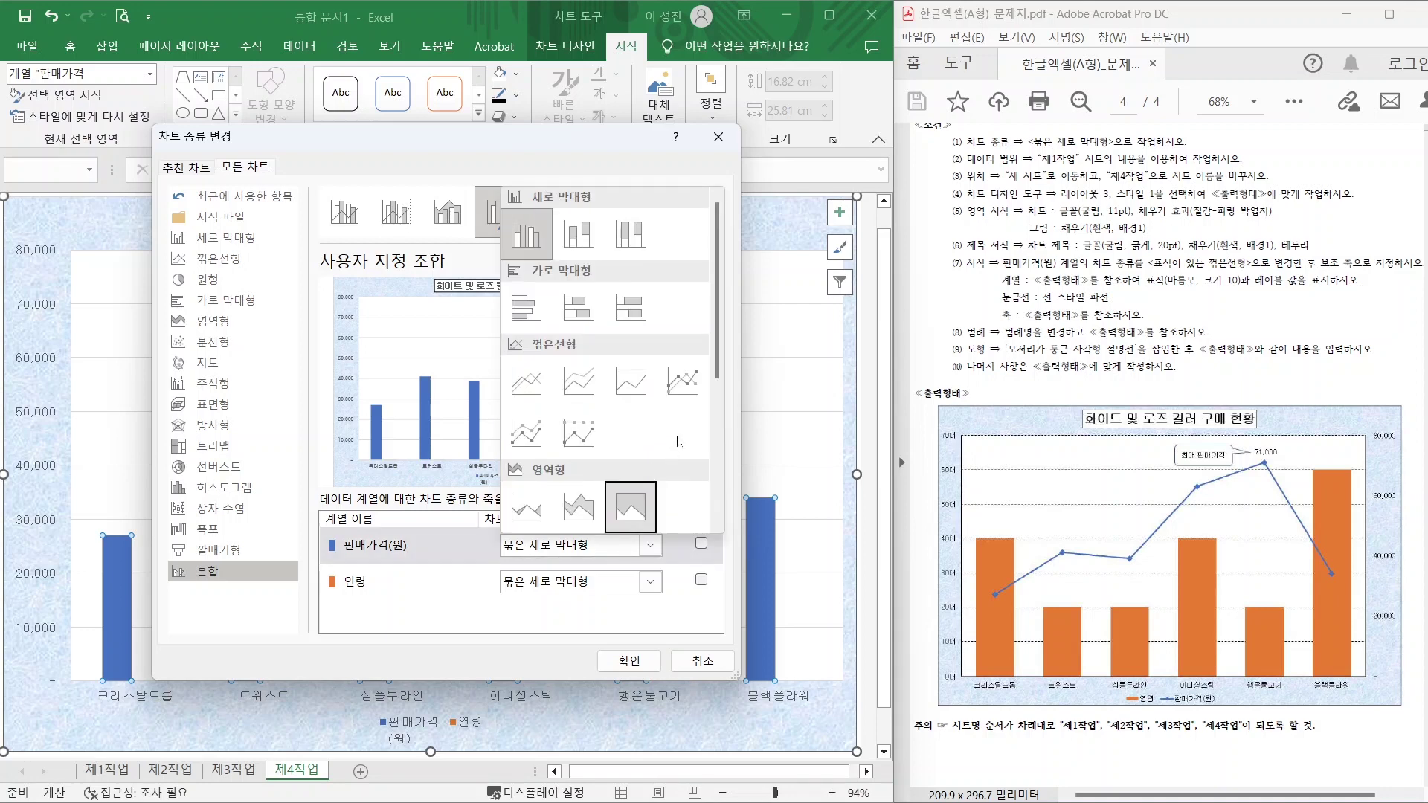
left_click(683, 387)
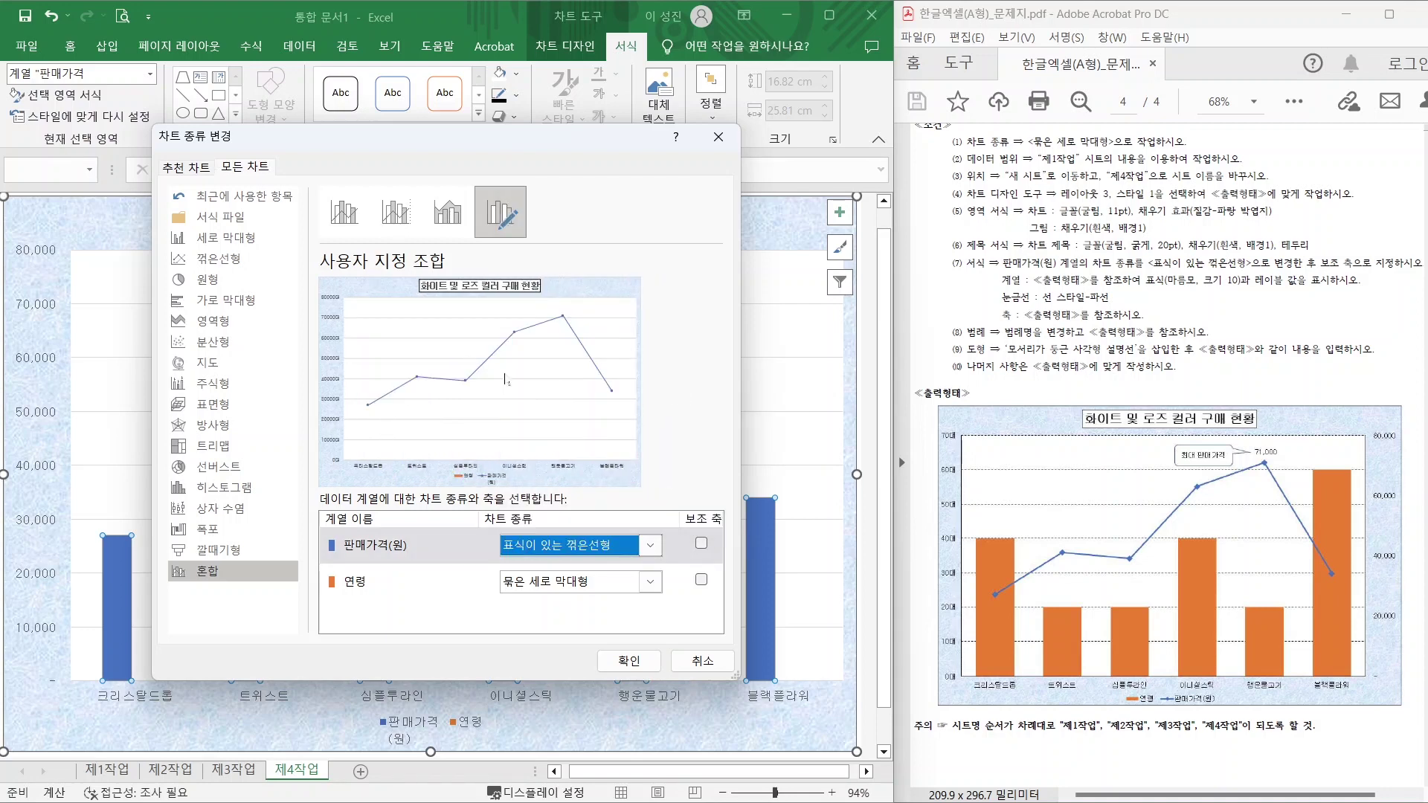
left_click(701, 544)
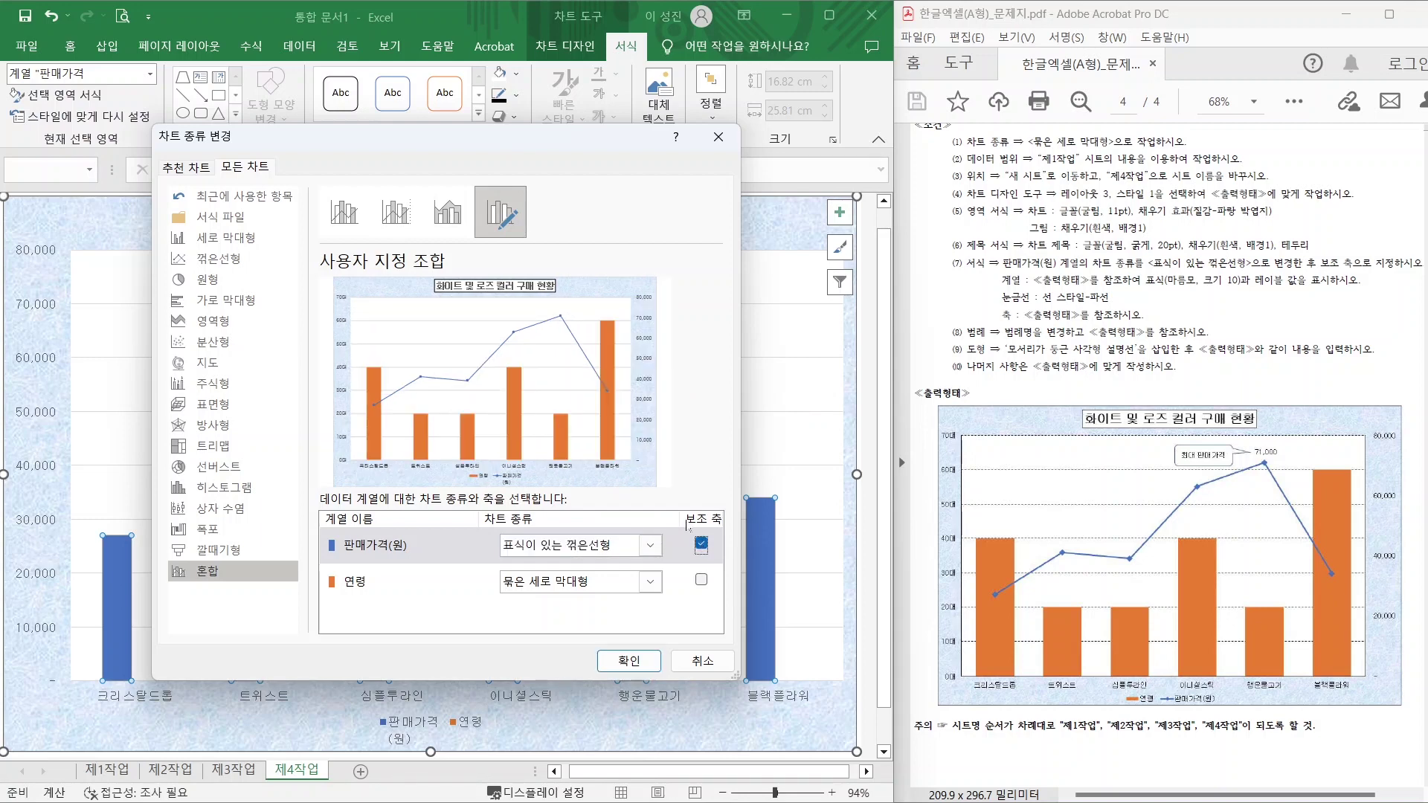
left_click(627, 662)
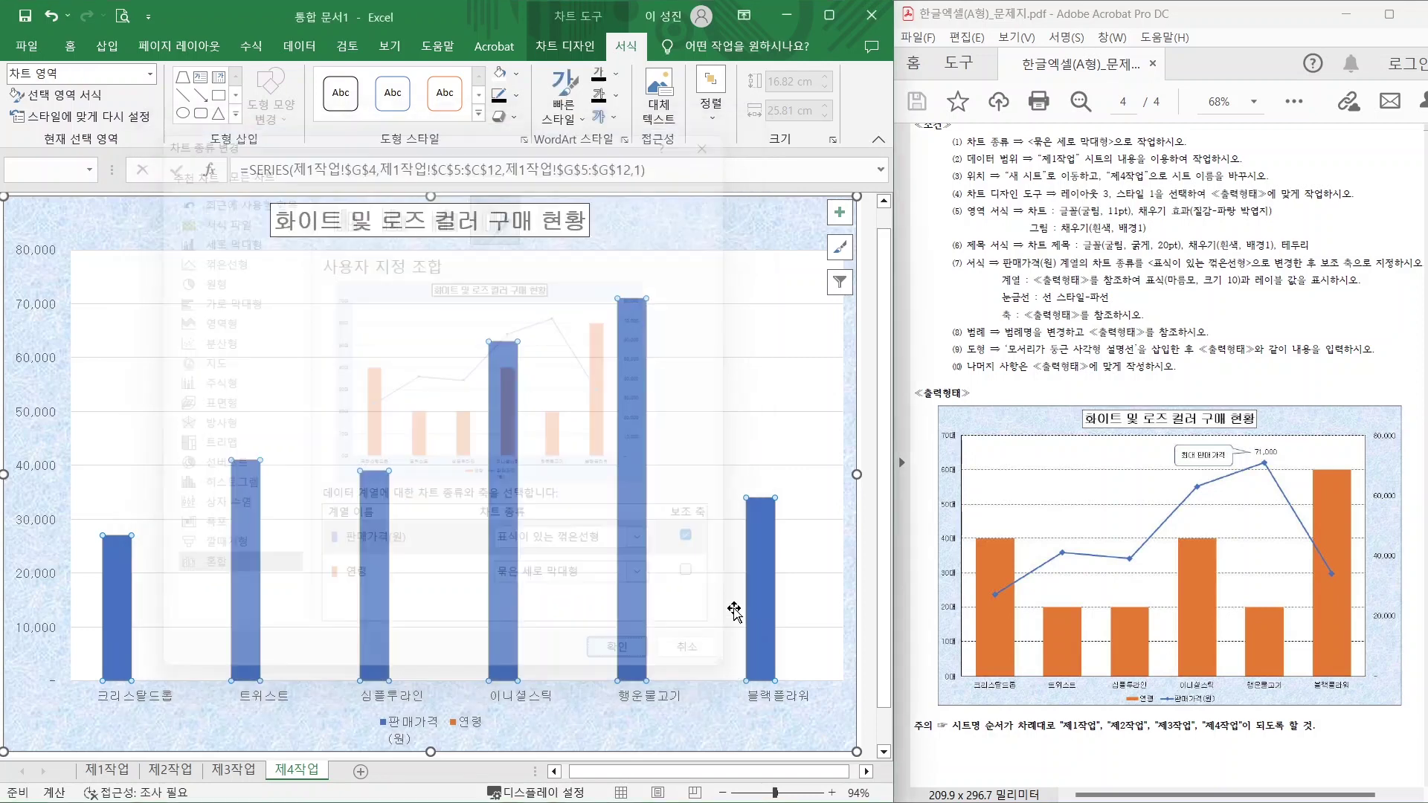
Open the 데이터 계열 서식 pane for the 판매가격(원) line series.
left_click_drag(1034, 291, 1122, 292)
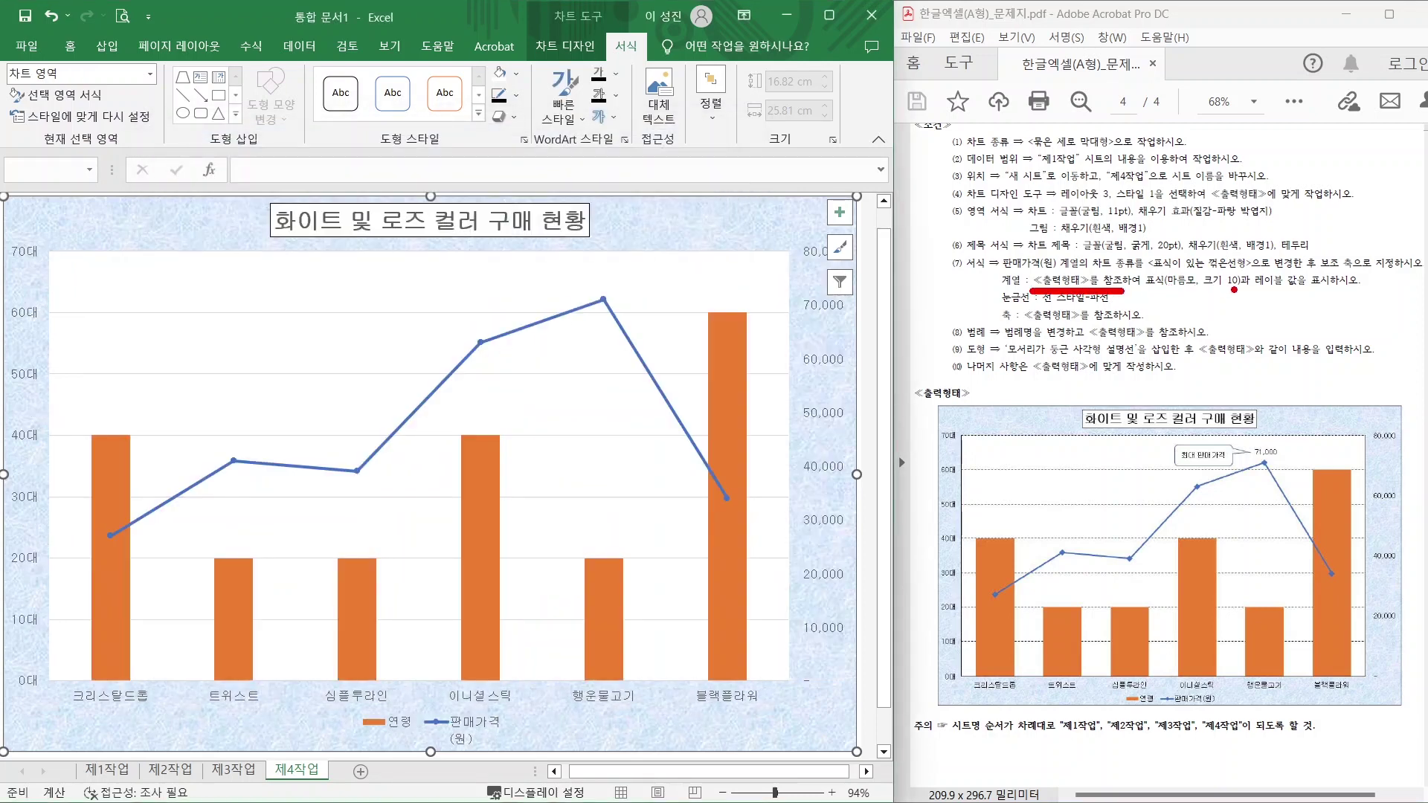
mouse_move(1234, 292)
left_mouse_down()
mouse_move(1170, 291)
mouse_move(1194, 256)
mouse_move(1252, 290)
mouse_move(1295, 261)
mouse_move(1308, 292)
left_mouse_up()
mouse_move(1285, 460)
left_mouse_down()
mouse_move(1250, 461)
mouse_move(1253, 433)
mouse_move(1295, 446)
mouse_move(1288, 461)
left_mouse_up()
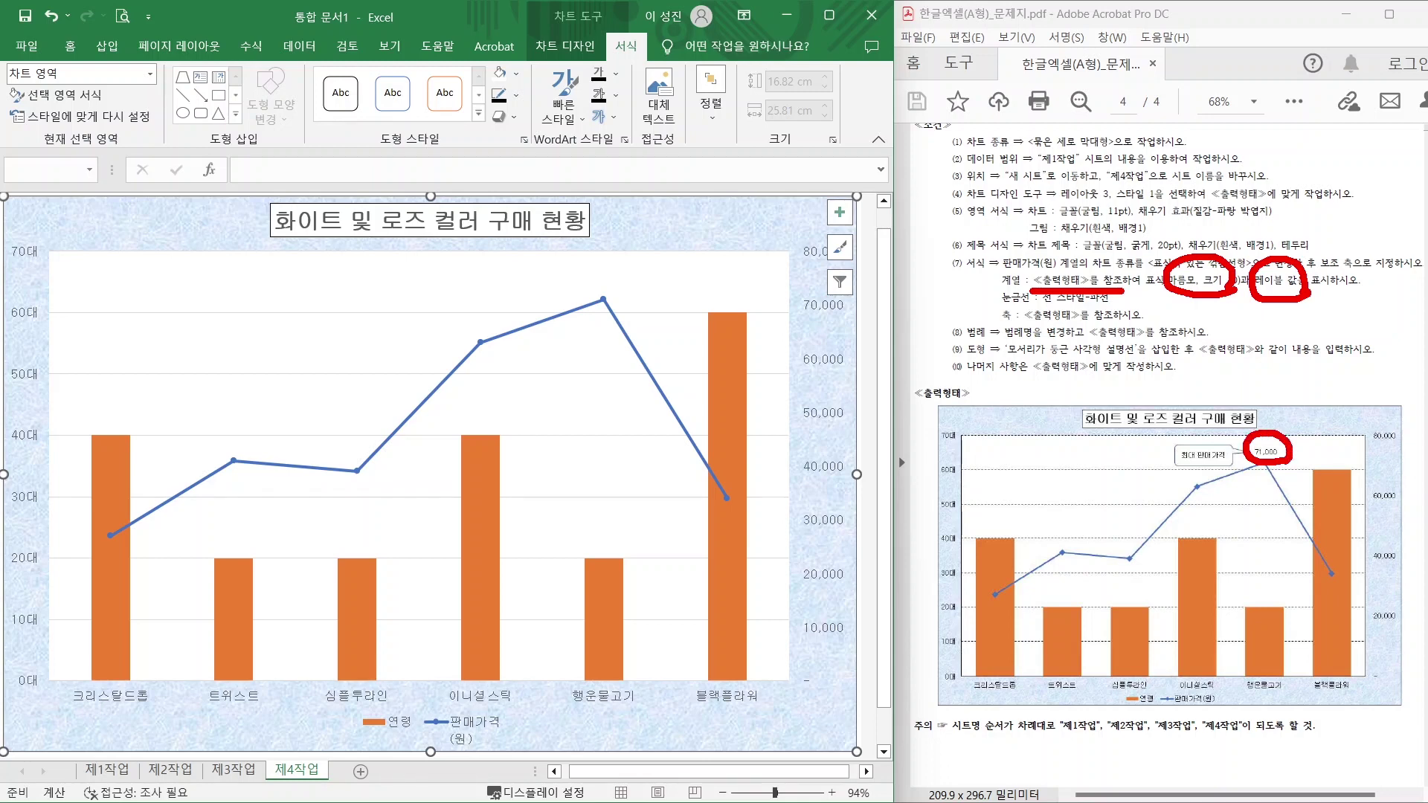
key("Escape")
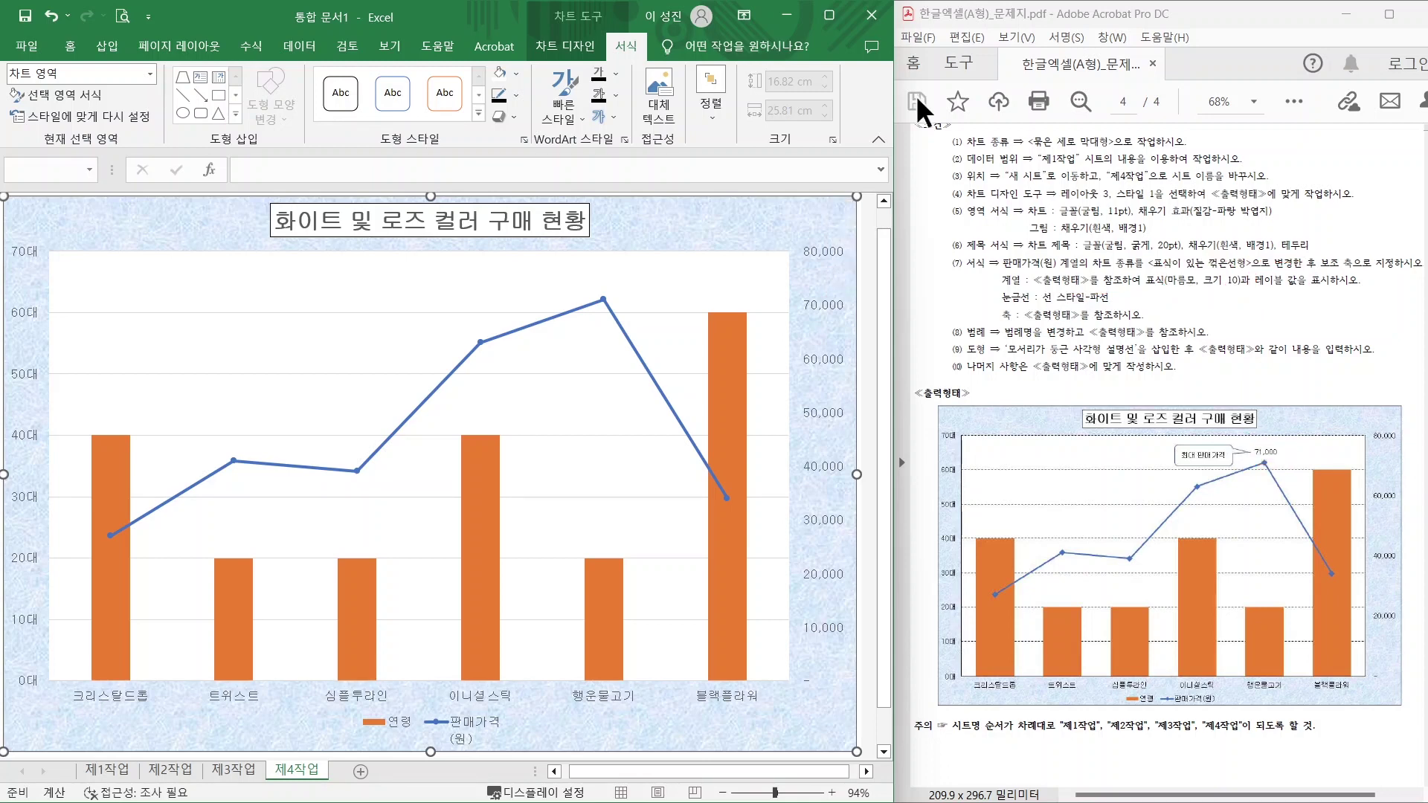
left_click(604, 301)
right_click(604, 302)
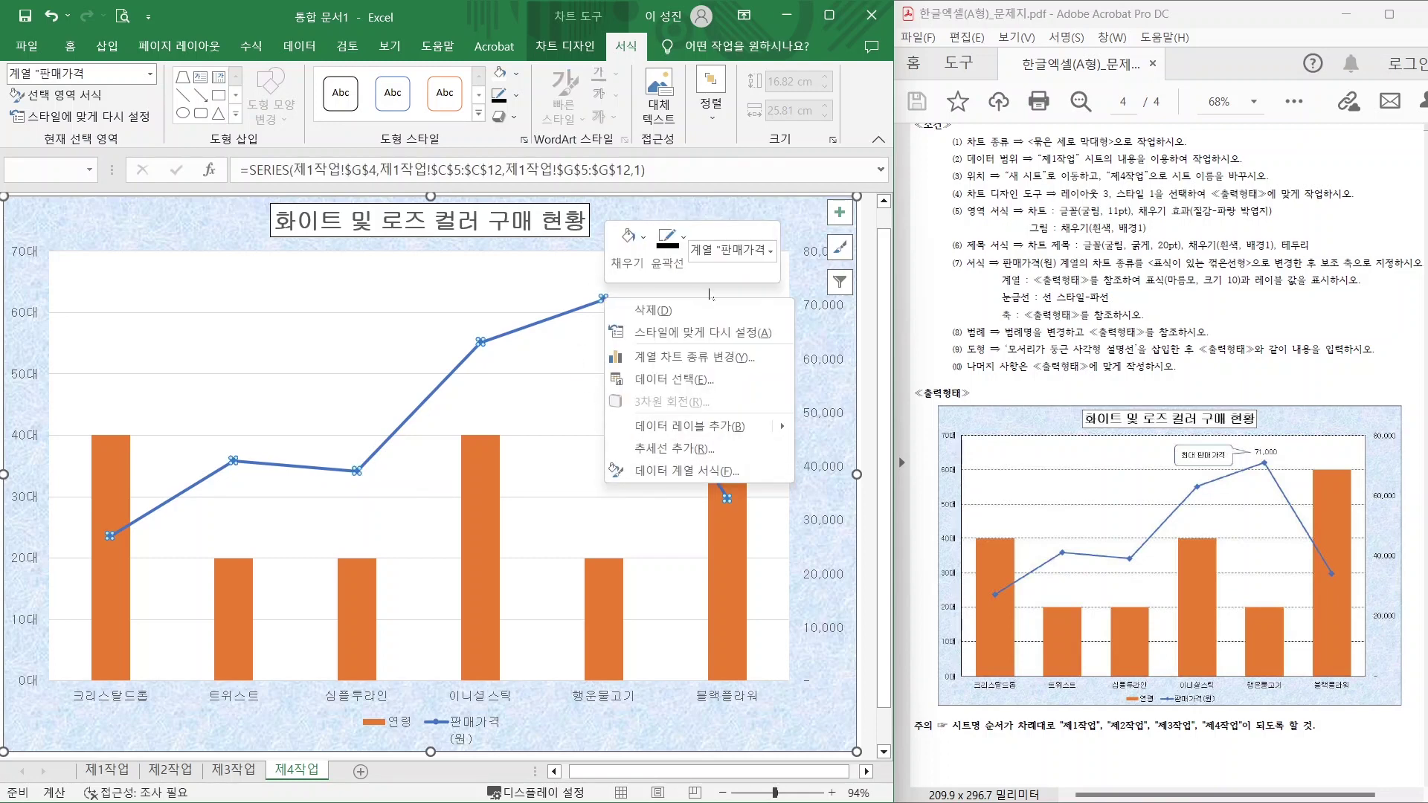
left_click(670, 472)
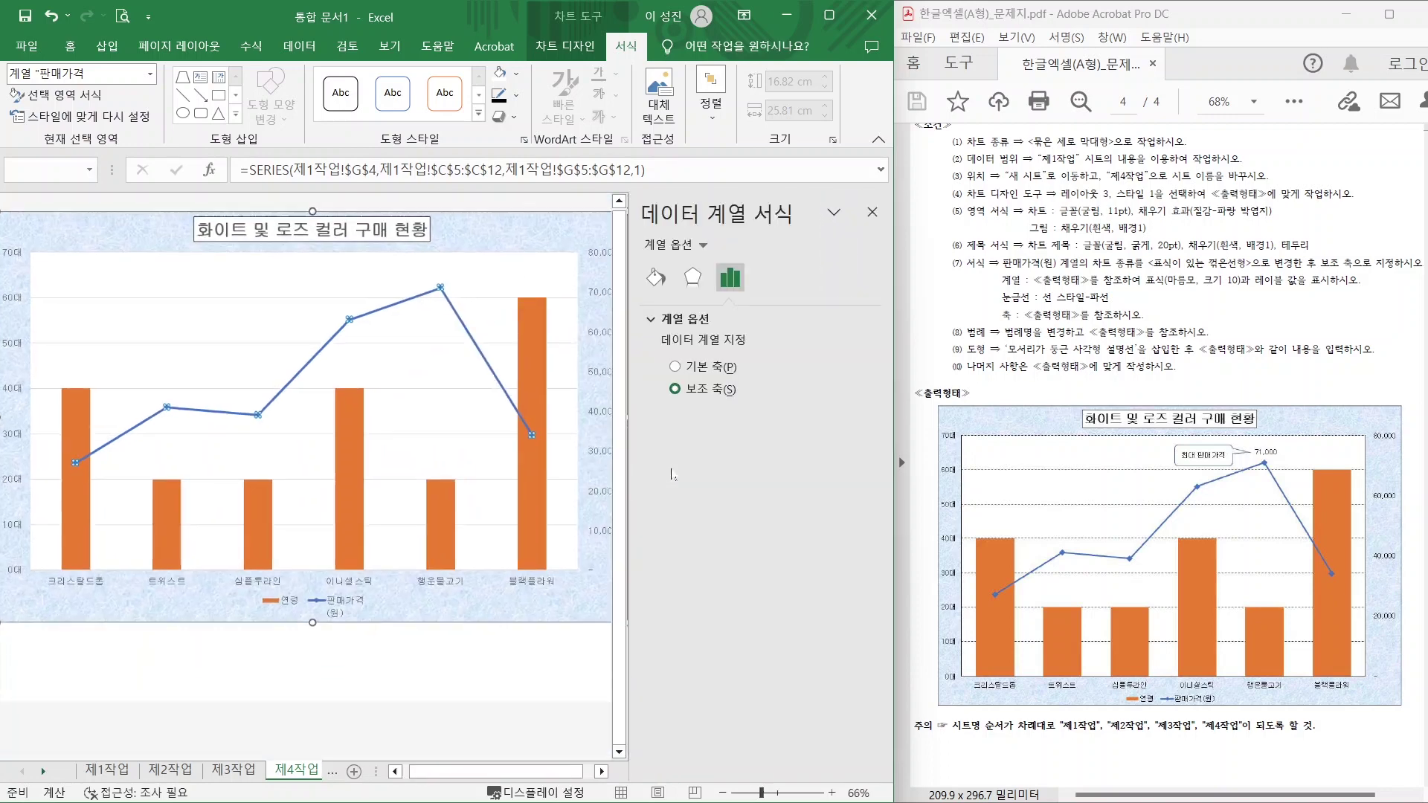
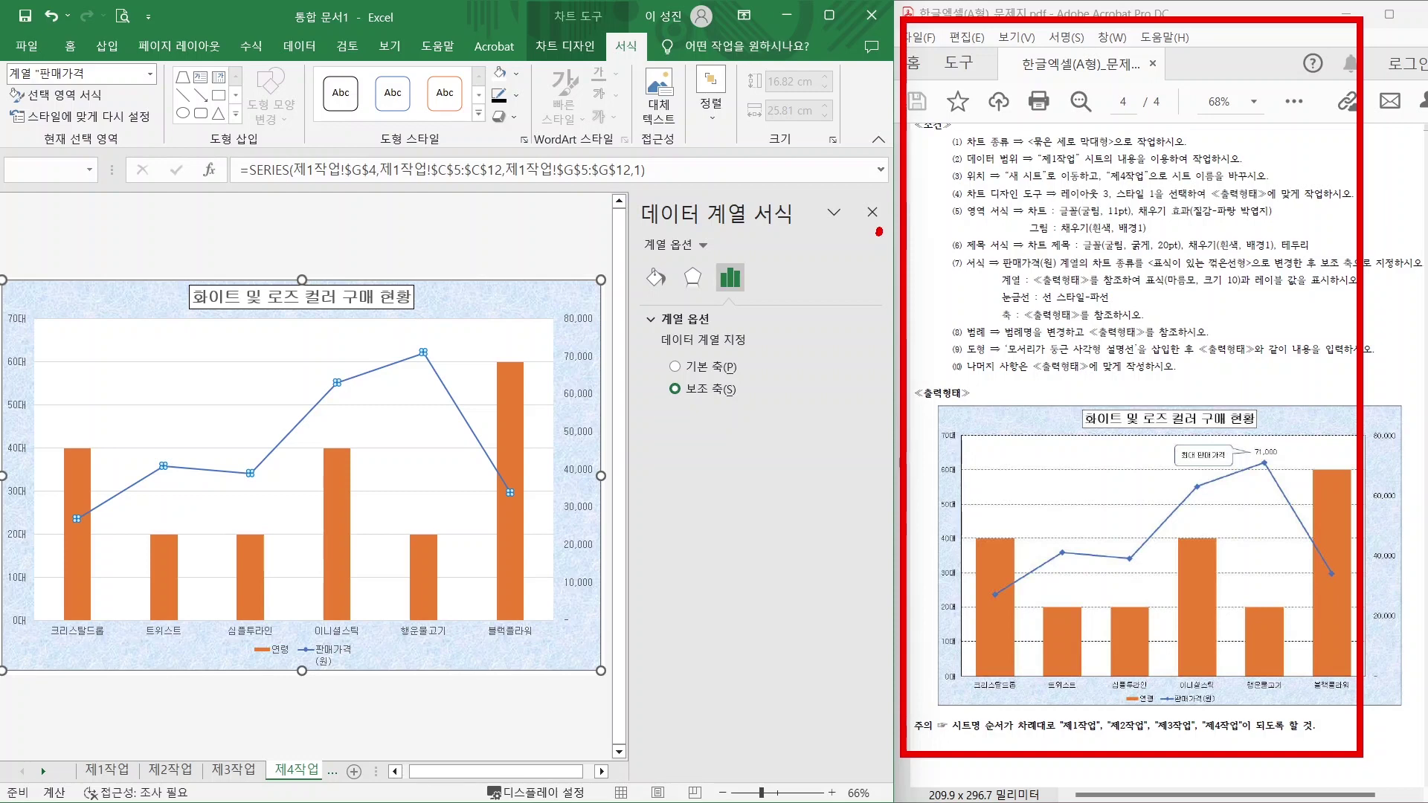
Give the 판매가격(원) line built-in diamond markers at size 10 and close the pane.
left_click(656, 277)
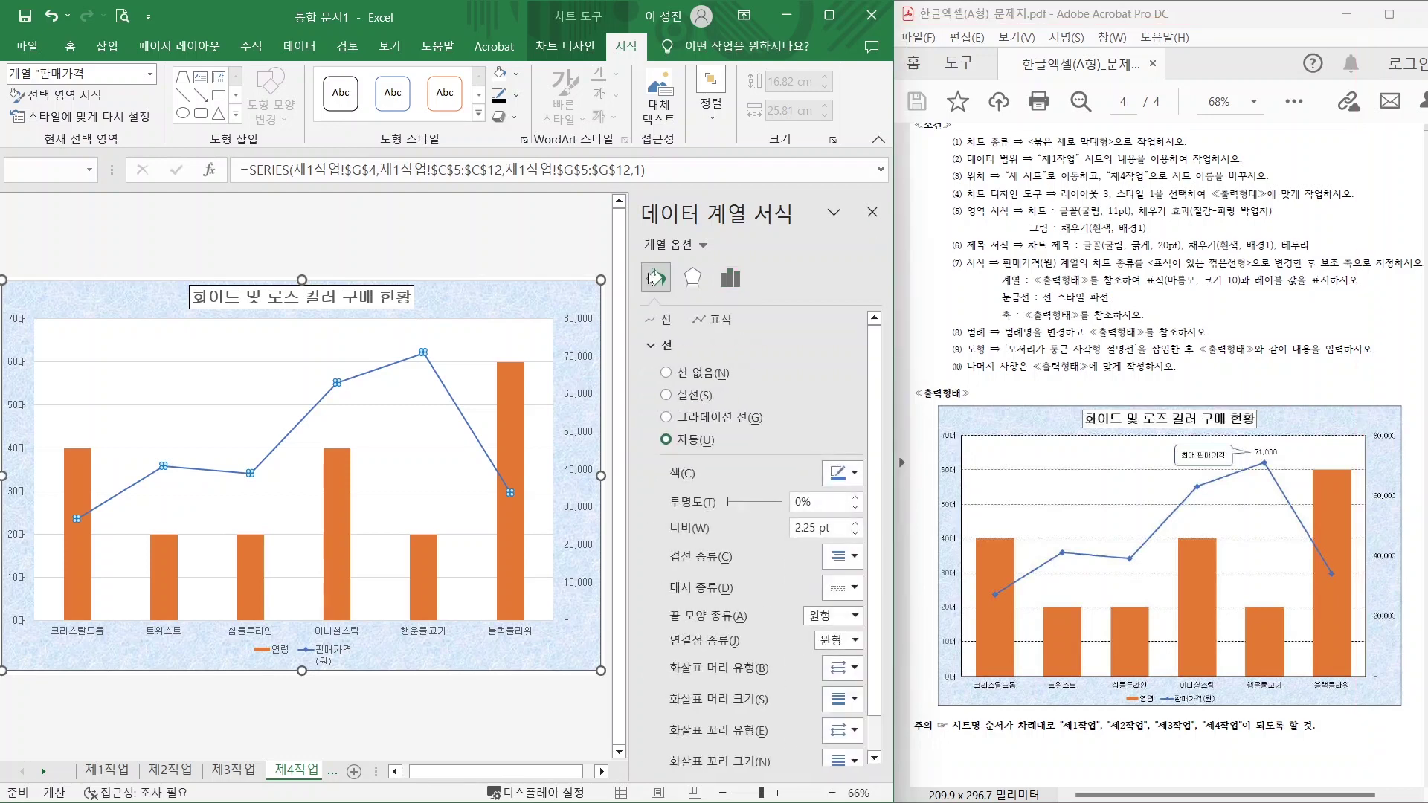
left_click(716, 320)
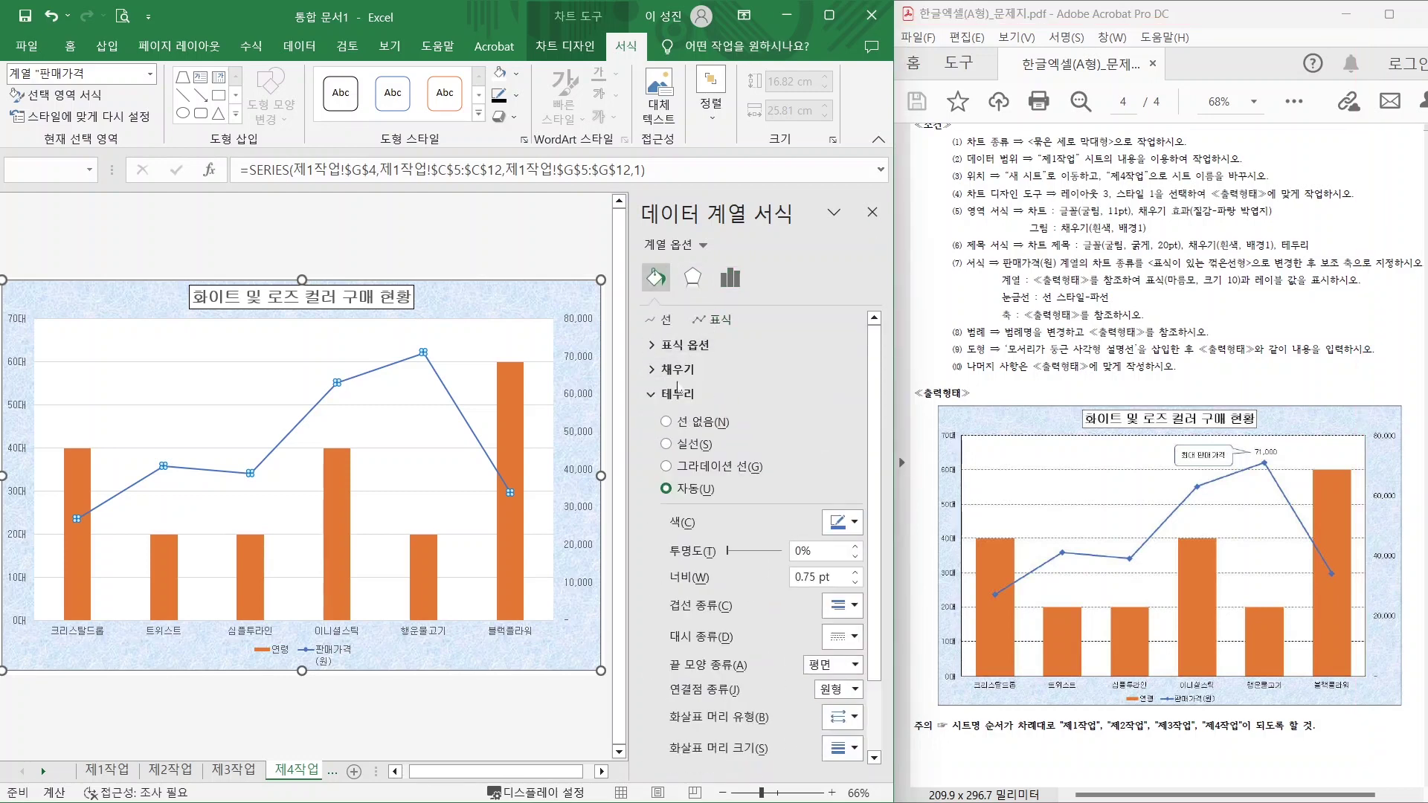
left_click(691, 346)
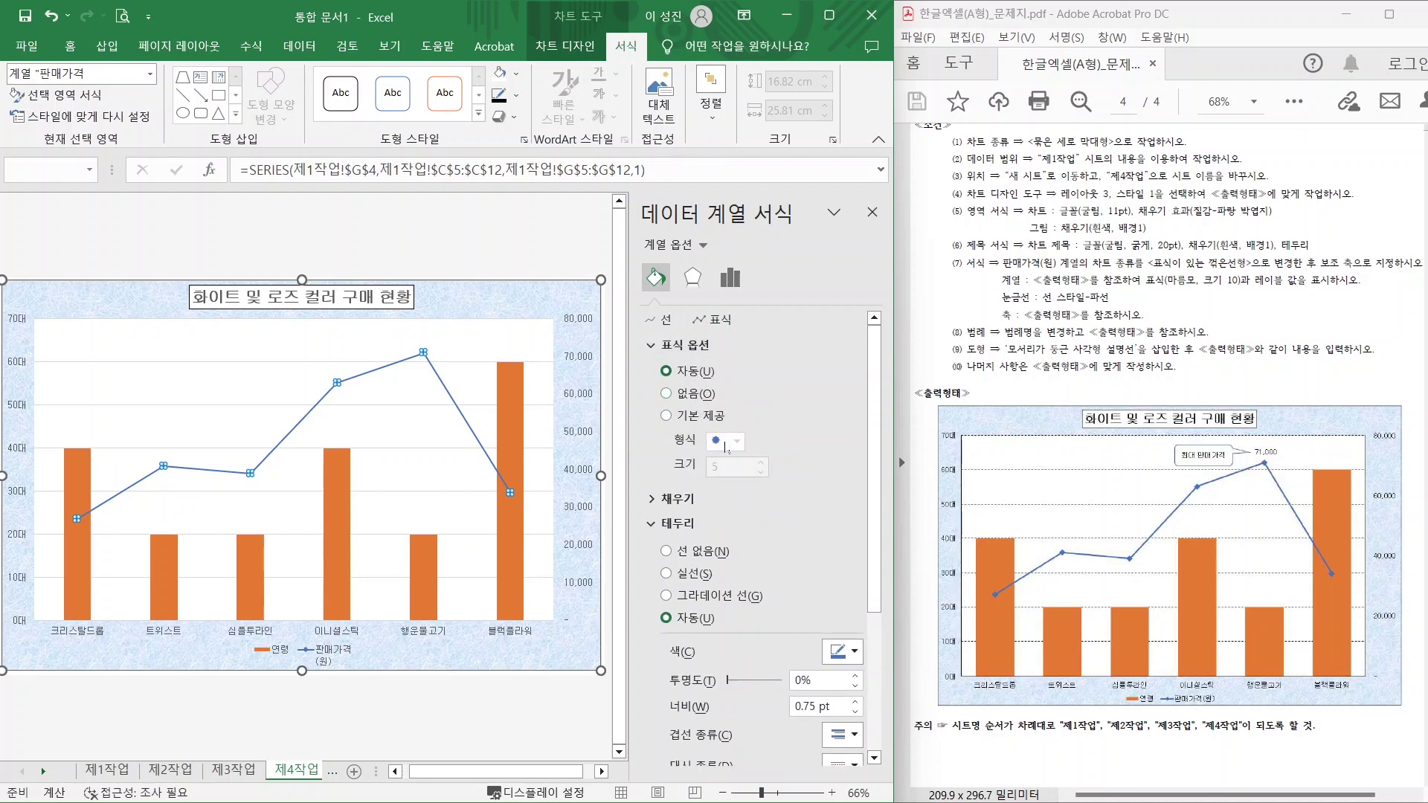
left_click(674, 418)
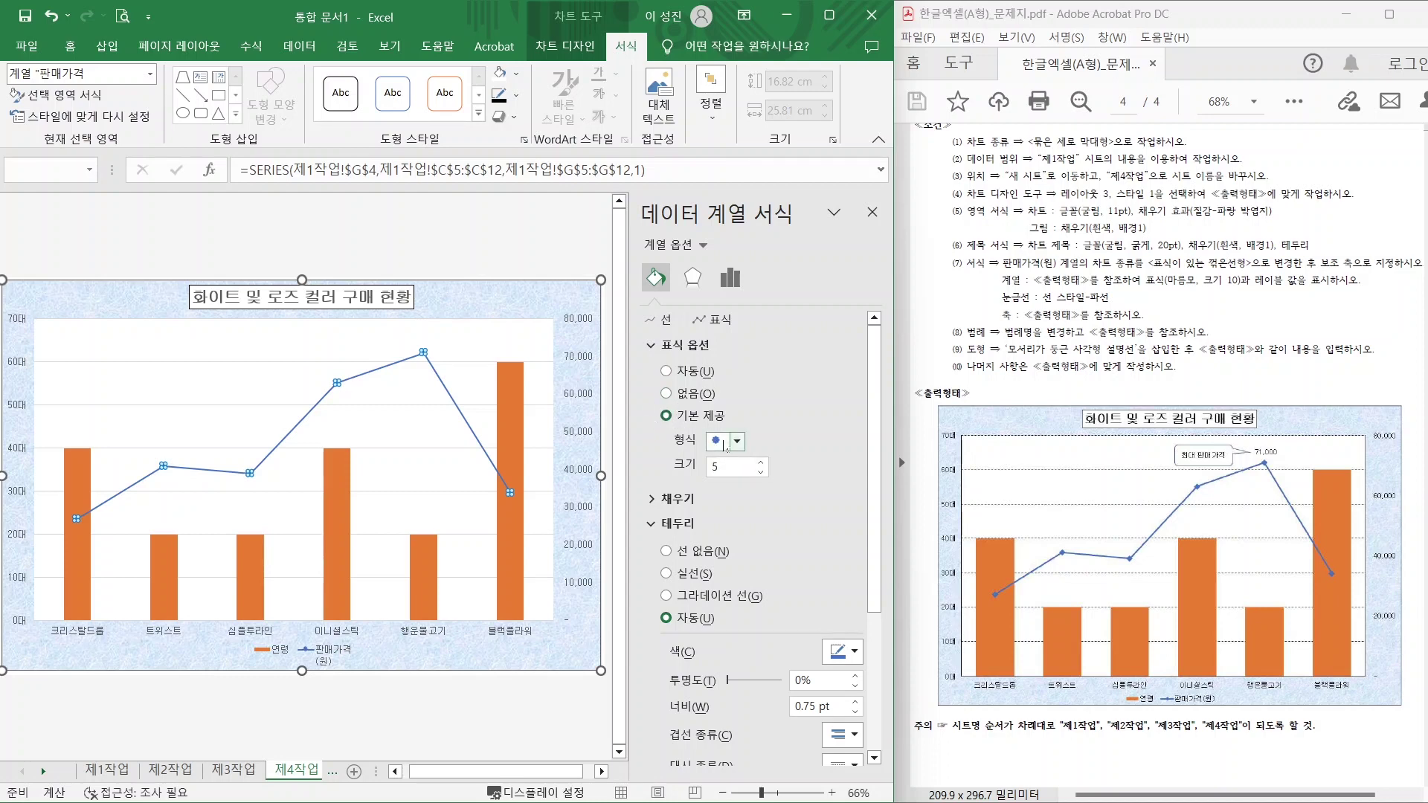
left_click(727, 445)
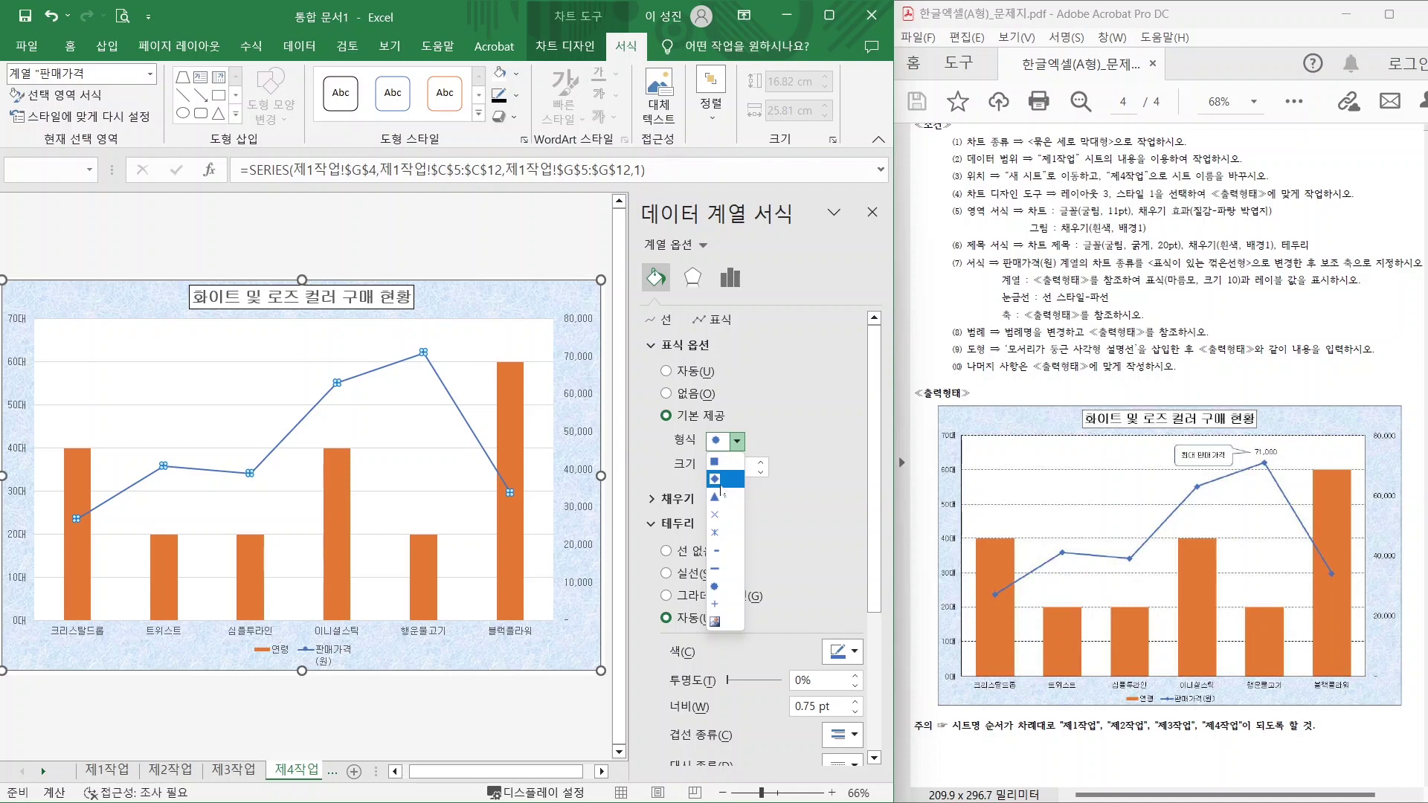
left_click(715, 479)
double_click(708, 473)
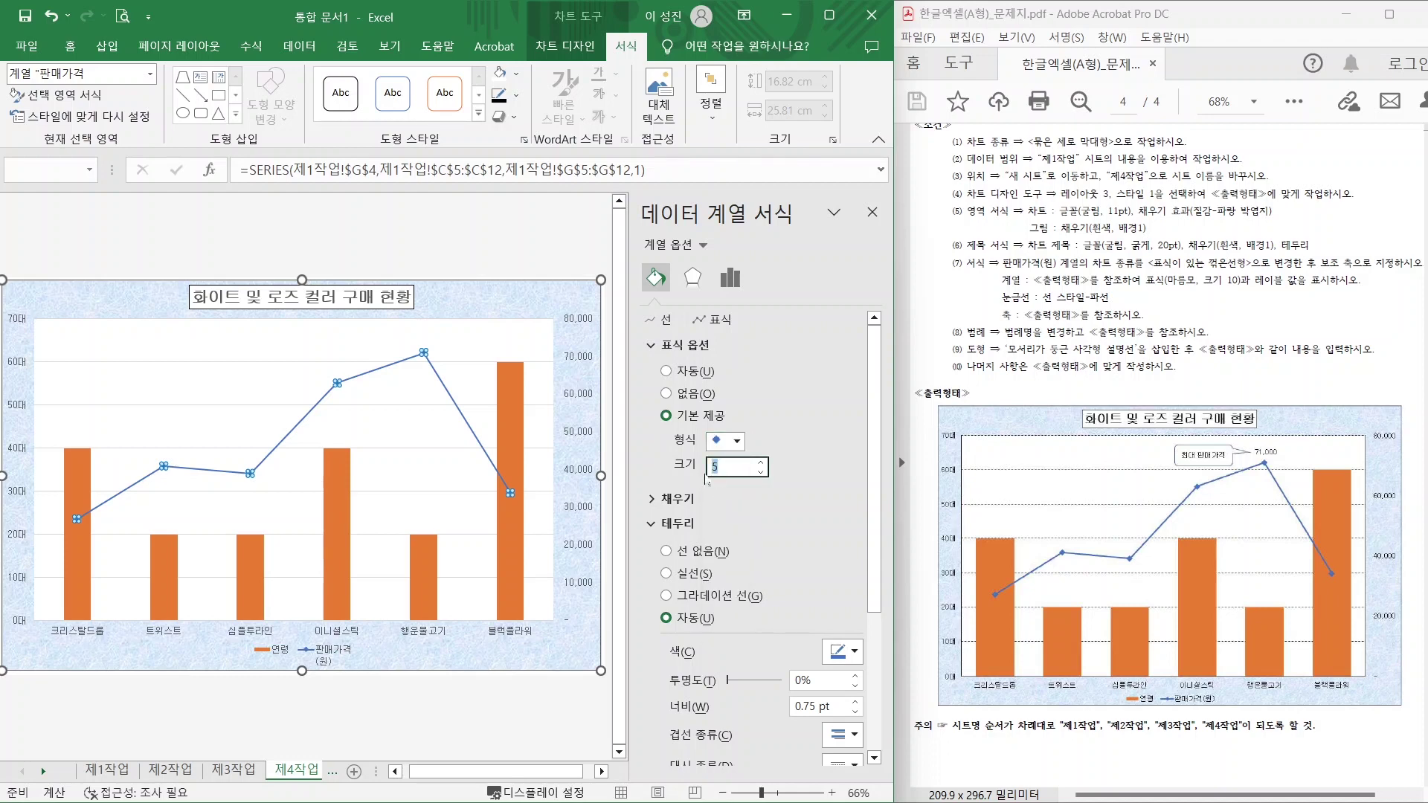
type("10")
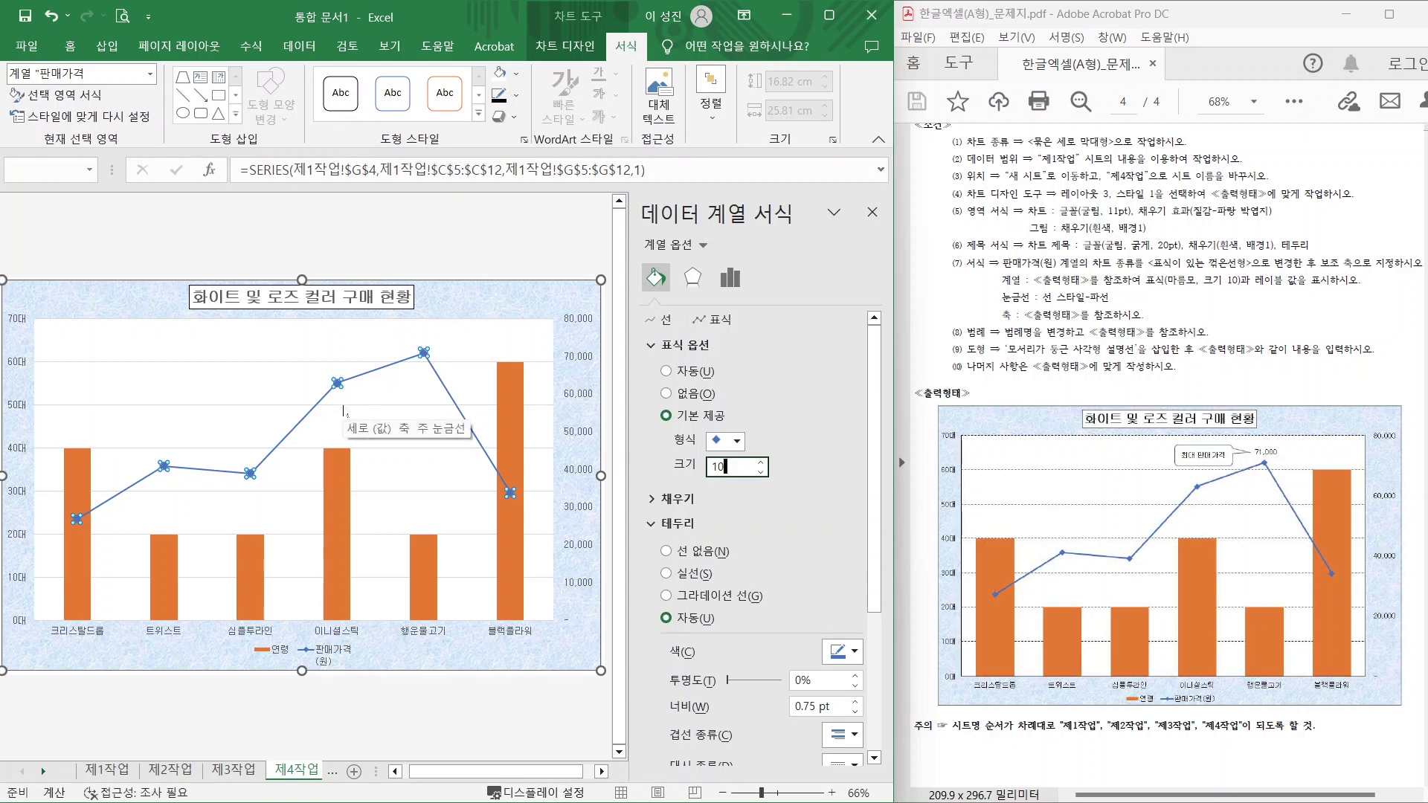
left_click(873, 212)
scroll(783, 241, "up", 2)
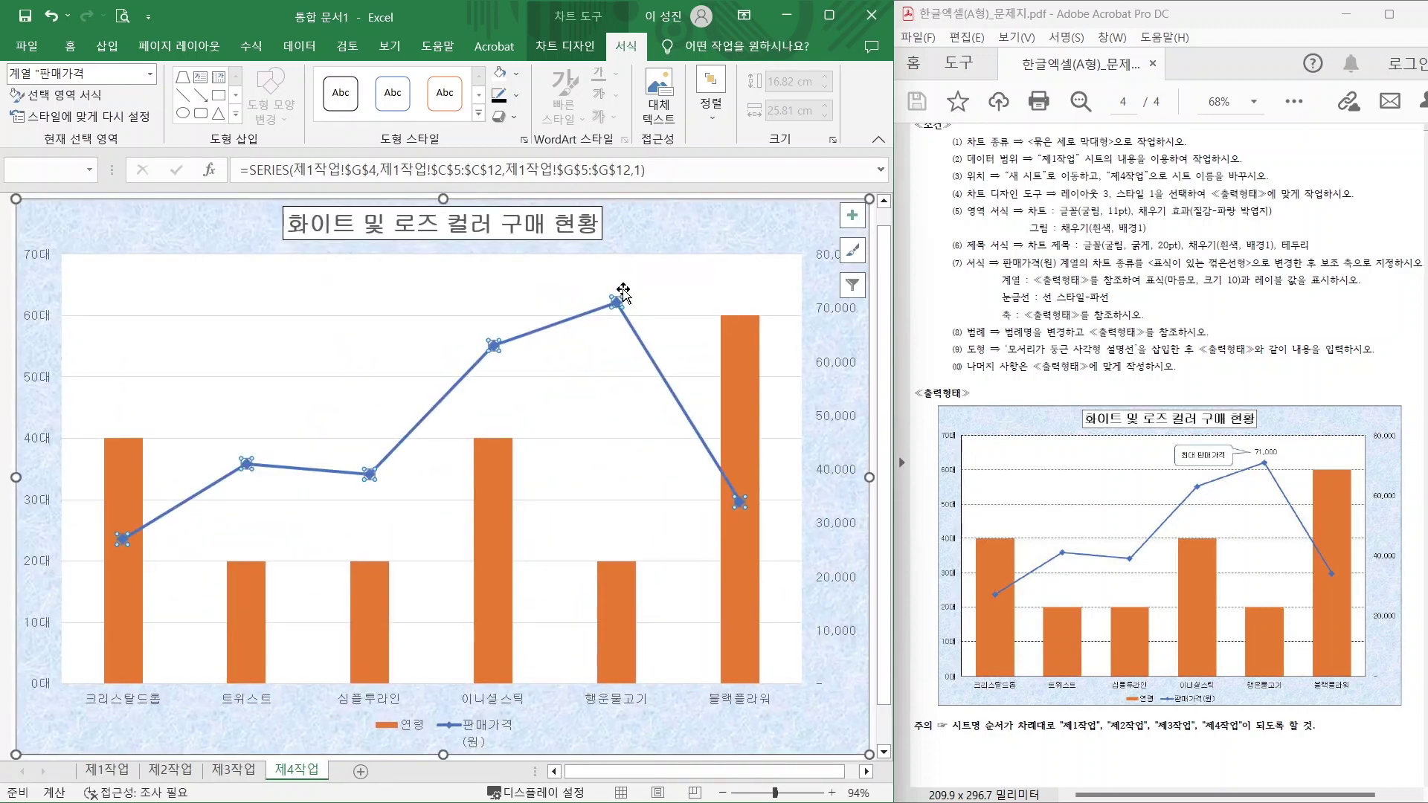
Add a 71,000 data label to the 행운물고기 peak point of the price line.
mouse_move(623, 312)
left_click(616, 303)
mouse_move(620, 313)
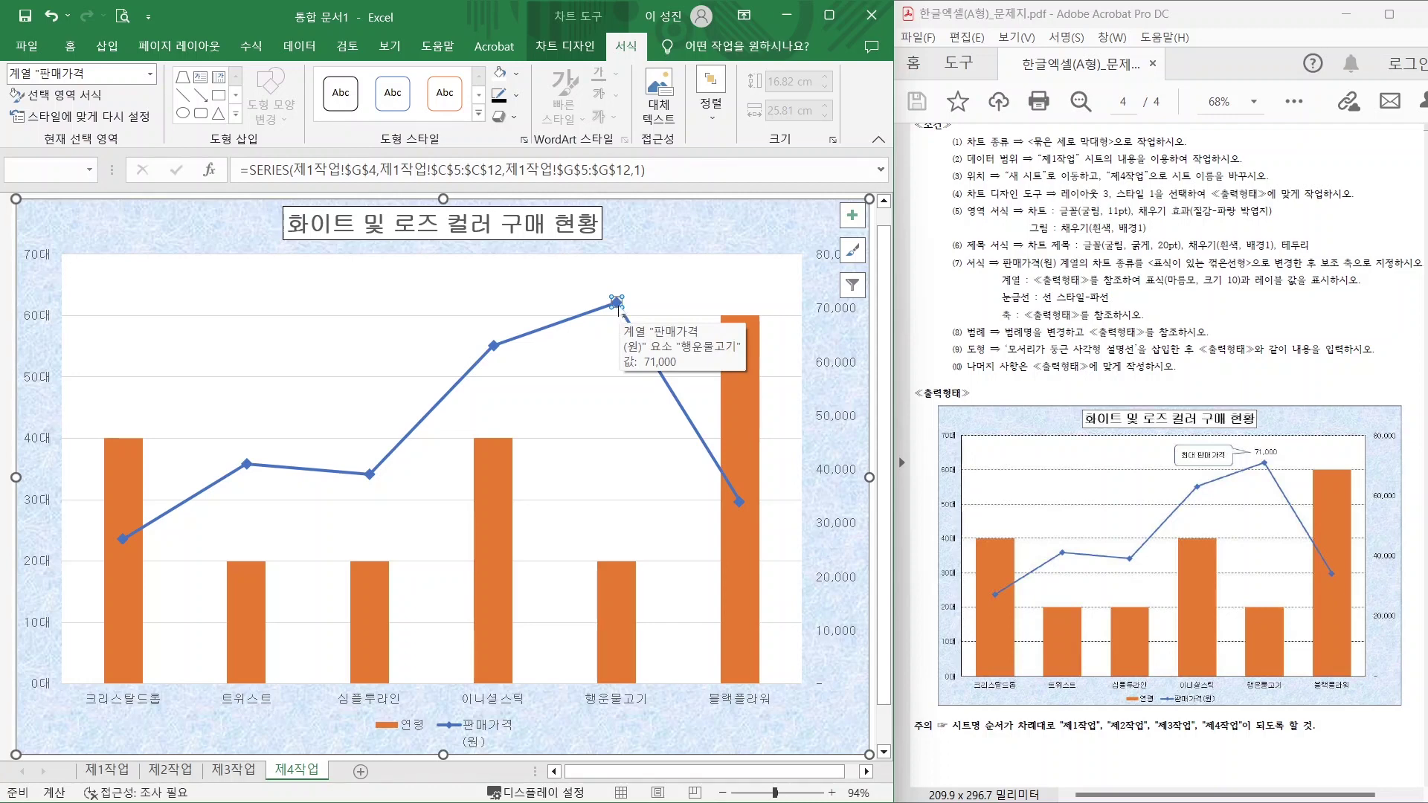
right_click(618, 308)
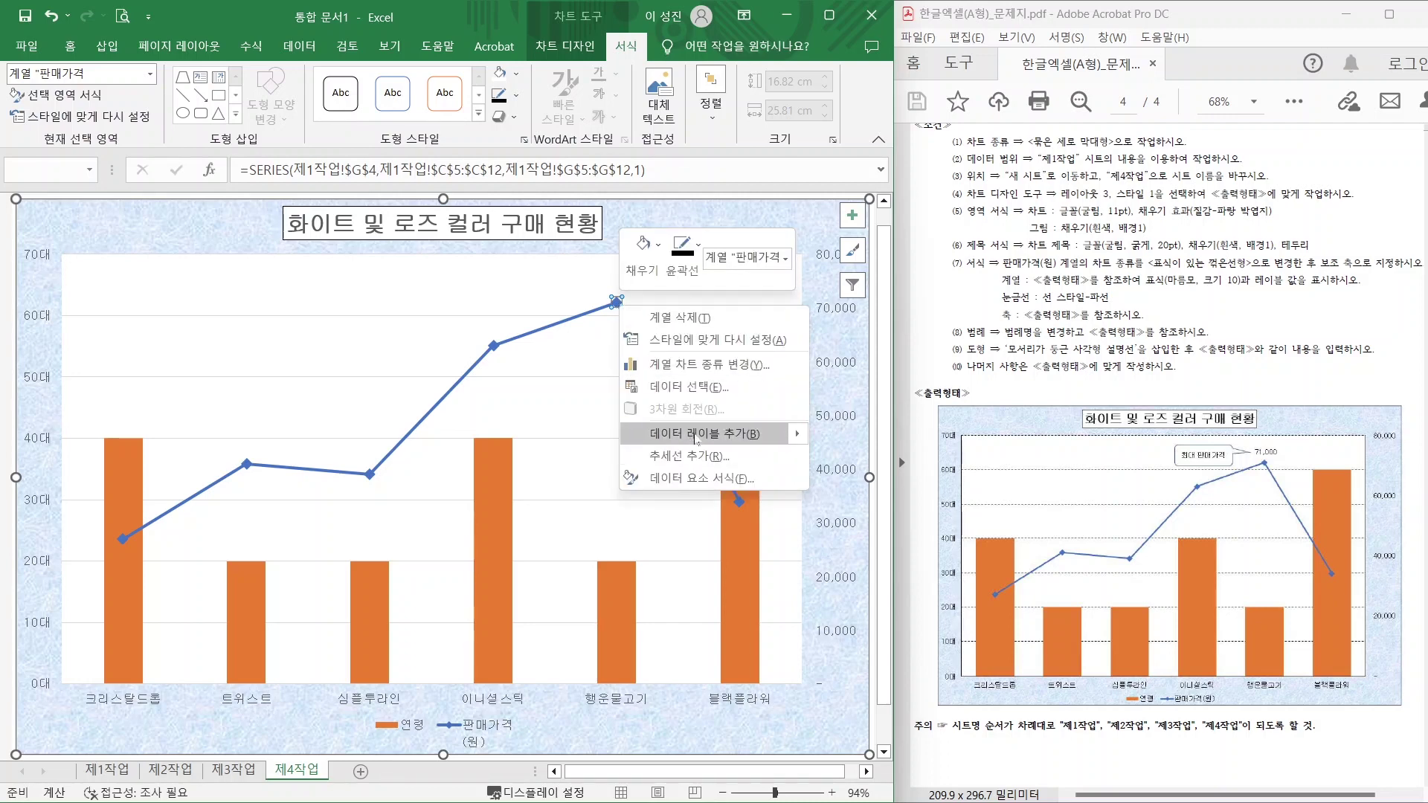
left_click(696, 437)
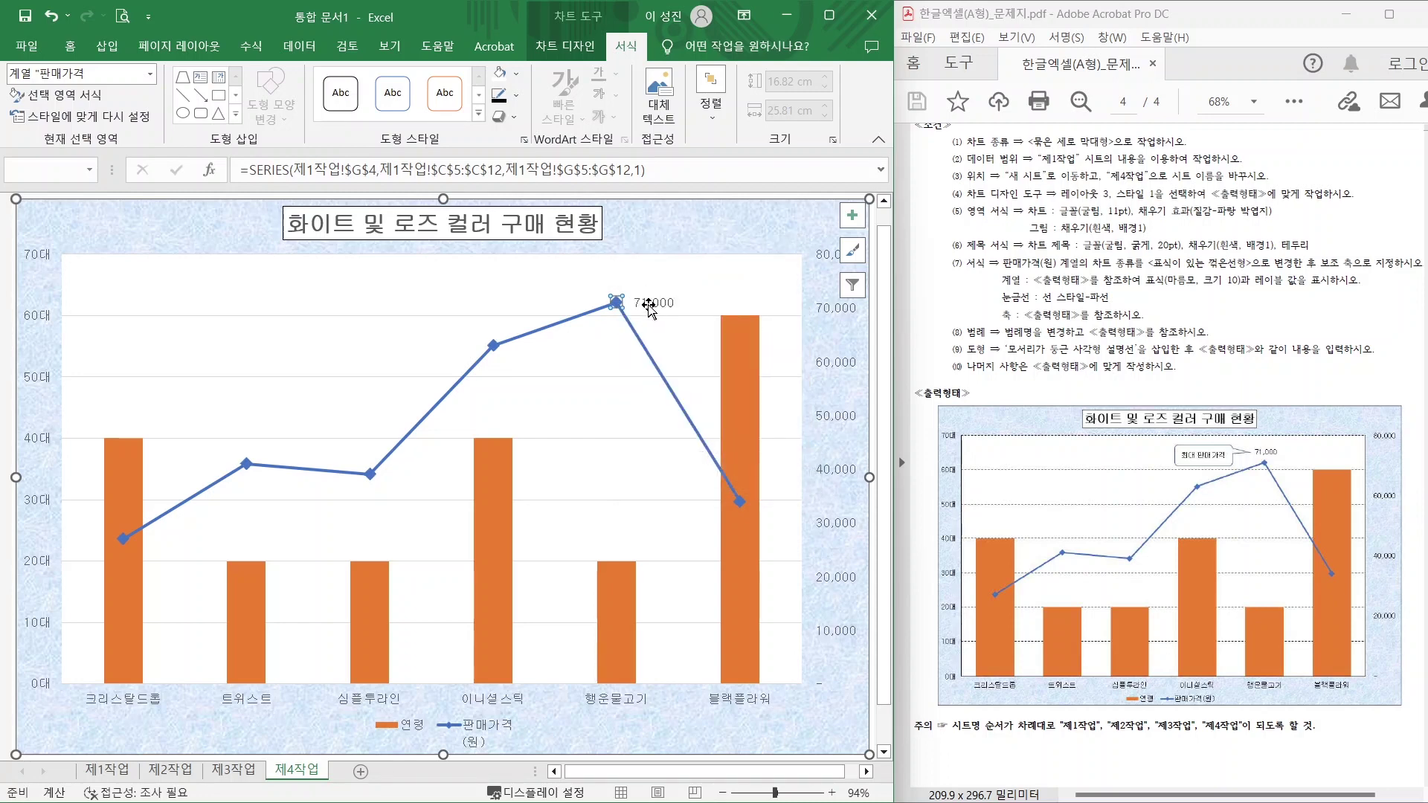
left_click(651, 305)
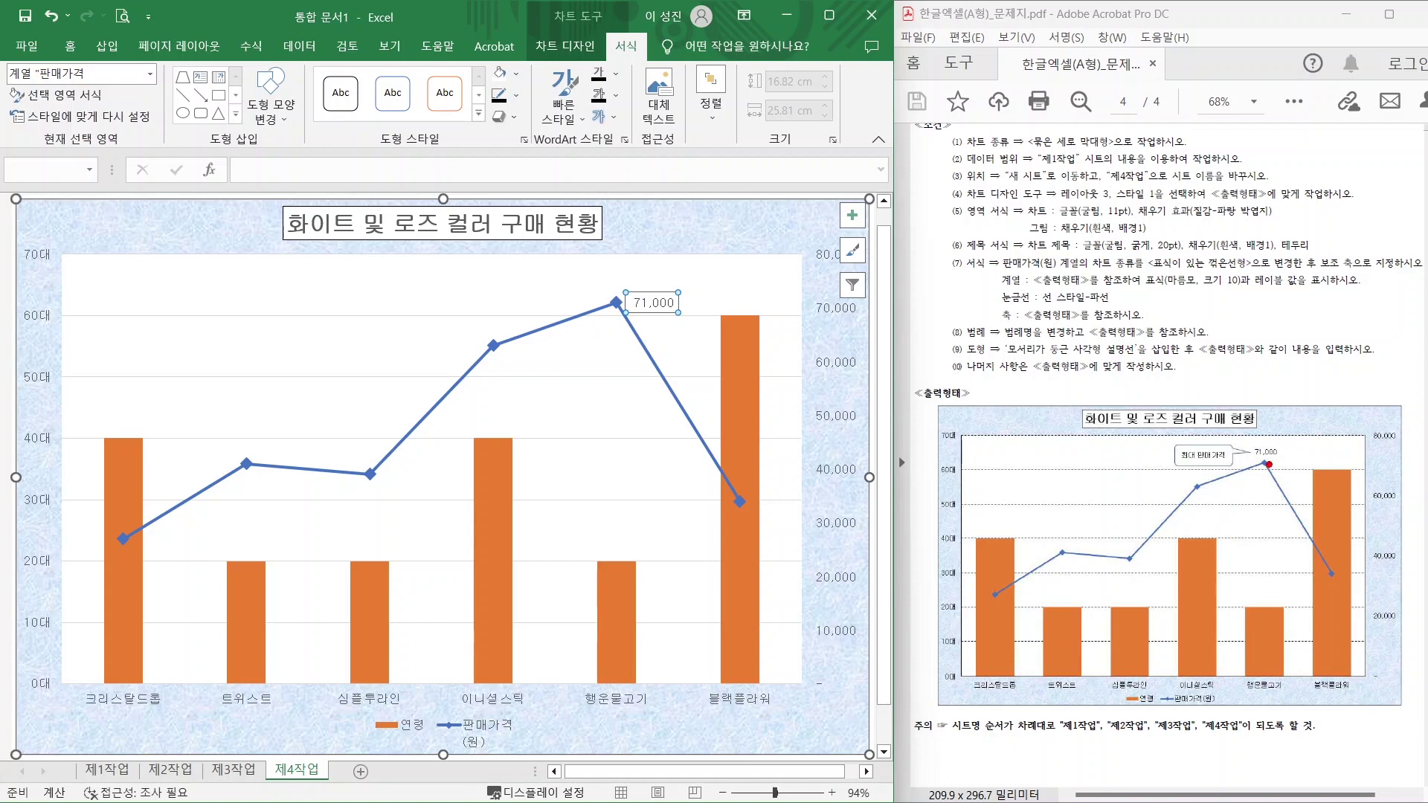
mouse_move(1284, 473)
left_mouse_down()
mouse_move(1292, 451)
mouse_move(1286, 481)
left_mouse_up()
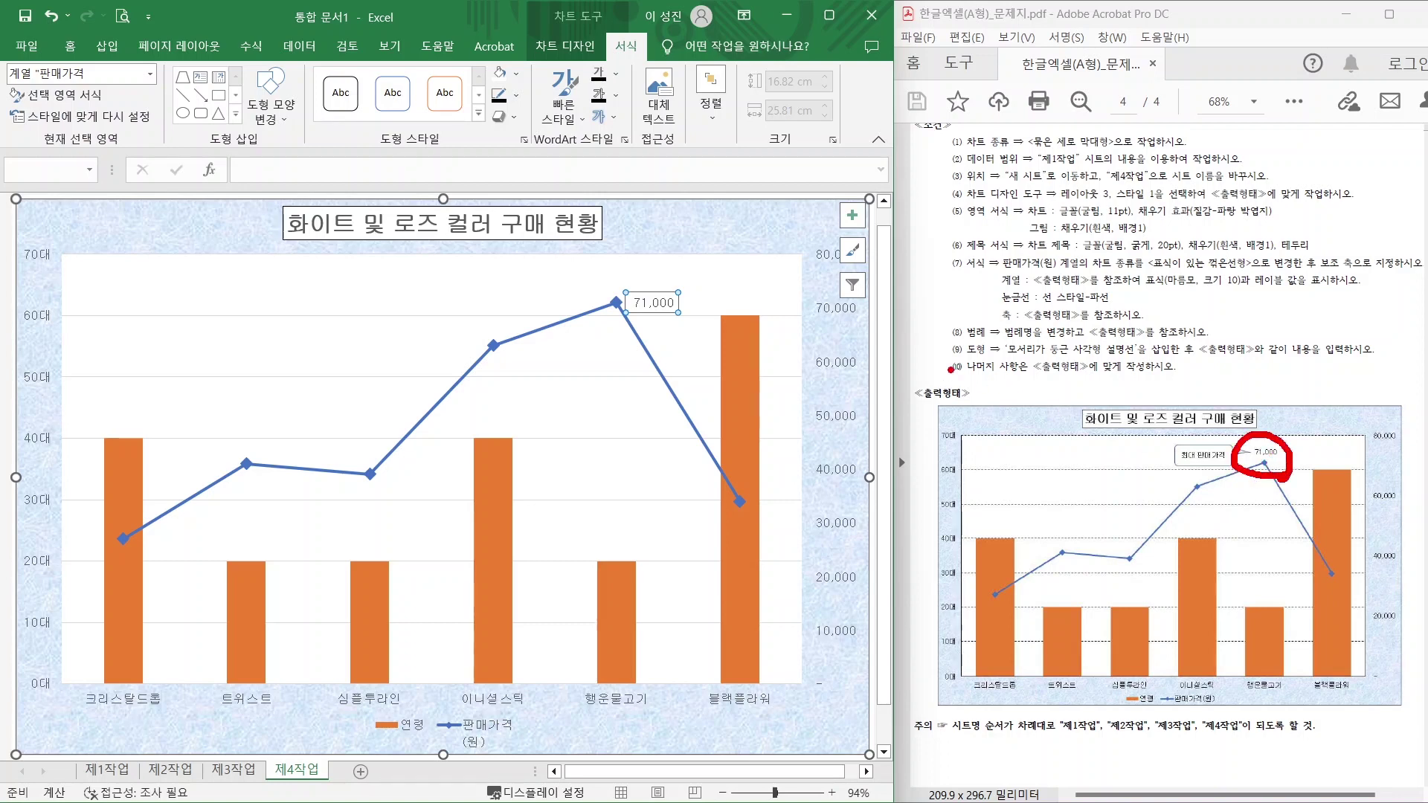
Set the 71,000 data label position to Above.
right_click(658, 301)
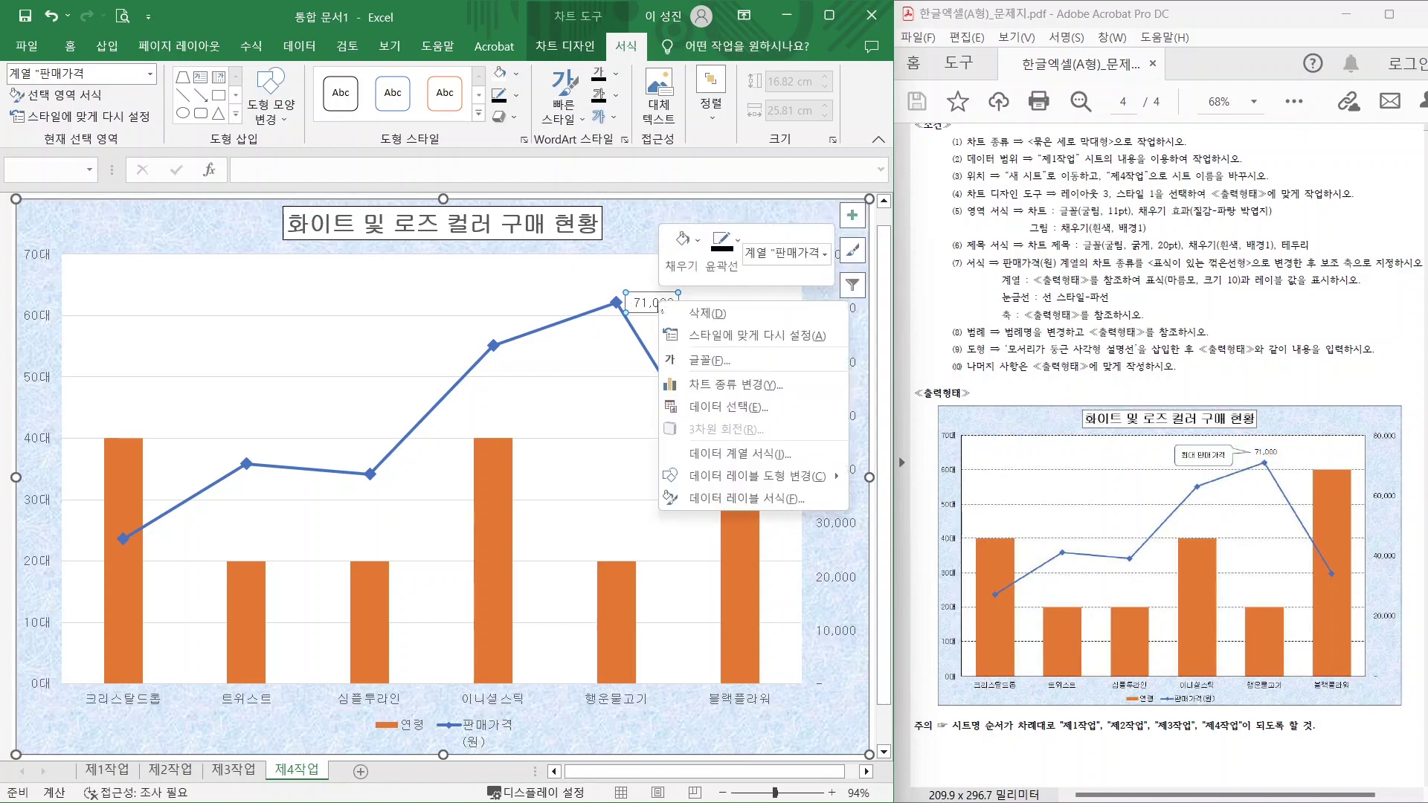
left_click(732, 499)
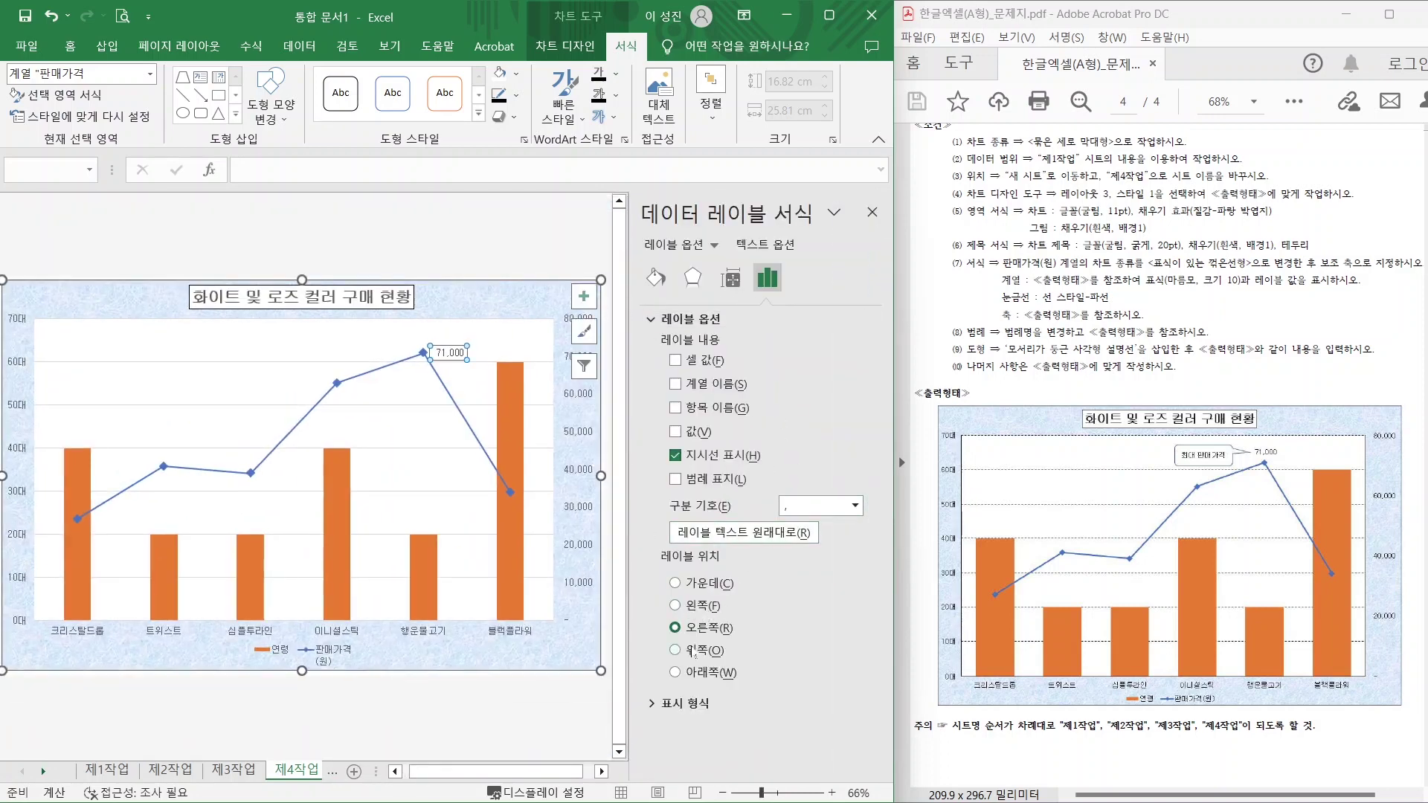
left_click(676, 650)
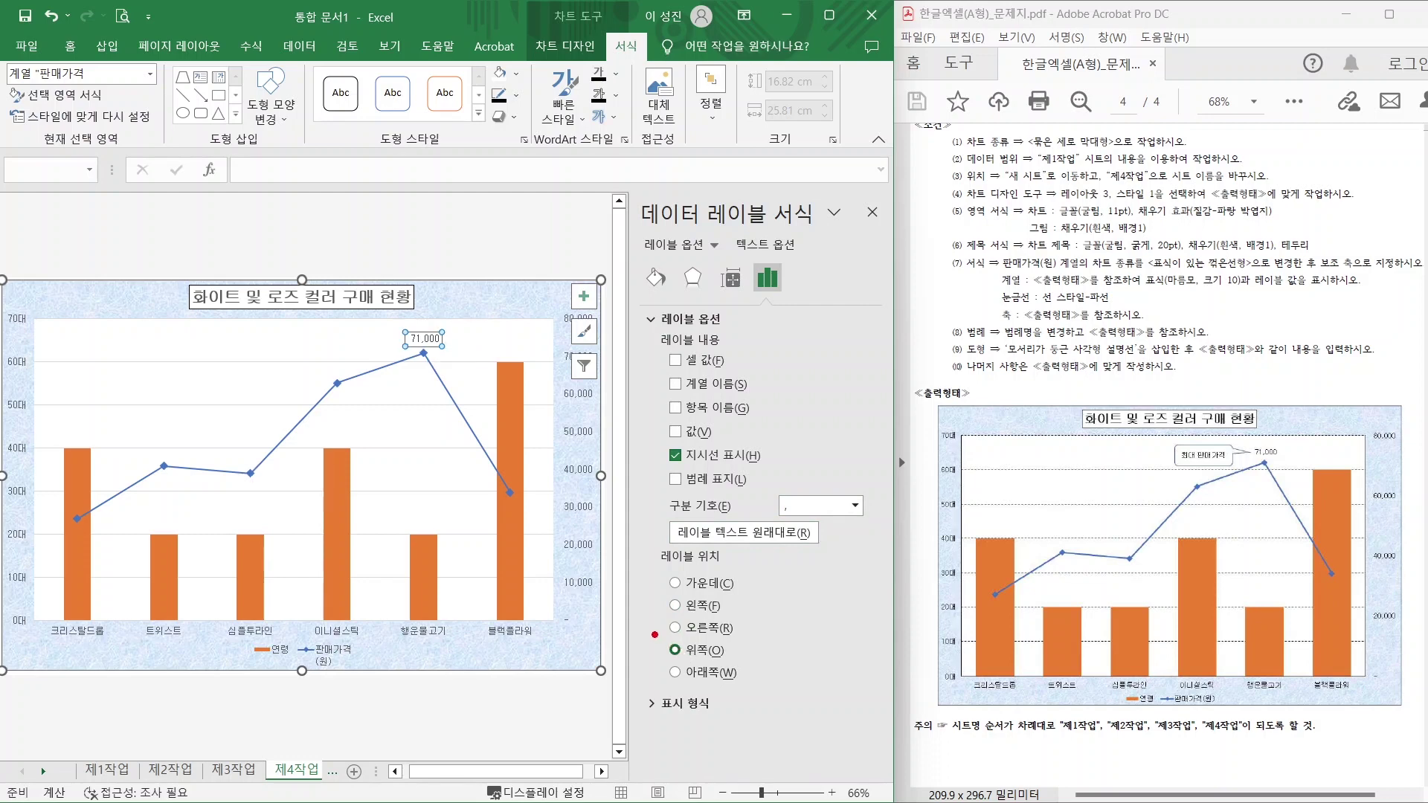
mouse_move(655, 634)
left_mouse_down()
mouse_move(712, 674)
mouse_move(647, 623)
left_mouse_up()
left_click_drag(995, 308, 1168, 309)
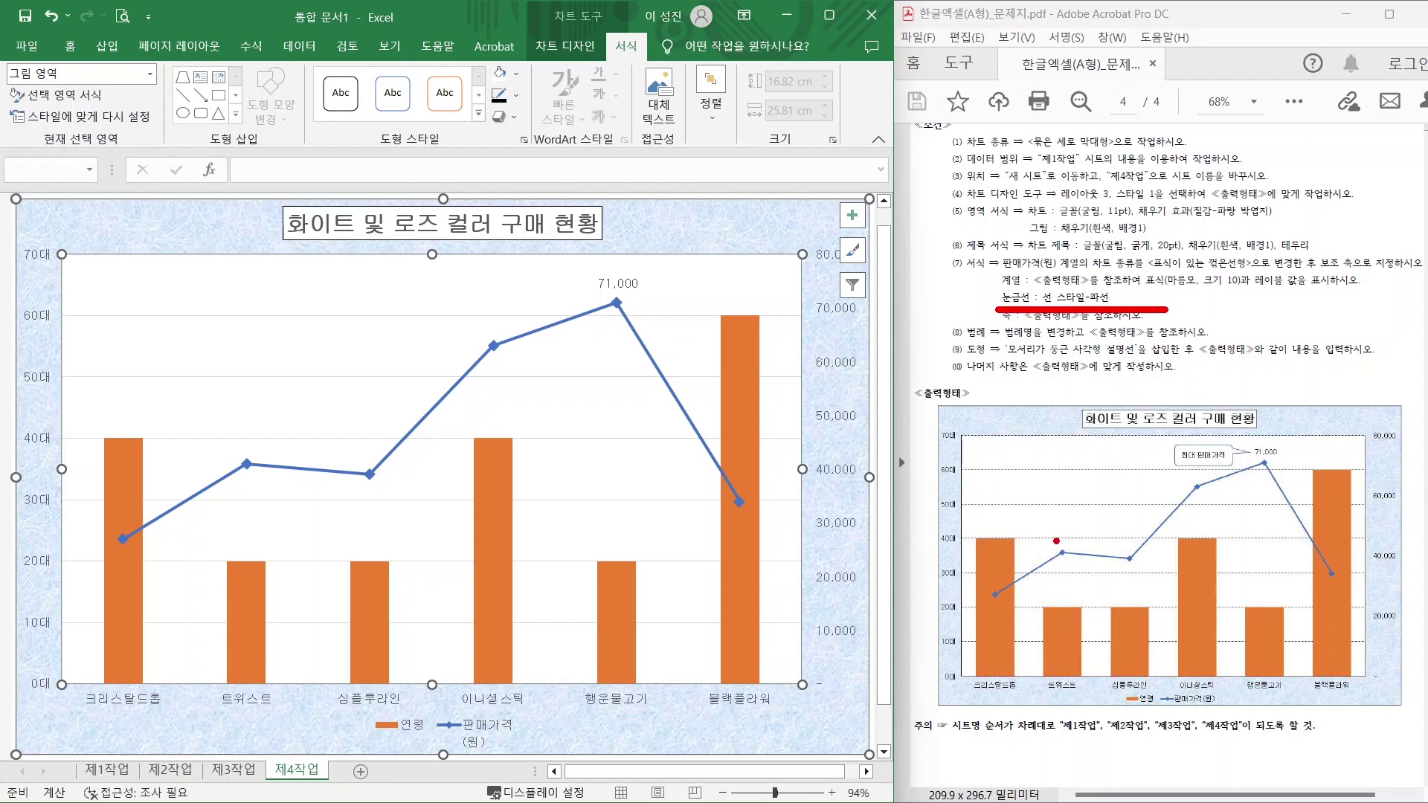
mouse_move(374, 294)
left_mouse_down()
mouse_move(345, 322)
mouse_move(391, 272)
left_mouse_up()
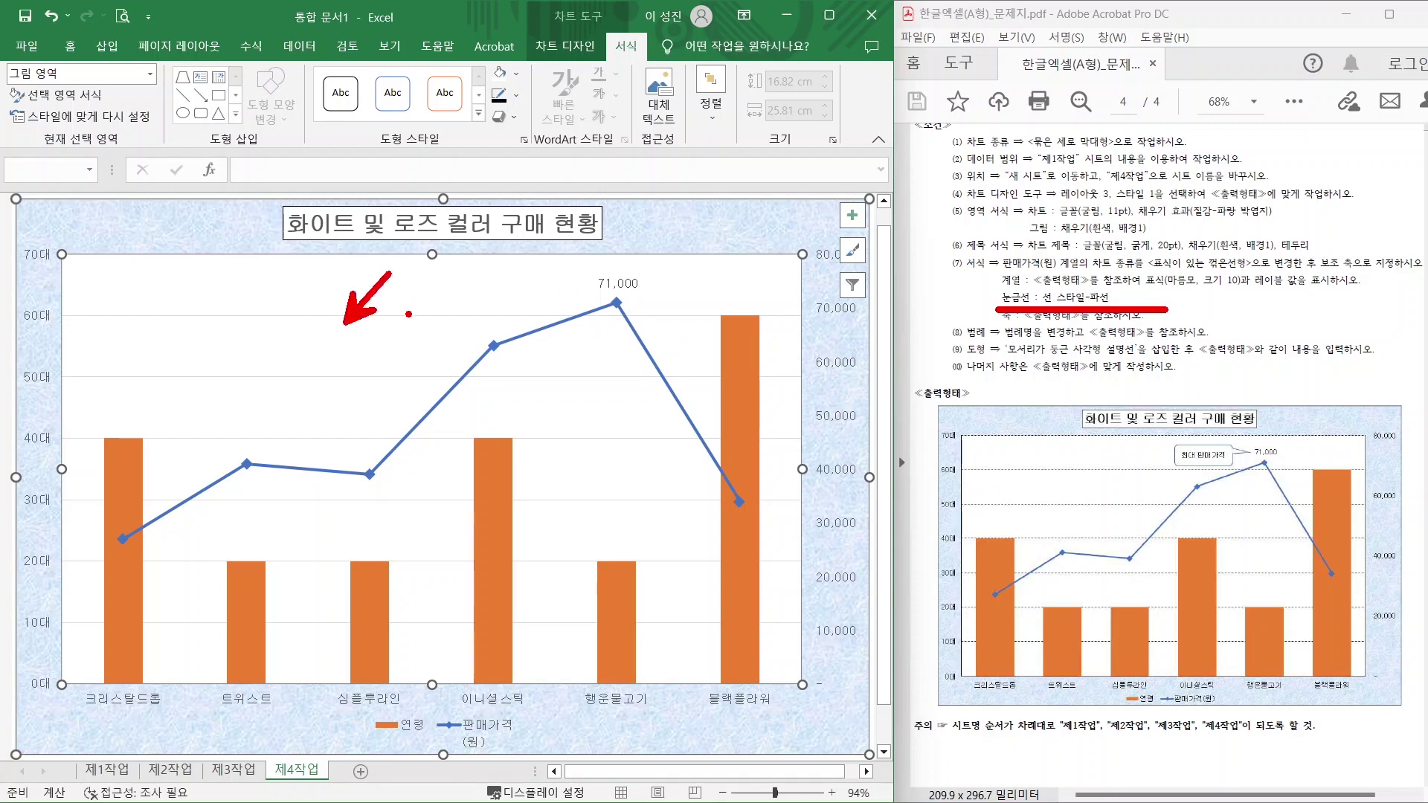
key("Escape")
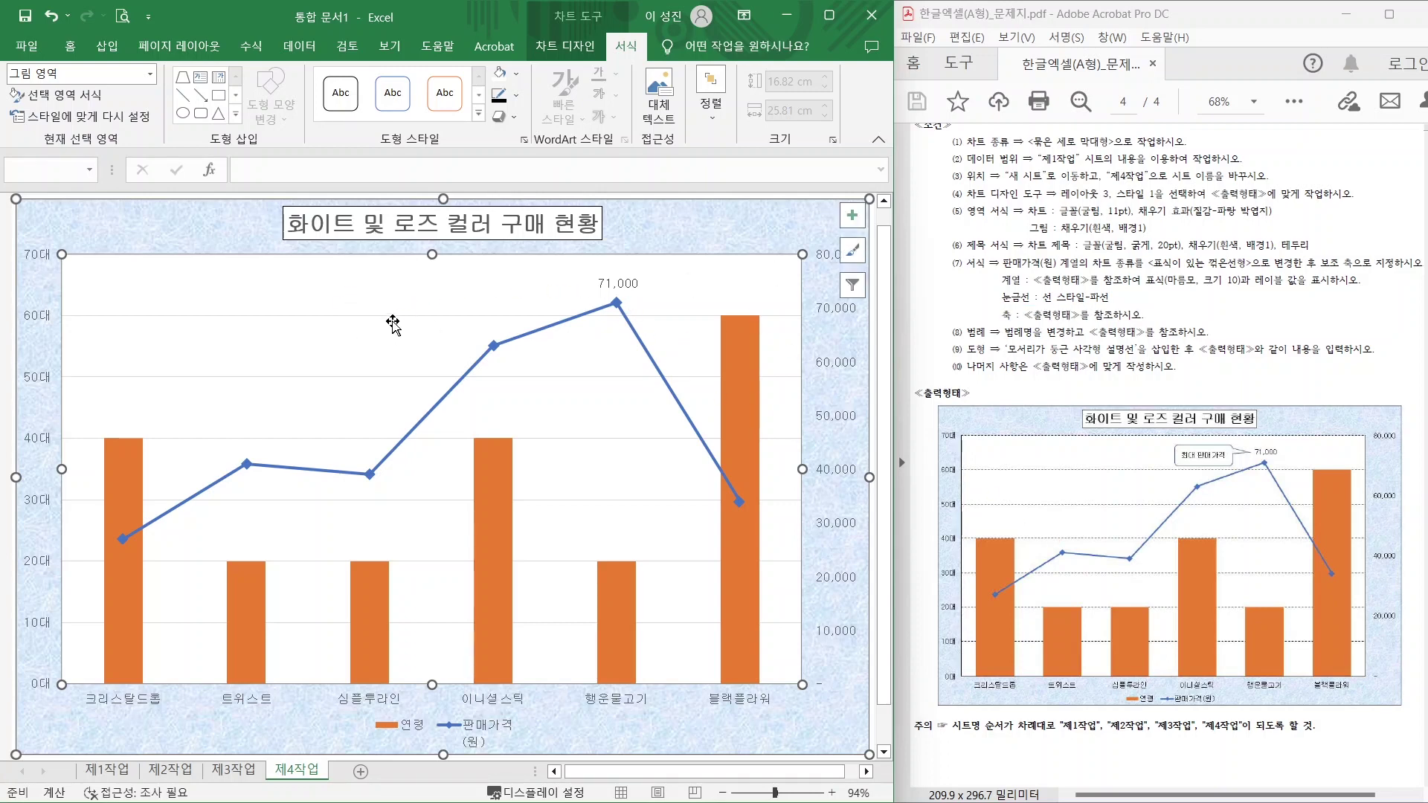
left_click(391, 316)
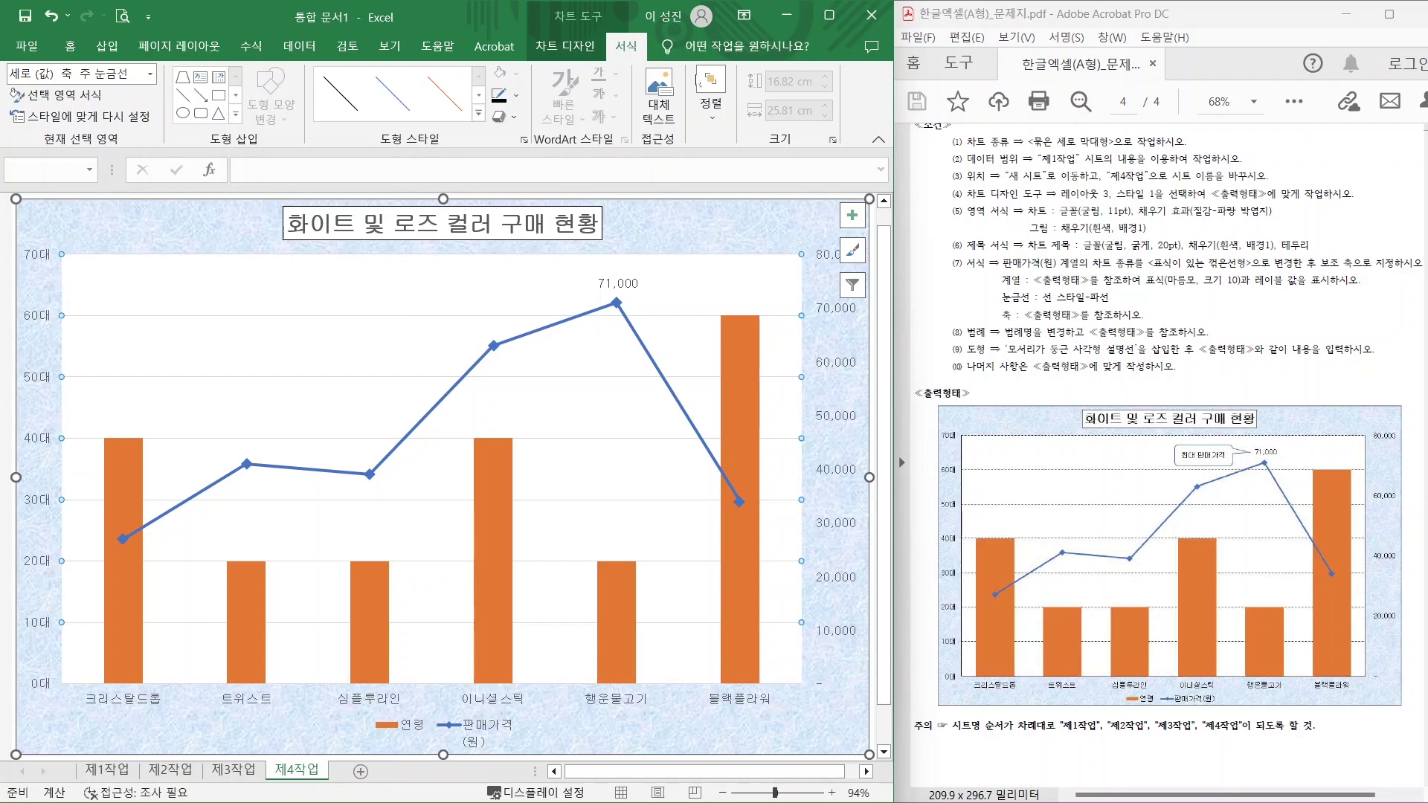
right_click(360, 317)
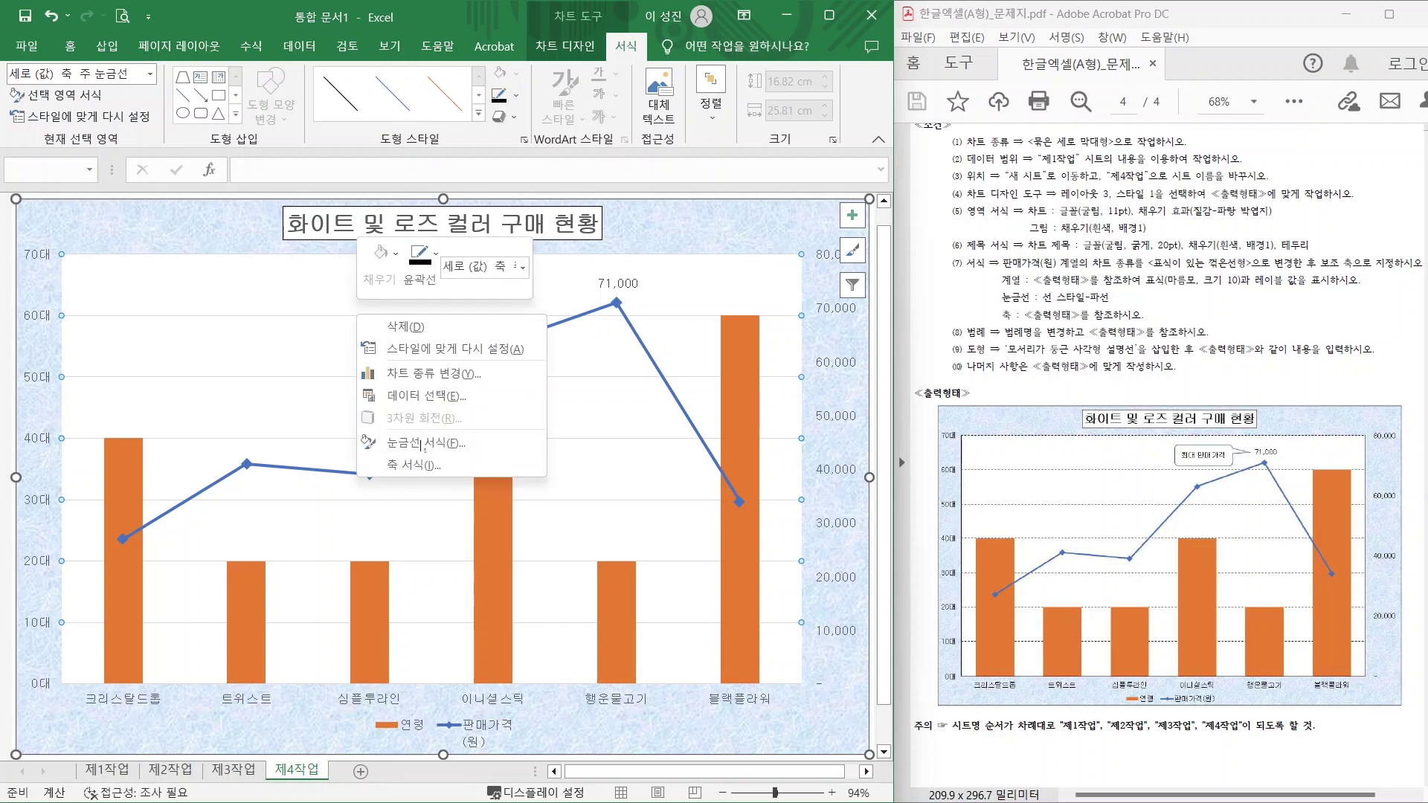
left_click(423, 444)
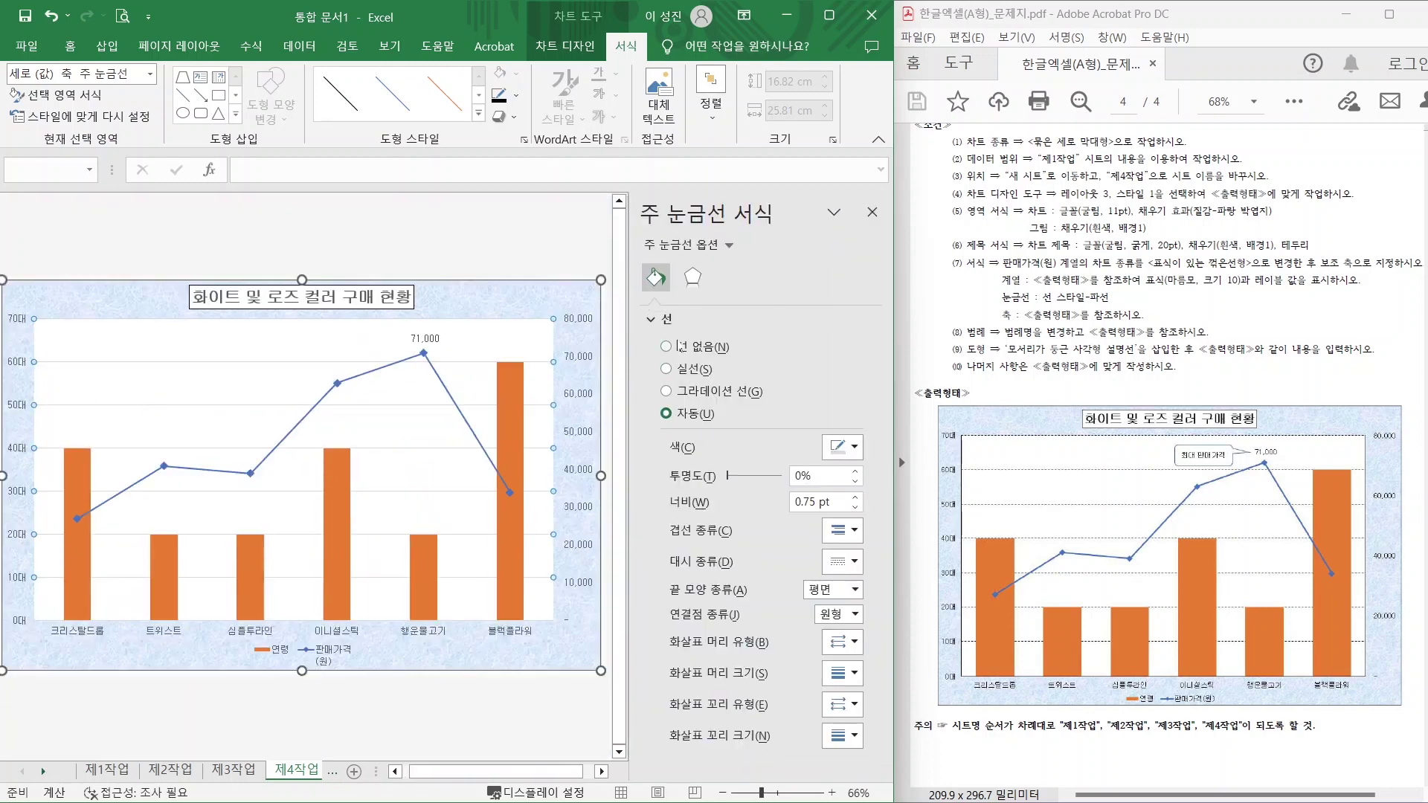
left_click(845, 561)
left_click(855, 617)
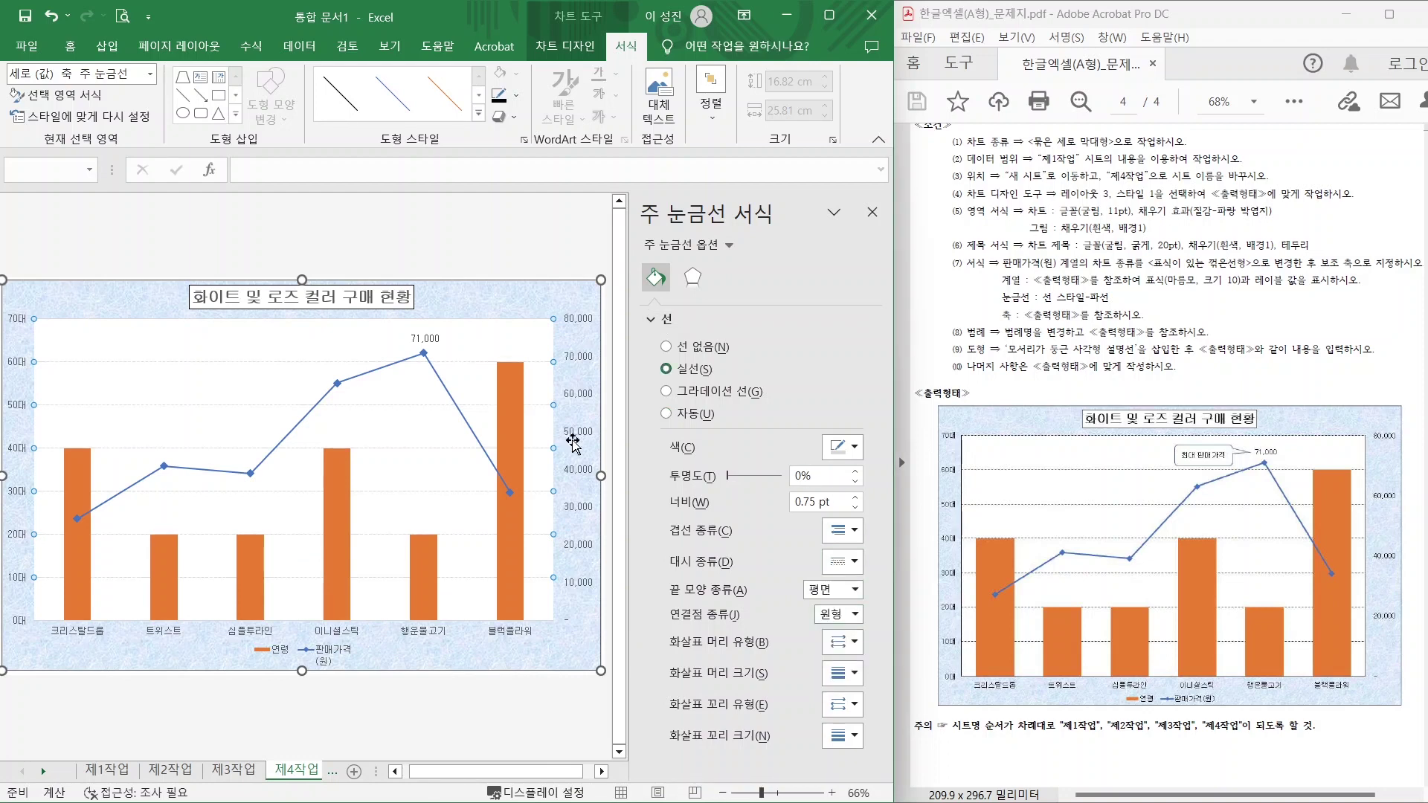
left_click(846, 447)
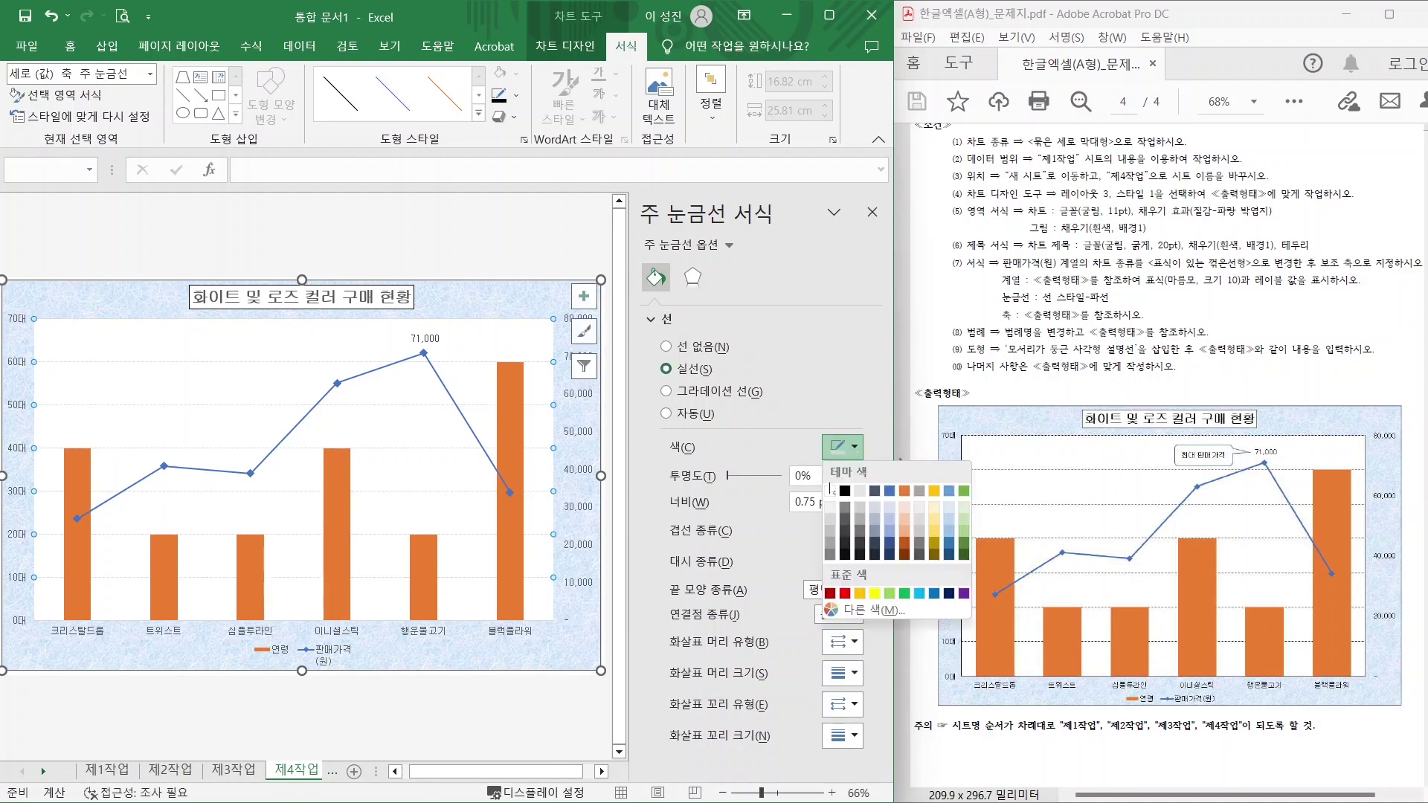
left_click(845, 491)
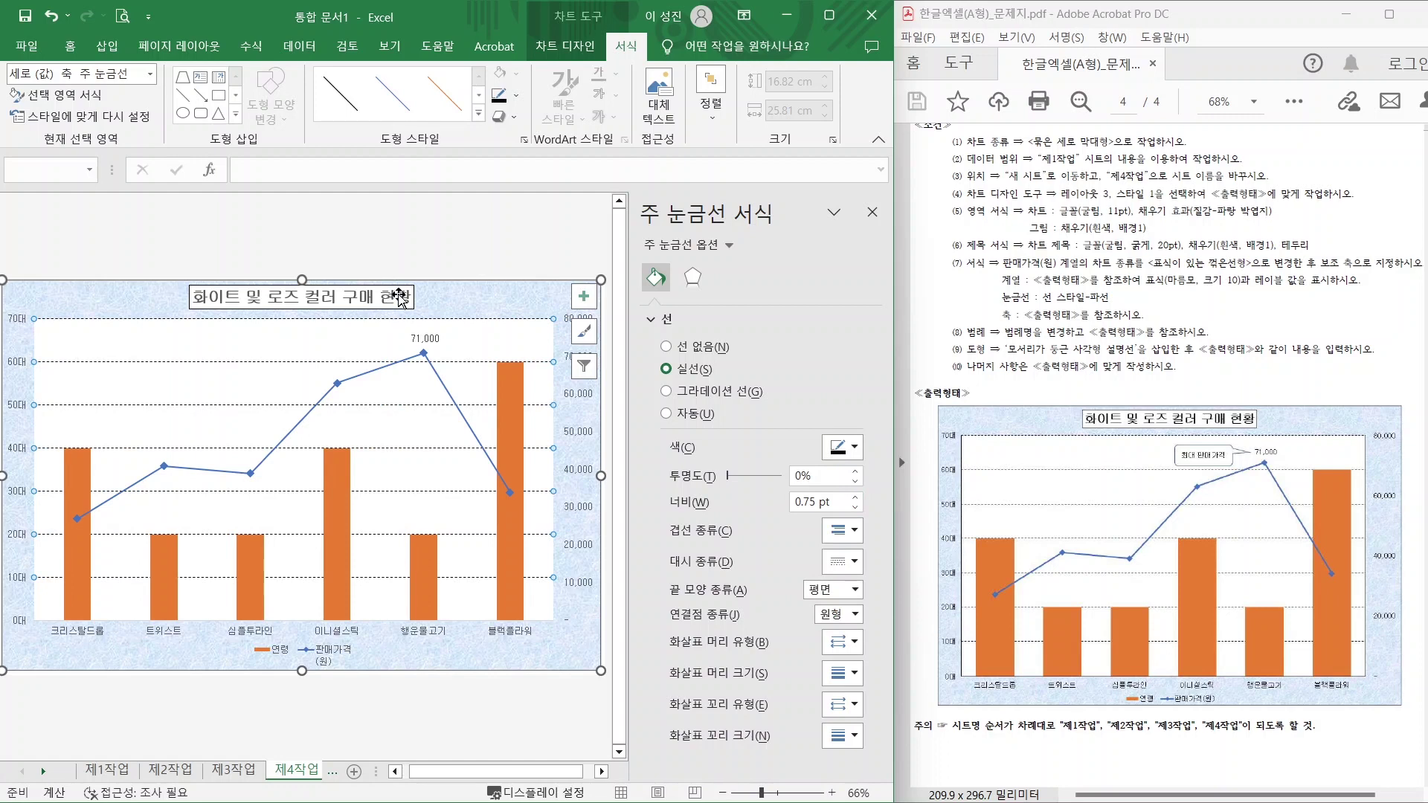
left_click_drag(1002, 325, 1155, 324)
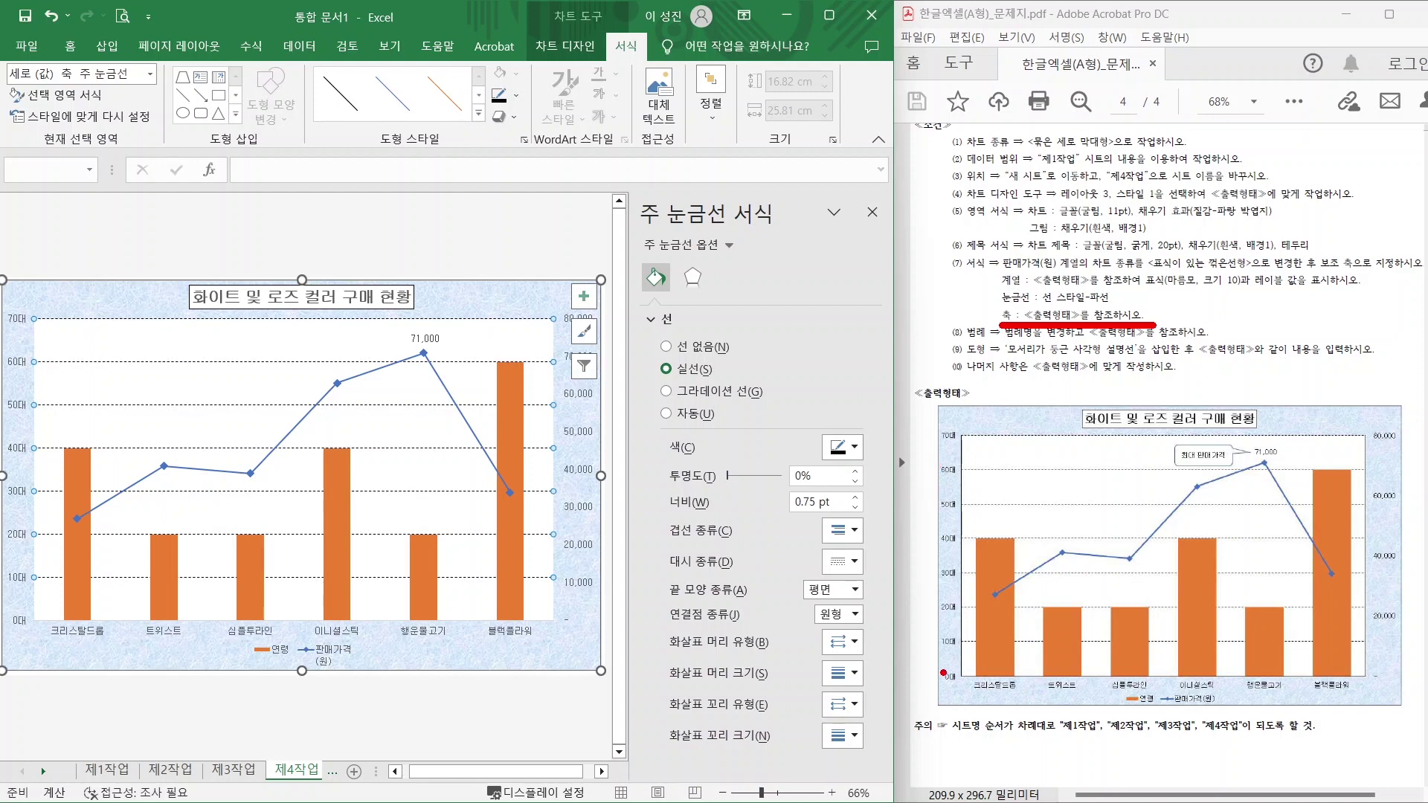
left_click_drag(945, 680, 915, 709)
left_click_drag(939, 435, 892, 404)
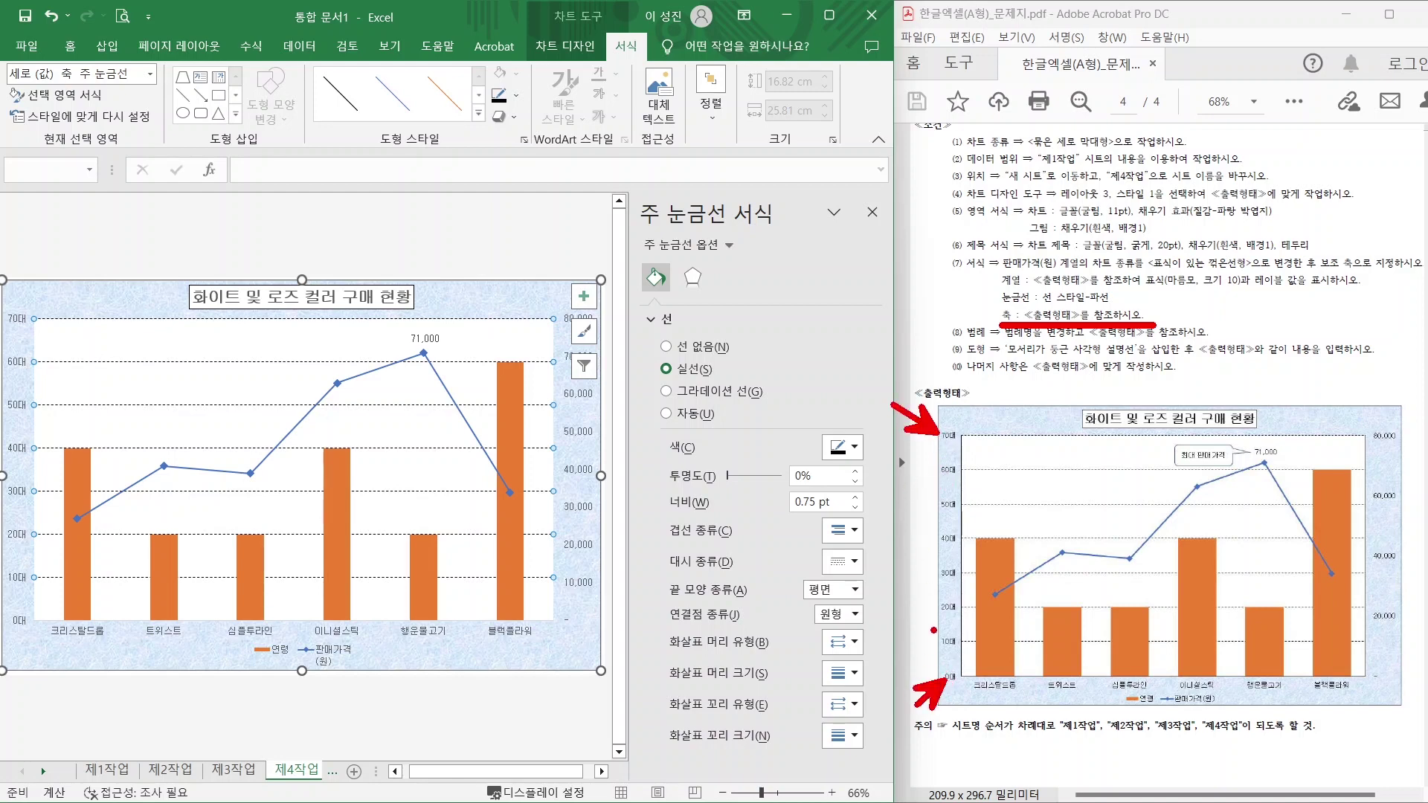
left_click_drag(940, 641, 902, 661)
left_click_drag(936, 607, 904, 620)
left_click_drag(947, 573, 893, 564)
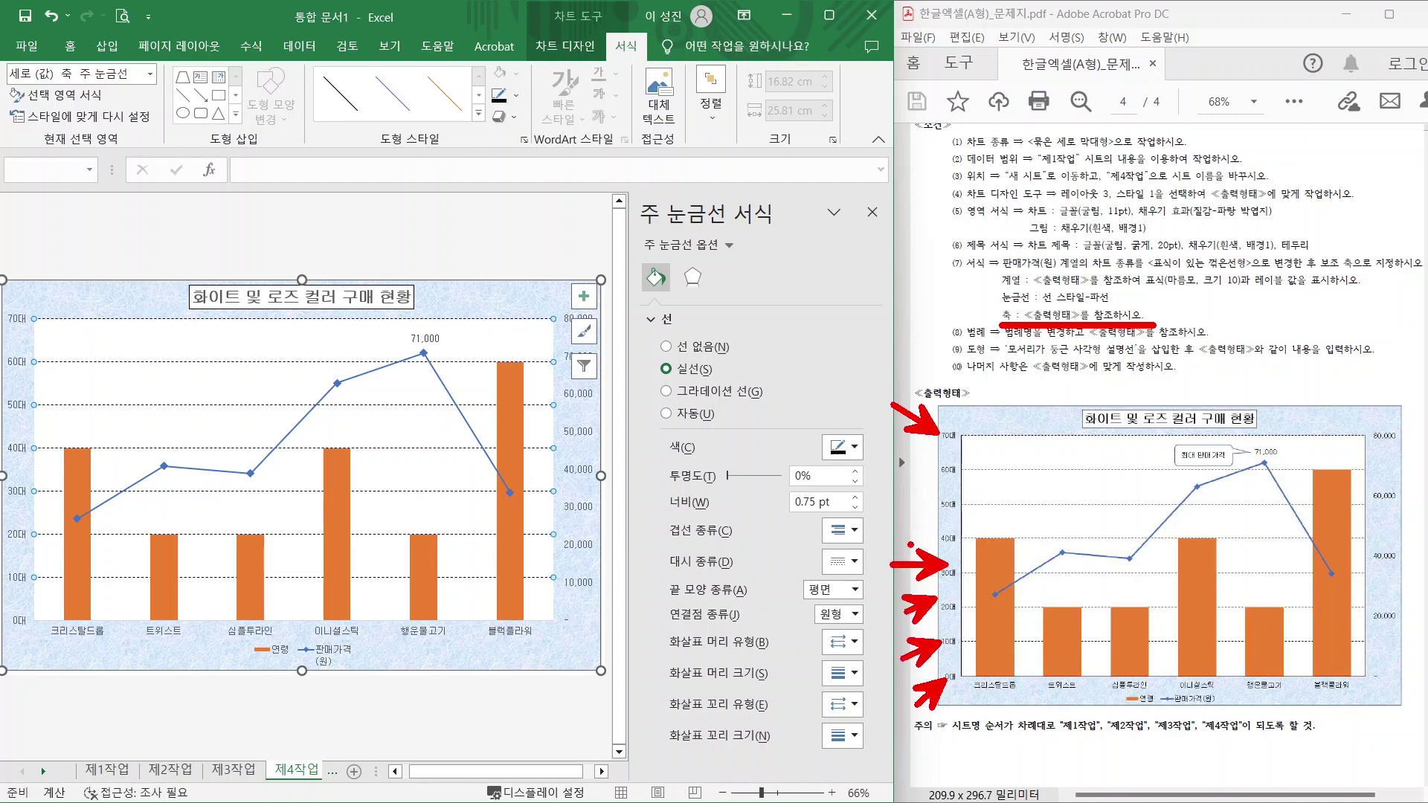
left_click_drag(45, 616, 73, 651)
mouse_move(33, 578)
left_mouse_down()
mouse_move(66, 578)
mouse_move(64, 593)
left_mouse_up()
left_click_drag(28, 535, 61, 535)
left_click_drag(61, 534, 44, 516)
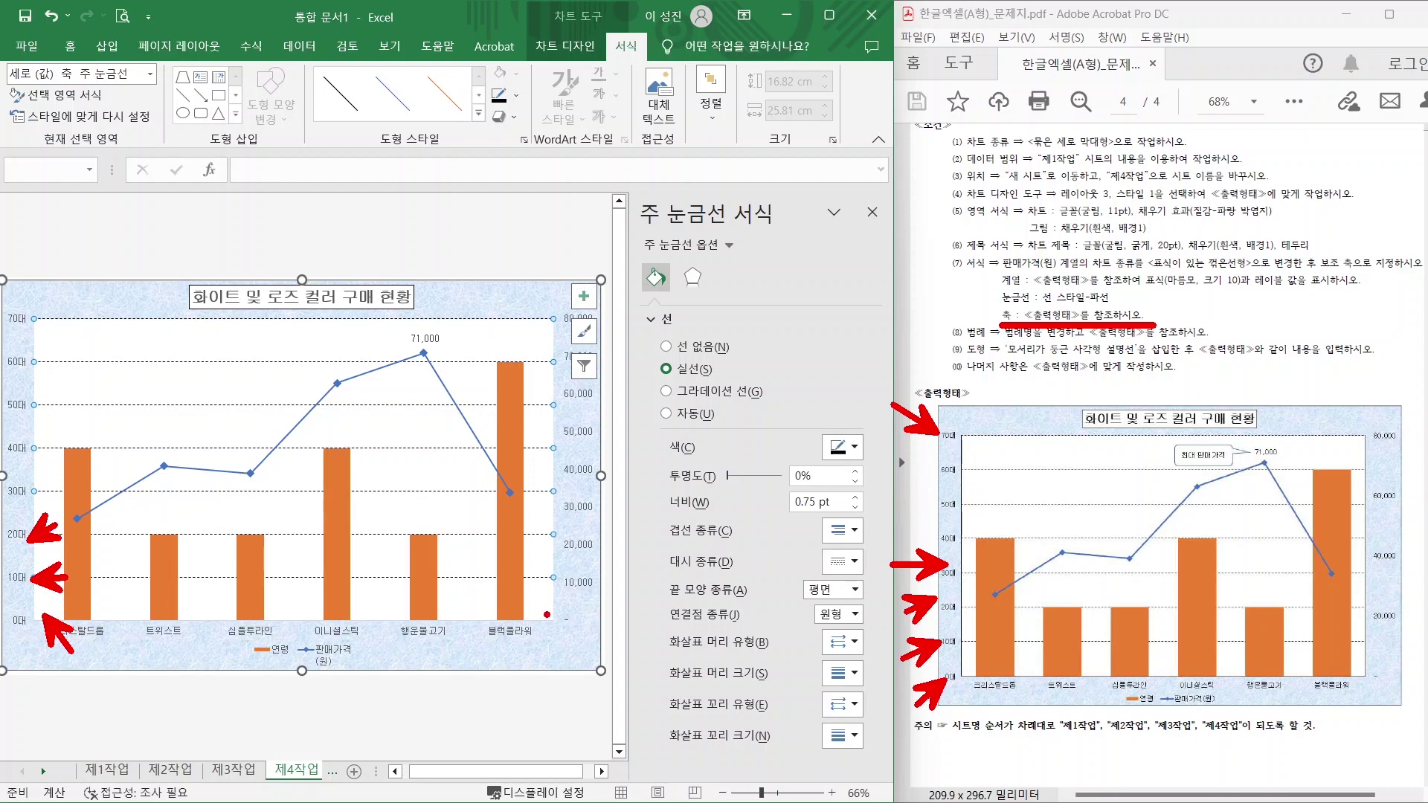
left_click_drag(548, 298, 614, 648)
mouse_move(1366, 424)
left_mouse_down()
mouse_move(1361, 595)
mouse_move(1415, 669)
mouse_move(1384, 670)
left_mouse_up()
left_click_drag(555, 625, 511, 660)
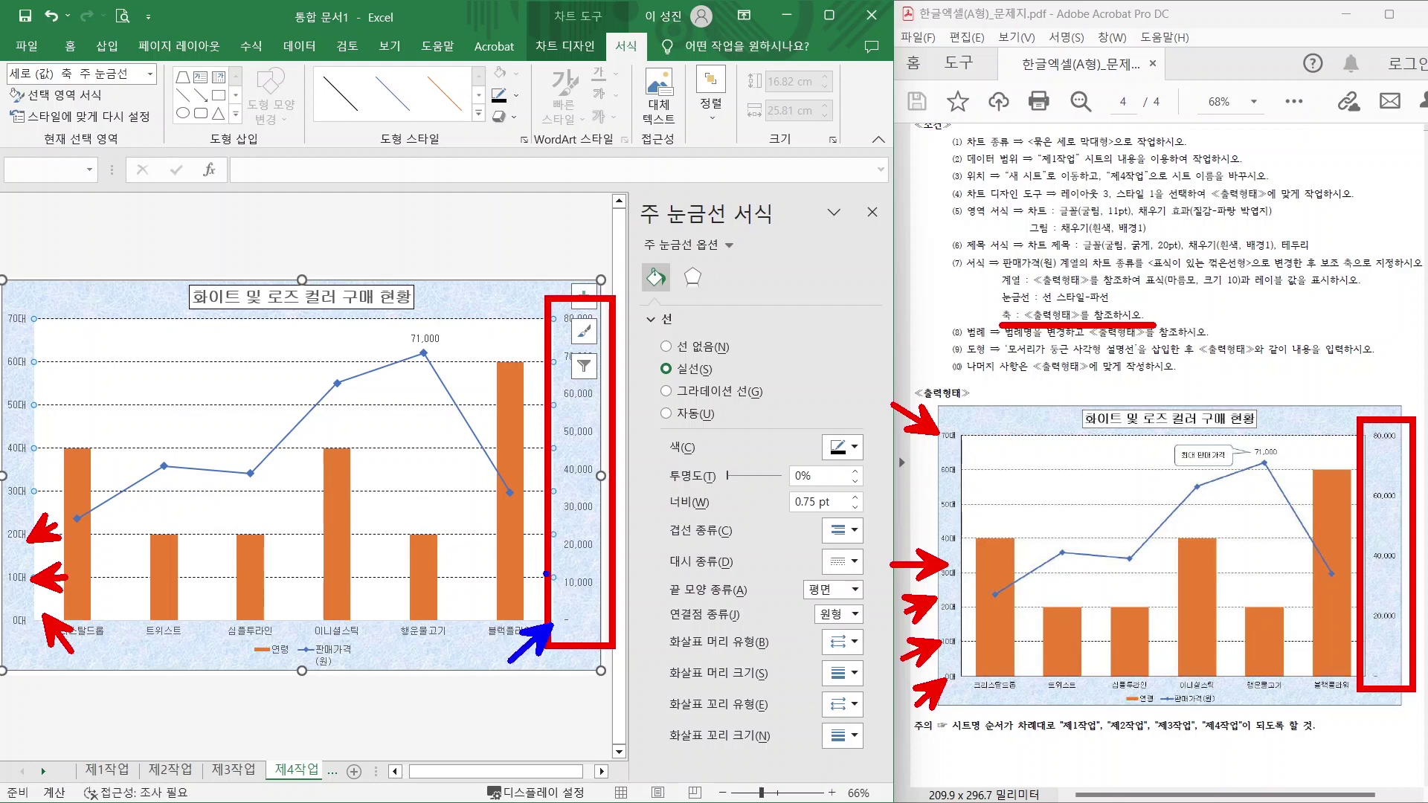
left_click_drag(554, 329, 496, 256)
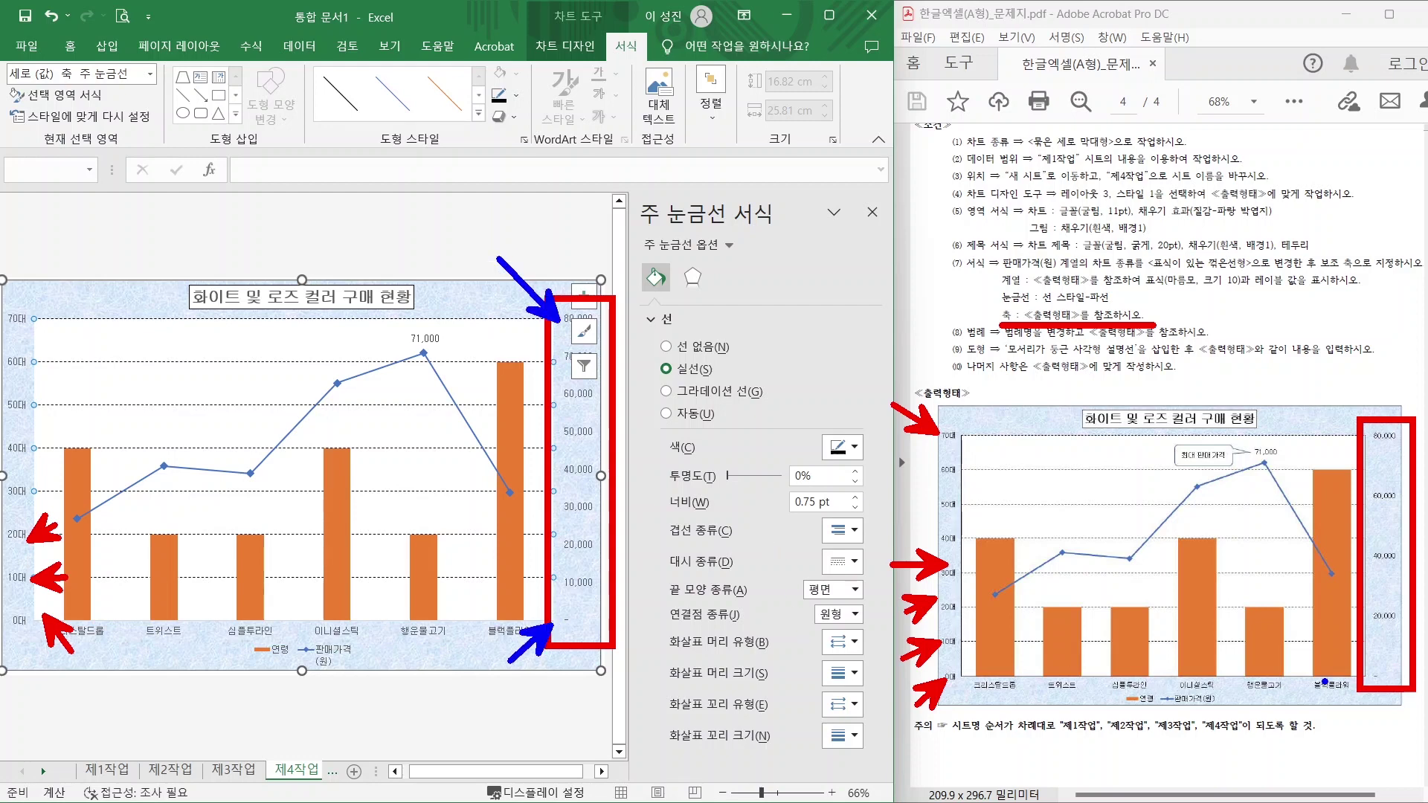
mouse_move(1325, 681)
left_mouse_down()
mouse_move(1306, 732)
mouse_move(1354, 706)
left_mouse_up()
left_click_drag(1354, 436, 1295, 404)
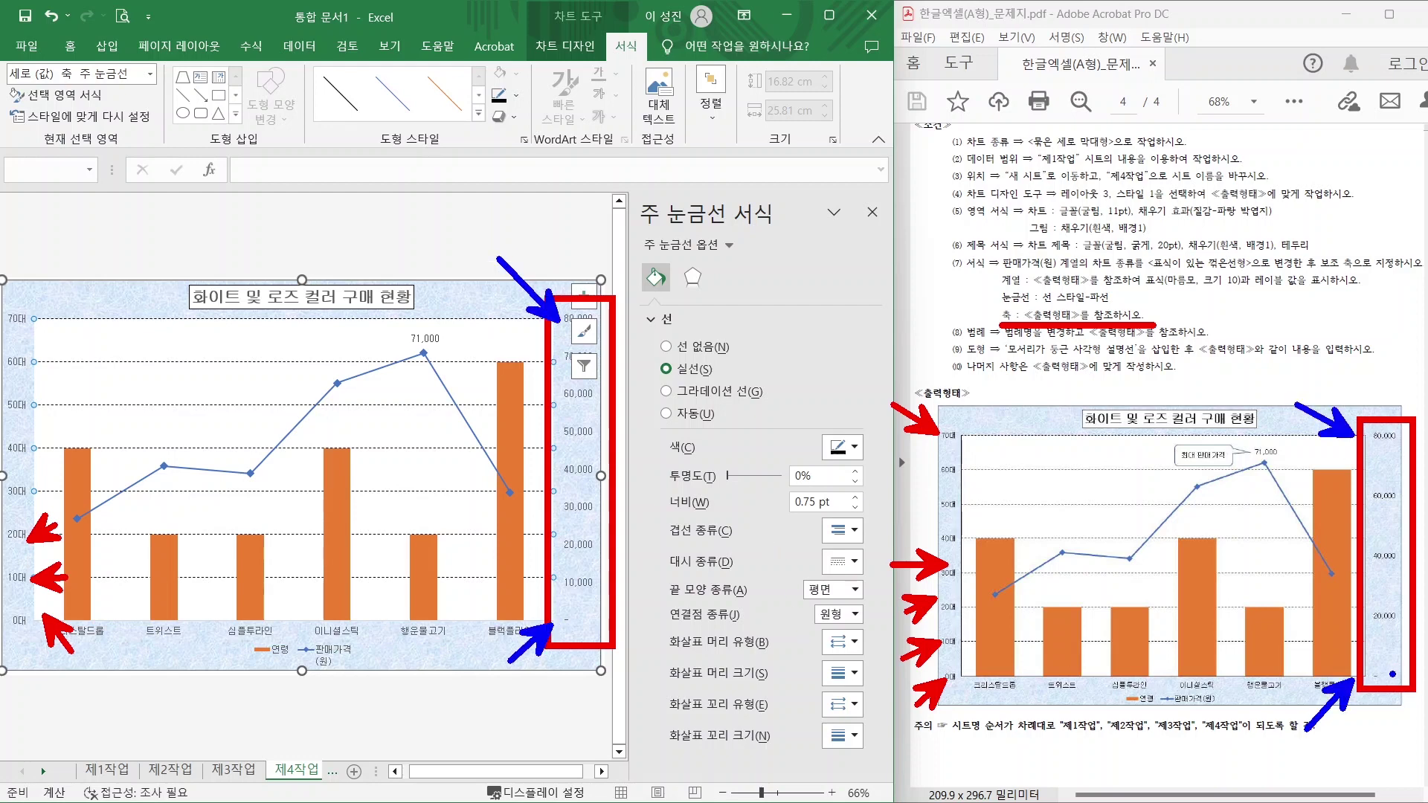
mouse_move(1388, 683)
left_mouse_down()
mouse_move(1402, 662)
mouse_move(1398, 674)
left_mouse_up()
mouse_move(1400, 606)
left_mouse_down()
mouse_move(1384, 604)
mouse_move(1372, 569)
mouse_move(1386, 595)
left_mouse_up()
left_click_drag(1378, 506, 1381, 534)
key("Escape")
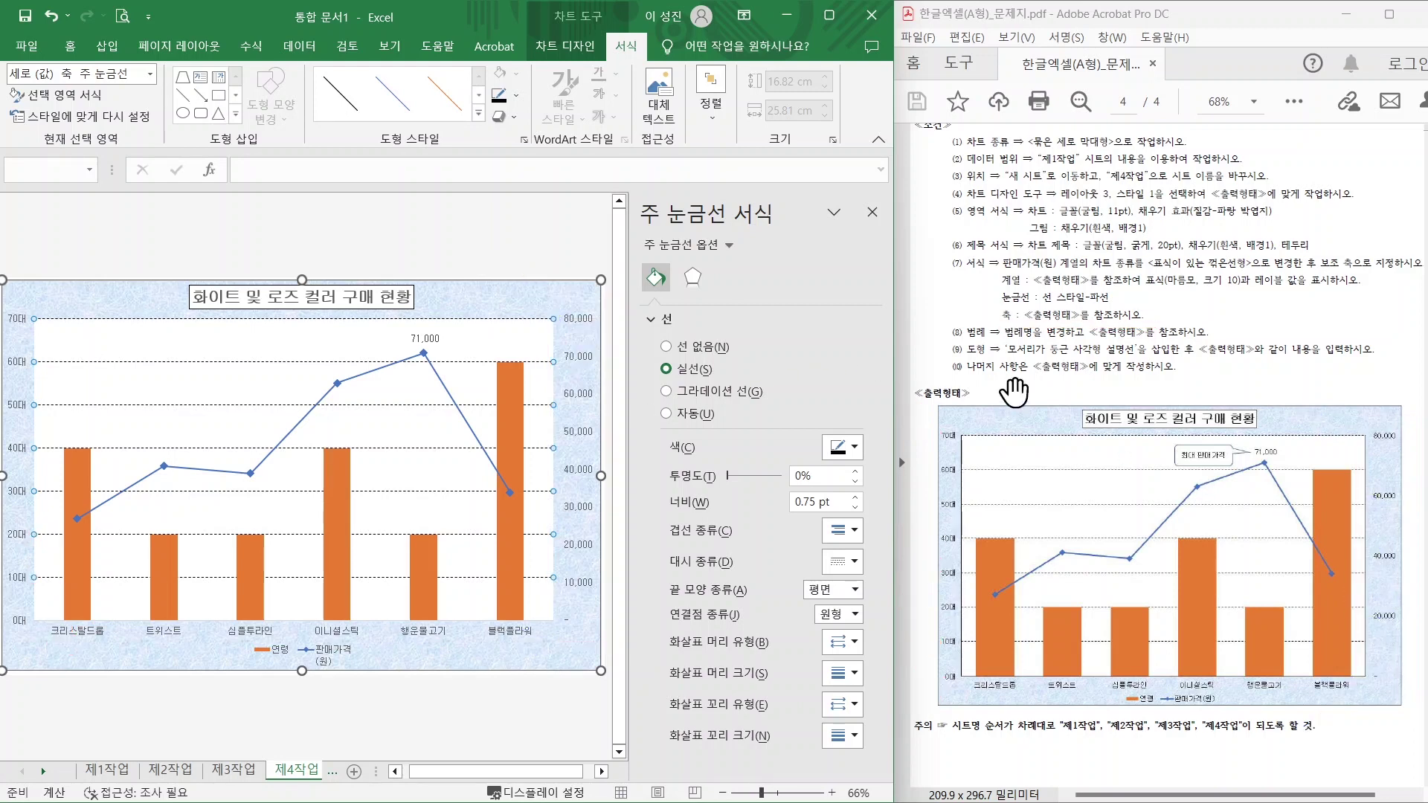
Bring up the secondary vertical axis's bounds and units in Format Axis.
left_click(577, 437)
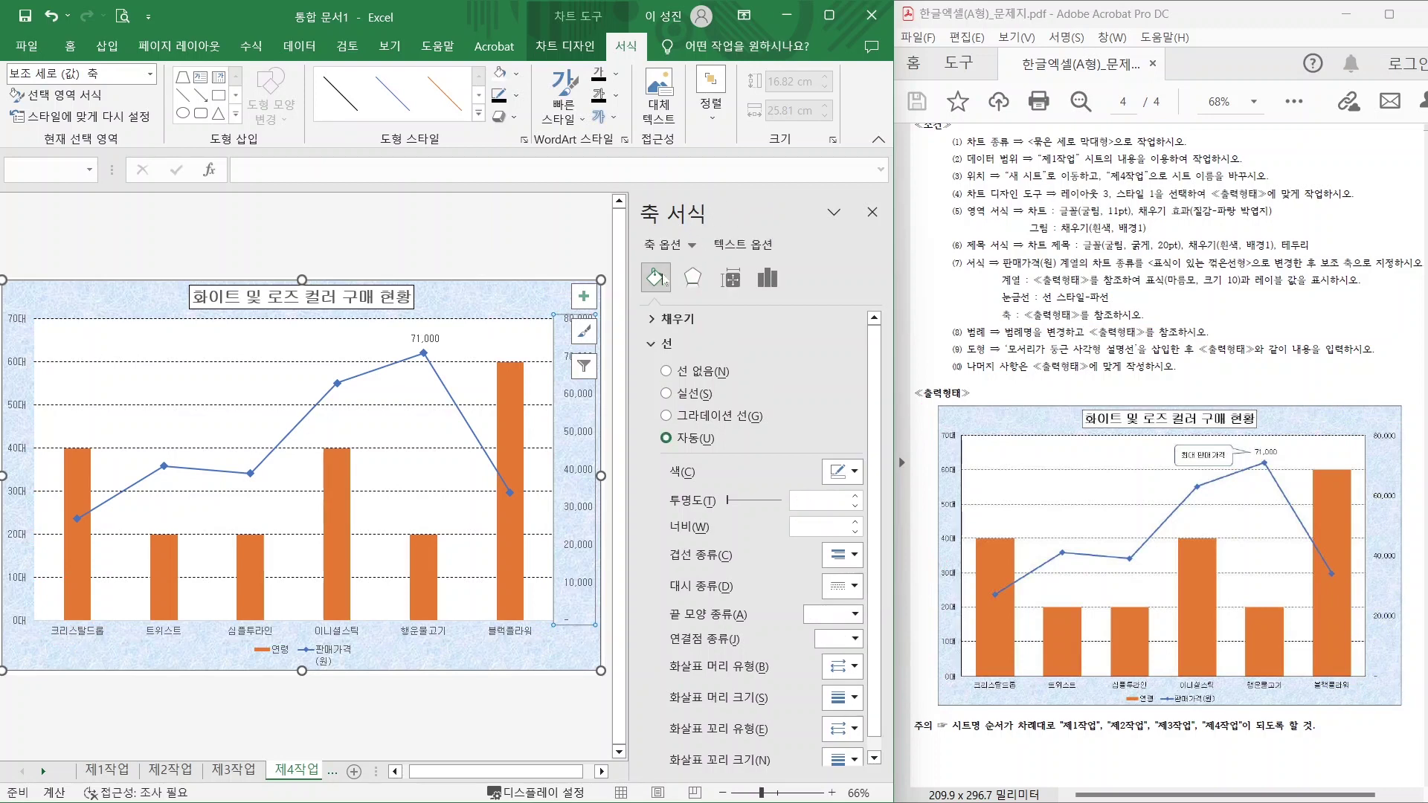
left_click(694, 278)
left_click(730, 278)
left_click(768, 278)
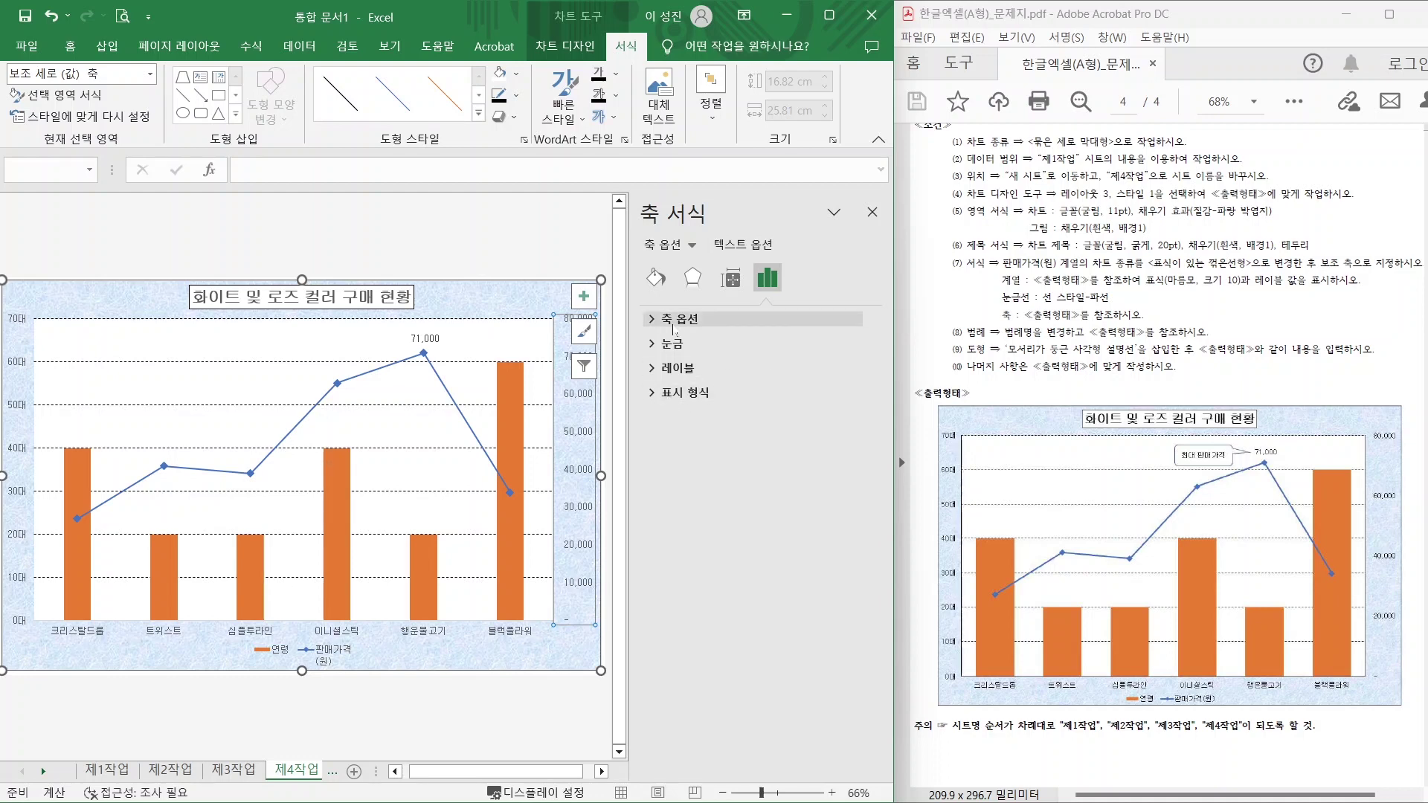
left_click(662, 322)
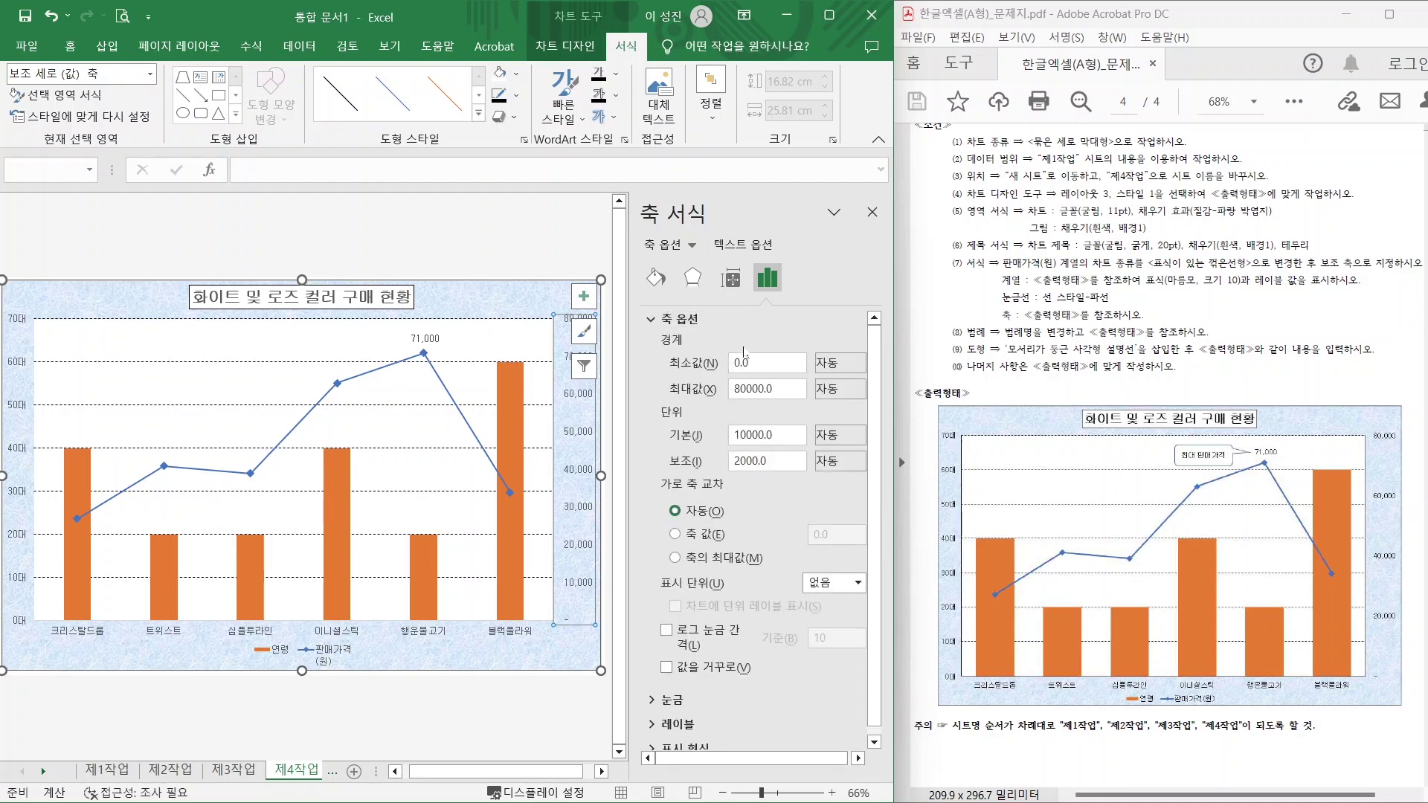
left_click(744, 357)
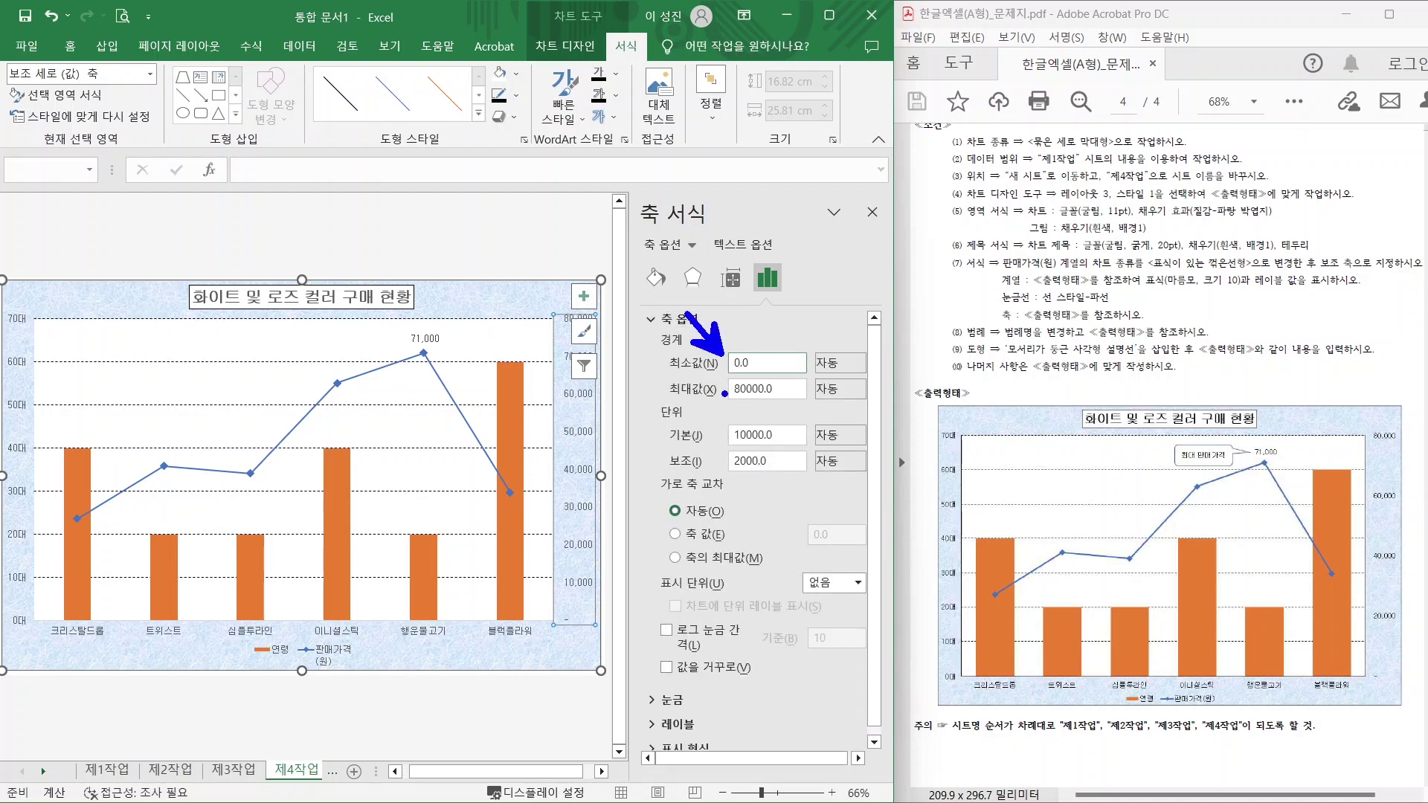
mouse_move(723, 394)
left_mouse_down()
mouse_move(673, 430)
mouse_move(678, 398)
left_mouse_up()
left_click_drag(729, 444, 808, 444)
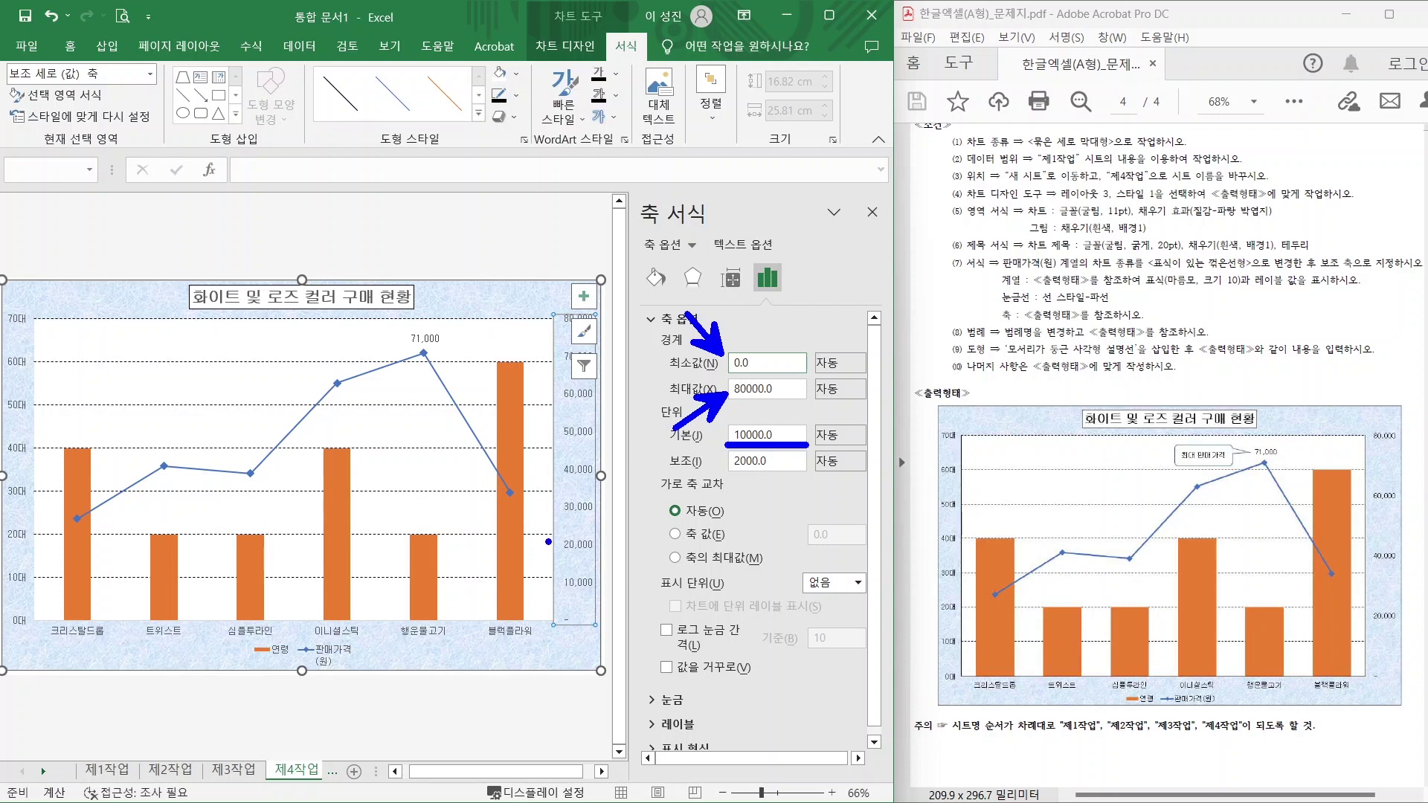
left_click_drag(526, 518, 559, 546)
left_click_drag(523, 459, 557, 499)
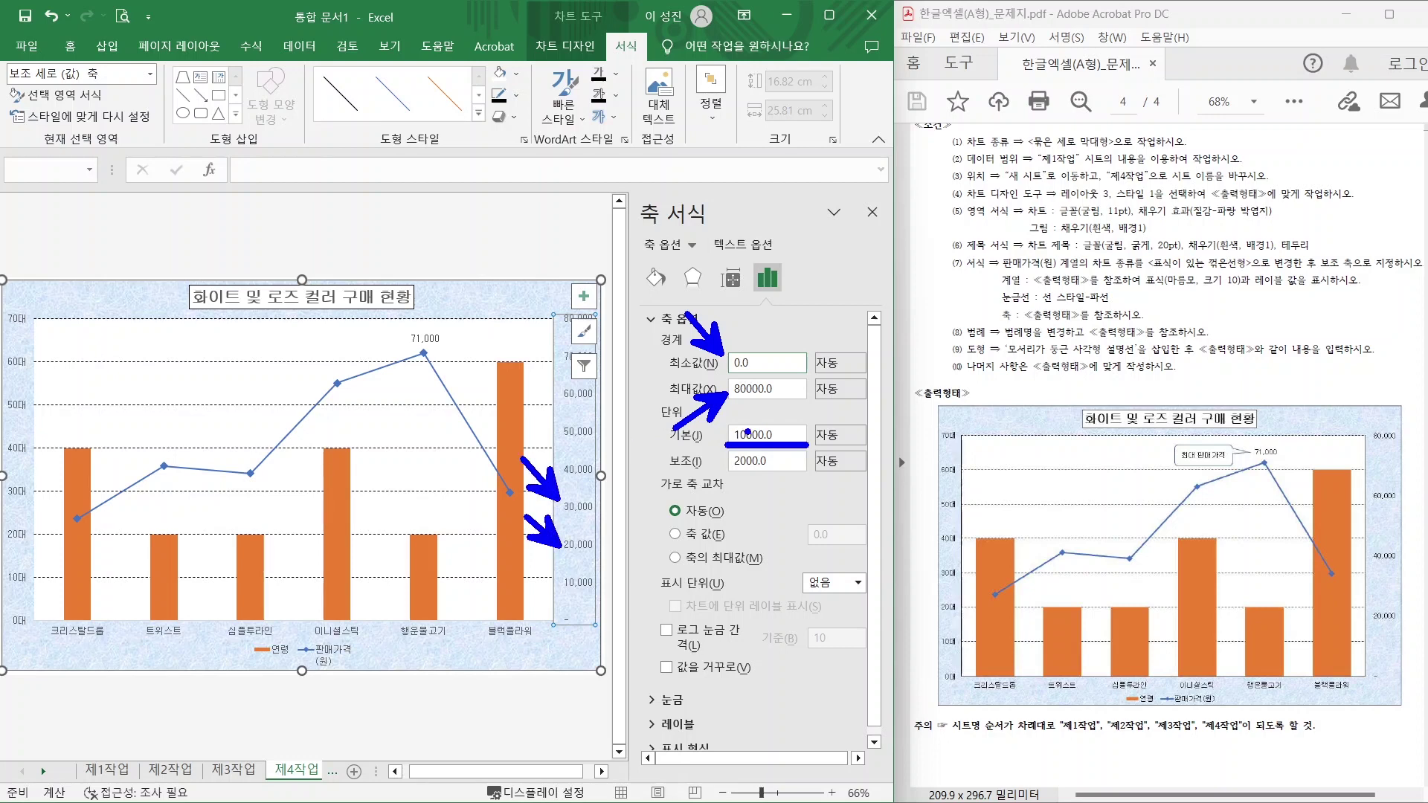
key("Escape")
Change the secondary axis major unit from 10000 to 20000.
left_click(748, 435)
left_click(736, 435)
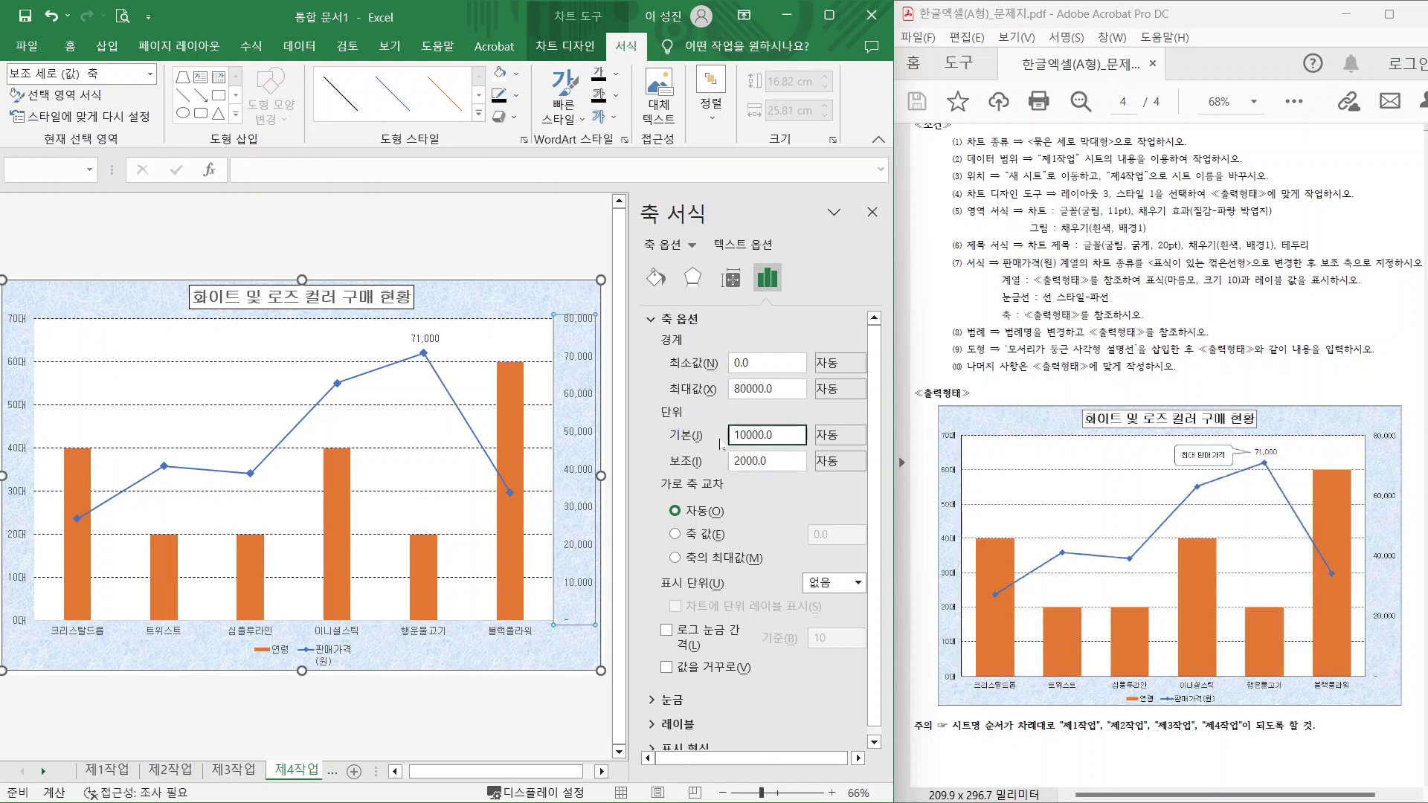
type("2")
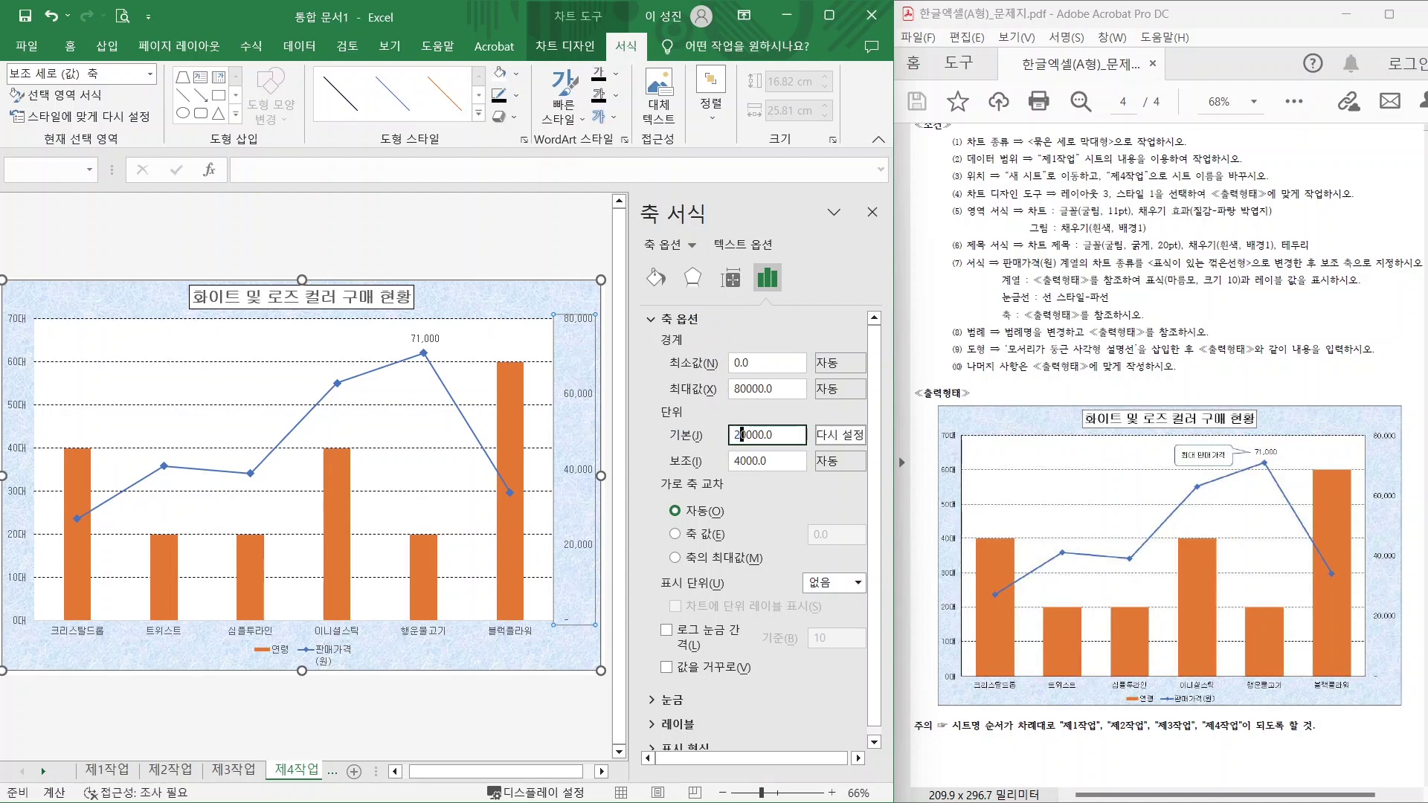
left_click_drag(1002, 341, 1220, 339)
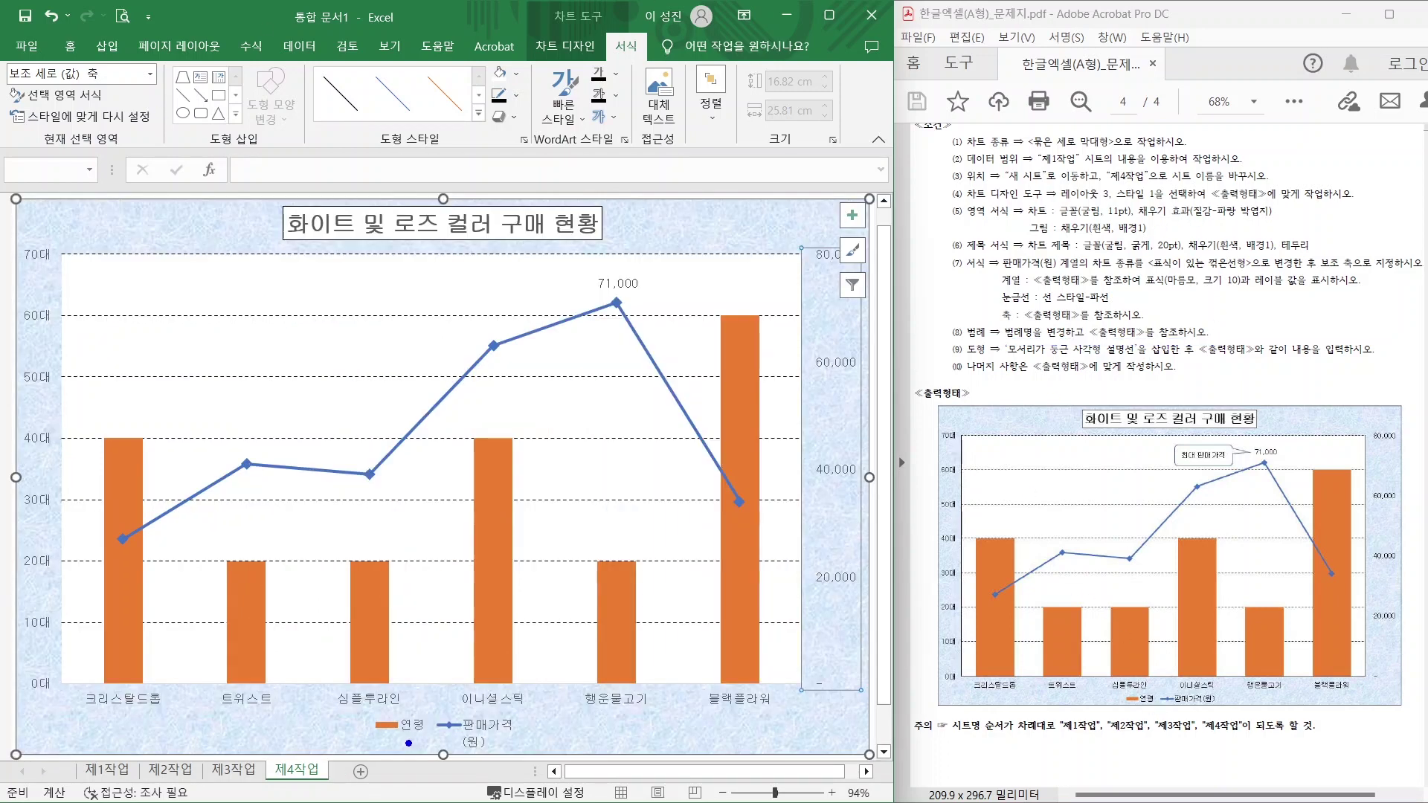
left_click_drag(369, 743, 426, 743)
mouse_move(519, 740)
left_mouse_down()
mouse_move(513, 756)
mouse_move(467, 715)
mouse_move(533, 729)
mouse_move(525, 755)
left_mouse_up()
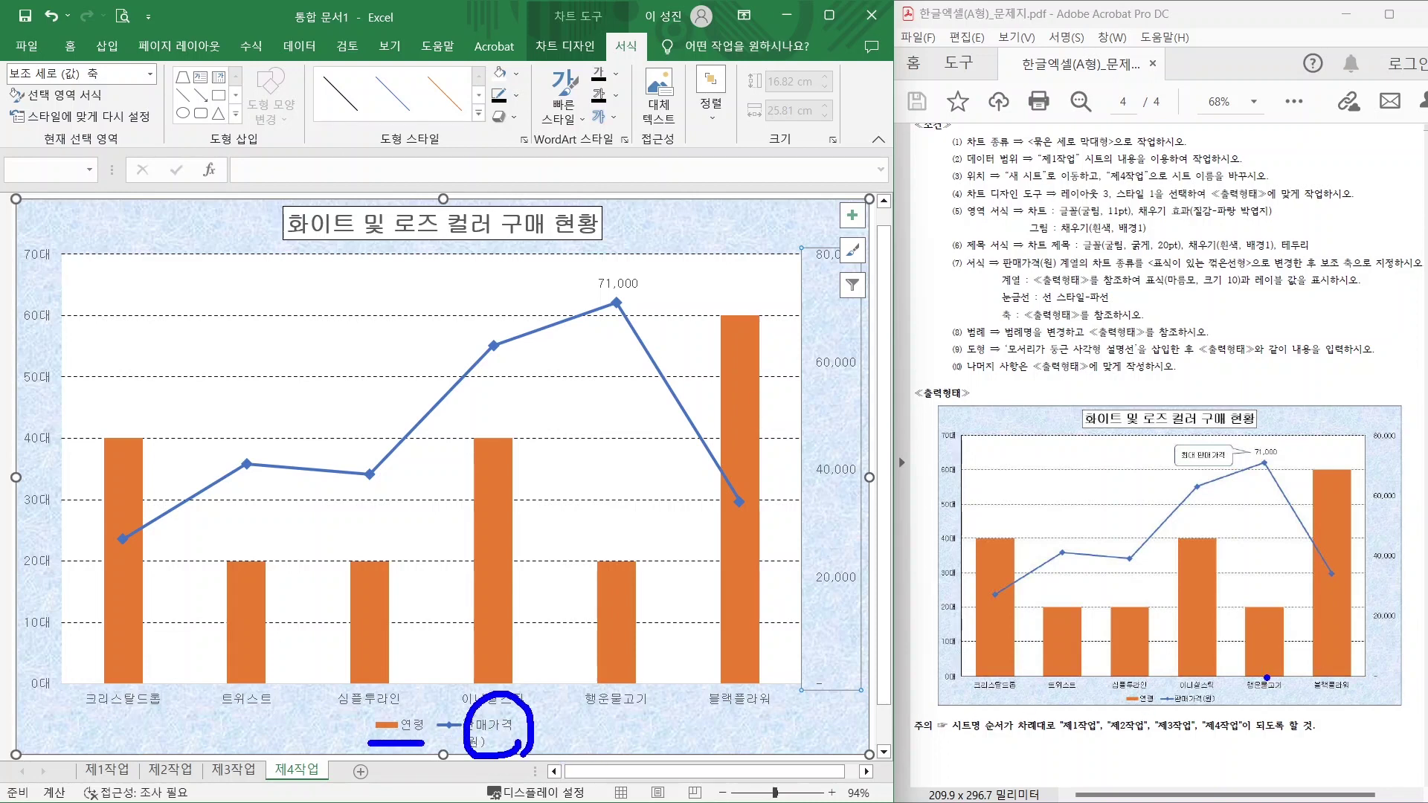
Check the legend's bottom position in Format Legend, then close the pane.
left_click_drag(1161, 708, 1234, 709)
key("Escape")
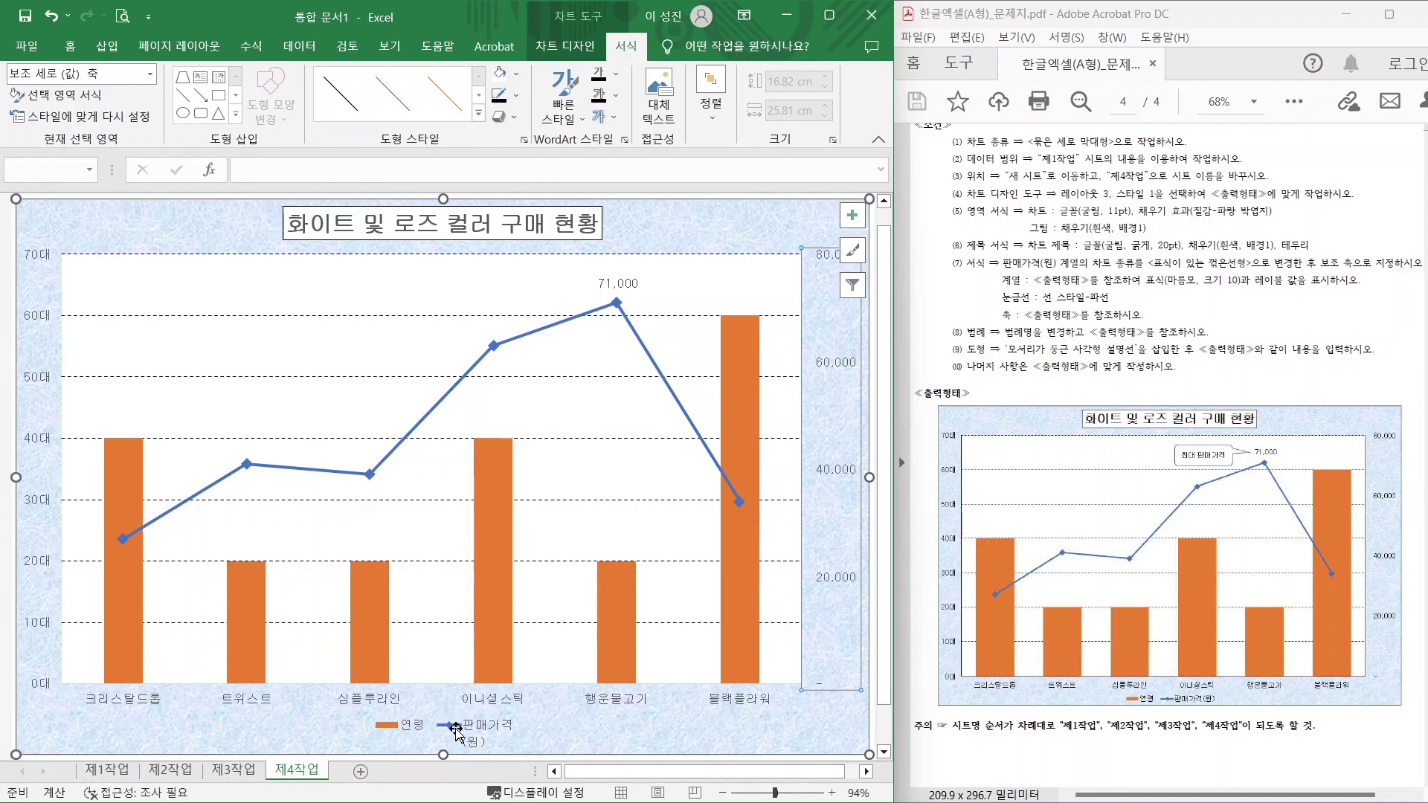
left_click(493, 735)
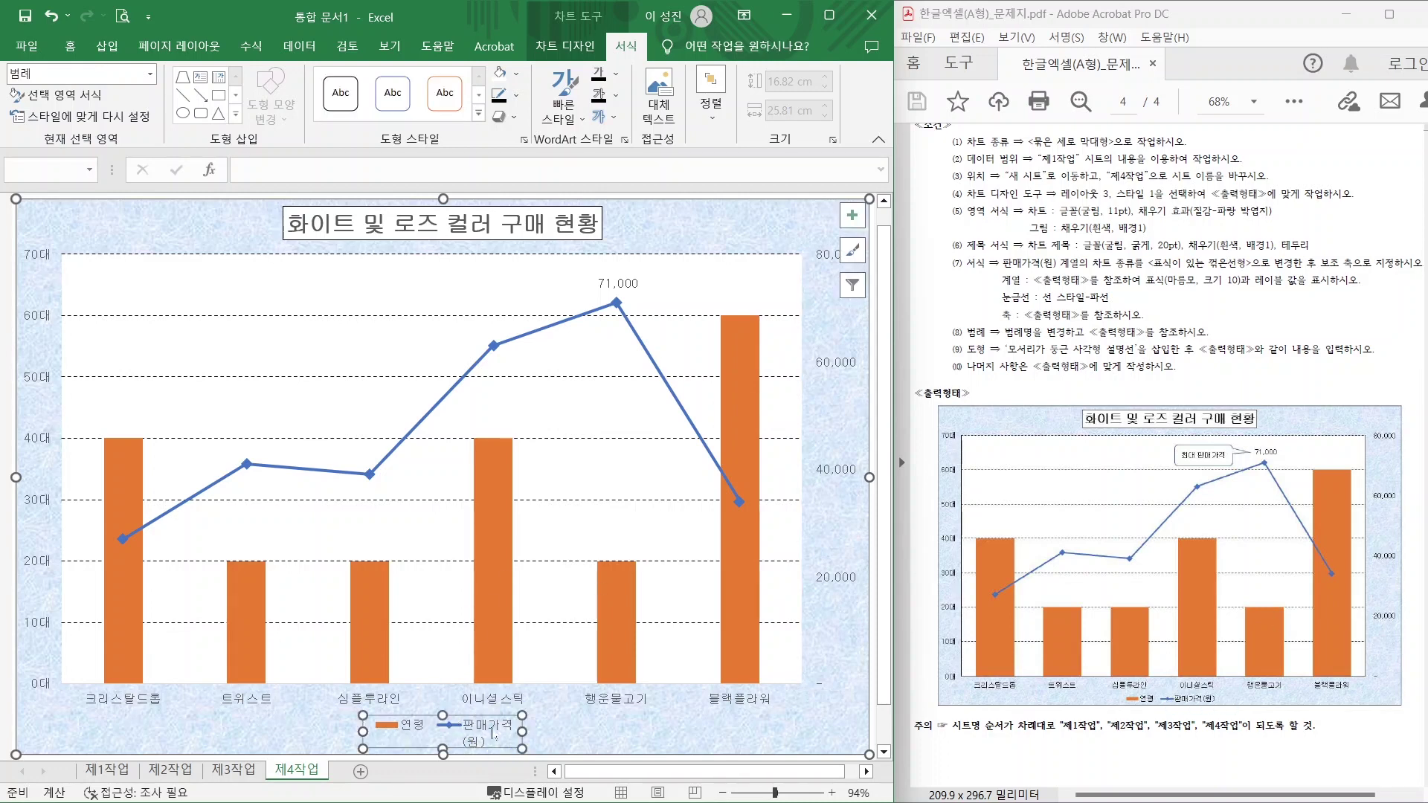
right_click(493, 735)
left_click(543, 722)
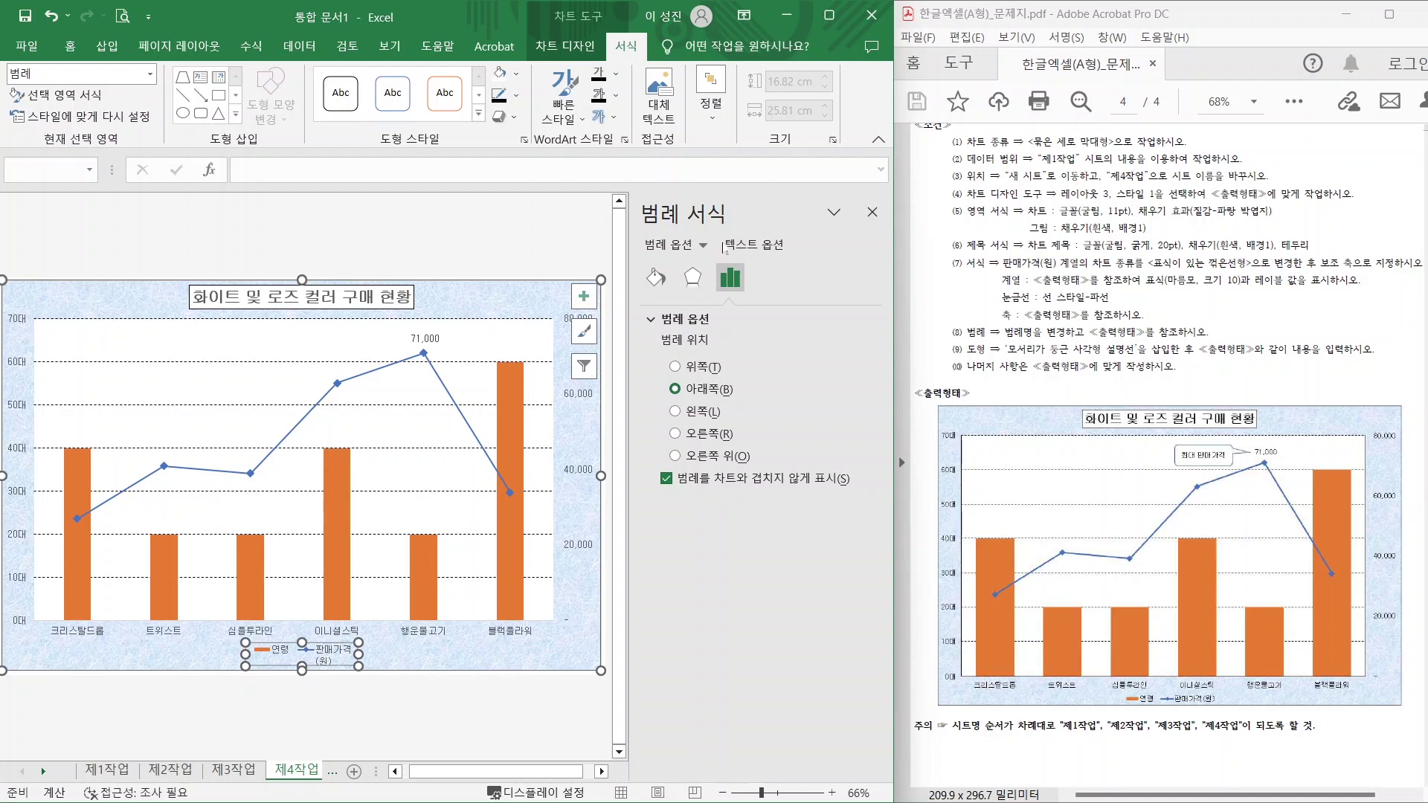
left_click(873, 212)
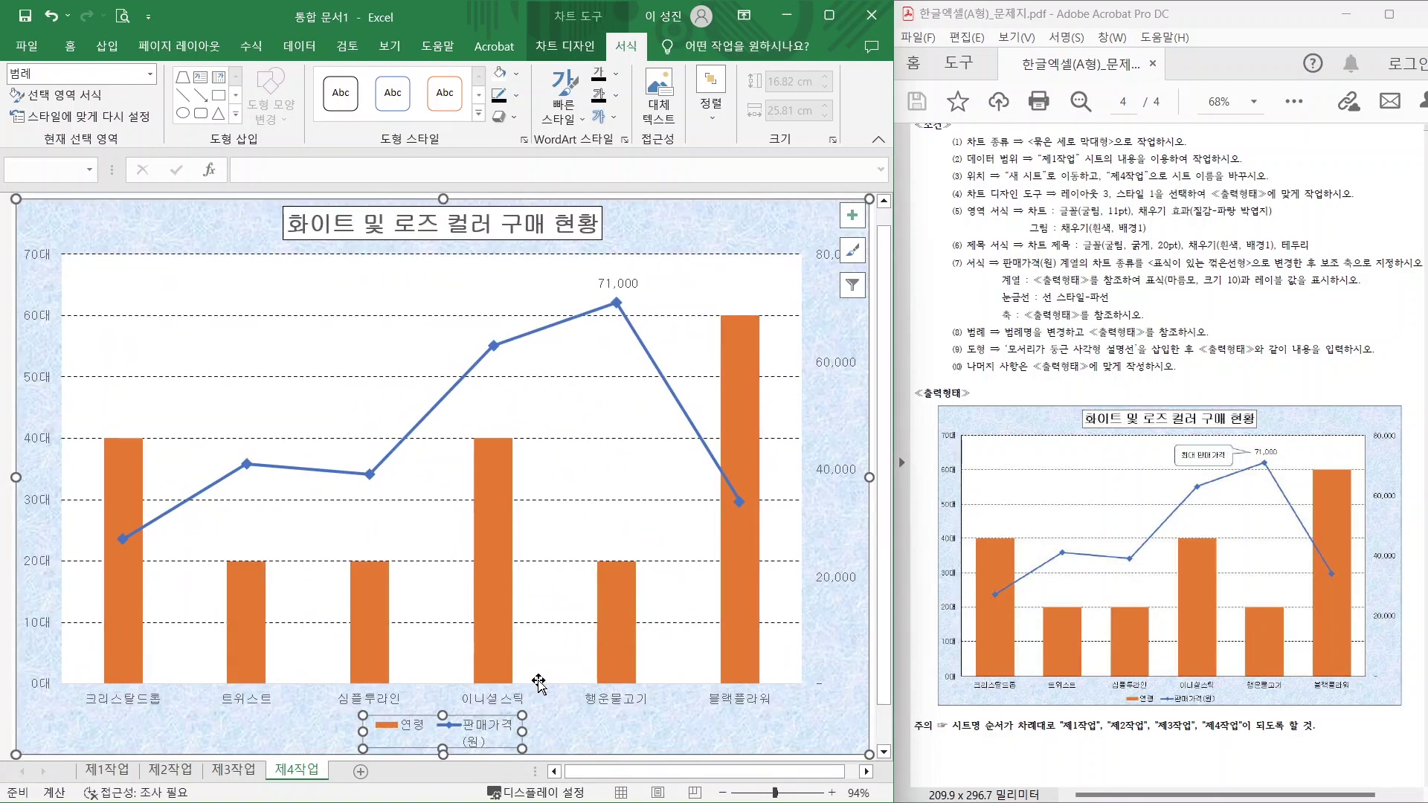
left_click(571, 50)
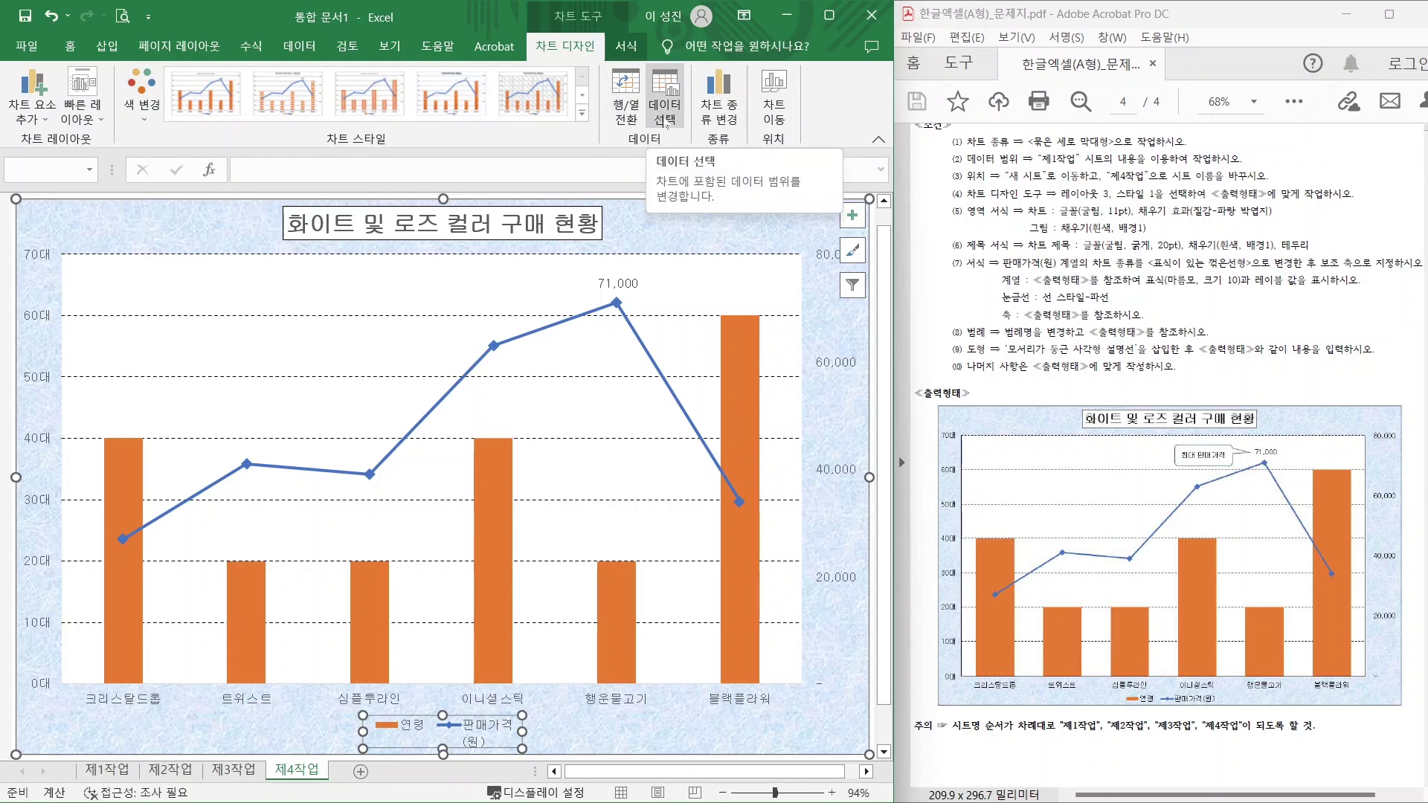
Rename the price series to 판매가격(원) in Select Data so its legend fits one line.
left_click(666, 112)
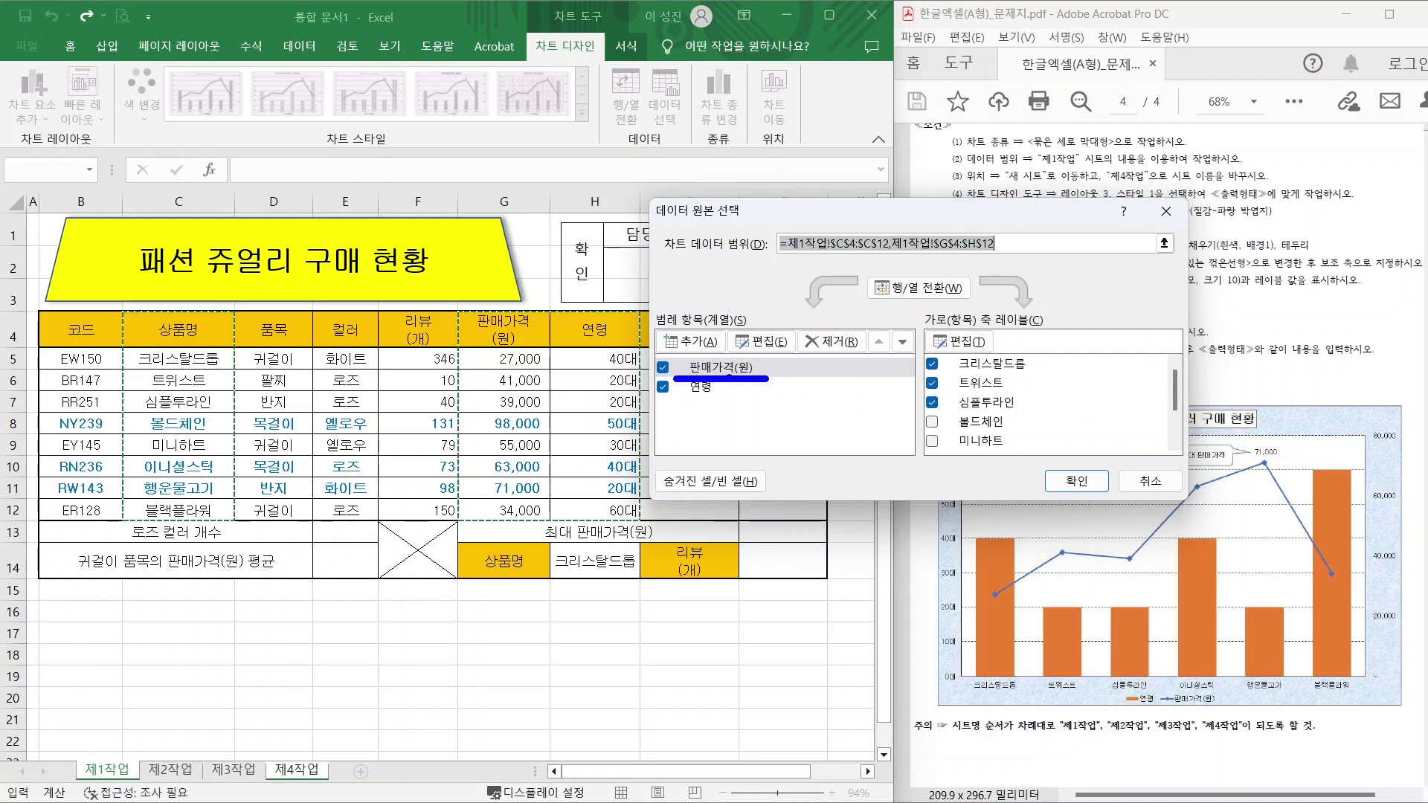
mouse_move(787, 344)
left_mouse_down()
mouse_move(741, 351)
mouse_move(787, 350)
left_mouse_up()
left_click(763, 341)
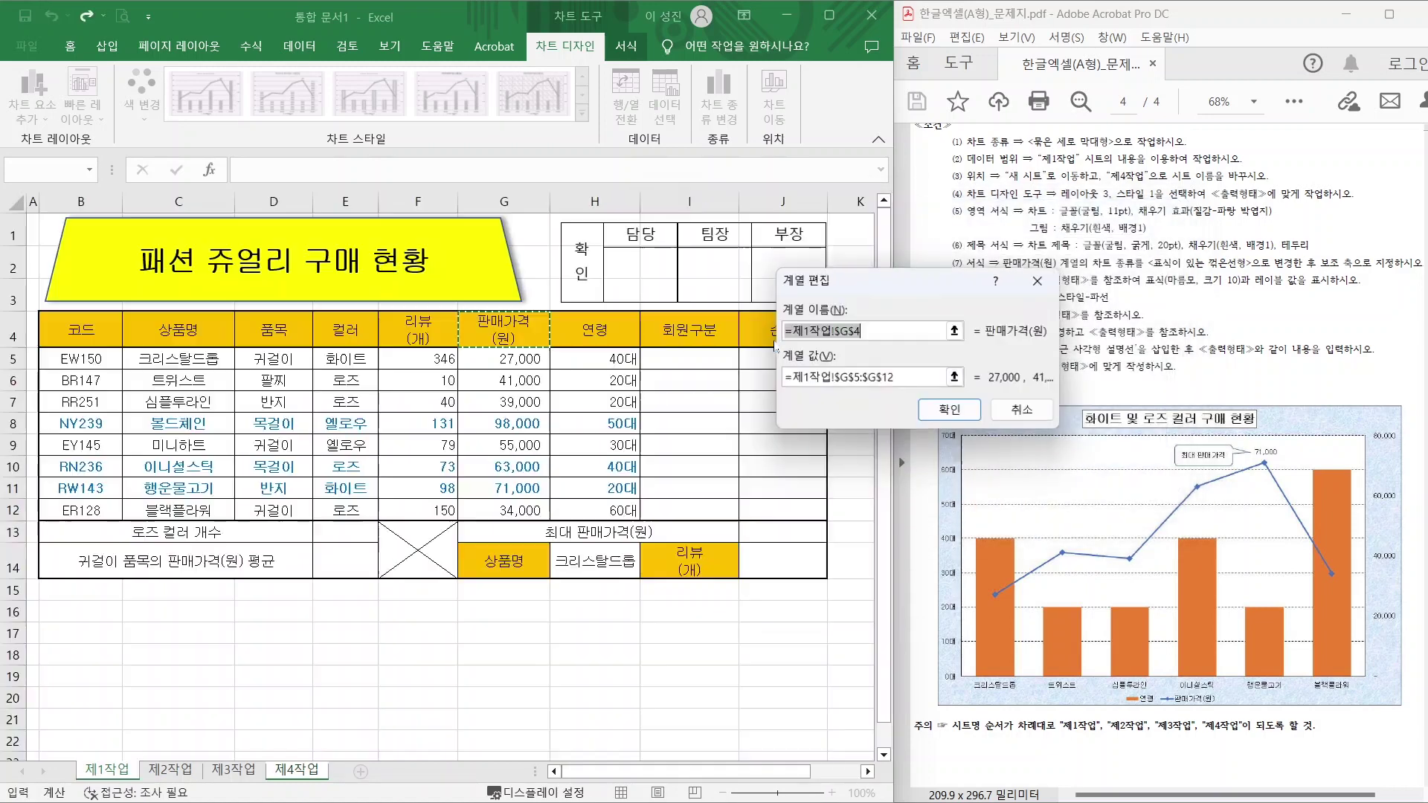
mouse_move(542, 351)
left_mouse_down()
mouse_move(500, 279)
mouse_move(545, 344)
left_mouse_up()
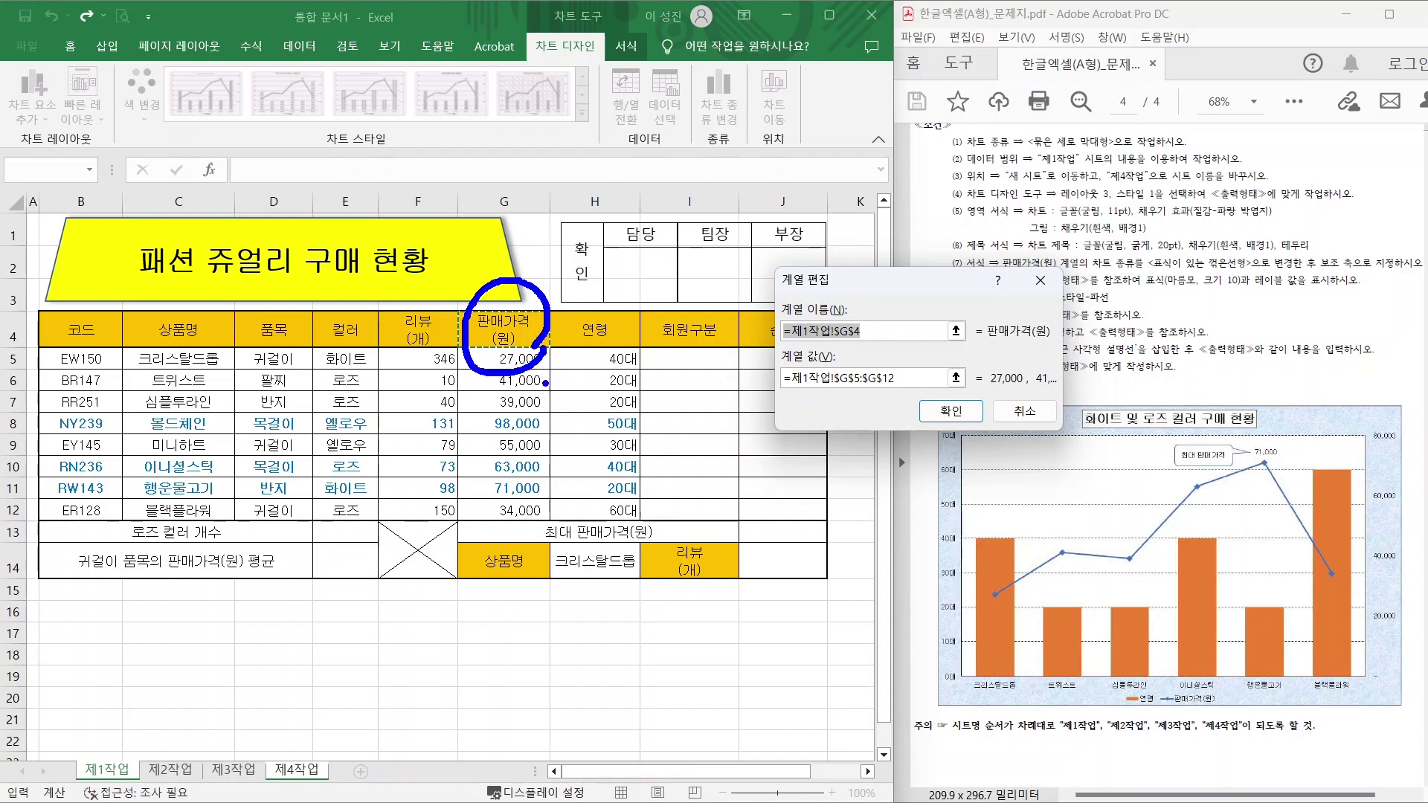
key("Escape")
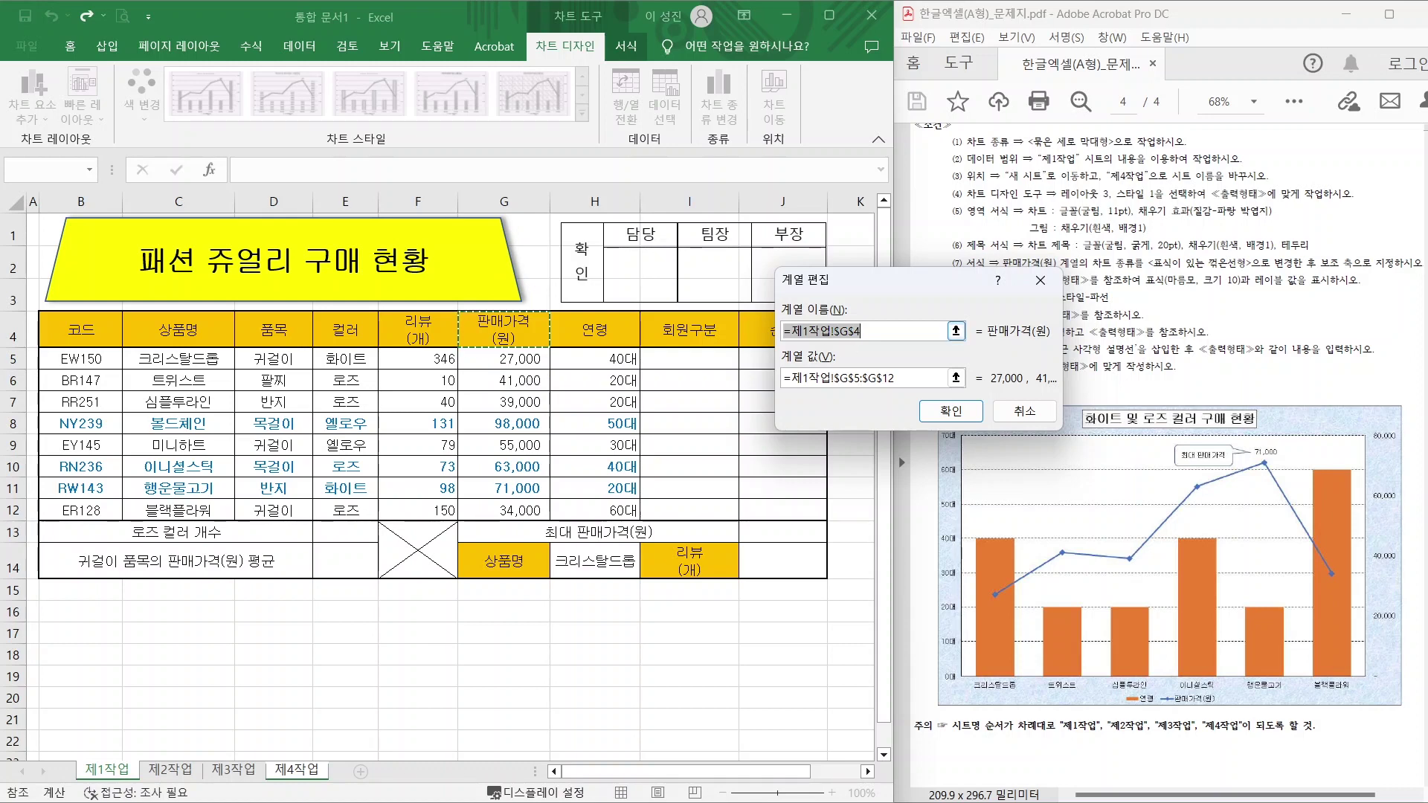
type("VK")
type("판매가격")
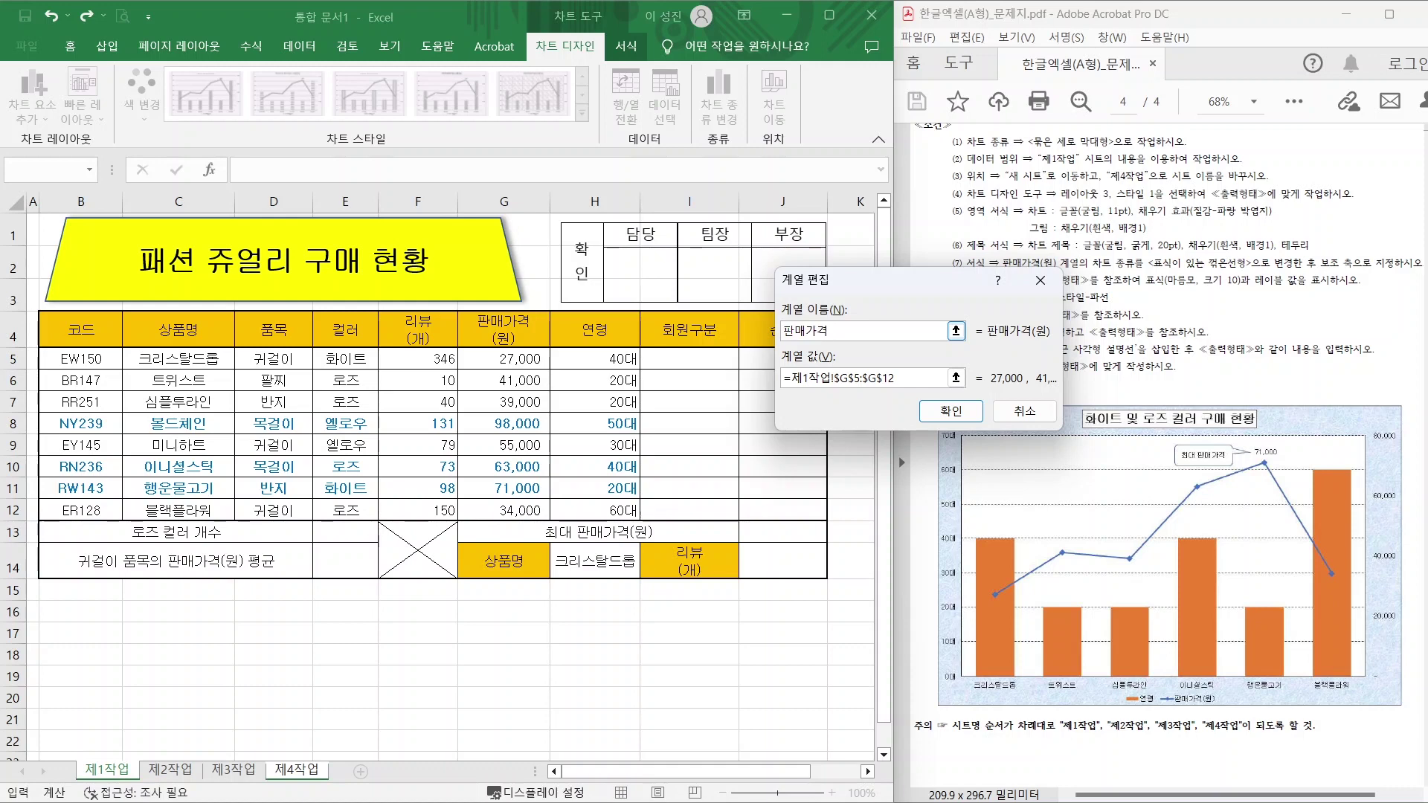
type("(원)")
left_click(951, 411)
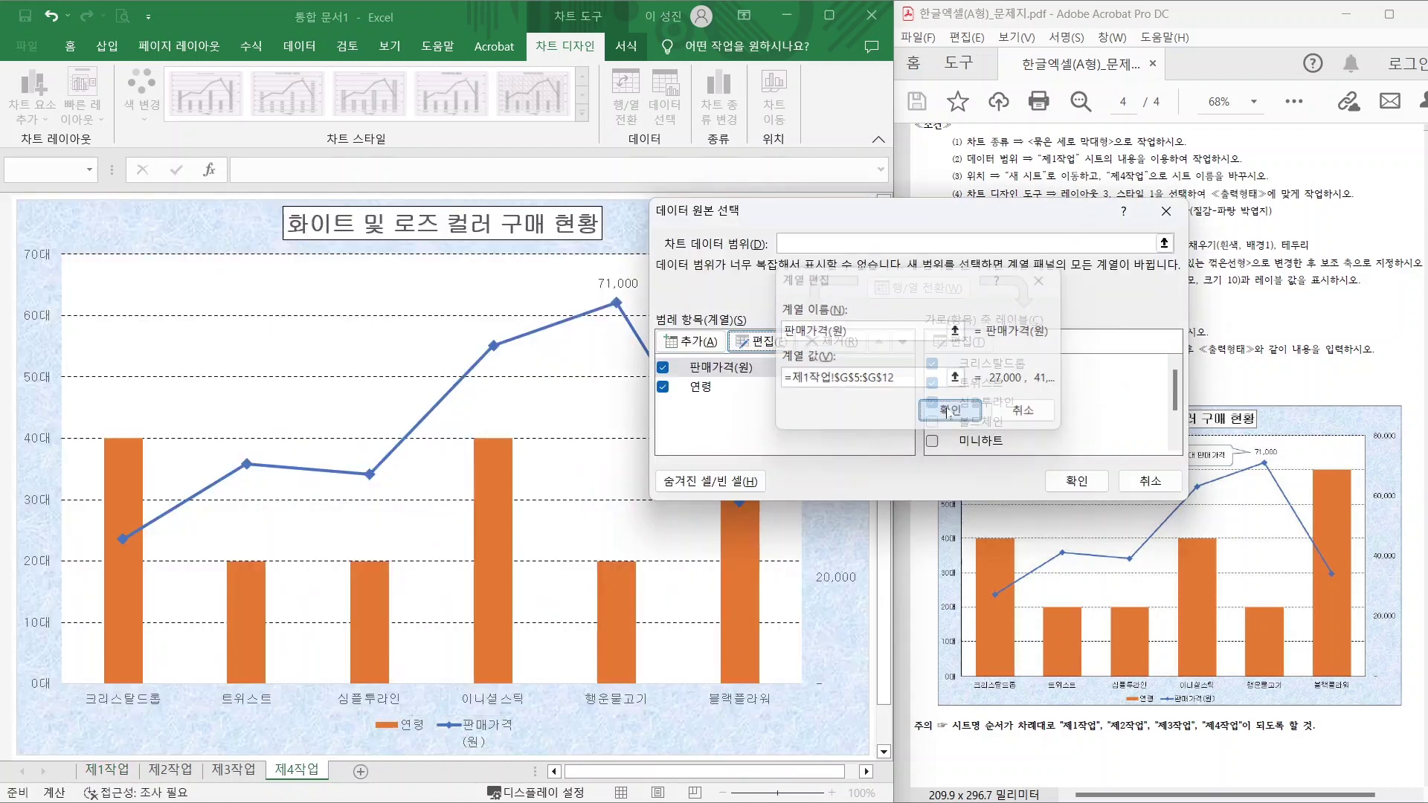
left_click(1060, 482)
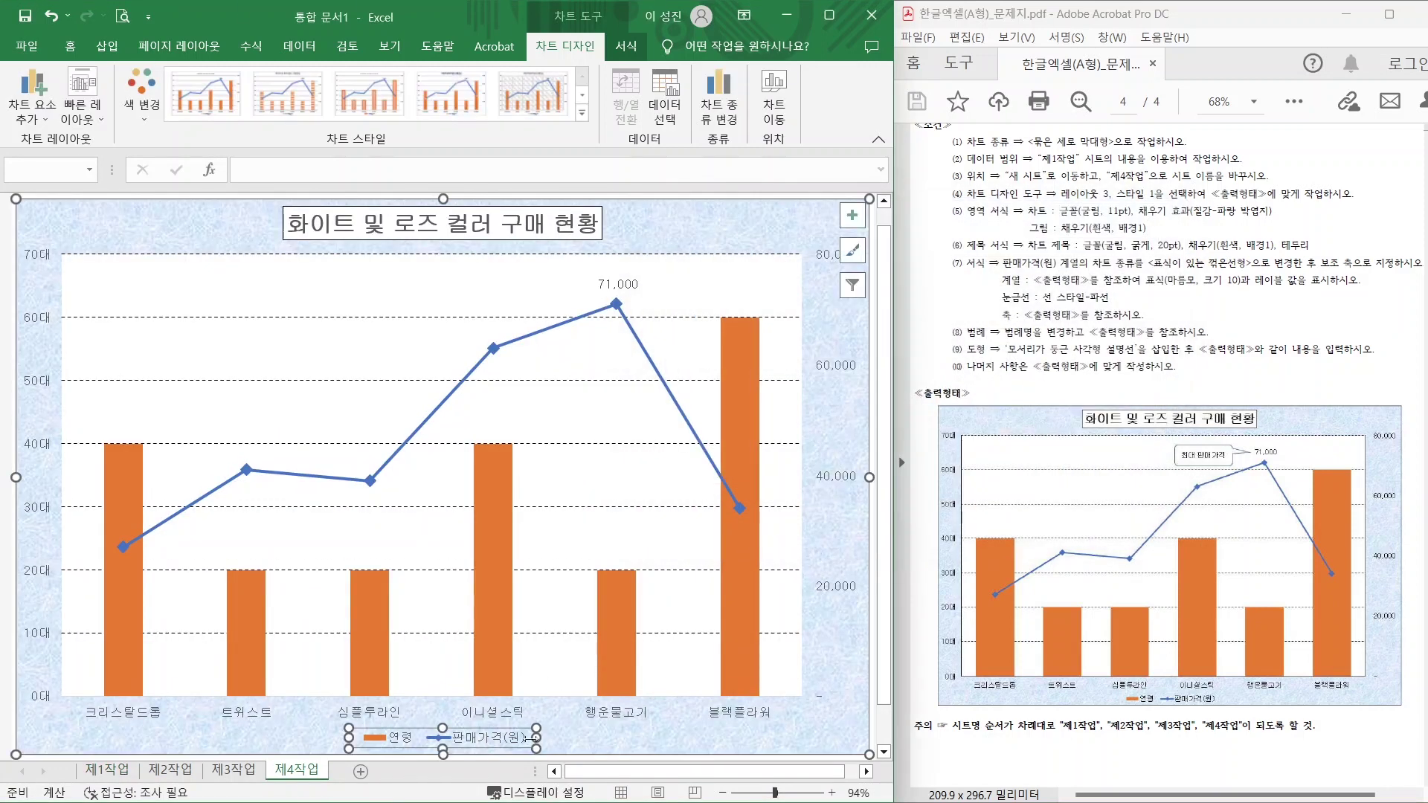
left_click(601, 747)
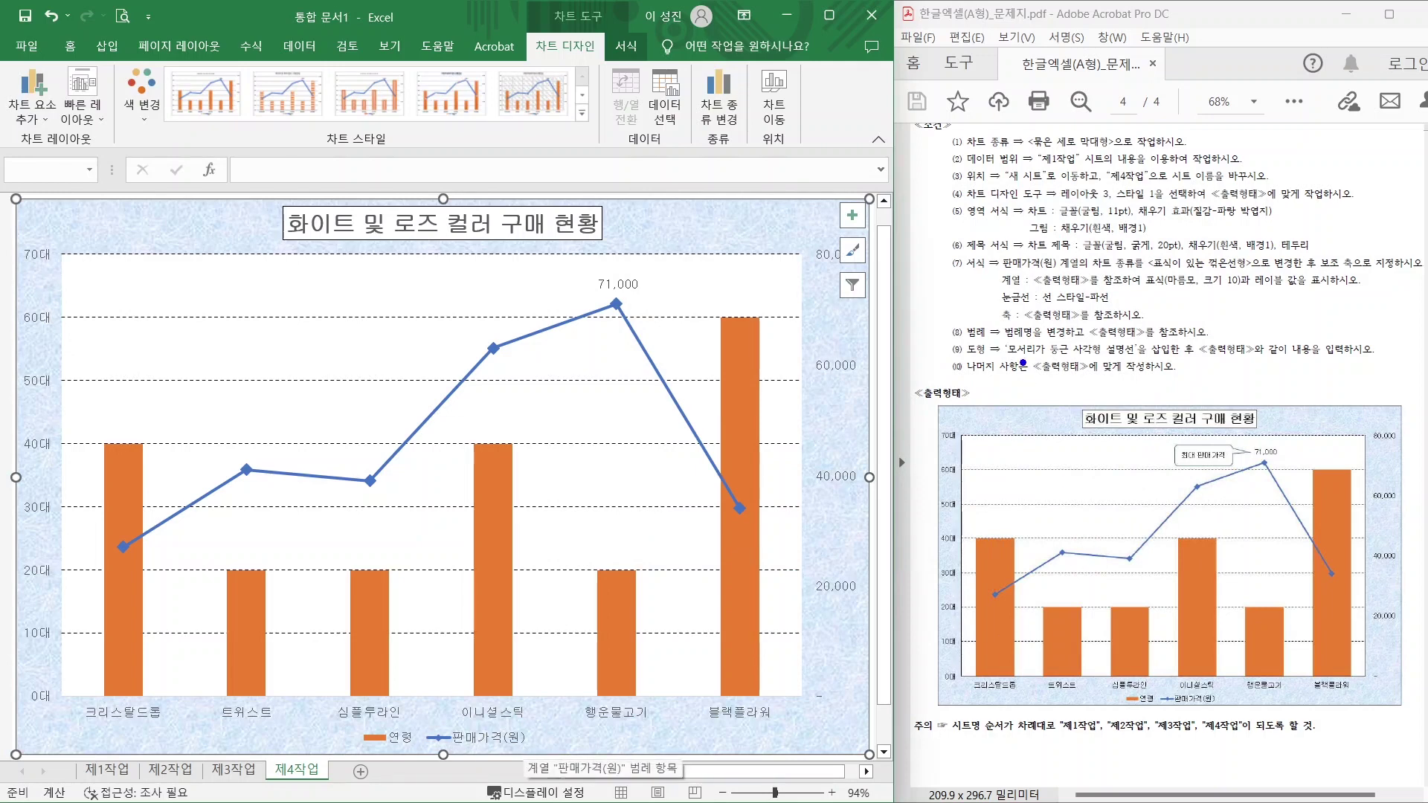
left_click_drag(1008, 359, 1199, 358)
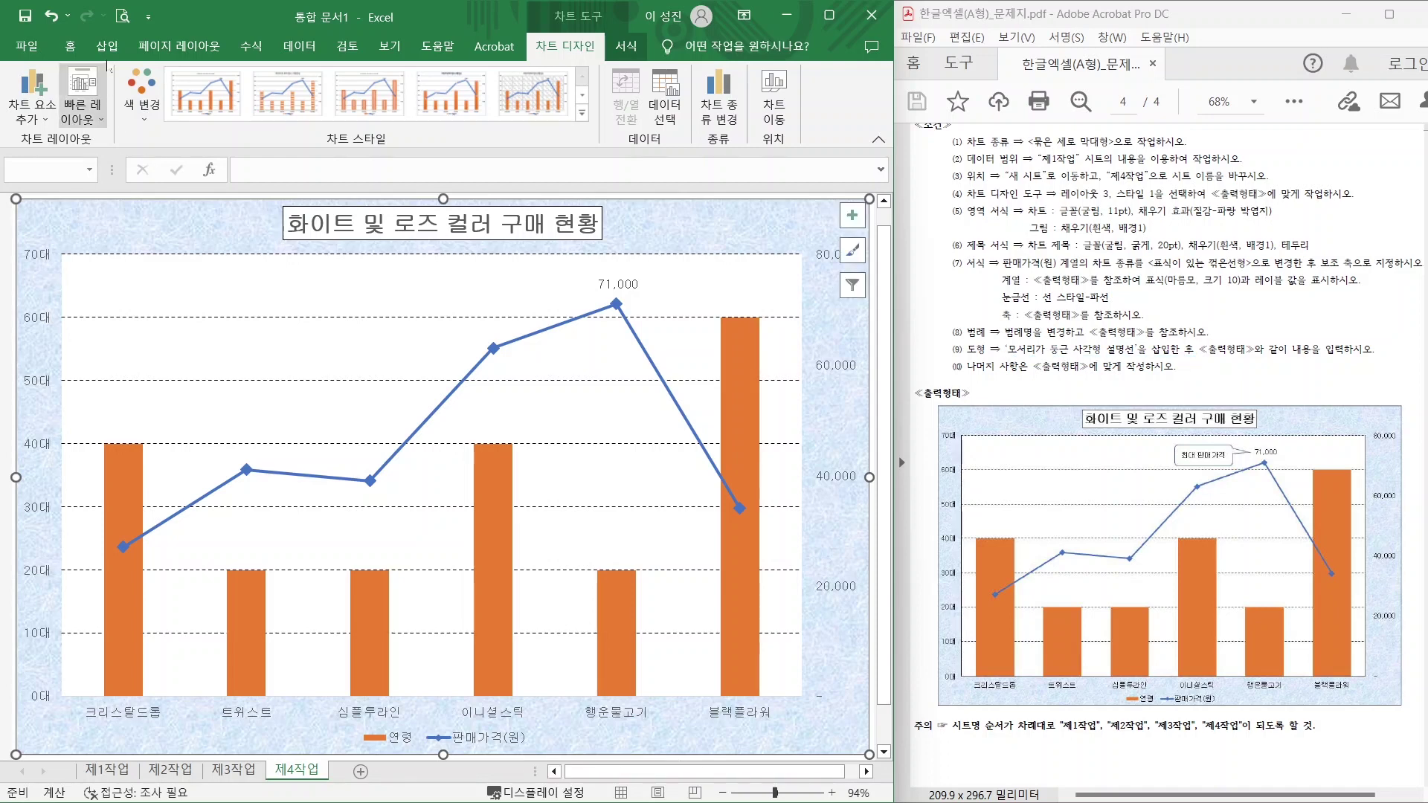
left_click(108, 51)
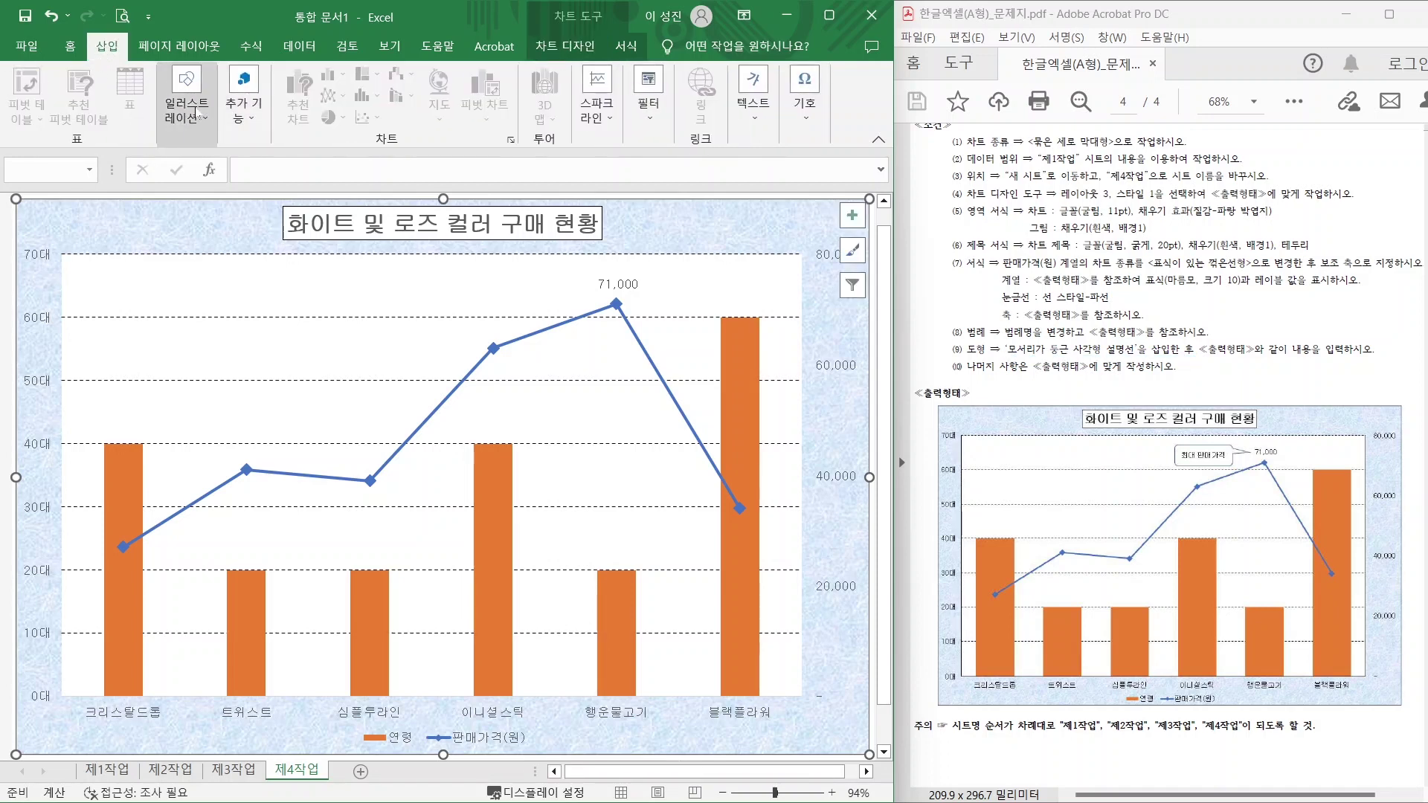
Draw a rounded-rectangle callout pointing at the 71,000 peak and type 최대 판매가격.
left_click(186, 100)
left_click(218, 172)
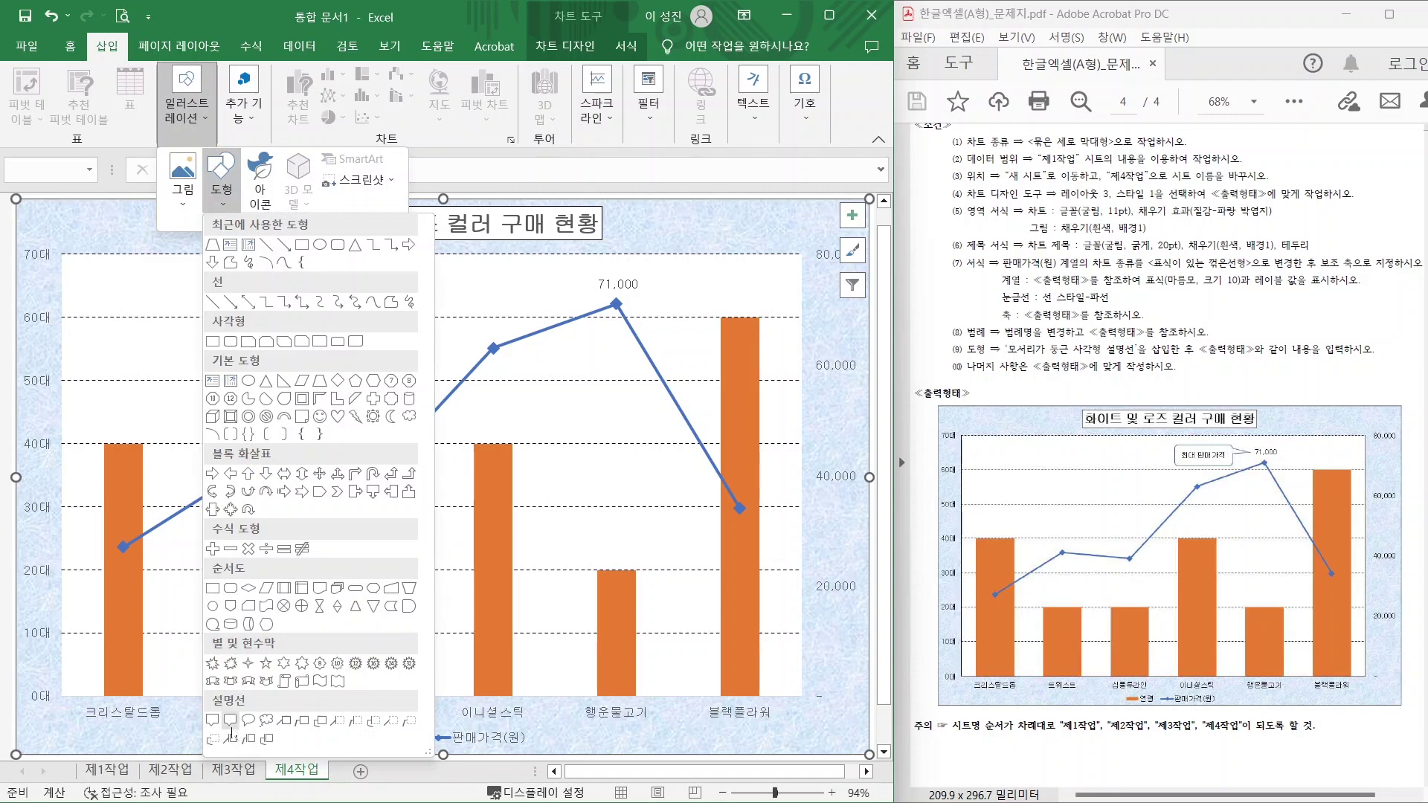
left_click(231, 721)
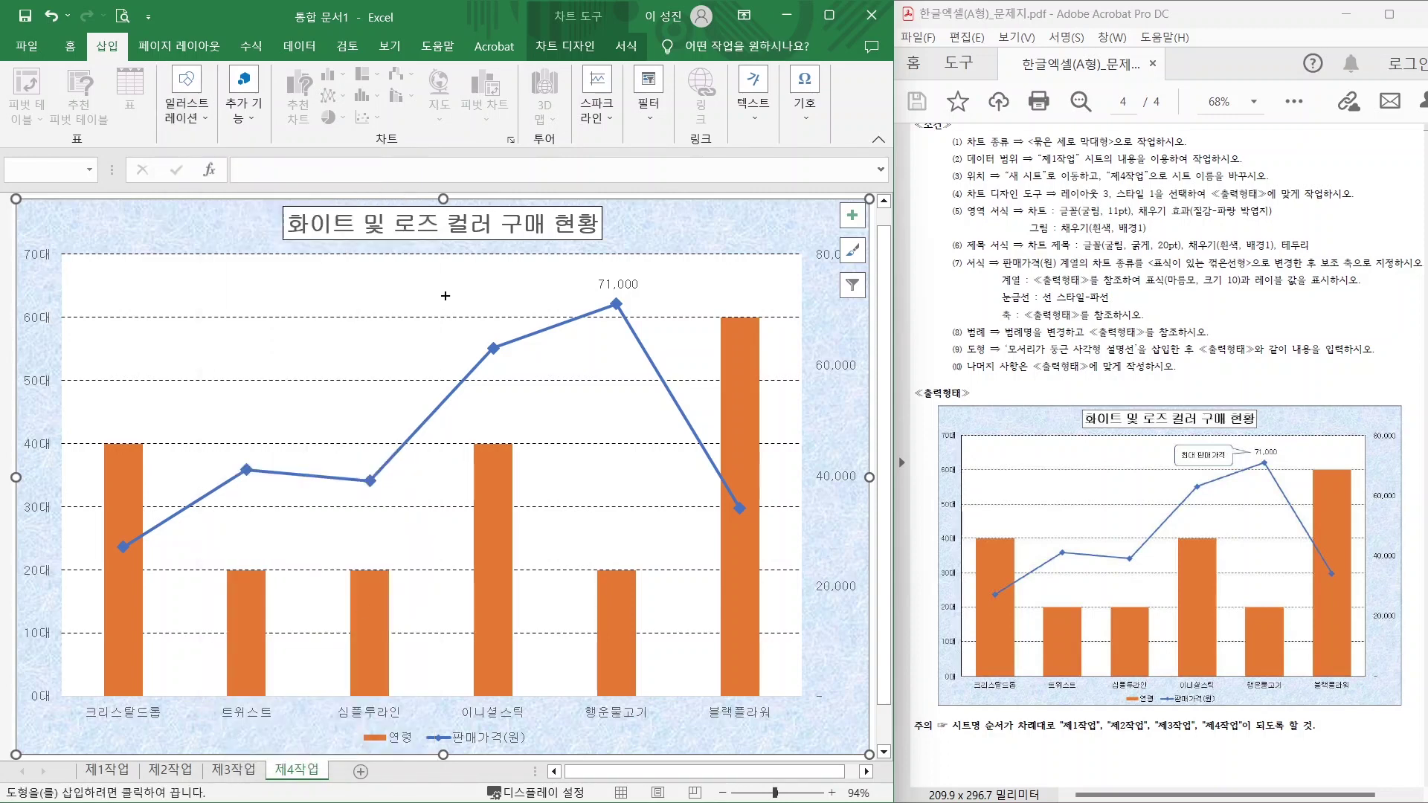
left_click_drag(423, 266, 549, 303)
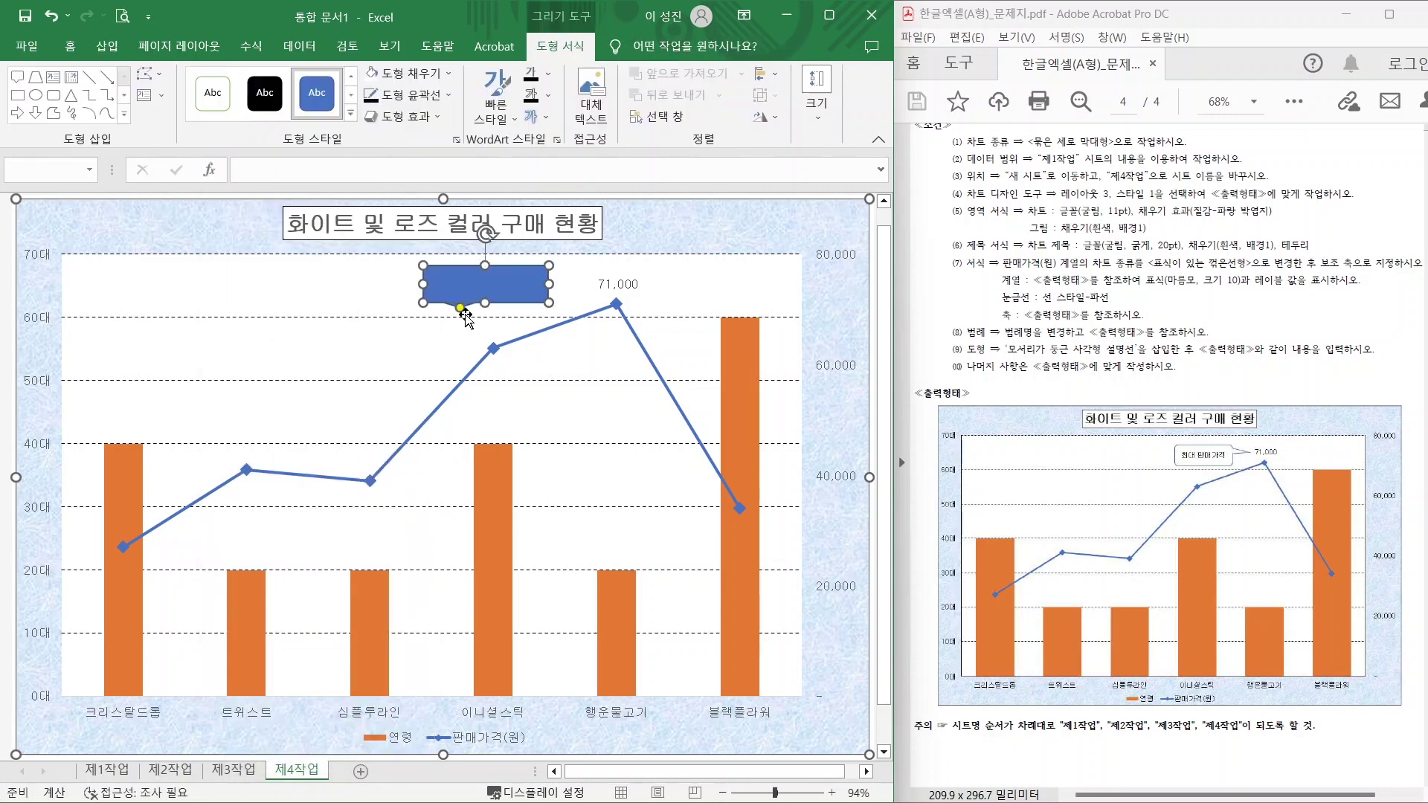
left_click_drag(460, 308, 578, 277)
type("최대")
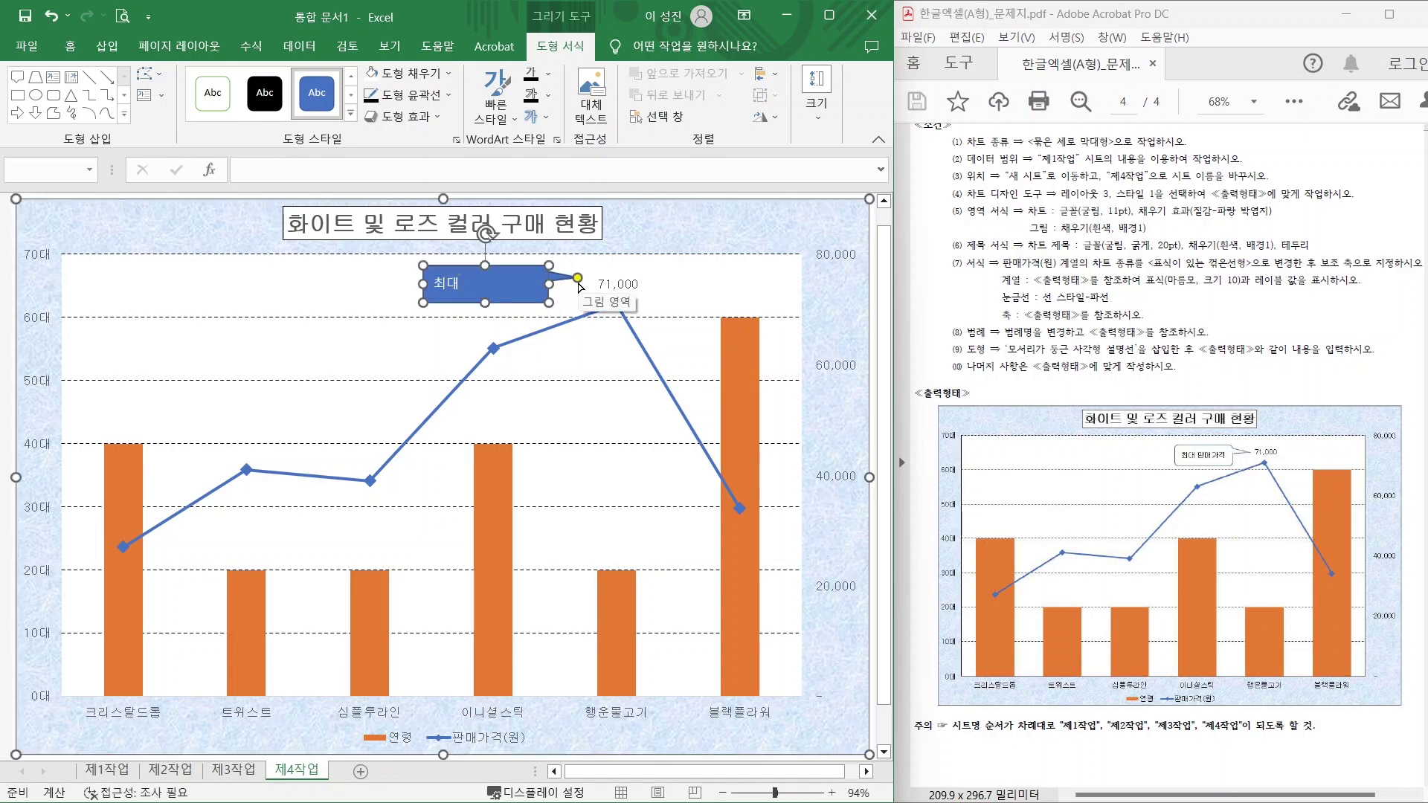
type(" 판매가격")
left_click_drag(1199, 359, 1298, 357)
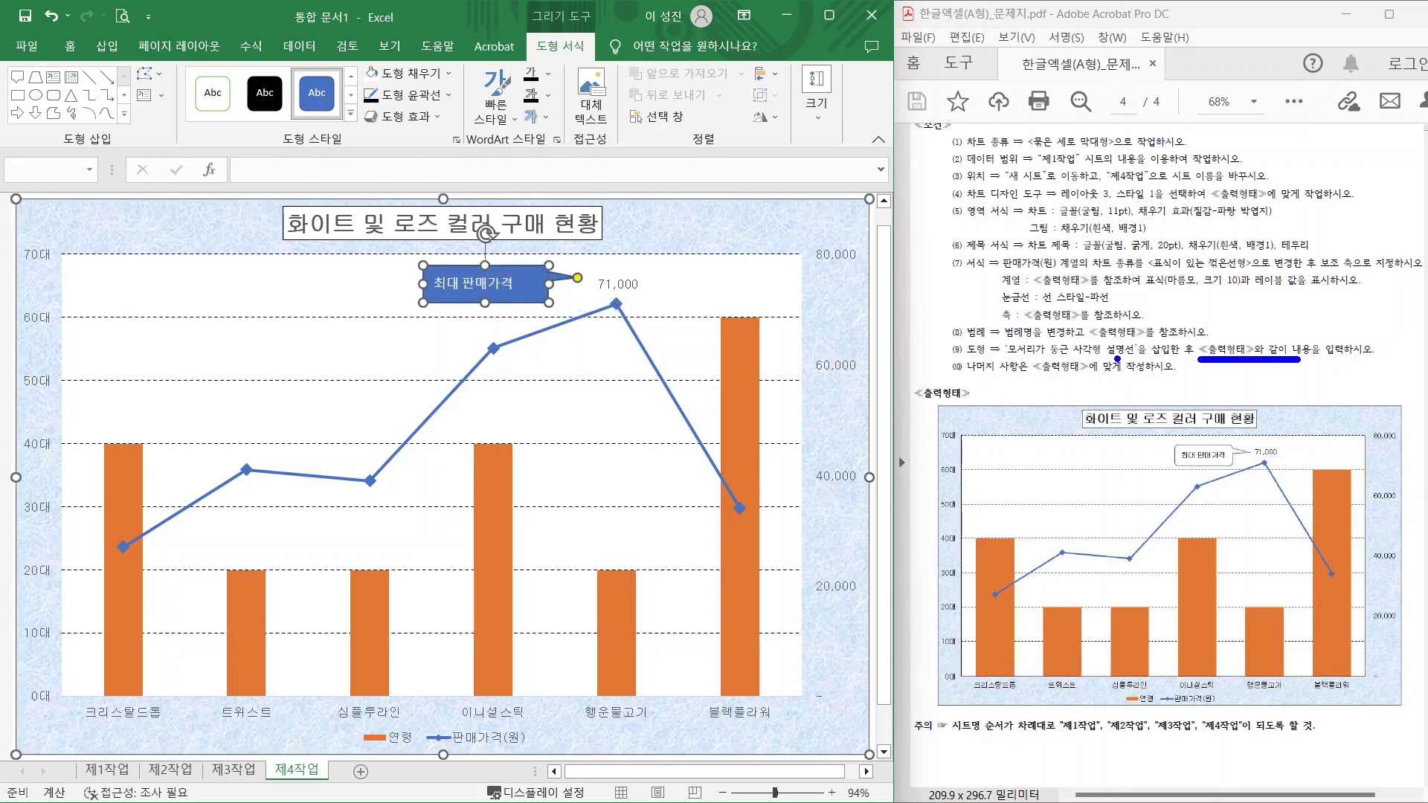
key("Escape")
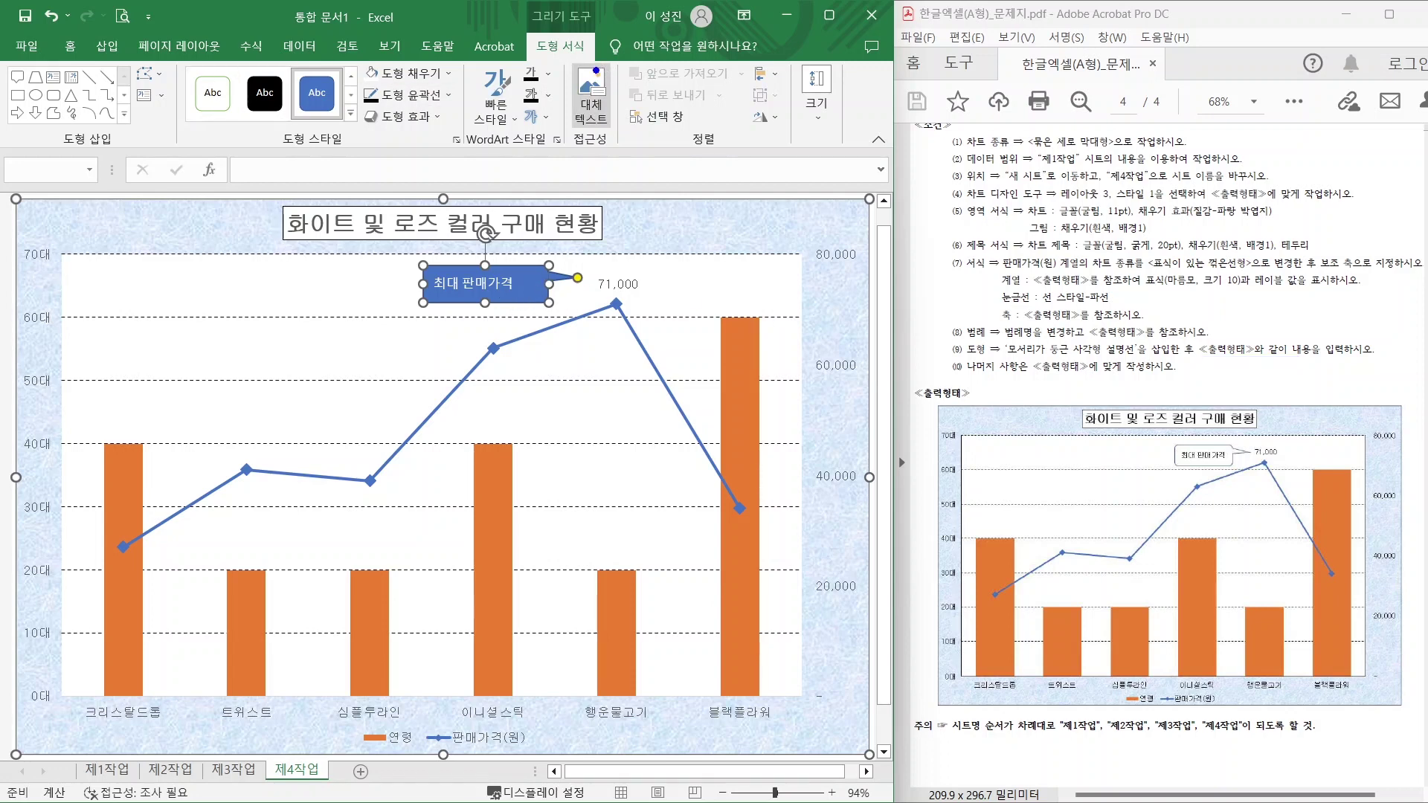
mouse_move(542, 84)
left_mouse_down()
mouse_move(605, 64)
mouse_move(520, 67)
left_mouse_up()
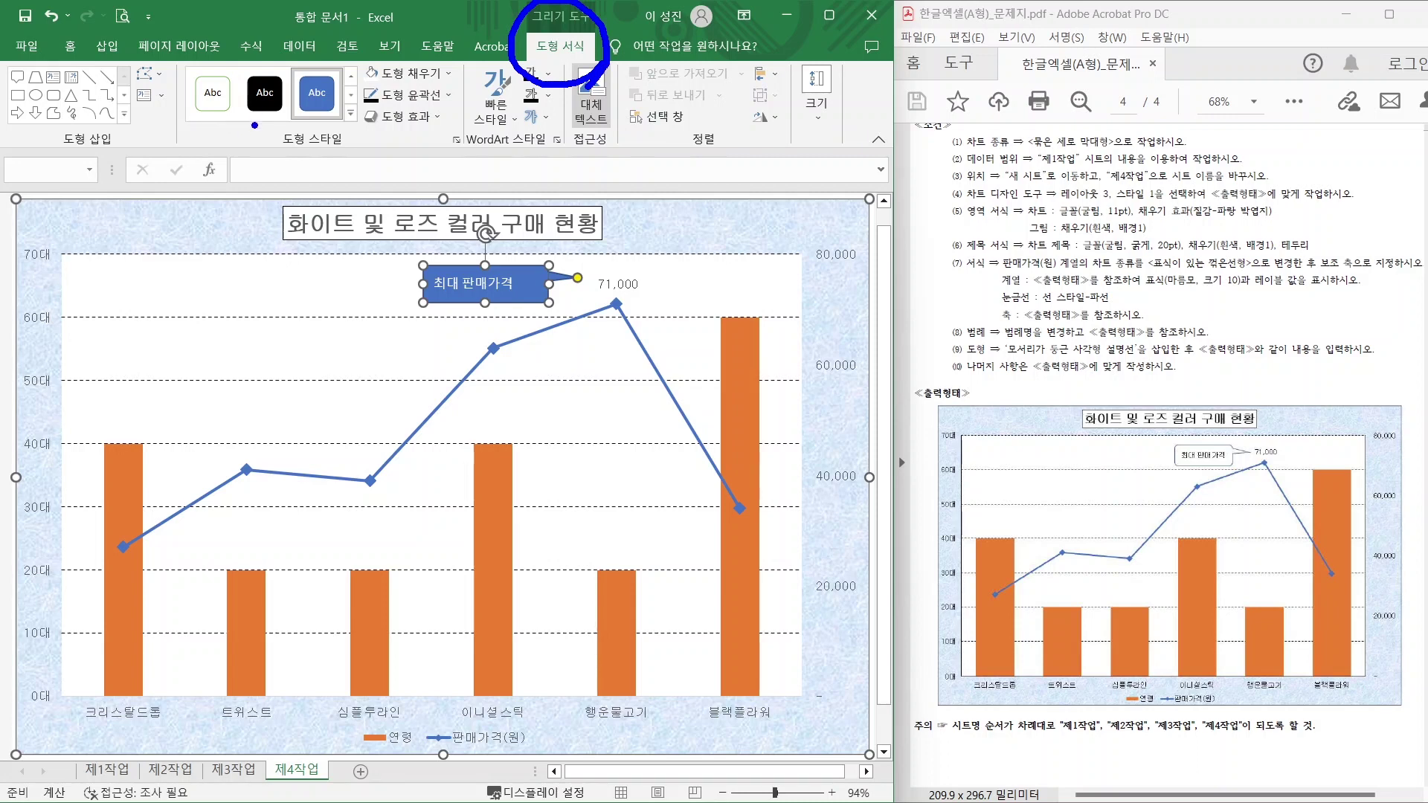
mouse_move(254, 125)
left_mouse_down()
mouse_move(183, 125)
mouse_move(250, 113)
left_mouse_up()
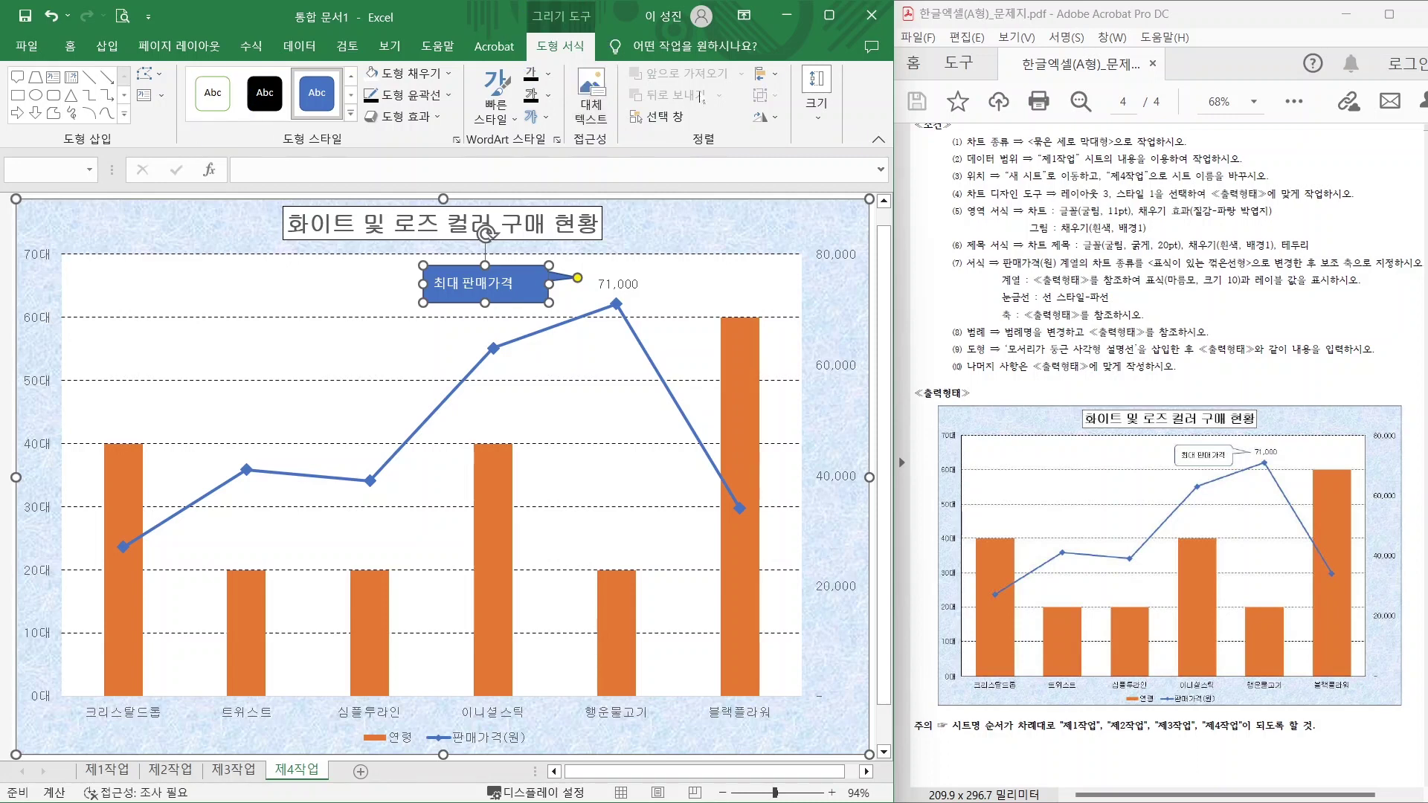
Give the callout the white black-outlined style, centered text and 굴림 font.
left_click(350, 115)
left_click(211, 139)
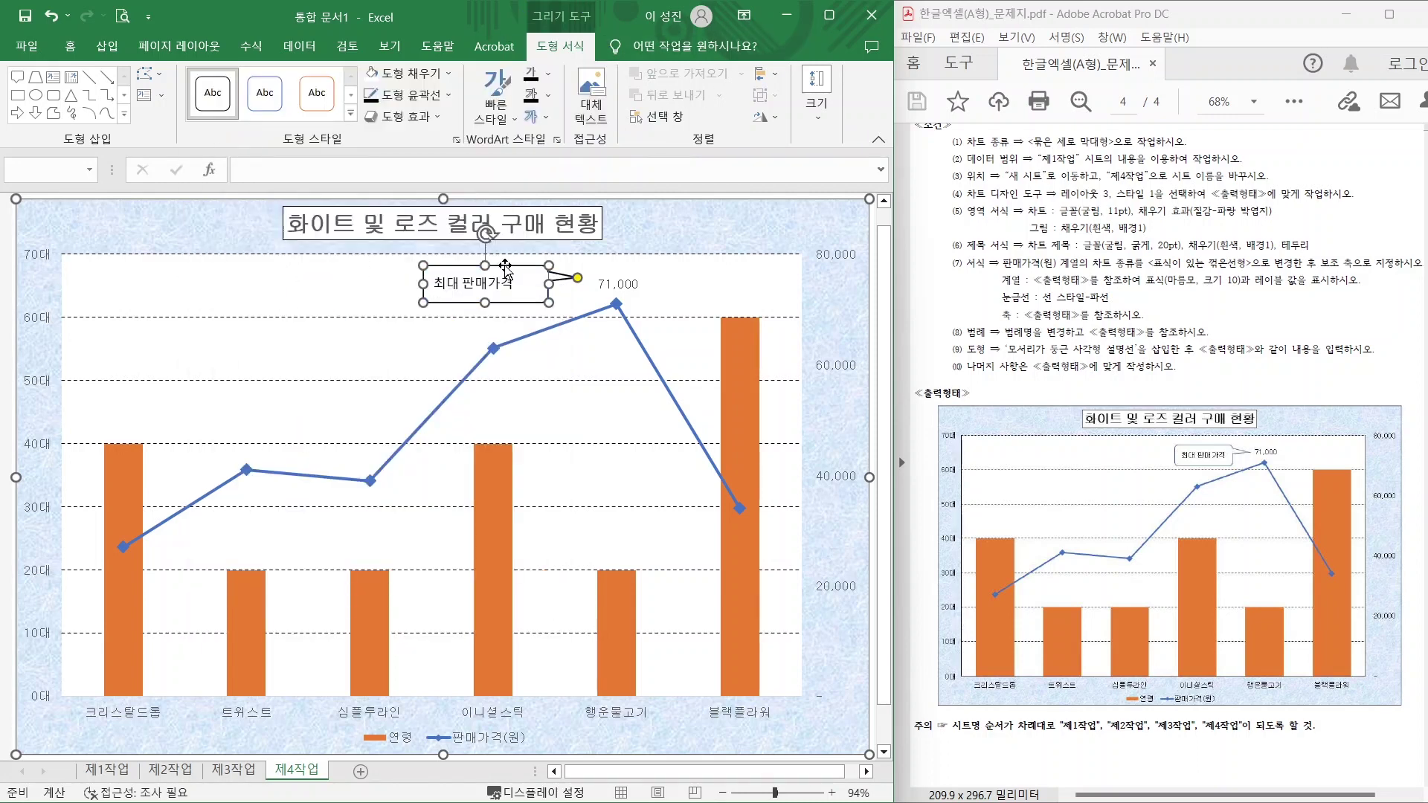
left_click(69, 47)
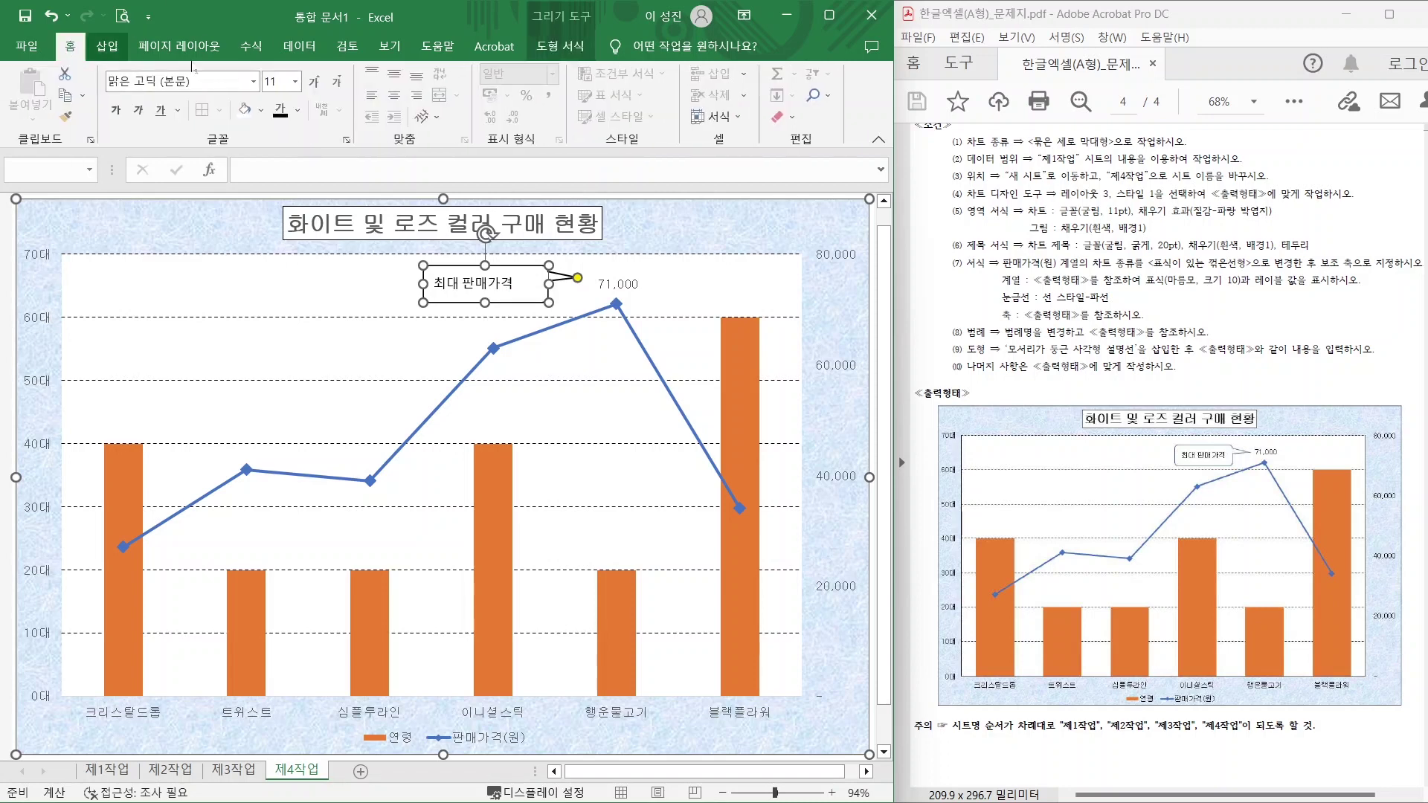
left_click(394, 73)
left_click(394, 95)
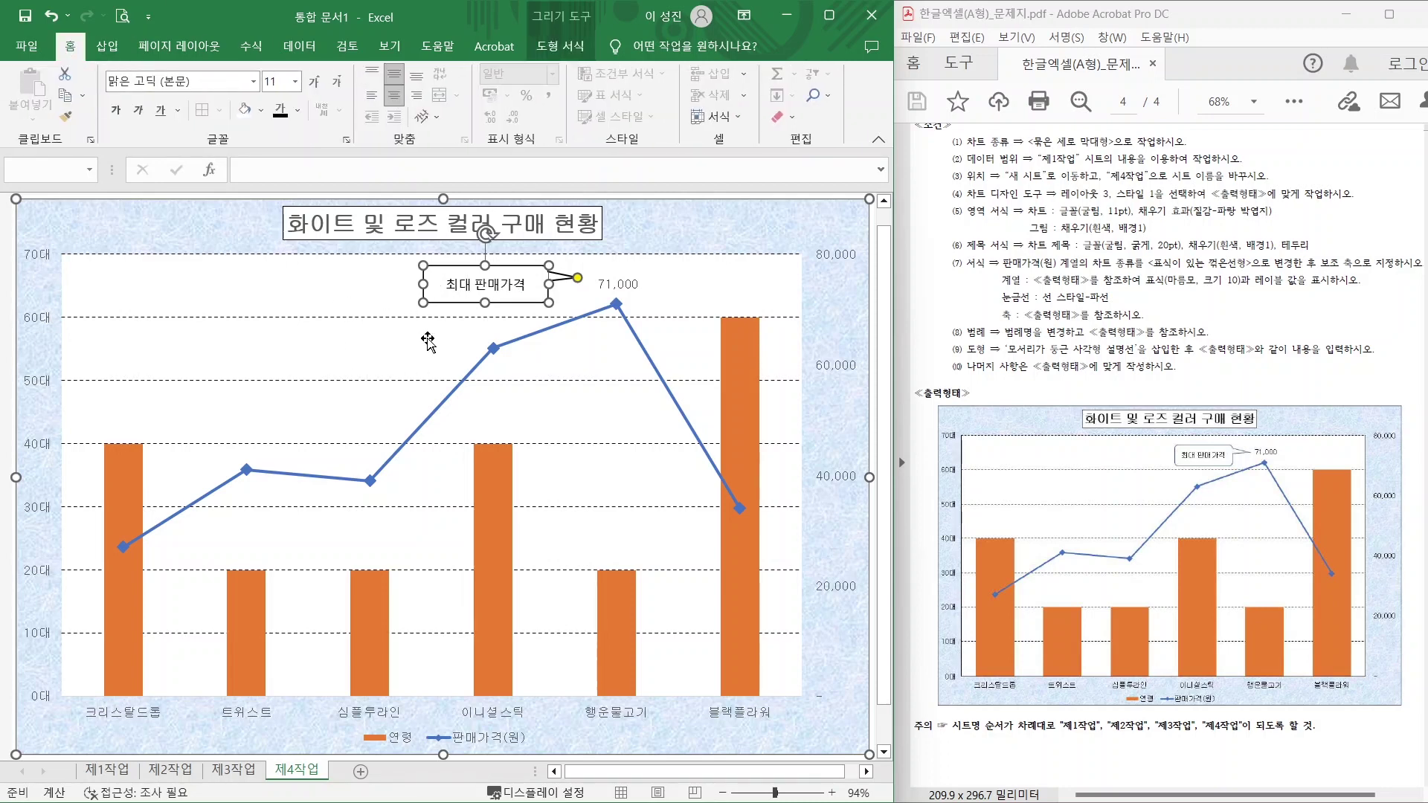
left_click(253, 81)
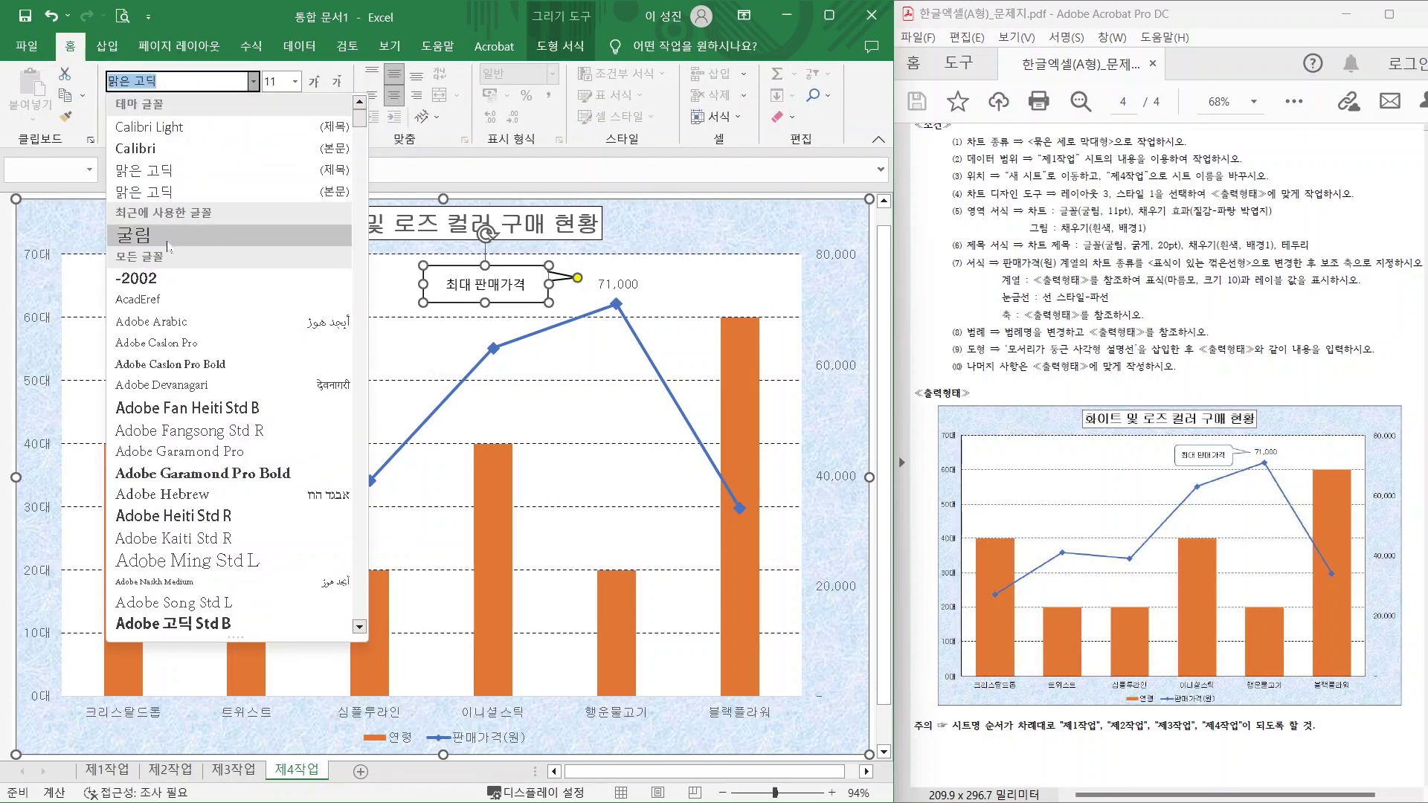
left_click(134, 235)
left_click(333, 289)
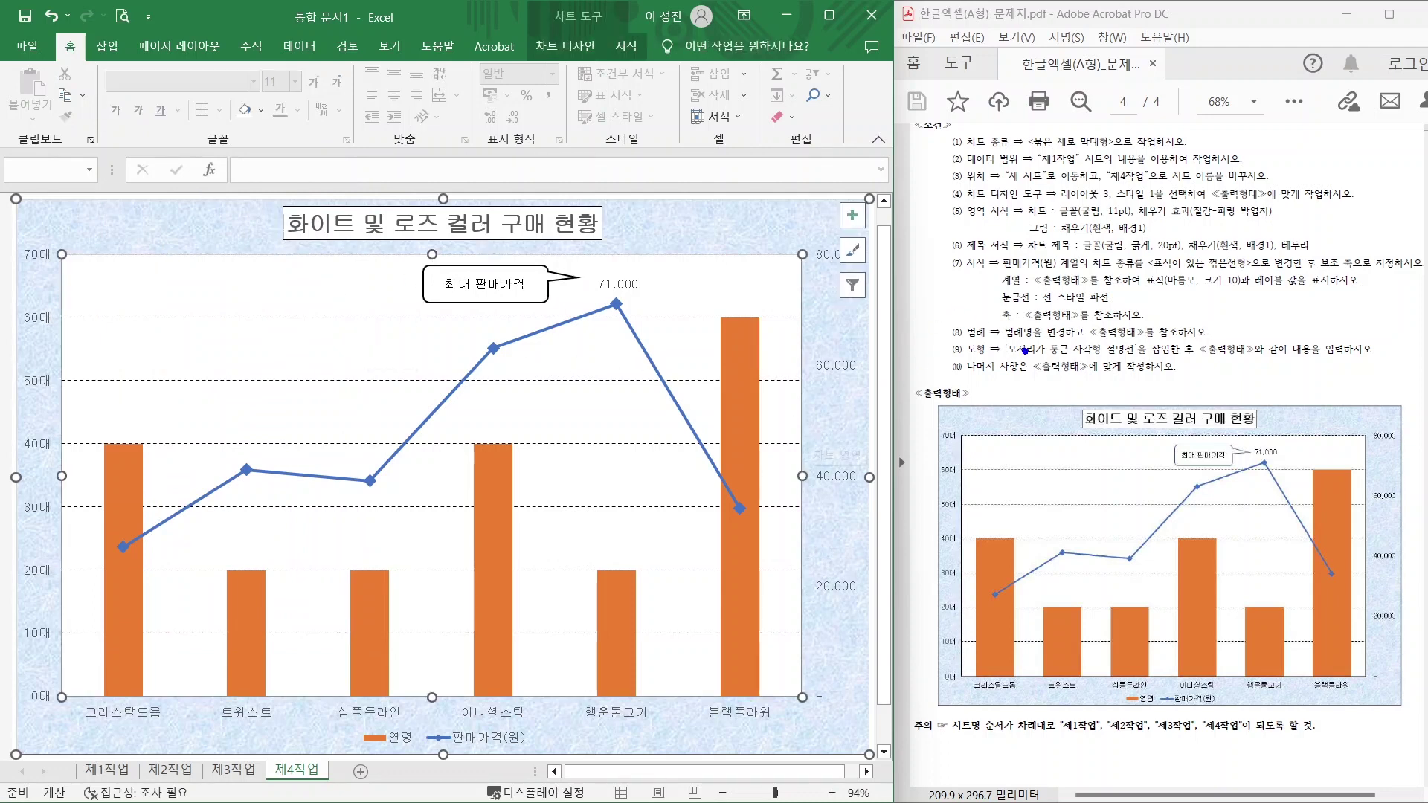
left_click_drag(999, 379, 1179, 375)
left_click(35, 397)
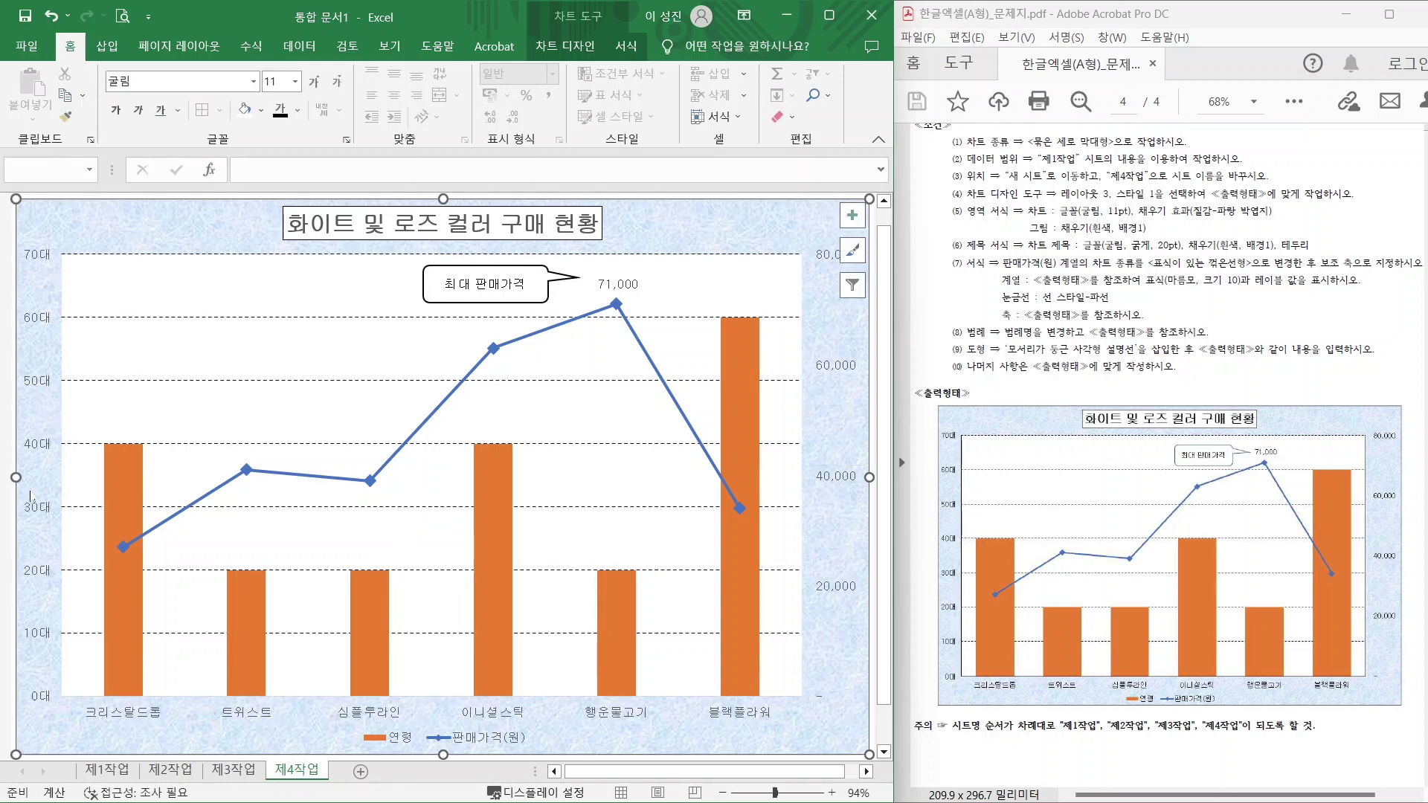
Give the primary, secondary and horizontal axes solid black lines.
left_click(43, 382)
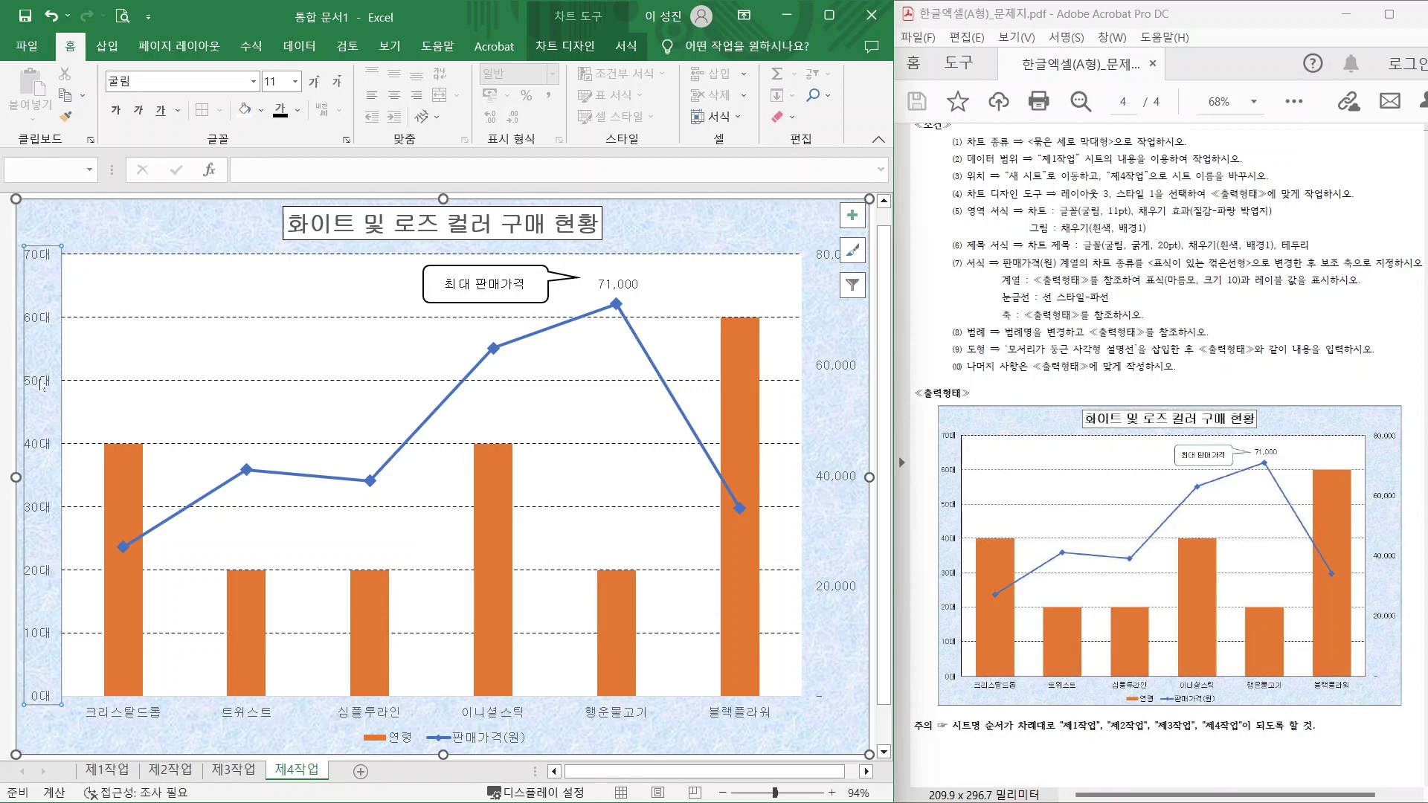
right_click(43, 382)
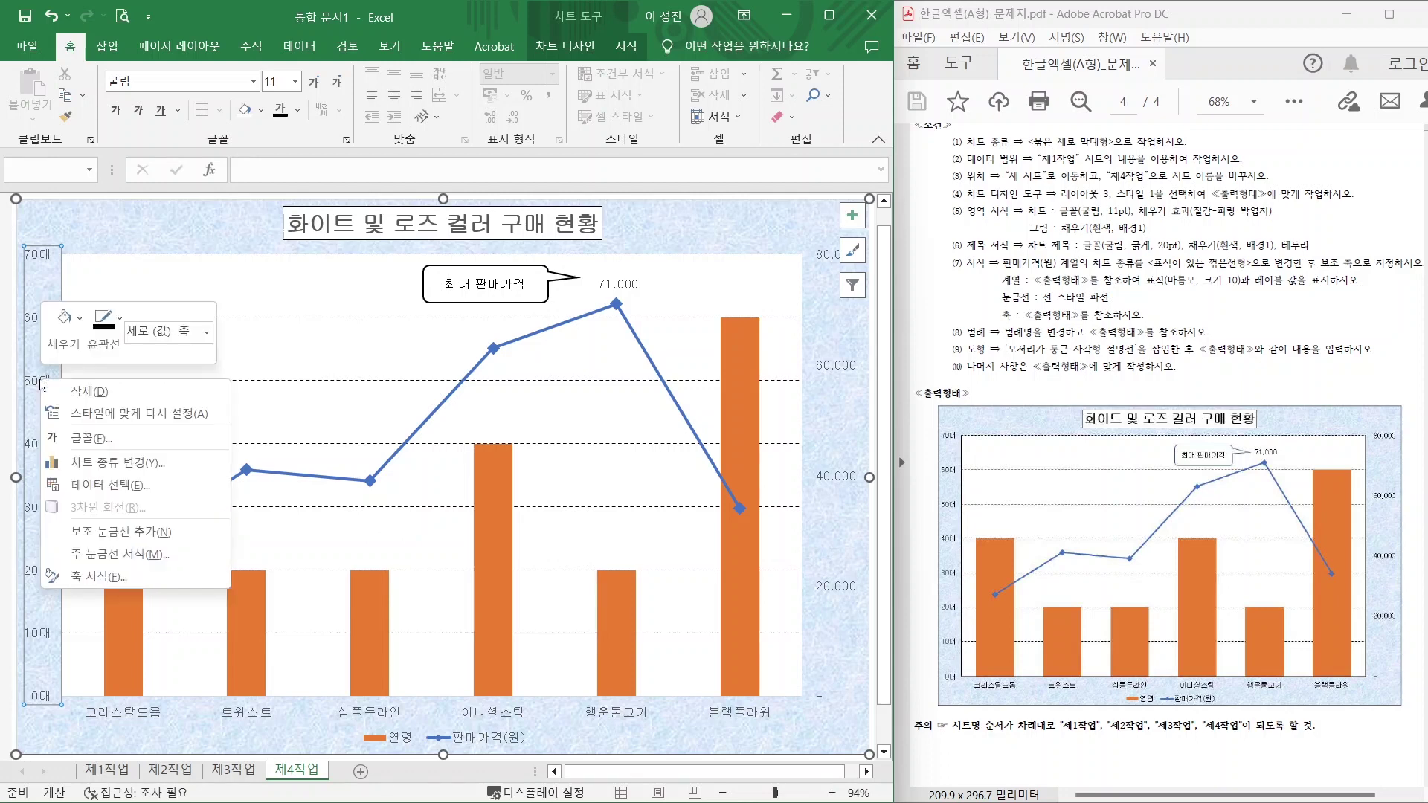
left_click(97, 555)
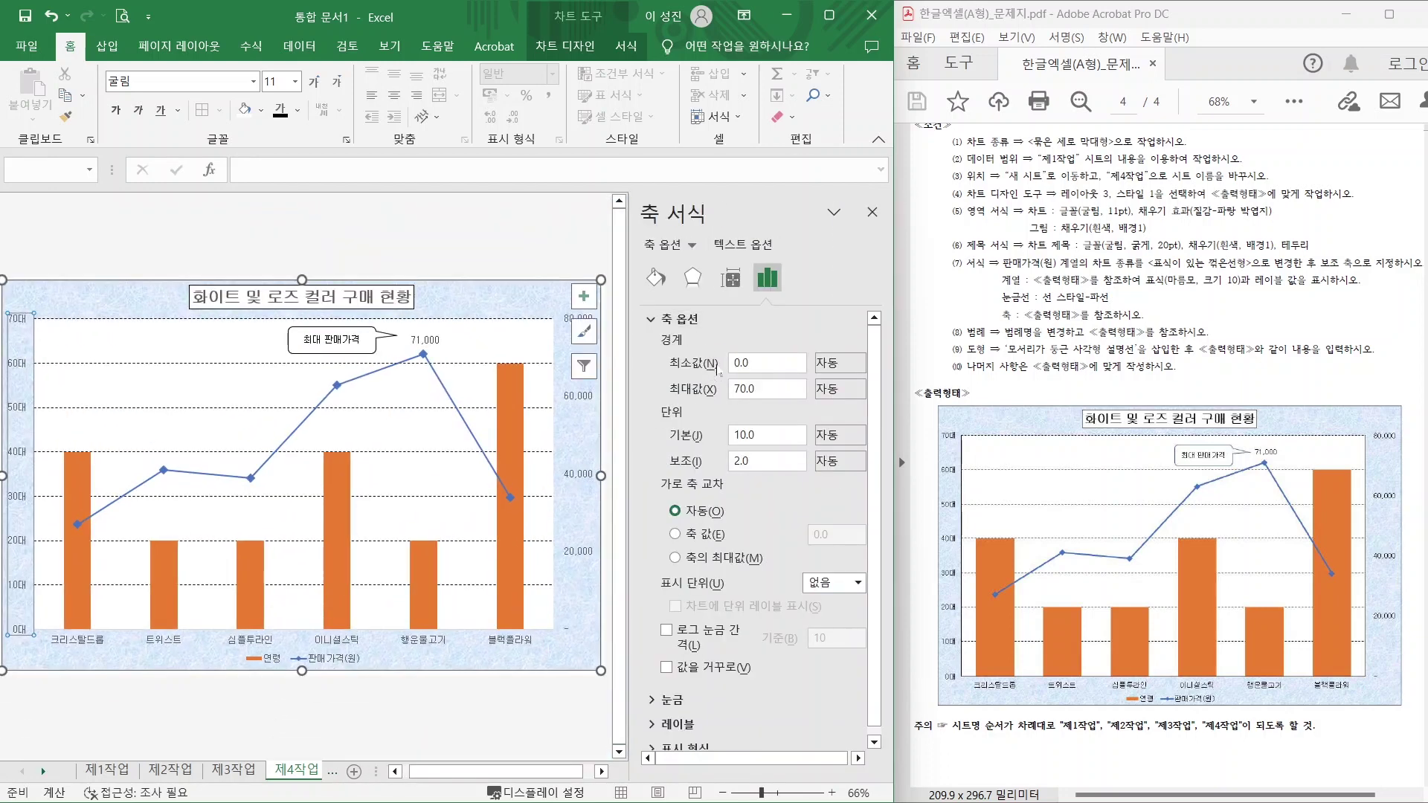
left_click(655, 278)
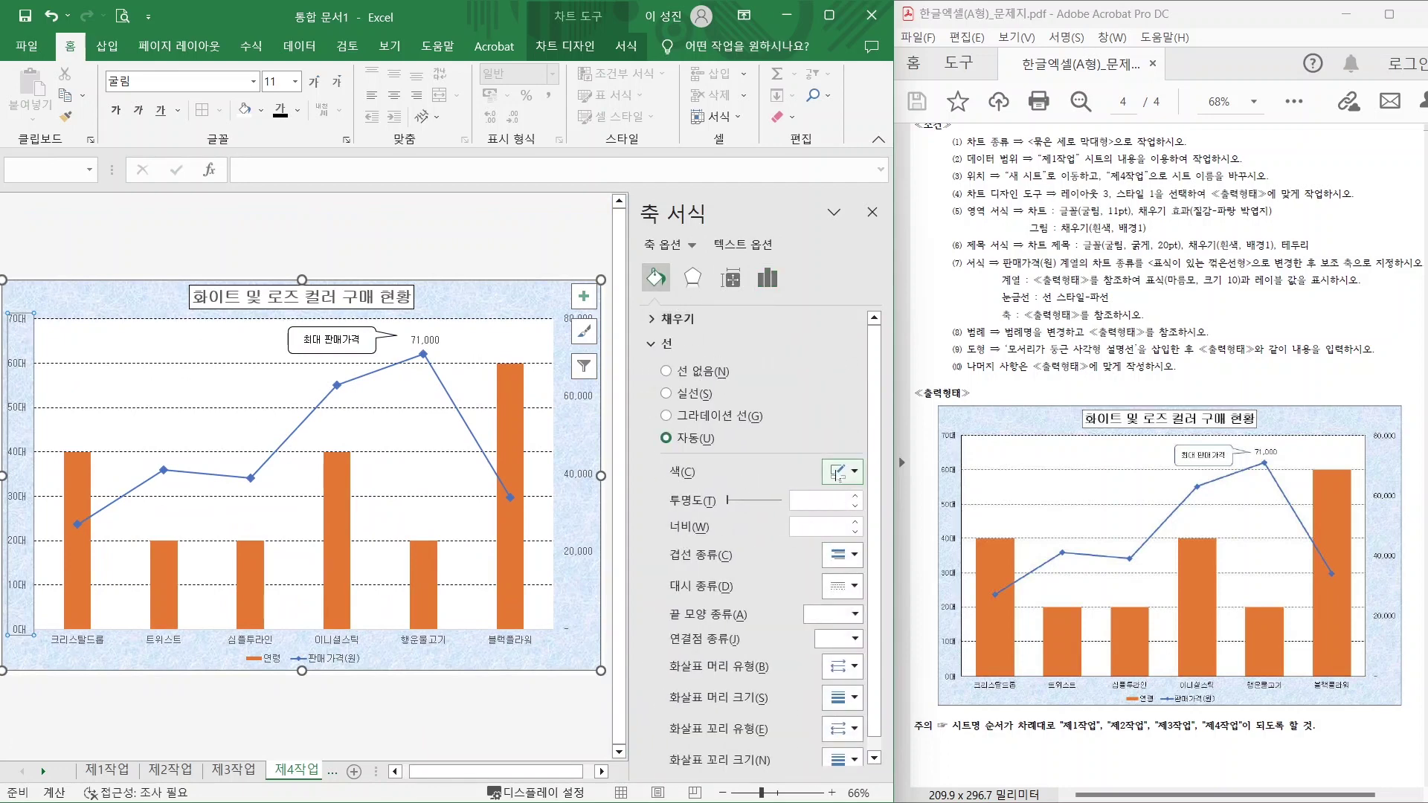
left_click(854, 472)
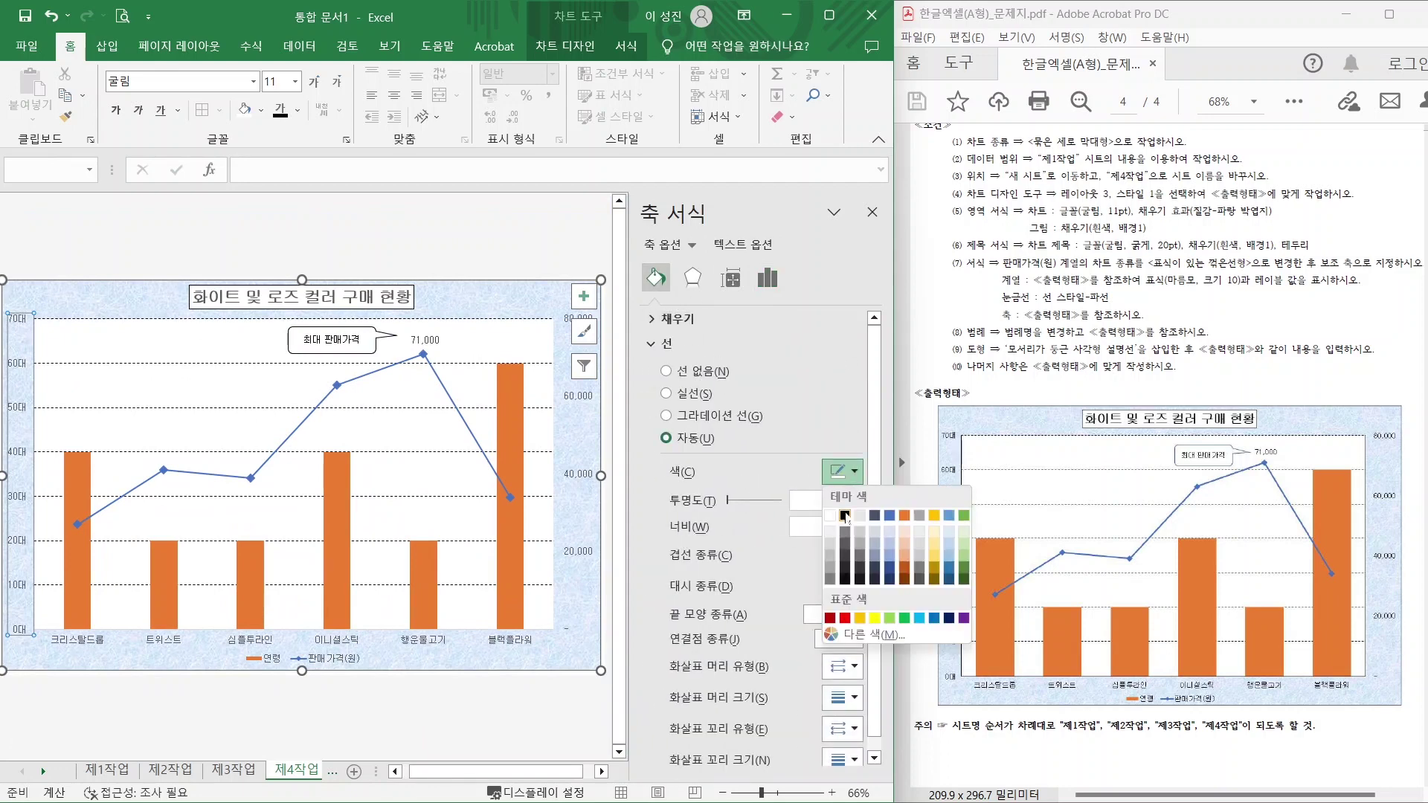
left_click(845, 518)
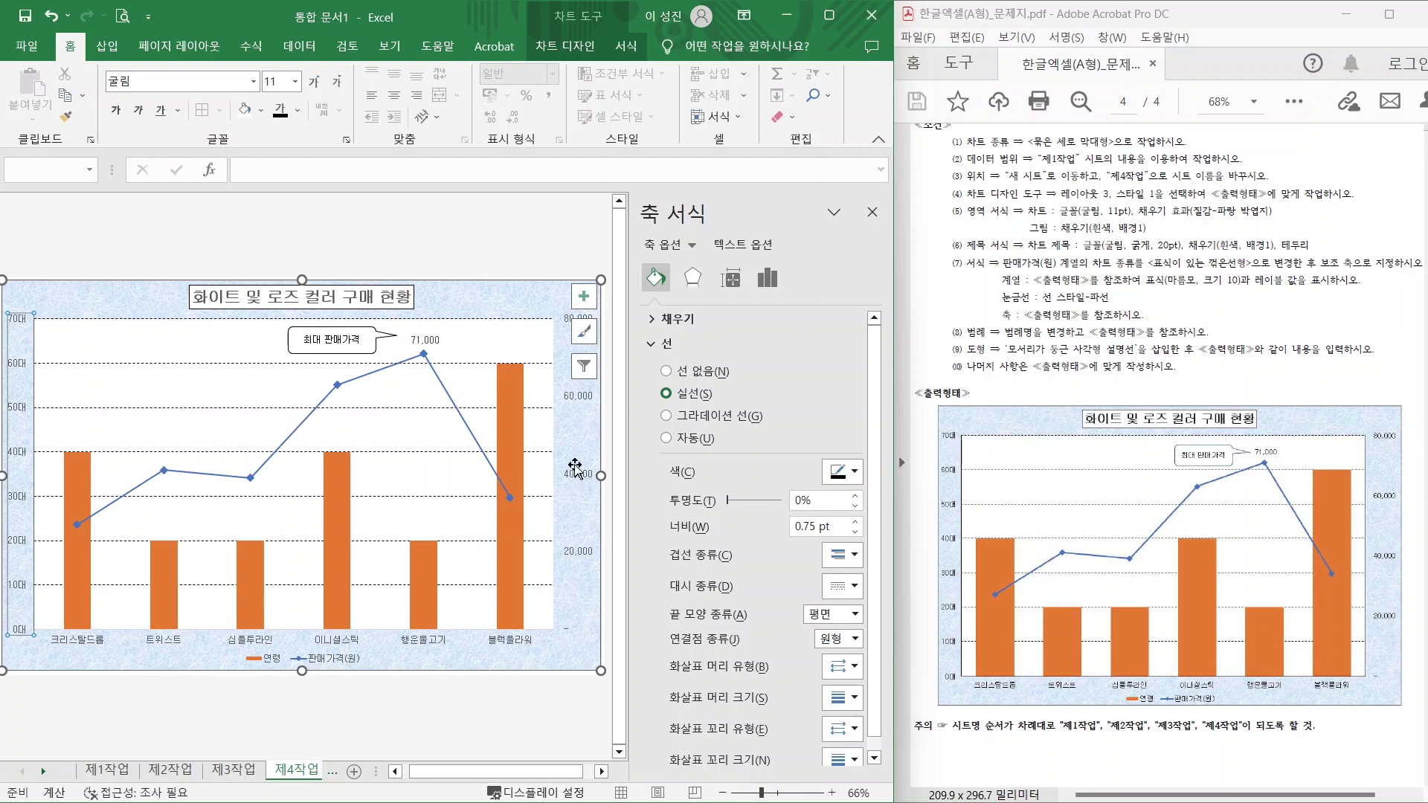
left_click(571, 467)
left_click(853, 472)
left_click(845, 518)
left_click(402, 641)
left_click(853, 472)
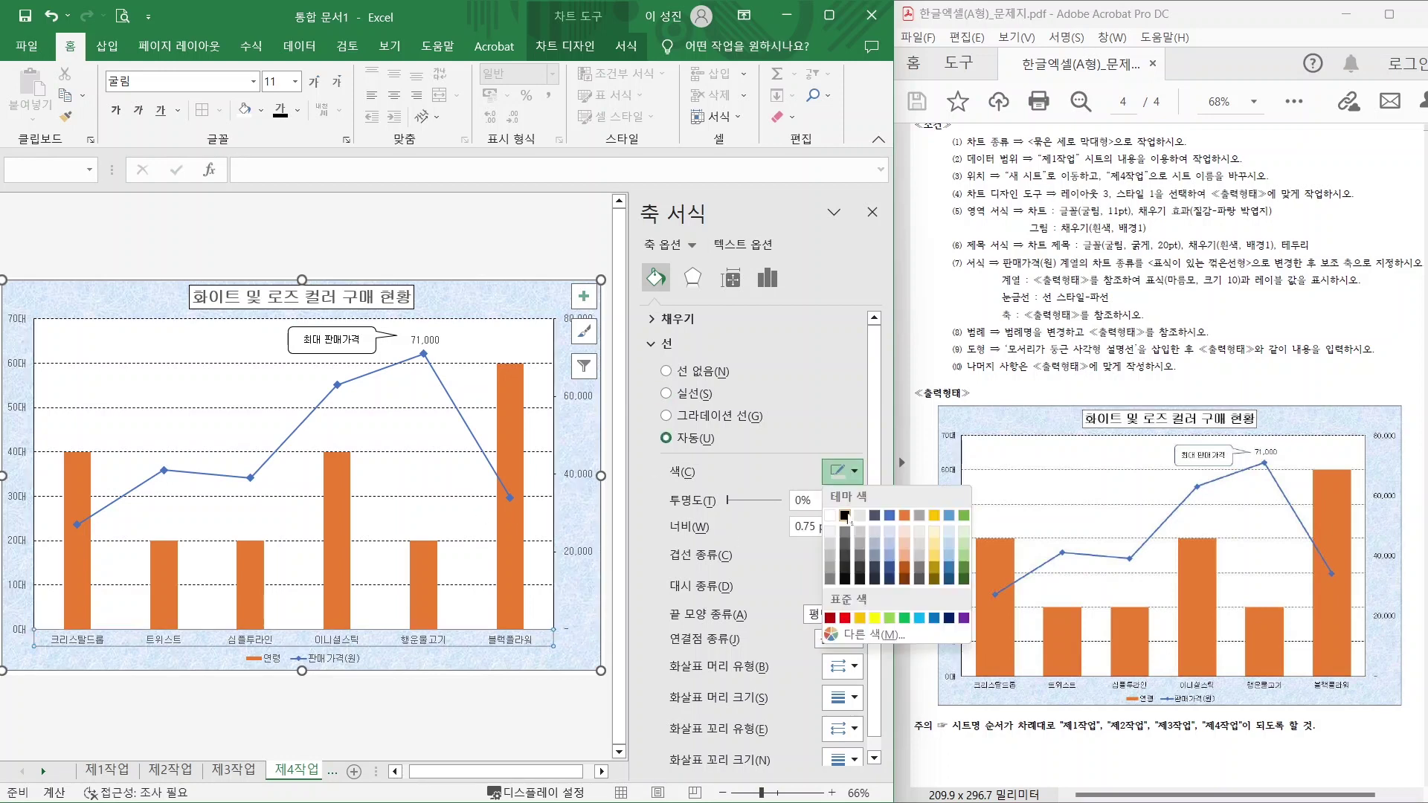
left_click(845, 518)
Raise the 연령 column series overlap to 49%.
left_click(503, 437)
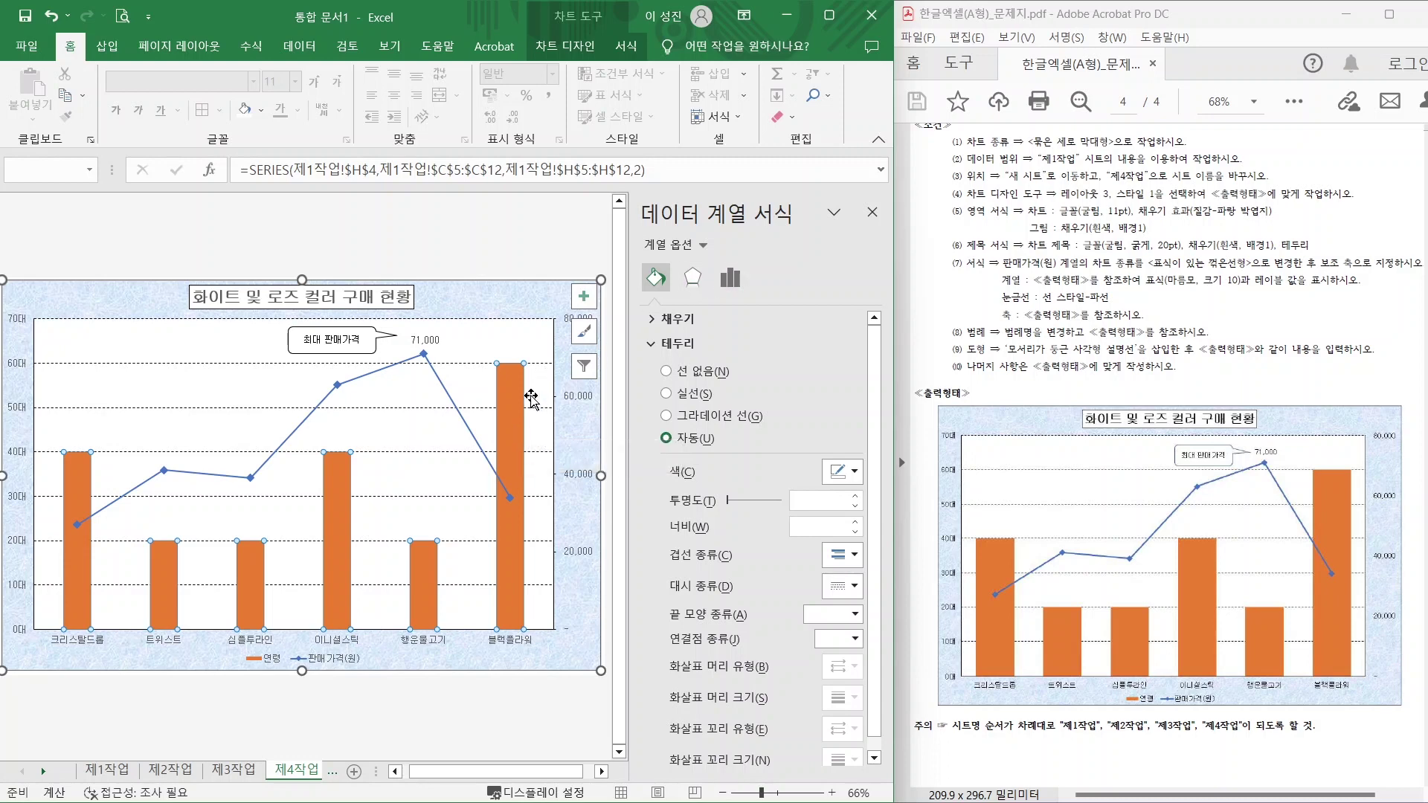
left_click(731, 277)
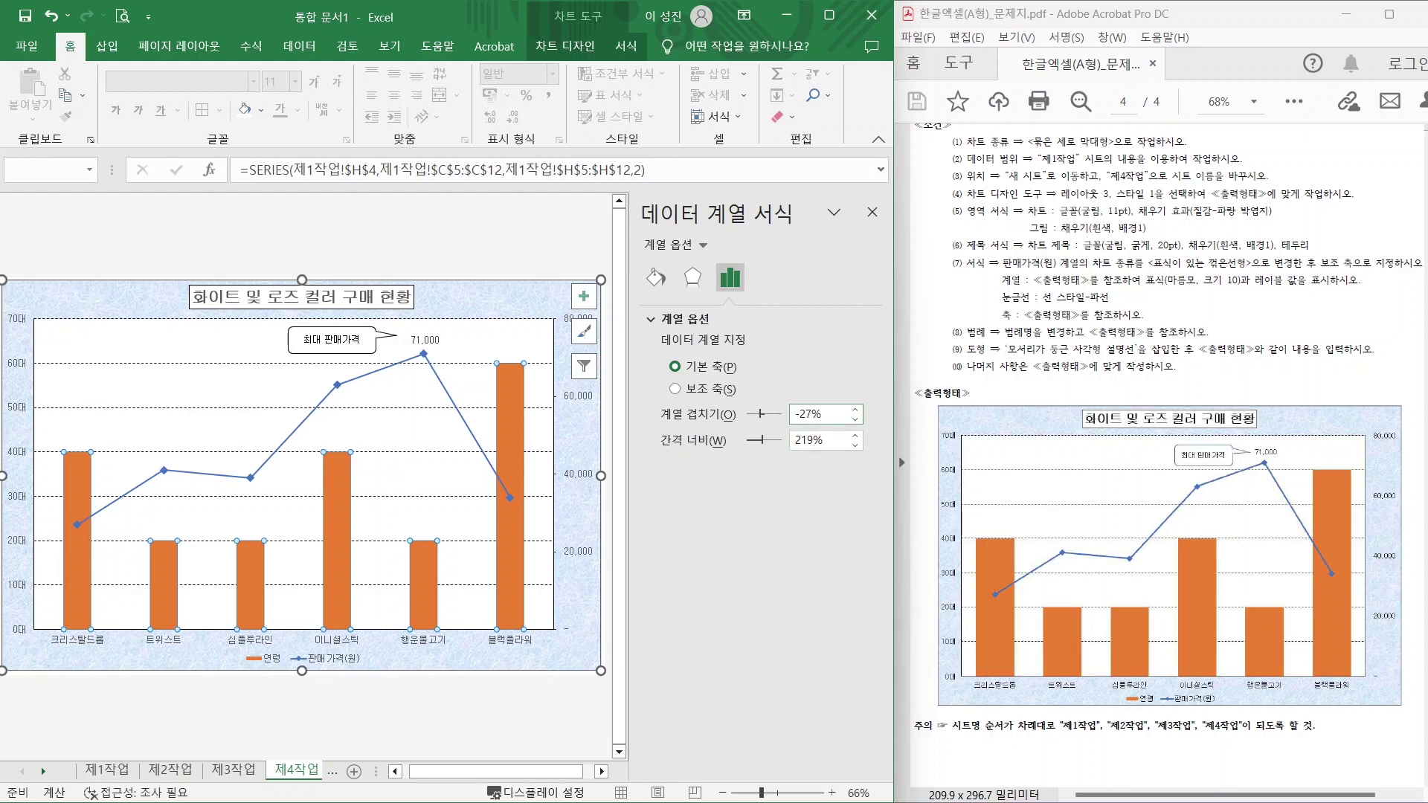
left_click_drag(760, 416, 756, 446)
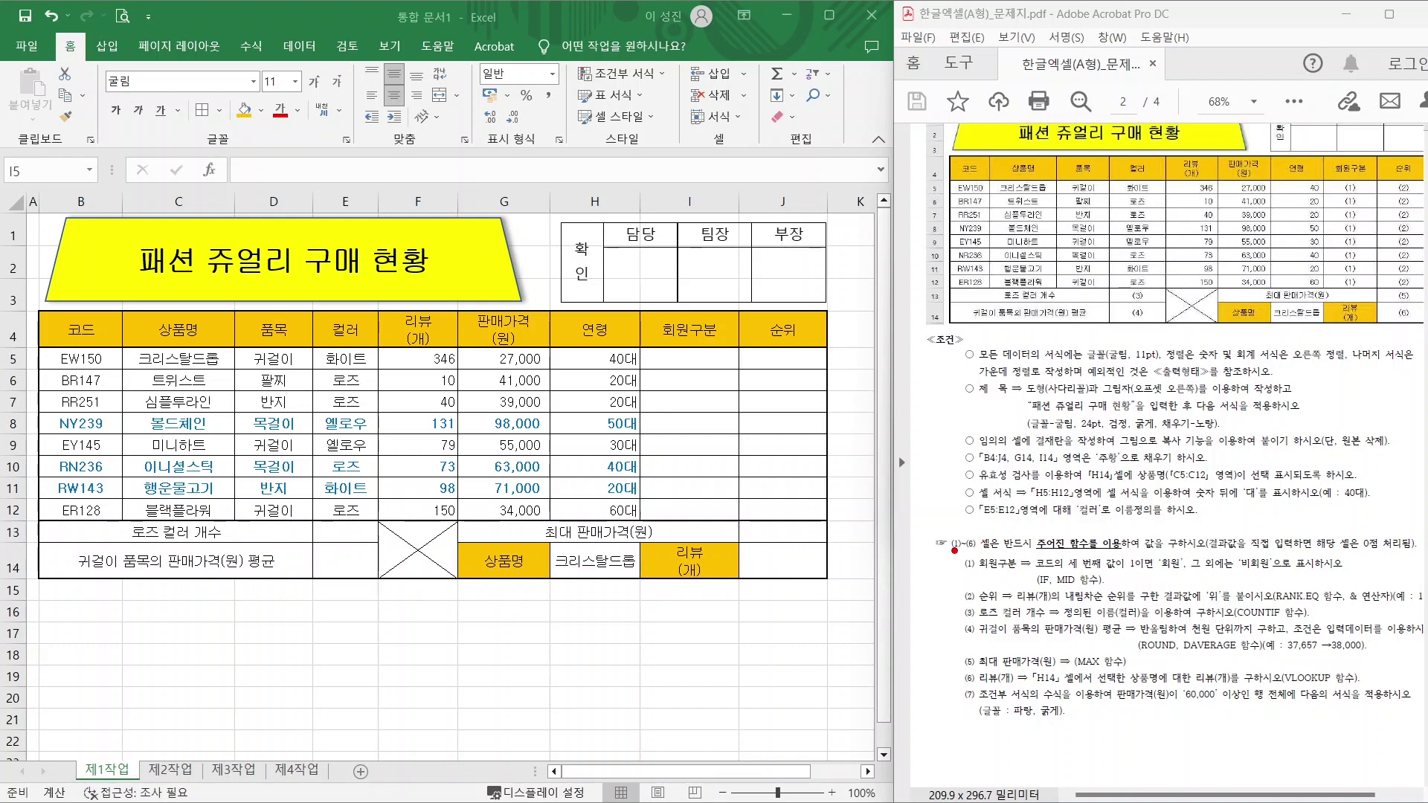
Mark up conditions (1)-(6), highlighting the RANK.EQ, ROUND/DAVERAGE and IF/MID hints.
mouse_move(952, 549)
left_mouse_down()
mouse_move(1158, 632)
mouse_move(1425, 695)
left_mouse_up()
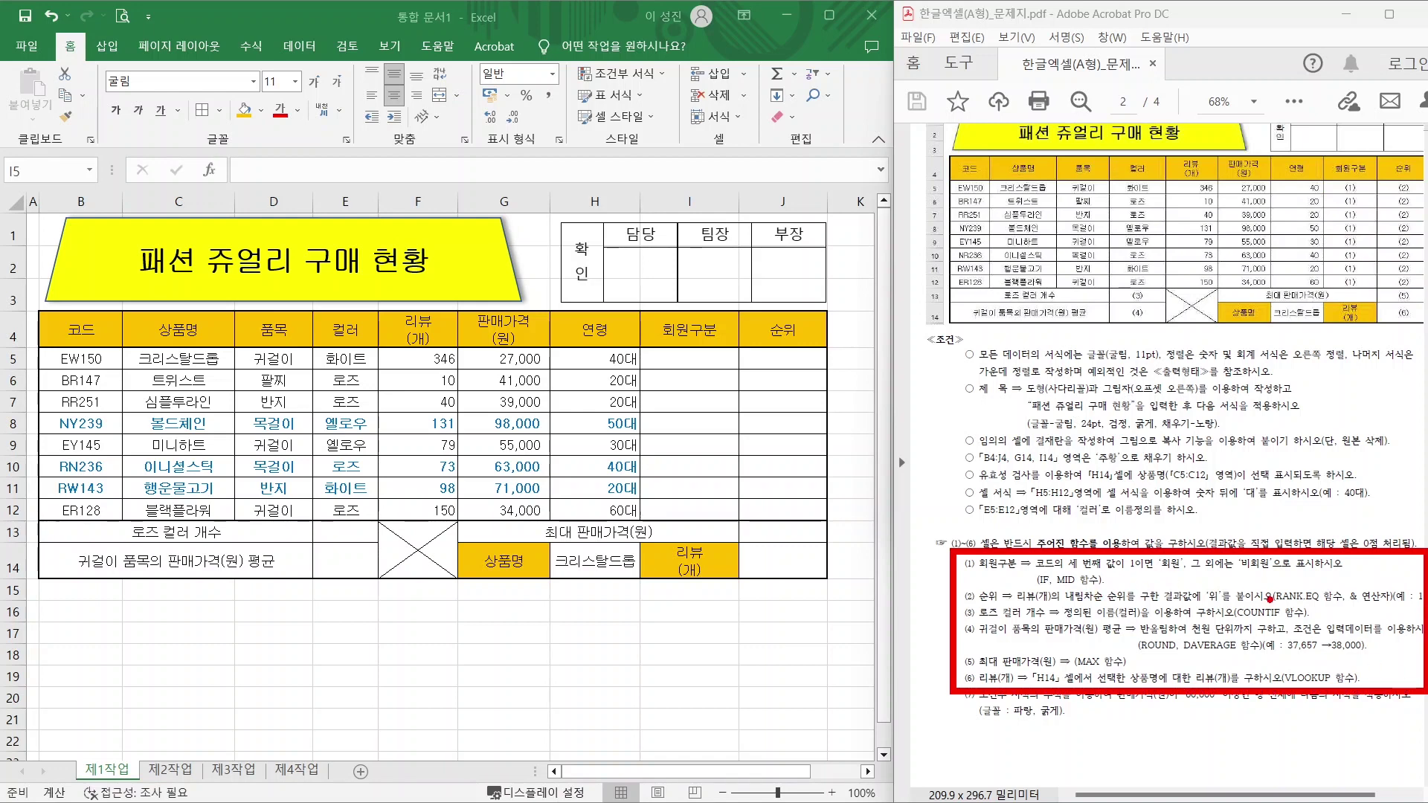
left_click_drag(1265, 601, 1339, 541)
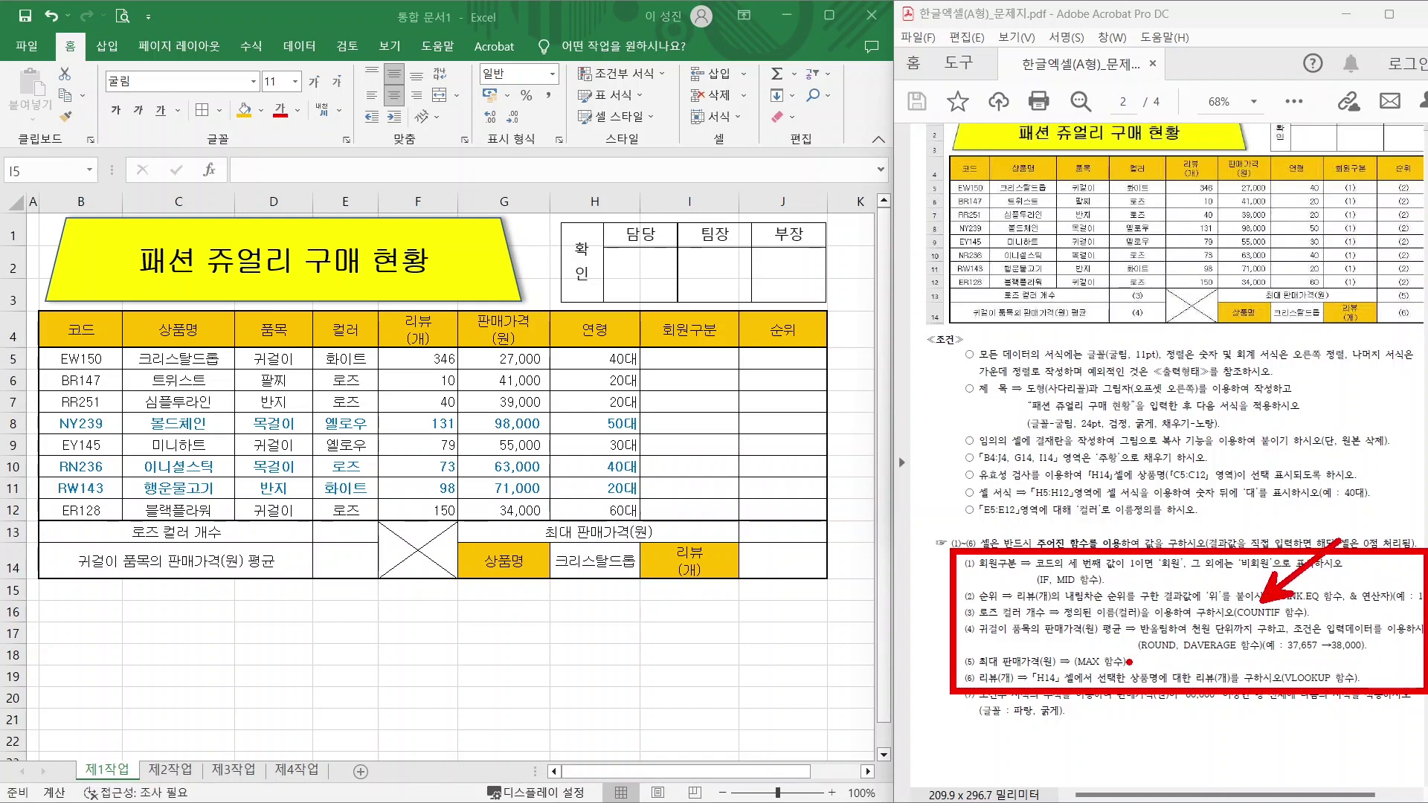
left_click_drag(1080, 651, 1044, 603)
mouse_move(1126, 634)
left_mouse_down()
mouse_move(1235, 668)
mouse_move(1274, 662)
left_mouse_up()
left_click_drag(1021, 567, 1107, 590)
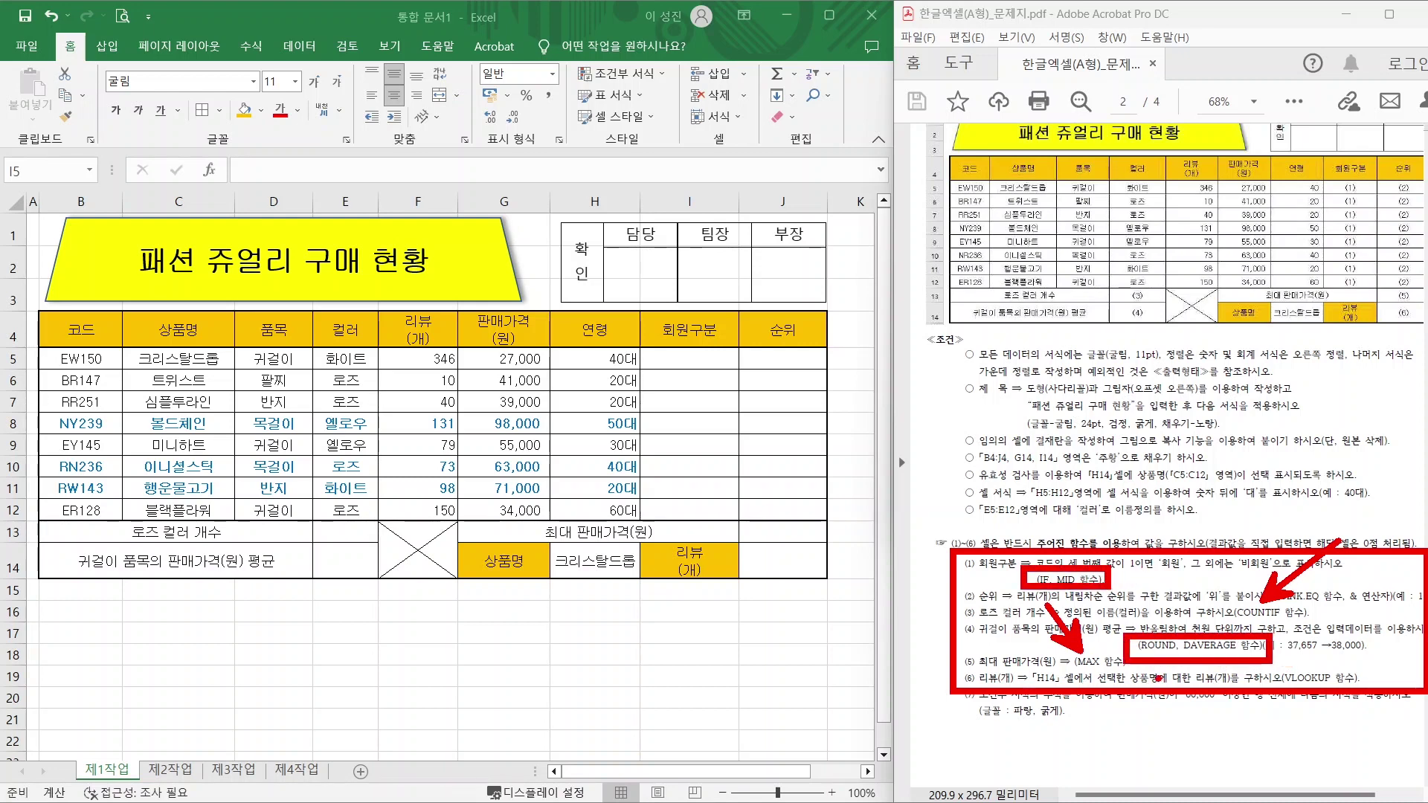
key("Escape")
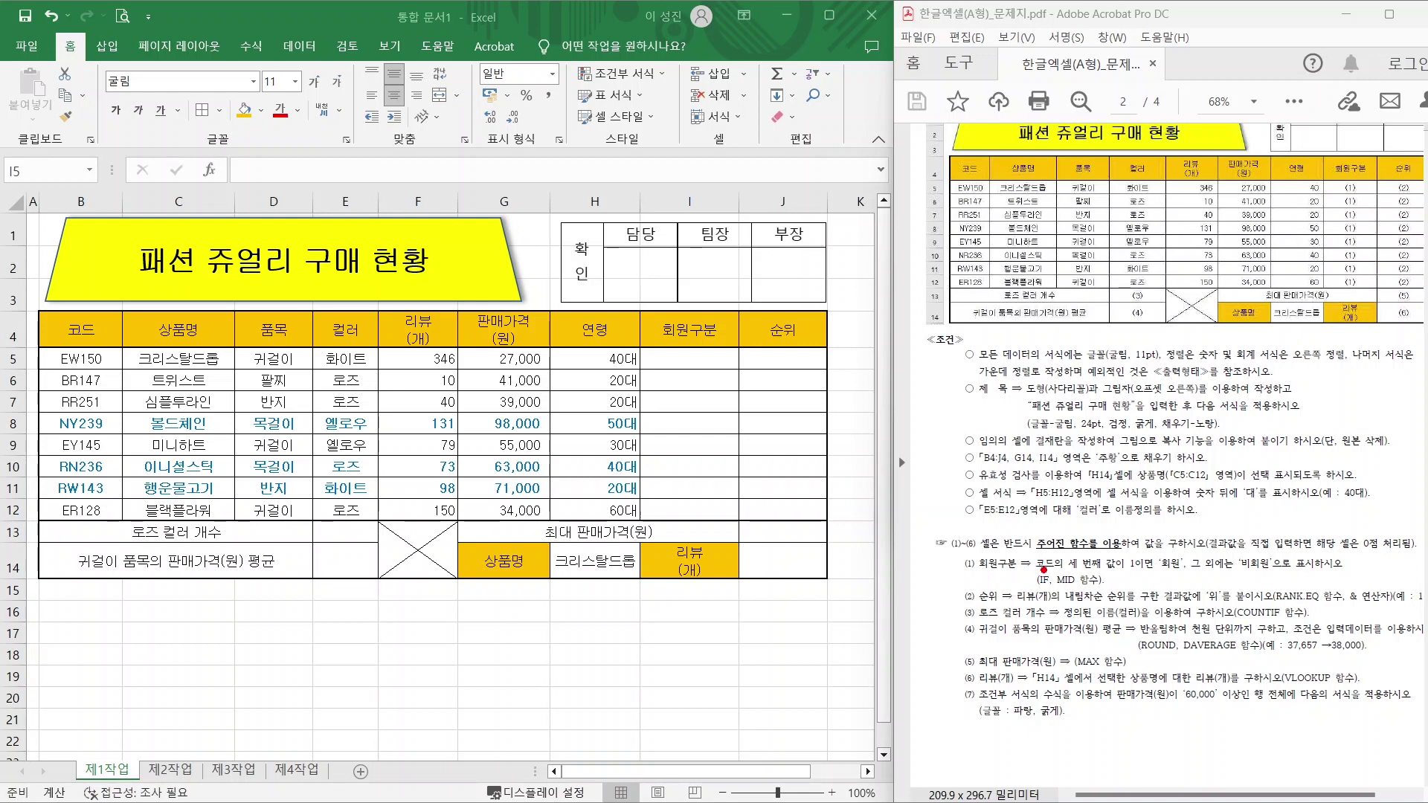
Highlight the third-character code rule and switch to the IF/MID syntax notes.
left_click_drag(1044, 570, 1341, 569)
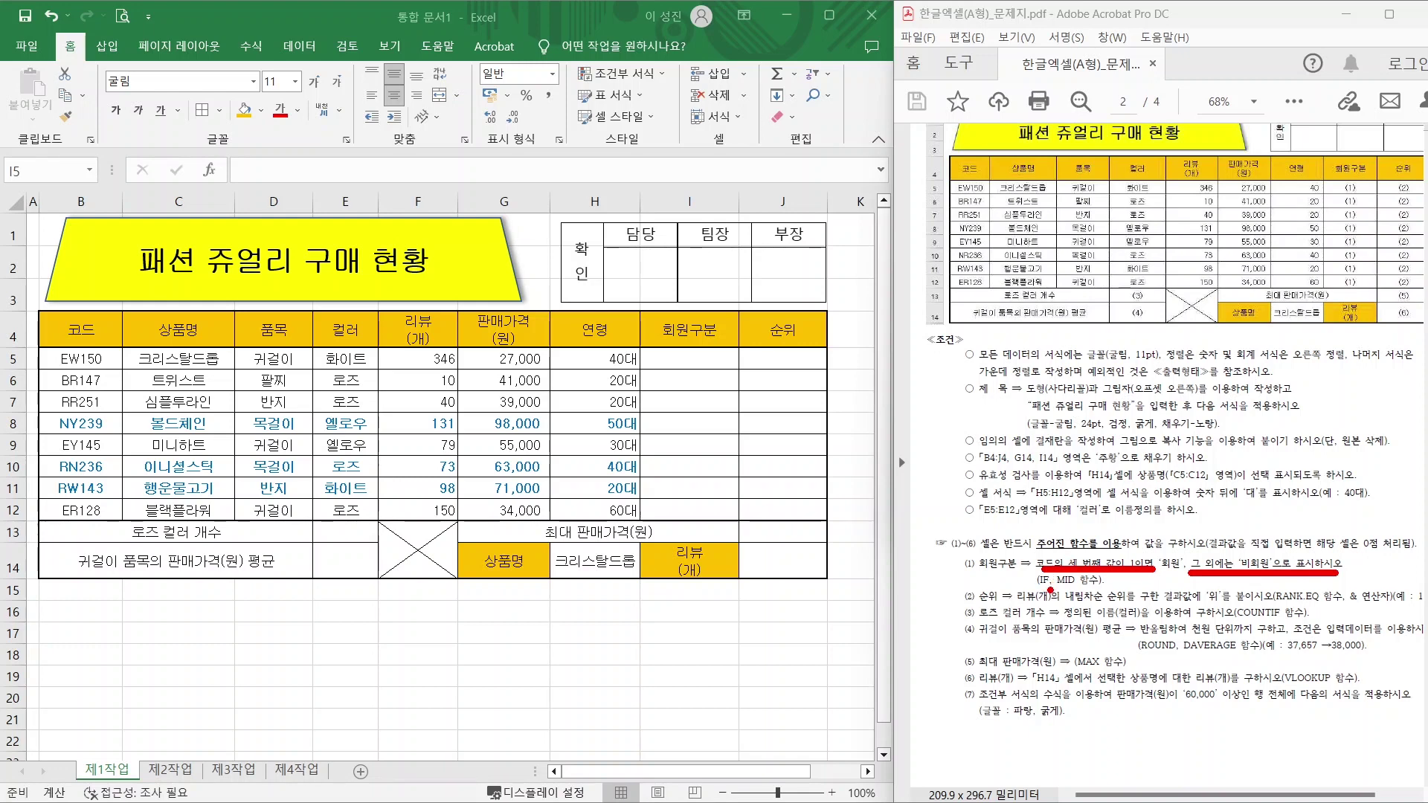
mouse_move(1051, 590)
left_mouse_down()
mouse_move(1029, 580)
mouse_move(1063, 599)
mouse_move(1061, 574)
left_mouse_up()
key("Escape")
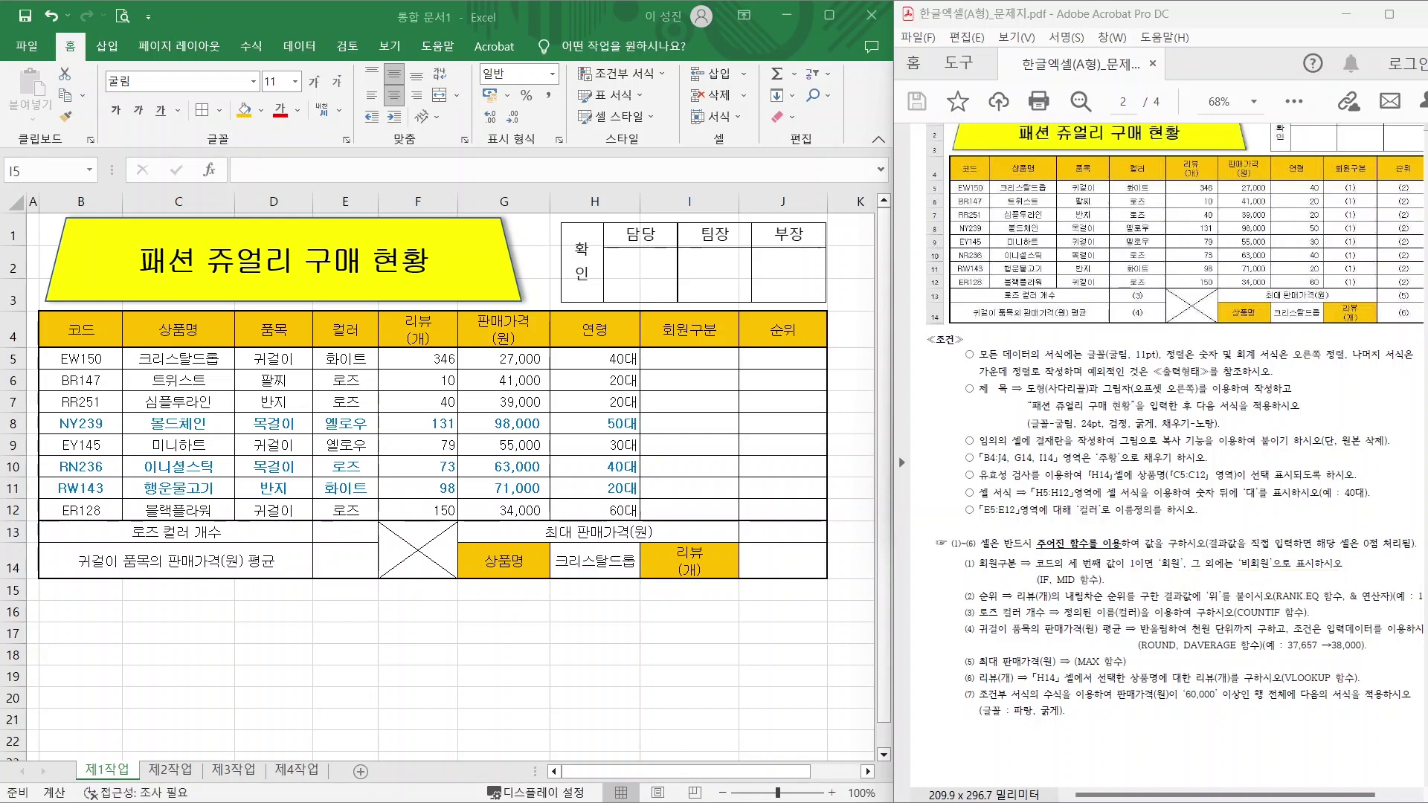
key("alt+Tab")
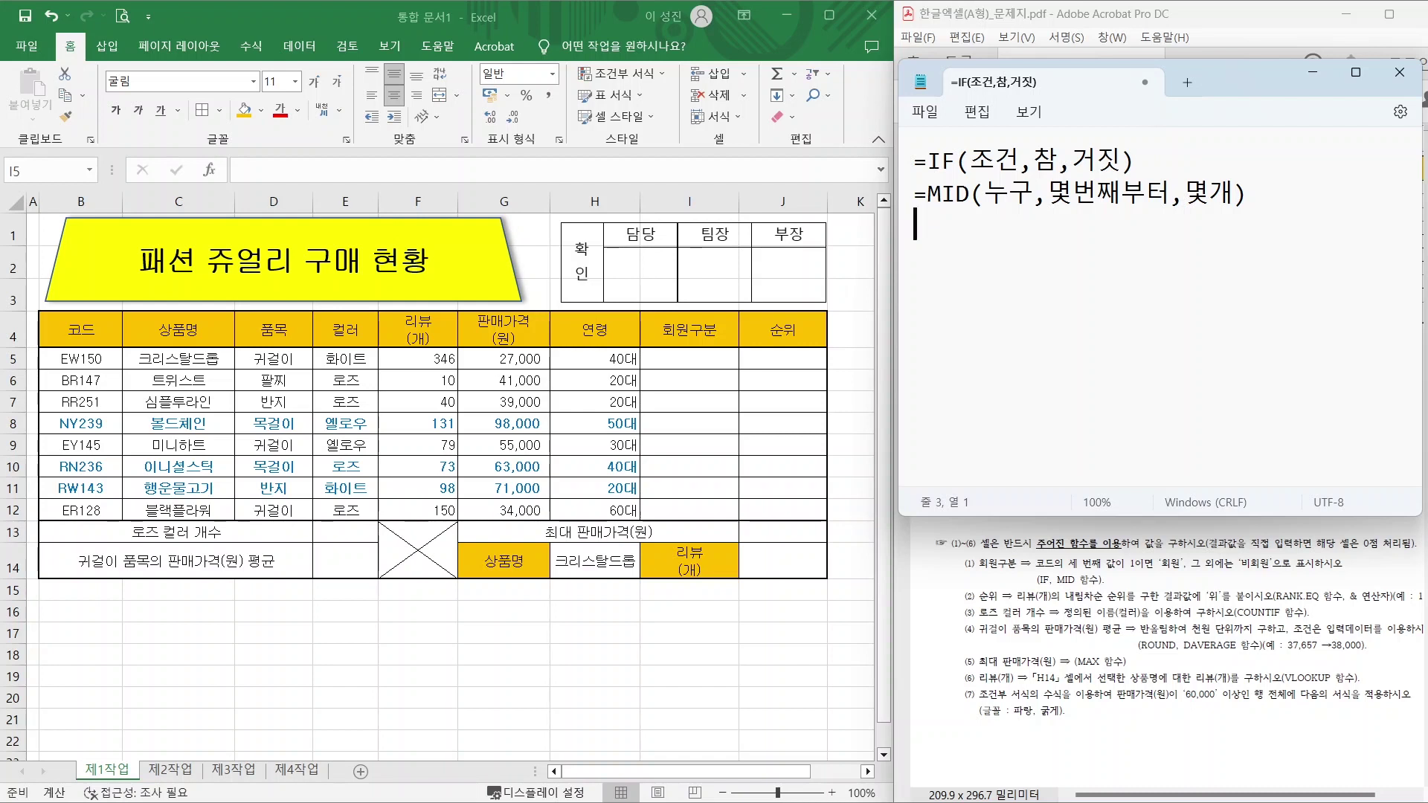
Annotate the IF and MID syntax arguments, then begin a third line with =IF(MID(.
mouse_move(1007, 151)
left_mouse_down()
mouse_move(967, 182)
mouse_move(967, 150)
mouse_move(1013, 162)
mouse_move(1003, 84)
left_mouse_up()
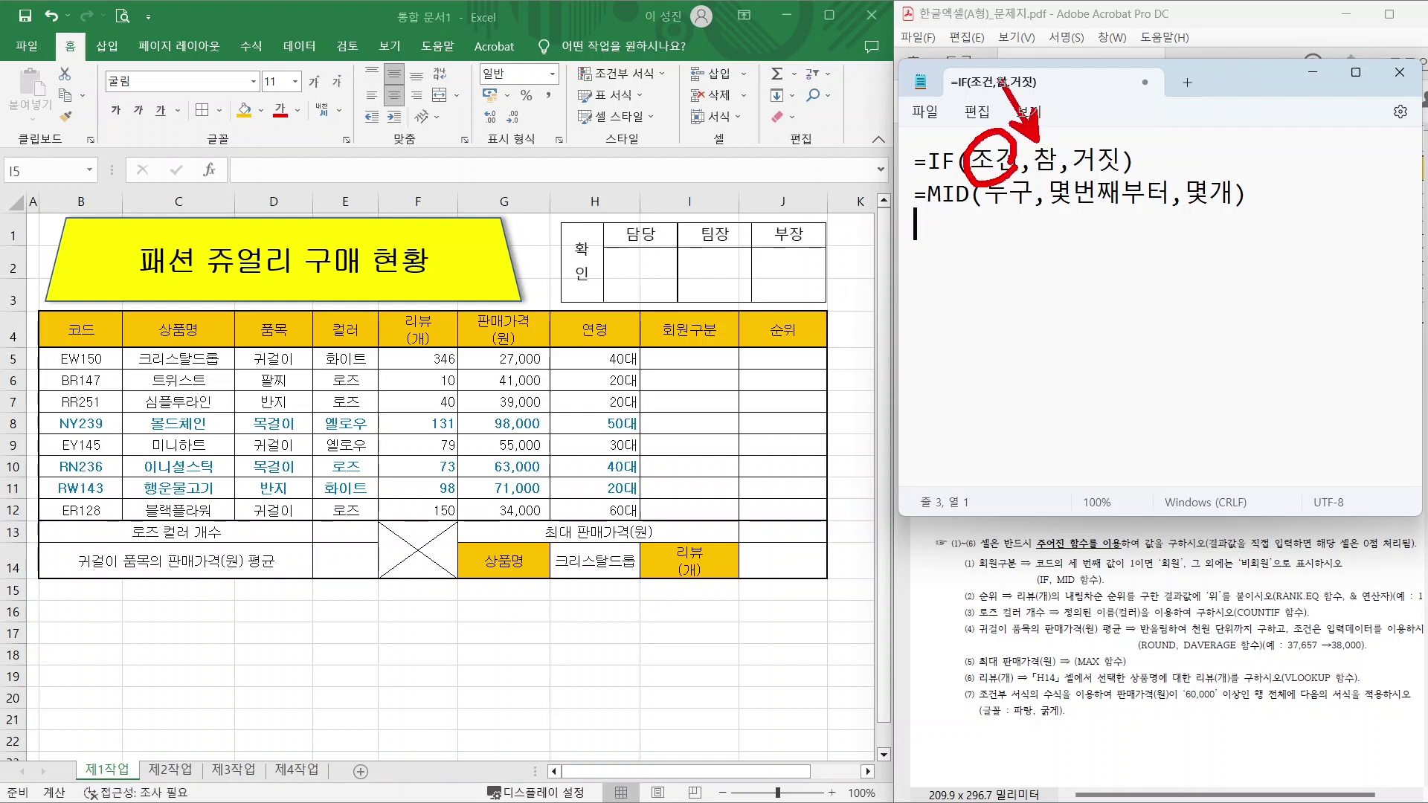
left_click_drag(1102, 148, 1160, 72)
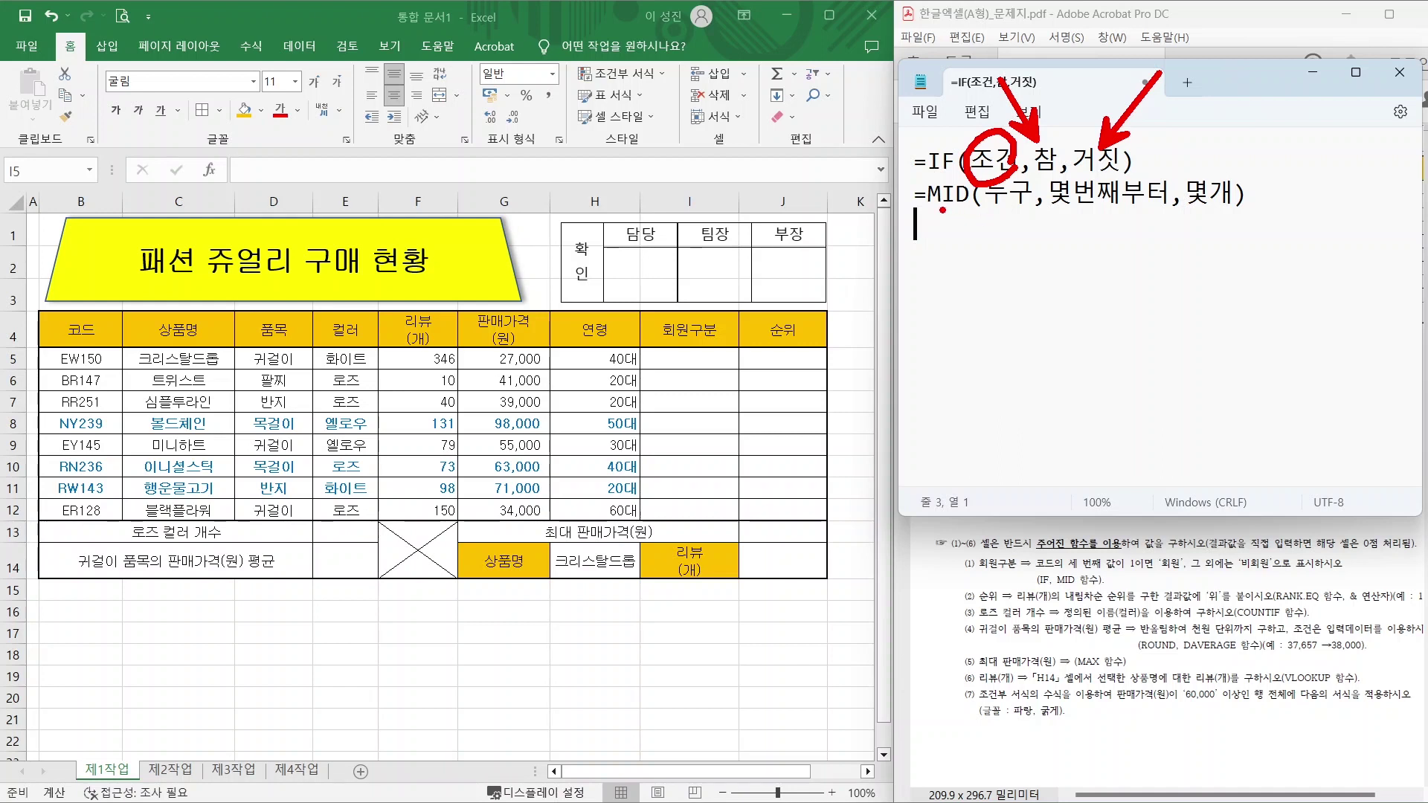
left_click_drag(939, 210, 1235, 211)
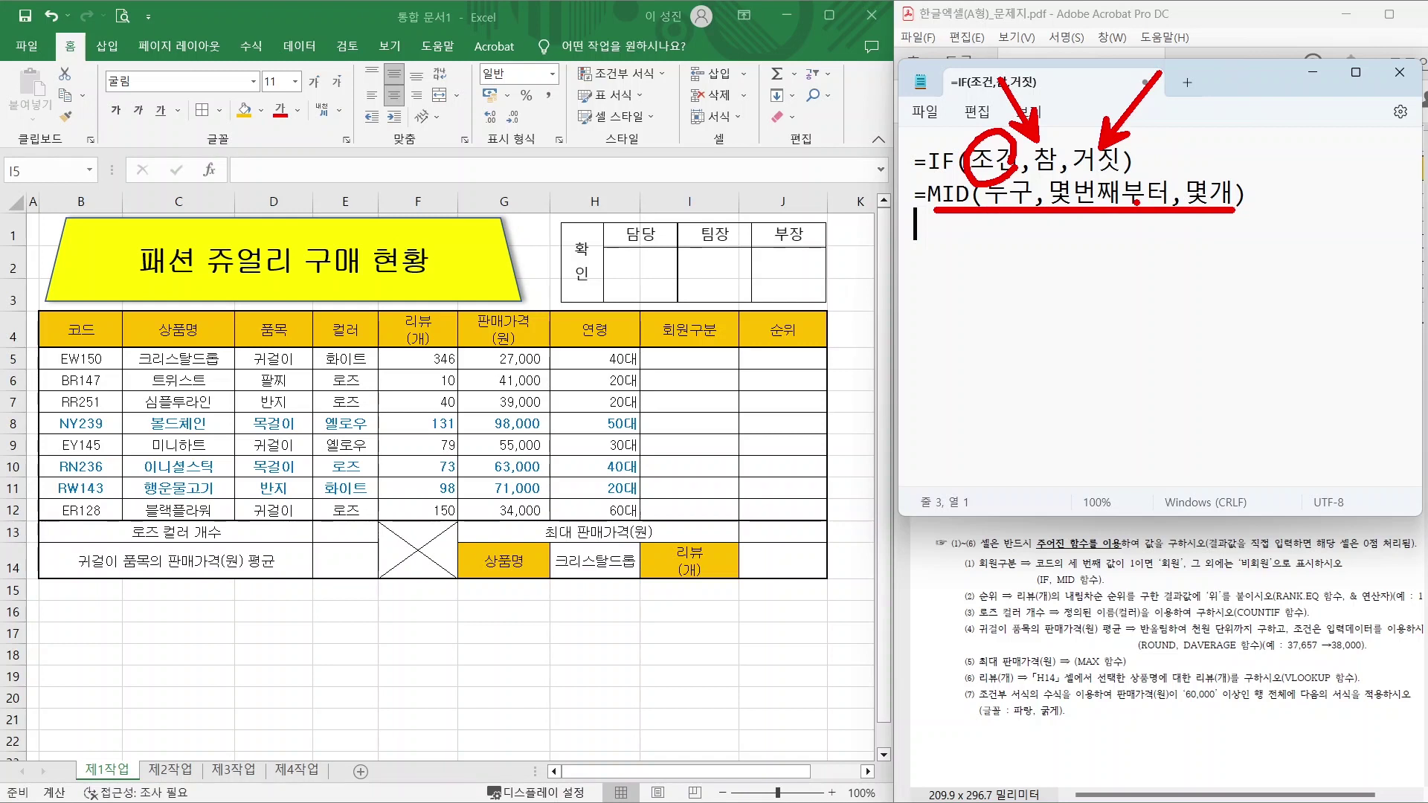
key("Escape")
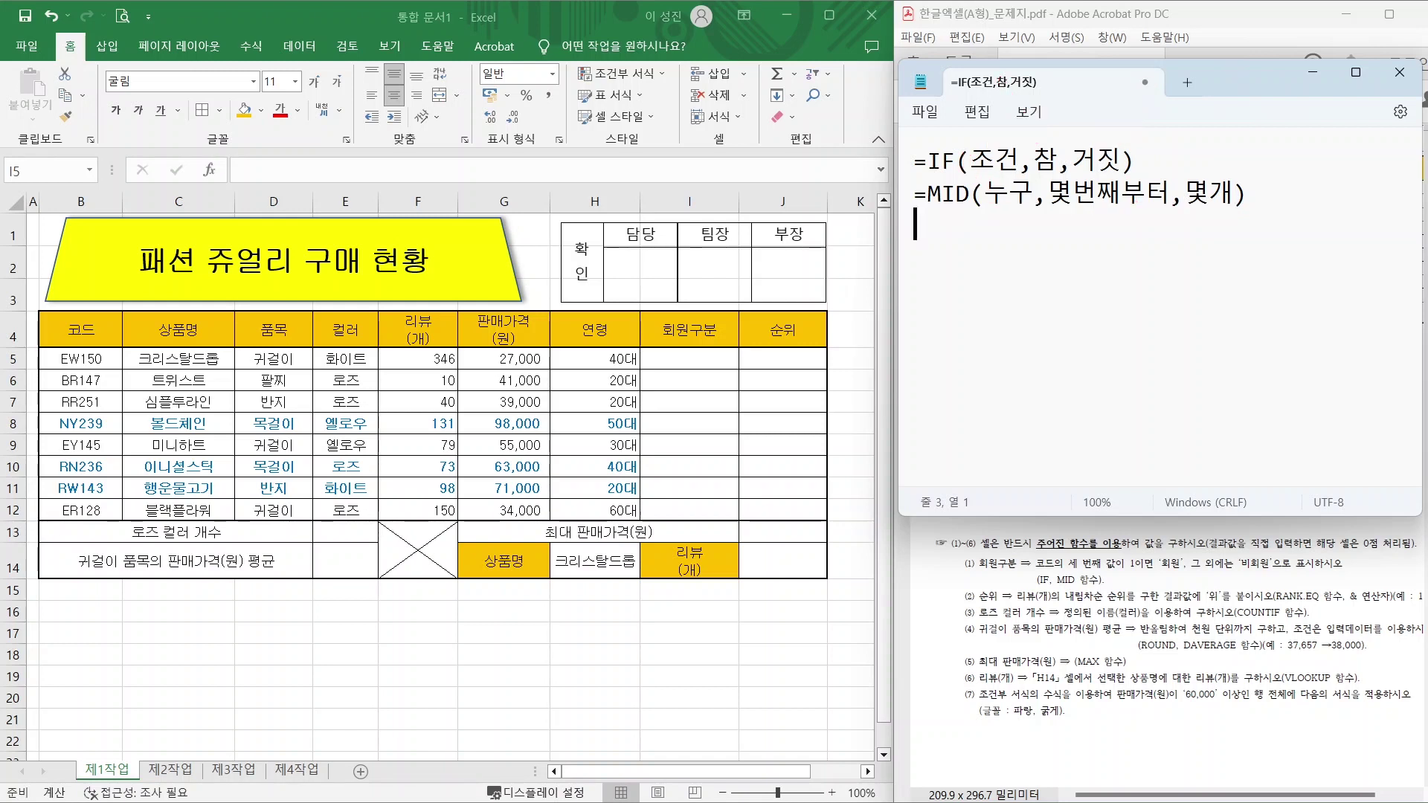
mouse_move(1040, 198)
left_mouse_down()
mouse_move(992, 210)
mouse_move(1120, 210)
mouse_move(1094, 217)
mouse_move(1119, 171)
mouse_move(1124, 200)
left_mouse_up()
mouse_move(1236, 203)
left_mouse_down()
mouse_move(1199, 207)
mouse_move(1241, 182)
mouse_move(1236, 215)
left_mouse_up()
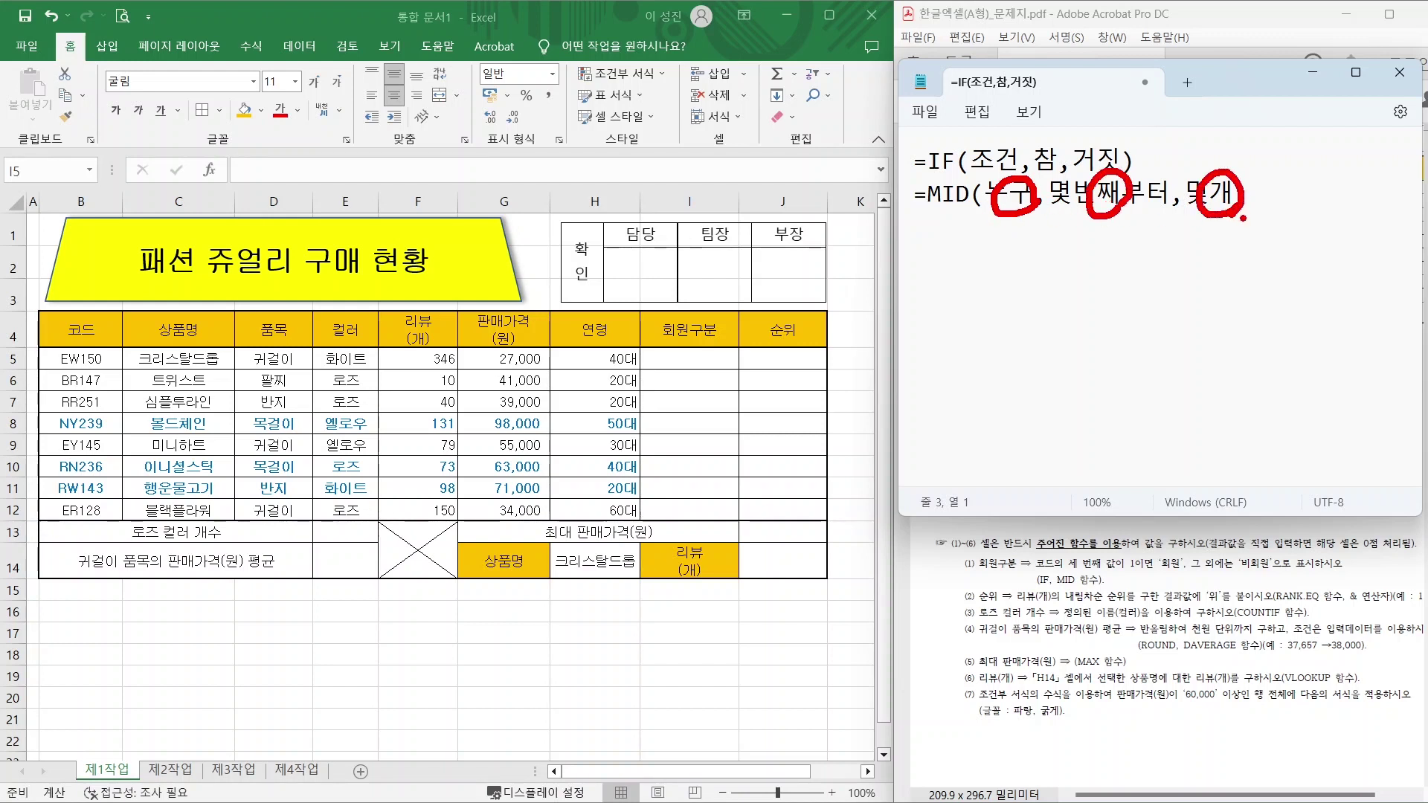
key("Escape")
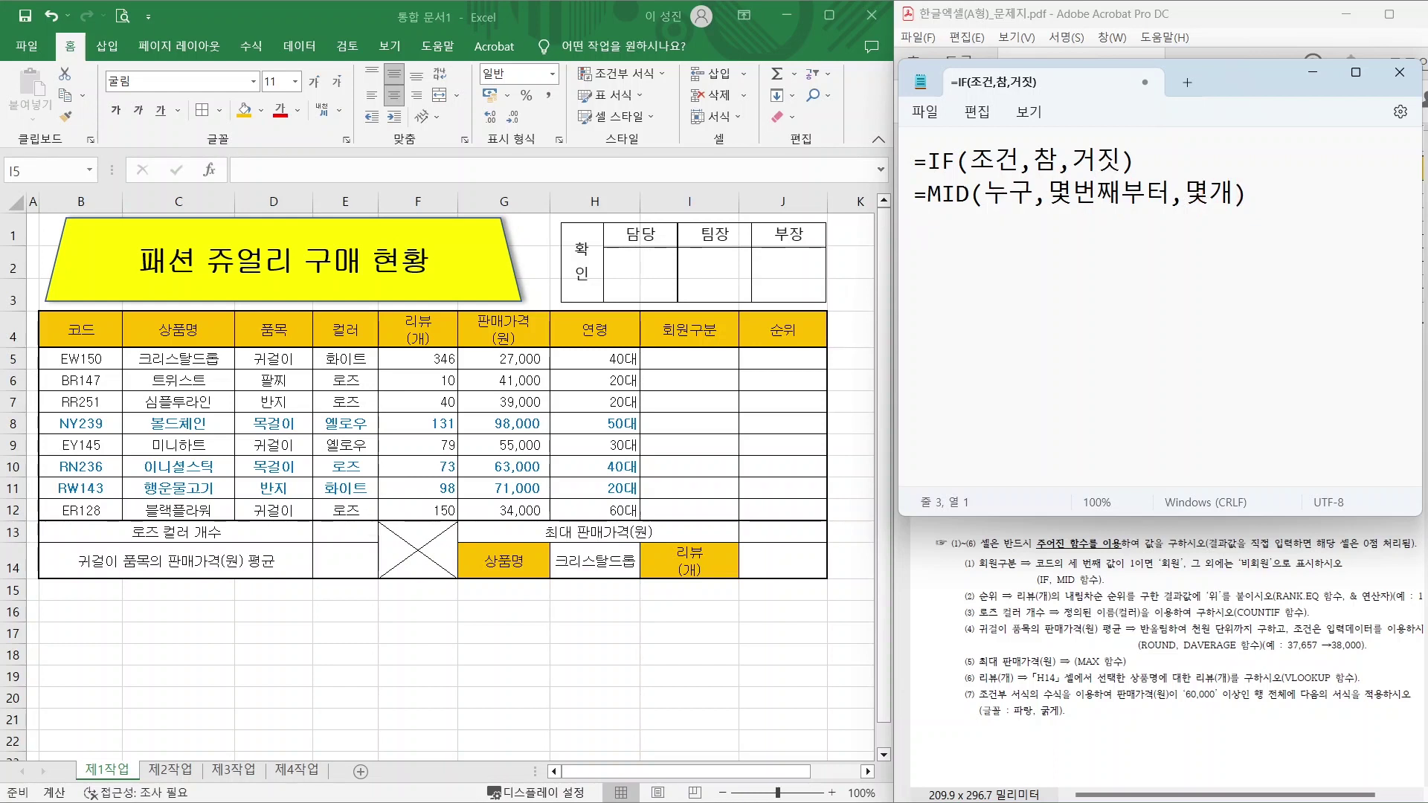
type("=IF(")
type("MID(")
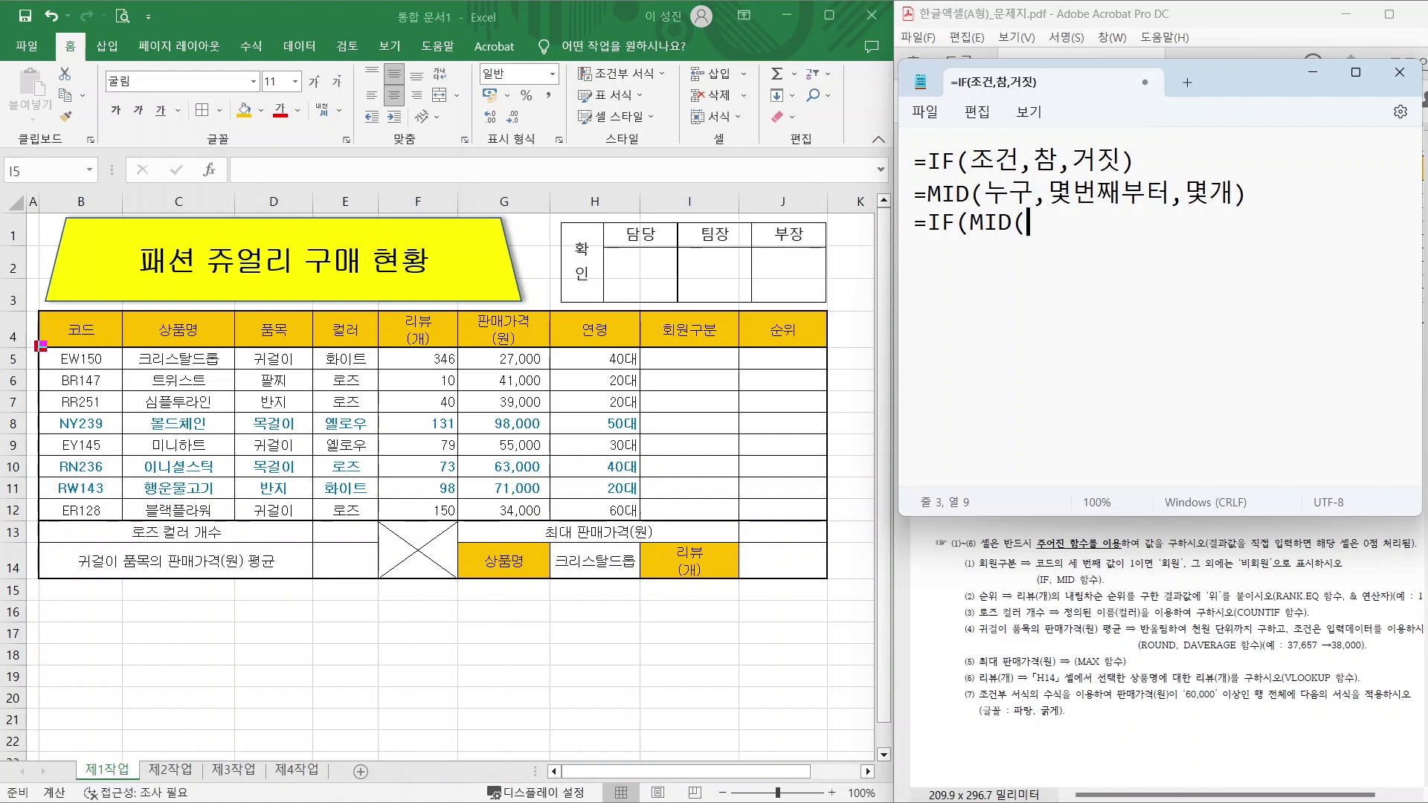
Point out B5 and I5 on row 5 and continue the formula with B5,3,1).
left_click_drag(36, 344, 125, 372)
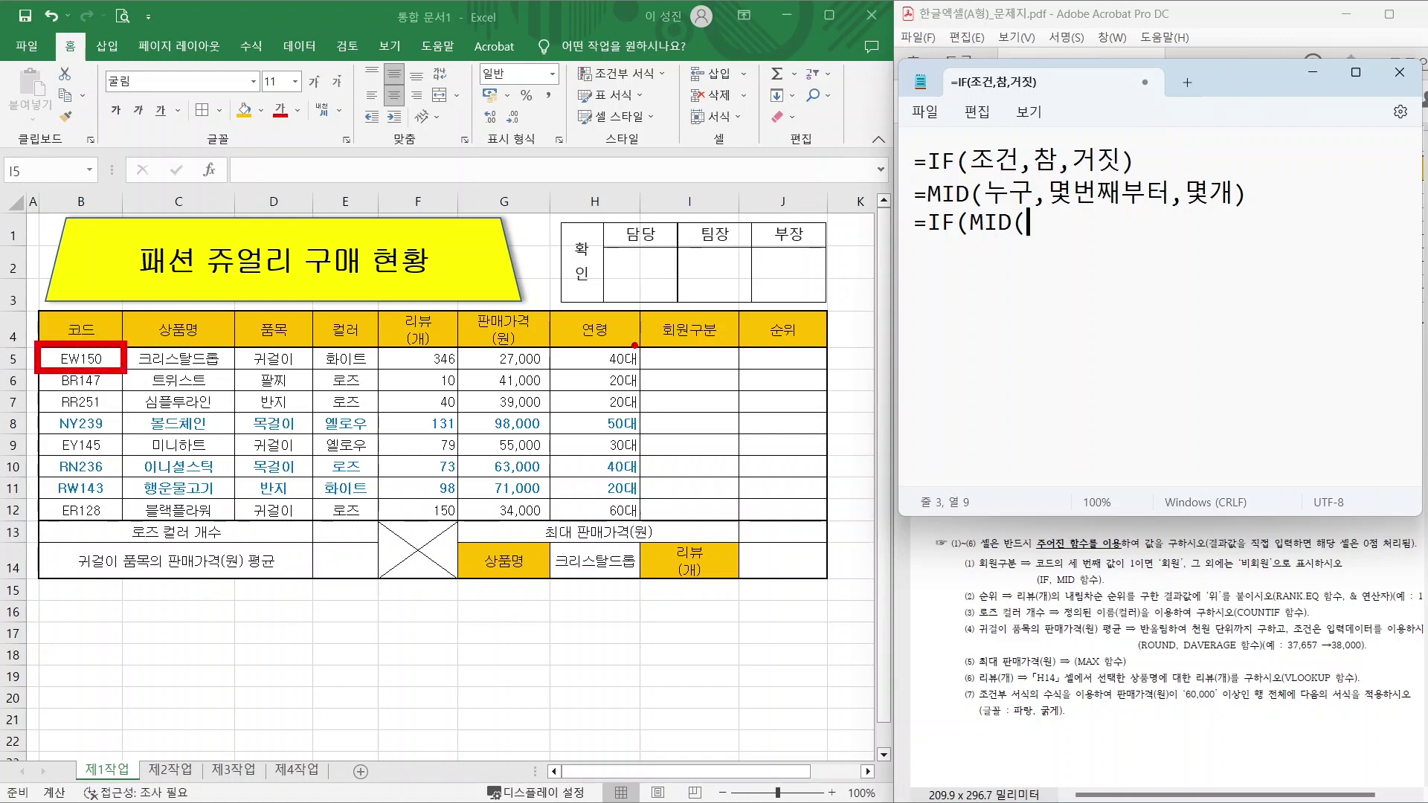
left_click_drag(633, 345, 743, 373)
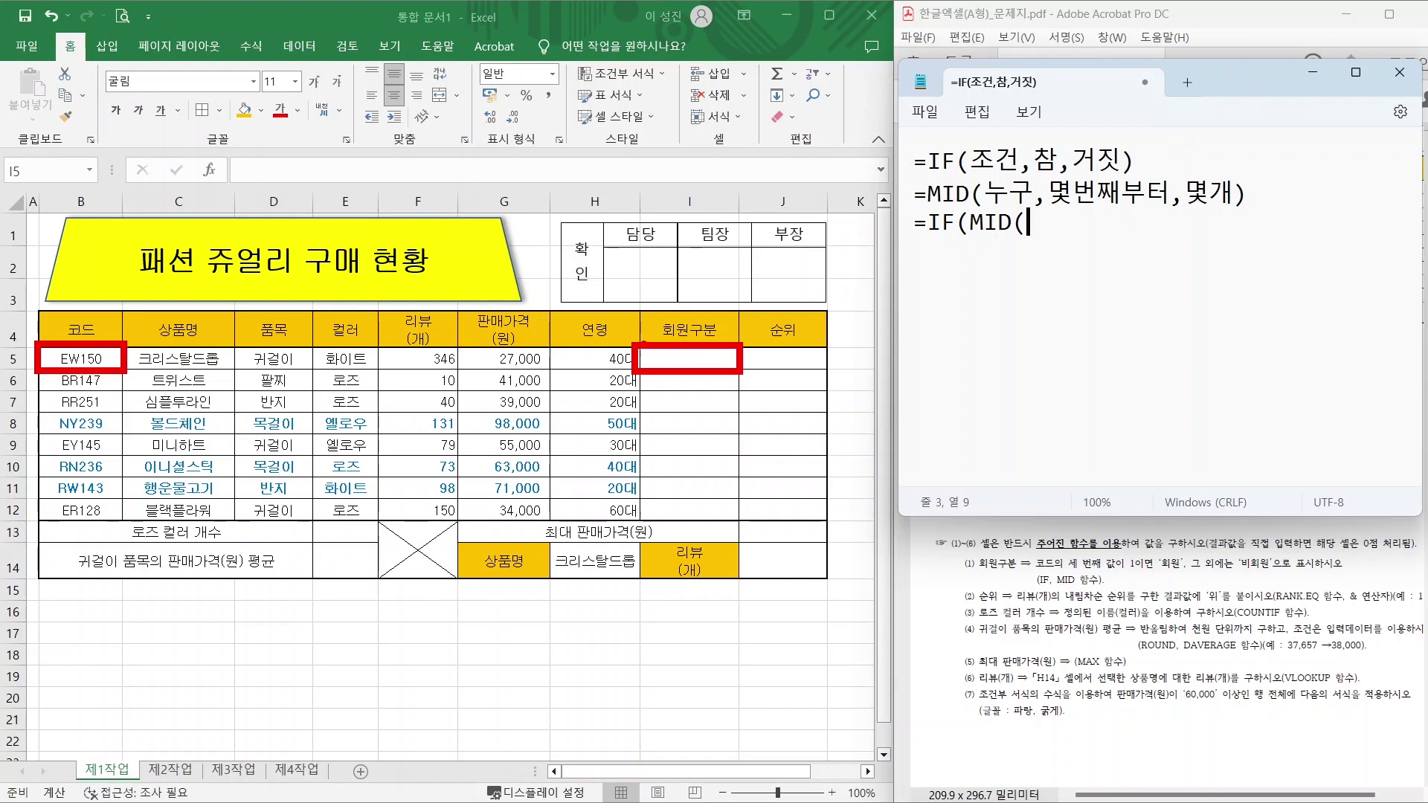
left_click_drag(628, 358, 132, 358)
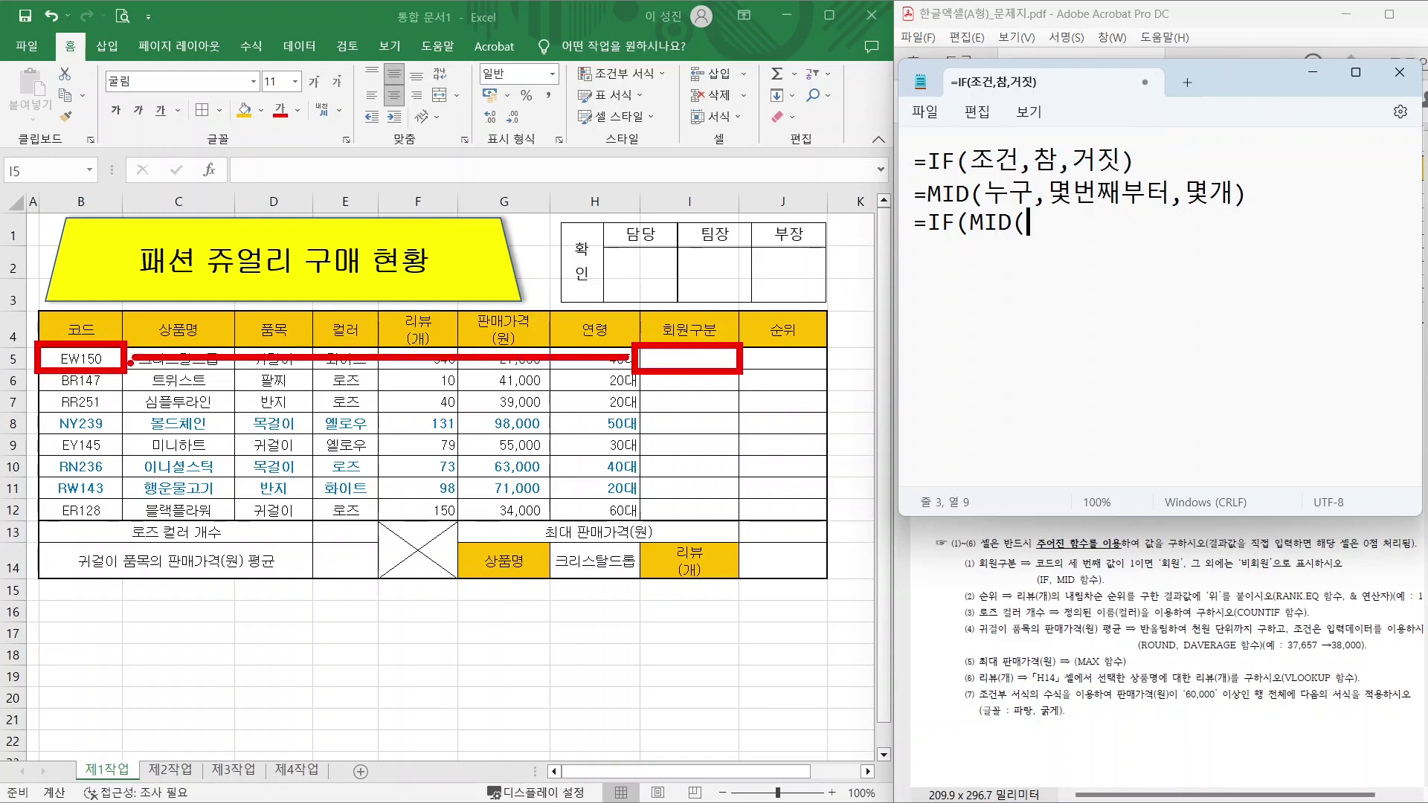
key("Escape")
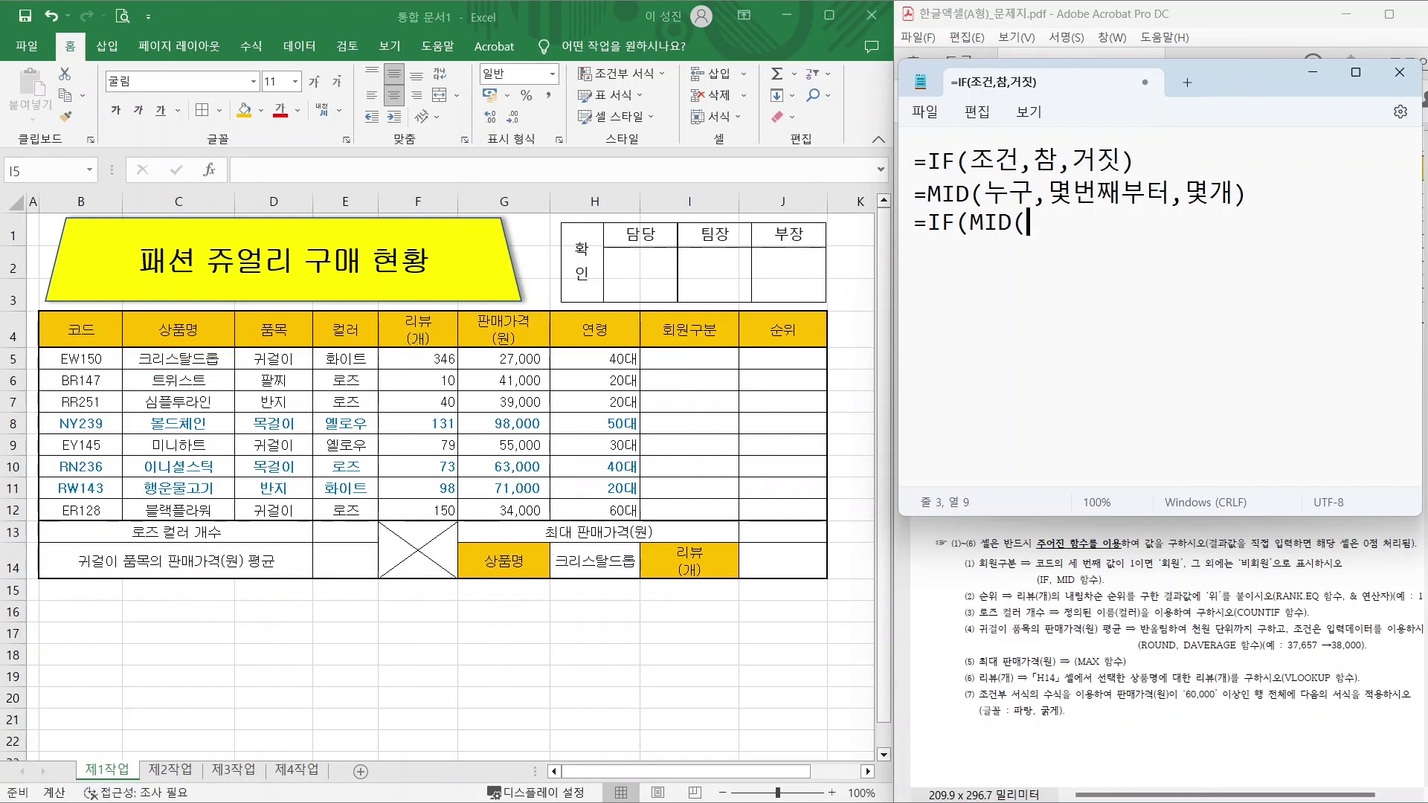
type("B5,3,1)")
Finish the formula with ="1","회원","비회원") after the MID part.
left_click_drag(34, 347, 135, 376)
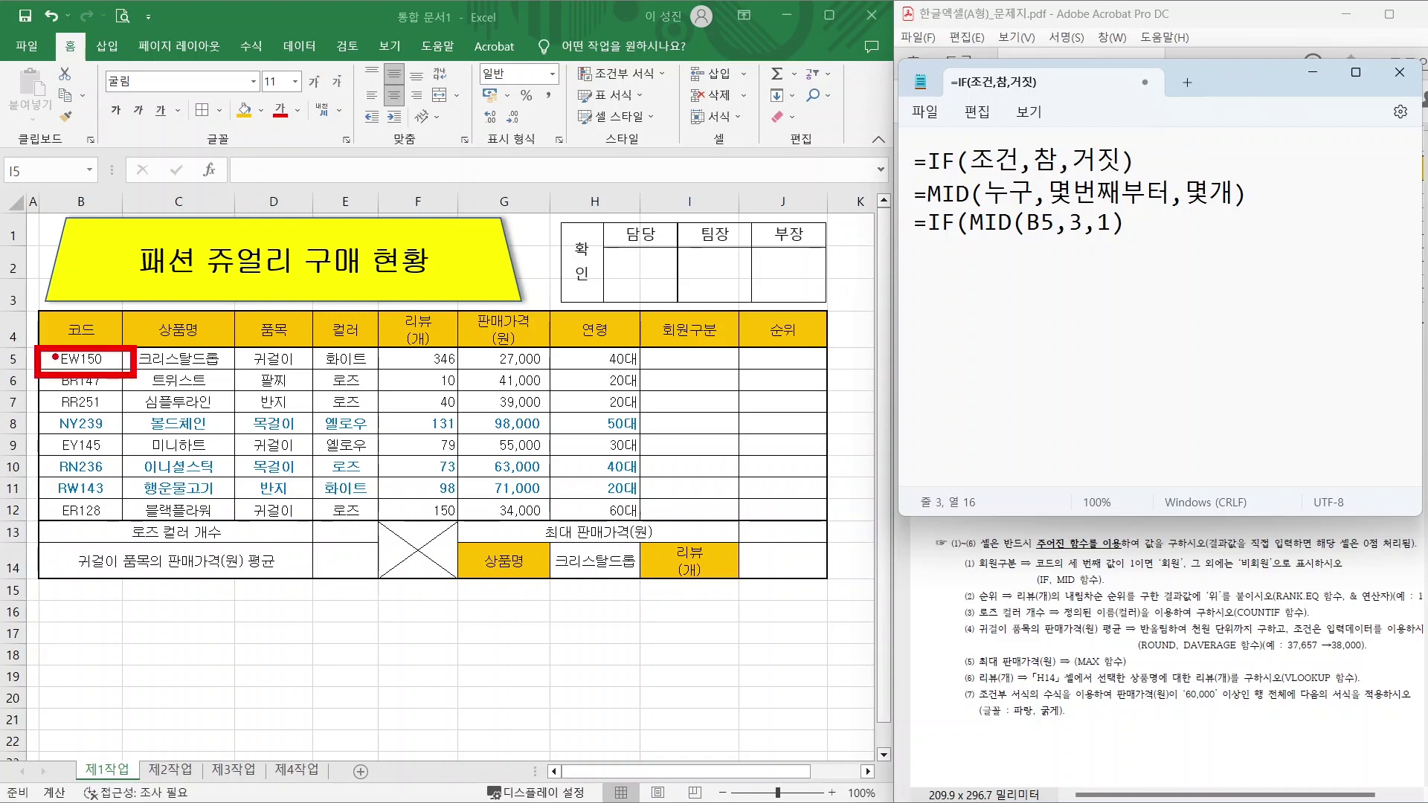
left_click_drag(69, 307, 83, 348)
key("Escape")
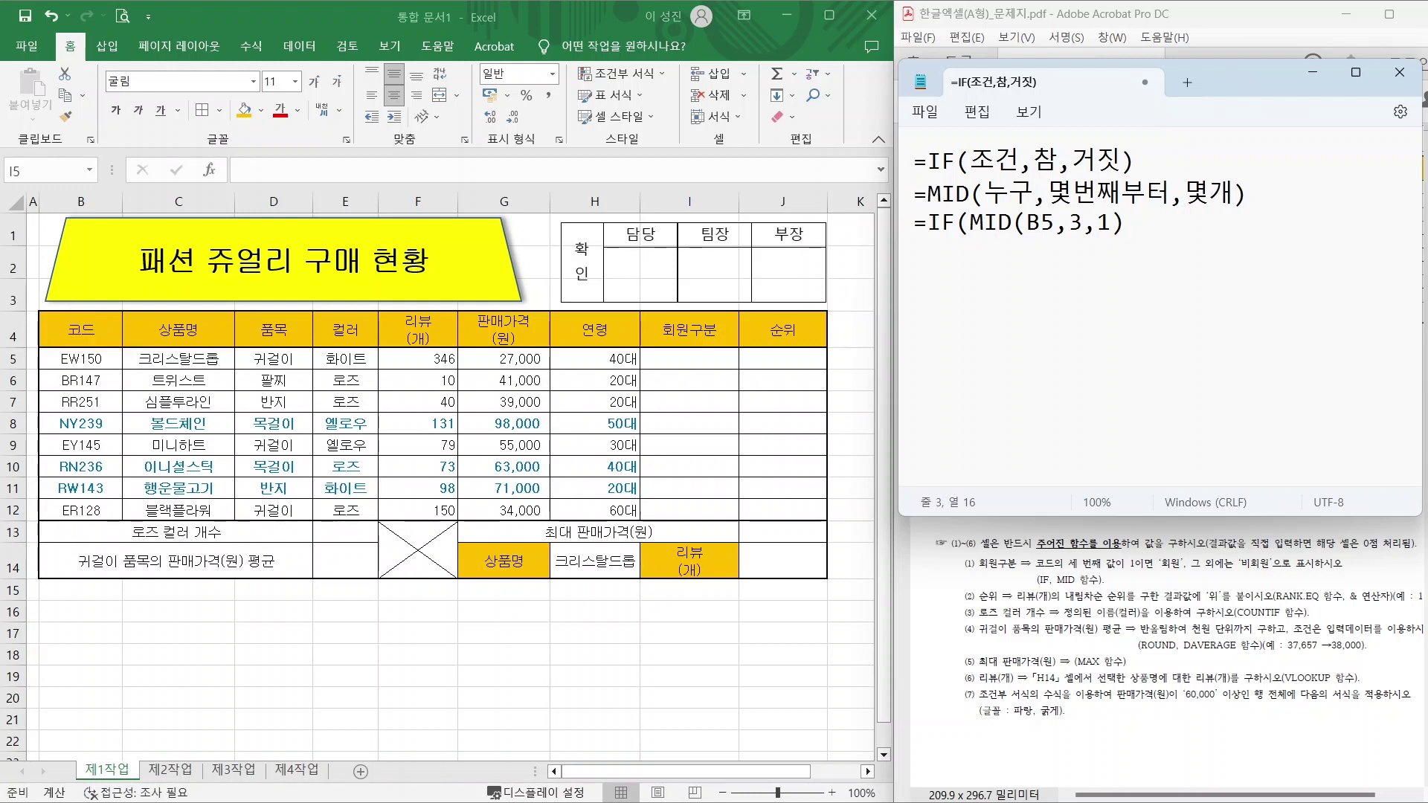
type("=1")
mouse_move(62, 349)
left_mouse_down()
mouse_move(50, 303)
mouse_move(142, 298)
left_mouse_up()
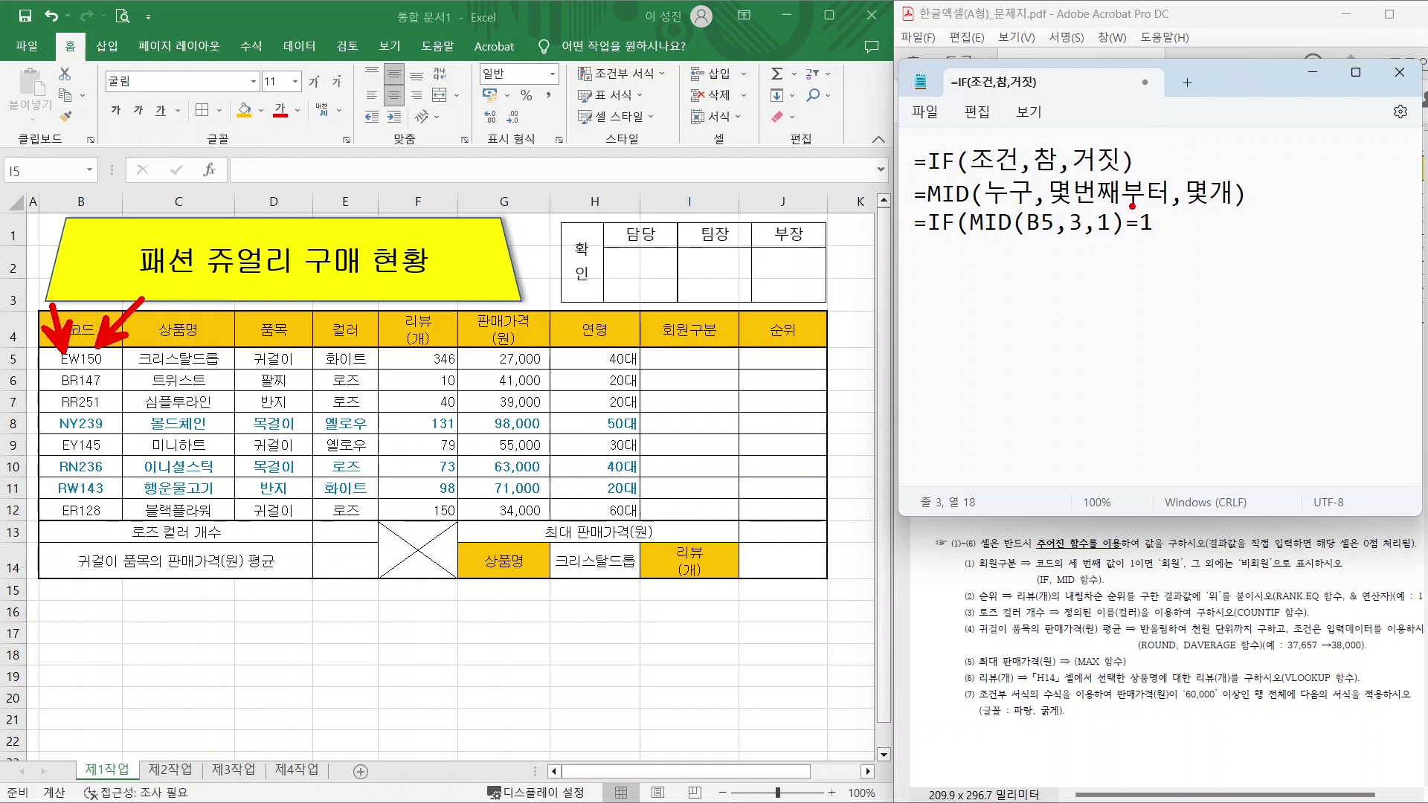
left_click(1142, 223)
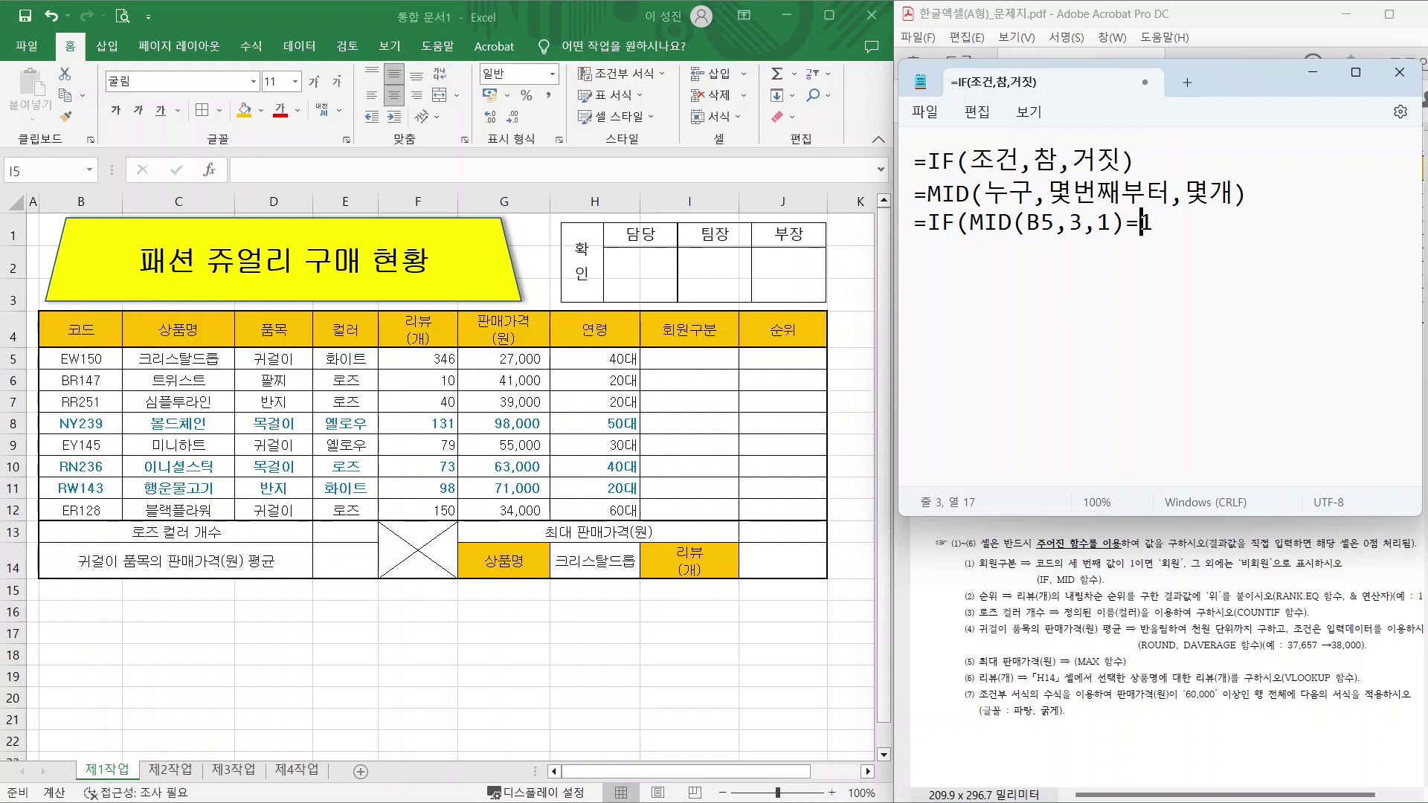
type("\"")
key("Right")
type("\"")
type(",\"G")
key("BackSpace")
type("회원")
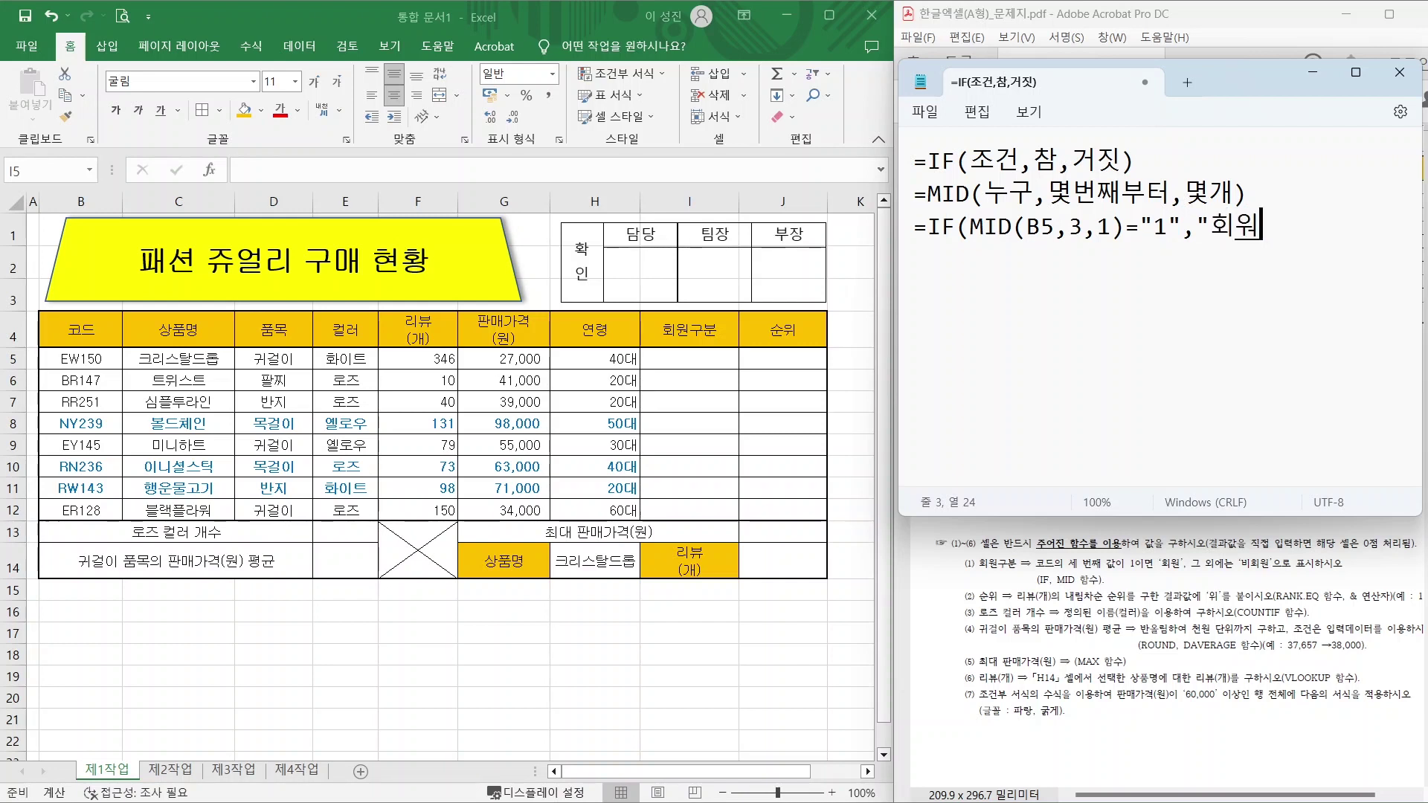
type("\",\"비회원")
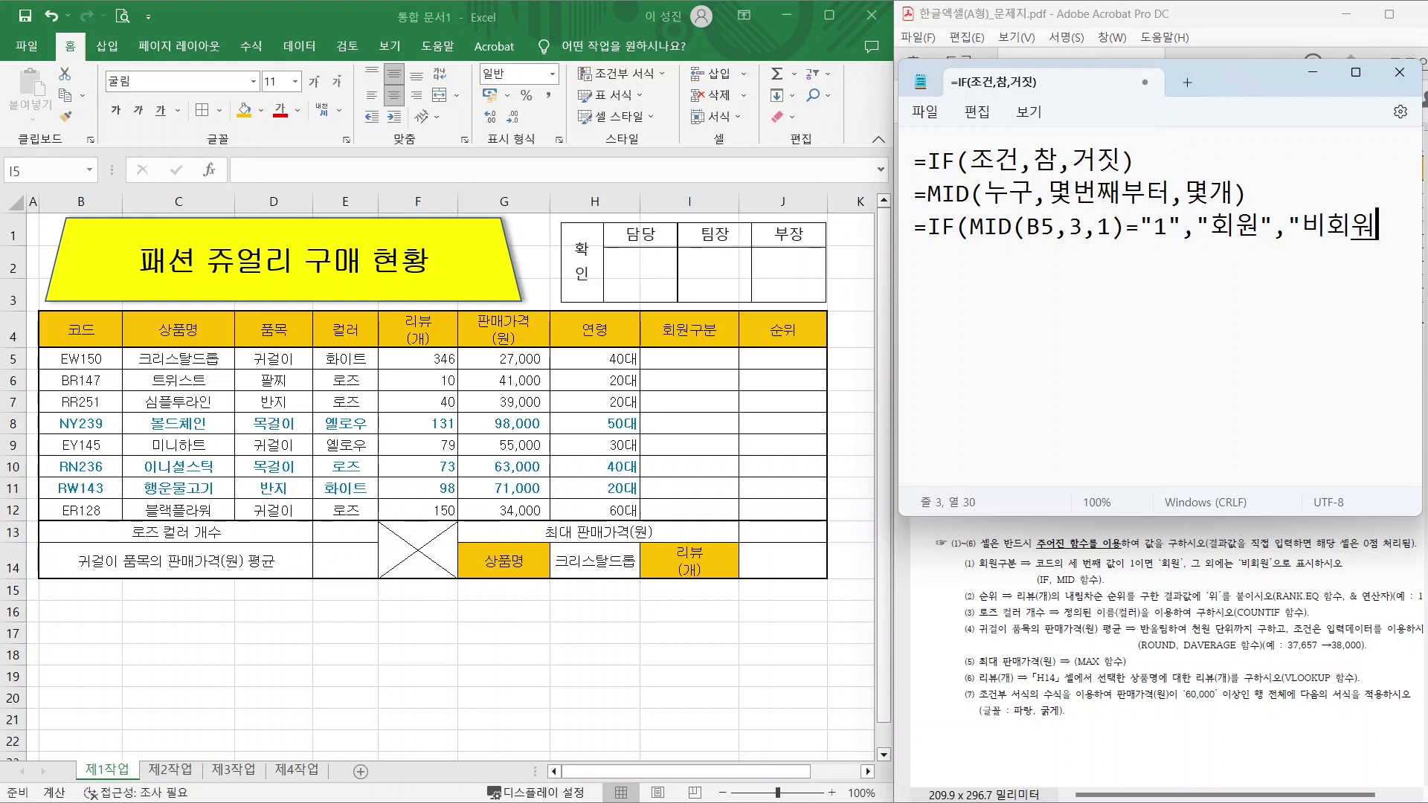
type("\")")
Review the matching MID and IF parentheses, then select Excel cell I5.
left_click_drag(1023, 220, 1024, 243)
left_click_drag(1107, 216, 1115, 242)
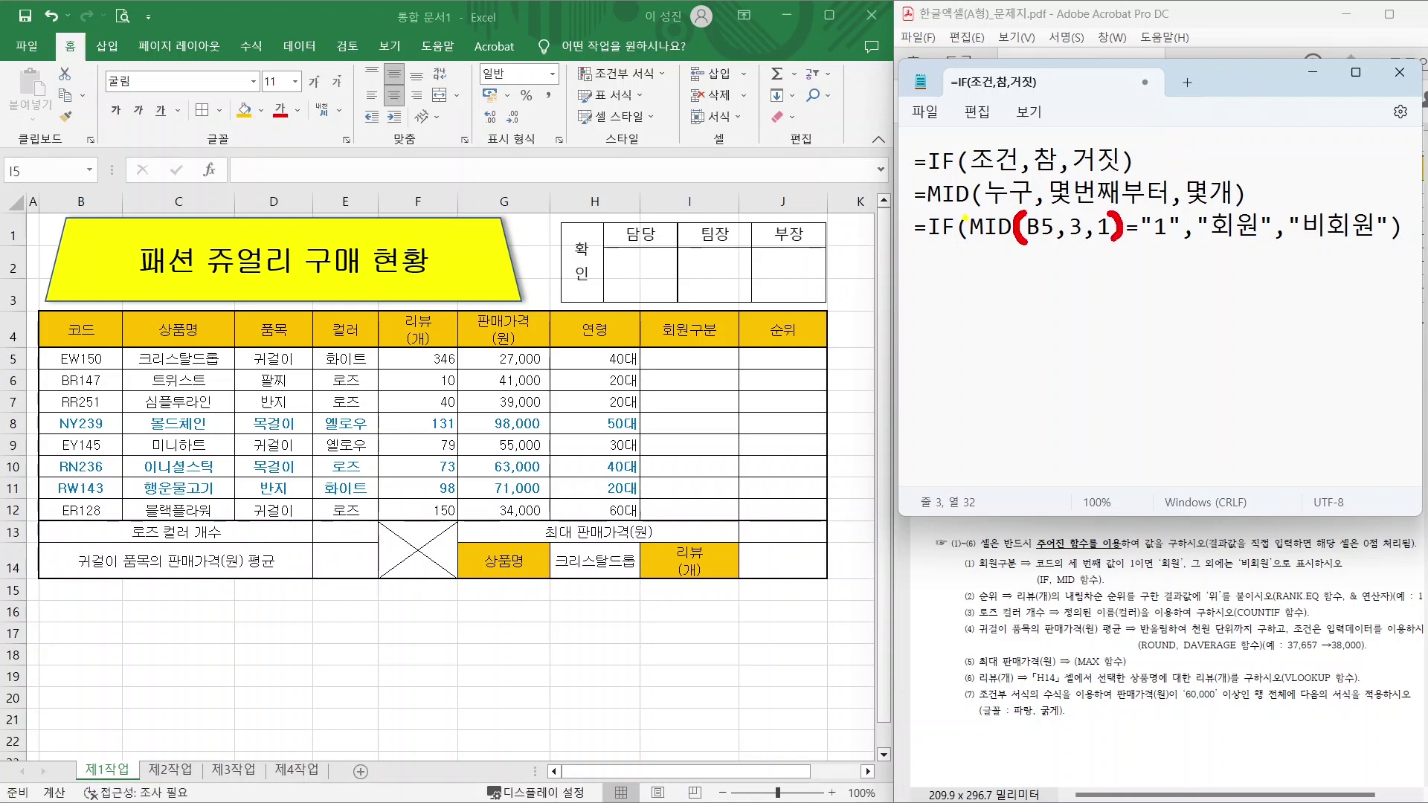
left_click_drag(966, 214, 969, 244)
left_click_drag(1385, 213, 1388, 247)
key("Escape")
left_click(654, 363)
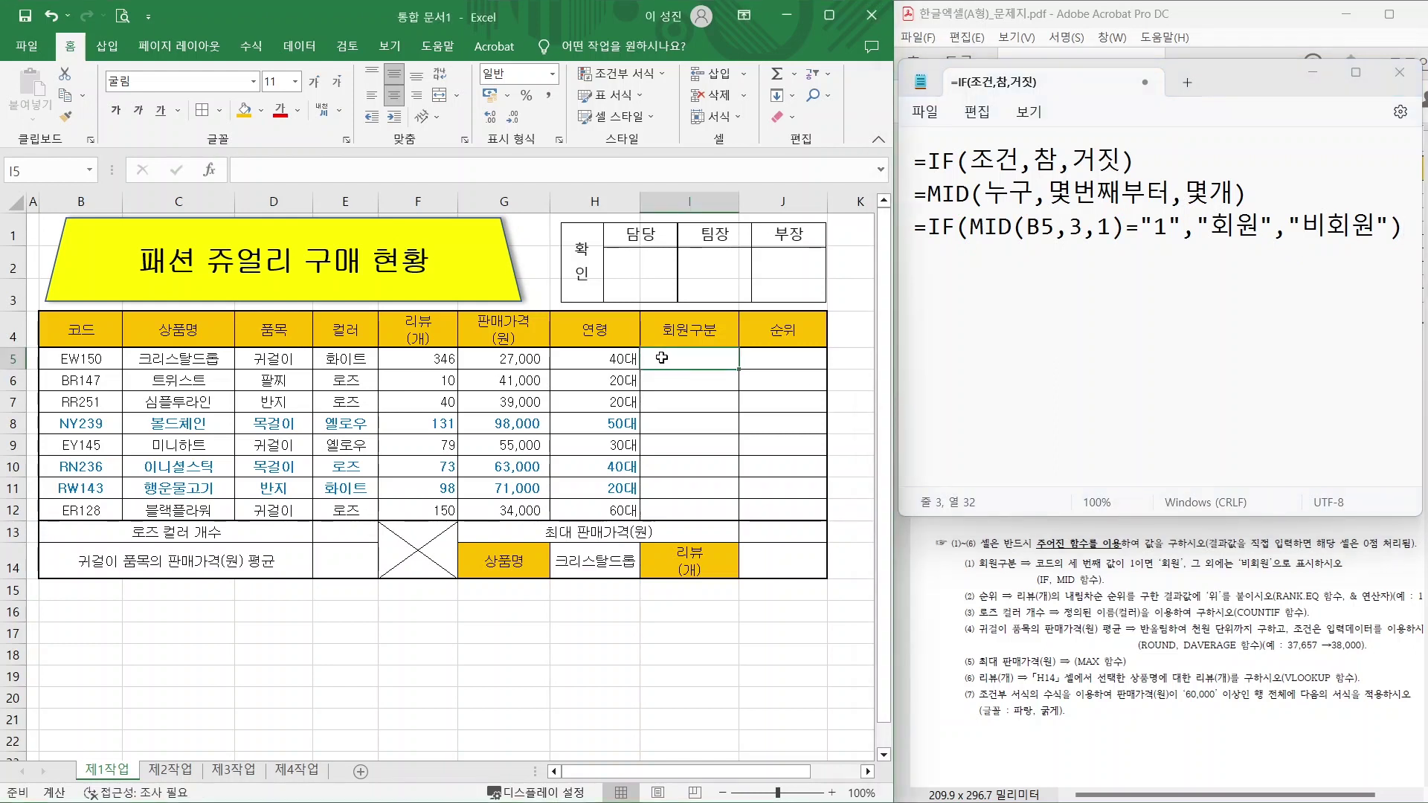
Enter =IF(MID(B5,3,1)="1","회원","비회원") in I5 so it shows 회원 for EW150.
type("=")
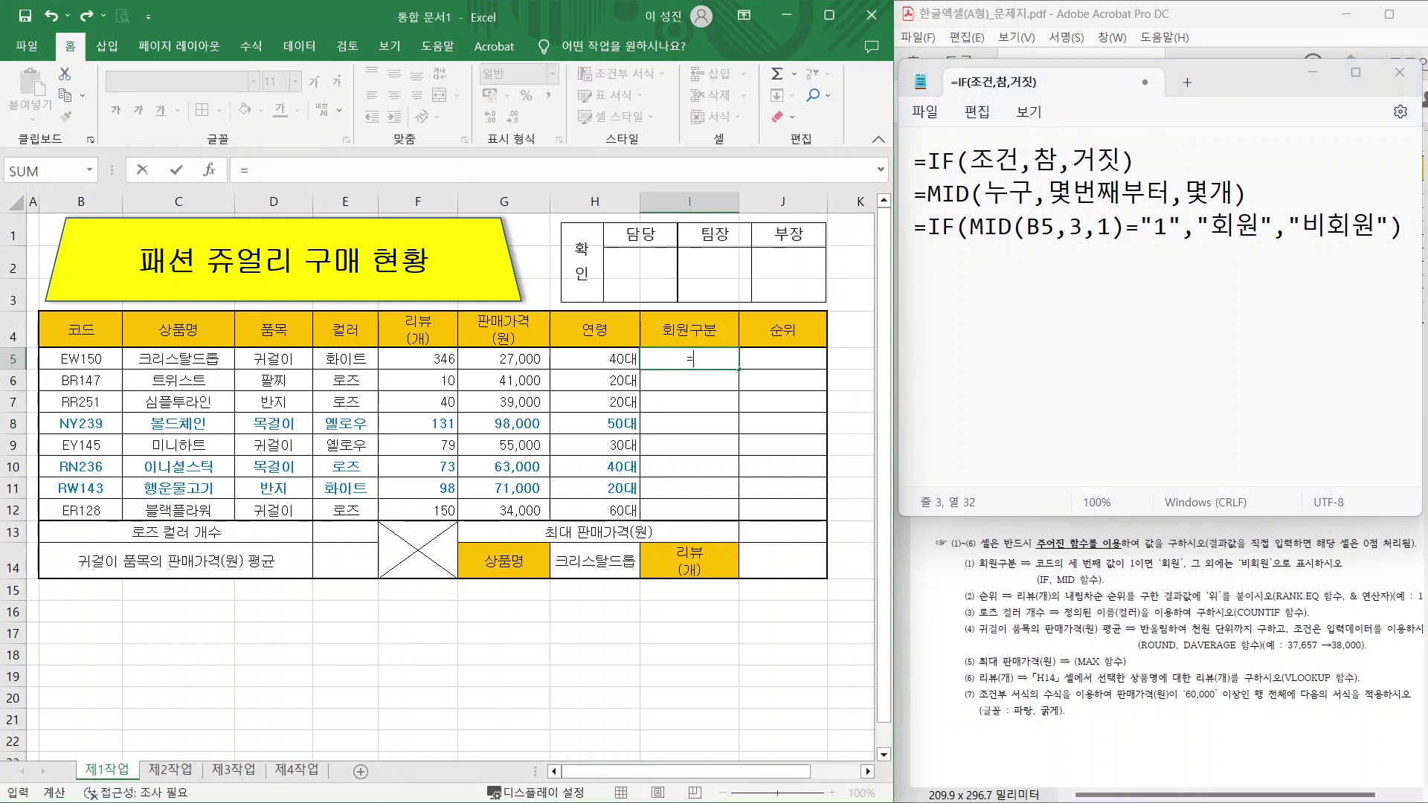
type("I")
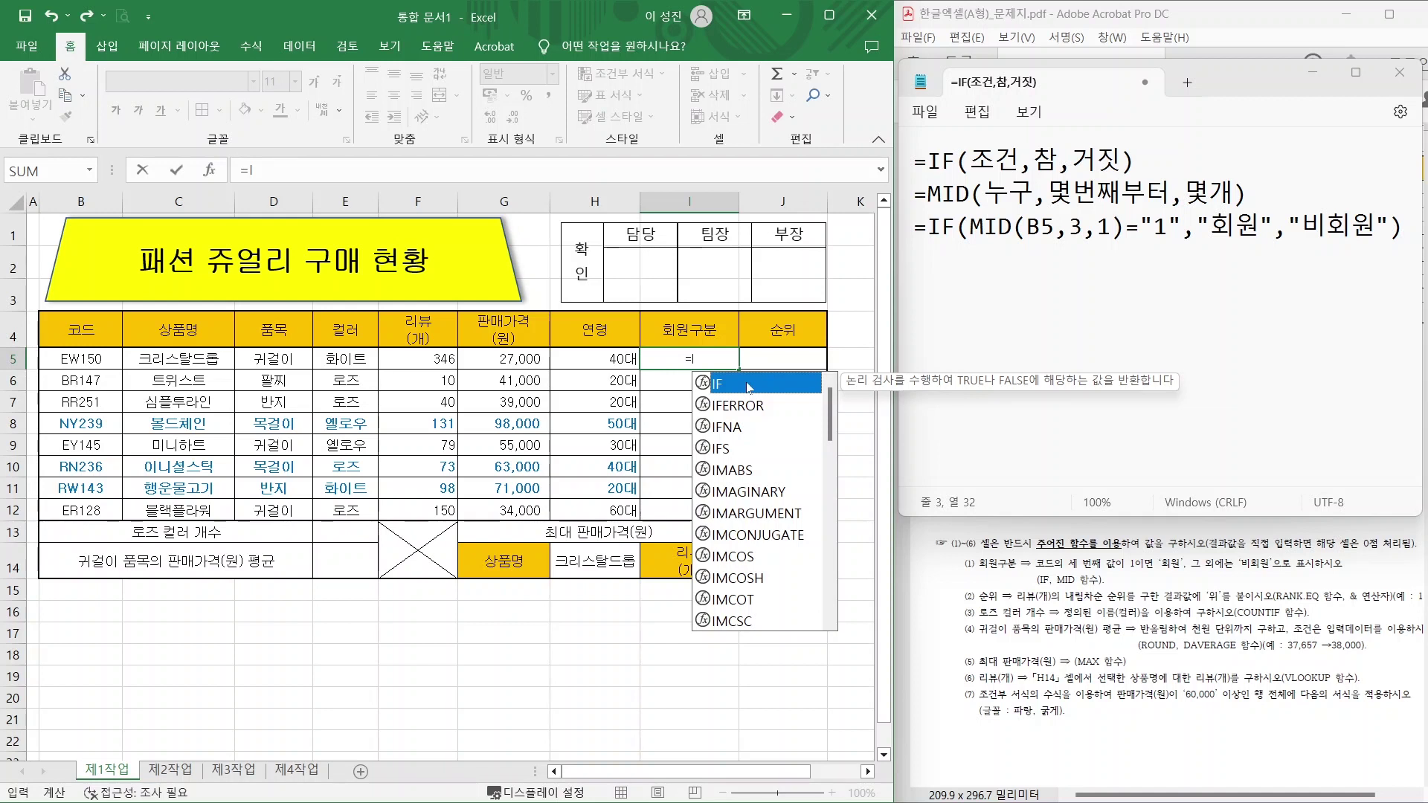
double_click(748, 386)
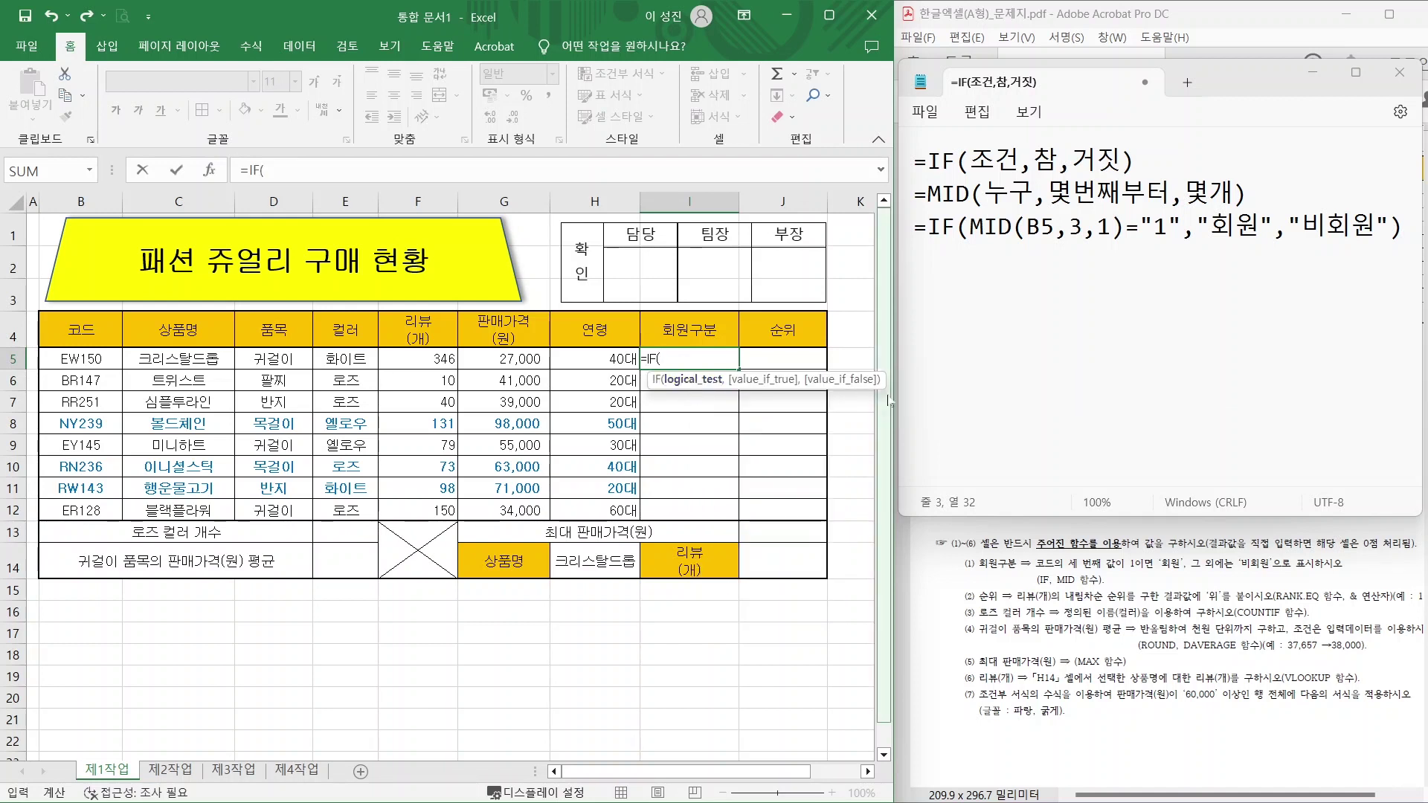
type("MI")
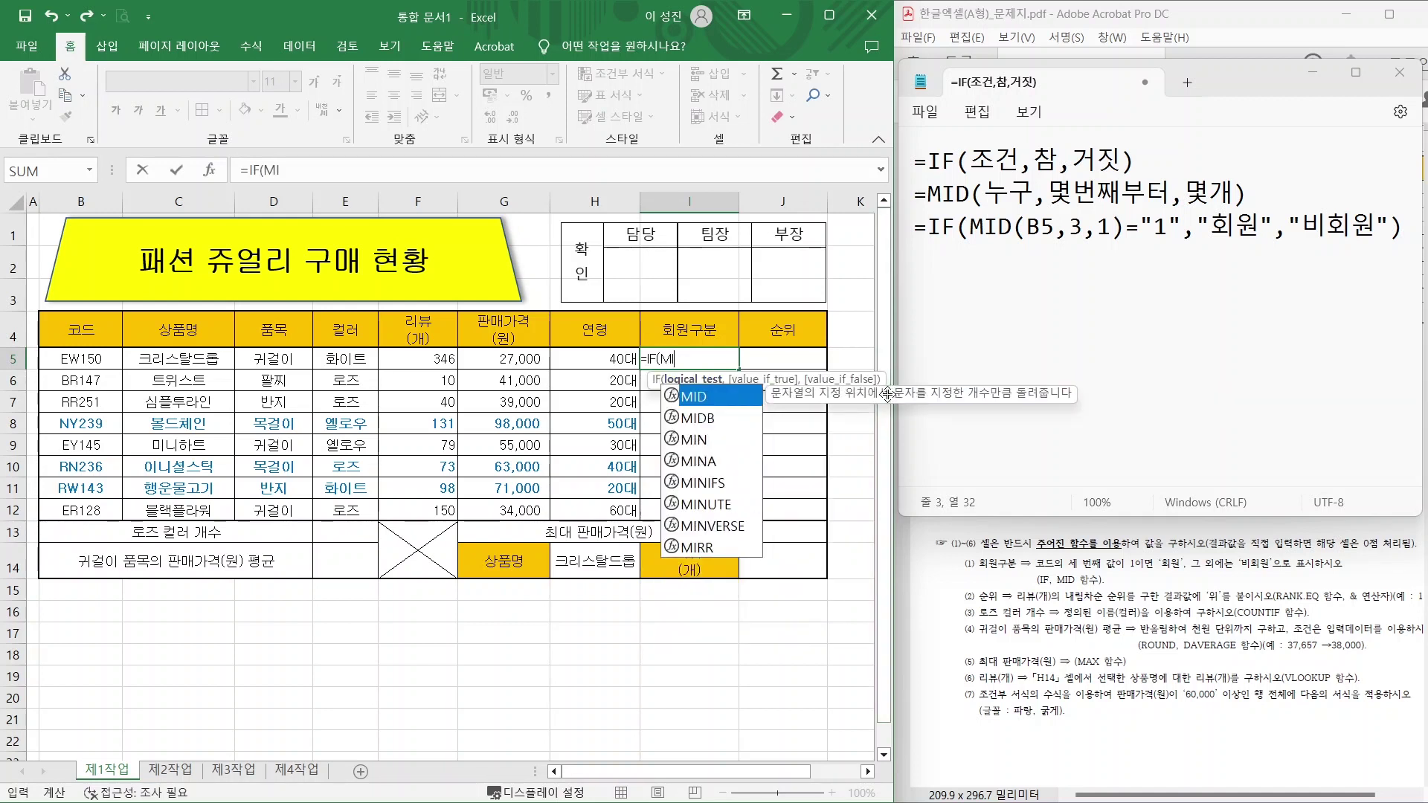
double_click(716, 400)
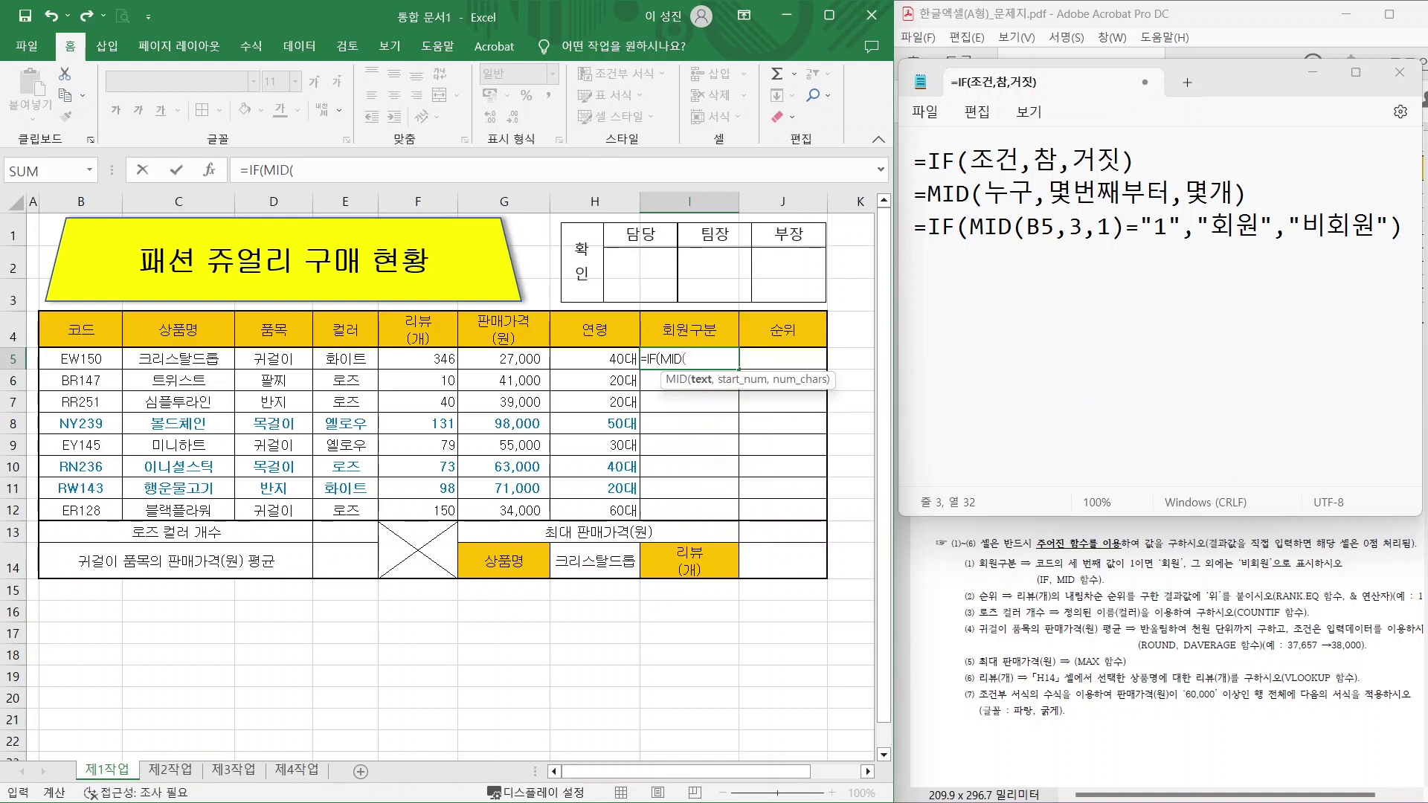
left_click(72, 360)
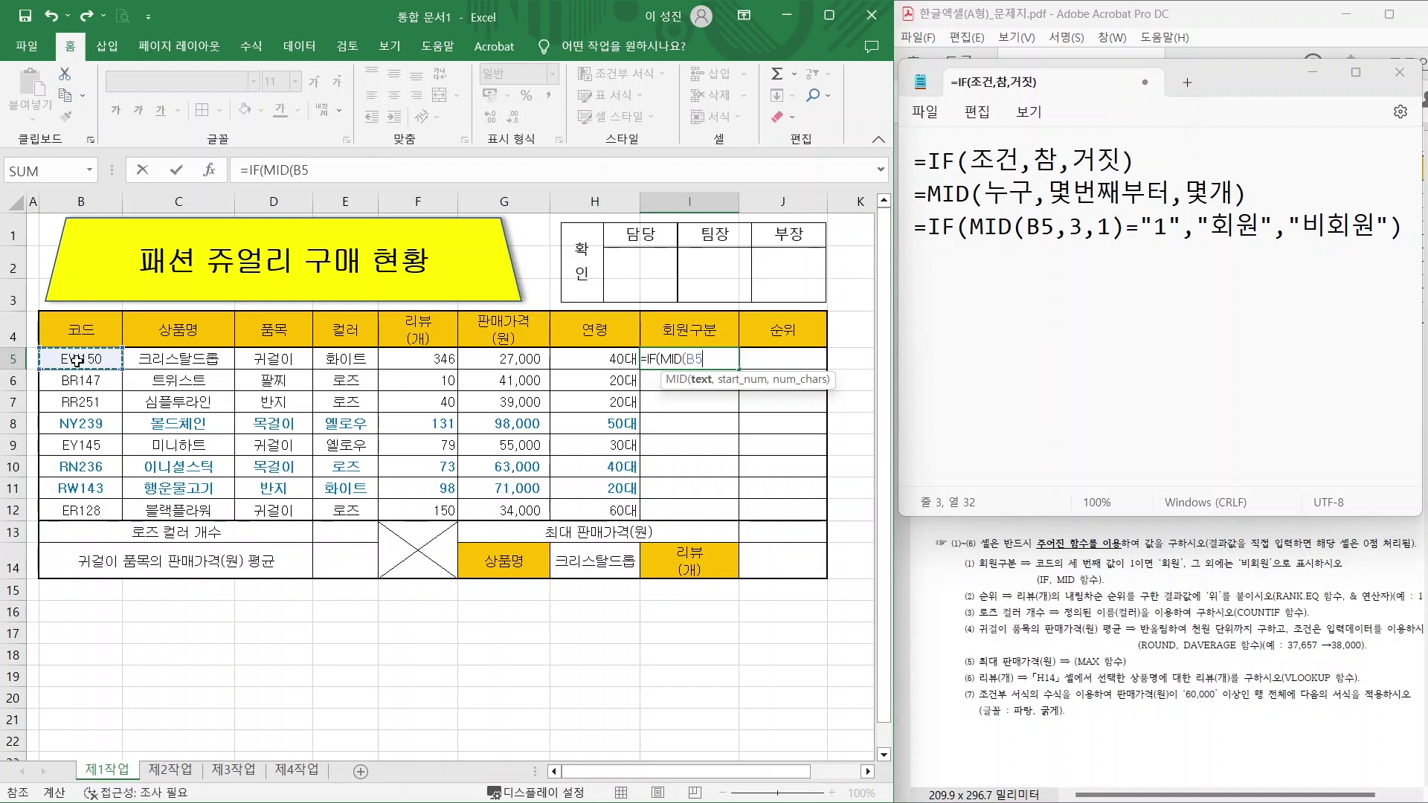
type(",")
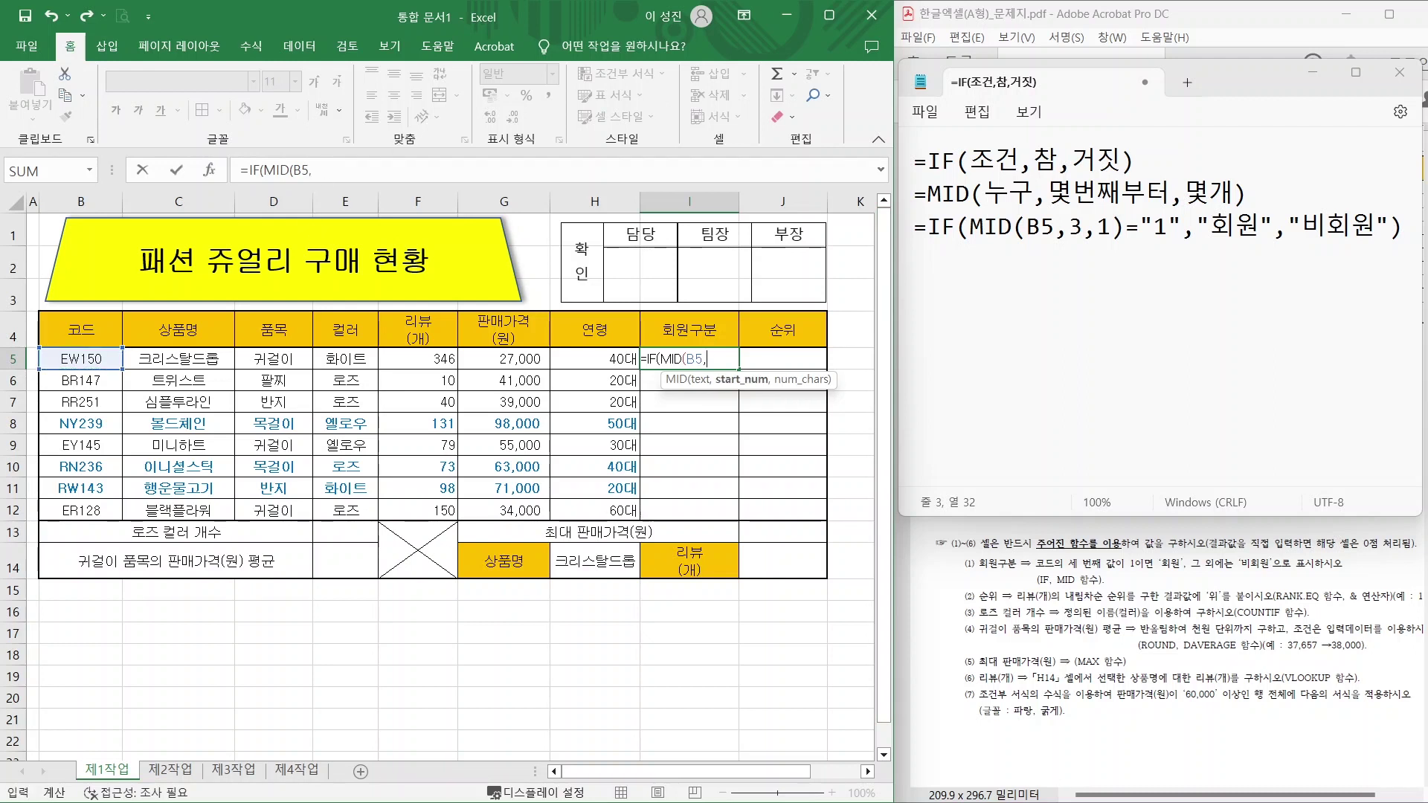
type("3,1)")
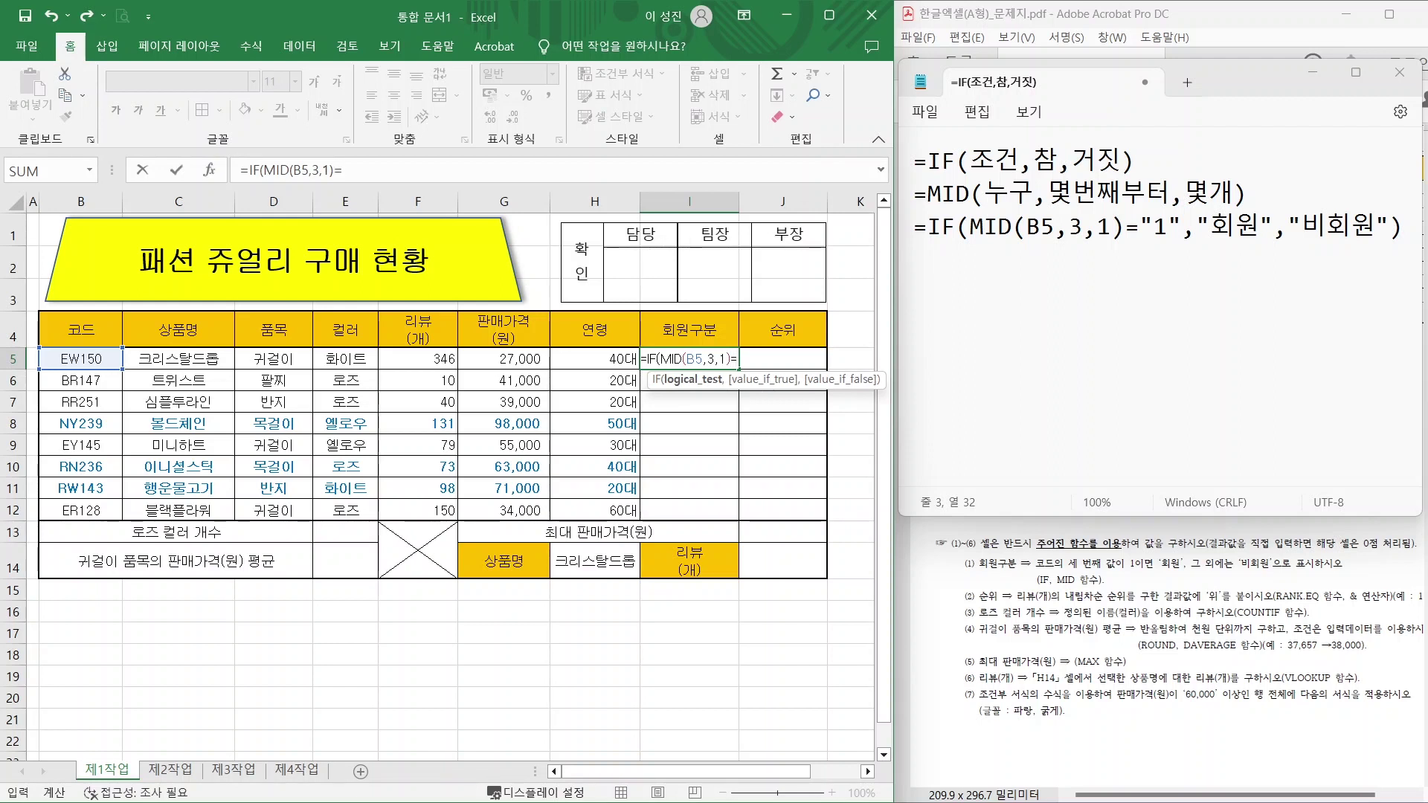
type("=\"")
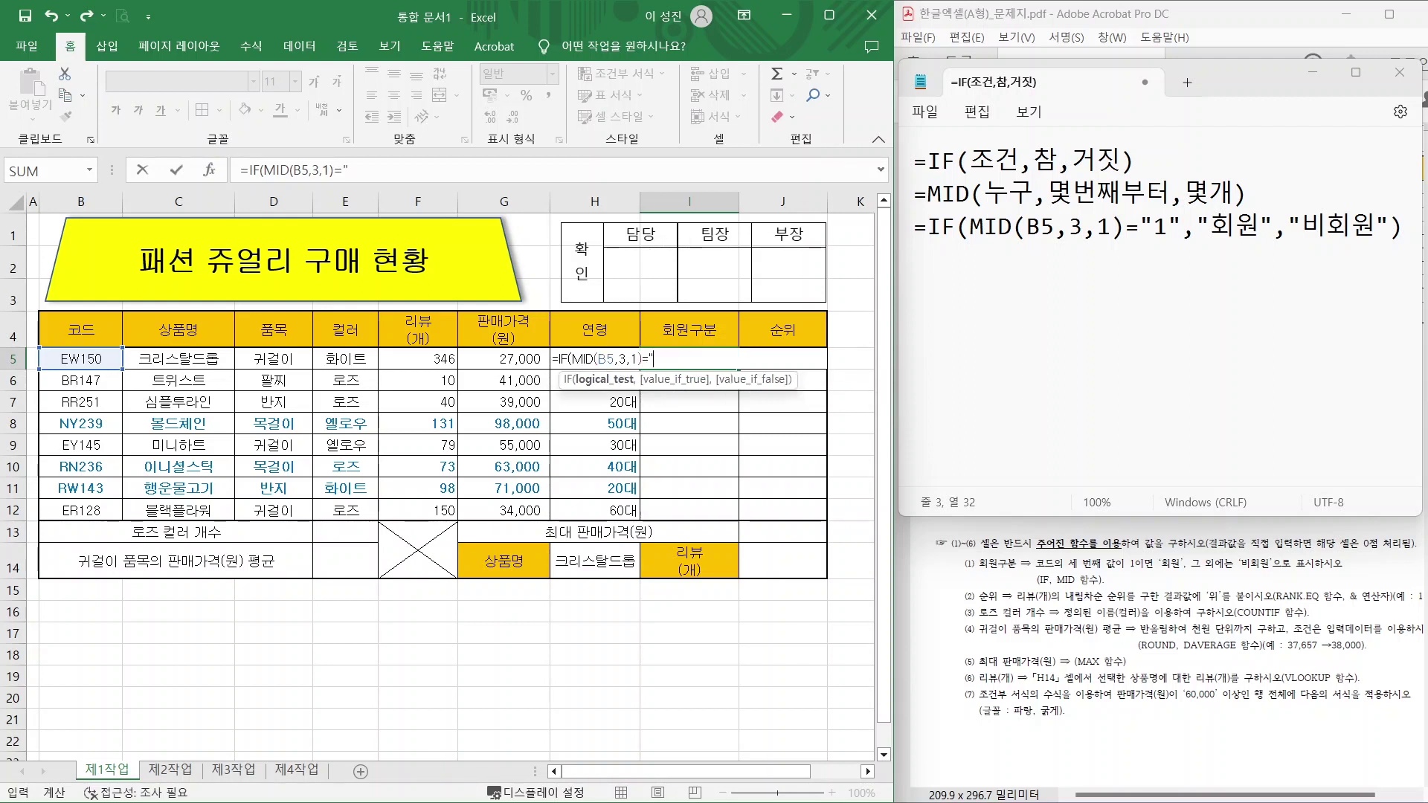
type("1\",")
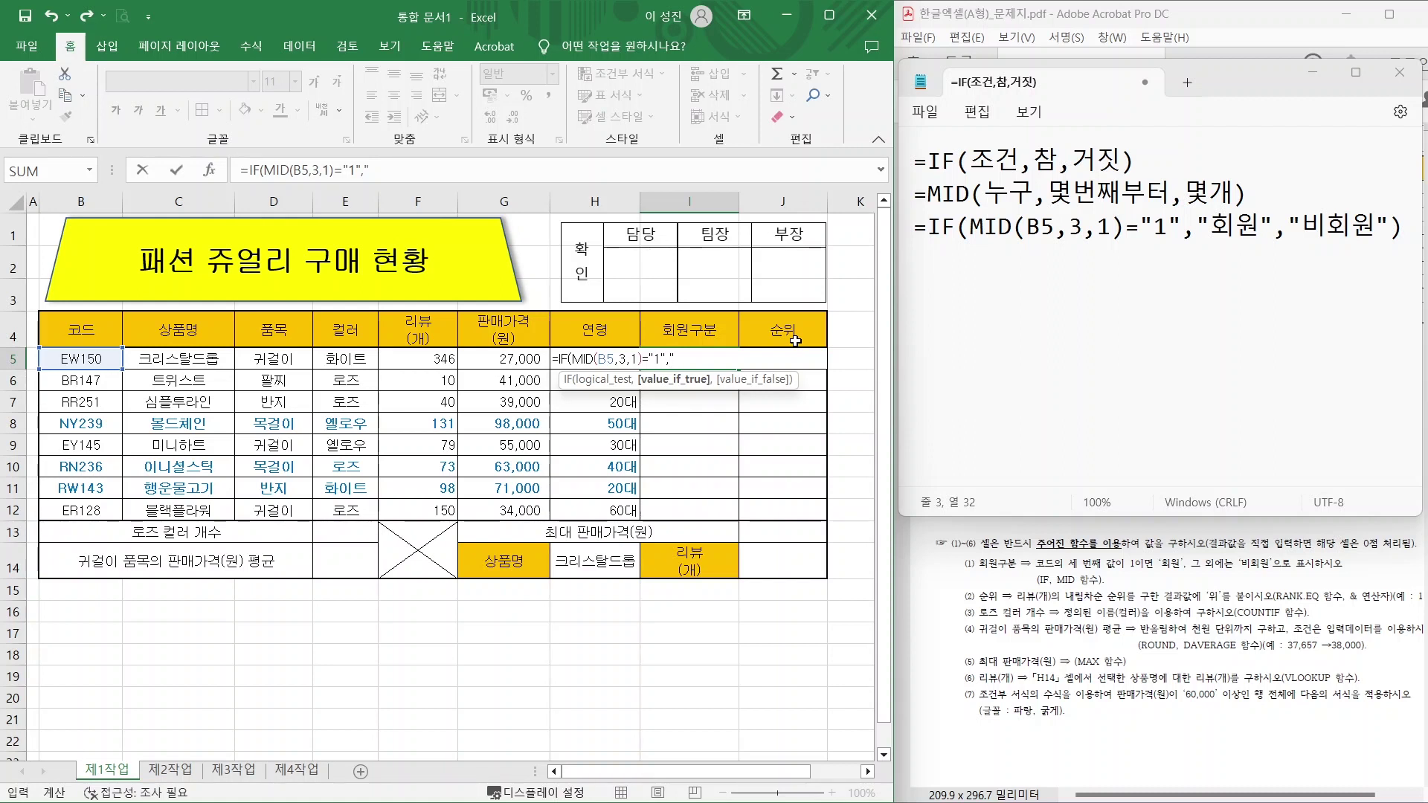
type("회원\",")
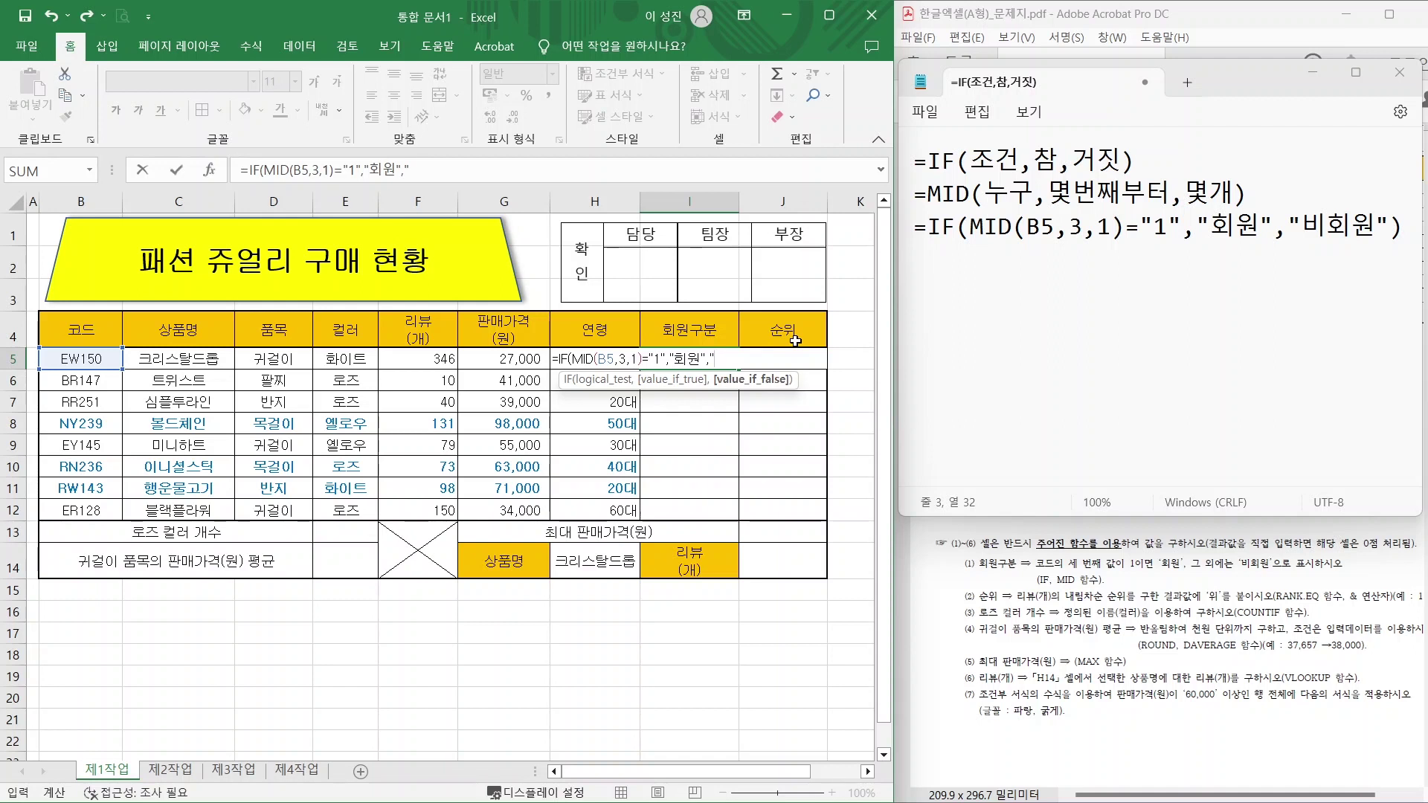
type("\"비회원\")")
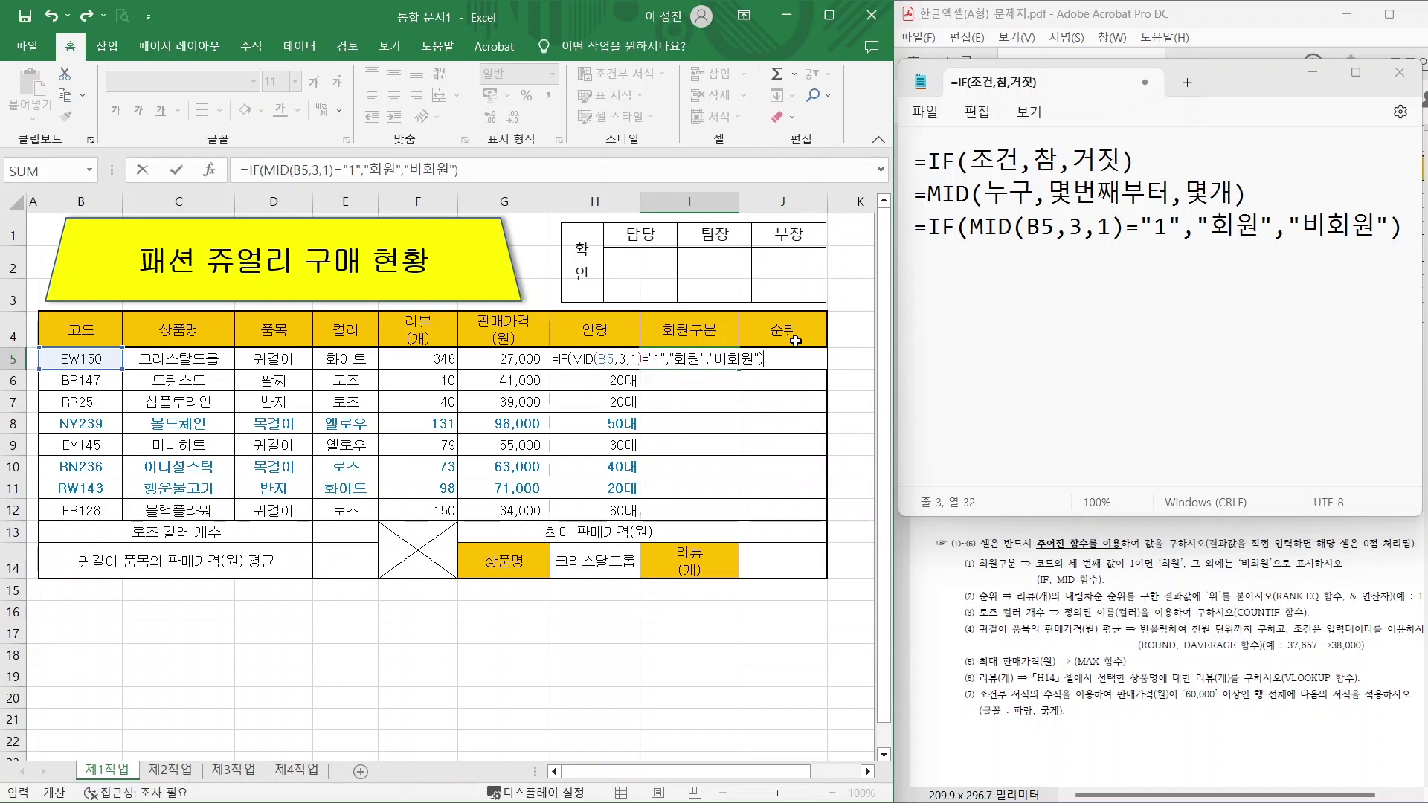
key("Return")
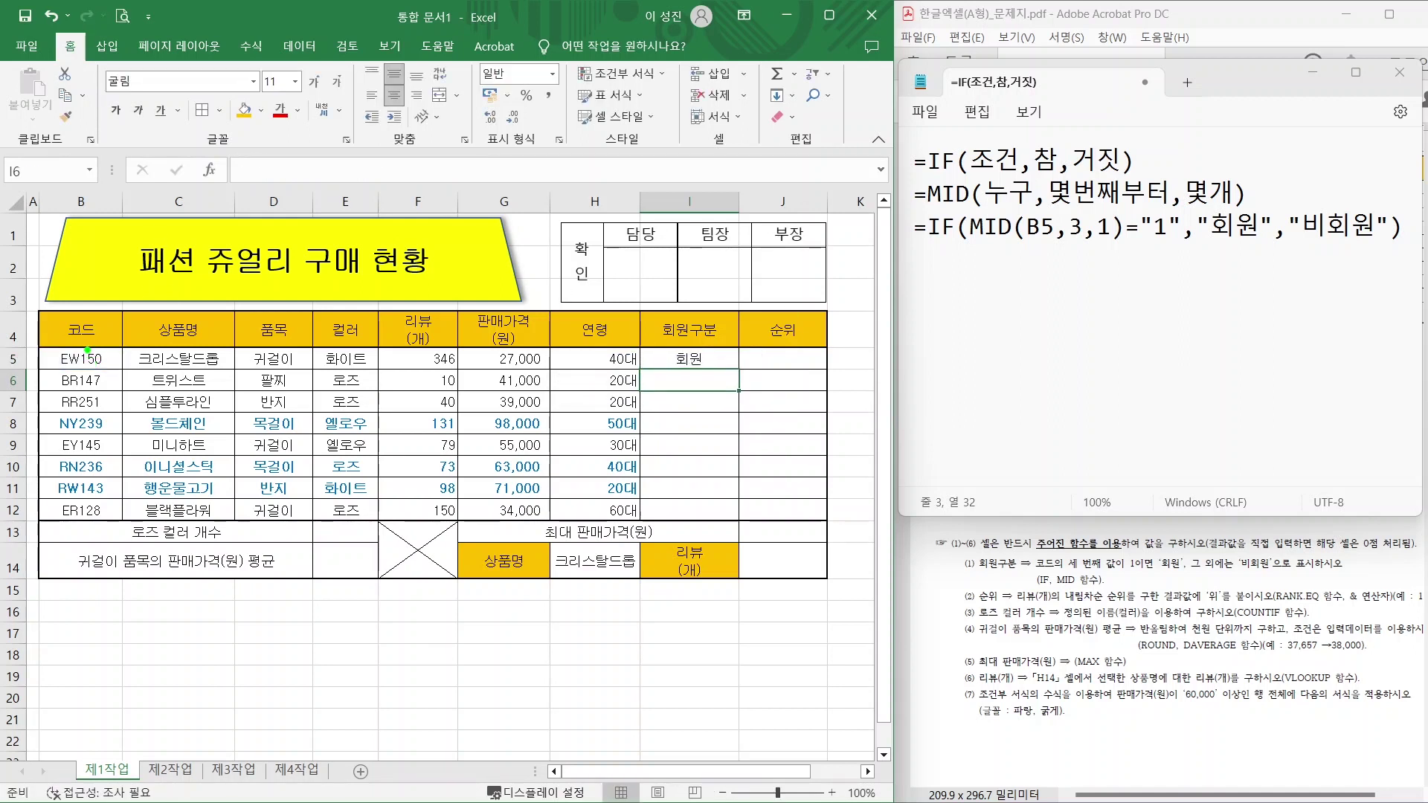
Point out code EW150 and its 회원 result in I5, then clear the marks.
left_click_drag(88, 351, 124, 293)
mouse_move(714, 367)
left_mouse_down()
mouse_move(695, 333)
mouse_move(712, 364)
left_mouse_up()
key("Escape")
Copy I5's formula down to I12 using Fill Without Formatting, then bring the exam PDF forward.
left_click(703, 362)
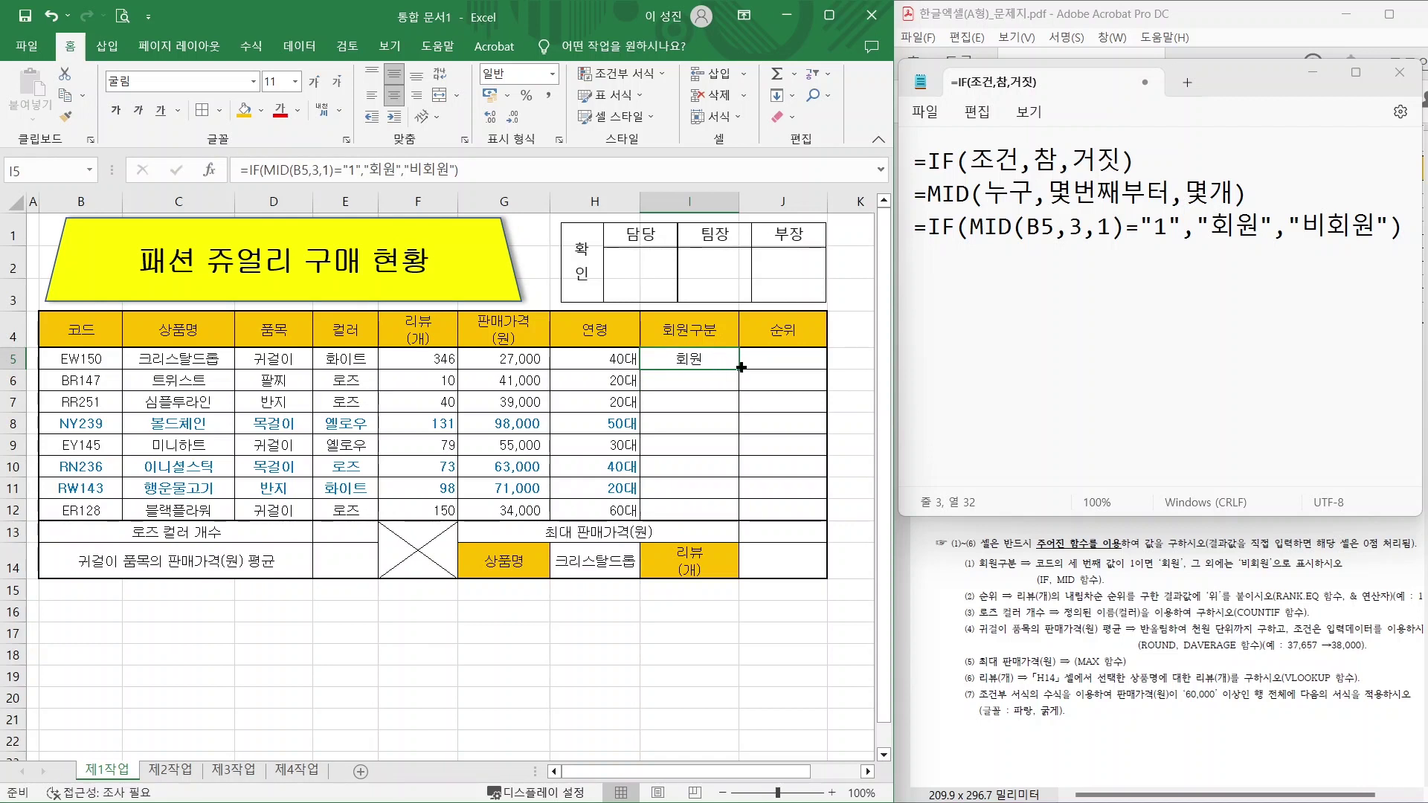
left_click_drag(737, 368, 734, 521)
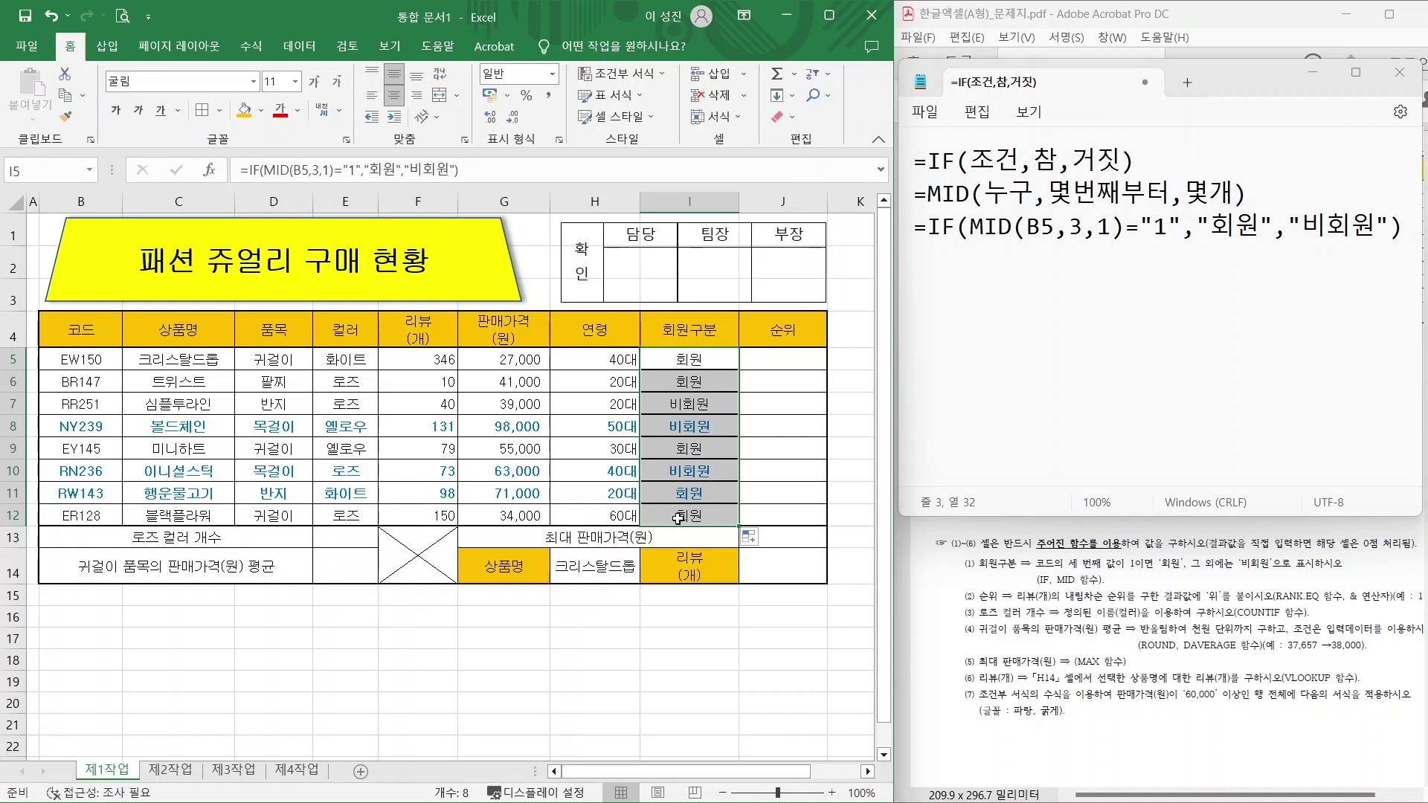
left_click(751, 538)
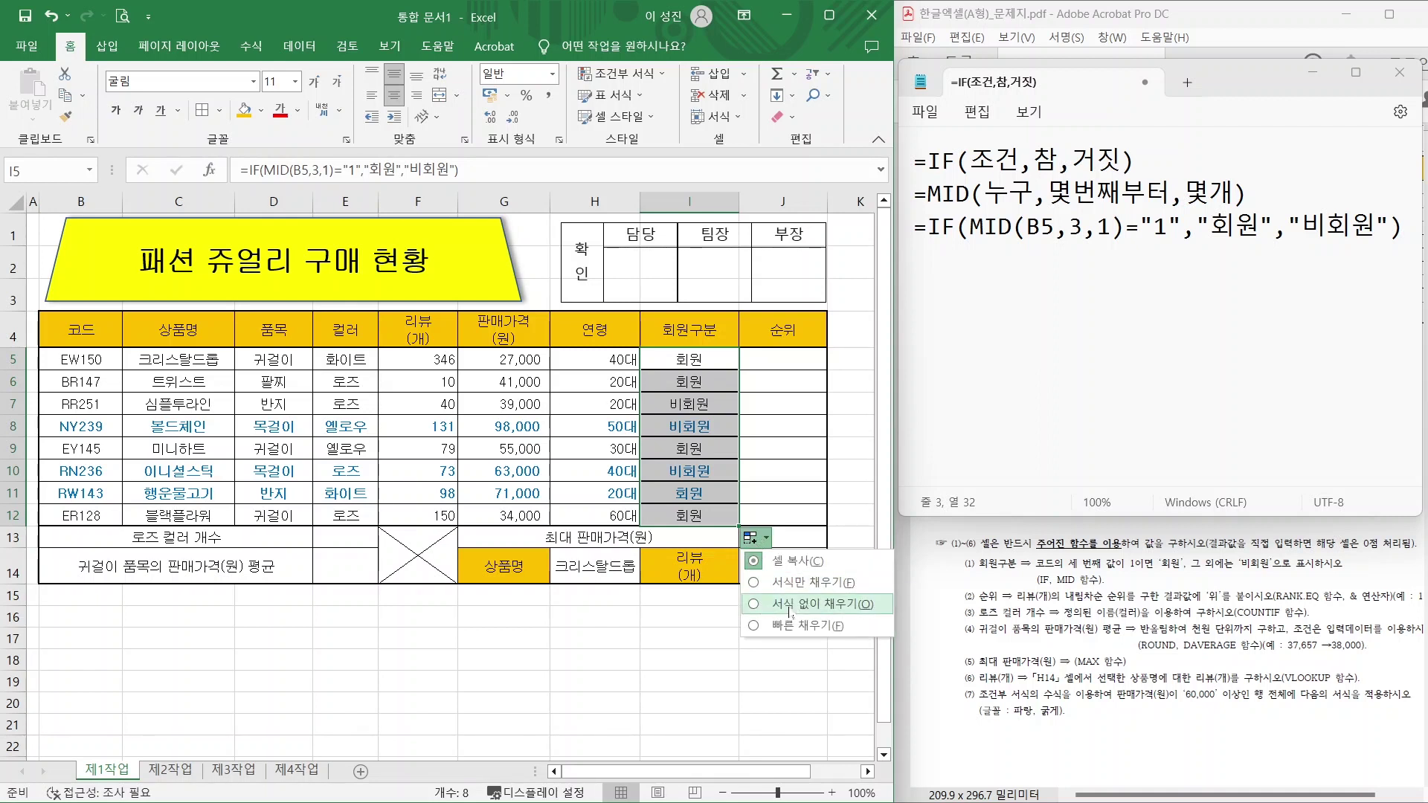
left_click(790, 608)
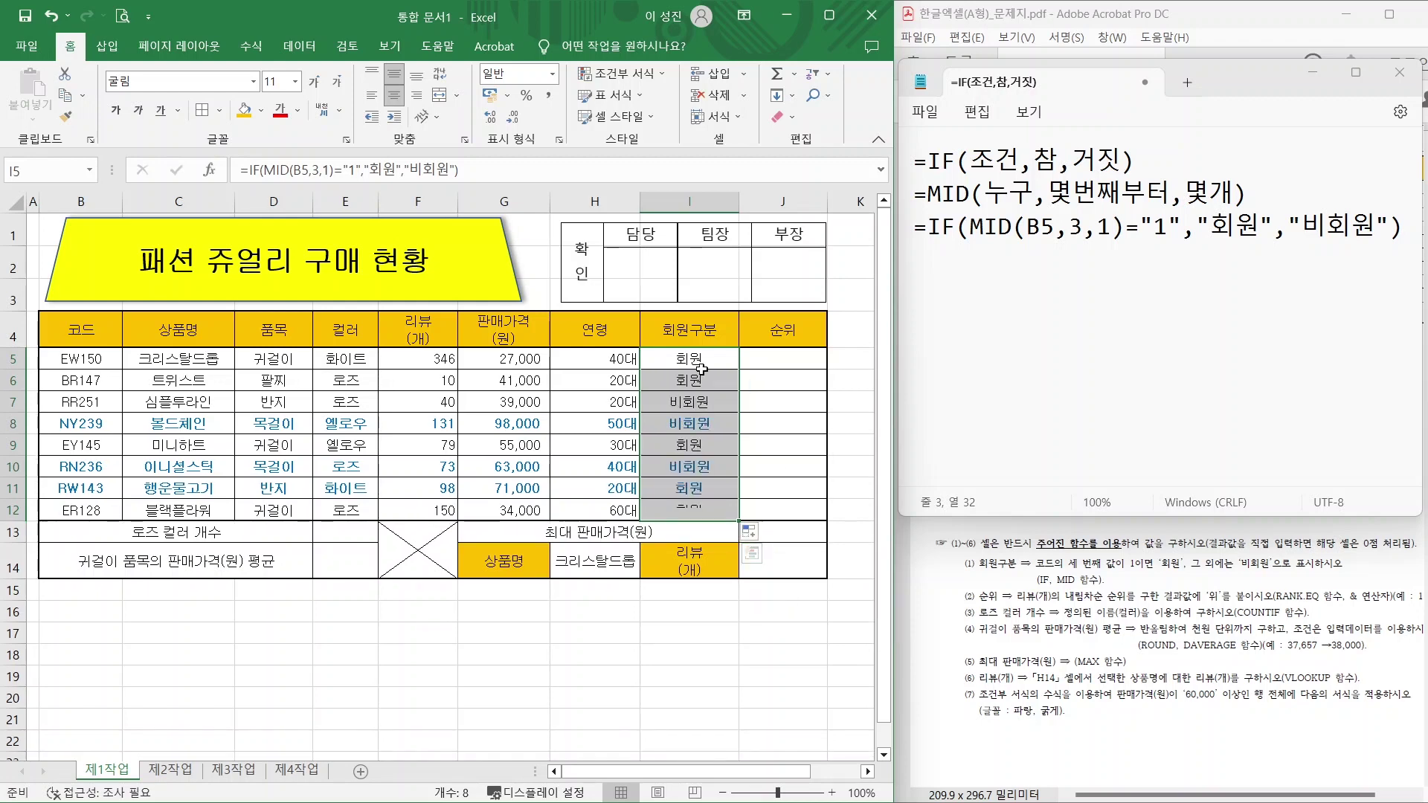
left_click(696, 636)
left_click(966, 546)
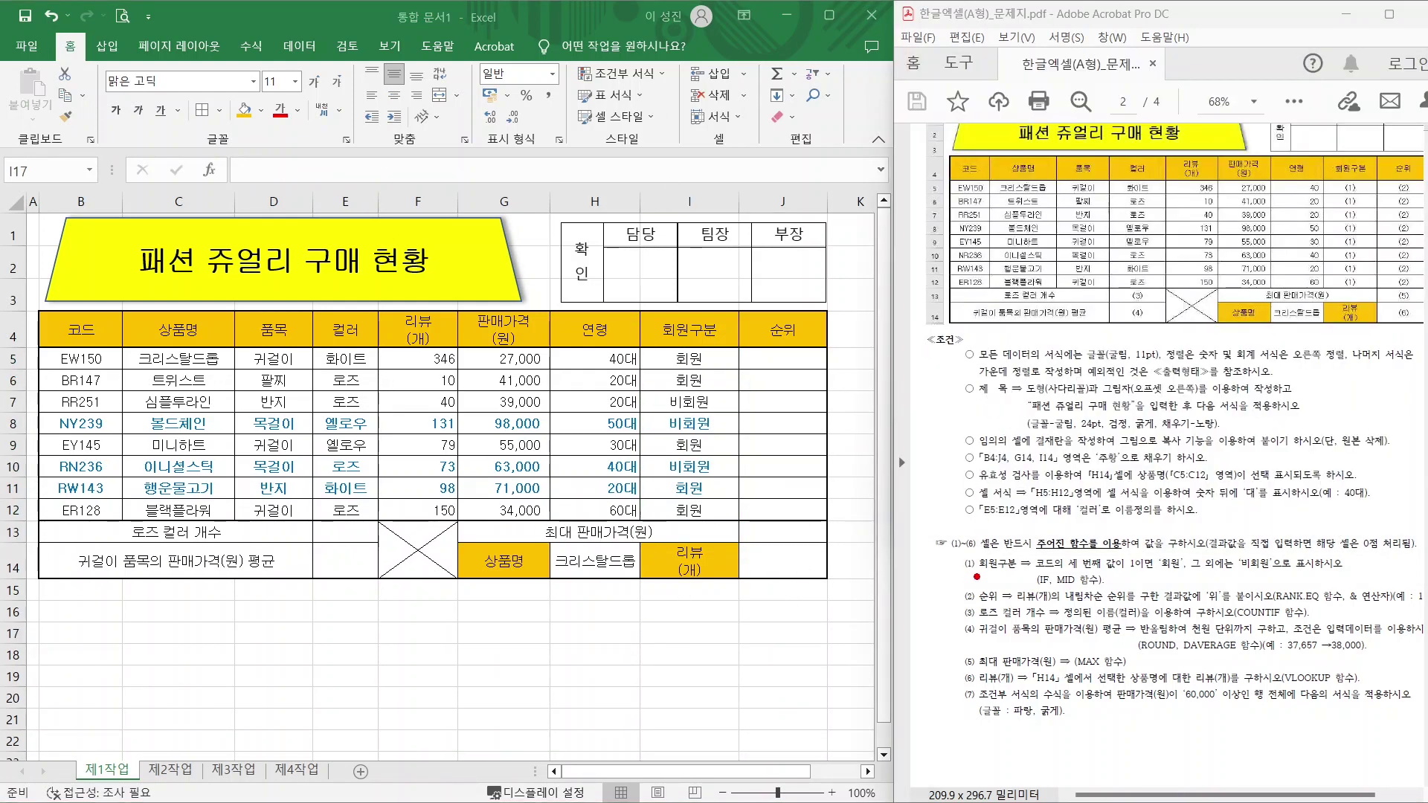
Mark up the ranking requirement: 순위, the 위 suffix, and the RANK.EQ and & operator hints.
left_click_drag(969, 601, 1138, 604)
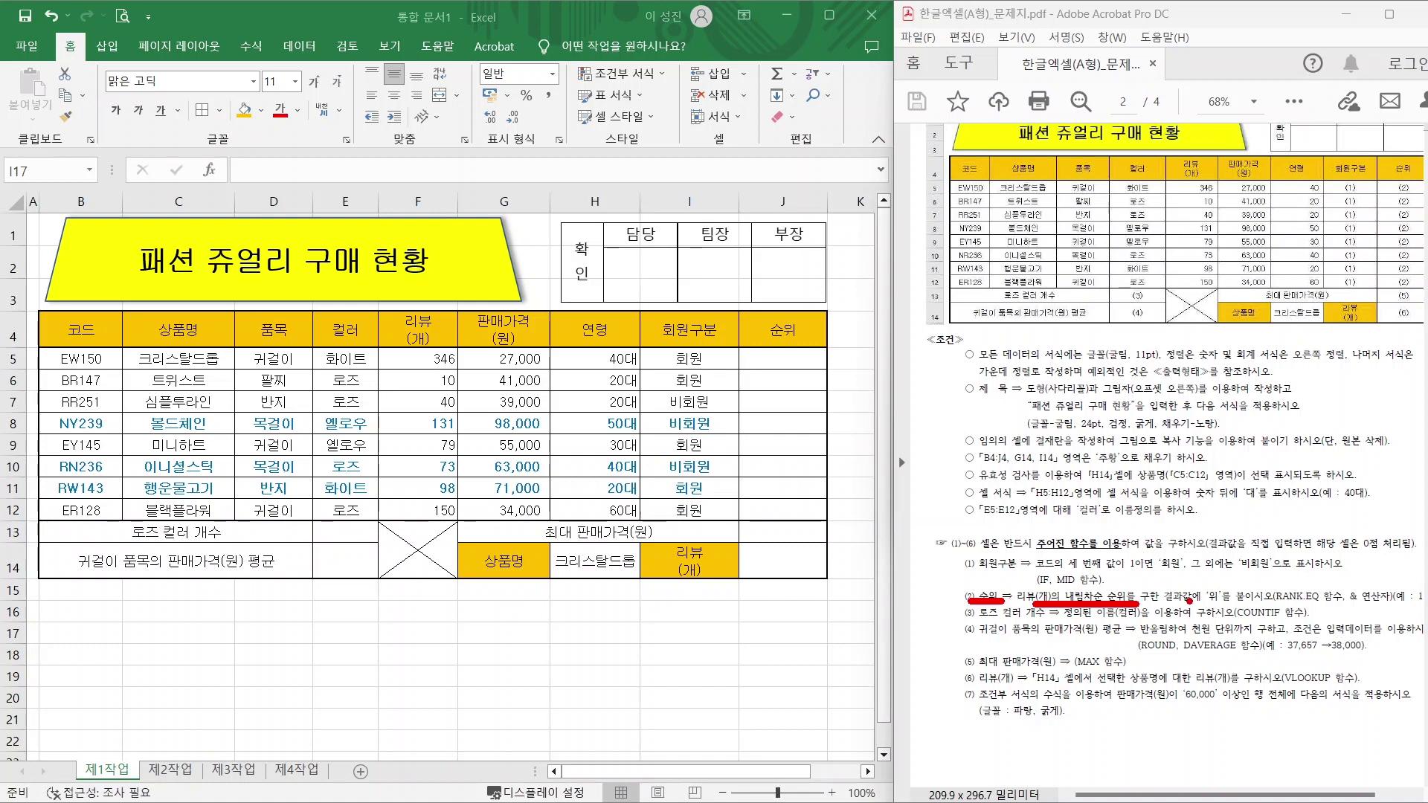
mouse_move(1227, 595)
left_mouse_down()
mouse_move(1205, 602)
mouse_move(1225, 583)
mouse_move(1227, 601)
left_mouse_up()
left_click_drag(1350, 608, 1399, 607)
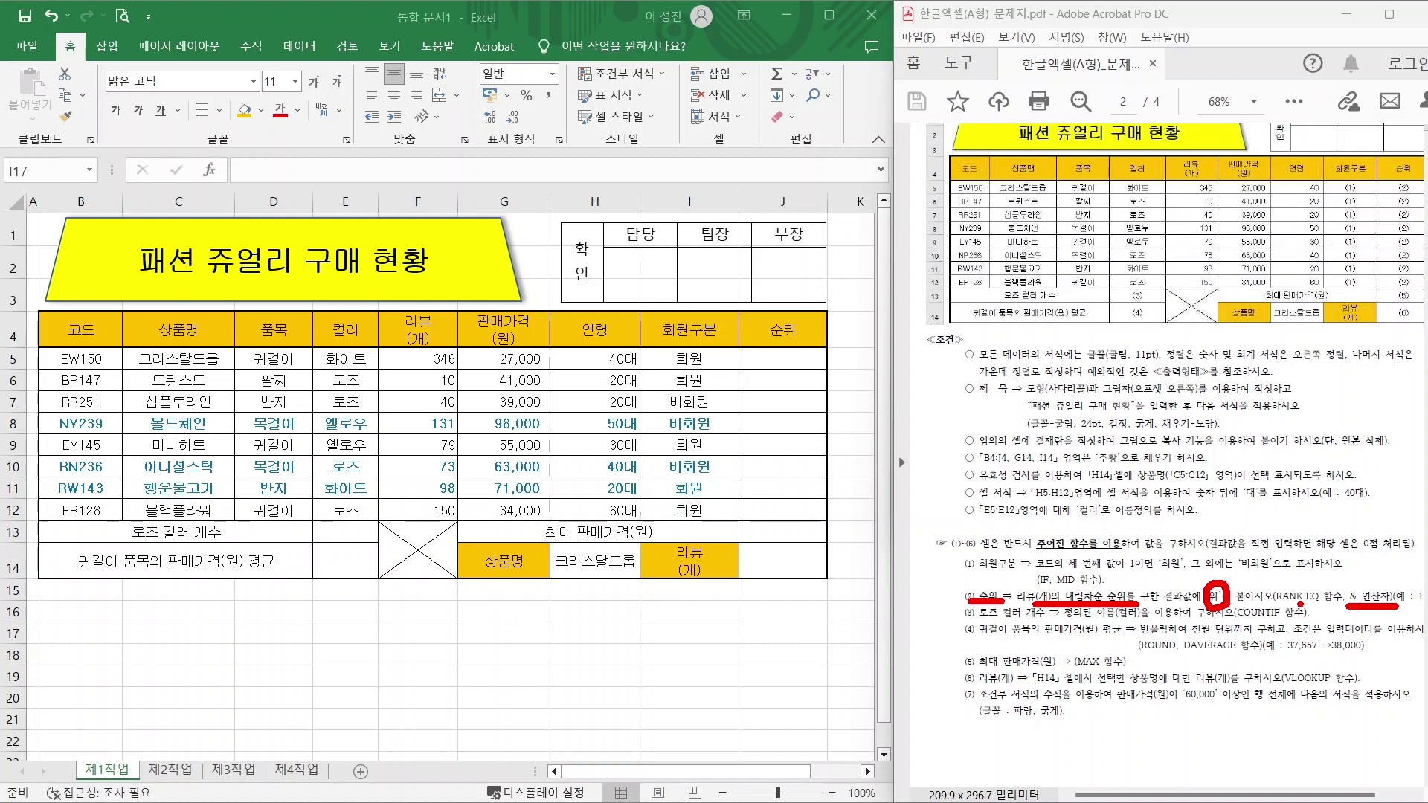
left_click_drag(1276, 606, 1337, 606)
key("Escape")
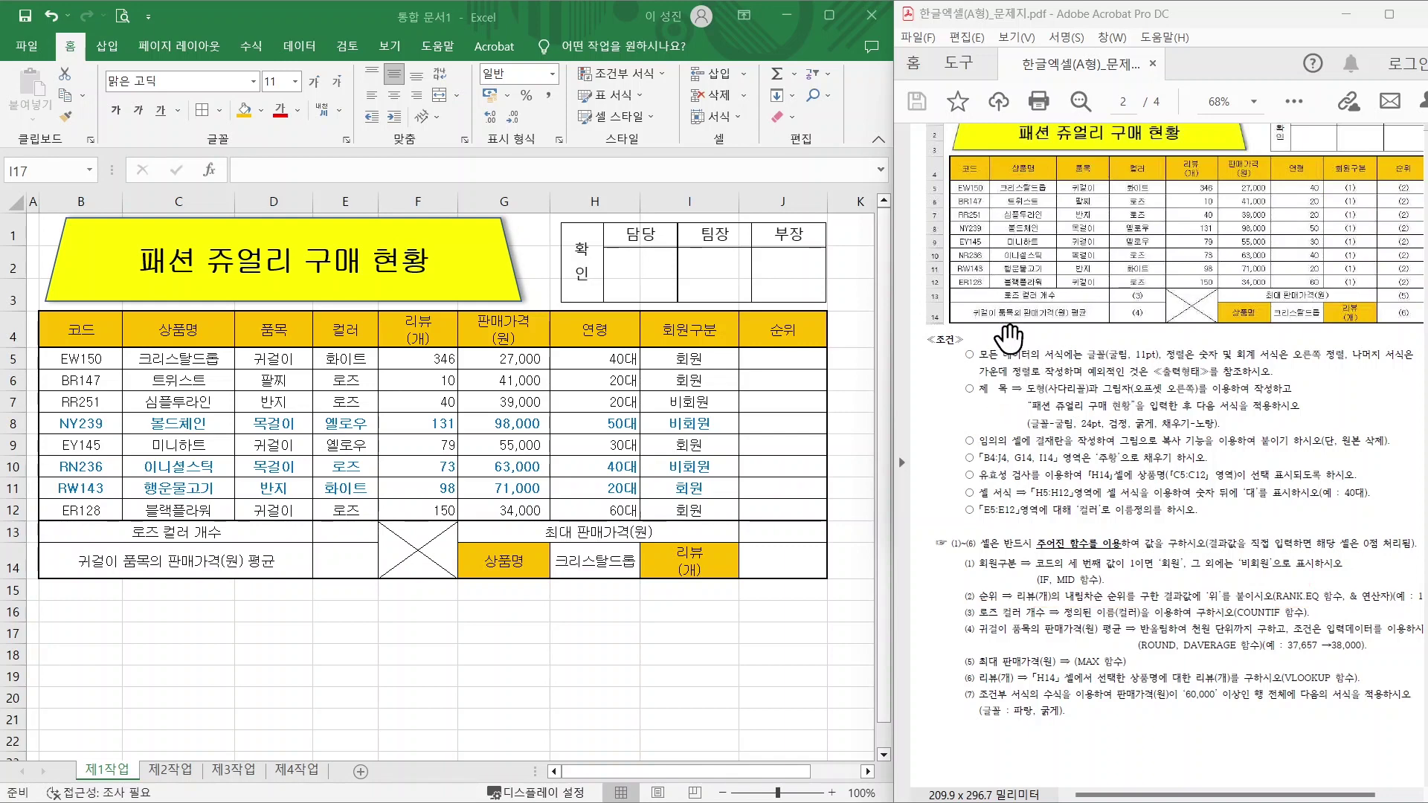
In the Notepad notes, highlight RANK.EQ's 누구 and 어디서범위 arguments and the descending/ascending (,1) forms.
key("alt+Tab")
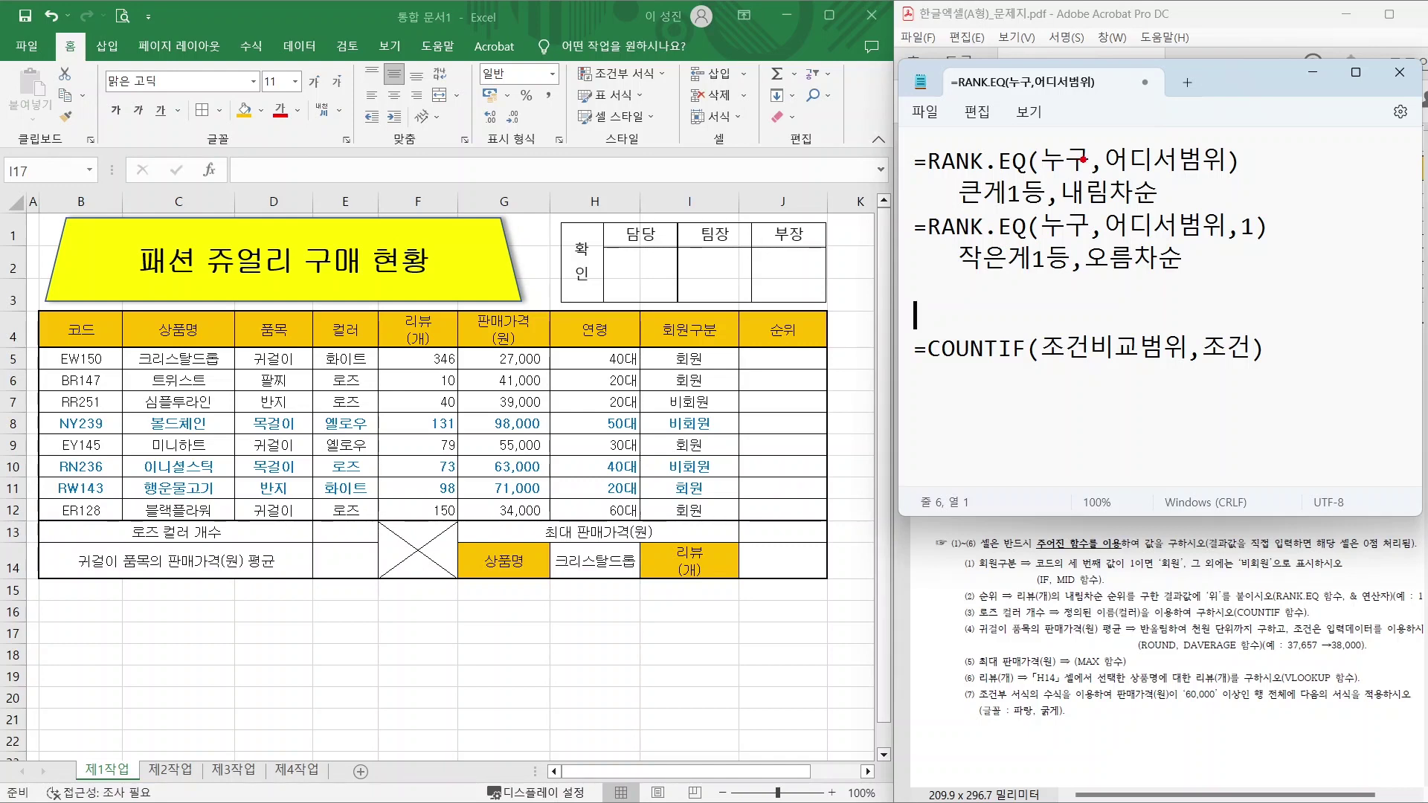
mouse_move(1093, 162)
left_mouse_down()
mouse_move(1071, 182)
mouse_move(1077, 134)
mouse_move(1094, 166)
left_mouse_up()
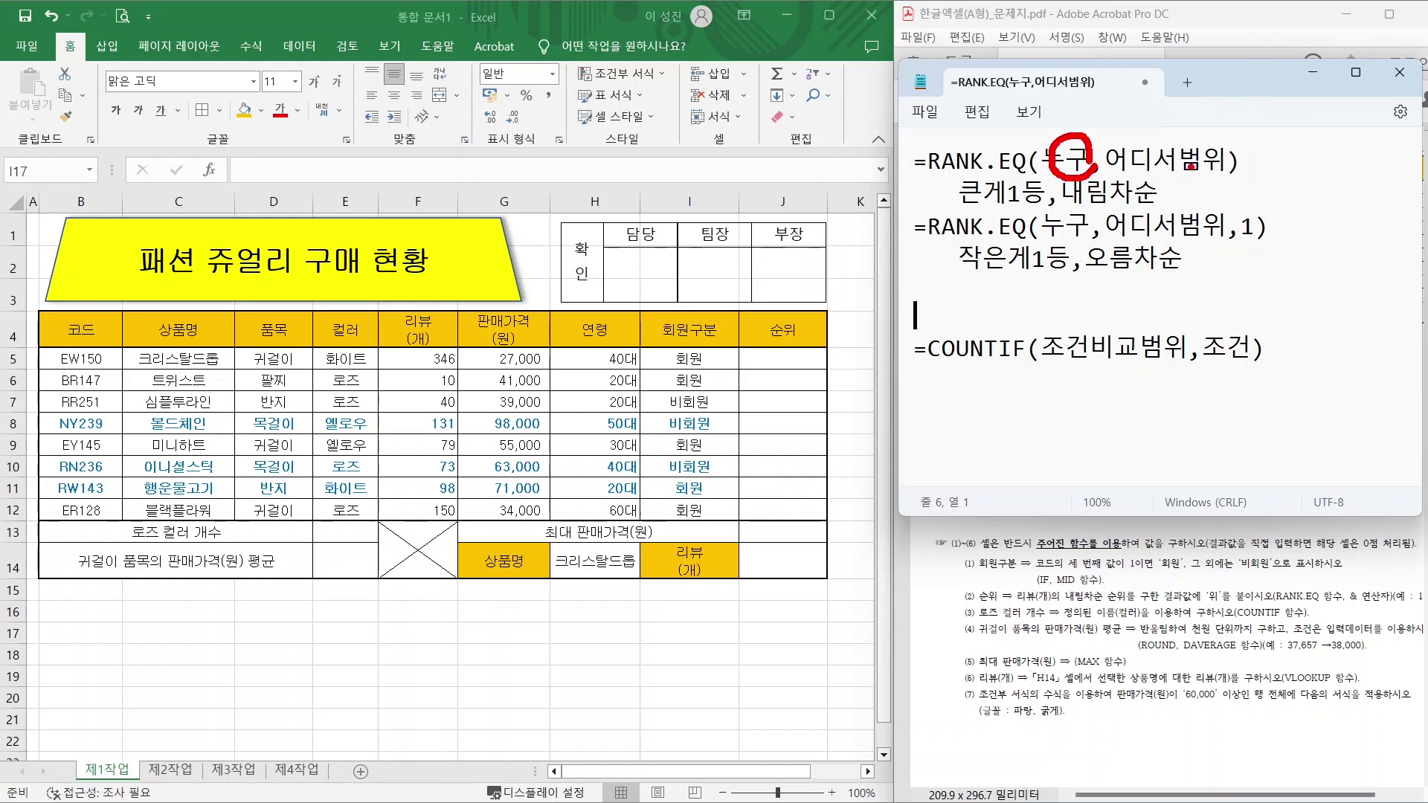
mouse_move(1222, 174)
left_mouse_down()
mouse_move(1127, 179)
mouse_move(1205, 137)
mouse_move(1209, 173)
left_mouse_up()
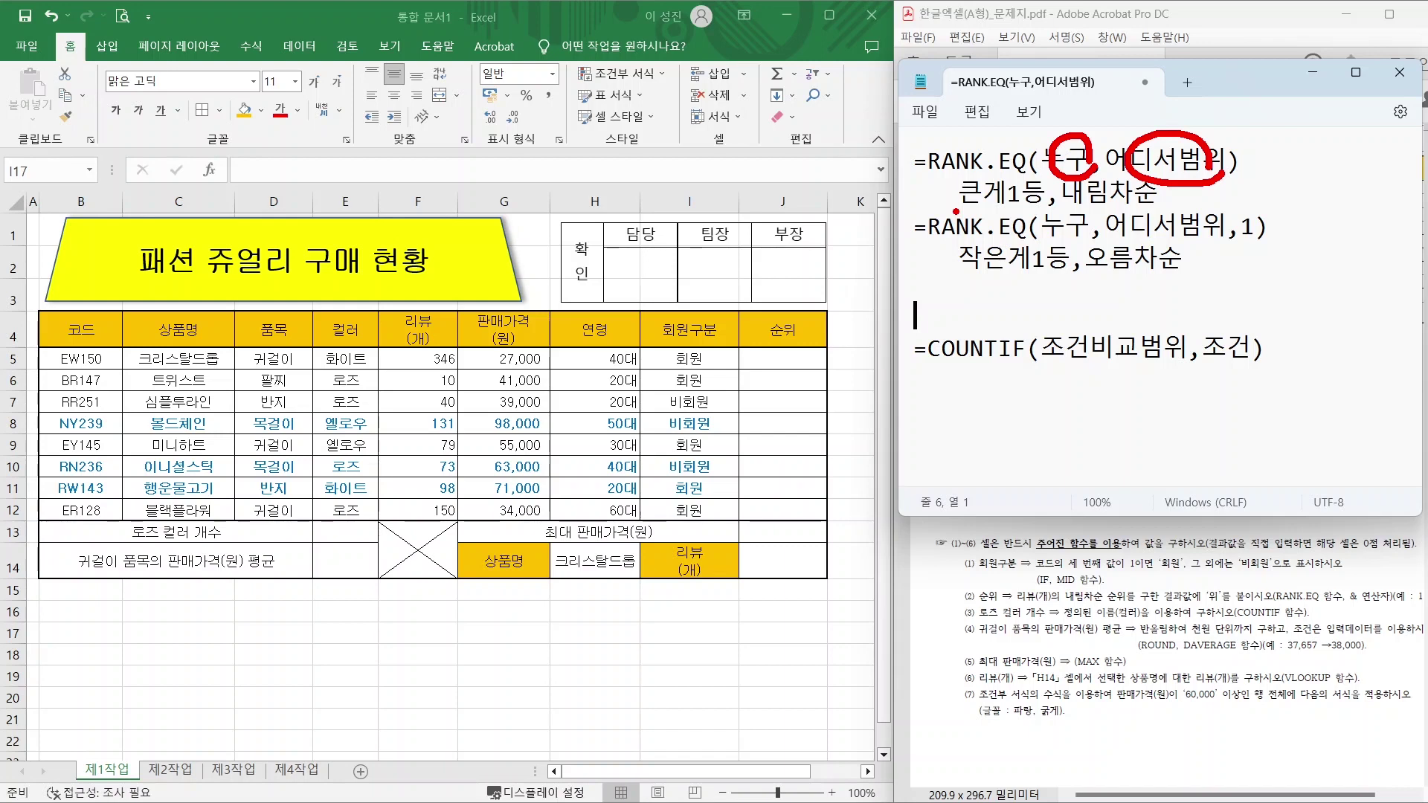
left_click_drag(1064, 146, 1027, 73)
left_click_drag(1173, 136, 1219, 87)
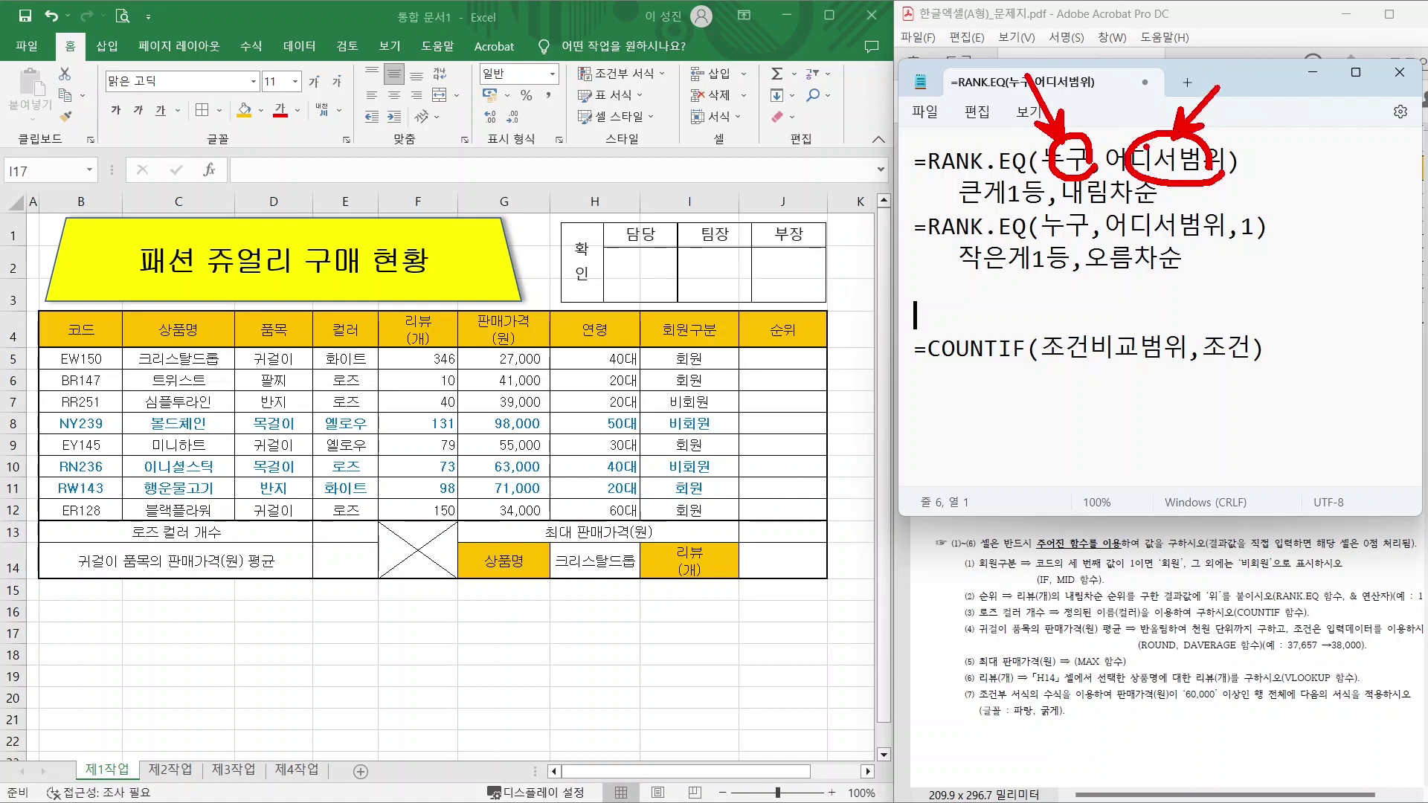
left_click_drag(1056, 214, 1188, 211)
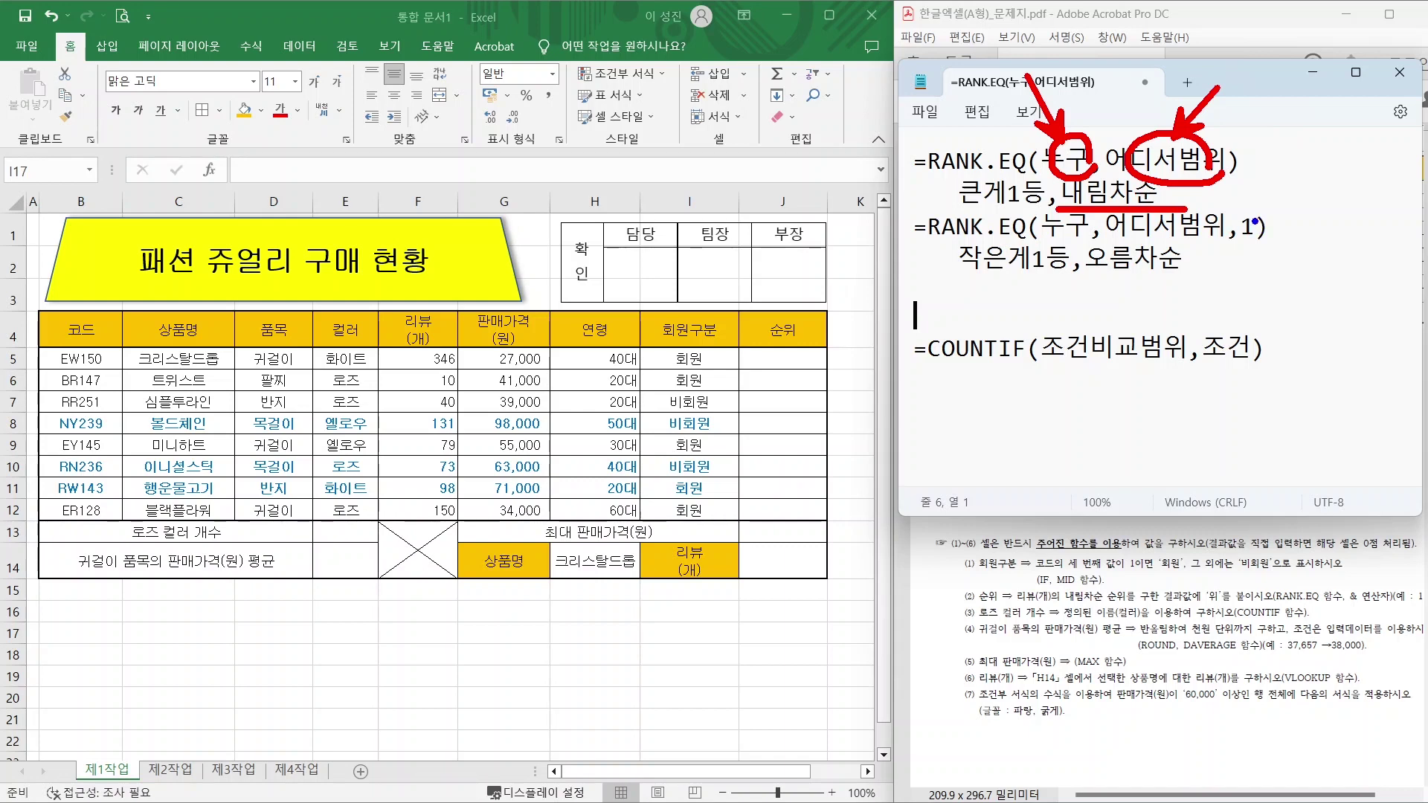
left_click_drag(1256, 221, 1305, 183)
key("Escape")
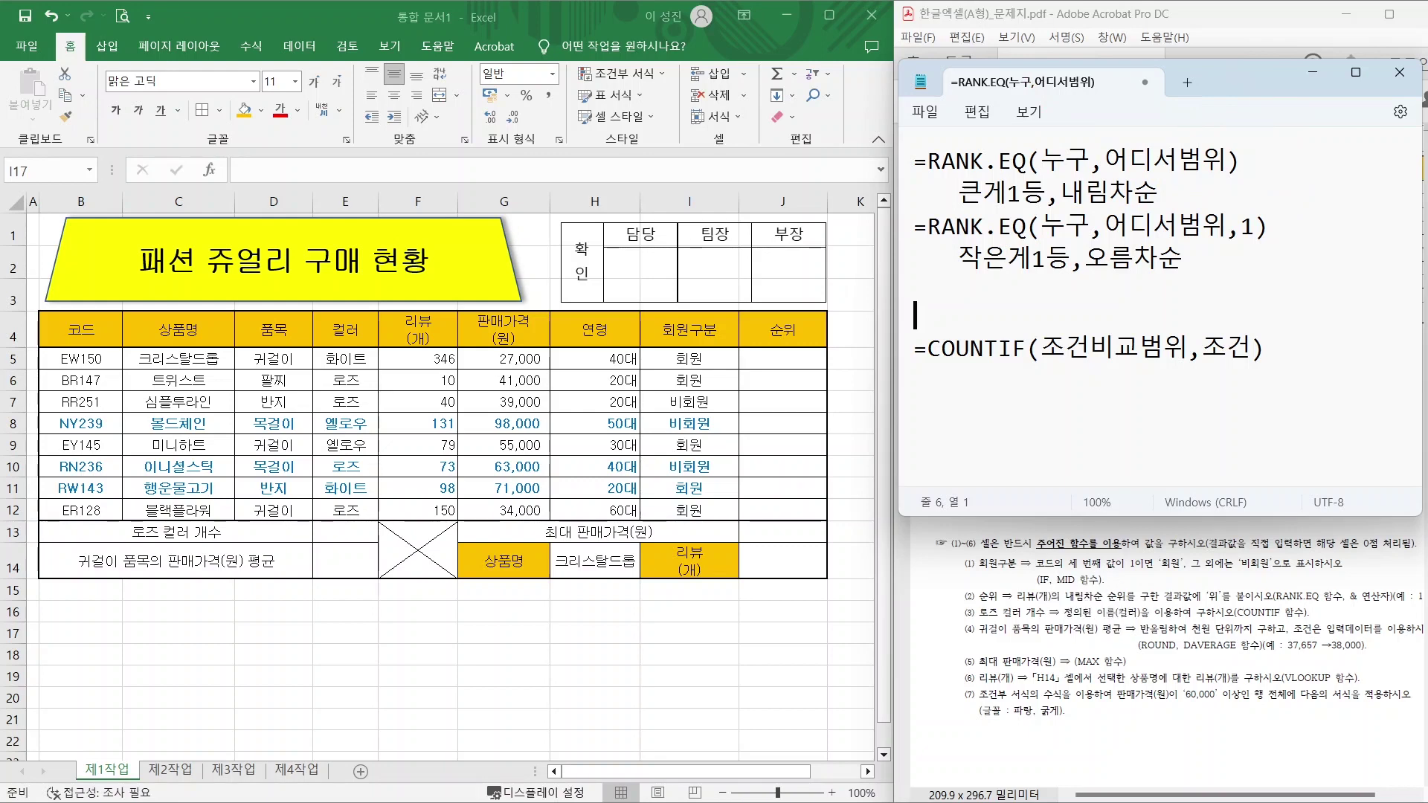
Delete the explanation lines below the first RANK.EQ syntax line in Notepad.
left_click_drag(895, 138, 1305, 209)
key("Escape")
mouse_move(958, 192)
left_mouse_down()
mouse_move(984, 192)
mouse_move(914, 290)
left_mouse_up()
key("BackSpace")
Start the draft =RANK.EQ( on line 2, marking F5 as the value ranked into J5.
type("=ㄱ")
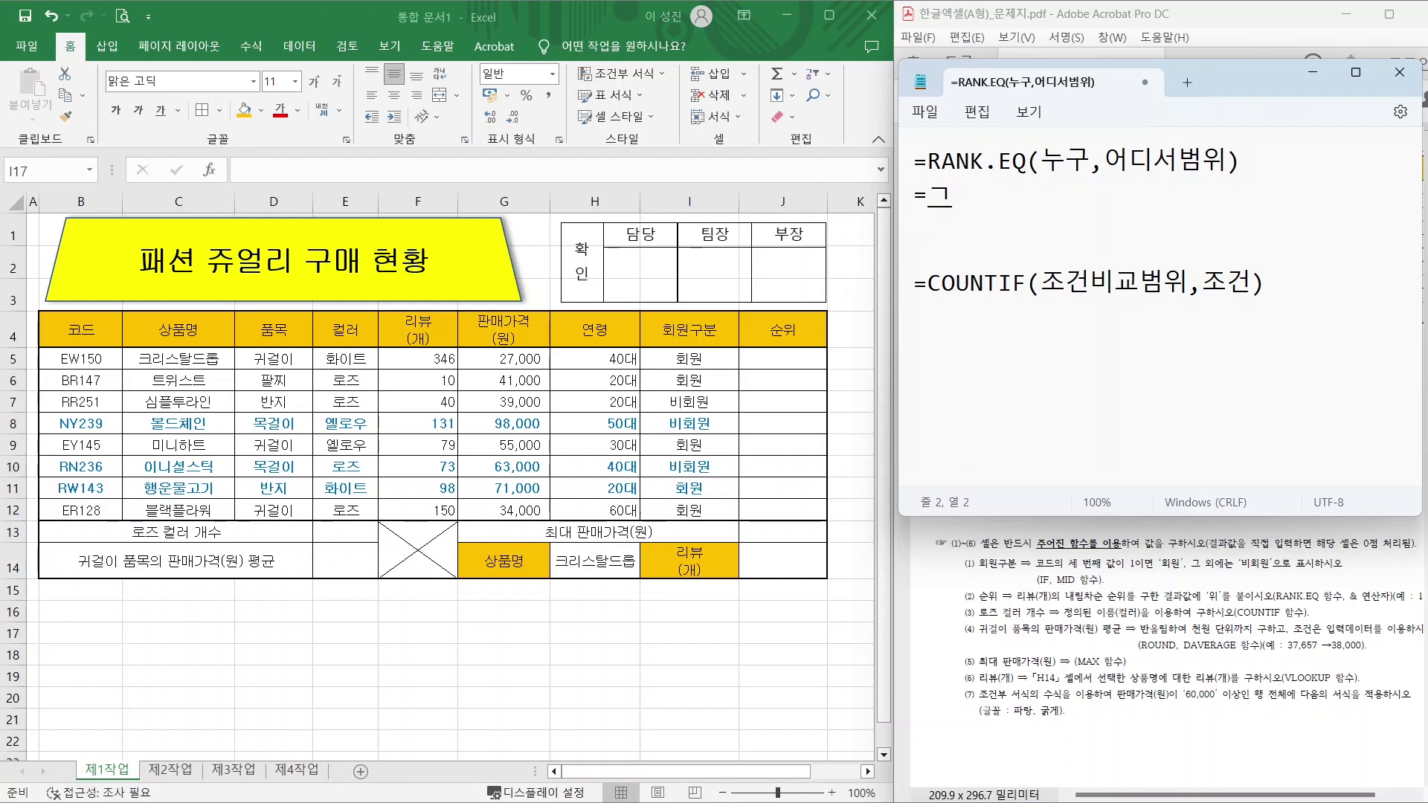
key("BackSpace")
key("Hangul")
type("R")
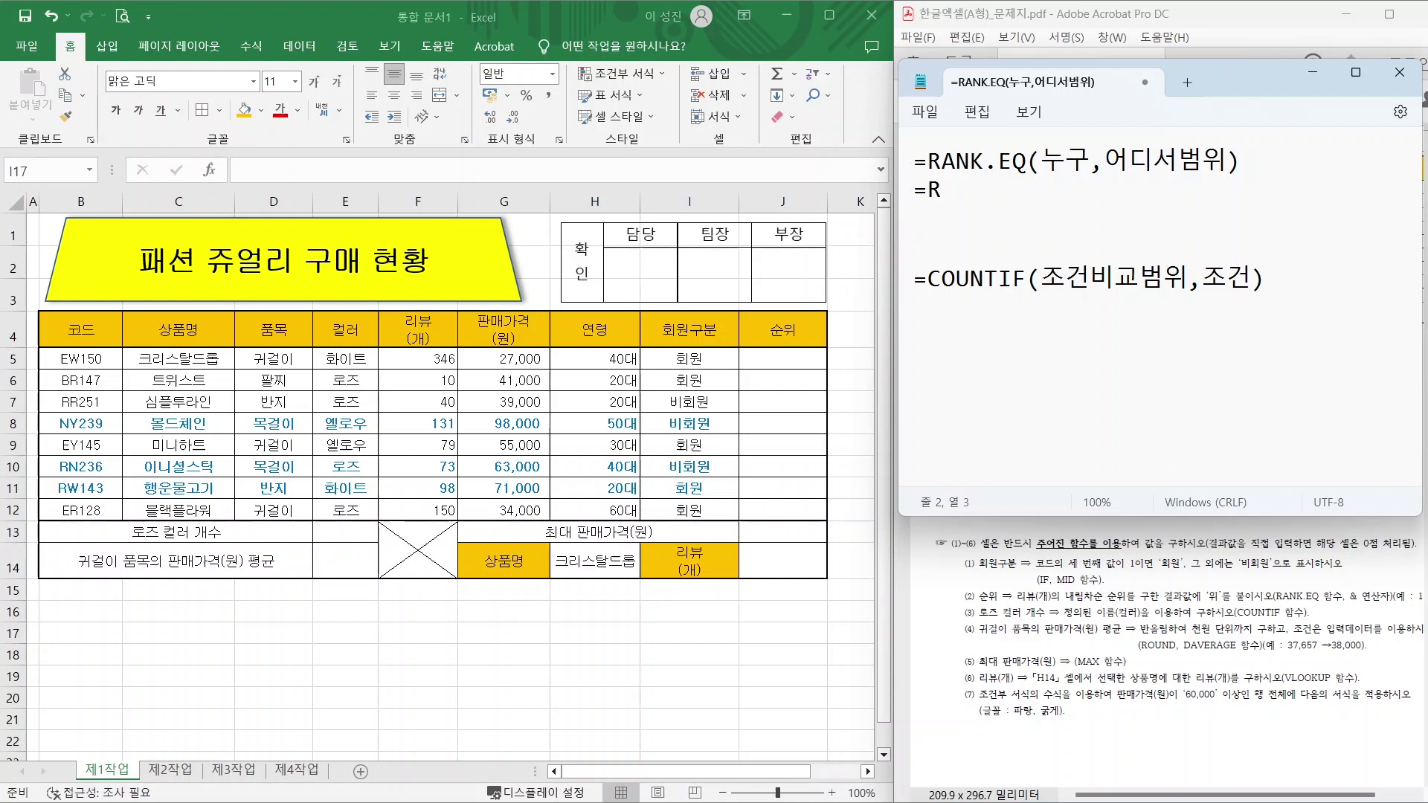
type("ANK.EQ(")
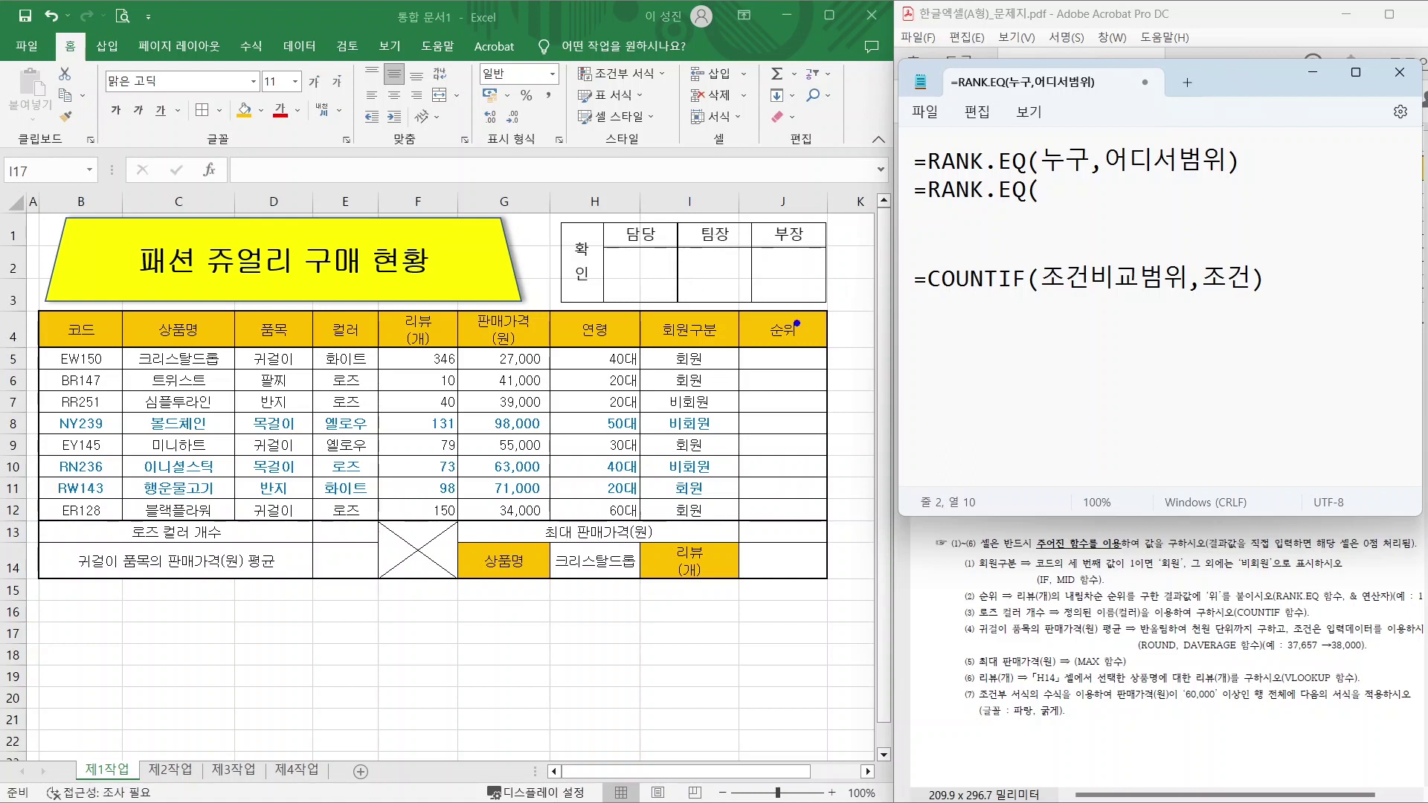
left_click(439, 359)
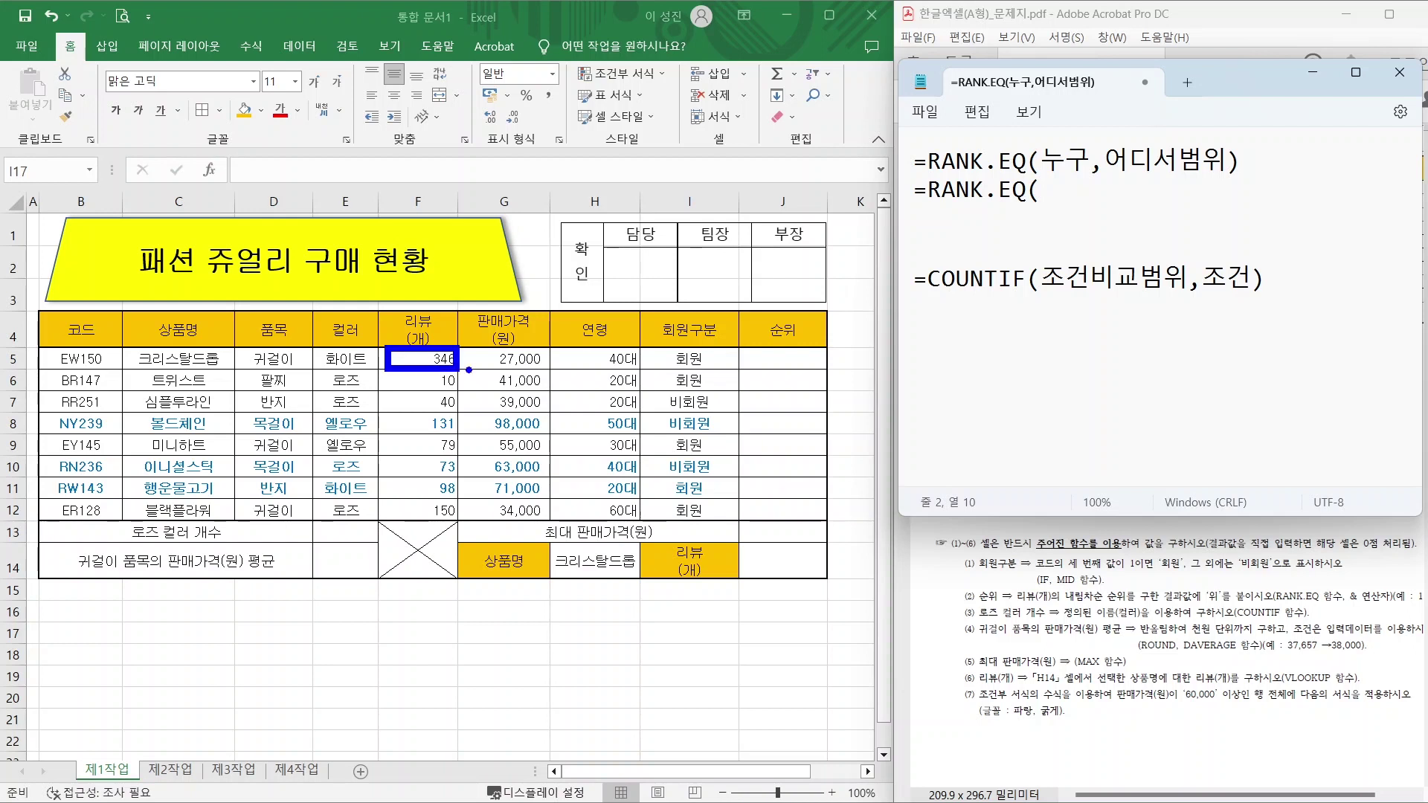
left_click_drag(742, 349, 814, 369)
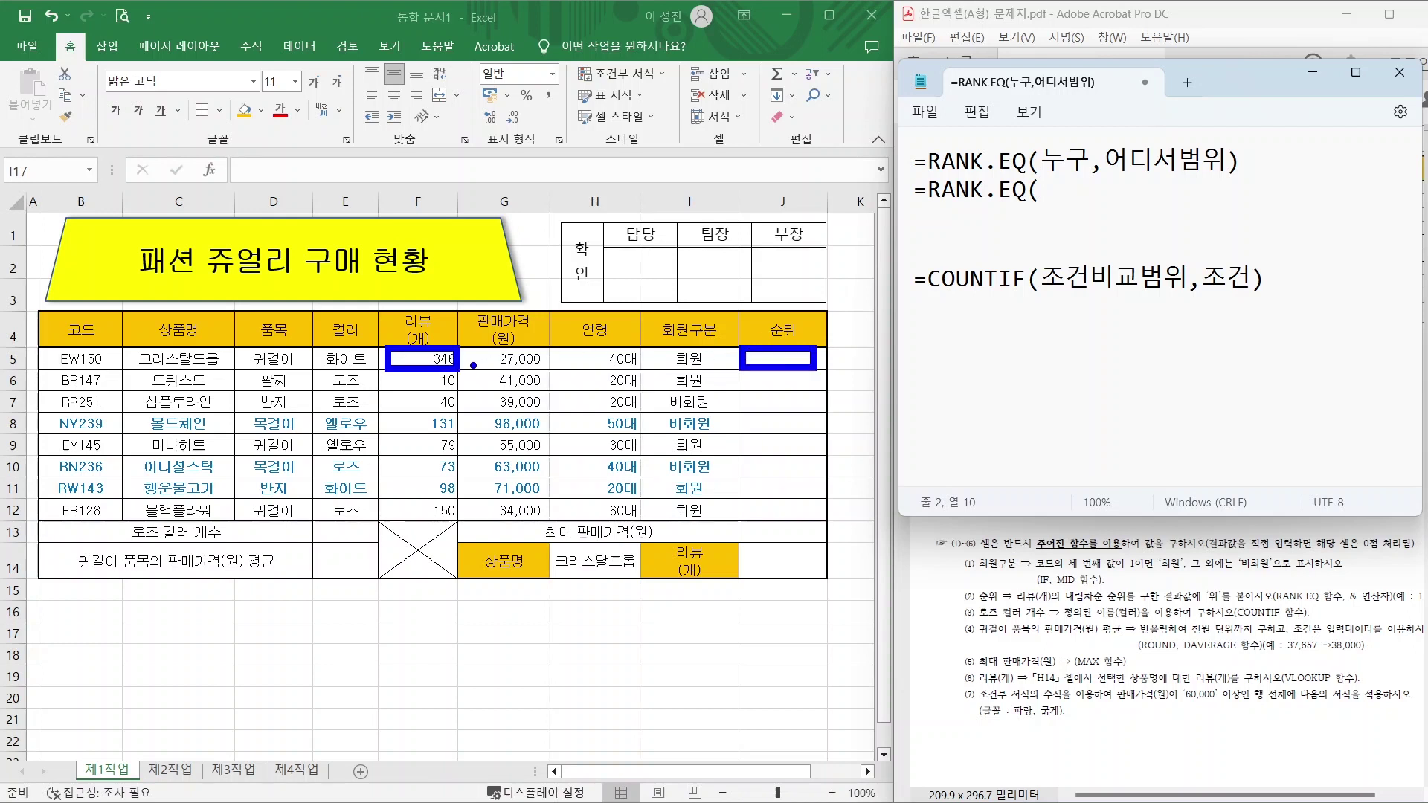
left_click_drag(461, 357, 743, 357)
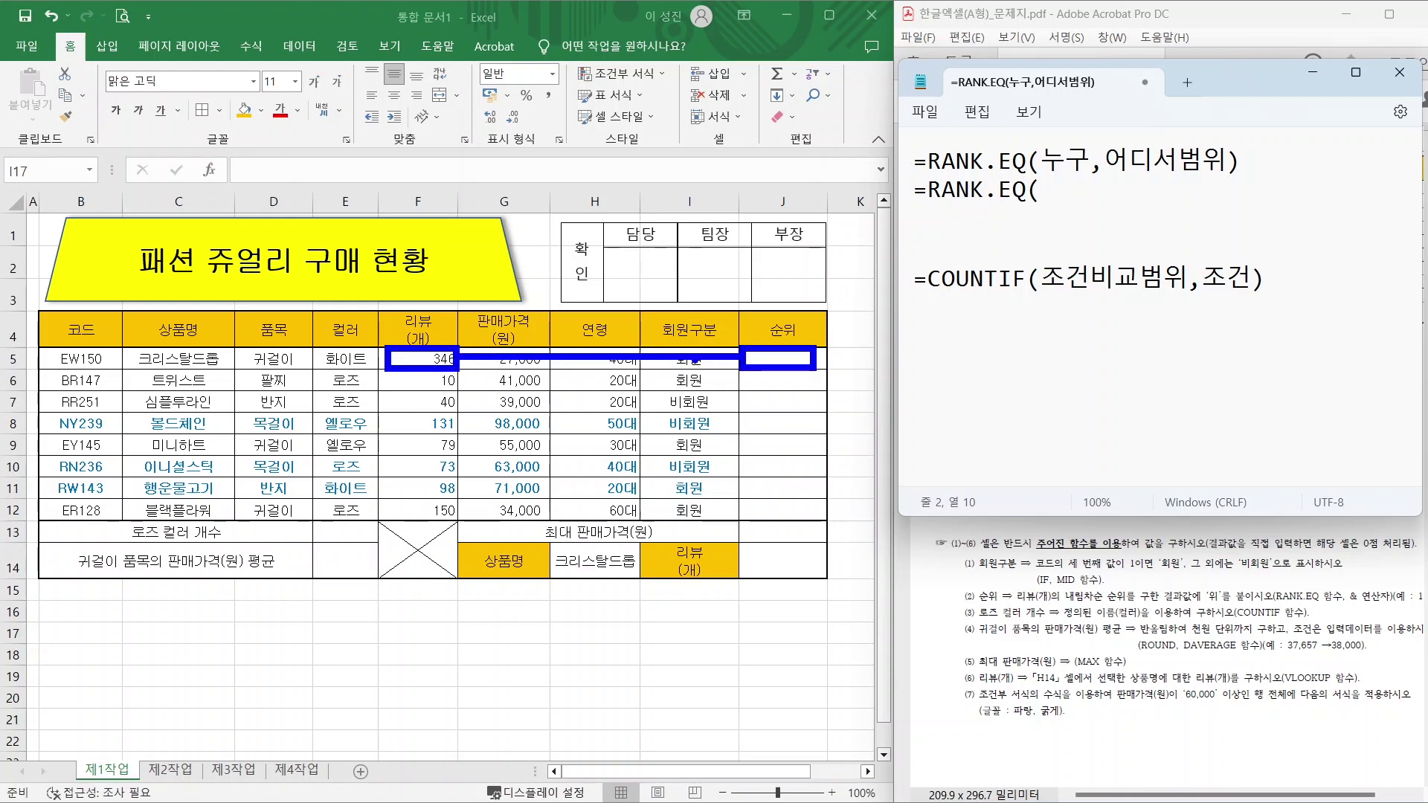
key("Escape")
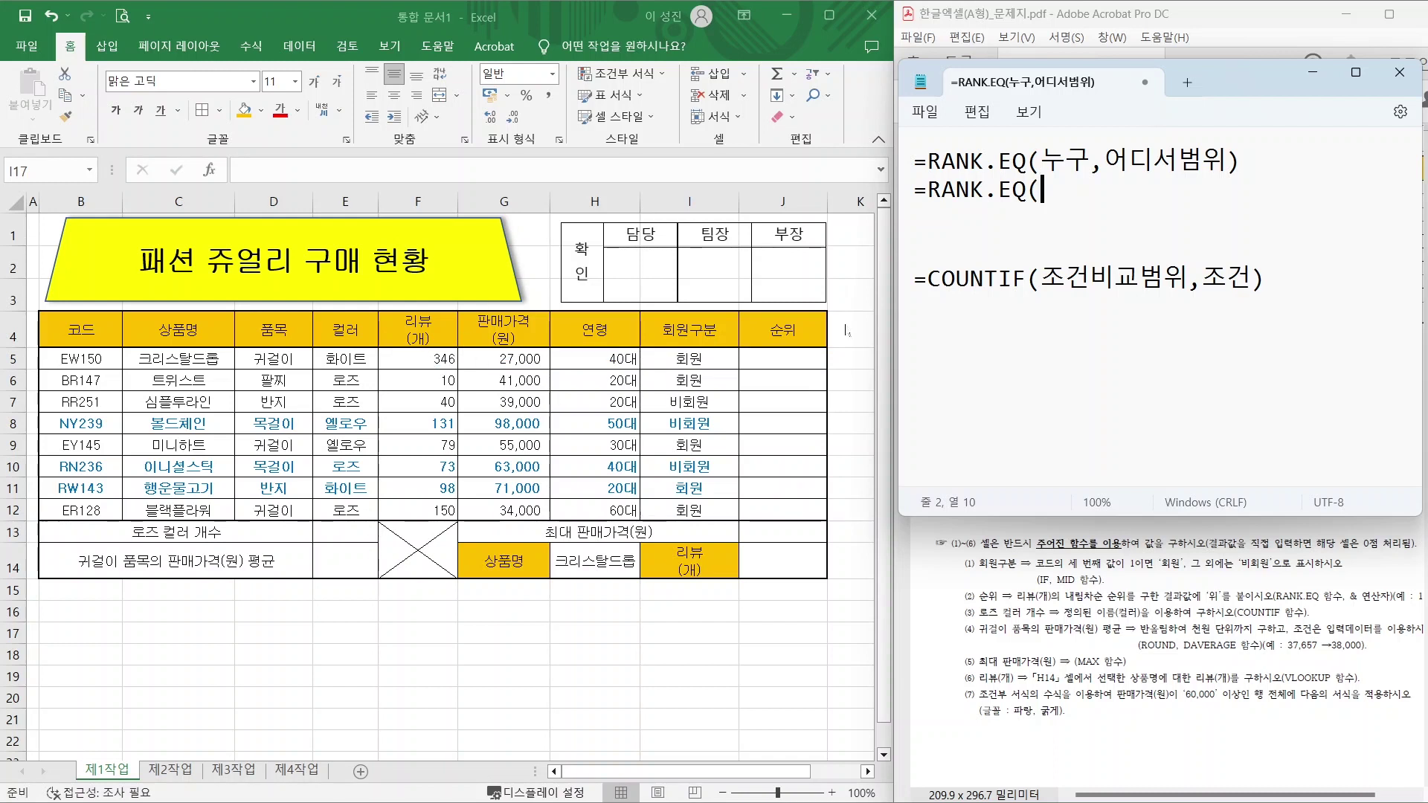
Complete the draft as =RANK.EQ(F5,F5:F12) with the review range F5:F12.
type("F5,")
mouse_move(380, 349)
left_mouse_down()
mouse_move(432, 424)
mouse_move(469, 531)
left_mouse_up()
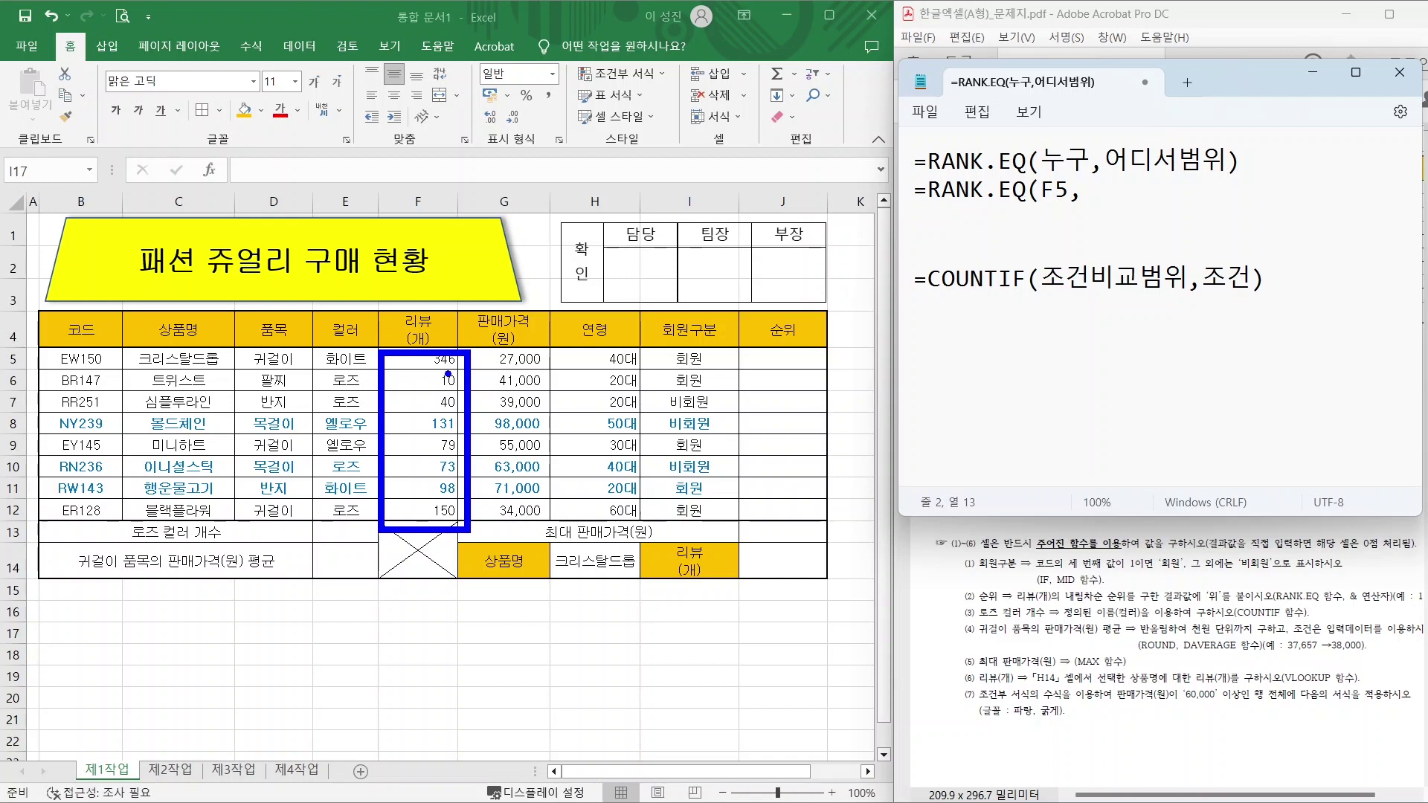
key("Escape")
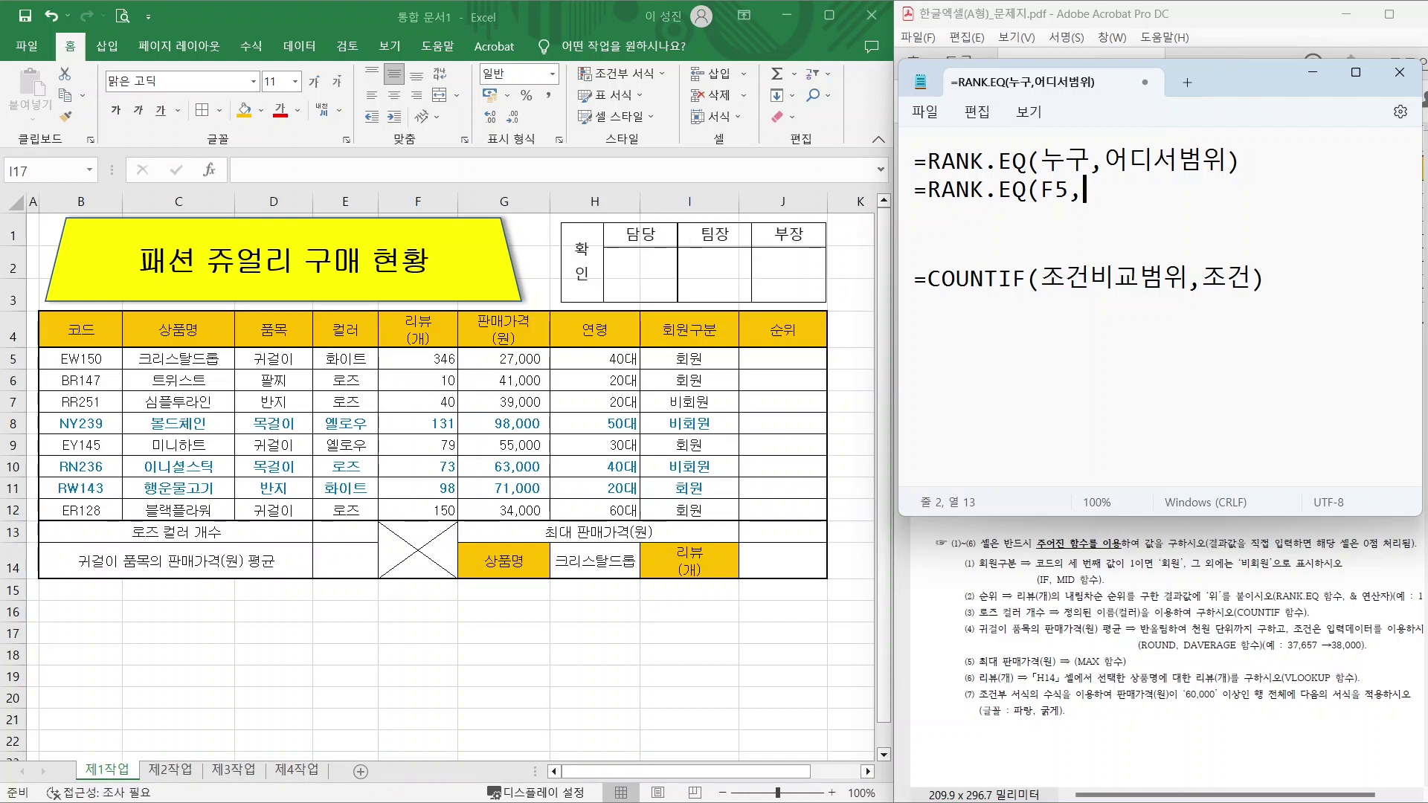
type("F5:F12)")
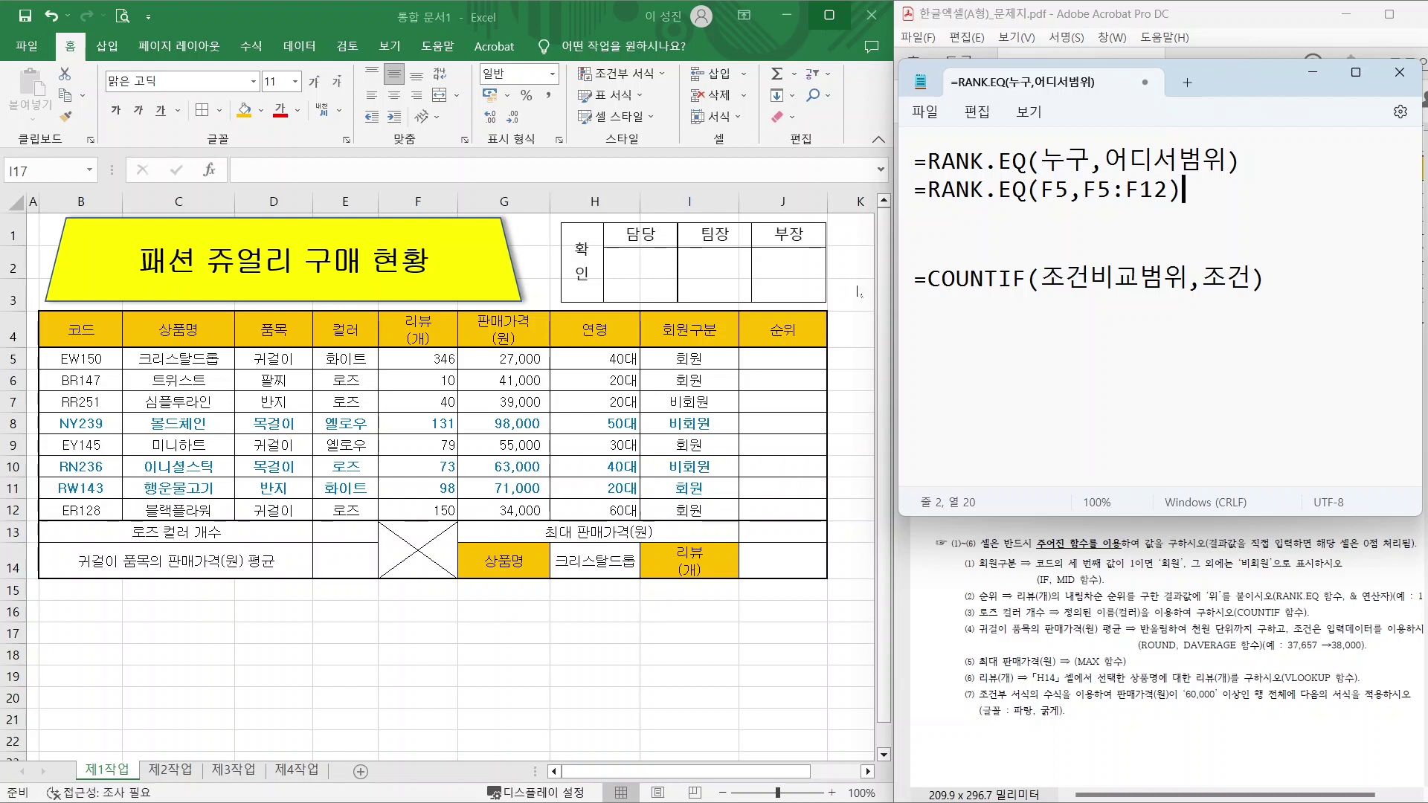
Show on the sheet that J6 and J7 rank F6 and F7 against the same F5:F12 range.
left_click(771, 379)
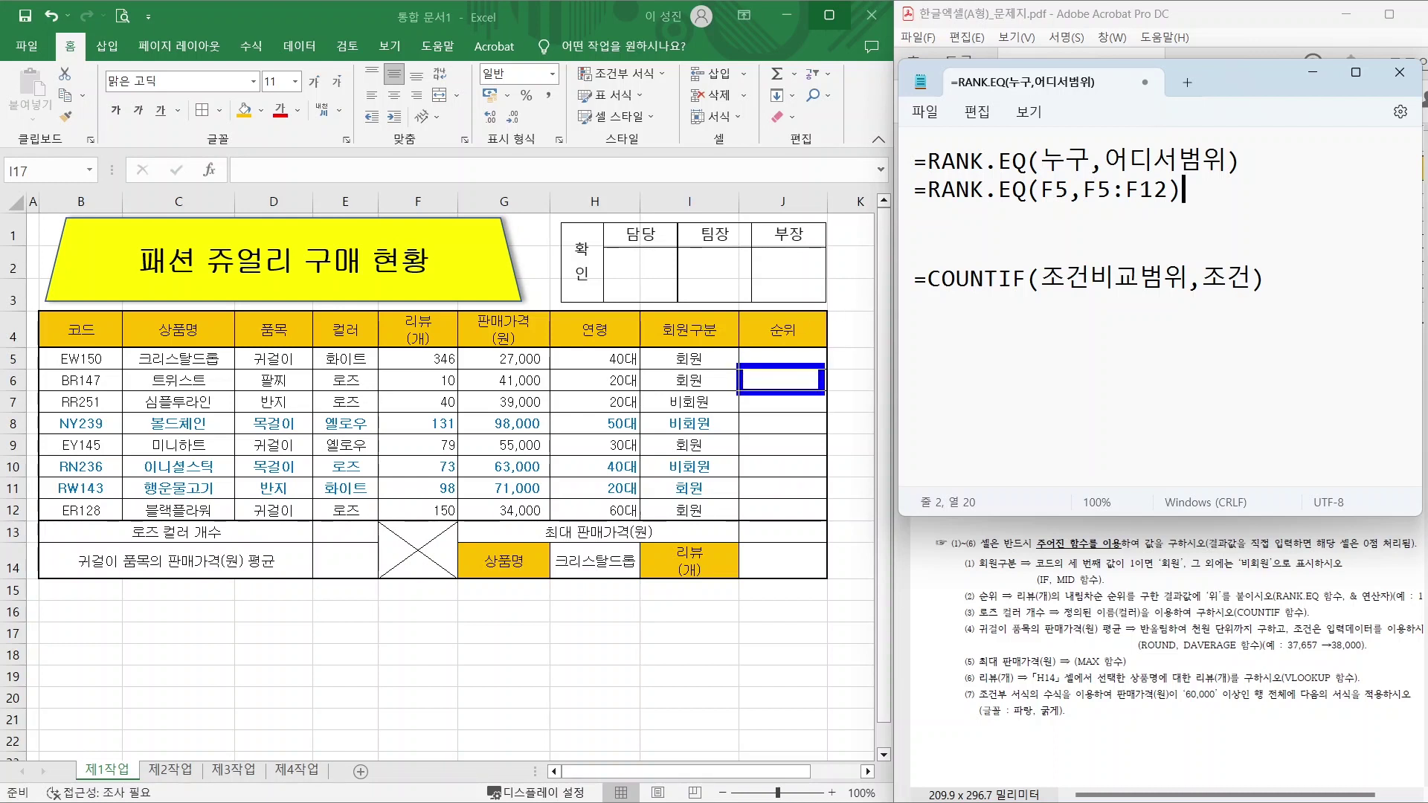
left_click_drag(387, 368, 463, 393)
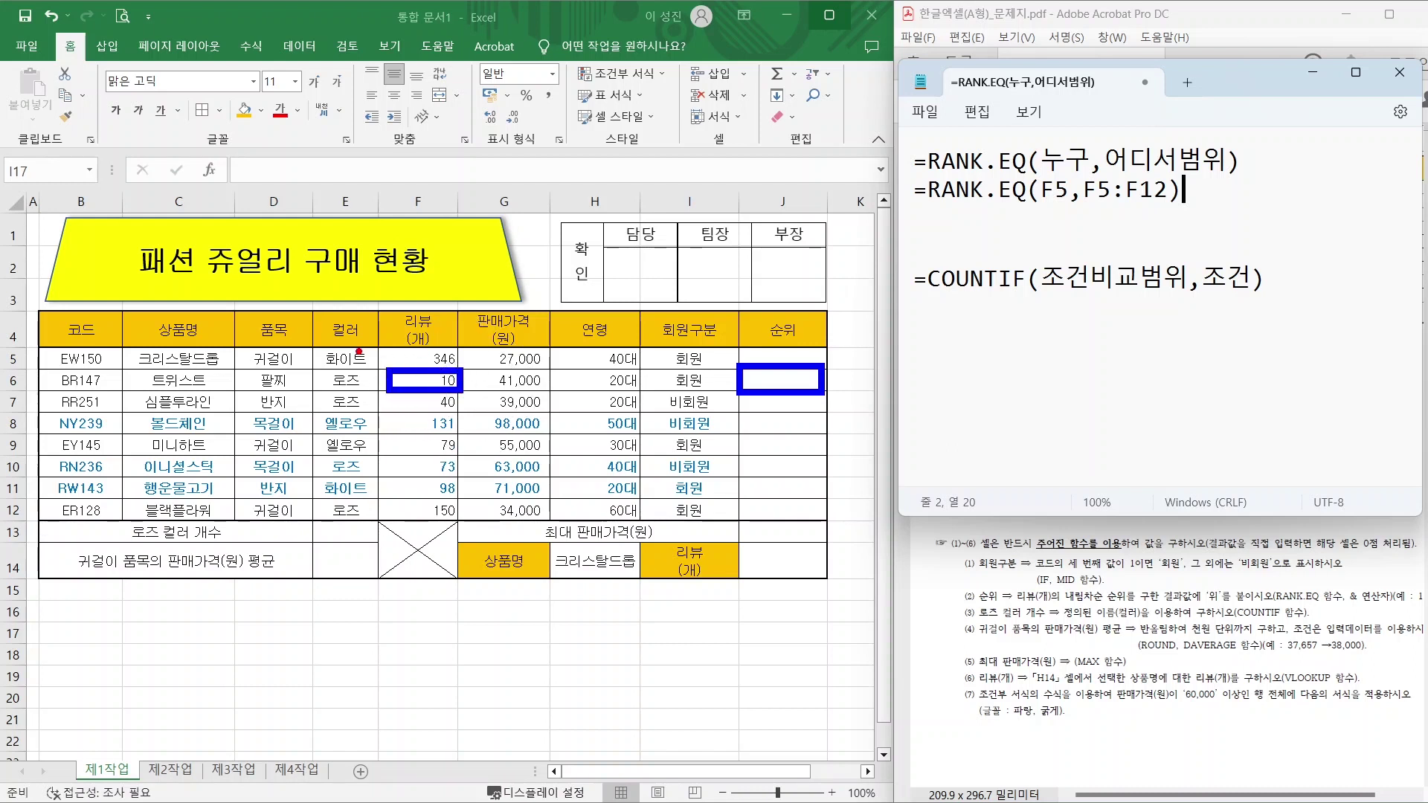
mouse_move(367, 342)
left_mouse_down()
mouse_move(404, 382)
mouse_move(459, 525)
left_mouse_up()
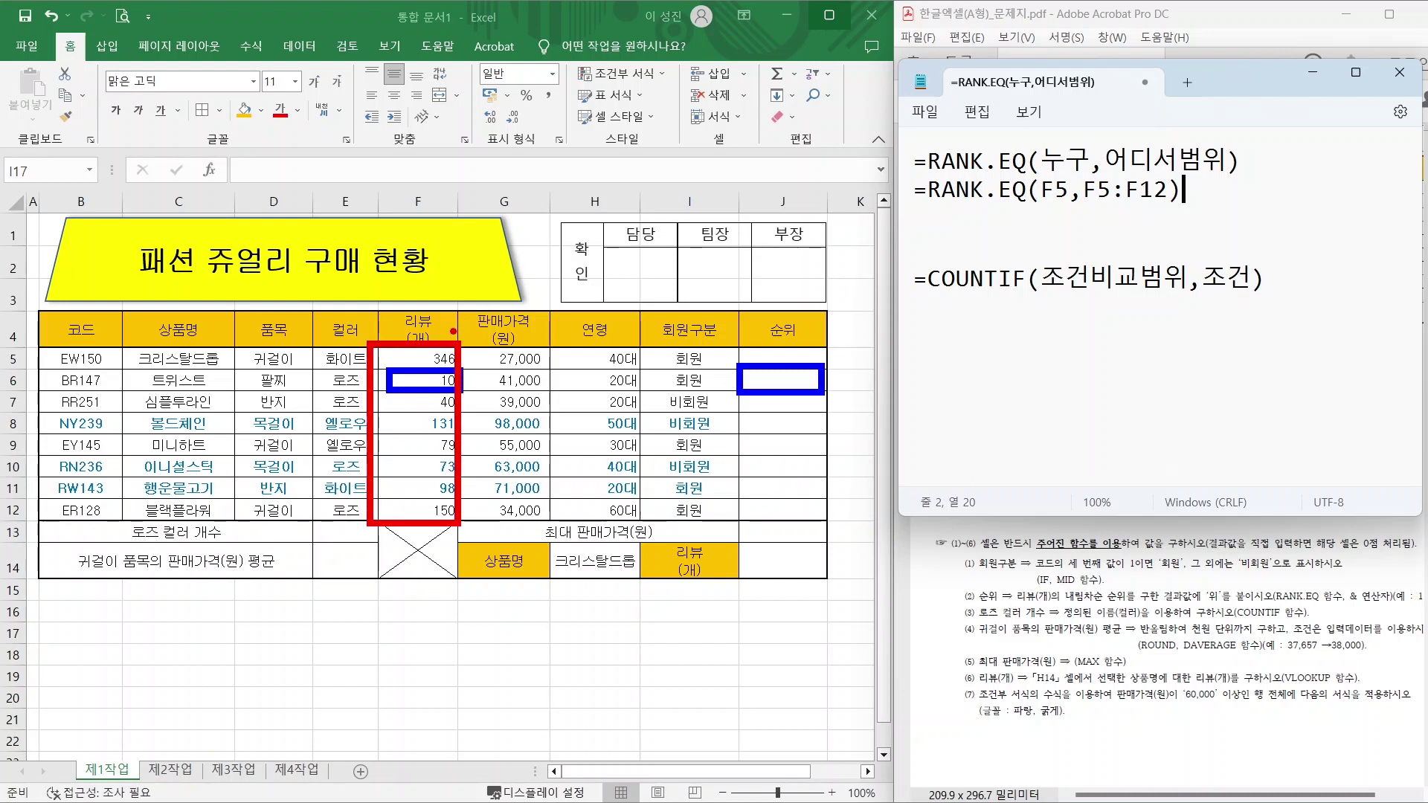
key("e")
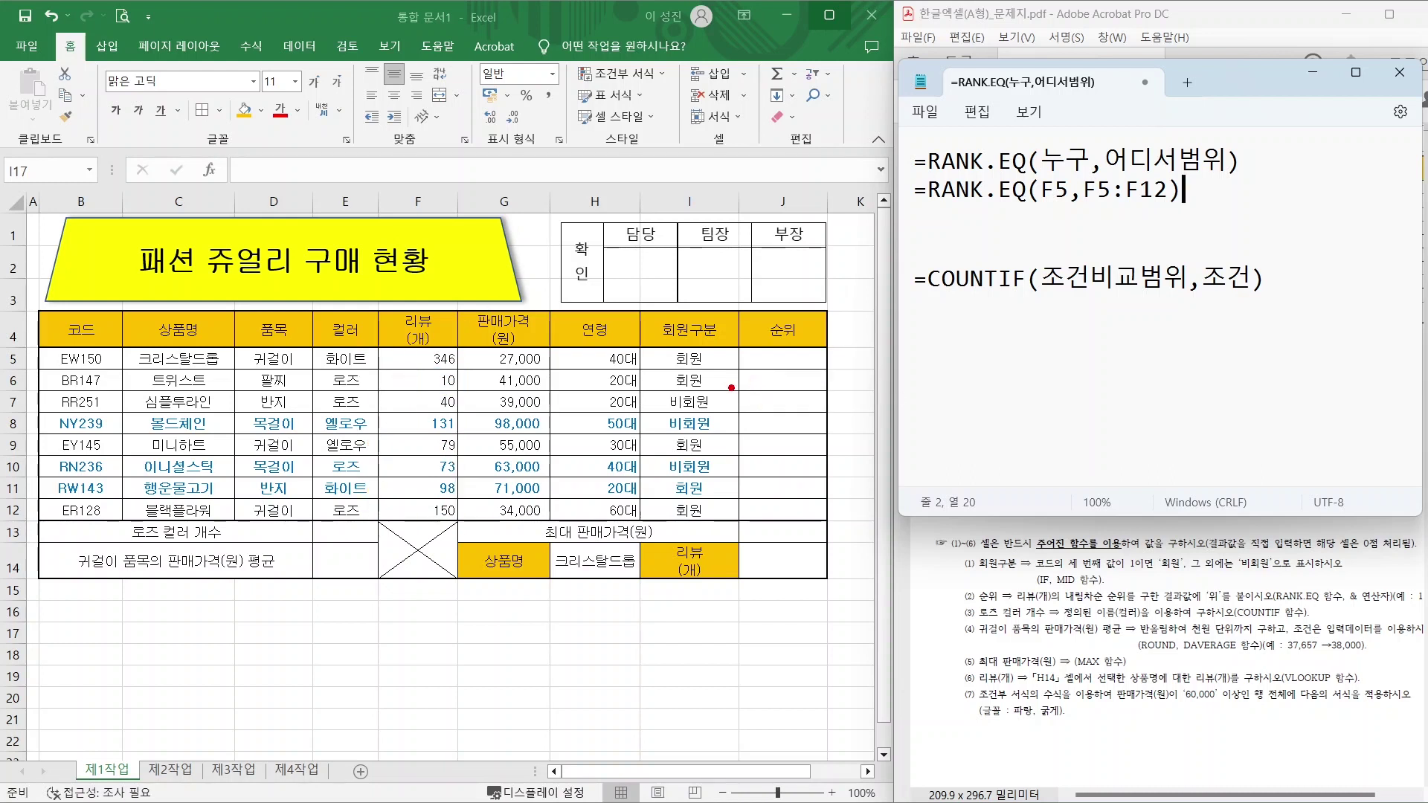
left_click_drag(733, 390, 821, 412)
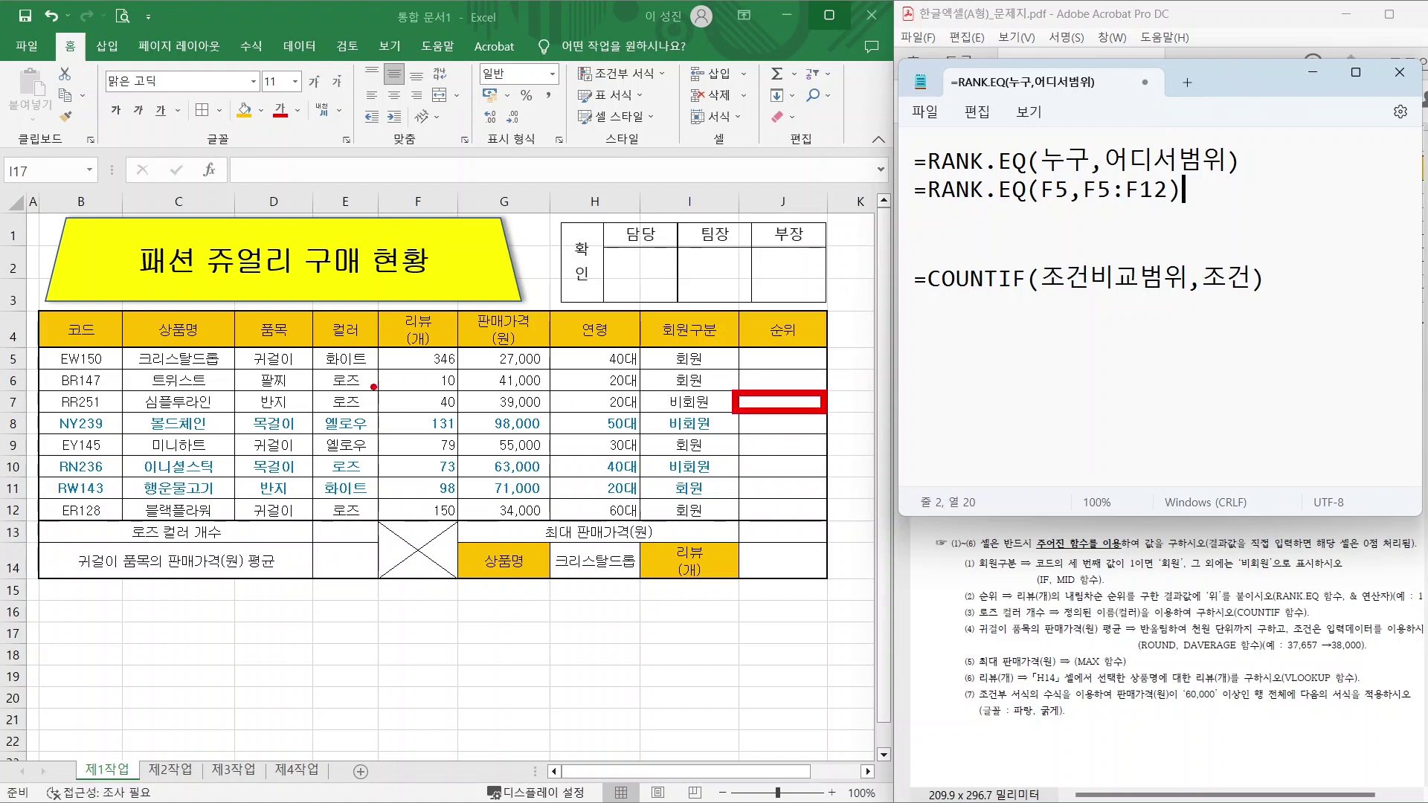
mouse_move(381, 390)
left_mouse_down()
mouse_move(460, 414)
mouse_move(383, 393)
mouse_move(461, 526)
left_mouse_up()
key("b")
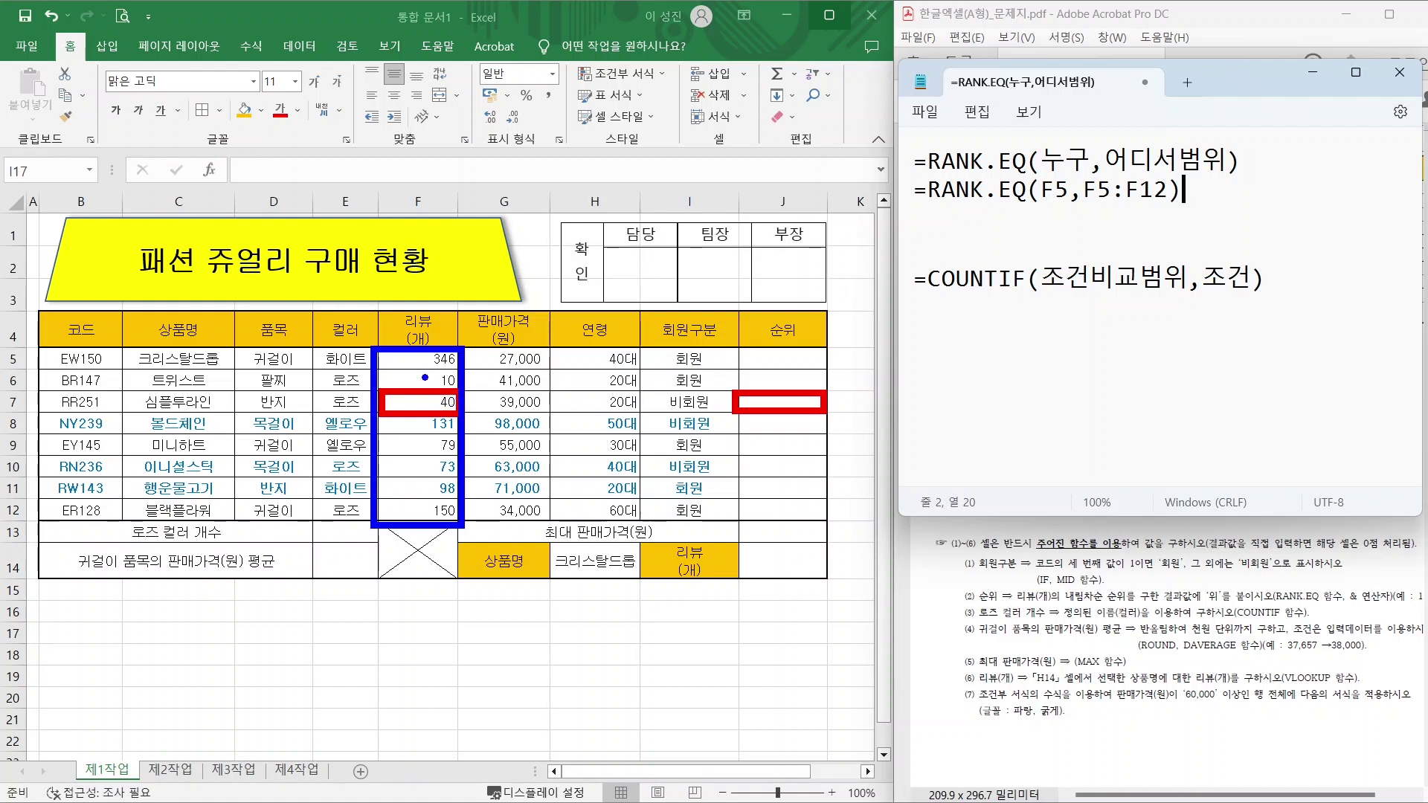
left_click_drag(434, 348, 520, 302)
key("Escape")
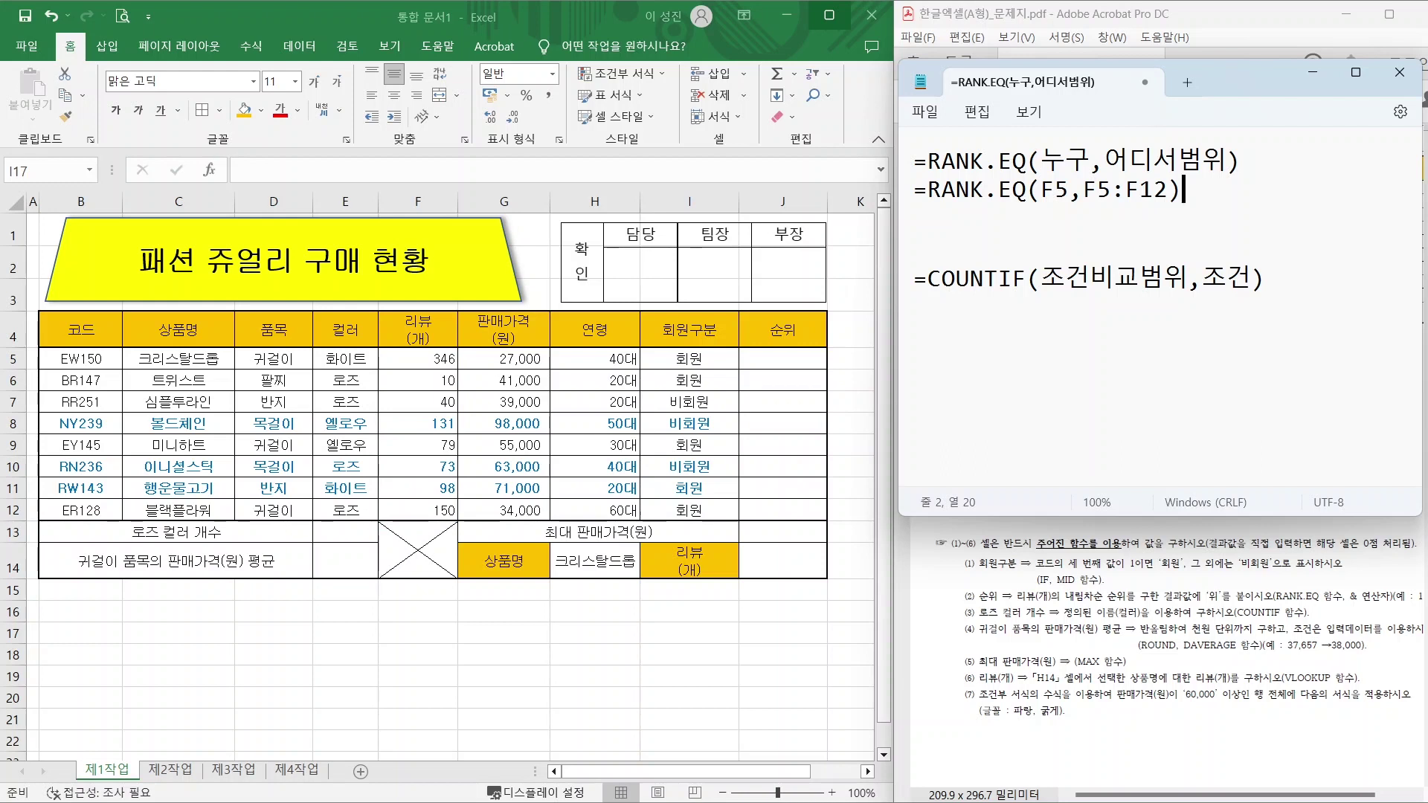
Add $ signs so the Notepad draft reads =RANK.EQ(F5,$F$5:$F$12).
left_click(1084, 189)
type("$")
key("Right")
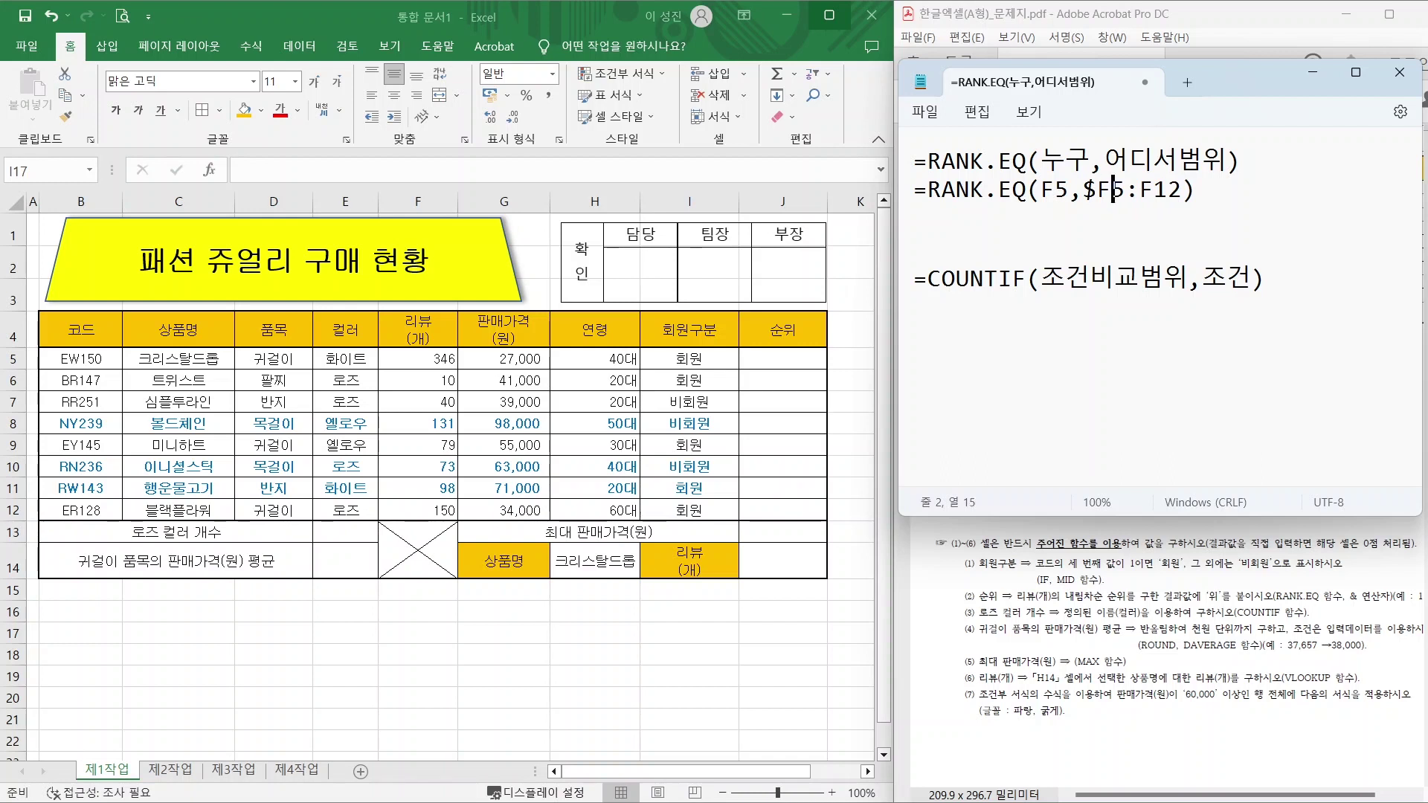
type("$")
key("Right")
key("Right")
type("$")
key("Right")
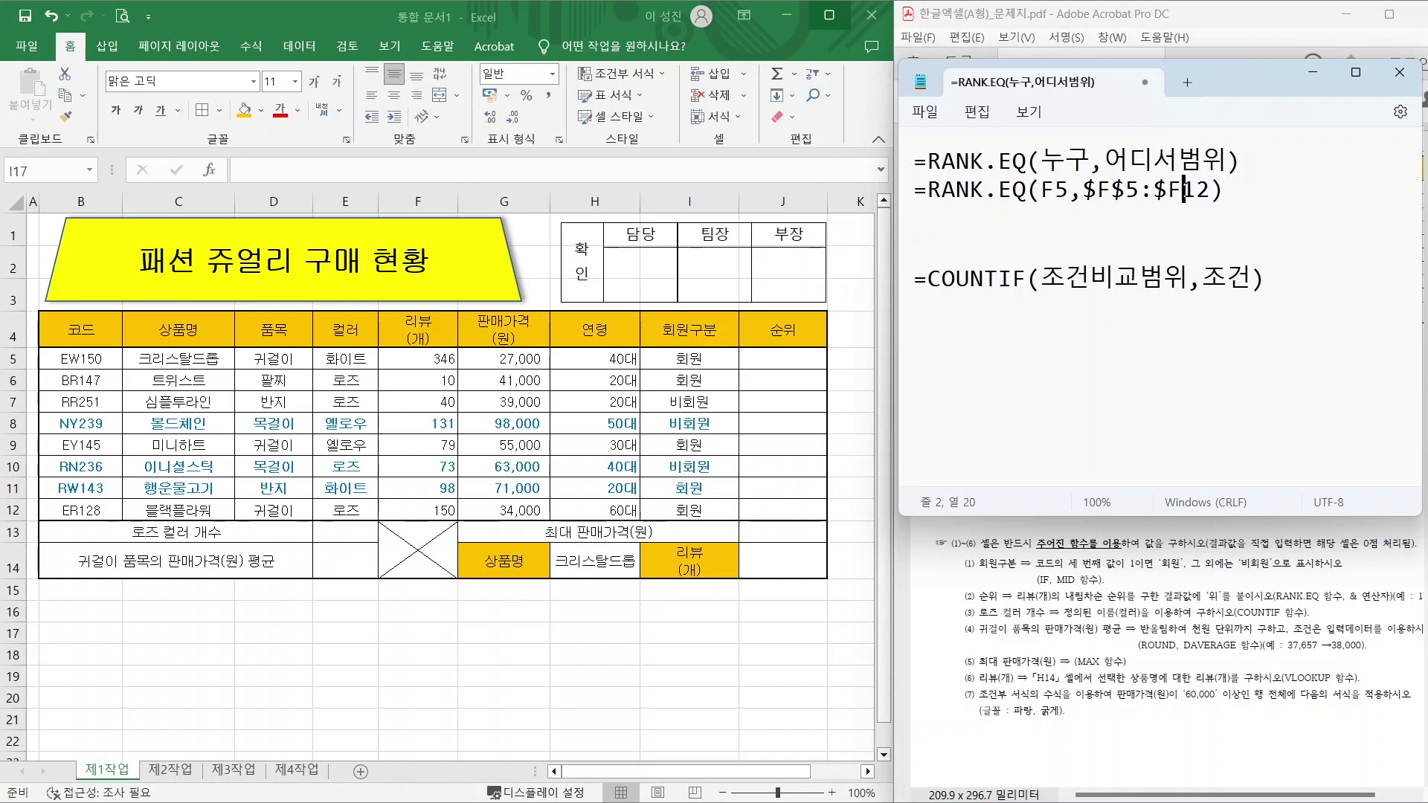
type("$")
left_click(1240, 190)
Enter =RANK.EQ(F5,$F$5:$F$12) in J5, which displays 1.
left_click(765, 364)
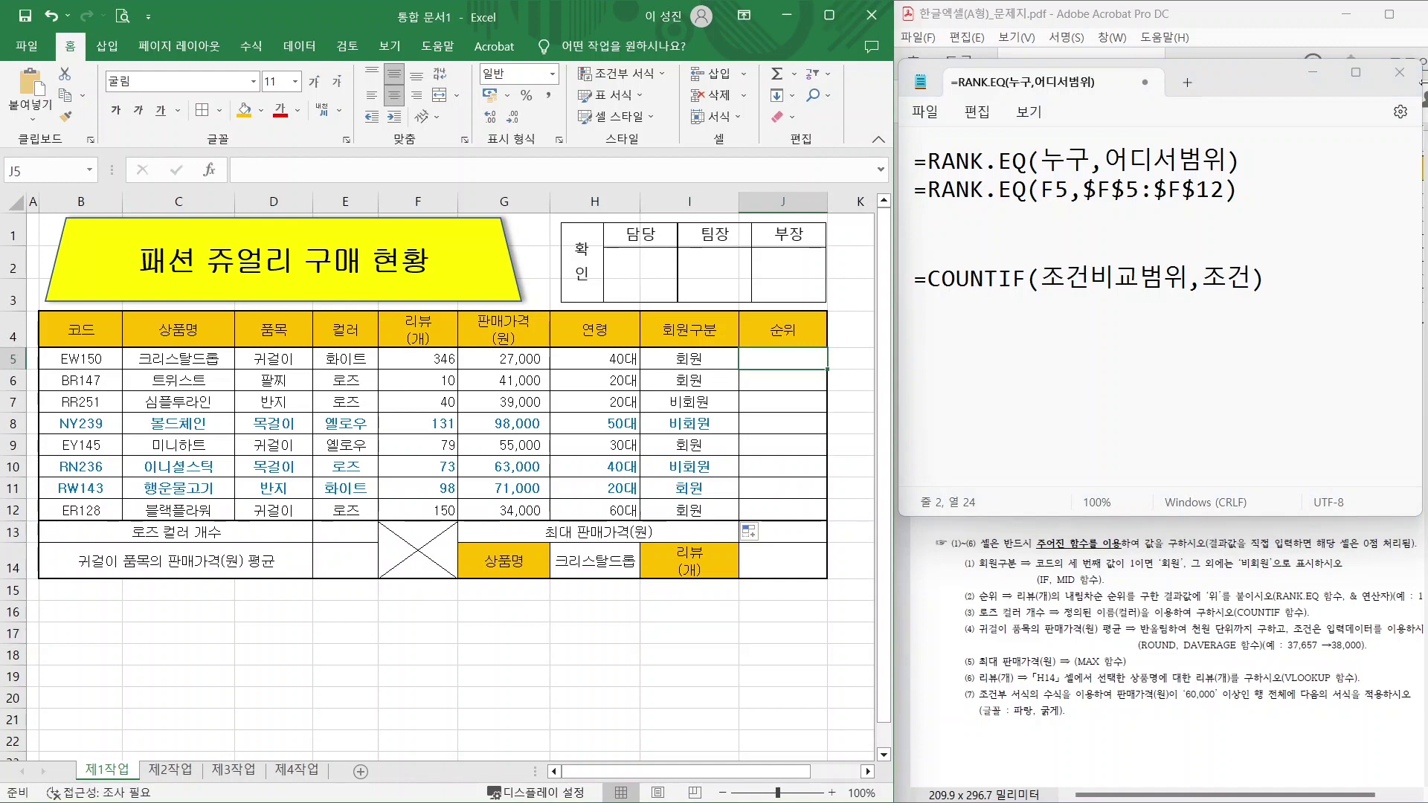
type("=")
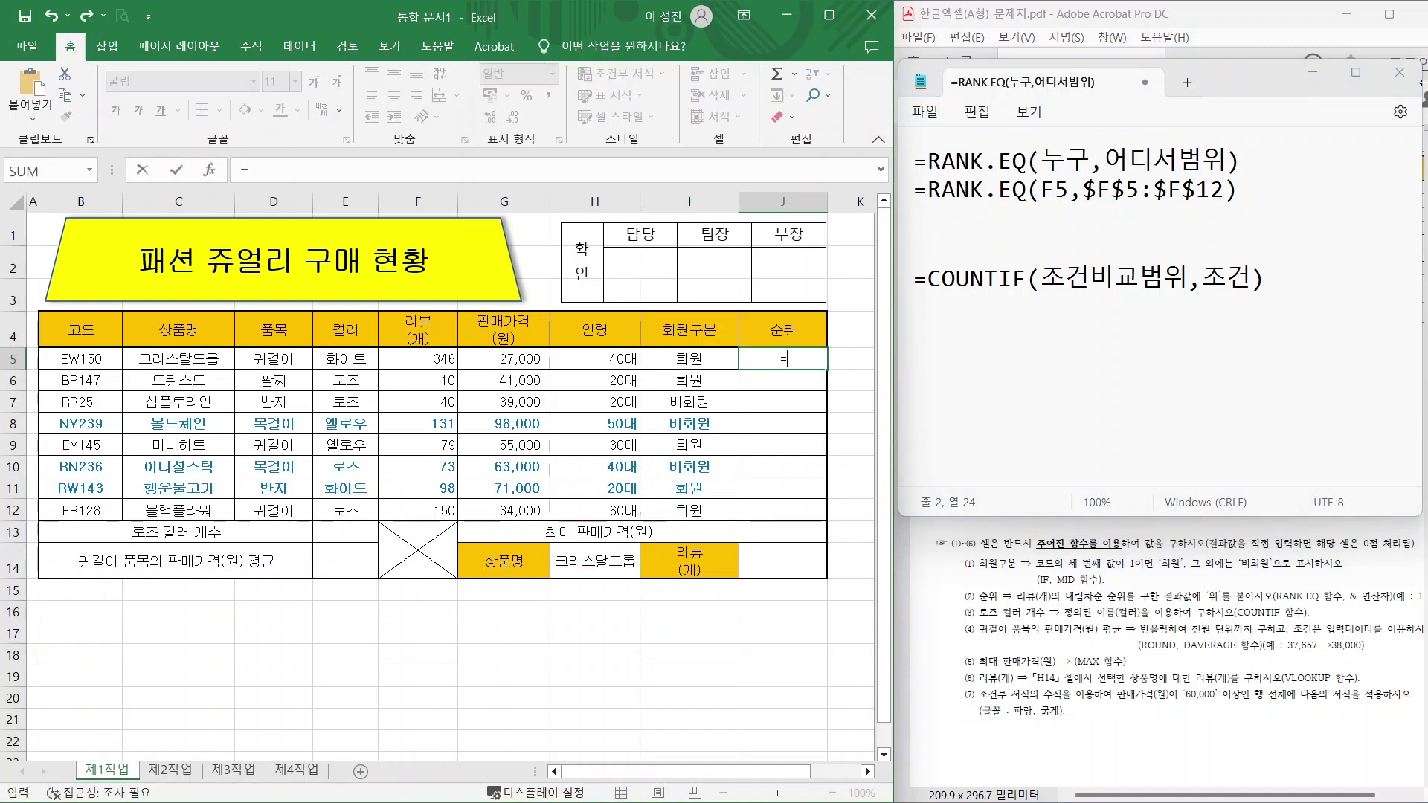
type("R")
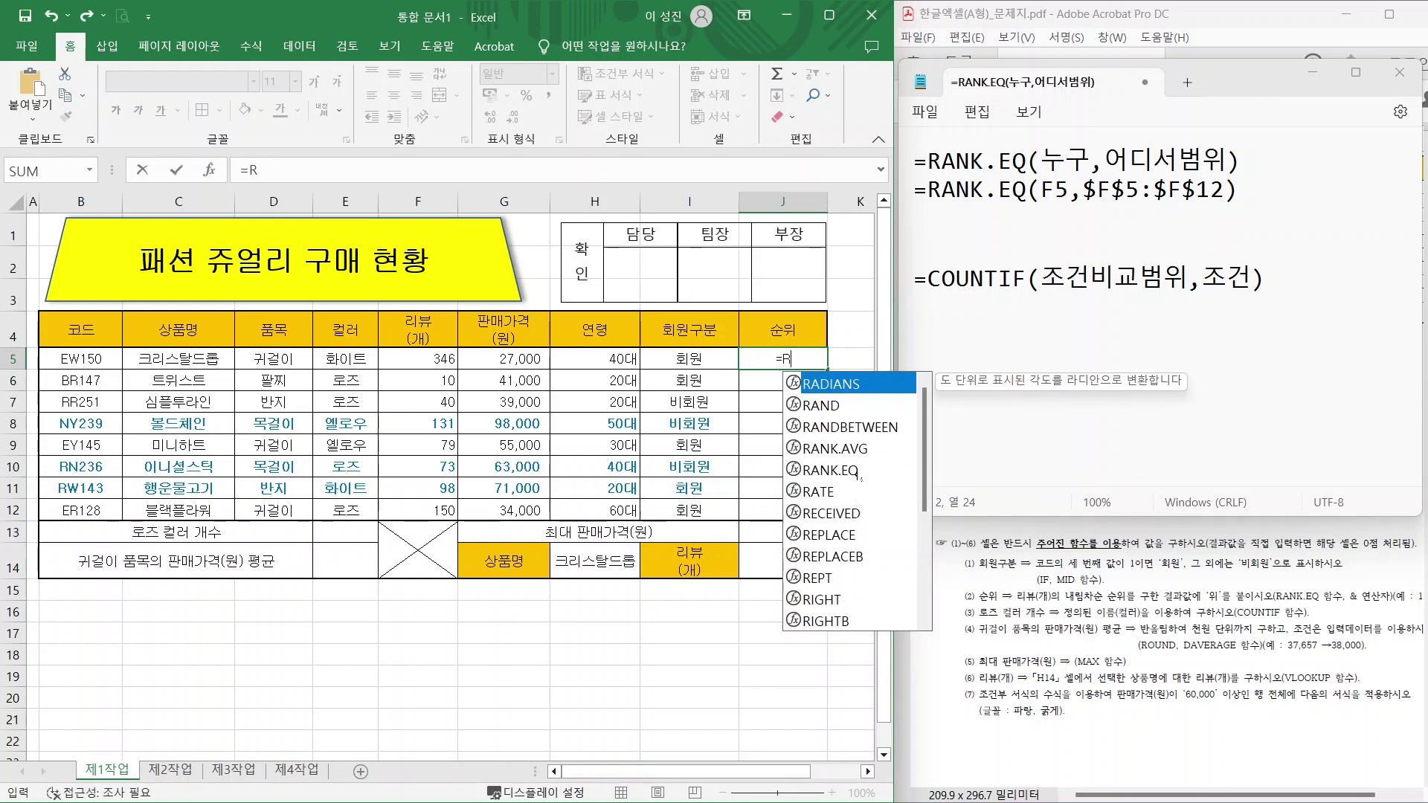
left_click(832, 471)
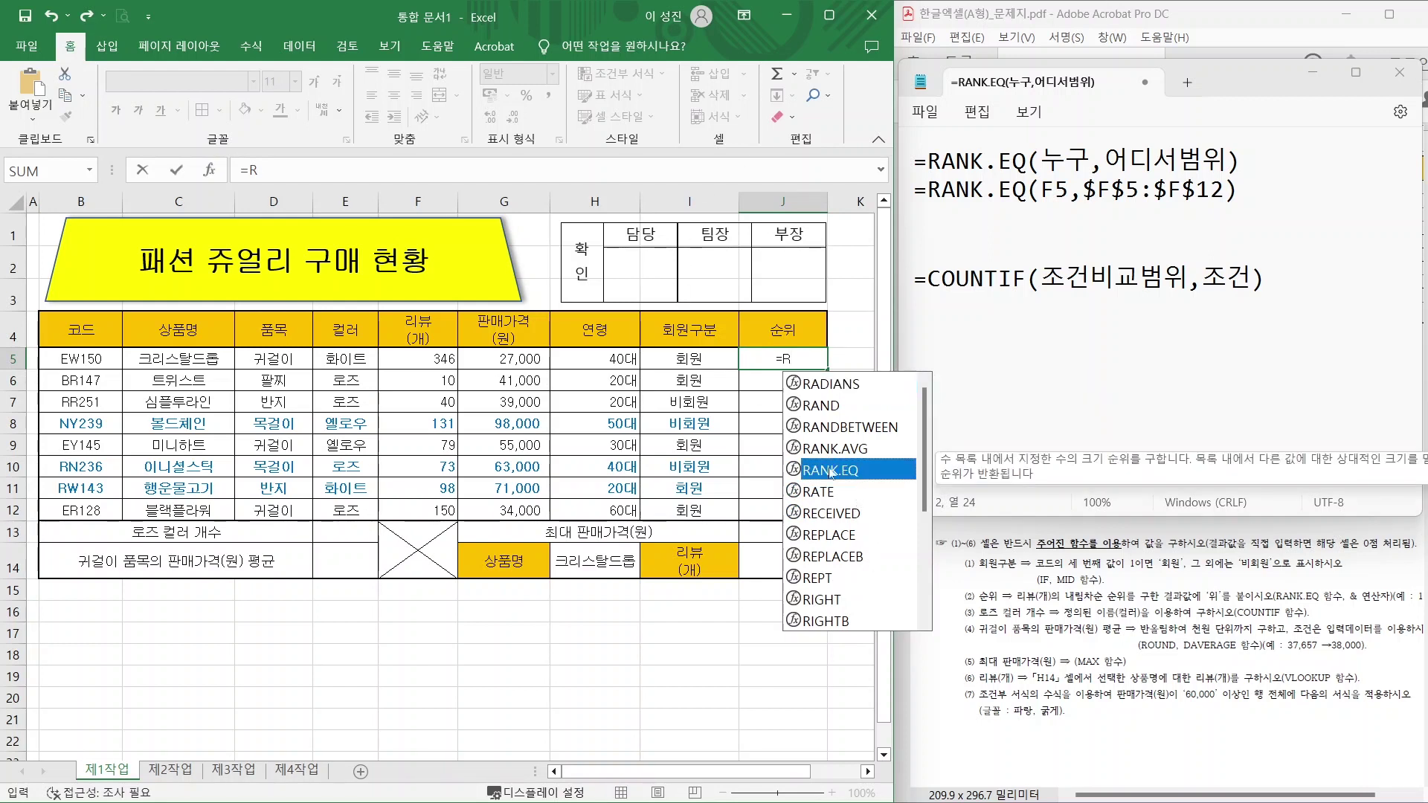
double_click(831, 470)
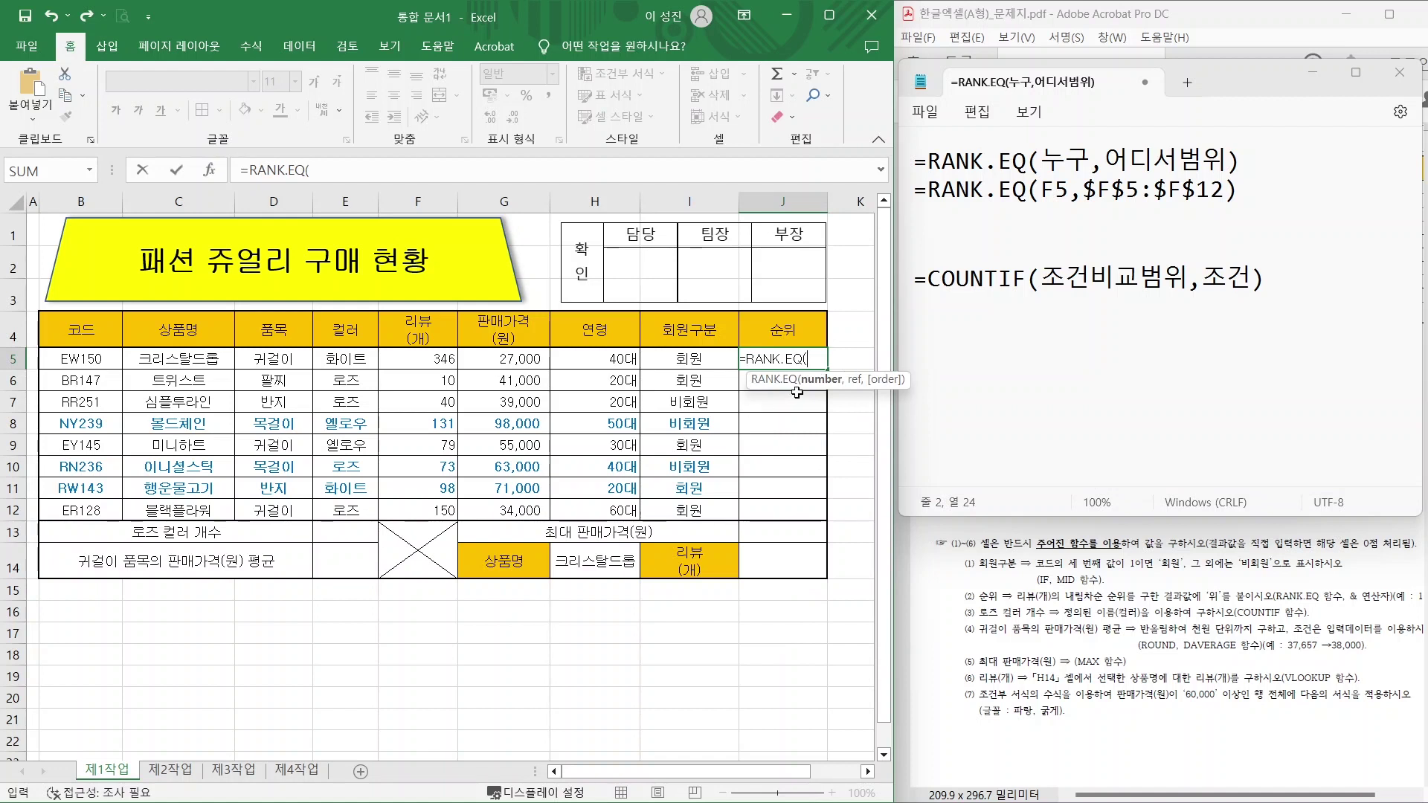
left_click(423, 360)
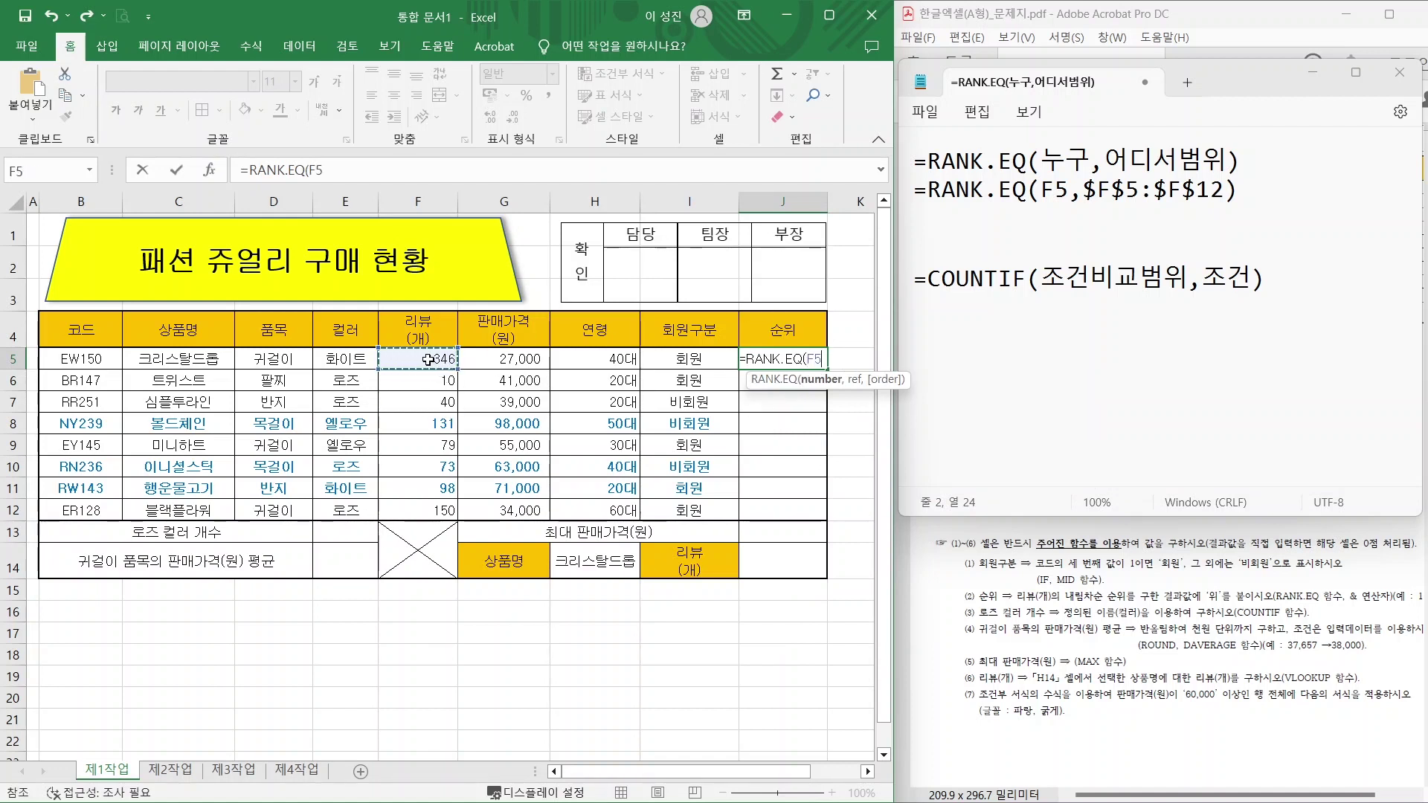
type(",")
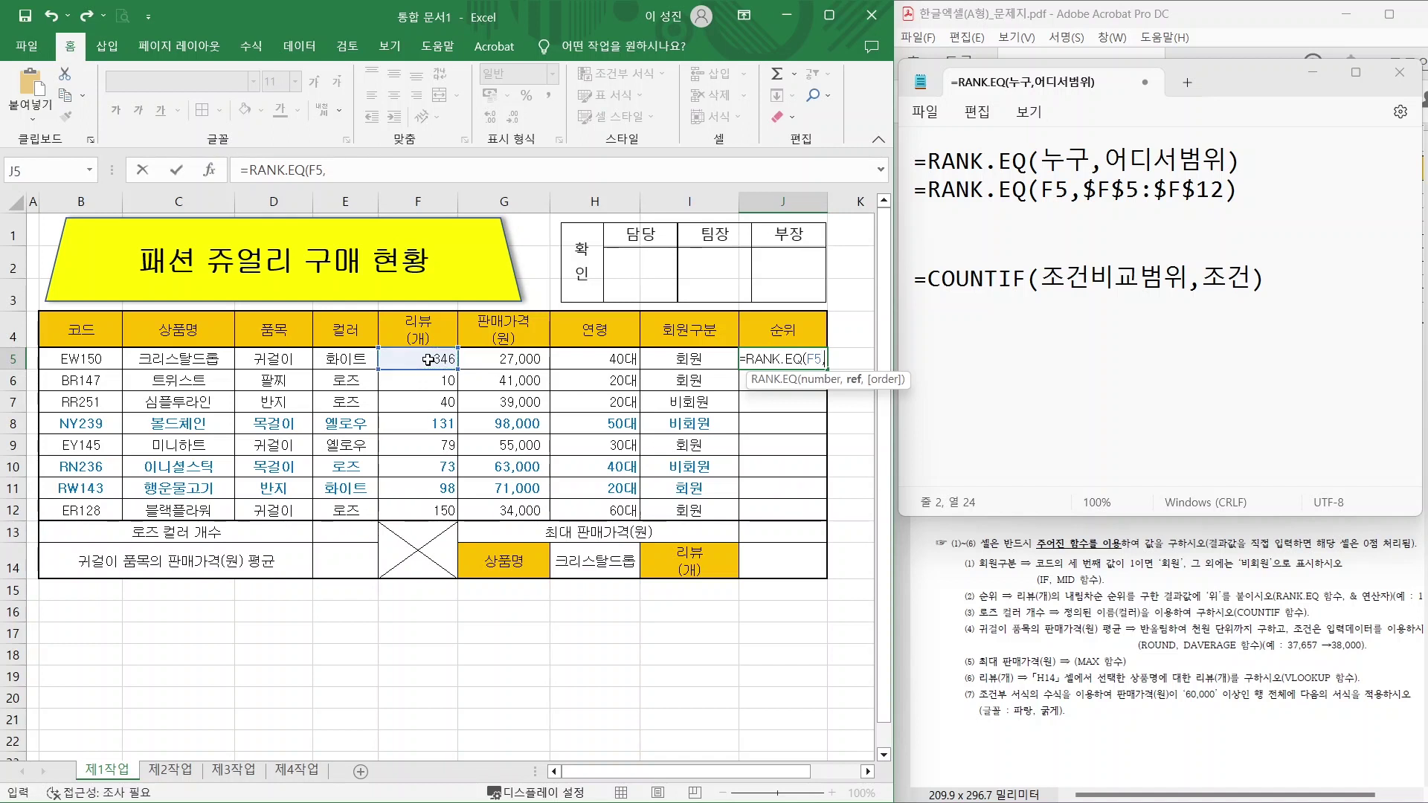
left_click_drag(409, 361, 414, 512)
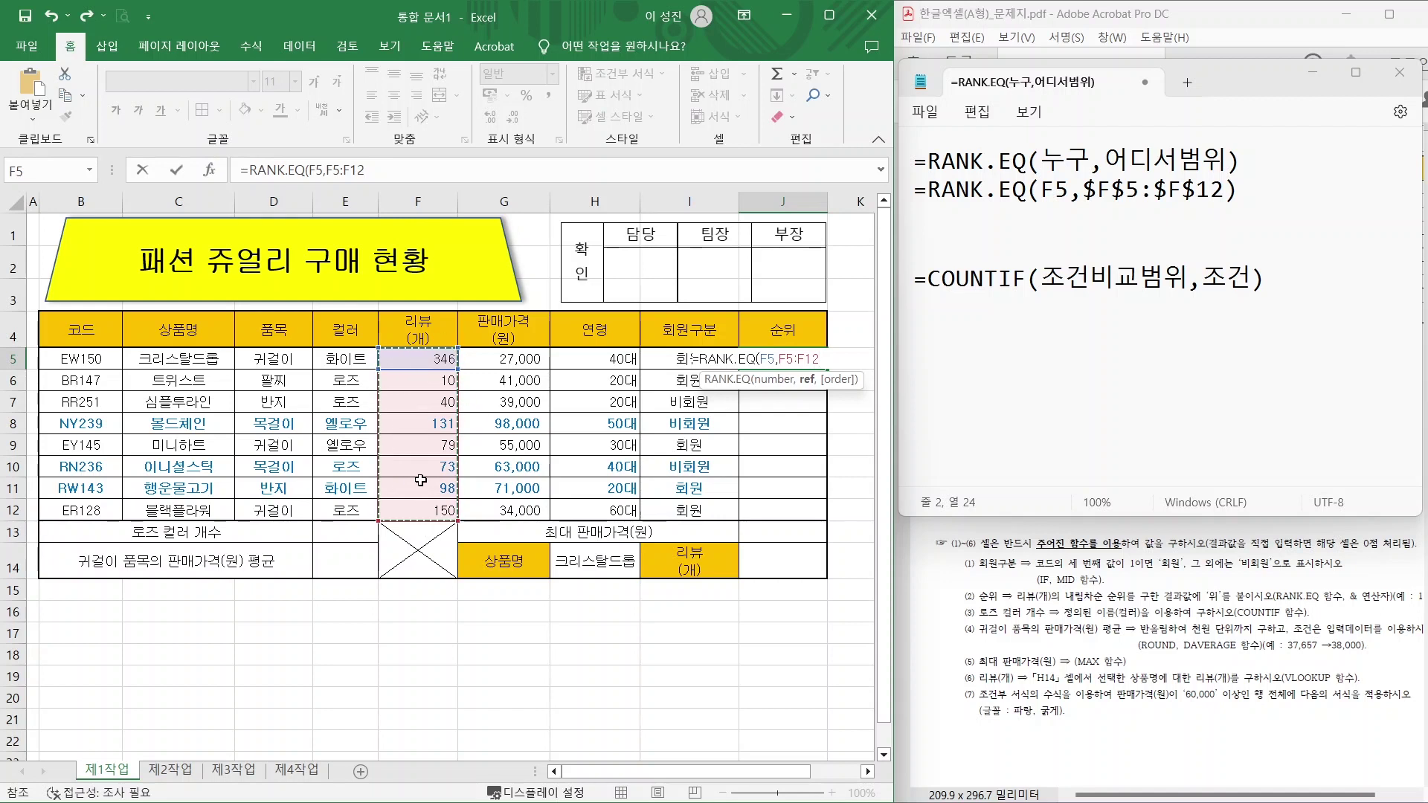
key("F4")
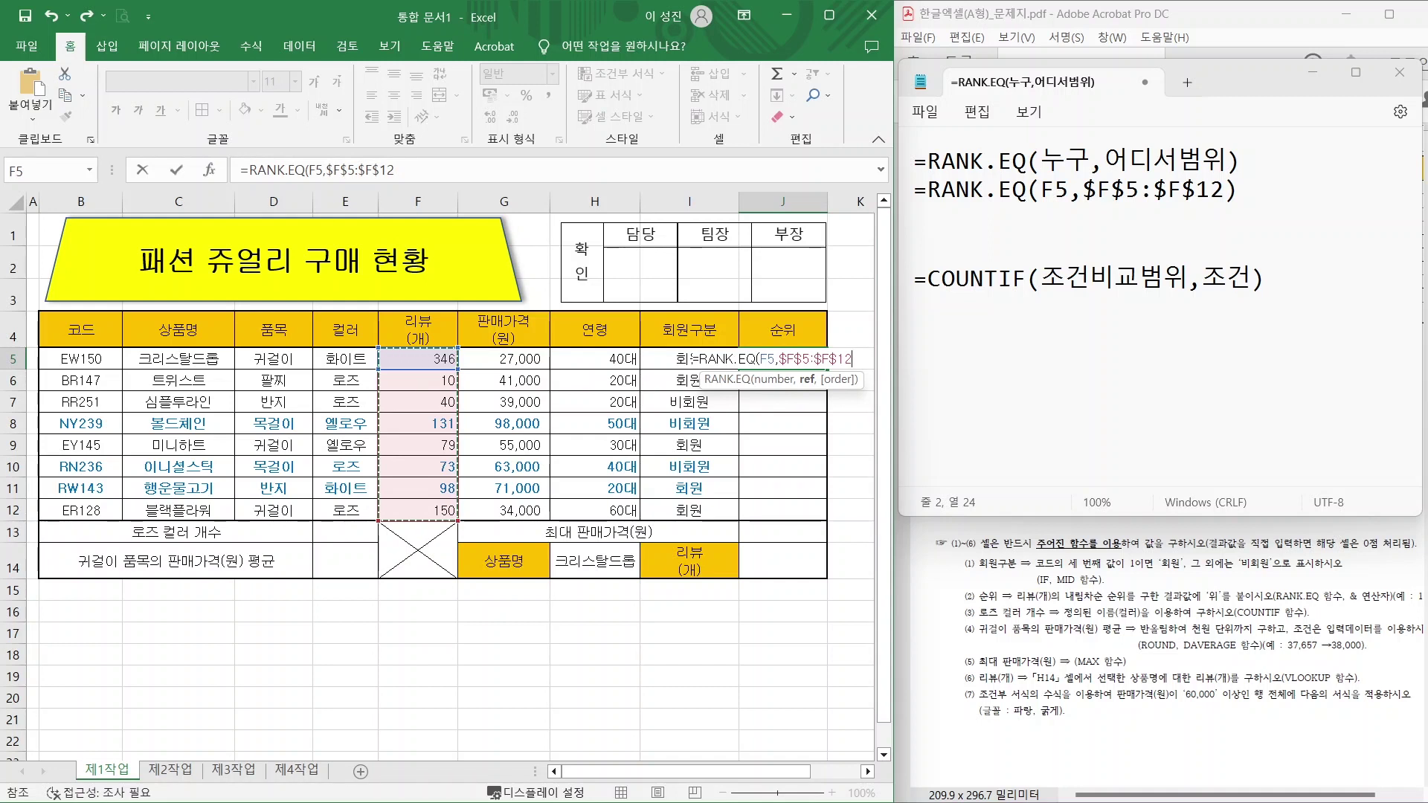
type(")")
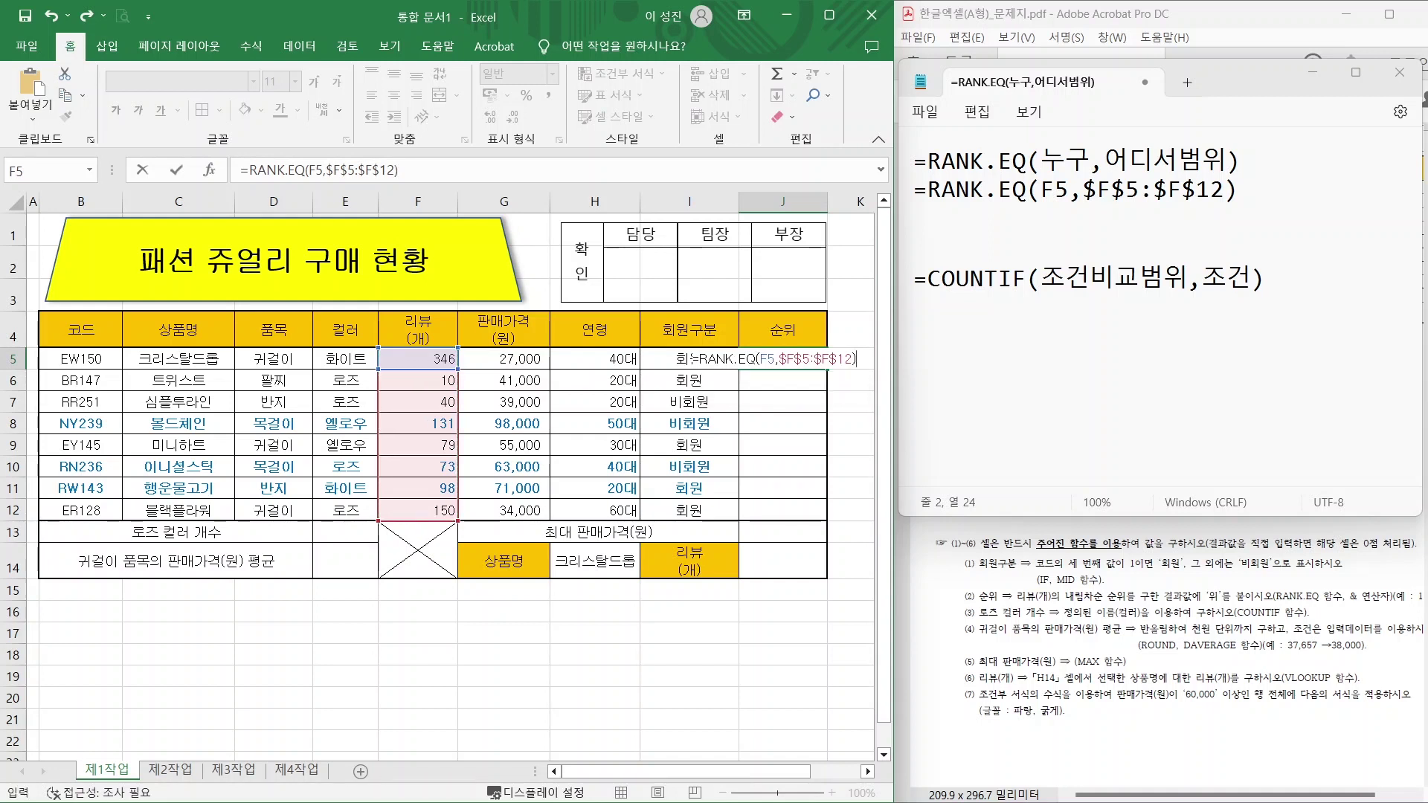
key("Return")
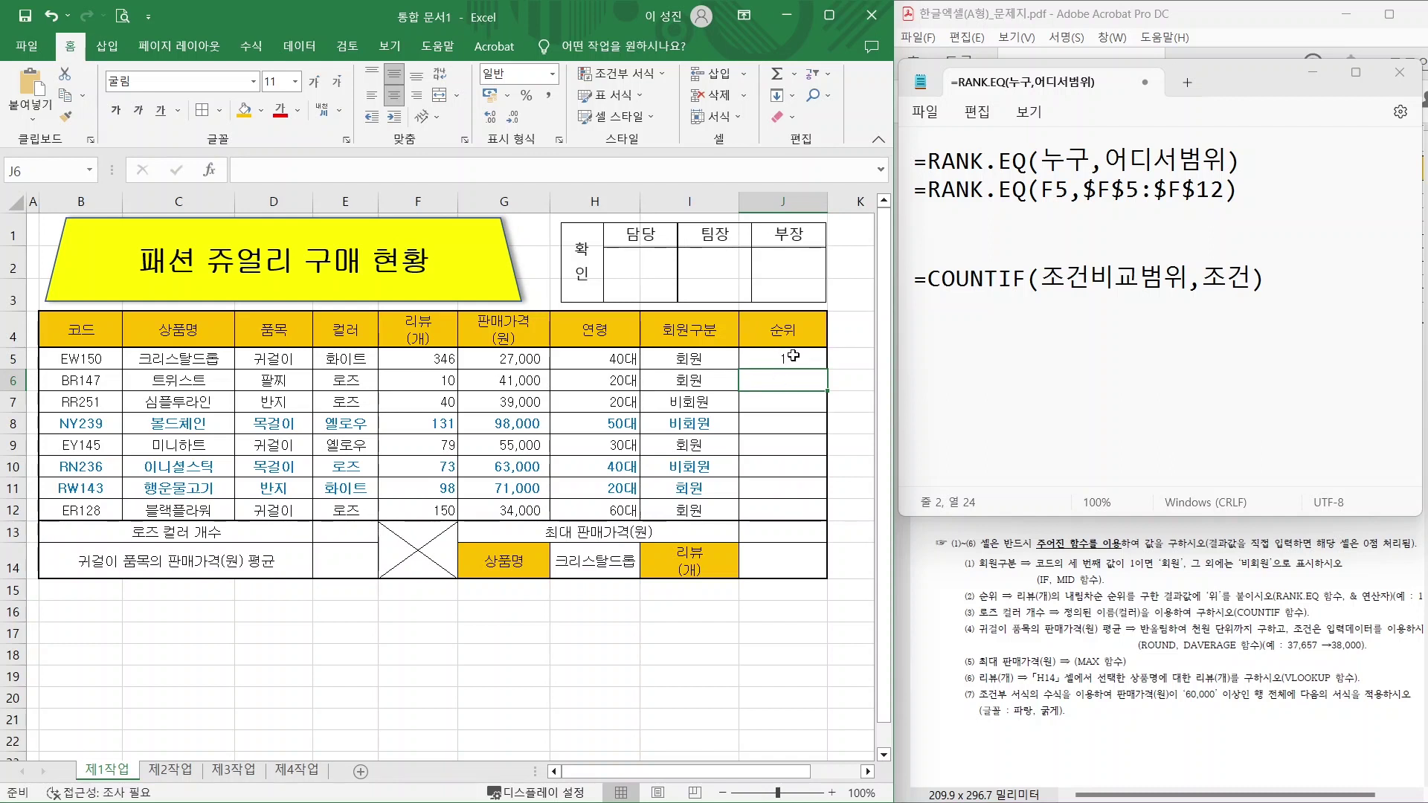
Append &"위" to J5's rank formula so it shows 1위.
key("alt")
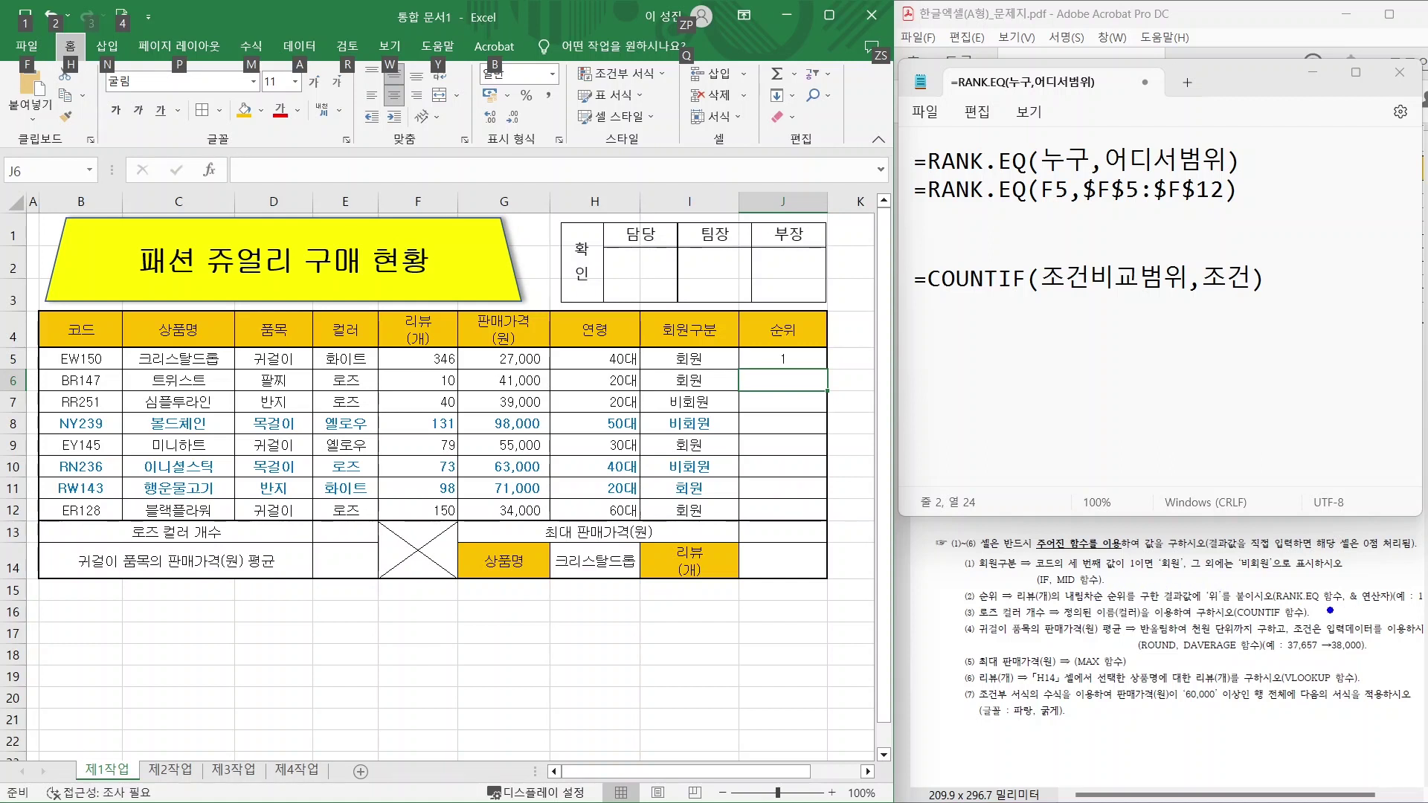
left_click_drag(1331, 610, 1410, 610)
left_click(781, 357)
left_click(399, 171)
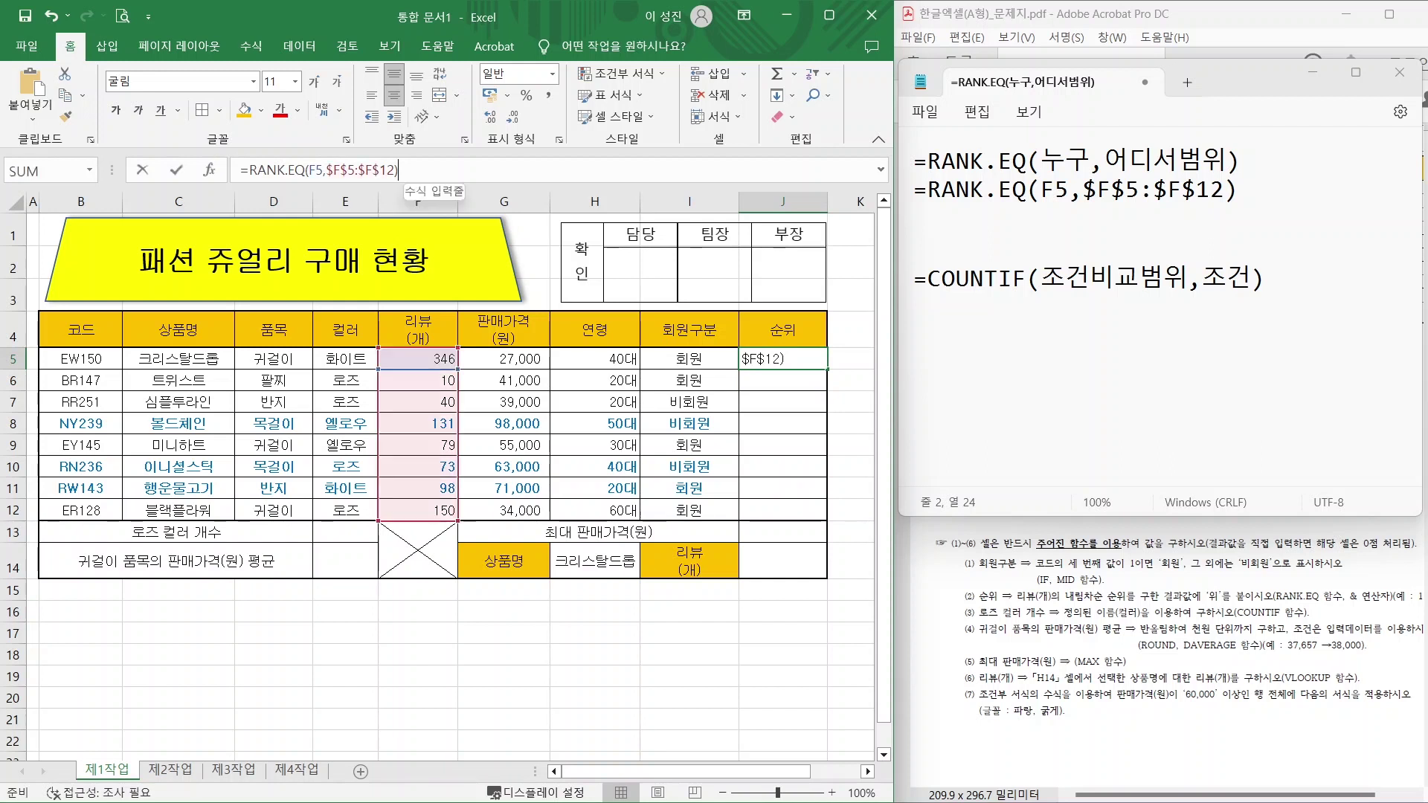
type("&")
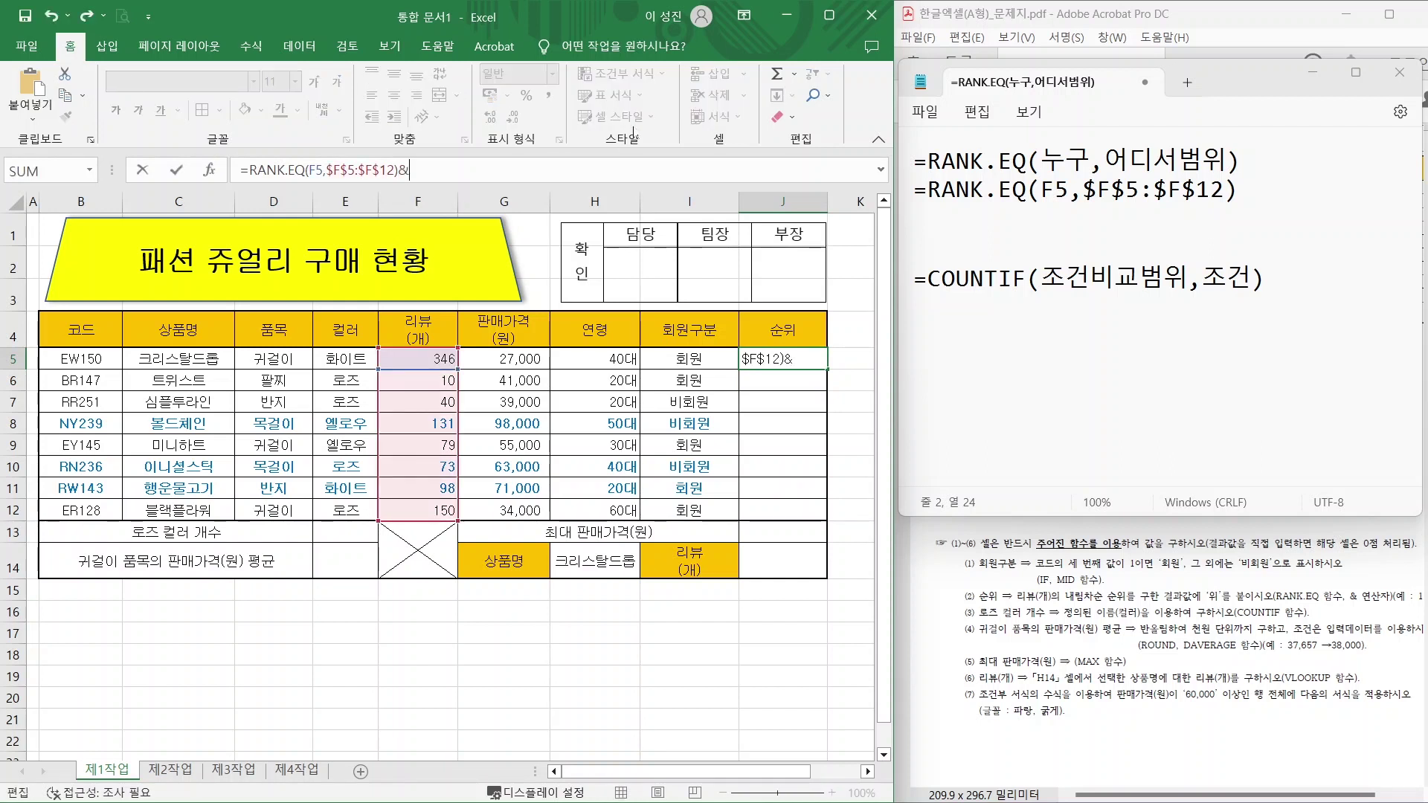
type("\"")
type("ㅇ")
type("위\"")
key("Return")
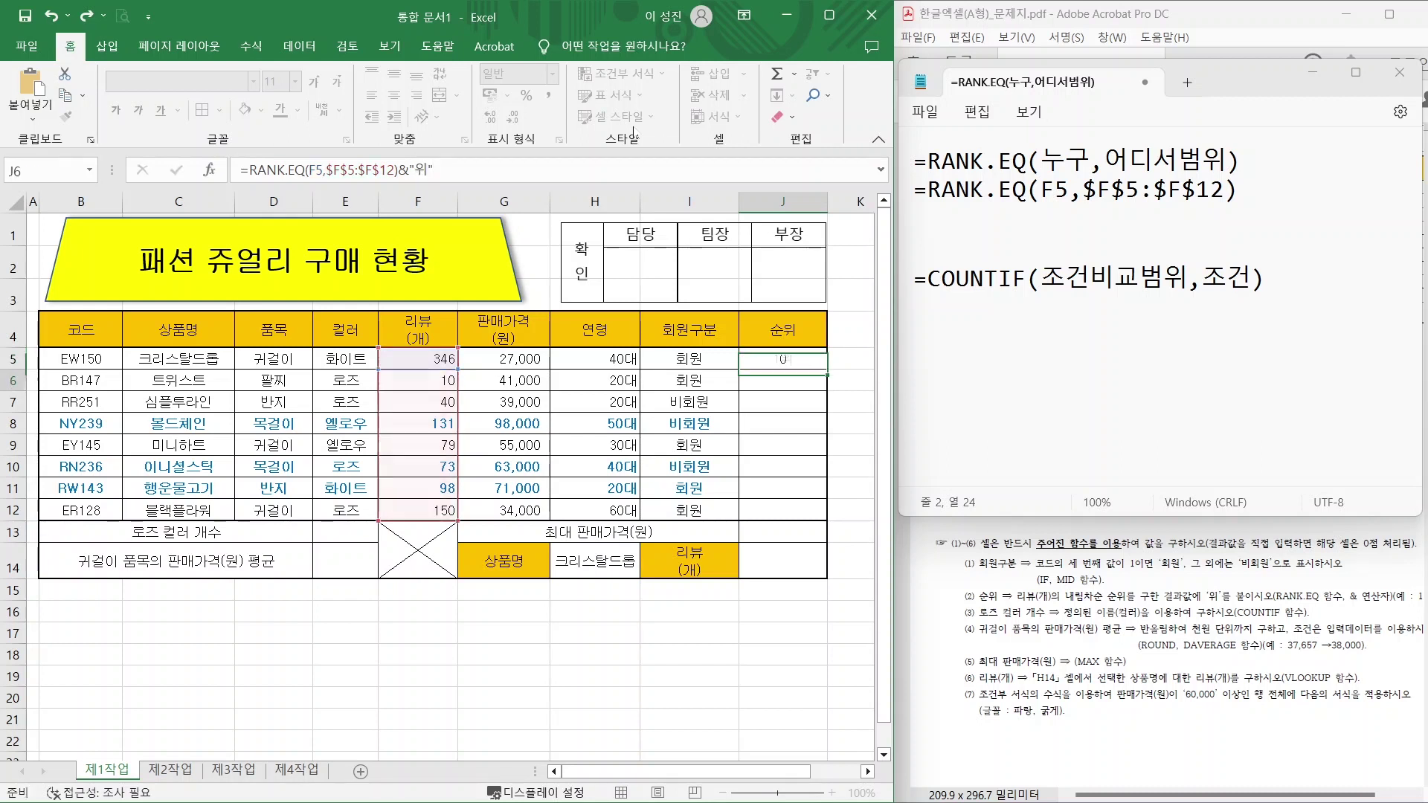
Fill J5's formula down to J12 without formatting, keeping the table borders intact.
left_click(813, 360)
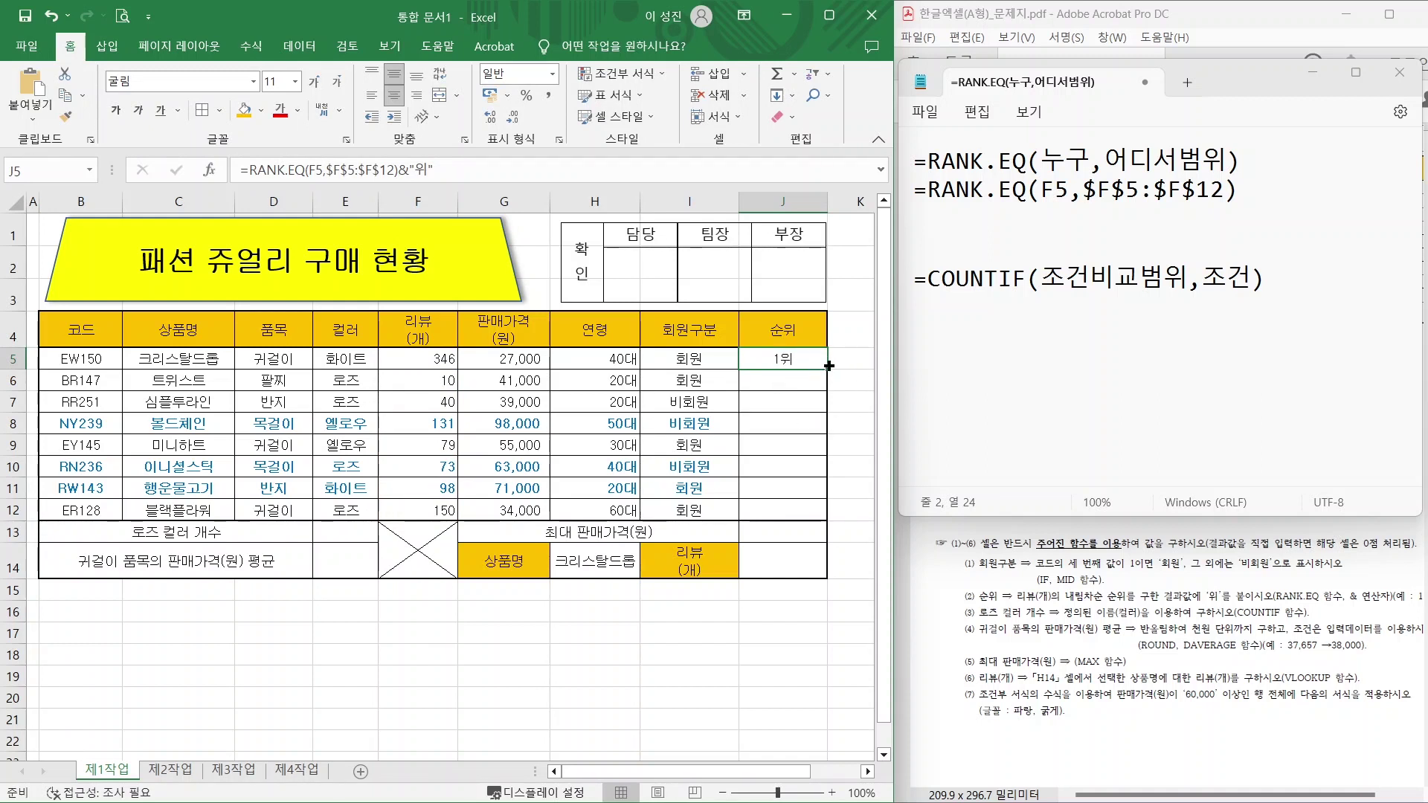
left_click_drag(826, 368, 823, 526)
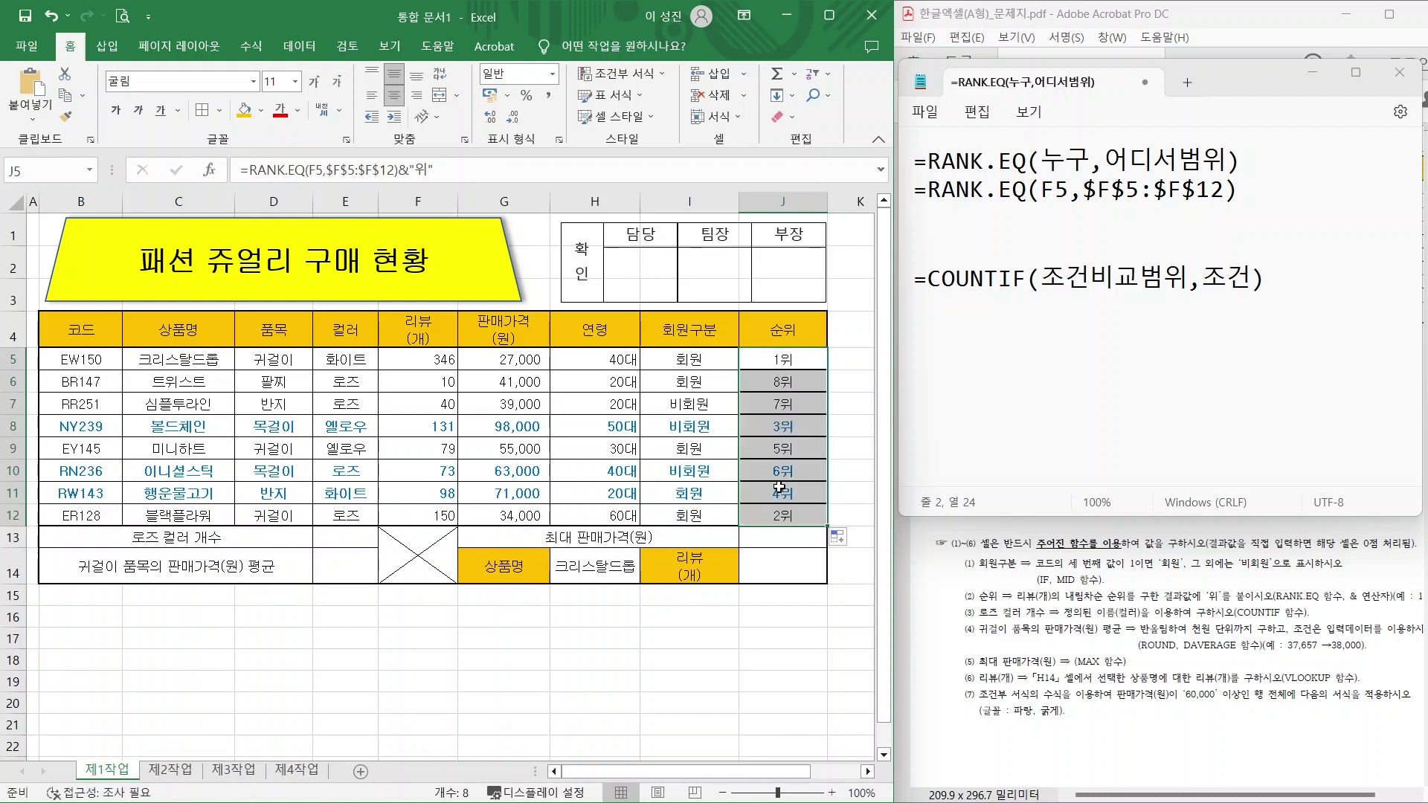
left_click(839, 539)
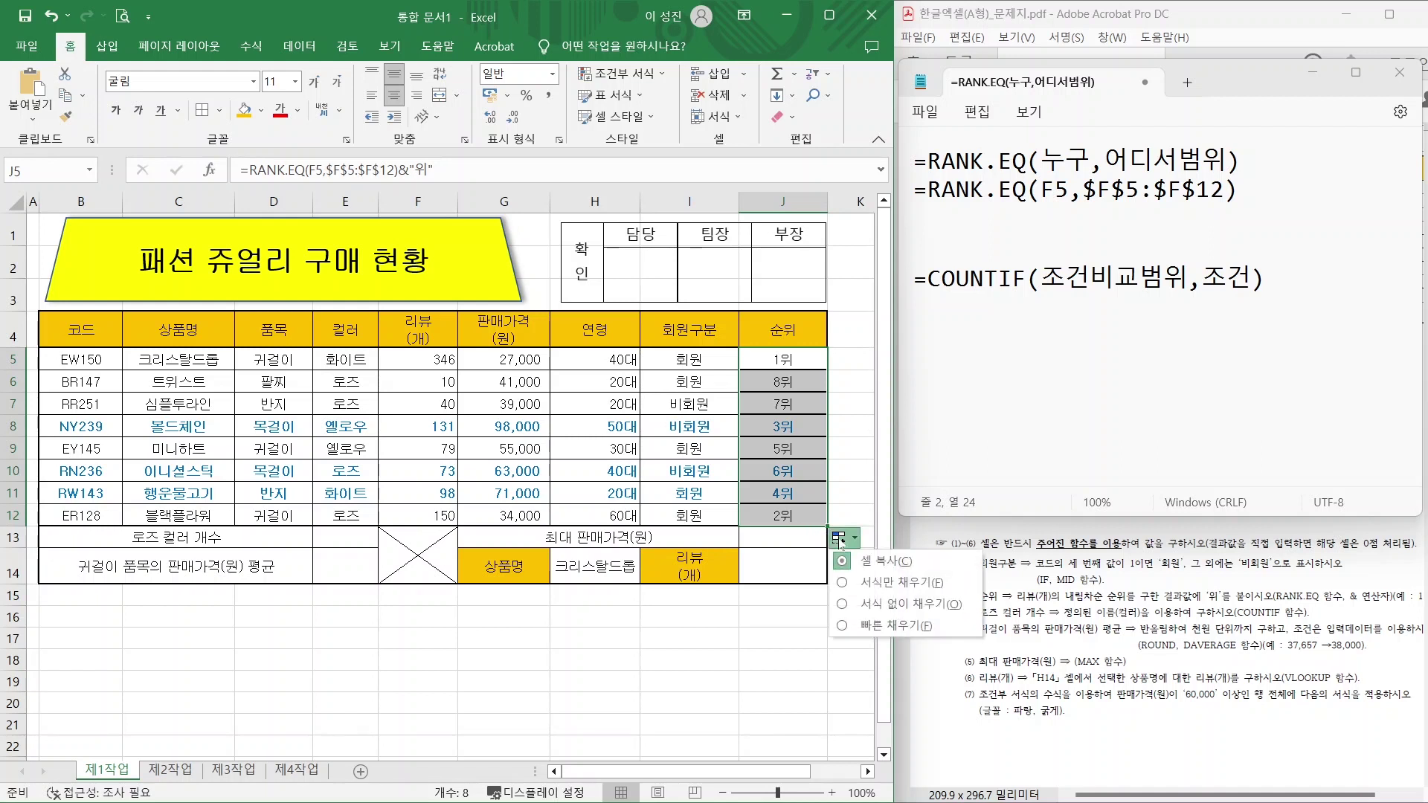
left_click(889, 605)
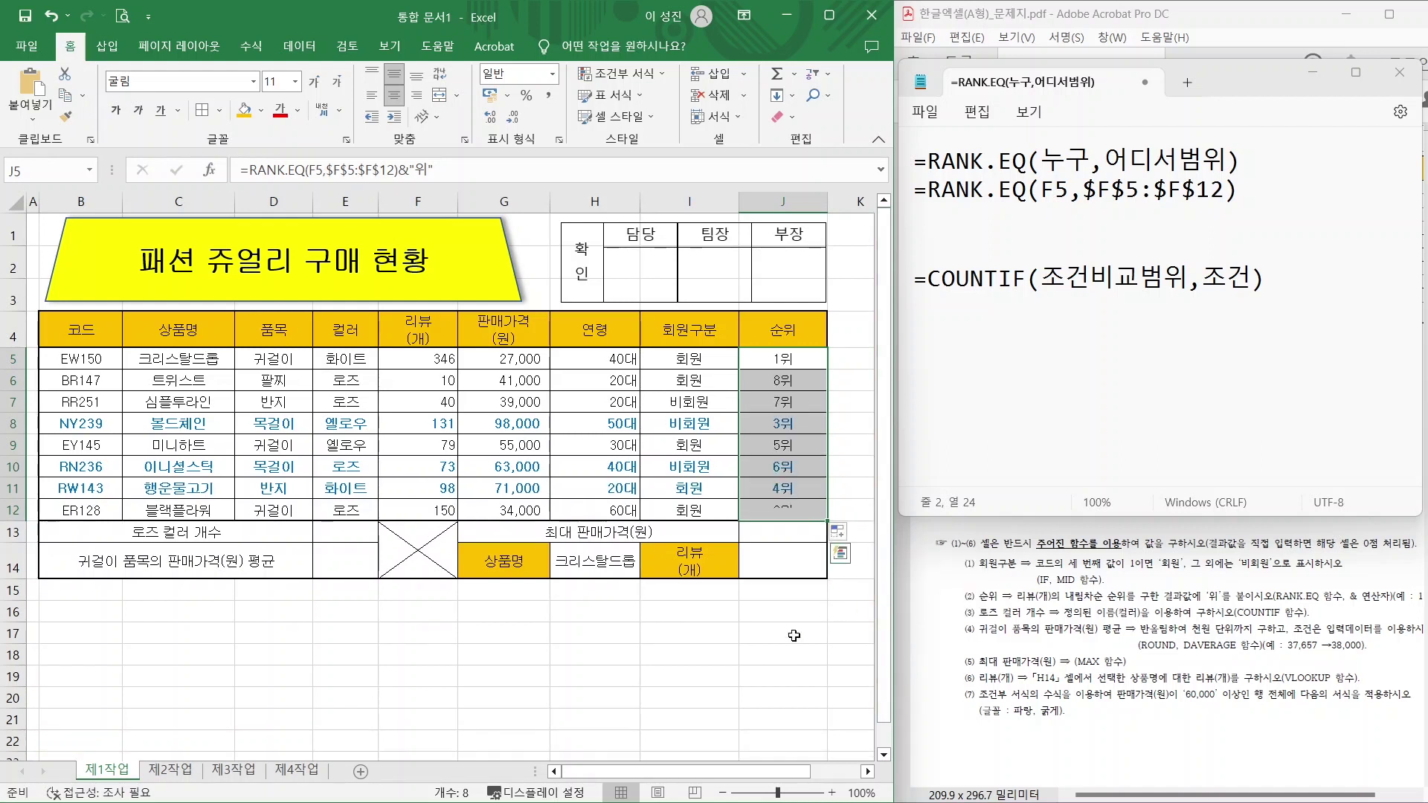
left_click(773, 659)
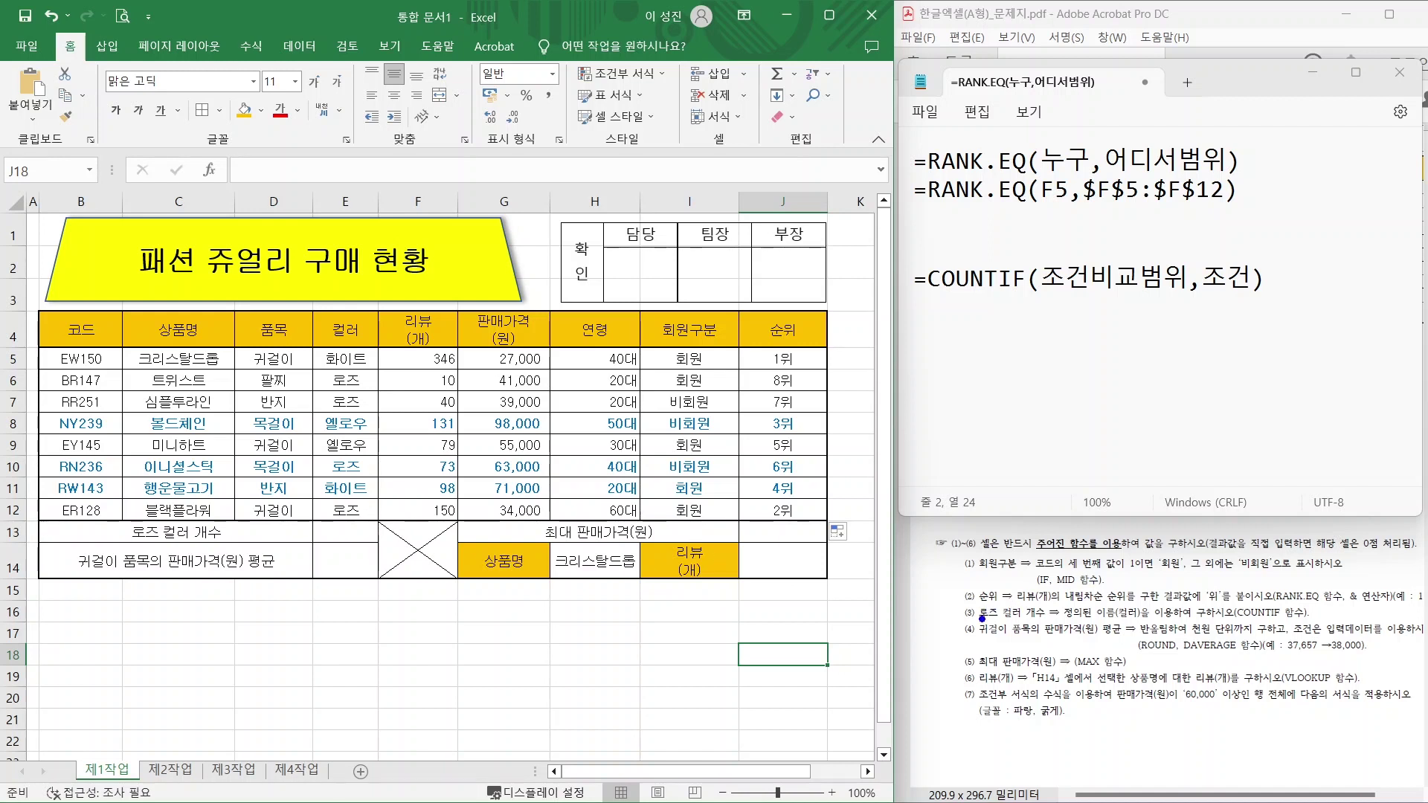
left_click_drag(980, 626, 1055, 623)
mouse_move(1220, 595)
left_mouse_down()
mouse_move(1224, 608)
mouse_move(1317, 623)
left_mouse_up()
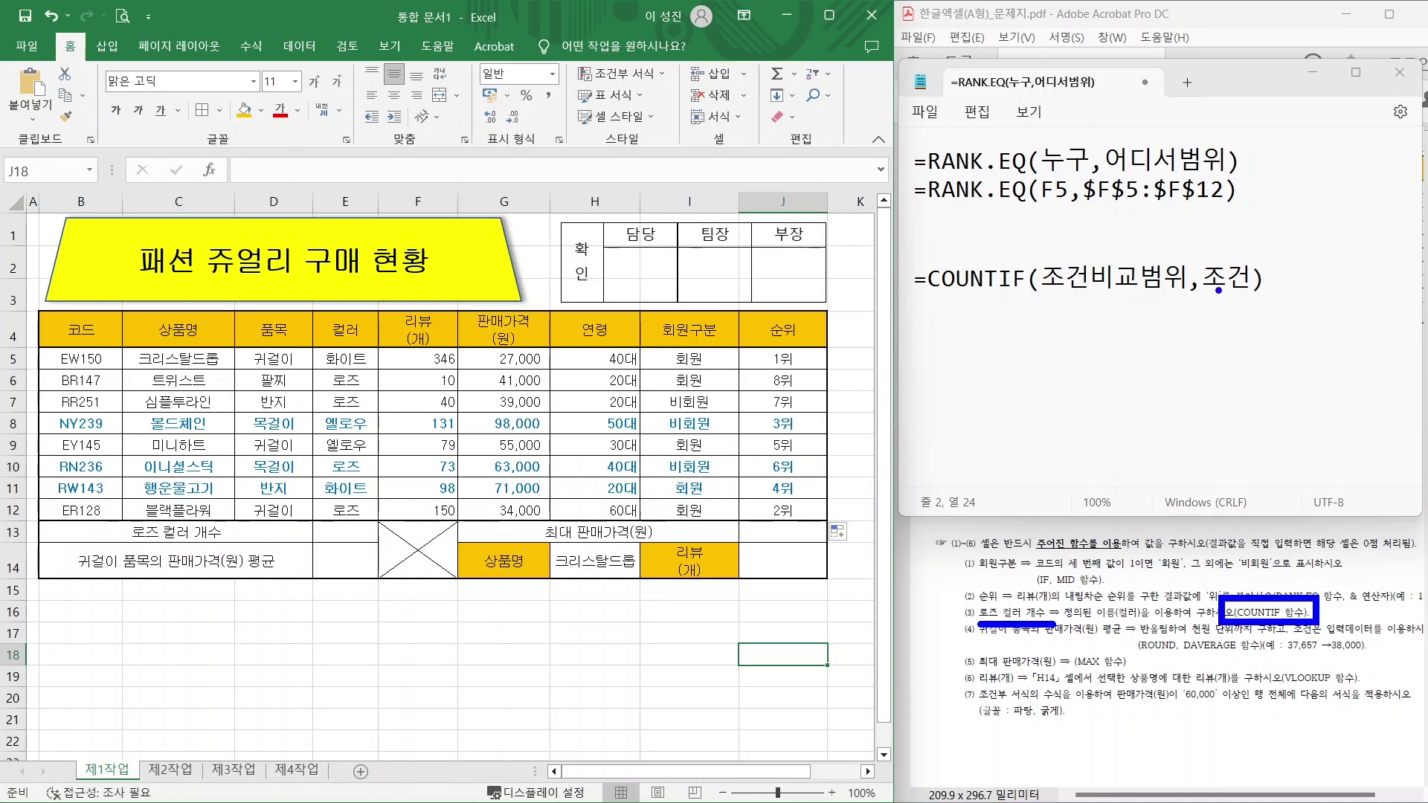
key("Escape")
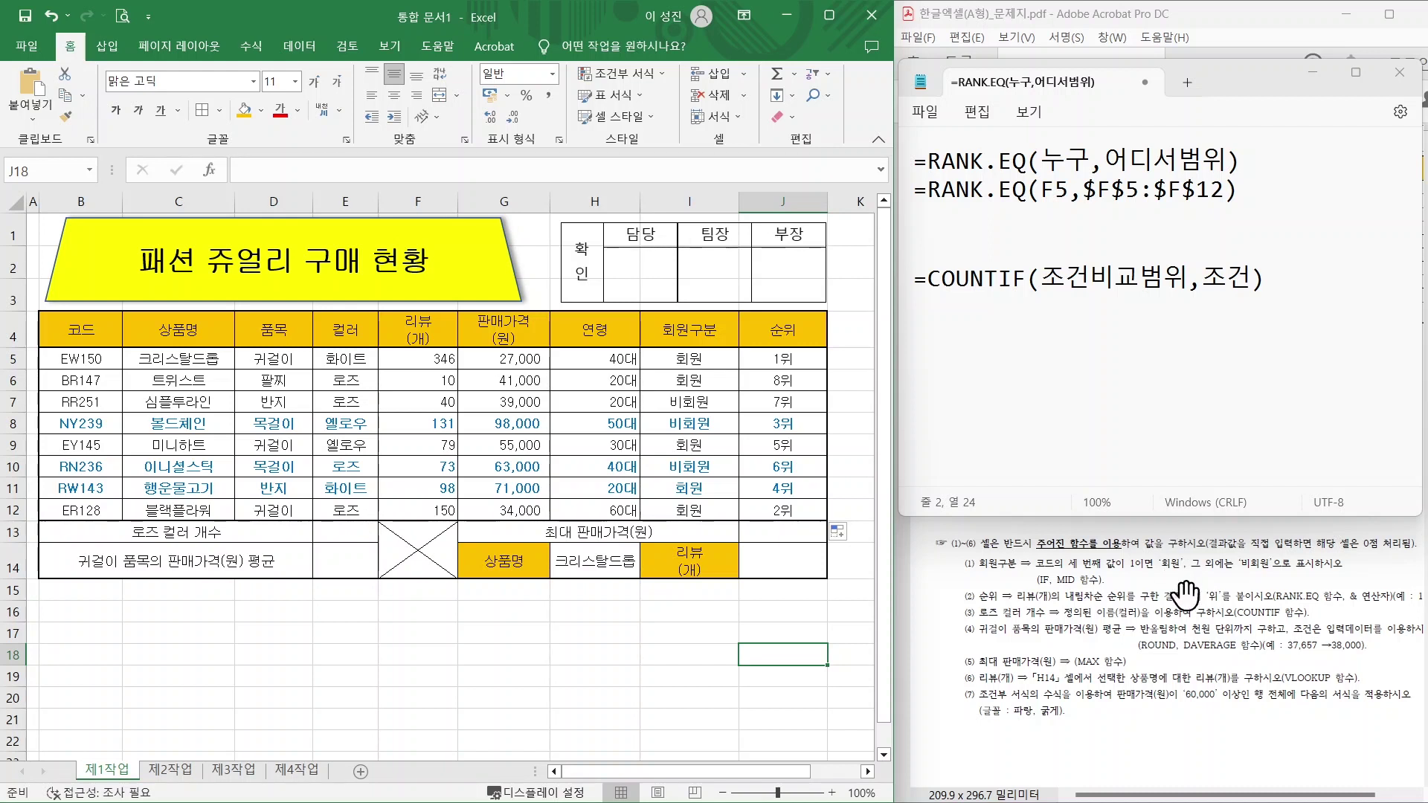
left_click_drag(1069, 620, 1195, 618)
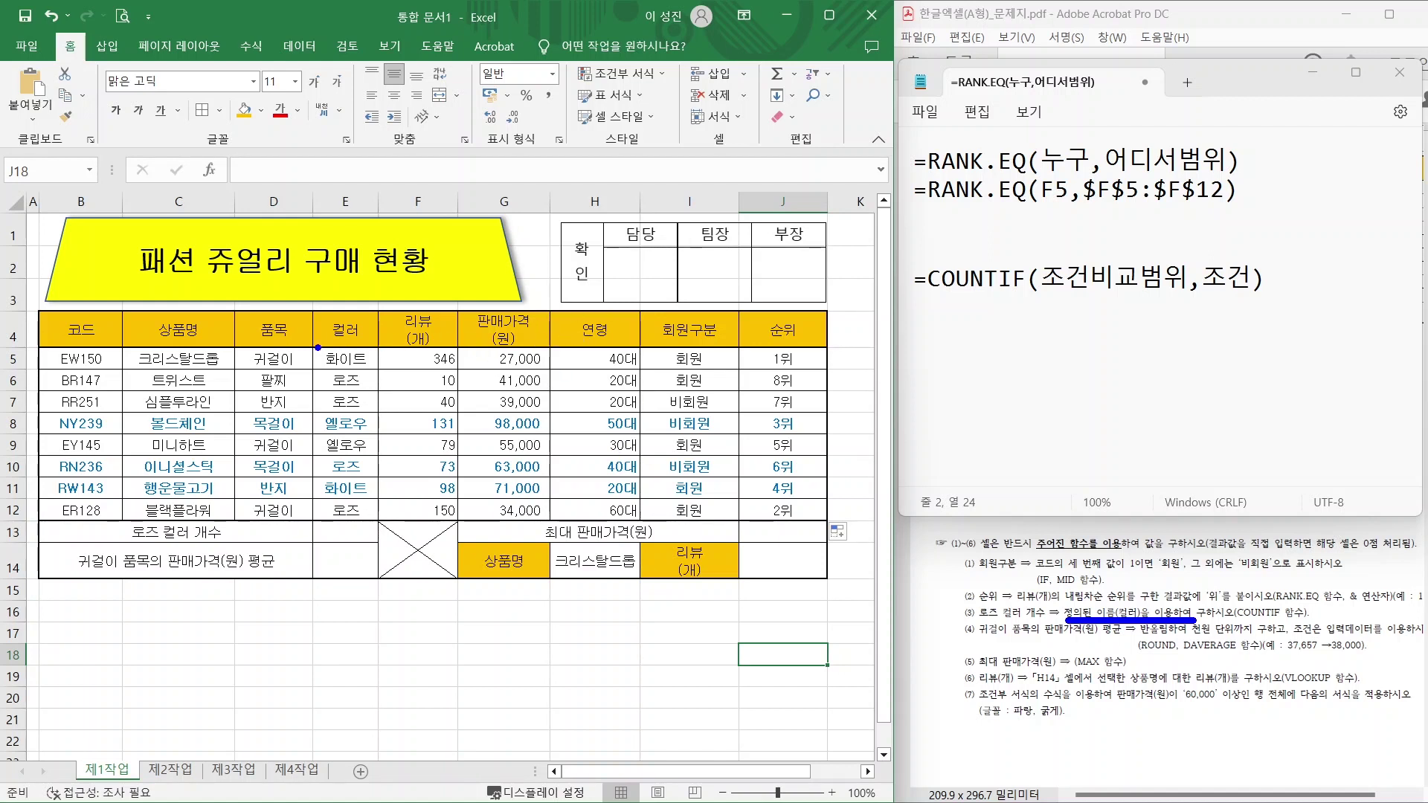
mouse_move(318, 347)
left_mouse_down()
mouse_move(346, 379)
mouse_move(380, 529)
left_mouse_up()
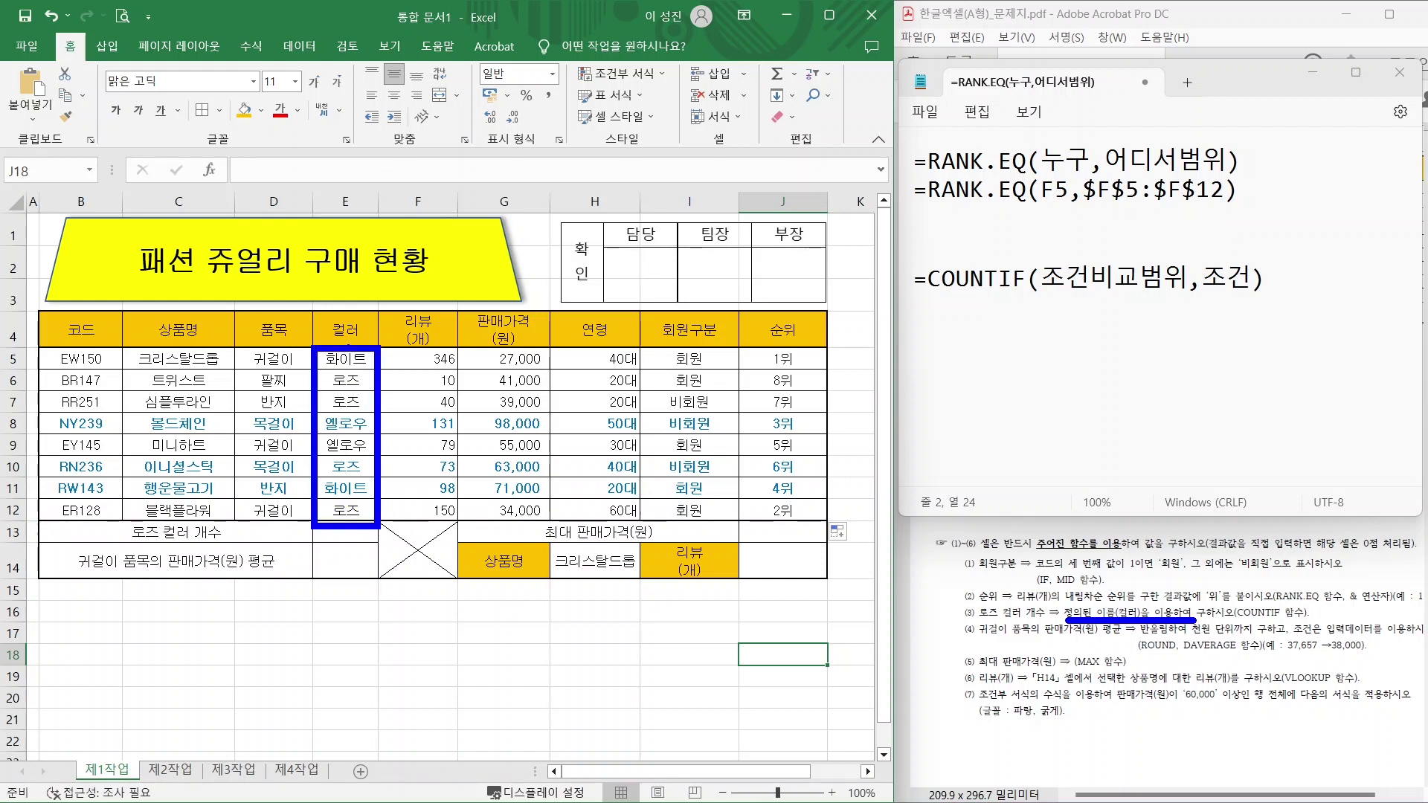
mouse_move(396, 302)
left_mouse_down()
mouse_move(347, 346)
mouse_move(351, 372)
mouse_move(375, 376)
mouse_move(360, 408)
mouse_move(386, 406)
left_mouse_up()
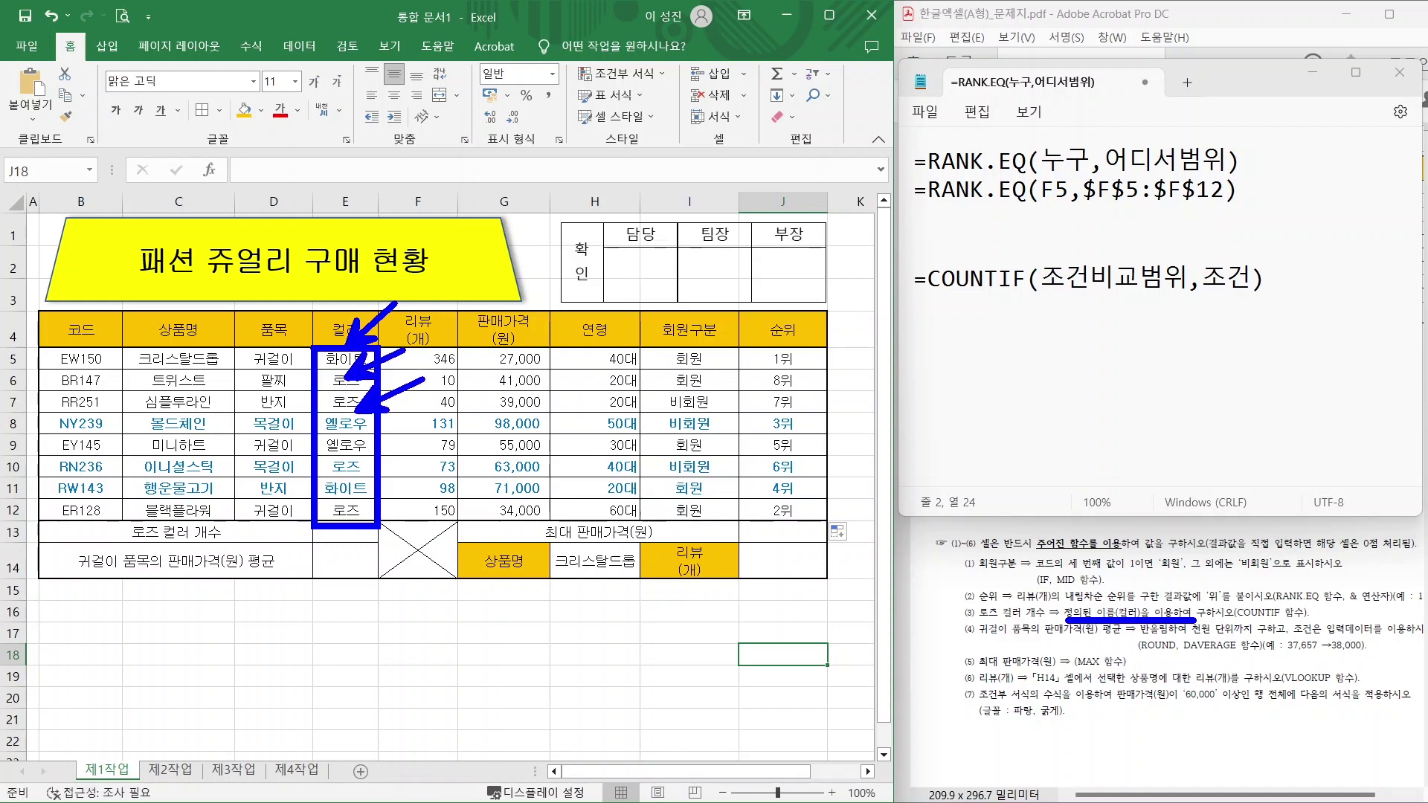
mouse_move(313, 347)
left_mouse_down()
mouse_move(348, 404)
mouse_move(380, 525)
left_mouse_up()
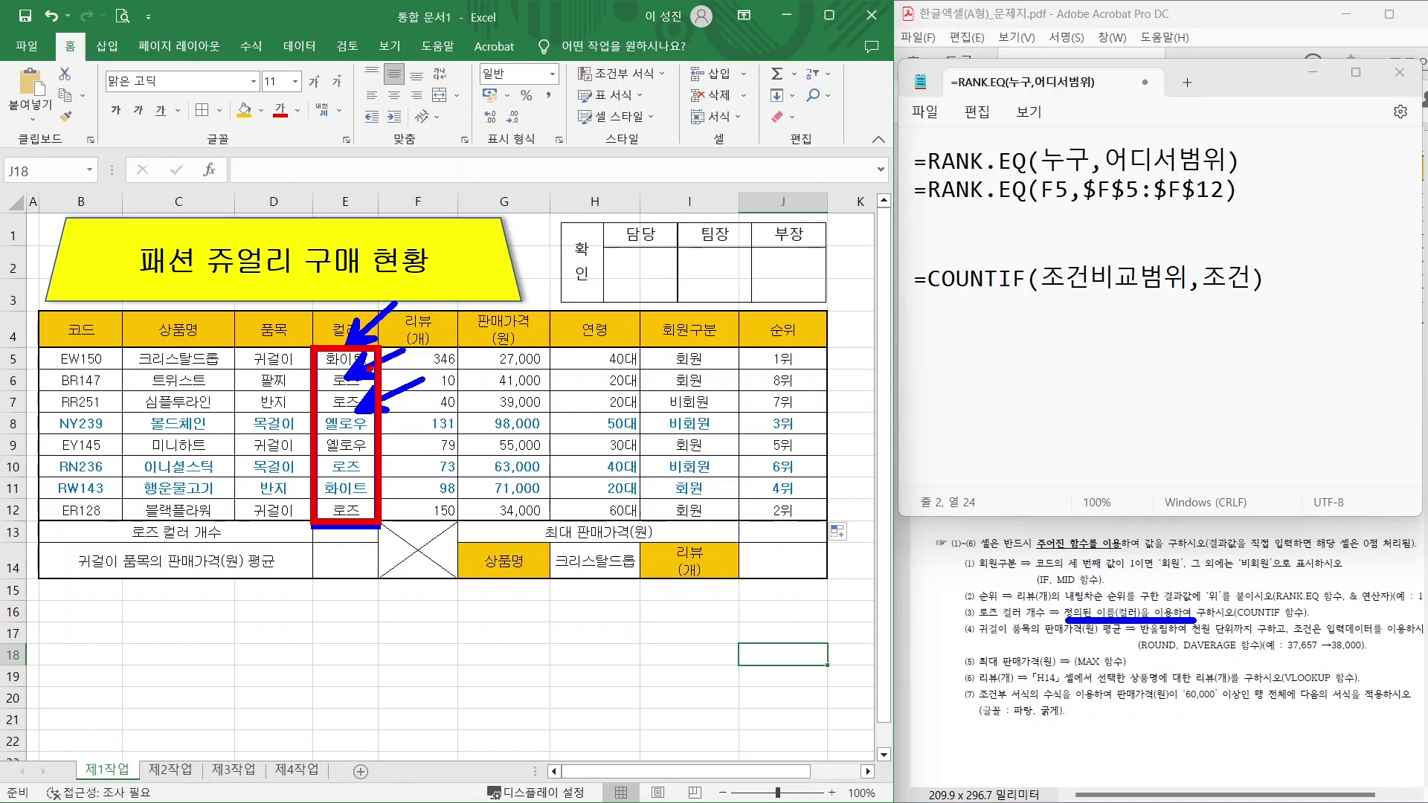
key("Escape")
left_click(1266, 278)
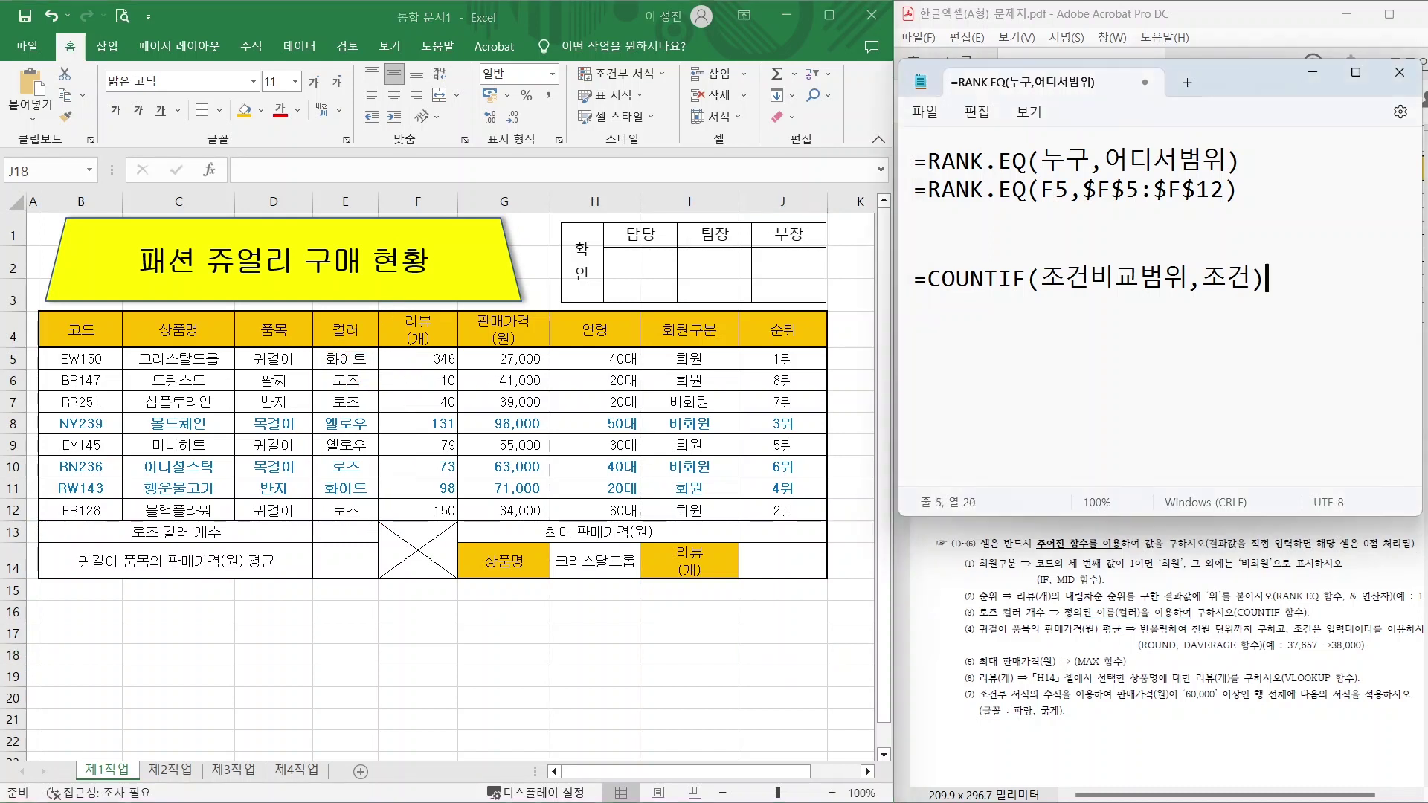
Draft =COUNTIF(E5:E12,"로즈") on a new Notepad line below the COUNTIF syntax.
key("Return")
type("=COUNTIF")
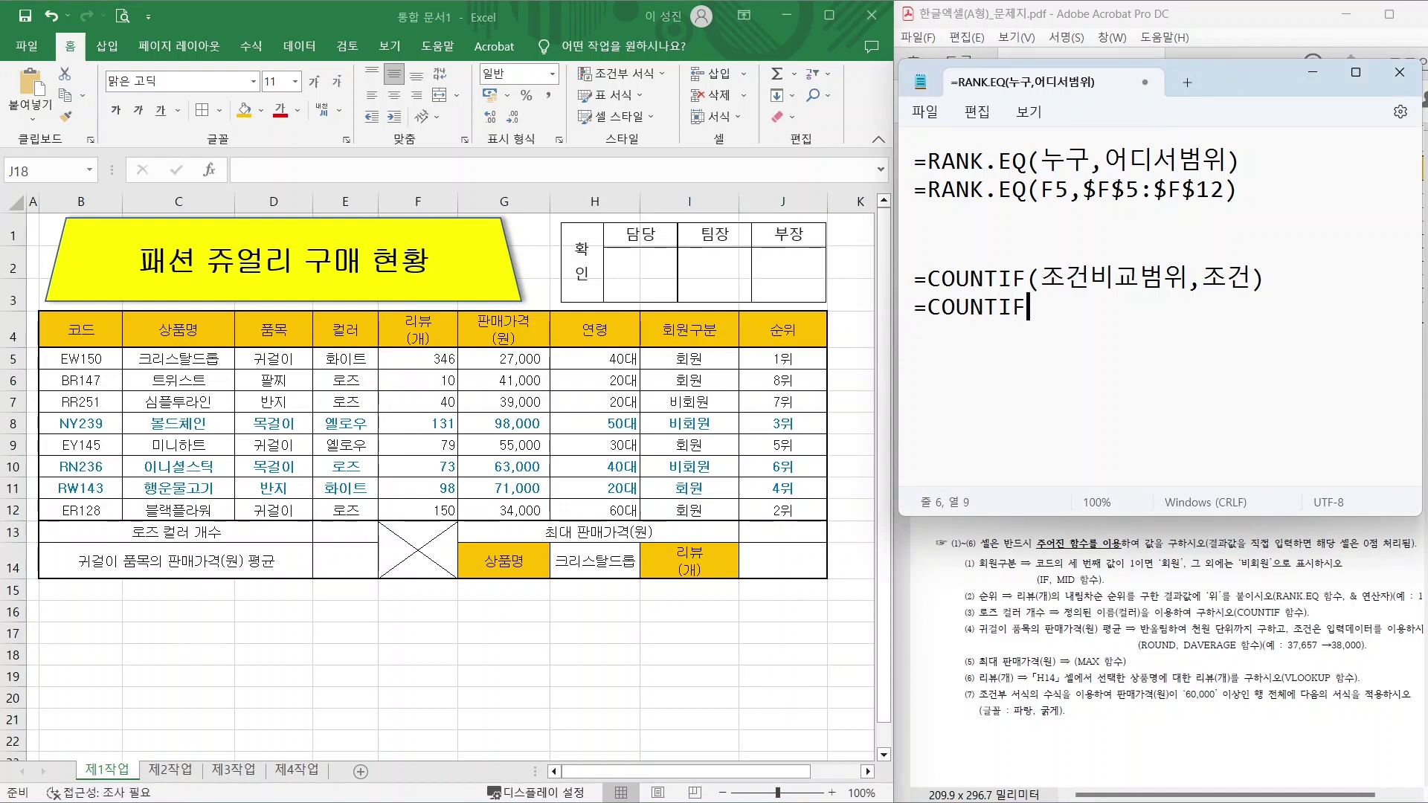
type("(E5:E12")
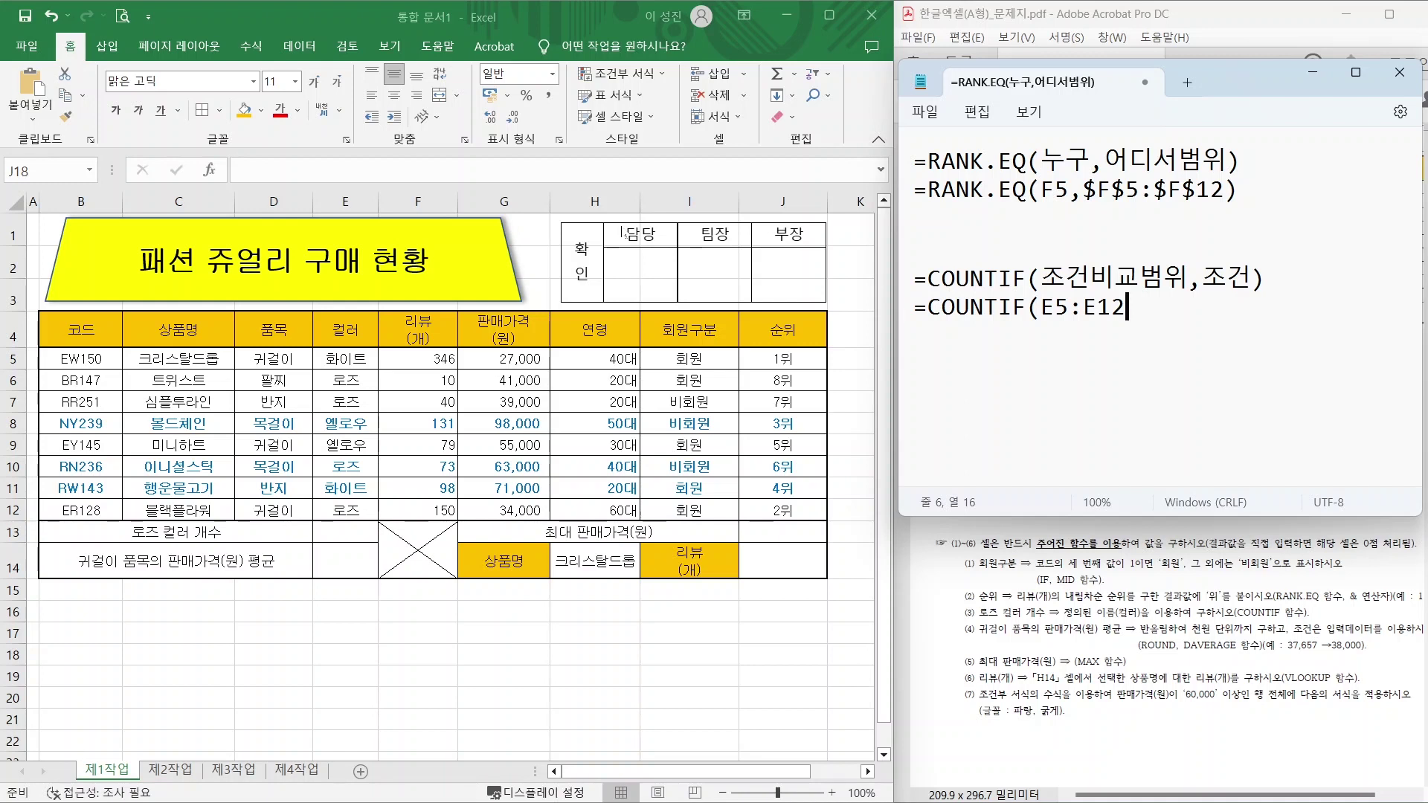
type(",\"F")
key("BackSpace")
type("롲")
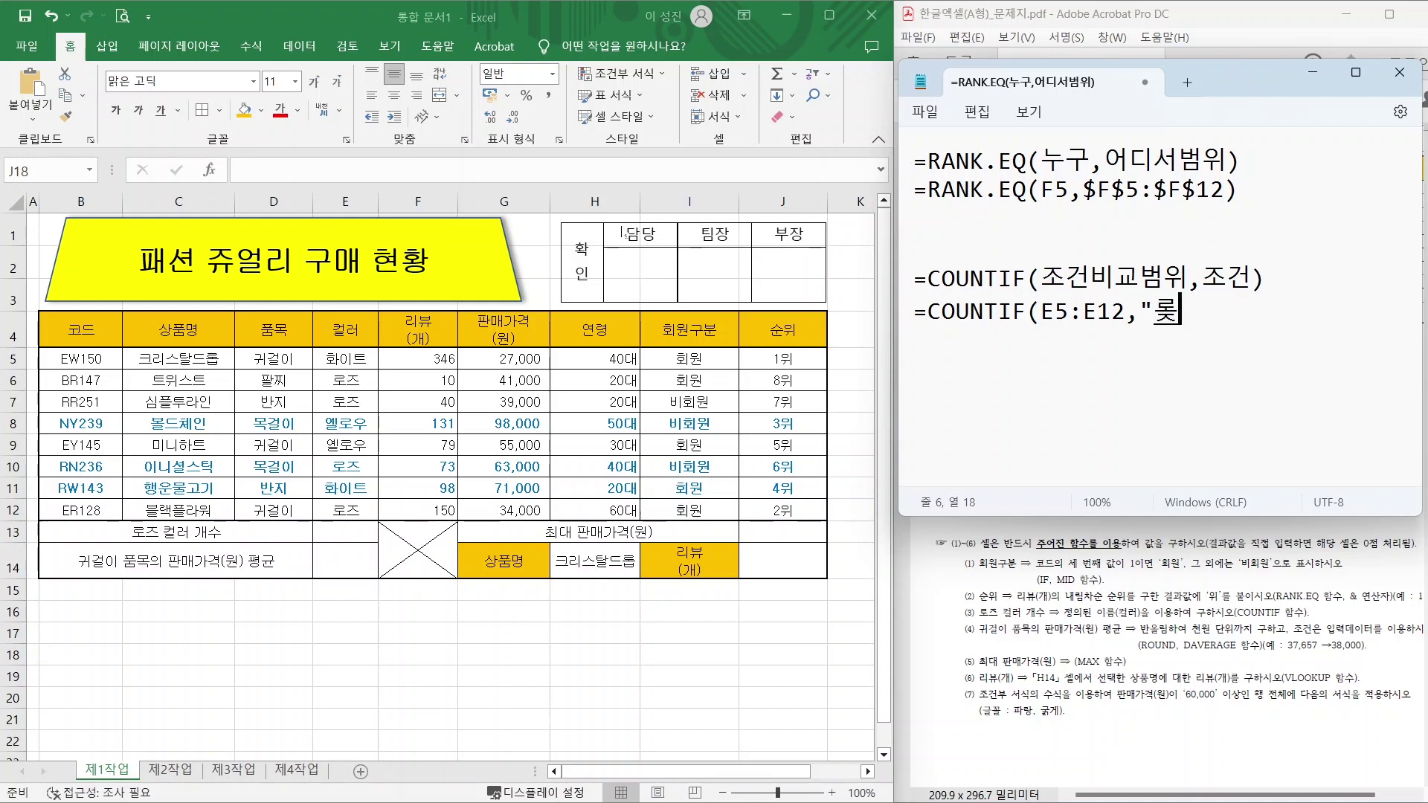
key("BackSpace")
type("로즈\")")
key("Return")
left_click(345, 532)
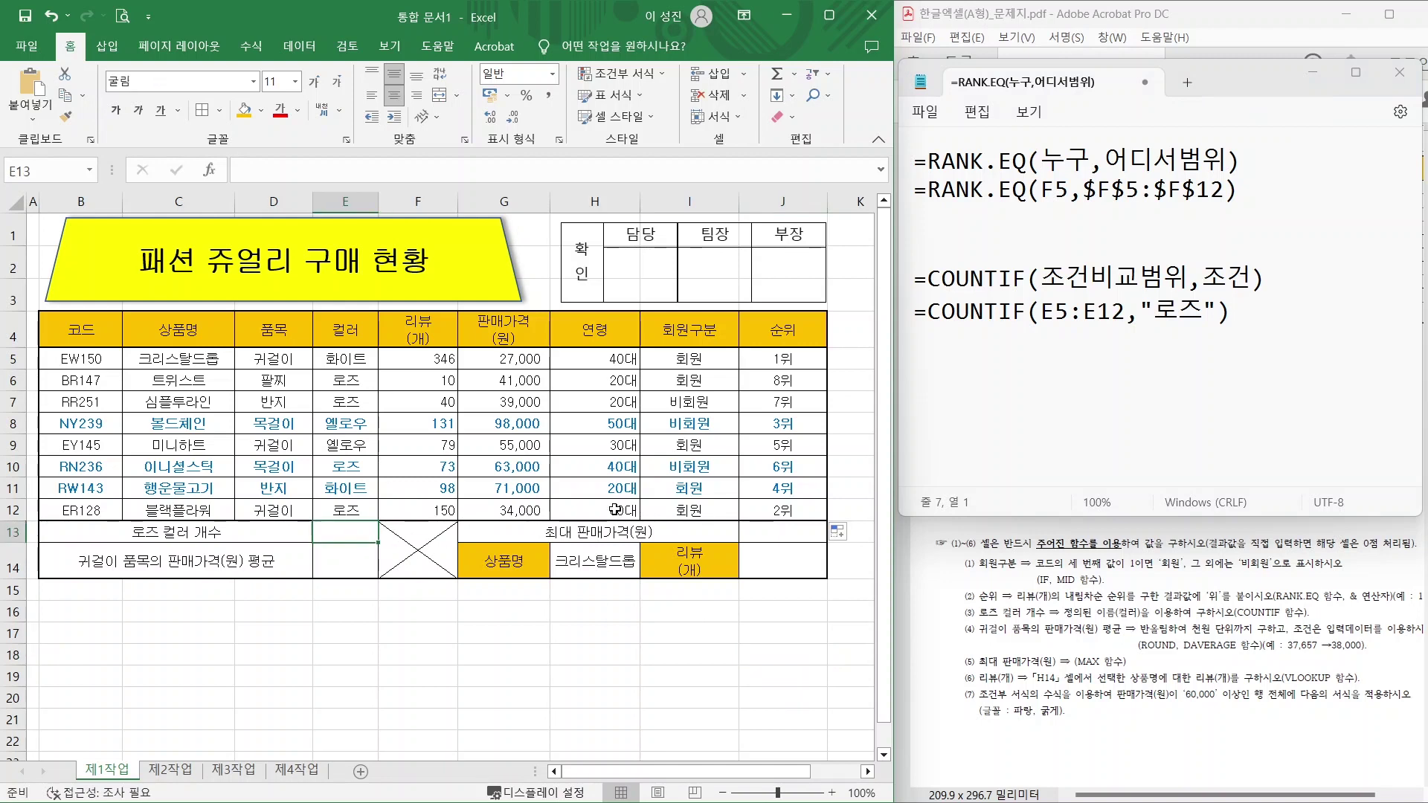
Enter =COUNTIF(컬러,E6) in E13, counting the 로즈 entries over E5:E12 to show 4.
type("=")
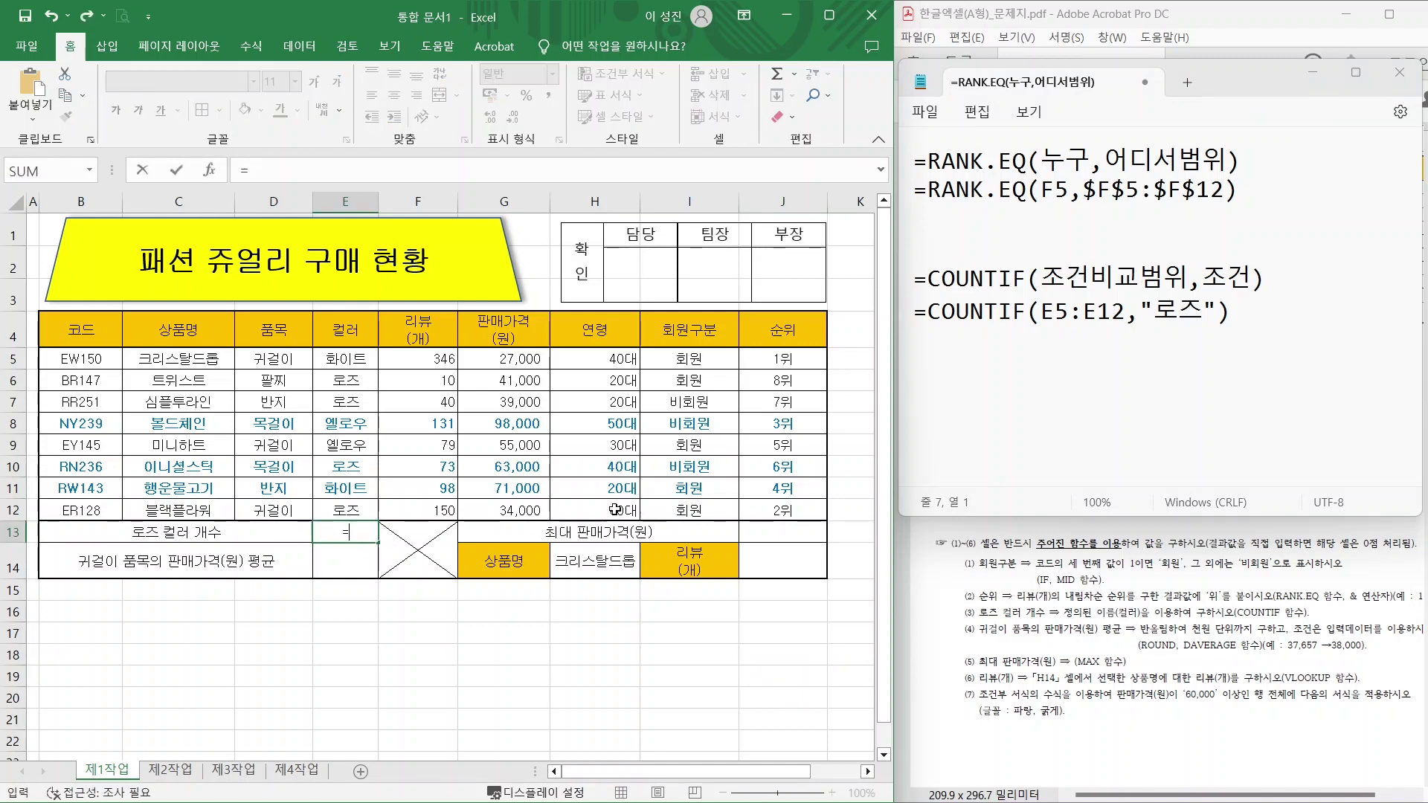
type("COUNTIF(")
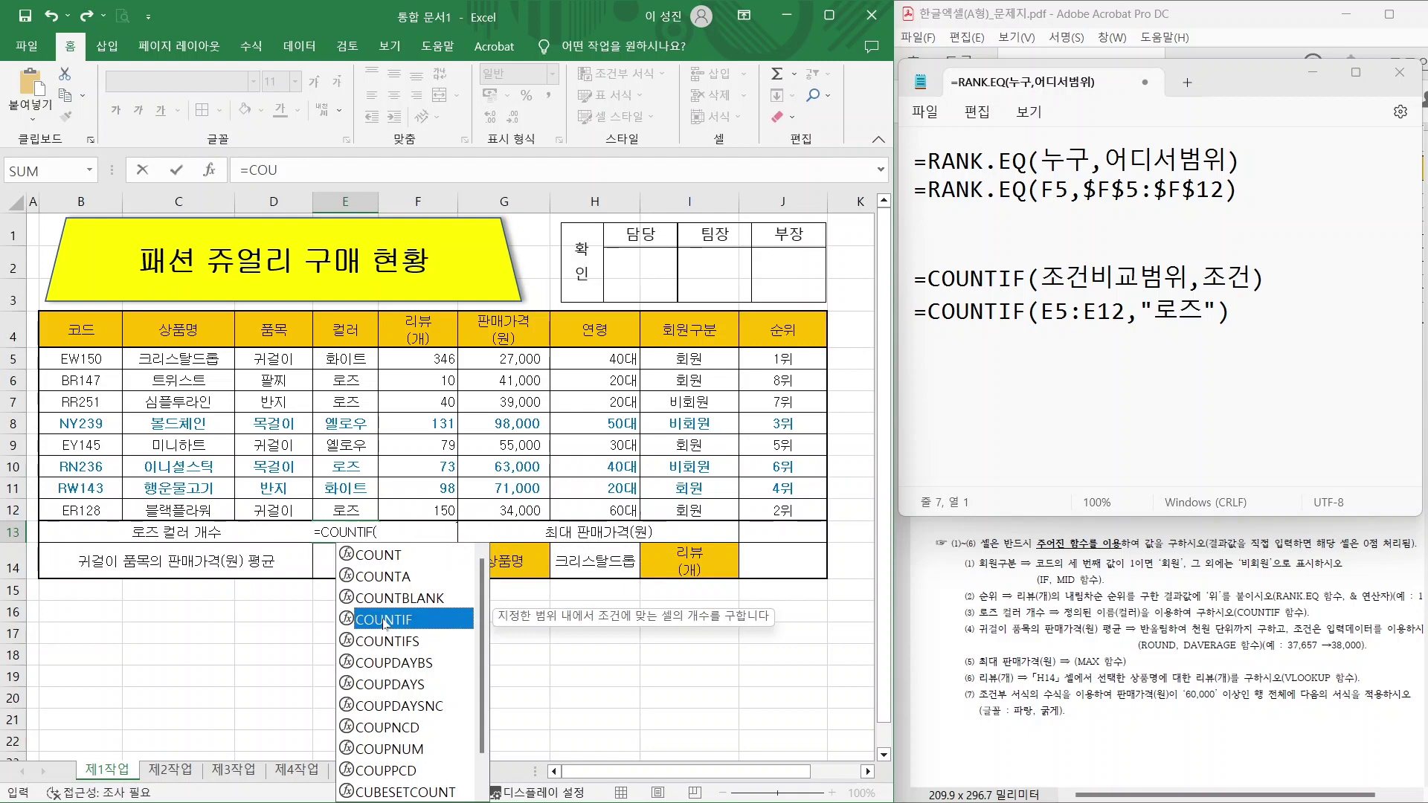
double_click(384, 620)
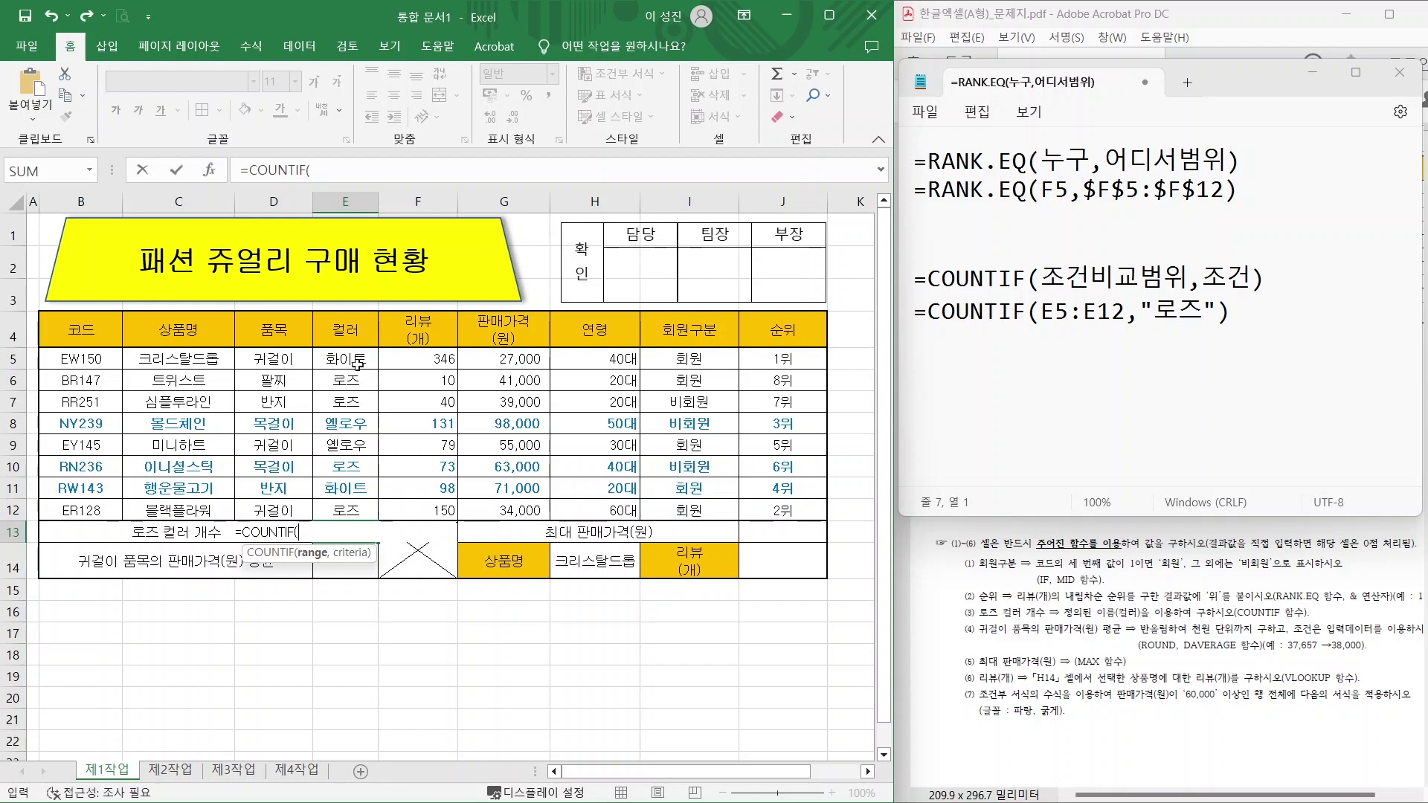
left_click_drag(335, 358, 339, 511)
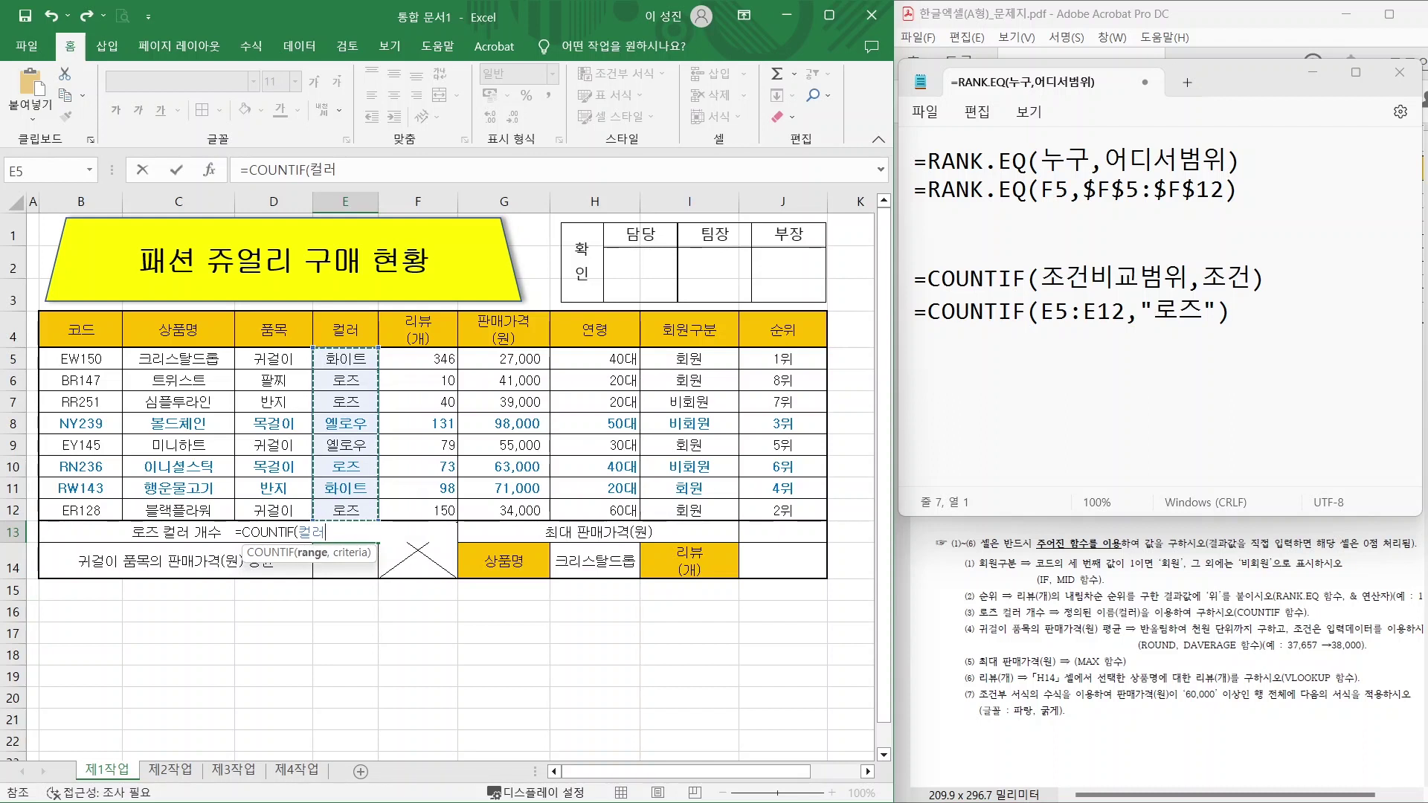
type(",")
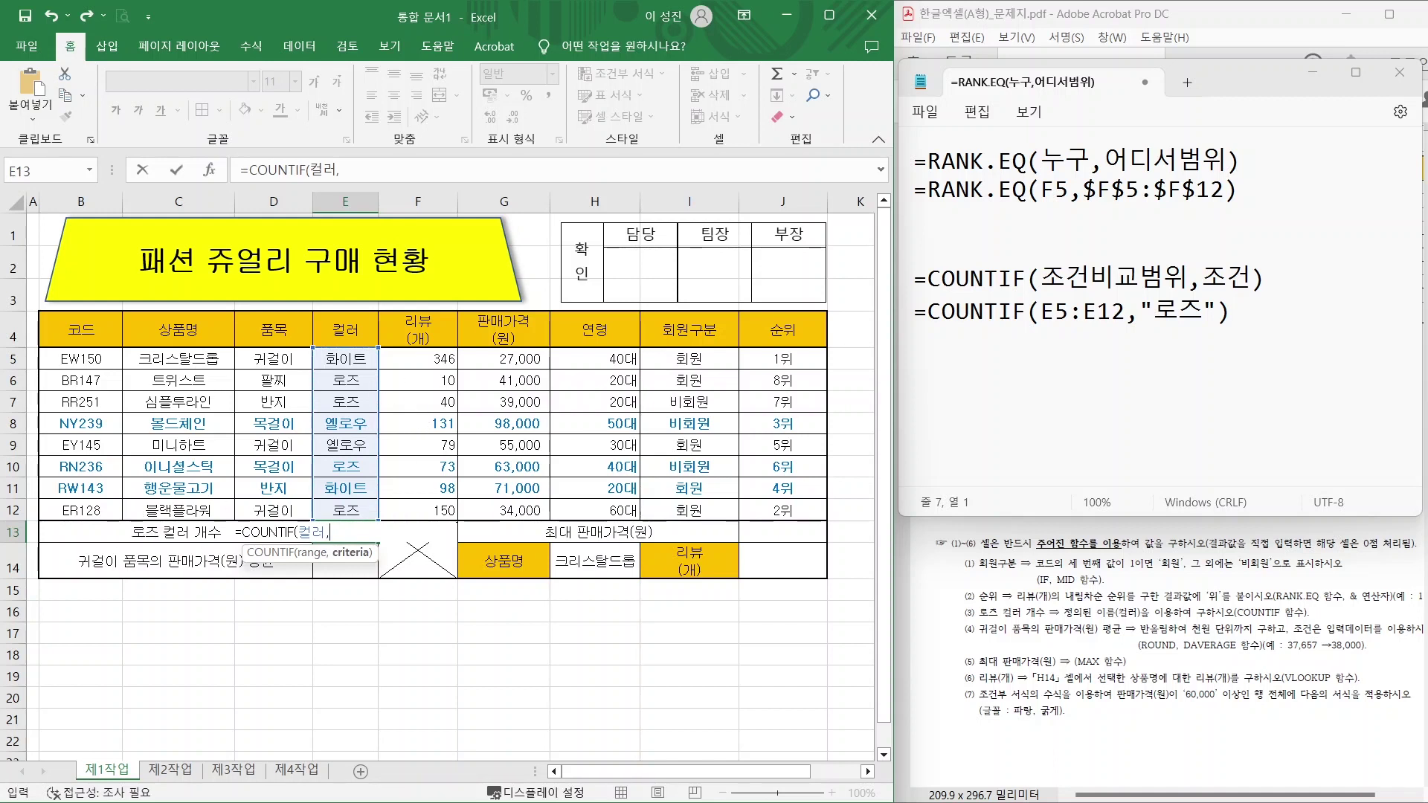
left_click(335, 383)
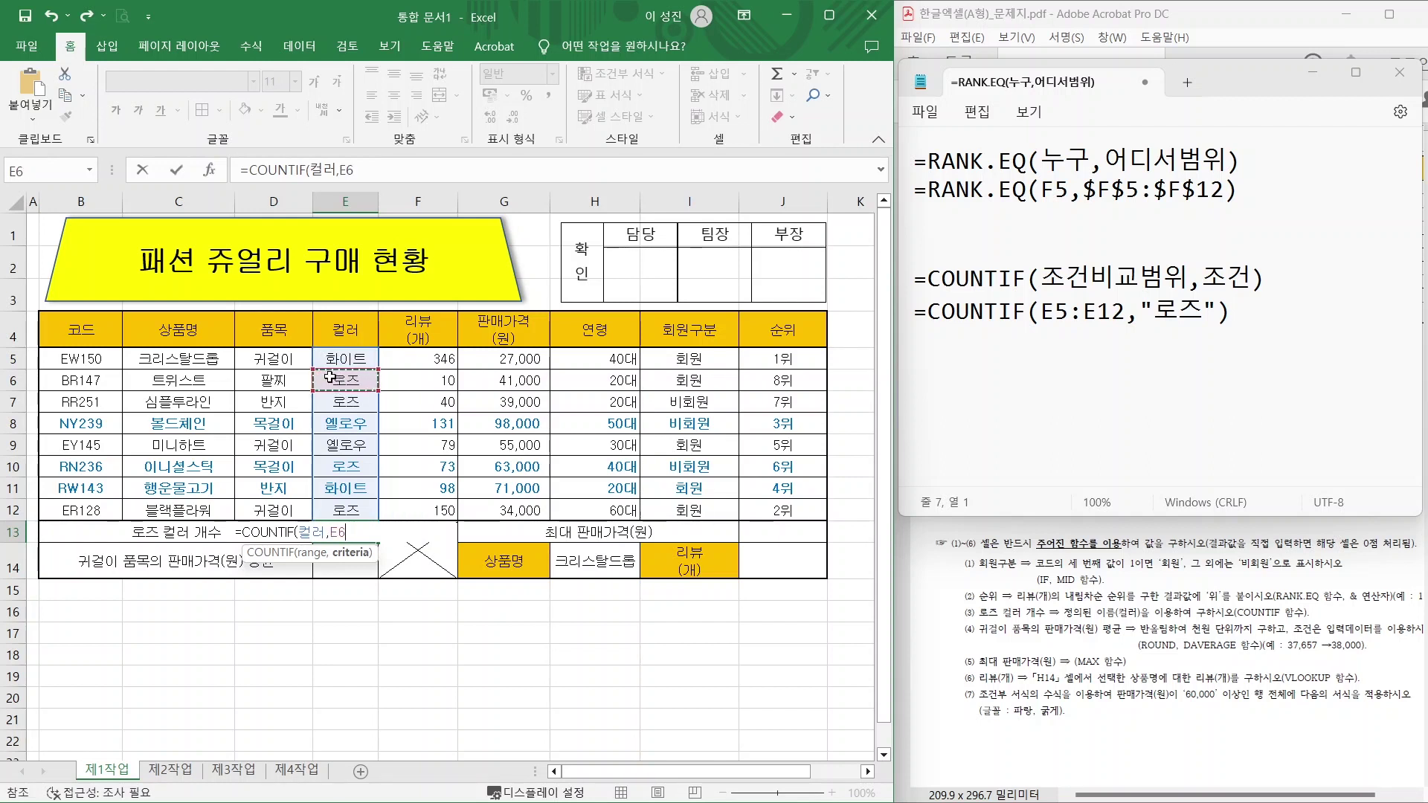
key("Return")
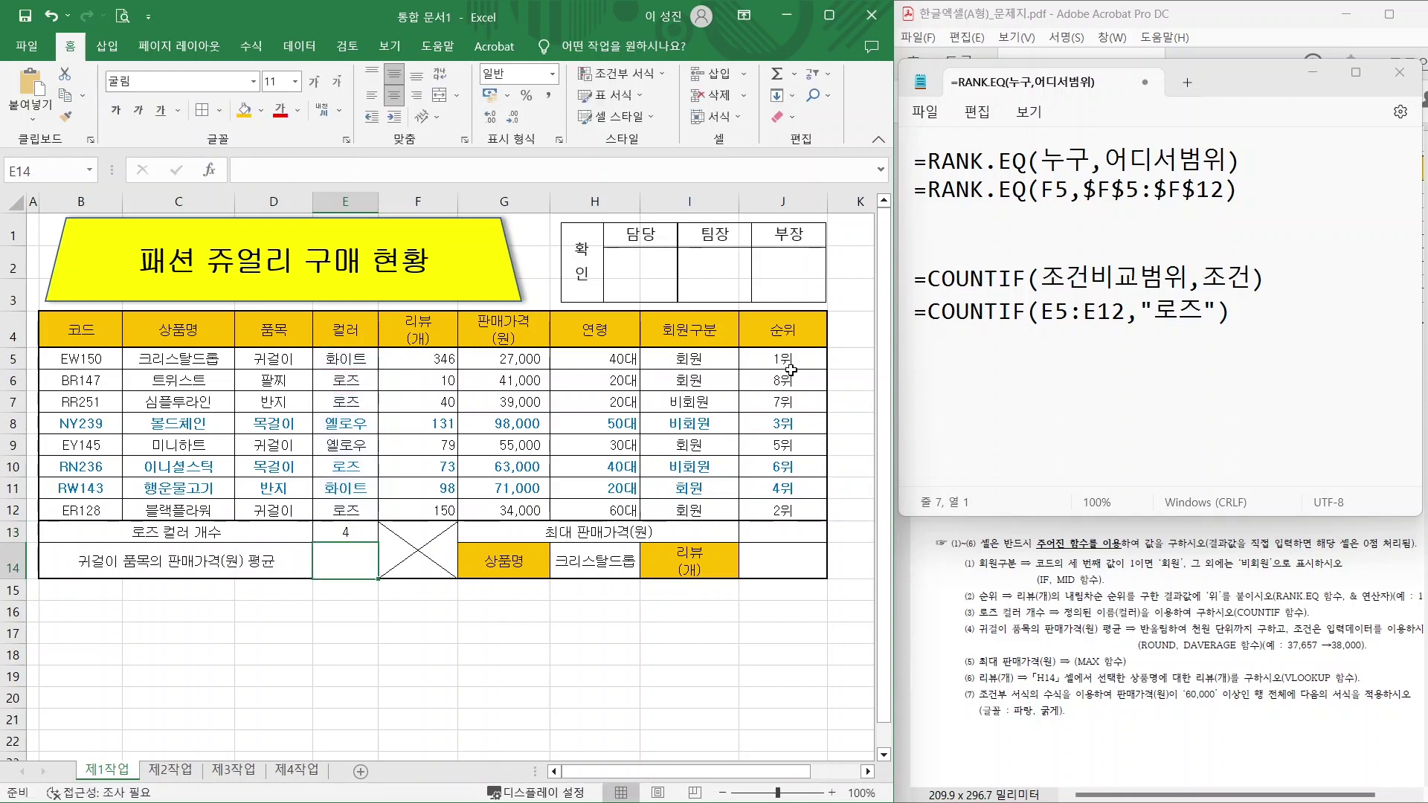
left_click(329, 530)
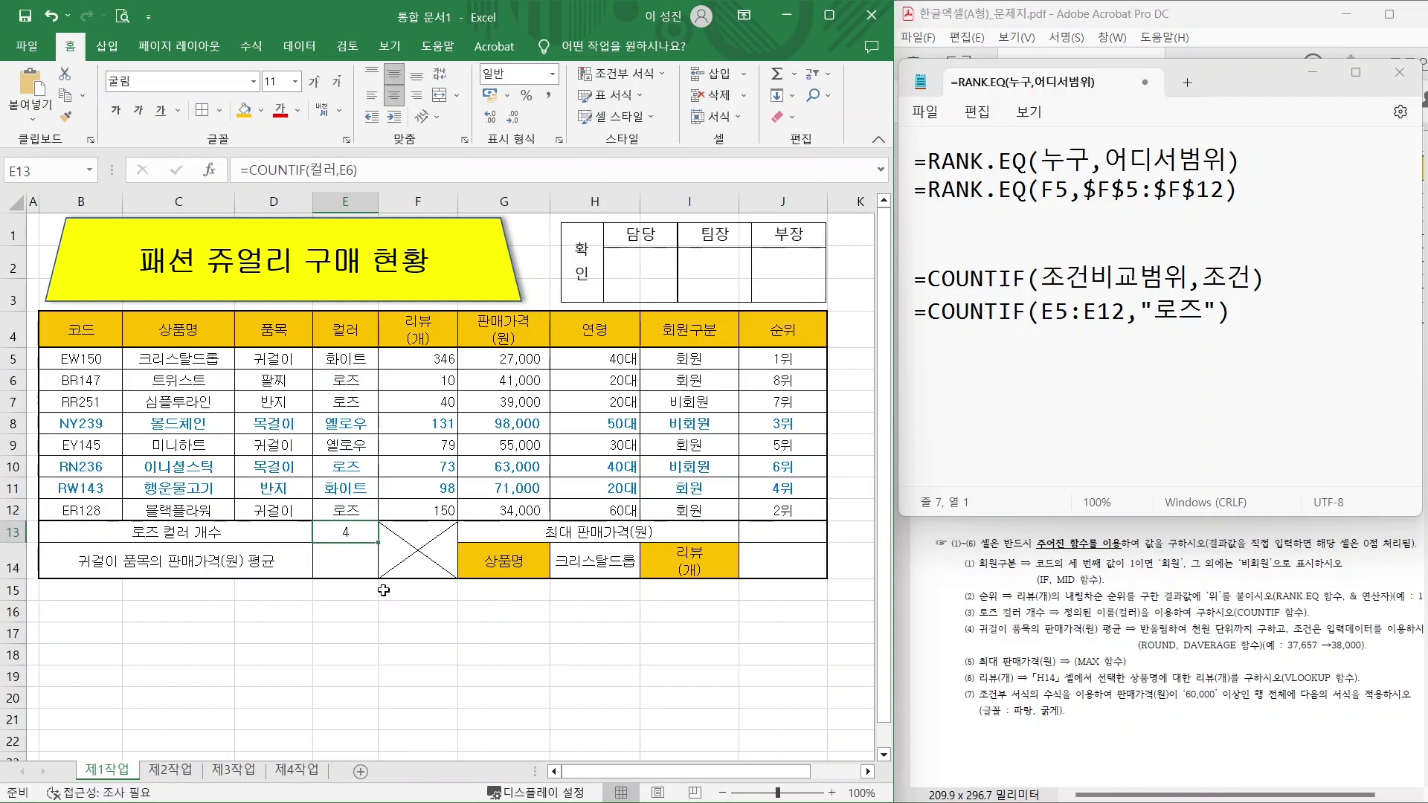
Mark the 귀걸이 판매가격 average and ROUND requirement in the PDF, then show the ROUND/DAVERAGE notes.
left_click(1049, 597)
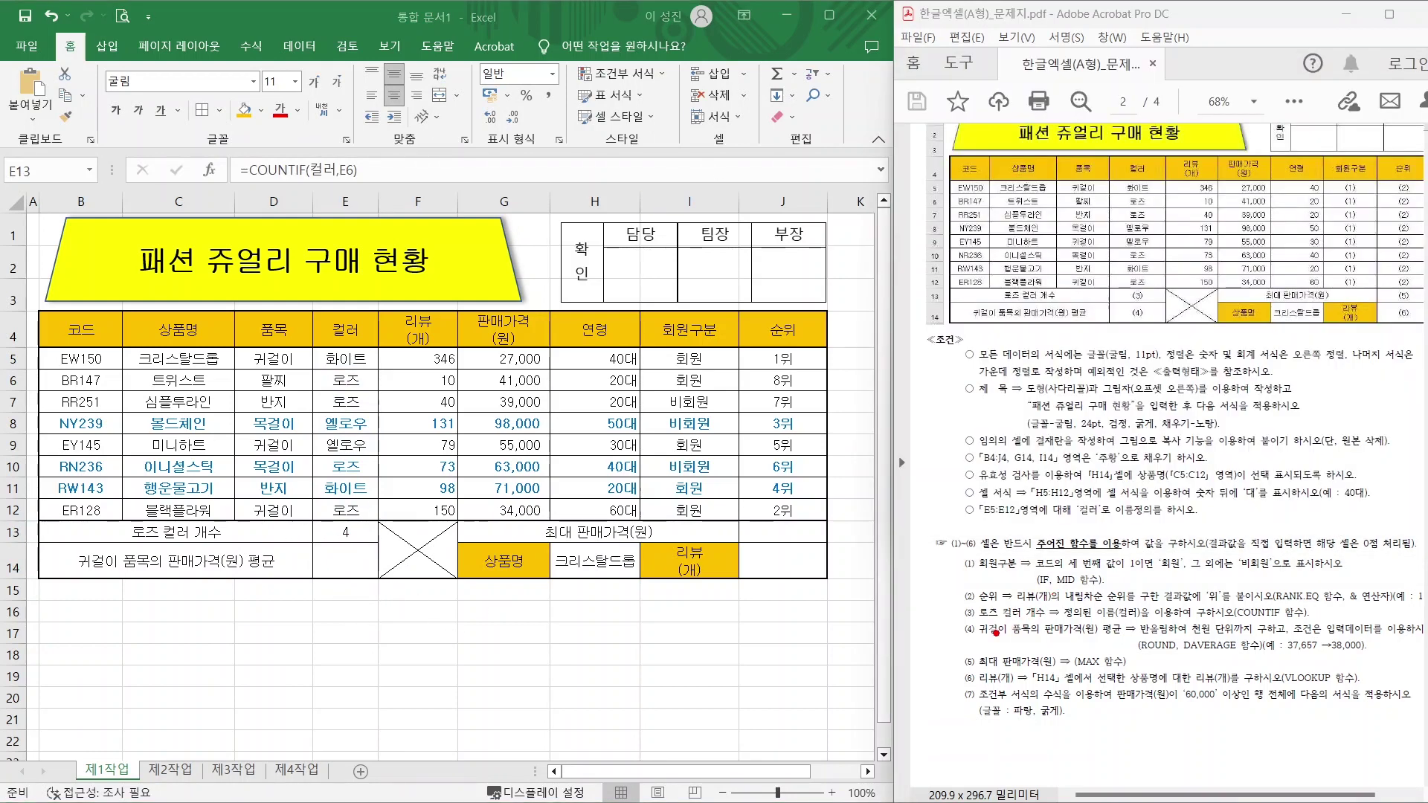
left_click_drag(994, 641, 1097, 639)
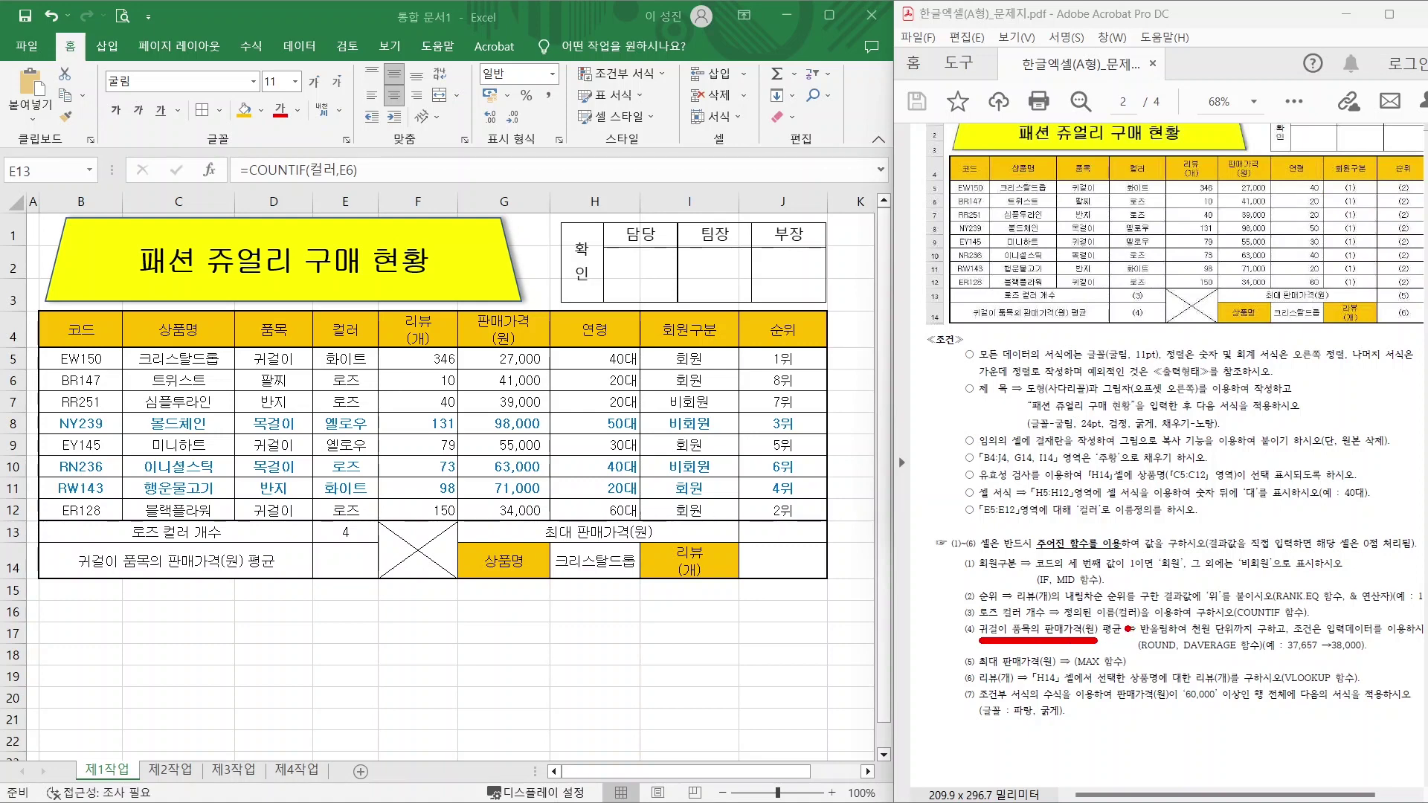
mouse_move(1234, 661)
left_mouse_down()
mouse_move(1209, 667)
mouse_move(1189, 634)
mouse_move(1233, 644)
left_mouse_up()
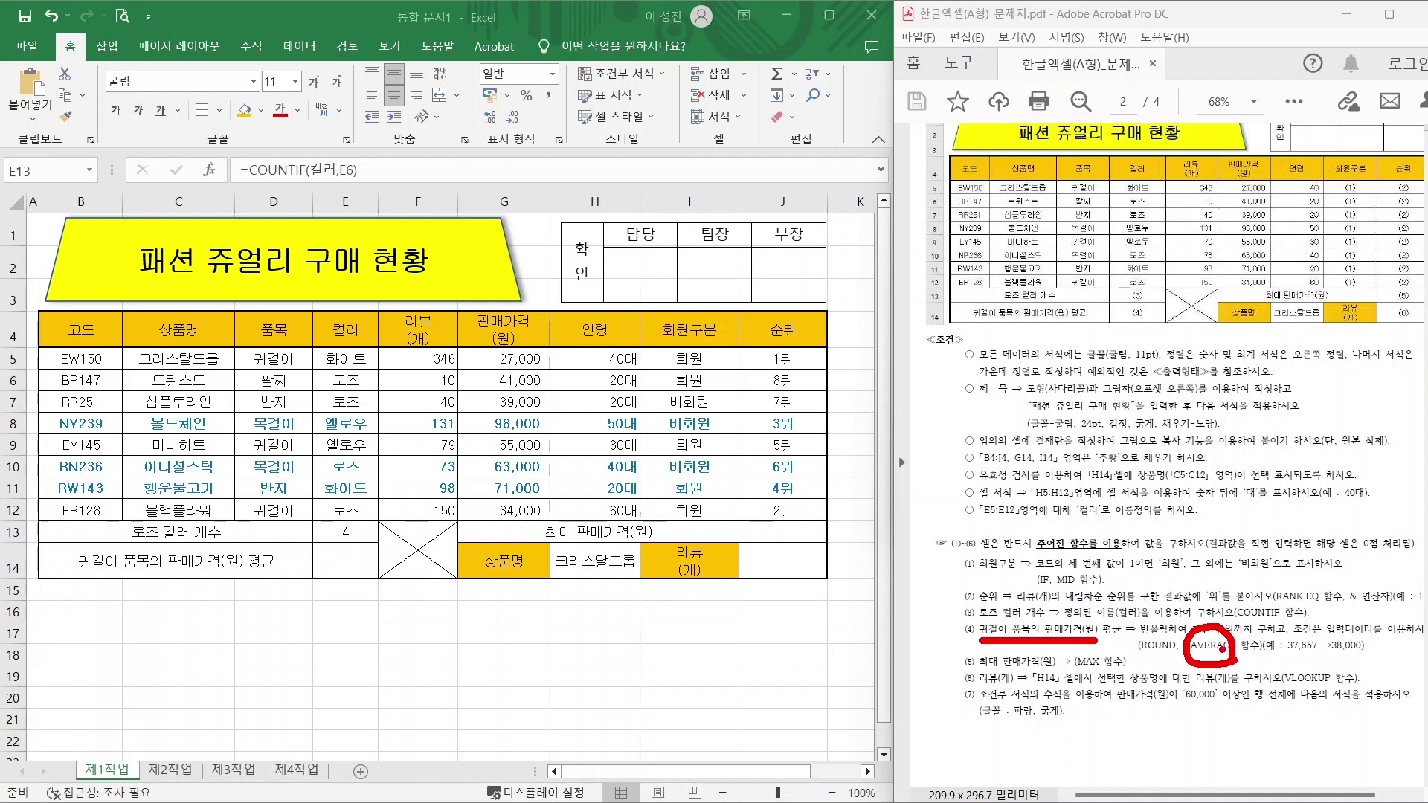
key("e")
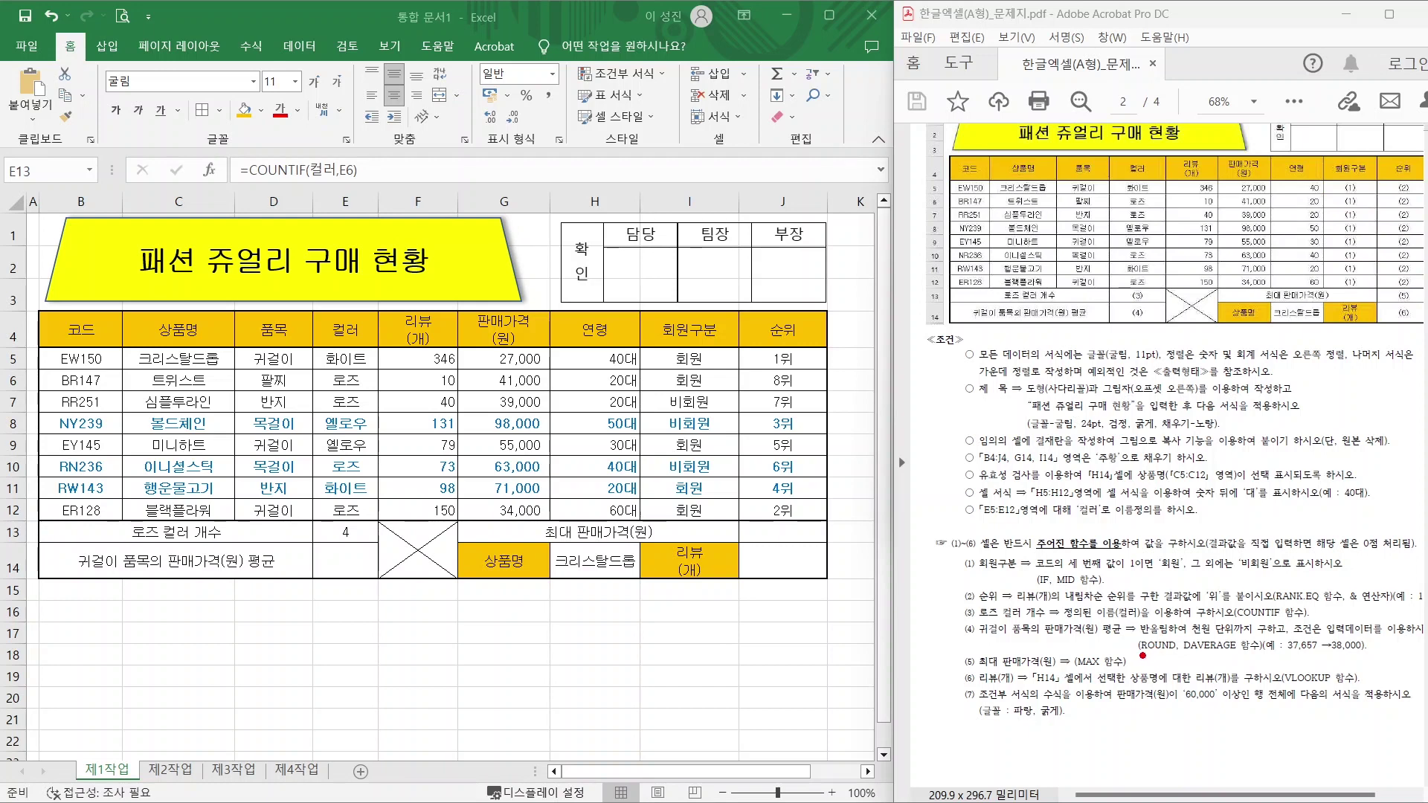
left_click_drag(1139, 656, 1182, 656)
key("Escape")
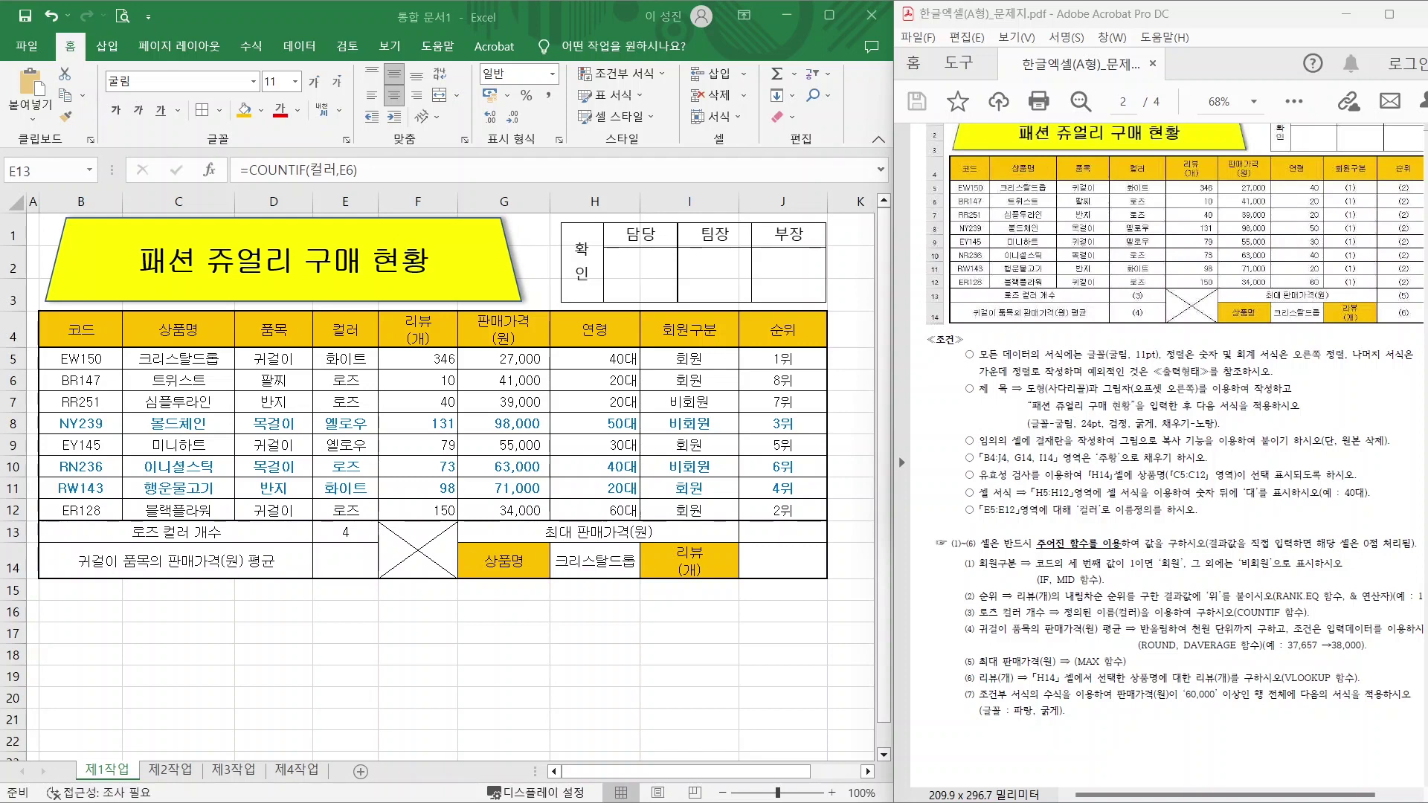
key("alt+Tab")
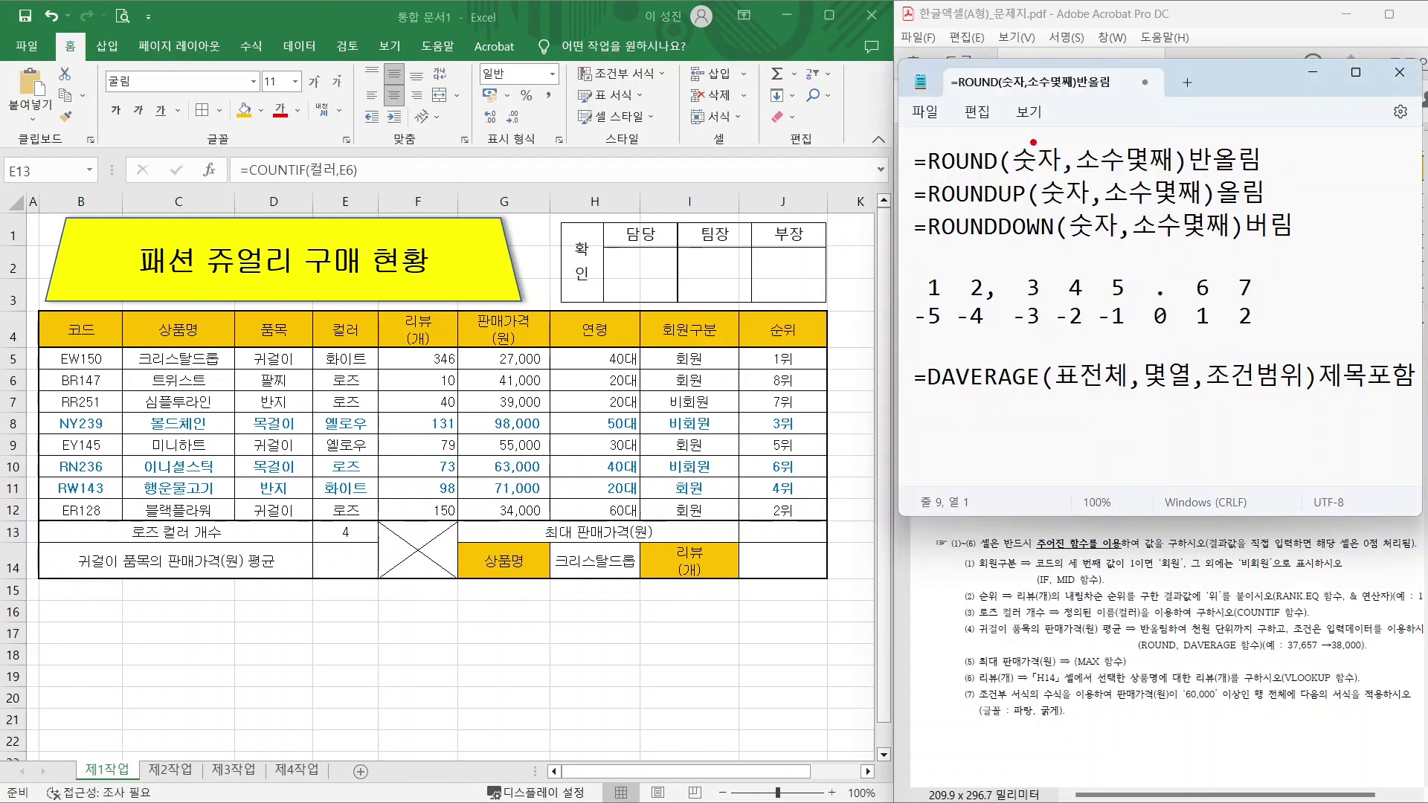
Annotate the ROUND, ROUNDUP and ROUNDDOWN notes with pen arrows, underlines and circles.
left_click_drag(1043, 146, 1012, 87)
left_click_drag(1126, 139, 1188, 81)
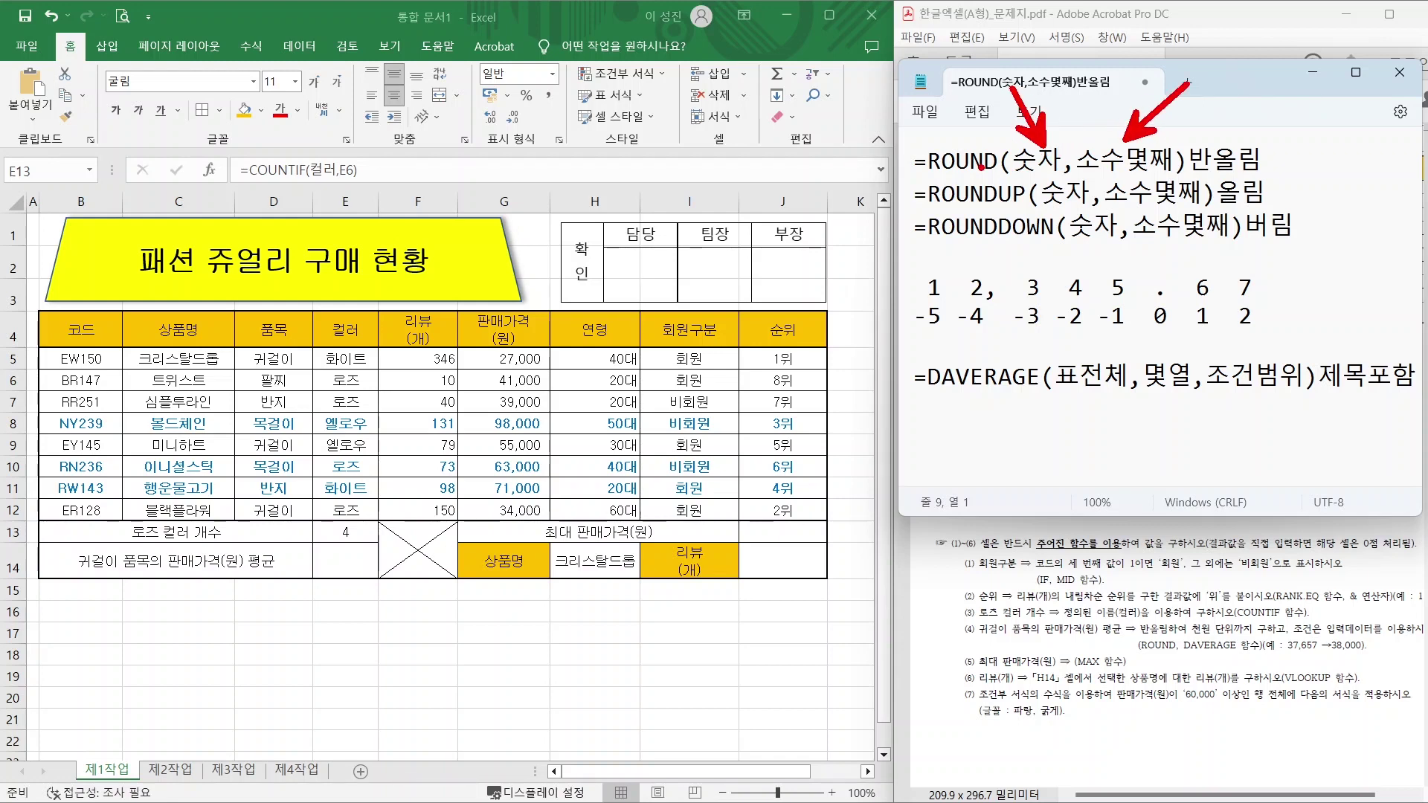
left_click_drag(1183, 170, 1279, 170)
mouse_move(1025, 201)
left_mouse_down()
mouse_move(997, 180)
mouse_move(1026, 198)
left_mouse_up()
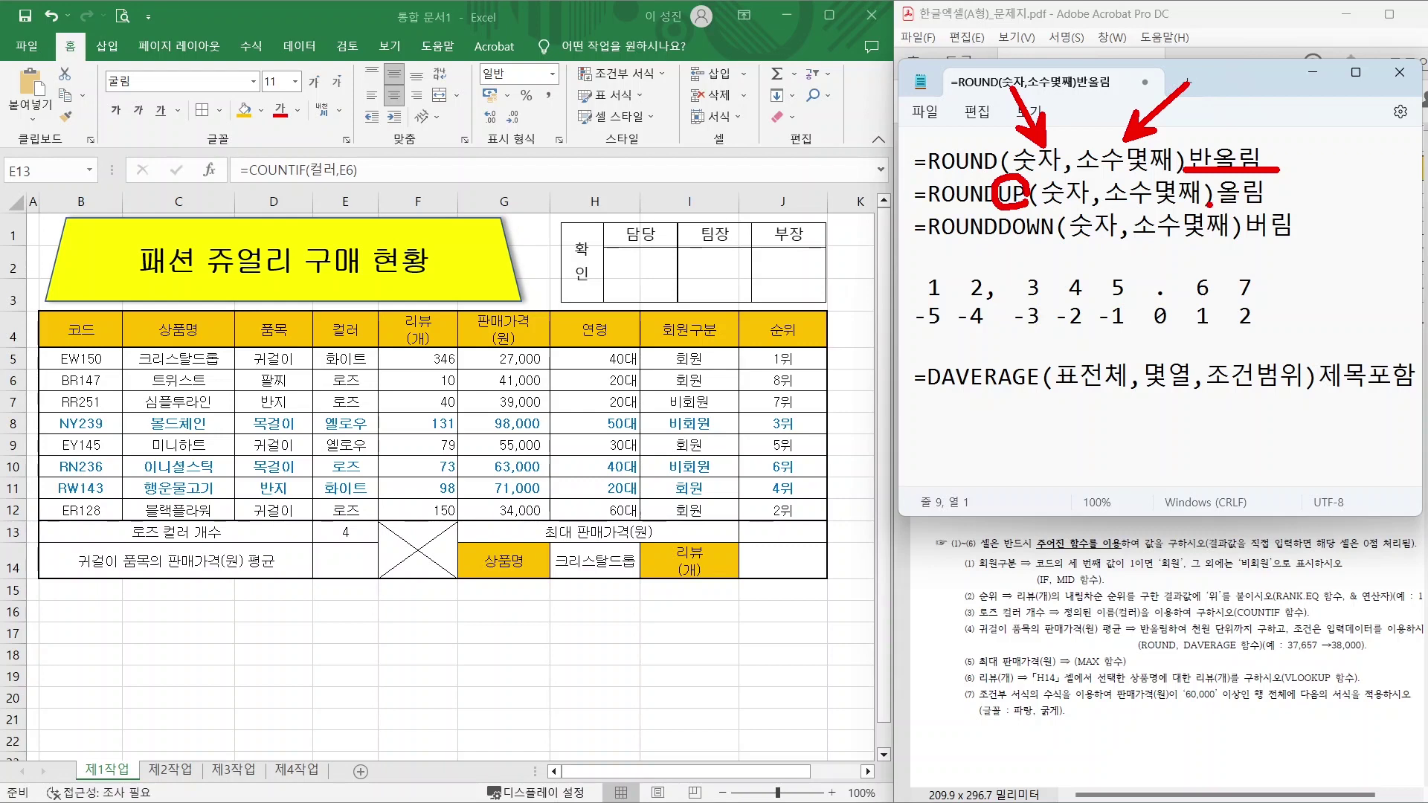
left_click_drag(1209, 205, 1270, 204)
mouse_move(1045, 232)
left_mouse_down()
mouse_move(1006, 247)
mouse_move(1048, 223)
left_mouse_up()
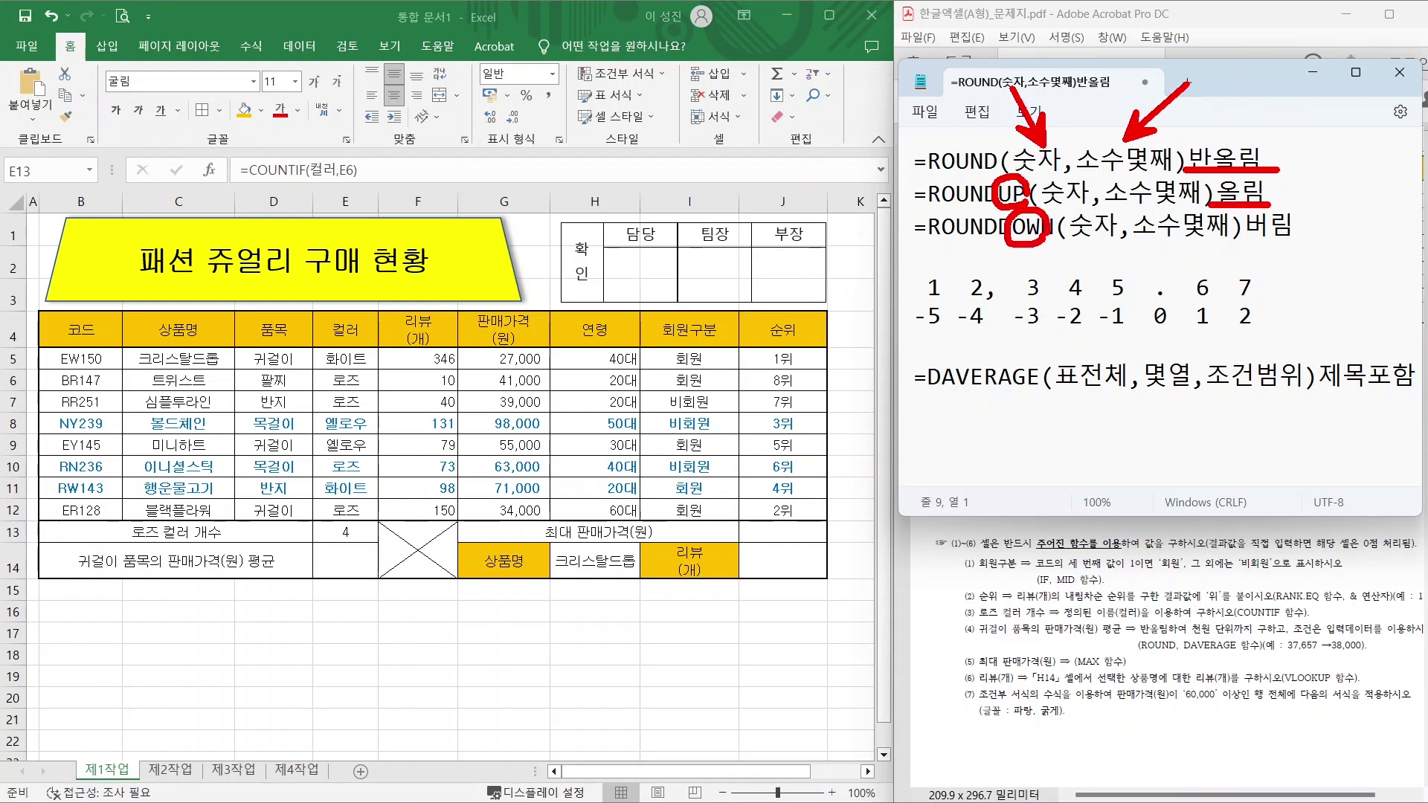
left_click_drag(1254, 237, 1302, 238)
Clear the pen marks and delete the ROUNDUP and ROUNDDOWN lines.
key("Escape")
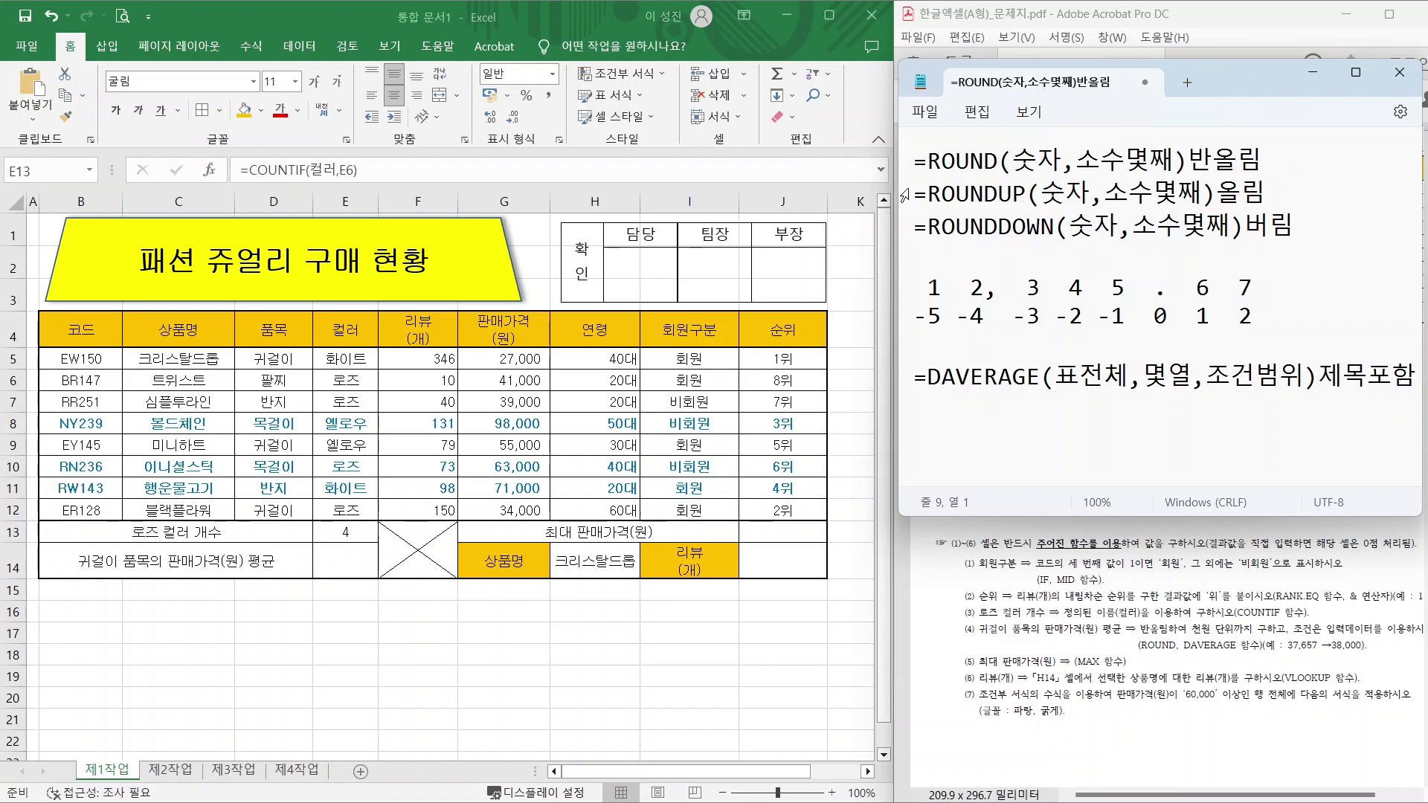
left_click_drag(915, 195, 1294, 227)
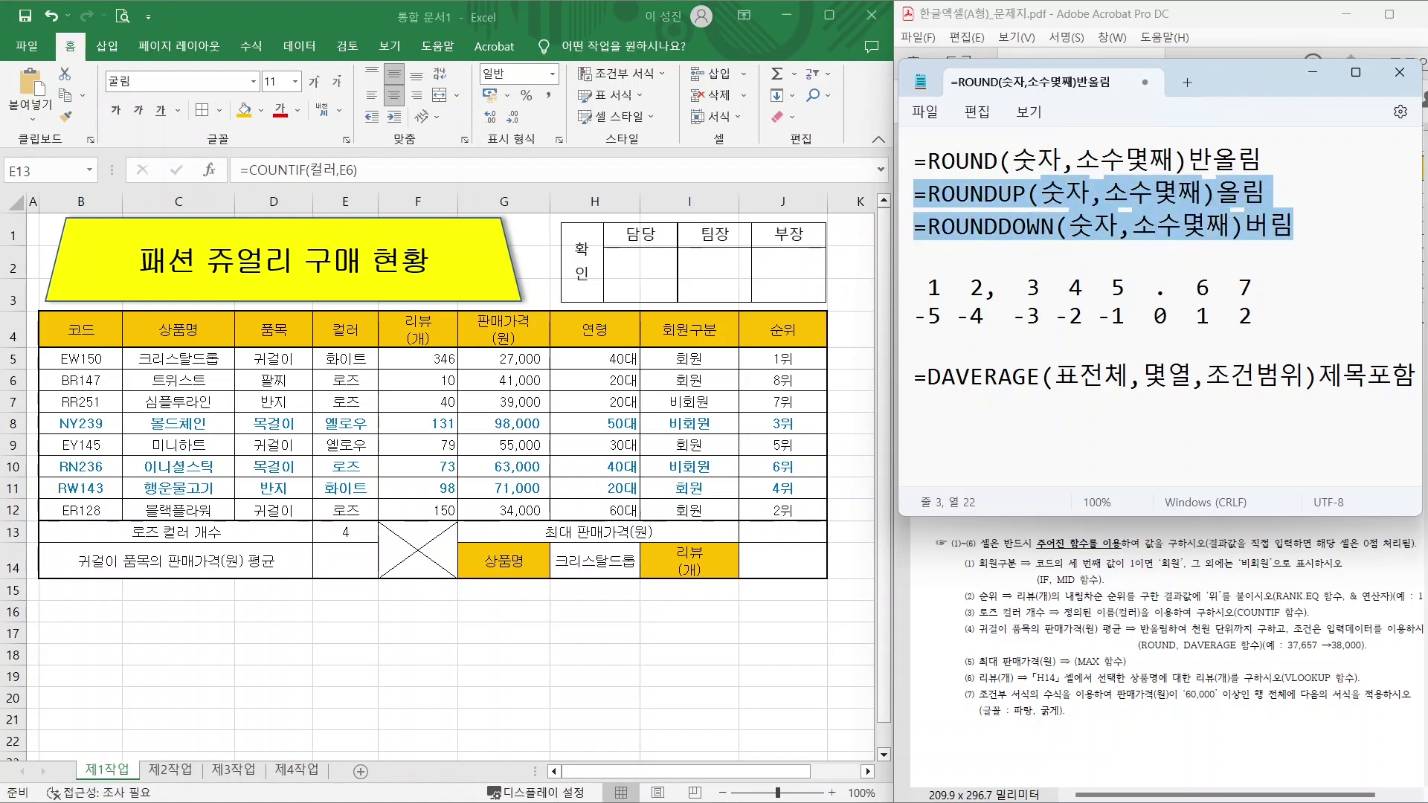
key("Delete")
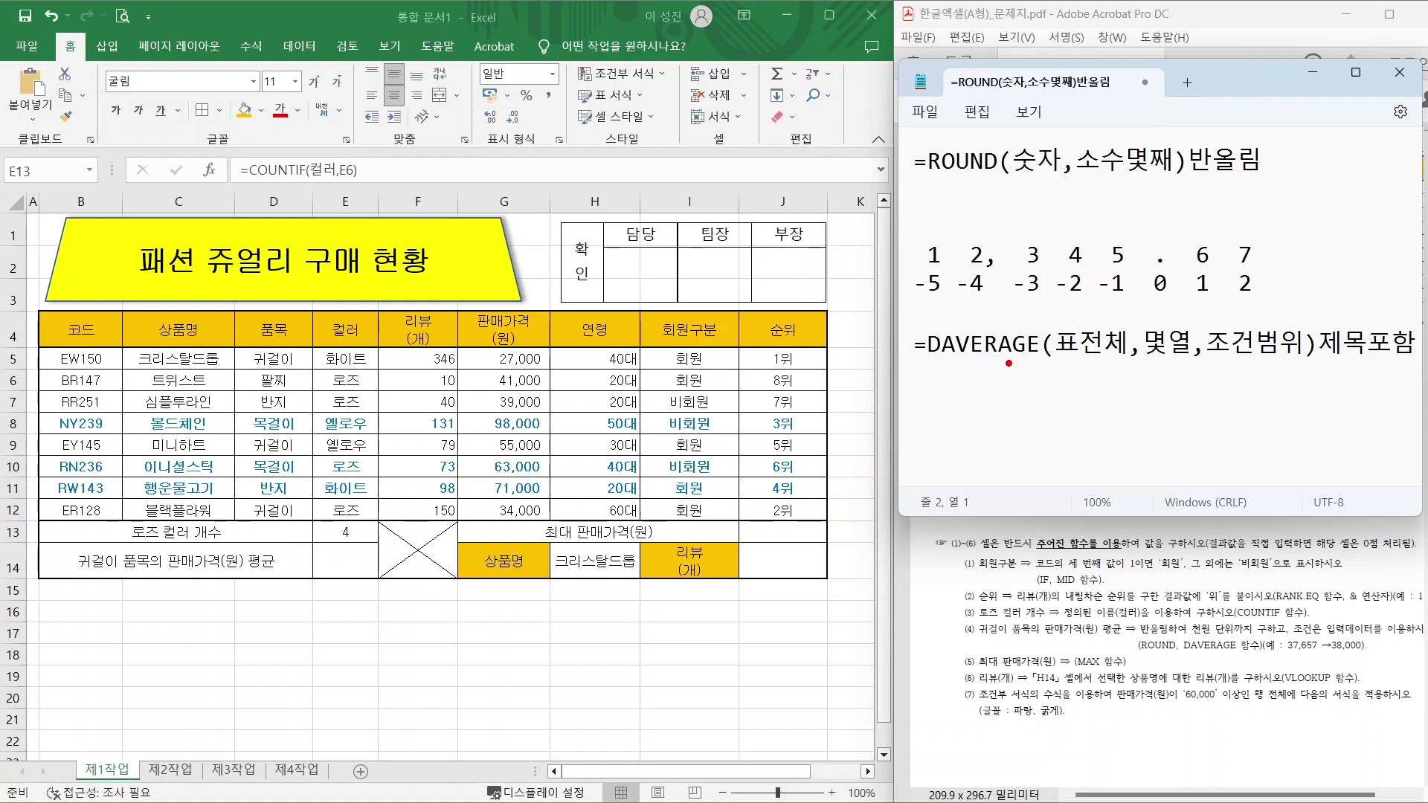
mouse_move(1036, 348)
left_mouse_down()
mouse_move(959, 339)
mouse_move(1030, 346)
mouse_move(1047, 186)
mouse_move(1039, 202)
mouse_move(1065, 193)
left_mouse_up()
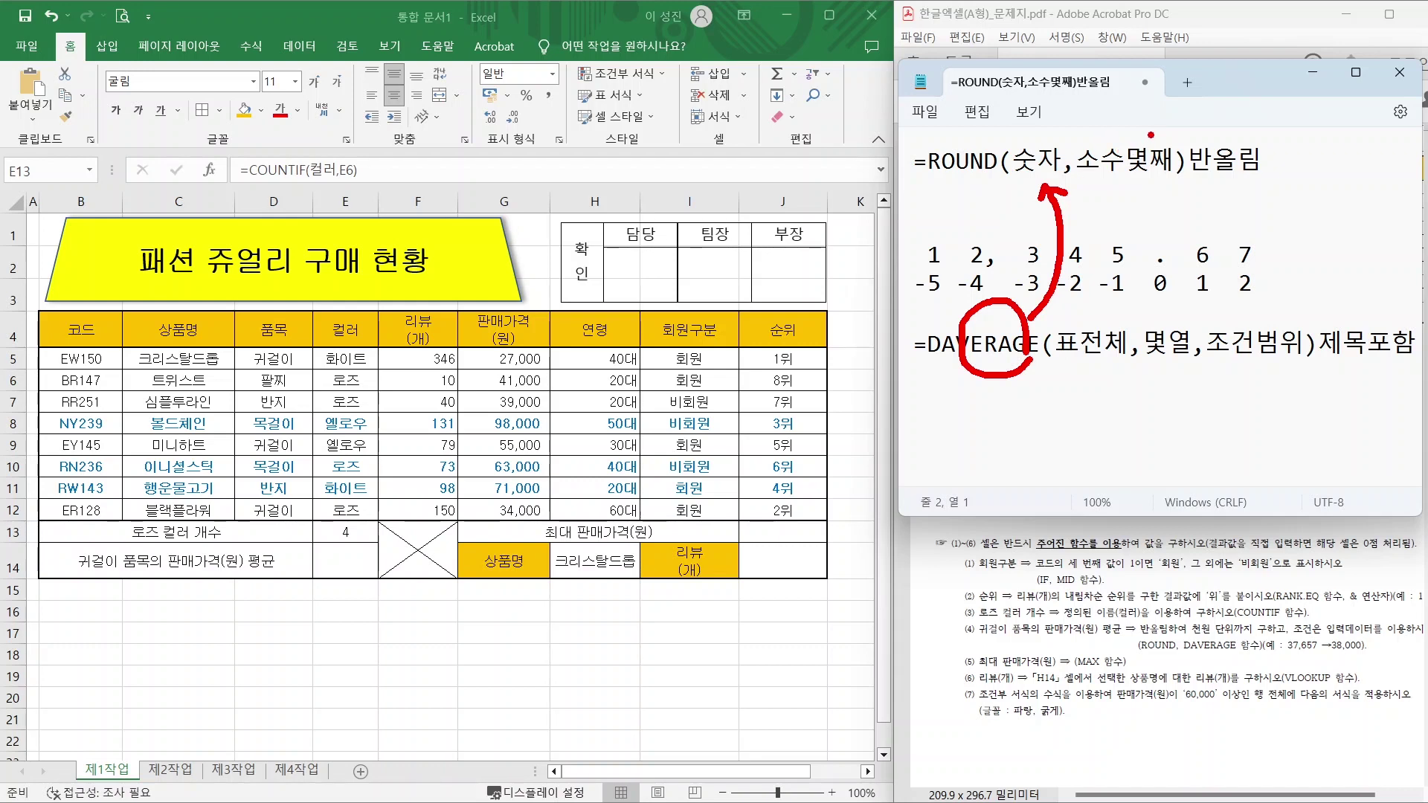
key("Escape")
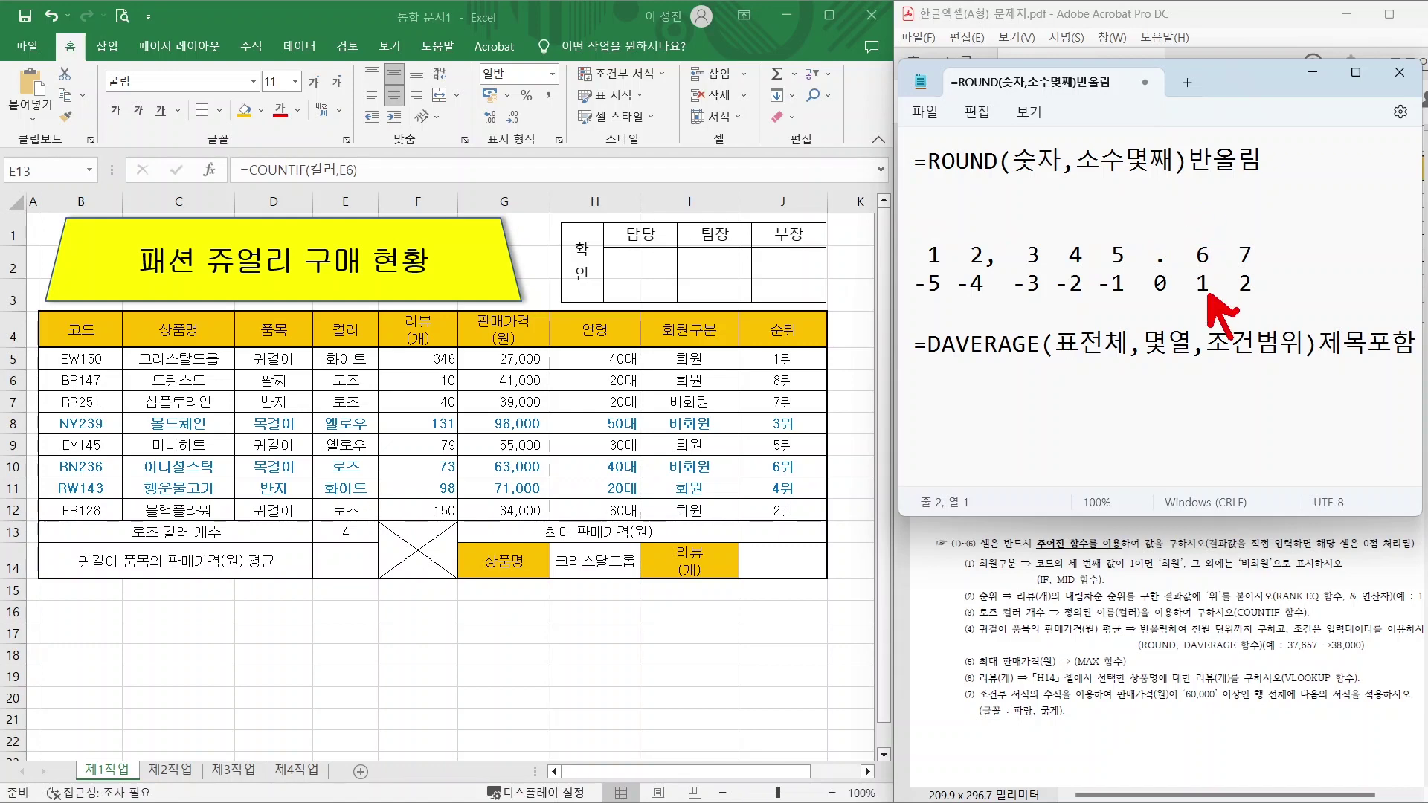
left_click_drag(1250, 301, 1283, 359)
mouse_move(1170, 300)
left_mouse_down()
mouse_move(1160, 240)
mouse_move(1180, 286)
mouse_move(1169, 301)
left_mouse_up()
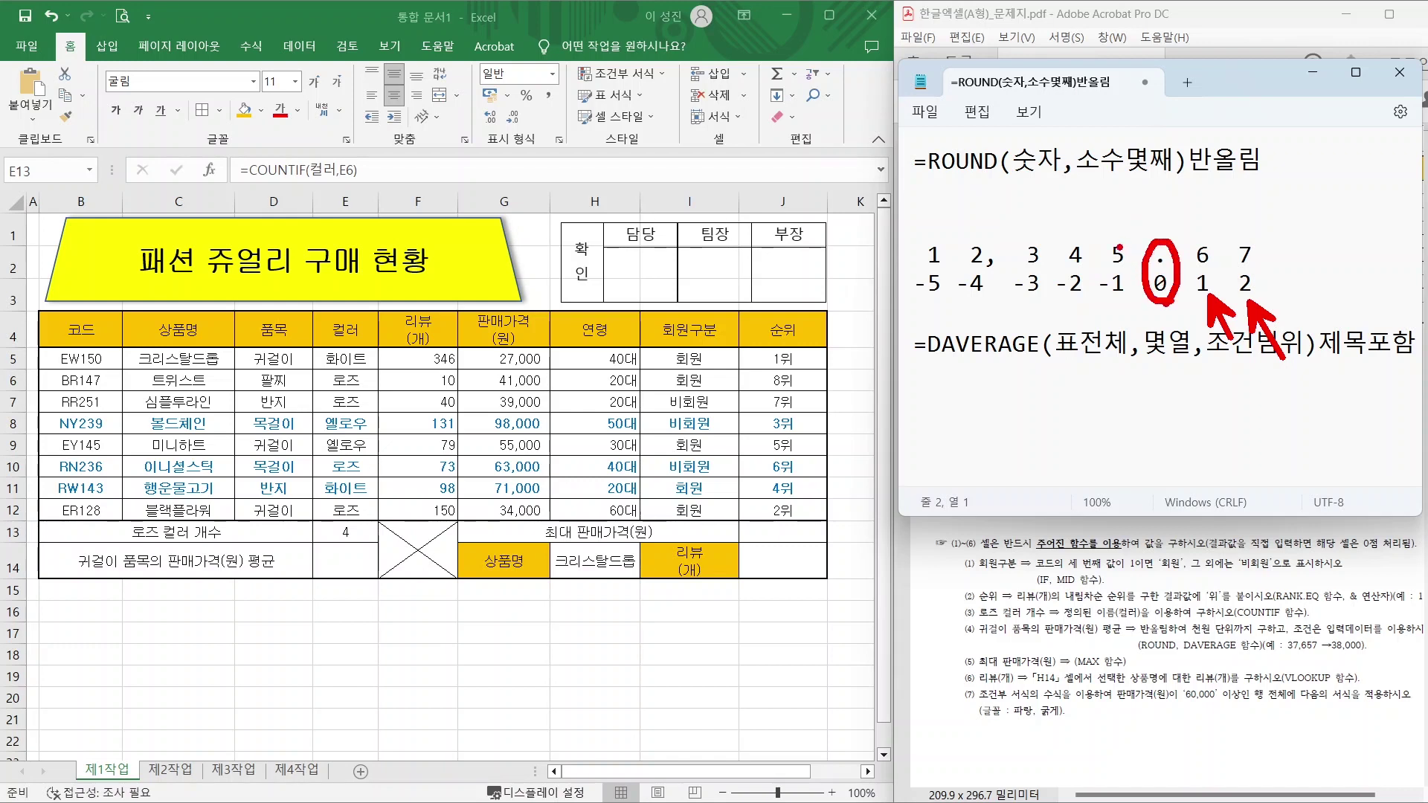
key("e")
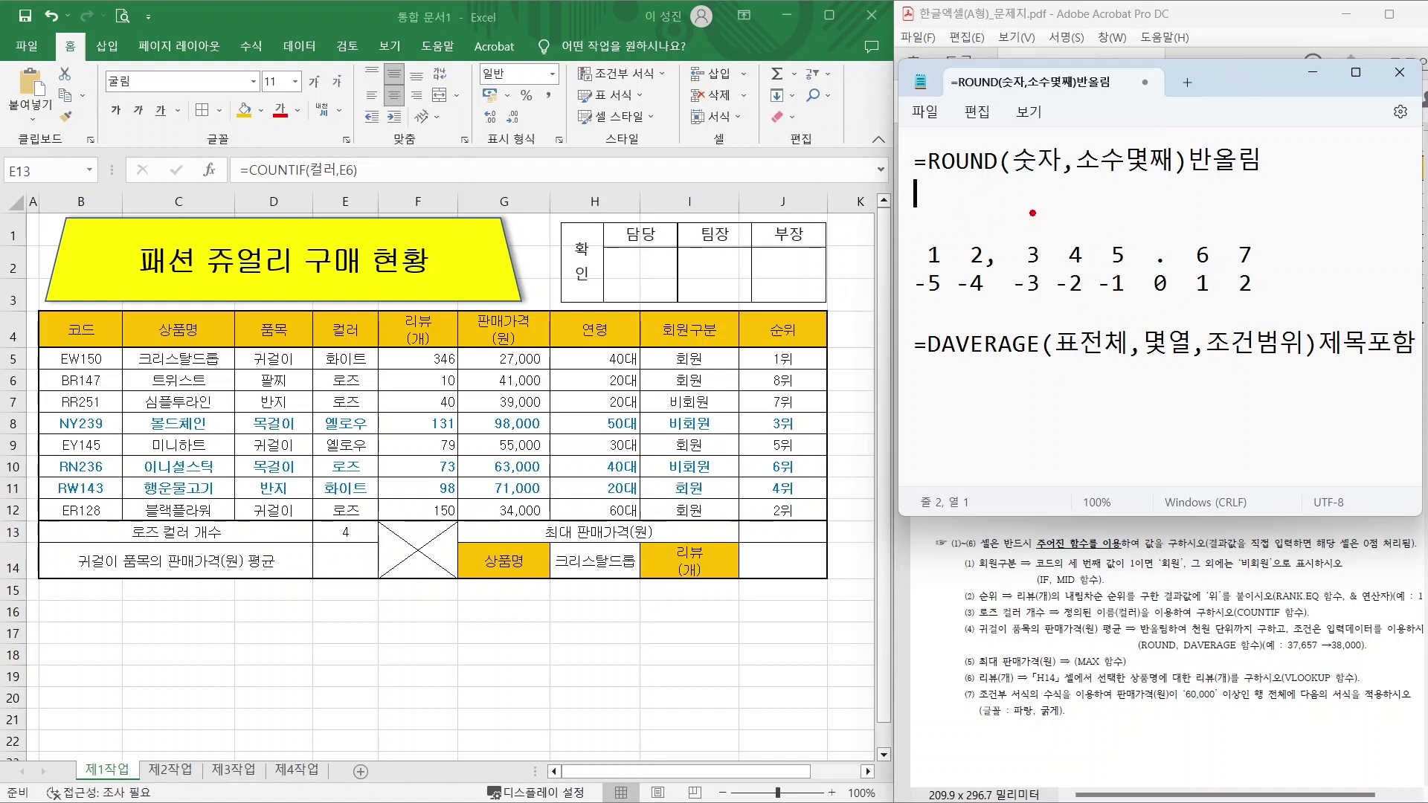
mouse_move(1028, 206)
left_mouse_down()
mouse_move(1042, 216)
mouse_move(1034, 203)
left_mouse_up()
mouse_move(1064, 203)
left_mouse_down()
mouse_move(1111, 224)
mouse_move(1101, 205)
left_mouse_up()
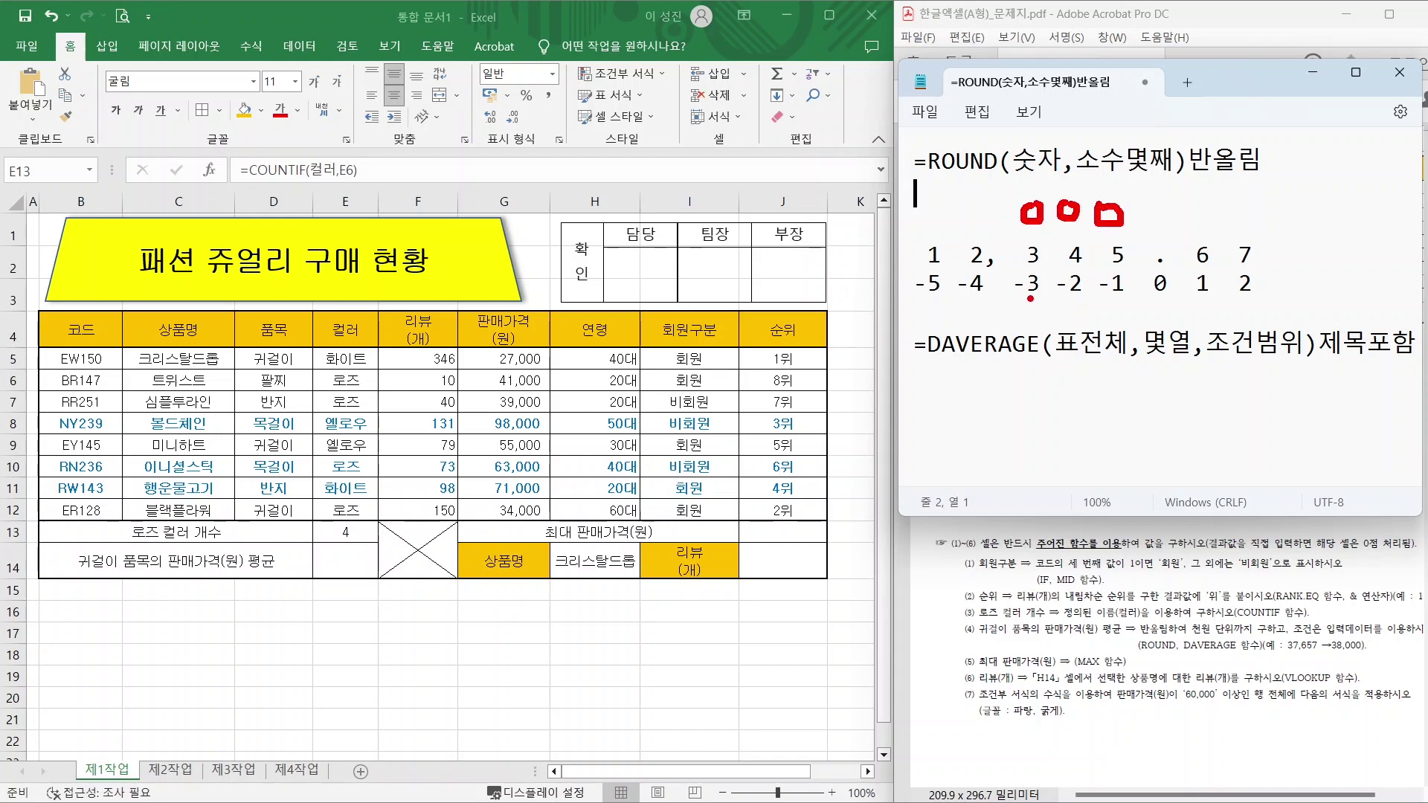
left_click_drag(1032, 299, 1064, 341)
key("Escape")
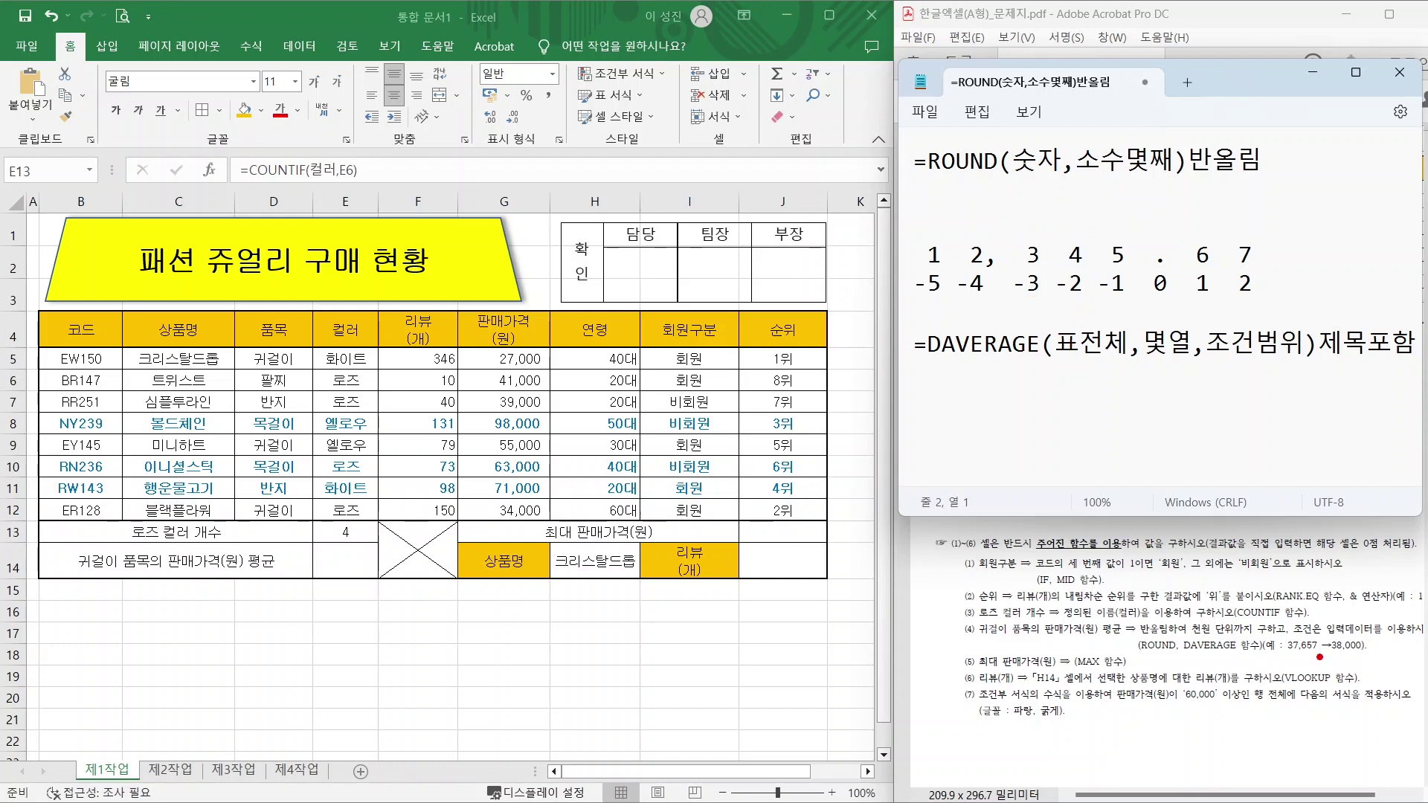
left_click_drag(1325, 658, 1386, 658)
left_click_drag(1176, 642, 1297, 640)
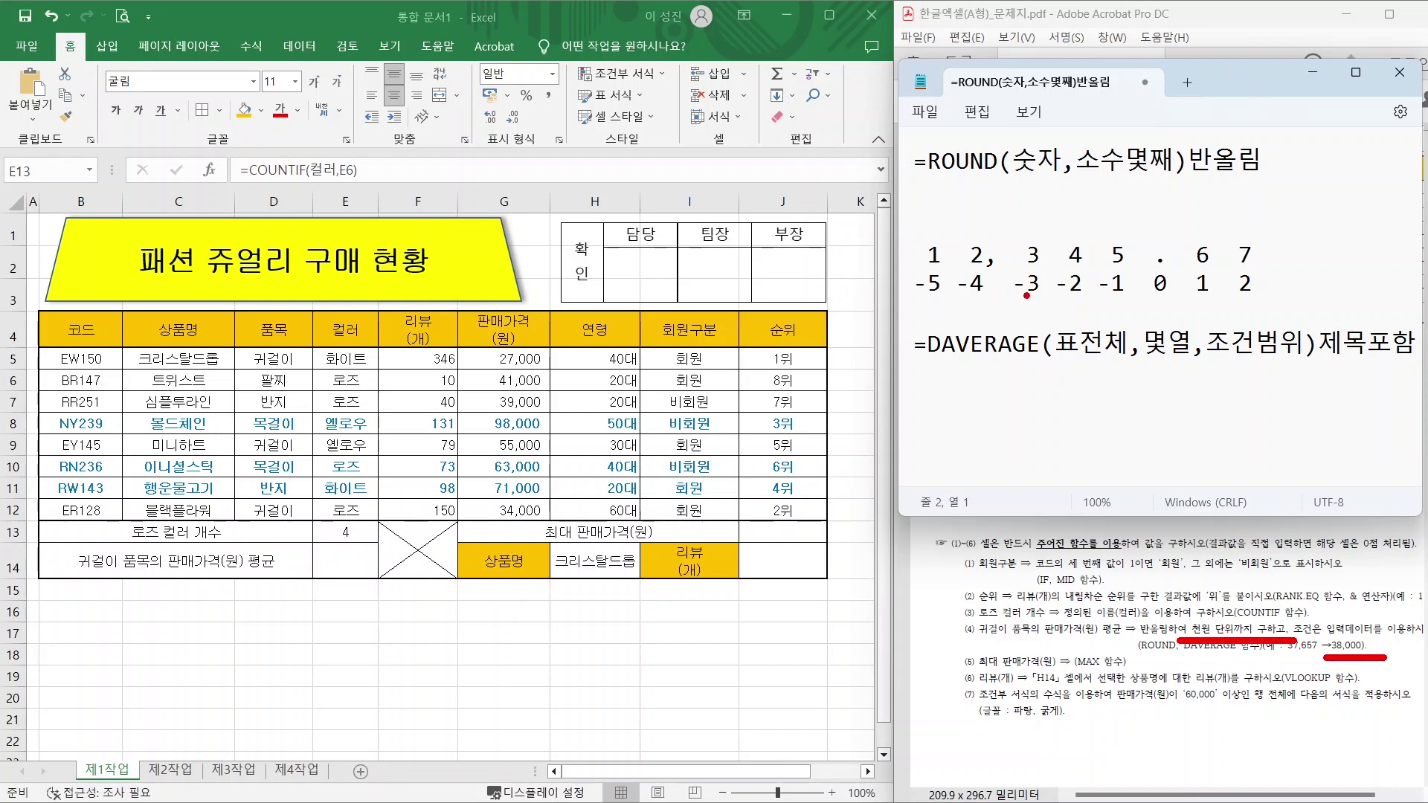
mouse_move(1048, 296)
left_mouse_down()
mouse_move(1010, 304)
mouse_move(1025, 239)
mouse_move(1058, 281)
mouse_move(1049, 298)
left_mouse_up()
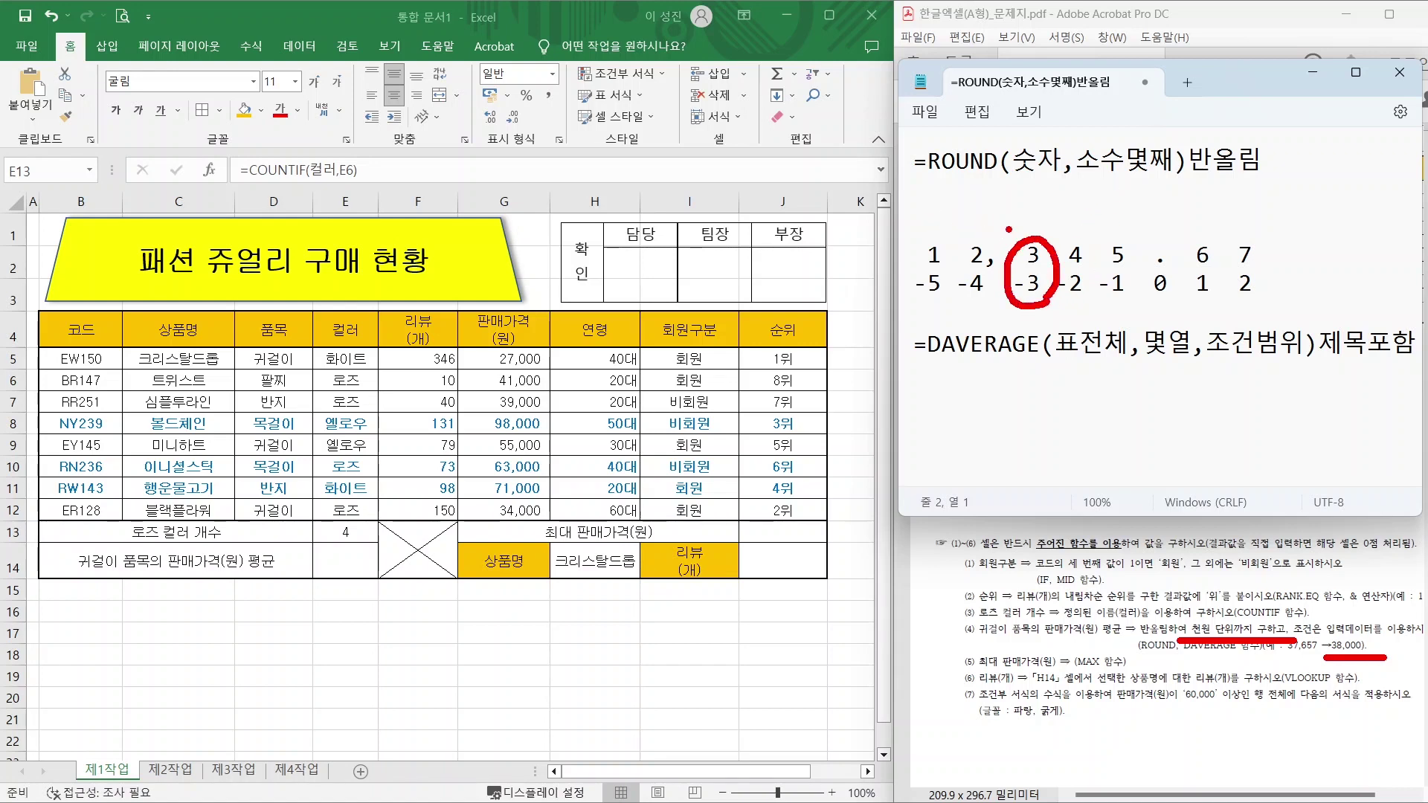
left_click_drag(938, 197, 938, 225)
mouse_move(966, 196)
left_mouse_down()
mouse_move(1007, 228)
mouse_move(1044, 199)
mouse_move(1068, 224)
mouse_move(1144, 214)
left_mouse_up()
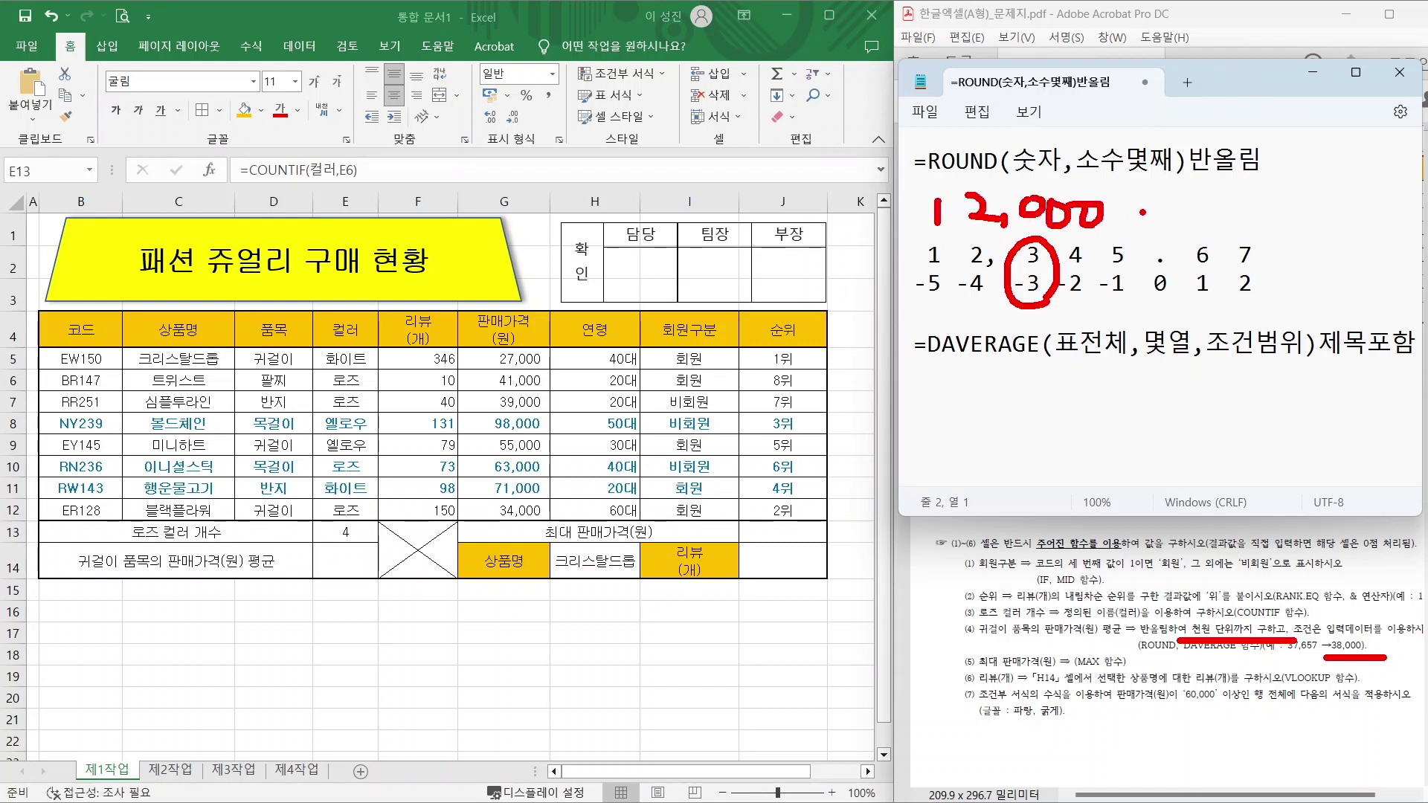
key("Escape")
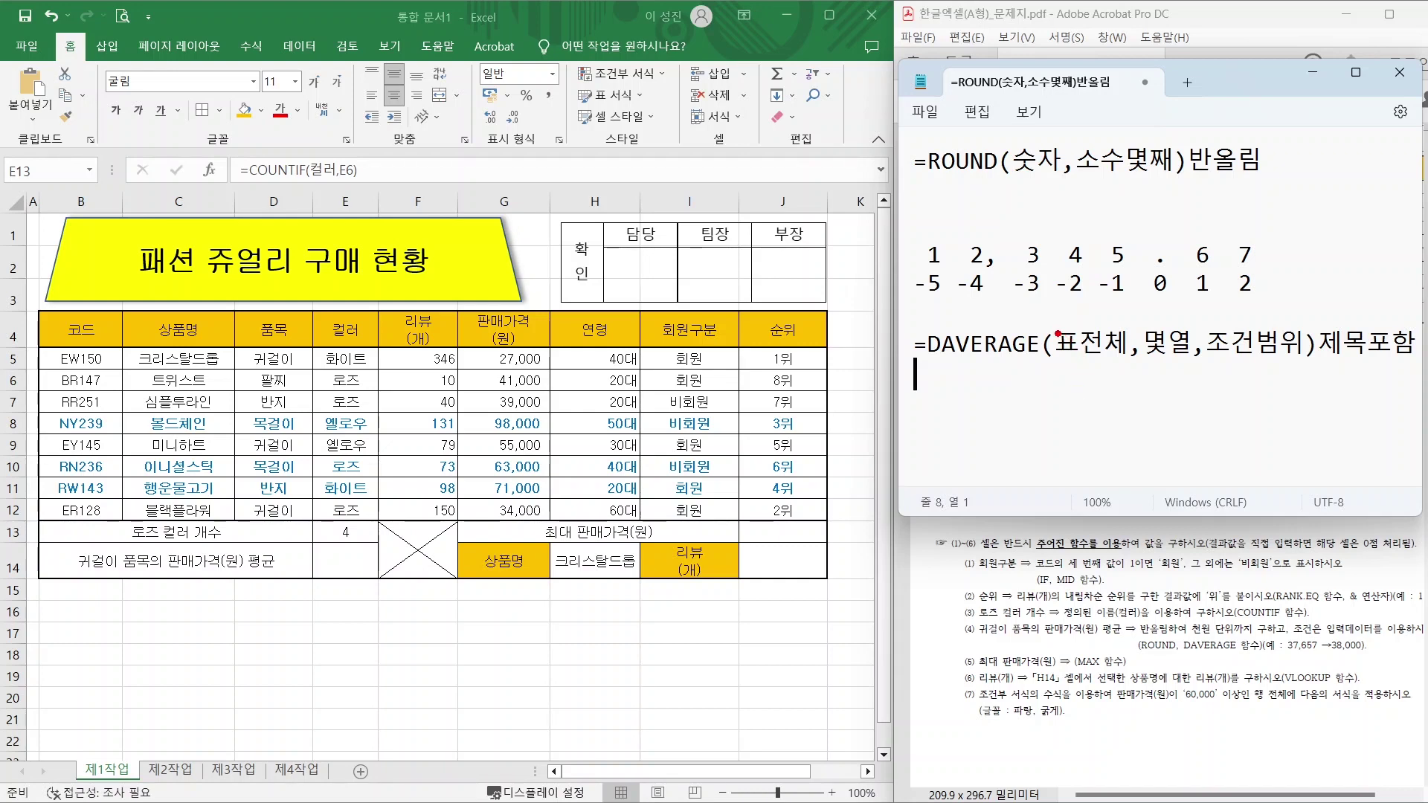
Outline the product table, point to its header row, and number columns 1–5 with the pen.
mouse_move(42, 311)
left_mouse_down()
mouse_move(703, 513)
mouse_move(831, 530)
left_mouse_up()
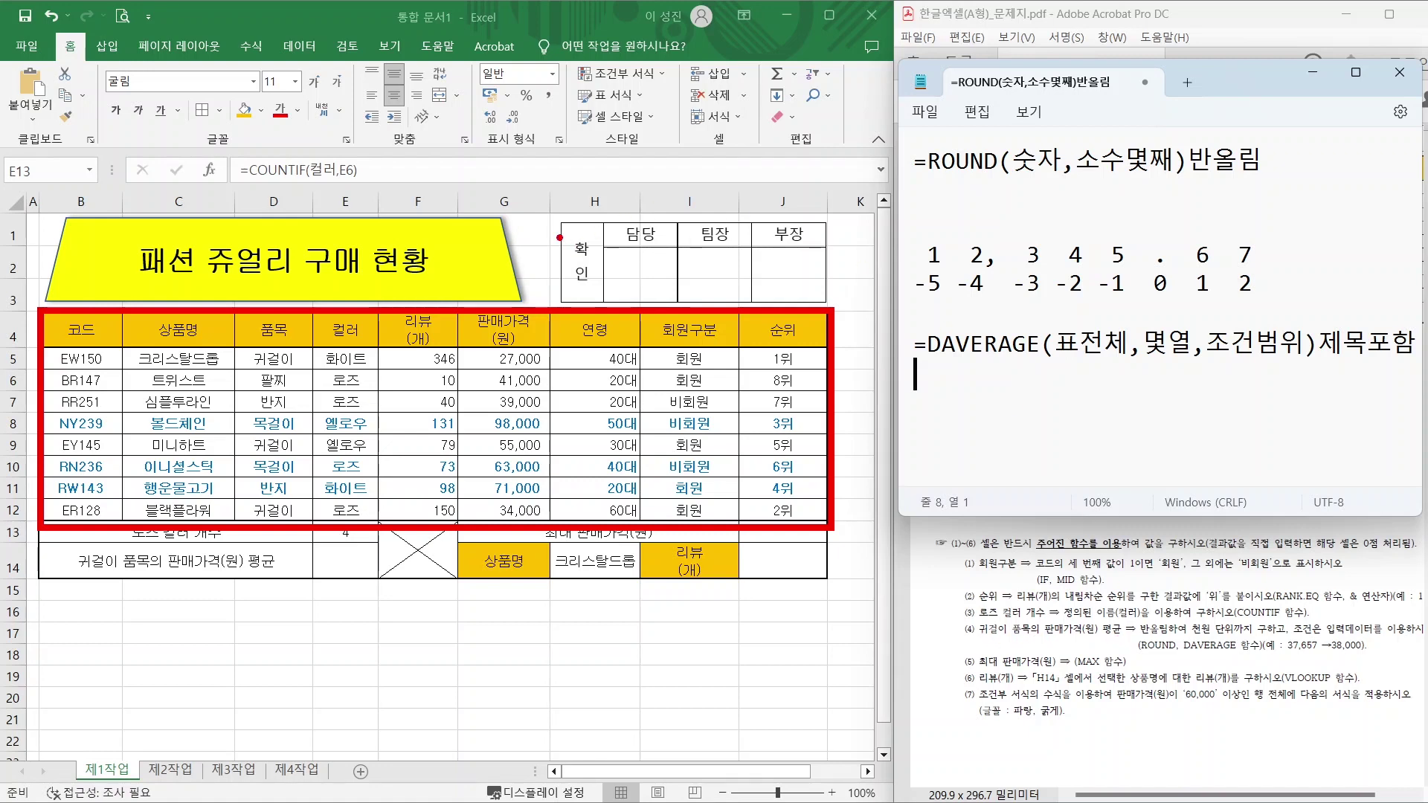
left_click_drag(512, 303, 577, 235)
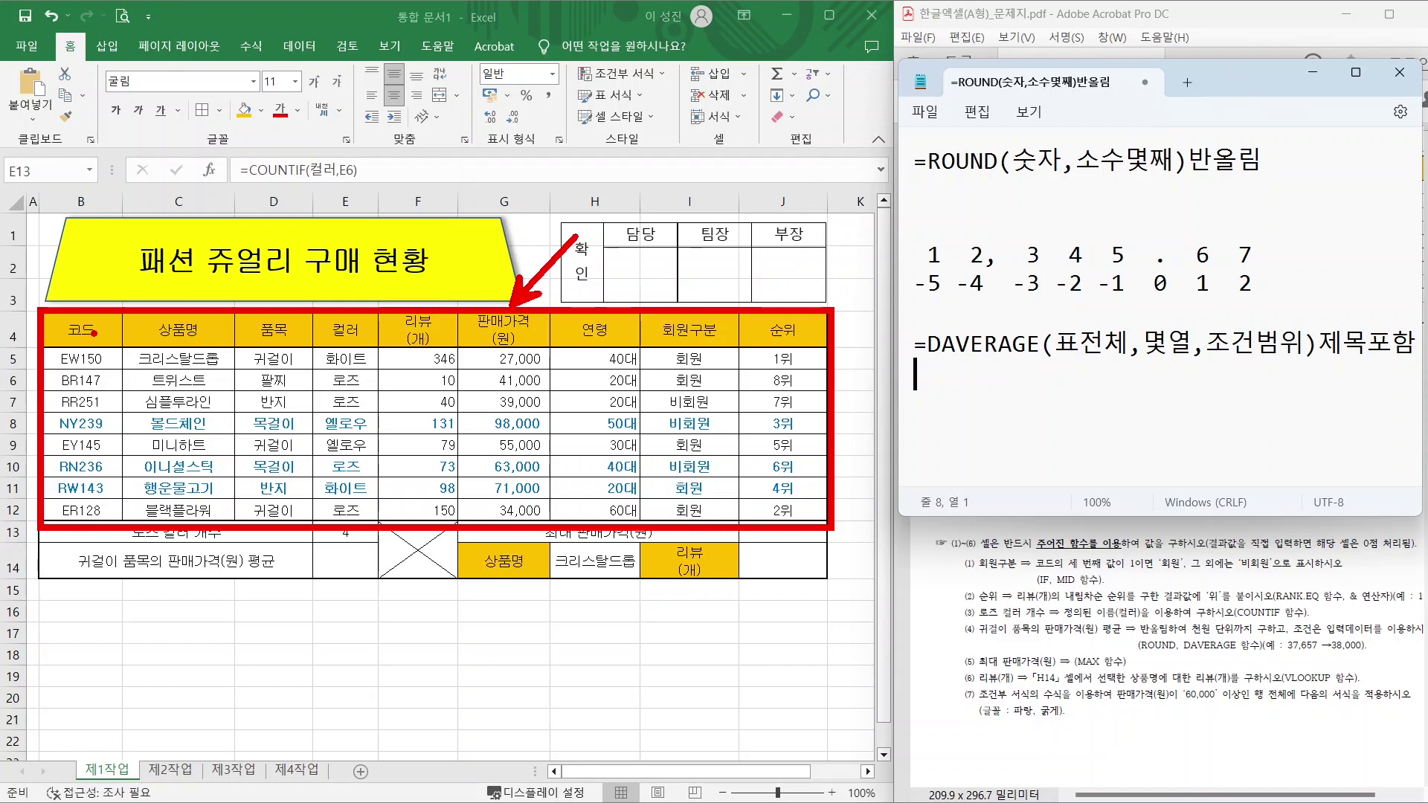
left_click_drag(92, 341, 70, 376)
mouse_move(171, 346)
left_mouse_down()
mouse_move(158, 373)
mouse_move(248, 395)
left_mouse_up()
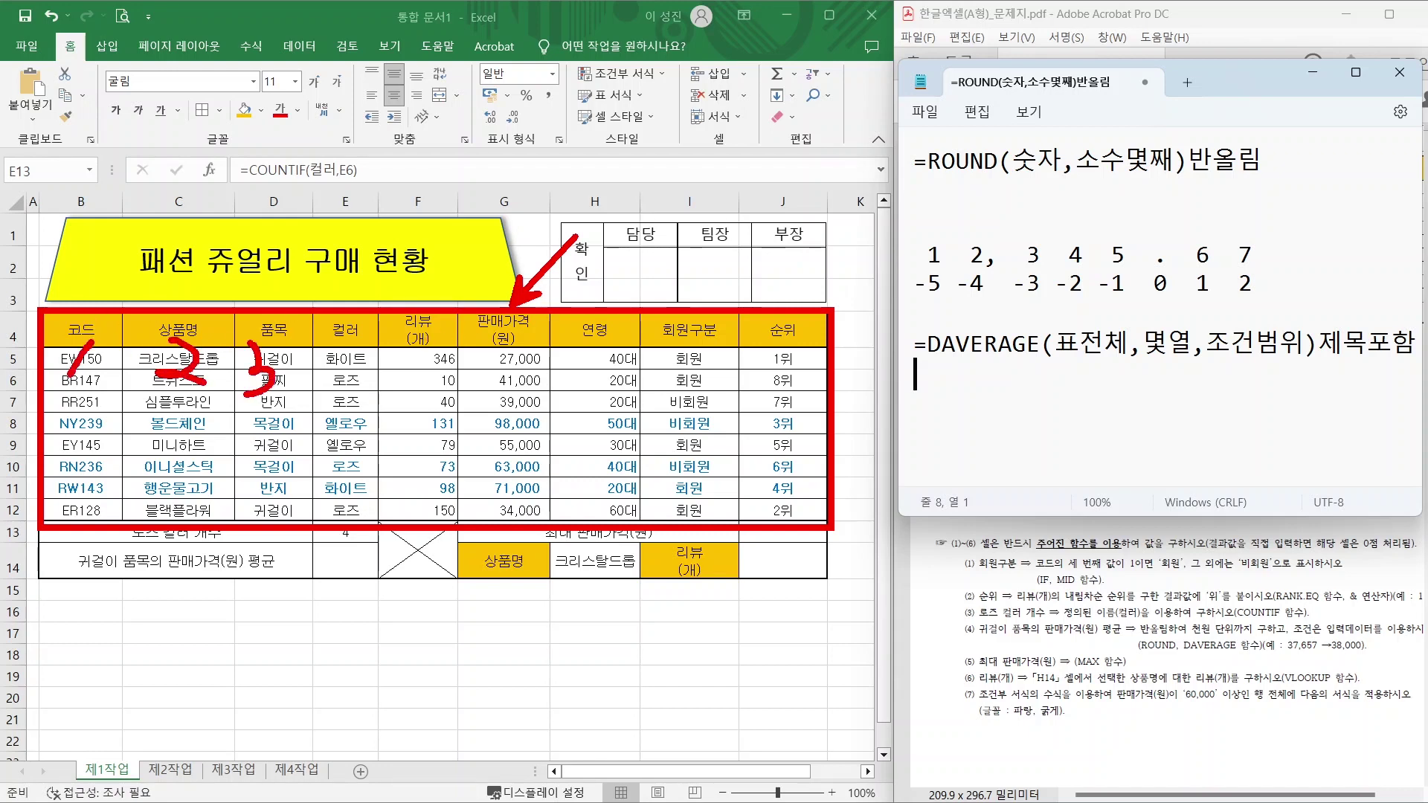
left_click_drag(349, 349, 354, 396)
mouse_move(434, 328)
left_mouse_down()
mouse_move(408, 411)
mouse_move(453, 370)
mouse_move(476, 423)
mouse_move(459, 405)
left_mouse_up()
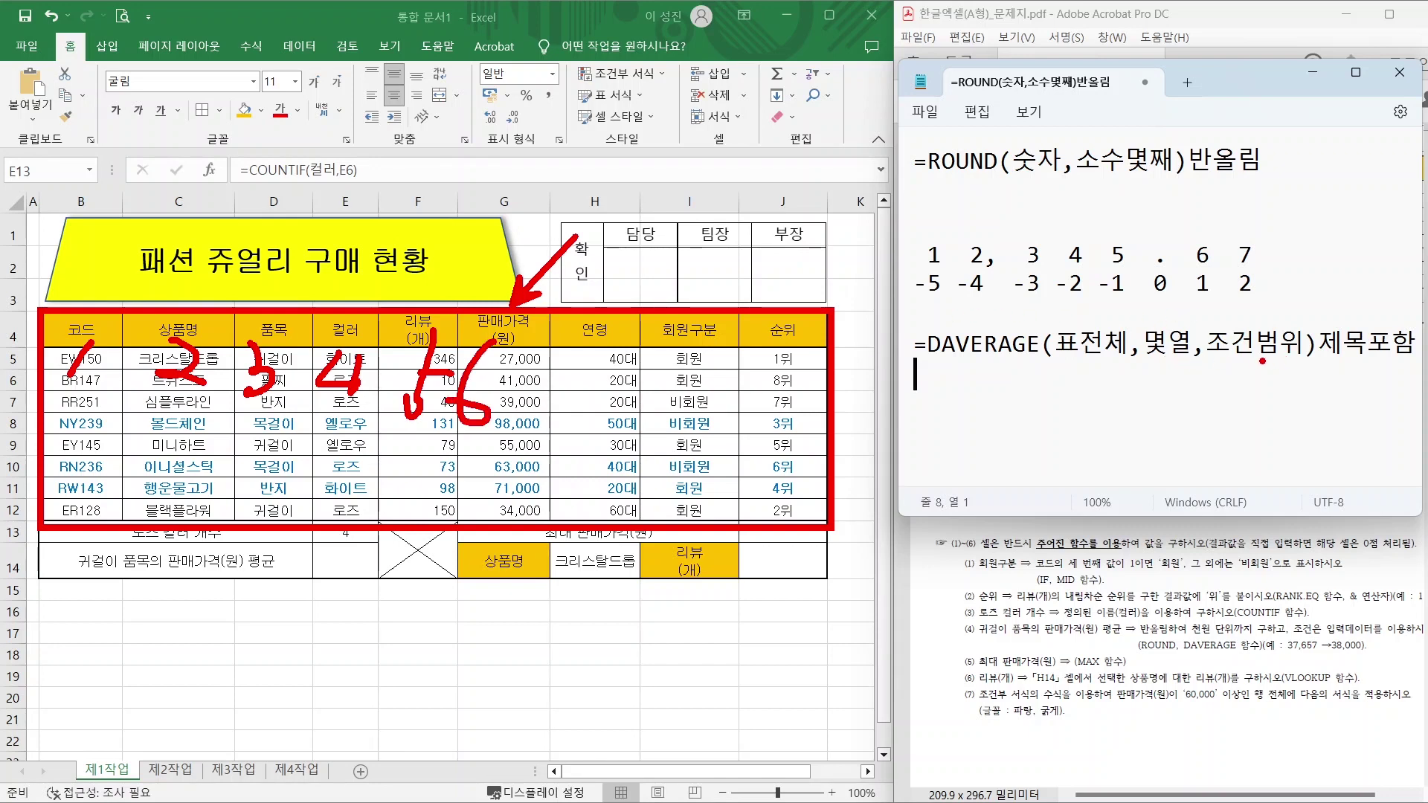
Mark the 귀걸이 condition, database B4:J12, 판매가격 header and criteria D4:D5, then clear marks.
left_click_drag(999, 642, 1031, 642)
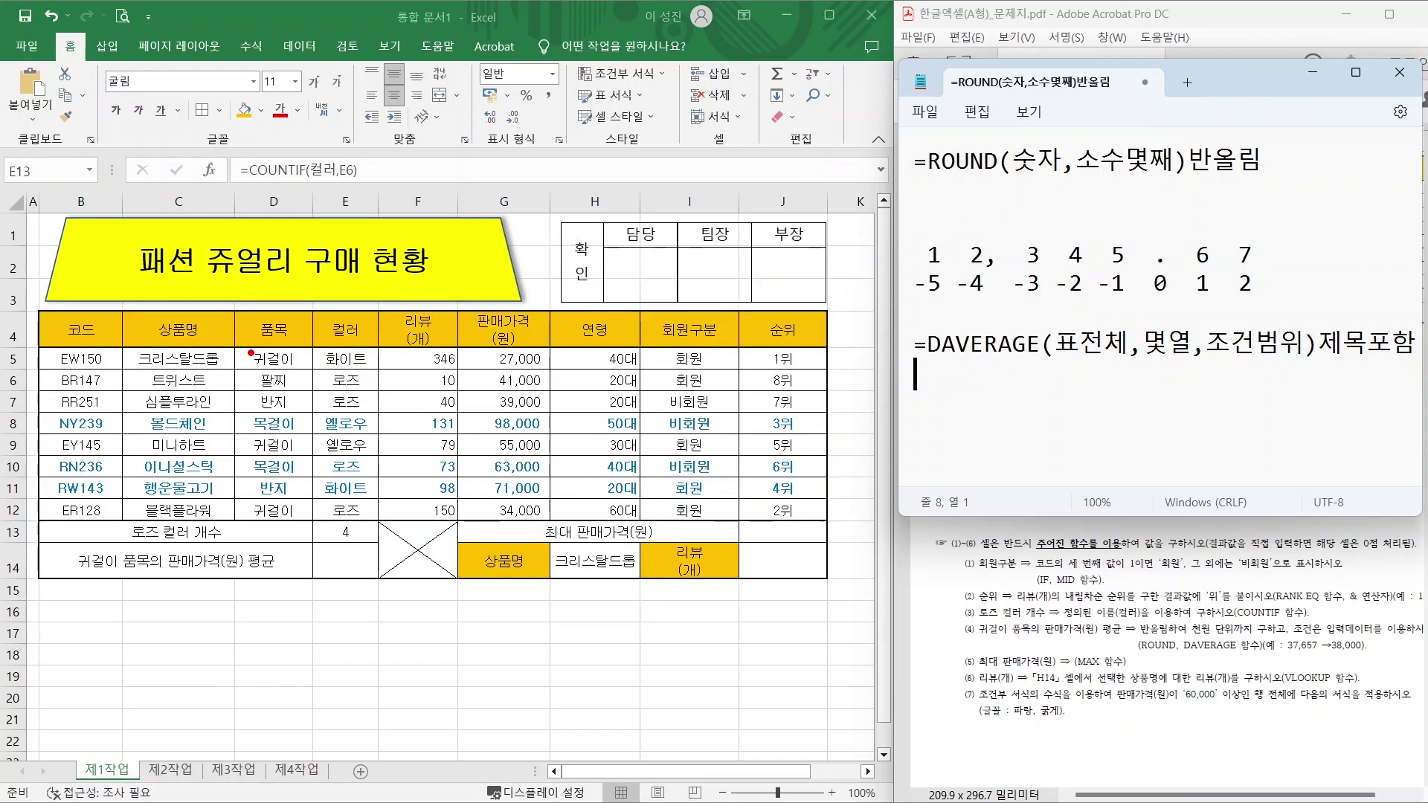
left_click_drag(233, 339, 311, 366)
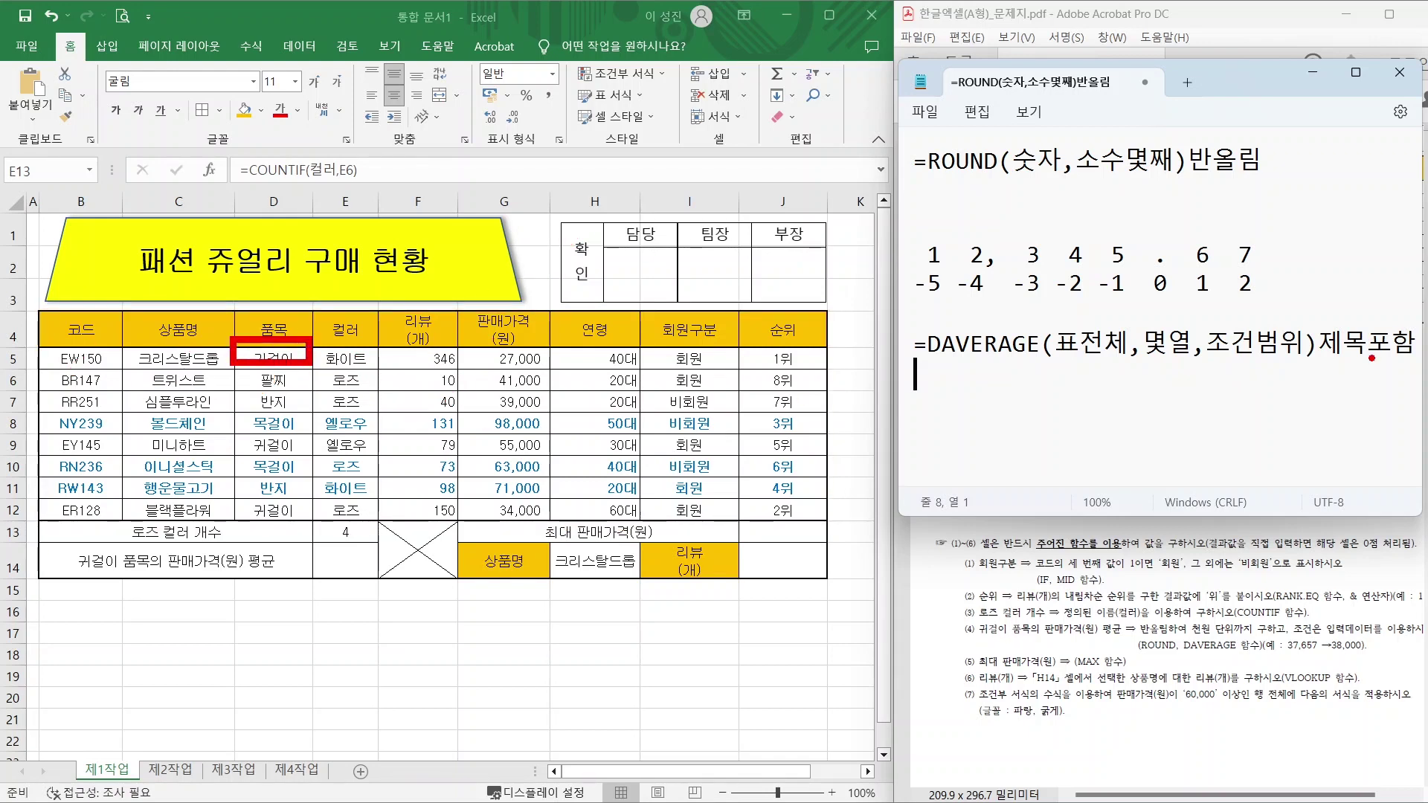
left_click_drag(1324, 357, 1414, 356)
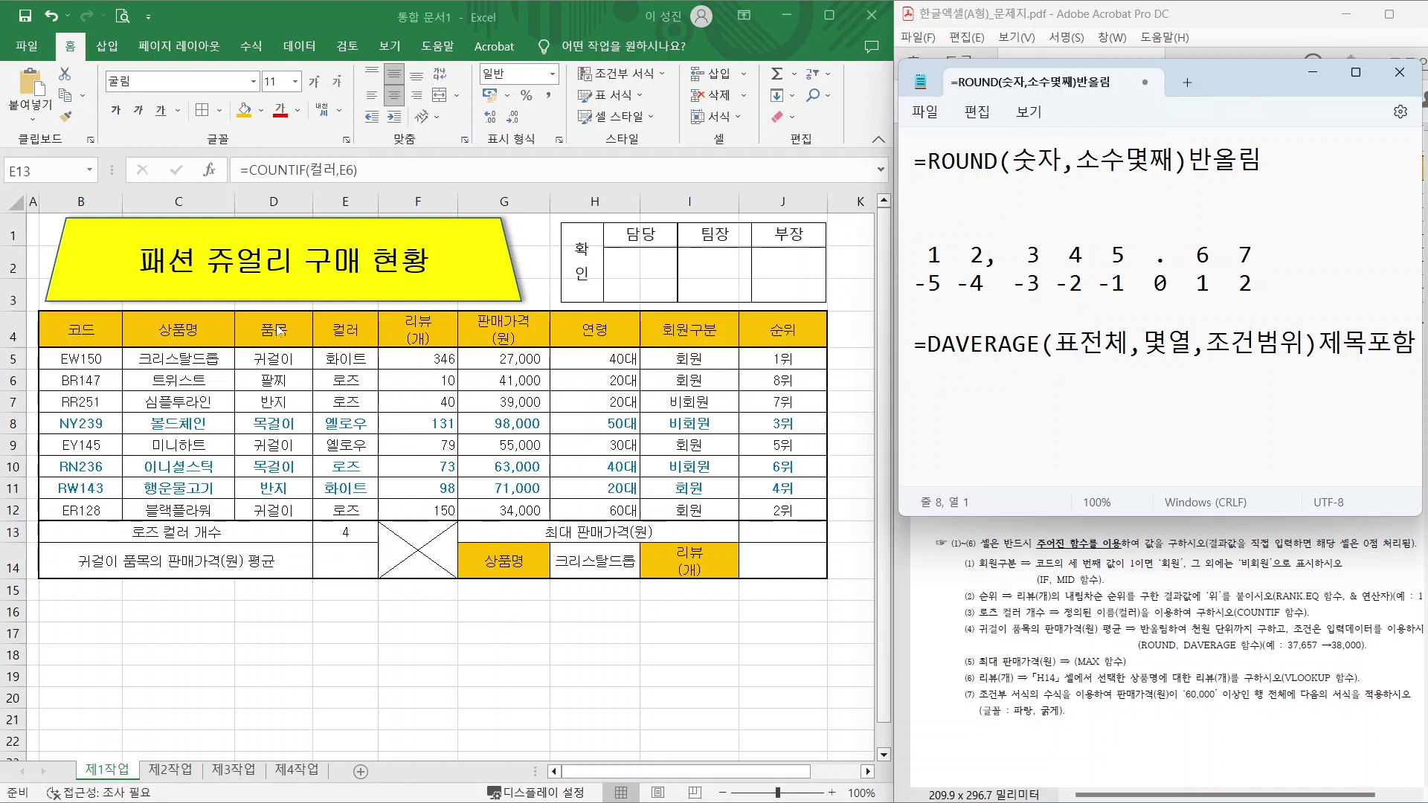
left_click_drag(41, 314, 824, 519)
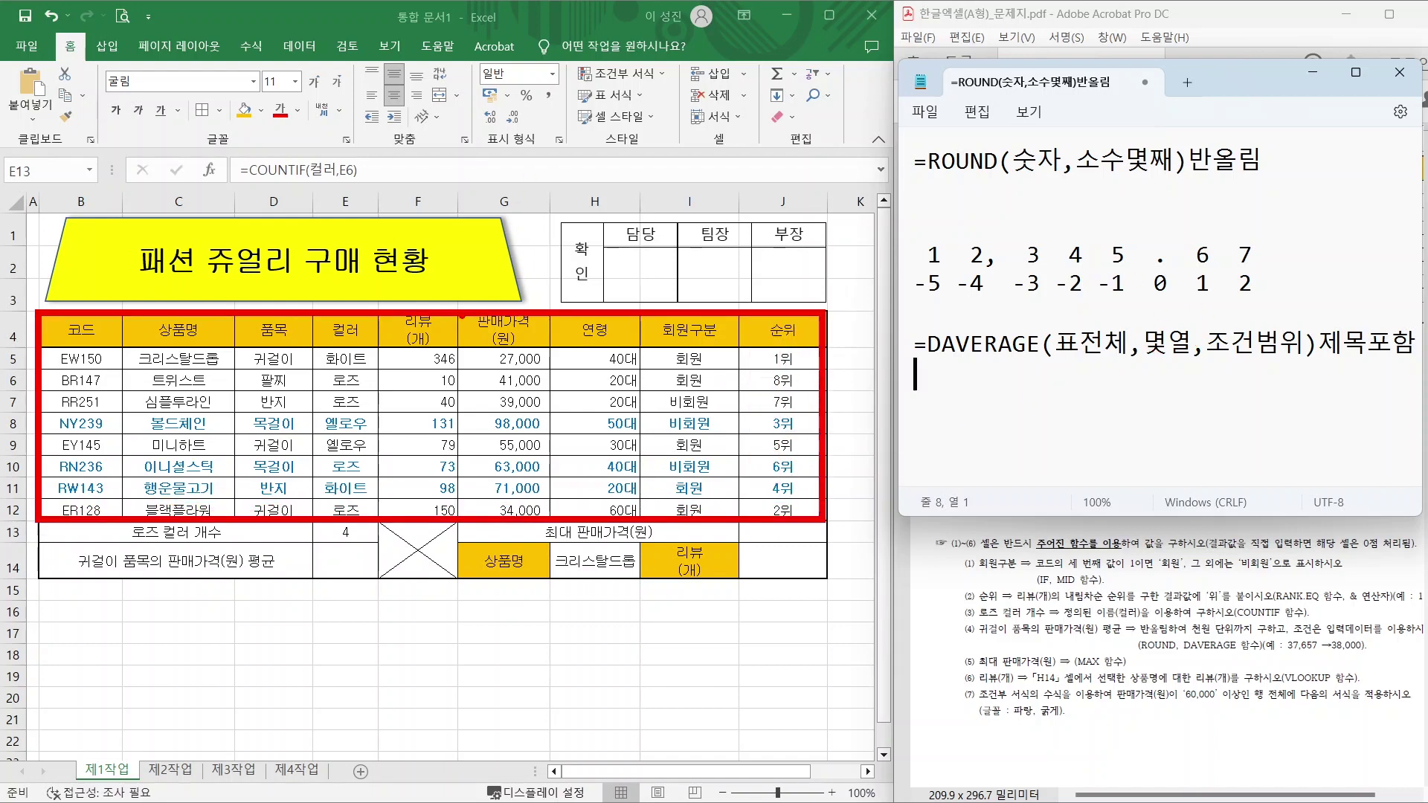
left_click_drag(500, 322, 571, 217)
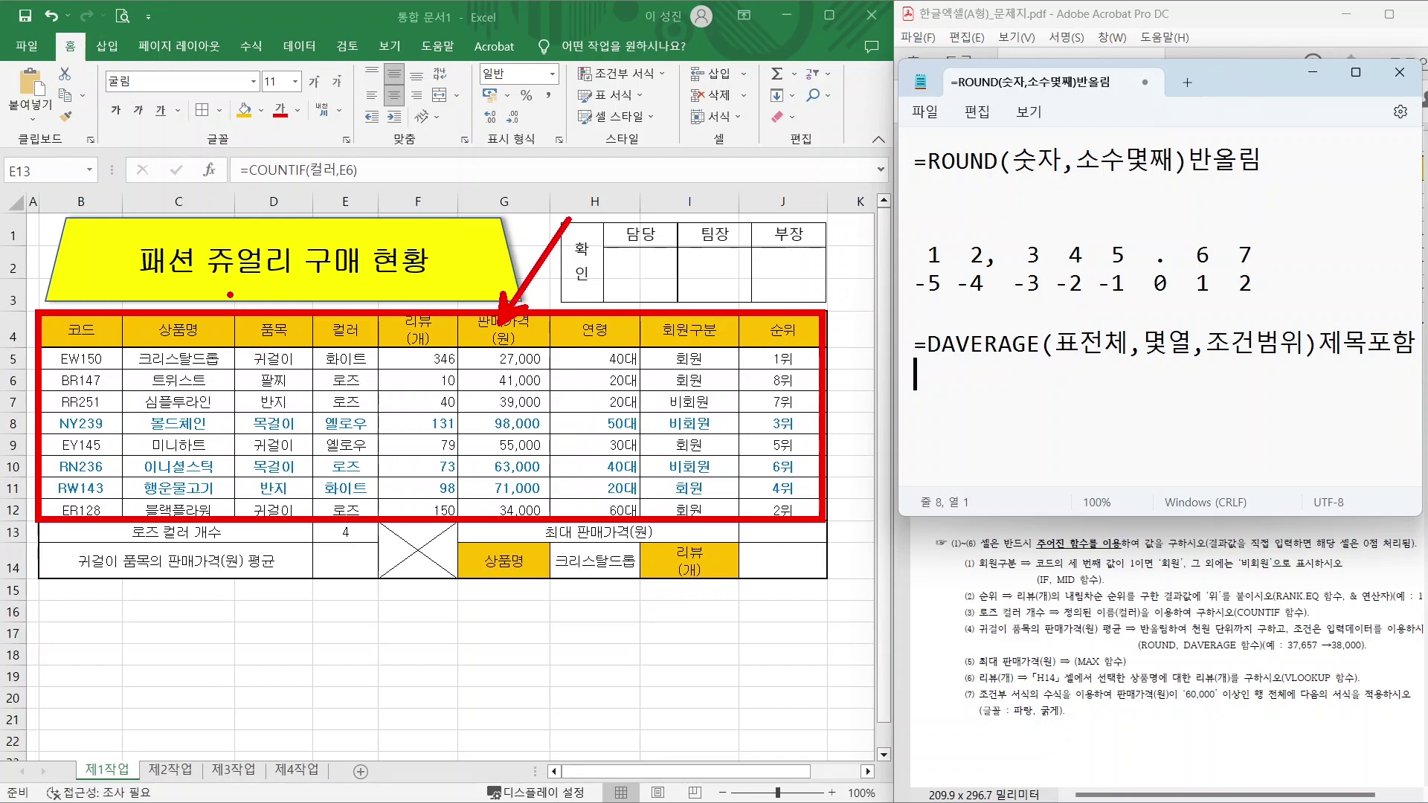
mouse_move(231, 296)
left_mouse_down()
mouse_move(285, 366)
mouse_move(313, 376)
left_mouse_up()
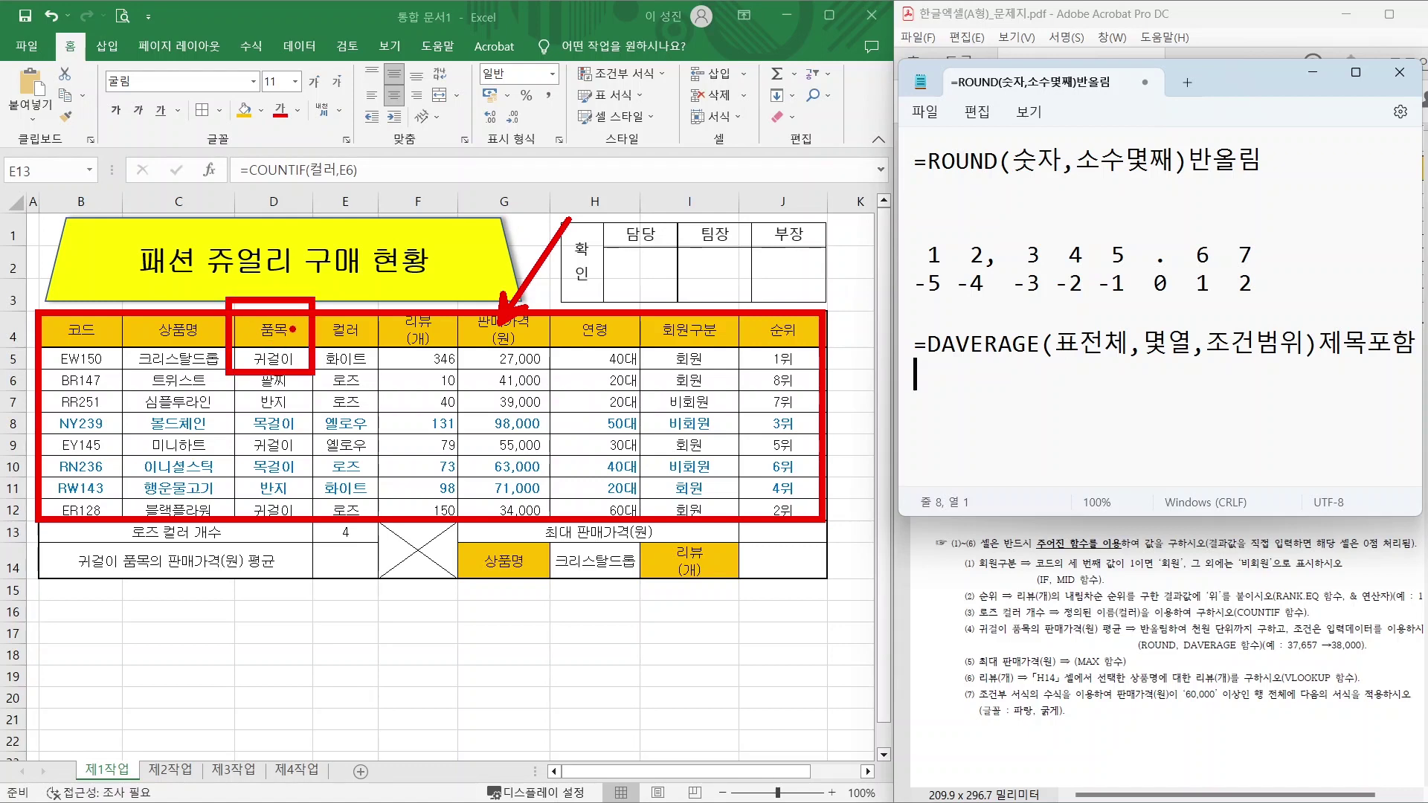
key("Escape")
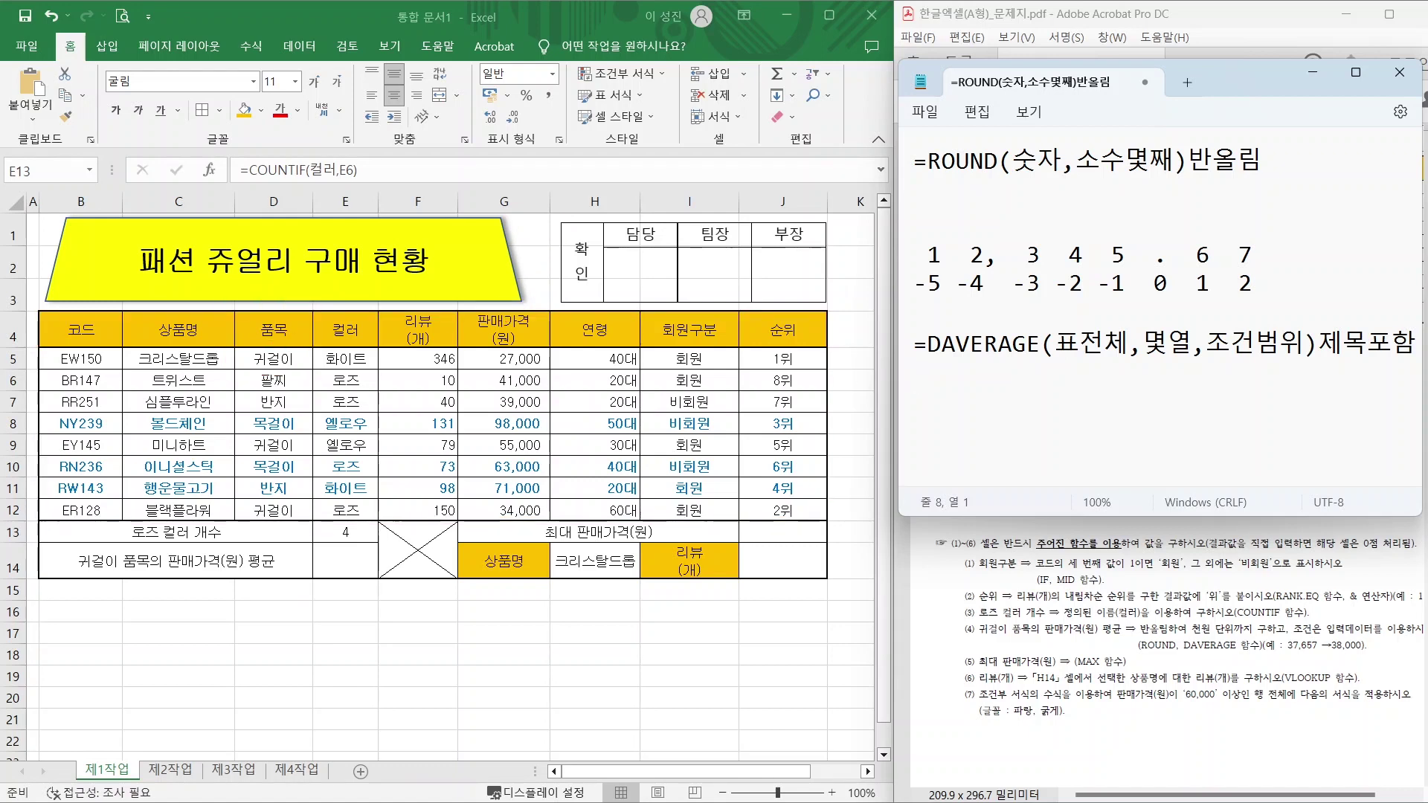
Write =ROUND(DAVERAGE(B4:J12,6,D4:D5),-3) on the Notepad line below the DAVERAGE note.
type("=ROUND")
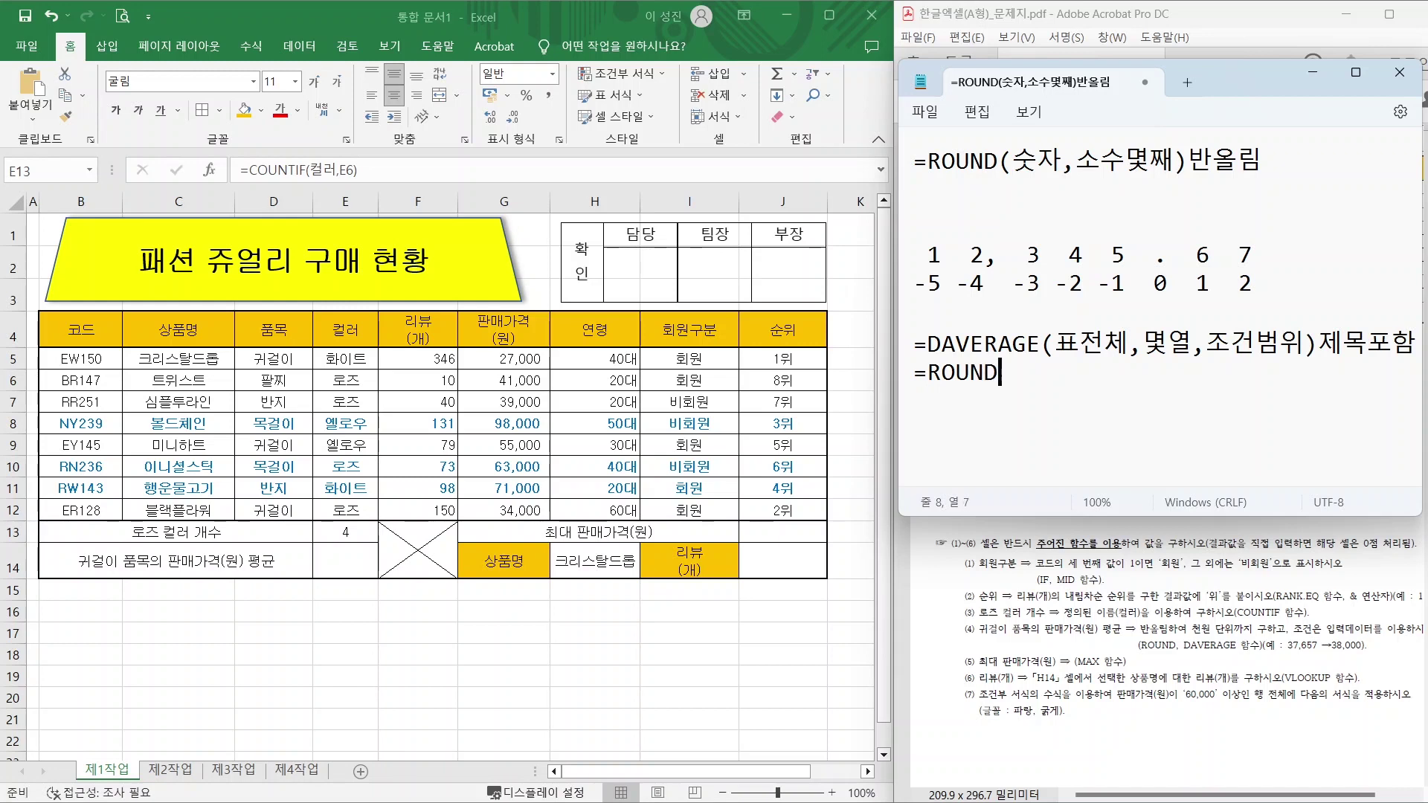
type("(DAVERAGE(")
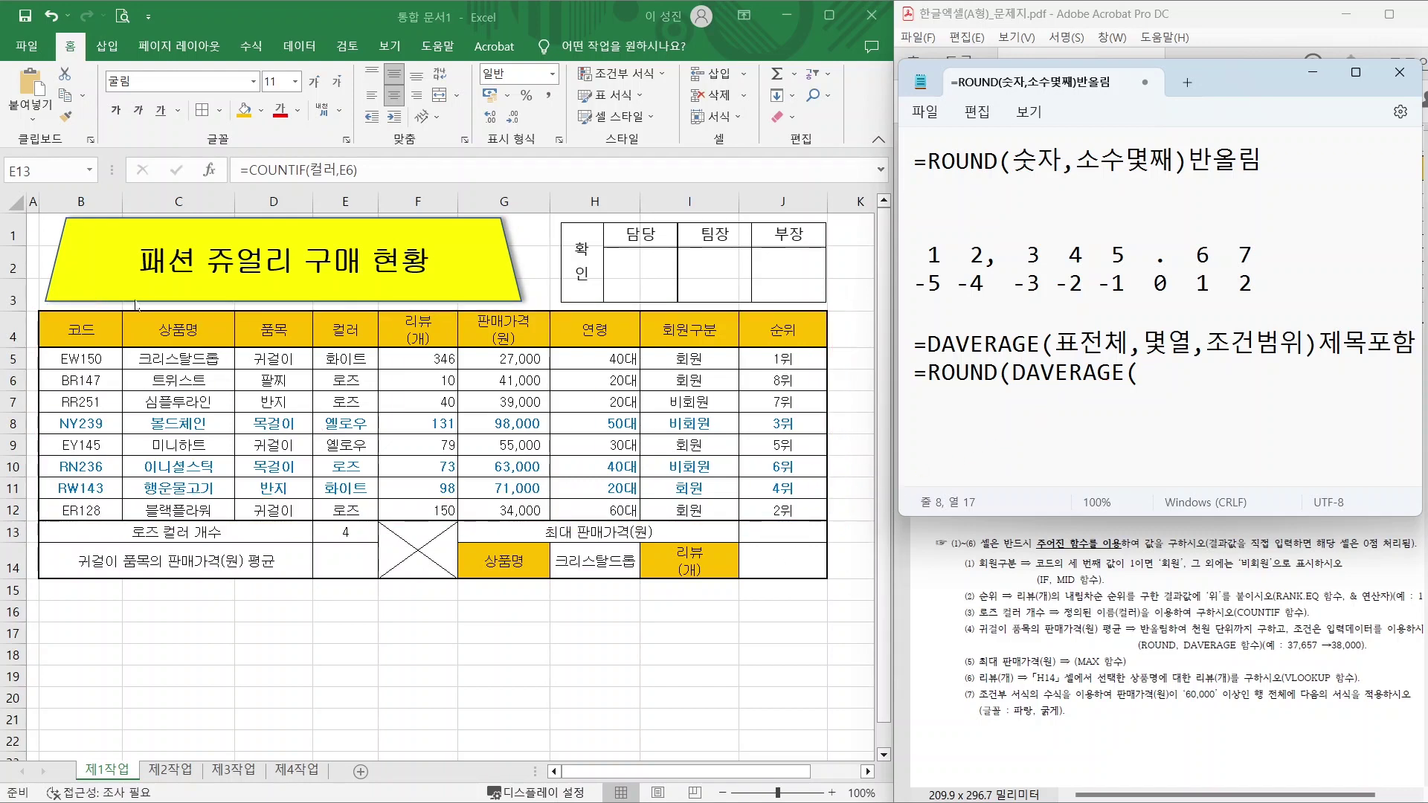
type("B4:")
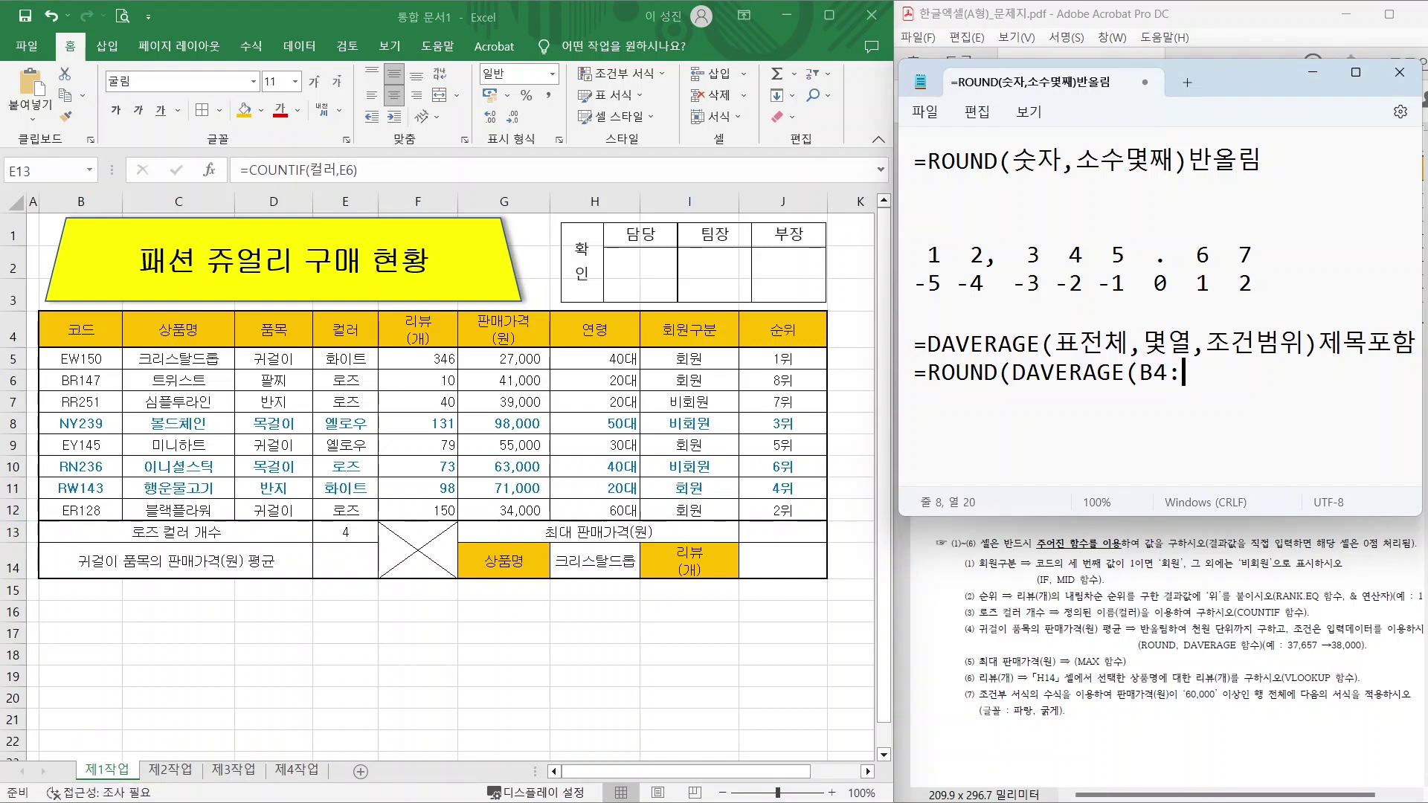
type("J12,6,")
type("D4:")
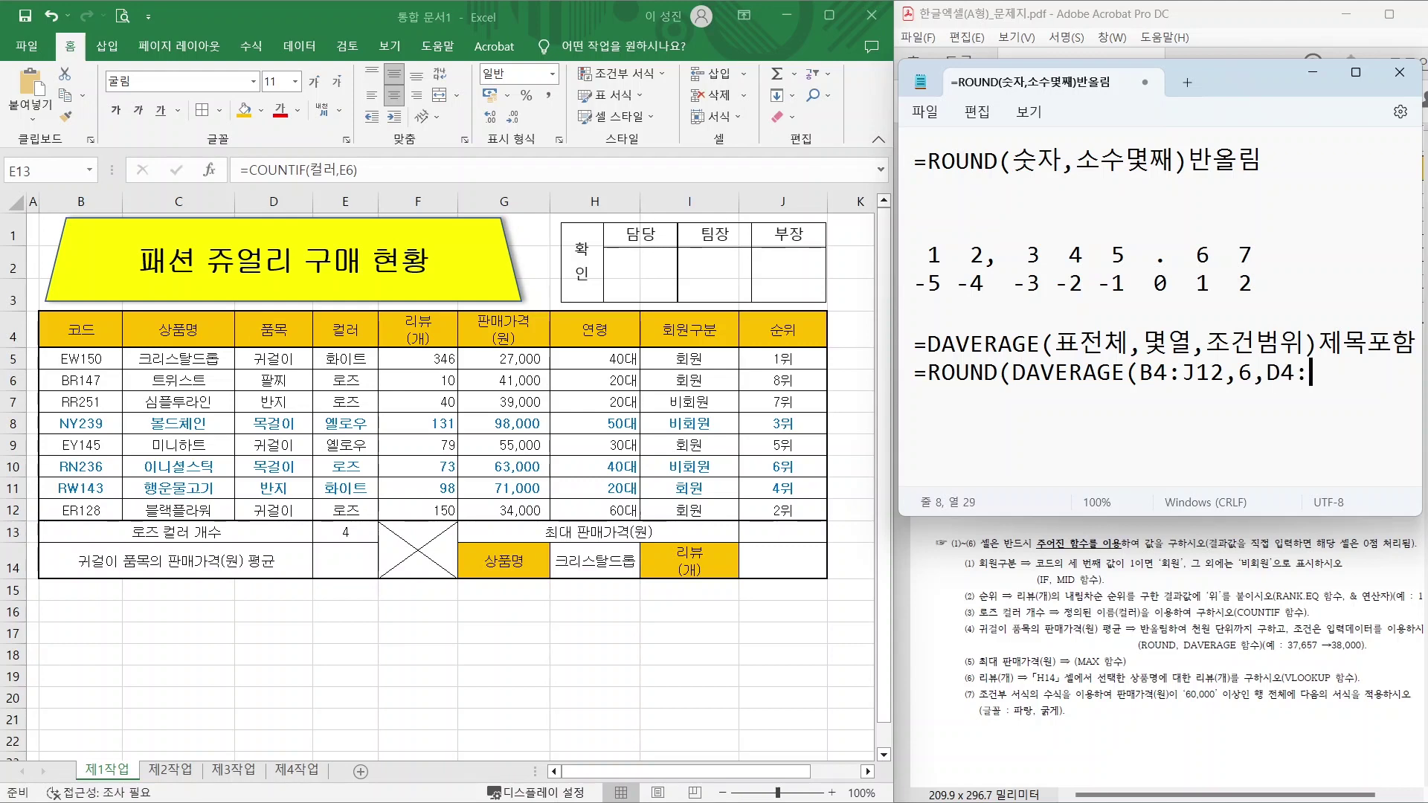
type("D5),")
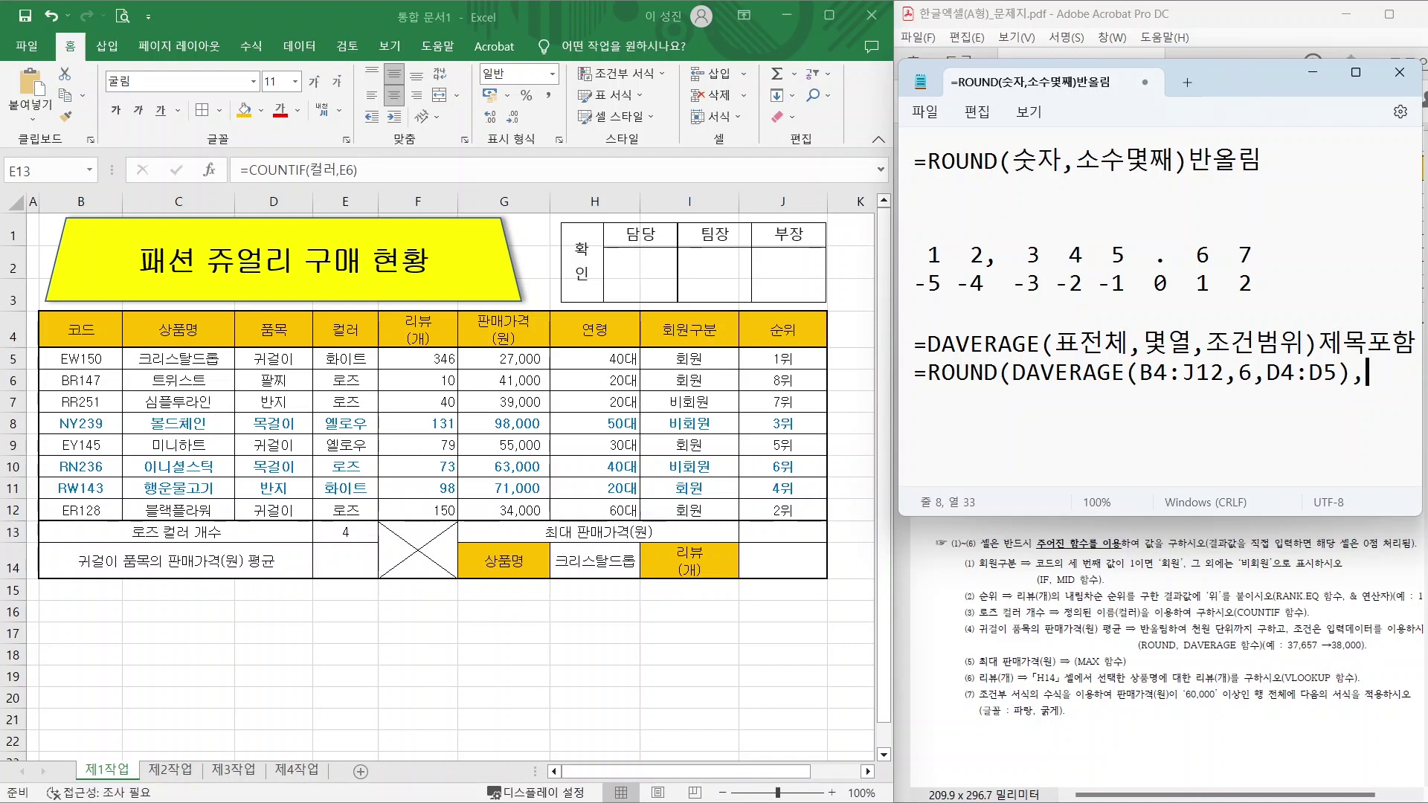
type("-3)")
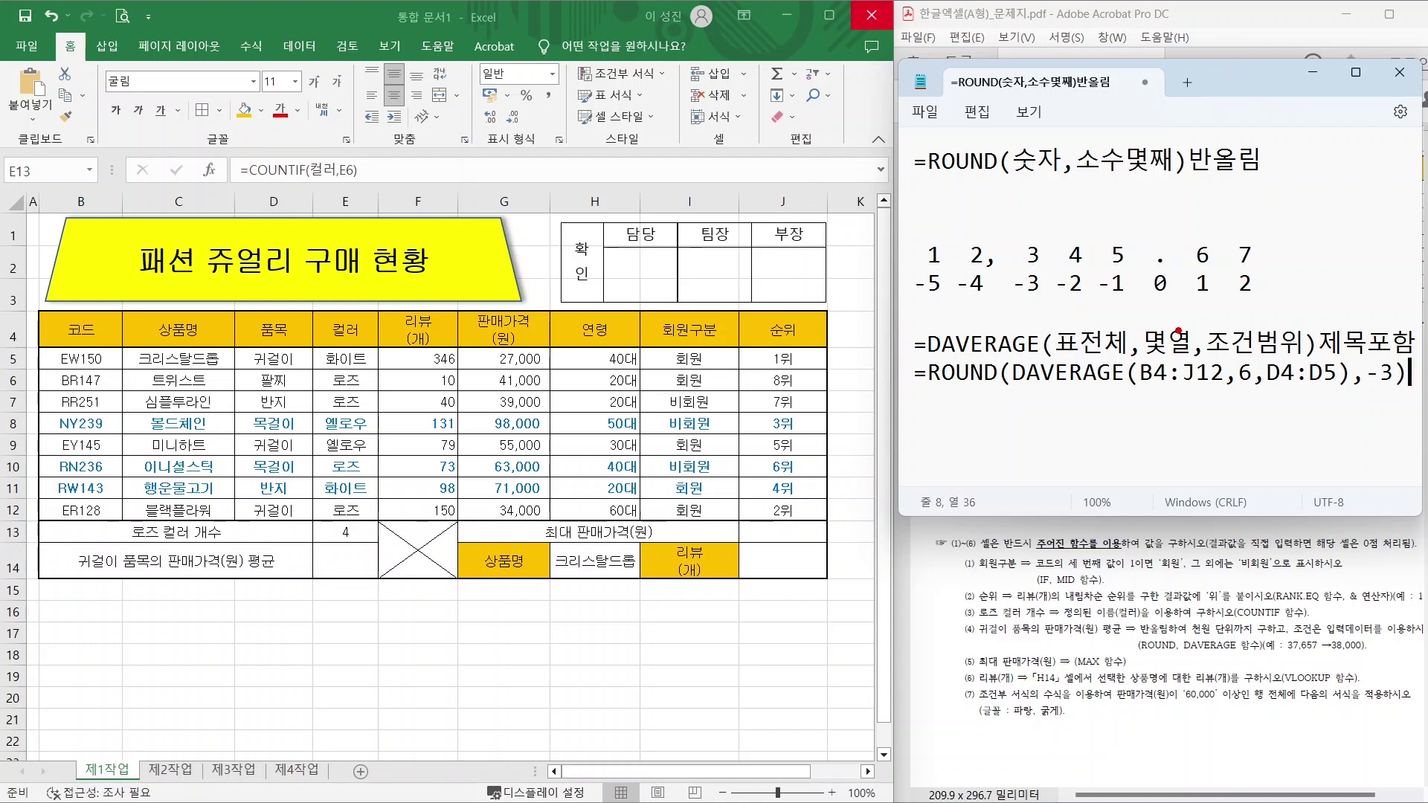
Mark the matching parentheses of DAVERAGE and of ROUND with the pen.
left_click_drag(1133, 366, 1141, 388)
left_click_drag(1347, 374, 1338, 392)
left_click_drag(1004, 360, 1008, 396)
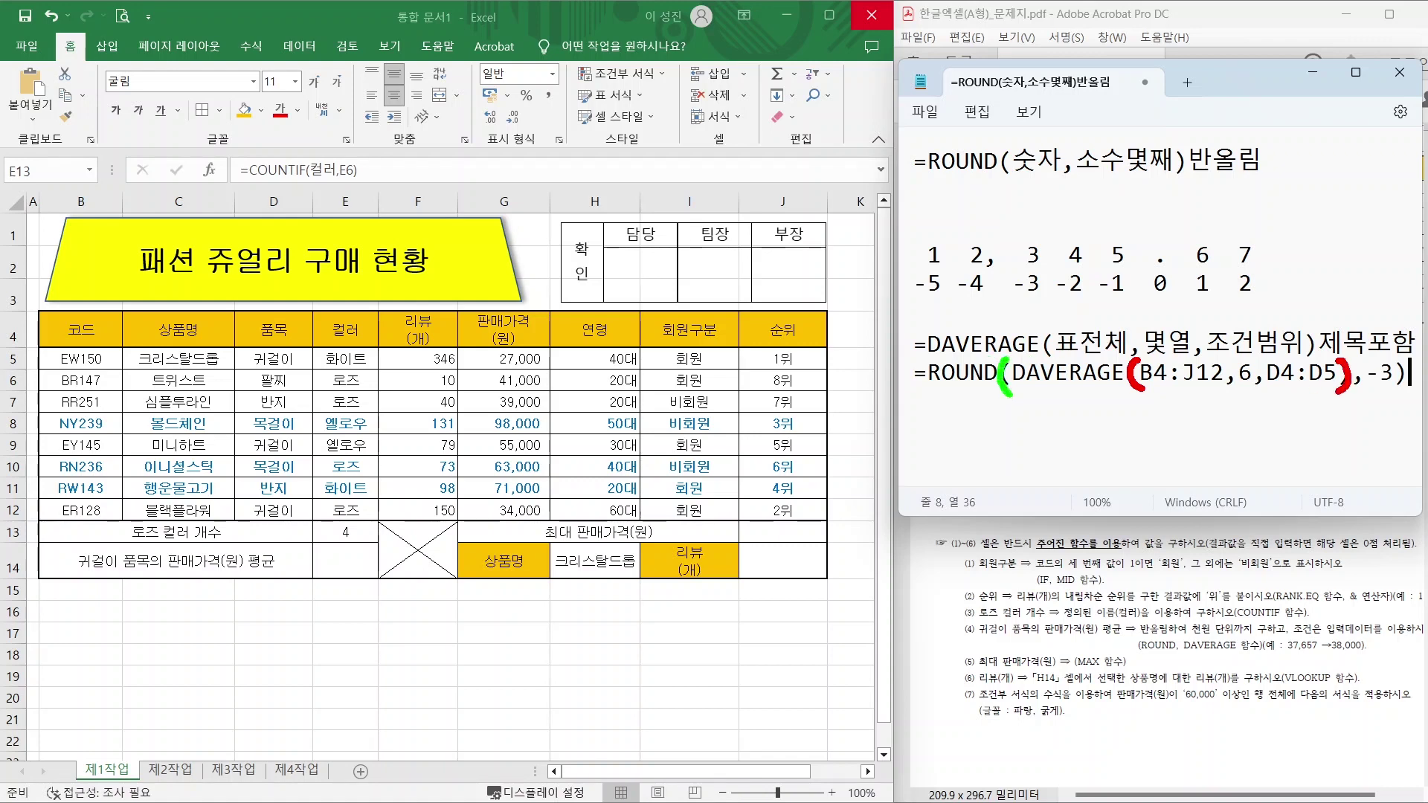
left_click_drag(1402, 357, 1392, 393)
In E14, start =ROUND(DAVERAGE( with the table B4:J12 as the database.
key("Escape")
left_click(334, 562)
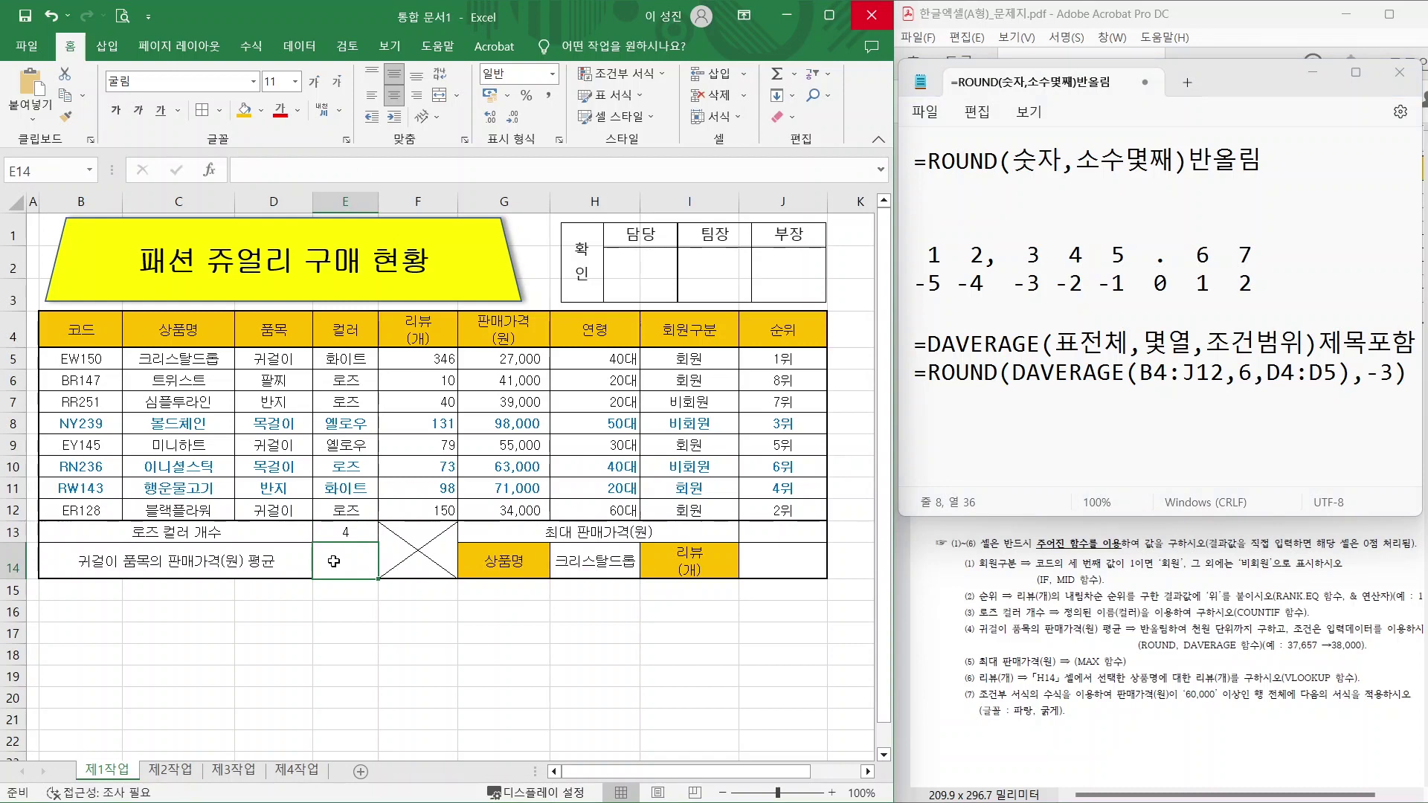
type("=R")
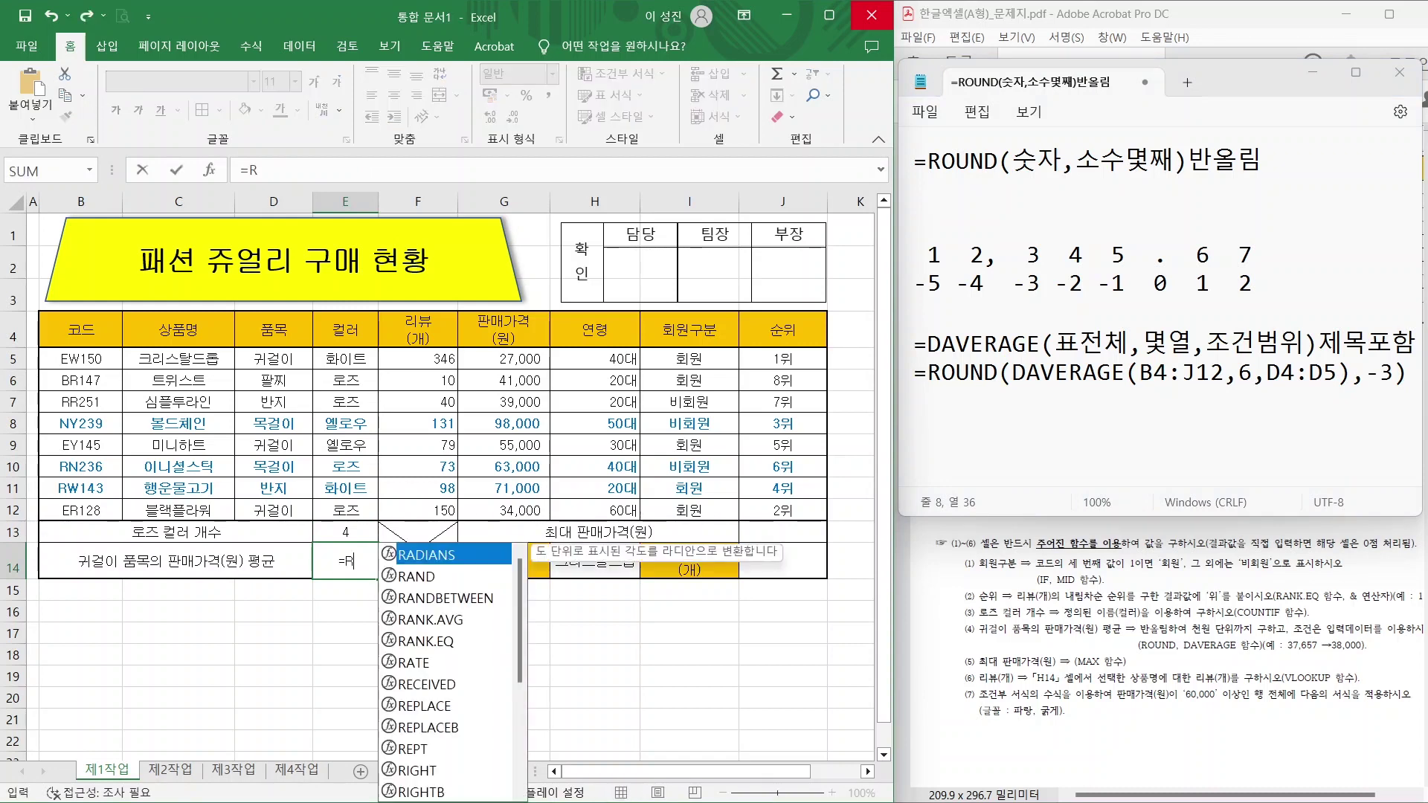
type("O")
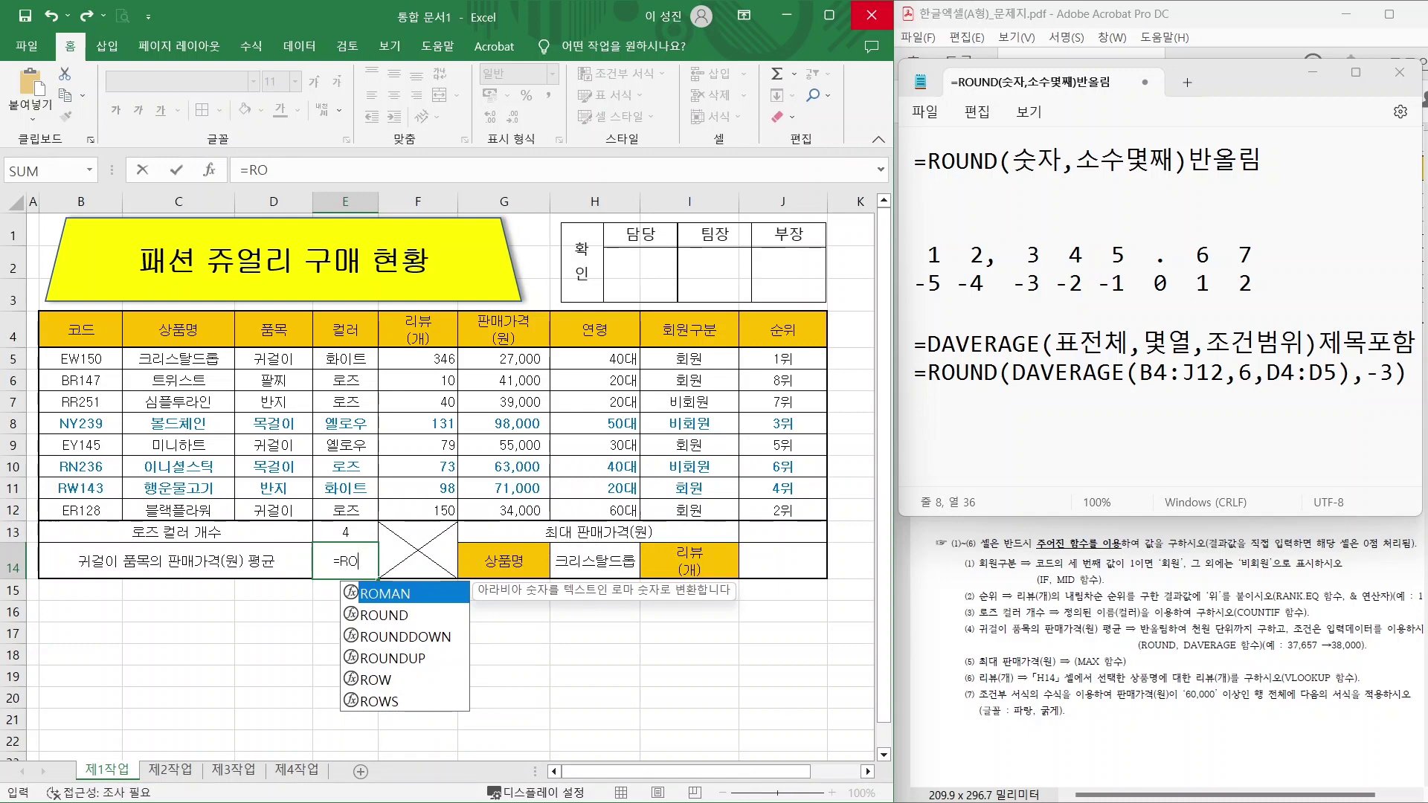
double_click(384, 616)
type("DA")
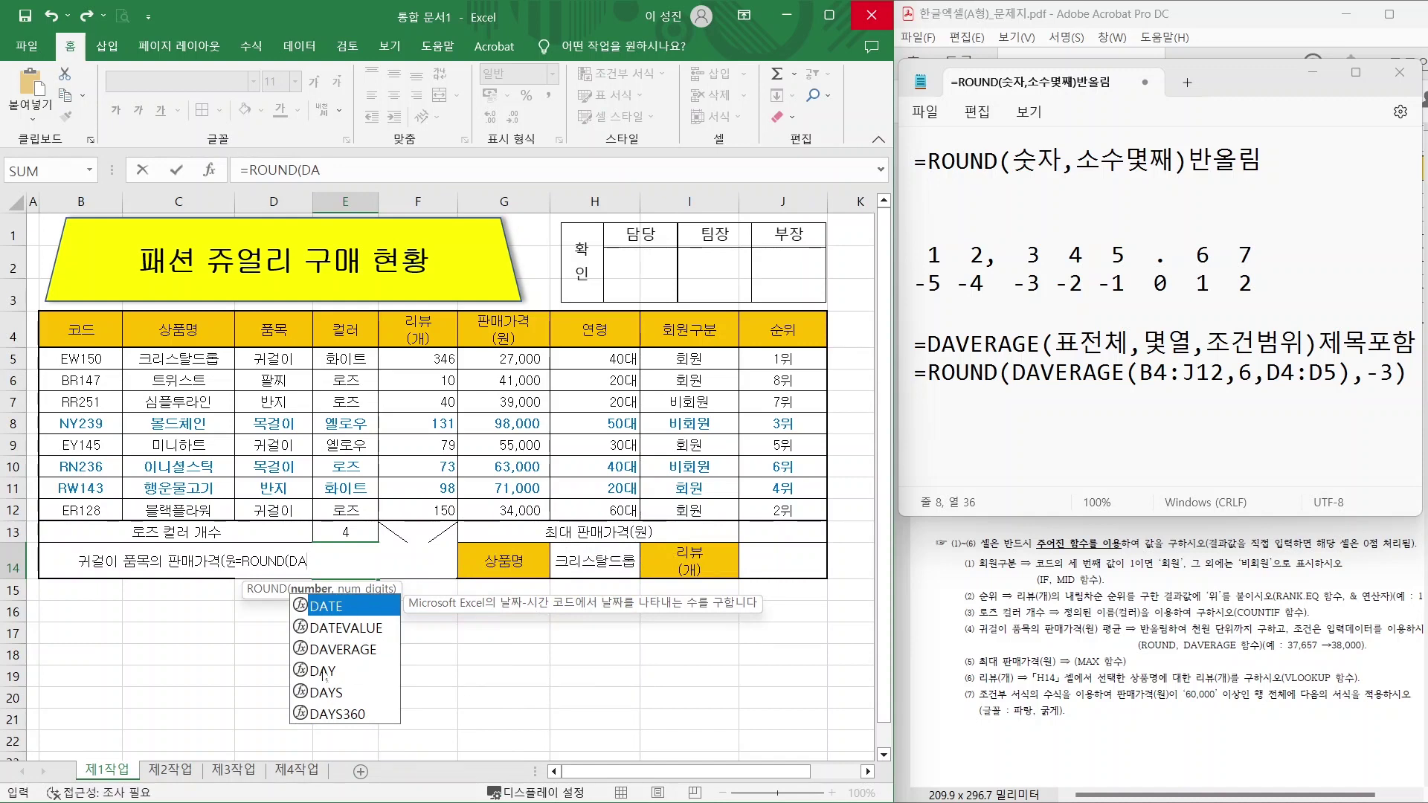
left_click(345, 651)
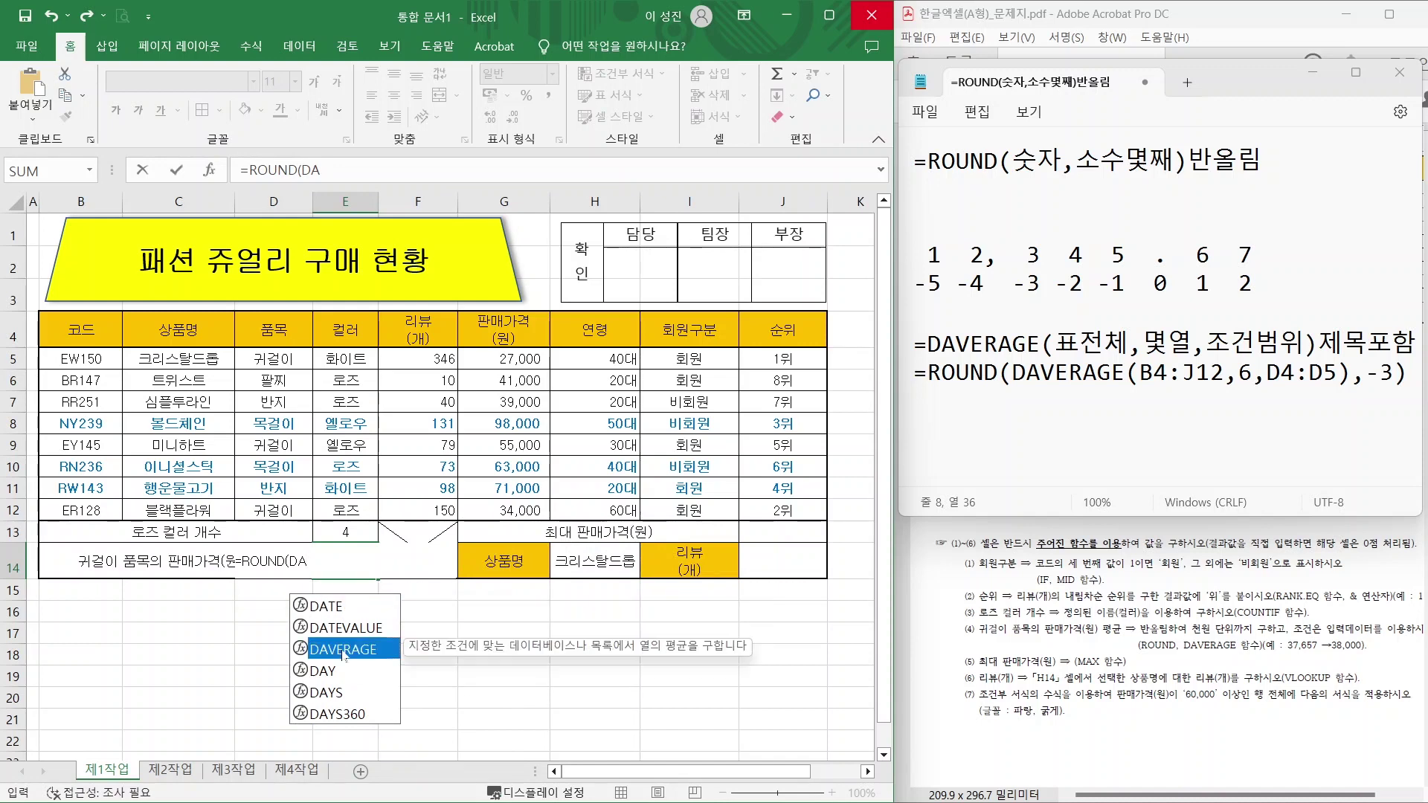
double_click(348, 652)
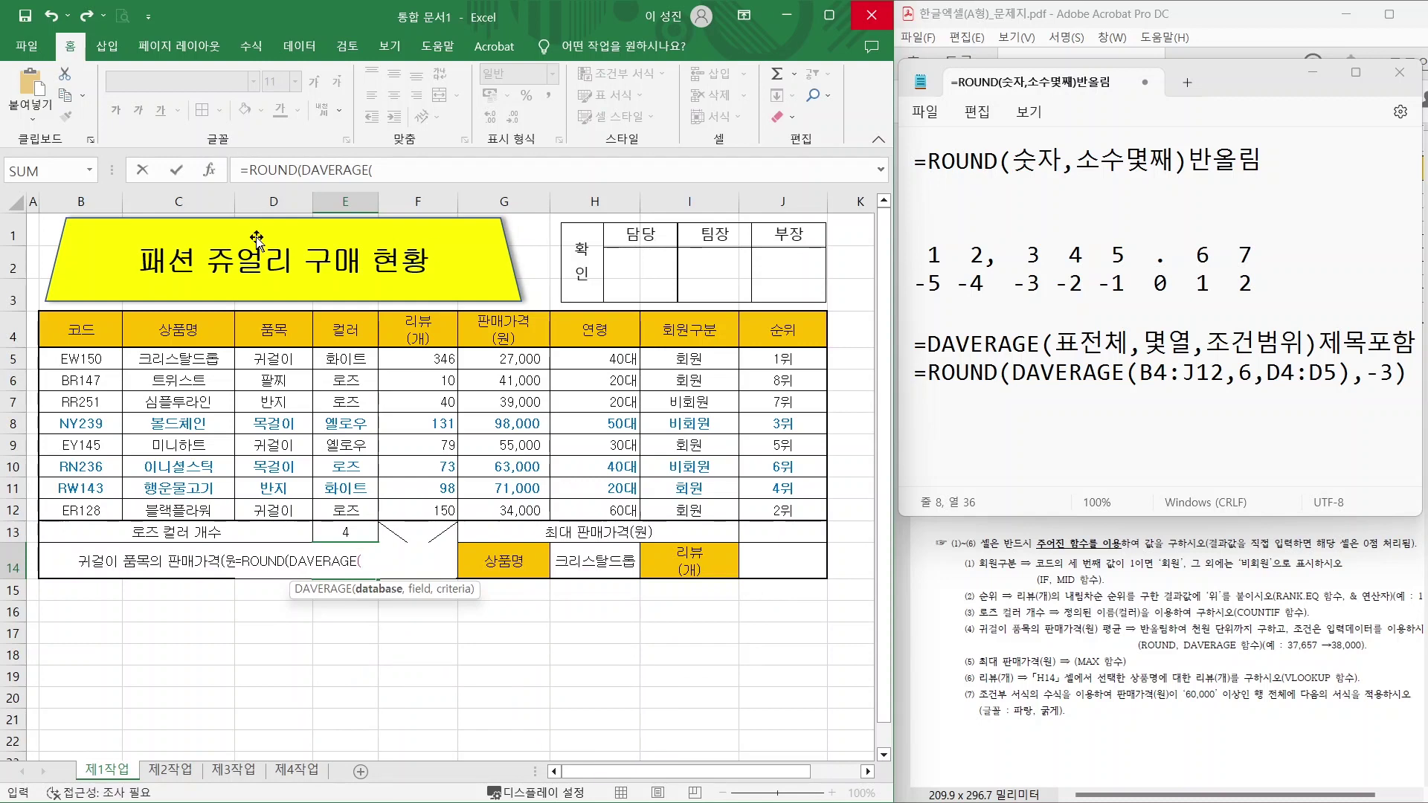
left_click_drag(82, 335, 779, 509)
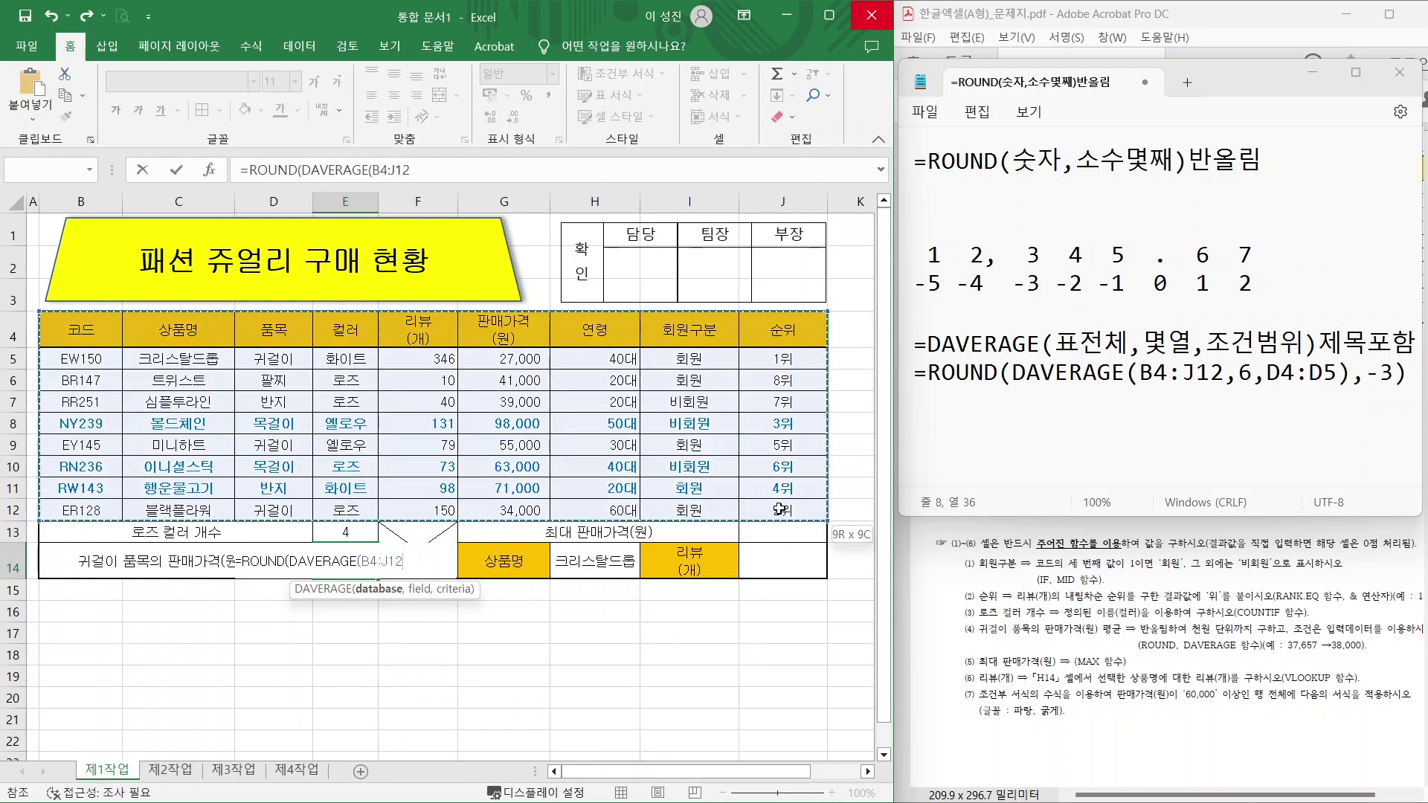
Add field G4 and criteria range D4:D5, closing the DAVERAGE part.
type(",")
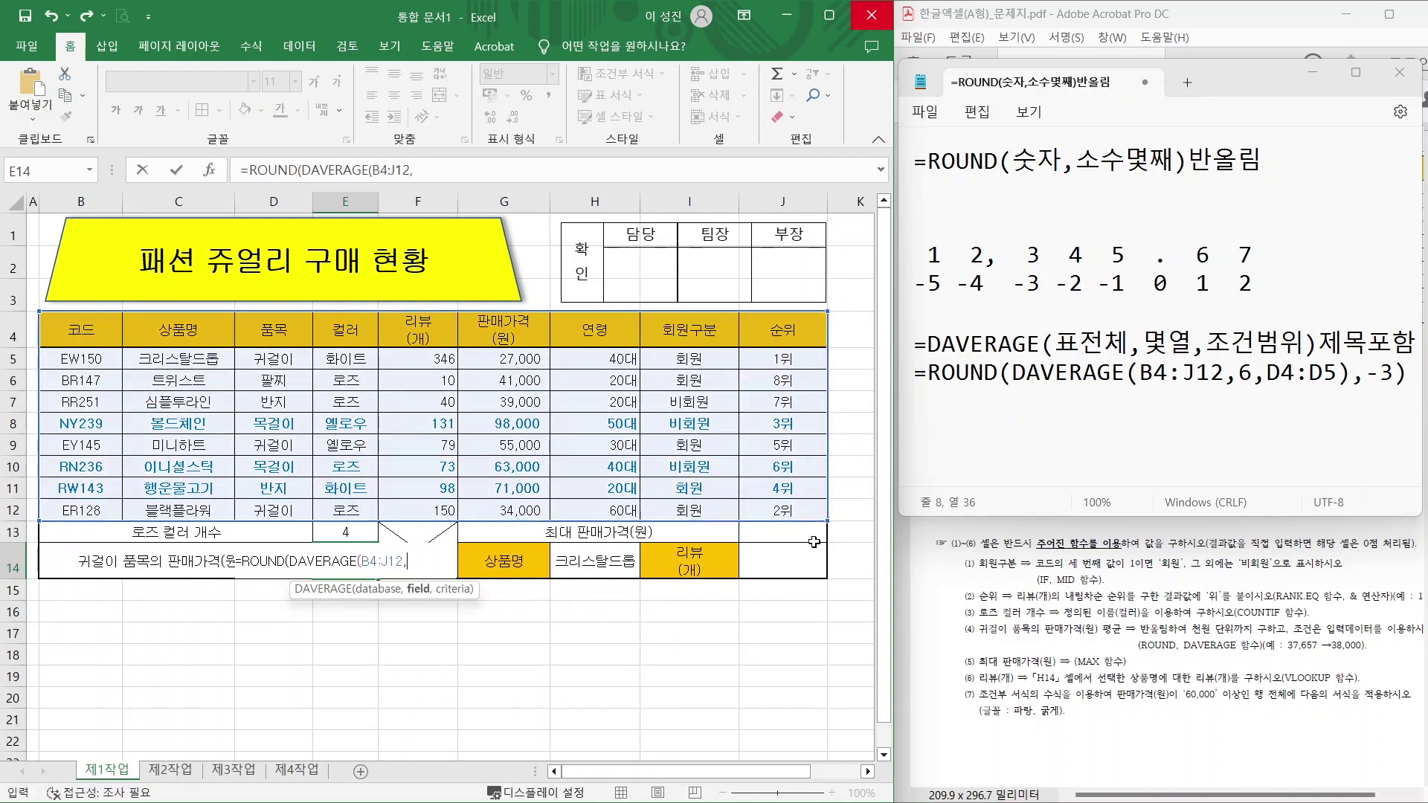
left_click(494, 333)
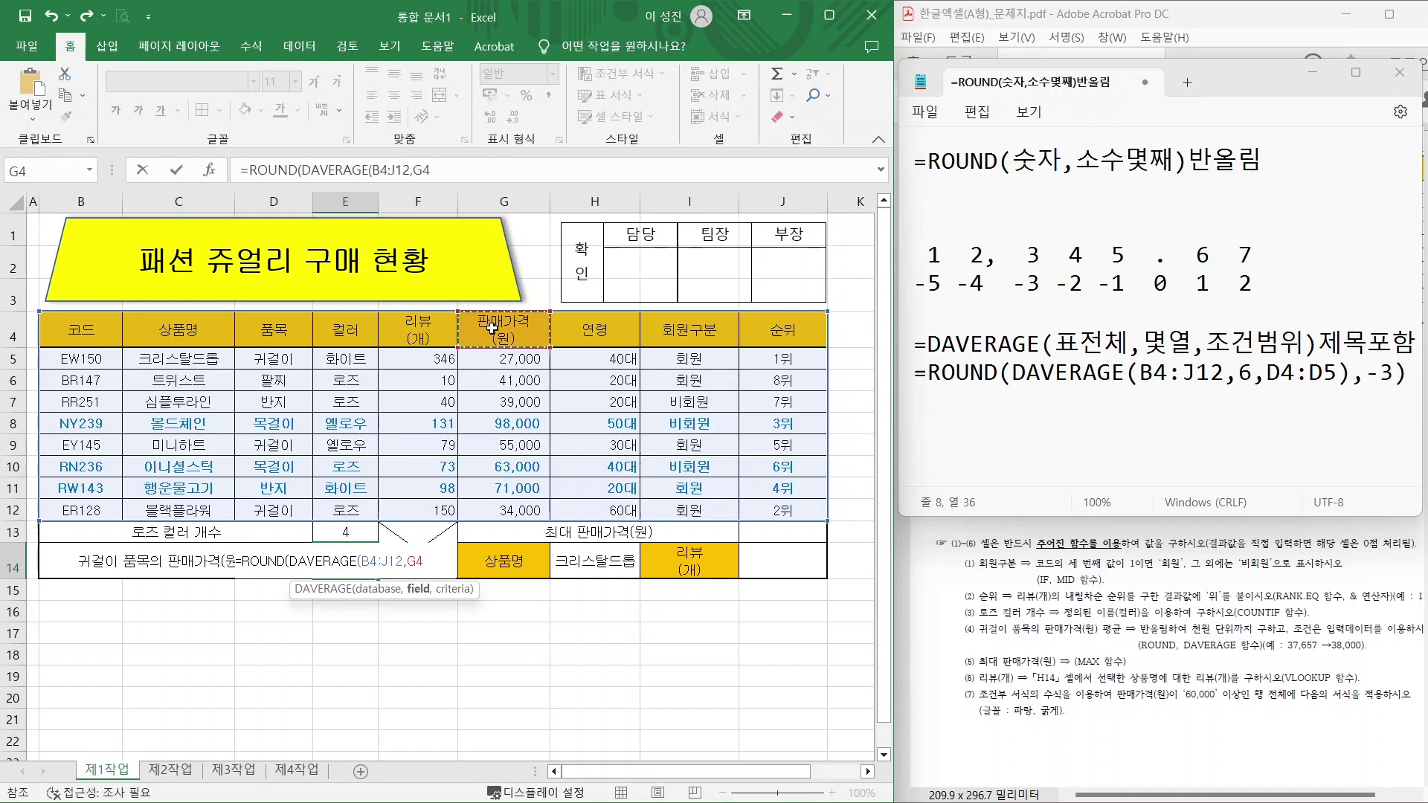
type(",")
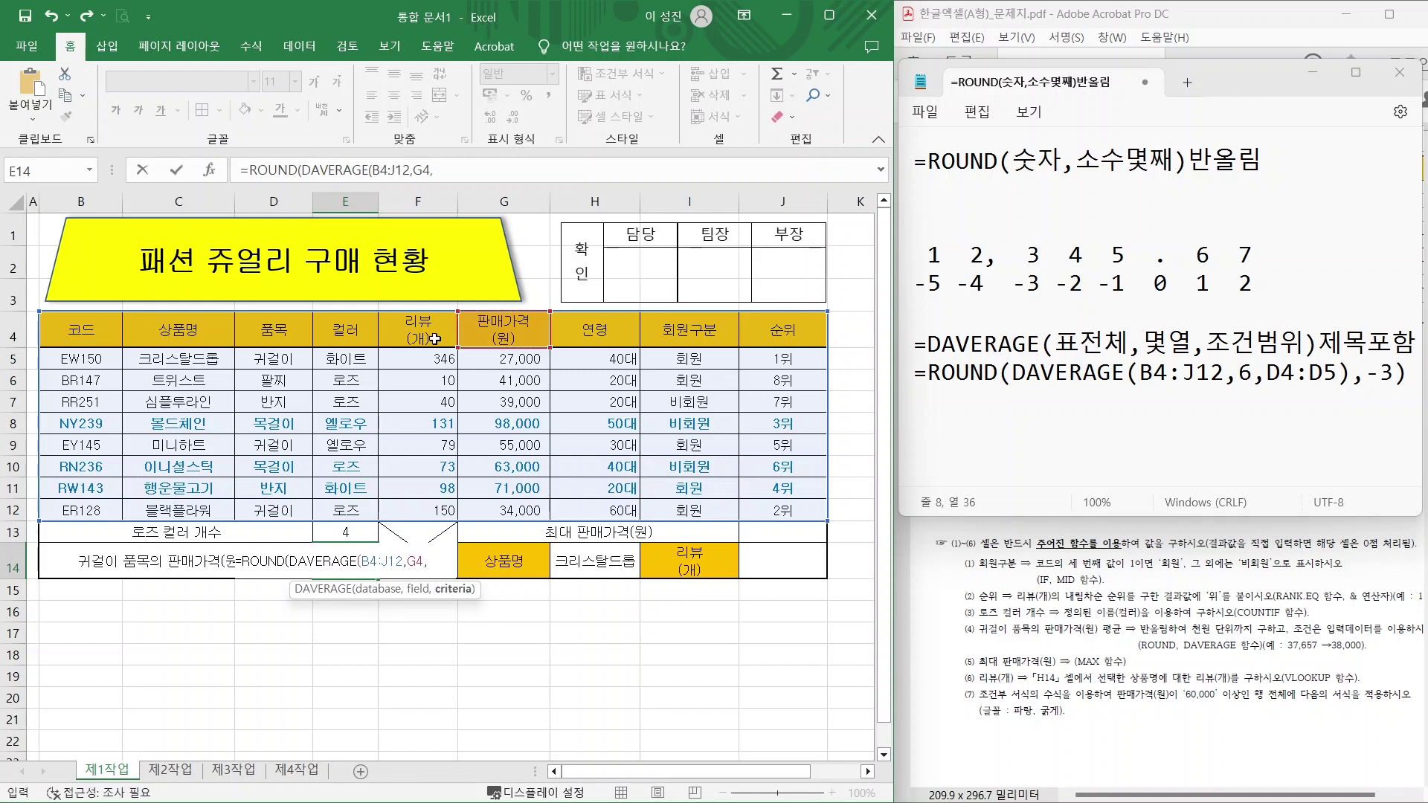
mouse_move(273, 329)
left_mouse_down()
mouse_move(272, 358)
mouse_move(270, 338)
mouse_move(280, 352)
left_mouse_up()
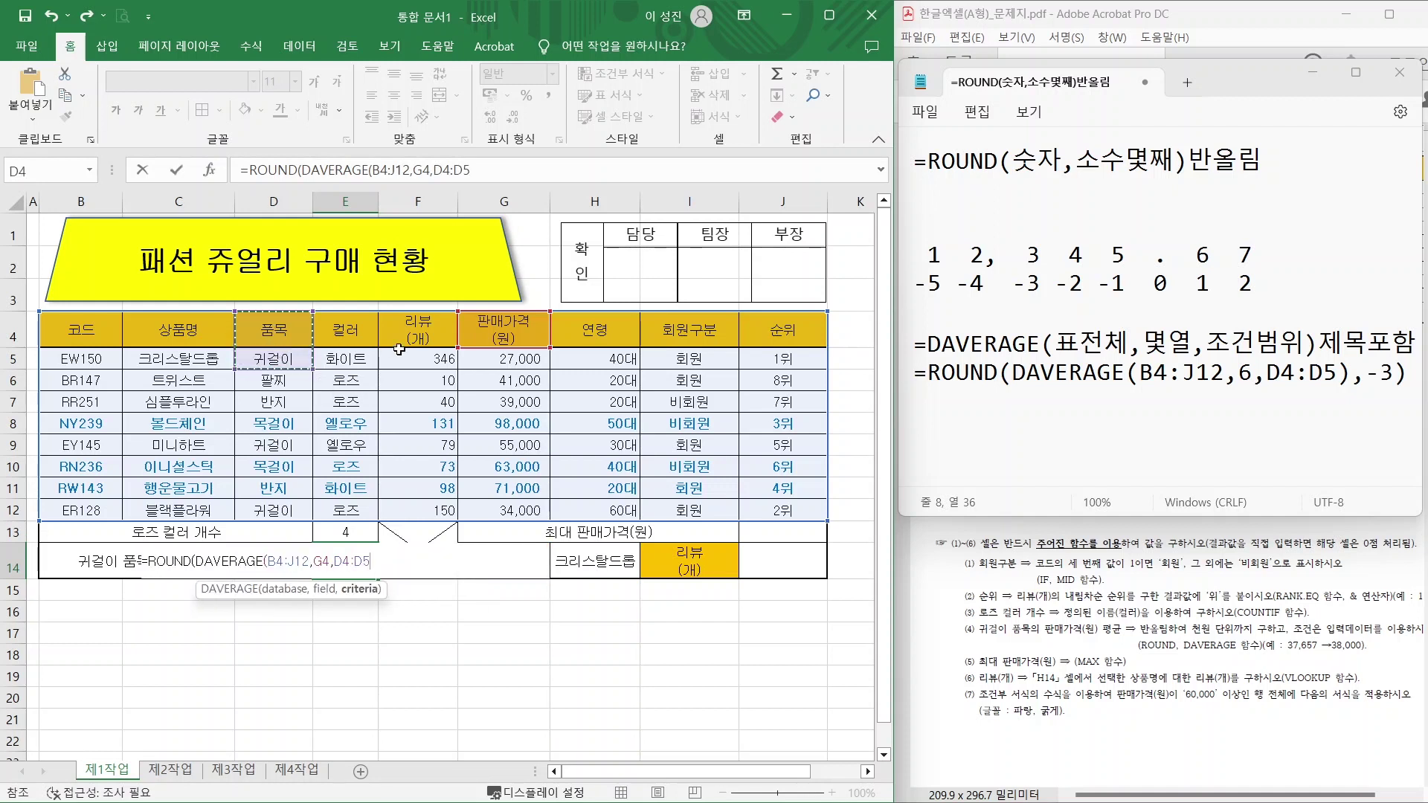
type(")")
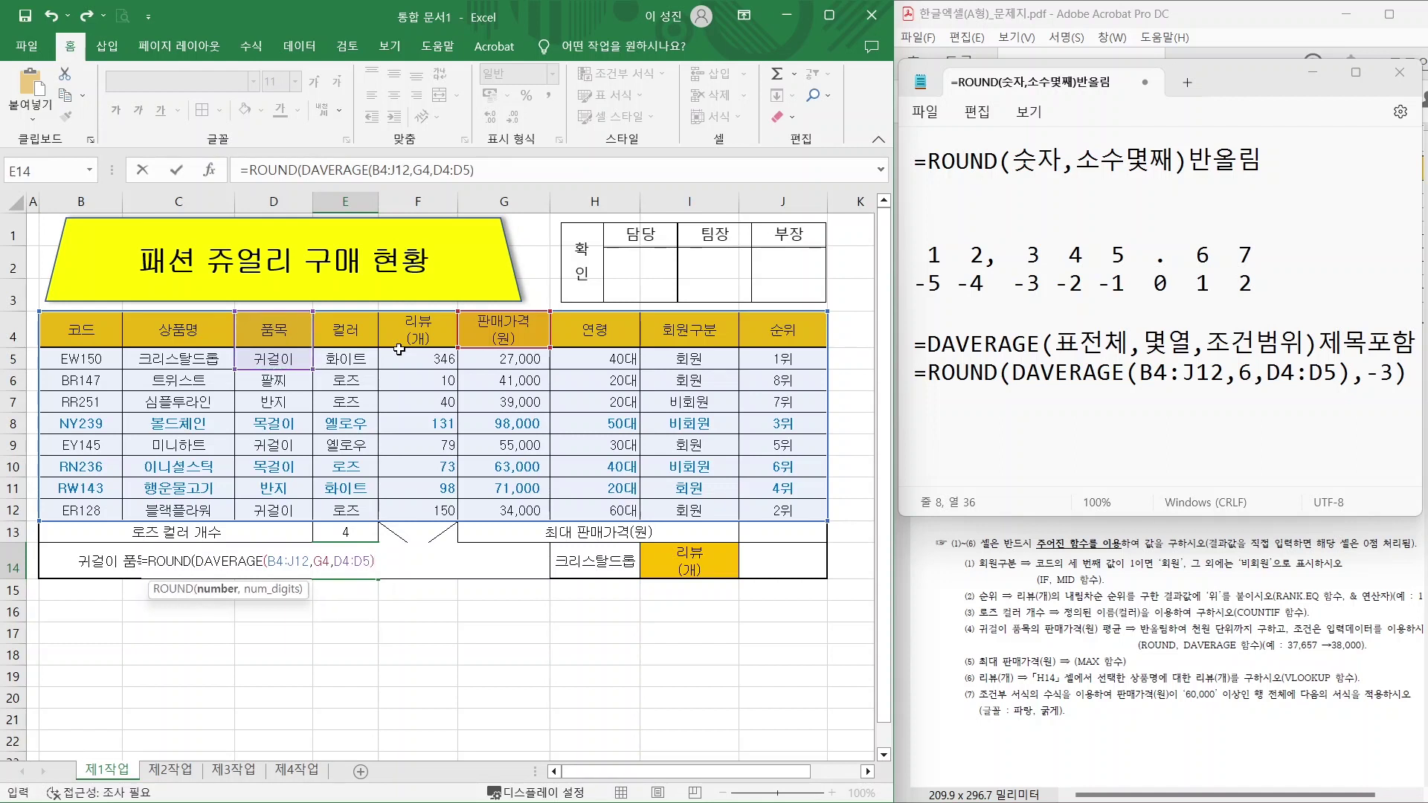
Finish the formula with rounding digits -3 and enter it in E14.
type(",")
mouse_move(1065, 210)
left_mouse_down()
mouse_move(1114, 233)
mouse_move(1115, 218)
left_mouse_up()
mouse_move(1049, 300)
left_mouse_down()
mouse_move(1019, 262)
mouse_move(1056, 294)
left_mouse_up()
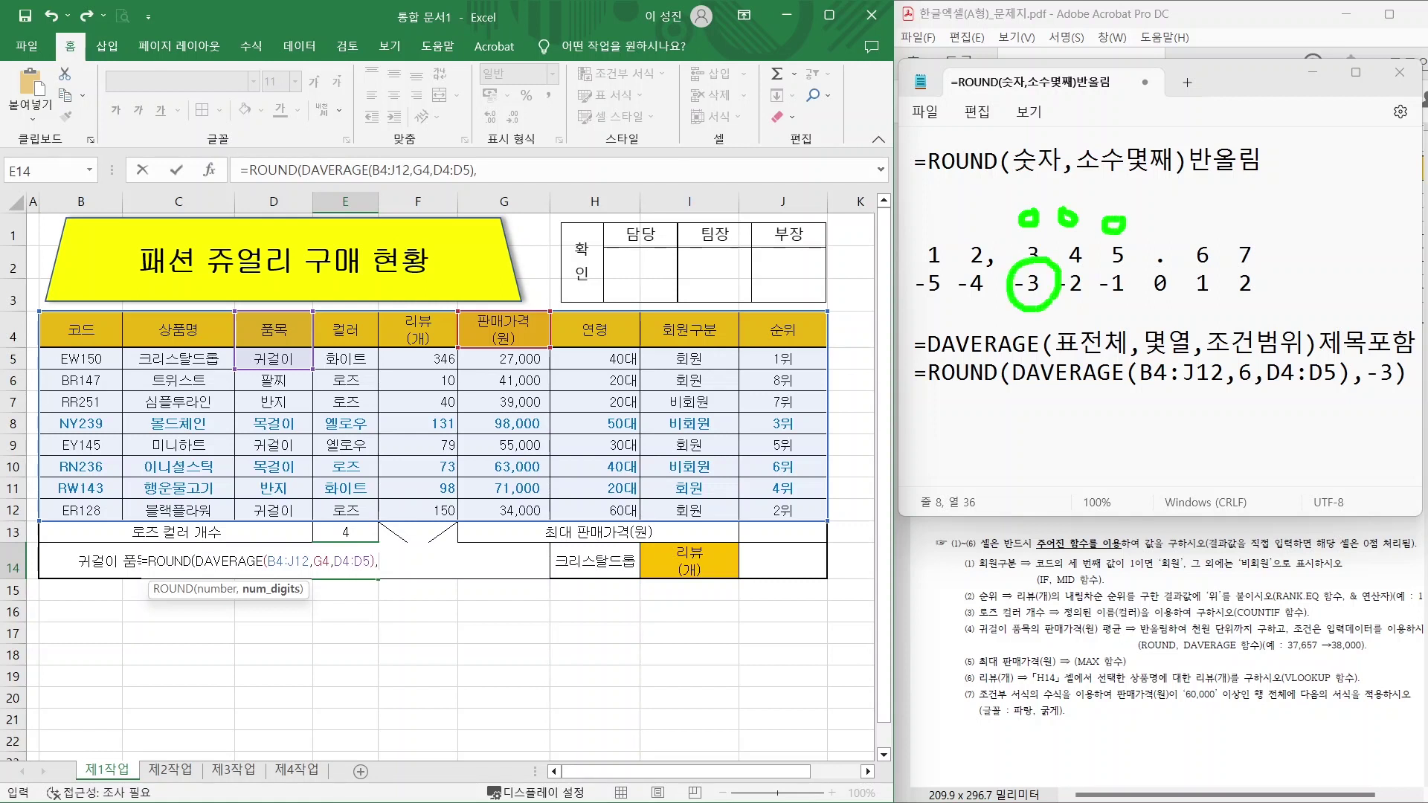
key("Escape")
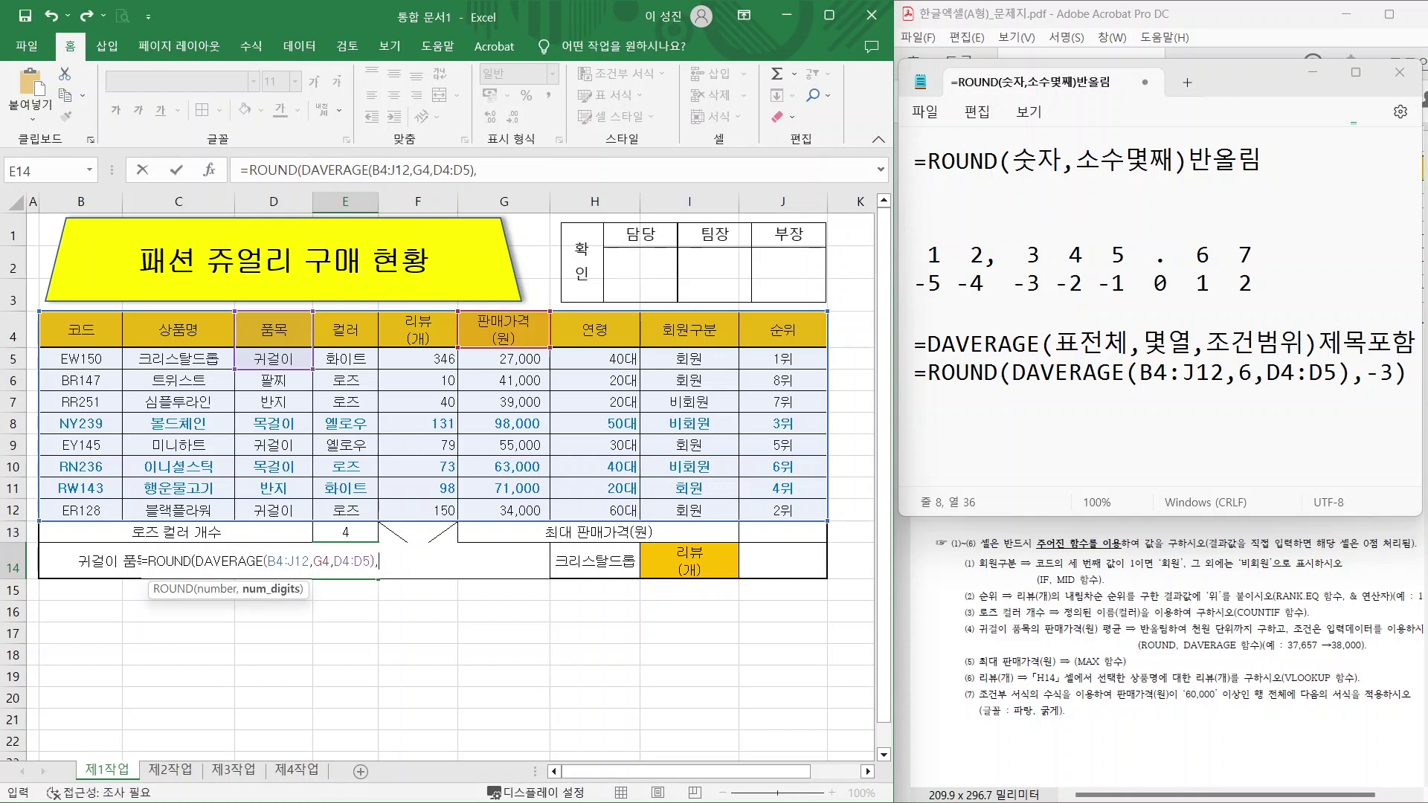
left_click(477, 169)
type("3")
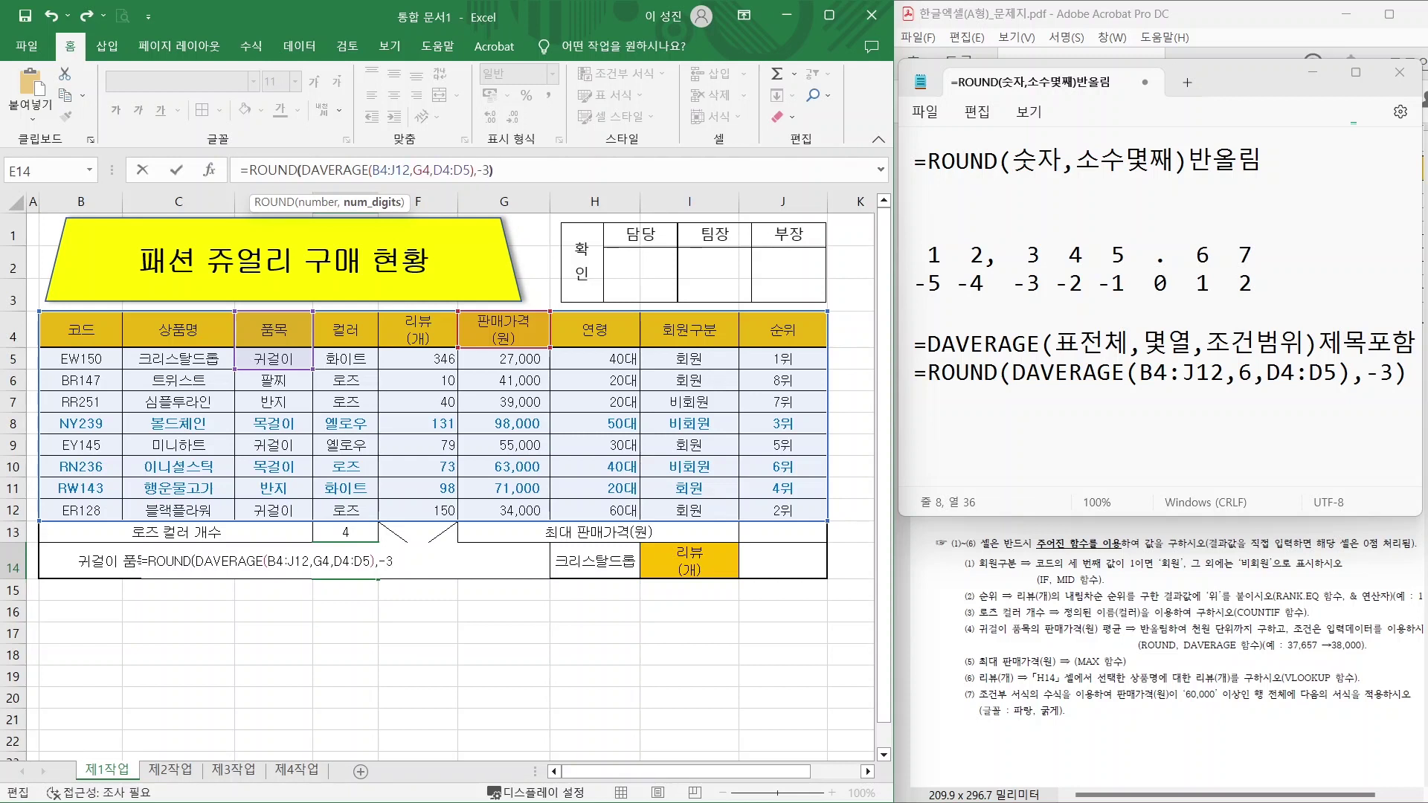
key("Return")
Apply Comma Style to E14 so it shows 39,000.
mouse_move(1250, 657)
left_mouse_down()
mouse_move(1385, 659)
mouse_move(1385, 592)
left_mouse_up()
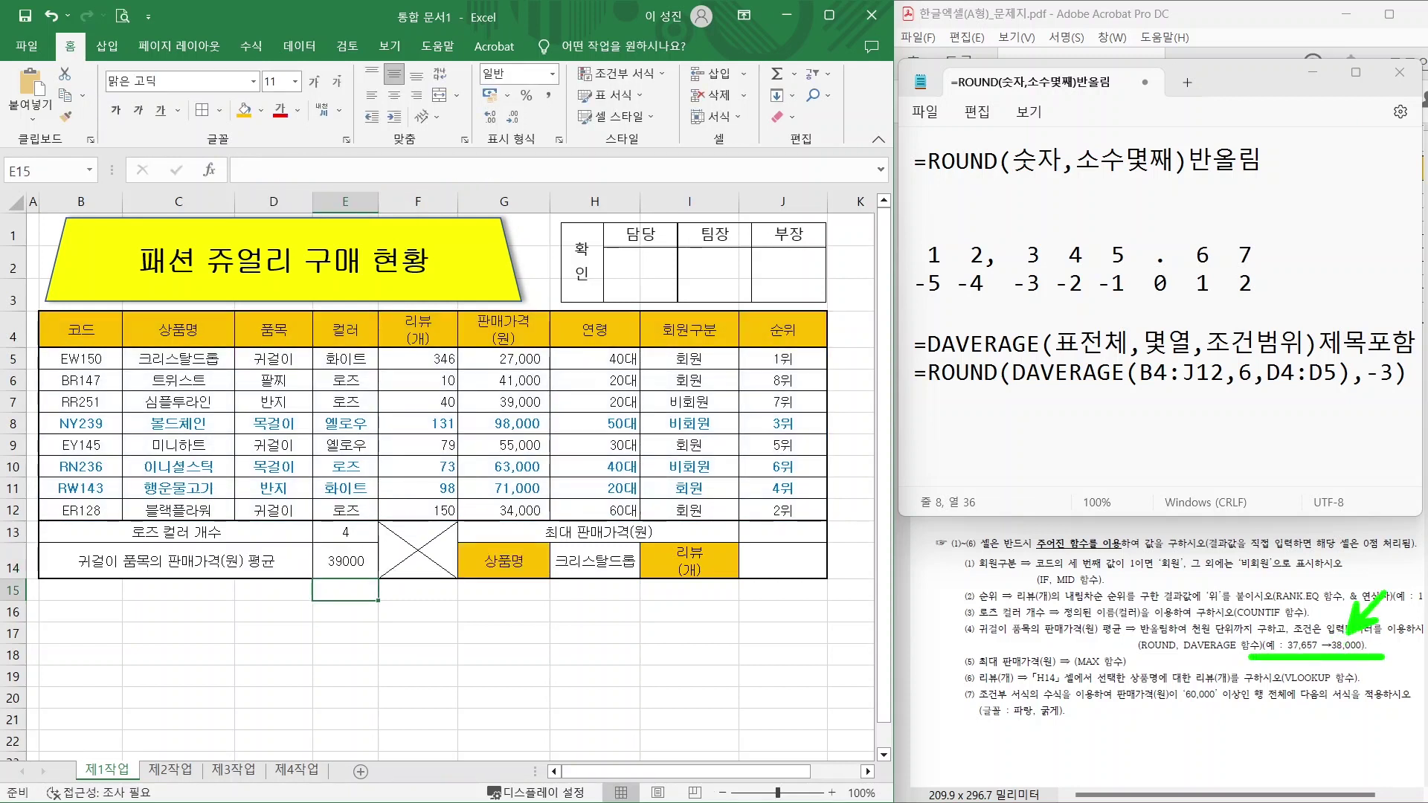
key("Escape")
left_click(341, 567)
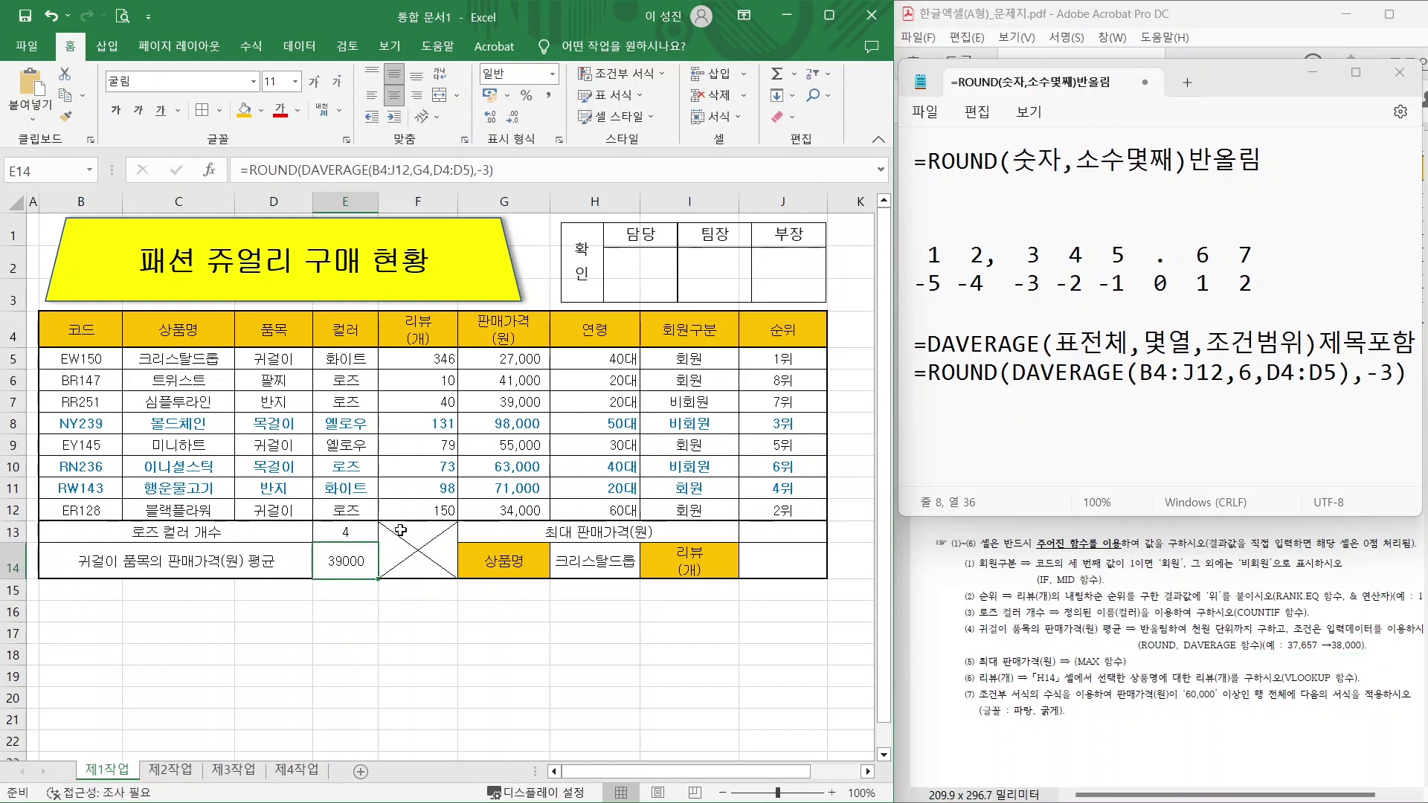
left_click(545, 97)
left_click(509, 633)
Review the next requirement in the task PDF, then return to the Notepad formula notes.
left_click(1019, 567)
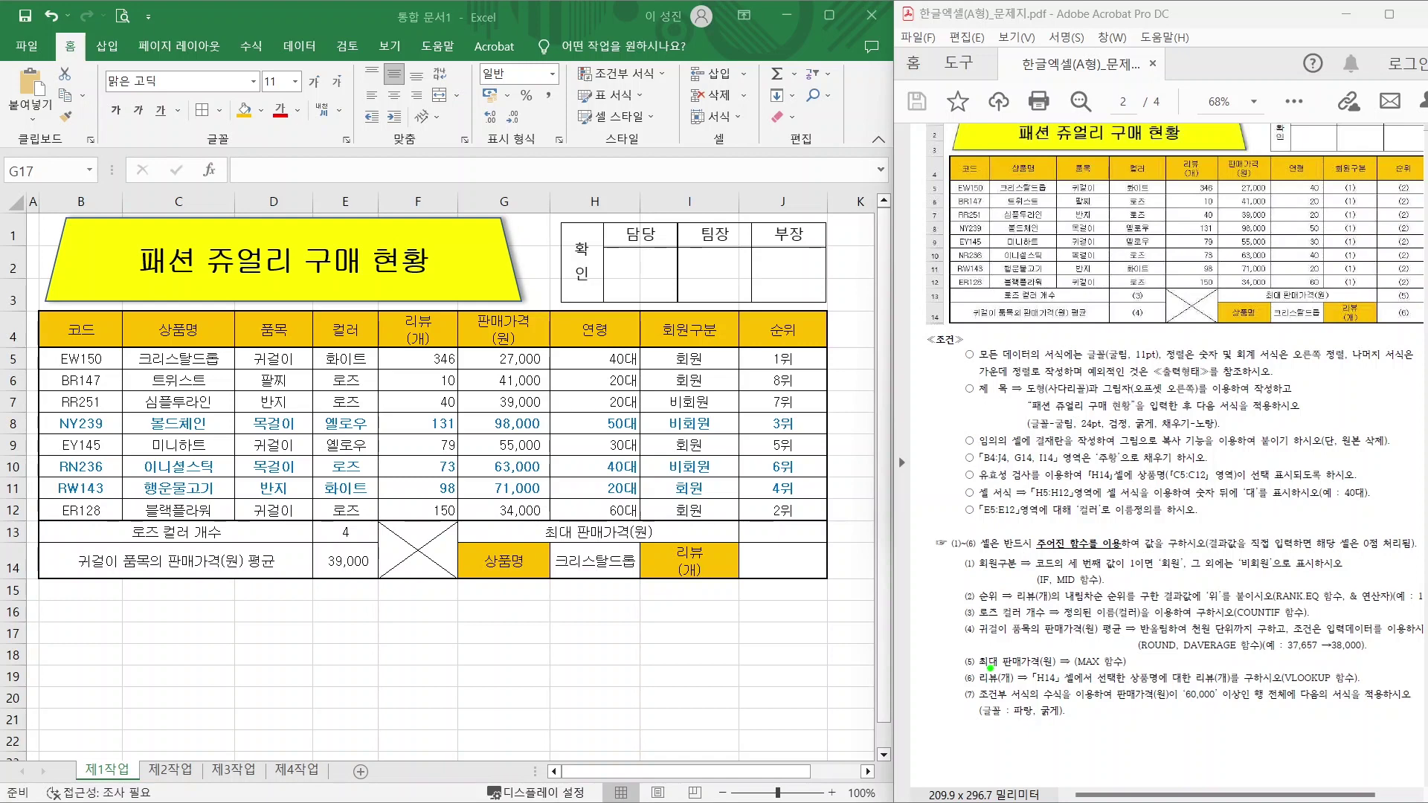
mouse_move(987, 663)
left_mouse_down()
mouse_move(1120, 663)
mouse_move(1155, 591)
left_mouse_up()
key("Escape")
key("alt+Tab")
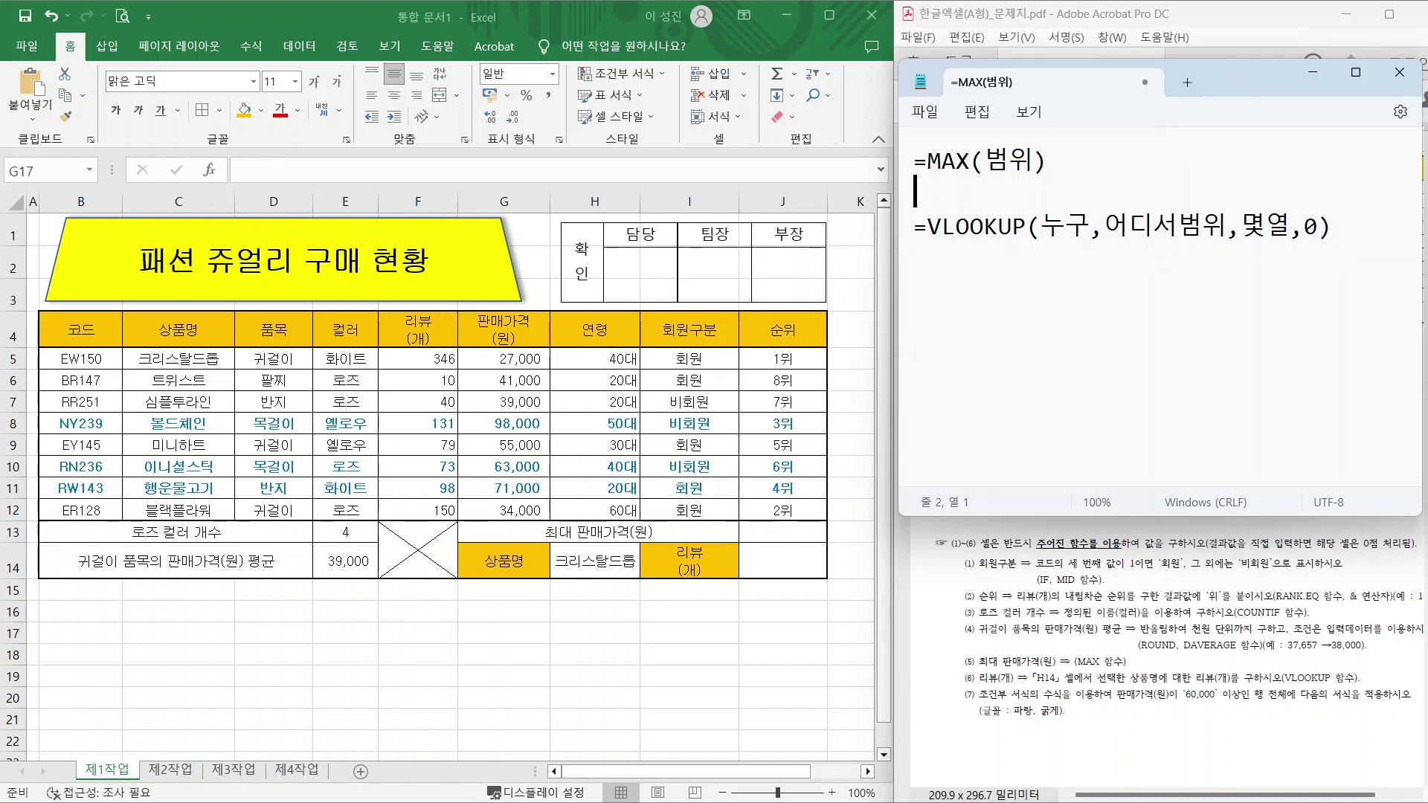
Note =MAX(G5:G12) in Notepad and begin the MAX formula in Excel cell J13.
type("=MAX(")
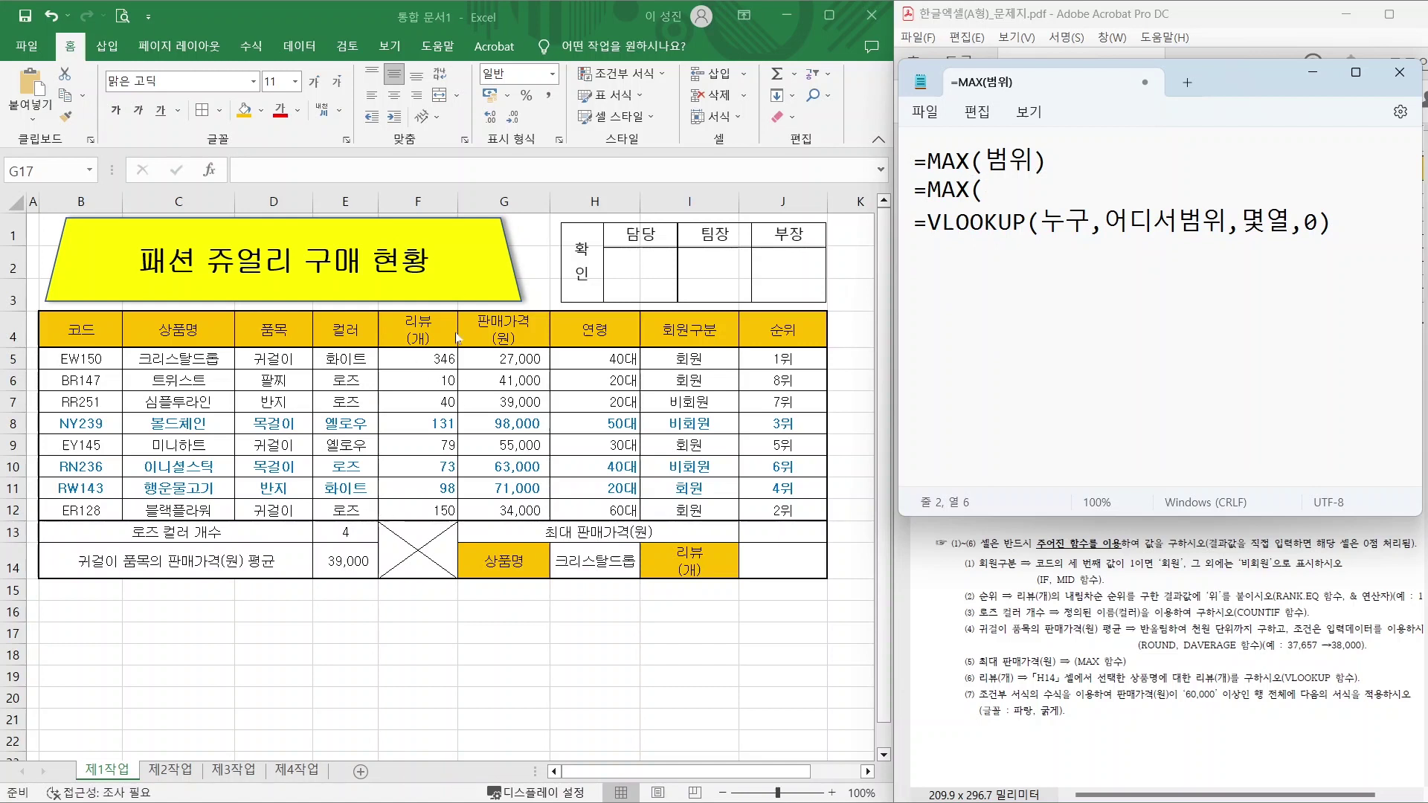
type("G")
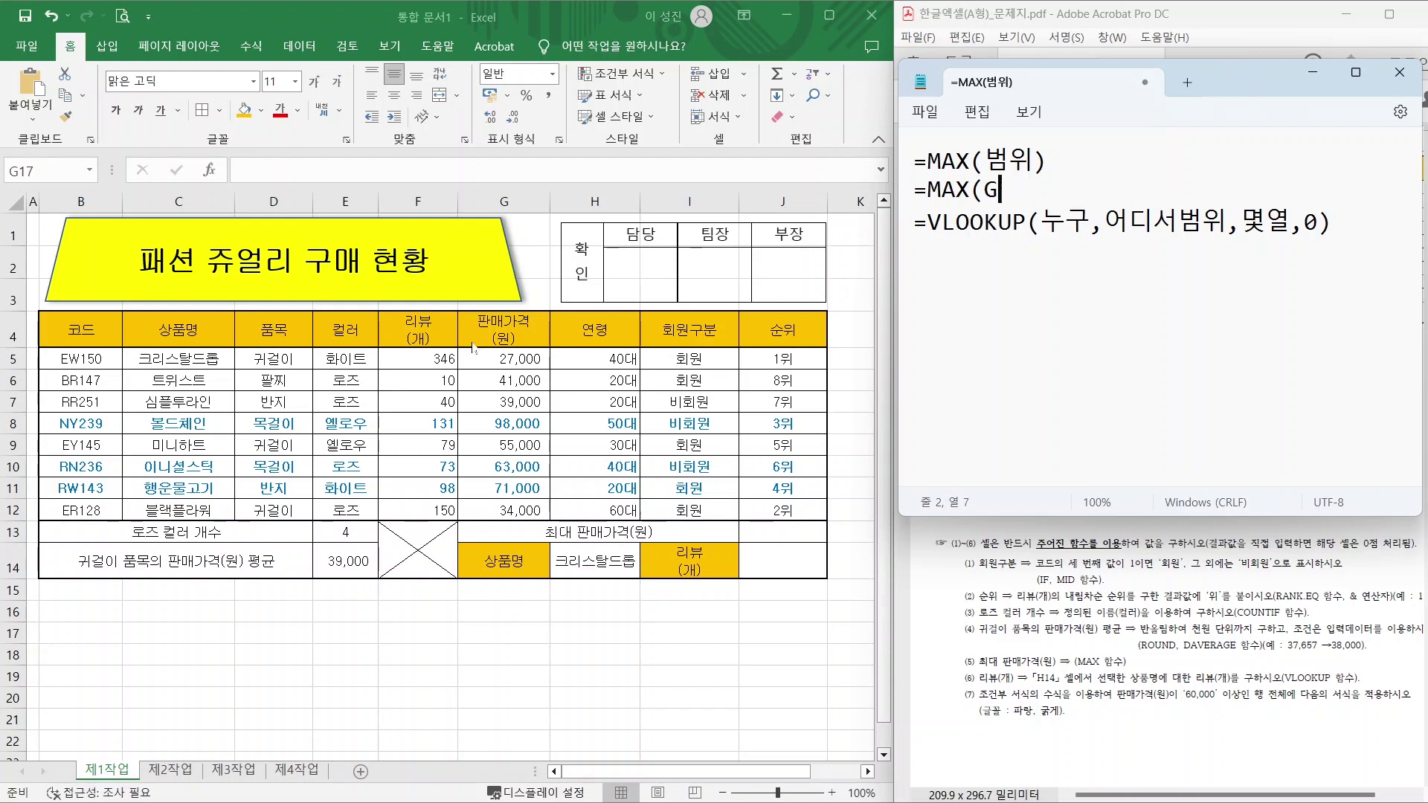
type("5:G12)")
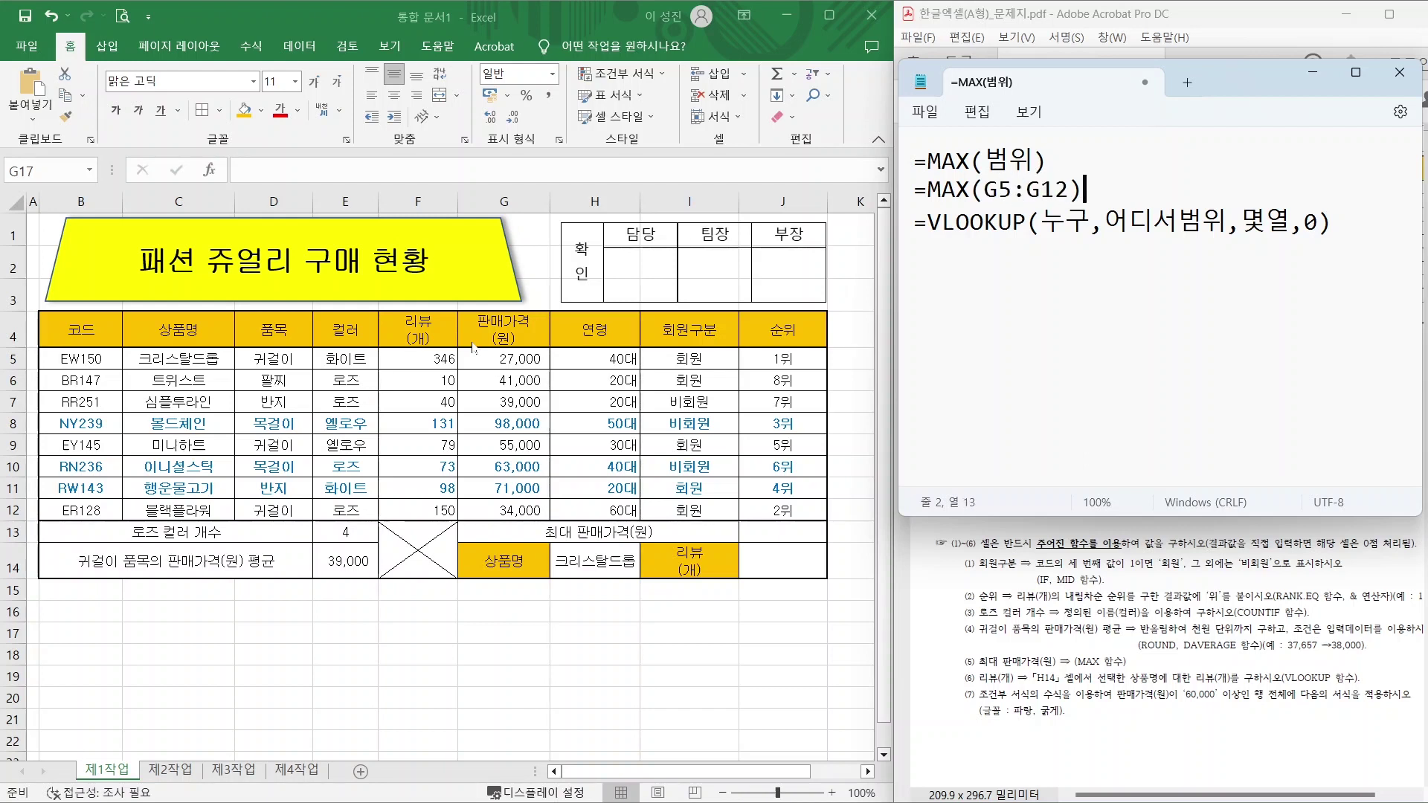
left_click(764, 535)
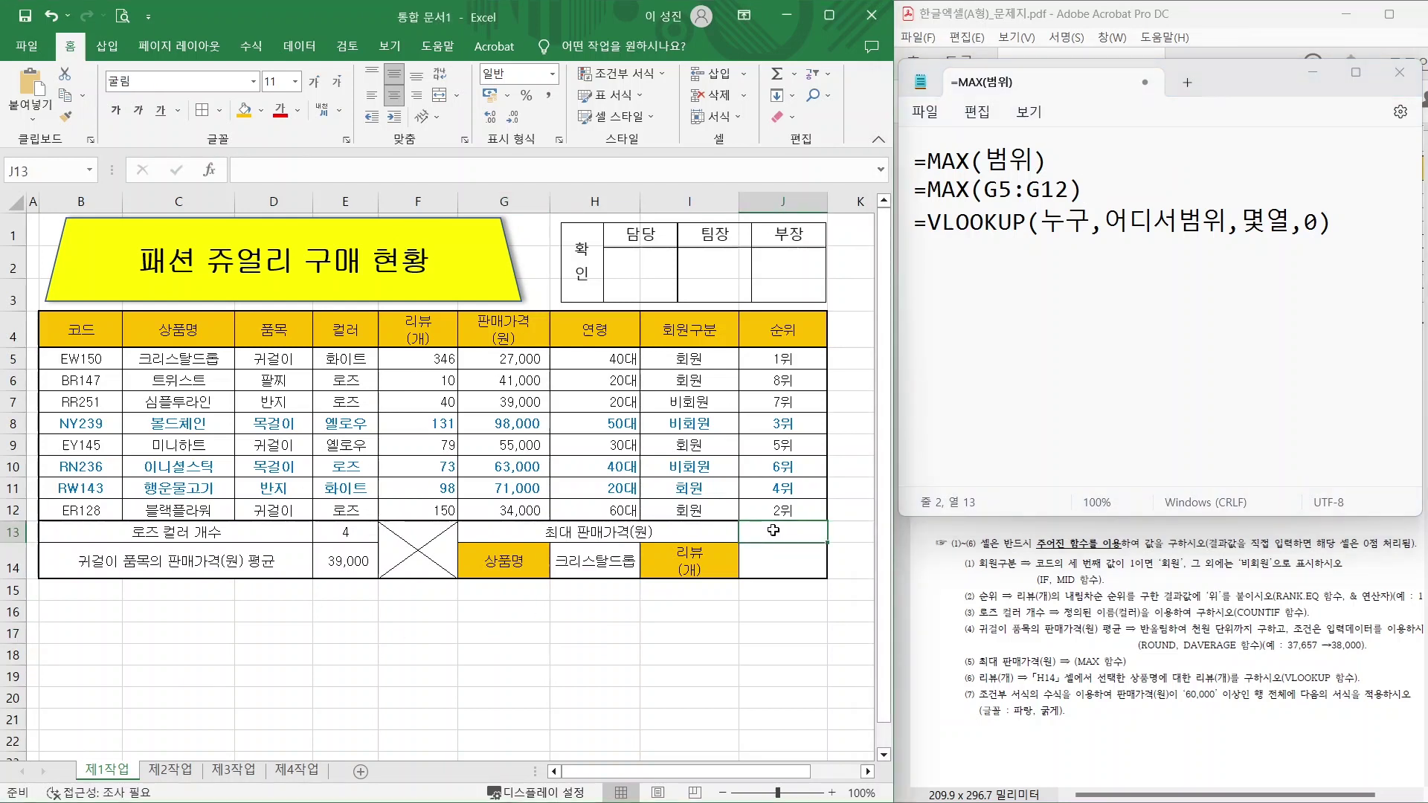
type("=M")
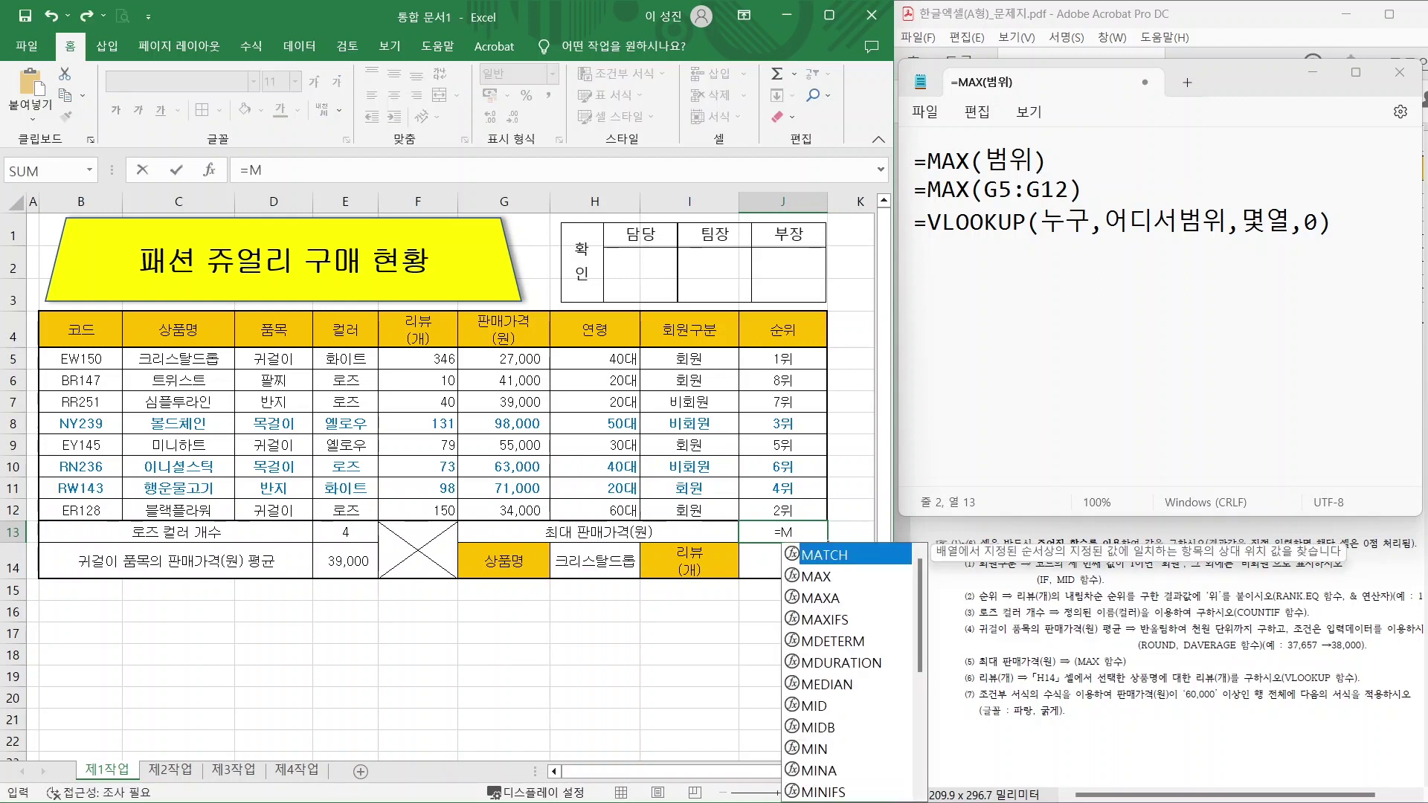
Complete =MAX(G5:G12) in J13 so it returns the top price 98,000.
key("Down")
key("Tab")
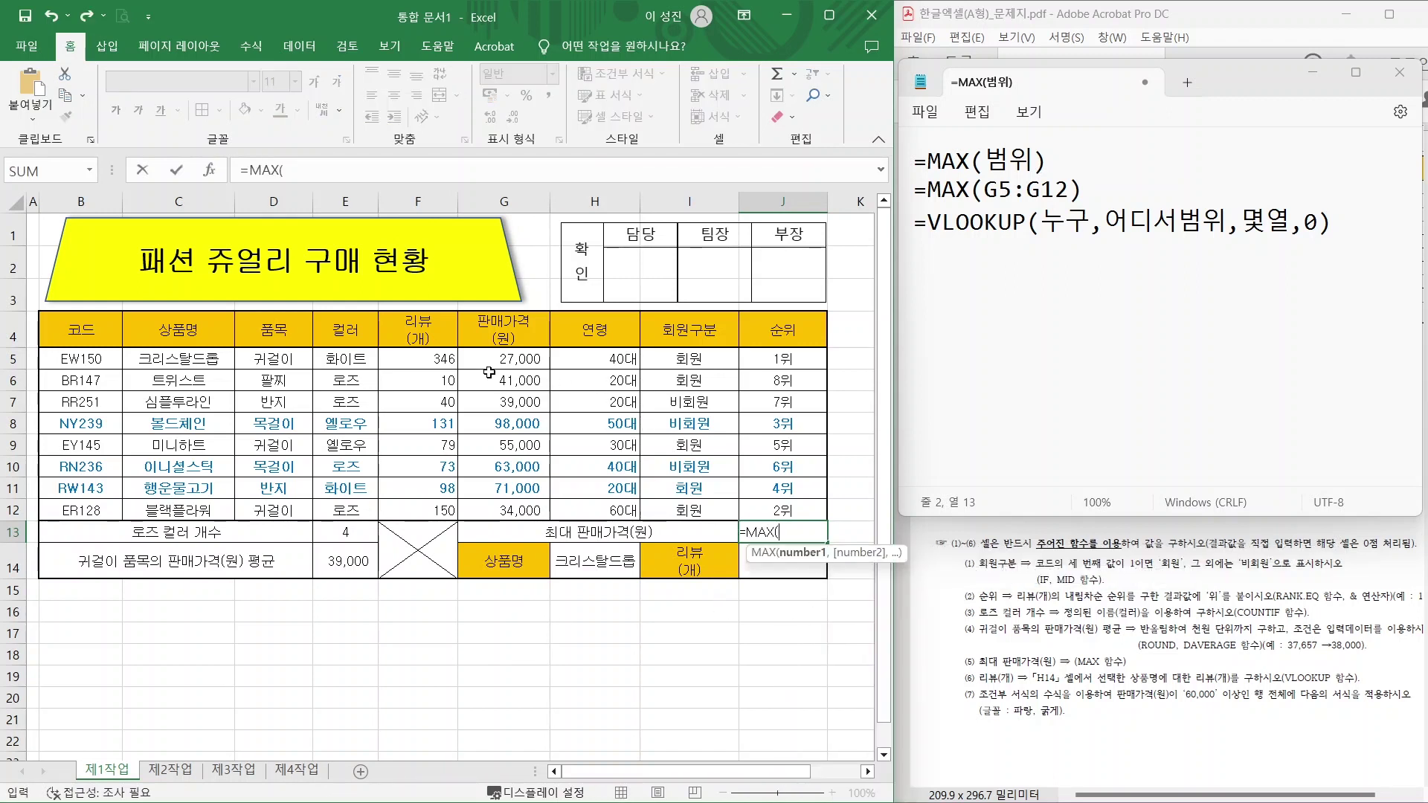
left_click_drag(490, 363, 493, 509)
key("Return")
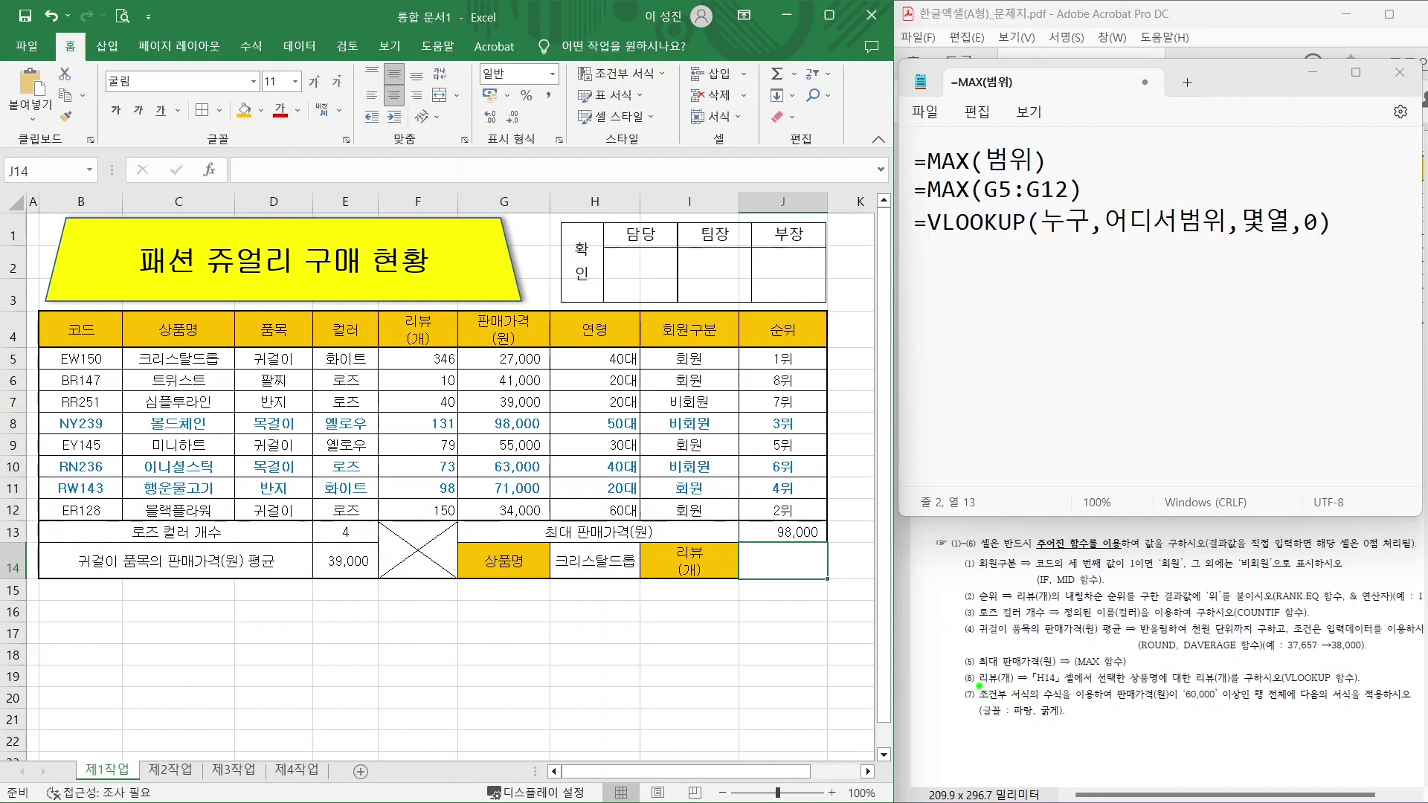
mouse_move(980, 685)
left_mouse_down()
mouse_move(1068, 669)
mouse_move(1068, 695)
mouse_move(1028, 693)
left_mouse_up()
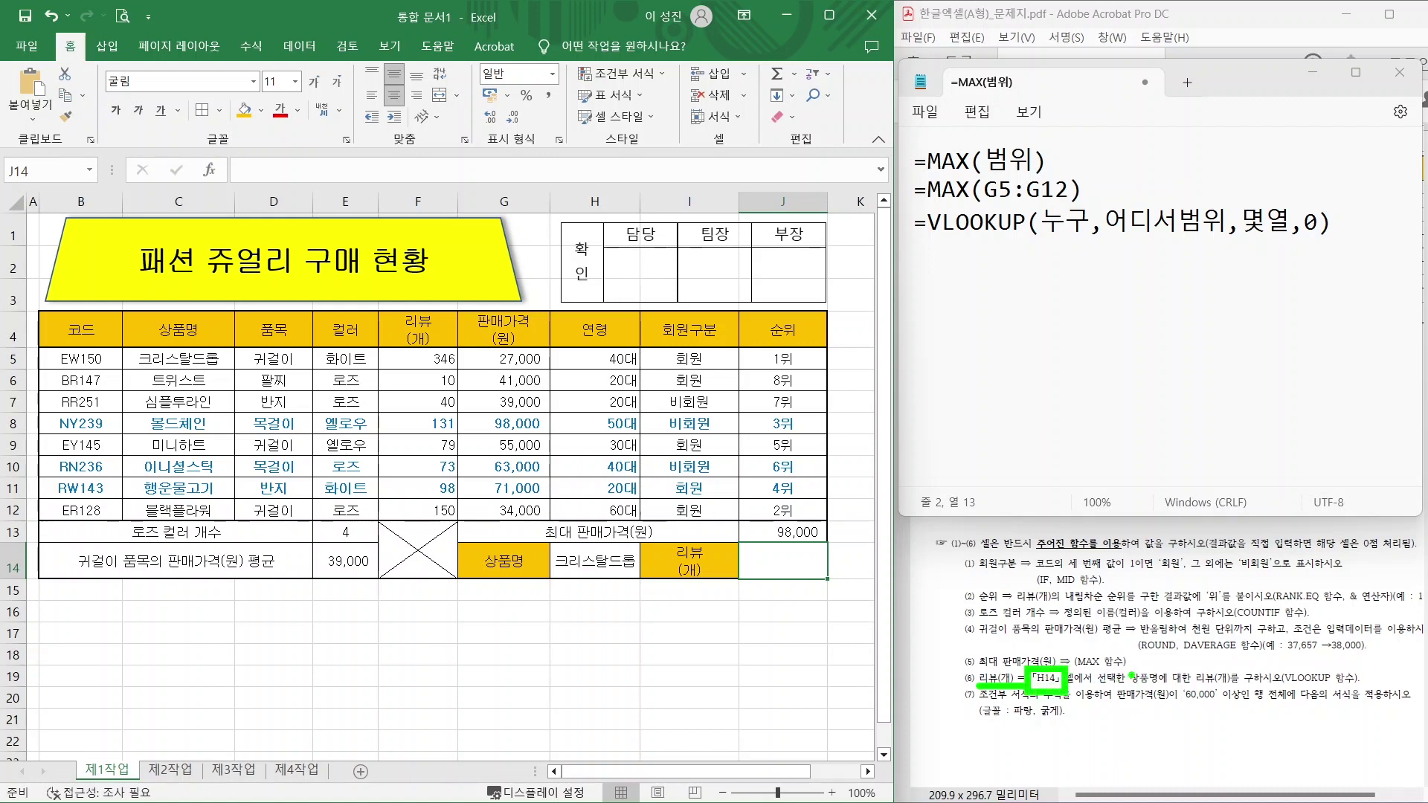
mouse_move(1162, 689)
left_mouse_down()
mouse_move(1116, 686)
mouse_move(1190, 666)
mouse_move(1229, 693)
left_mouse_up()
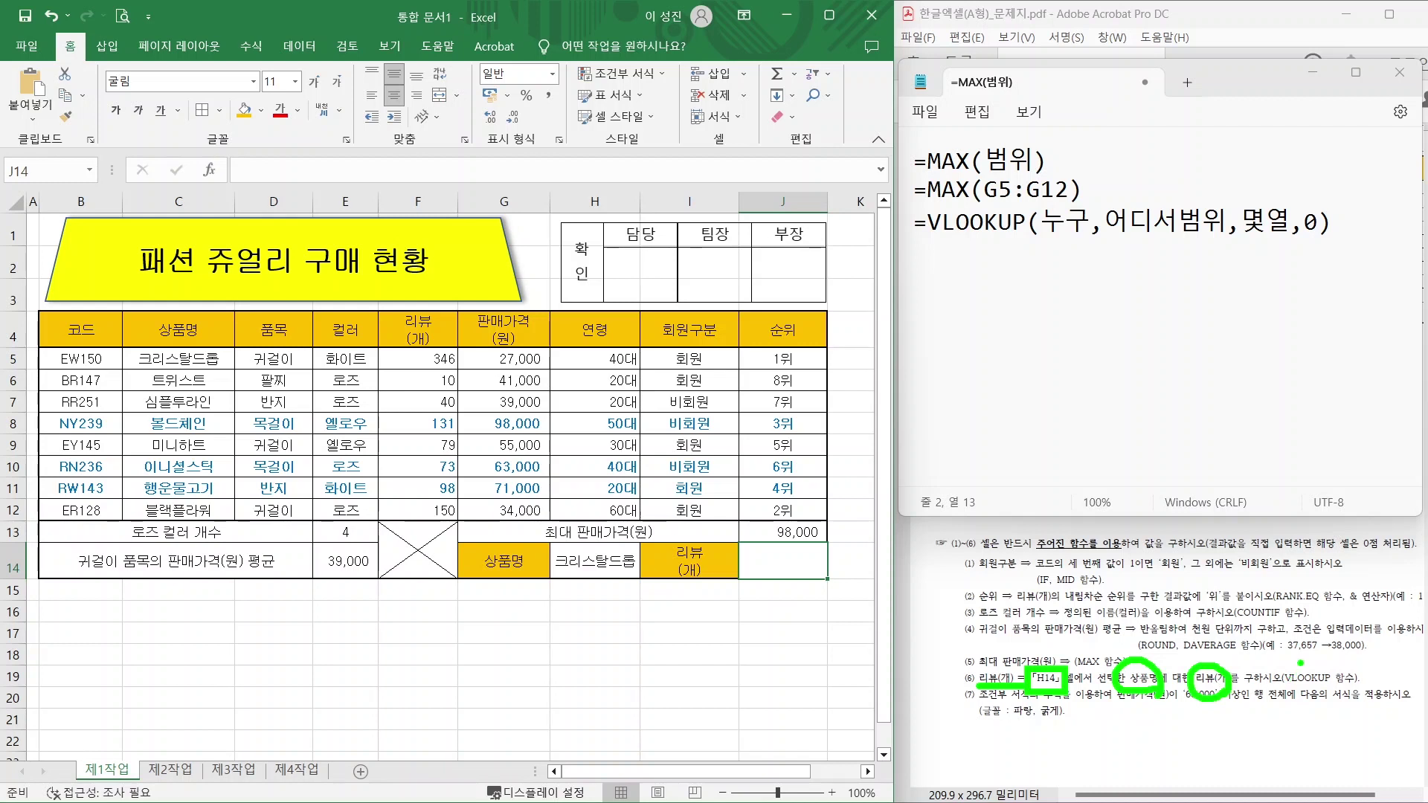
left_click_drag(1298, 644, 1328, 668)
left_click_drag(1296, 669, 1352, 627)
mouse_move(1088, 235)
left_mouse_down()
mouse_move(1069, 246)
mouse_move(1075, 196)
mouse_move(1087, 222)
left_mouse_up()
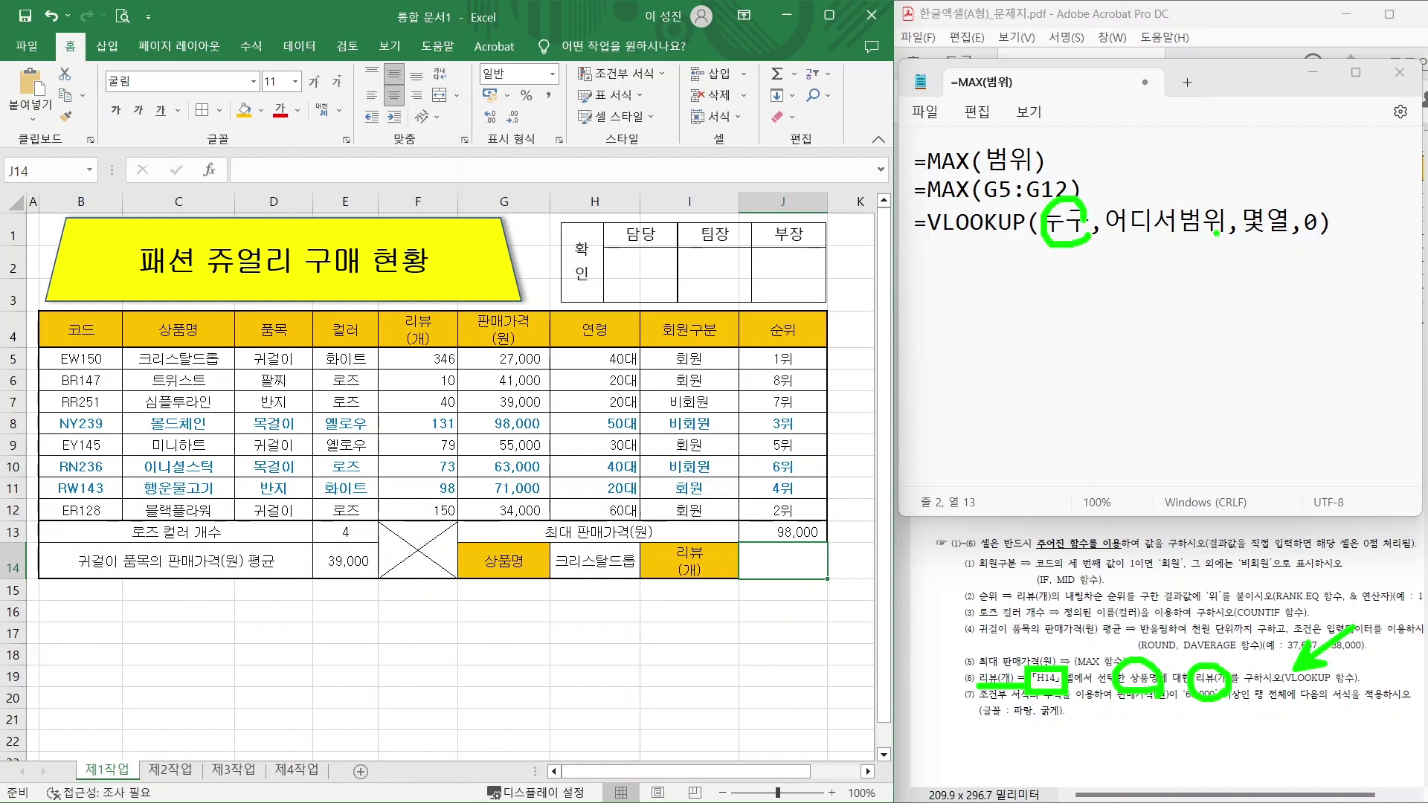
mouse_move(1217, 233)
left_mouse_down()
mouse_move(1134, 223)
mouse_move(1210, 212)
mouse_move(1209, 232)
left_mouse_up()
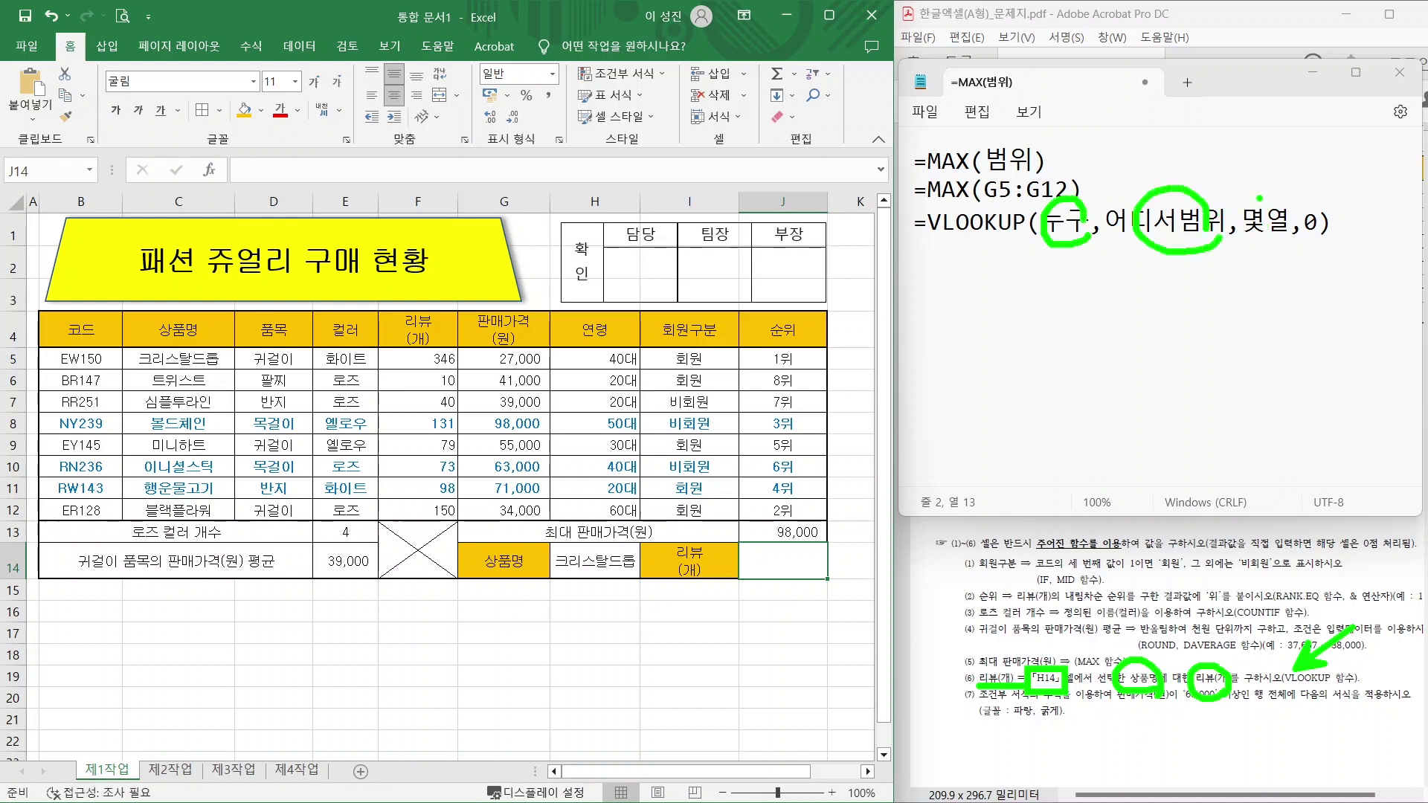
left_click_drag(1259, 209, 1217, 123)
mouse_move(1239, 185)
left_mouse_down()
mouse_move(1257, 206)
mouse_move(1368, 145)
left_mouse_up()
left_click_drag(1319, 176, 1342, 192)
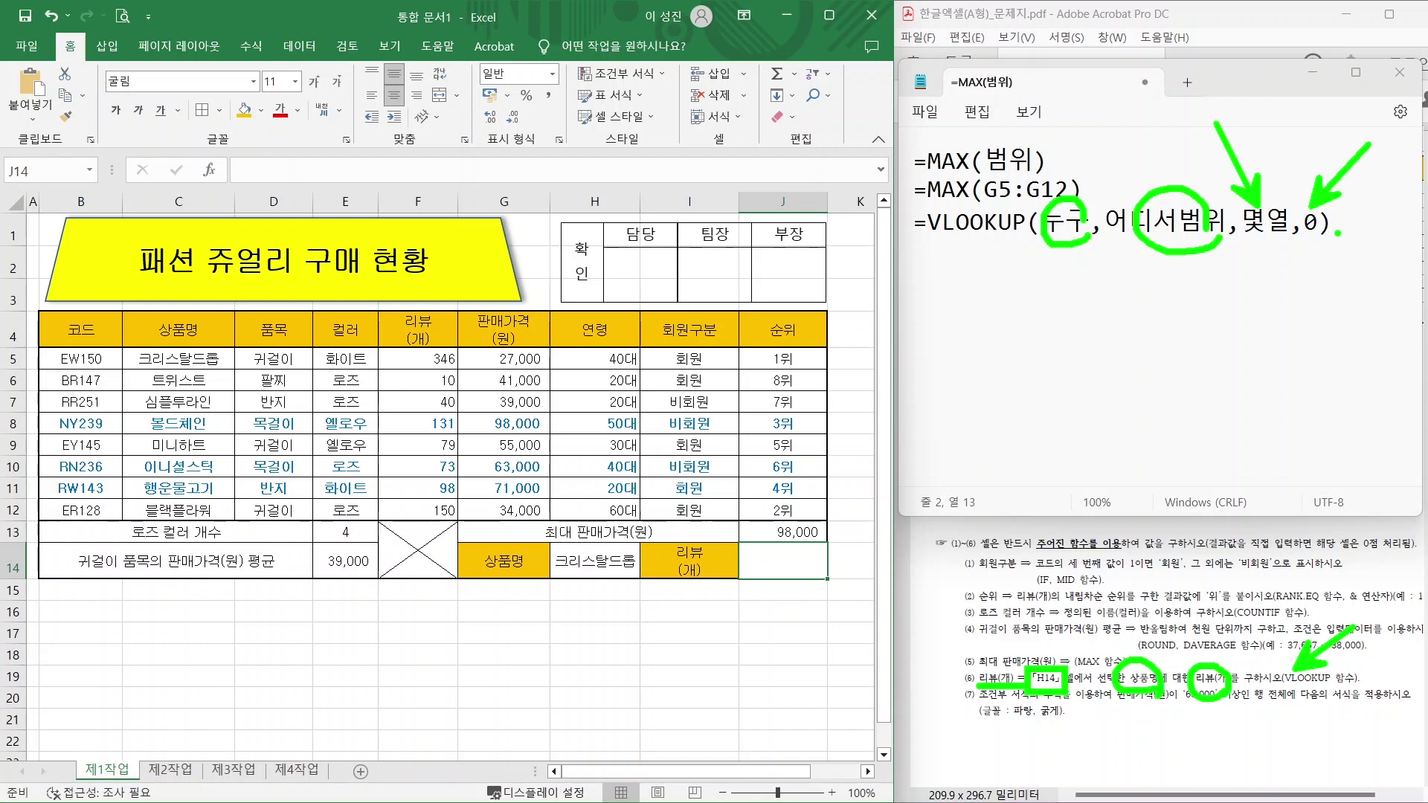
key("Escape")
Begin the note line =VLOOKUP(H14, while marking the lookup value and table on screen.
left_click(915, 251)
type("=V")
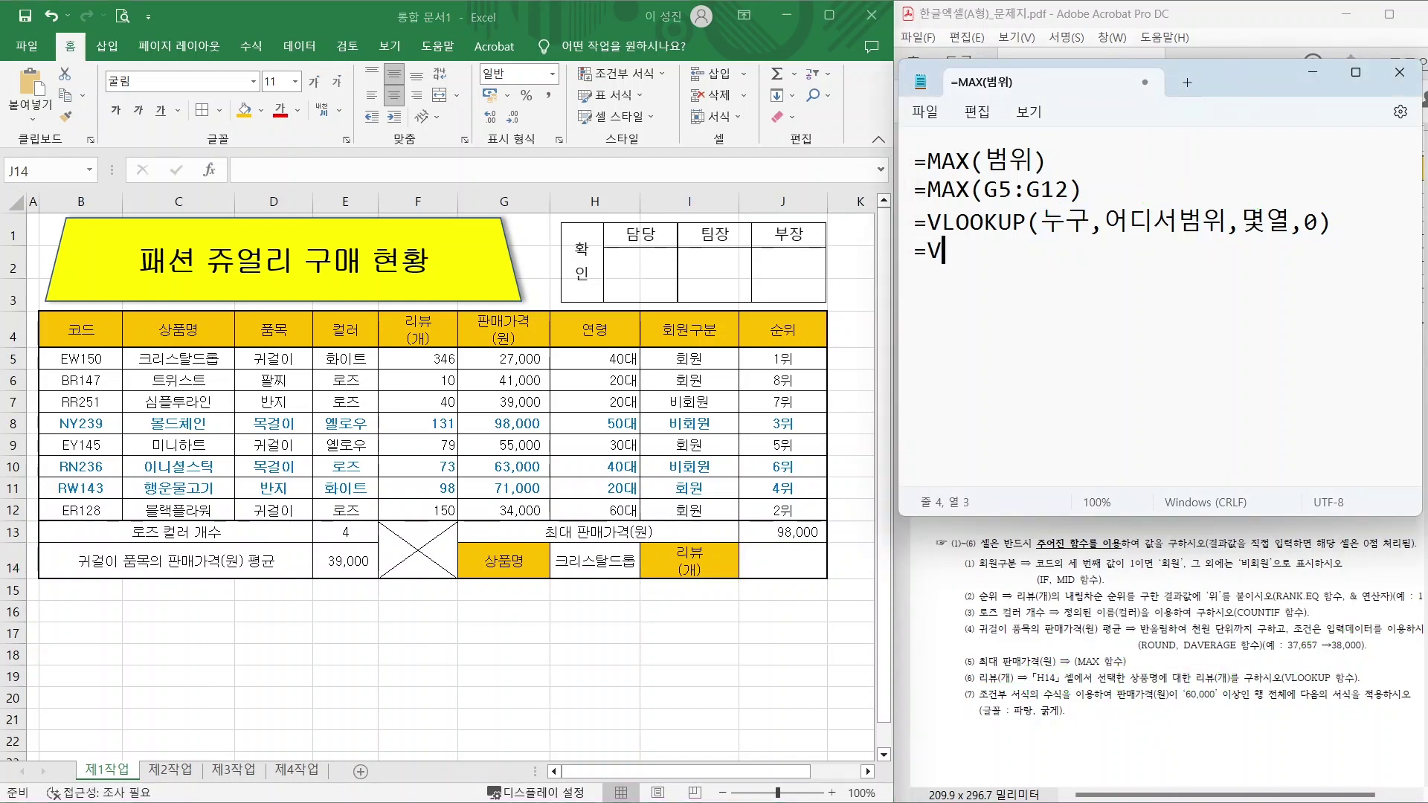
type("LOOKUP(")
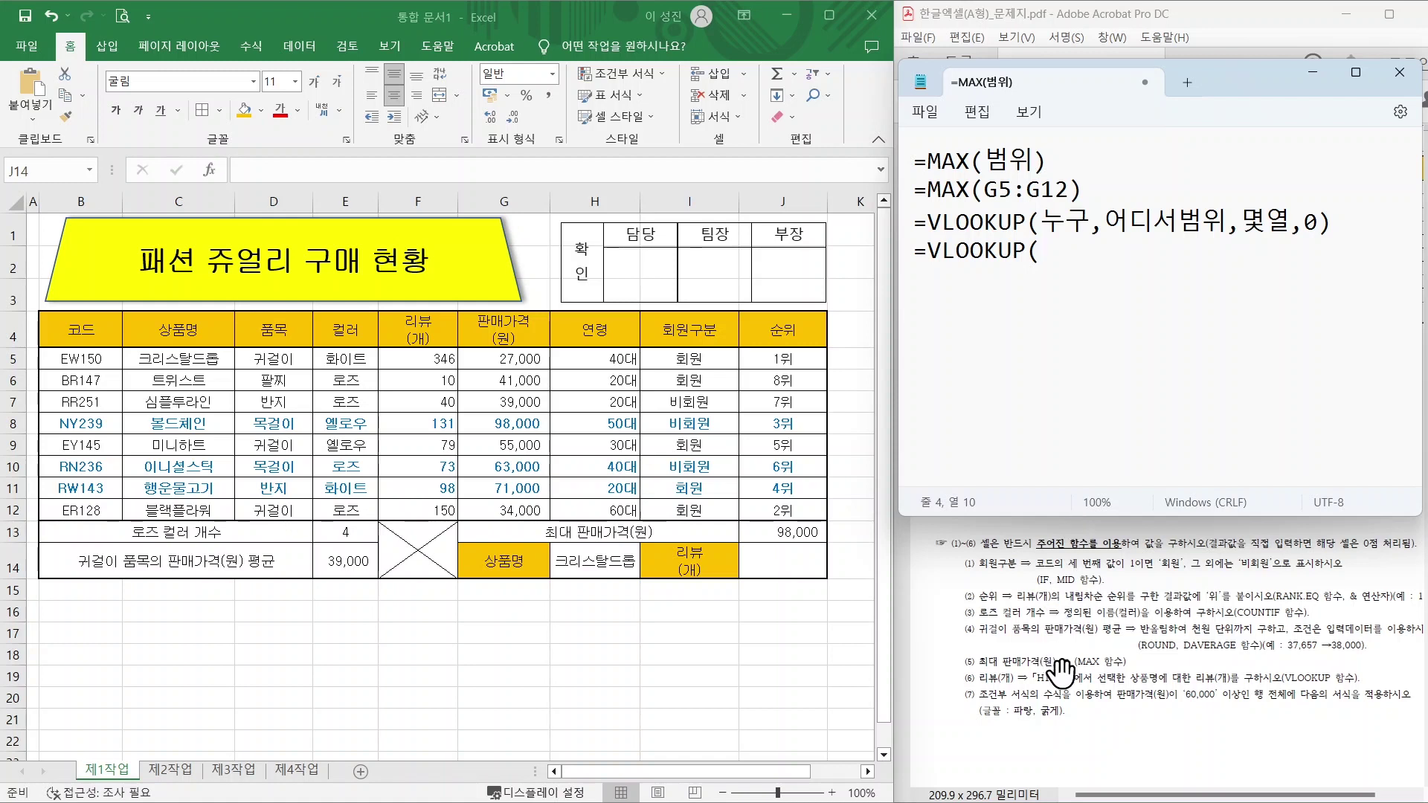
mouse_move(1058, 680)
left_mouse_down()
mouse_move(1051, 695)
mouse_move(1069, 653)
mouse_move(1083, 688)
left_mouse_up()
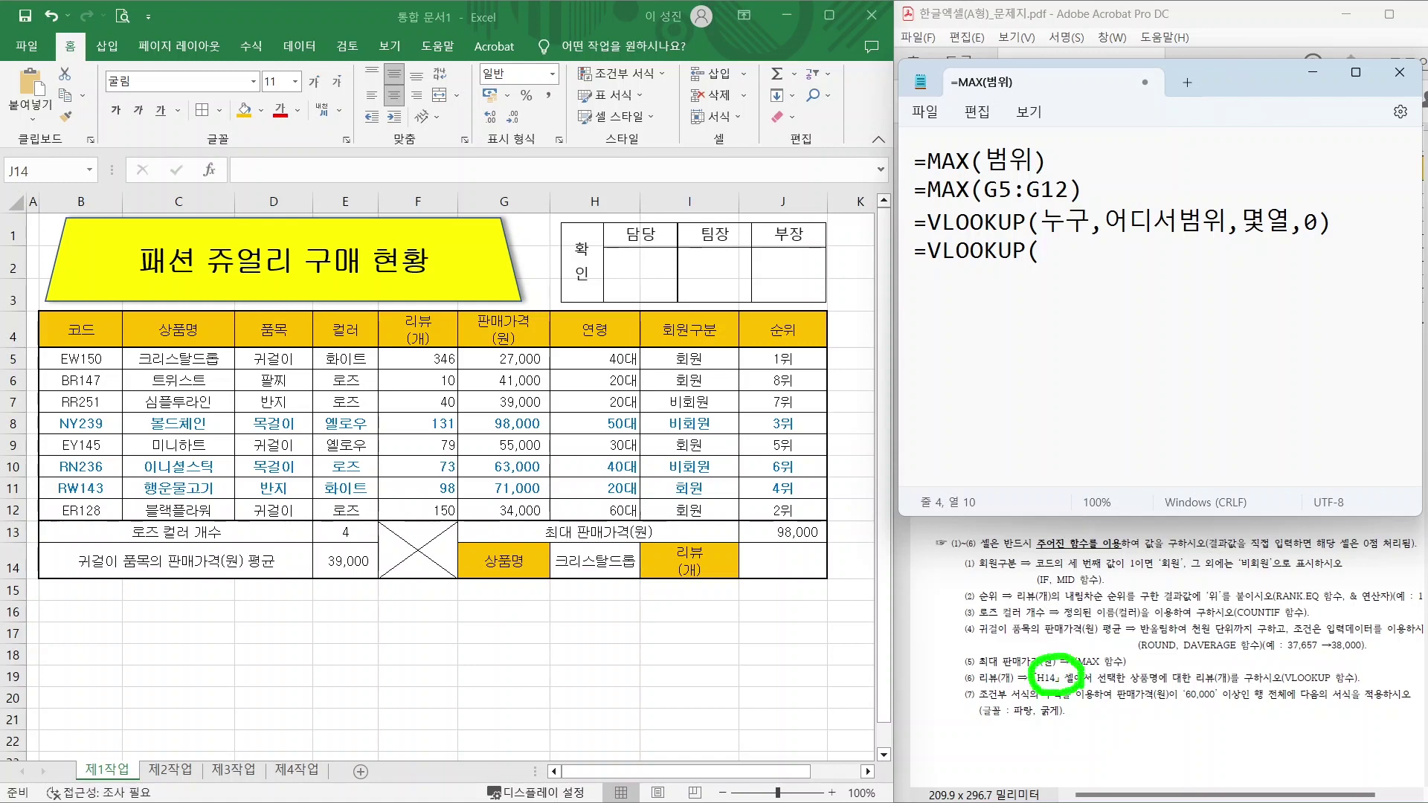
key("Escape")
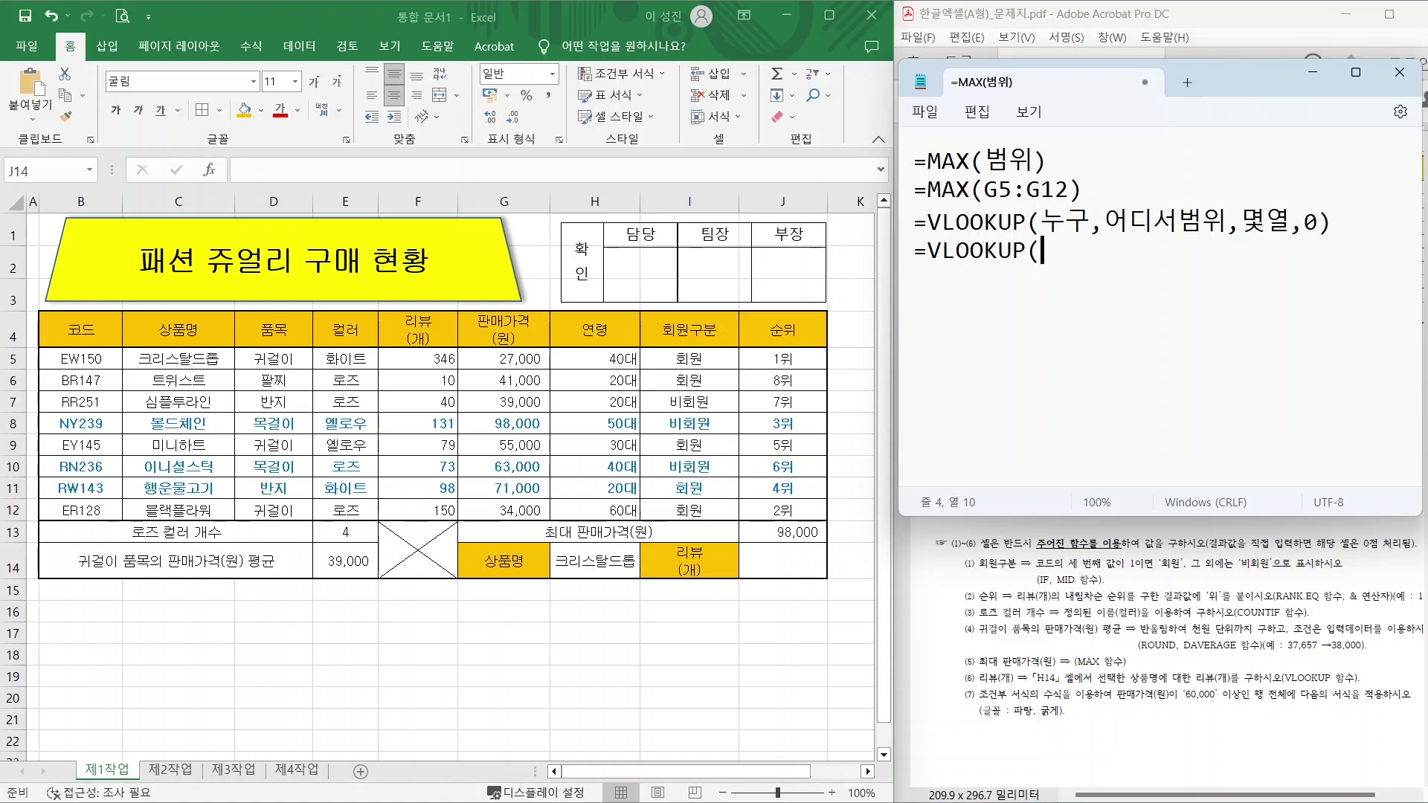
type("H14,")
mouse_move(1158, 688)
left_mouse_down()
mouse_move(1127, 667)
mouse_move(1219, 696)
mouse_move(1217, 667)
mouse_move(1225, 687)
left_mouse_up()
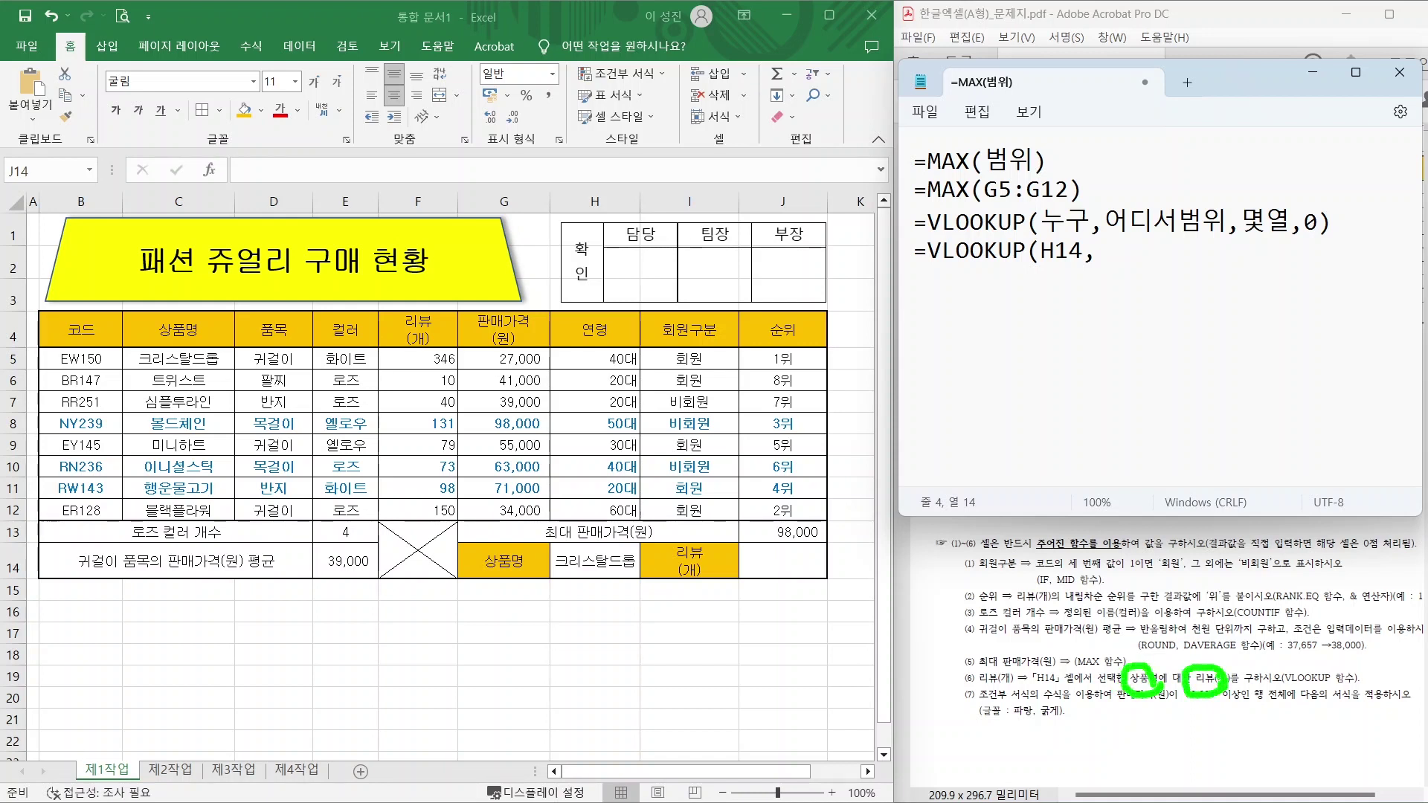
left_click_drag(180, 325, 257, 238)
left_click_drag(406, 320, 488, 242)
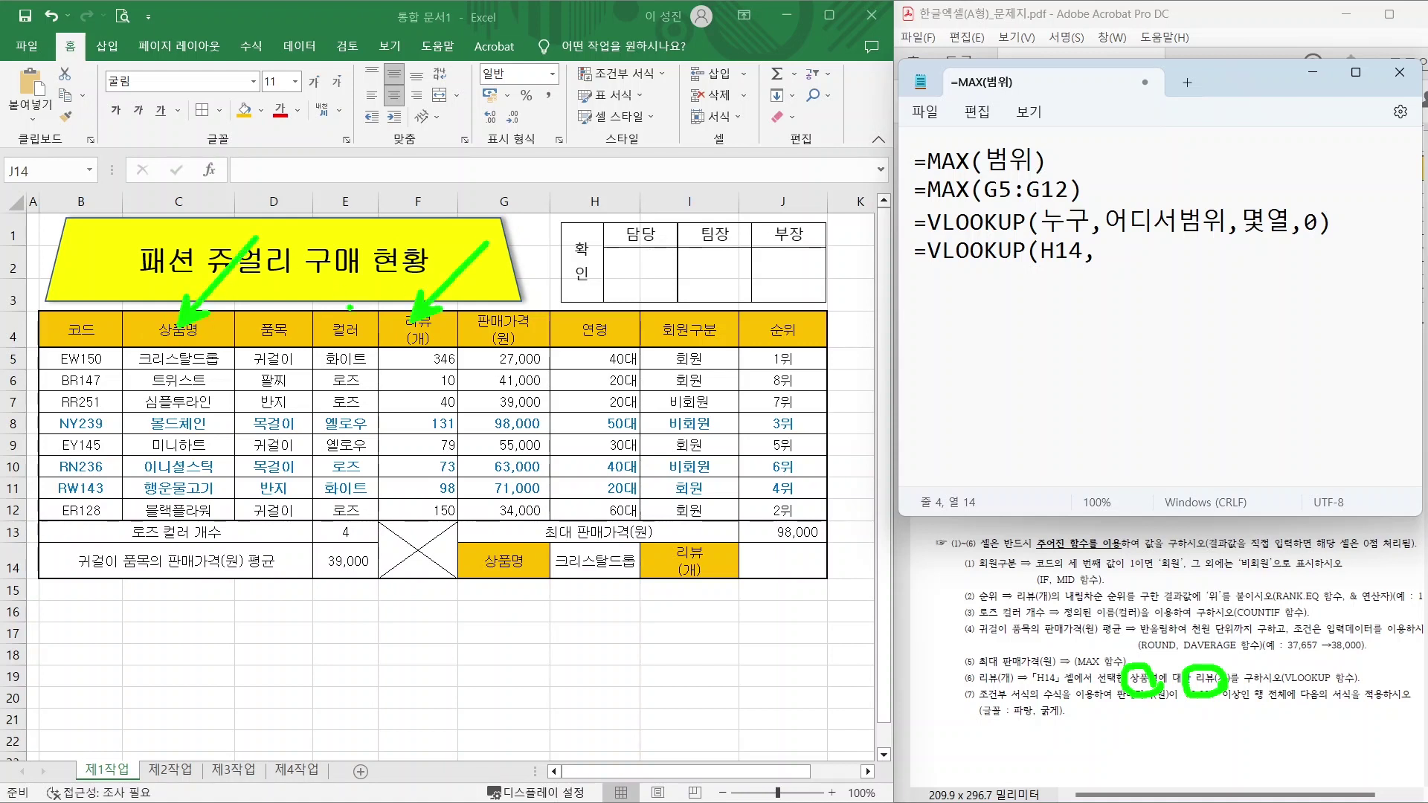
mouse_move(117, 345)
left_mouse_down()
mouse_move(312, 462)
mouse_move(461, 524)
left_mouse_up()
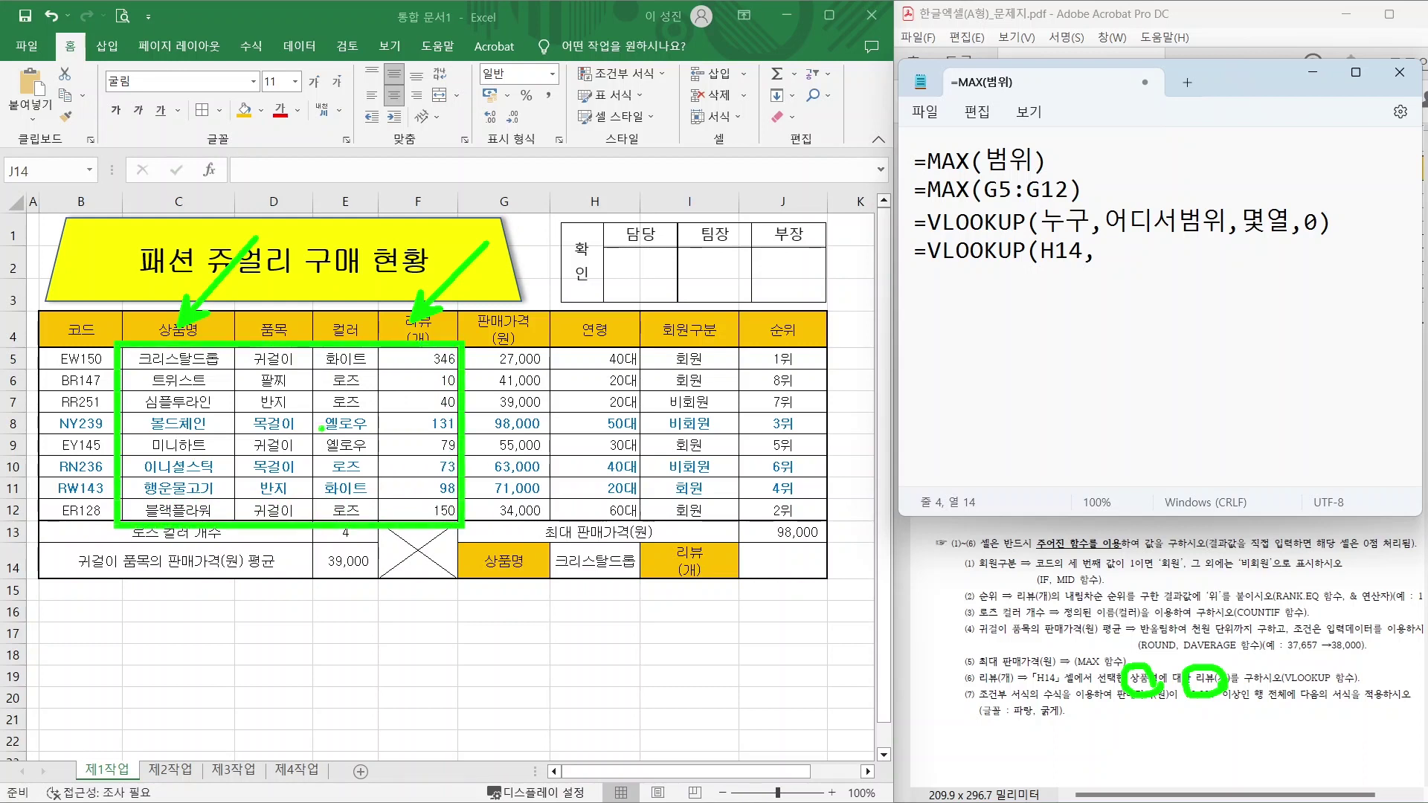
key("Escape")
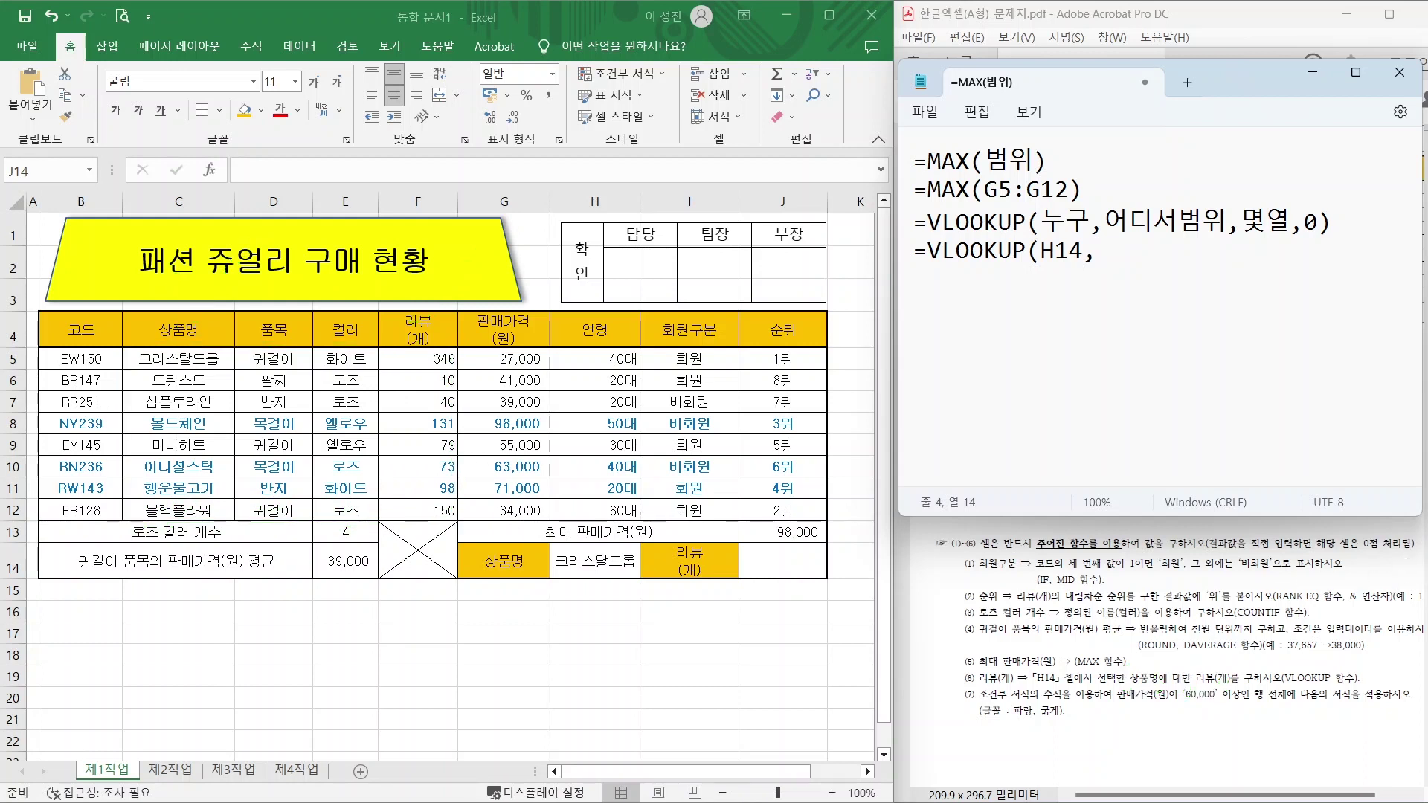
Add the range C5:F12 to the note, marking its columns to count to the fourth.
type("C5:F12,")
left_click_drag(132, 349, 457, 522)
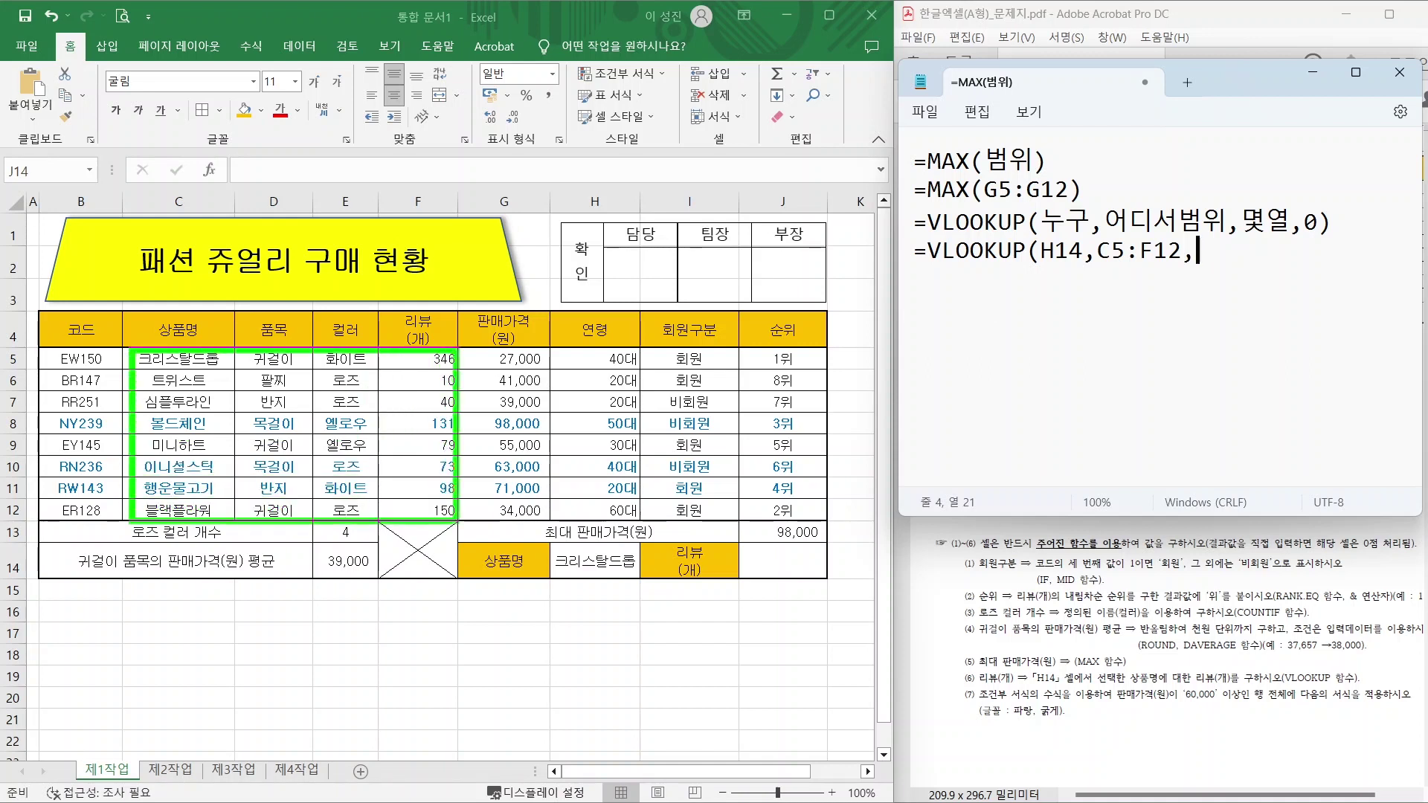
mouse_move(195, 378)
left_mouse_down()
mouse_move(183, 401)
mouse_move(296, 421)
left_mouse_up()
mouse_move(332, 376)
left_mouse_down()
mouse_move(354, 396)
mouse_move(338, 424)
left_mouse_up()
left_click_drag(426, 386, 454, 425)
left_click_drag(446, 378, 407, 435)
key("Escape")
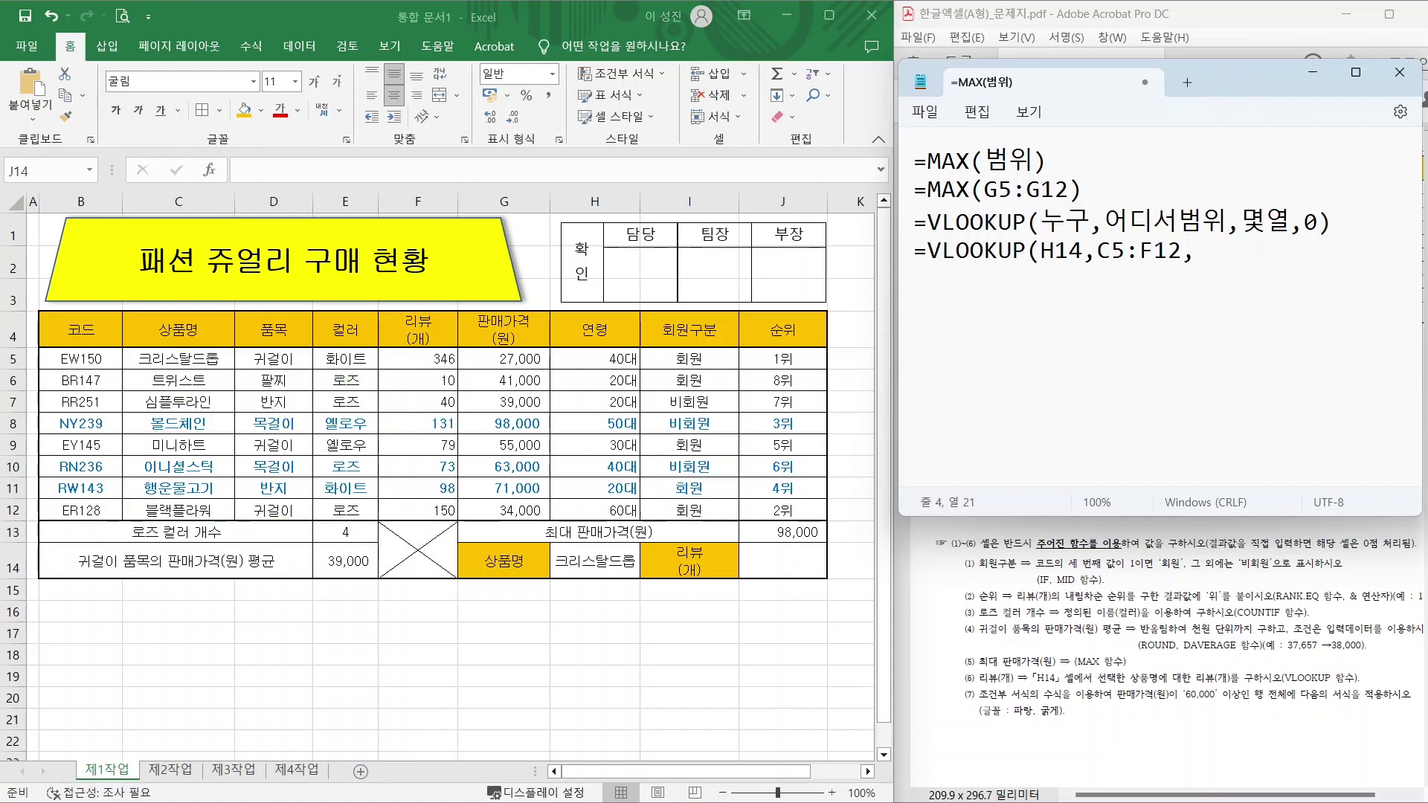
Finish the note with column 4 and match type 0, then return to cell J14.
type("4,")
type("0)")
left_click(783, 557)
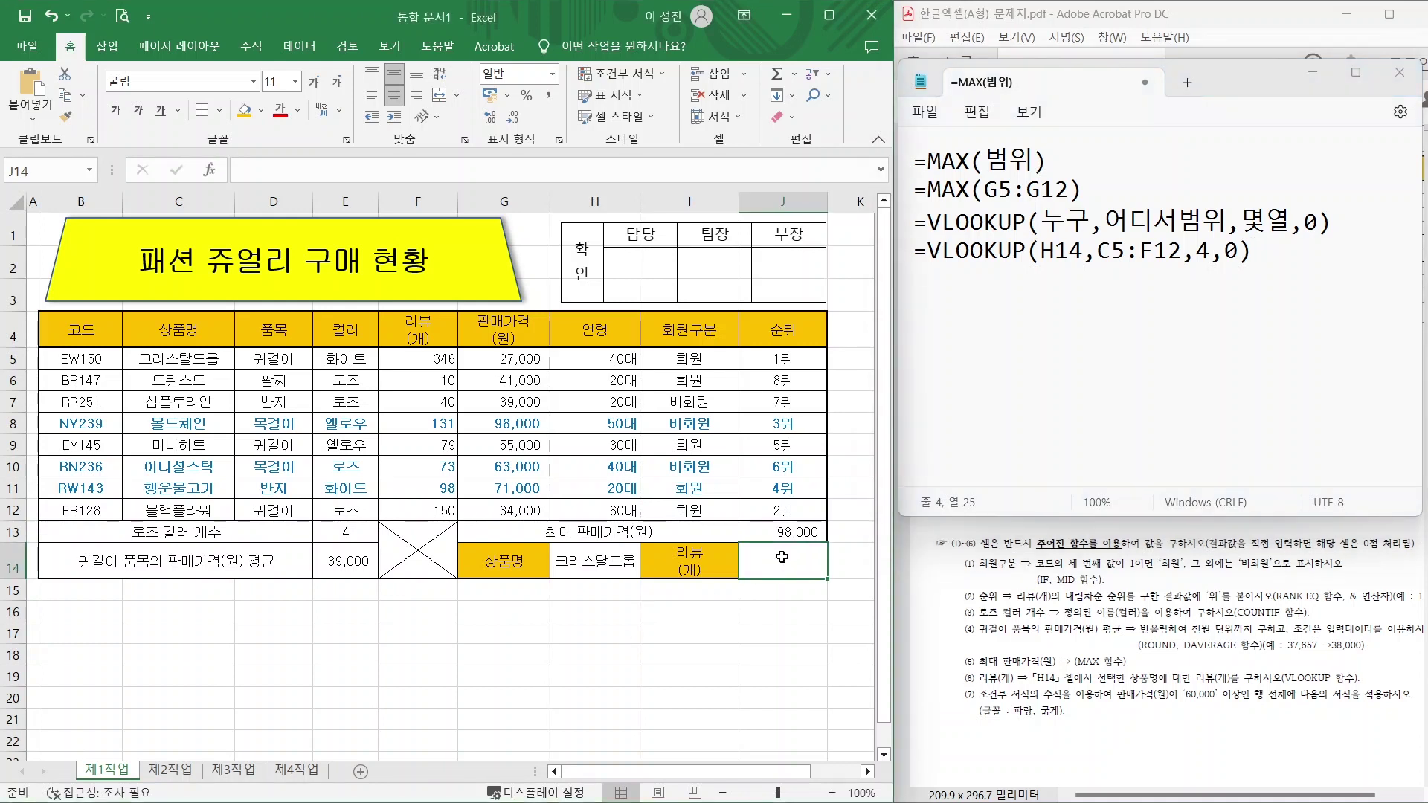
Enter =VLOOKUP(H14,C5:F12,4,FALSE) in J14, returning 346 reviews.
type("=V")
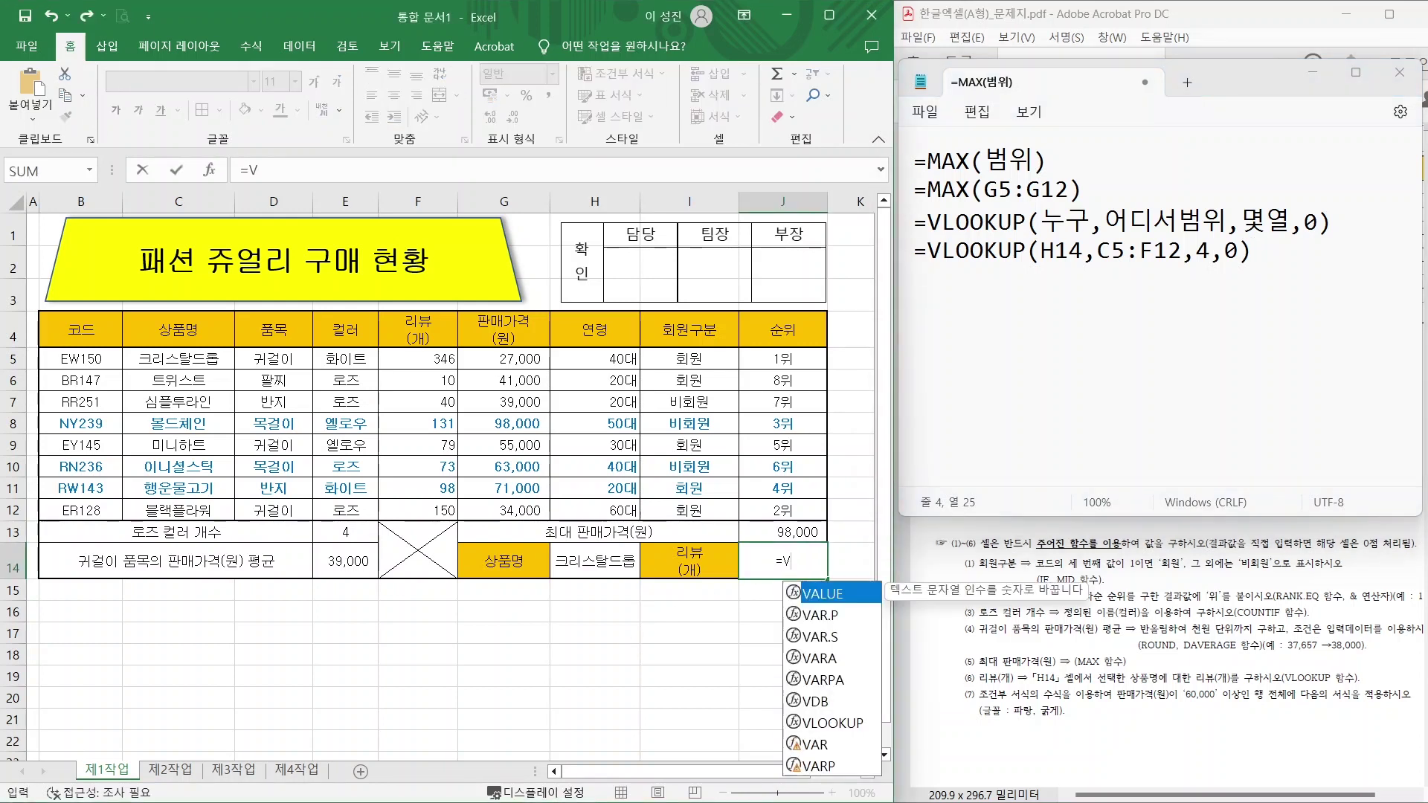
double_click(829, 723)
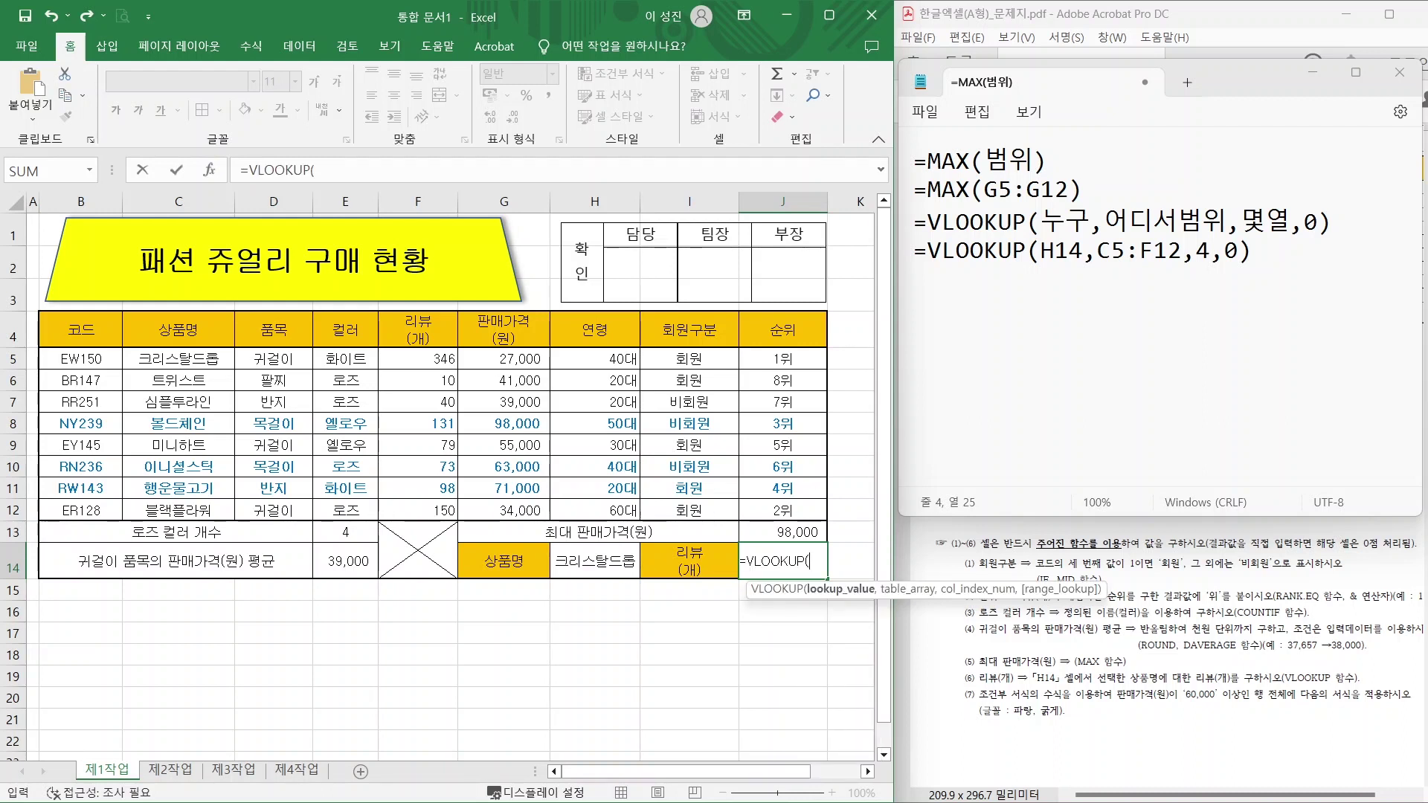
left_click(604, 559)
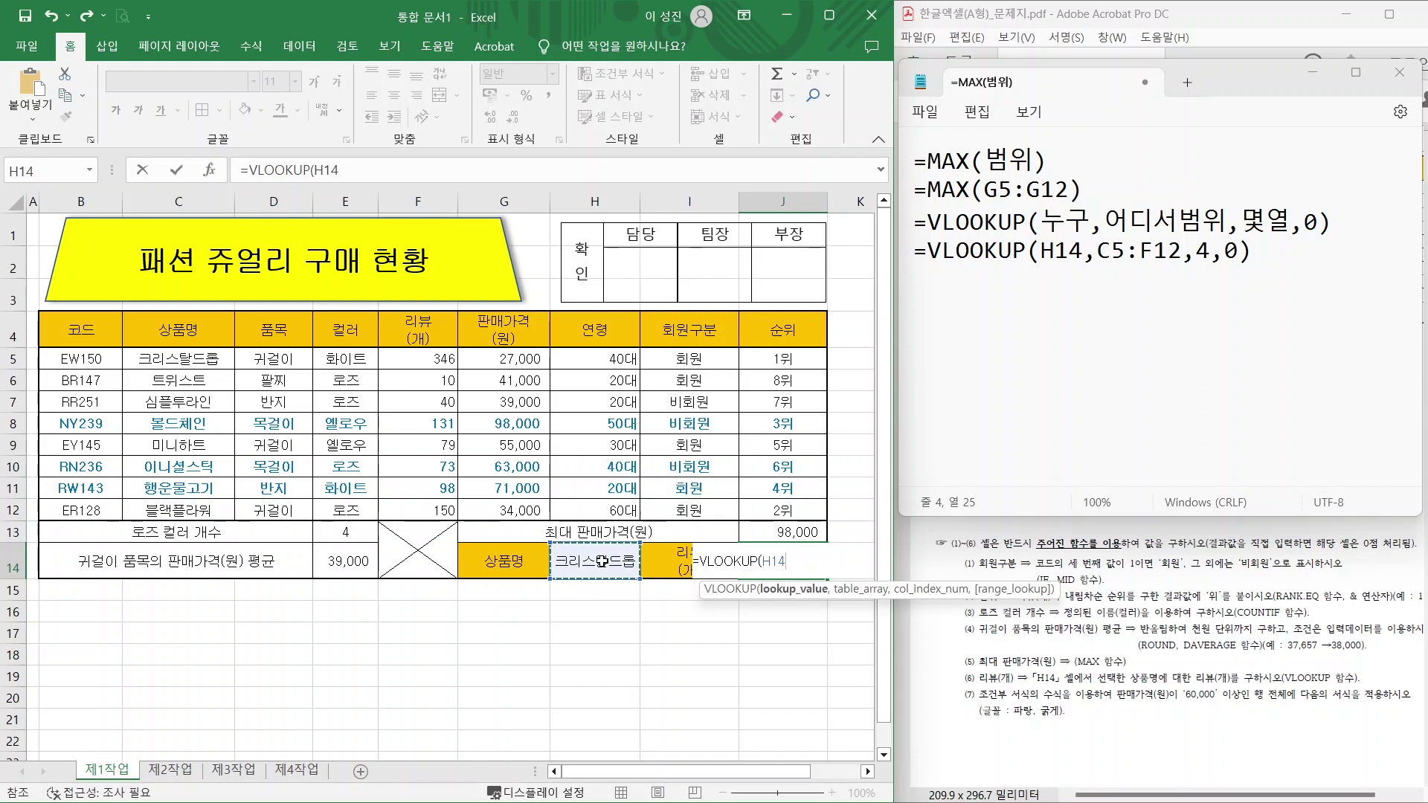
type(",")
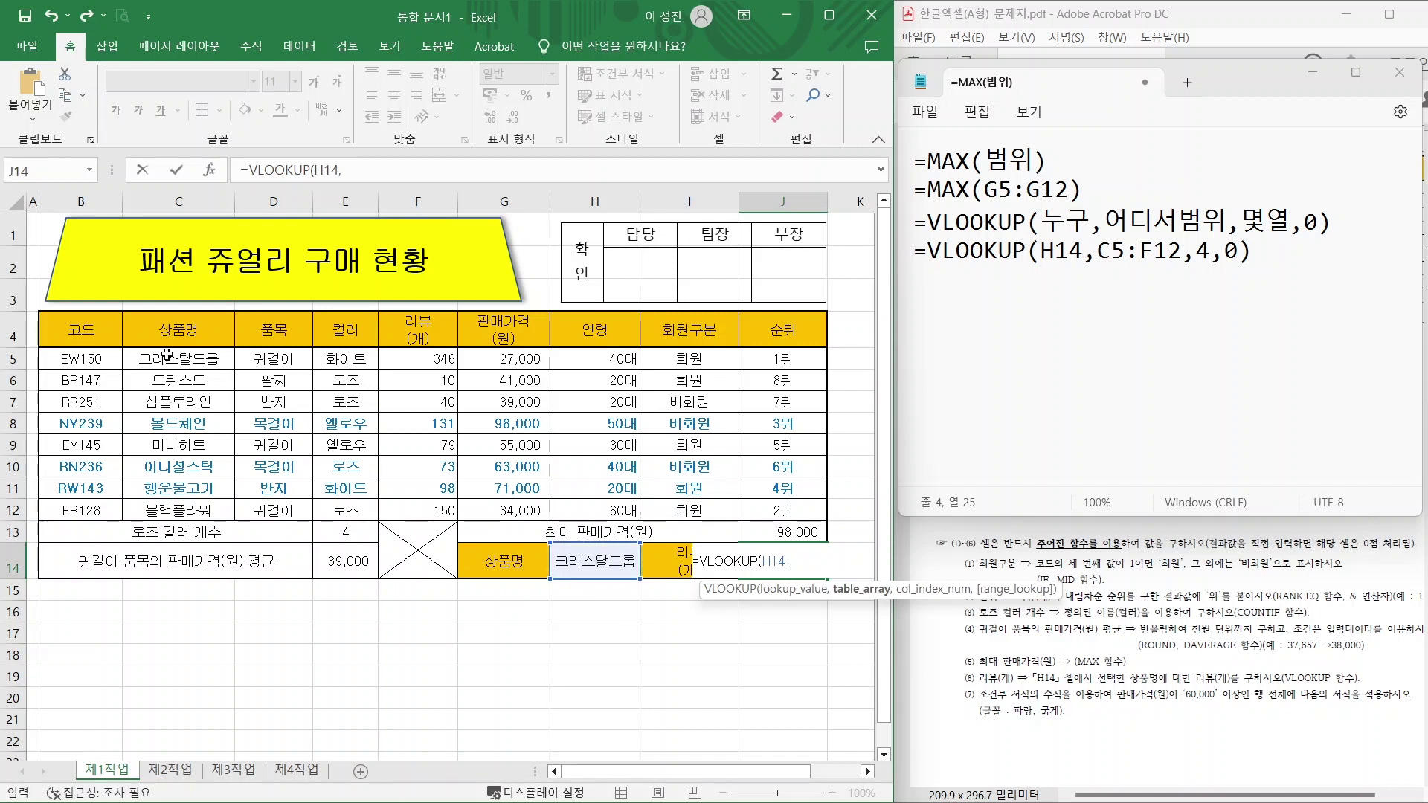
left_click_drag(168, 356, 446, 511)
type(",4")
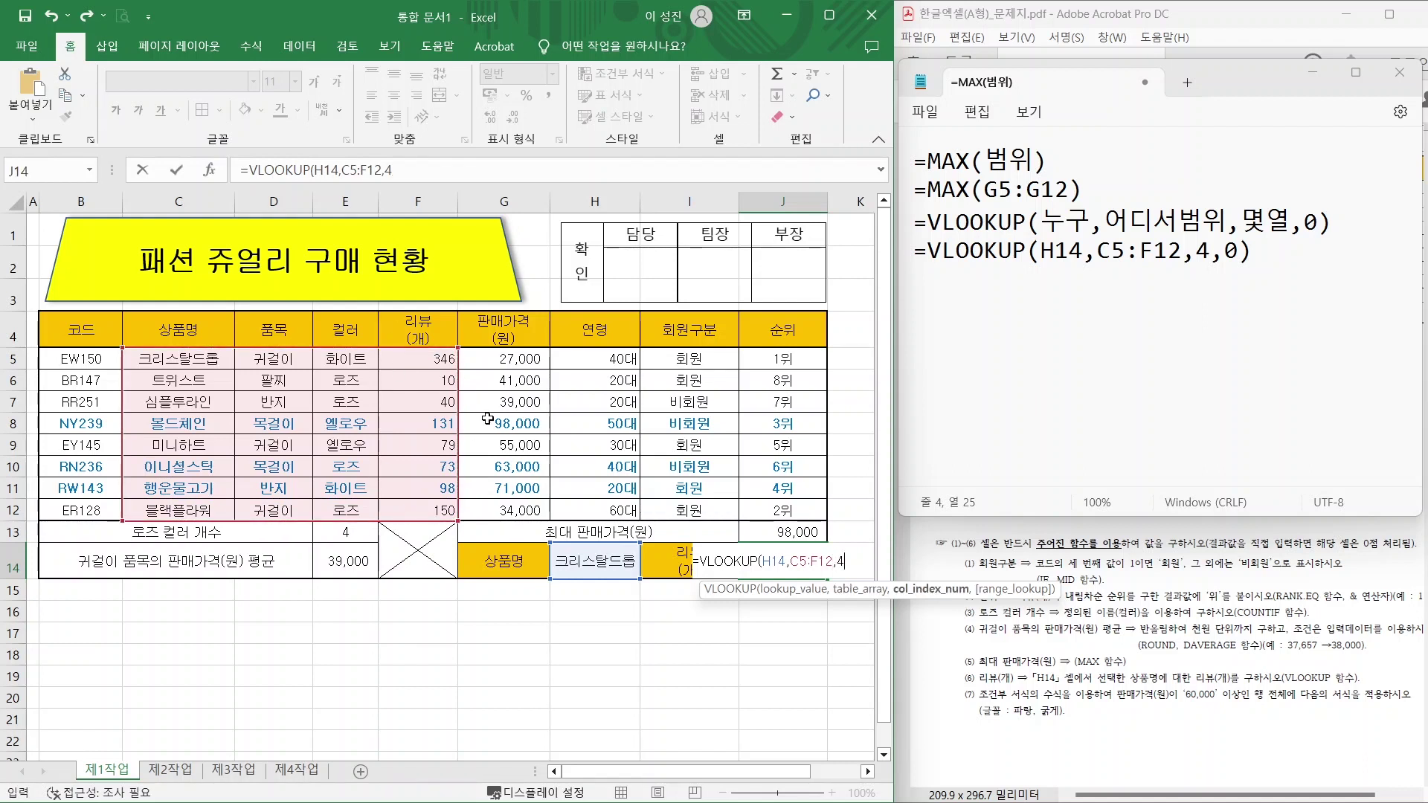
type(",")
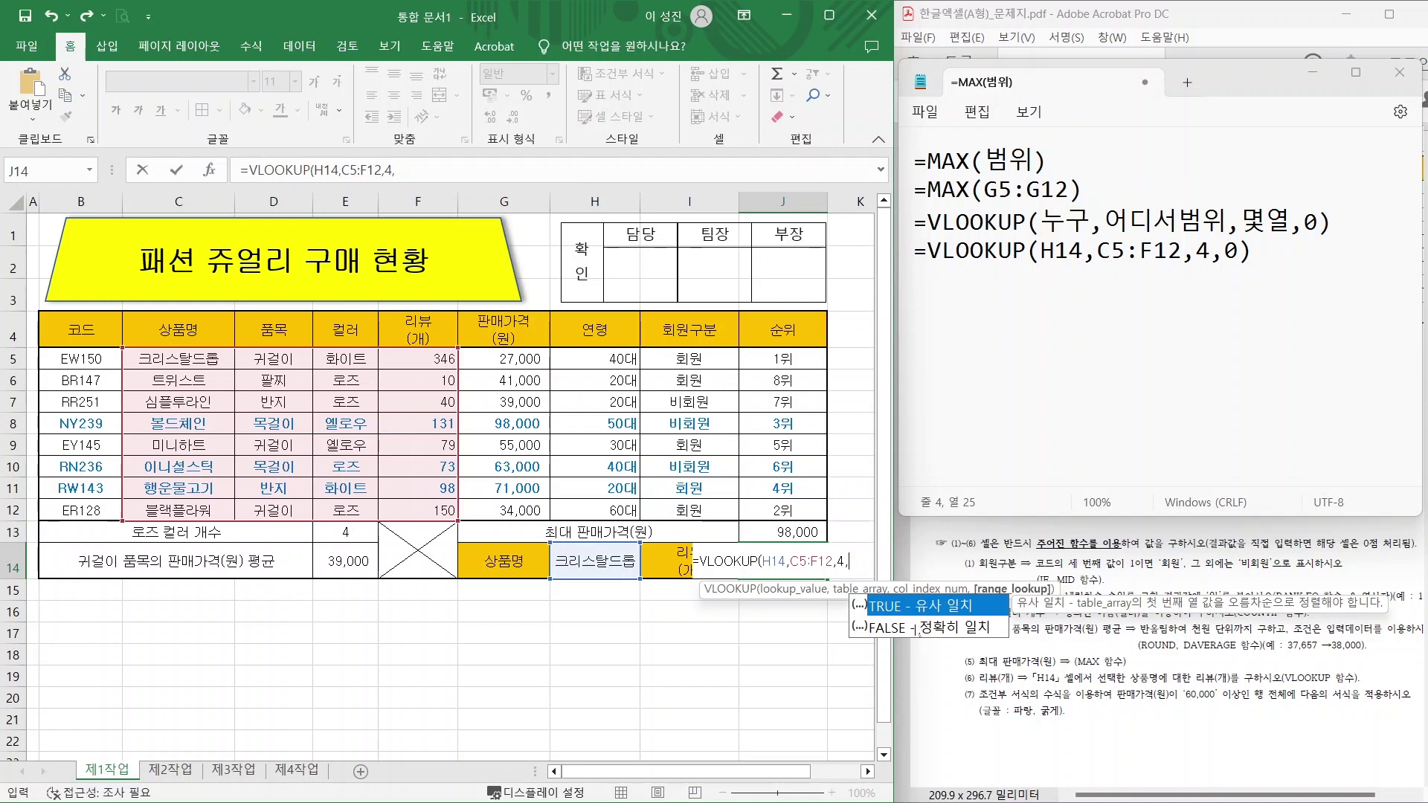
left_click(911, 632)
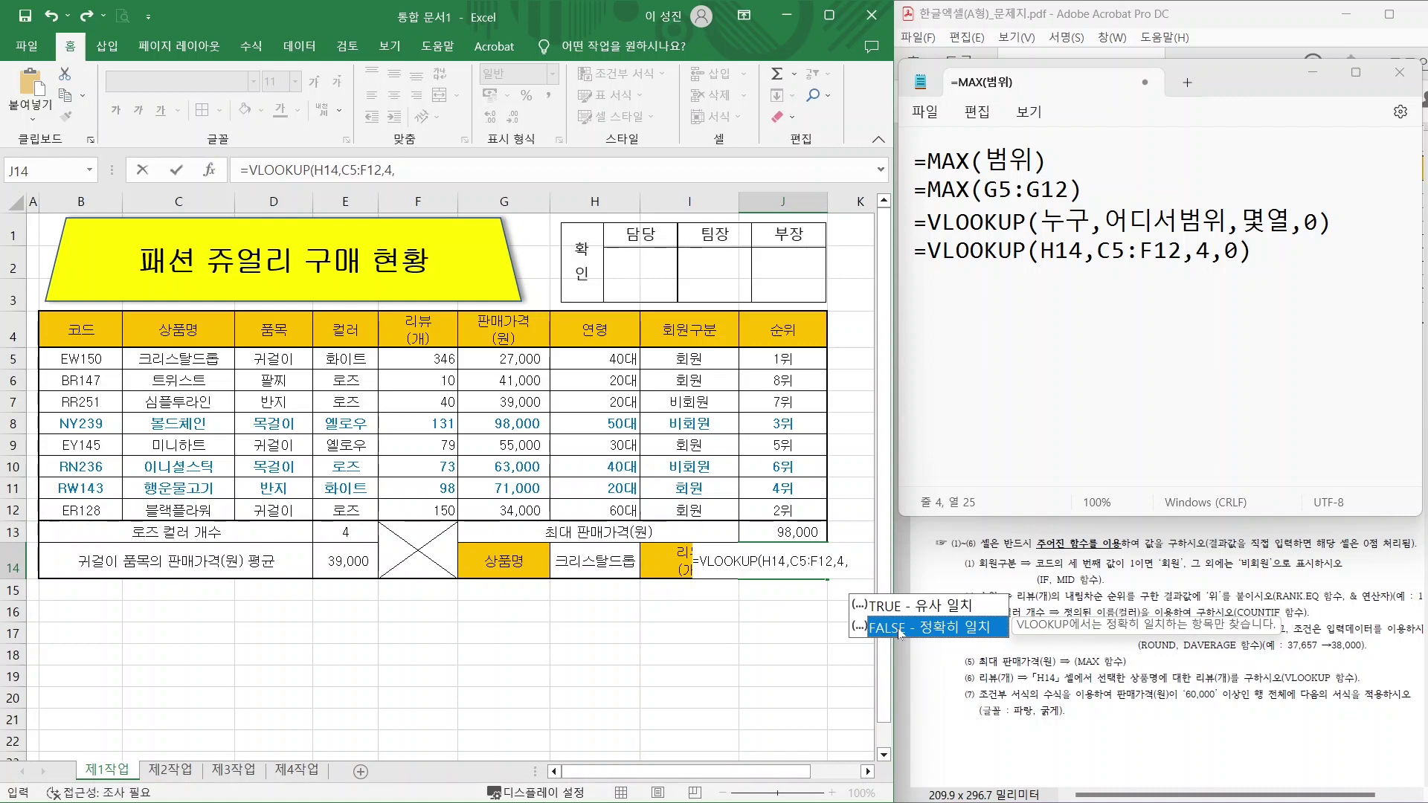
double_click(901, 632)
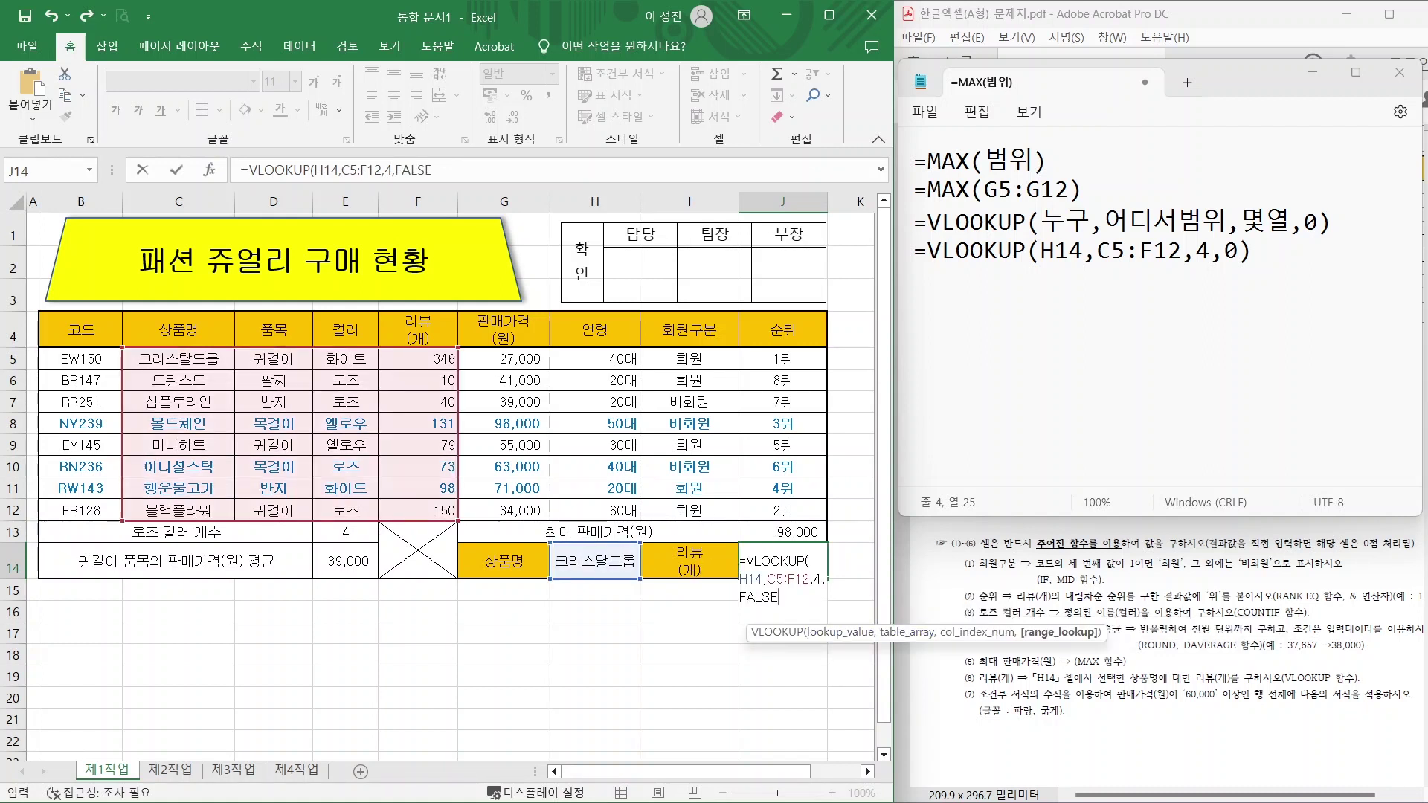
key("Return")
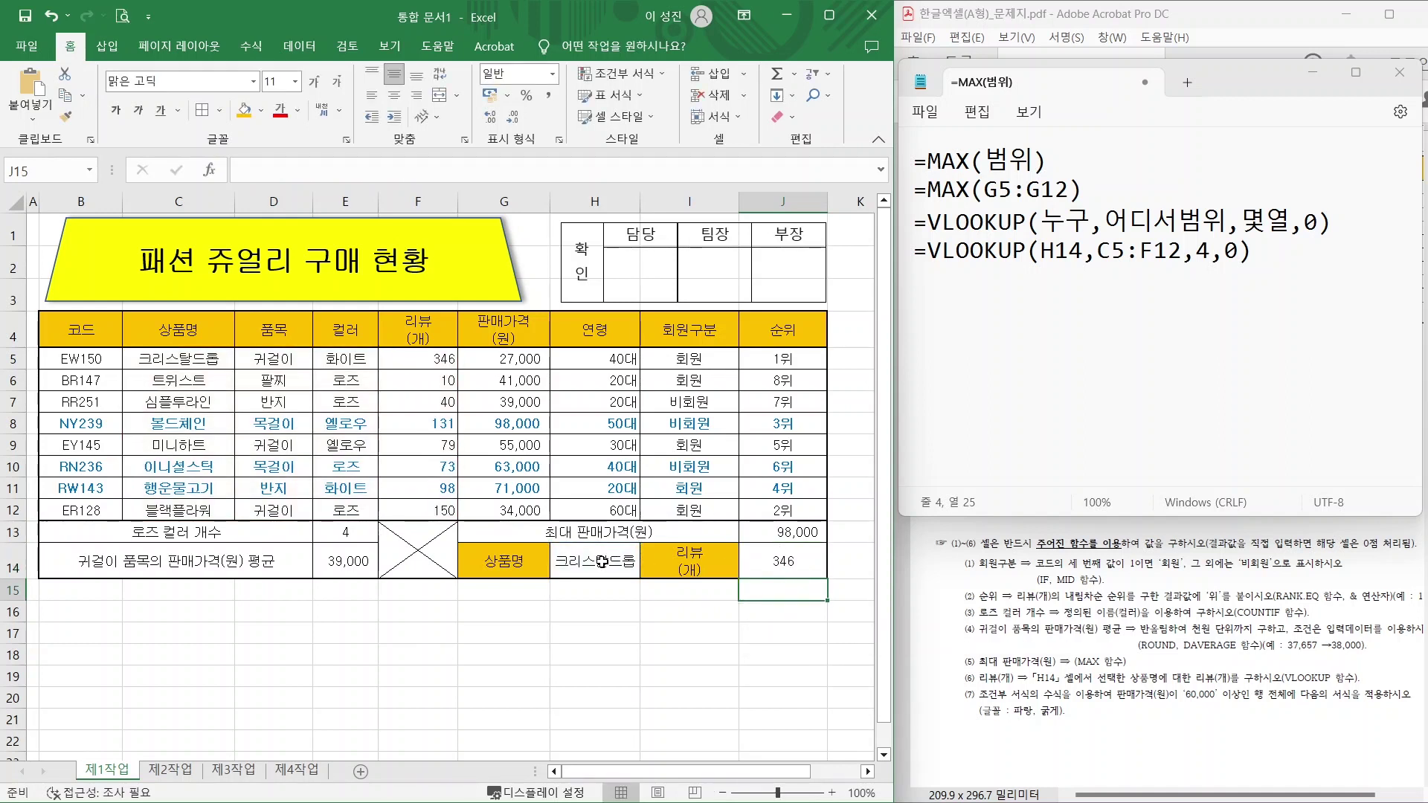
left_click(602, 562)
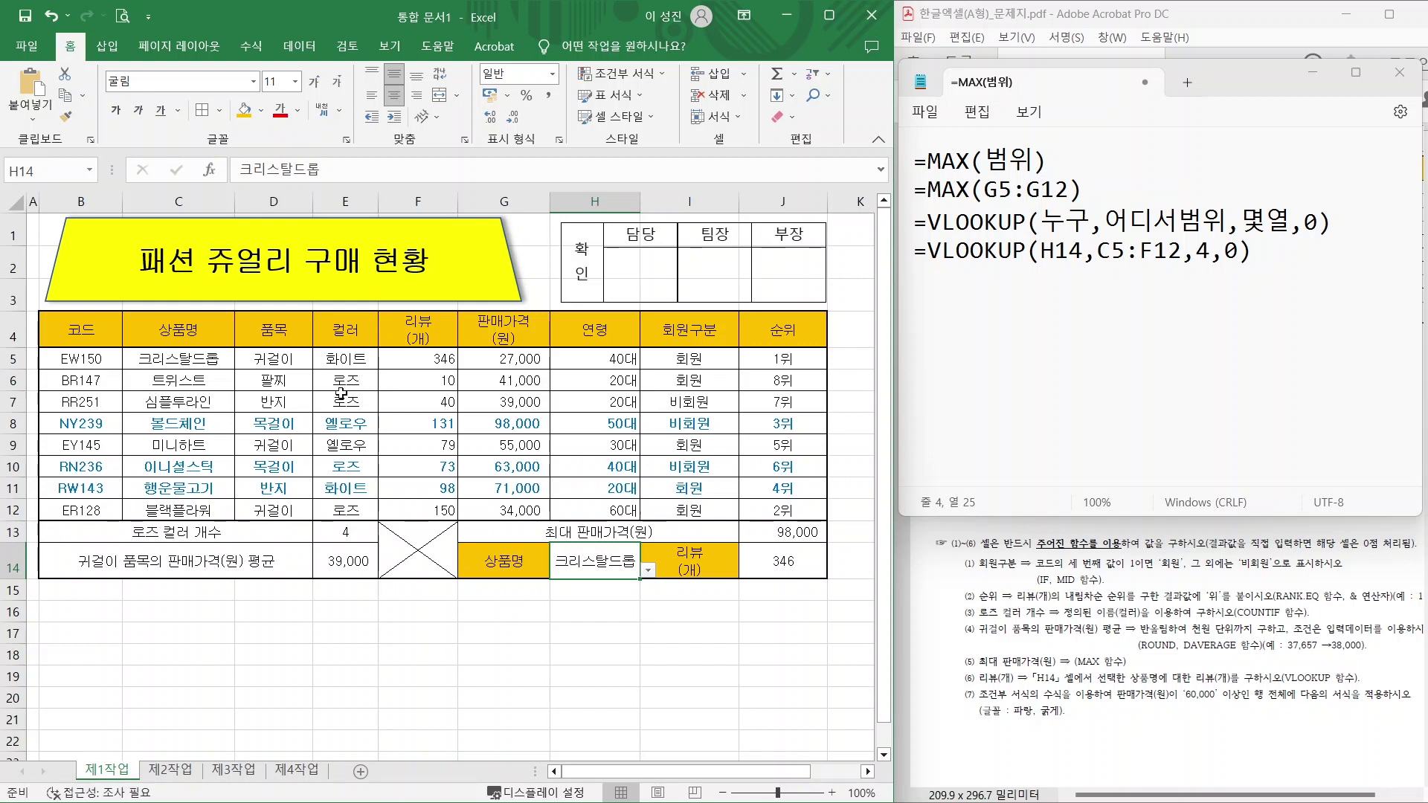
Pick 블랙플라워 from H14's dropdown and confirm J14 now shows 150.
left_click(646, 572)
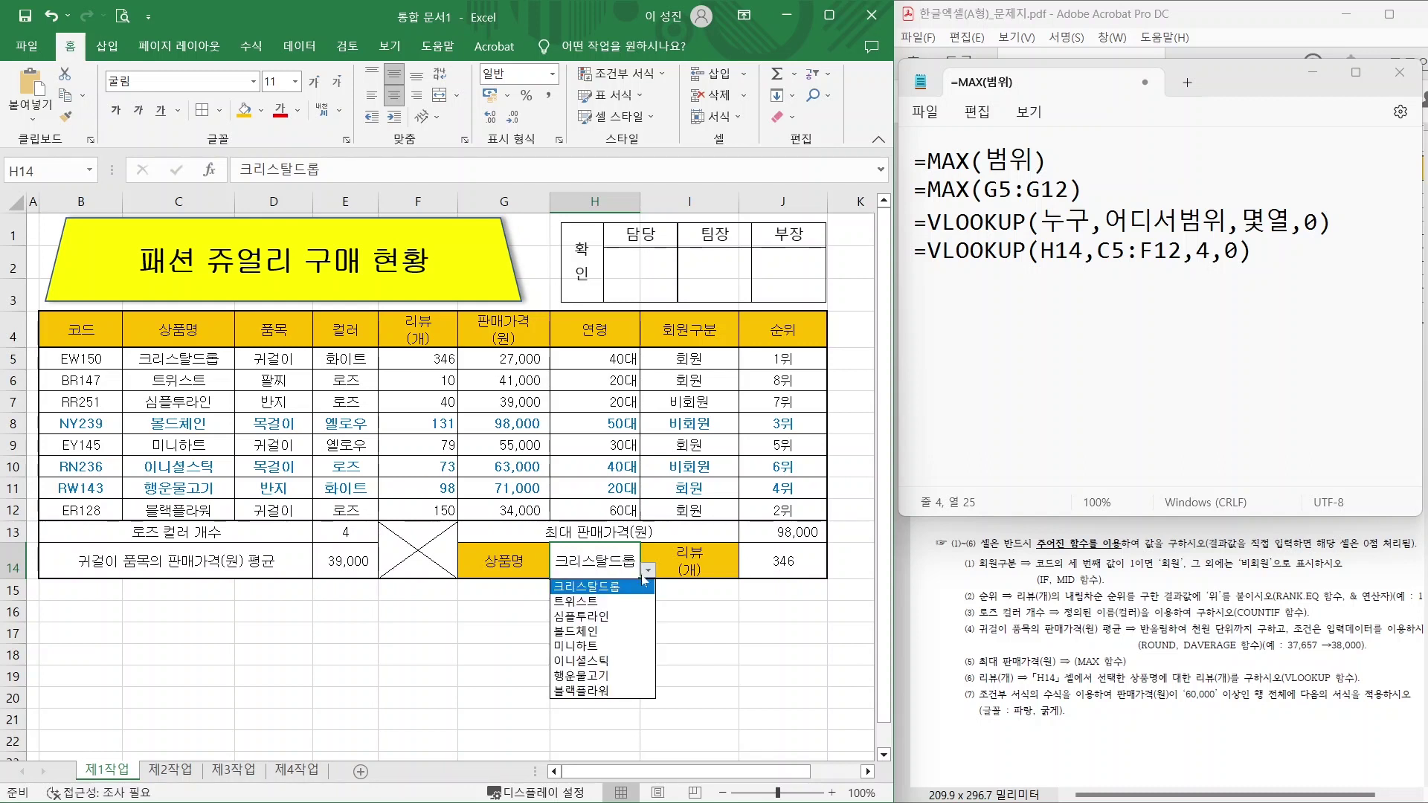
left_click(615, 692)
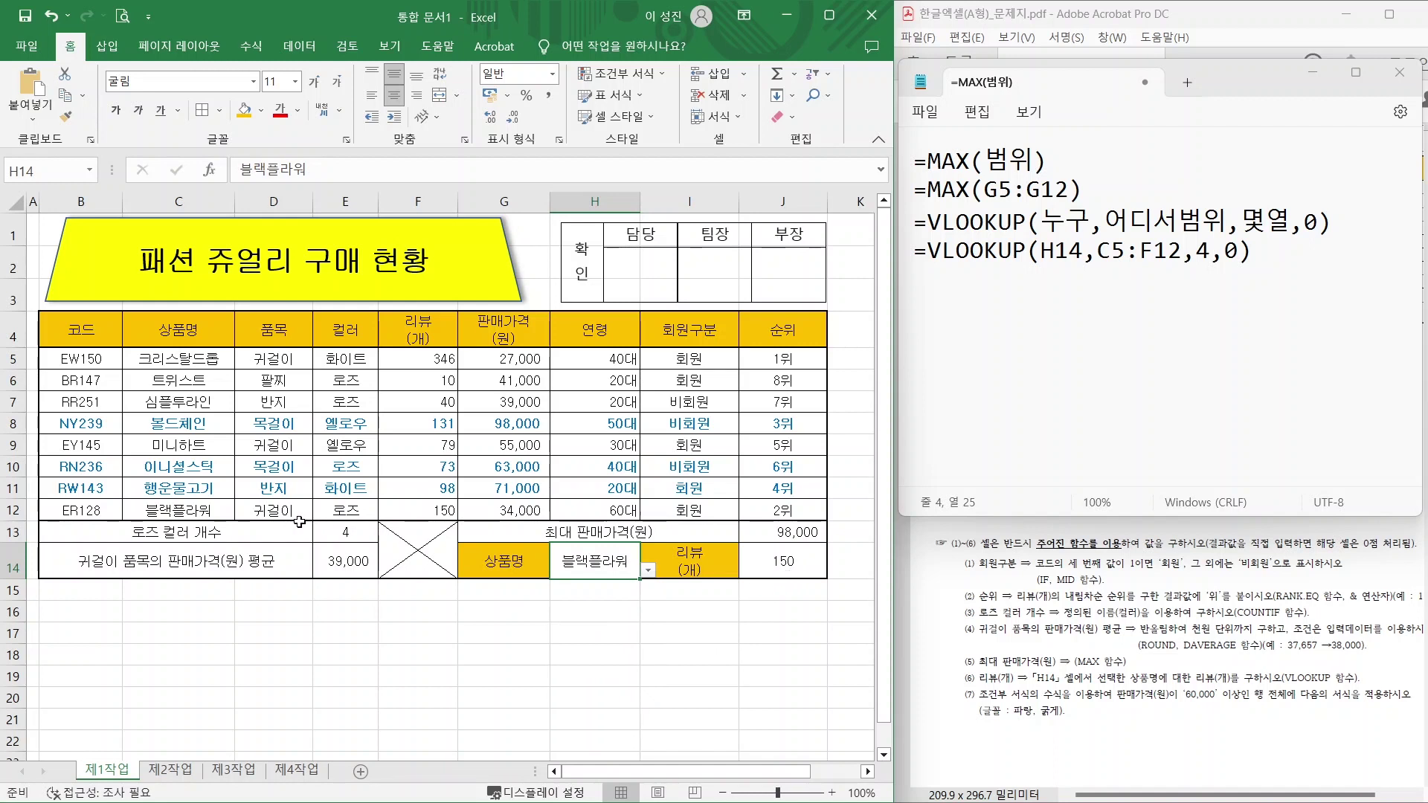
left_click_drag(141, 498, 238, 530)
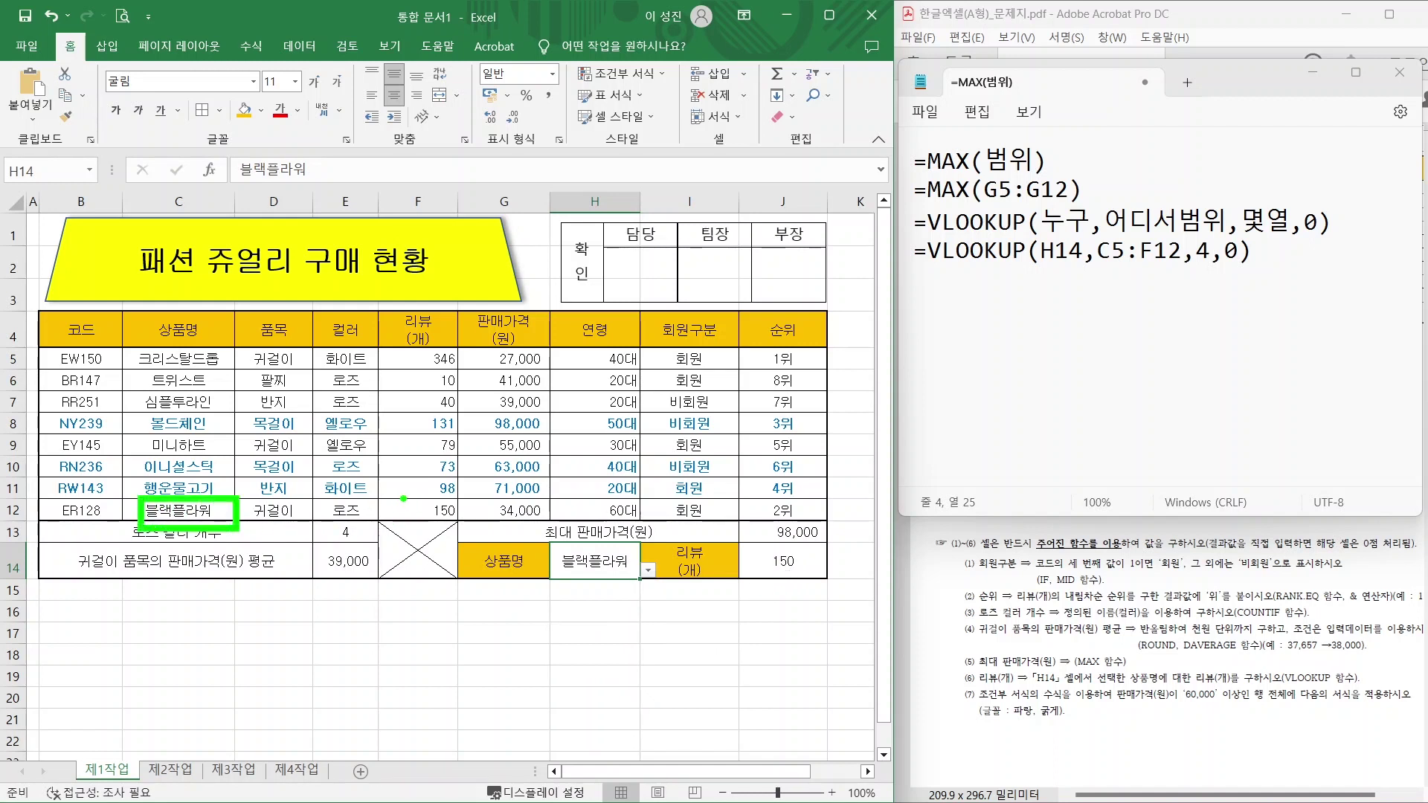
left_click_drag(387, 497, 468, 524)
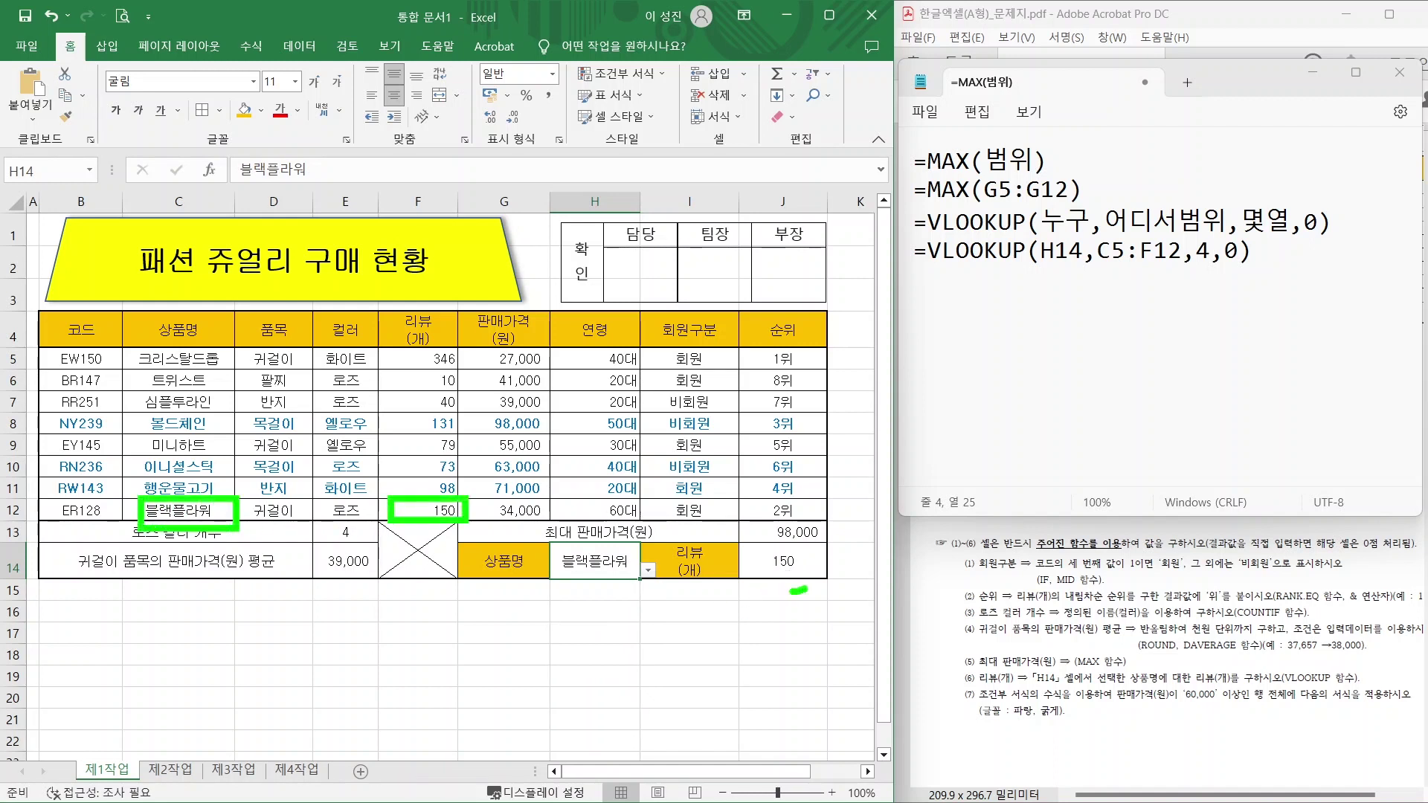
left_click_drag(796, 586, 799, 584)
key("Escape")
left_click(494, 629)
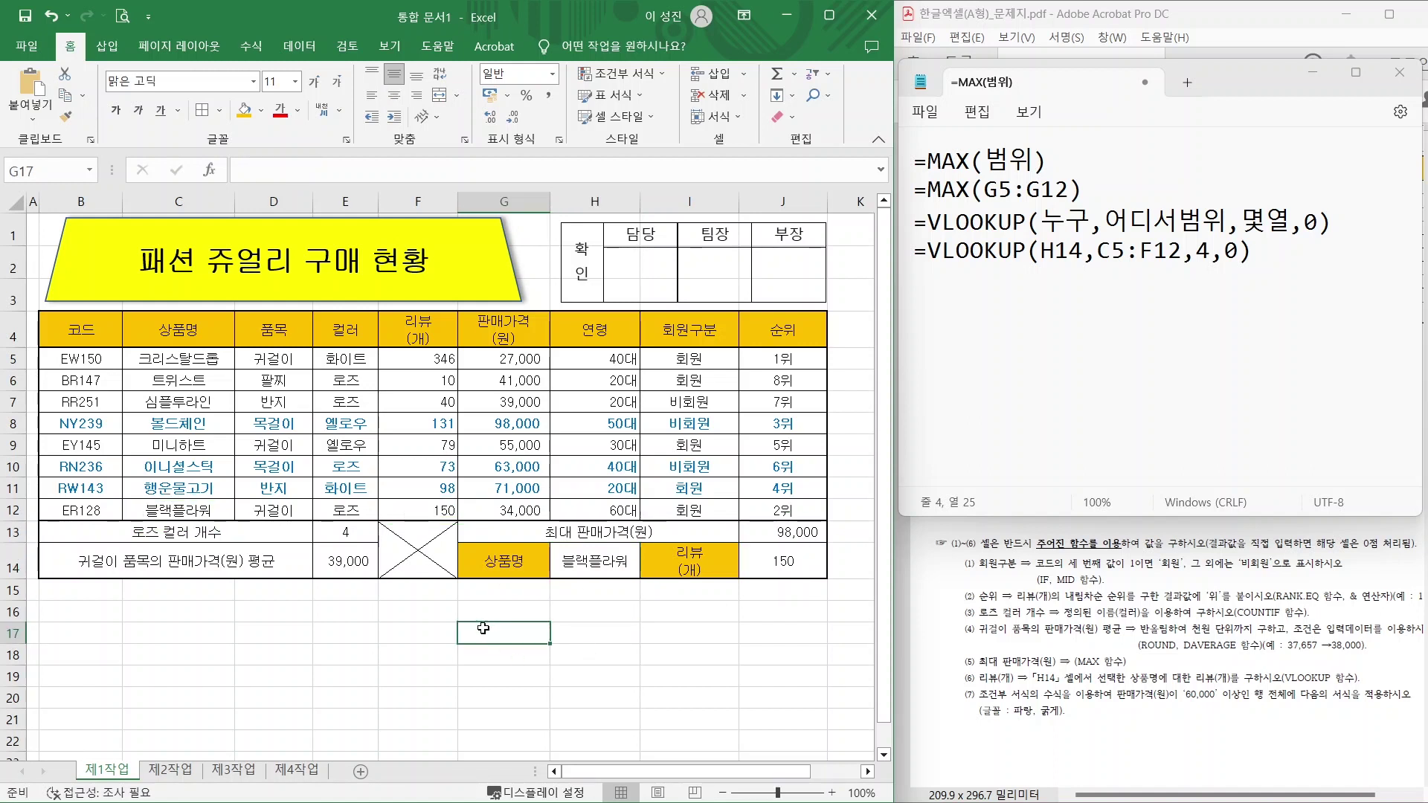
left_click(445, 630)
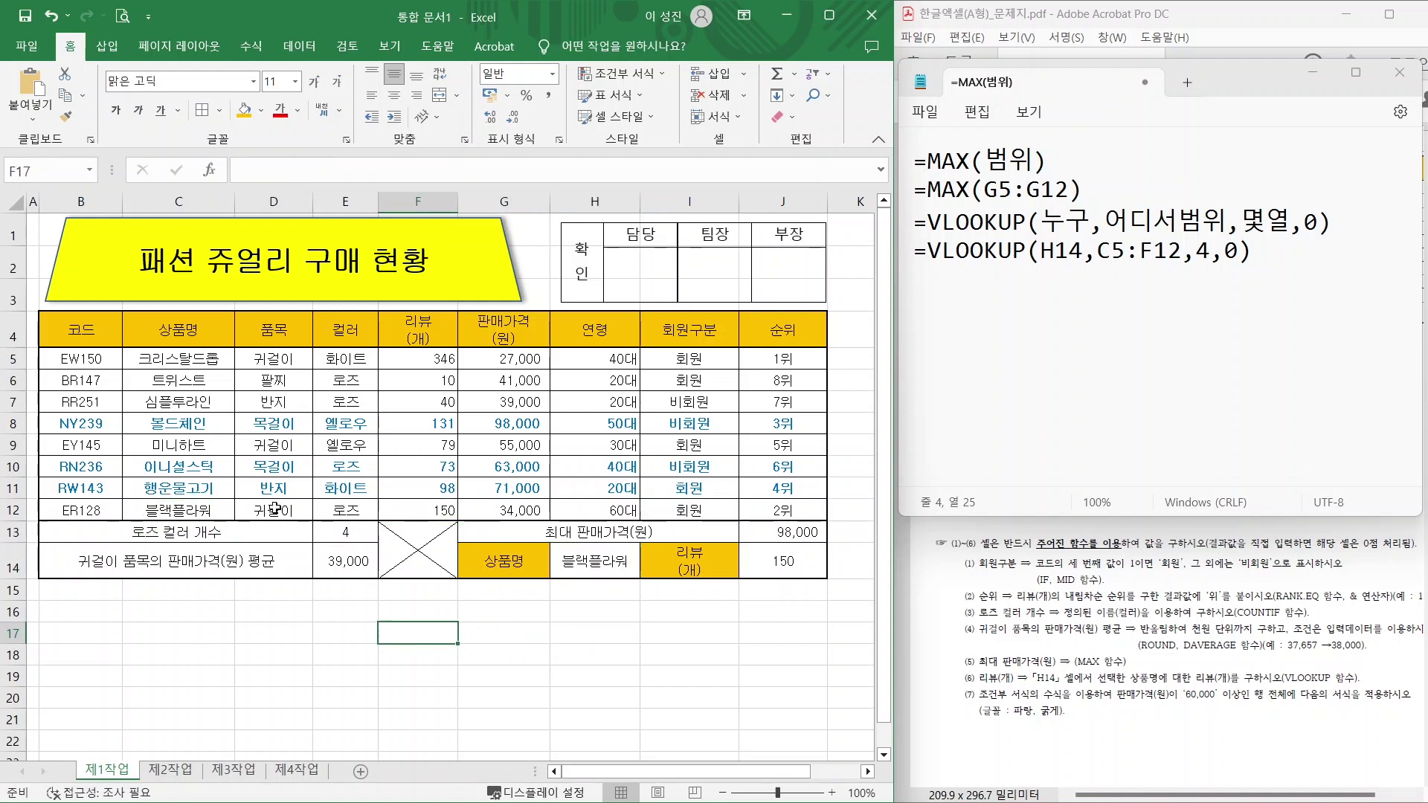
Save the workbook in Documents\ITQ as an .xlsx named 12345678- plus the candidate's name.
left_click(27, 46)
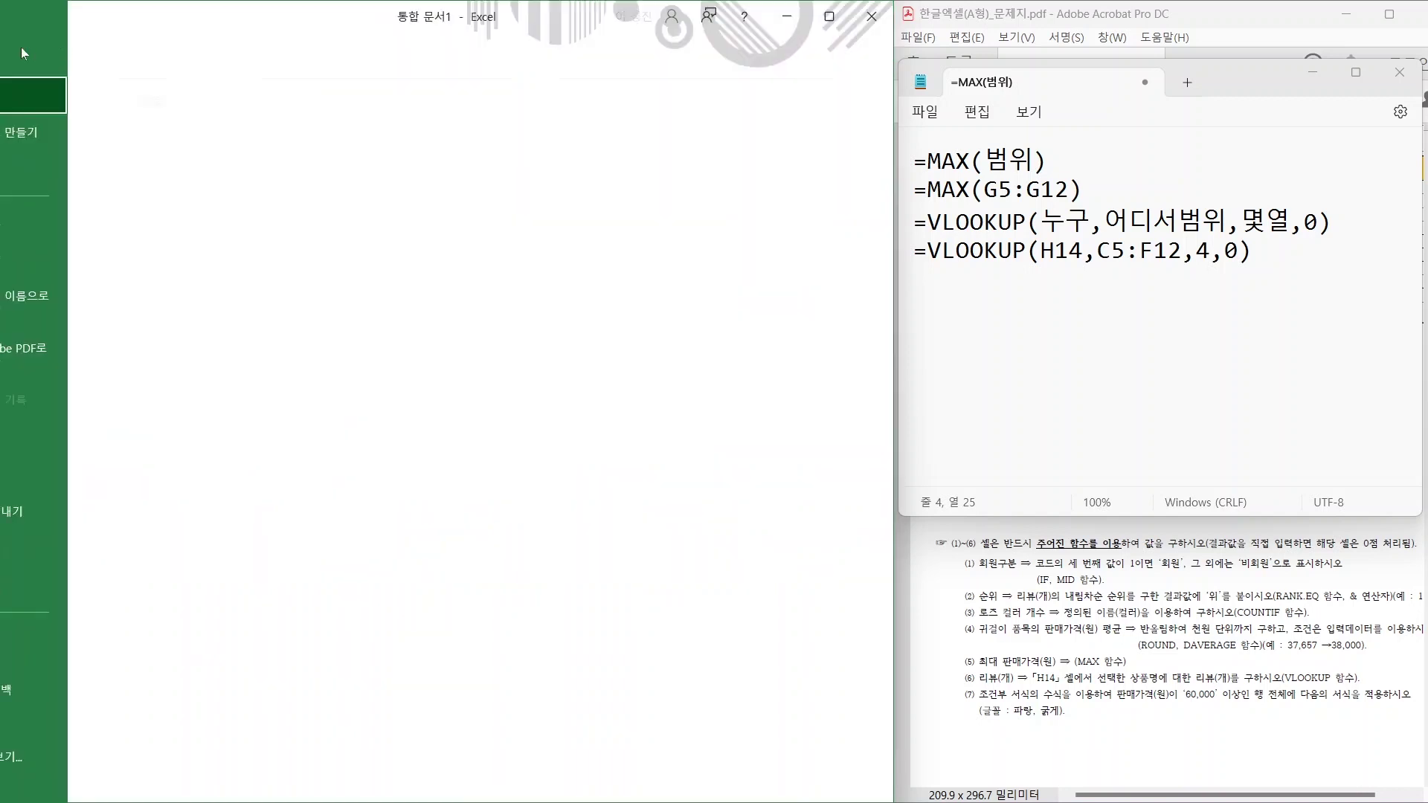
left_click(75, 303)
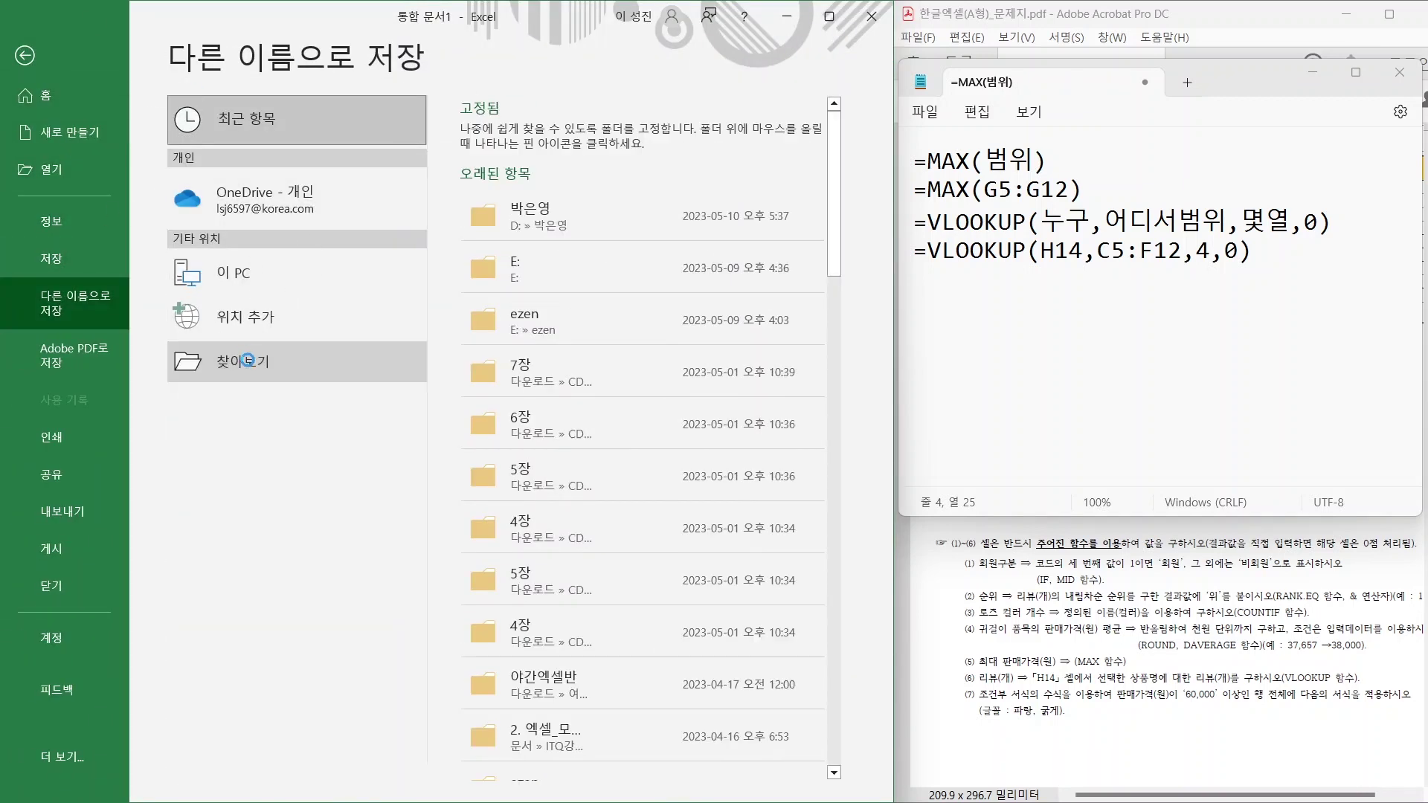
left_click(248, 358)
scroll(90, 191, "down", 1)
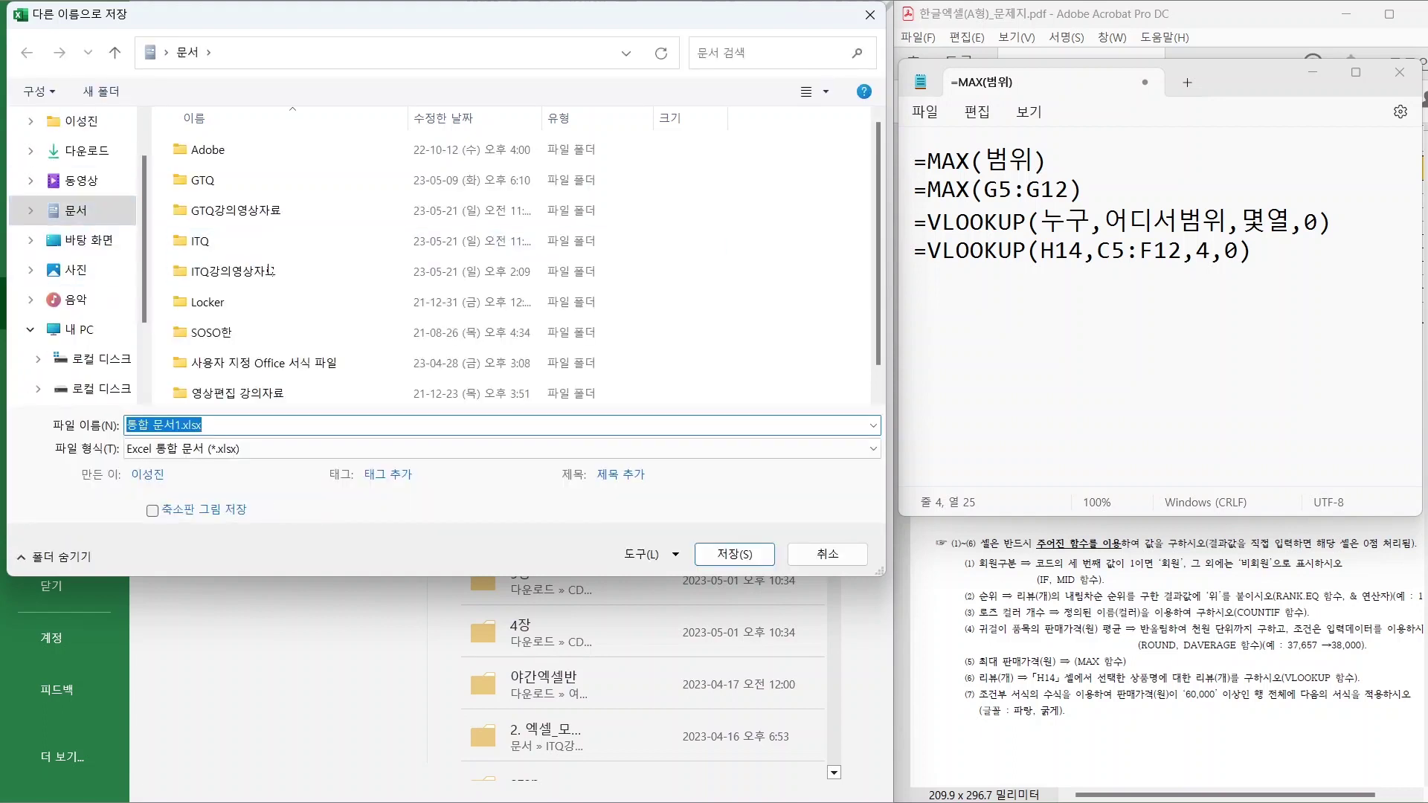
double_click(204, 244)
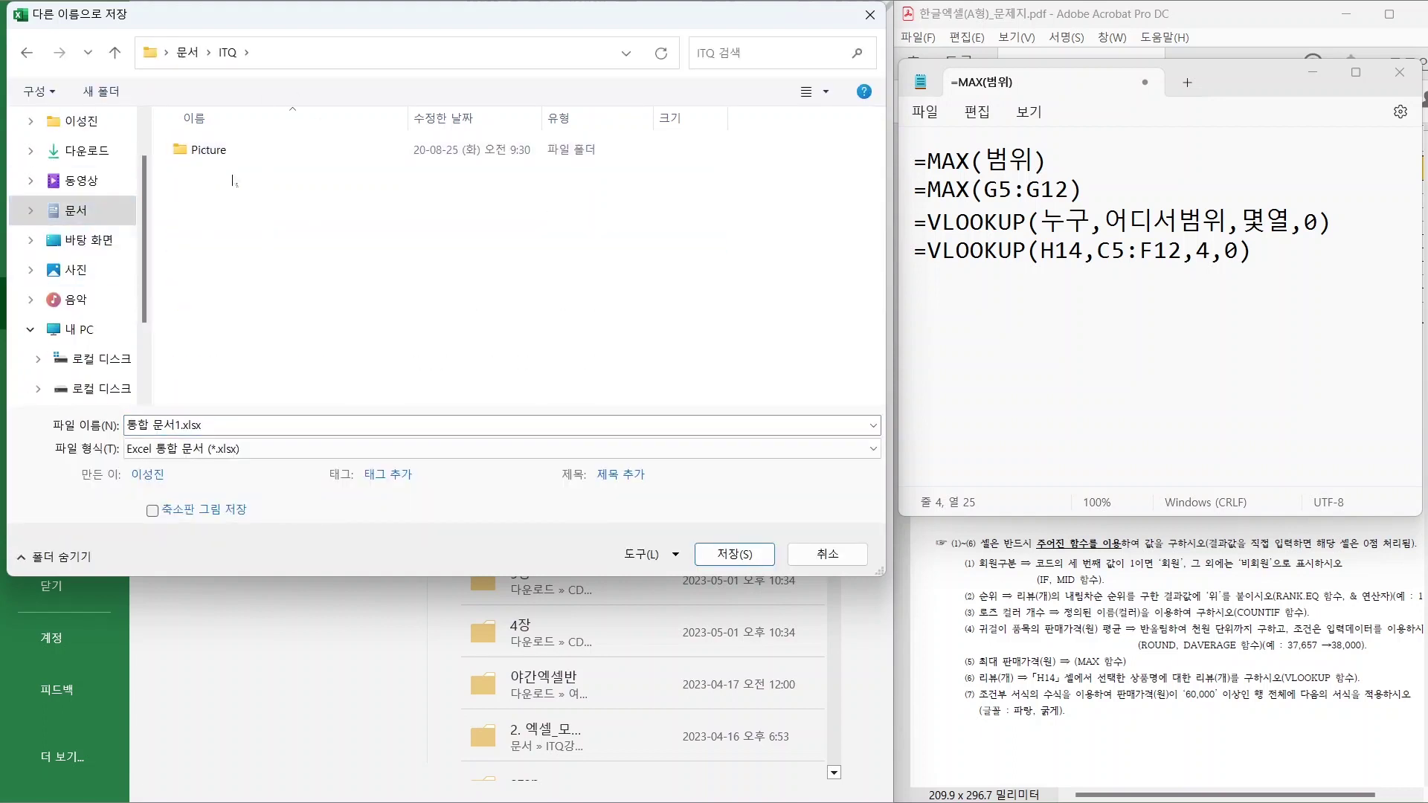
left_click(198, 425)
type("1234")
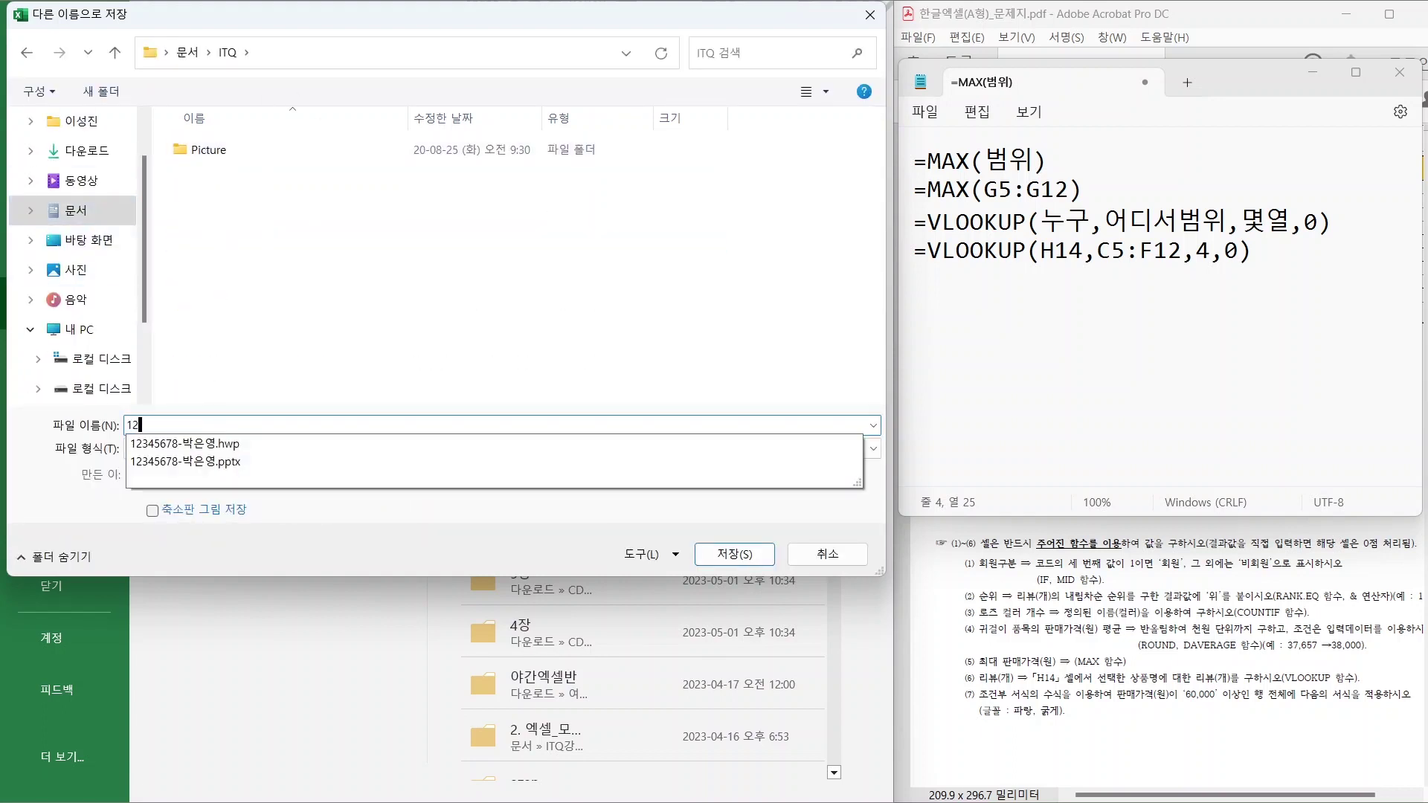
left_click(725, 558)
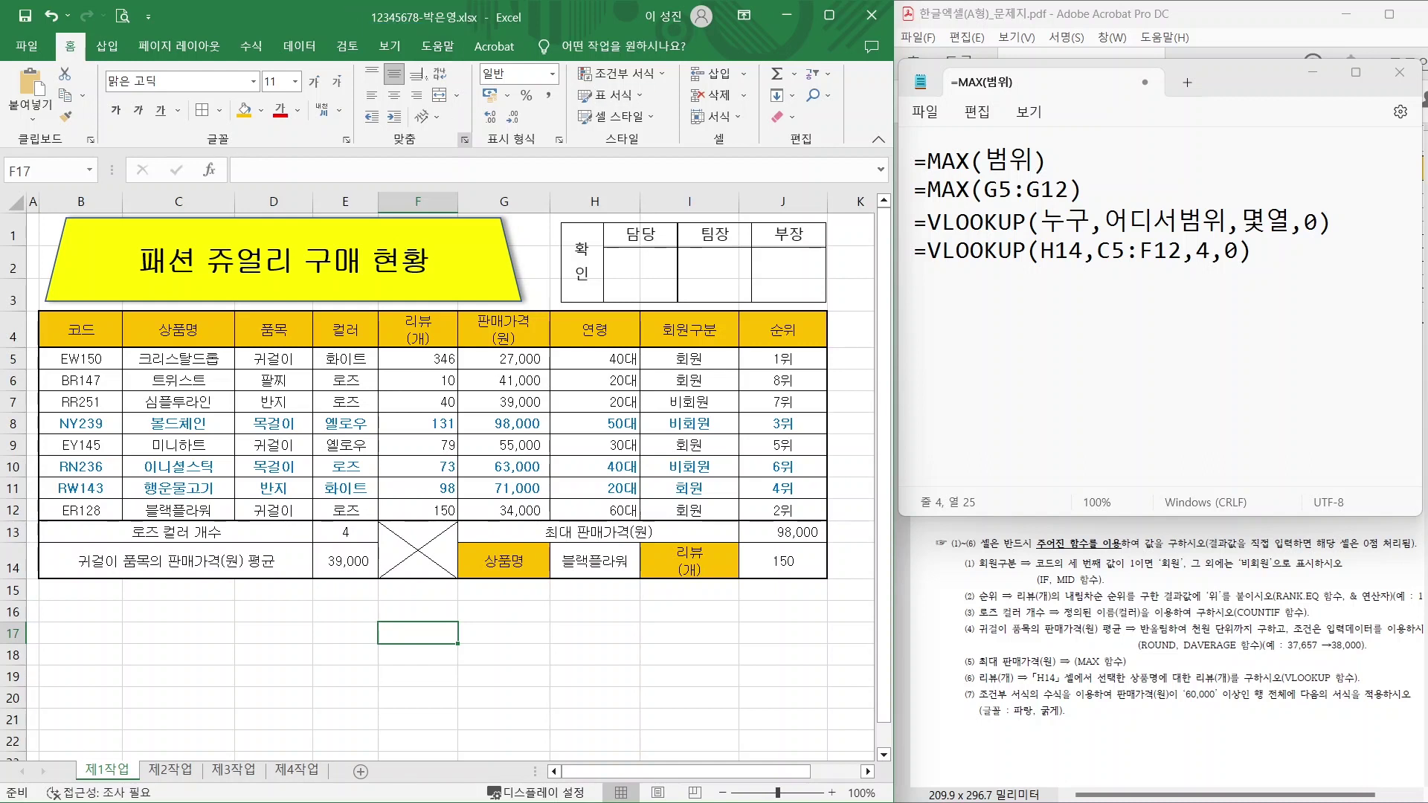
left_click(327, 632)
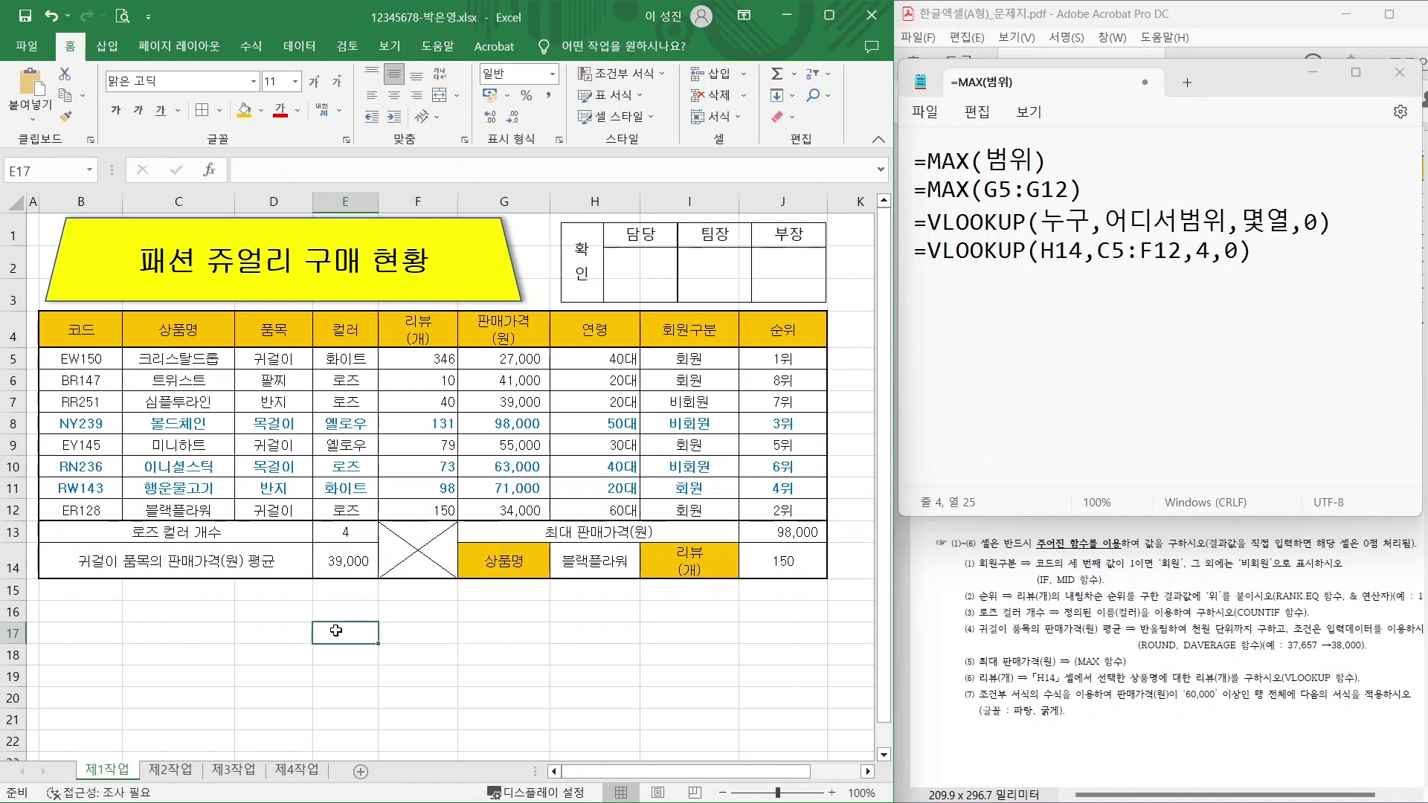